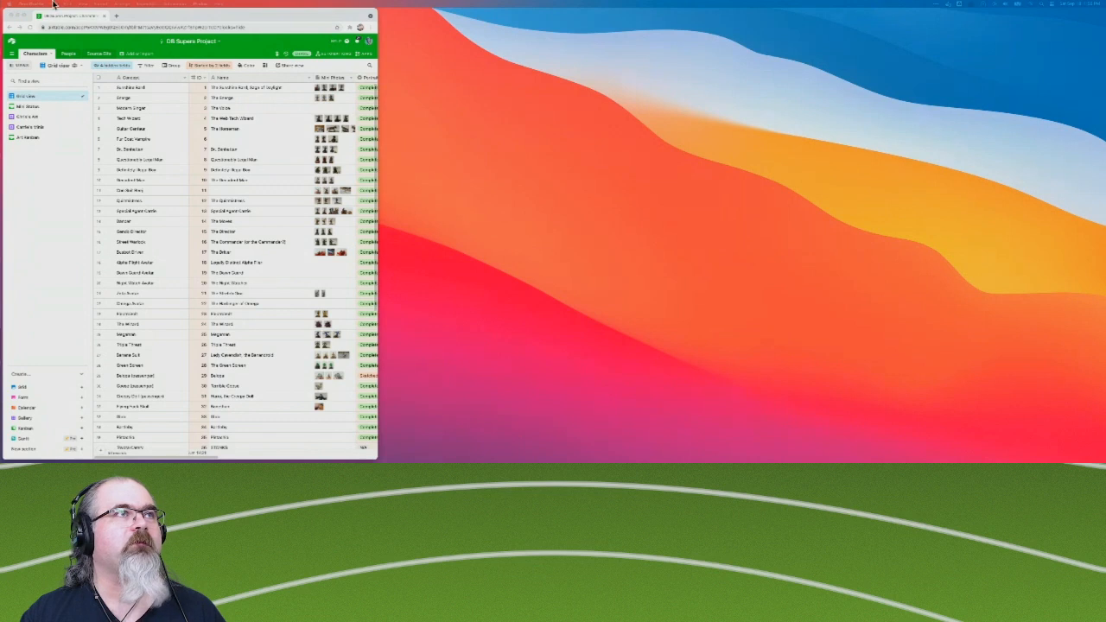
Open the recent OmniGraffle document "Desert Bus Cards - Fronts.graffle" and read through its list of missing fonts.
{"action": "left_click", "coordinate": [55, 3]}
{"action": "mouse_move", "coordinate": [59, 43]}
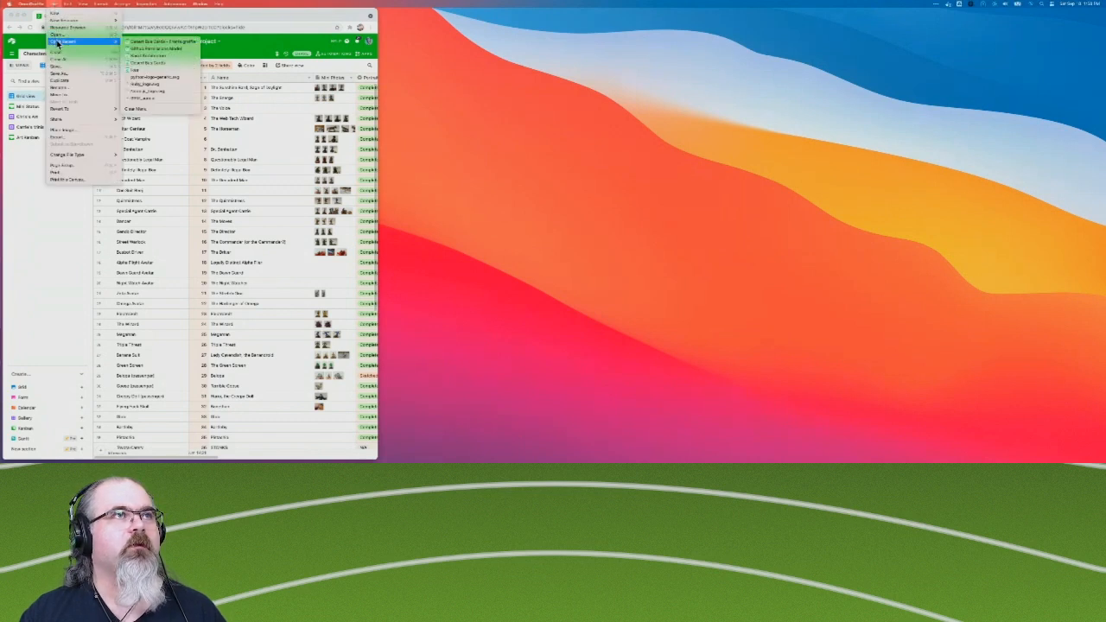
{"action": "left_click", "coordinate": [164, 42]}
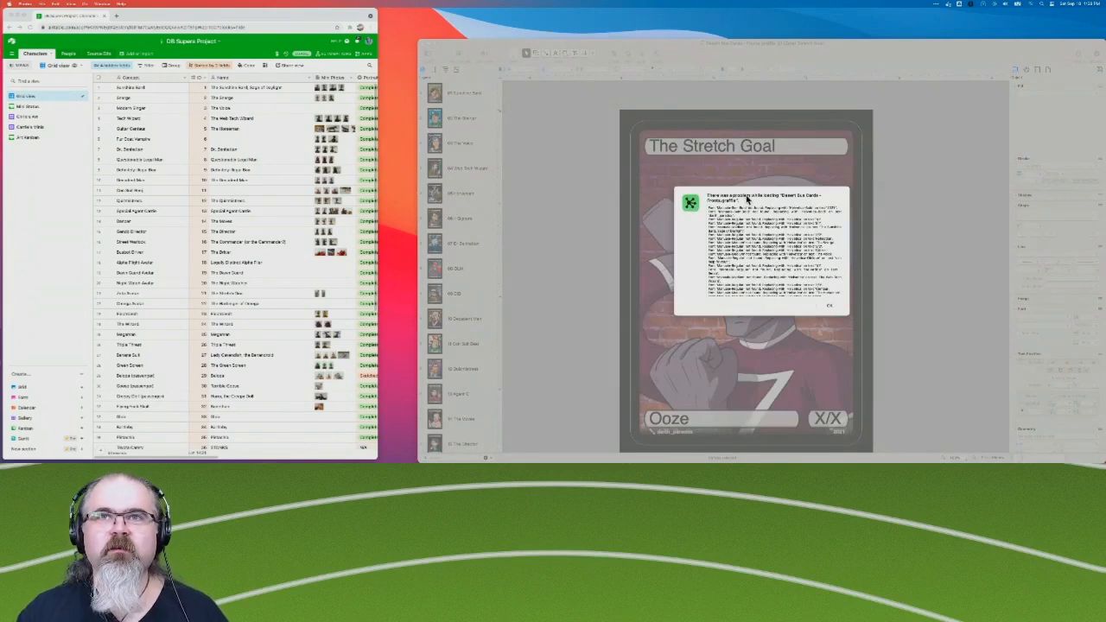
{"action": "scroll", "coordinate": [741, 226], "scroll_direction": "down", "scroll_amount": 3}
{"action": "scroll", "coordinate": [742, 227], "scroll_direction": "up", "scroll_amount": 3}
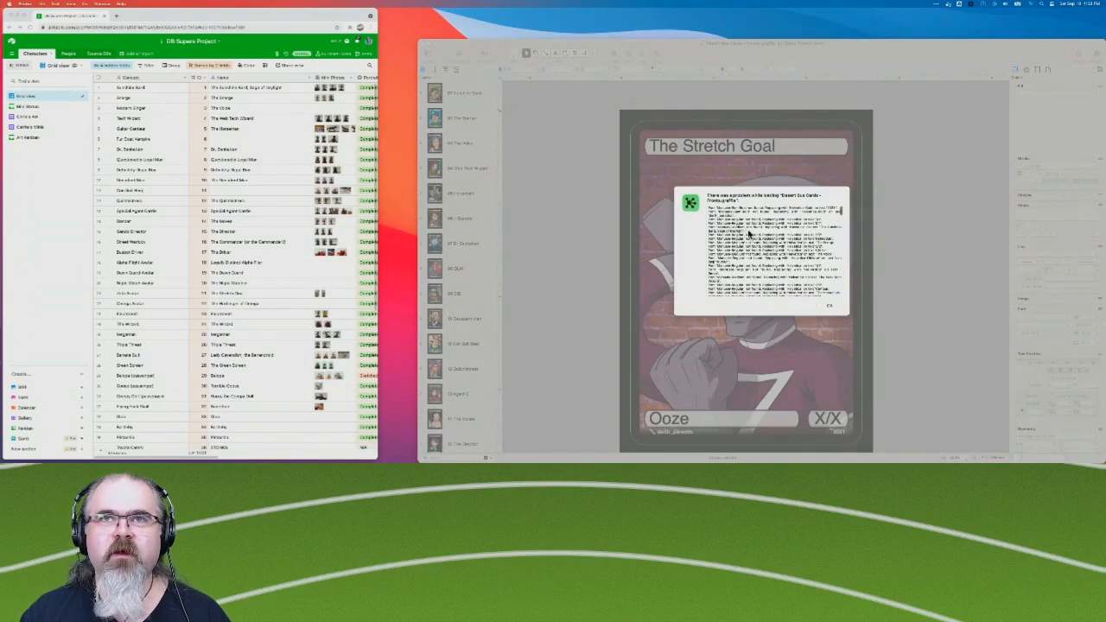
{"action": "scroll", "coordinate": [761, 249], "scroll_direction": "down", "scroll_amount": 5}
{"action": "scroll", "coordinate": [764, 252], "scroll_direction": "down", "scroll_amount": 8}
{"action": "scroll", "coordinate": [763, 252], "scroll_direction": "down", "scroll_amount": 10}
{"action": "scroll", "coordinate": [764, 251], "scroll_direction": "down", "scroll_amount": 10}
{"action": "scroll", "coordinate": [763, 252], "scroll_direction": "down", "scroll_amount": 10}
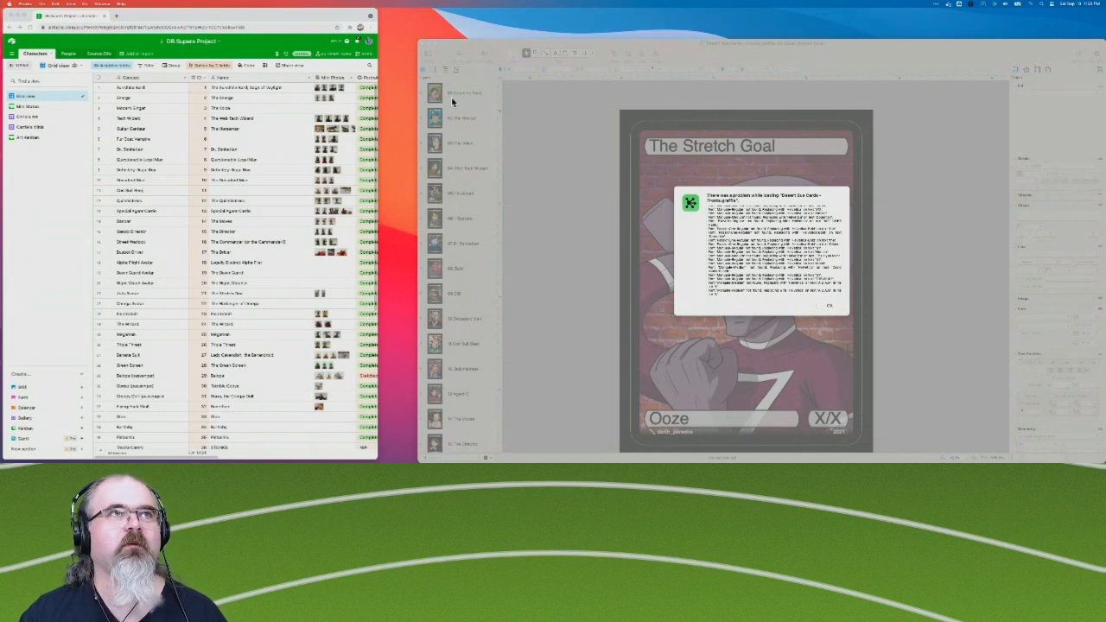
Open a new browser tab, dismiss the missing-font warning in OmniGraffle and close the card document.
{"action": "left_click", "coordinate": [116, 16]}
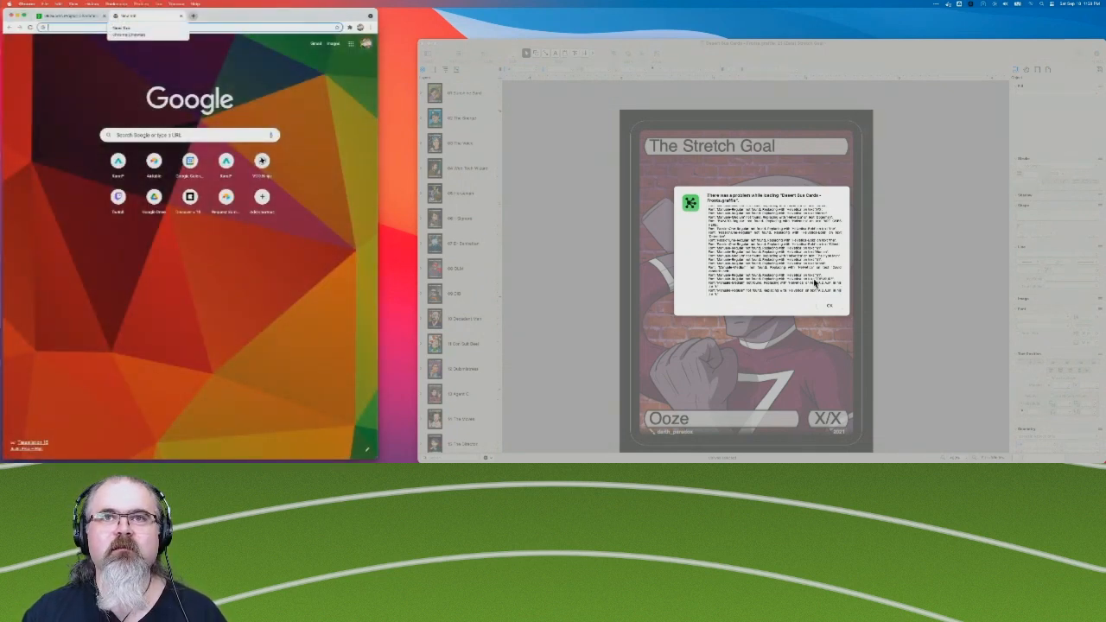
{"action": "left_click", "coordinate": [507, 128]}
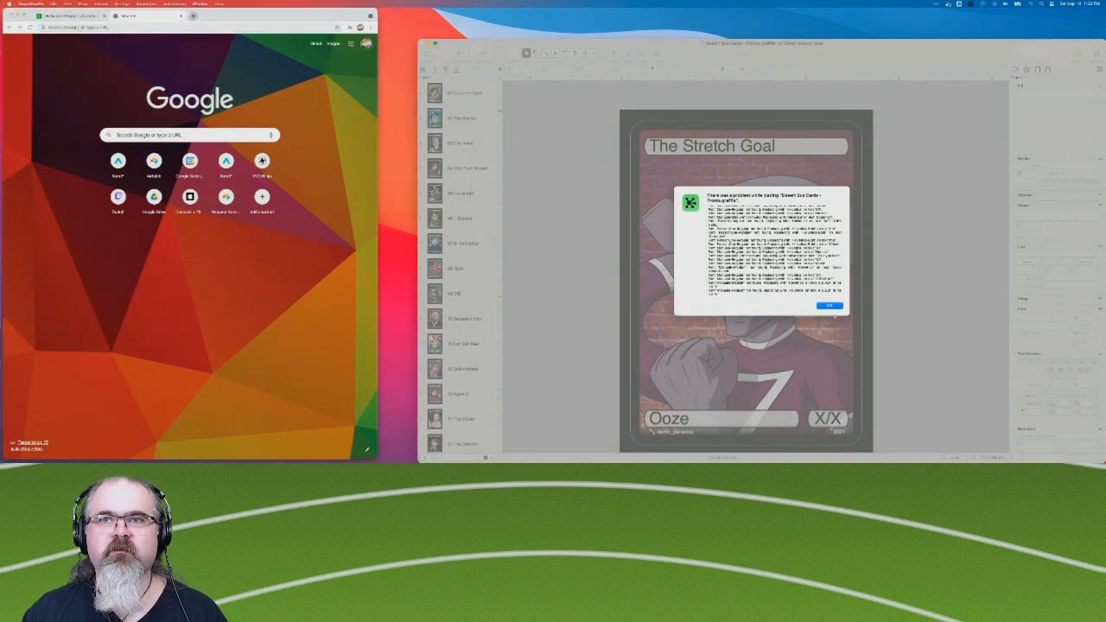
{"action": "left_click", "coordinate": [830, 306]}
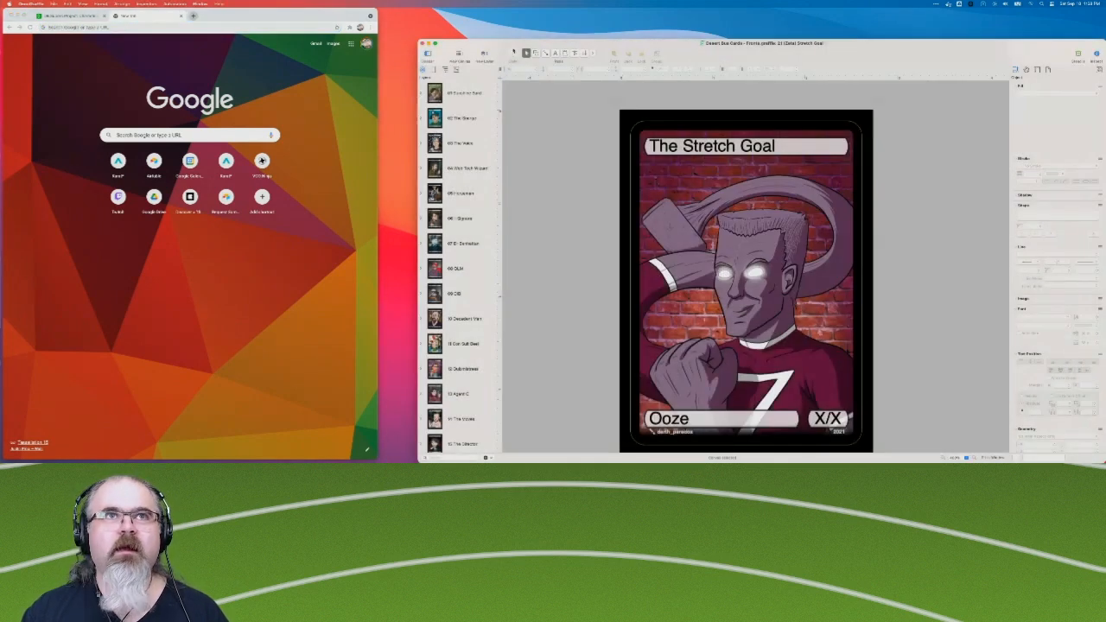
{"action": "left_click", "coordinate": [422, 44]}
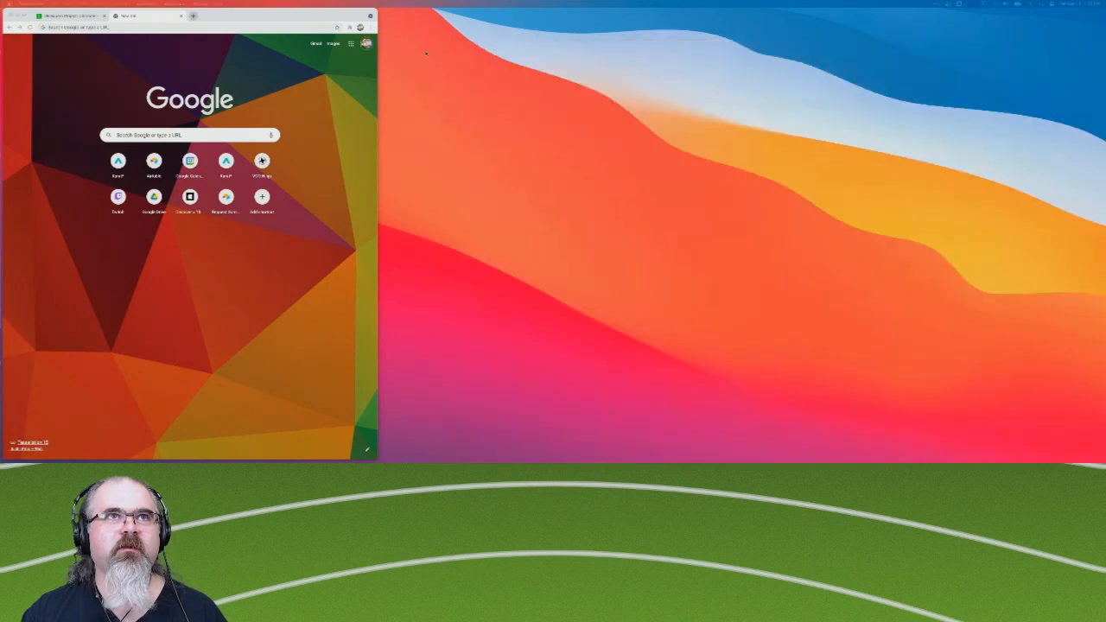
Search Google for "google fonts manuale" and open the Manuale Google Fonts result in a separate tab.
{"action": "left_click", "coordinate": [197, 135]}
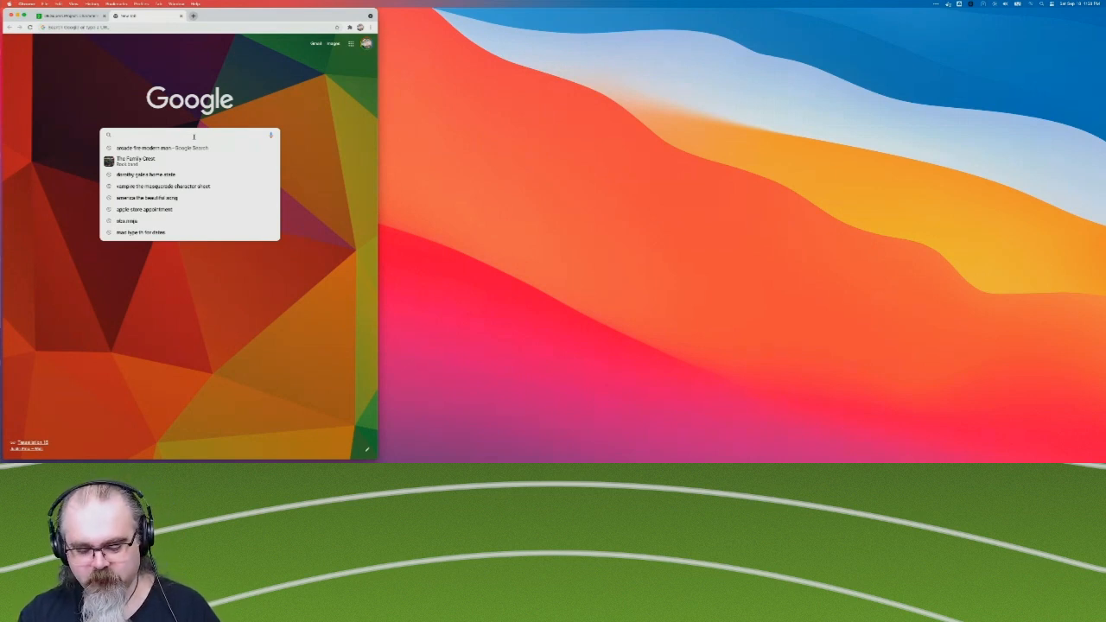
{"action": "type", "text": "google"}
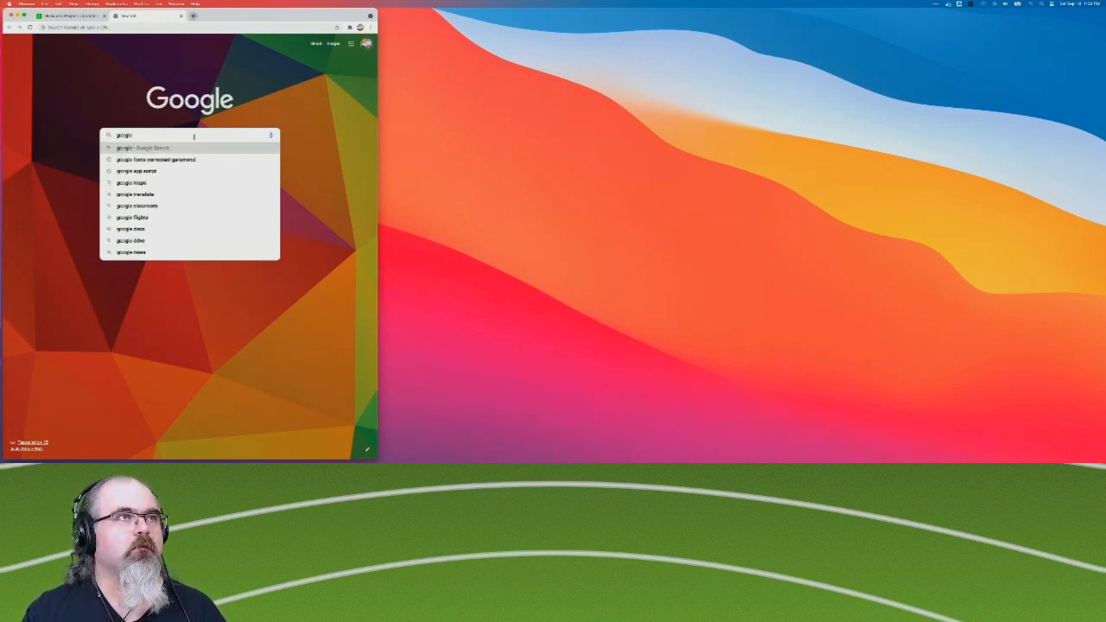
{"action": "type", "text": " fonts manuale"}
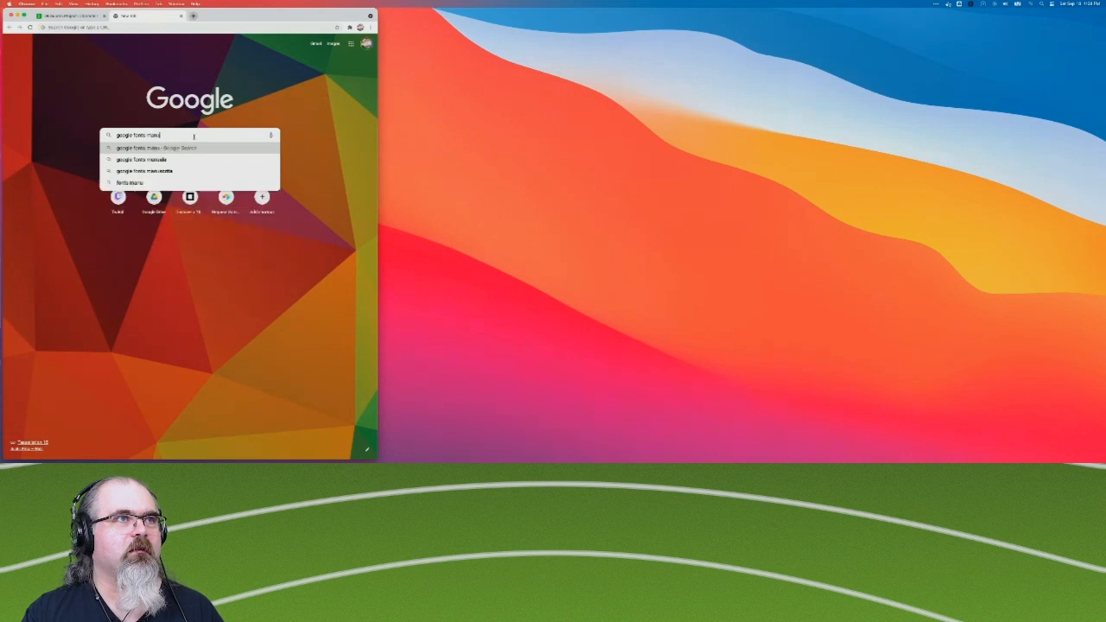
{"action": "key", "text": "Return"}
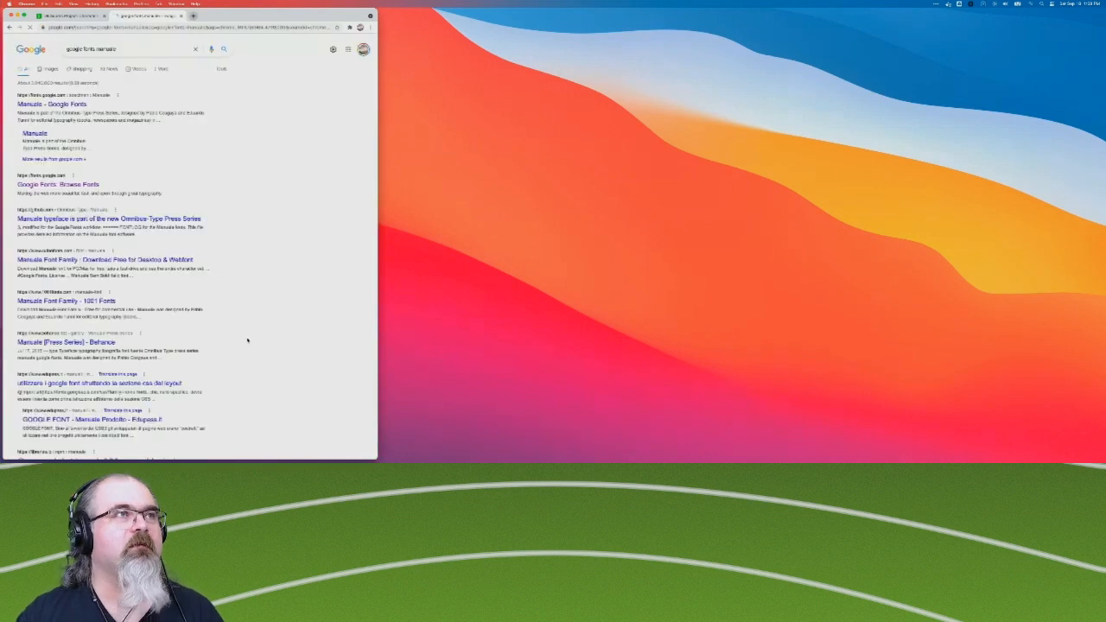
{"action": "left_click", "coordinate": [54, 107], "text": "super"}
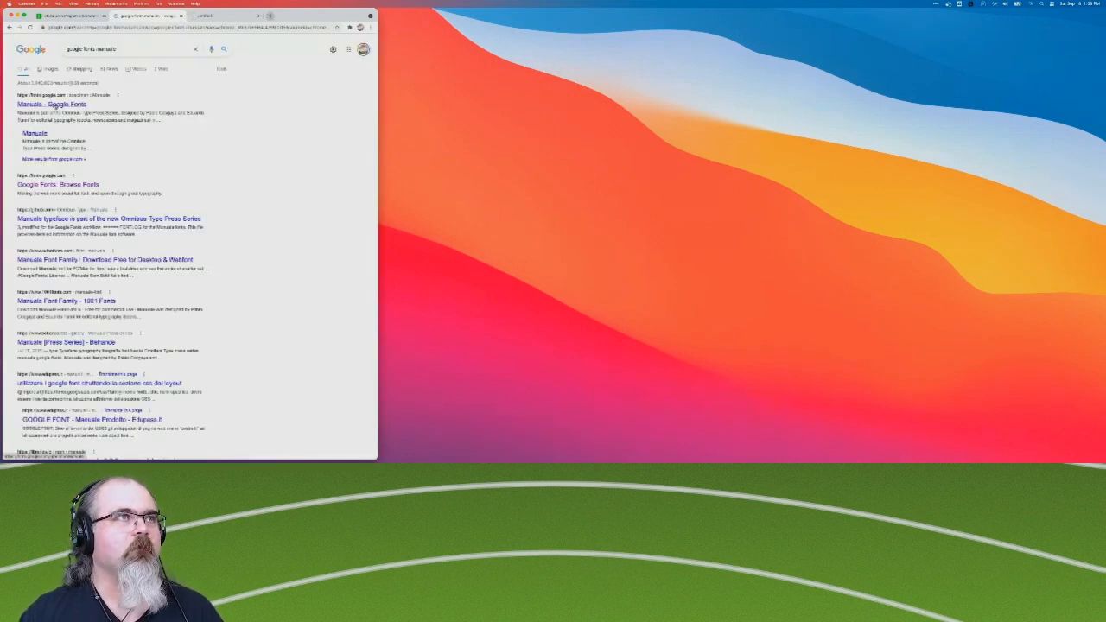
Change the search to "google fonts passion one" and open the Passion One page on Google Fonts.
{"action": "double_click", "coordinate": [105, 49]}
{"action": "type", "text": "crimson"}
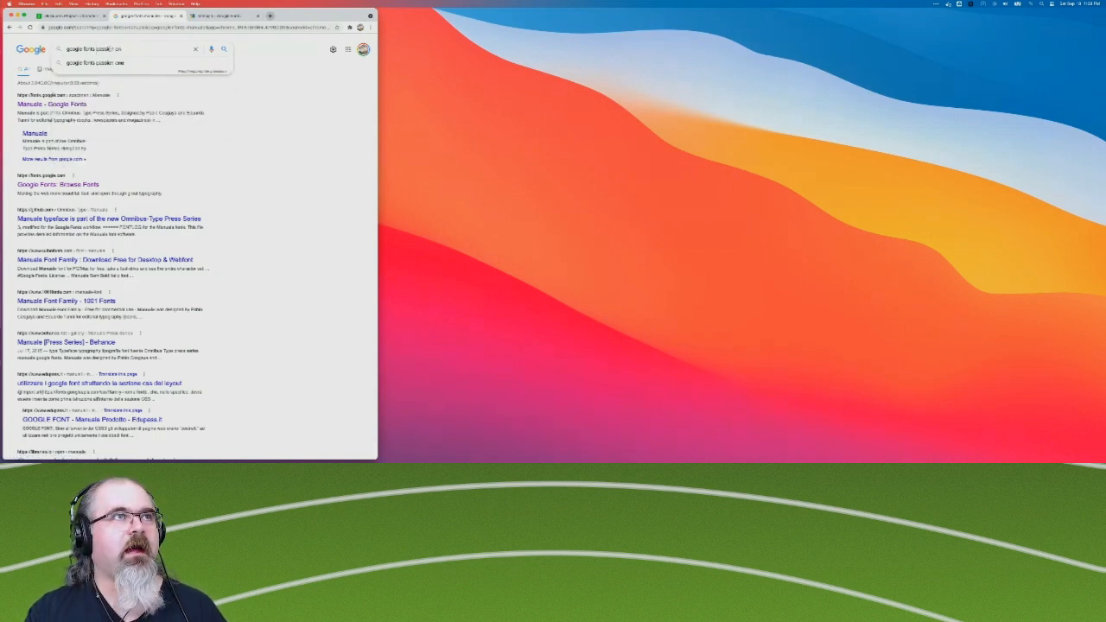
{"action": "left_click", "coordinate": [96, 62]}
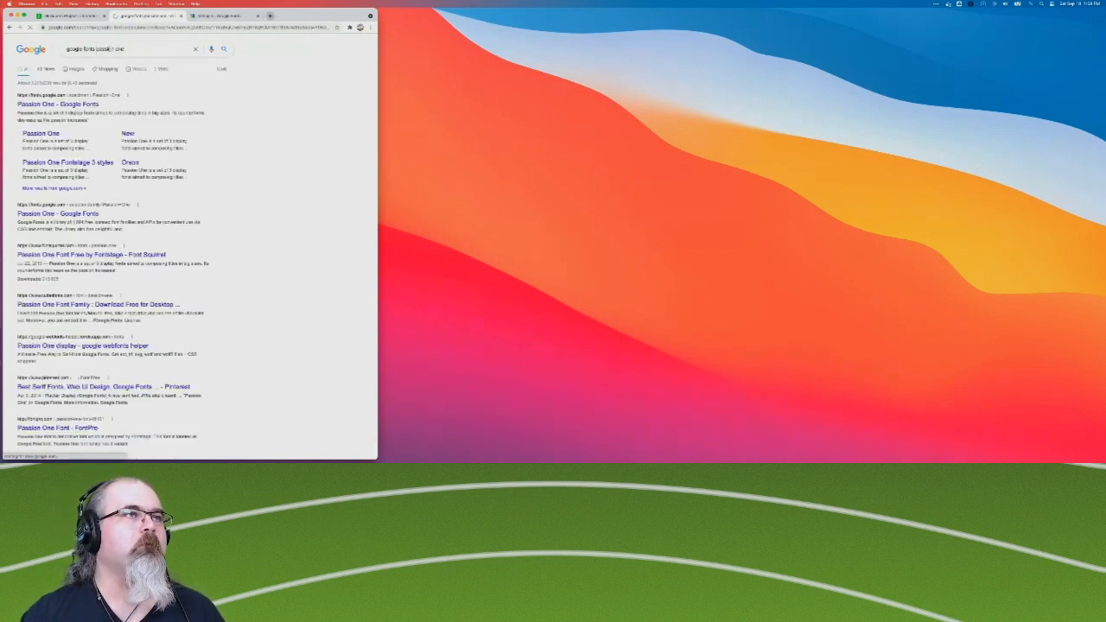
{"action": "left_click", "coordinate": [76, 104]}
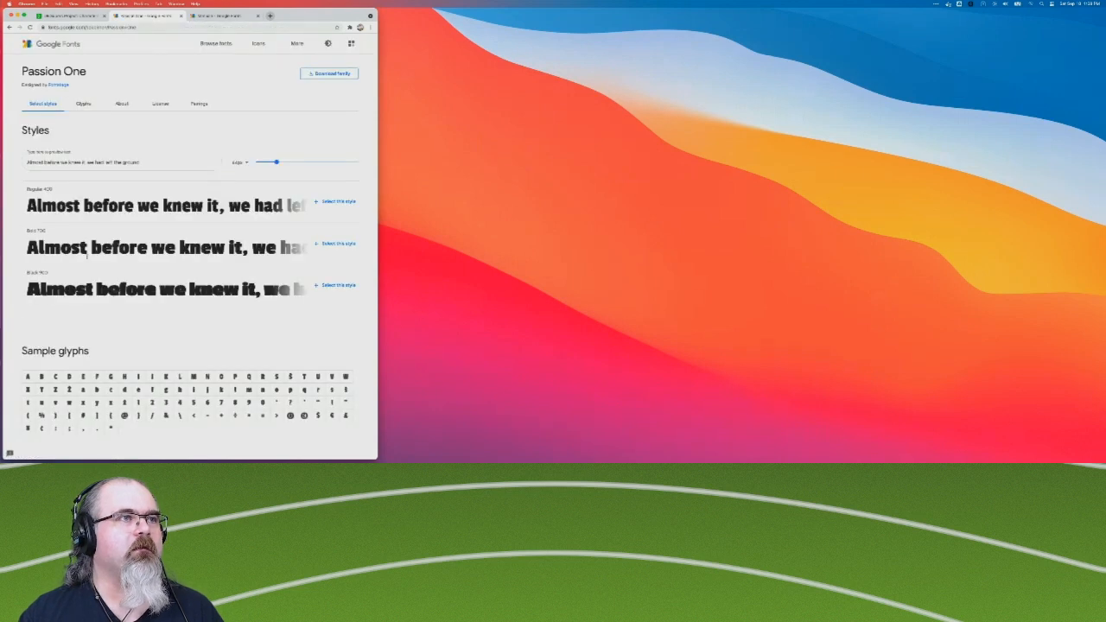
Download the Passion One and Manuale font families and close both Google Fonts pages.
{"action": "left_click", "coordinate": [335, 74]}
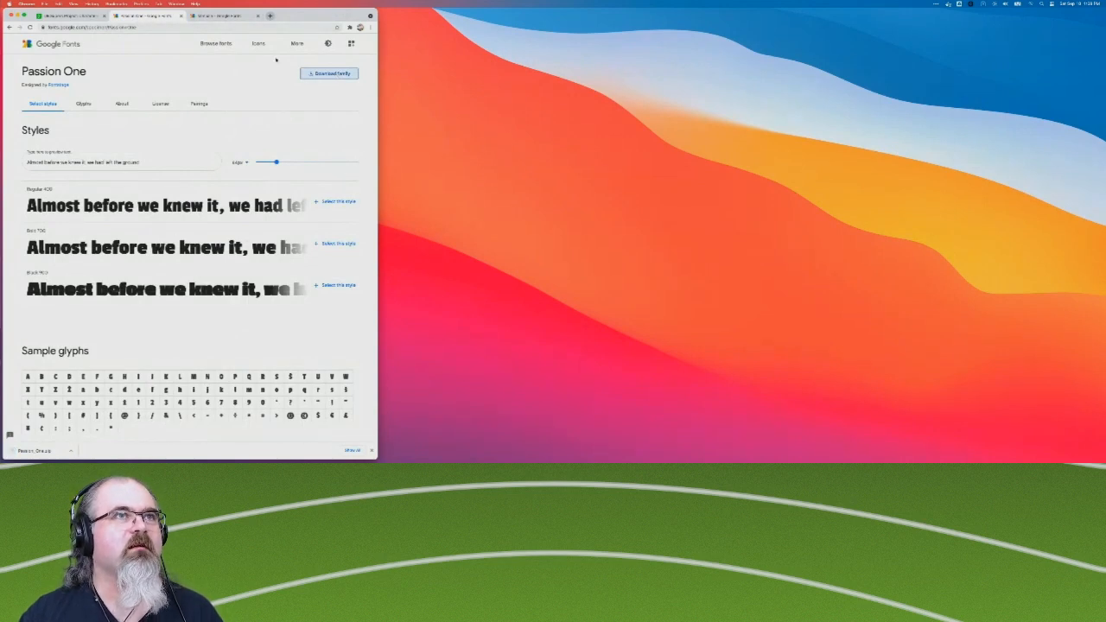
{"action": "left_click", "coordinate": [223, 17]}
{"action": "left_click", "coordinate": [326, 74]}
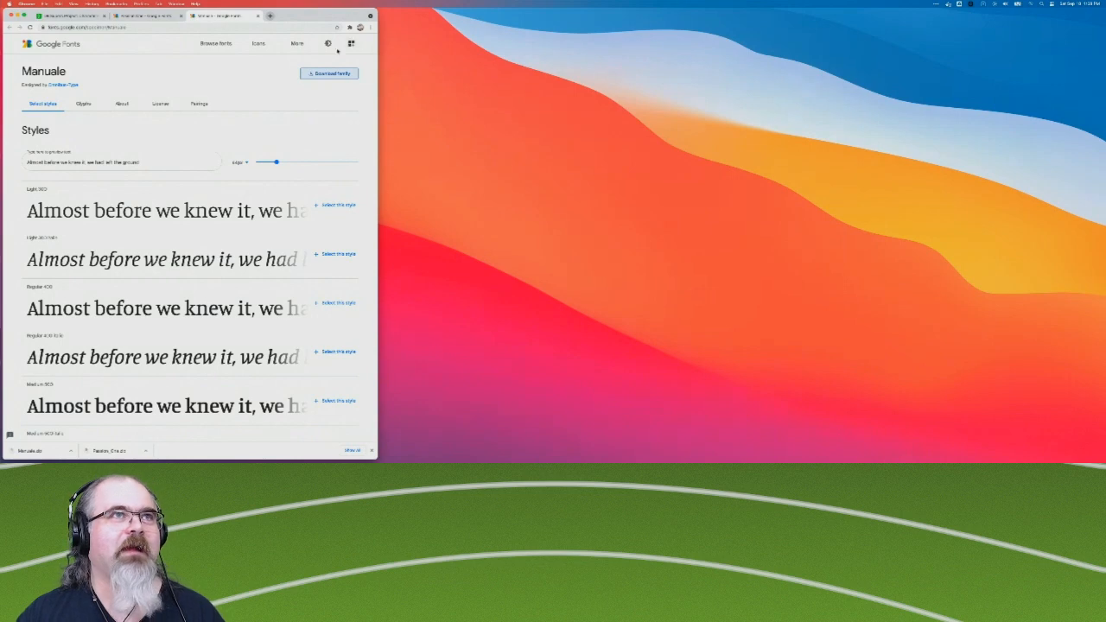
{"action": "left_click", "coordinate": [257, 16]}
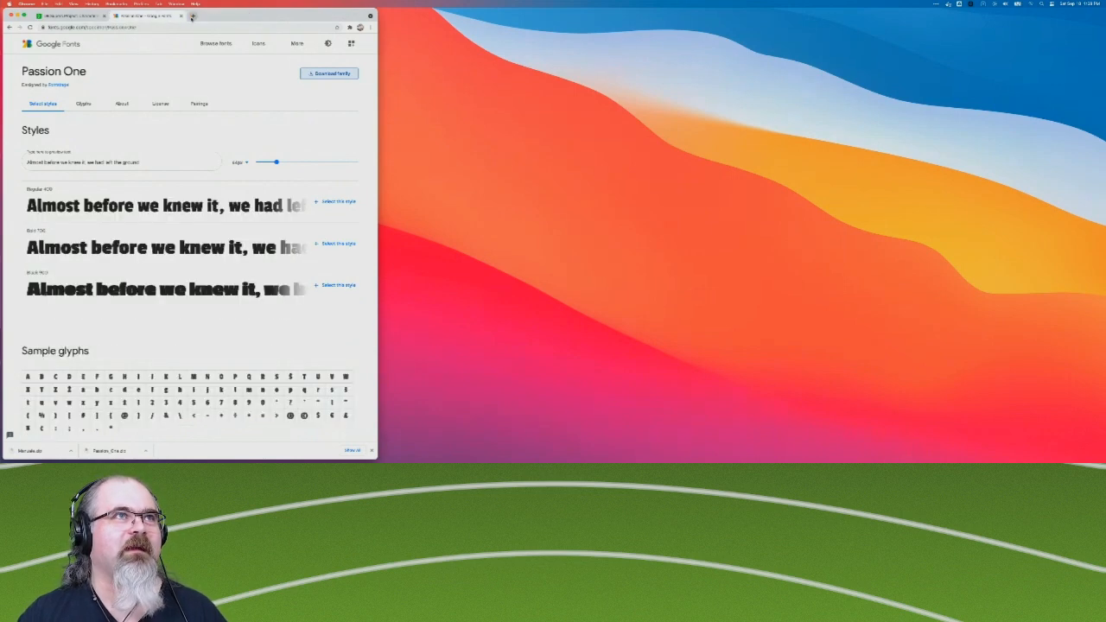
{"action": "left_click", "coordinate": [181, 16]}
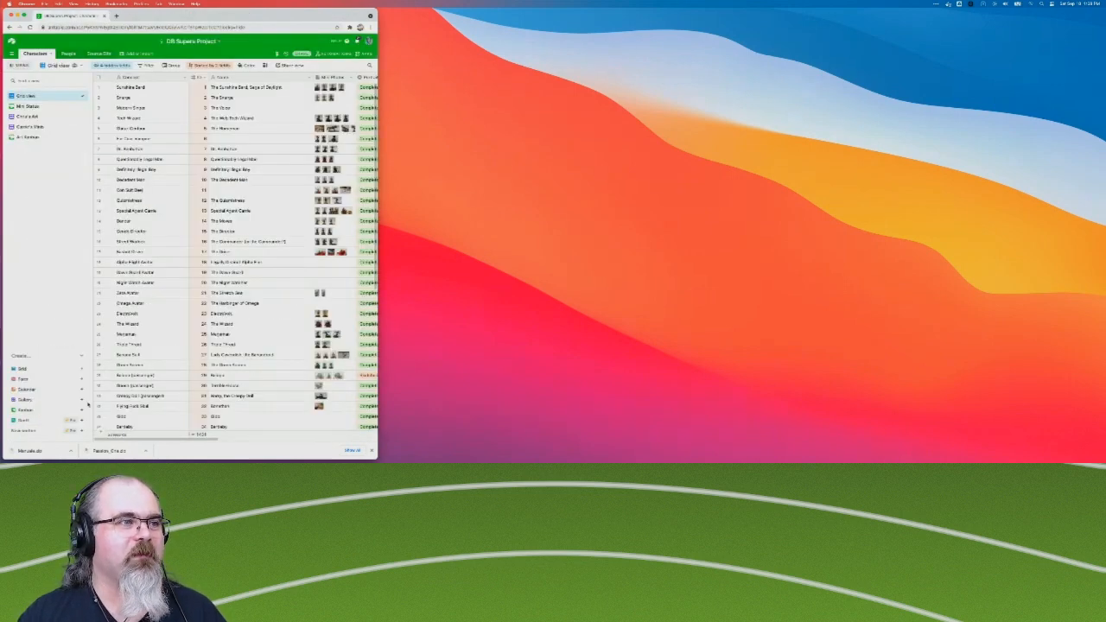
Extract the downloaded Manuale and Passion One archives and expand the Manuale folder in Downloads.
{"action": "left_click", "coordinate": [35, 451]}
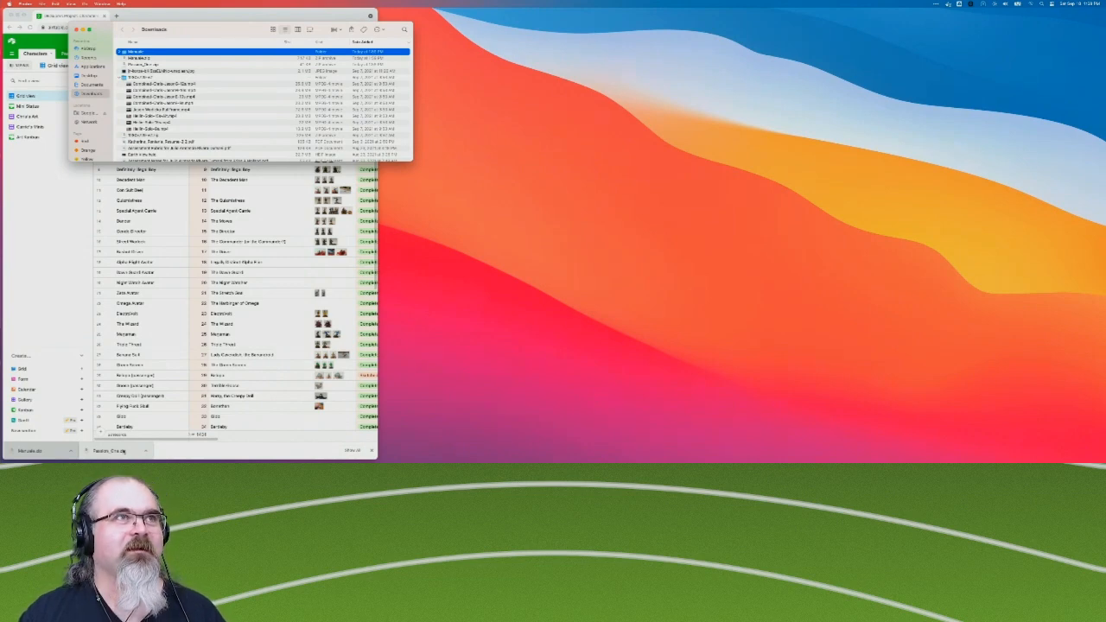
{"action": "left_click", "coordinate": [123, 451]}
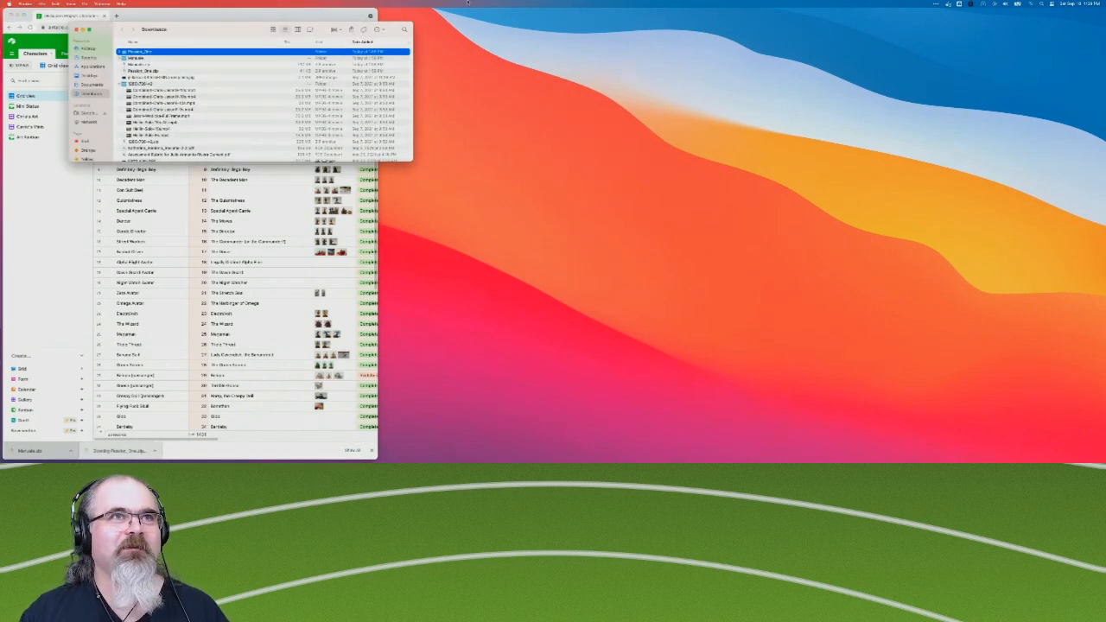
{"action": "left_click", "coordinate": [122, 58]}
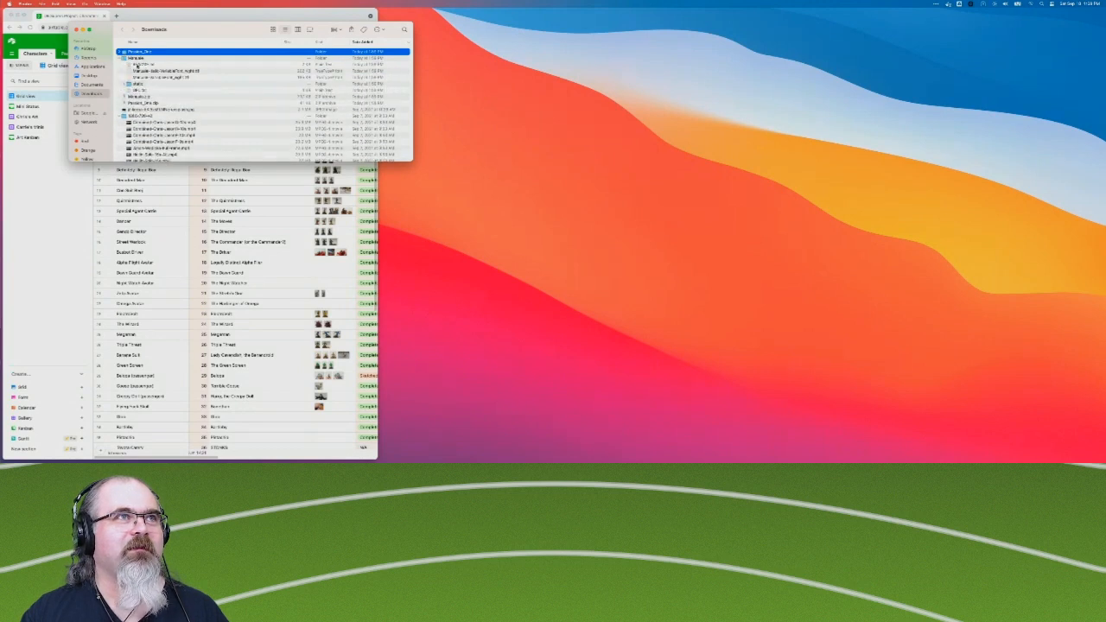
Install the two Manuale variable font files, italic and upright, with Font Book.
{"action": "left_click", "coordinate": [155, 77]}
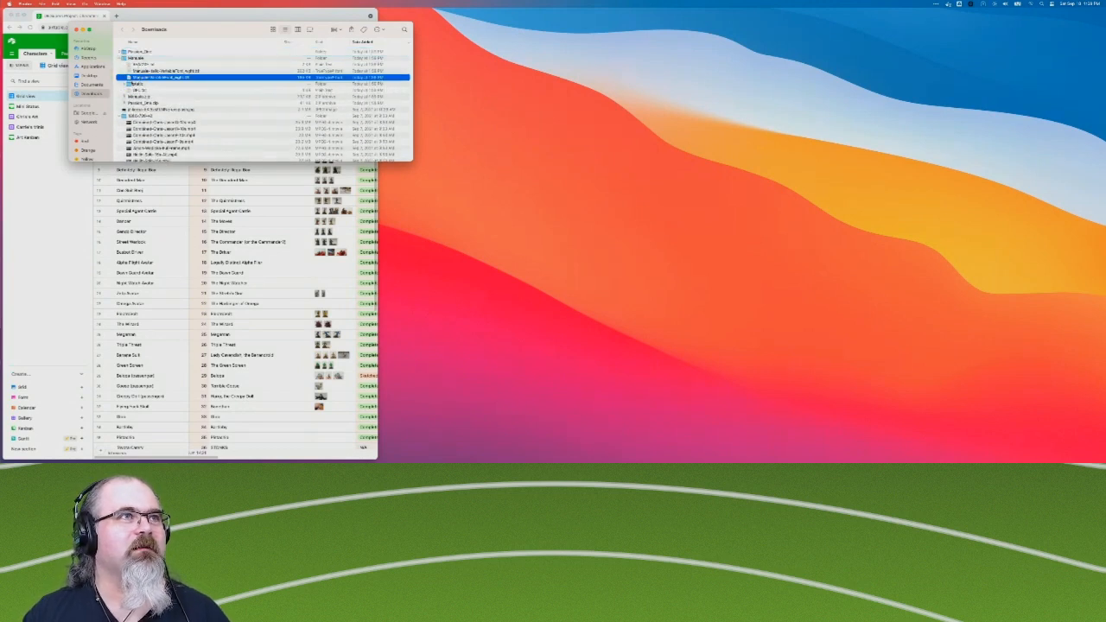
{"action": "left_click", "coordinate": [145, 71], "text": "shift"}
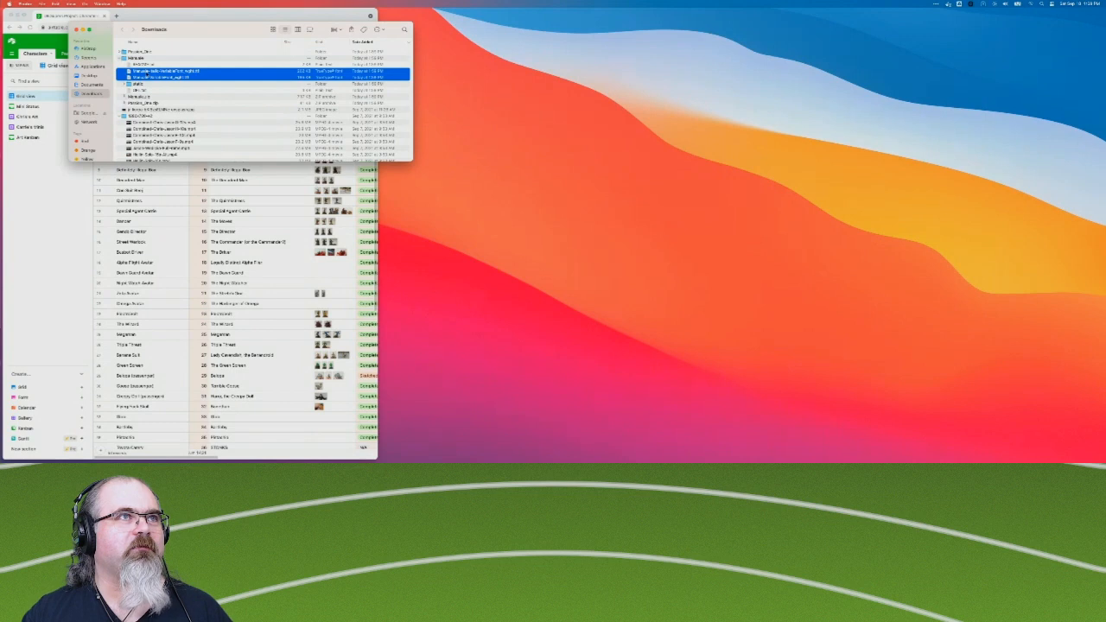
{"action": "right_click", "coordinate": [149, 72]}
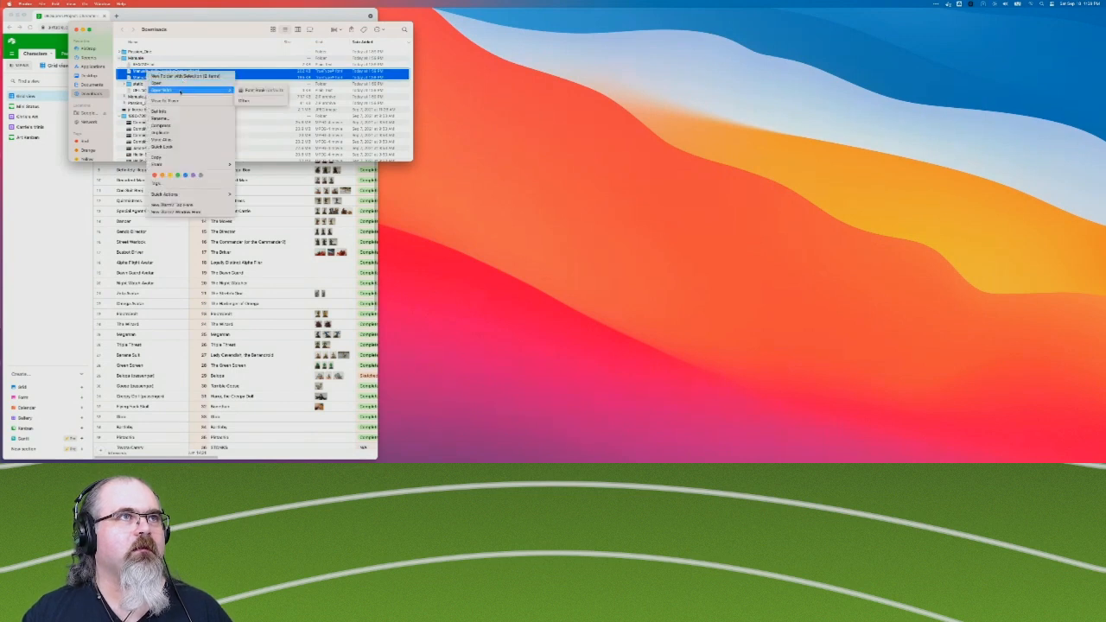
{"action": "mouse_move", "coordinate": [203, 91]}
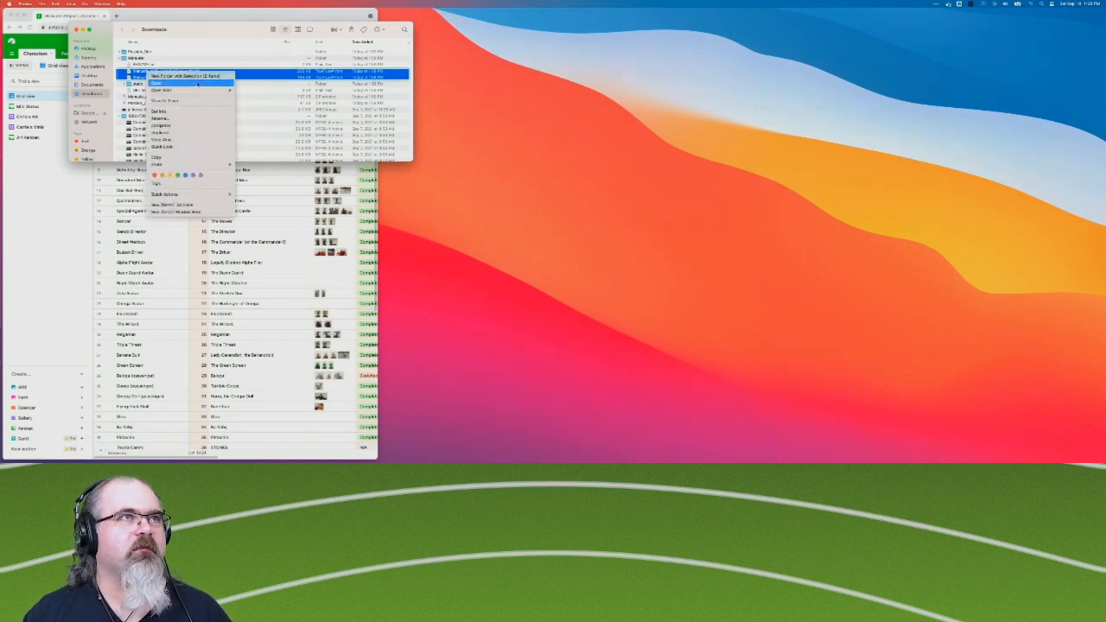
{"action": "left_click", "coordinate": [264, 90]}
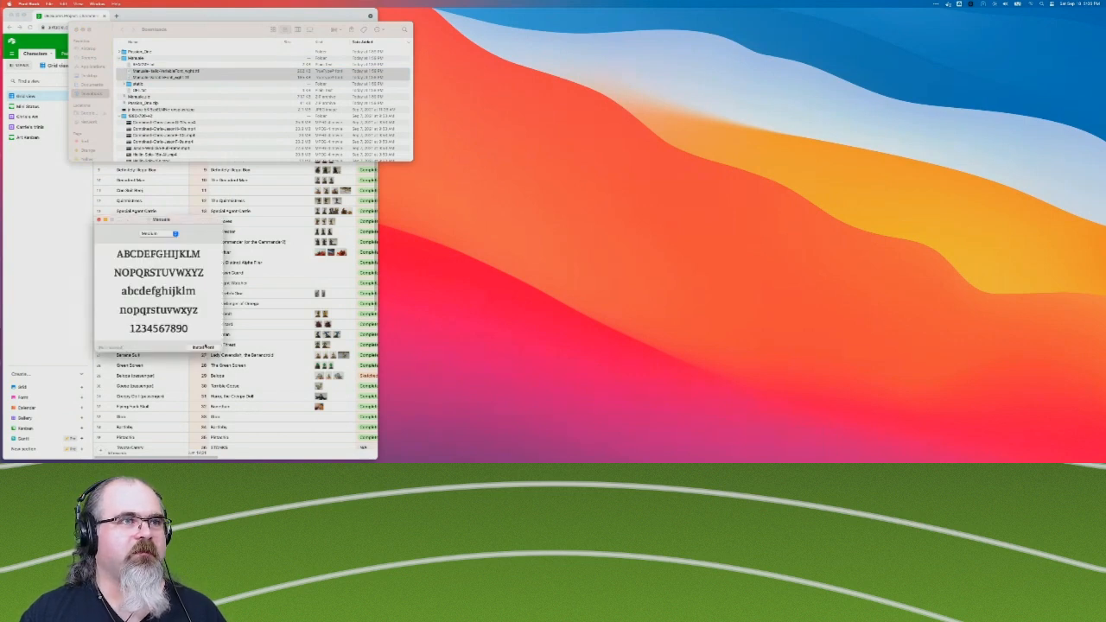
{"action": "left_click", "coordinate": [202, 347]}
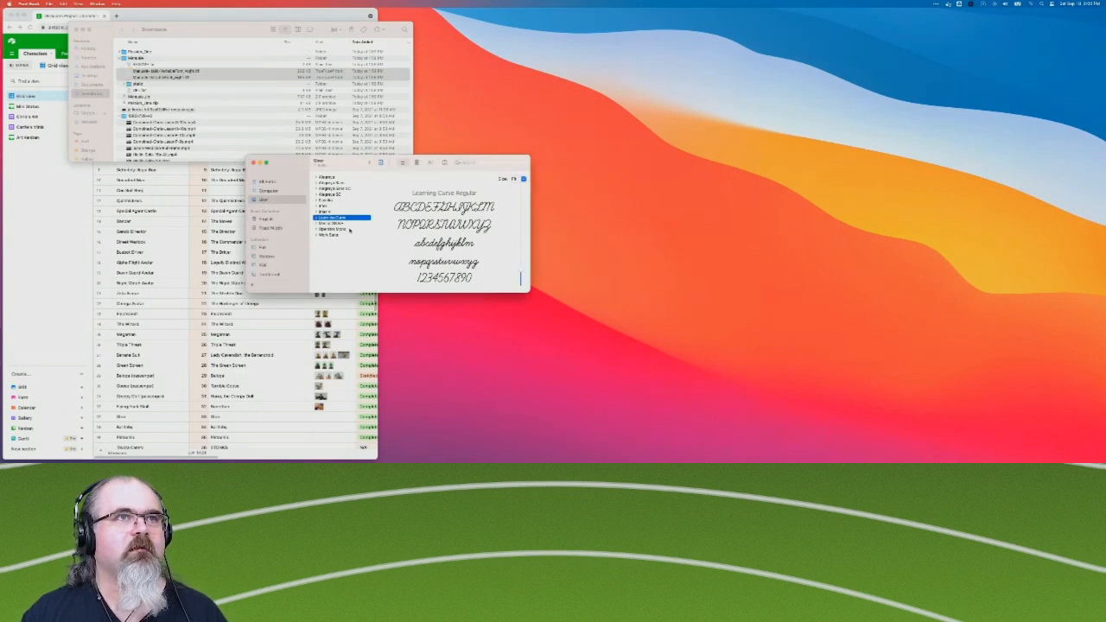
{"action": "key", "text": "Down"}
Install the three Passion One font files (Black, Bold and Regular) with Font Book, closing the Font Book and Downloads windows when done.
{"action": "left_click", "coordinate": [133, 54]}
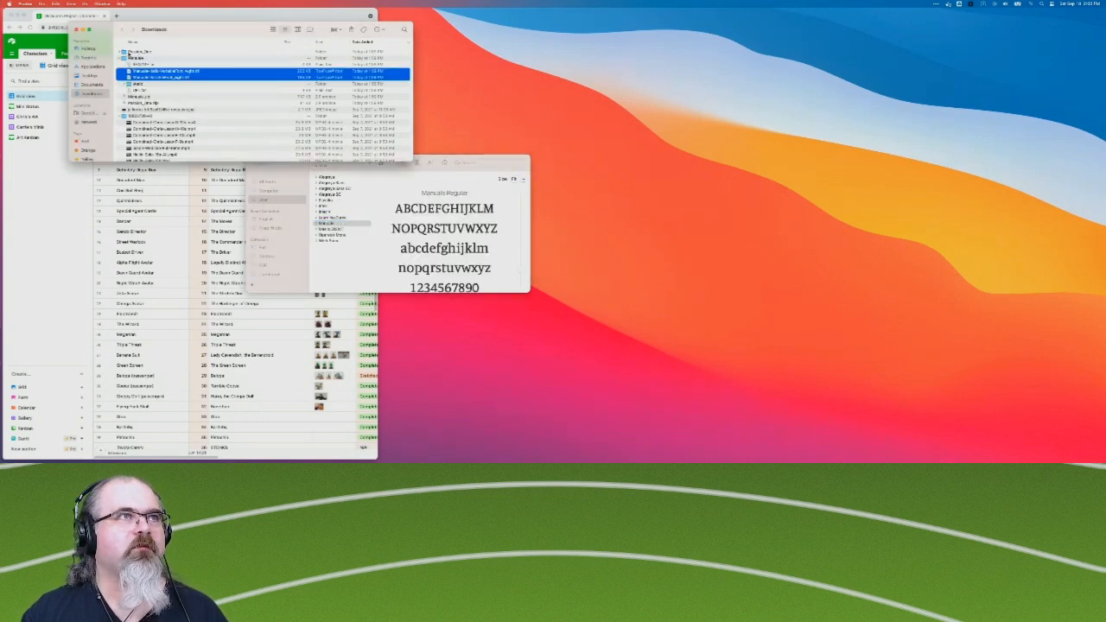
{"action": "left_click", "coordinate": [120, 52]}
{"action": "left_click", "coordinate": [143, 71]}
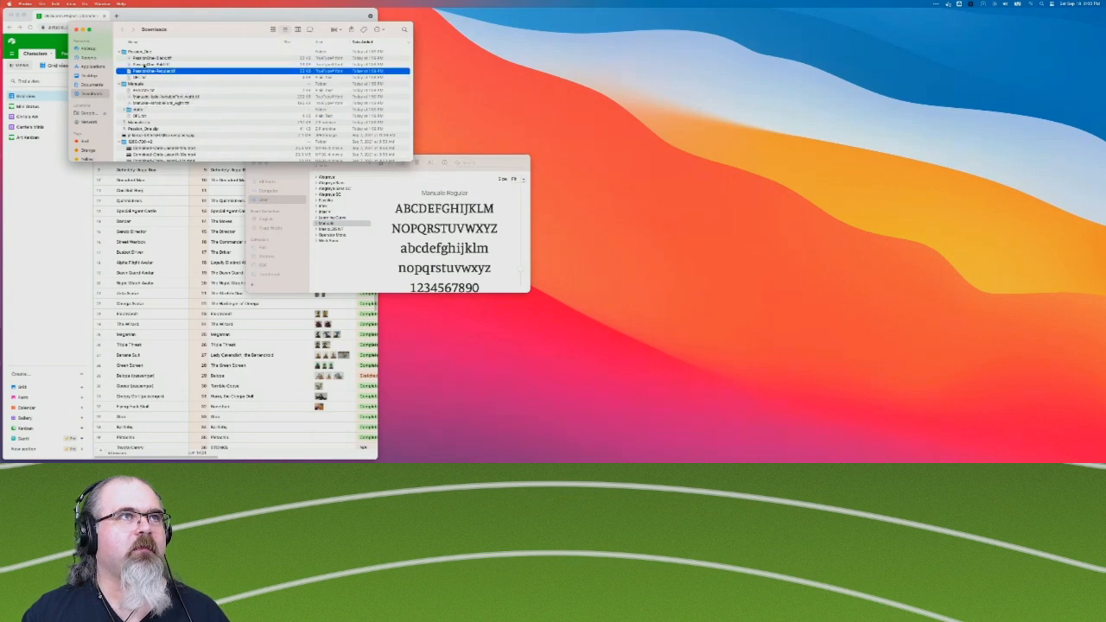
{"action": "left_click", "coordinate": [145, 60], "text": "shift"}
{"action": "right_click", "coordinate": [146, 59]}
{"action": "mouse_move", "coordinate": [170, 76]}
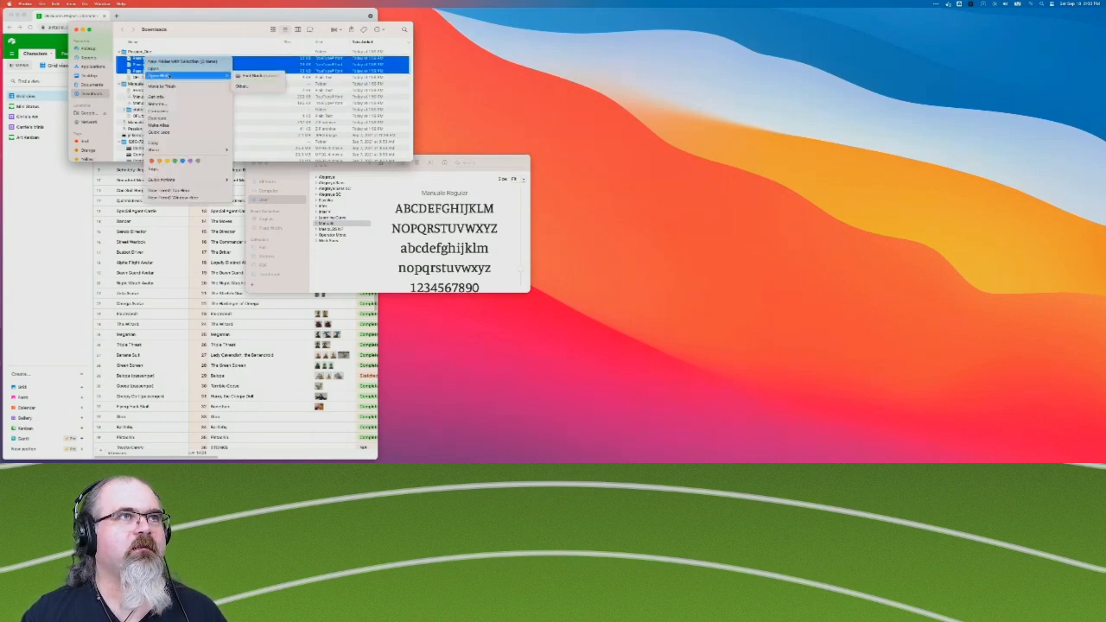
{"action": "left_click", "coordinate": [252, 75]}
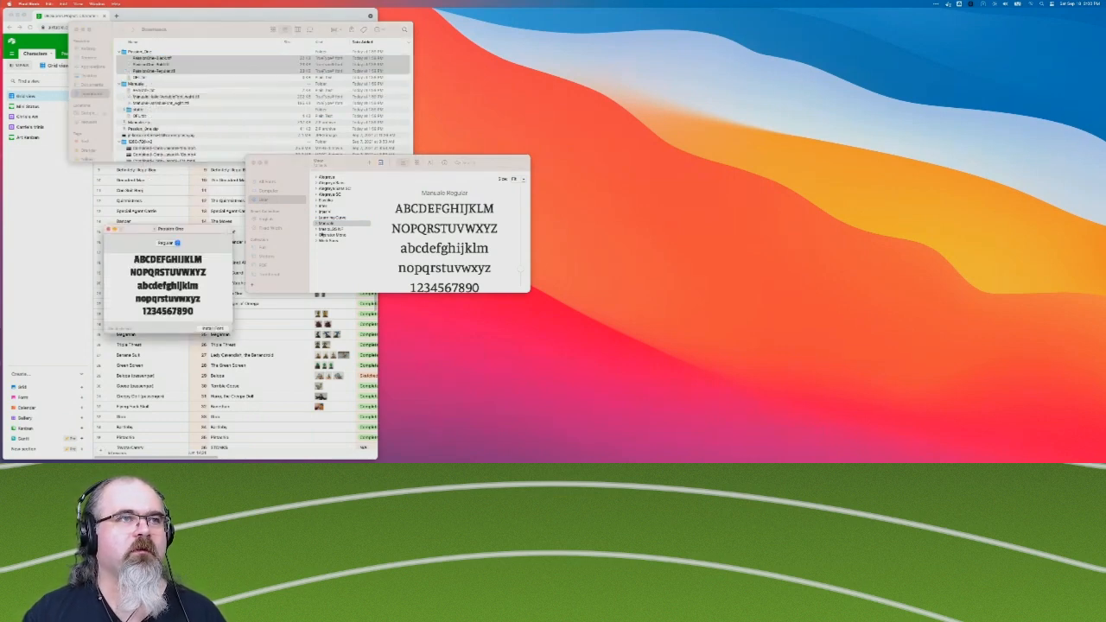
{"action": "left_click", "coordinate": [216, 328]}
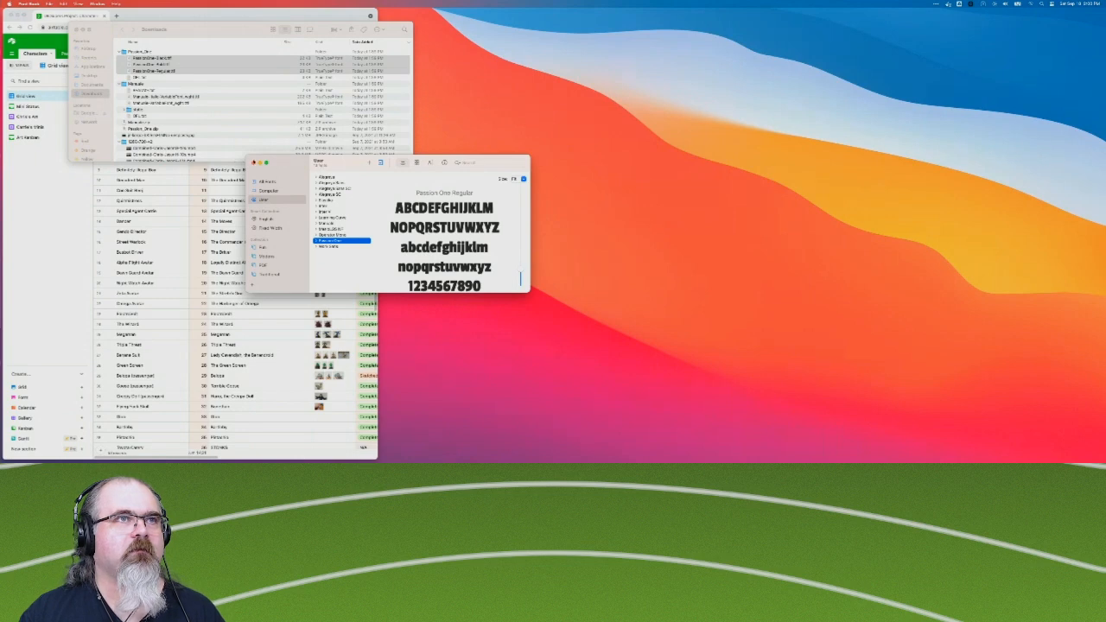
{"action": "left_click", "coordinate": [253, 162]}
{"action": "left_click", "coordinate": [76, 29]}
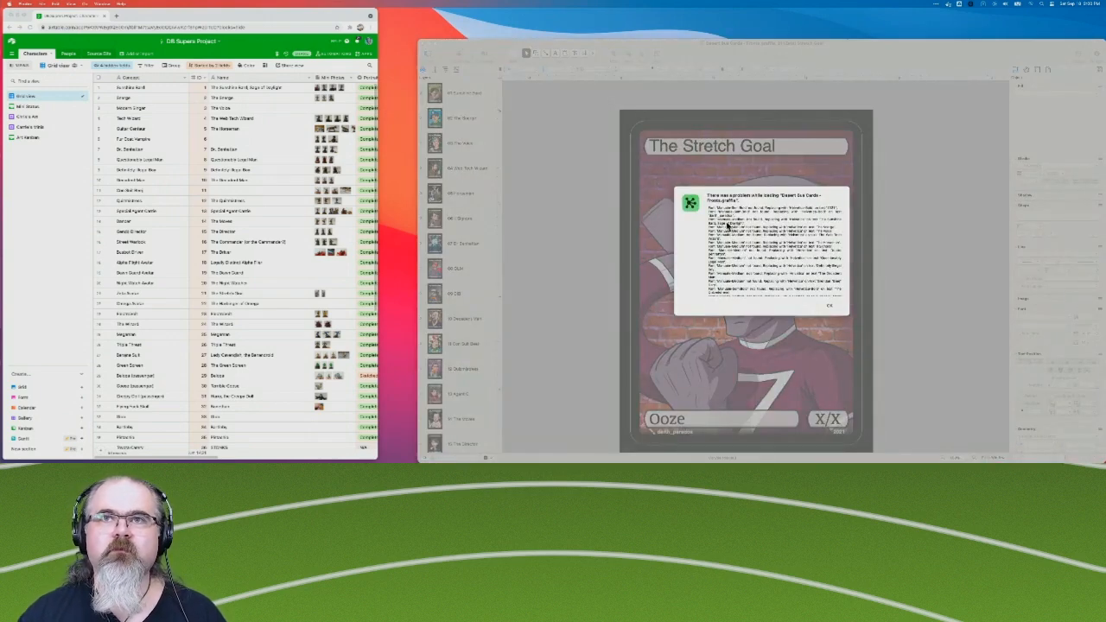
Read through the font replacement list for the cards document, dismiss the warning and close the document.
{"action": "scroll", "coordinate": [804, 266], "scroll_direction": "down", "scroll_amount": 5}
{"action": "scroll", "coordinate": [804, 266], "scroll_direction": "down", "scroll_amount": 5}
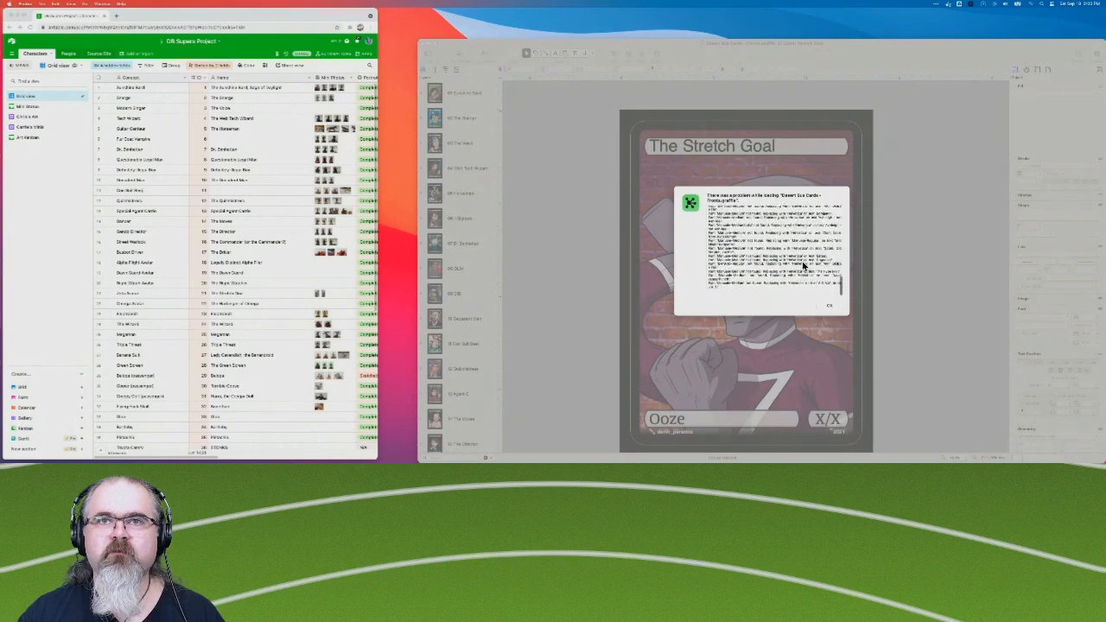
{"action": "scroll", "coordinate": [731, 268], "scroll_direction": "down", "scroll_amount": 3}
{"action": "scroll", "coordinate": [729, 248], "scroll_direction": "up", "scroll_amount": 3}
{"action": "scroll", "coordinate": [729, 248], "scroll_direction": "down", "scroll_amount": 4}
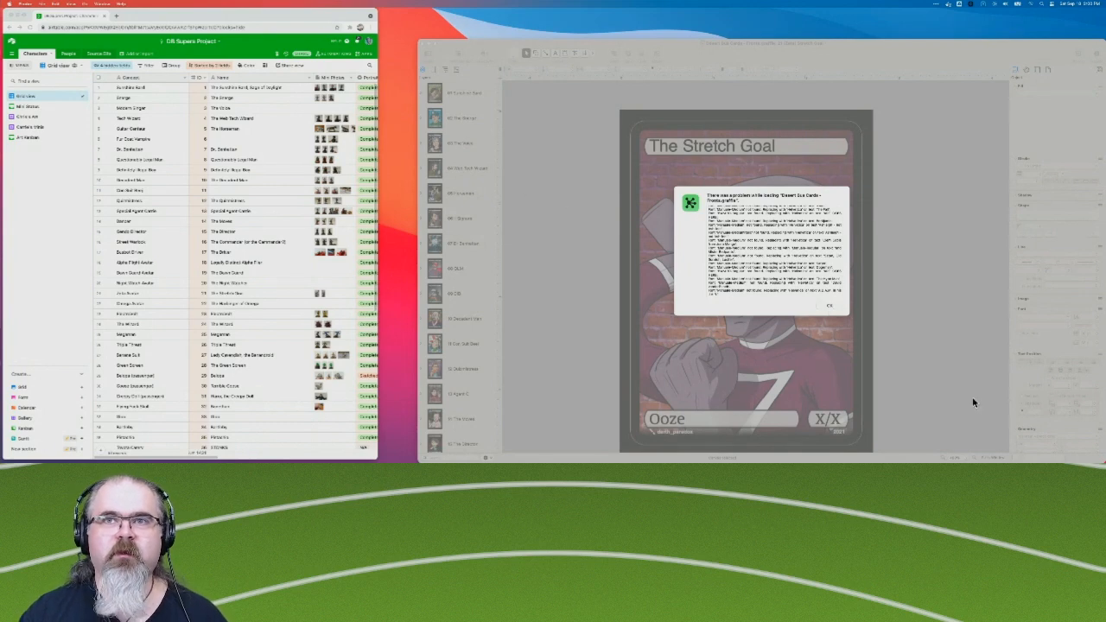
{"action": "left_click", "coordinate": [830, 306]}
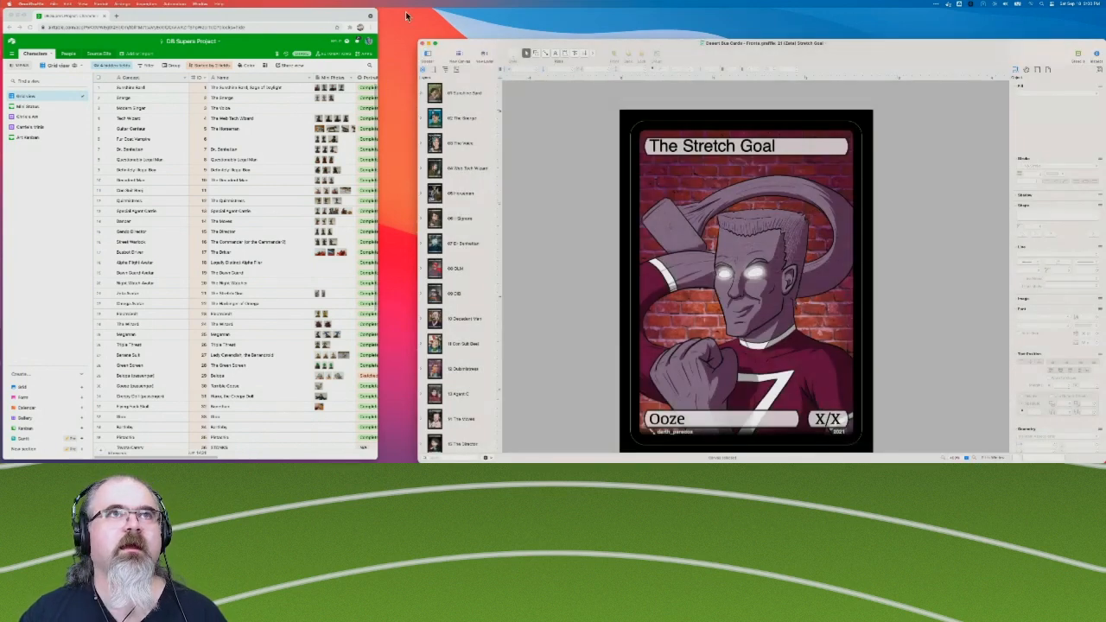
{"action": "left_click", "coordinate": [422, 42]}
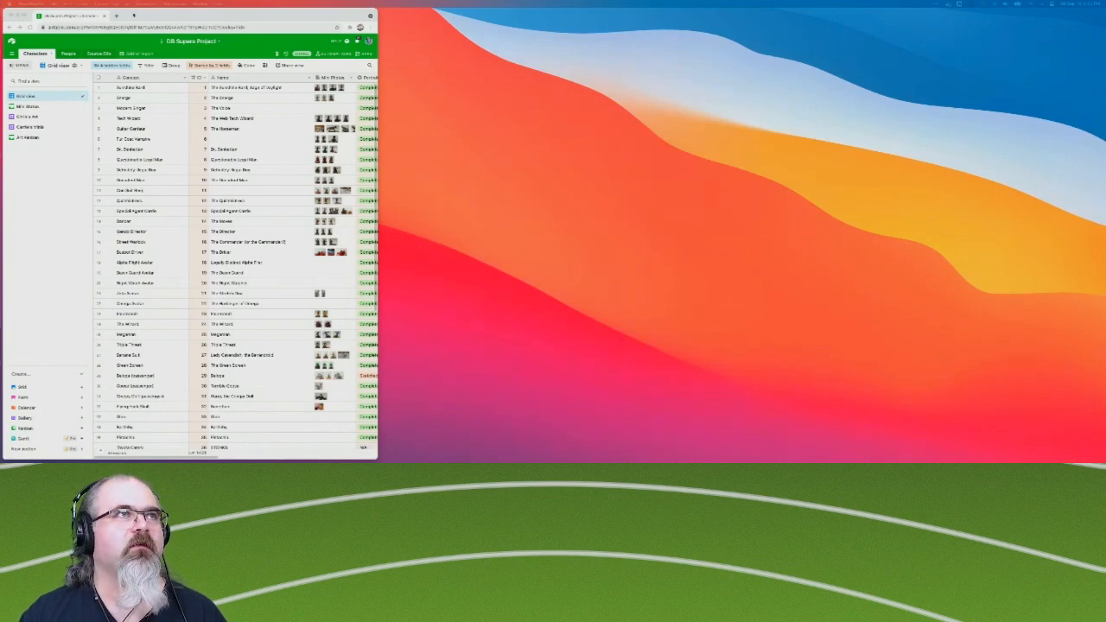
Reopen the closed Manuale page on Google Fonts, download the font family again and close the page.
{"action": "right_click", "coordinate": [133, 15]}
{"action": "left_click", "coordinate": [147, 24]}
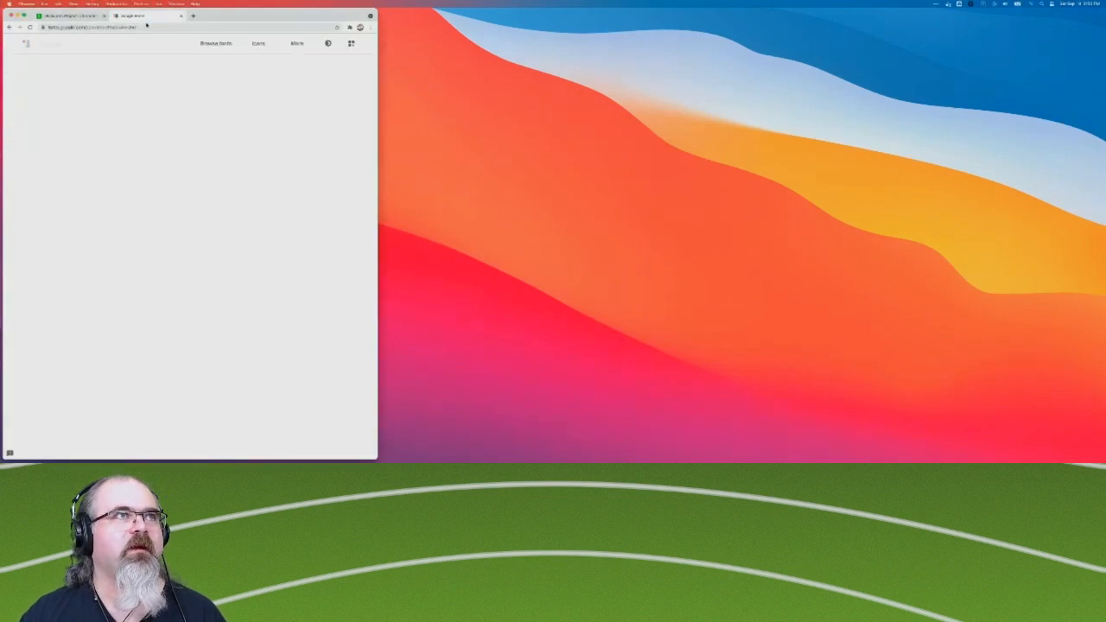
{"action": "right_click", "coordinate": [213, 17]}
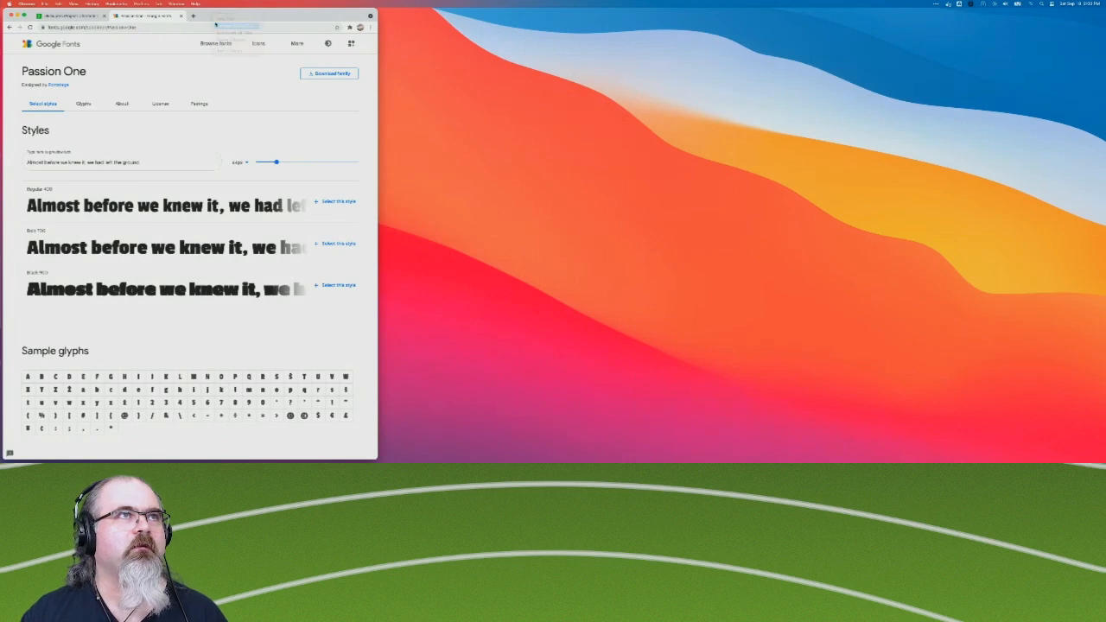
{"action": "left_click", "coordinate": [235, 25]}
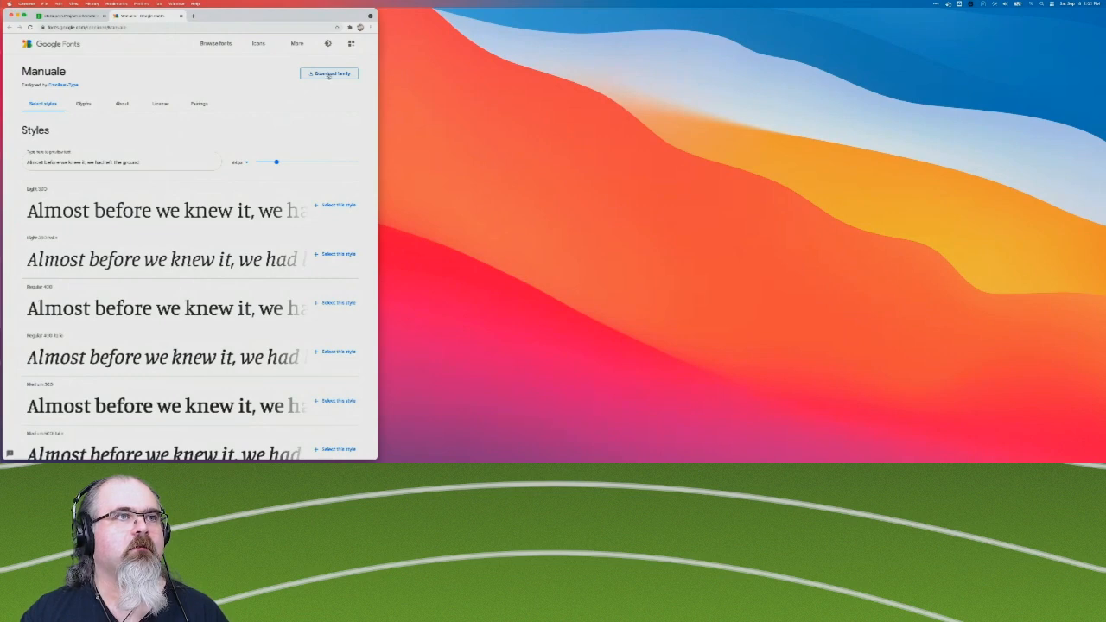
{"action": "left_click", "coordinate": [328, 75]}
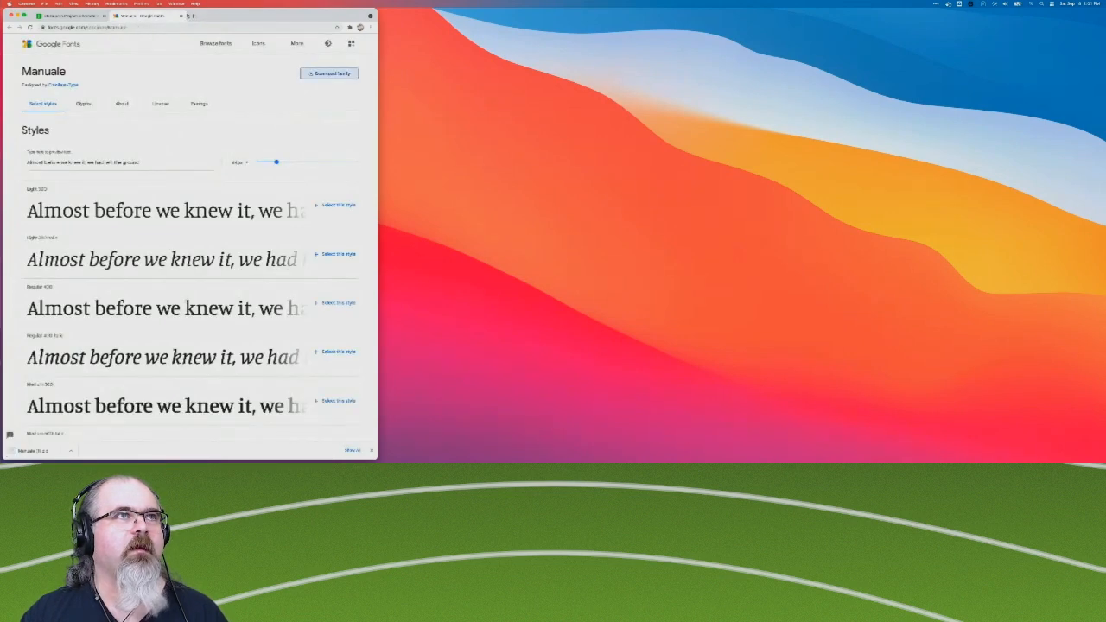
{"action": "left_click", "coordinate": [181, 16]}
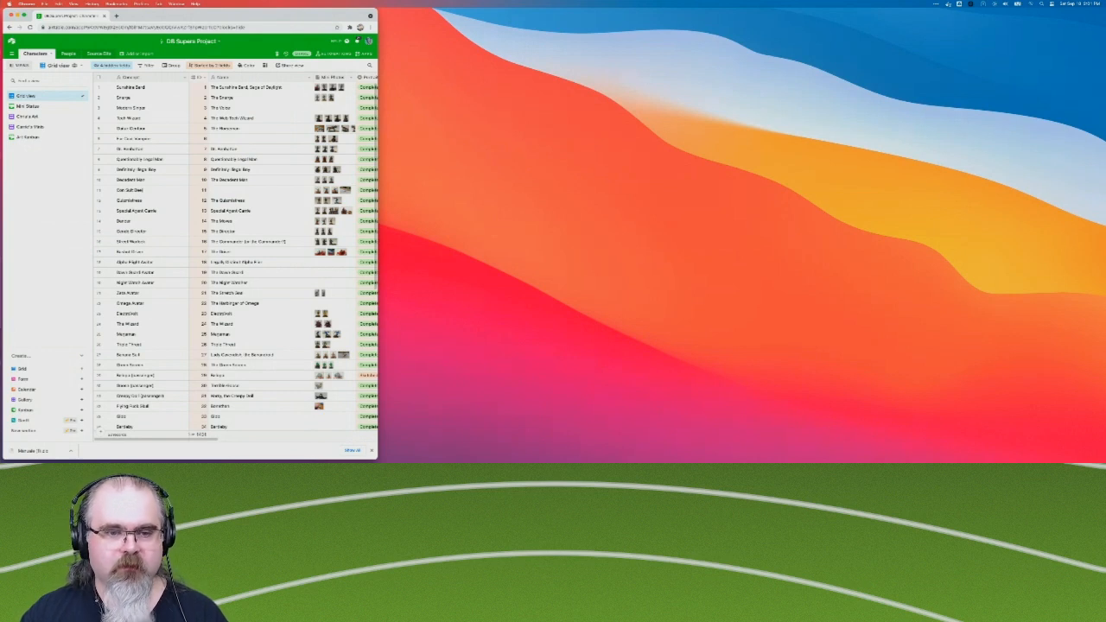
Open the Downloads folder in Finder and expand the static subfolder inside the Manuale folder.
{"action": "key", "text": "super+n"}
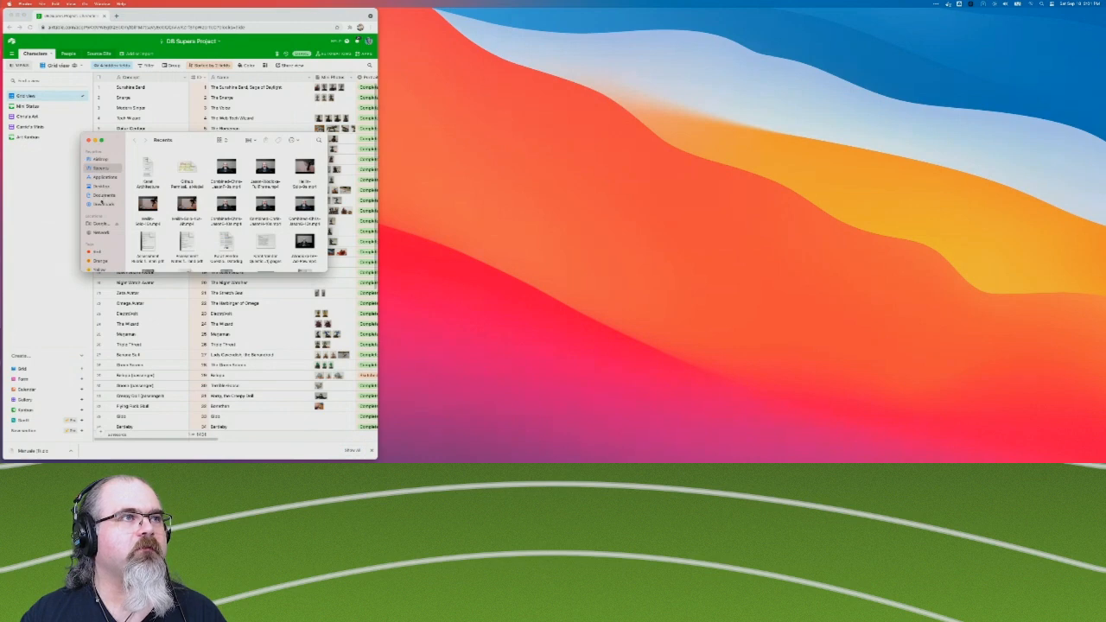
{"action": "left_click", "coordinate": [103, 204]}
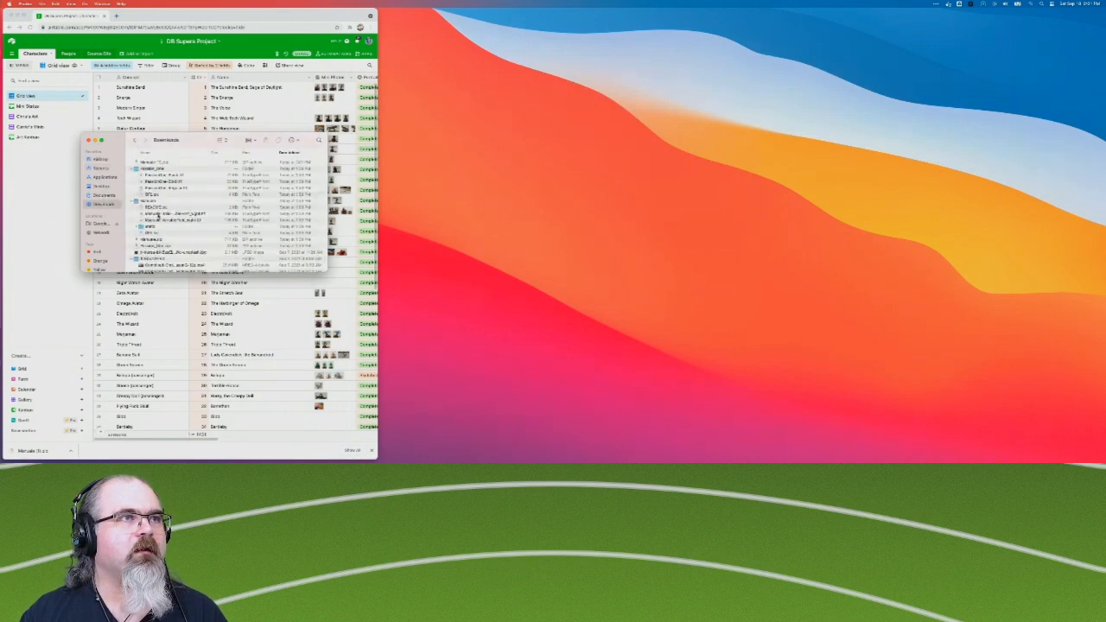
{"action": "left_click", "coordinate": [163, 220]}
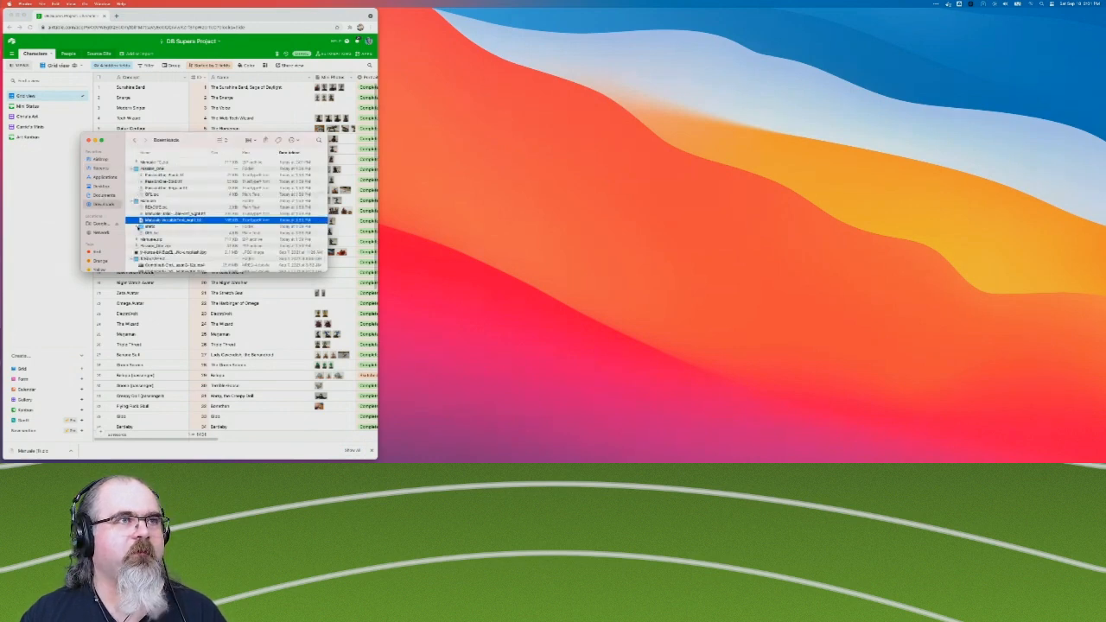
{"action": "left_click", "coordinate": [136, 227]}
Select all the static Manuale font files and install them with Font Book.
{"action": "left_click", "coordinate": [167, 233]}
{"action": "scroll", "coordinate": [168, 238], "scroll_direction": "down", "scroll_amount": 1}
{"action": "scroll", "coordinate": [167, 235], "scroll_direction": "down", "scroll_amount": 3}
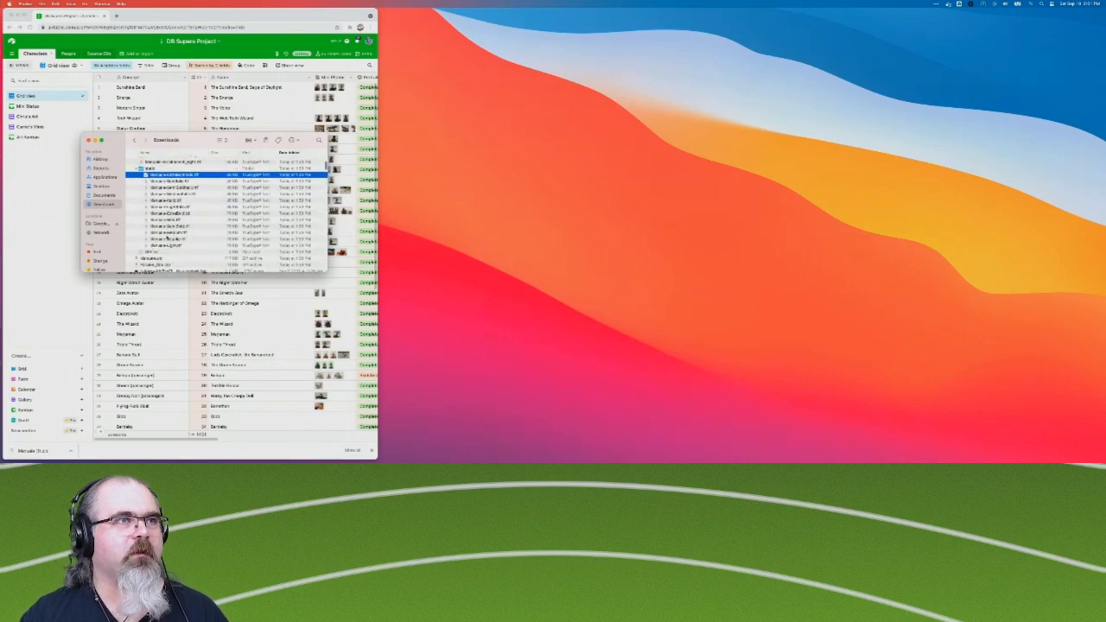
{"action": "left_click", "coordinate": [162, 247], "text": "shift"}
{"action": "right_click", "coordinate": [161, 247]}
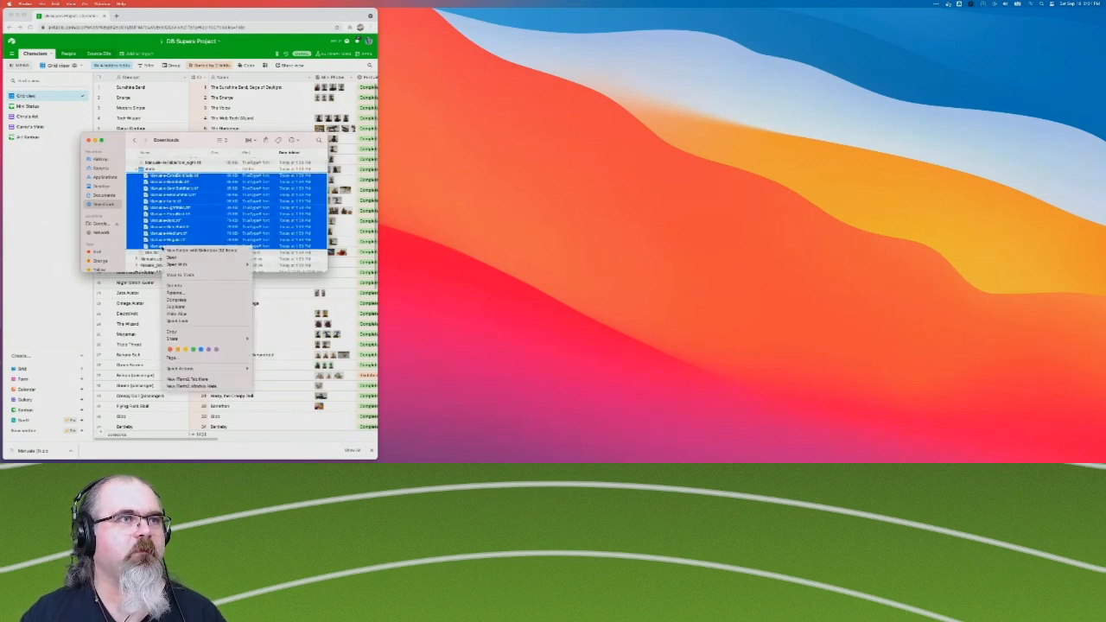
{"action": "mouse_move", "coordinate": [181, 263]}
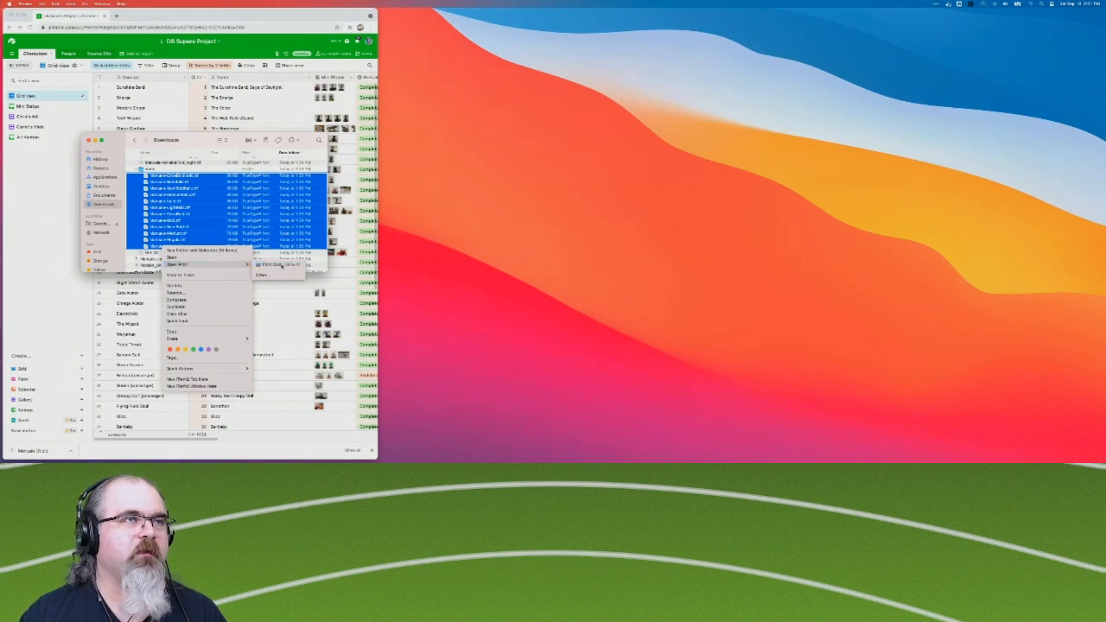
{"action": "left_click", "coordinate": [280, 264]}
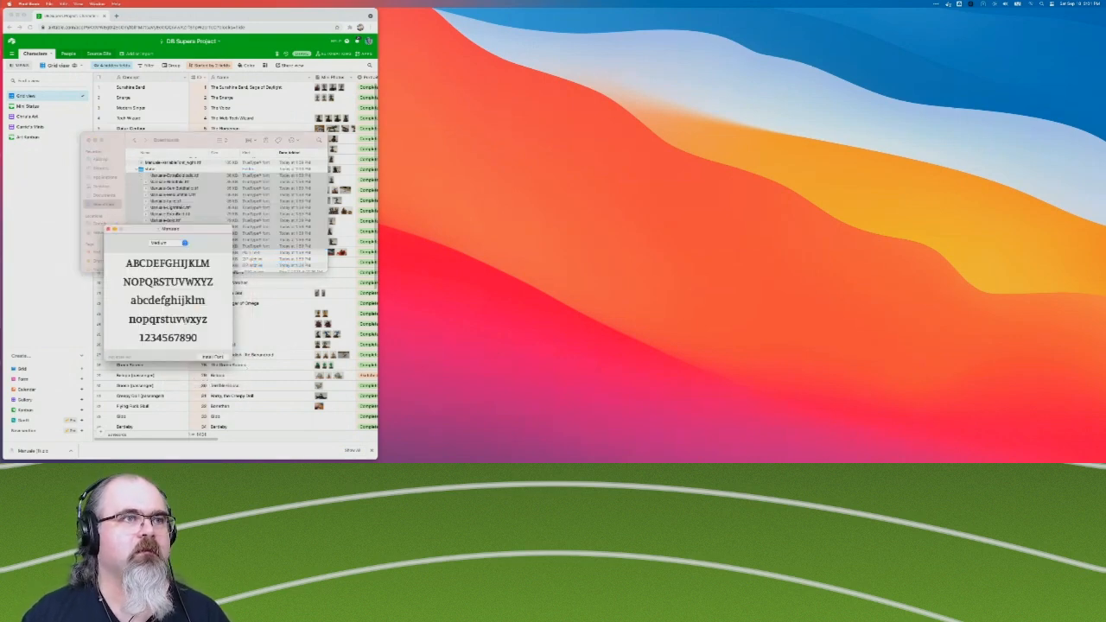
{"action": "left_click", "coordinate": [212, 356]}
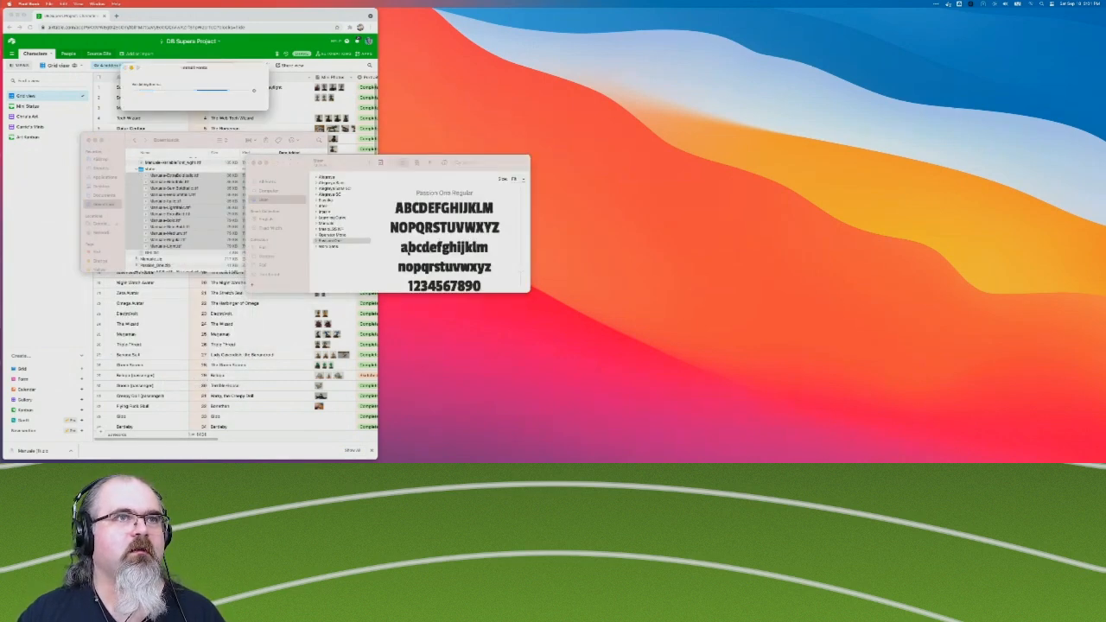
Manually resolve the Manuale Regular duplicate, keeping the static Manuale-Regular.ttf copy and moving the duplicate font file to the Trash.
{"action": "left_click", "coordinate": [318, 224]}
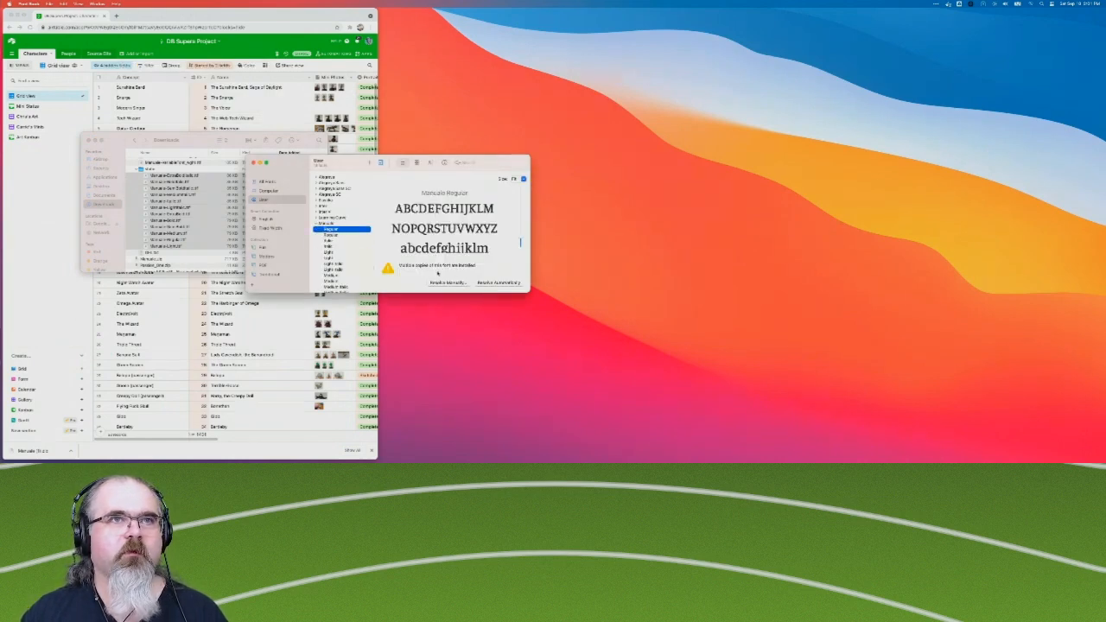
{"action": "left_click", "coordinate": [449, 283]}
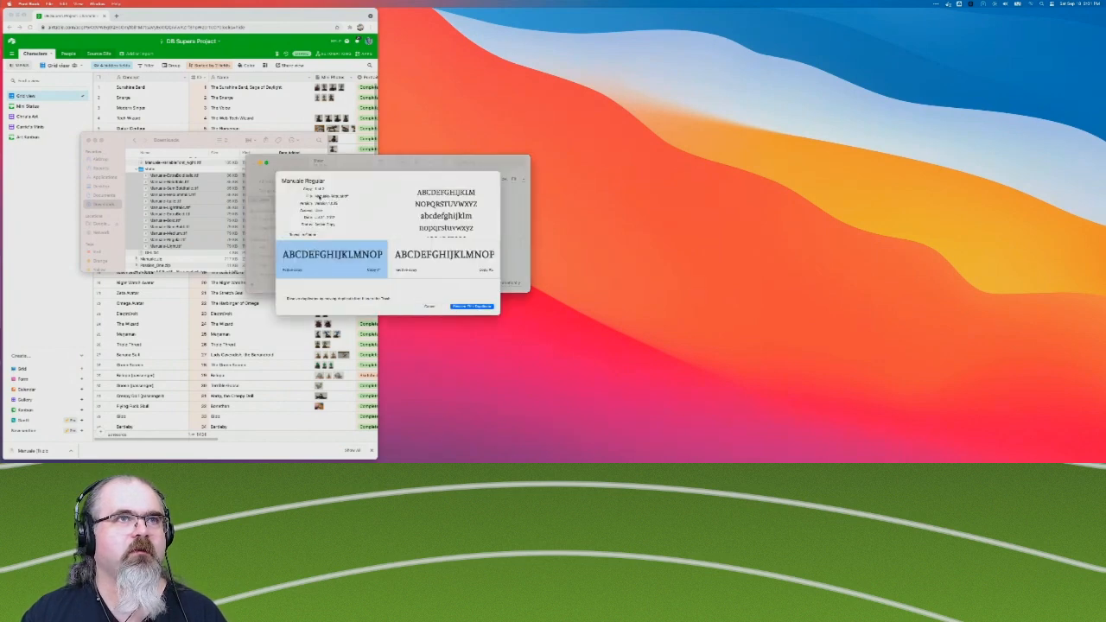
{"action": "left_click", "coordinate": [445, 264]}
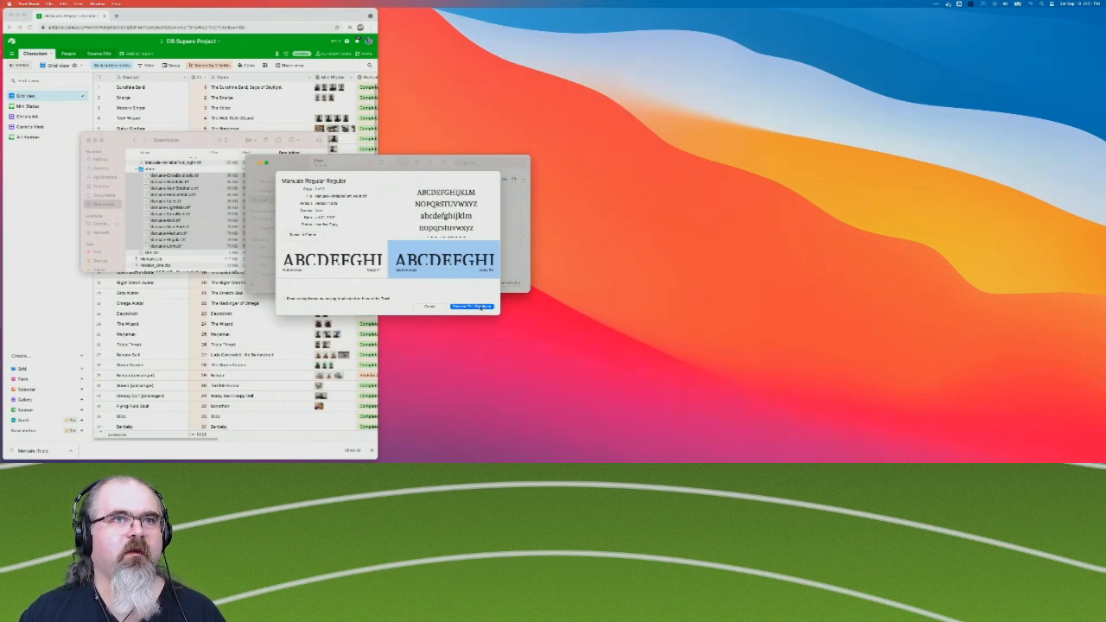
{"action": "left_click", "coordinate": [372, 265]}
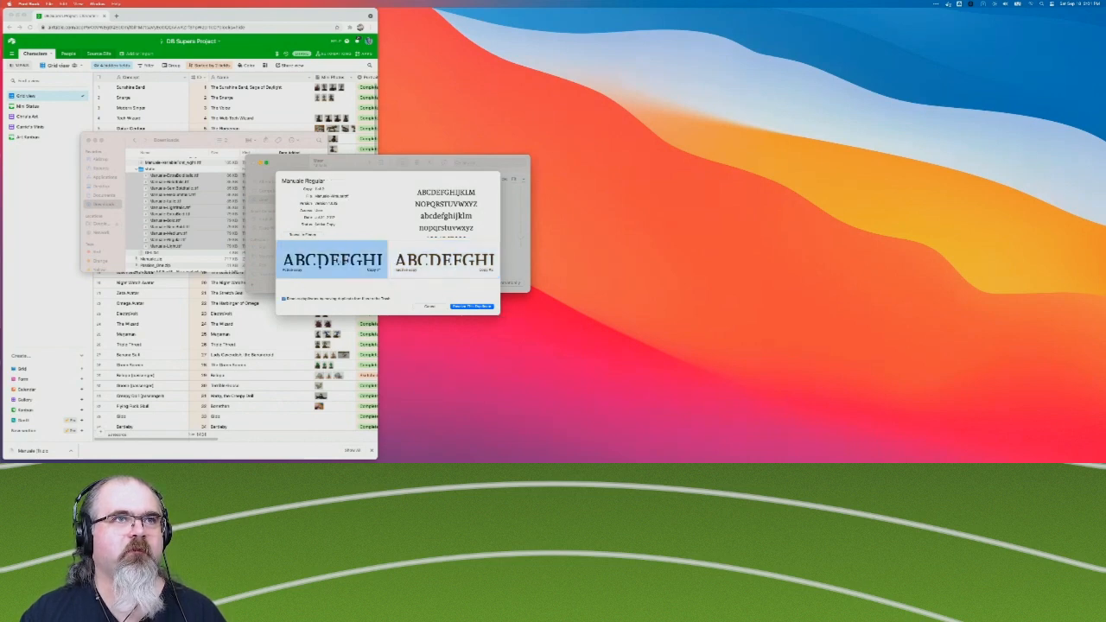
{"action": "left_click", "coordinate": [484, 308]}
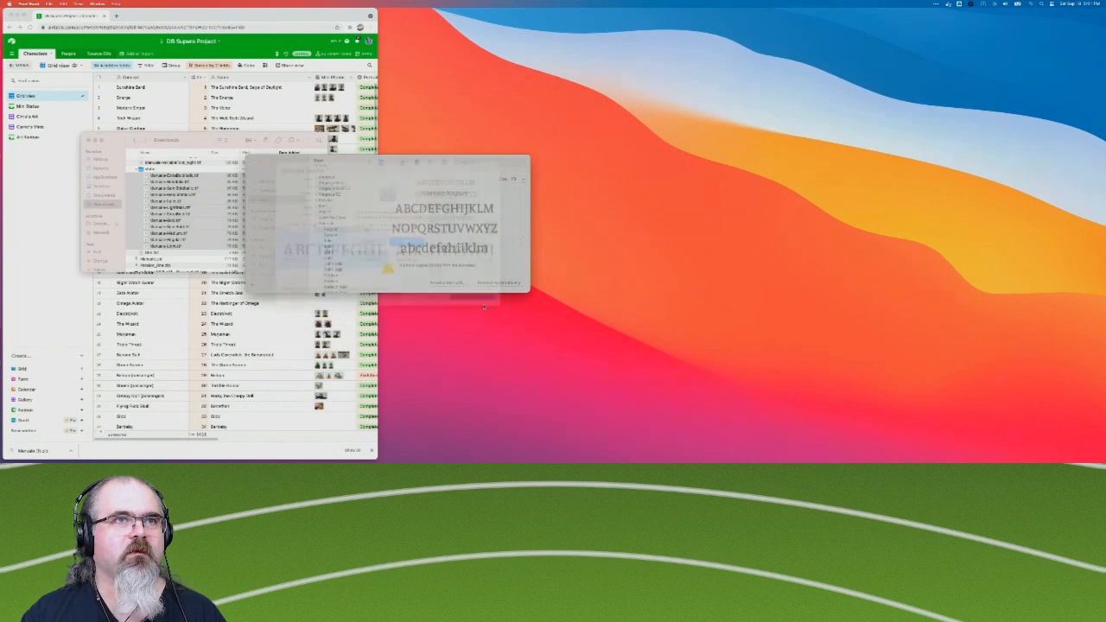
{"action": "left_click", "coordinate": [407, 251]}
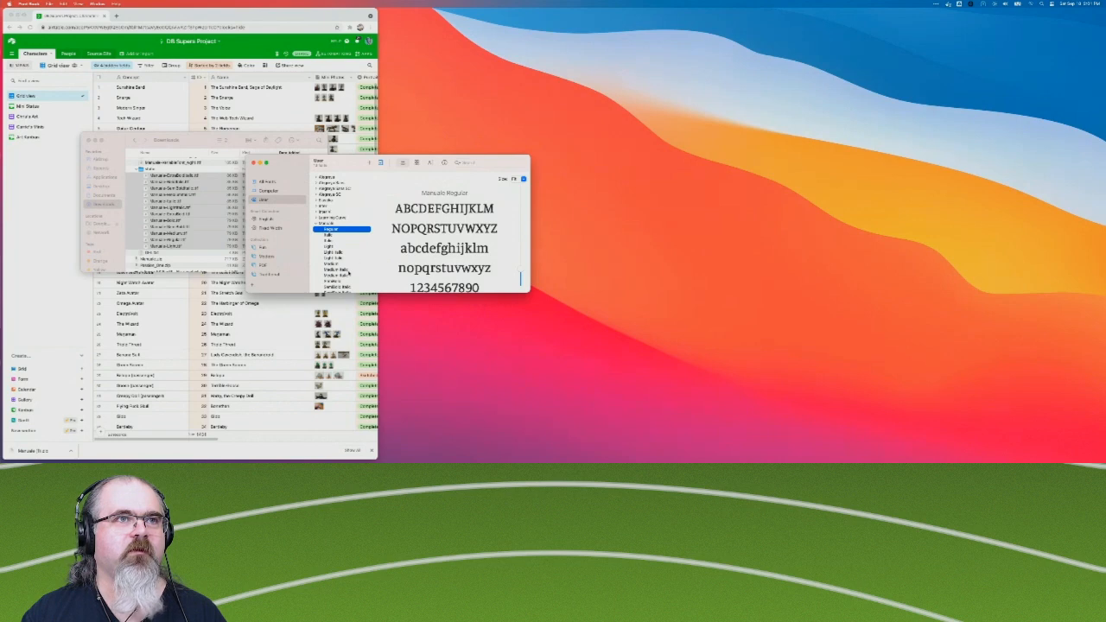
Manually resolve the Manuale Italic duplicate, keeping the static Manuale-Italic.ttf copy and moving the variable font file to the Trash.
{"action": "left_click", "coordinate": [332, 241]}
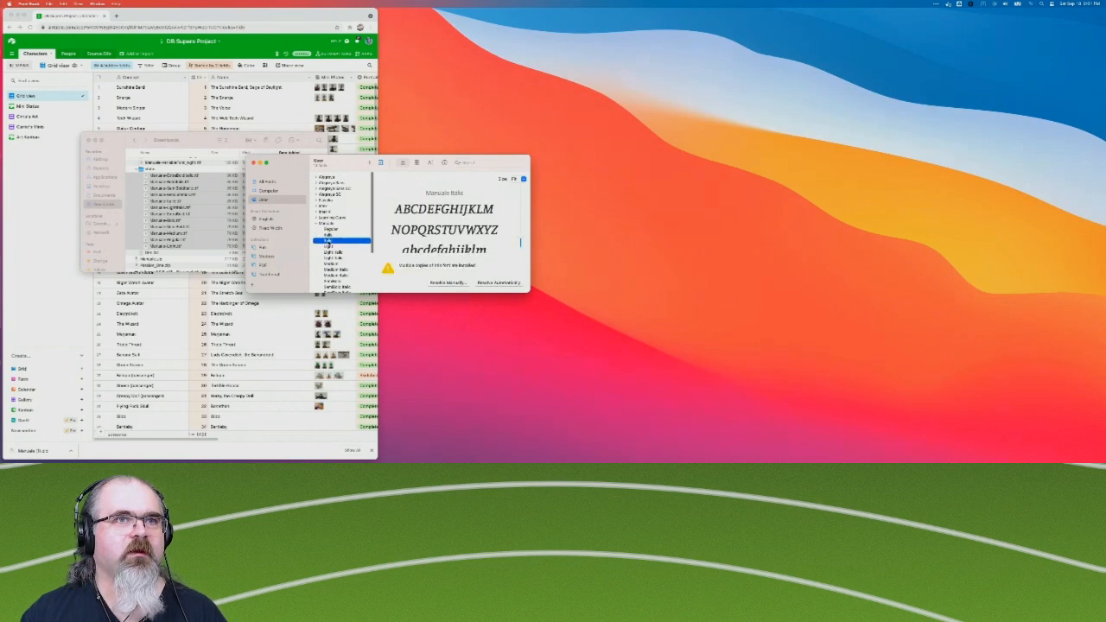
{"action": "left_click", "coordinate": [326, 224]}
{"action": "left_click", "coordinate": [316, 224]}
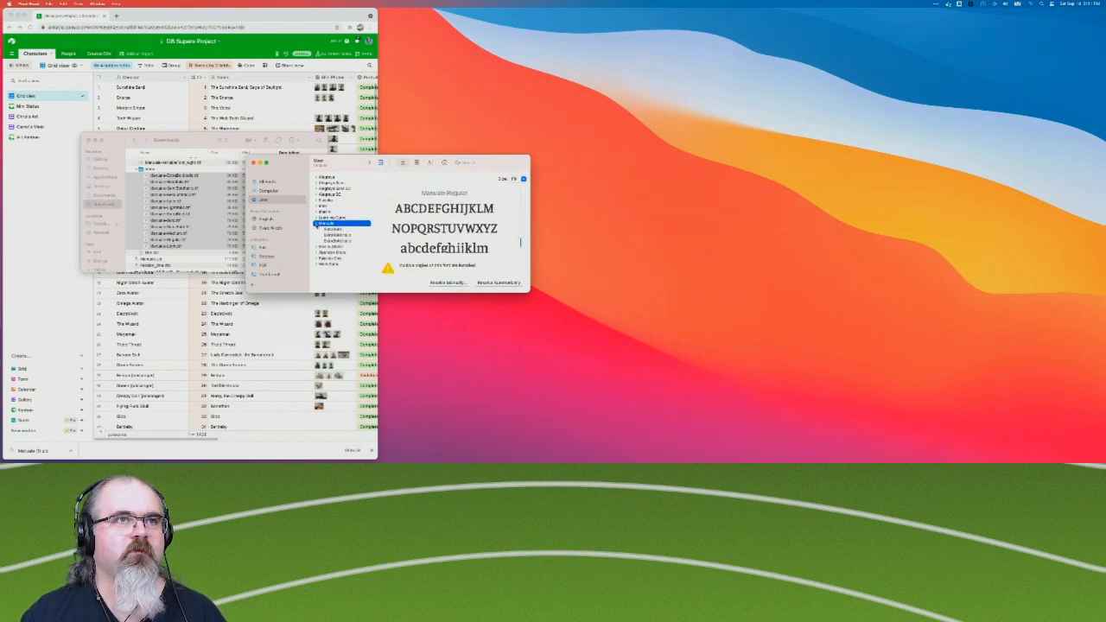
{"action": "left_click", "coordinate": [317, 224]}
{"action": "scroll", "coordinate": [348, 258], "scroll_direction": "down", "scroll_amount": 3}
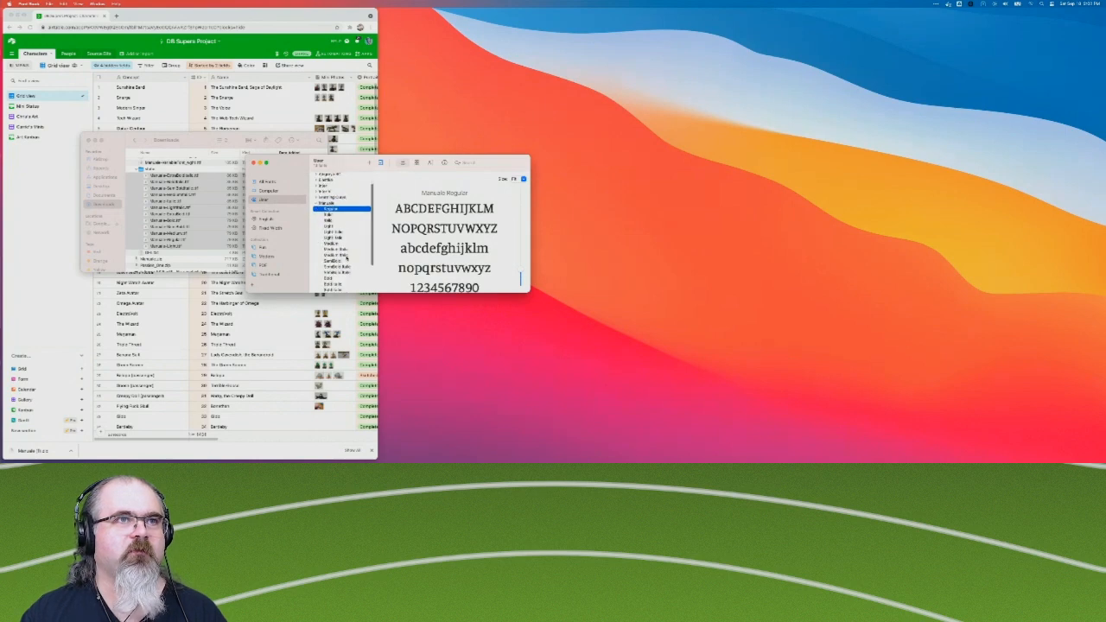
{"action": "left_click", "coordinate": [329, 211]}
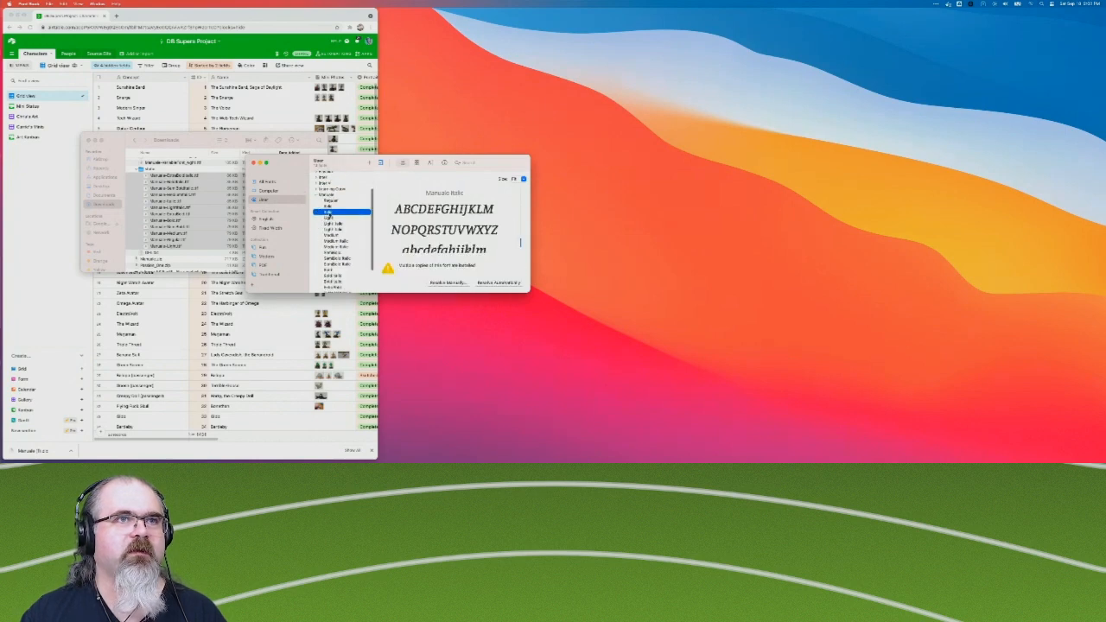
{"action": "left_click", "coordinate": [461, 284]}
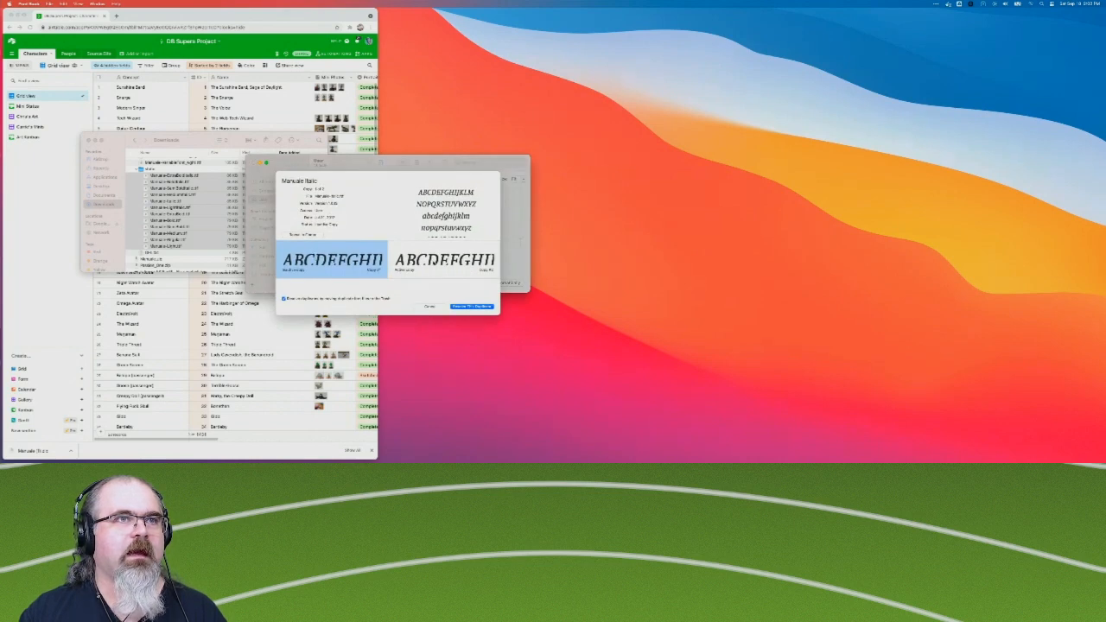
{"action": "left_click", "coordinate": [443, 260]}
{"action": "left_click", "coordinate": [332, 260]}
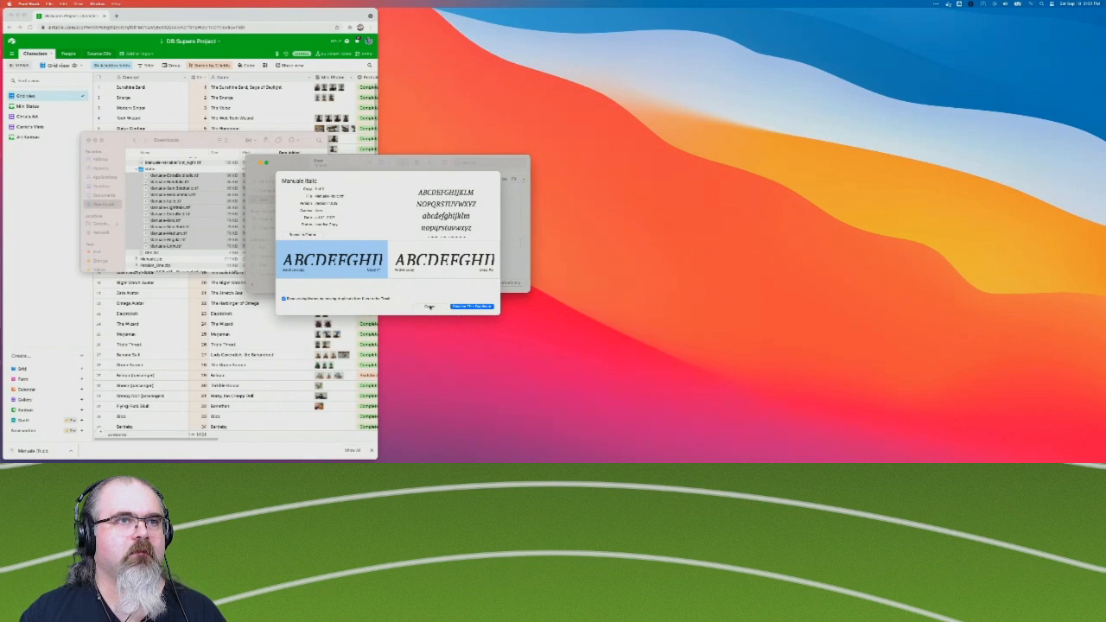
{"action": "left_click", "coordinate": [421, 259]}
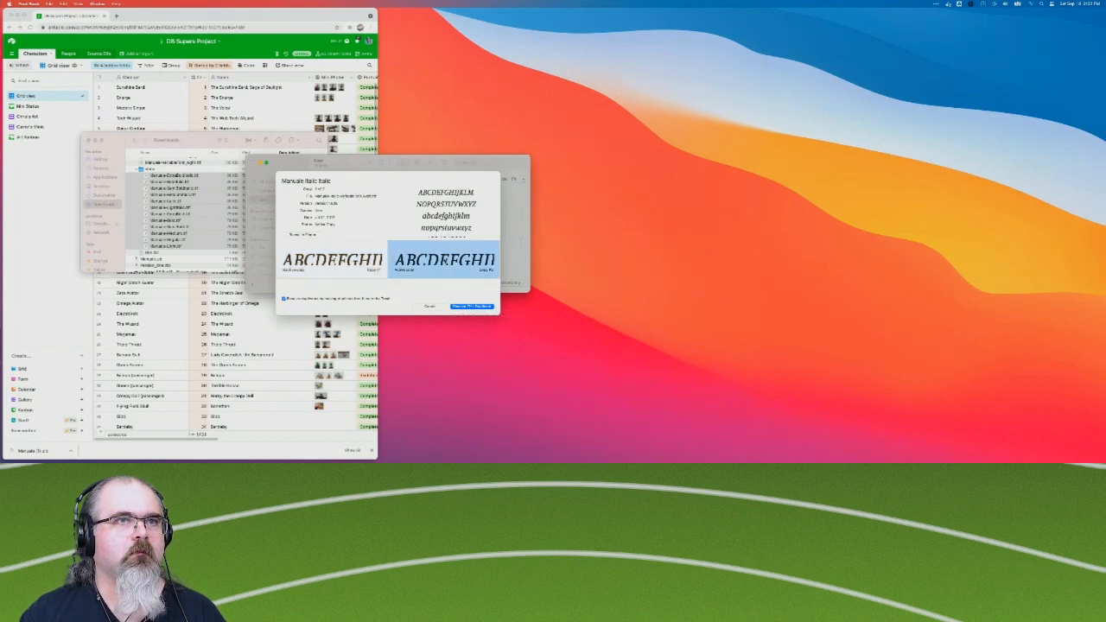
{"action": "left_click", "coordinate": [350, 260]}
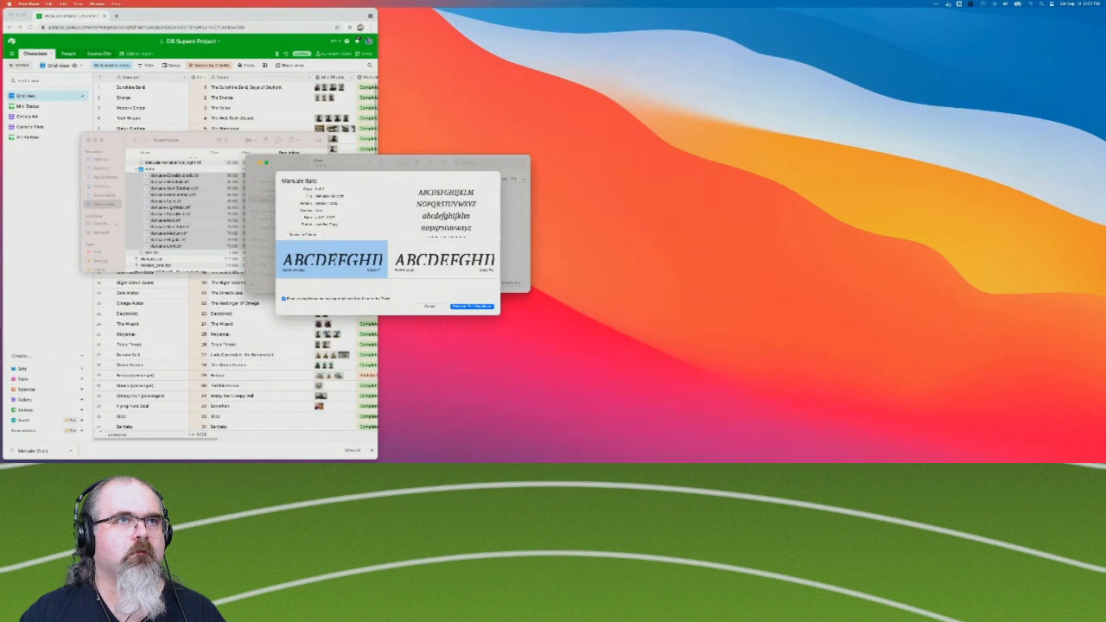
{"action": "left_click", "coordinate": [472, 307]}
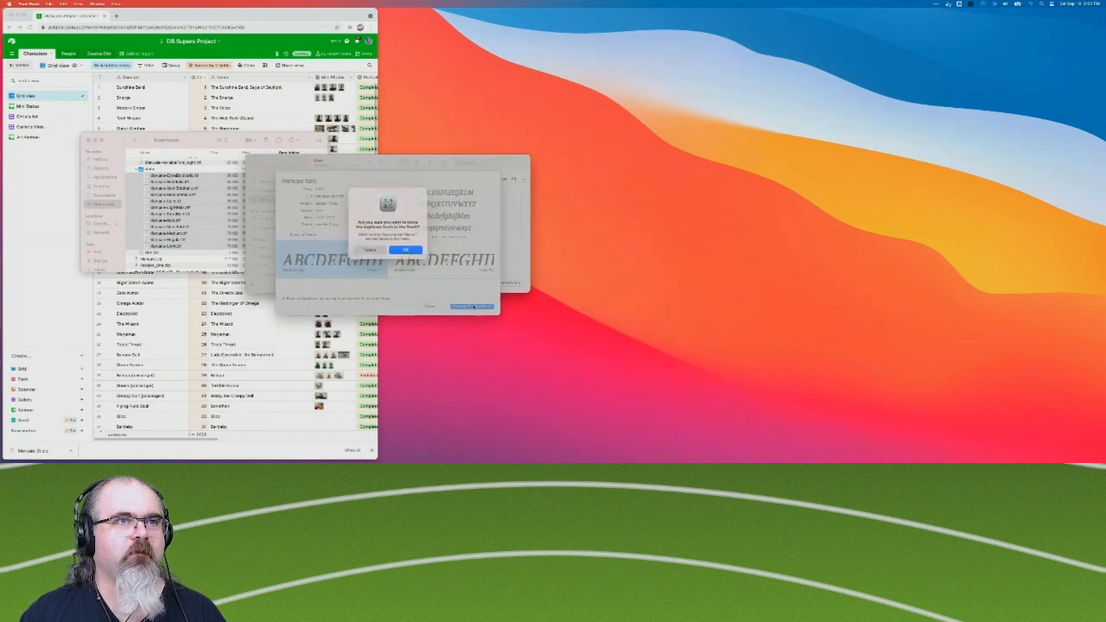
{"action": "left_click", "coordinate": [407, 252]}
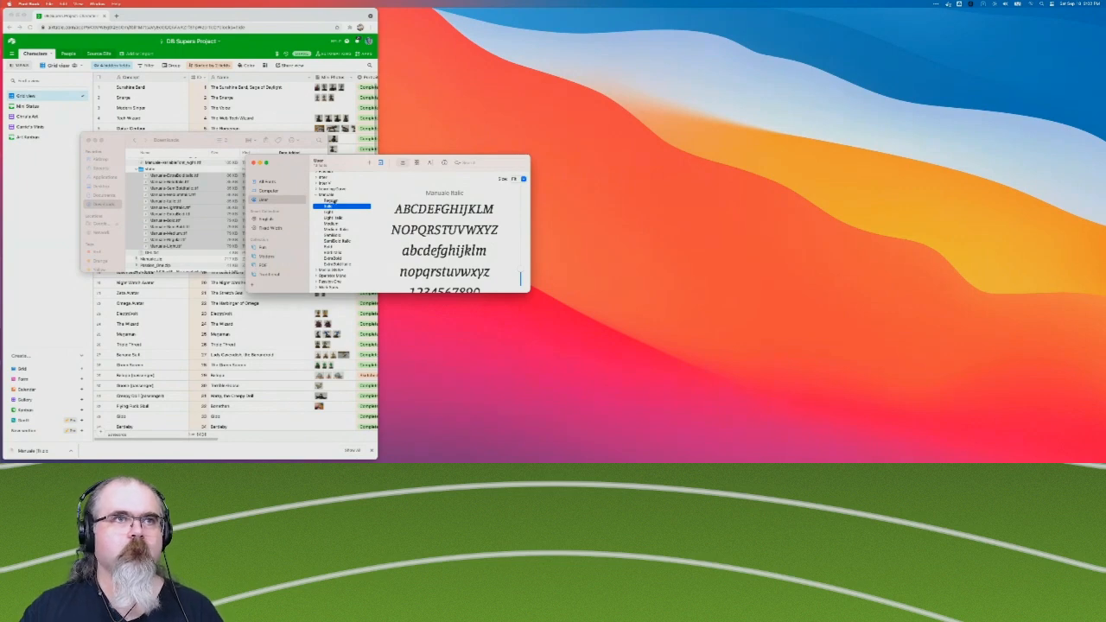
Reveal the installed Manuale Regular font file in Finder from Font Book.
{"action": "left_click", "coordinate": [333, 201]}
{"action": "right_click", "coordinate": [336, 201]}
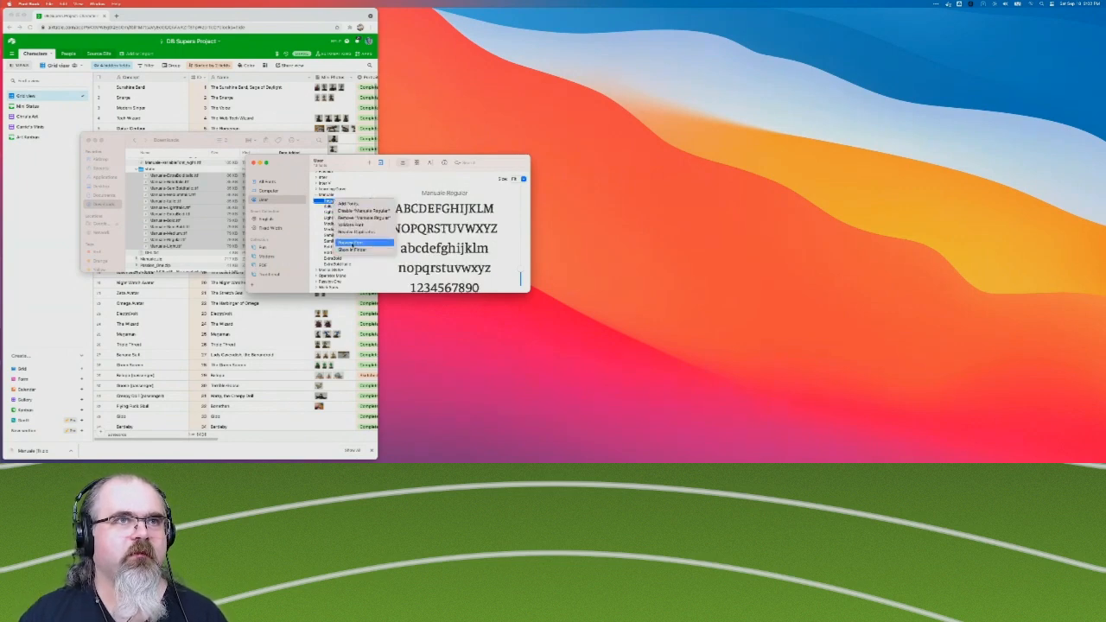
{"action": "left_click", "coordinate": [351, 249]}
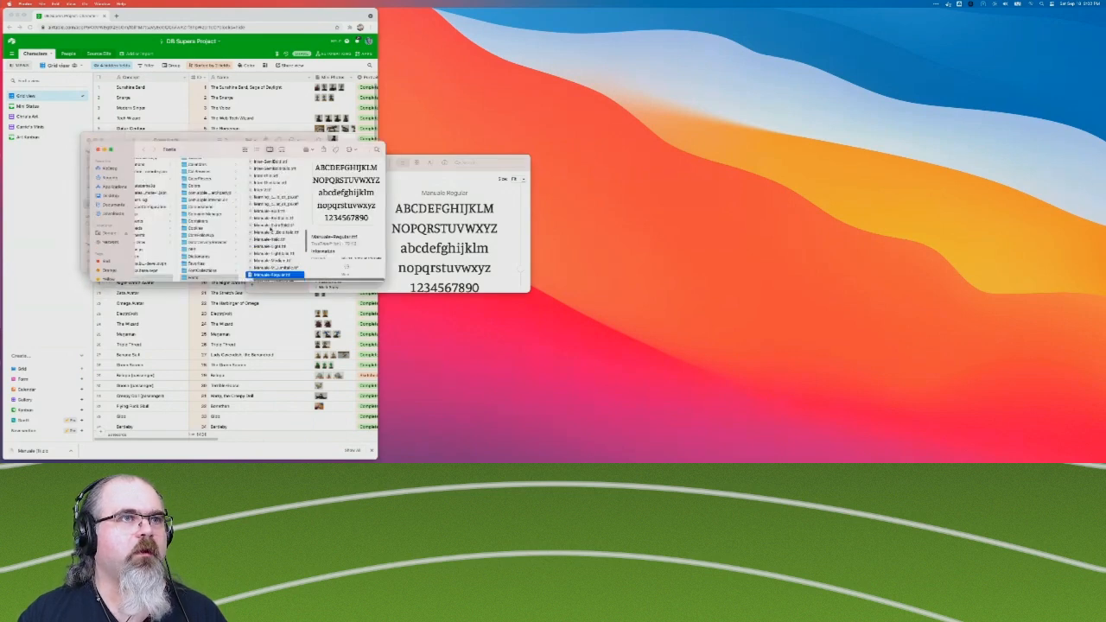
Close the two Finder windows and the Font Book window.
{"action": "scroll", "coordinate": [271, 228], "scroll_direction": "down", "scroll_amount": 1}
{"action": "scroll", "coordinate": [275, 225], "scroll_direction": "down", "scroll_amount": 3}
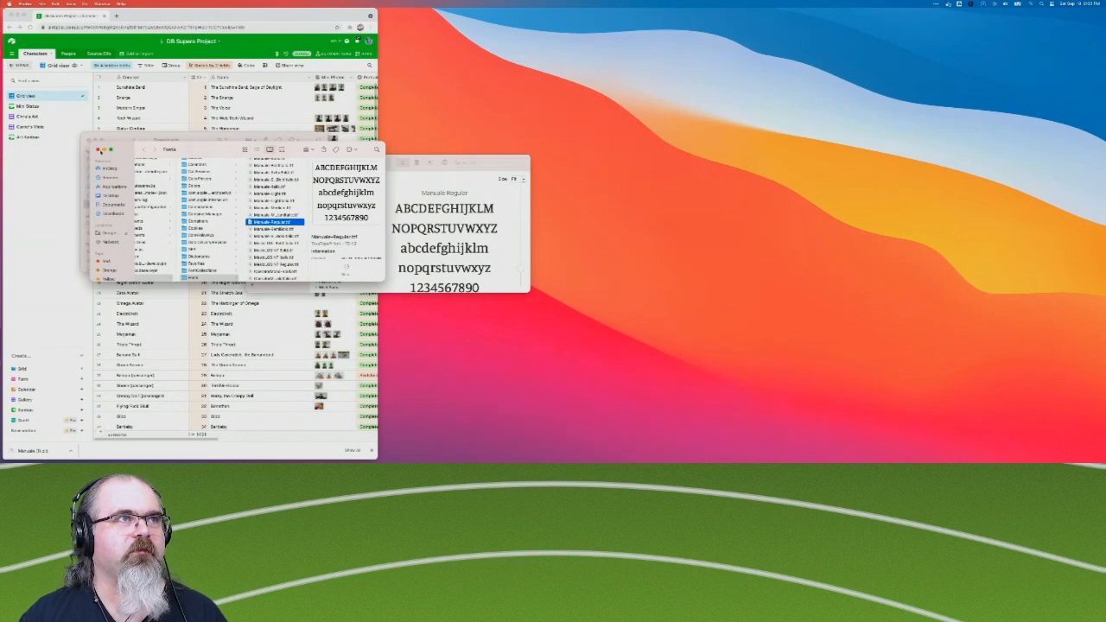
{"action": "left_click", "coordinate": [99, 150]}
{"action": "left_click", "coordinate": [90, 141]}
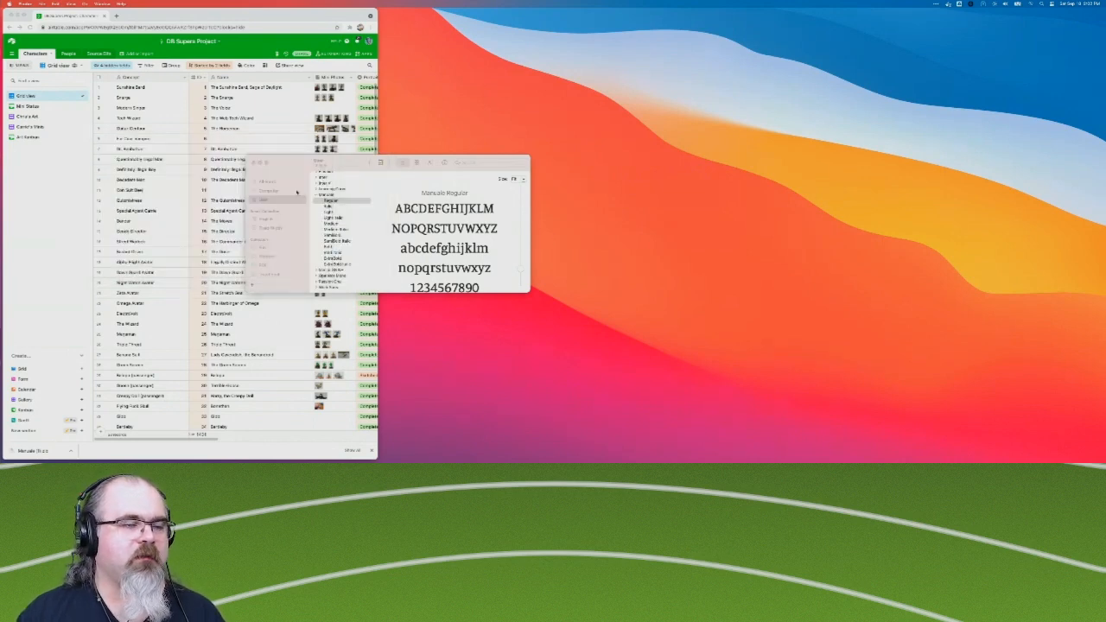
{"action": "left_click", "coordinate": [253, 163]}
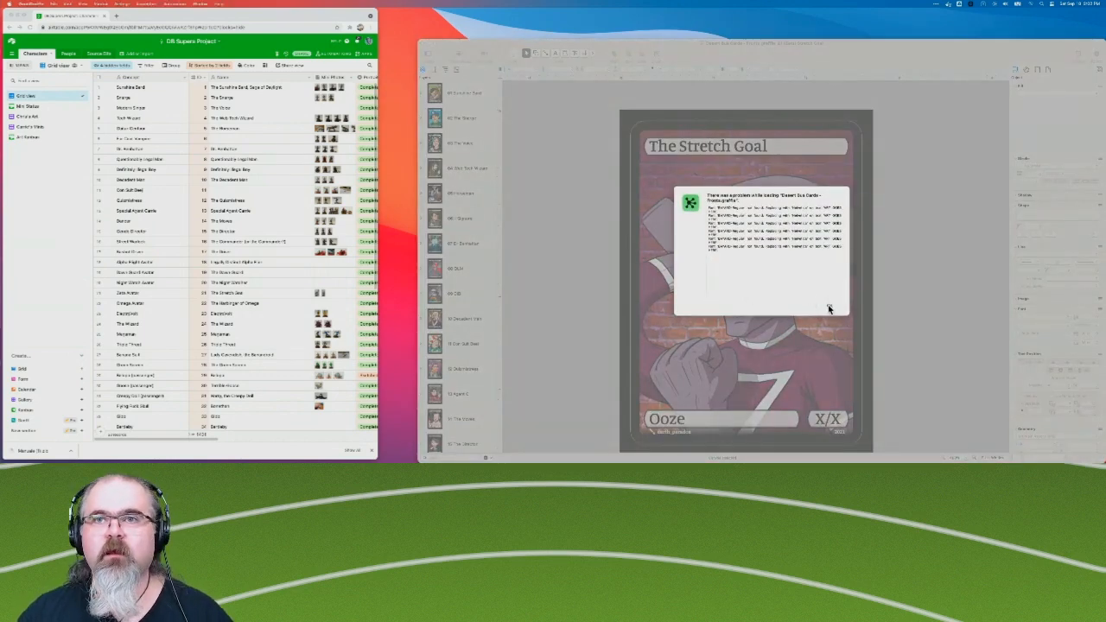
Dismiss the missing-font alert in OmniGraffle, then move the card-fronts window beside the browser and shorten it to fit.
{"action": "left_click", "coordinate": [828, 306]}
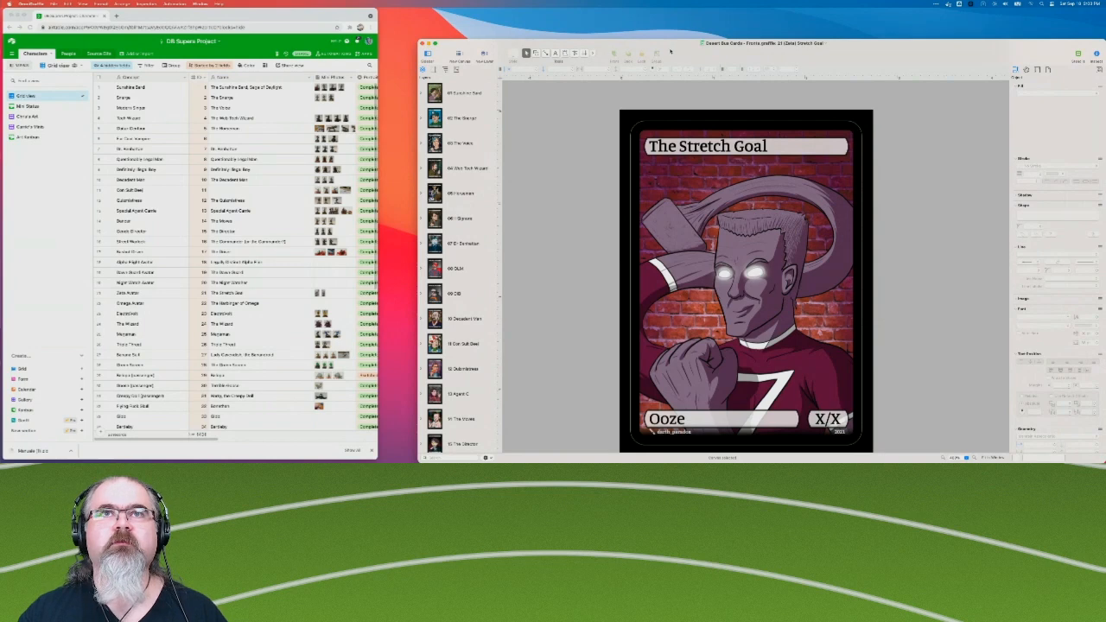
{"action": "left_click_drag", "start_coordinate": [679, 43], "coordinate": [638, 9]}
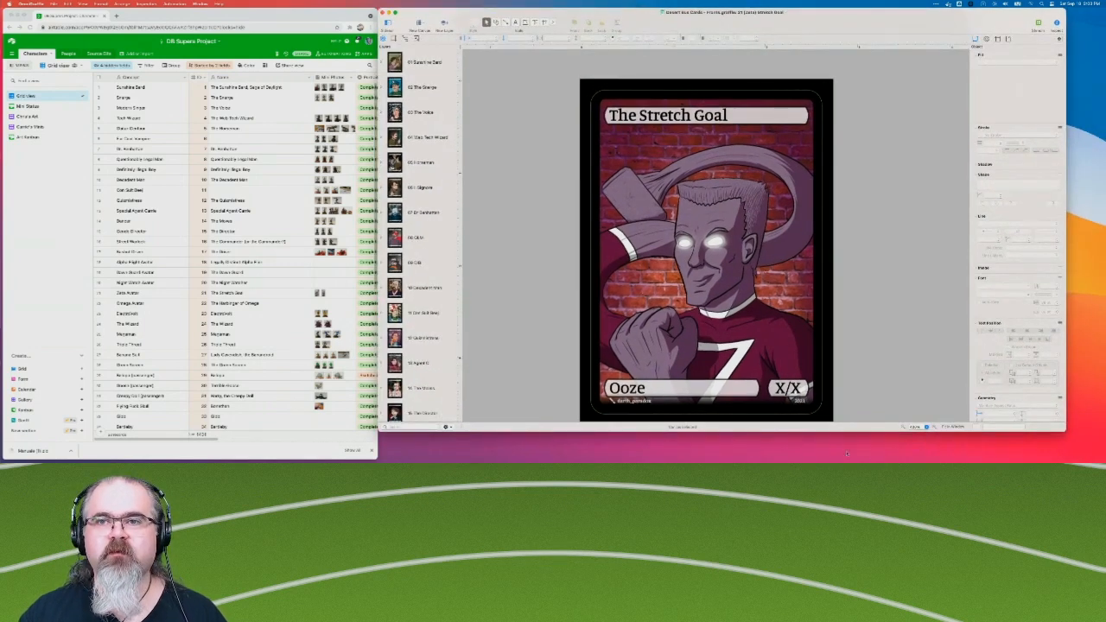
{"action": "left_click_drag", "start_coordinate": [869, 433], "coordinate": [869, 413]}
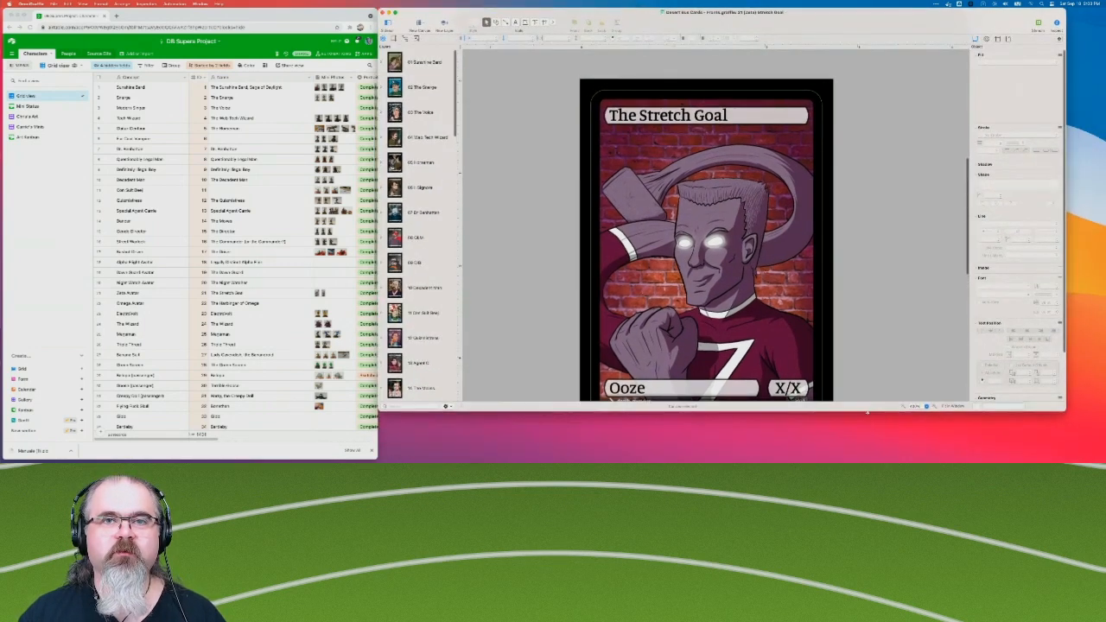
{"action": "scroll", "coordinate": [838, 258], "scroll_direction": "down", "scroll_amount": 3}
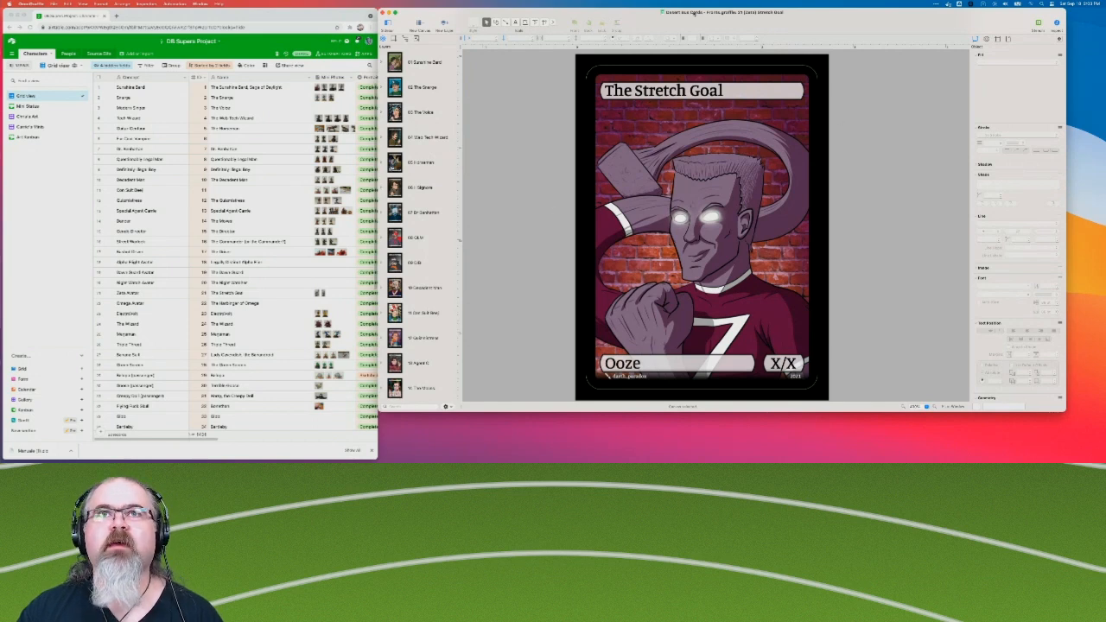
{"action": "left_click_drag", "start_coordinate": [633, 16], "coordinate": [638, 16]}
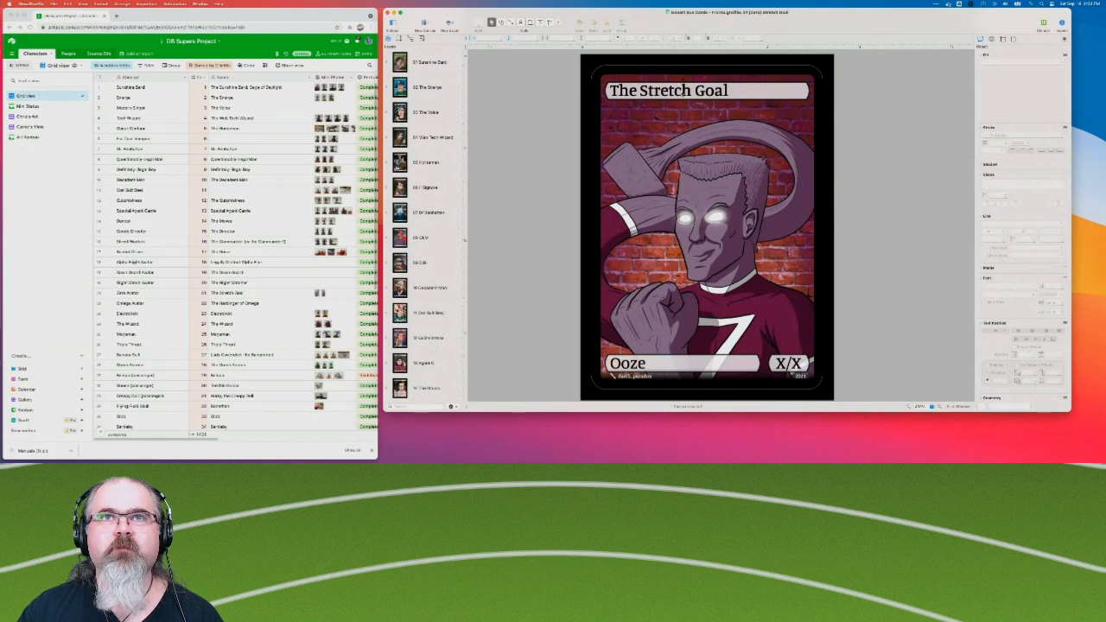
Look through the card canvas list and the token columns of the Airtable character table.
{"action": "scroll", "coordinate": [428, 167], "scroll_direction": "down", "scroll_amount": 4}
{"action": "scroll", "coordinate": [428, 201], "scroll_direction": "down", "scroll_amount": 5}
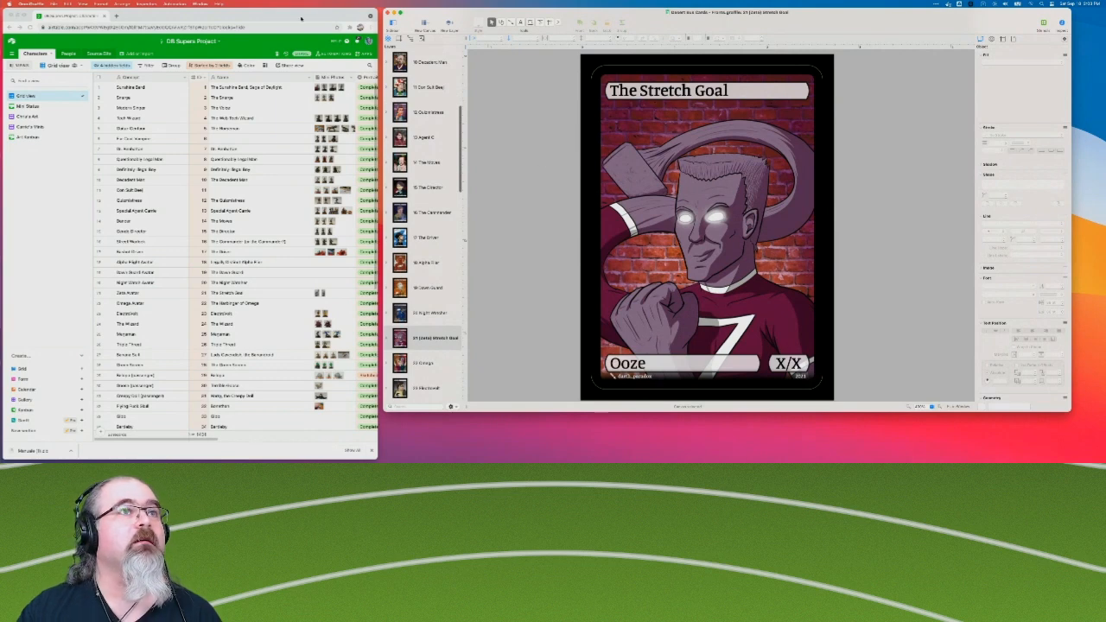
{"action": "scroll", "coordinate": [524, 286], "scroll_direction": "down", "scroll_amount": 3}
{"action": "scroll", "coordinate": [525, 286], "scroll_direction": "up", "scroll_amount": 3}
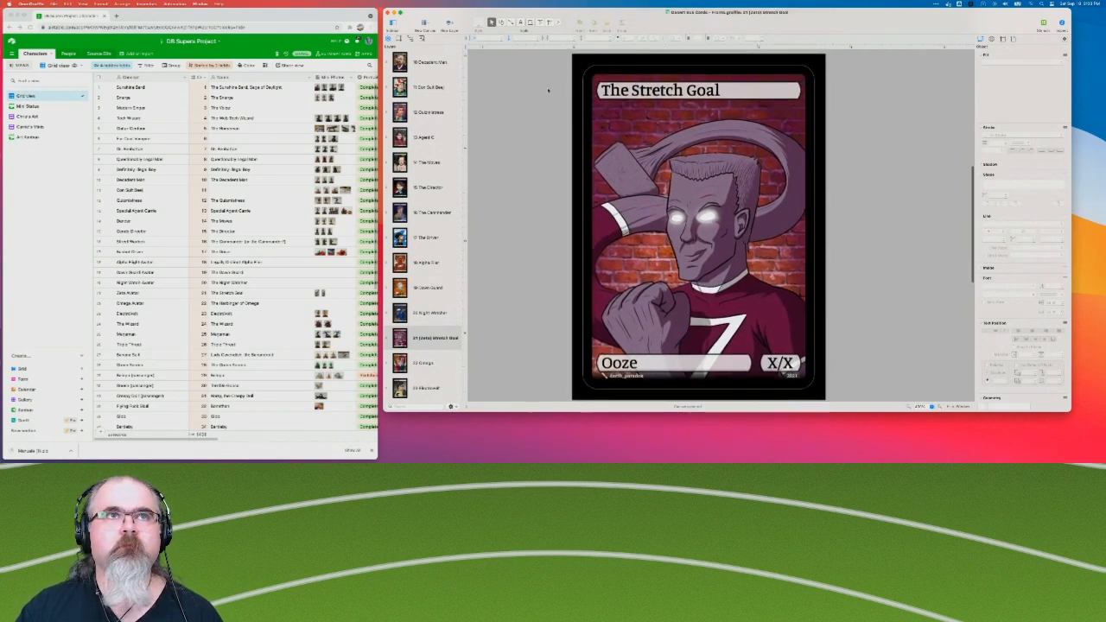
{"action": "scroll", "coordinate": [429, 70], "scroll_direction": "up", "scroll_amount": 8}
{"action": "scroll", "coordinate": [429, 70], "scroll_direction": "down", "scroll_amount": 2}
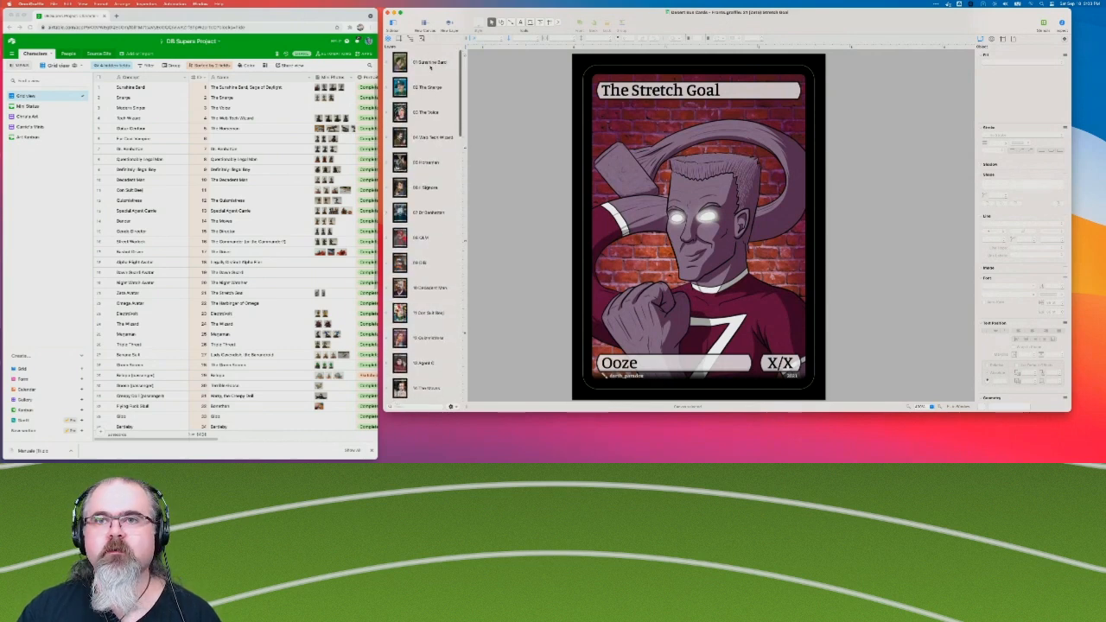
{"action": "scroll", "coordinate": [270, 350], "scroll_direction": "right", "scroll_amount": 10}
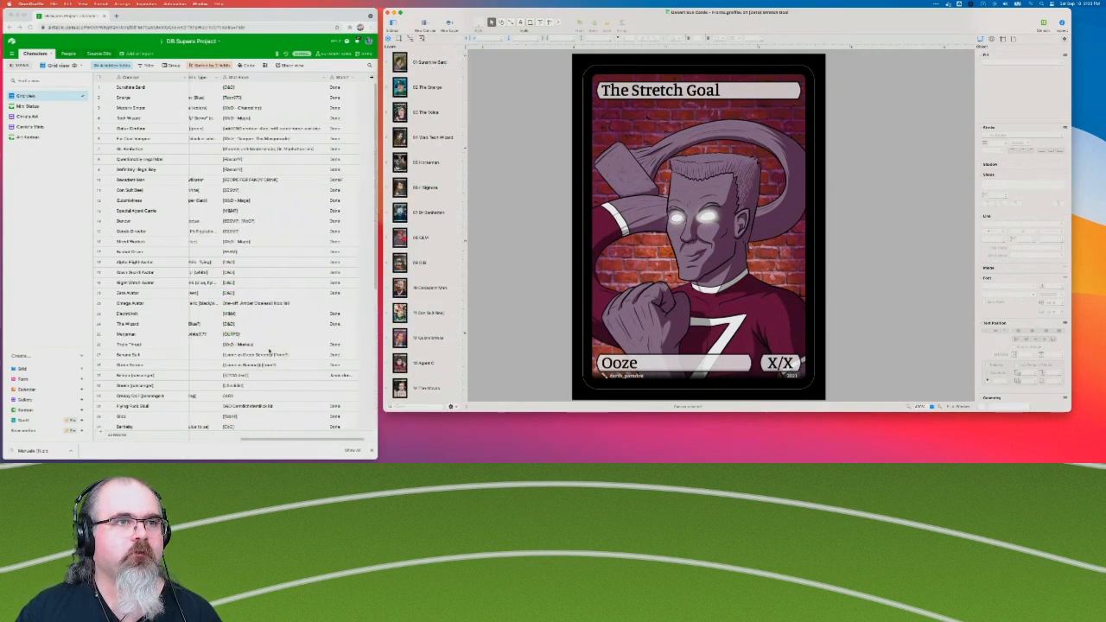
{"action": "scroll", "coordinate": [275, 352], "scroll_direction": "left", "scroll_amount": 1}
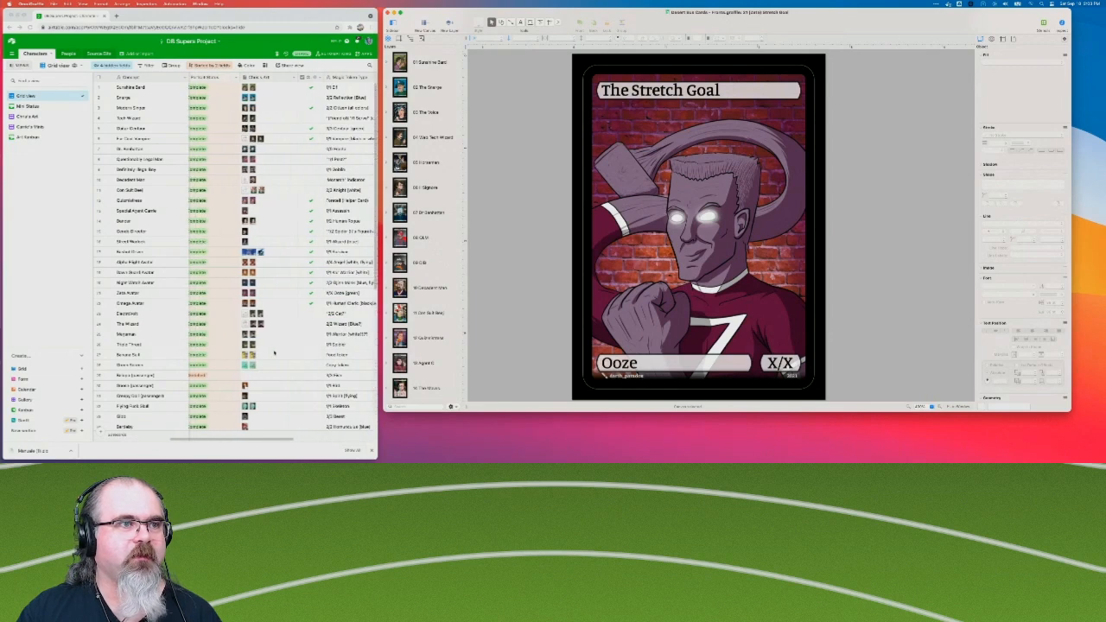
View the Sunshine Bard, Snerge and Voice card canvases one after another.
{"action": "left_click", "coordinate": [430, 61]}
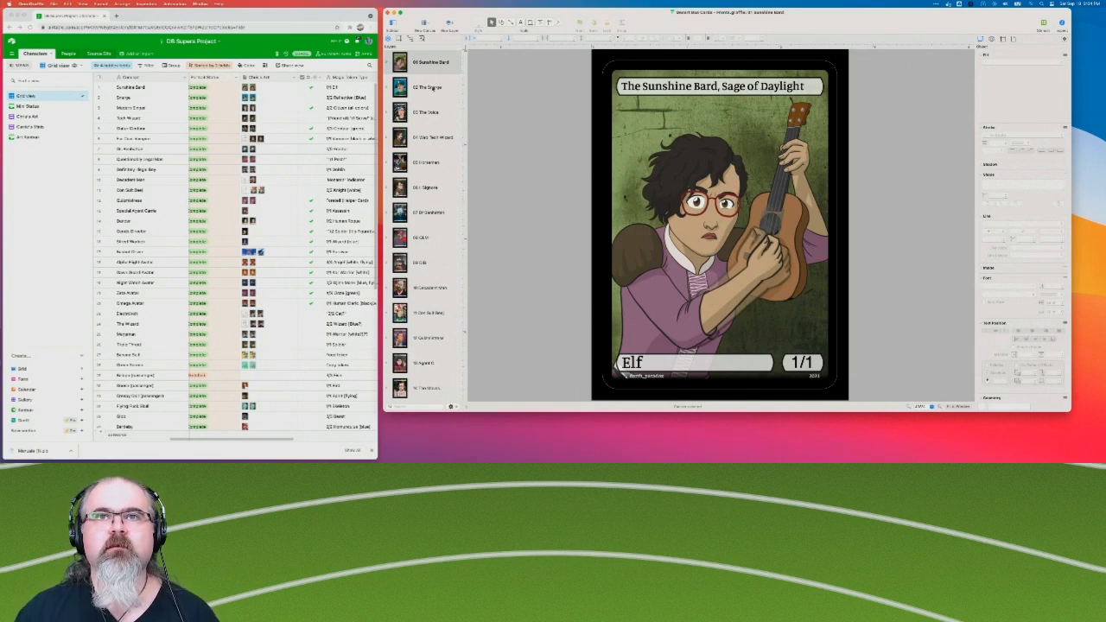
{"action": "left_click", "coordinate": [432, 88]}
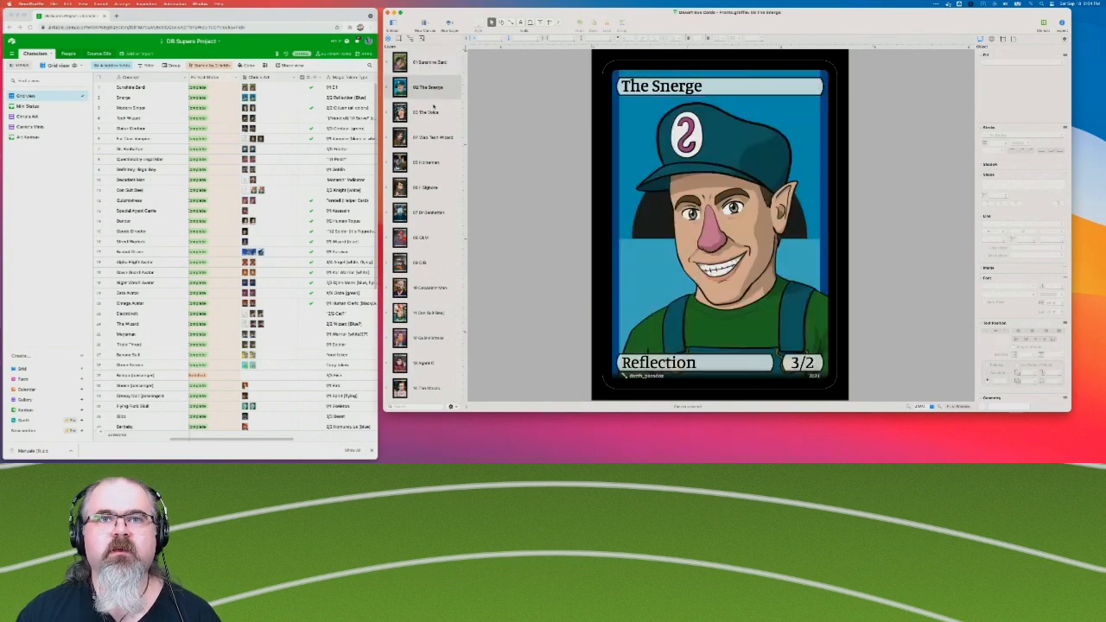
{"action": "left_click", "coordinate": [434, 107]}
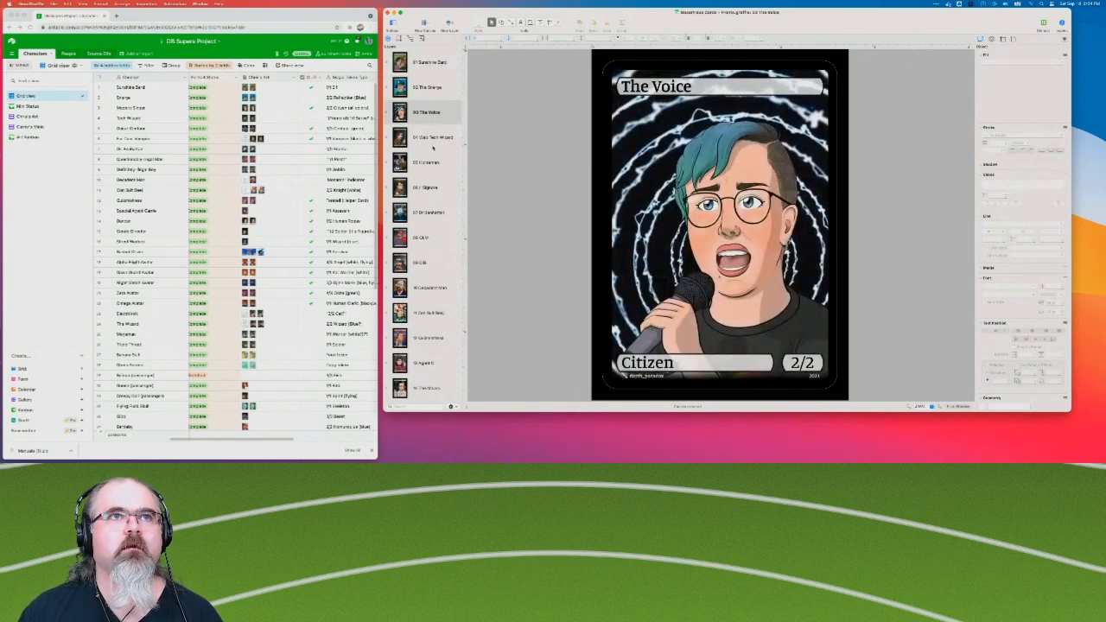
Open canvas 29, the first one with the ART GOES HERE placeholder, and inspect its card.
{"action": "scroll", "coordinate": [435, 199], "scroll_direction": "down", "scroll_amount": 1}
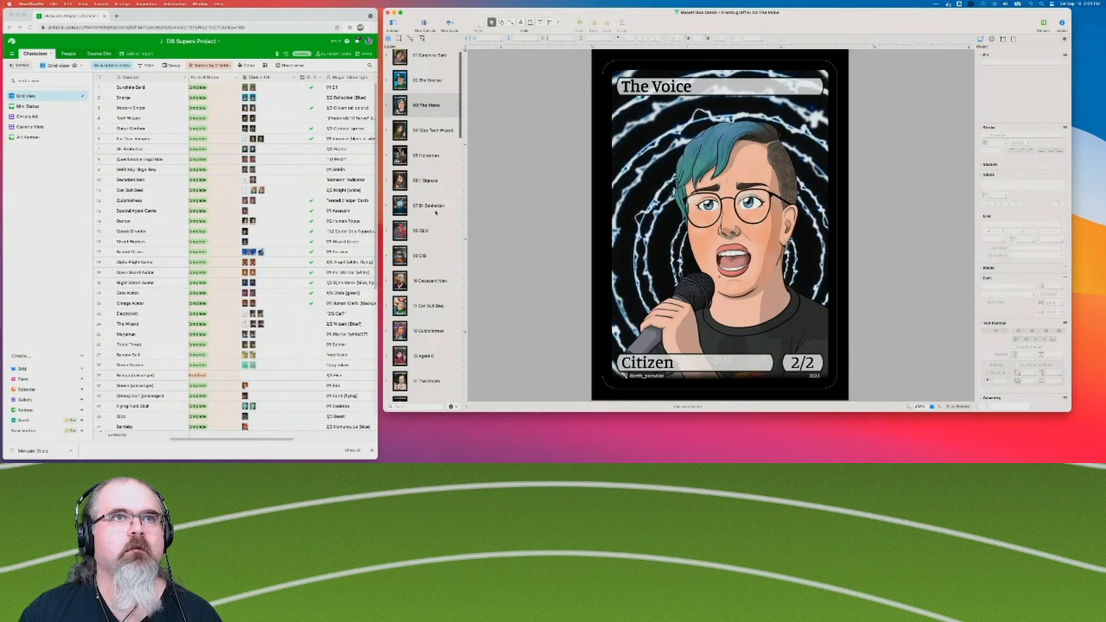
{"action": "scroll", "coordinate": [432, 225], "scroll_direction": "down", "scroll_amount": 5}
{"action": "scroll", "coordinate": [424, 242], "scroll_direction": "down", "scroll_amount": 10}
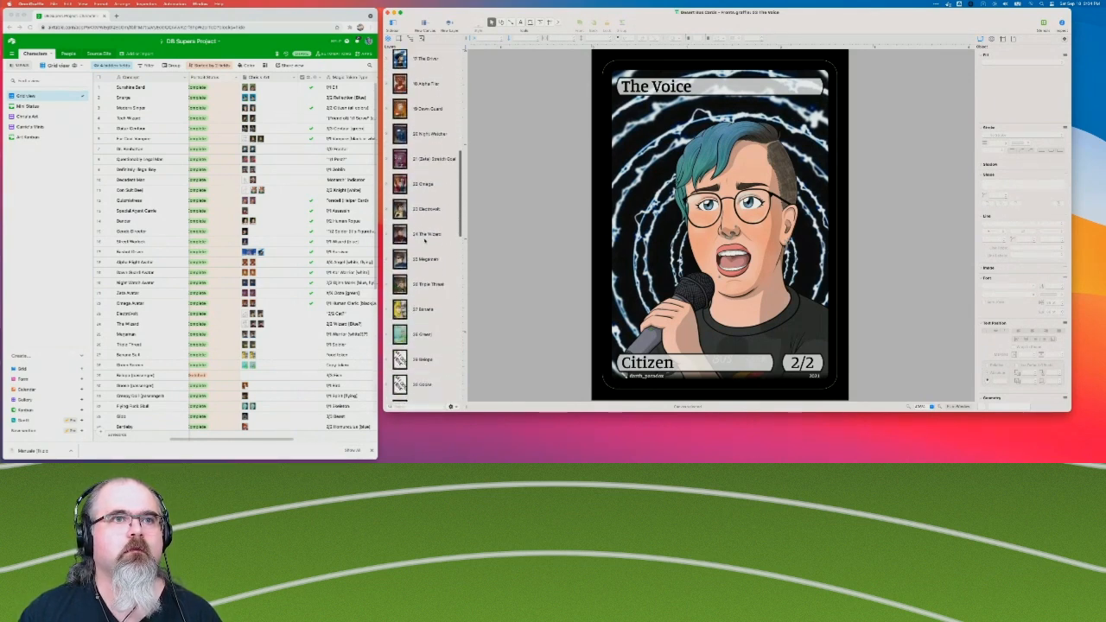
{"action": "scroll", "coordinate": [425, 242], "scroll_direction": "down", "scroll_amount": 3}
{"action": "left_click", "coordinate": [430, 275]}
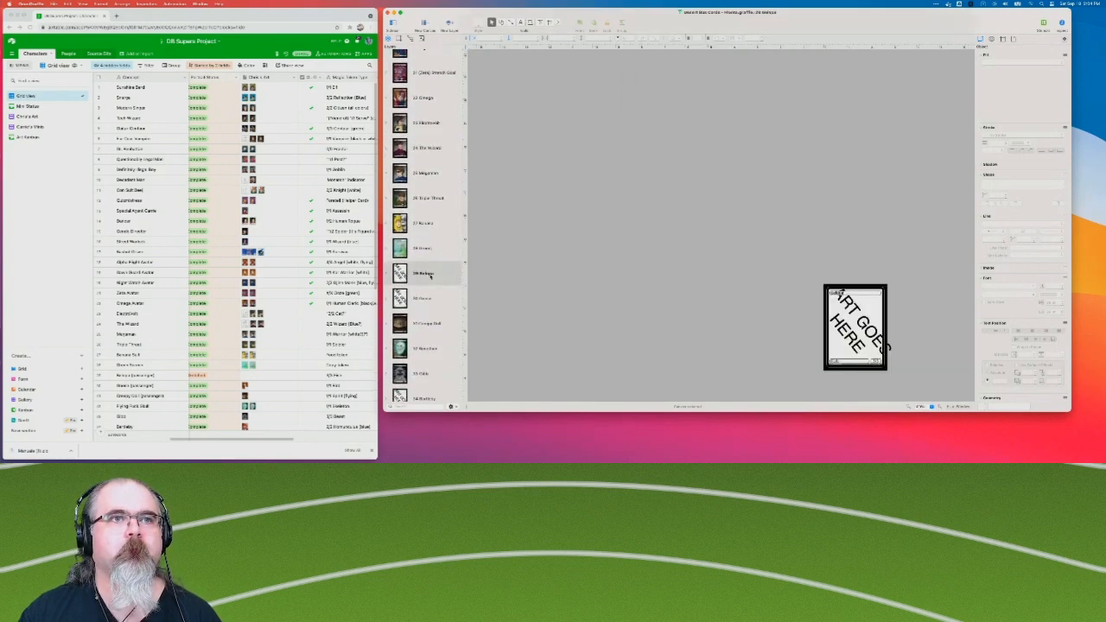
{"action": "scroll", "coordinate": [633, 248], "scroll_direction": "right", "scroll_amount": 3}
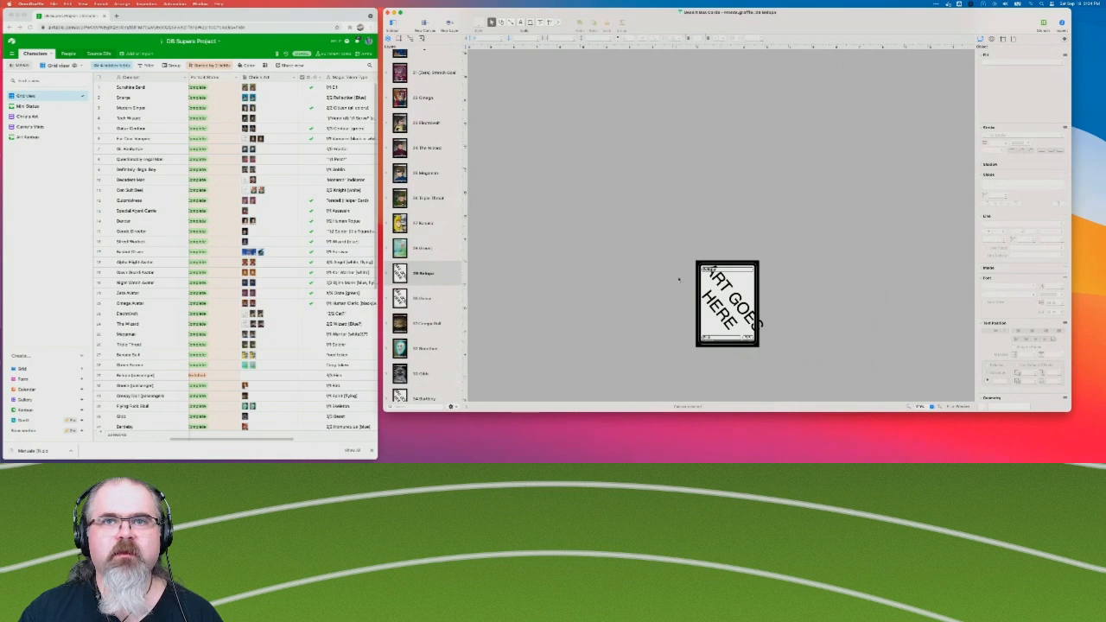
{"action": "scroll", "coordinate": [680, 278], "scroll_direction": "right", "scroll_amount": 1}
{"action": "scroll", "coordinate": [680, 278], "scroll_direction": "up", "scroll_amount": 1}
{"action": "scroll", "coordinate": [680, 278], "scroll_direction": "right", "scroll_amount": 1}
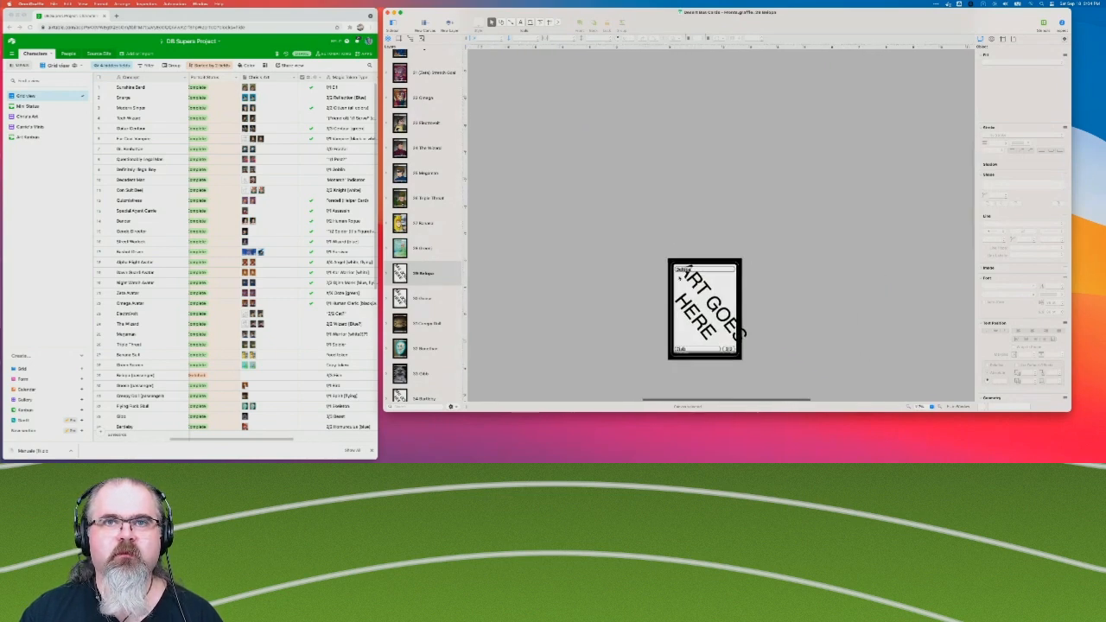
{"action": "scroll", "coordinate": [681, 280], "scroll_direction": "down", "scroll_amount": 1}
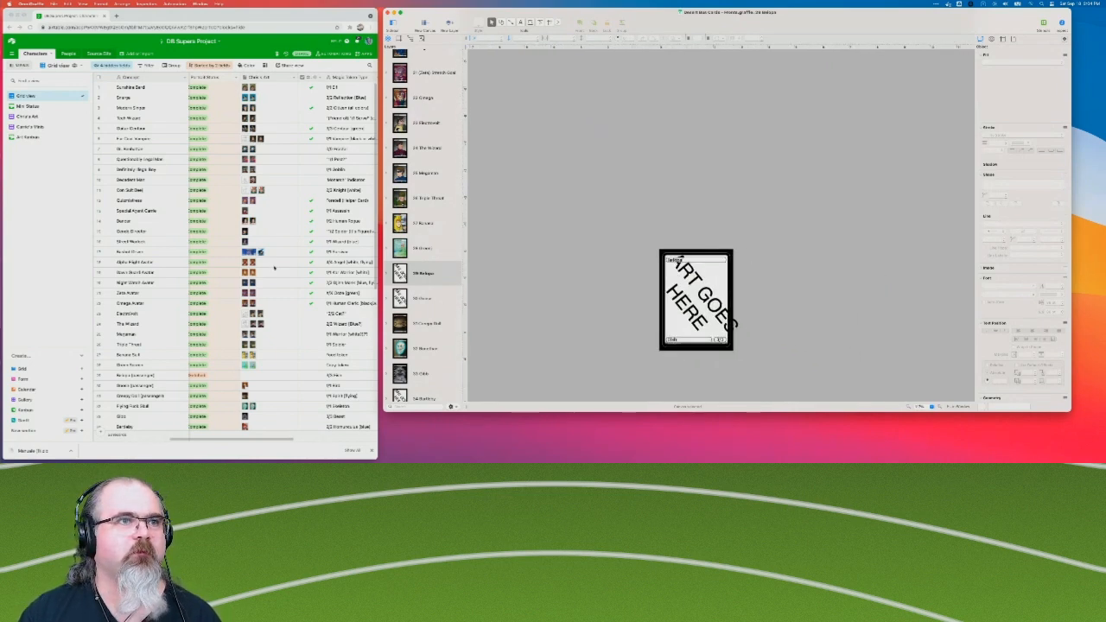
Find the Goose row in the Airtable character table and open the 30 Goose canvas in OmniGraffle.
{"action": "scroll", "coordinate": [275, 364], "scroll_direction": "down", "scroll_amount": 2}
{"action": "scroll", "coordinate": [276, 364], "scroll_direction": "down", "scroll_amount": 1}
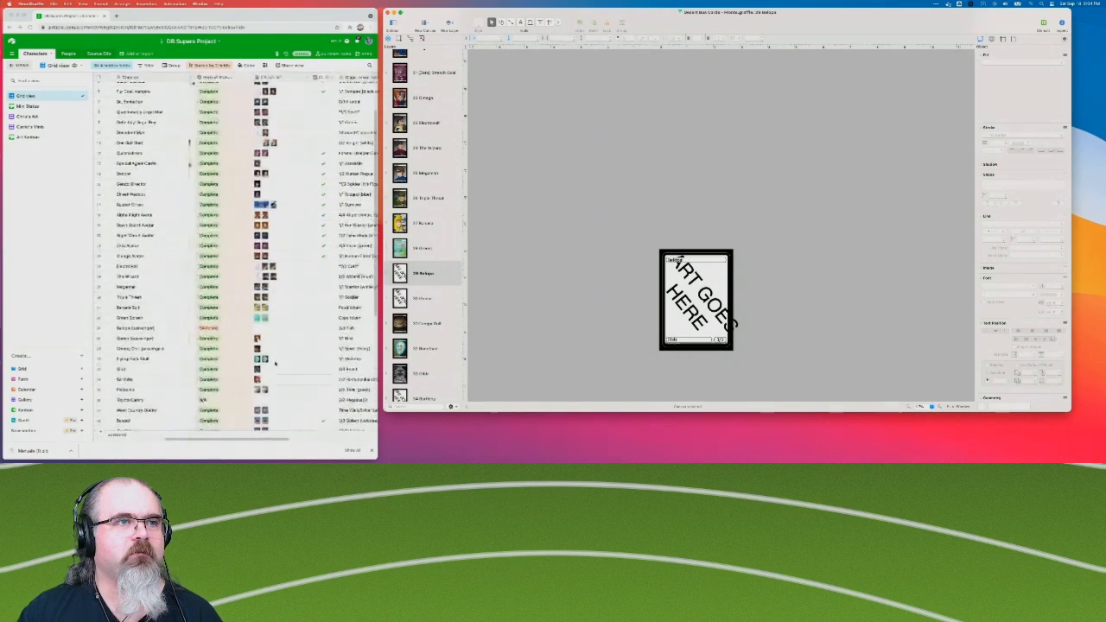
{"action": "left_click", "coordinate": [423, 296]}
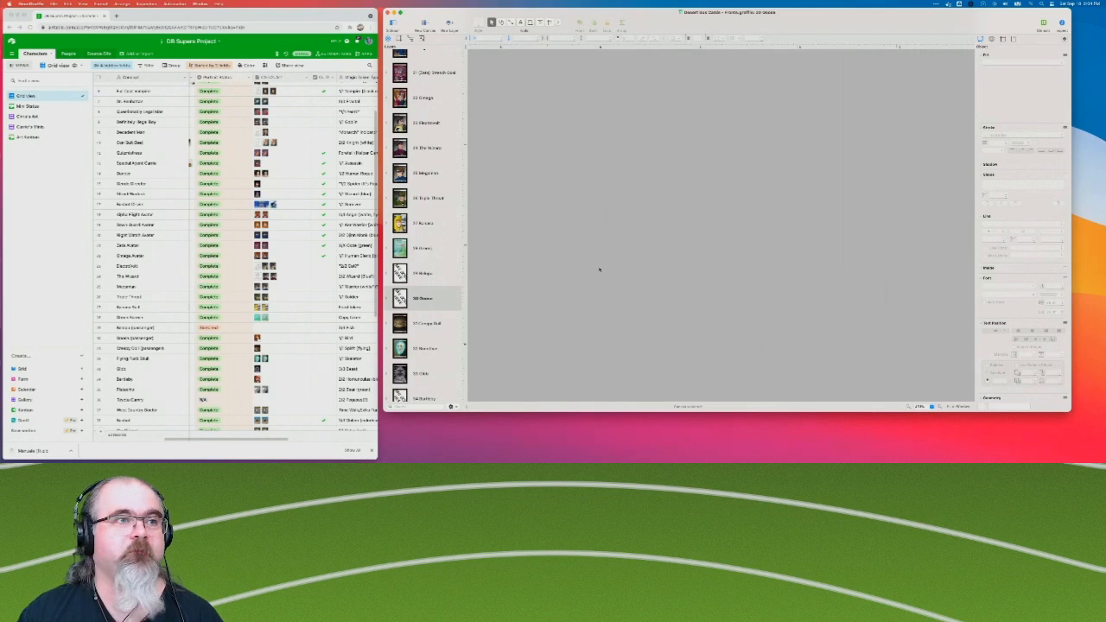
Download the Goose character's artwork, TheGooseCMYK.png, from its Airtable attachment and reveal the file in Finder.
{"action": "left_click", "coordinate": [257, 339]}
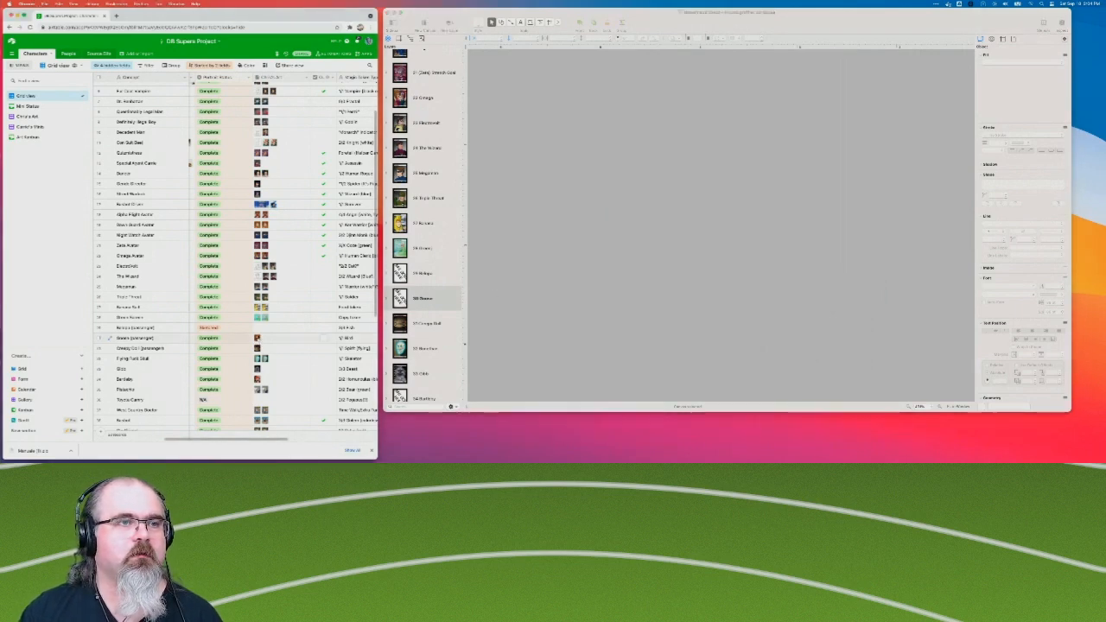
{"action": "left_click", "coordinate": [258, 338]}
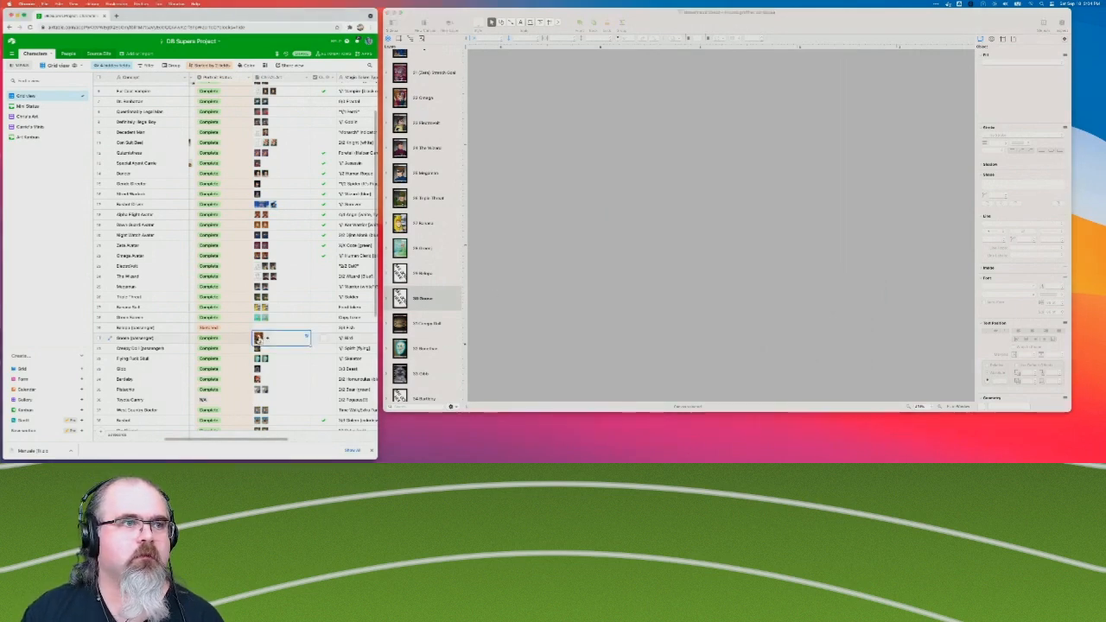
{"action": "left_click", "coordinate": [259, 339]}
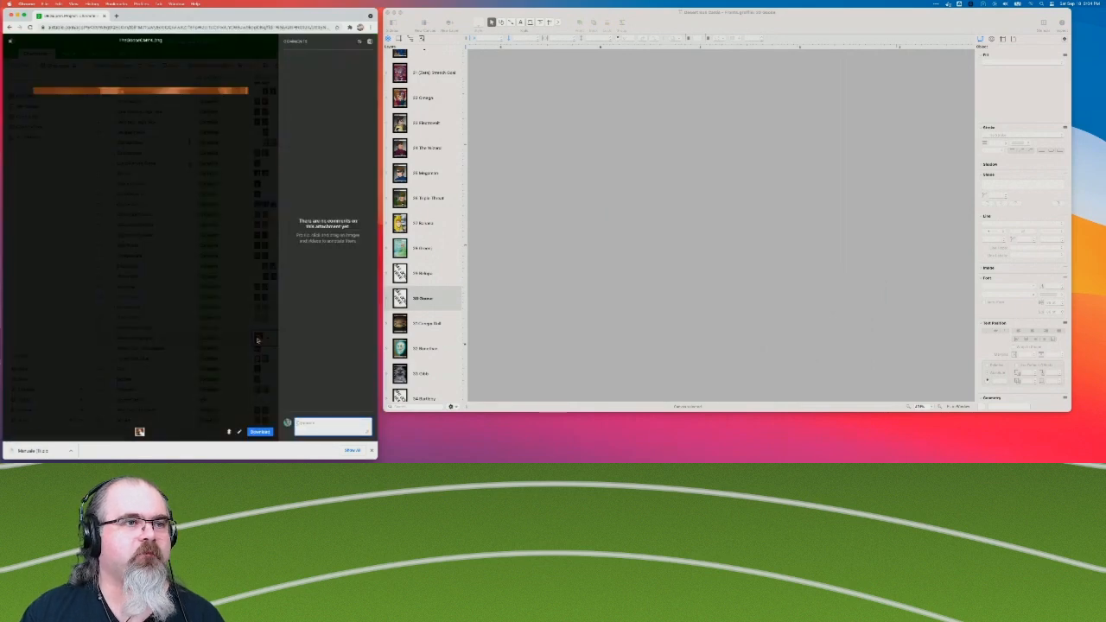
{"action": "left_click", "coordinate": [261, 432]}
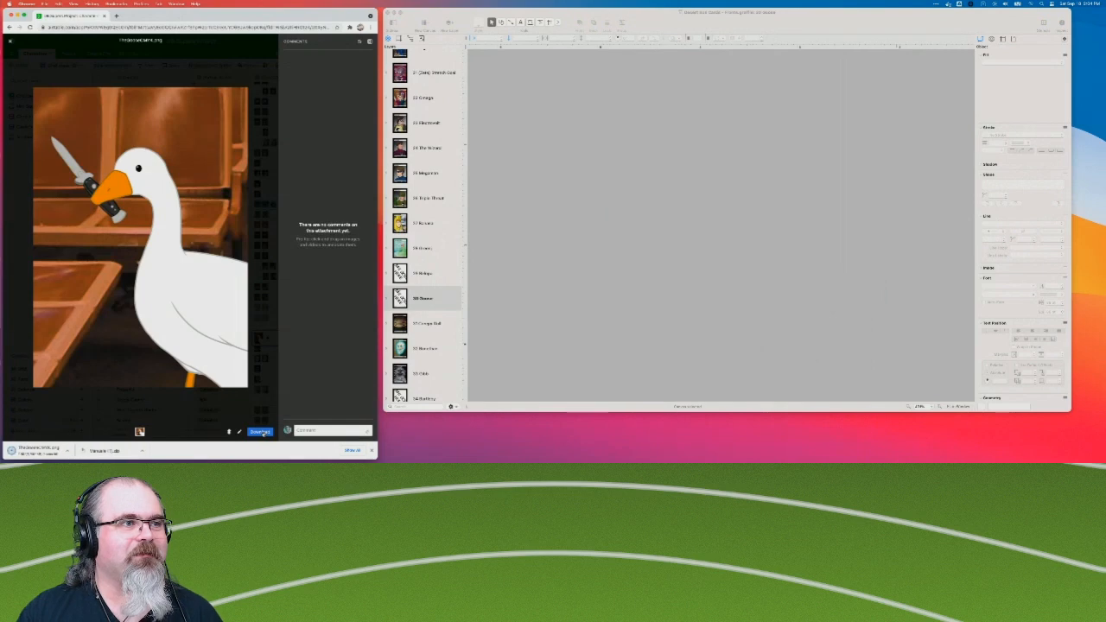
{"action": "left_click", "coordinate": [71, 451]}
{"action": "left_click", "coordinate": [95, 445]}
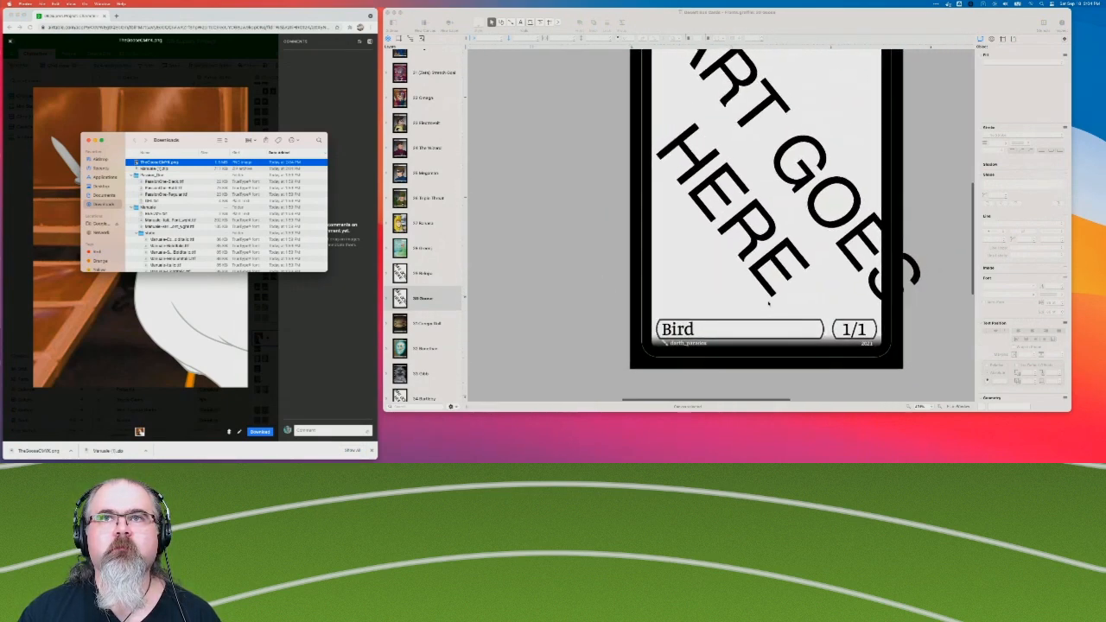
Fit the whole Terrible Goose card in the OmniGraffle window and extend the window's height.
{"action": "left_click", "coordinate": [959, 406]}
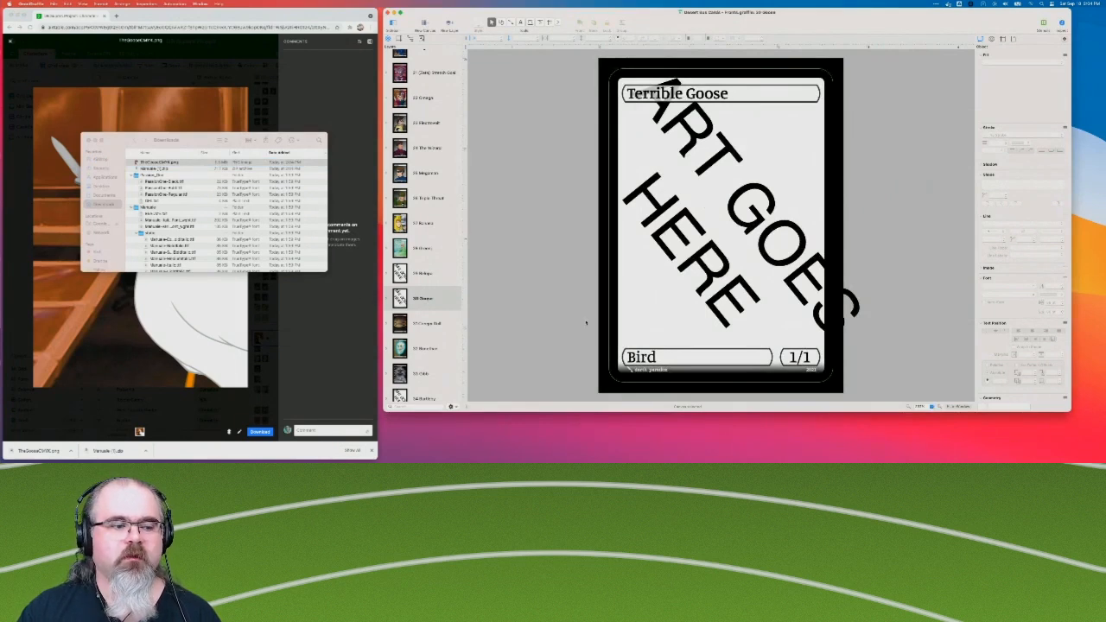
{"action": "left_click_drag", "start_coordinate": [581, 413], "coordinate": [581, 450]}
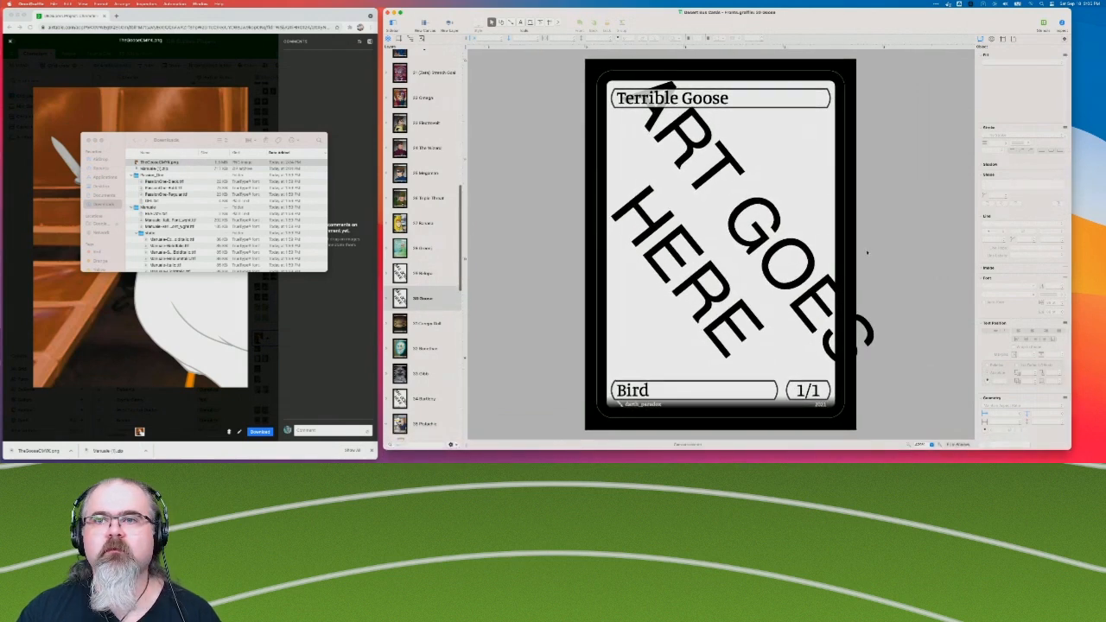
Expand the Goose canvas's layers and switch the canvas list to compact rows without thumbnail previews.
{"action": "left_click", "coordinate": [389, 300]}
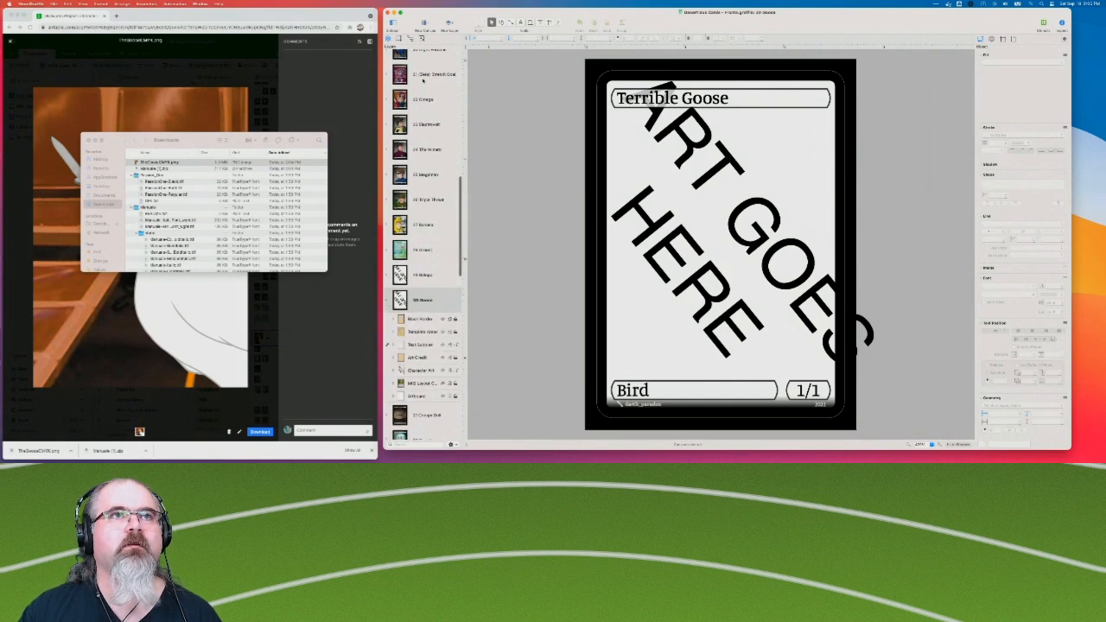
{"action": "right_click", "coordinate": [425, 77]}
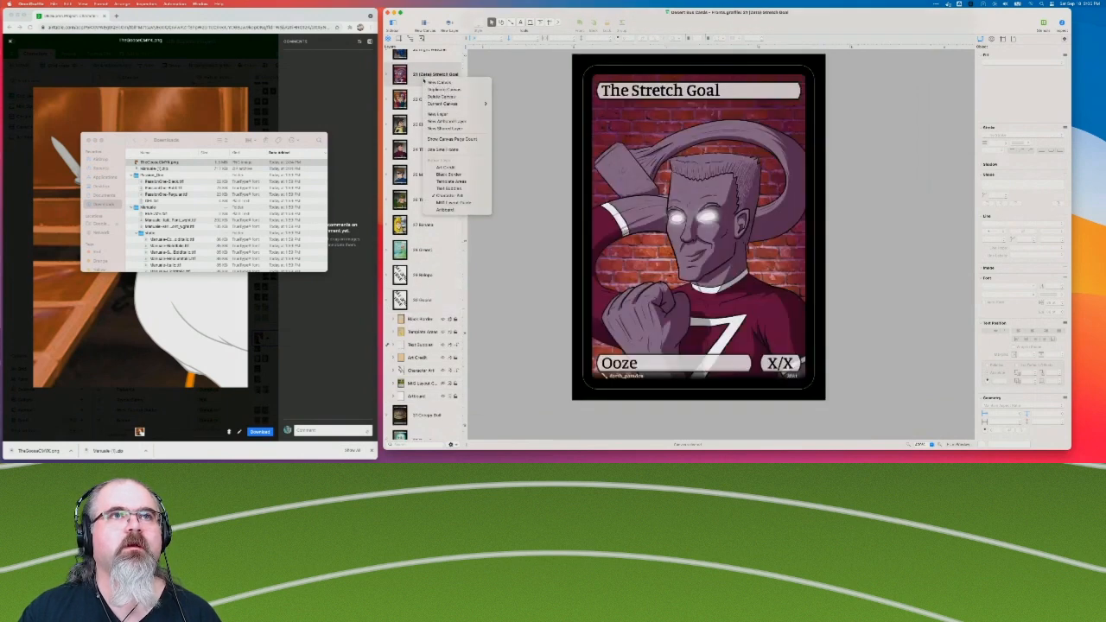
{"action": "left_click", "coordinate": [467, 149]}
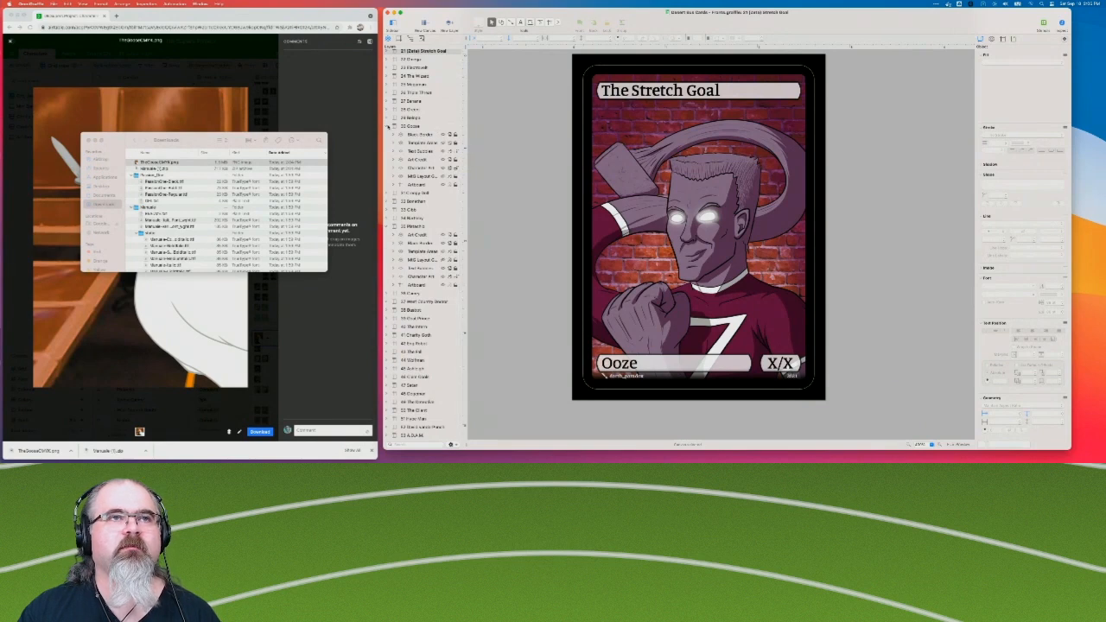
{"action": "scroll", "coordinate": [387, 228], "scroll_direction": "up", "scroll_amount": 3}
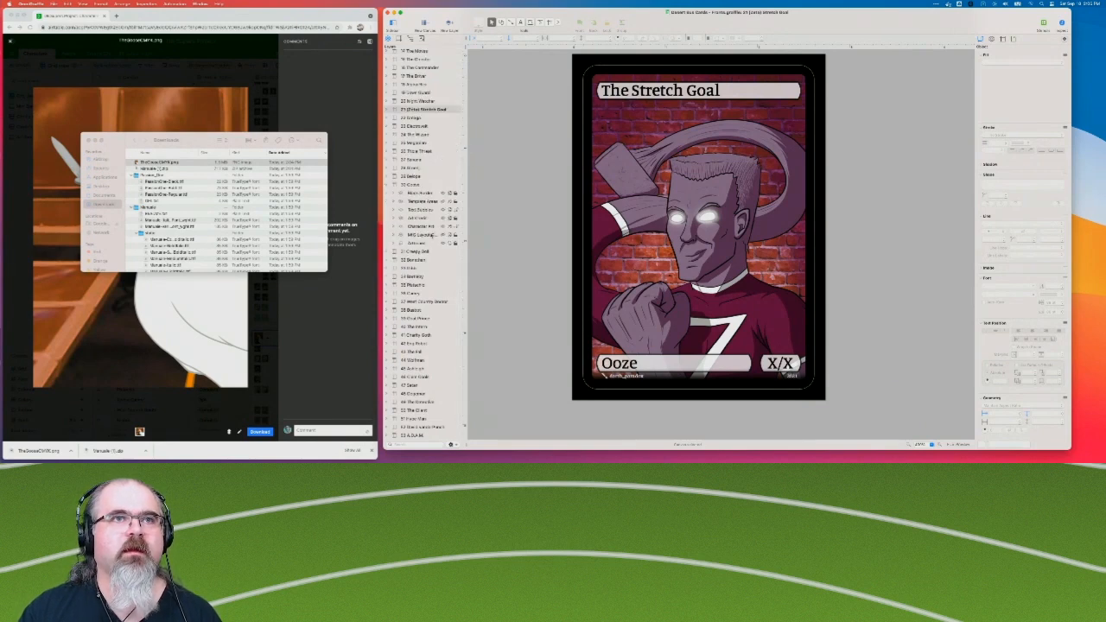
Delete the ART GOES HERE placeholder from the Character Art layer of the Goose canvas.
{"action": "left_click", "coordinate": [430, 213]}
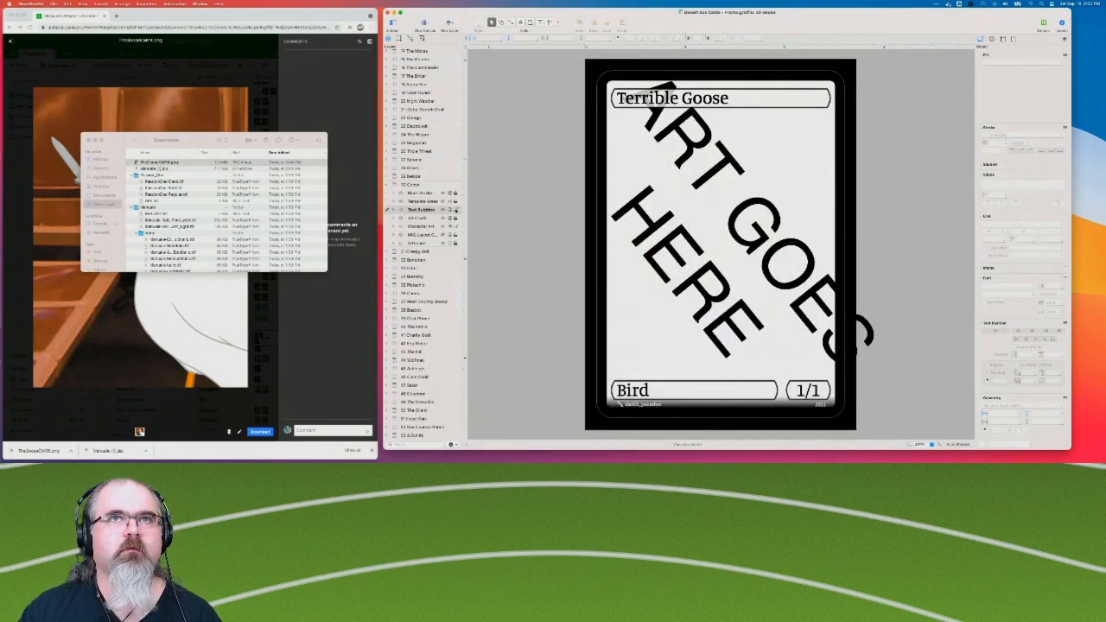
{"action": "left_click", "coordinate": [421, 227]}
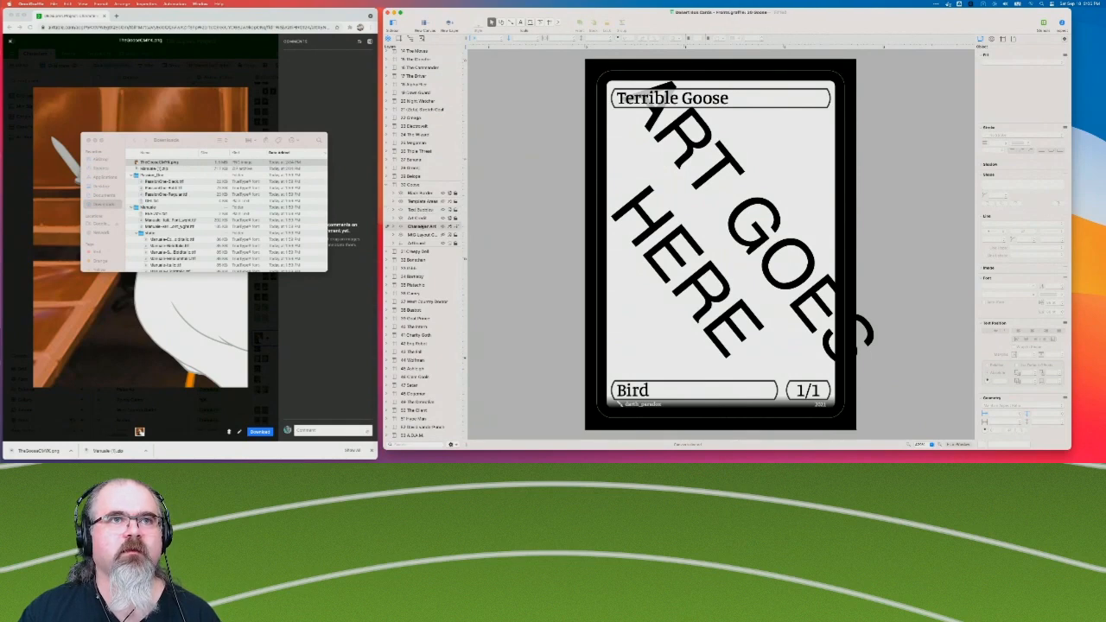
{"action": "left_click", "coordinate": [395, 228]}
{"action": "left_click", "coordinate": [417, 233]}
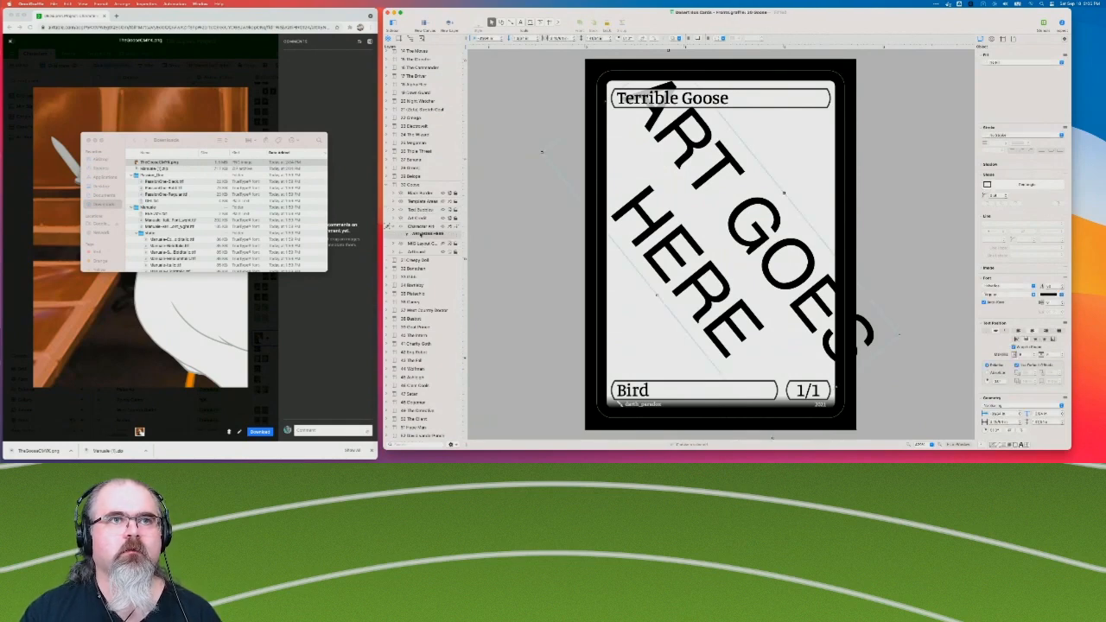
{"action": "key", "text": "Delete"}
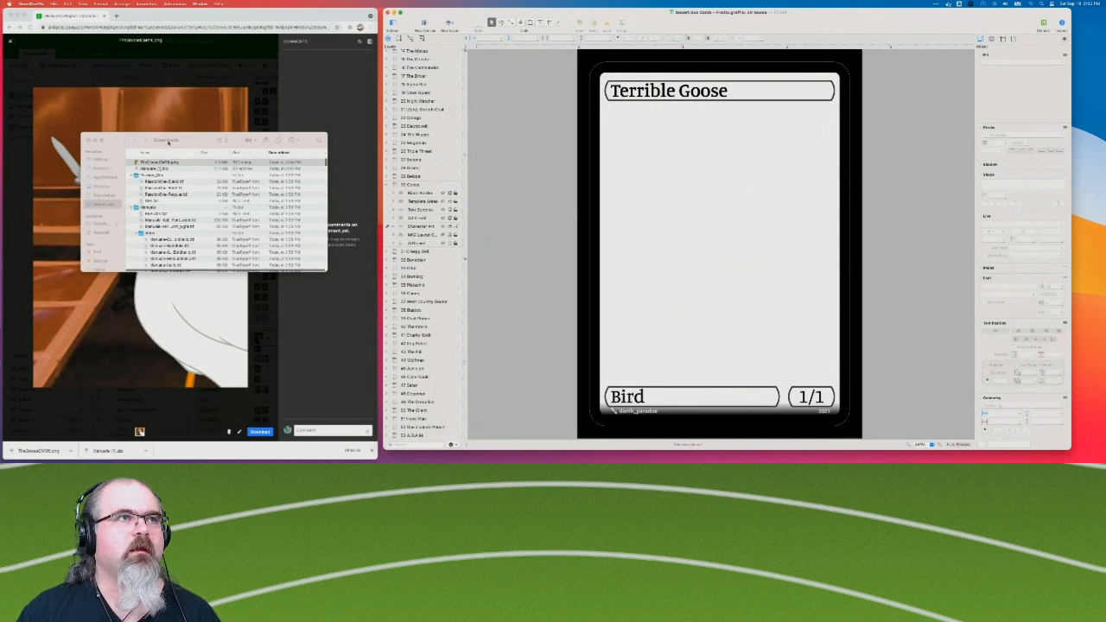
Place TheGooseCMYK.png from Finder on the Goose card, align it with the card frame, and collapse the canvas's layers.
{"action": "left_click_drag", "start_coordinate": [141, 162], "coordinate": [700, 158]}
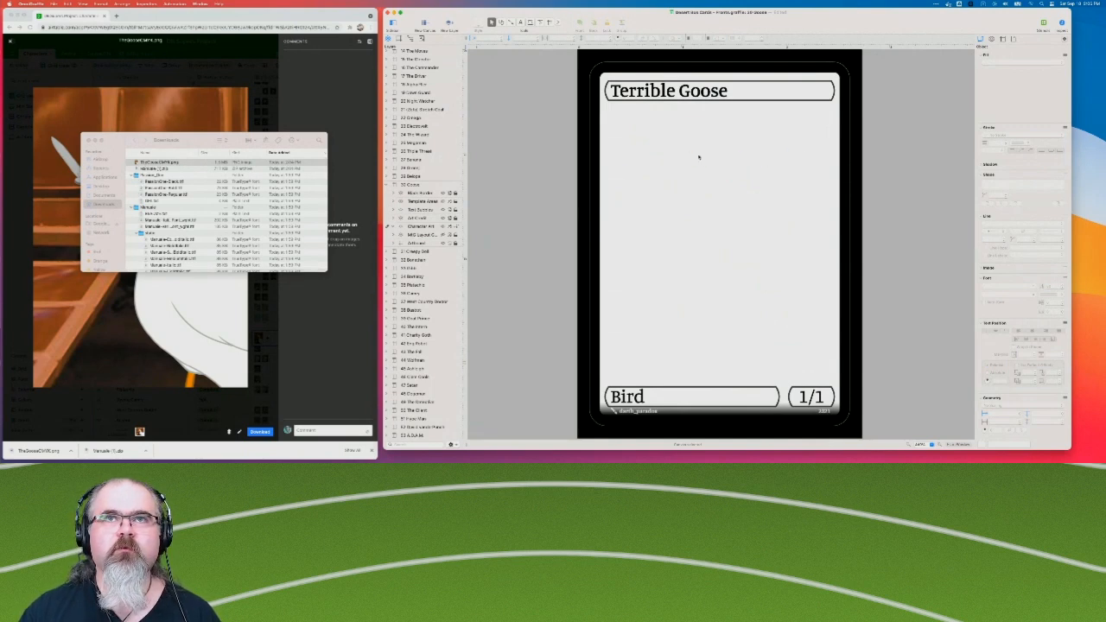
{"action": "left_click_drag", "start_coordinate": [751, 278], "coordinate": [668, 210]}
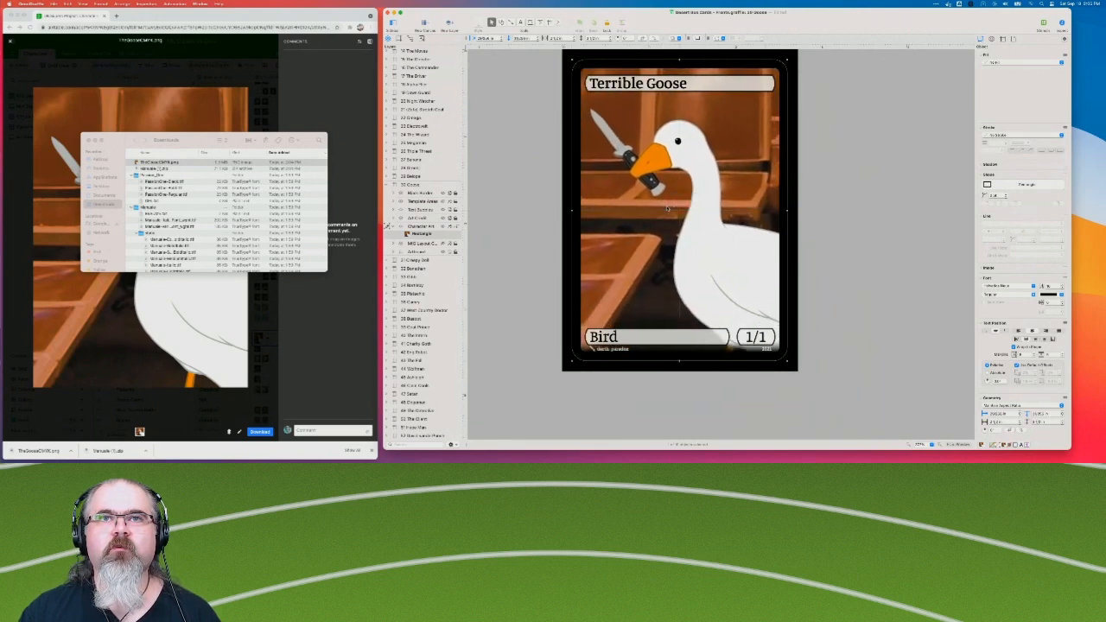
{"action": "left_click", "coordinate": [530, 257]}
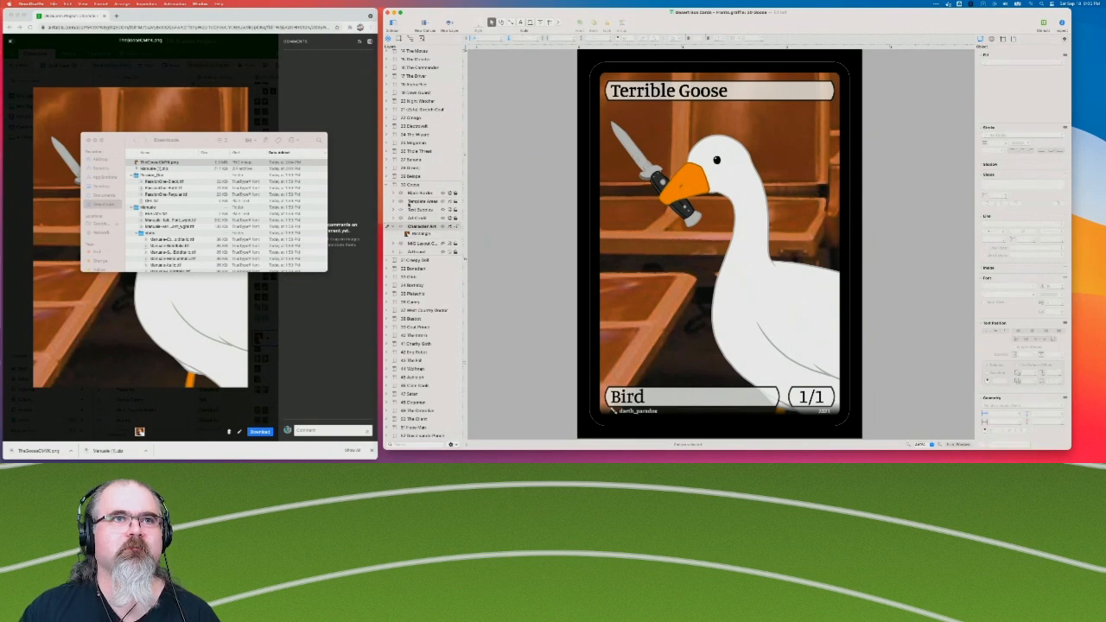
{"action": "left_click", "coordinate": [388, 186]}
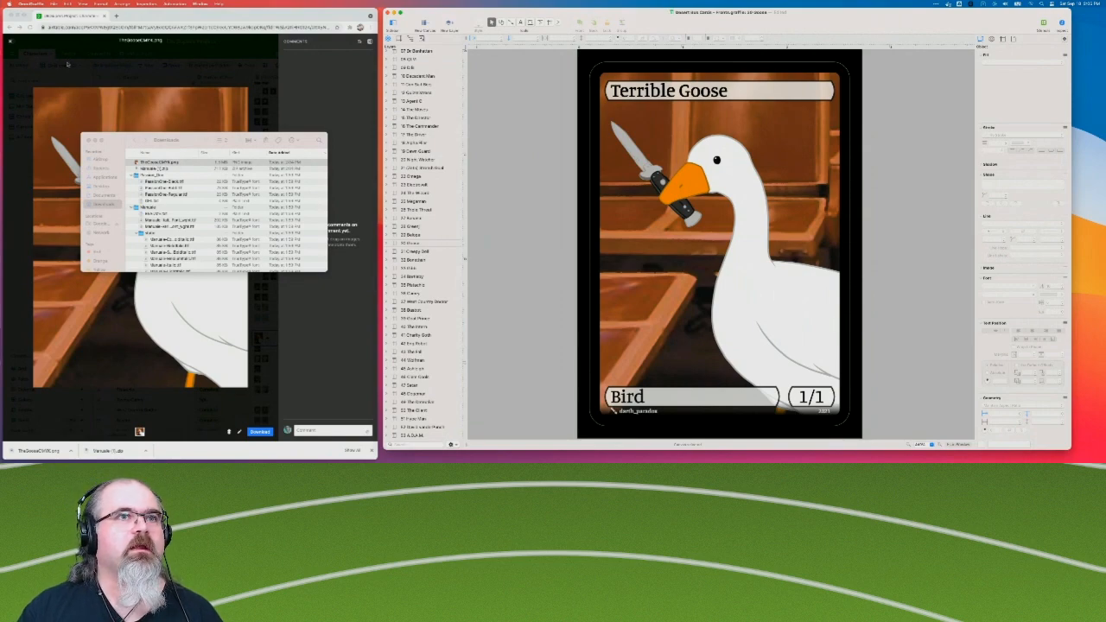
Close the Goose artwork preview and check the OmniGraffle canvases from 31 Creepy Doll onward for the next card still lacking artwork.
{"action": "left_click", "coordinate": [11, 42]}
{"action": "left_click", "coordinate": [11, 42]}
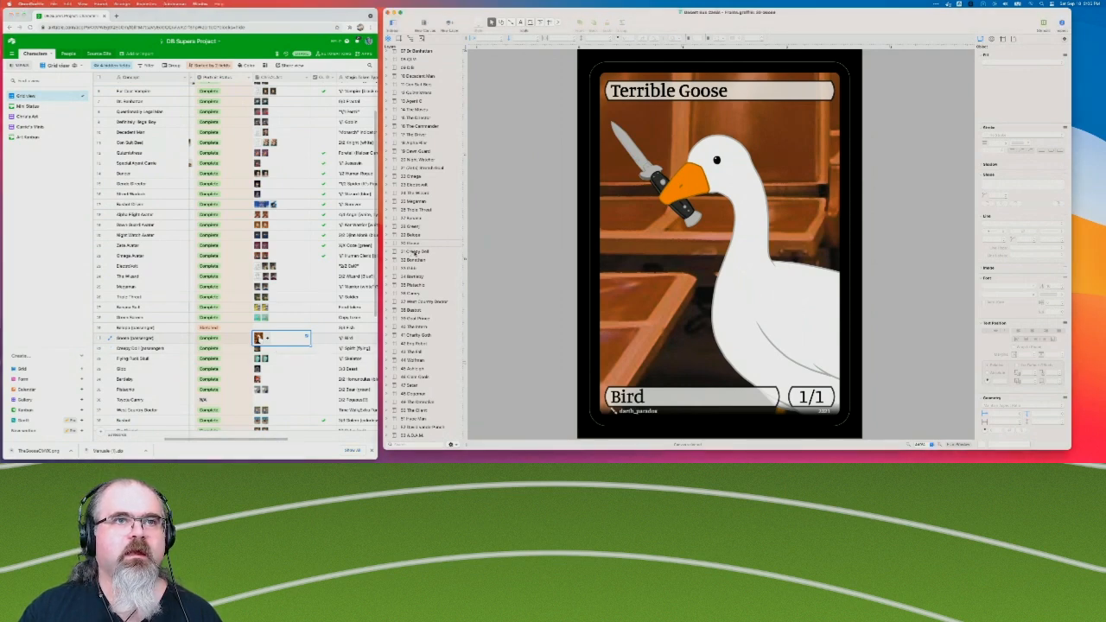
{"action": "left_click", "coordinate": [415, 252]}
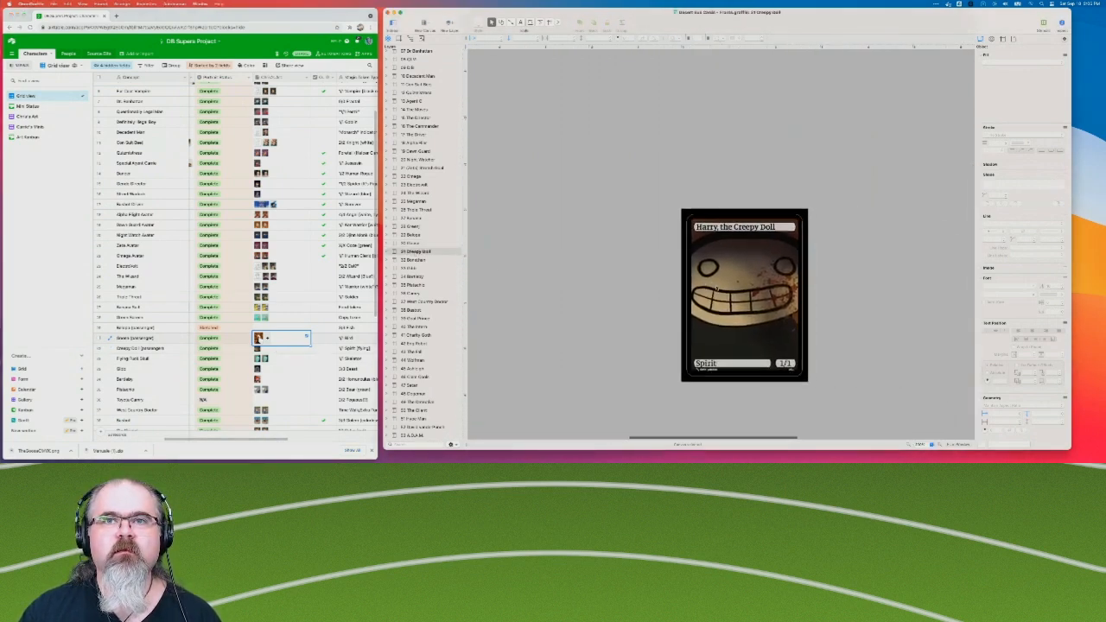
{"action": "left_click", "coordinate": [415, 260]}
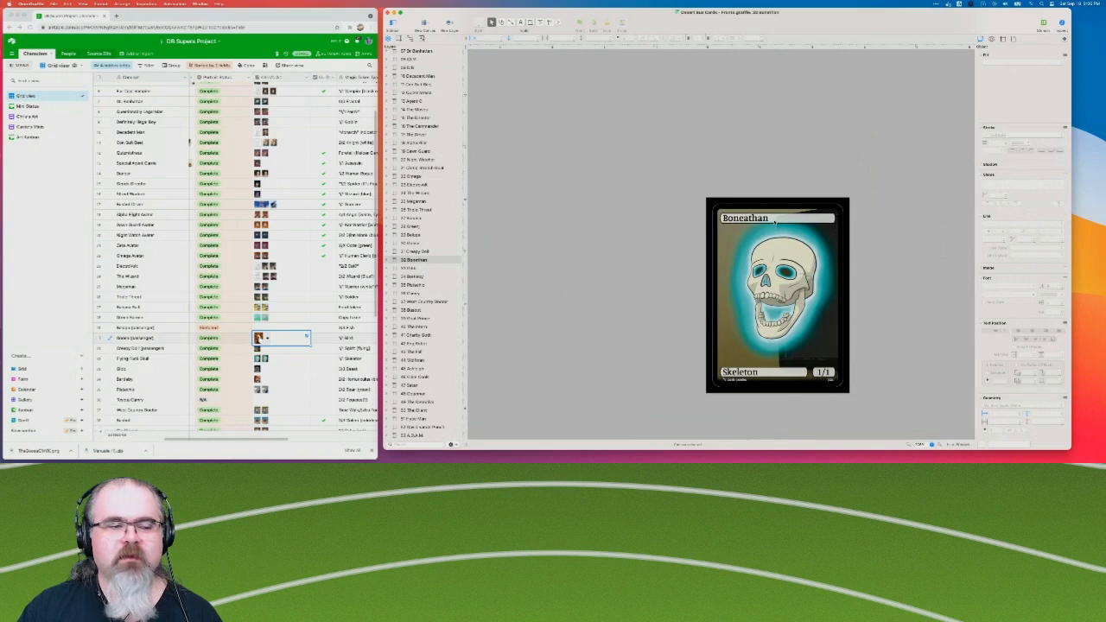
{"action": "scroll", "coordinate": [689, 279], "scroll_direction": "right", "scroll_amount": 5}
{"action": "scroll", "coordinate": [688, 279], "scroll_direction": "down", "scroll_amount": 2}
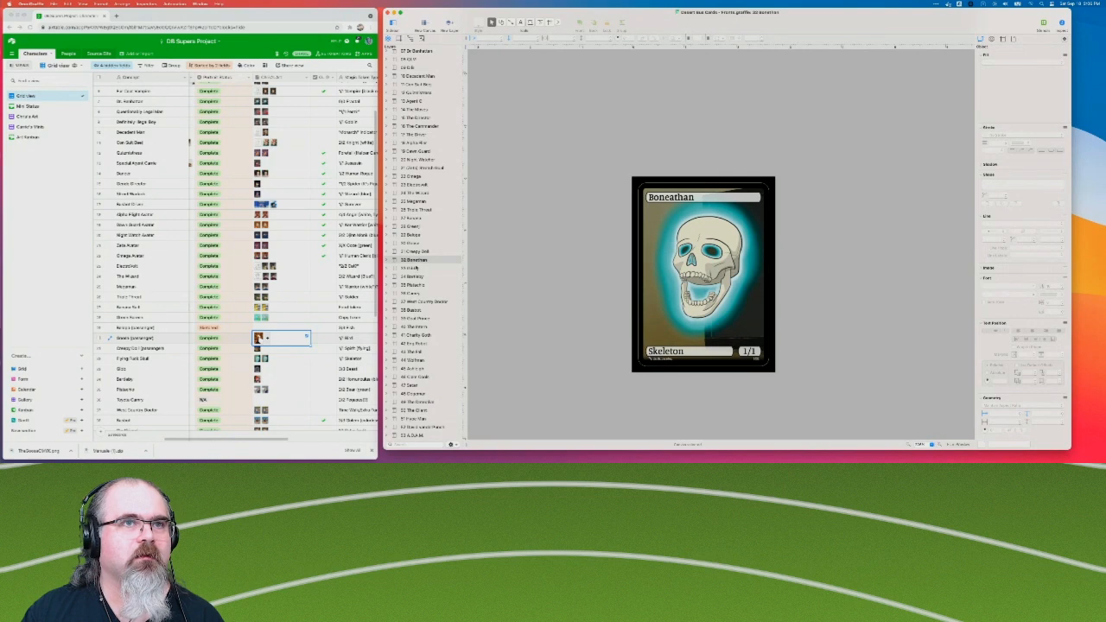
{"action": "left_click", "coordinate": [411, 269]}
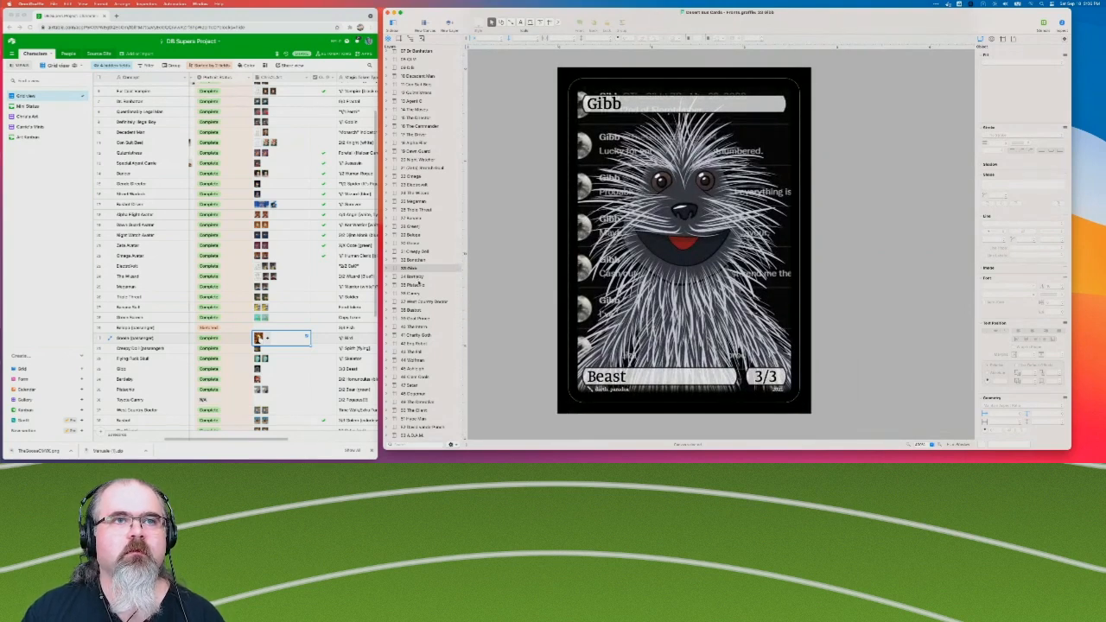
{"action": "left_click", "coordinate": [416, 285]}
{"action": "key", "text": "Up"}
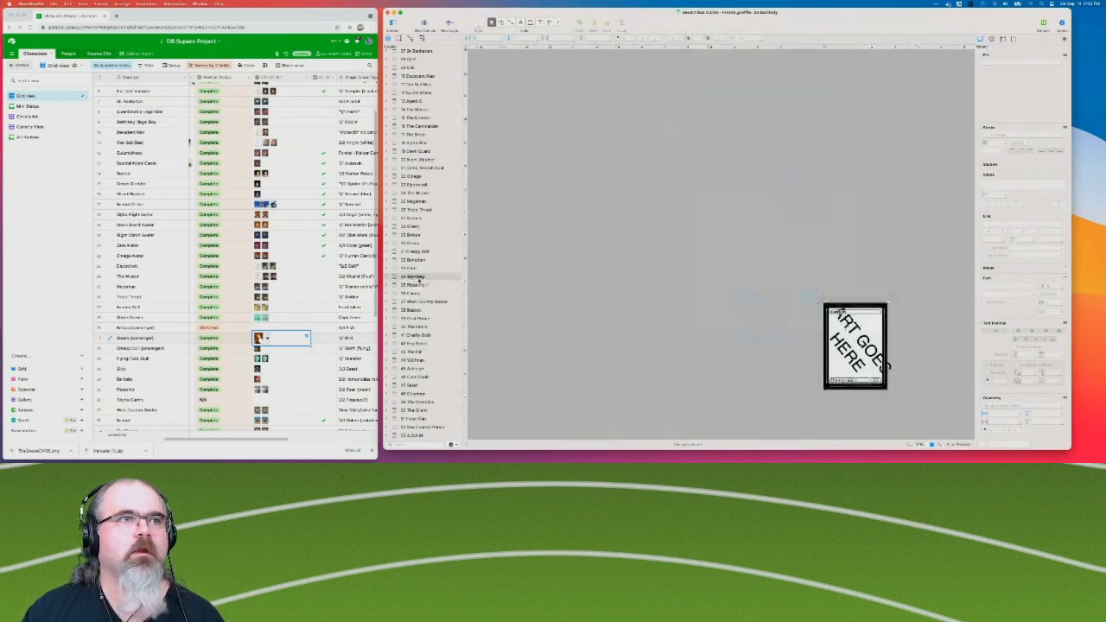
Open Bartleby's artwork attachment in Airtable and correct the name of OmniGraffle canvas 32 to Boneathan.
{"action": "left_click", "coordinate": [259, 380]}
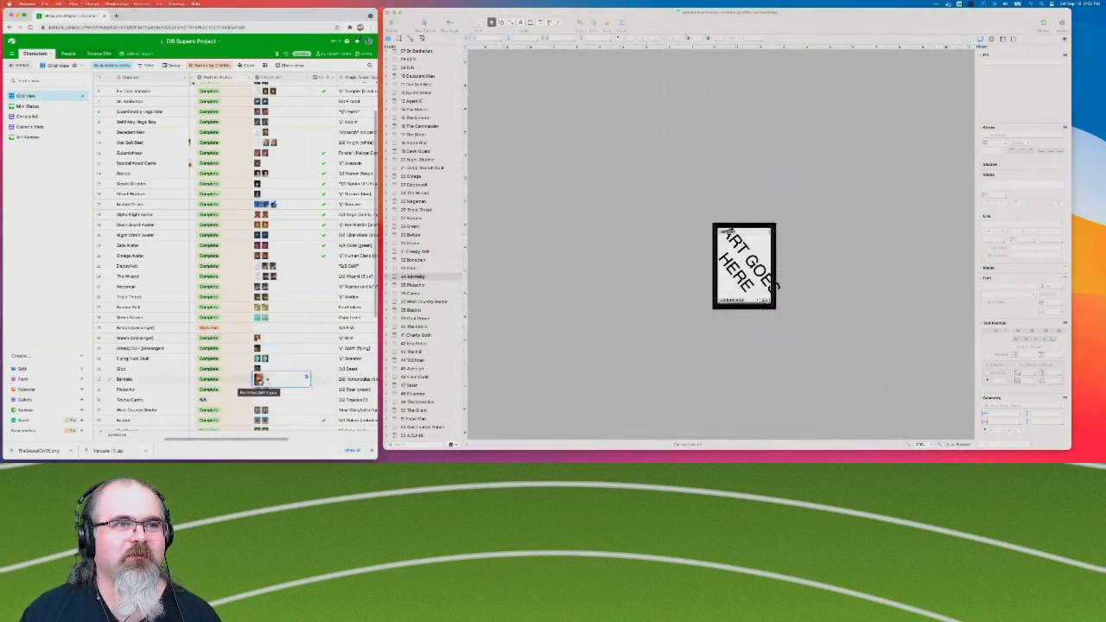
{"action": "left_click", "coordinate": [258, 379]}
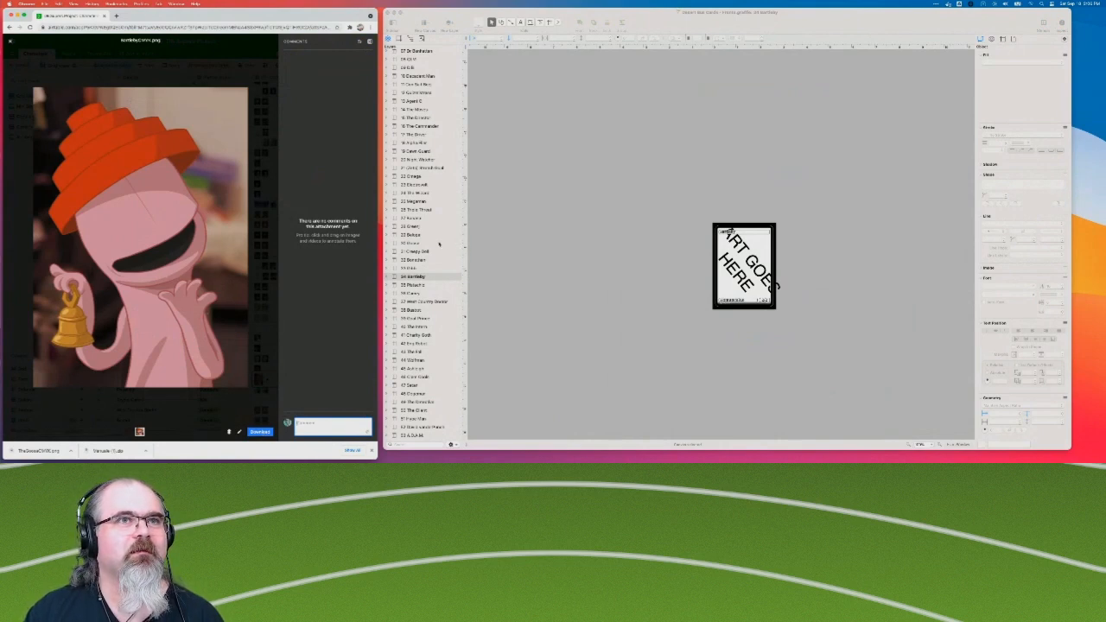
{"action": "left_click", "coordinate": [417, 260]}
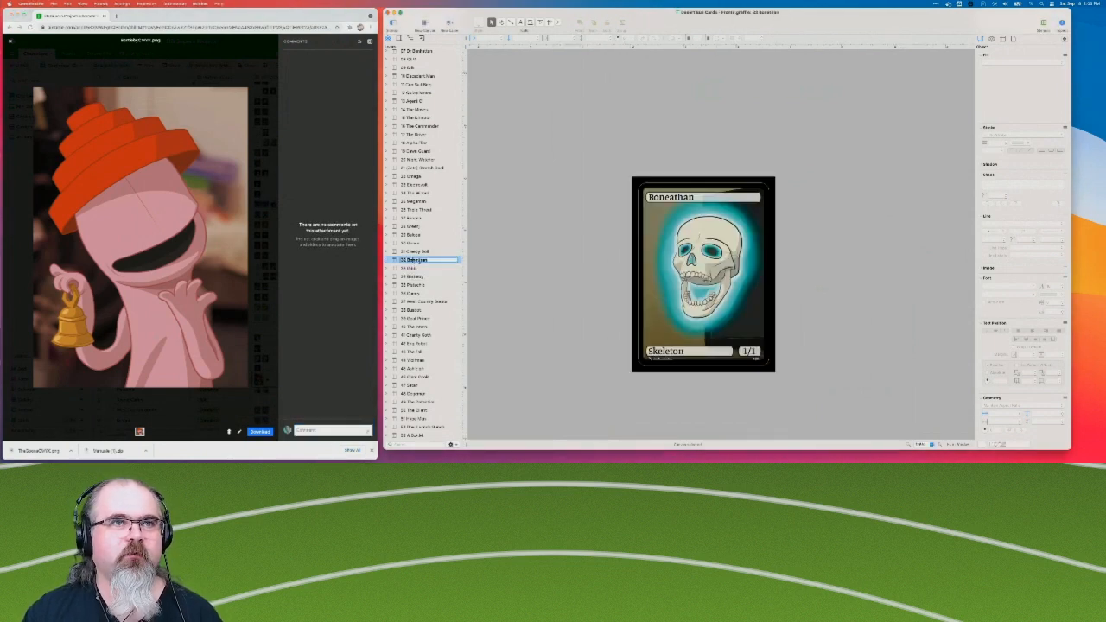
{"action": "key", "text": "Return"}
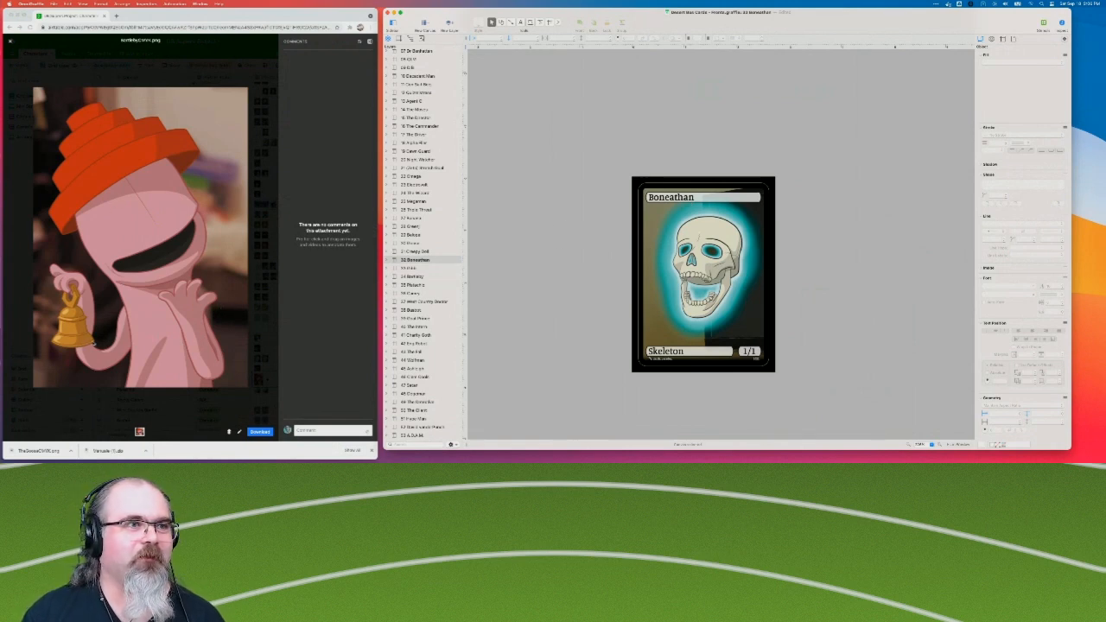
Download Bartleby's artwork, BartlebyCMYK.png, from the open Airtable attachment.
{"action": "left_click", "coordinate": [147, 319]}
{"action": "left_click", "coordinate": [145, 278]}
{"action": "left_click", "coordinate": [182, 256]}
{"action": "left_click", "coordinate": [259, 431]}
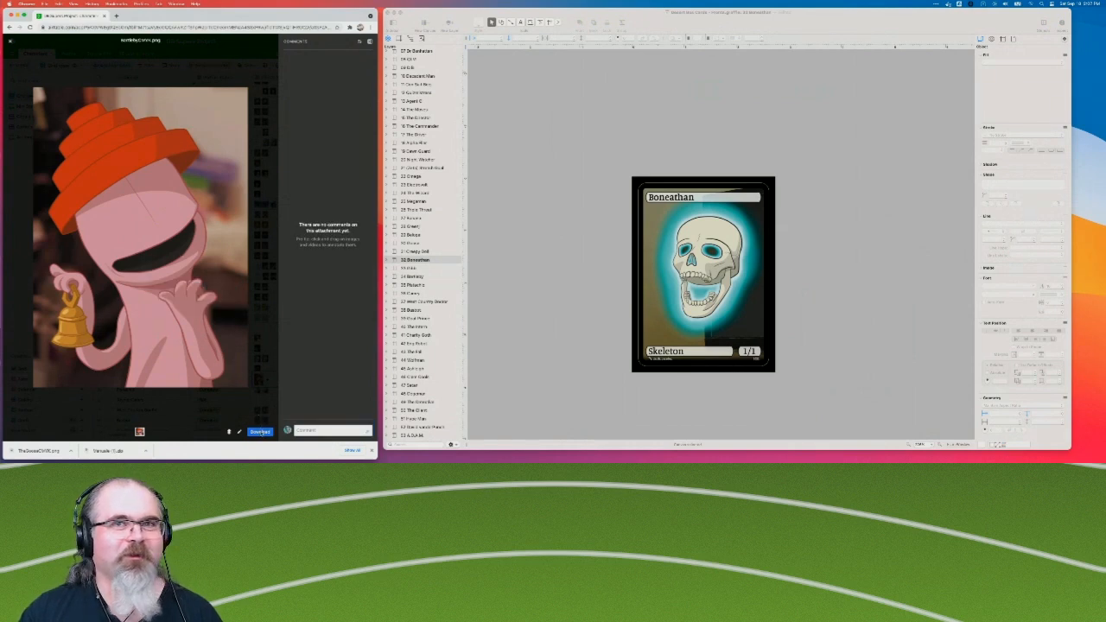
Open the 34 Bartleby canvas in OmniGraffle and select BartlebyCMYK.png in Finder's Downloads folder.
{"action": "left_click", "coordinate": [415, 276]}
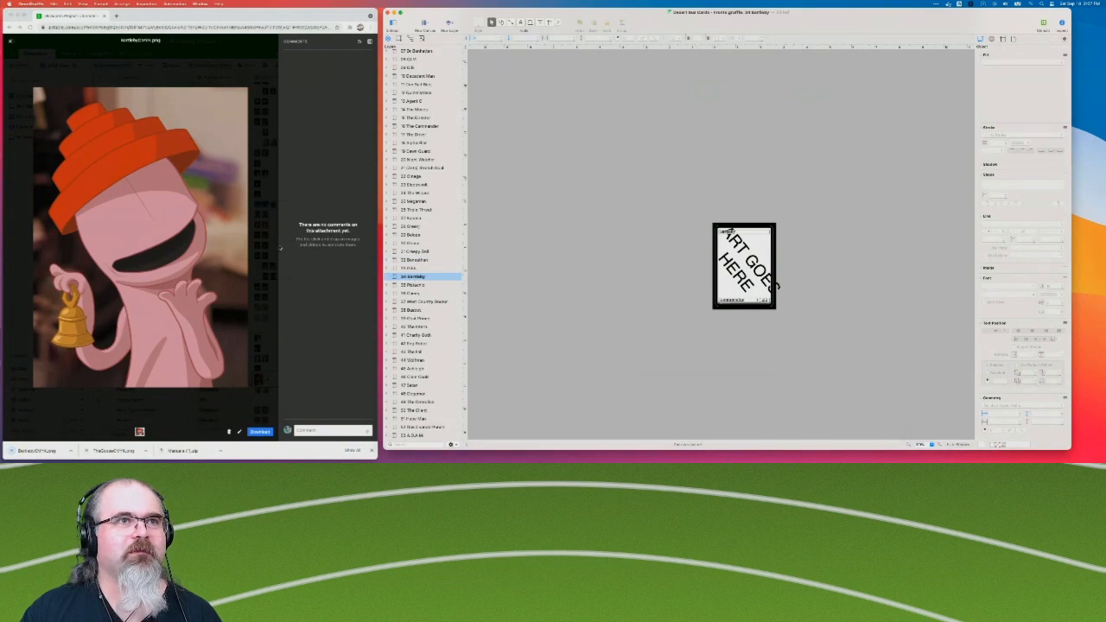
{"action": "key", "text": "ctrl+Up"}
{"action": "left_click", "coordinate": [447, 89]}
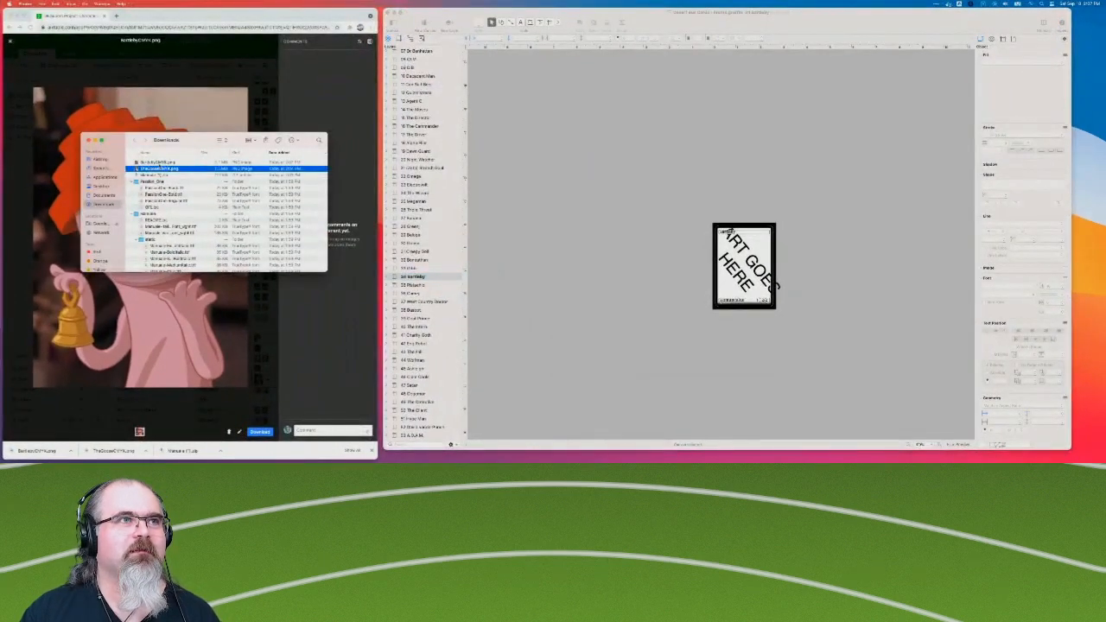
{"action": "left_click", "coordinate": [157, 163]}
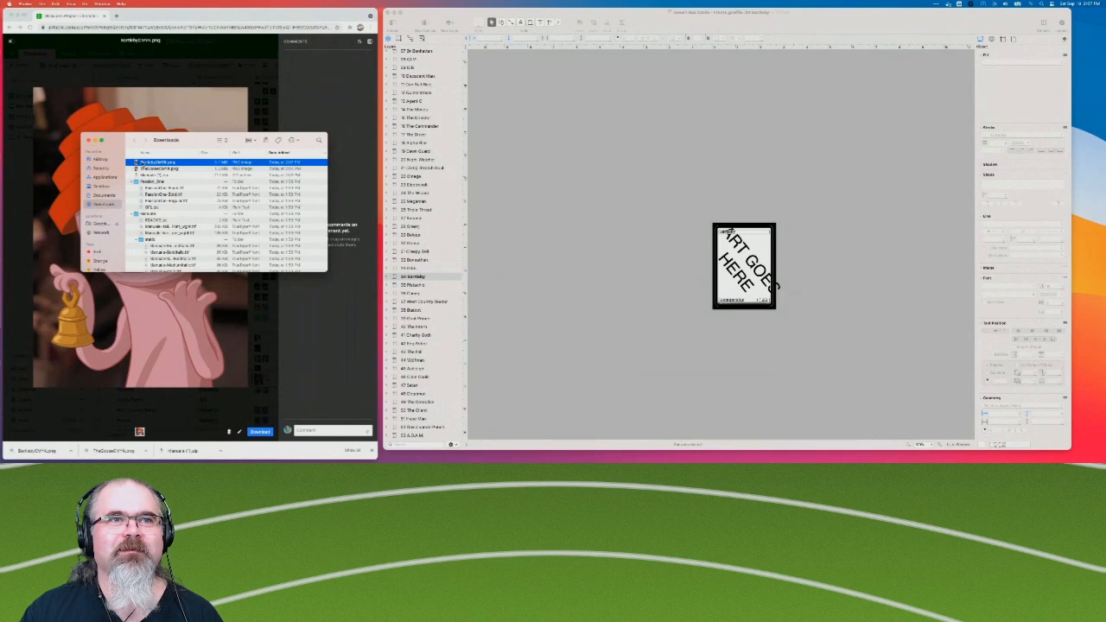
{"action": "key", "text": "Return"}
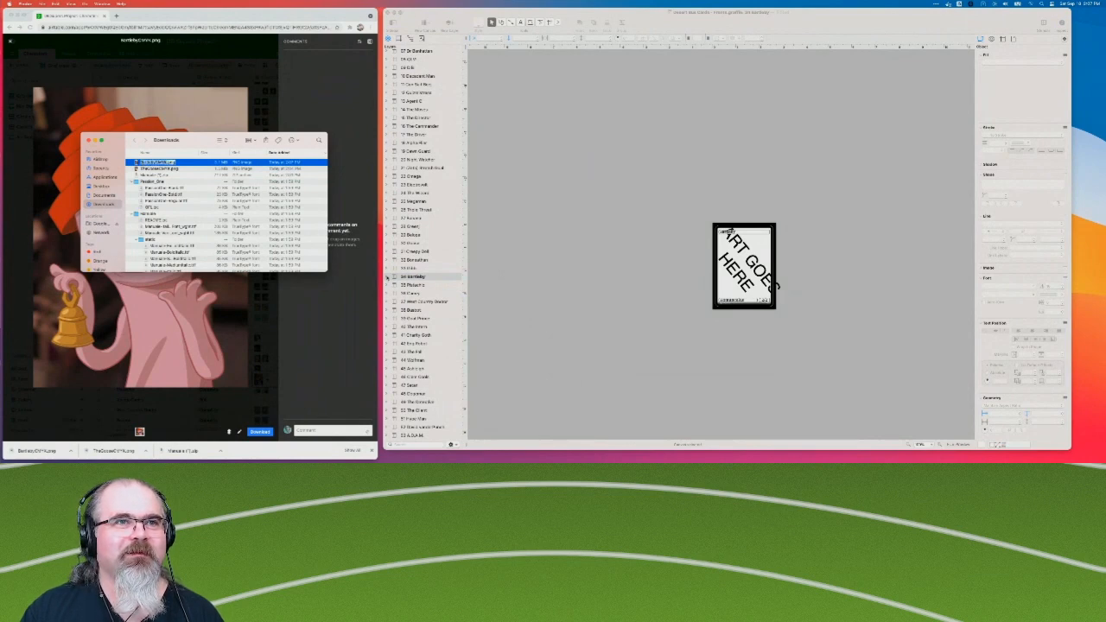
Expand the Bartleby canvas's layers, make Character Art the active layer, and delete its ART GOES HERE placeholder.
{"action": "left_click", "coordinate": [388, 277]}
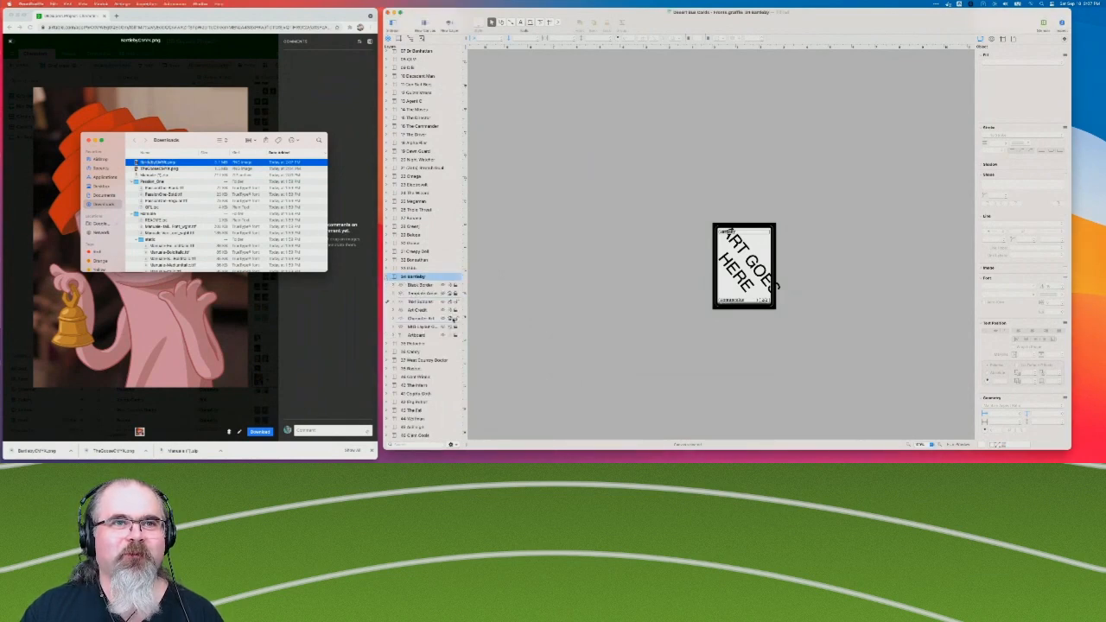
{"action": "left_click", "coordinate": [413, 319]}
{"action": "left_click", "coordinate": [394, 319]}
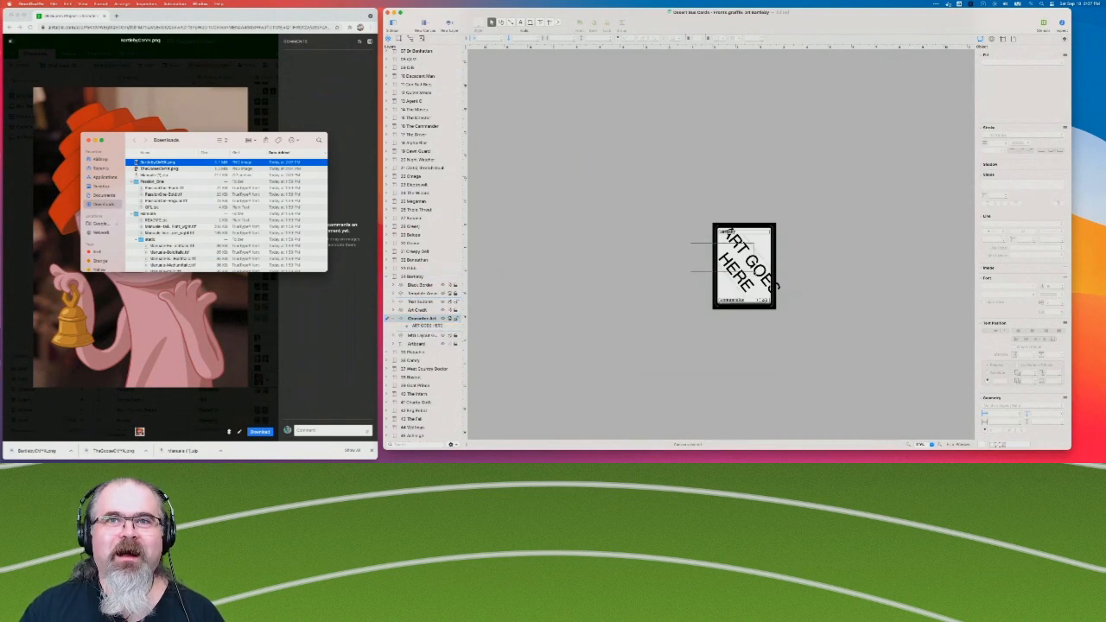
{"action": "left_click", "coordinate": [749, 268]}
{"action": "key", "text": "Delete"}
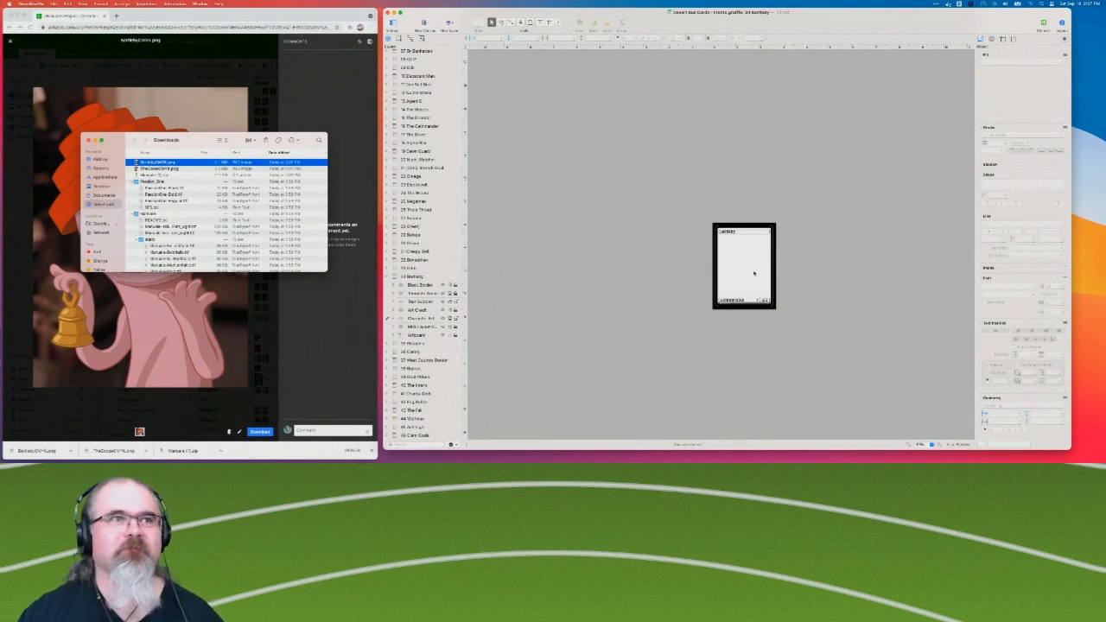
Place BartlebyCMYK.png from Finder on the Bartleby card, align it with the card frame, and collapse the canvas's layers.
{"action": "left_click", "coordinate": [152, 164]}
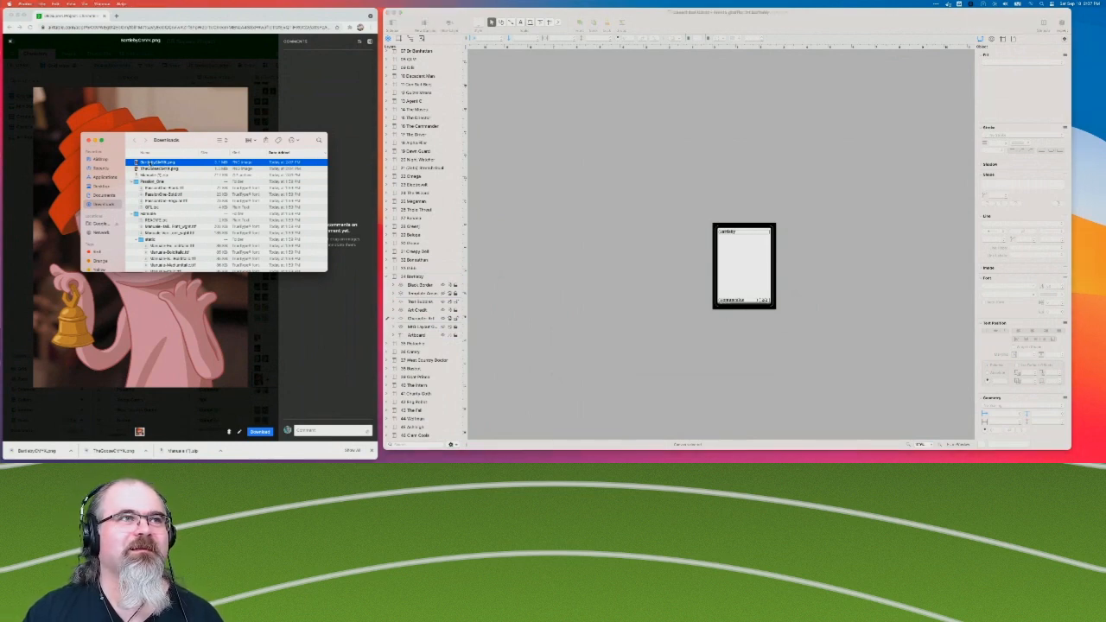
{"action": "left_click", "coordinate": [182, 158]}
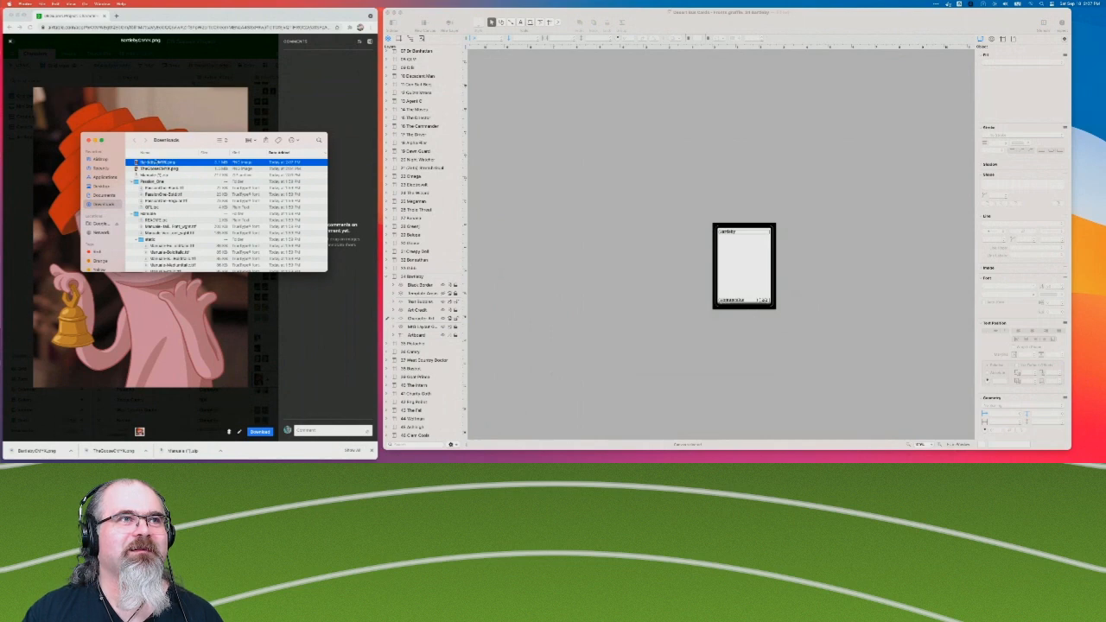
{"action": "left_click_drag", "start_coordinate": [157, 163], "coordinate": [730, 246]}
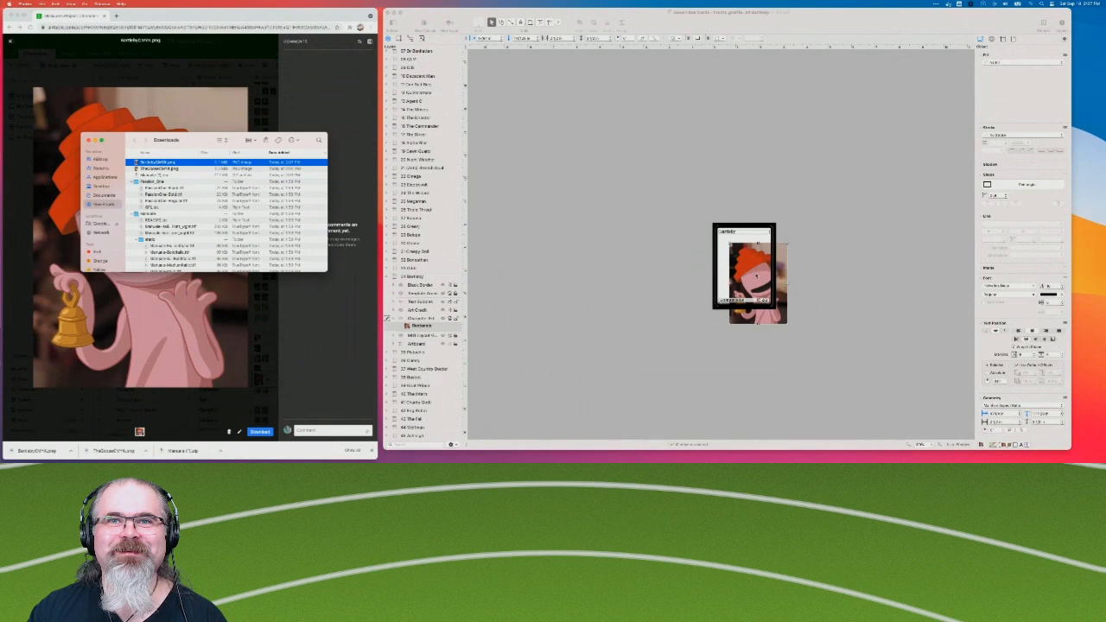
{"action": "left_click", "coordinate": [758, 279]}
{"action": "left_click_drag", "start_coordinate": [758, 280], "coordinate": [745, 264]}
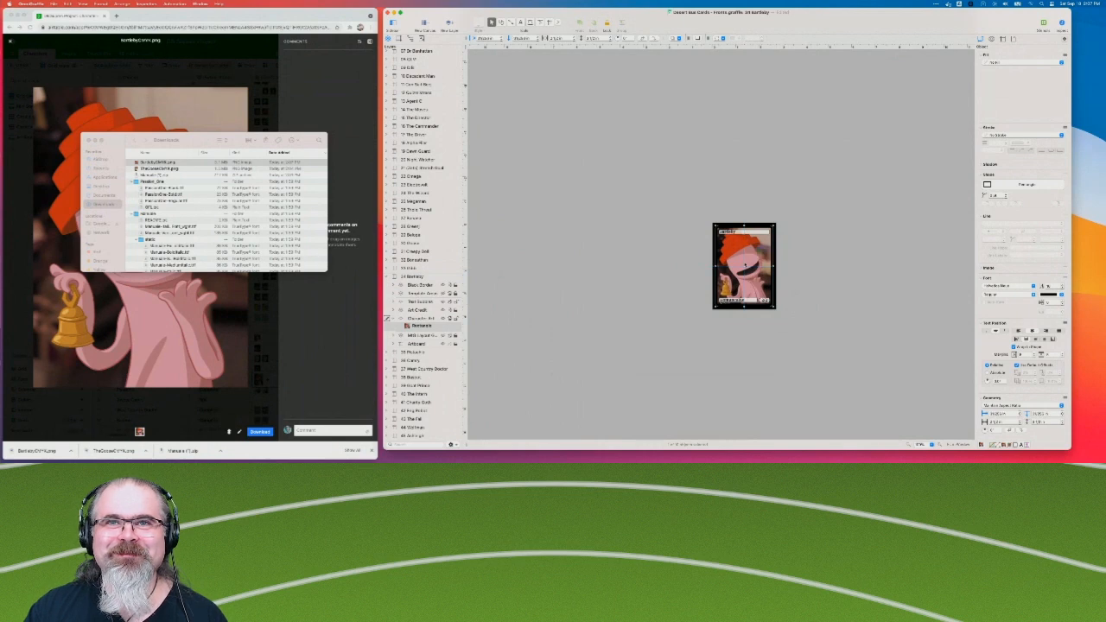
{"action": "scroll", "coordinate": [685, 264], "scroll_direction": "right", "scroll_amount": 3}
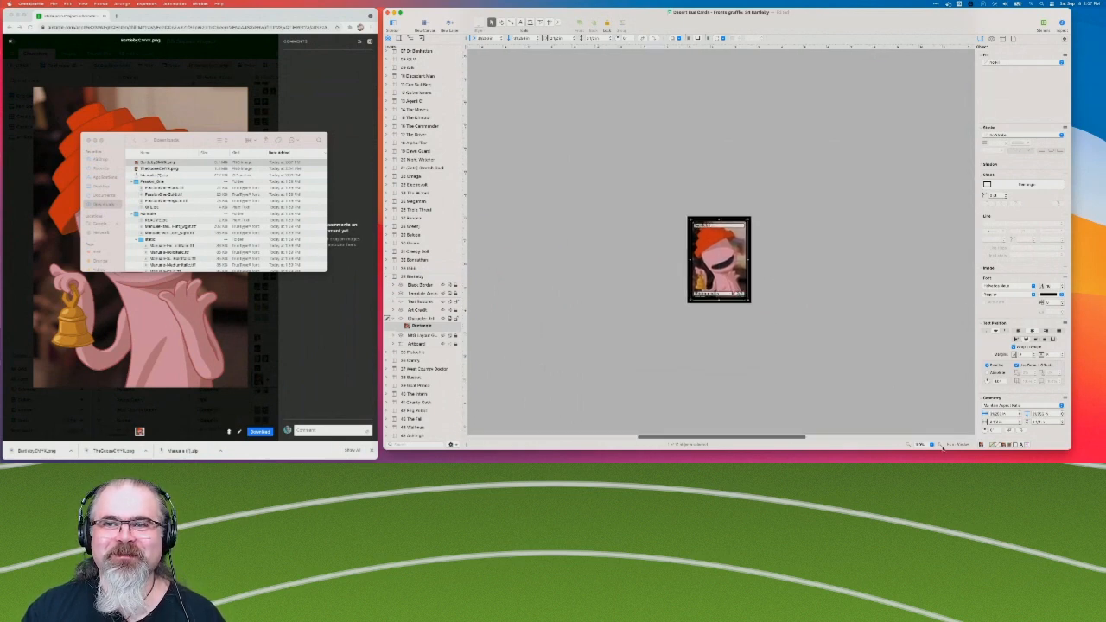
{"action": "left_click", "coordinate": [939, 445]}
{"action": "left_click", "coordinate": [940, 445]}
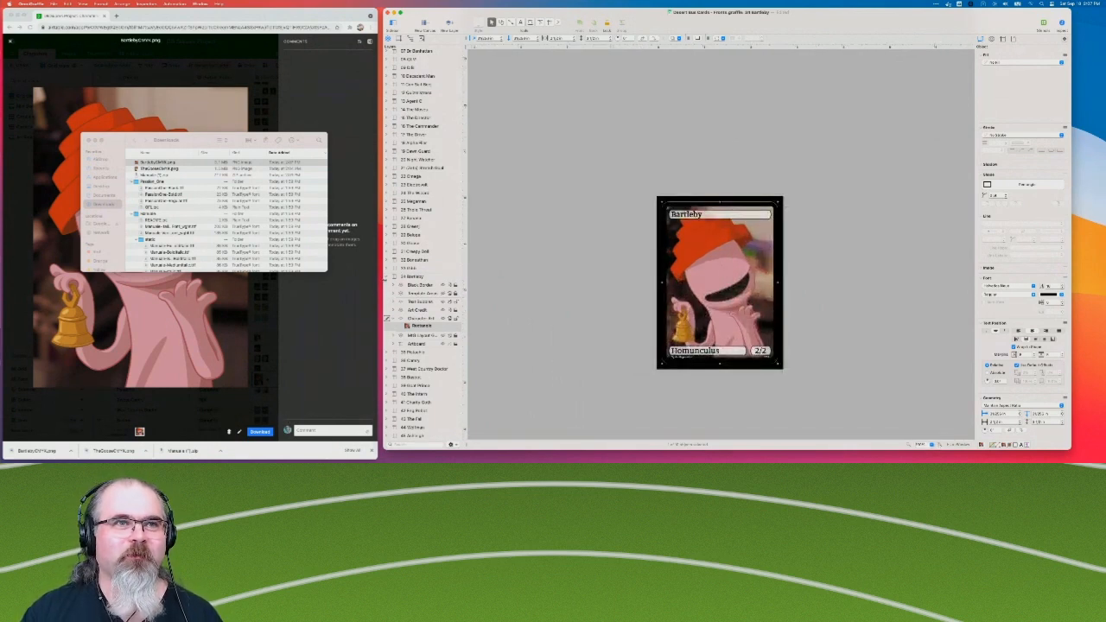
{"action": "left_click", "coordinate": [392, 277]}
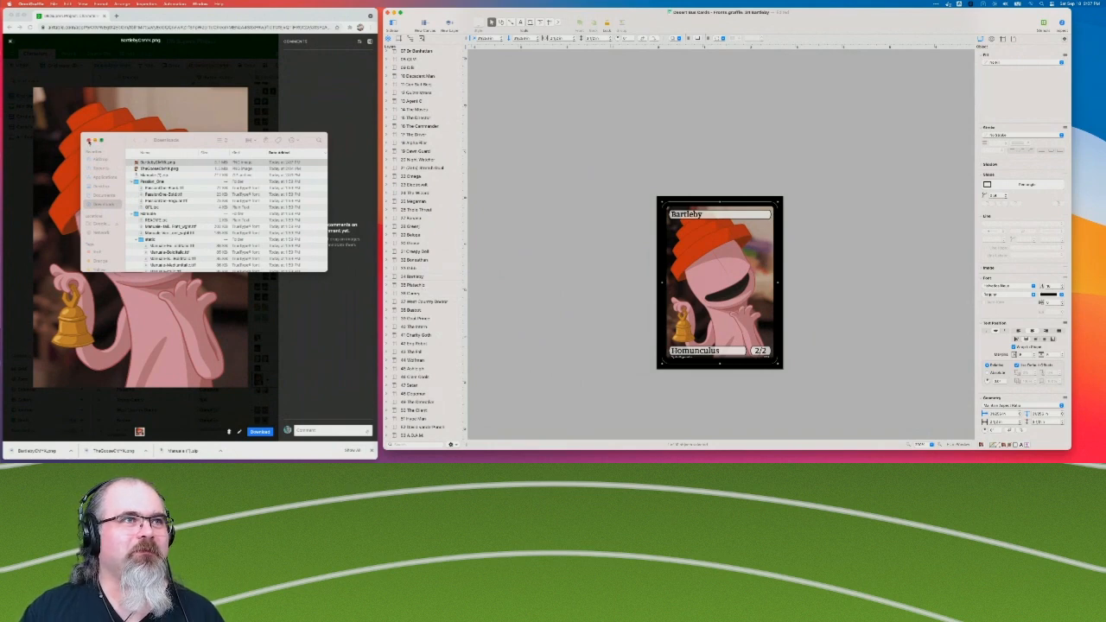
Move the Finder Downloads window clear of the Bartleby artwork preview and switch back to Airtable in the browser.
{"action": "left_click_drag", "start_coordinate": [154, 138], "coordinate": [332, 4]}
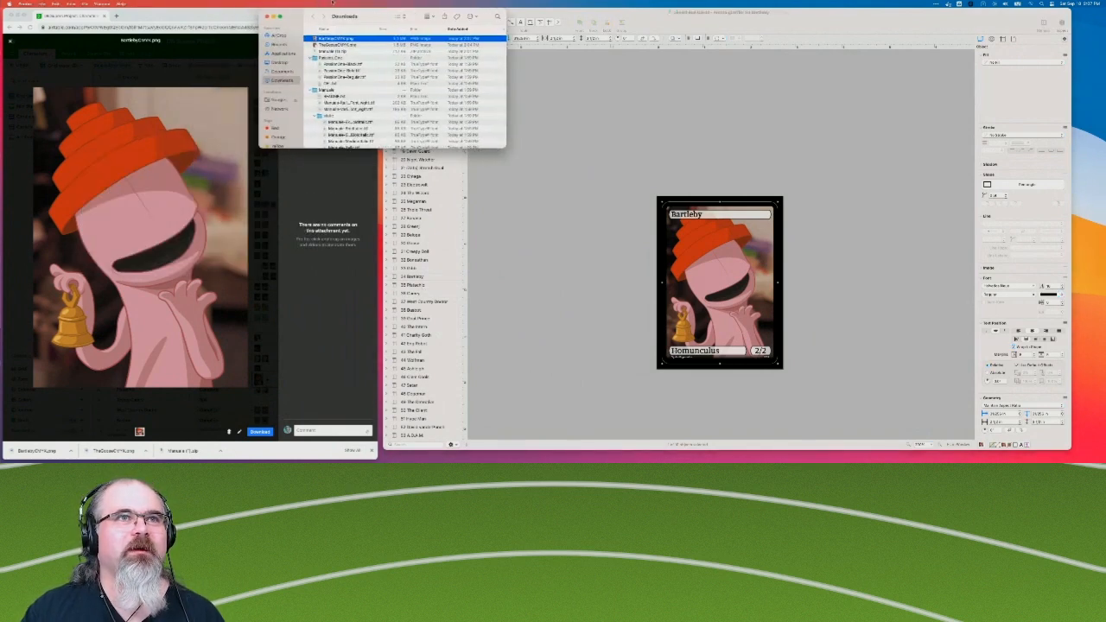
{"action": "left_click", "coordinate": [301, 197]}
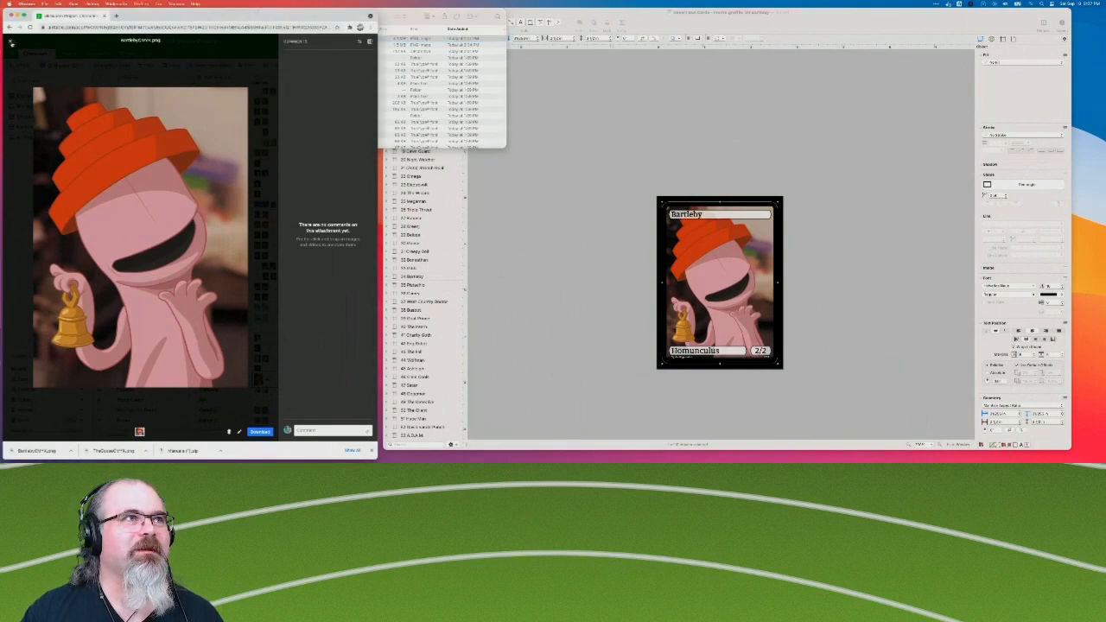
Close the Bartleby artwork preview in Airtable and review the OmniGraffle card canvases from 35 Pistachio through 40 The Intern.
{"action": "left_click", "coordinate": [11, 42]}
{"action": "left_click", "coordinate": [415, 285]}
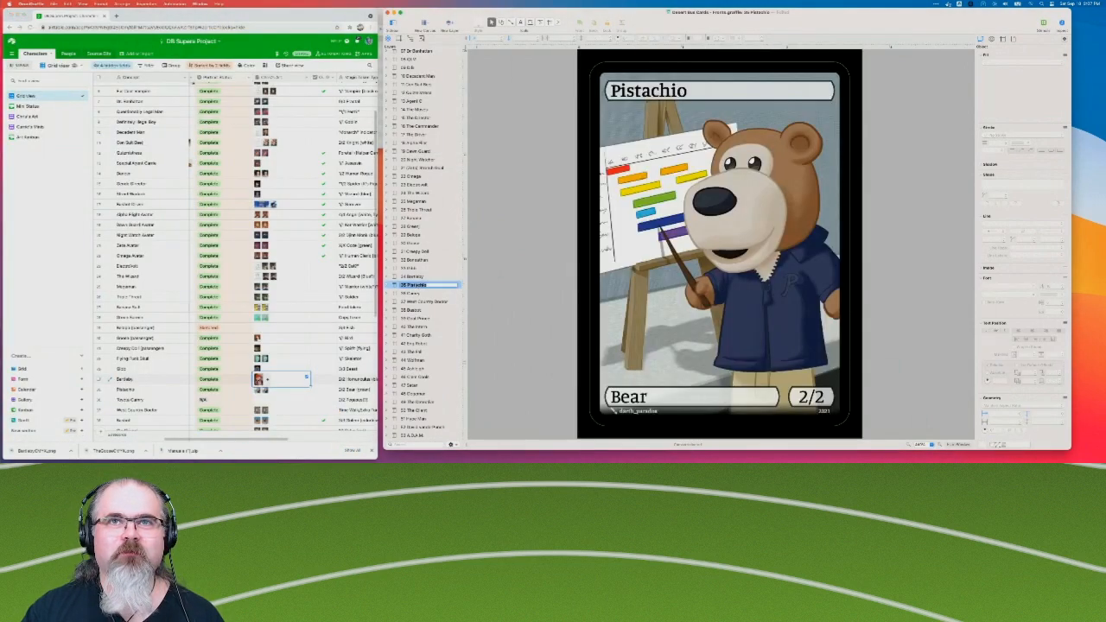
{"action": "left_click", "coordinate": [415, 294]}
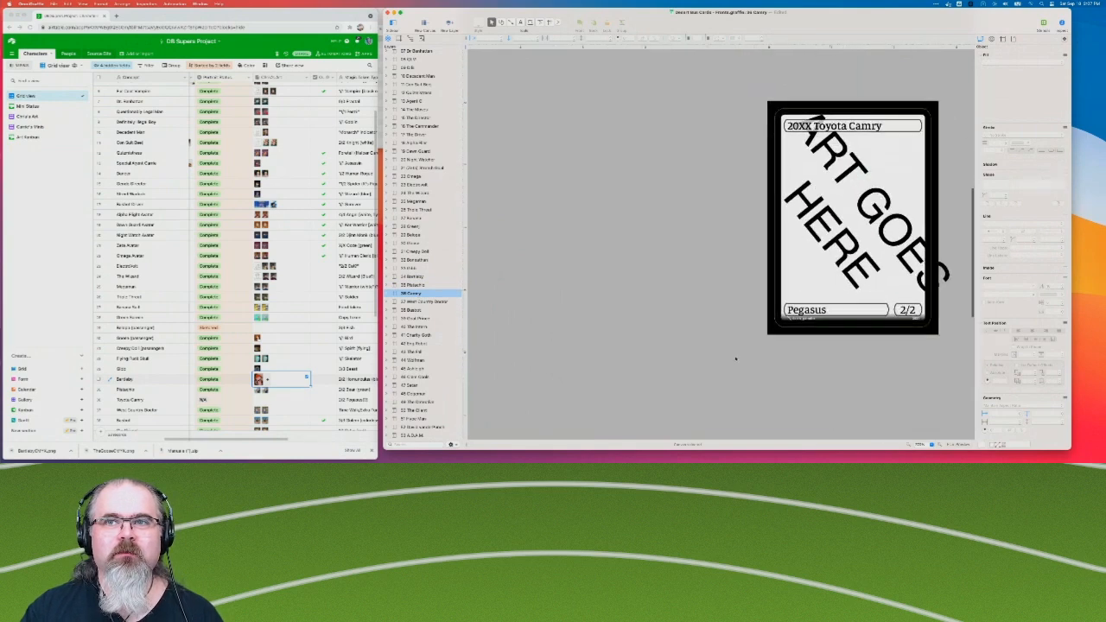
{"action": "left_click", "coordinate": [413, 303]}
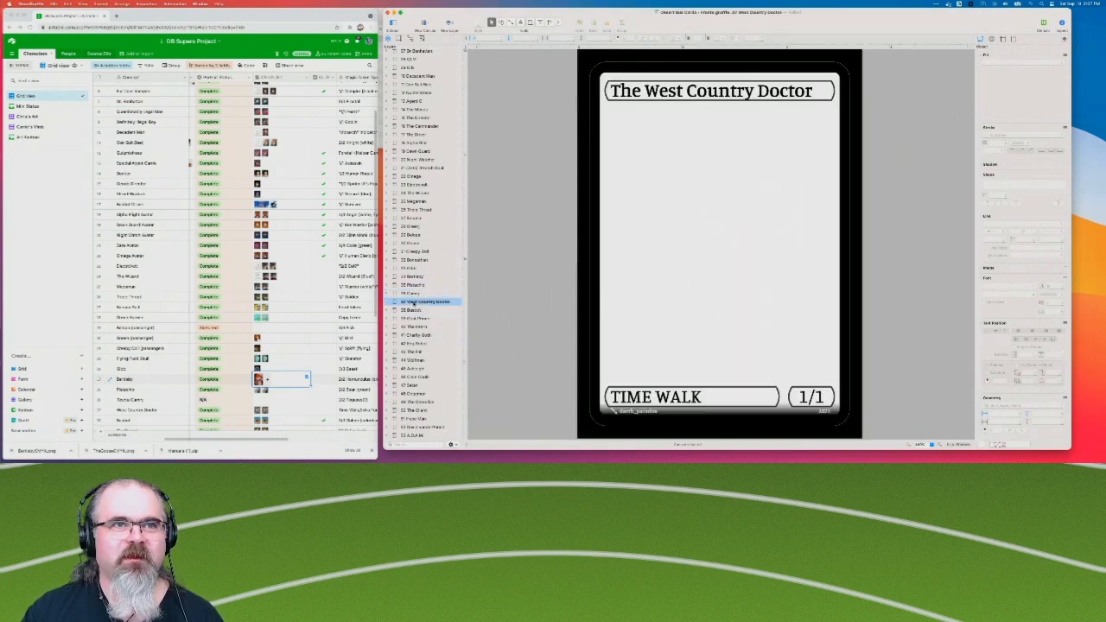
{"action": "left_click", "coordinate": [404, 311]}
{"action": "scroll", "coordinate": [813, 308], "scroll_direction": "down", "scroll_amount": 5}
{"action": "scroll", "coordinate": [813, 309], "scroll_direction": "right", "scroll_amount": 5}
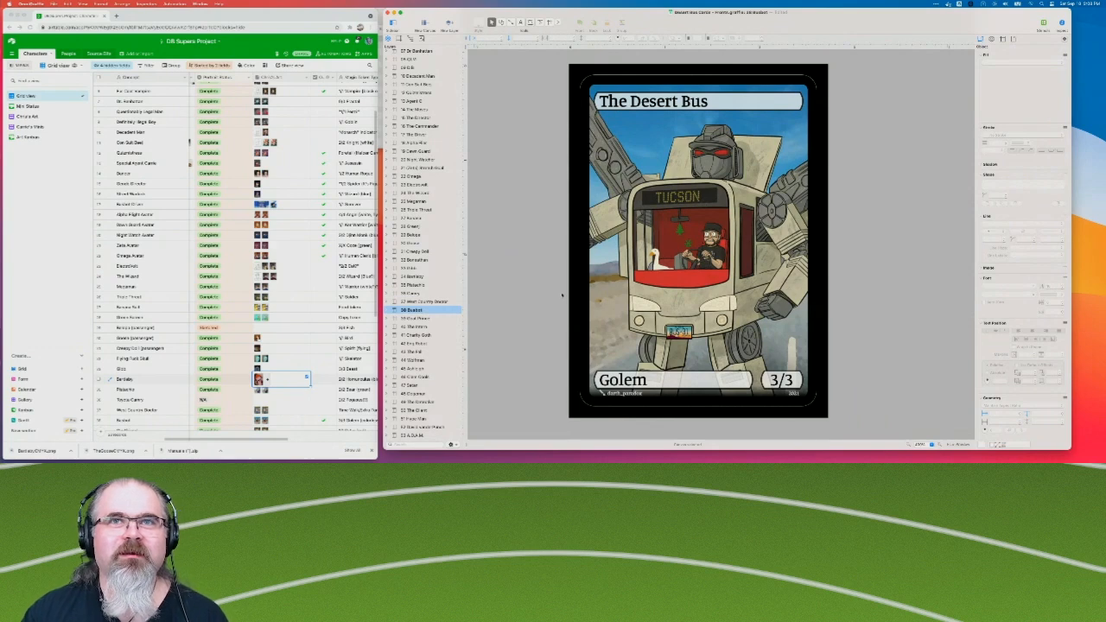
{"action": "left_click", "coordinate": [416, 319]}
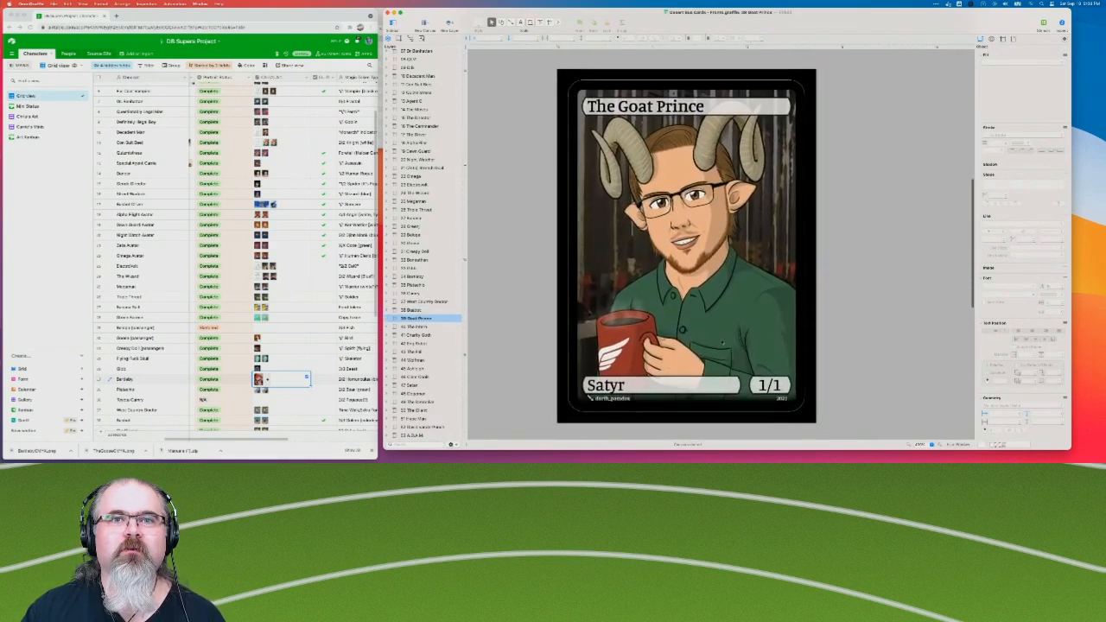
{"action": "key", "text": "Down"}
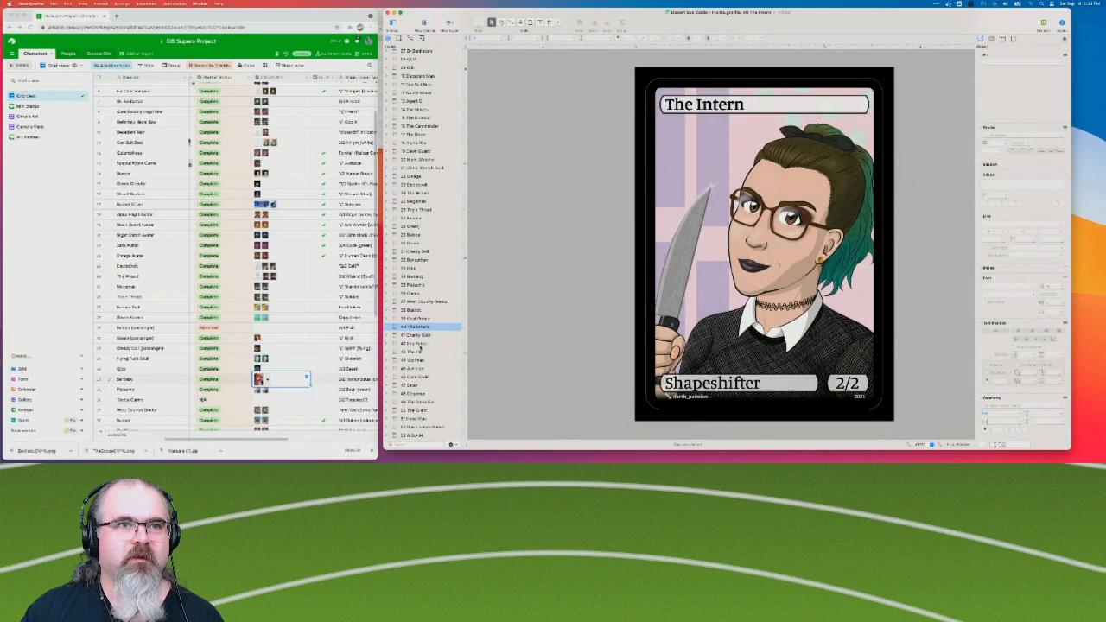
{"action": "scroll", "coordinate": [299, 365], "scroll_direction": "down", "scroll_amount": 5}
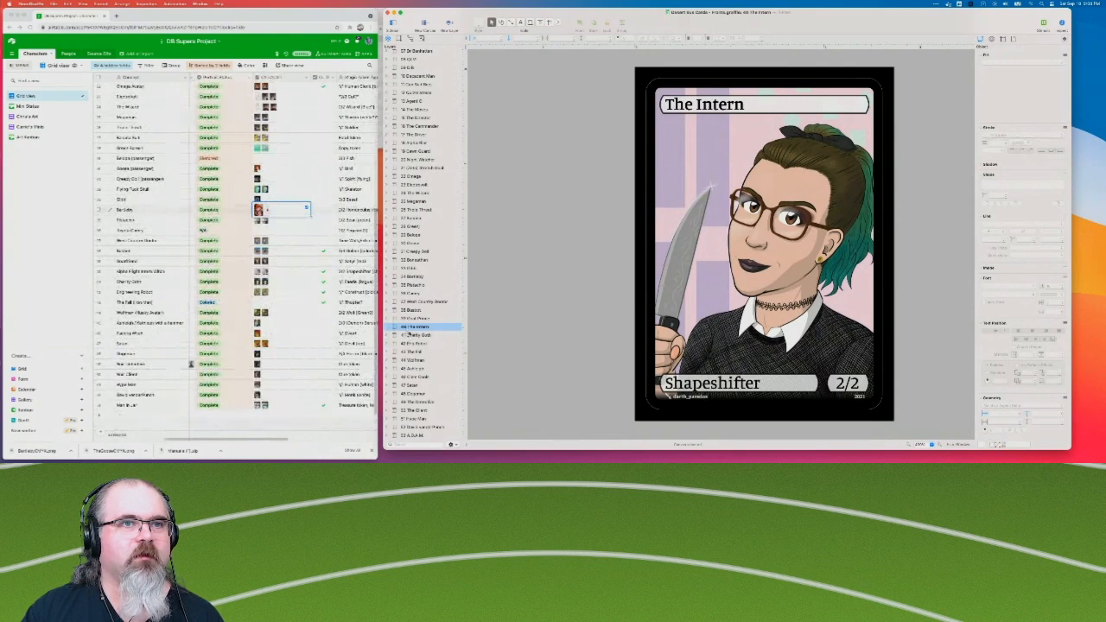
Open the 41 Charity Goth canvas, expand its layers, and unlock the Text Bubbles layer.
{"action": "left_click", "coordinate": [409, 335]}
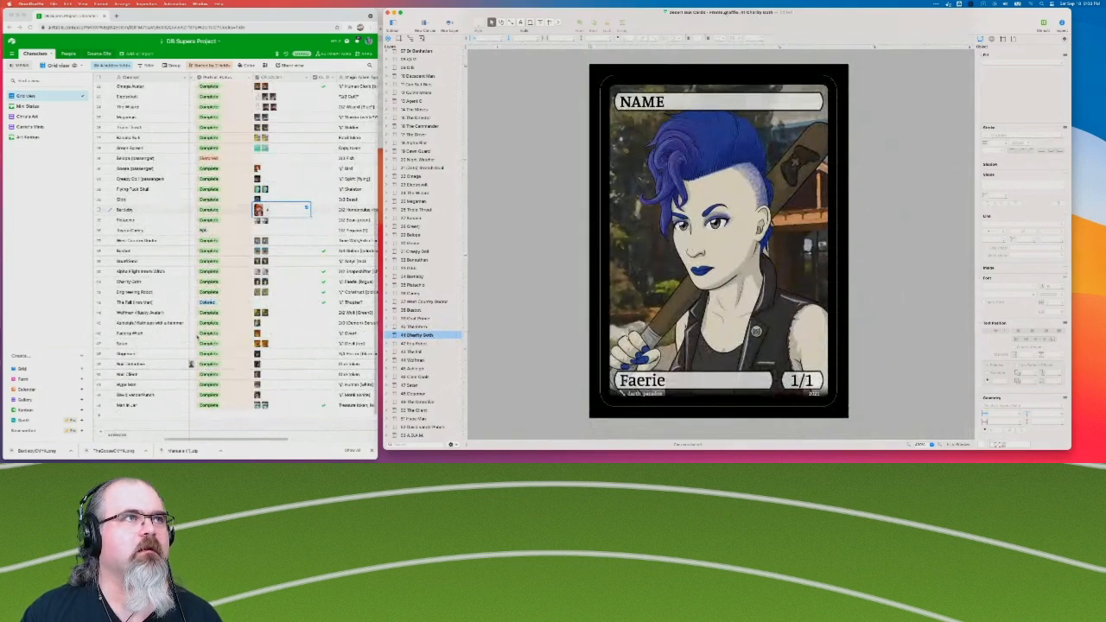
{"action": "left_click", "coordinate": [19, 64]}
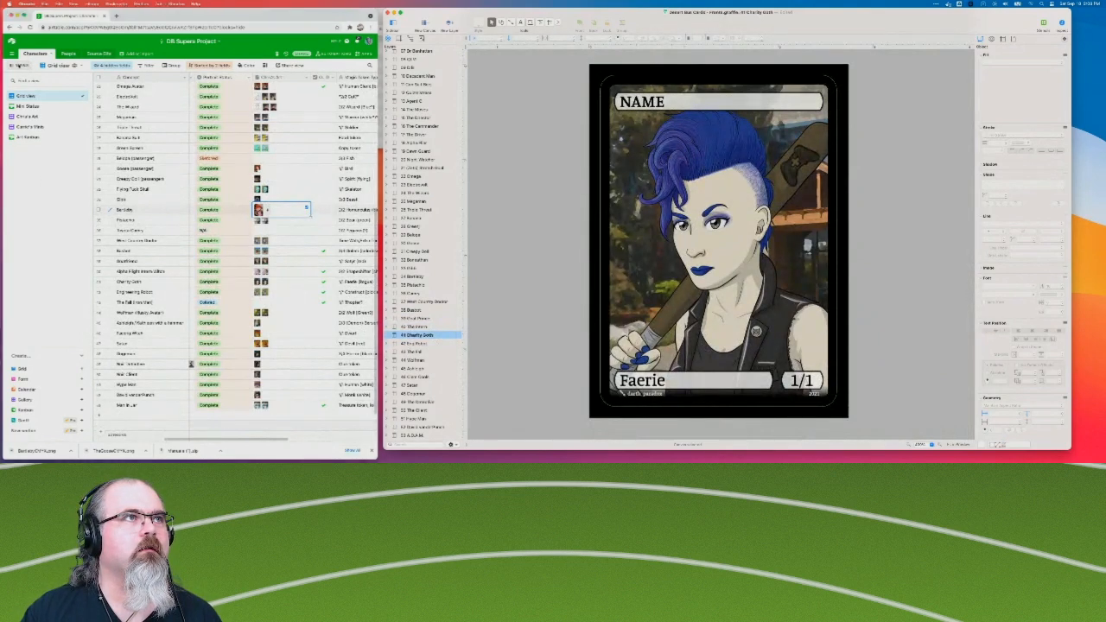
{"action": "left_click", "coordinate": [668, 110]}
{"action": "key", "text": "super+v"}
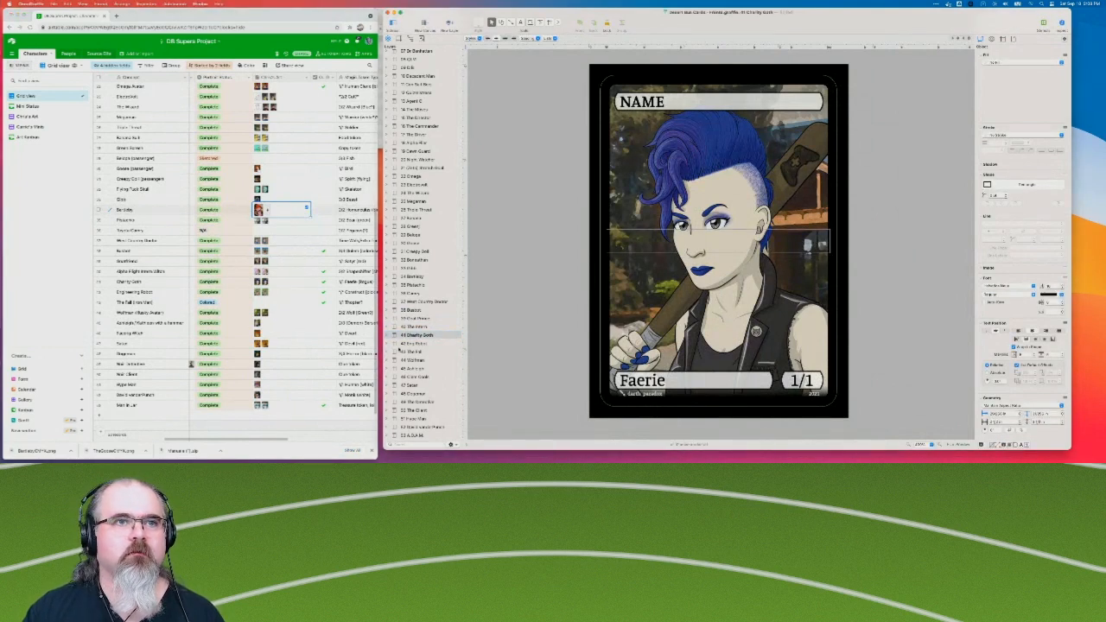
{"action": "left_click", "coordinate": [387, 336]}
{"action": "left_click", "coordinate": [457, 377]}
Replace the card's NAME placeholder with "The Charity Goth" and collapse the canvas's layers.
{"action": "left_click", "coordinate": [647, 102]}
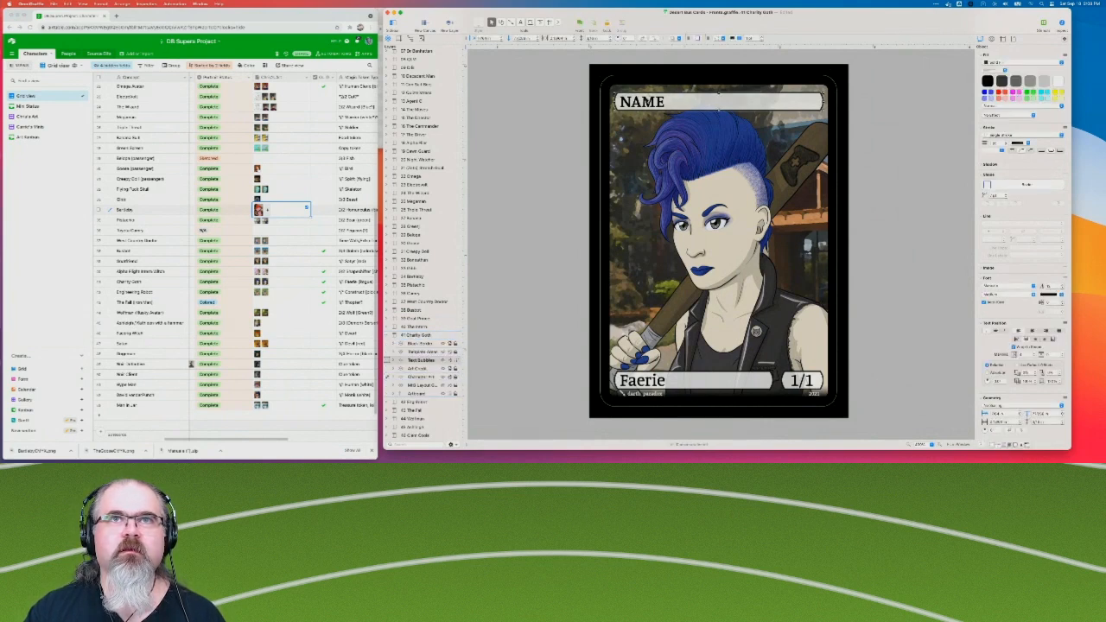
{"action": "double_click", "coordinate": [644, 102]}
{"action": "type", "text": "The"}
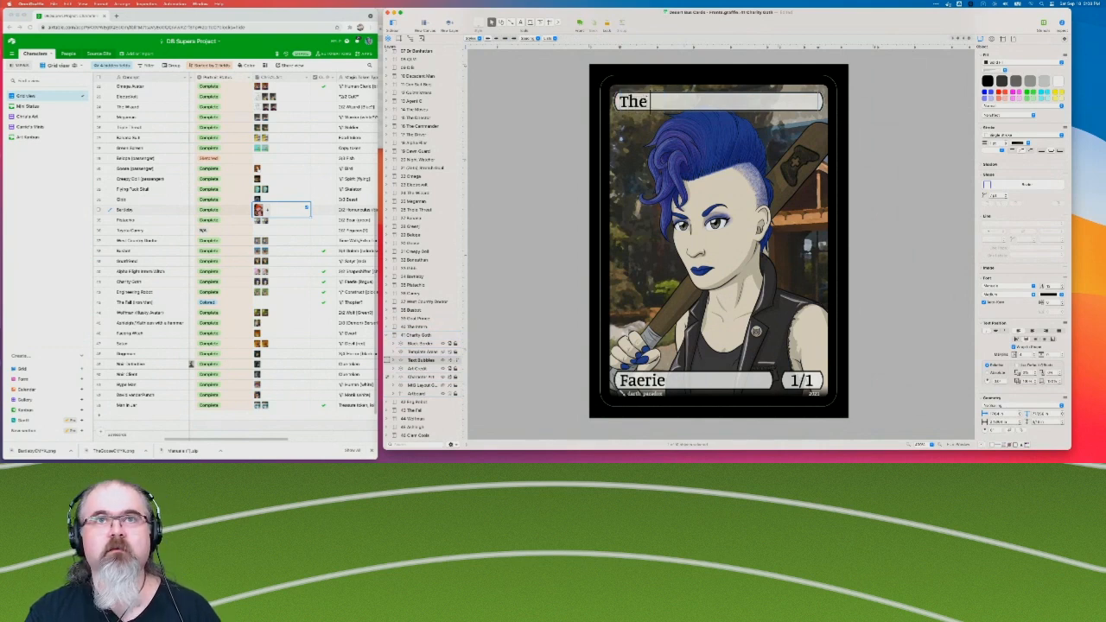
{"action": "type", "text": " Charity"}
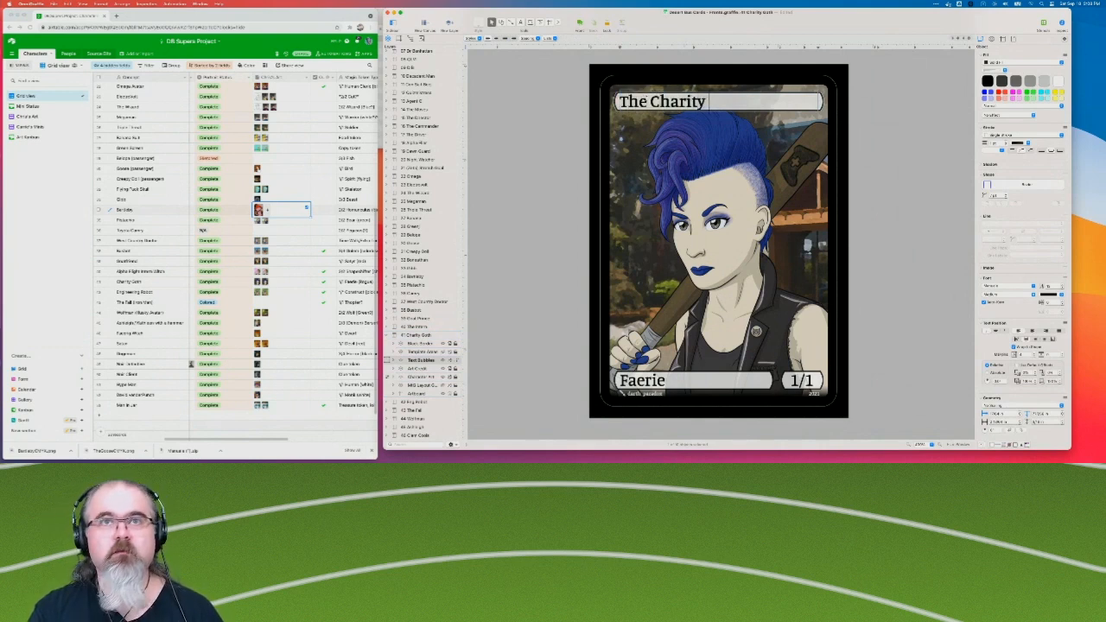
{"action": "type", "text": " Goth"}
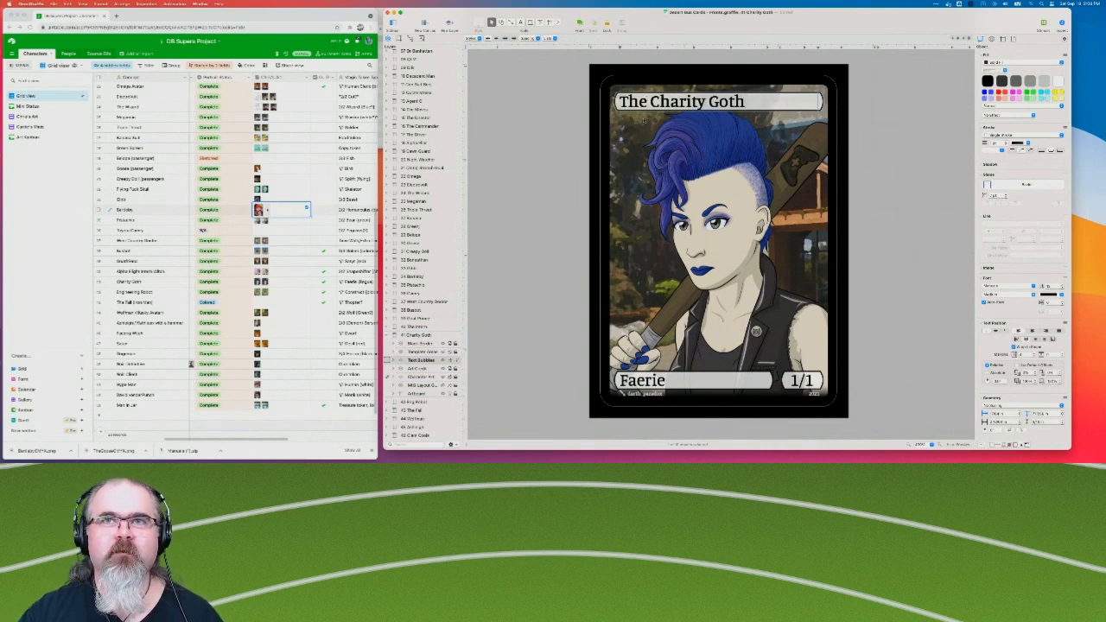
{"action": "left_click", "coordinate": [508, 170]}
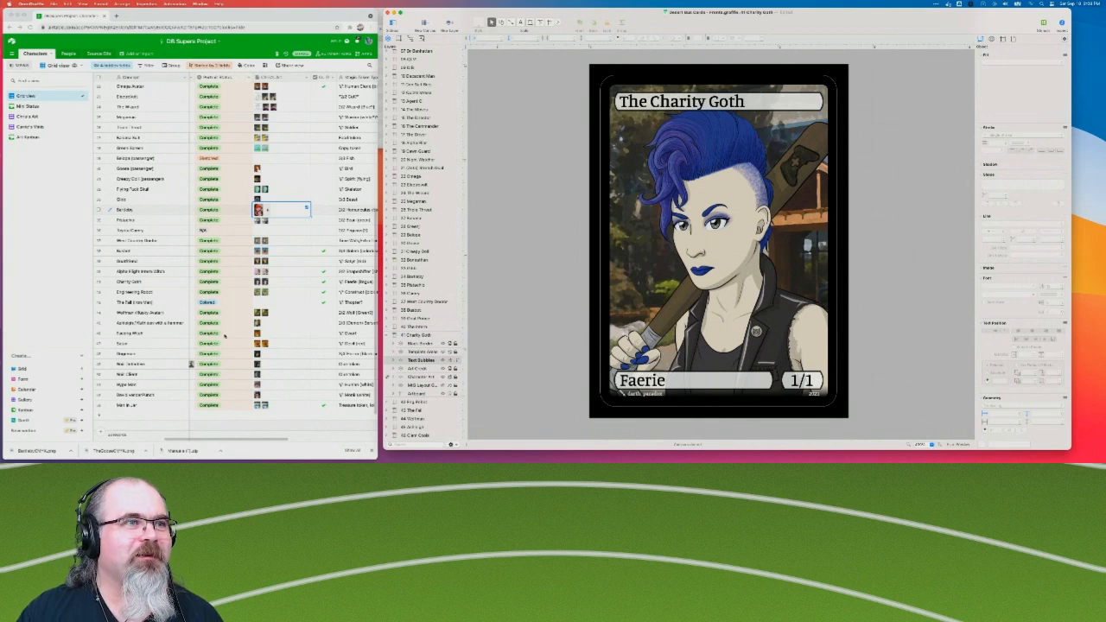
{"action": "left_click", "coordinate": [387, 336]}
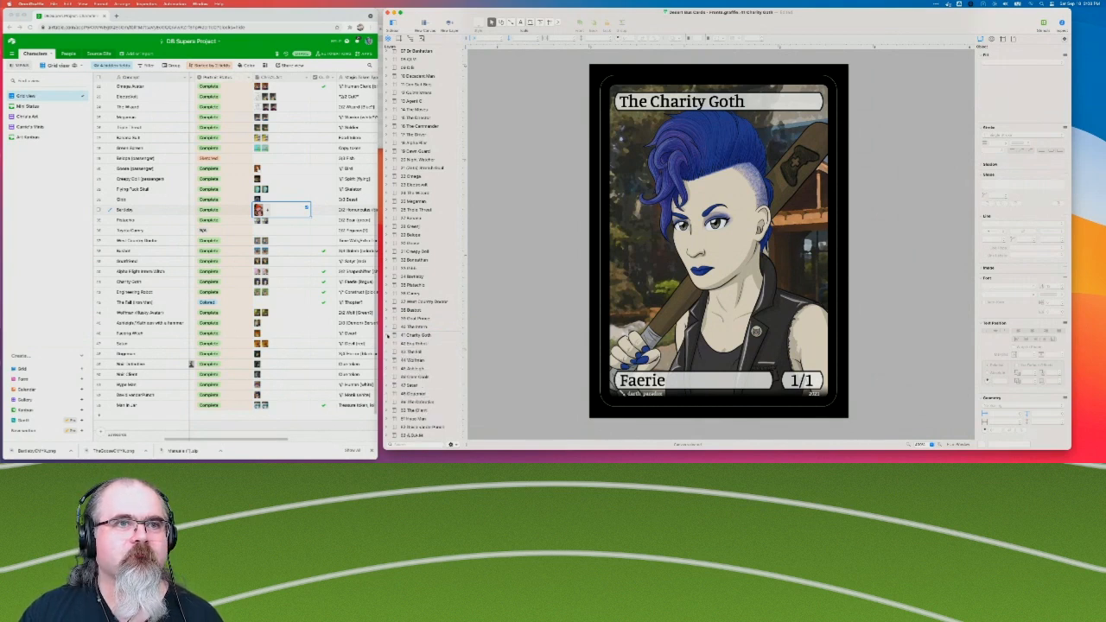
Open the 42 Dog Robot canvas and look up the character's entry in the Airtable Name column.
{"action": "left_click", "coordinate": [412, 344]}
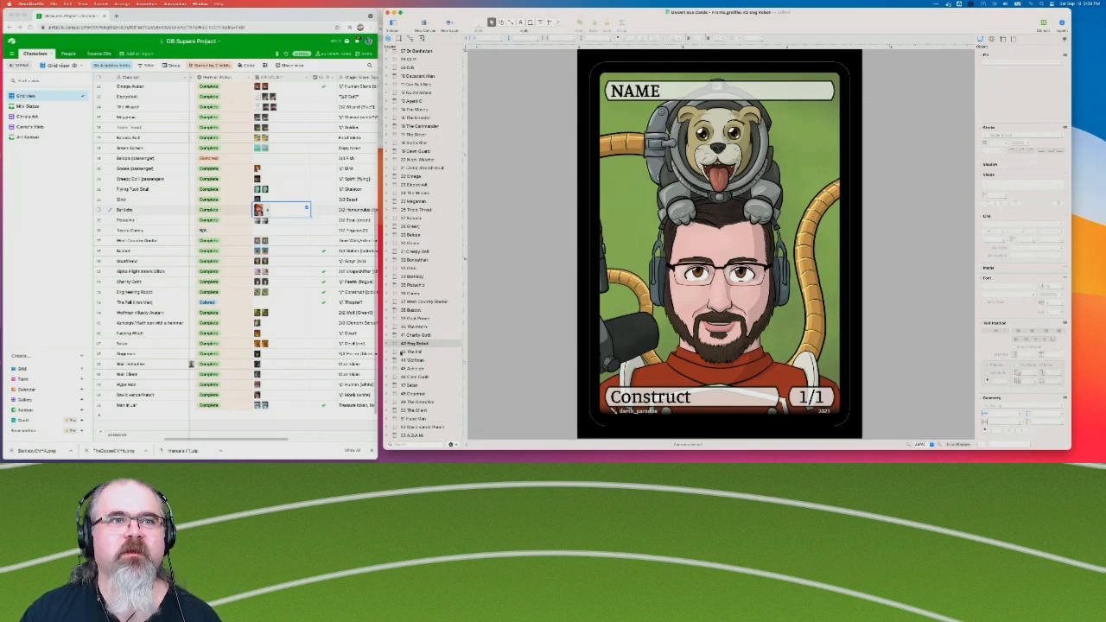
{"action": "scroll", "coordinate": [192, 332], "scroll_direction": "left", "scroll_amount": 5}
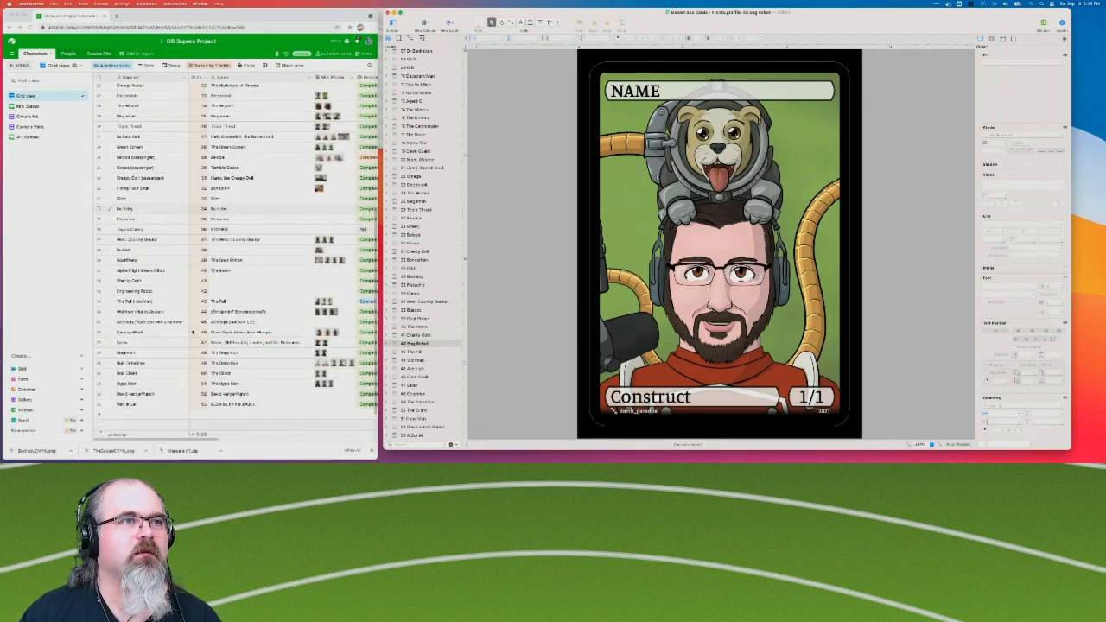
{"action": "scroll", "coordinate": [247, 332], "scroll_direction": "right", "scroll_amount": 5}
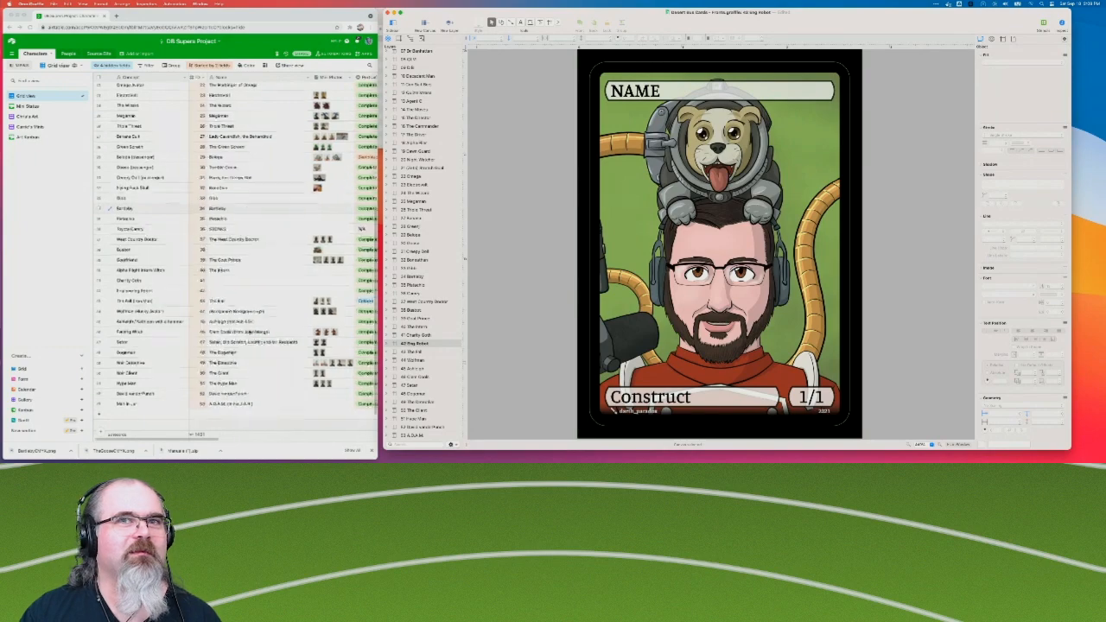
{"action": "scroll", "coordinate": [249, 332], "scroll_direction": "left", "scroll_amount": 3}
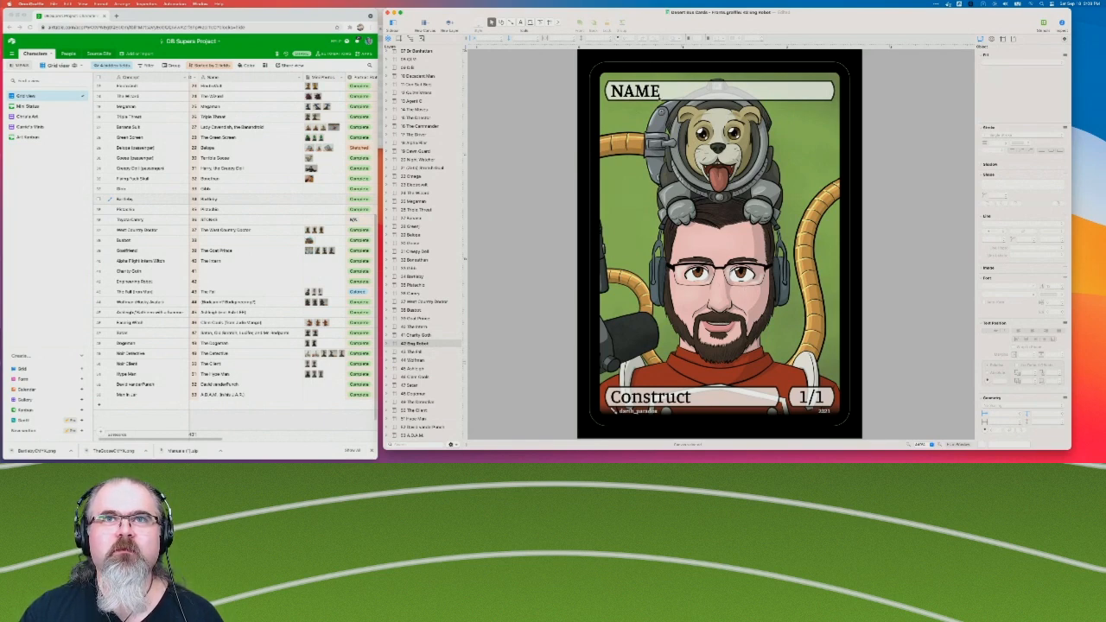
Expand the Dog Robot canvas's layers and unlock its Text Bubbles layer.
{"action": "double_click", "coordinate": [668, 96]}
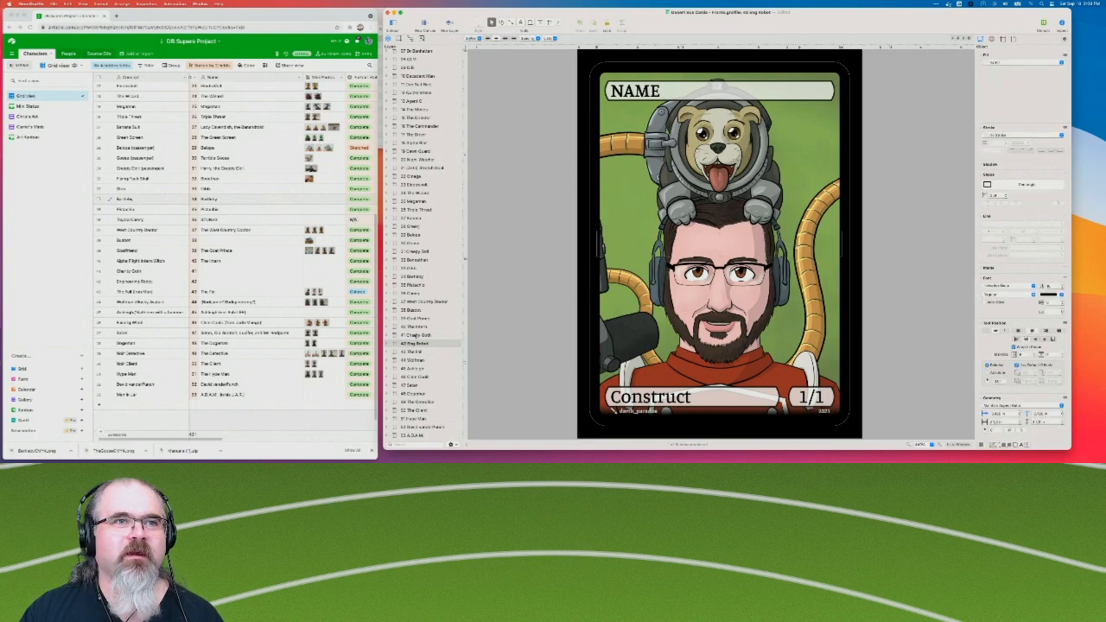
{"action": "left_click", "coordinate": [388, 344]}
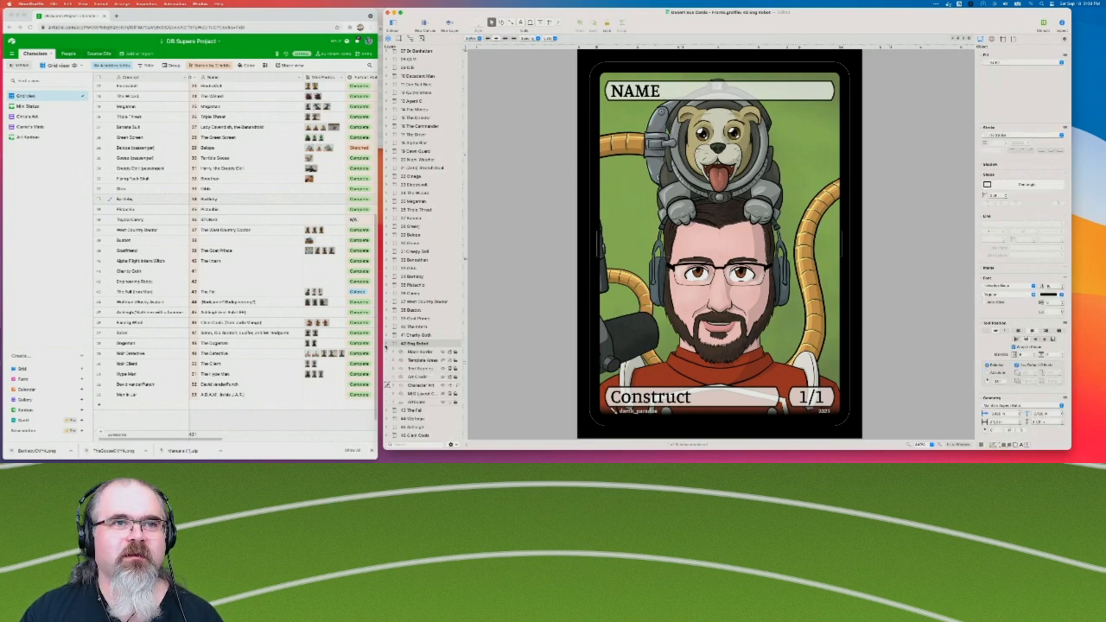
{"action": "left_click", "coordinate": [456, 369]}
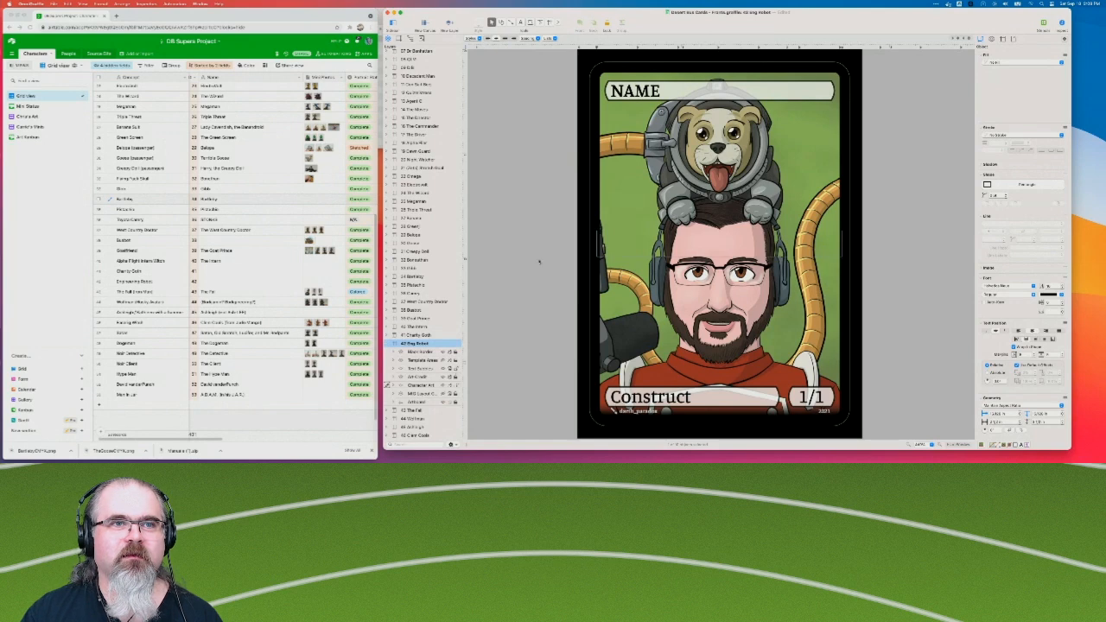
Replace the Dog Robot card's NAME placeholder with "J0-E and P.U.P.P.E.R.".
{"action": "double_click", "coordinate": [679, 93]}
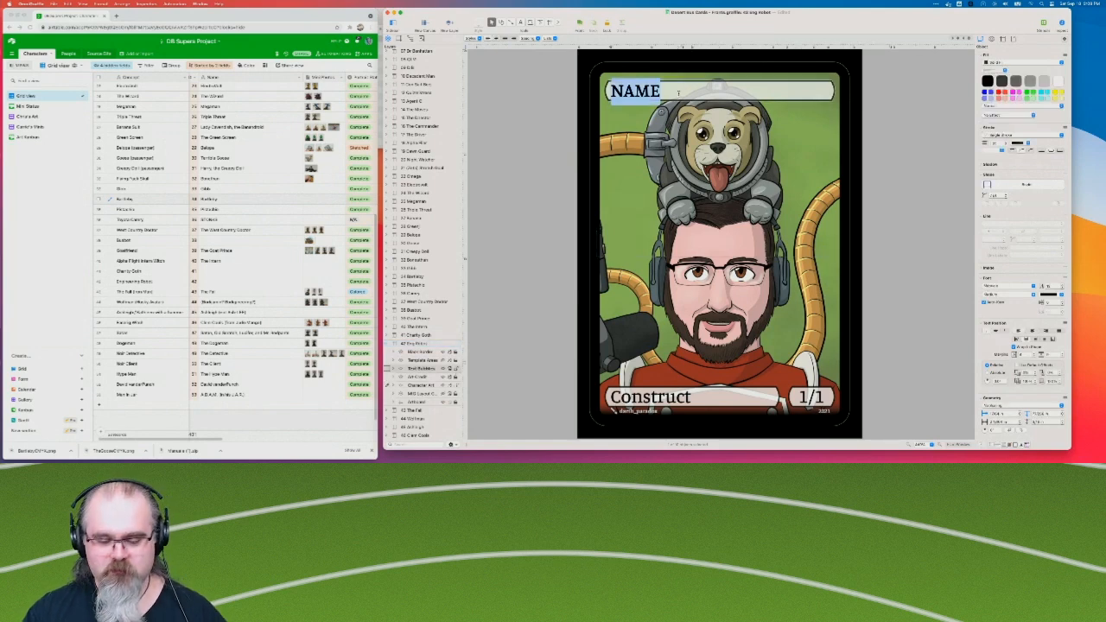
{"action": "type", "text": "JO"}
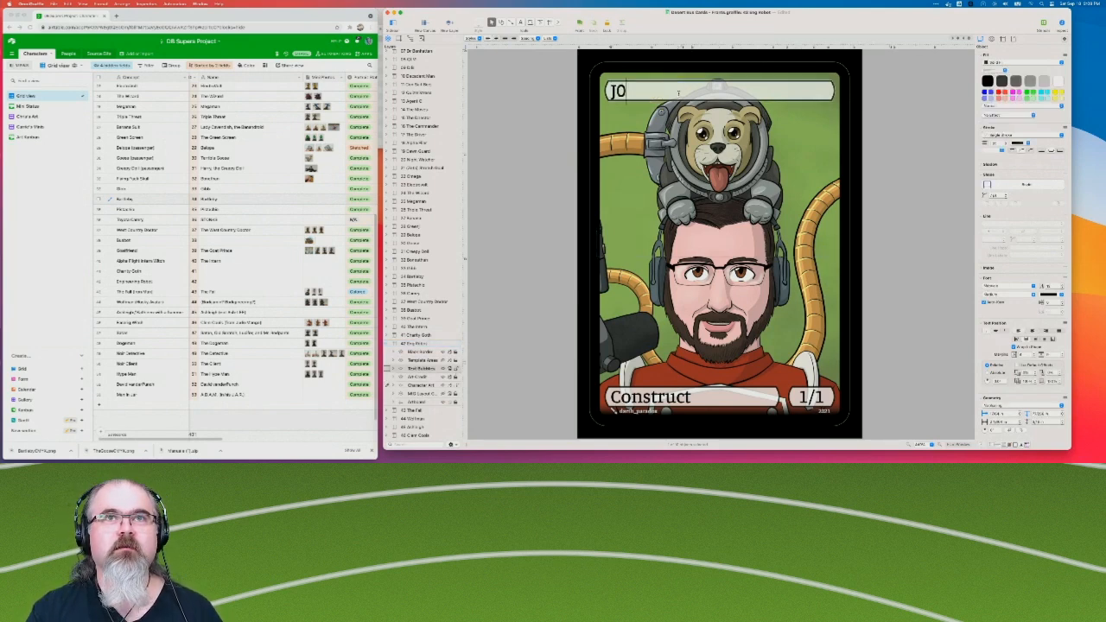
{"action": "type", "text": "-E"}
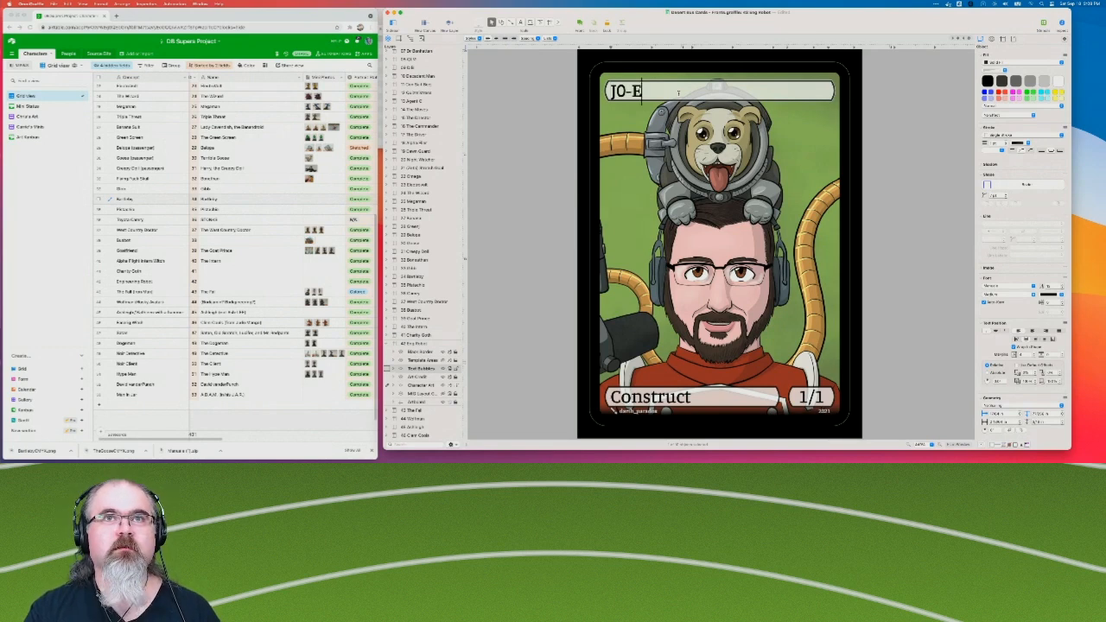
{"action": "type", "text": " an"}
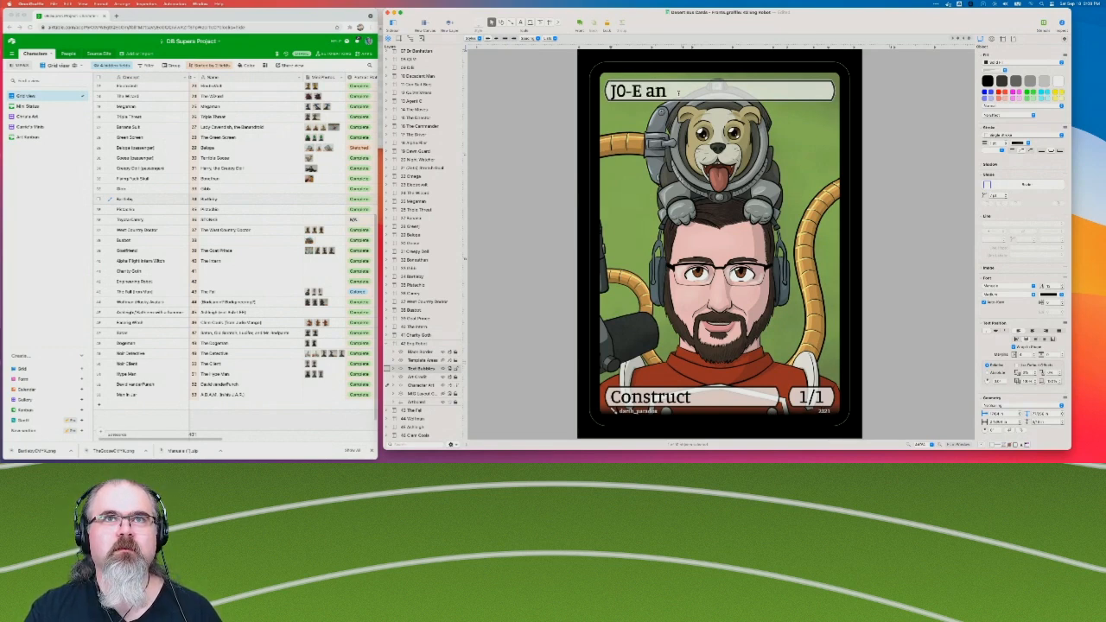
{"action": "type", "text": "d P.U."}
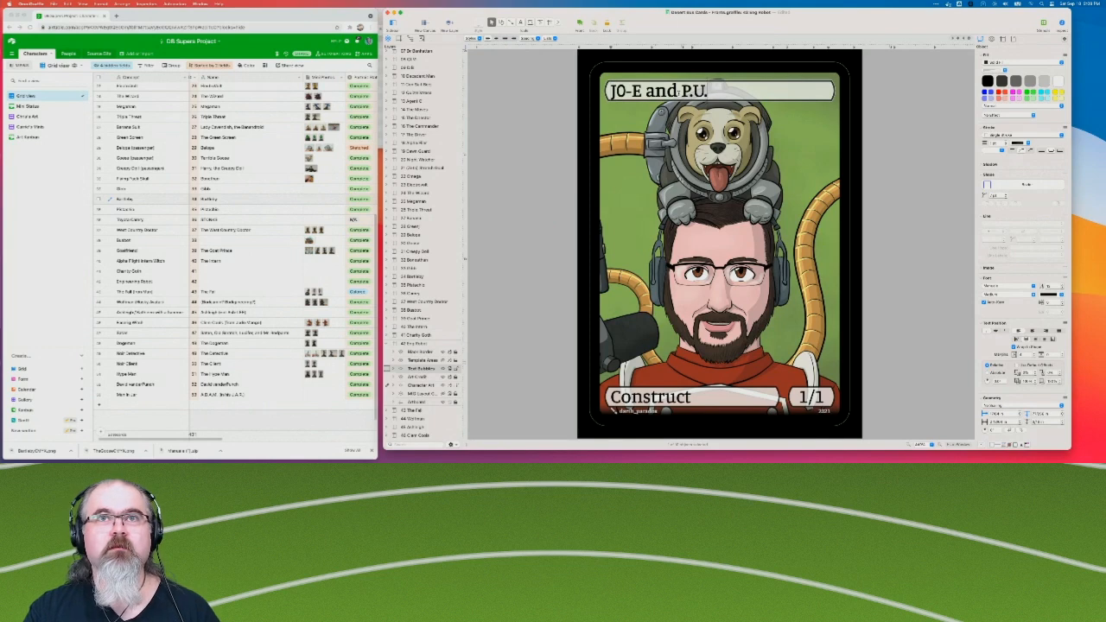
{"action": "type", "text": "P.P.E.R."}
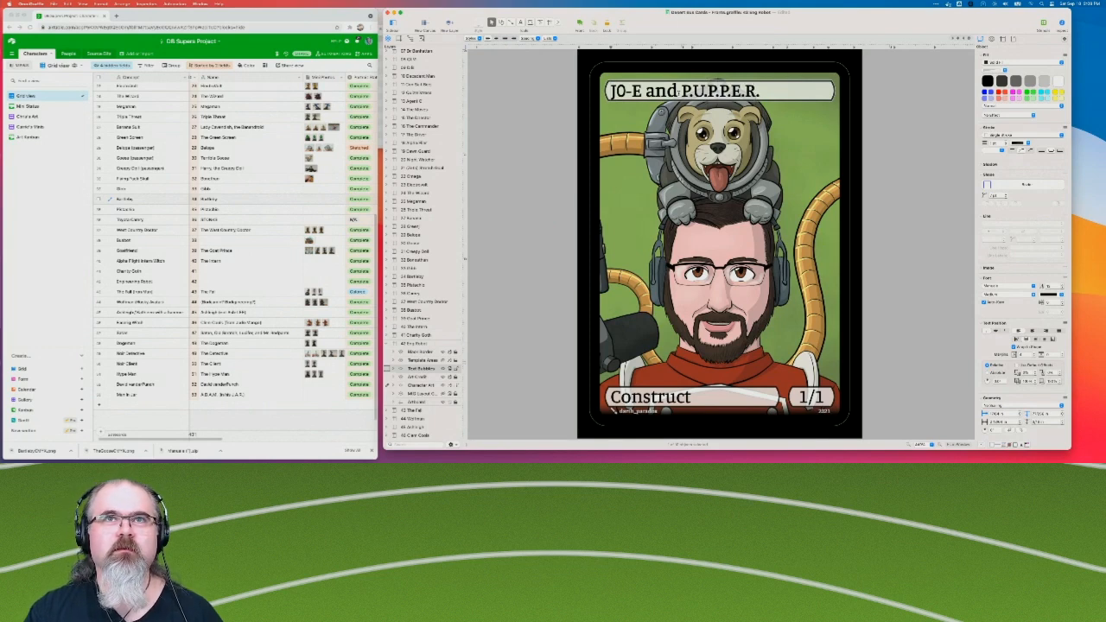
{"action": "left_click", "coordinate": [519, 158]}
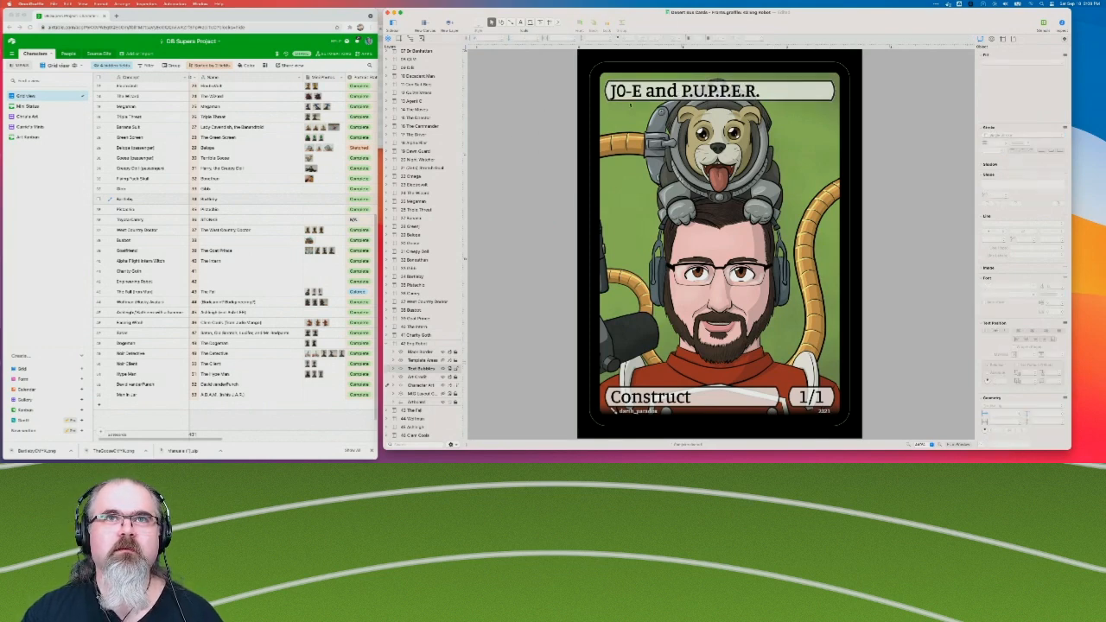
Change the E after the hyphen to 3 so the title reads "J0-3 and P.U.P.P.E.R.".
{"action": "left_click", "coordinate": [636, 95]}
{"action": "double_click", "coordinate": [637, 92]}
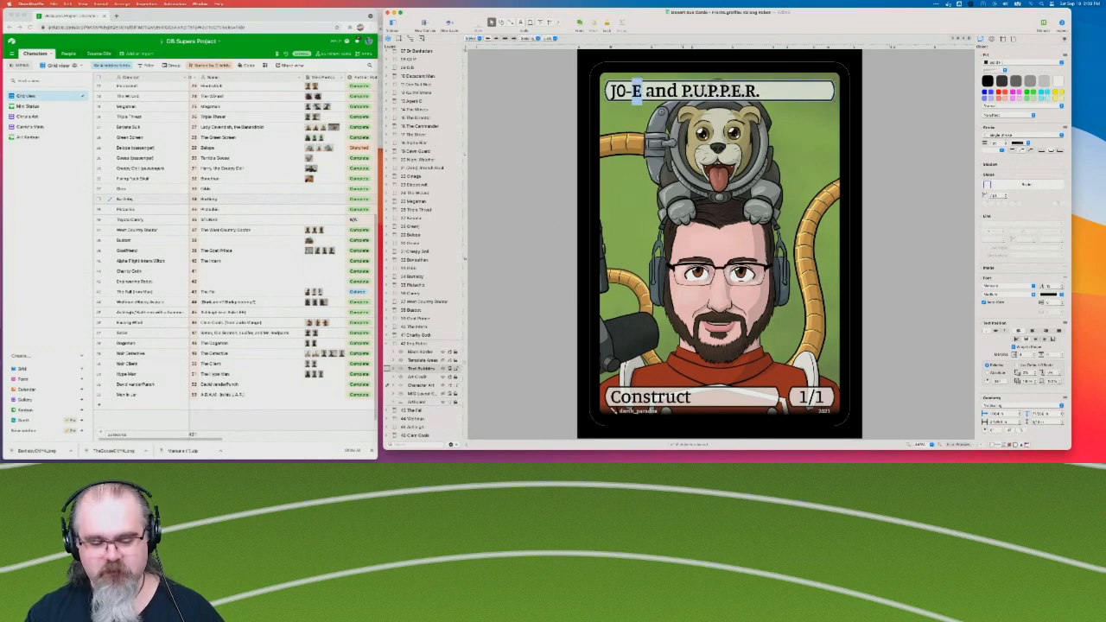
{"action": "type", "text": "3"}
{"action": "left_click", "coordinate": [510, 96]}
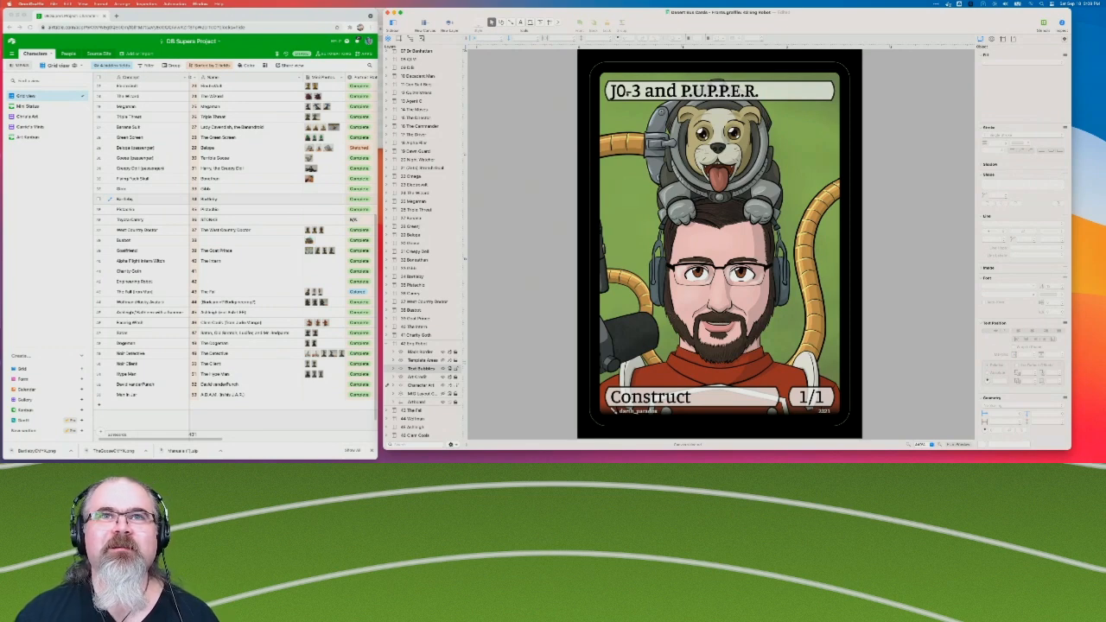
Select the 0 in the J0-3 part of the card title and show the font settings window for it.
{"action": "left_click", "coordinate": [620, 91]}
{"action": "double_click", "coordinate": [620, 91]}
{"action": "left_click", "coordinate": [626, 91]}
{"action": "left_click_drag", "start_coordinate": [627, 92], "coordinate": [615, 91]}
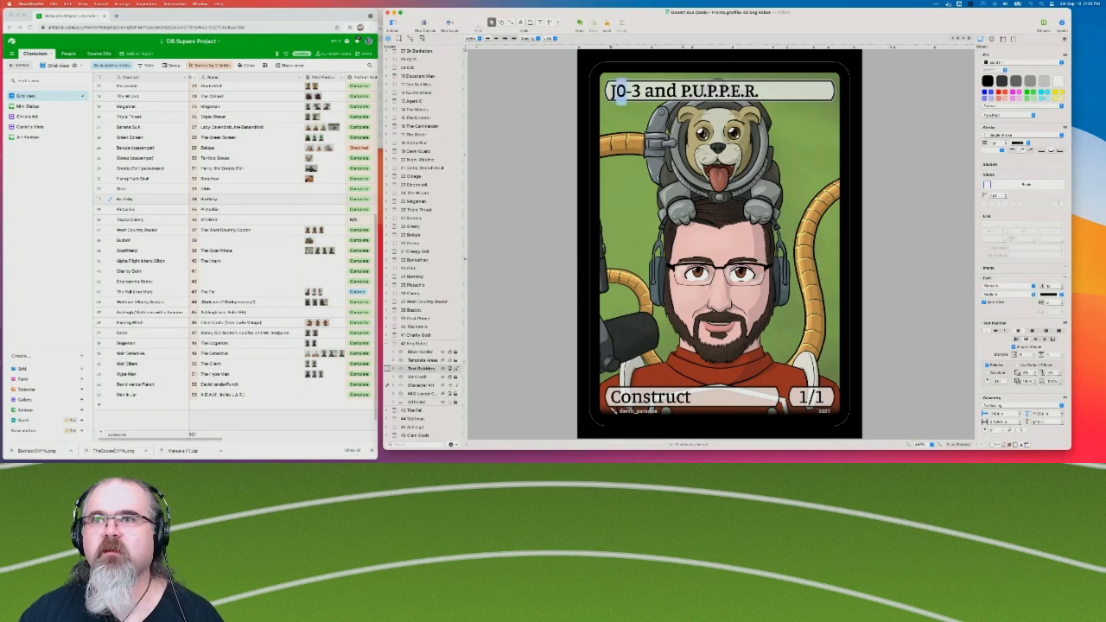
{"action": "left_click", "coordinate": [989, 283]}
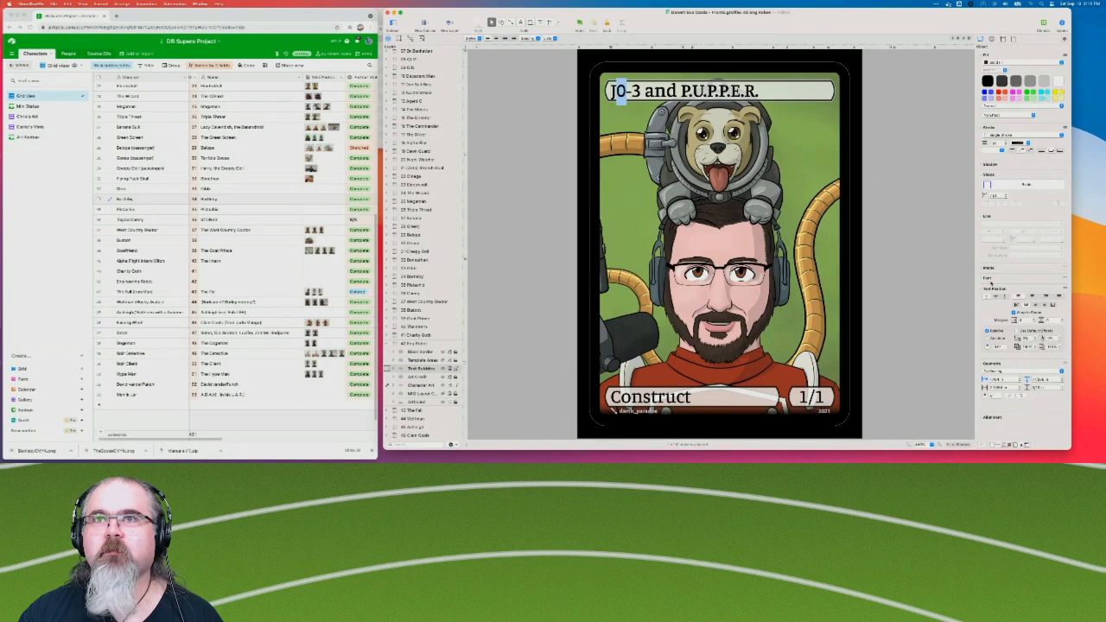
{"action": "left_click", "coordinate": [989, 278]}
{"action": "right_click", "coordinate": [621, 92]}
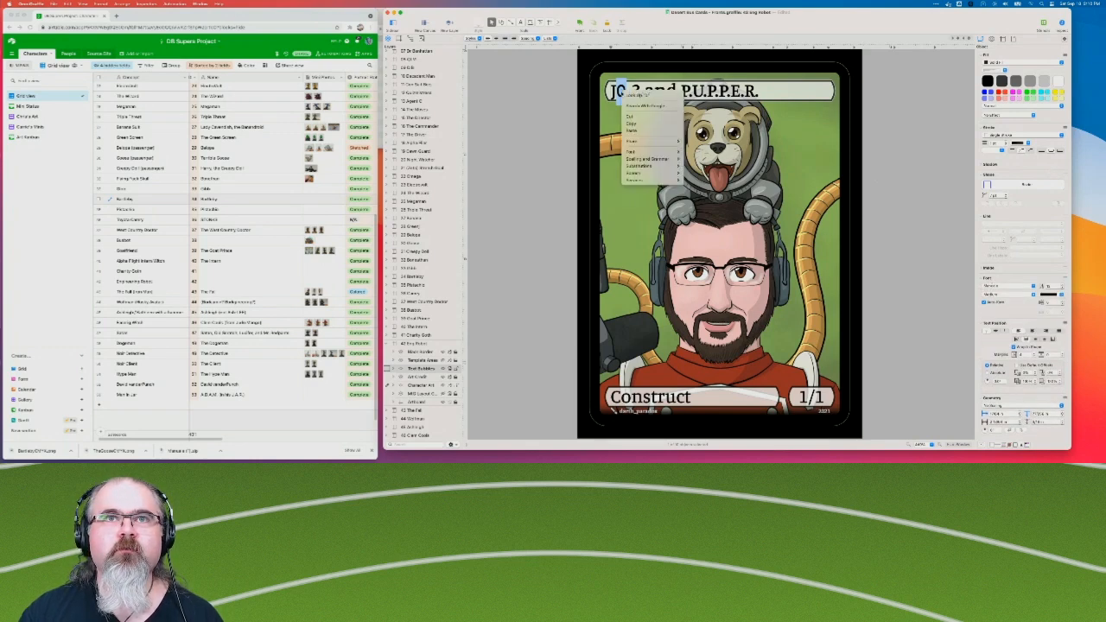
{"action": "mouse_move", "coordinate": [644, 152]}
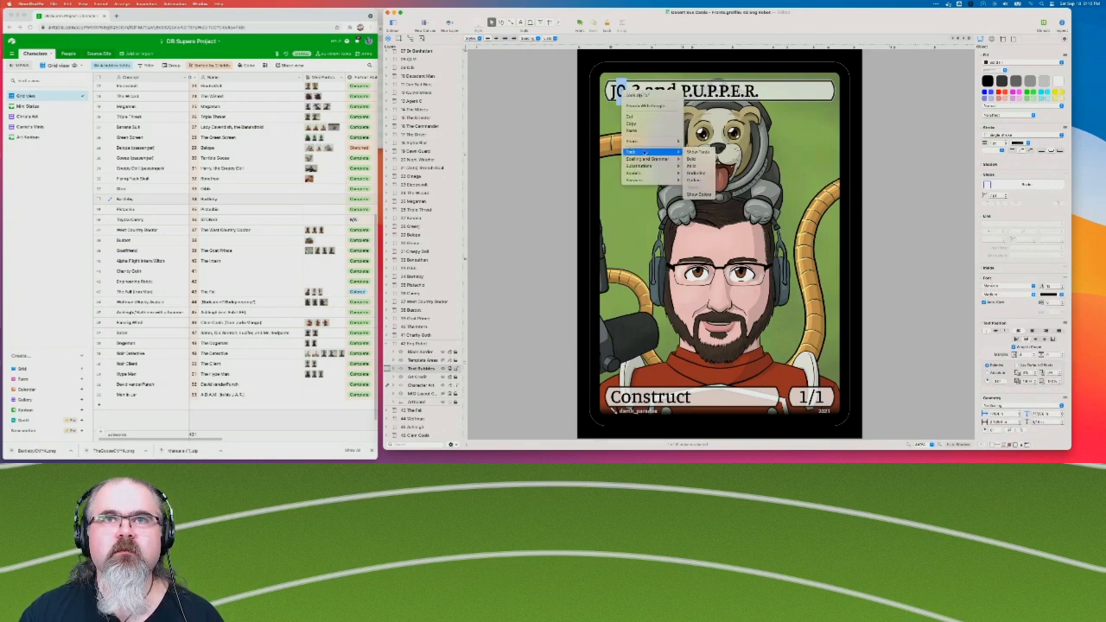
{"action": "left_click", "coordinate": [697, 152]}
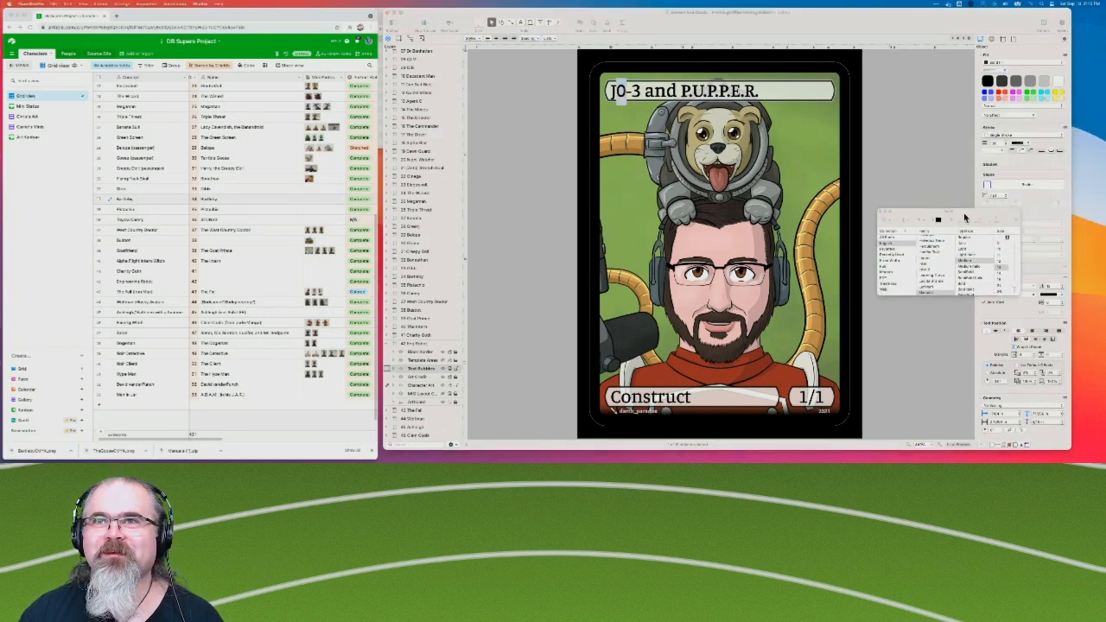
Open the Typography settings from the font window and place their window beside the card.
{"action": "left_click", "coordinate": [886, 225]}
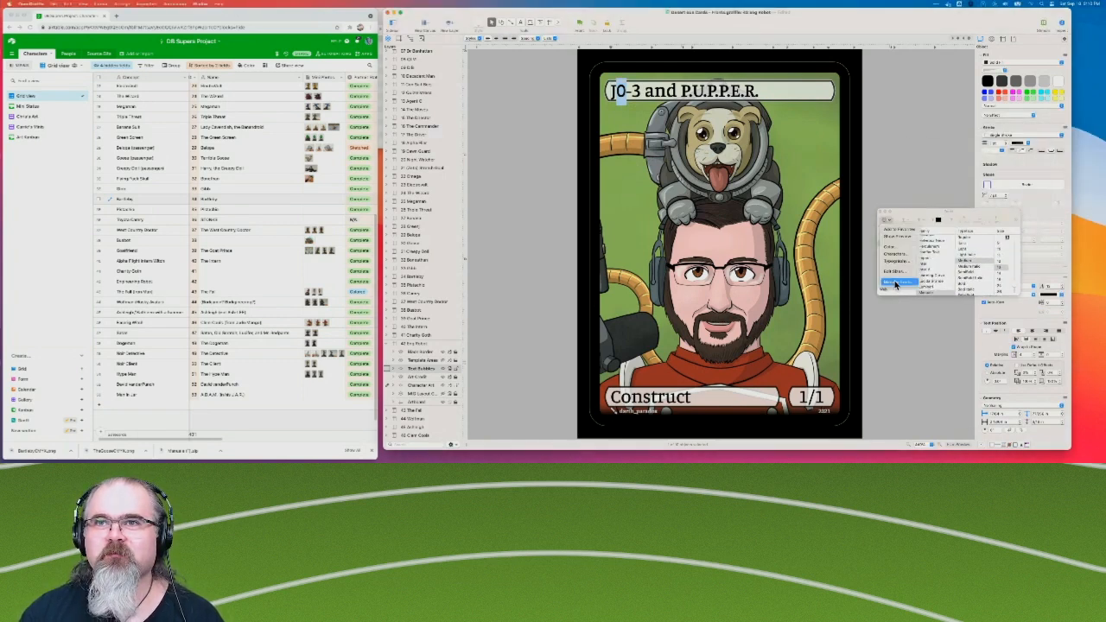
{"action": "left_click", "coordinate": [897, 262]}
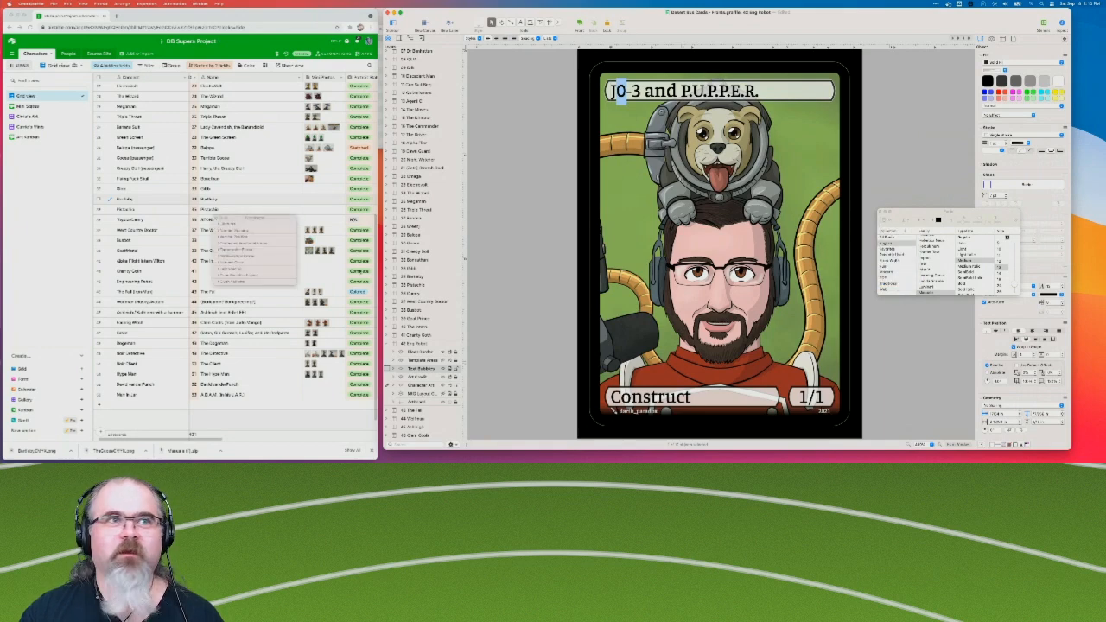
{"action": "left_click_drag", "start_coordinate": [240, 219], "coordinate": [512, 228]}
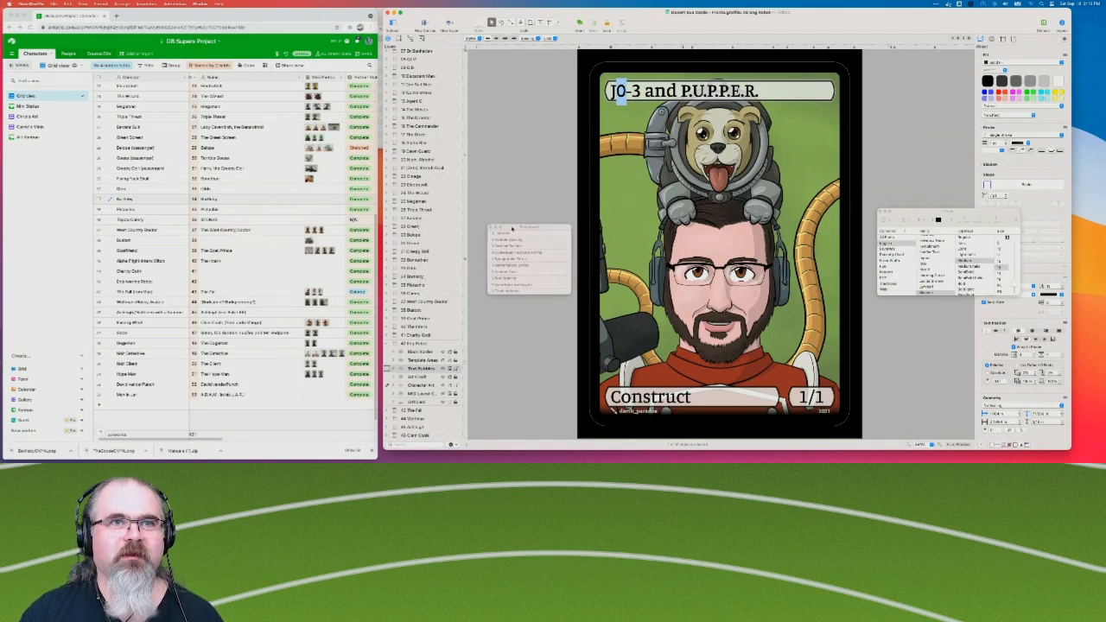
Preview old-style figures for the selected 0, and set its number case to lining figures.
{"action": "left_click", "coordinate": [494, 273]}
{"action": "left_click", "coordinate": [497, 281]}
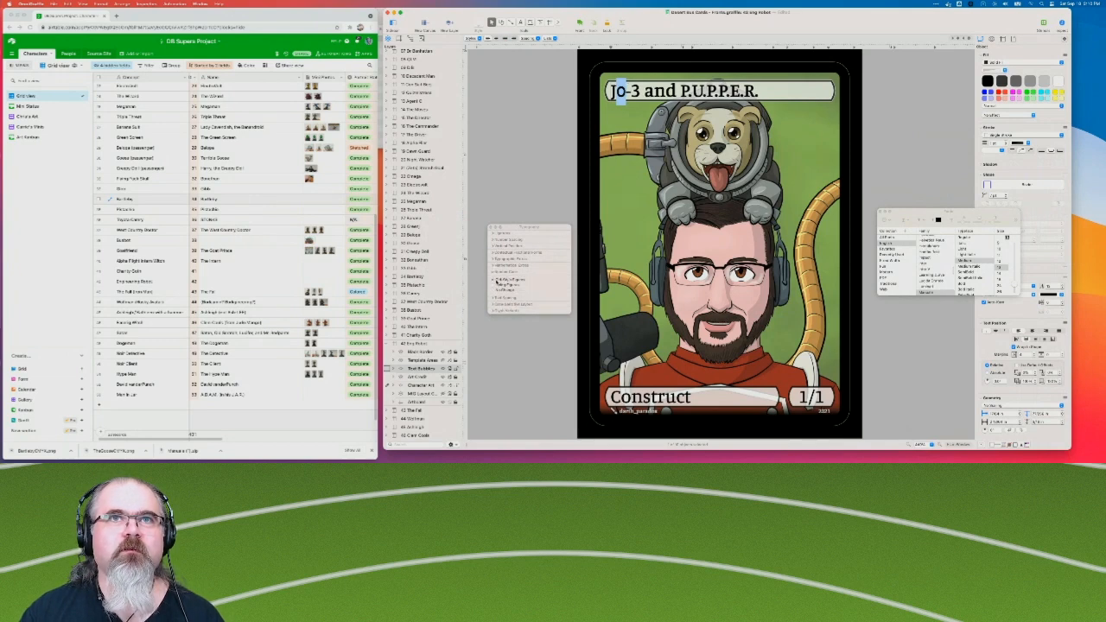
{"action": "left_click", "coordinate": [497, 286]}
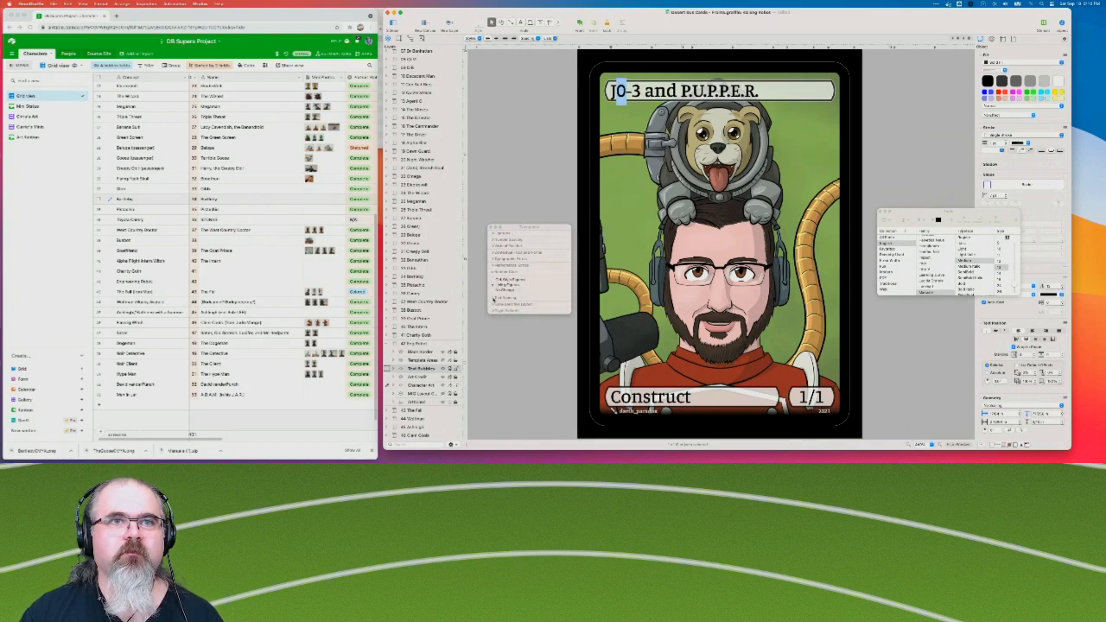
Try alternative glyphs for the 0 in the J0-3 part of the title.
{"action": "left_click", "coordinate": [494, 312]}
{"action": "left_click", "coordinate": [500, 326]}
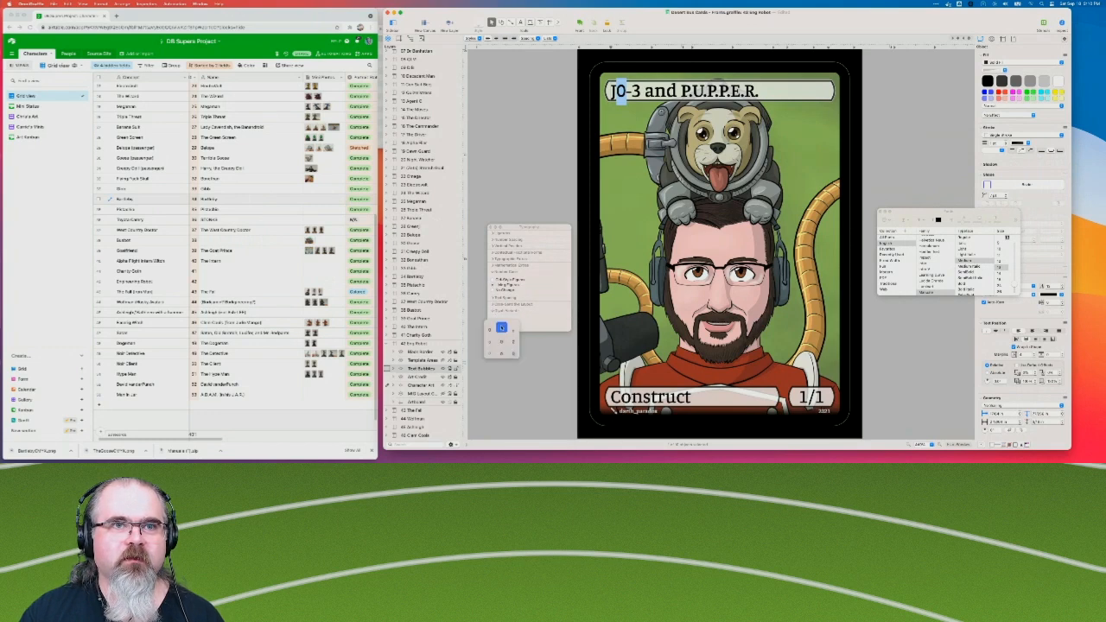
{"action": "left_click", "coordinate": [513, 340]}
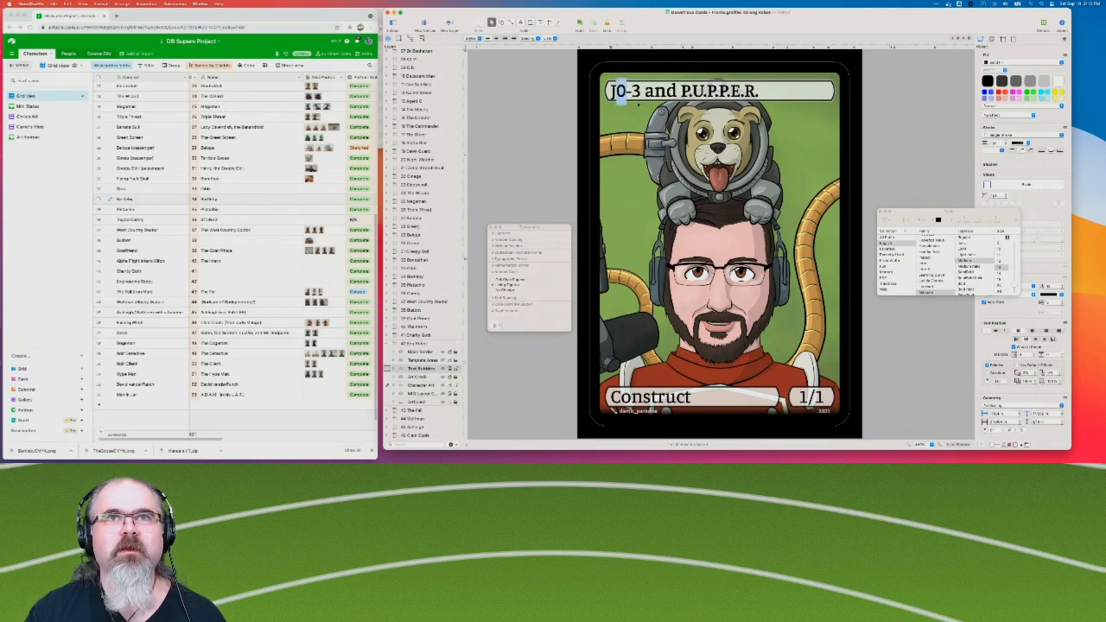
{"action": "left_click", "coordinate": [498, 325]}
{"action": "left_click", "coordinate": [501, 327]}
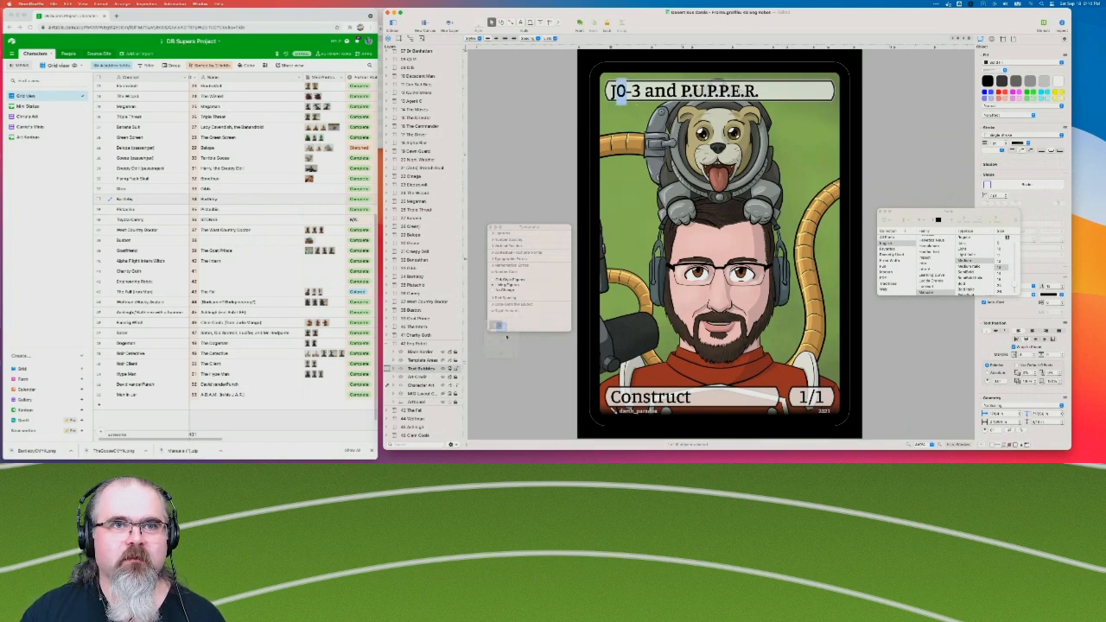
{"action": "key", "text": "shift+Left"}
{"action": "left_click", "coordinate": [503, 325]}
{"action": "left_click", "coordinate": [499, 327]}
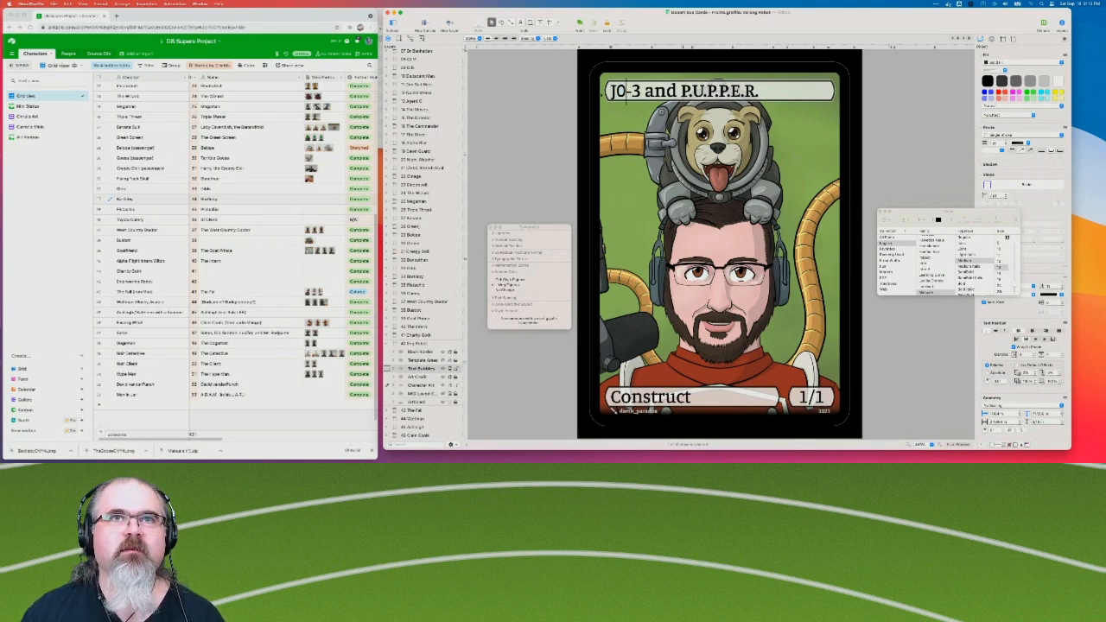
{"action": "key", "text": "shift+Left"}
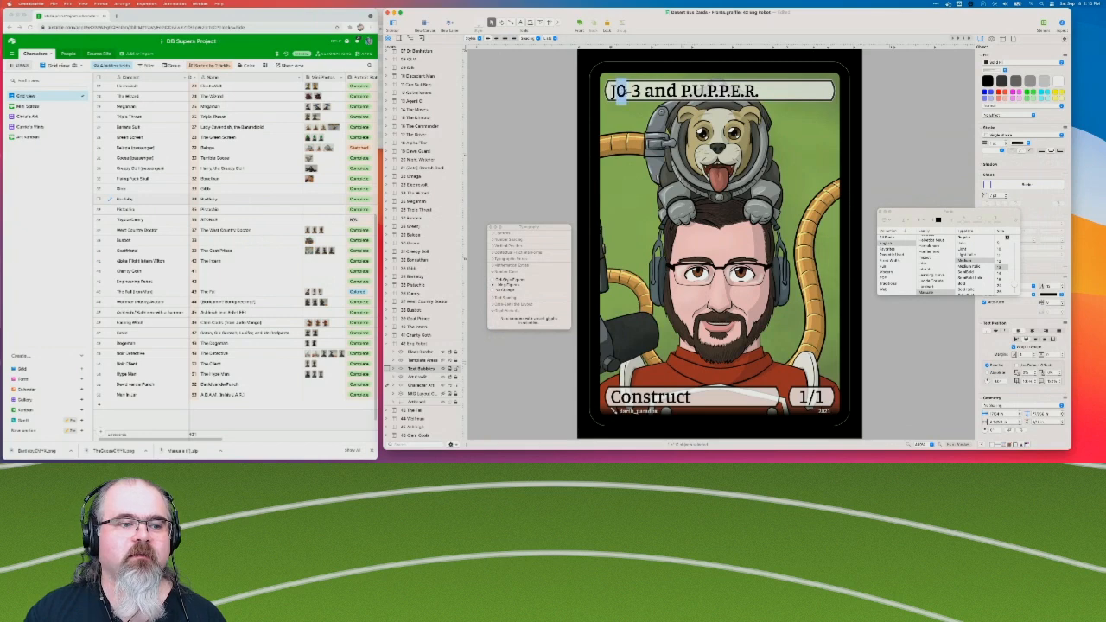
{"action": "left_click", "coordinate": [496, 328]}
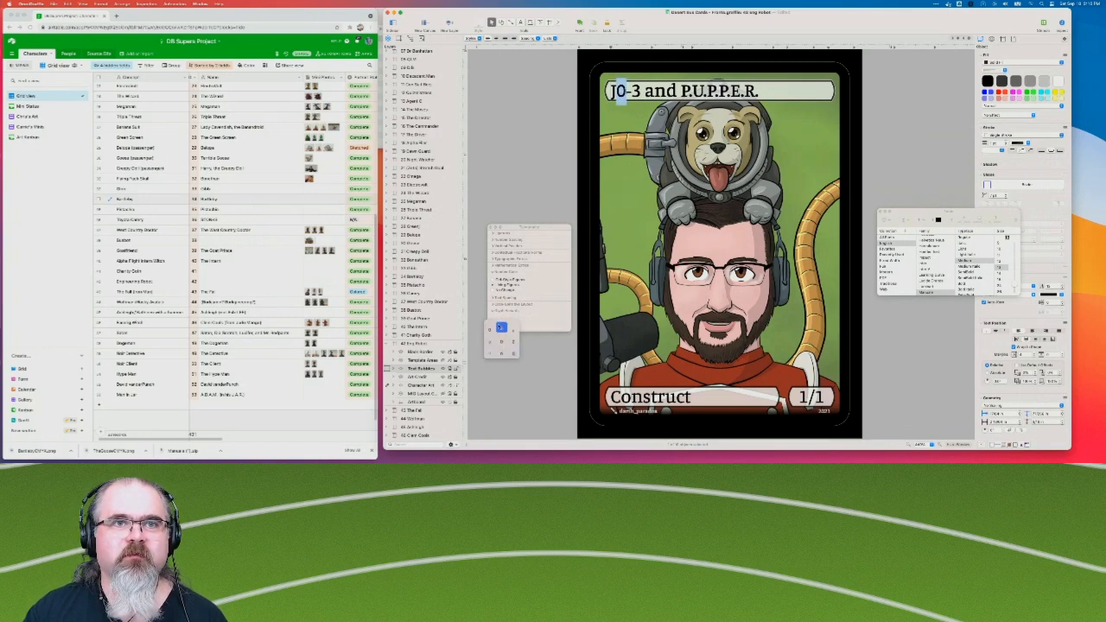
{"action": "left_click", "coordinate": [513, 339]}
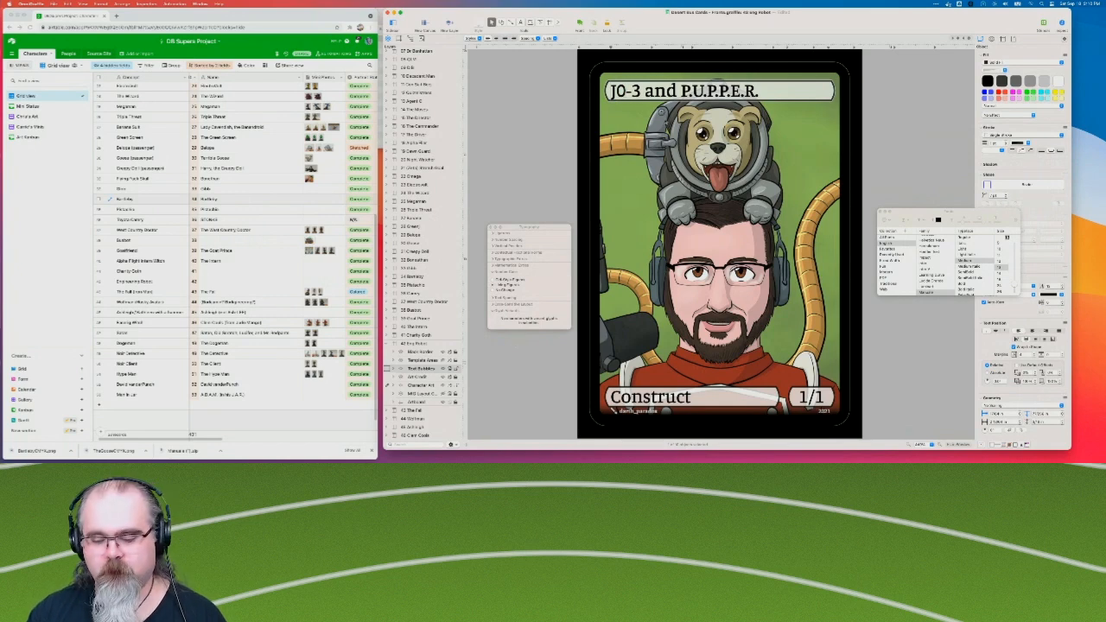
Check the font of the whole J0-3 part and undo the last glyph changes.
{"action": "key", "text": "shift+Right"}
{"action": "key", "text": "shift+Right"}
{"action": "key", "text": "shift+Right"}
{"action": "key", "text": "shift+Right"}
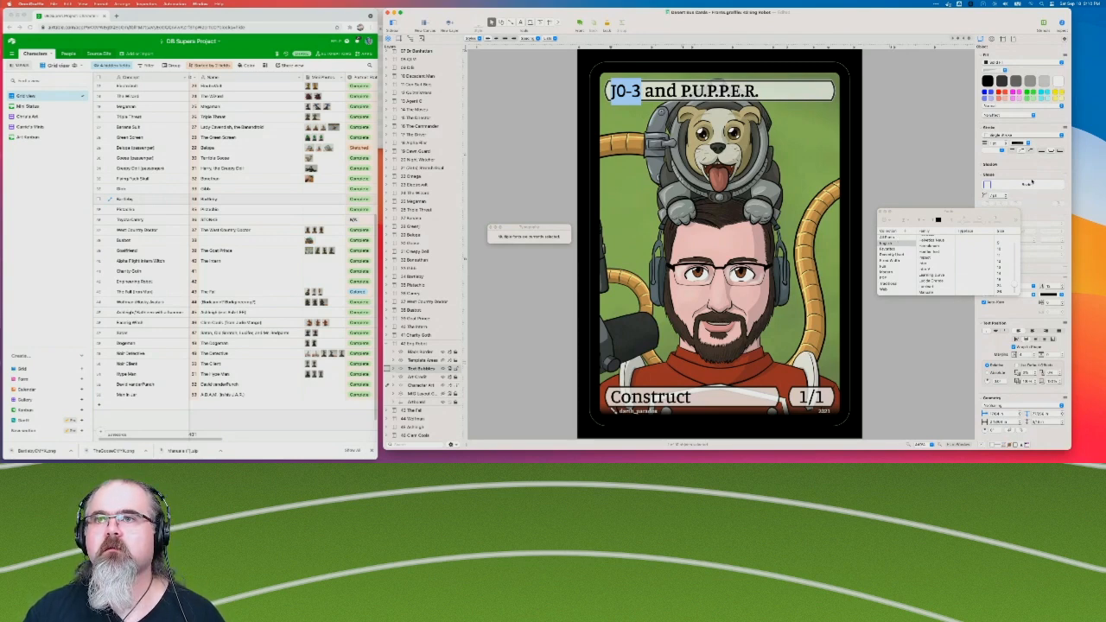
{"action": "key", "text": "super+z"}
{"action": "key", "text": "super+z"}
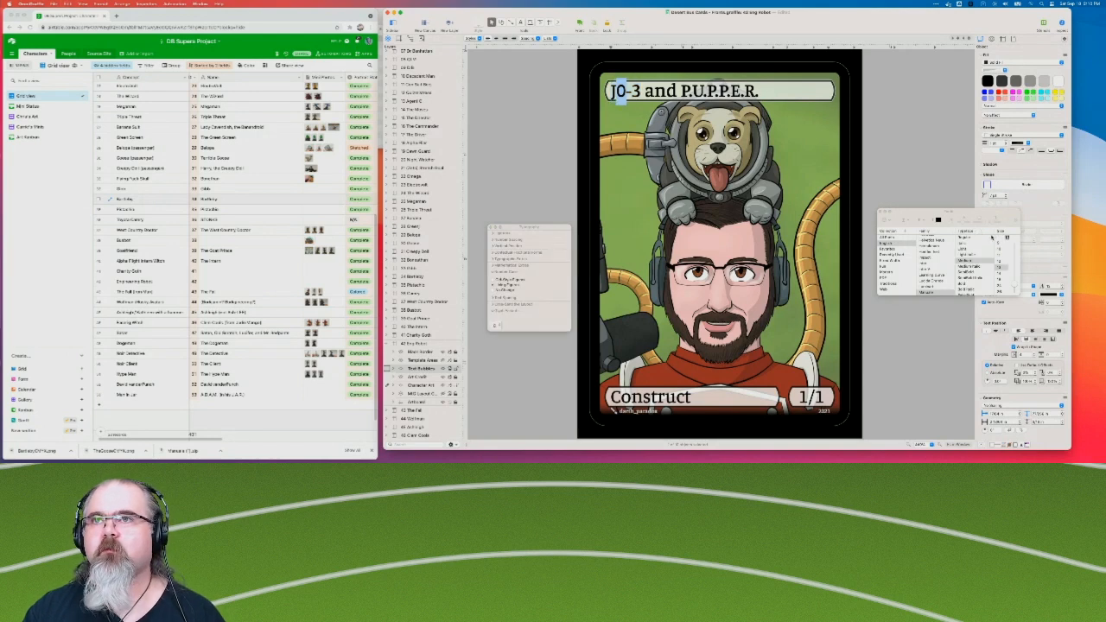
Move the font window clear of the font settings and turn off Auto Kern for the whole title.
{"action": "left_click_drag", "start_coordinate": [1006, 212], "coordinate": [1009, 139]}
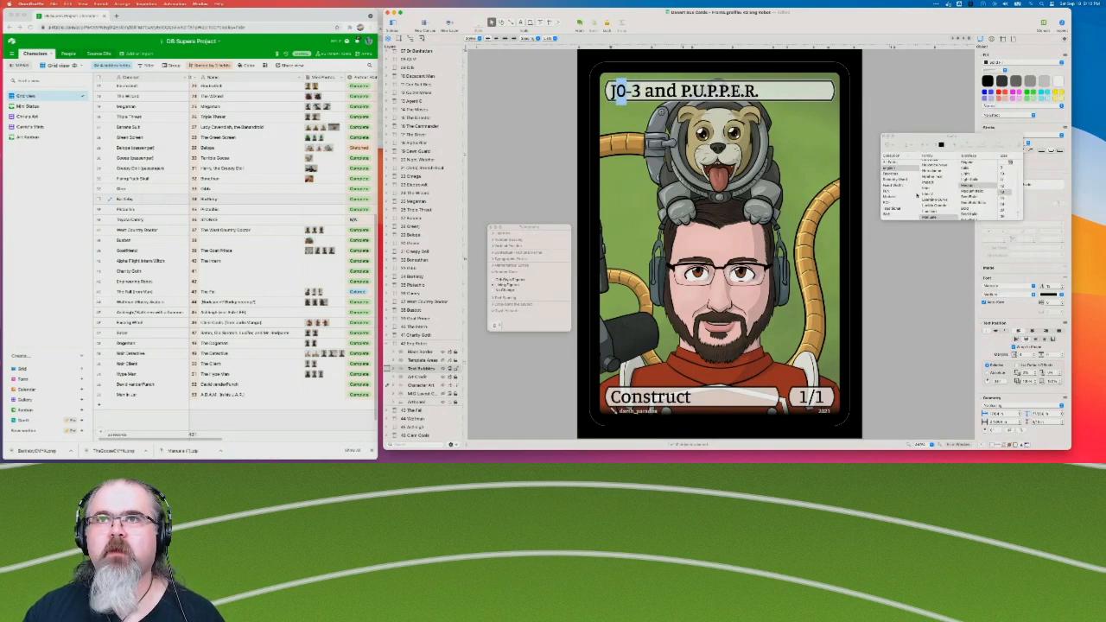
{"action": "key", "text": "super+a"}
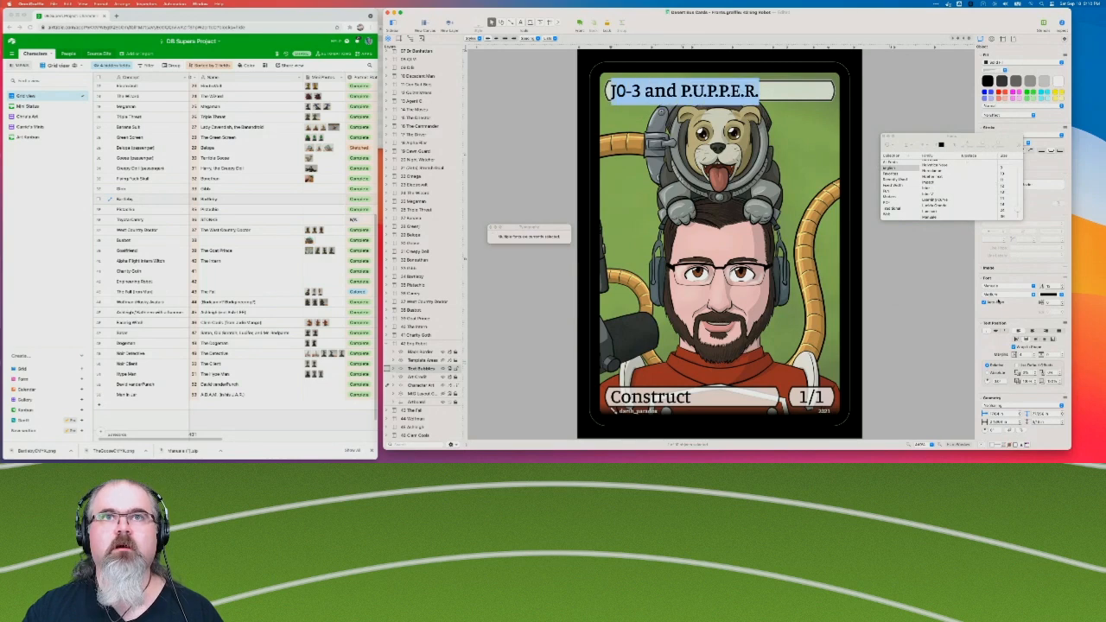
{"action": "left_click", "coordinate": [1017, 287]}
{"action": "left_click", "coordinate": [1003, 301]}
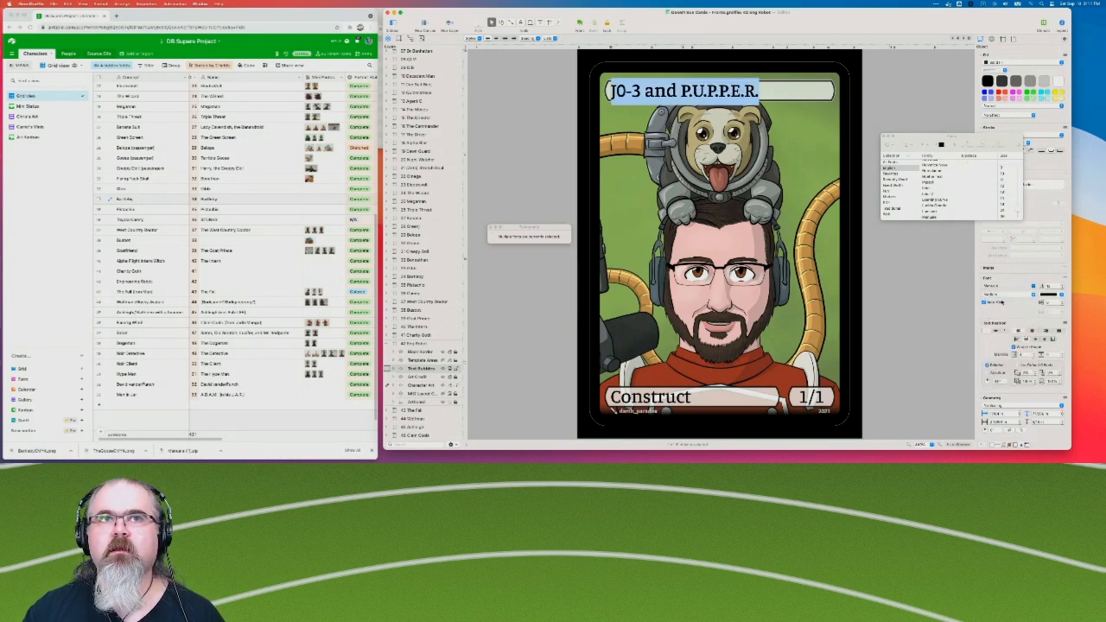
{"action": "left_click", "coordinate": [1060, 287]}
{"action": "left_click_drag", "start_coordinate": [1057, 287], "coordinate": [1039, 287]}
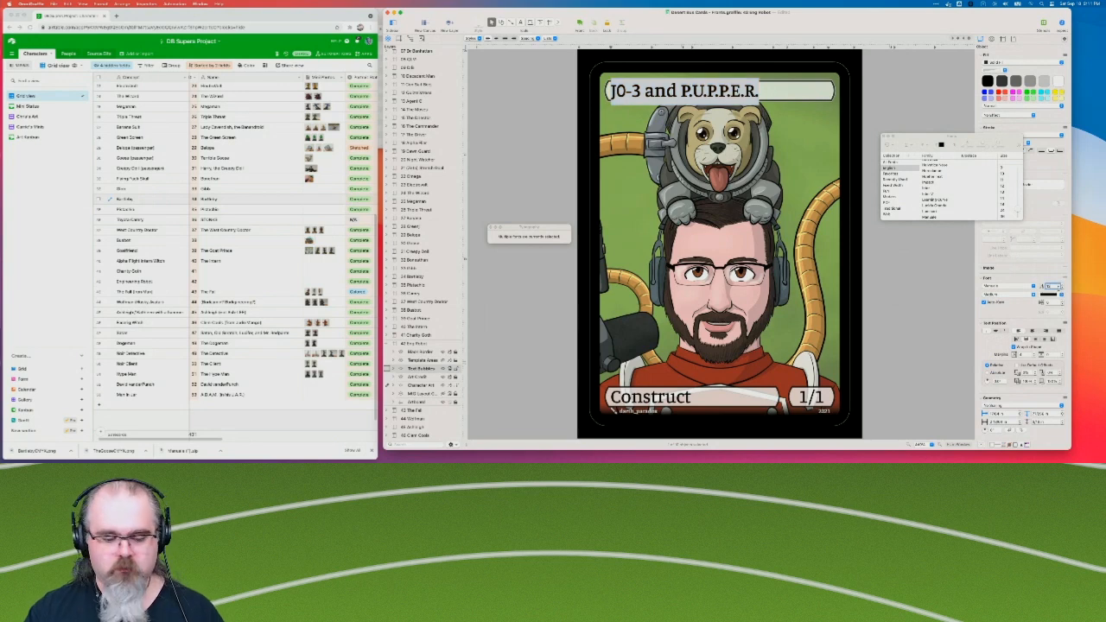
{"action": "left_click", "coordinate": [1015, 295]}
{"action": "left_click", "coordinate": [995, 299]}
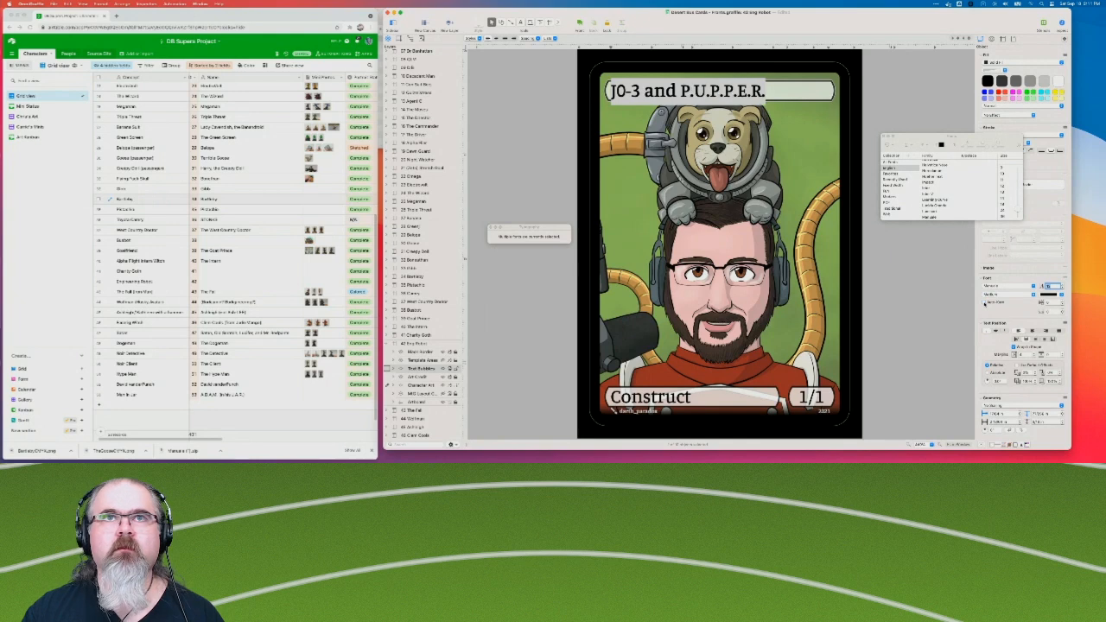
Try an alternative glyph with the whole J0-3 part of the title selected.
{"action": "double_click", "coordinate": [641, 91]}
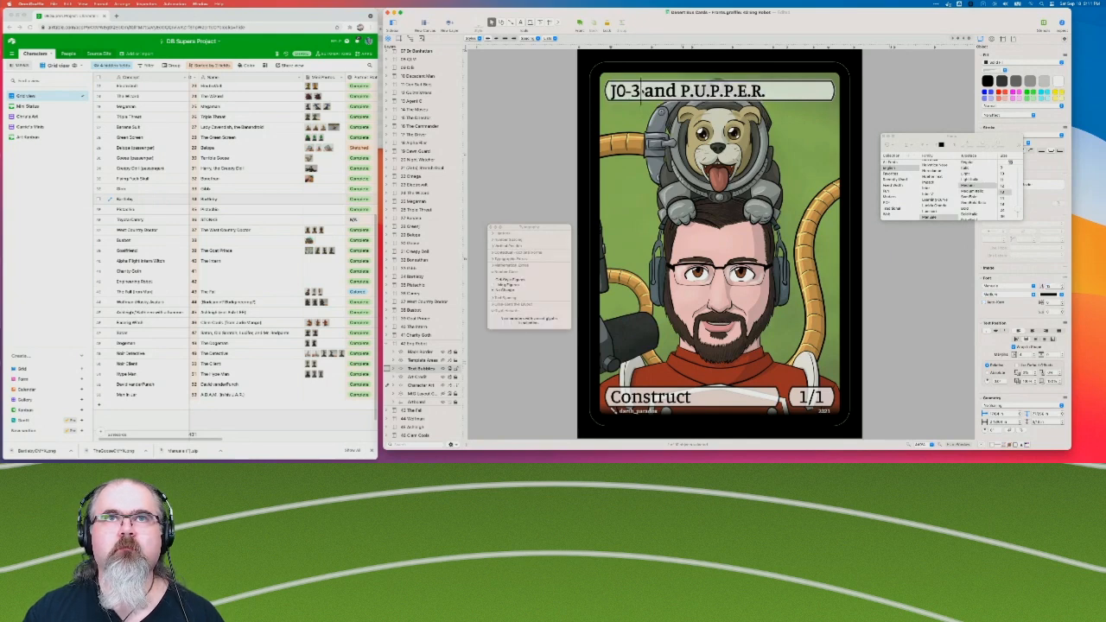
{"action": "left_click_drag", "start_coordinate": [640, 90], "coordinate": [609, 91]}
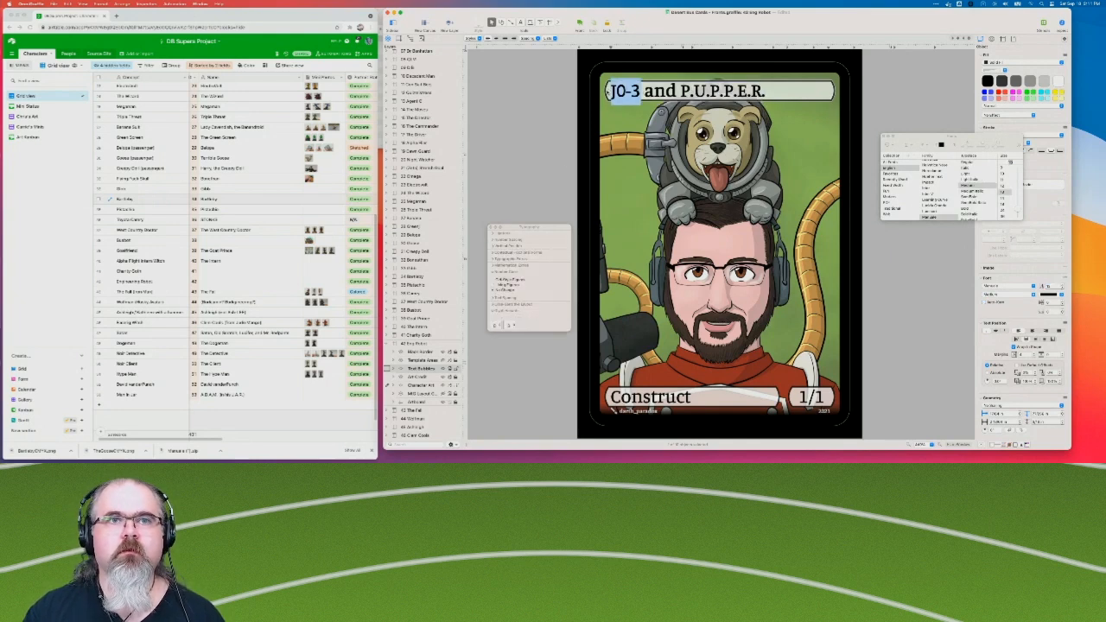
{"action": "left_click", "coordinate": [494, 326]}
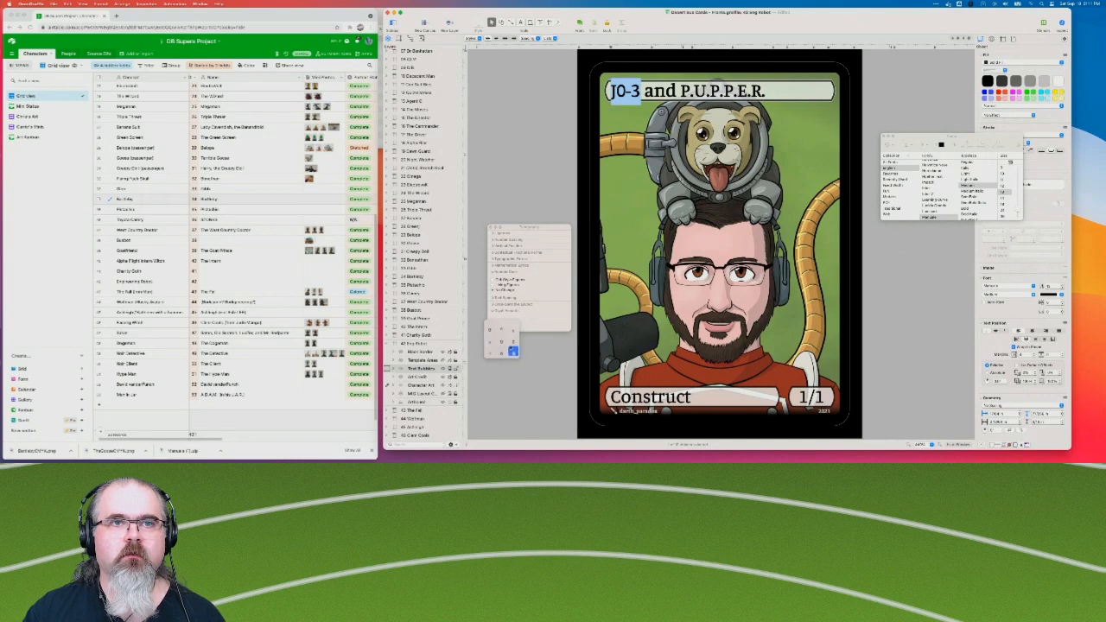
{"action": "left_click", "coordinate": [513, 341]}
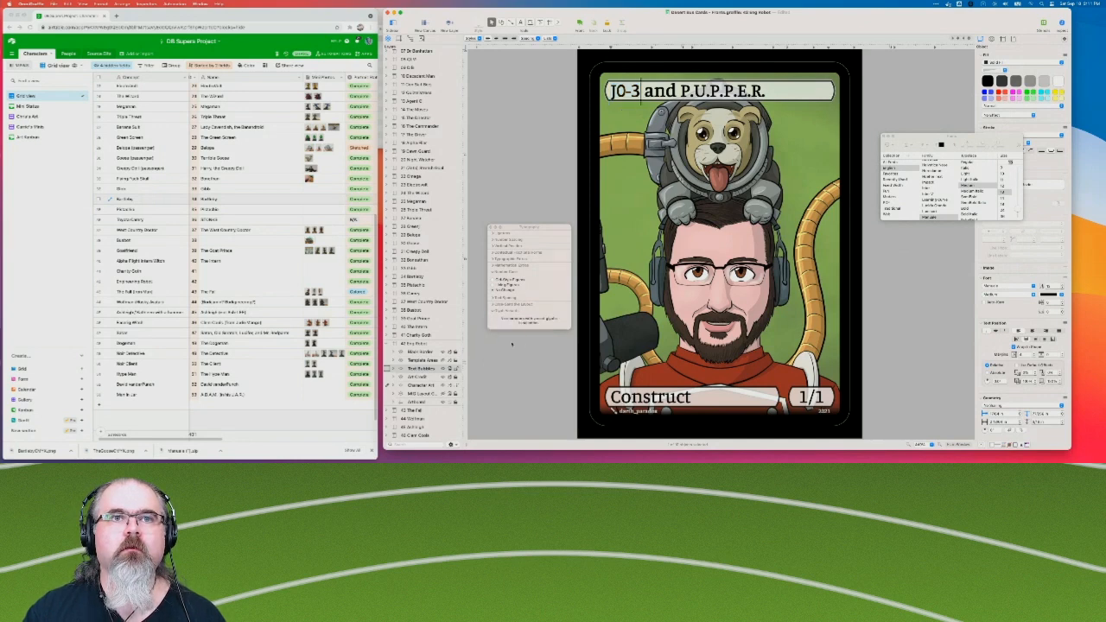
Show the typographic extras, turn on Slashed Zero and select the entire "J0-3 and P.U.P.P.E.R." title.
{"action": "left_click", "coordinate": [494, 260]}
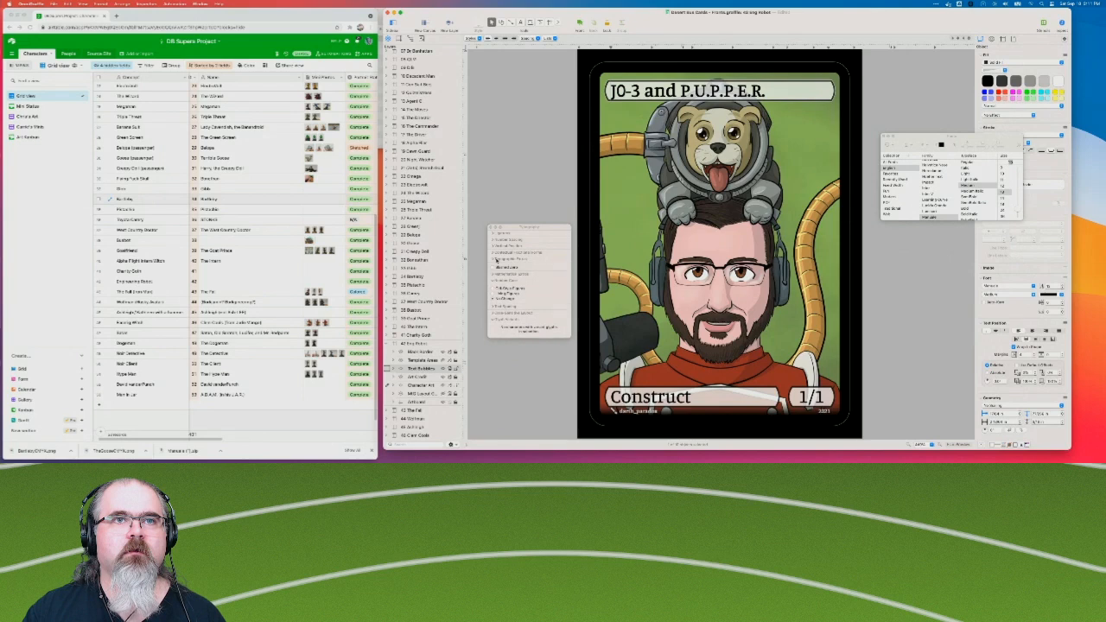
{"action": "left_click", "coordinate": [494, 281]}
{"action": "left_click", "coordinate": [494, 281]}
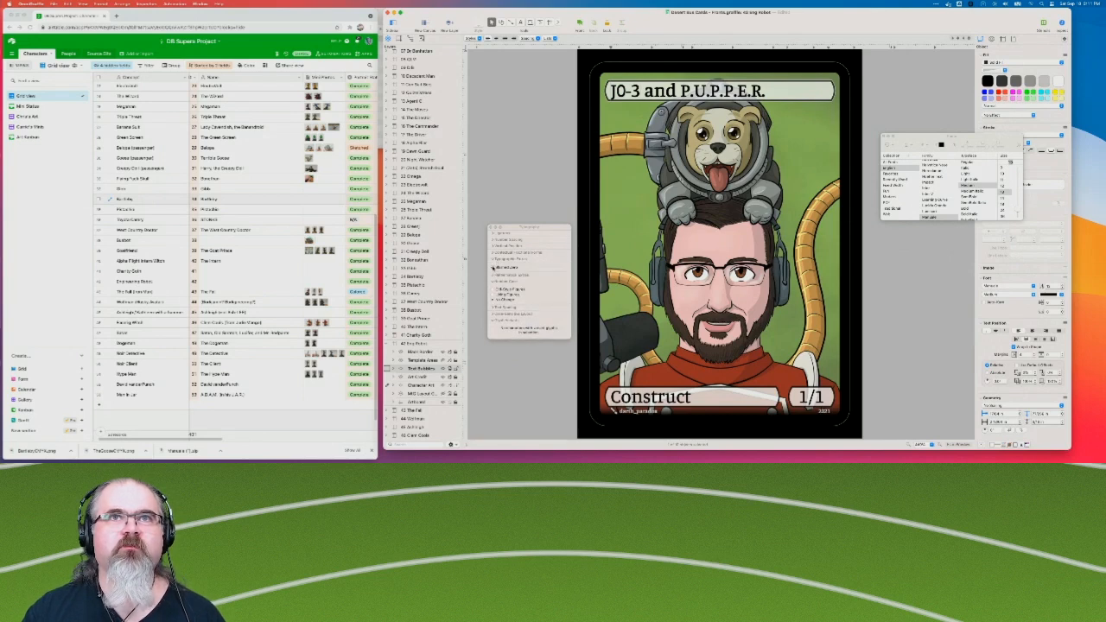
{"action": "key", "text": "super+a"}
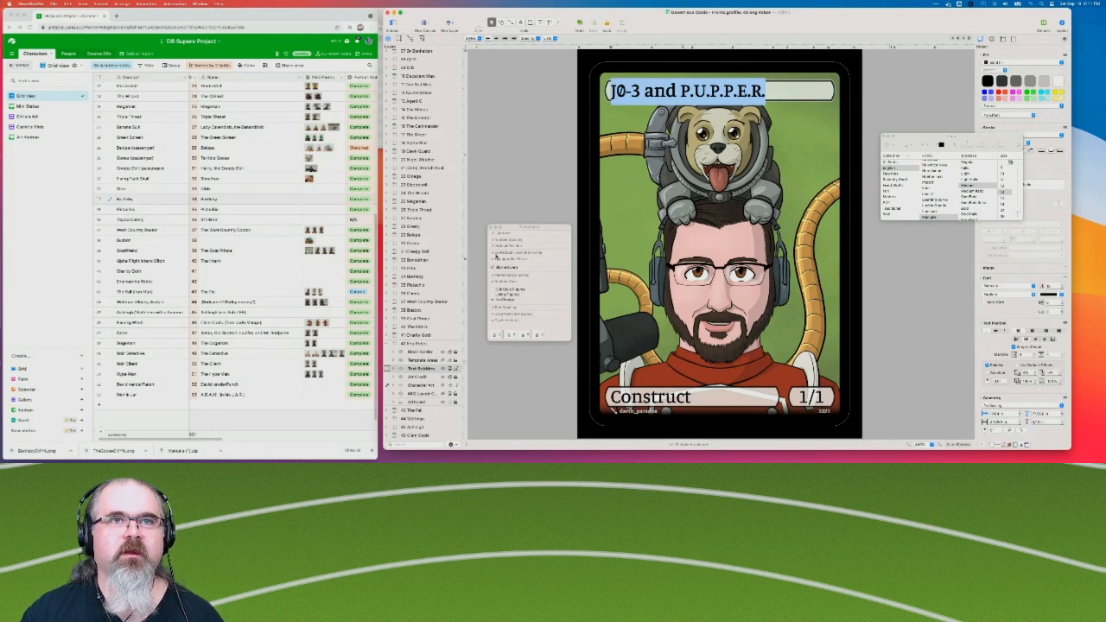
Look through the alternate forms, vertical position, number spacing and ligature options available for the selected title.
{"action": "left_click", "coordinate": [495, 254]}
{"action": "left_click", "coordinate": [494, 253]}
{"action": "left_click", "coordinate": [494, 247]}
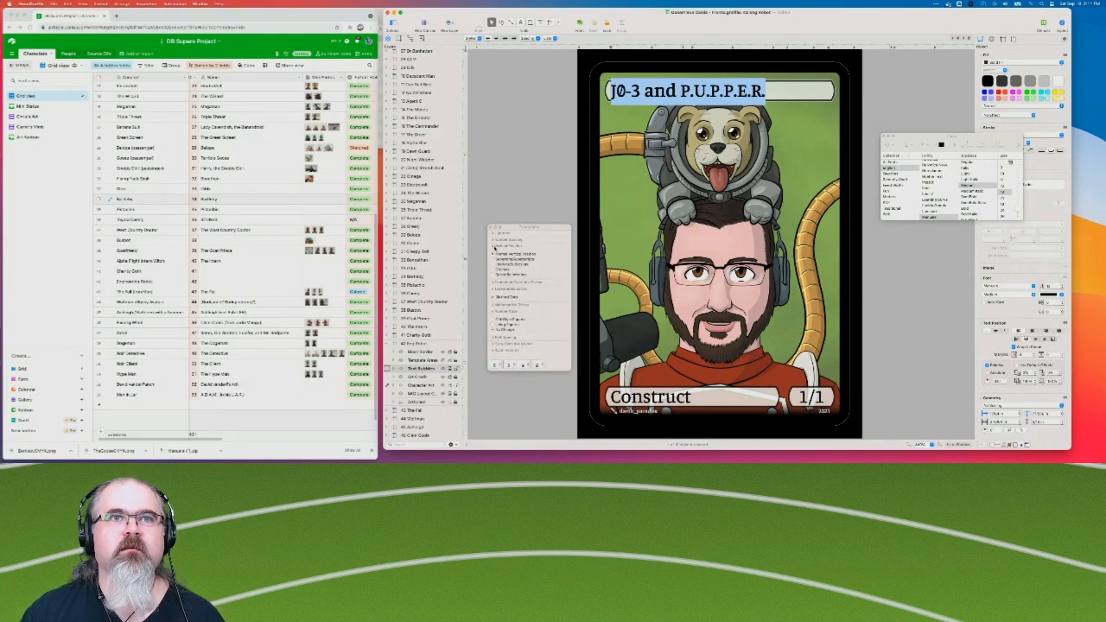
{"action": "left_click", "coordinate": [494, 247]}
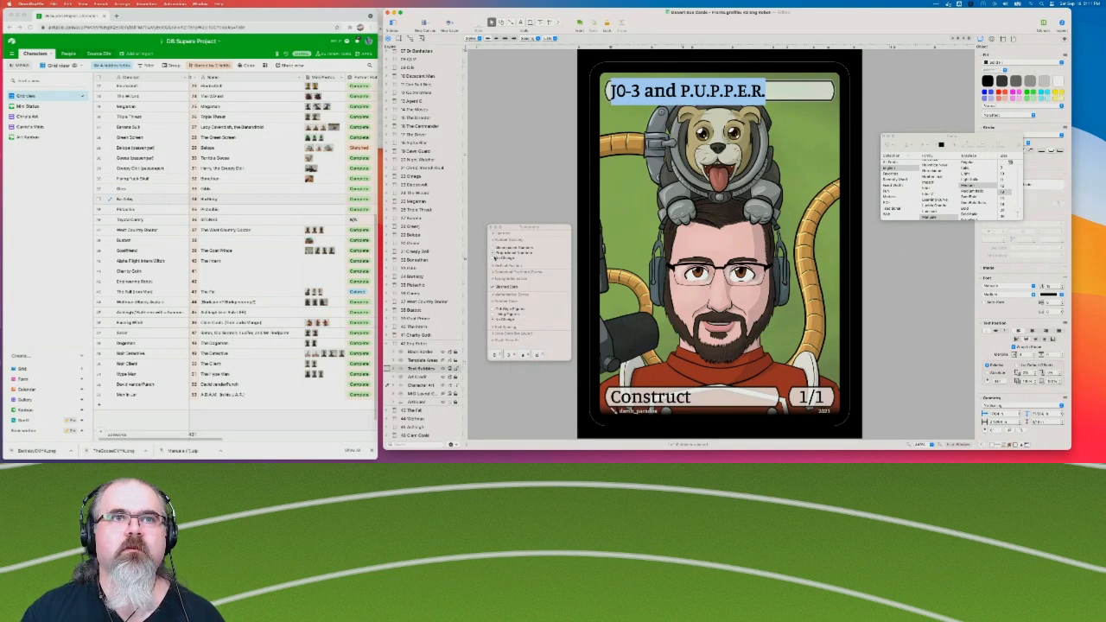
{"action": "left_click", "coordinate": [494, 273]}
{"action": "left_click", "coordinate": [493, 272]}
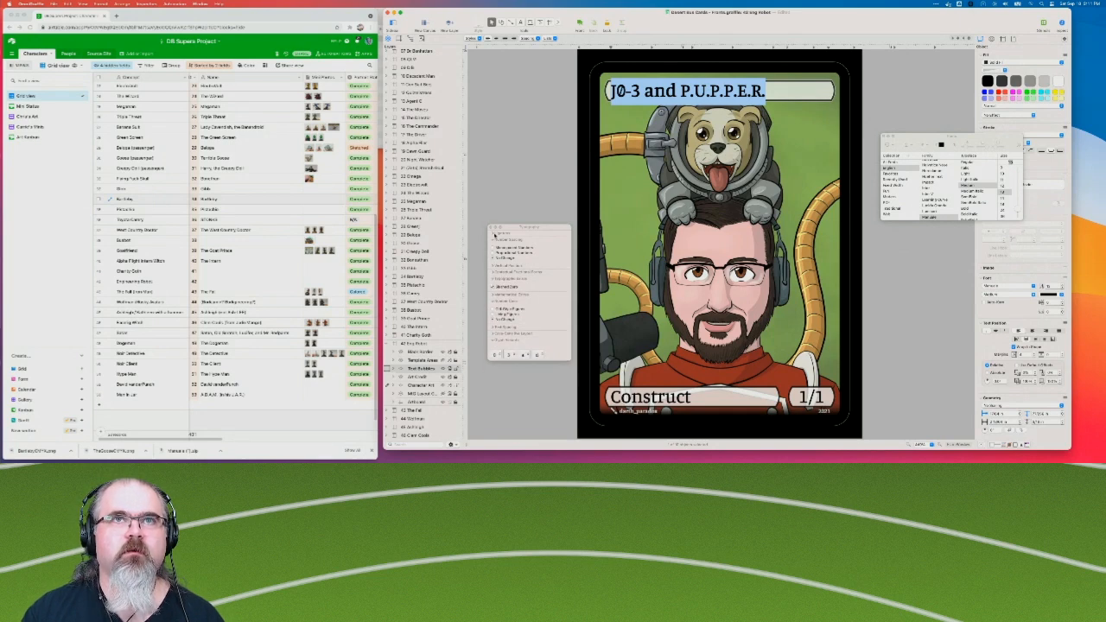
{"action": "left_click", "coordinate": [496, 234]}
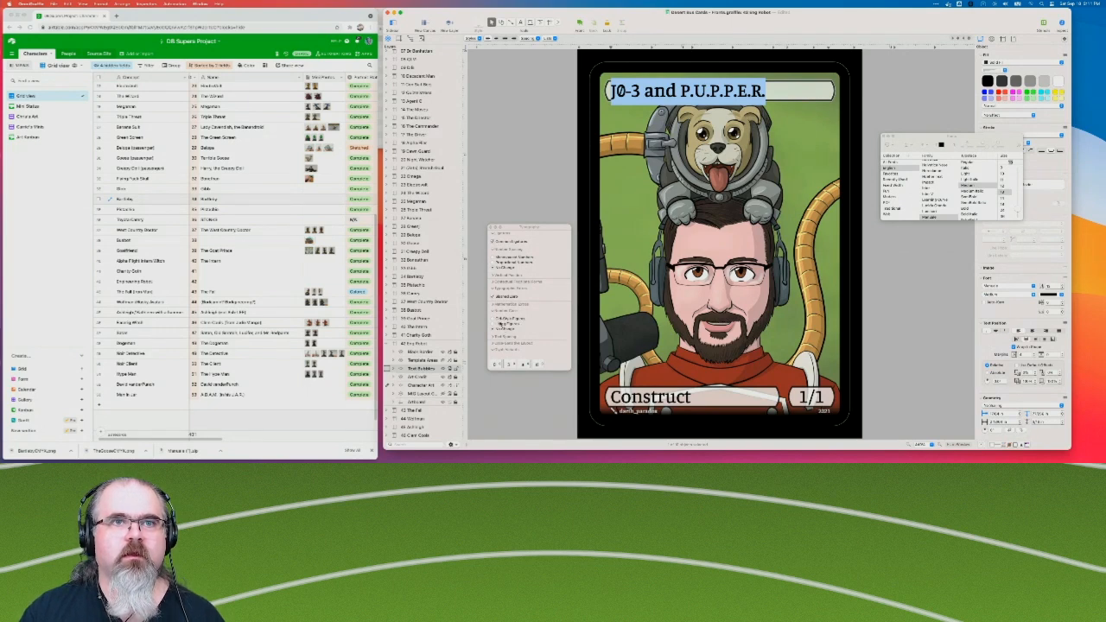
Try the old-style figures on the title and switch back to the lining figures.
{"action": "left_click", "coordinate": [499, 320]}
{"action": "left_click", "coordinate": [499, 324]}
{"action": "left_click", "coordinate": [500, 321]}
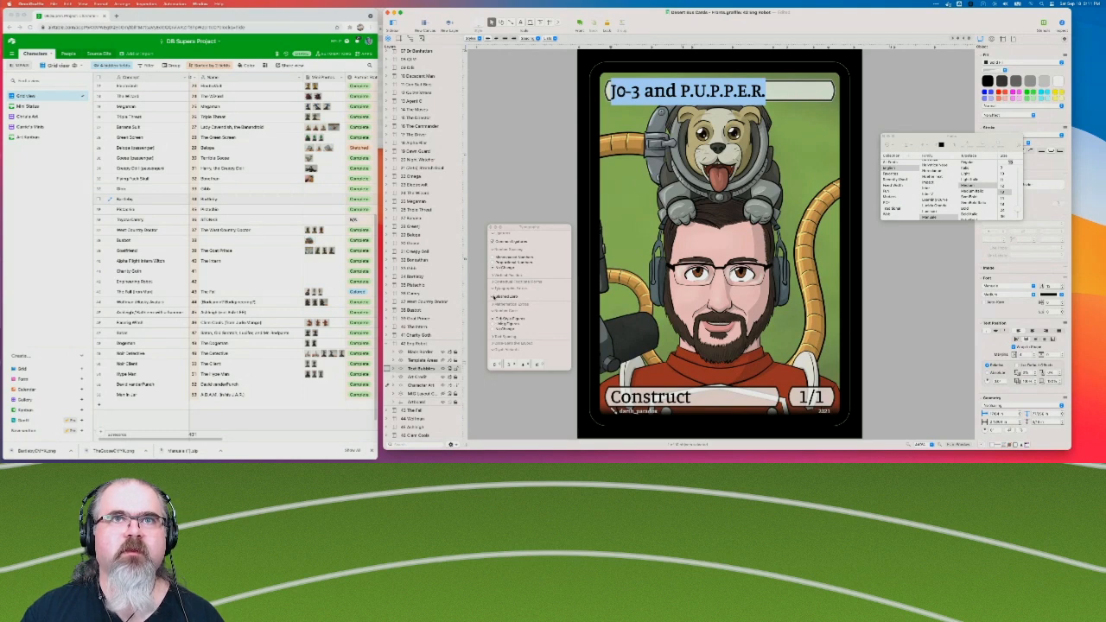
{"action": "left_click", "coordinate": [499, 322]}
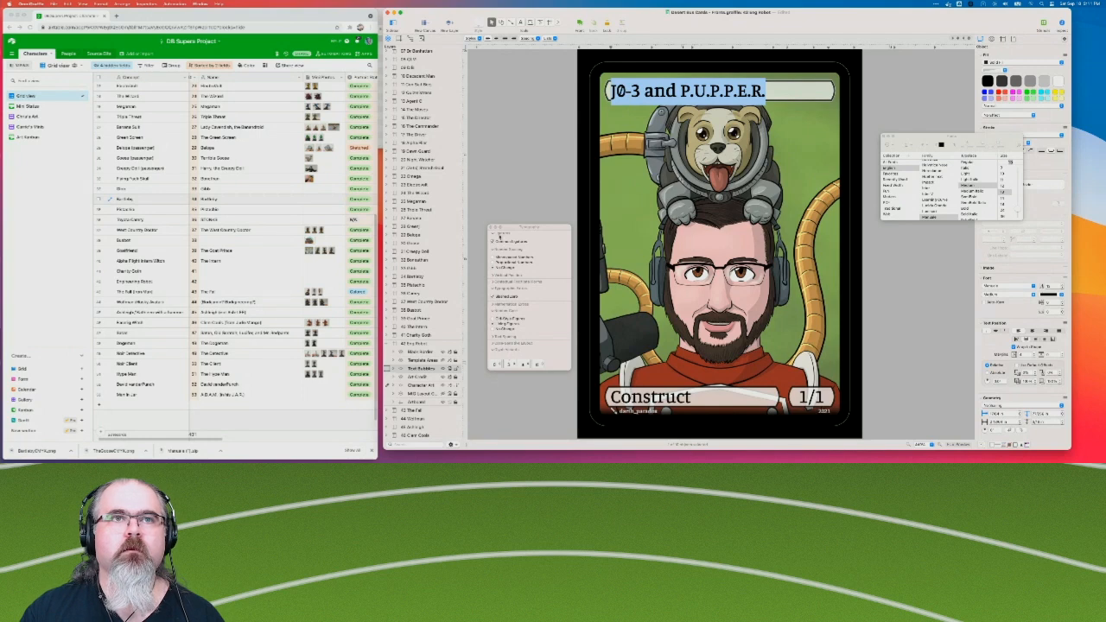
Close the Typography window, check the font of the word "and" in the title and deselect the text.
{"action": "left_click", "coordinate": [492, 228]}
{"action": "double_click", "coordinate": [659, 91]}
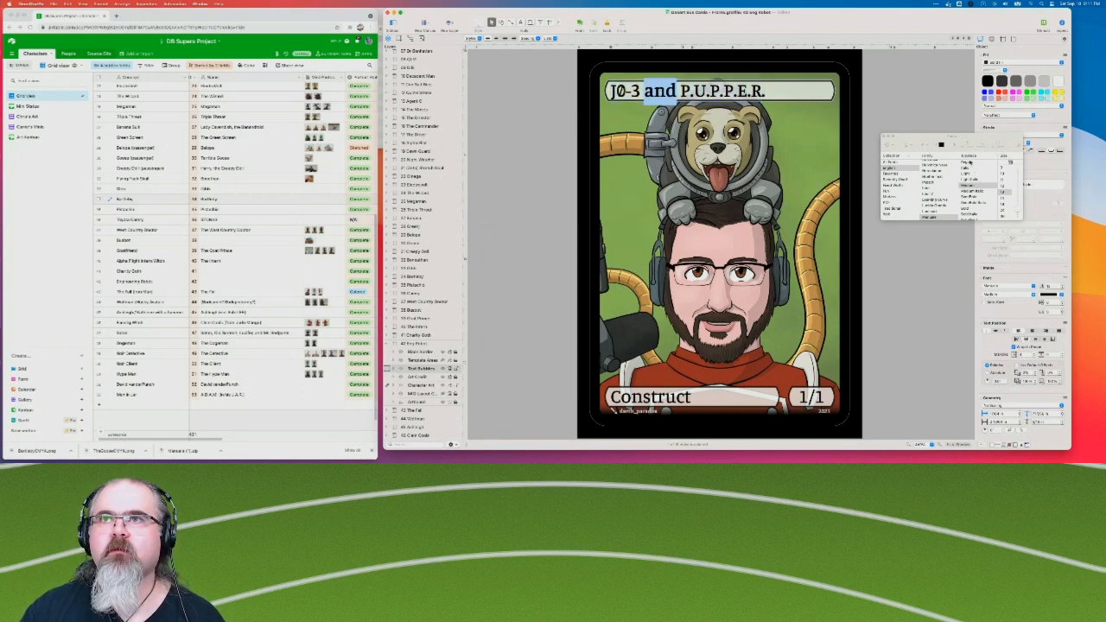
{"action": "left_click", "coordinate": [895, 91]}
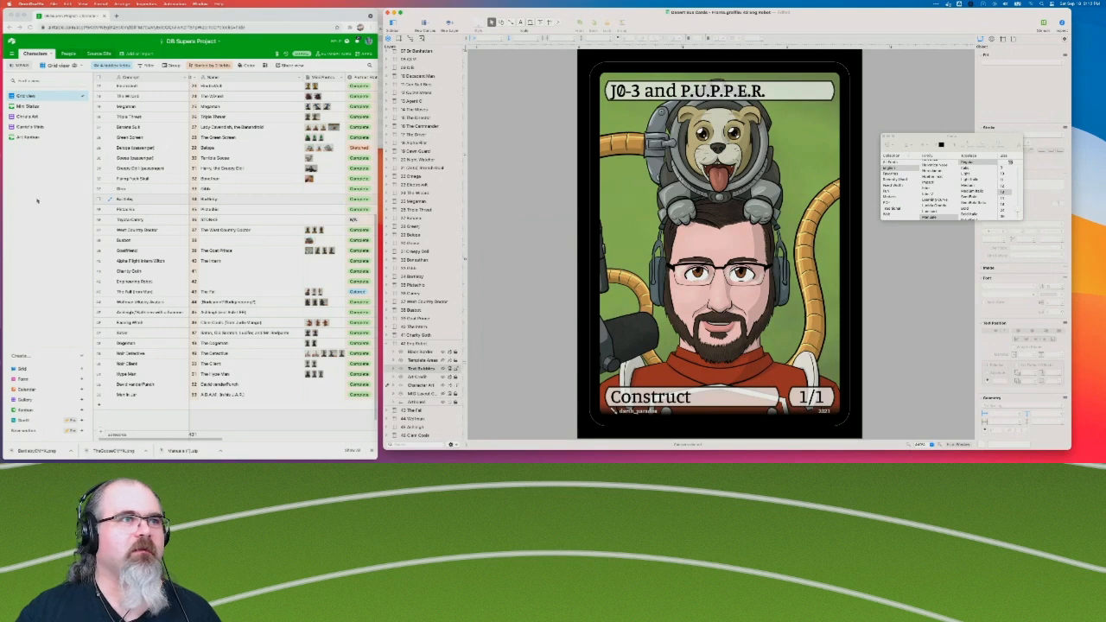
In Airtable, name the Charity Goth record "The Charity Goth" and the Engineering Robot record "J0-3 and P.U.P.P.E.R.".
{"action": "left_click", "coordinate": [212, 273]}
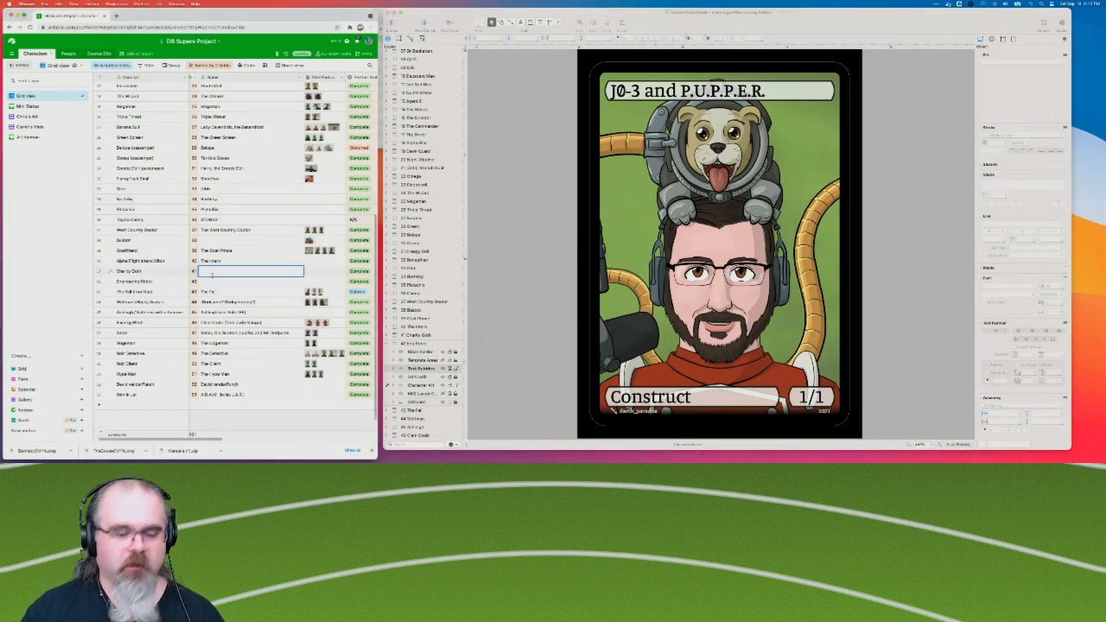
{"action": "type", "text": "The Charity Goth"}
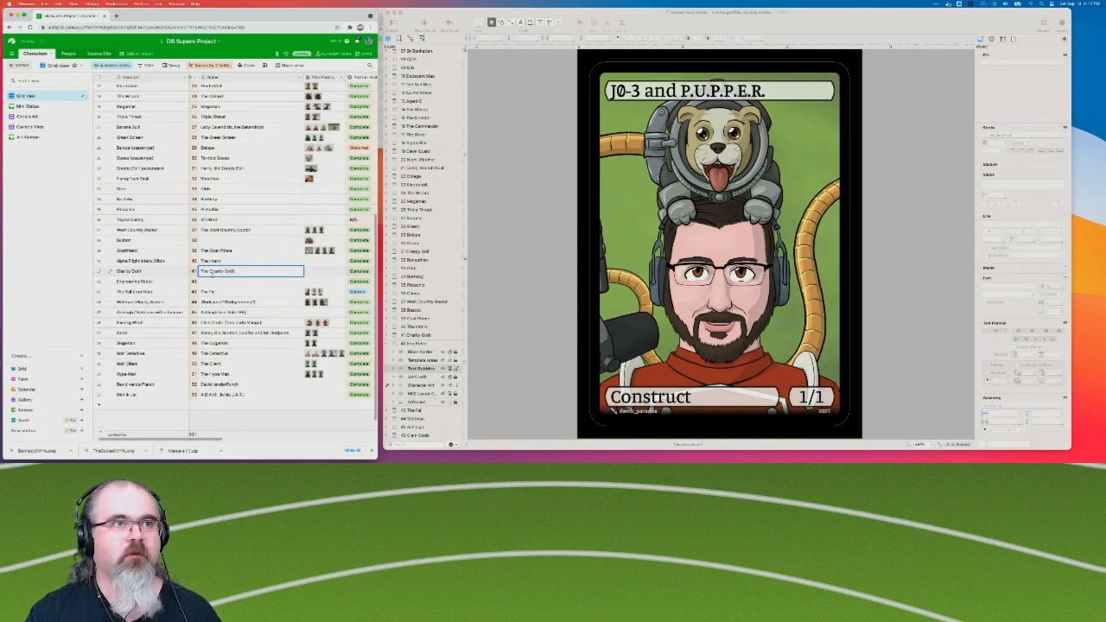
{"action": "double_click", "coordinate": [222, 283]}
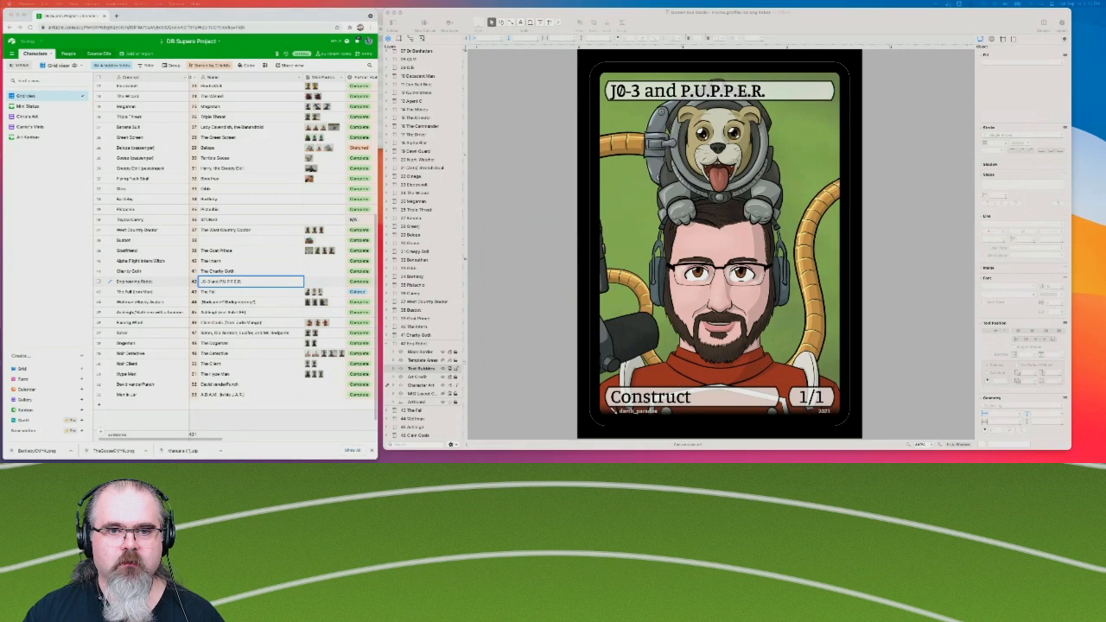
Switch back to OmniGraffle, collapse the layers of the Eng Robot canvas and open the 43 The Fall canvas.
{"action": "key", "text": "super+Tab"}
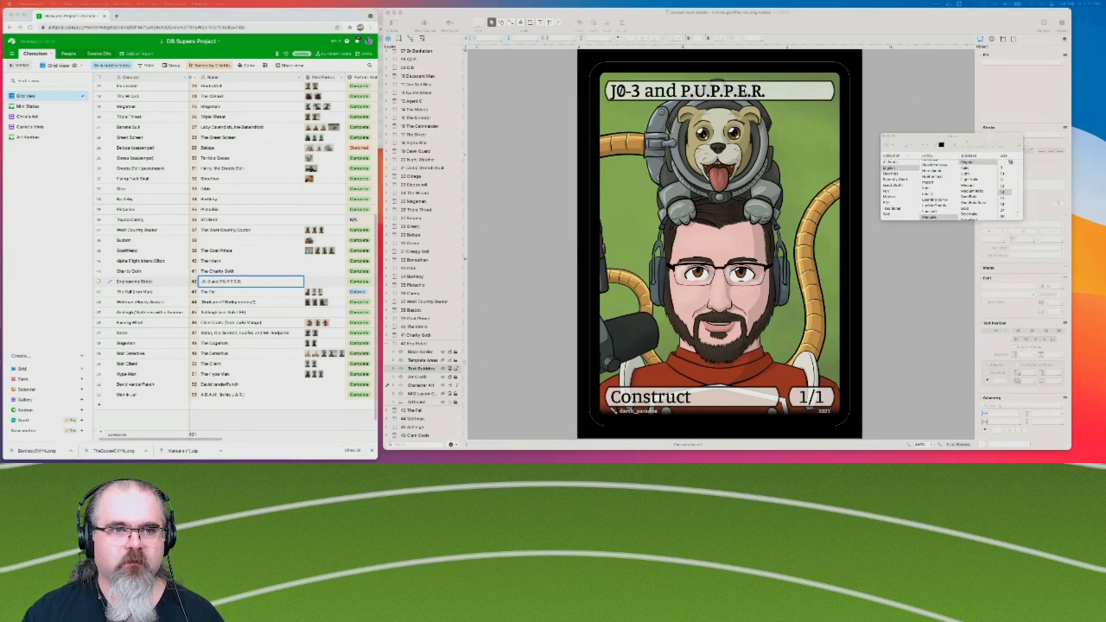
{"action": "key", "text": "super+Tab"}
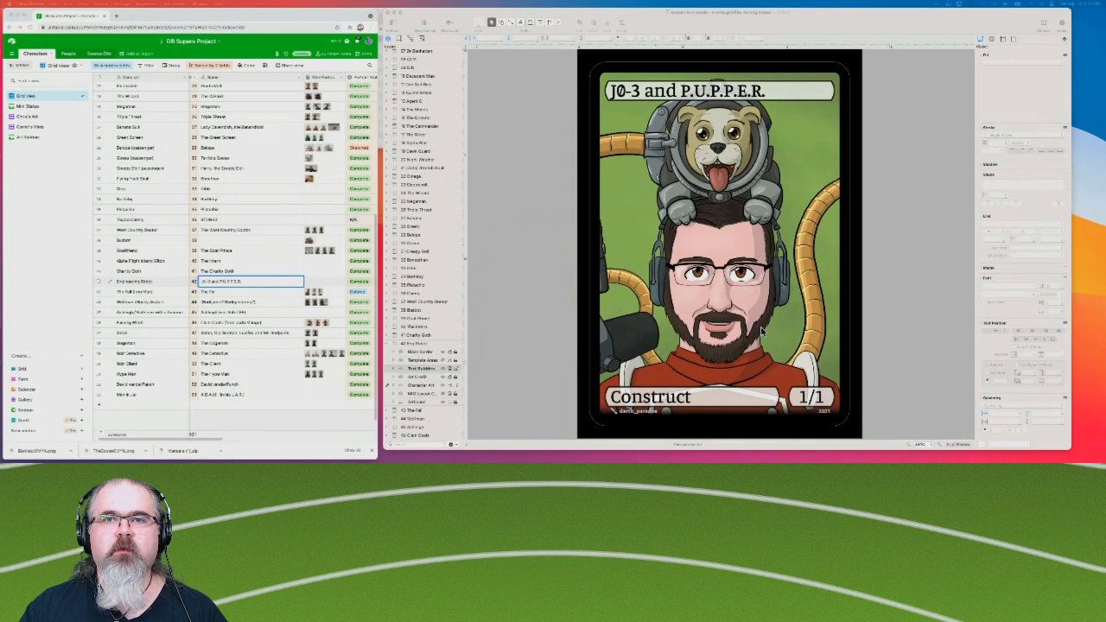
{"action": "left_click", "coordinate": [387, 345]}
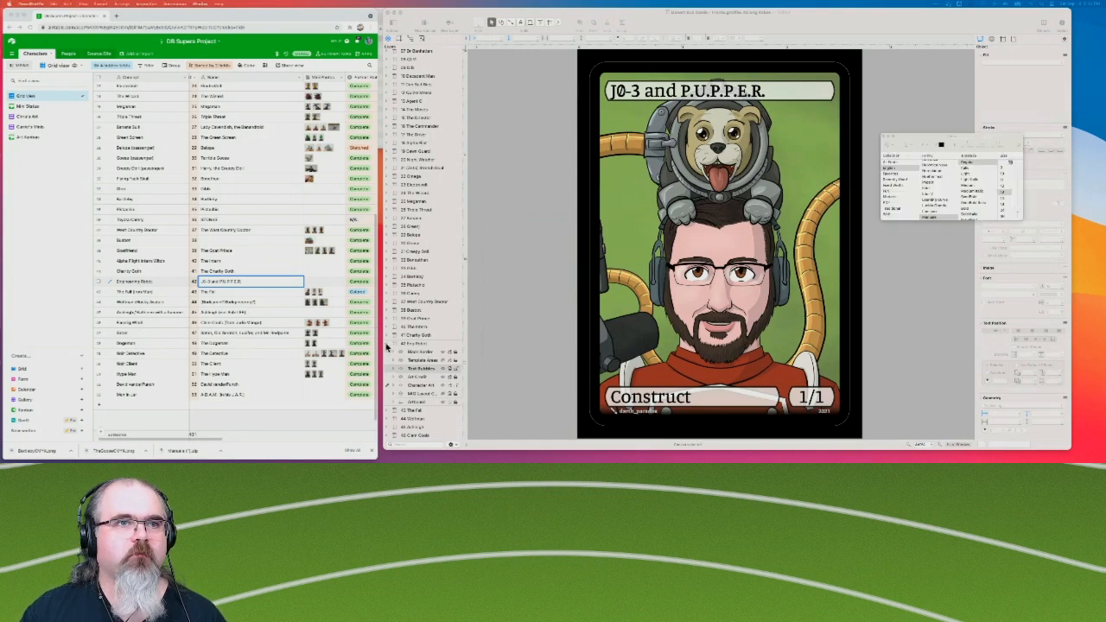
{"action": "left_click", "coordinate": [388, 345]}
{"action": "left_click", "coordinate": [420, 355]}
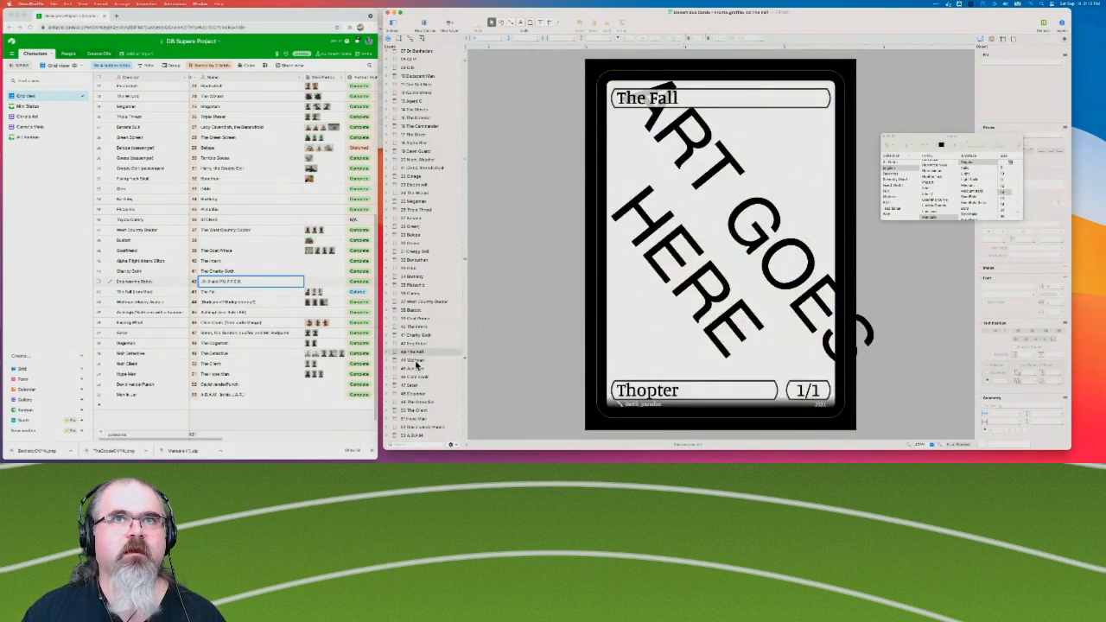
Open the 44 Wolfman canvas and replace the matching Airtable record's name with "Borkjamin".
{"action": "left_click", "coordinate": [418, 361]}
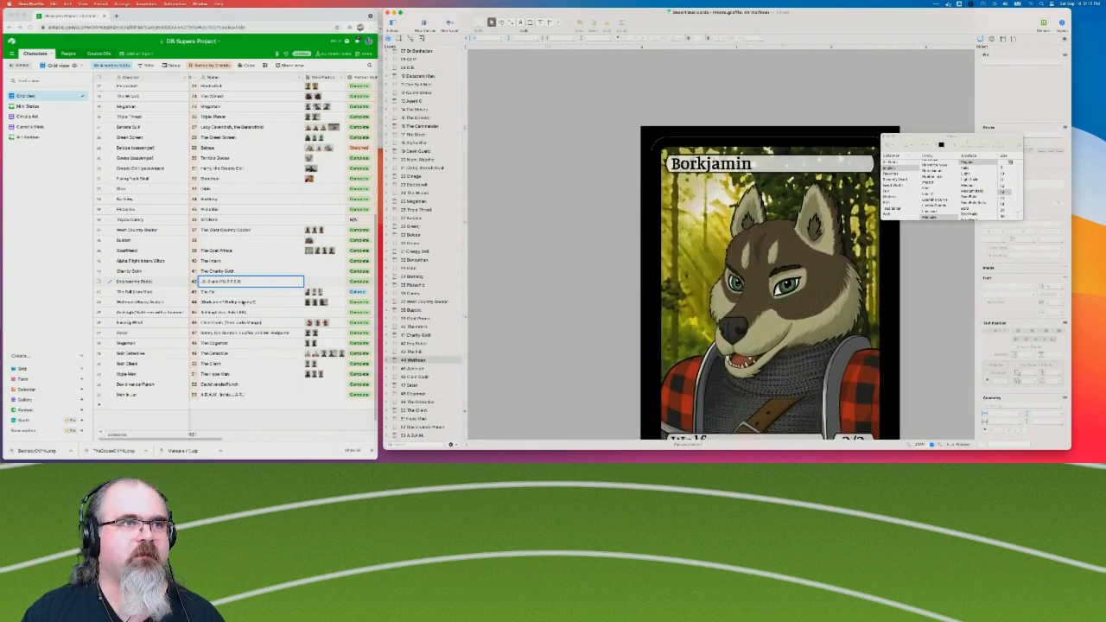
{"action": "left_click", "coordinate": [225, 302]}
{"action": "left_click_drag", "start_coordinate": [222, 302], "coordinate": [305, 303]}
{"action": "key", "text": "BackSpace"}
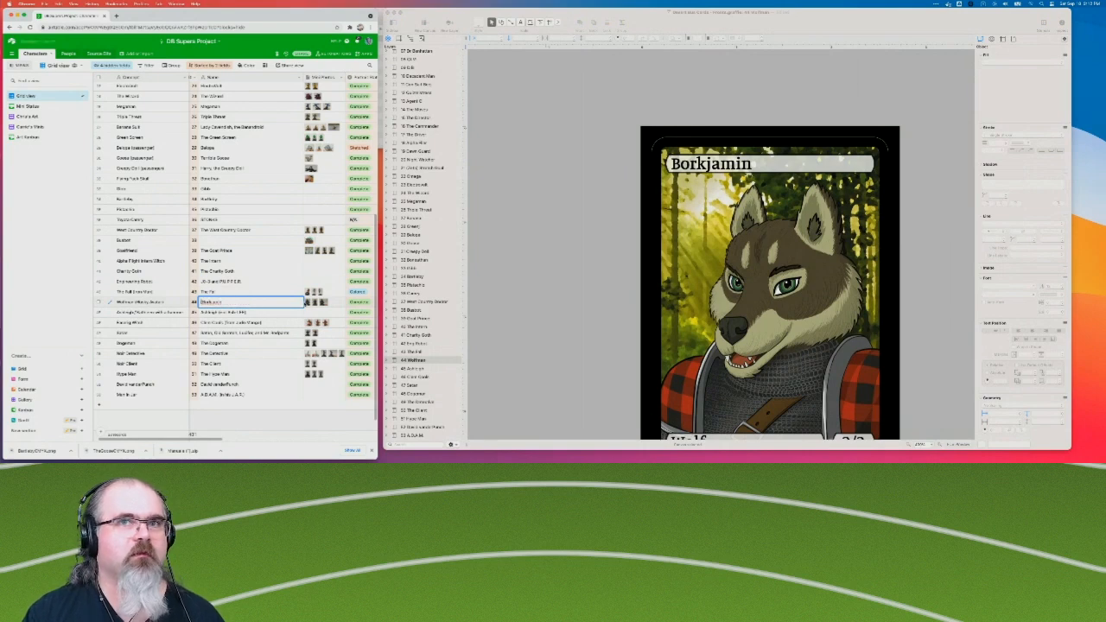
Compare the Airtable names of records 45 to 47 with the titles on the Ashleigh, Clem Cools and Satan cards.
{"action": "left_click", "coordinate": [260, 311]}
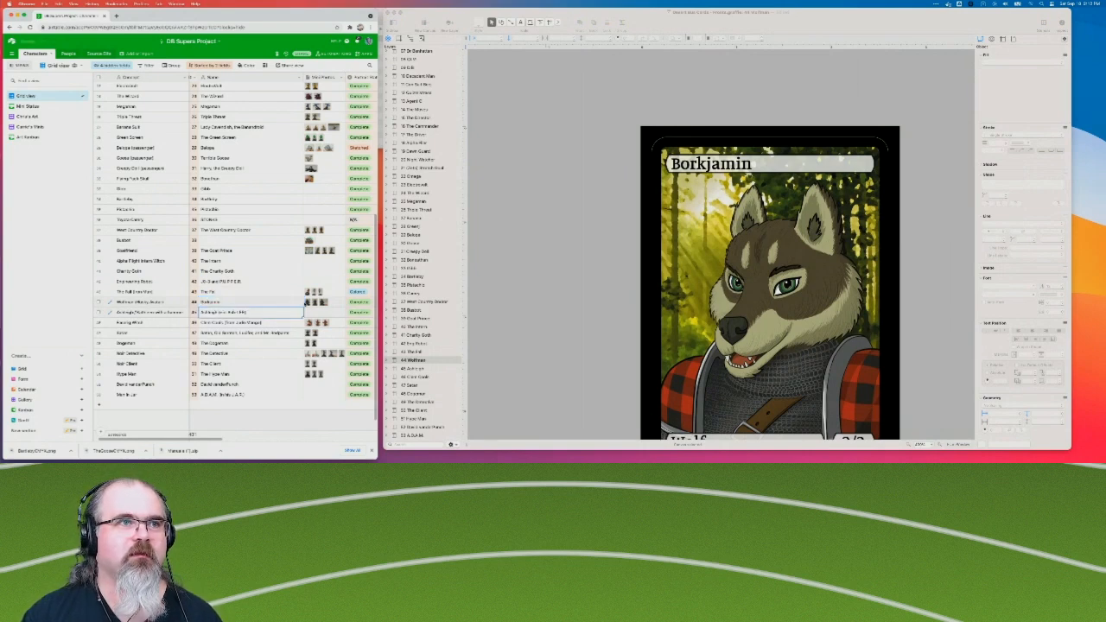
{"action": "scroll", "coordinate": [260, 311], "scroll_direction": "down", "scroll_amount": 1}
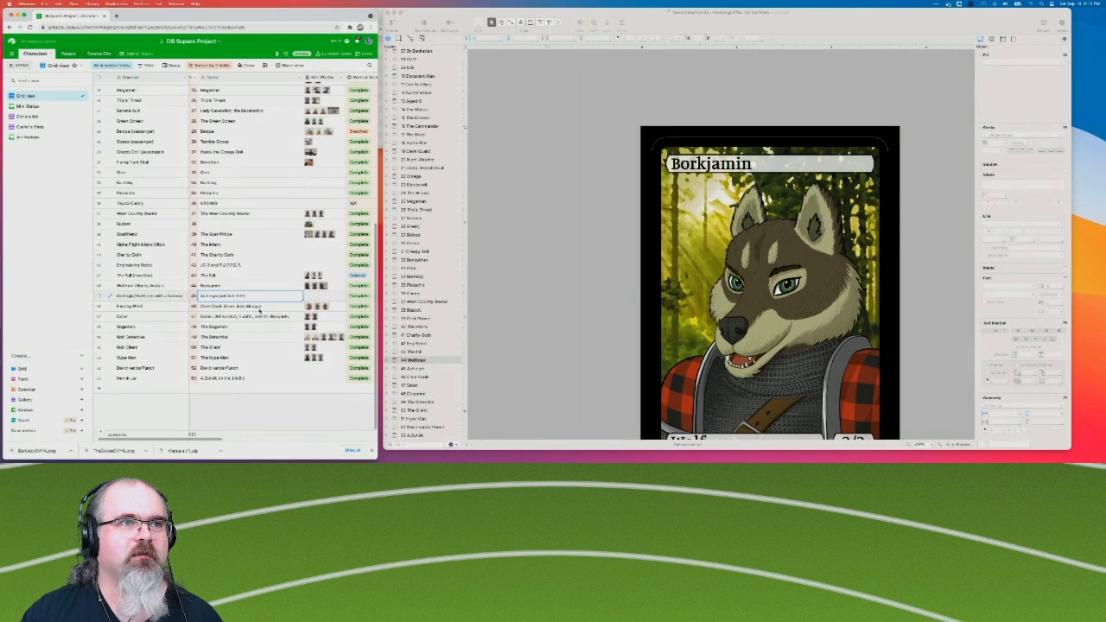
{"action": "left_click", "coordinate": [245, 306]}
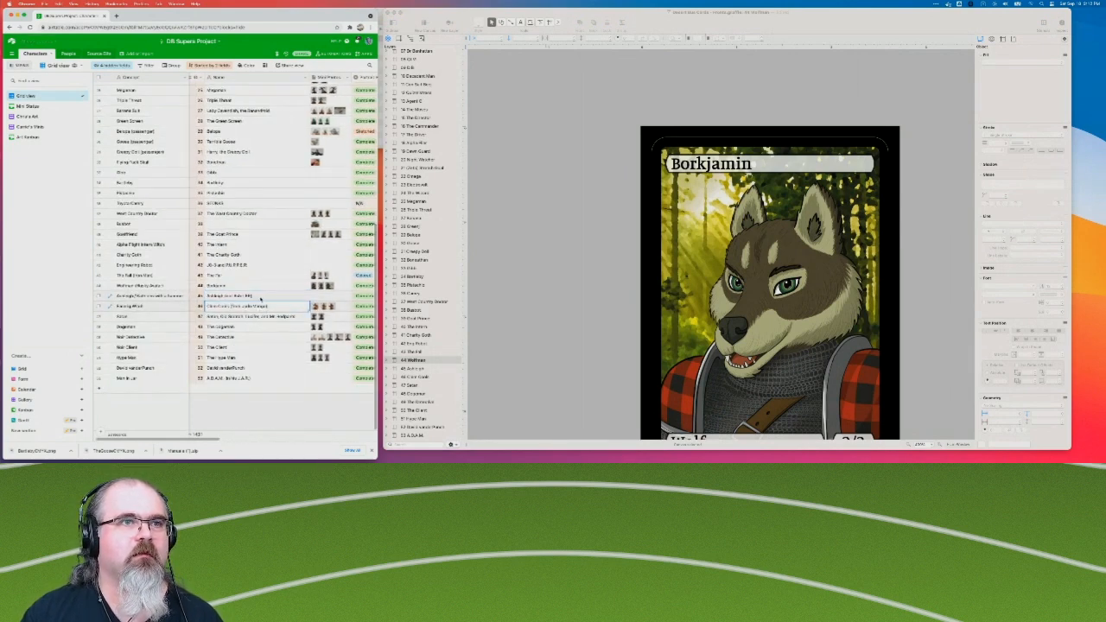
{"action": "left_click", "coordinate": [411, 374]}
{"action": "left_click", "coordinate": [412, 371]}
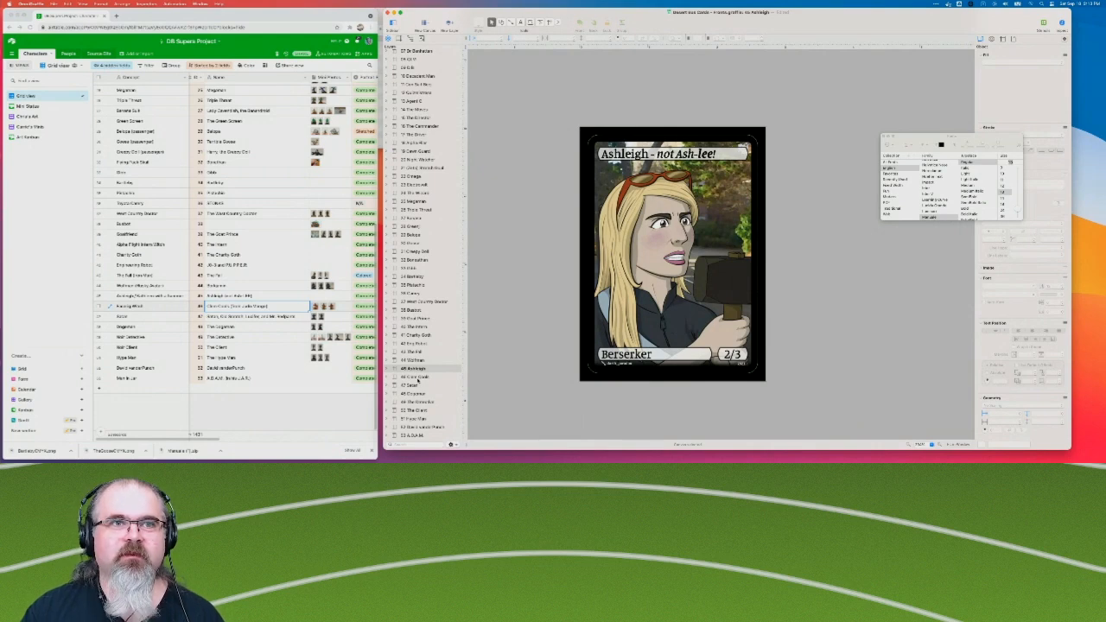
{"action": "left_click", "coordinate": [419, 378]}
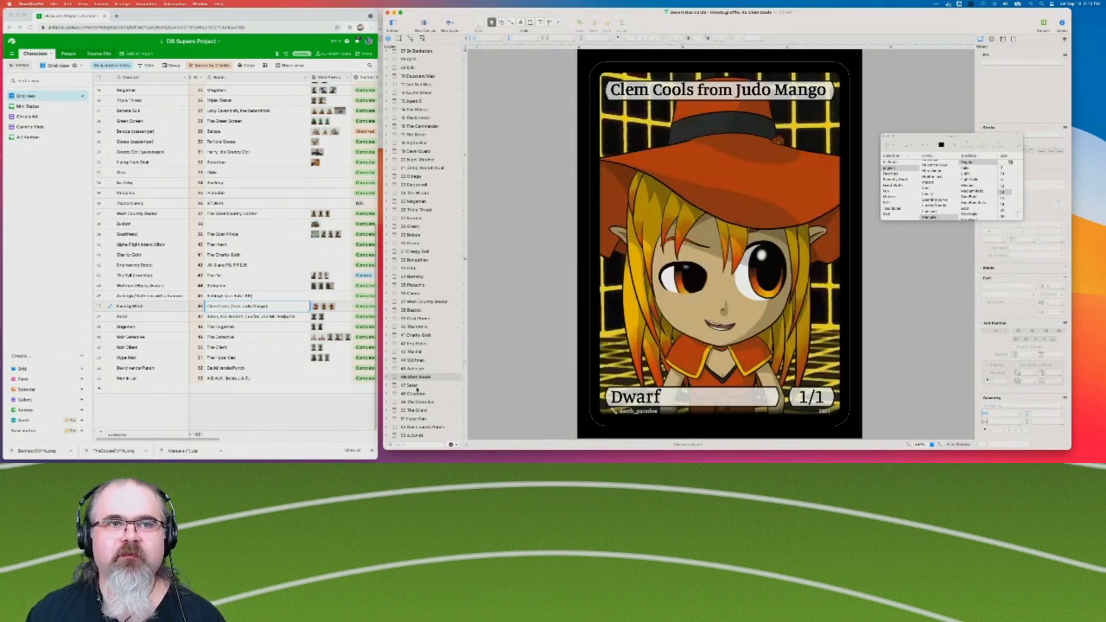
{"action": "left_click", "coordinate": [419, 385]}
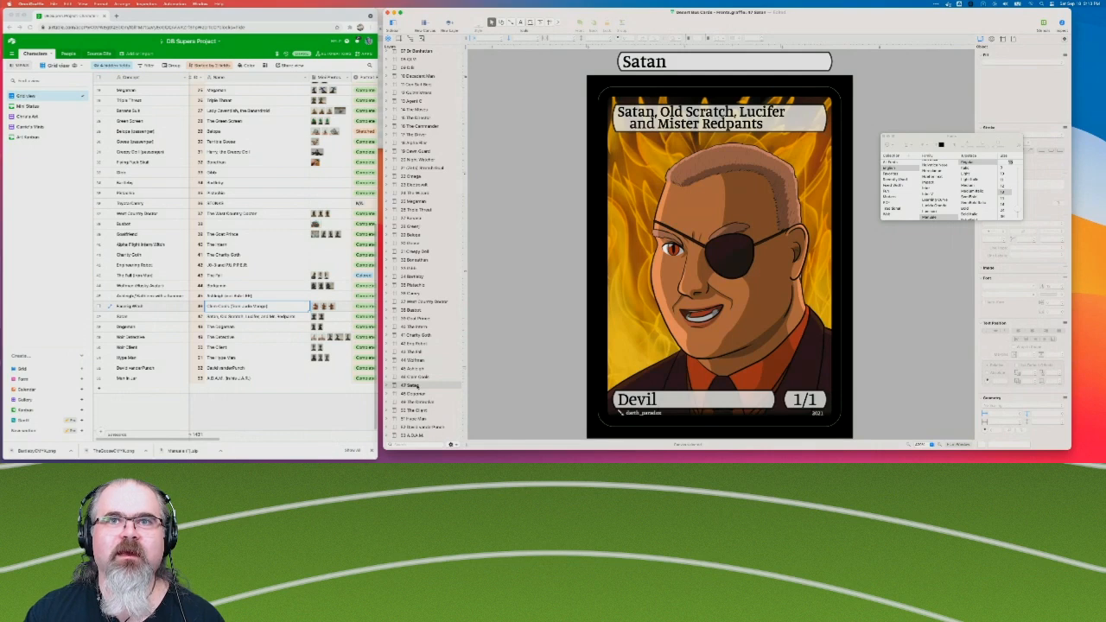
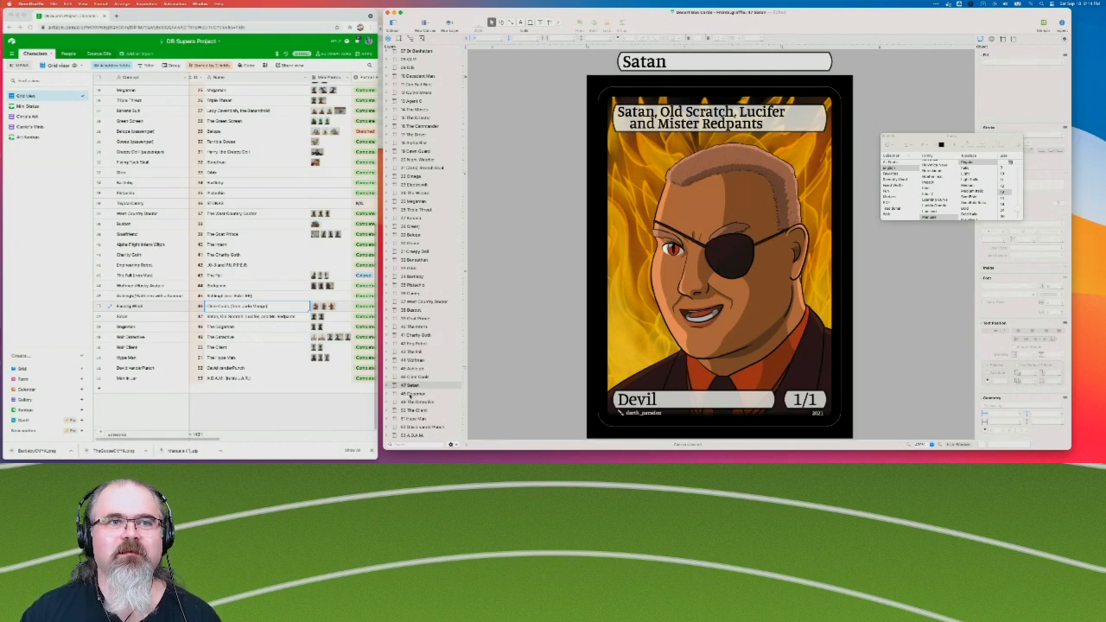
Open the 48 Dogeman canvas and bring its card front into view.
{"action": "left_click", "coordinate": [411, 394]}
{"action": "scroll", "coordinate": [650, 312], "scroll_direction": "right", "scroll_amount": 5}
{"action": "scroll", "coordinate": [650, 312], "scroll_direction": "down", "scroll_amount": 4}
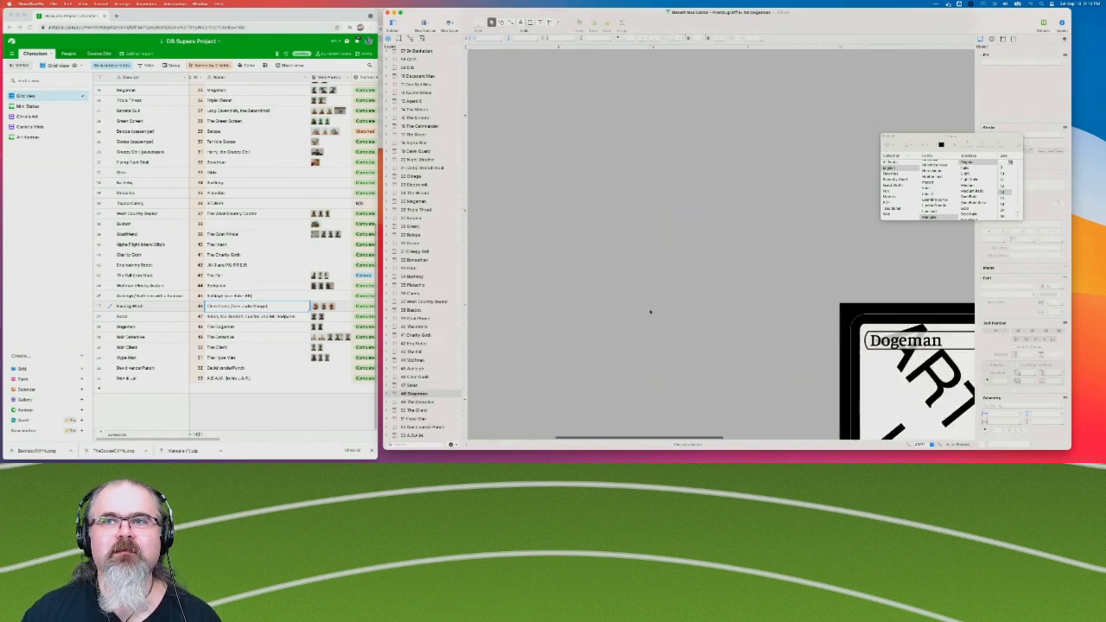
{"action": "scroll", "coordinate": [650, 312], "scroll_direction": "right", "scroll_amount": 2}
{"action": "scroll", "coordinate": [650, 312], "scroll_direction": "down", "scroll_amount": 1}
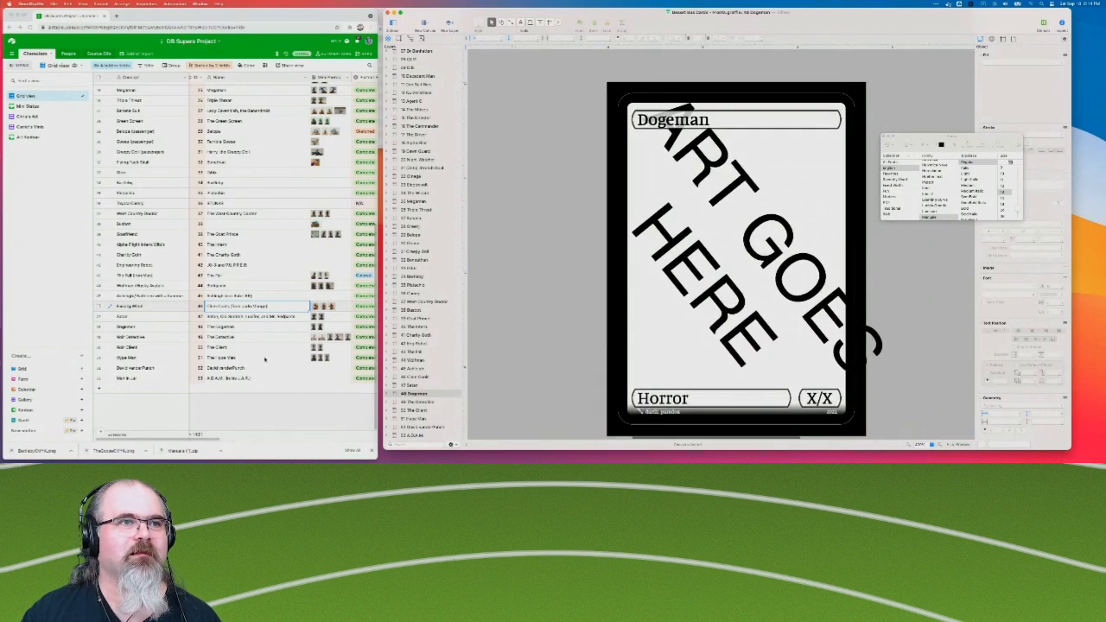
Switch to Airtable and open the finished card artwork attached to the Dogeman record.
{"action": "scroll", "coordinate": [267, 360], "scroll_direction": "right", "scroll_amount": 6}
{"action": "scroll", "coordinate": [265, 359], "scroll_direction": "left", "scroll_amount": 1}
{"action": "left_click", "coordinate": [323, 328]}
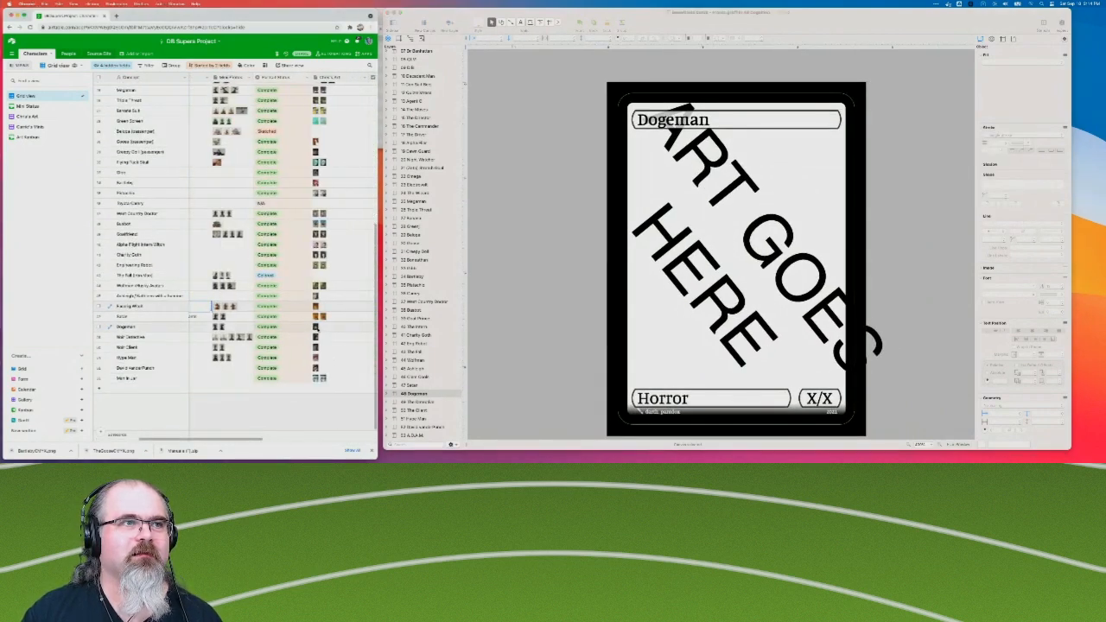
{"action": "left_click", "coordinate": [316, 329]}
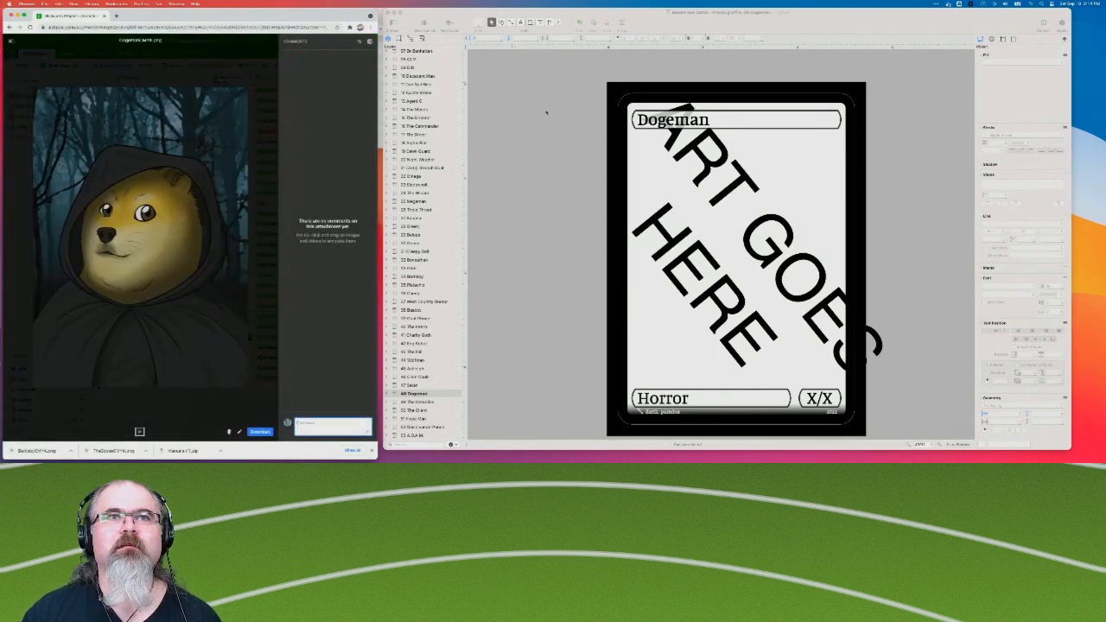
Back in OmniGraffle, expand the layers of the 48 Dogeman canvas and delete the "ART GOES HERE" placeholder from the card.
{"action": "left_click", "coordinate": [388, 395]}
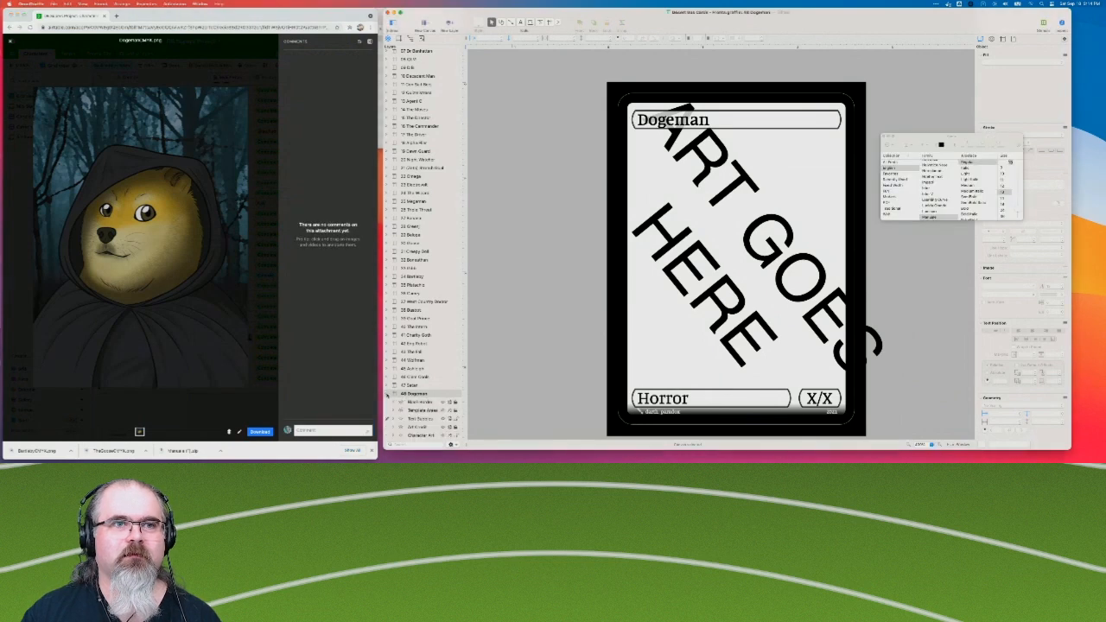
{"action": "scroll", "coordinate": [438, 389], "scroll_direction": "down", "scroll_amount": 3}
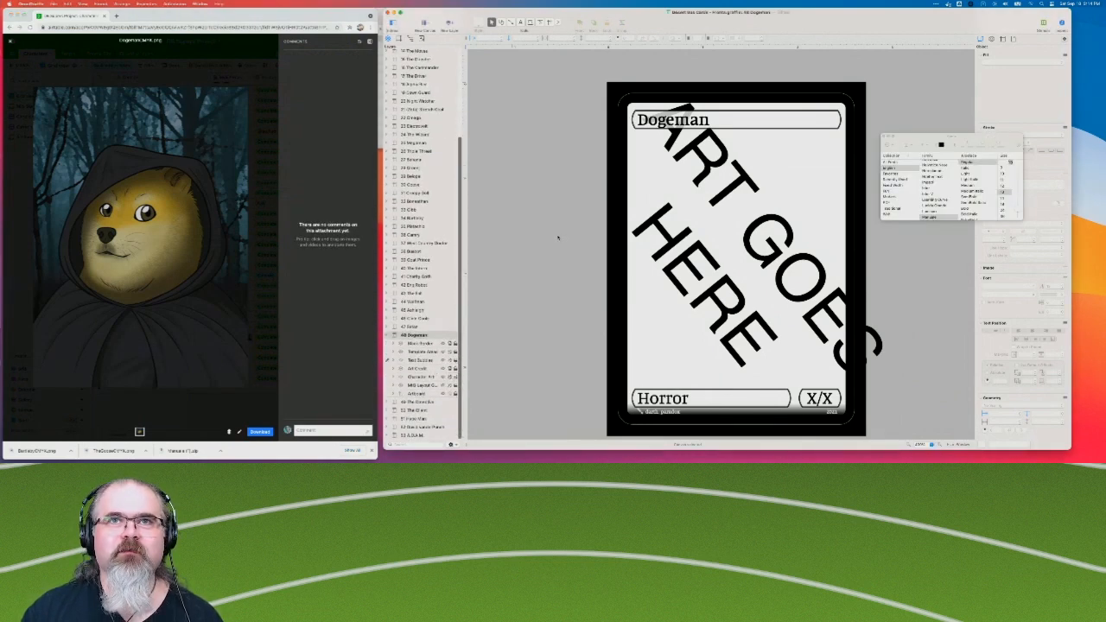
{"action": "left_click_drag", "start_coordinate": [544, 159], "coordinate": [745, 318]}
{"action": "key", "text": "Delete"}
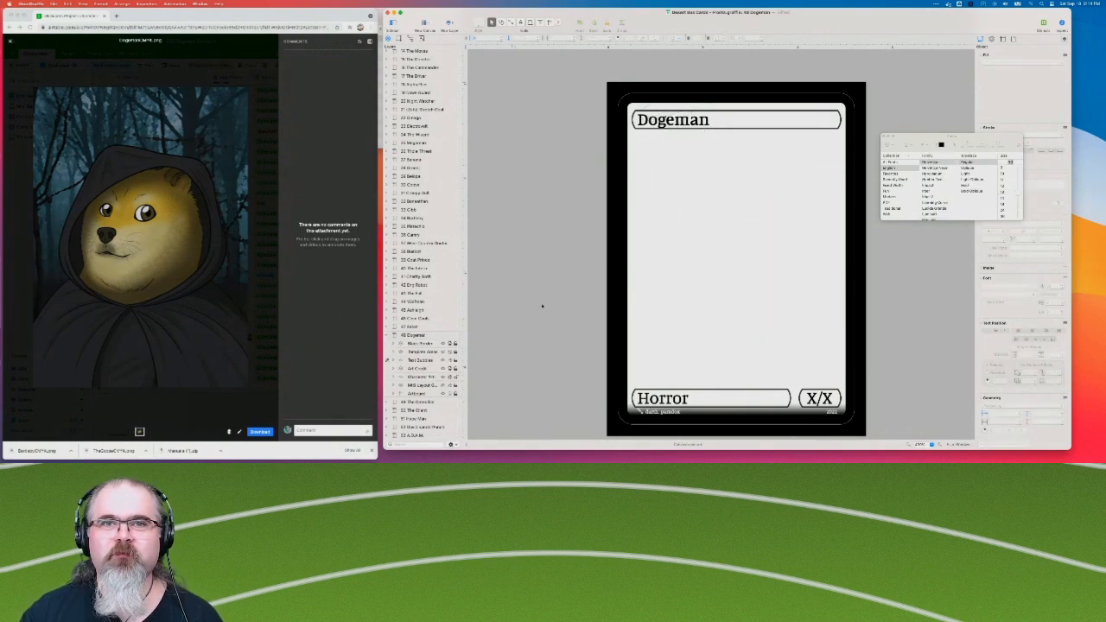
{"action": "scroll", "coordinate": [543, 305], "scroll_direction": "down", "scroll_amount": 2}
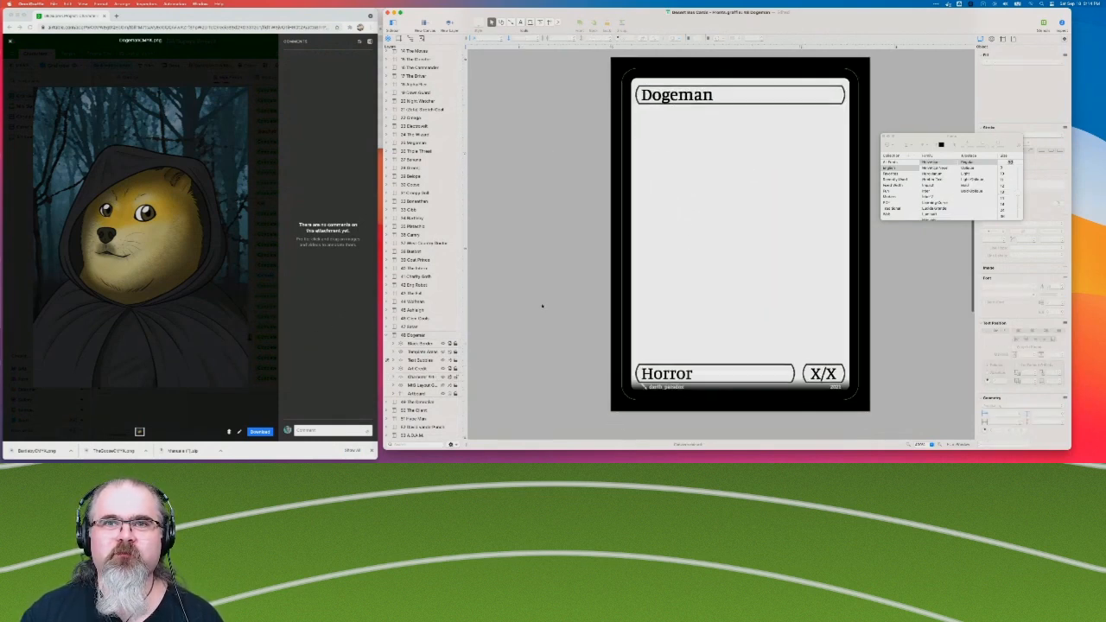
Switch to Airtable and download the Dogeman artwork attachment.
{"action": "right_click", "coordinate": [148, 336]}
{"action": "left_click", "coordinate": [173, 350]}
{"action": "left_click", "coordinate": [260, 433]}
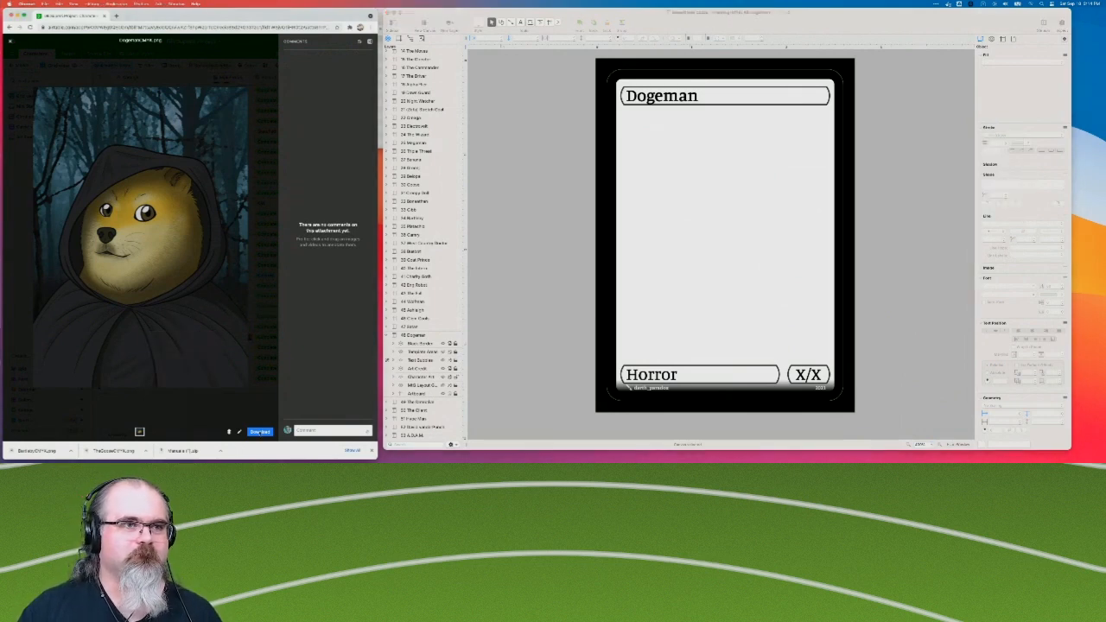
{"action": "left_click", "coordinate": [260, 433]}
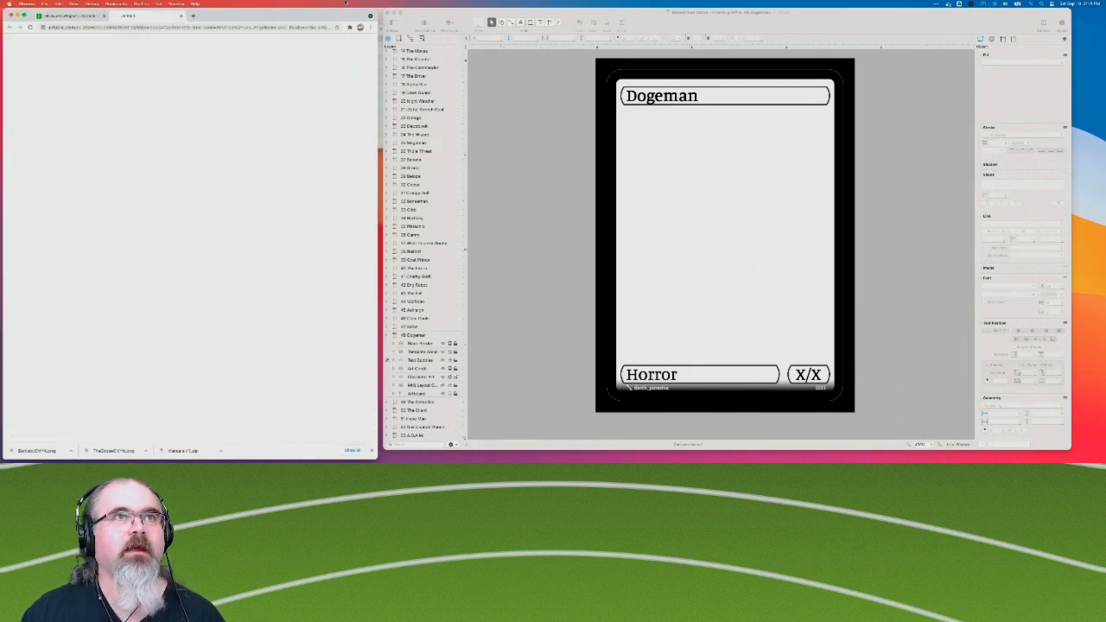
Place the downloaded DogemanCMYK.png from the Finder Downloads folder on the Dogeman card and align it with the card frame.
{"action": "key", "text": "super+Tab"}
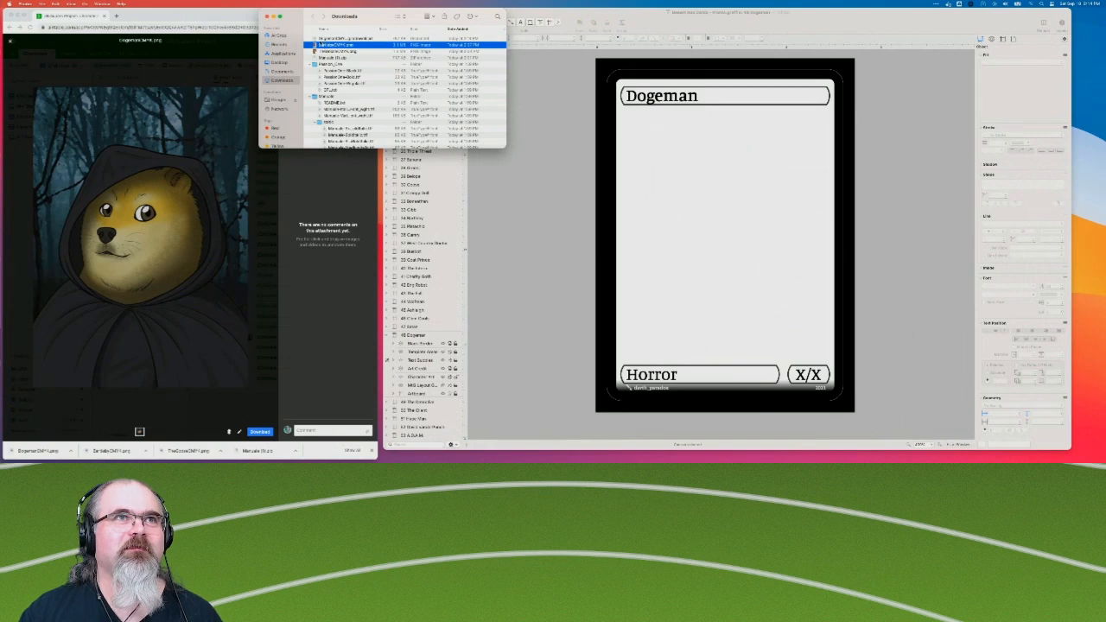
{"action": "left_click_drag", "start_coordinate": [331, 38], "coordinate": [679, 136]}
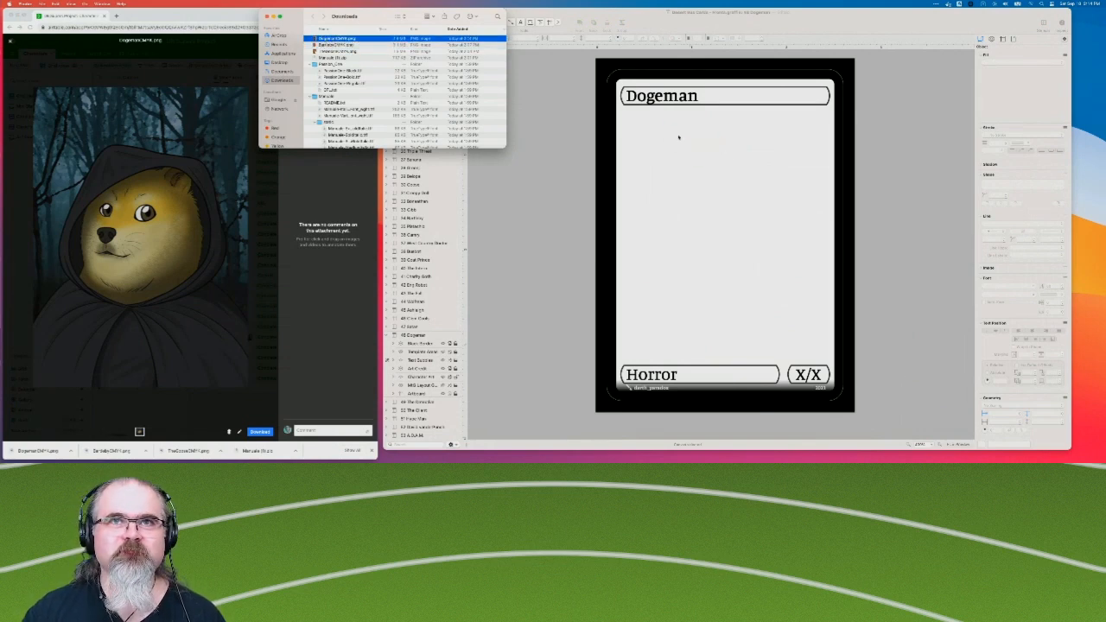
{"action": "left_click", "coordinate": [772, 252]}
{"action": "left_click_drag", "start_coordinate": [741, 216], "coordinate": [675, 155]}
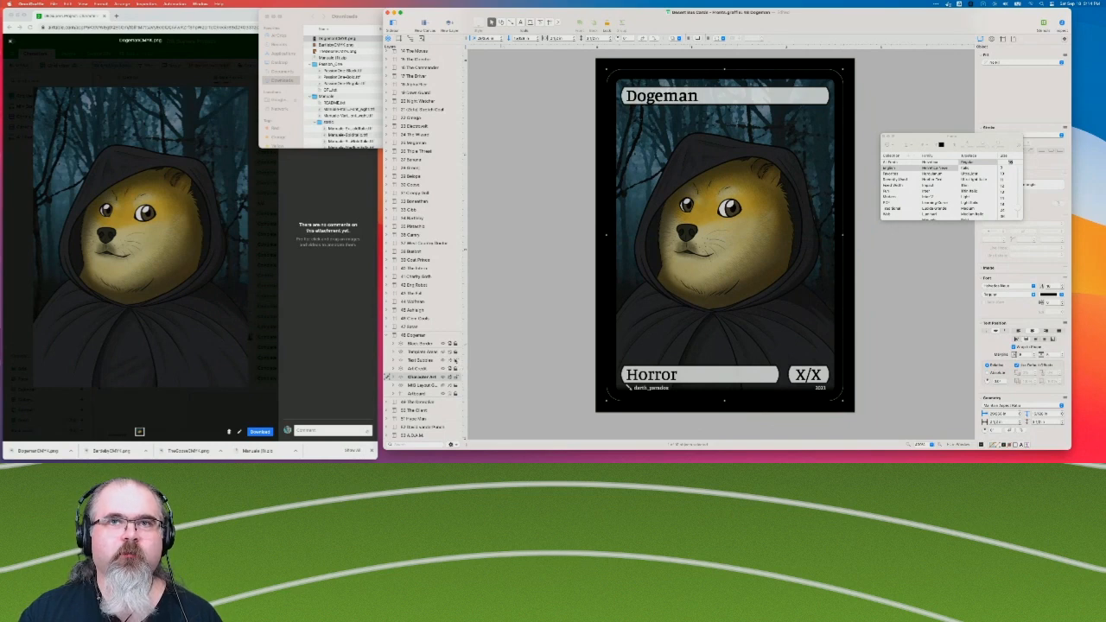
Hide the Text Bubbles layer, then add a new layer named "MEME" to the Dogeman canvas and place it directly below Text Bubbles.
{"action": "left_click", "coordinate": [443, 362]}
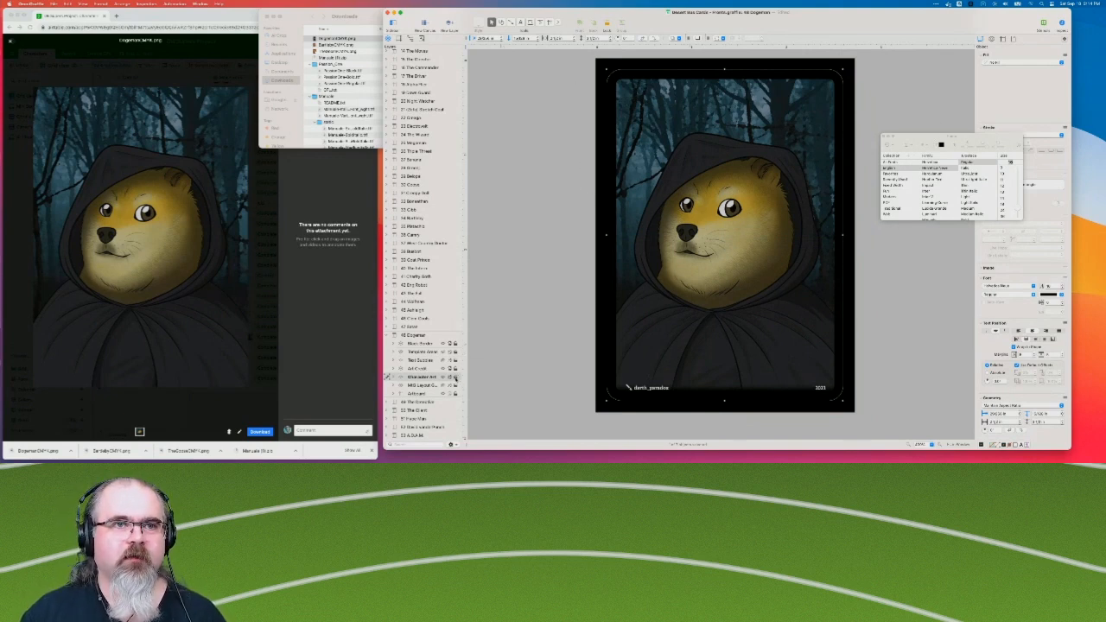
{"action": "right_click", "coordinate": [418, 319]}
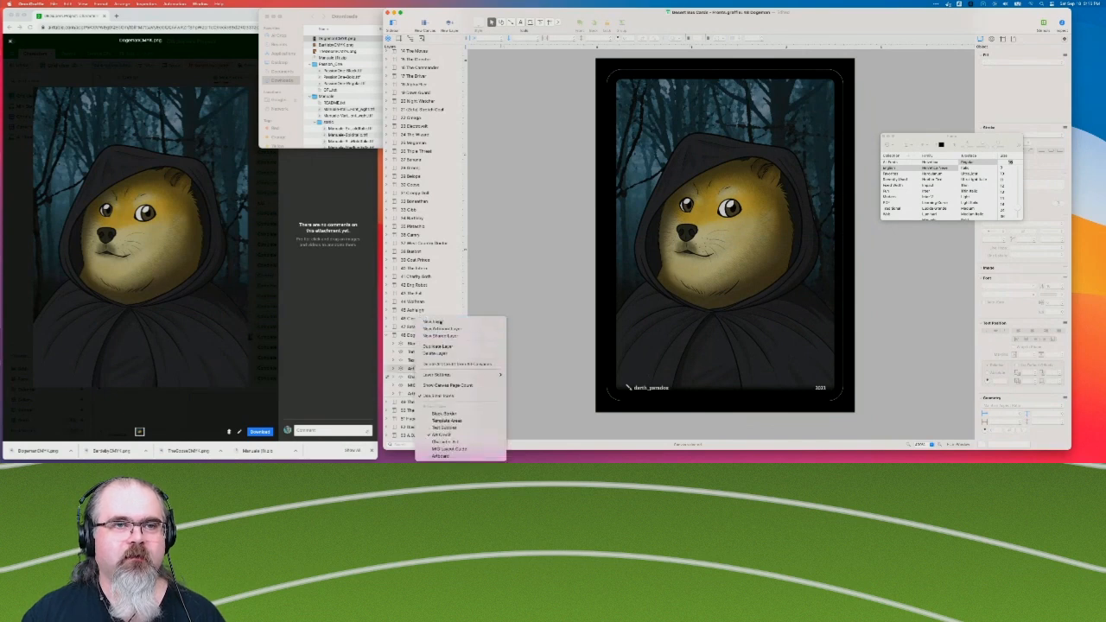
{"action": "left_click", "coordinate": [441, 321]}
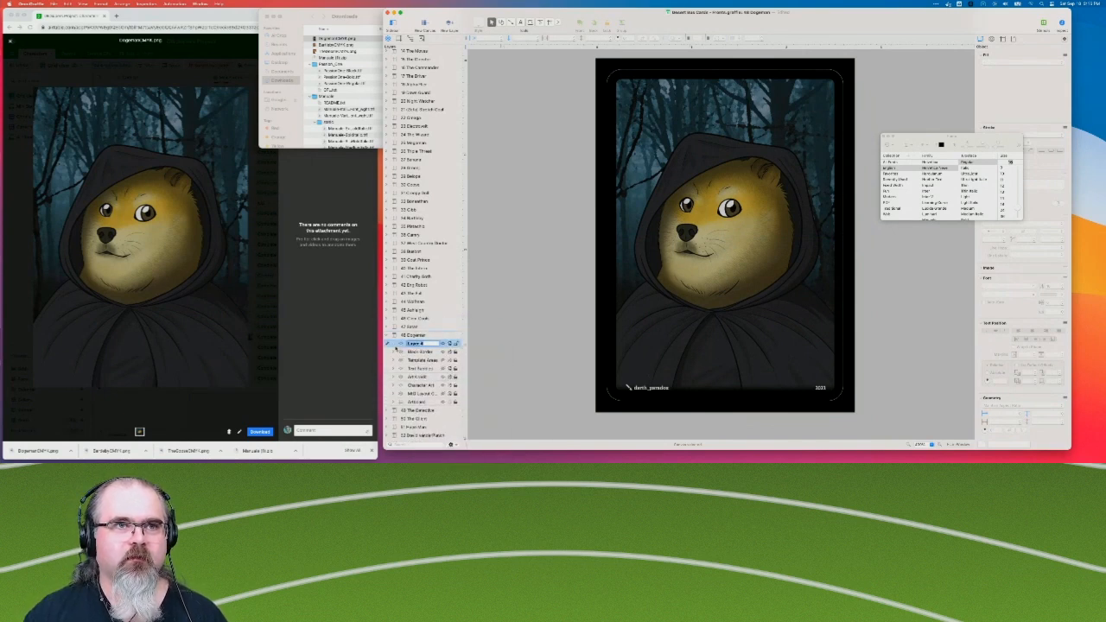
{"action": "type", "text": "M"}
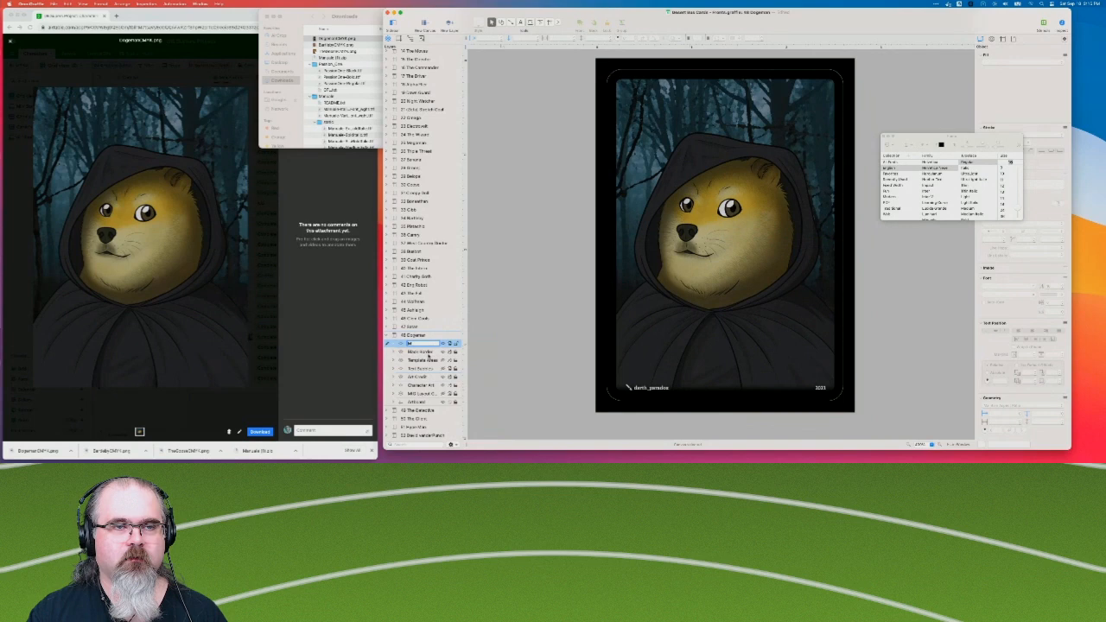
{"action": "left_click", "coordinate": [427, 368]}
{"action": "left_click_drag", "start_coordinate": [421, 347], "coordinate": [424, 373]}
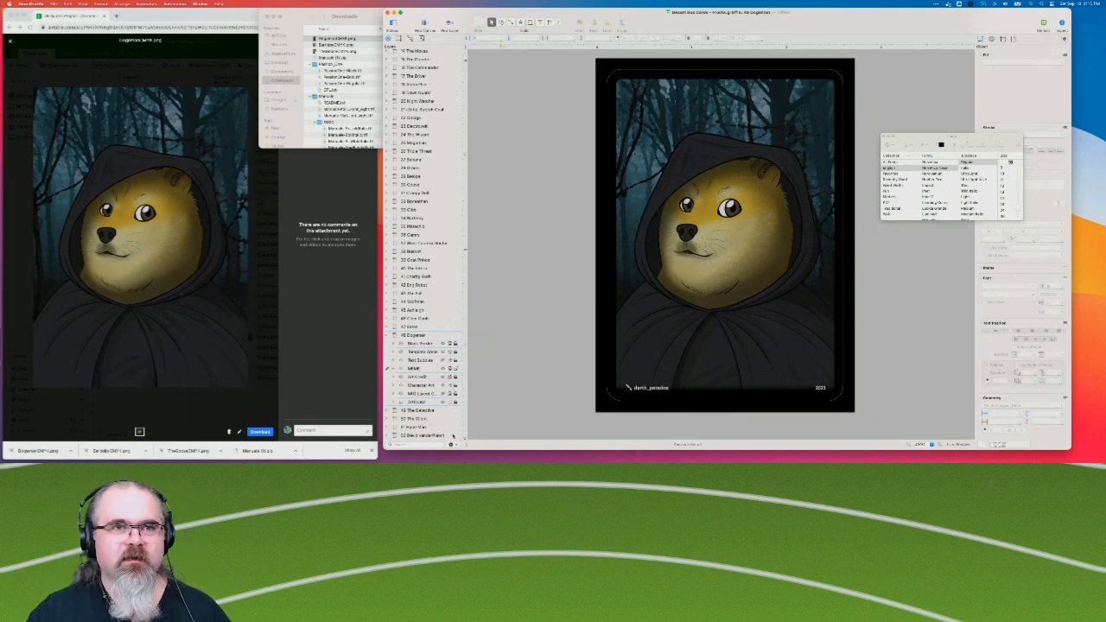
Reorder the Dogeman canvas layers so that MEME sits directly above Text Bubbles.
{"action": "left_click", "coordinate": [418, 361]}
{"action": "left_click", "coordinate": [418, 369], "text": "shift"}
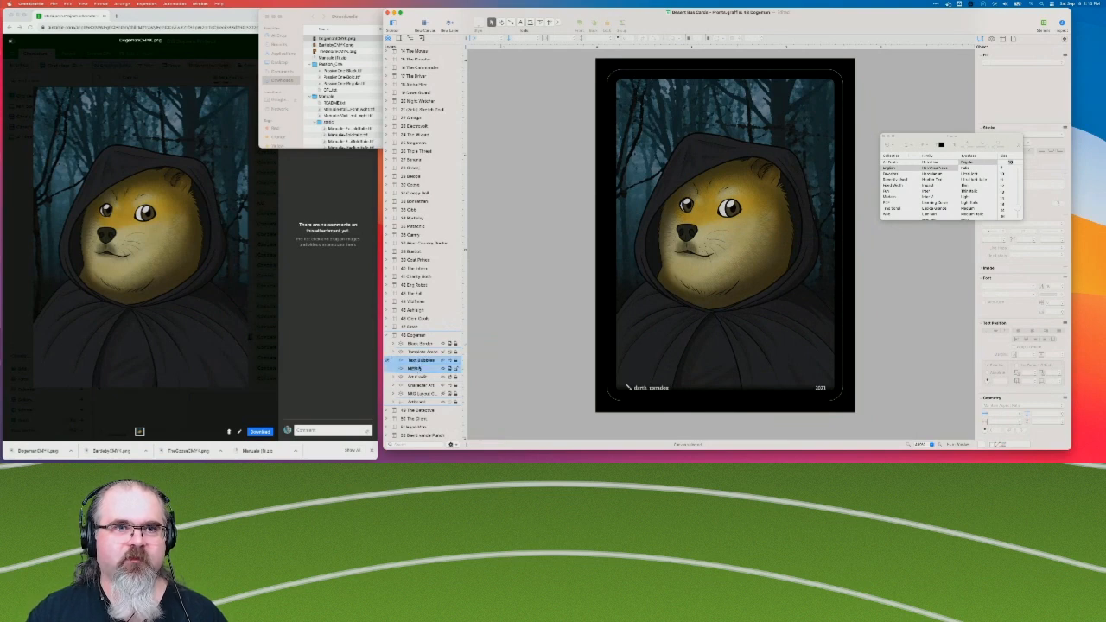
{"action": "left_click", "coordinate": [423, 377]}
{"action": "left_click", "coordinate": [423, 362]}
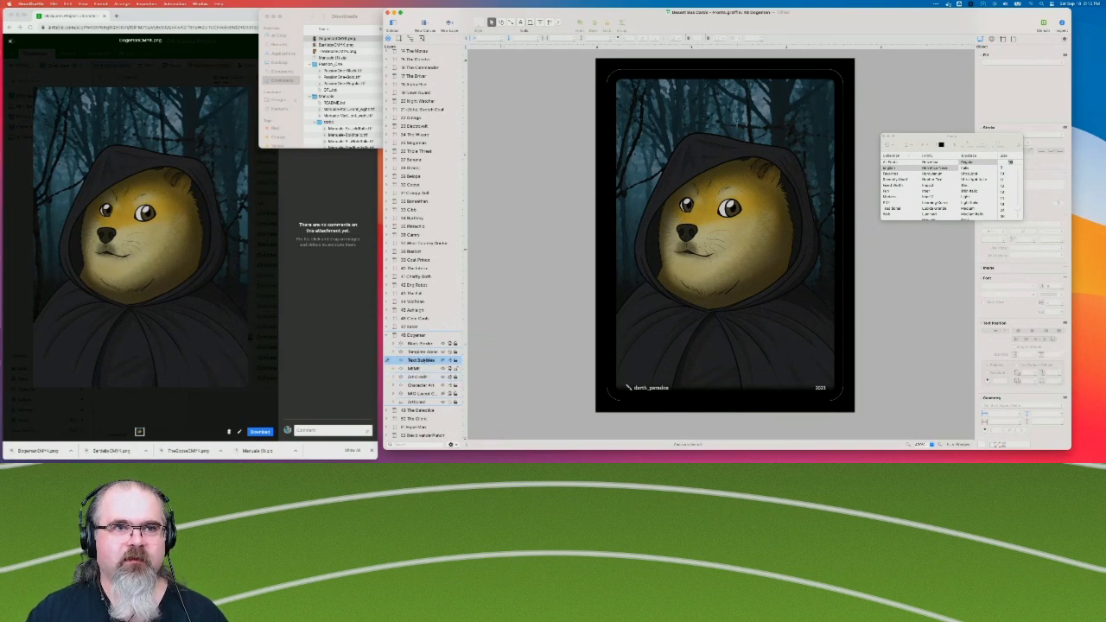
{"action": "left_click_drag", "start_coordinate": [406, 362], "coordinate": [427, 370]}
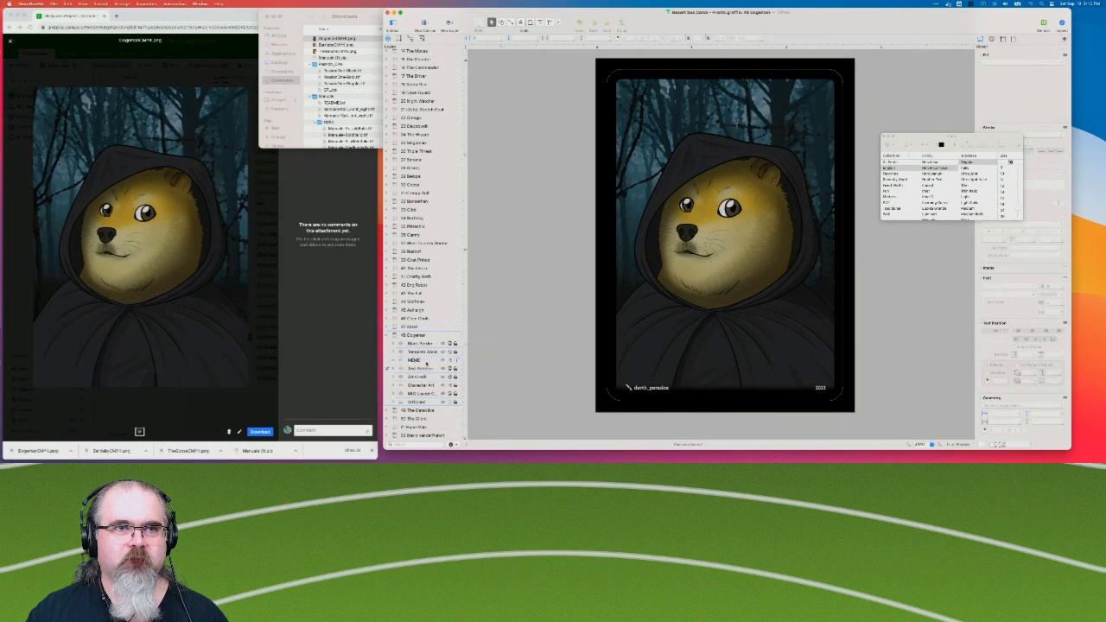
Make MEME the active layer and show the Text Bubbles layer again.
{"action": "left_click", "coordinate": [445, 369]}
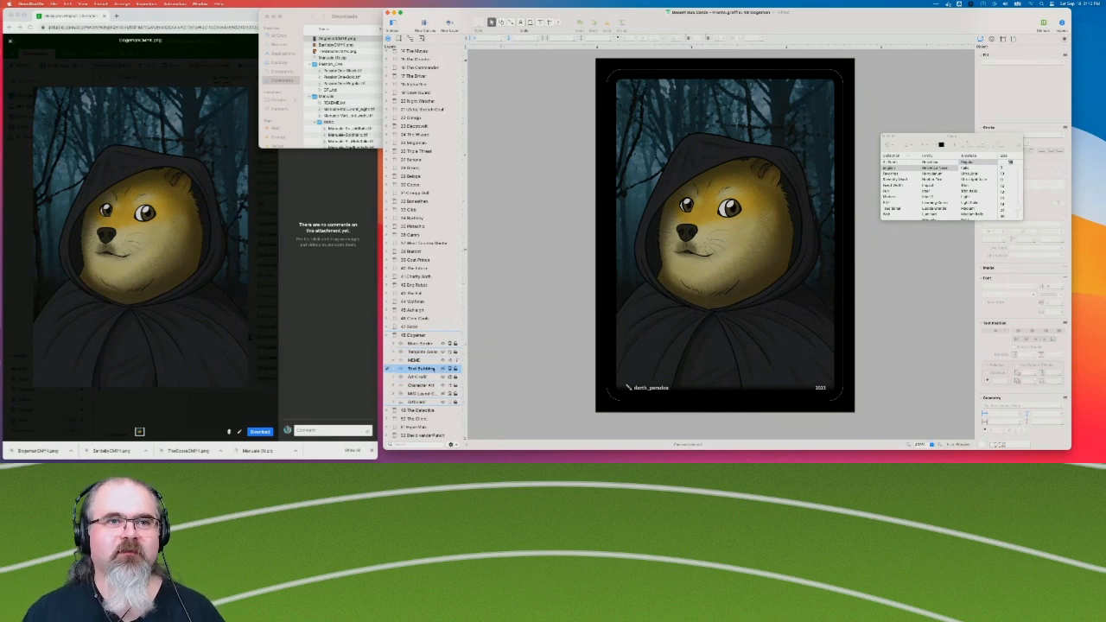
{"action": "left_click", "coordinate": [423, 361]}
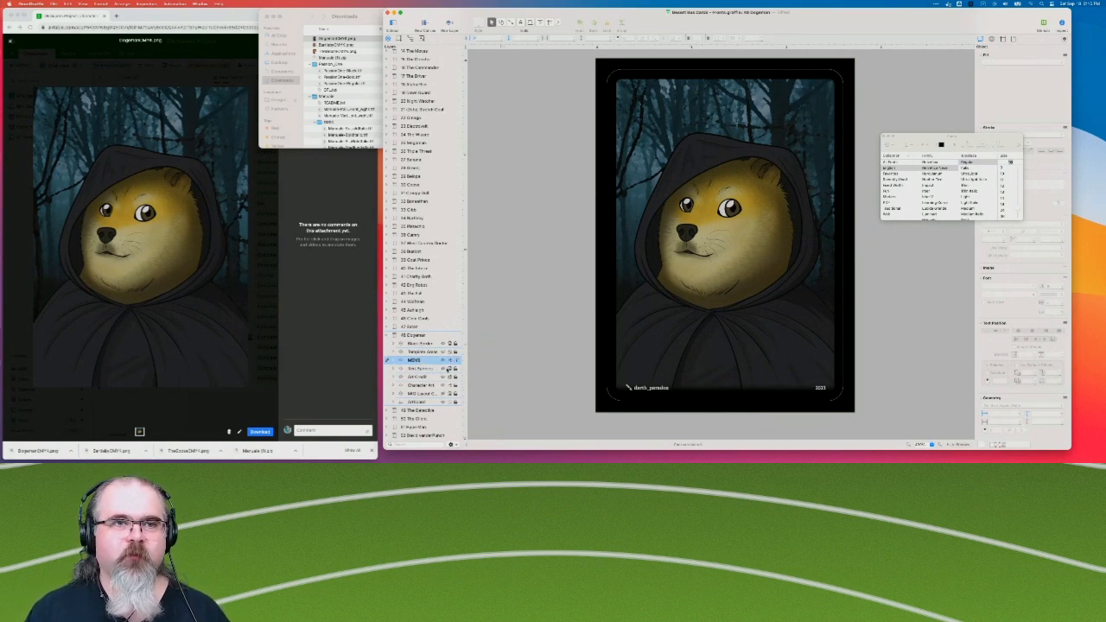
{"action": "left_click", "coordinate": [446, 369]}
Switch to the browser, search the web for "doge meme" in a new tab and open the Wikipedia article Doge (meme).
{"action": "left_click", "coordinate": [58, 38]}
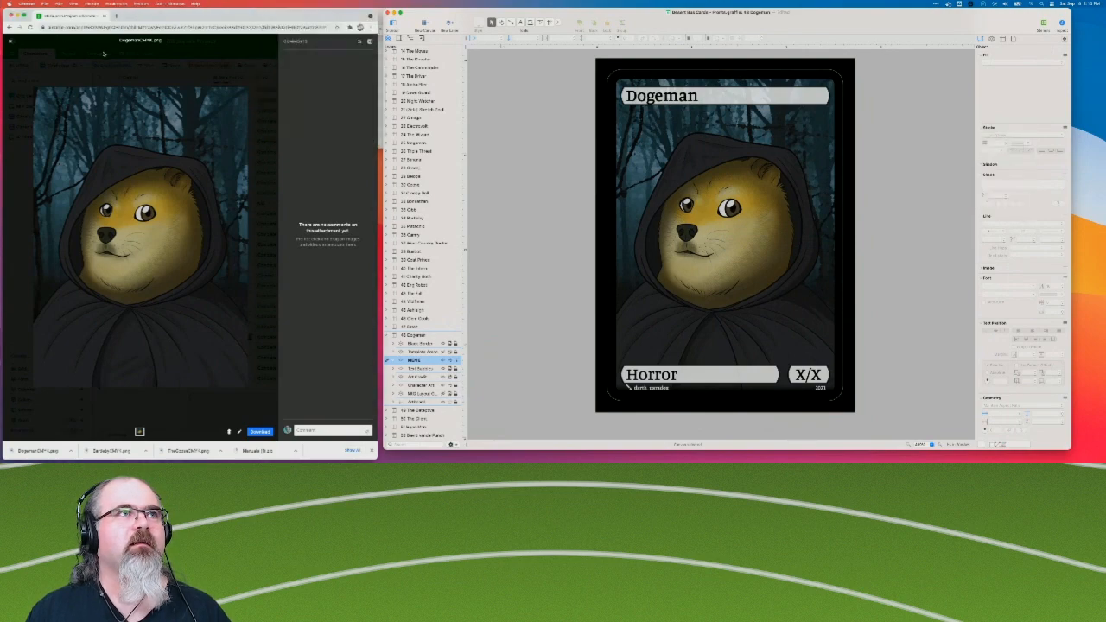
{"action": "left_click", "coordinate": [115, 16]}
{"action": "type", "text": "doge meme"}
{"action": "key", "text": "Return"}
{"action": "left_click", "coordinate": [56, 104]}
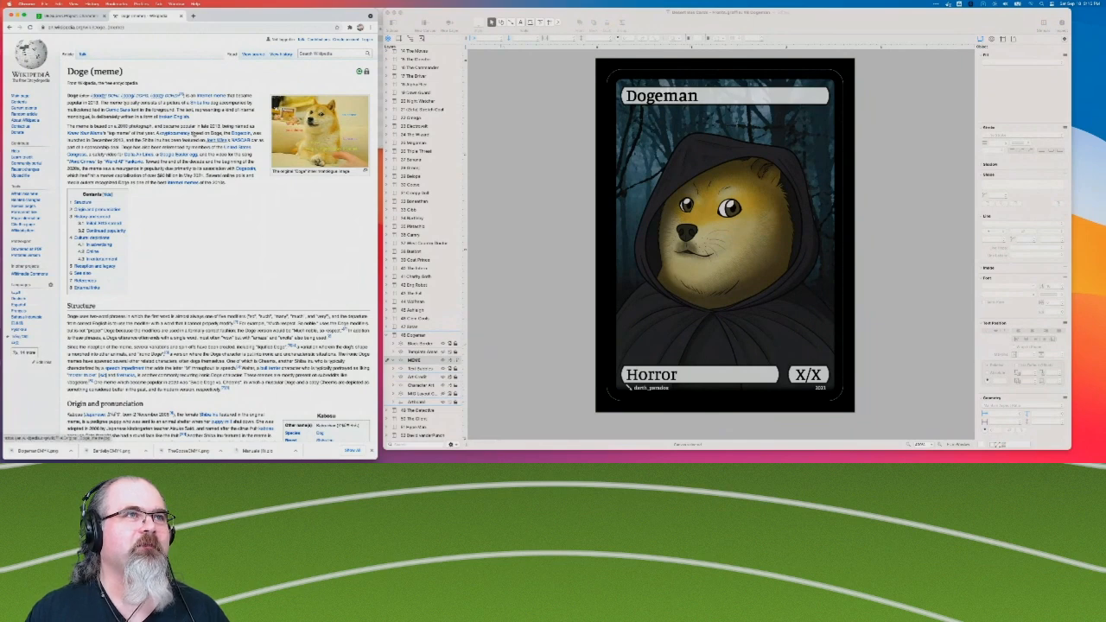
Examine the Doge meme's example image and the rest of the Wikipedia article for its typical captions and lettering.
{"action": "scroll", "coordinate": [235, 267], "scroll_direction": "down", "scroll_amount": 1}
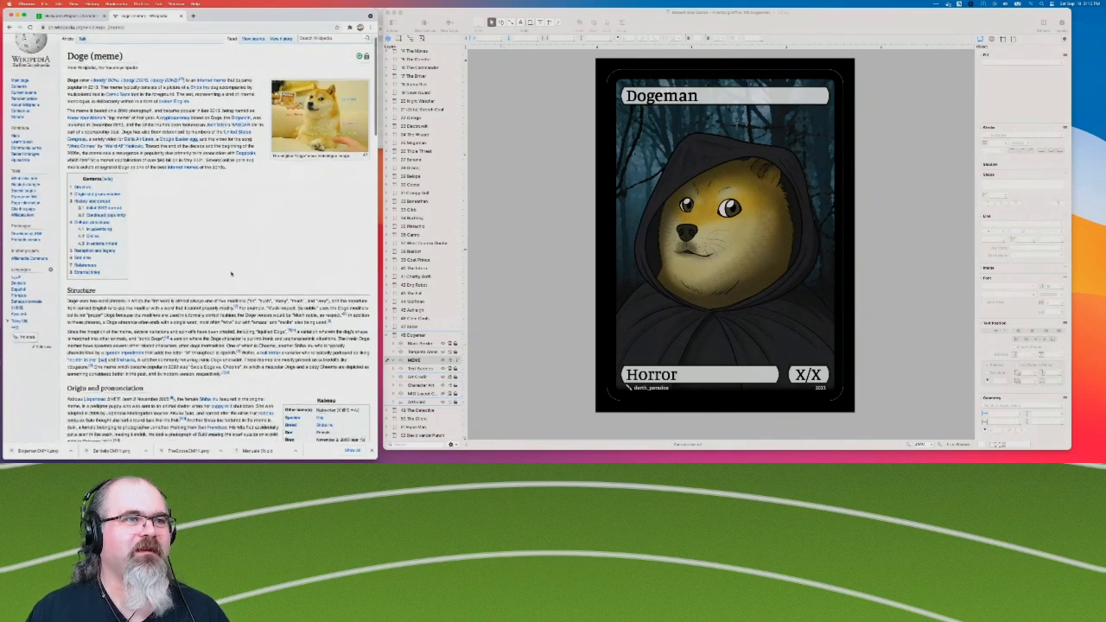
{"action": "left_click", "coordinate": [321, 119]}
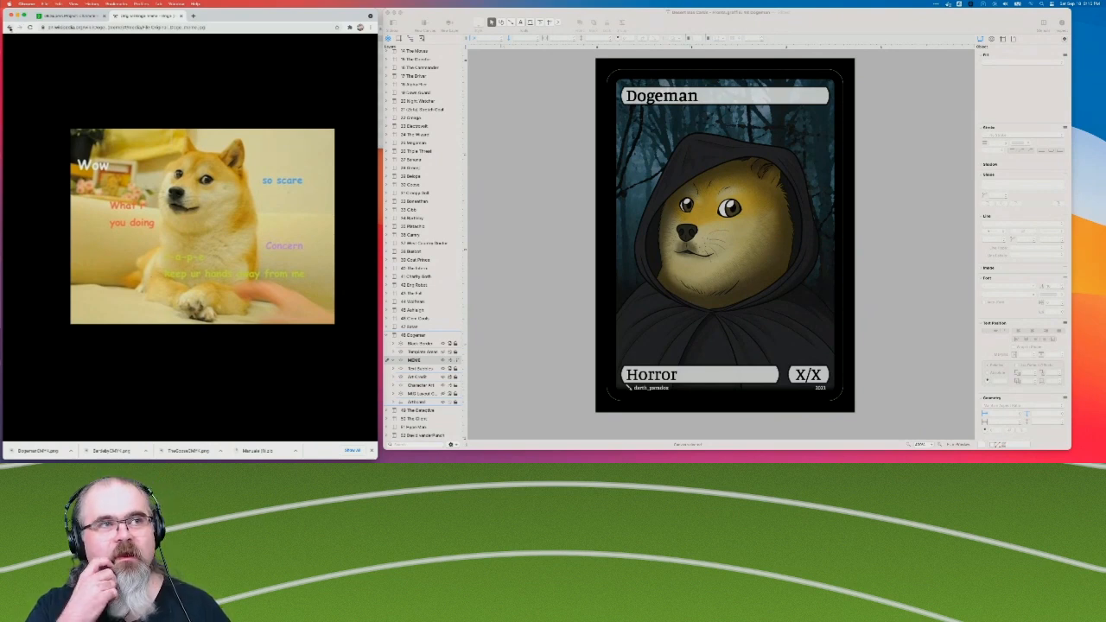
{"action": "left_click", "coordinate": [10, 27]}
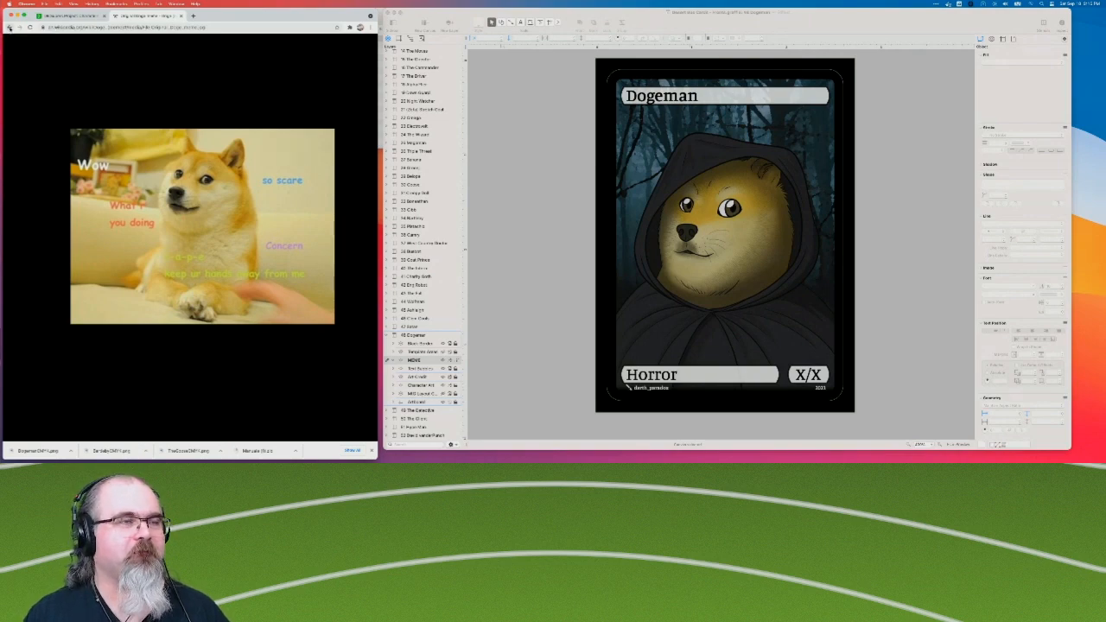
{"action": "scroll", "coordinate": [142, 271], "scroll_direction": "down", "scroll_amount": 2}
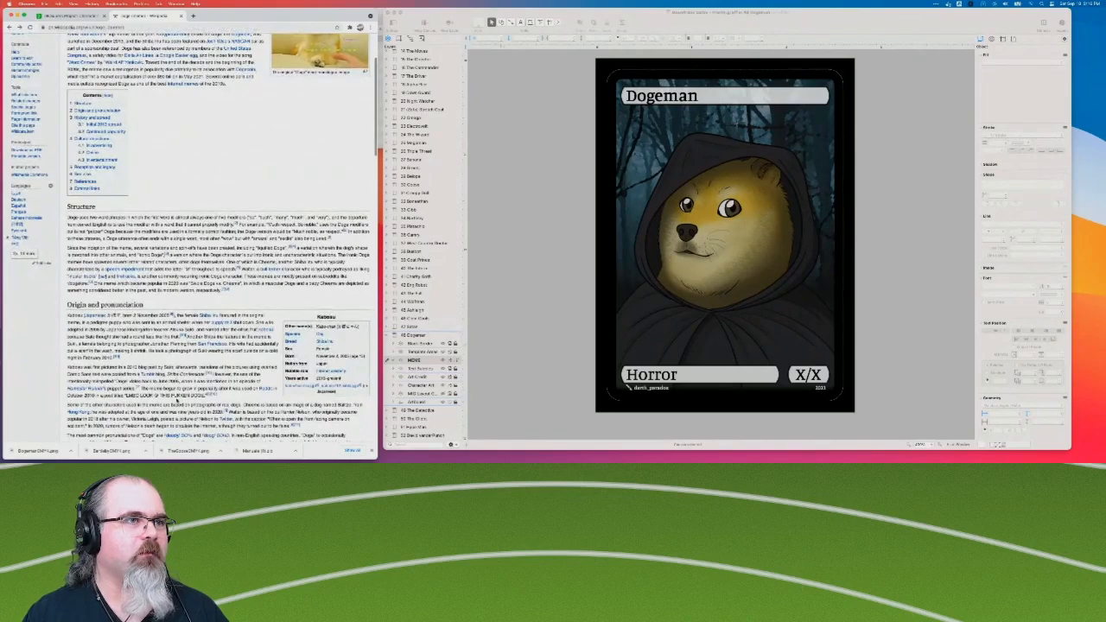
{"action": "scroll", "coordinate": [177, 381], "scroll_direction": "down", "scroll_amount": 5}
{"action": "scroll", "coordinate": [177, 380], "scroll_direction": "down", "scroll_amount": 15}
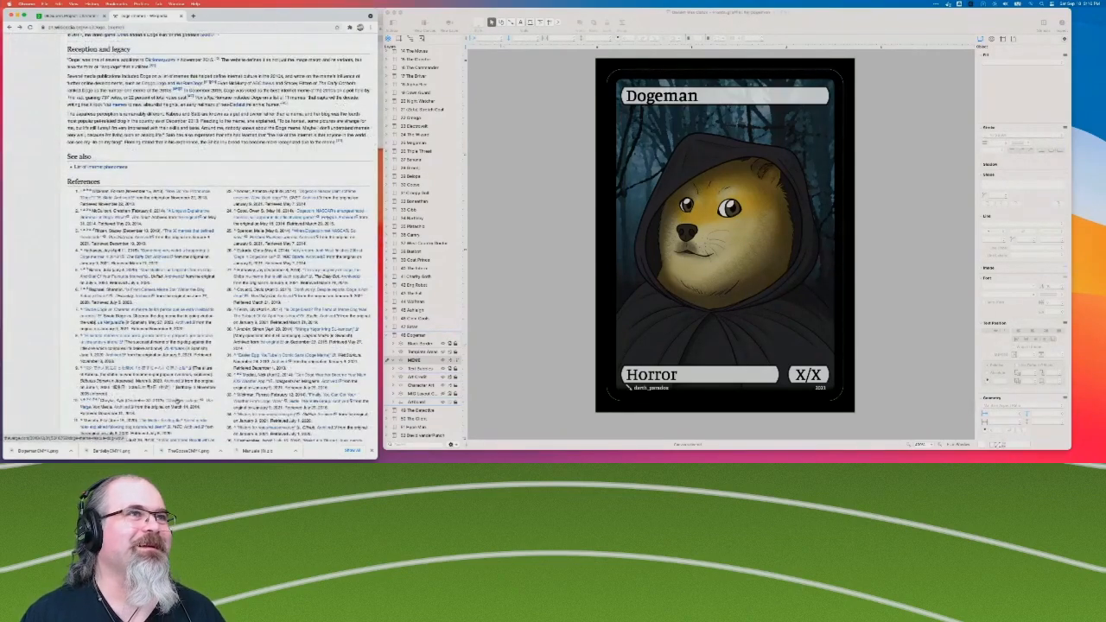
{"action": "scroll", "coordinate": [177, 400], "scroll_direction": "up", "scroll_amount": 20}
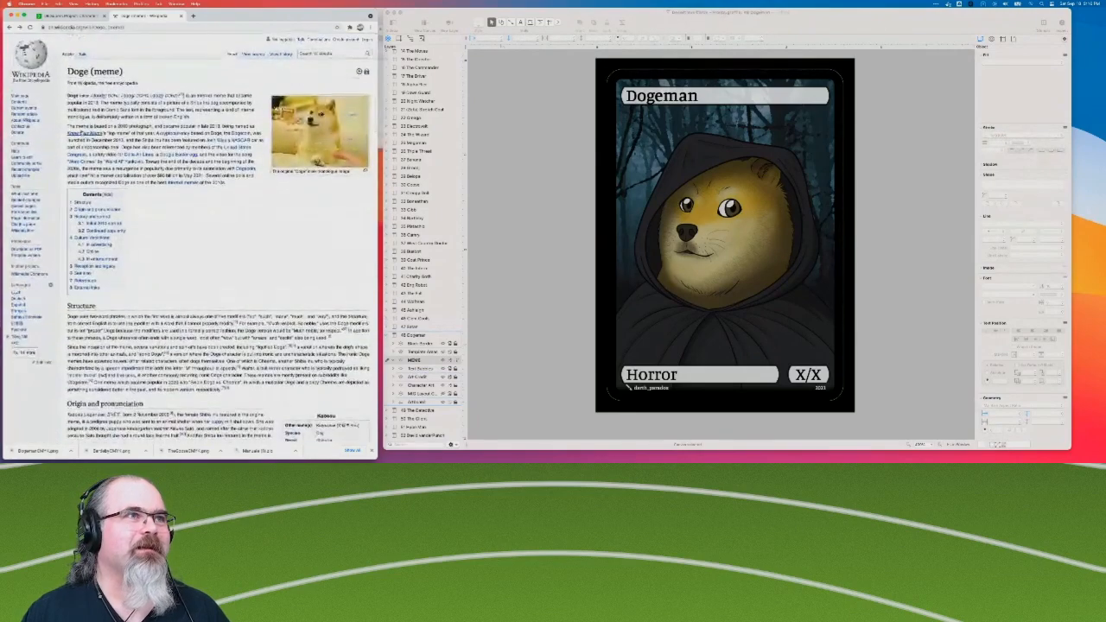
Look through the linked Know Your Meme article and return to the Doge (meme) article.
{"action": "left_click", "coordinate": [84, 135]}
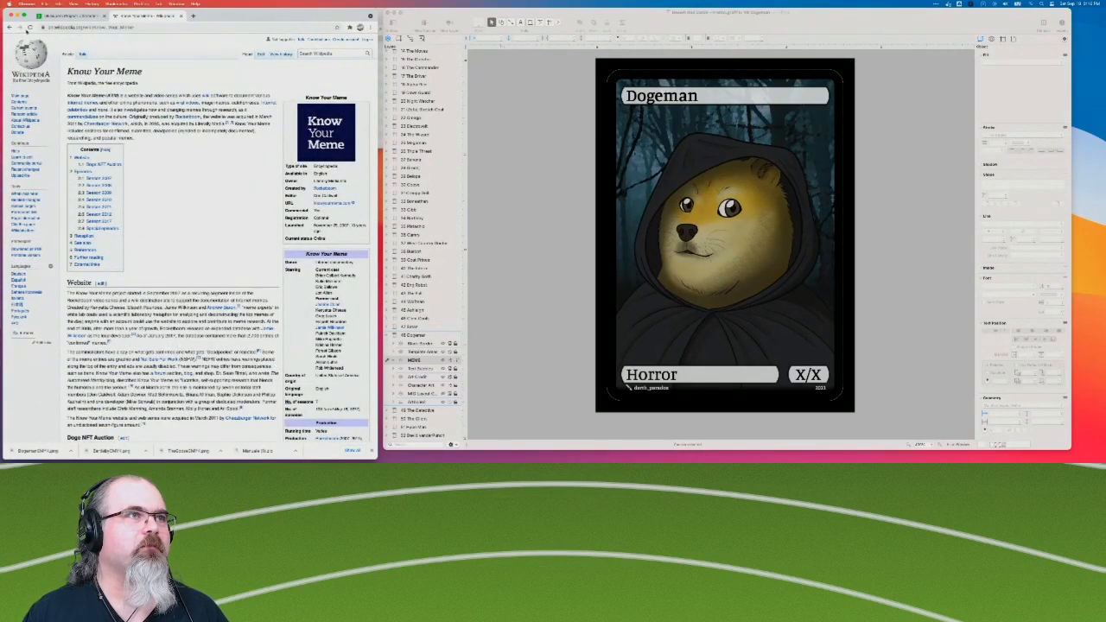
{"action": "scroll", "coordinate": [243, 270], "scroll_direction": "down", "scroll_amount": 3}
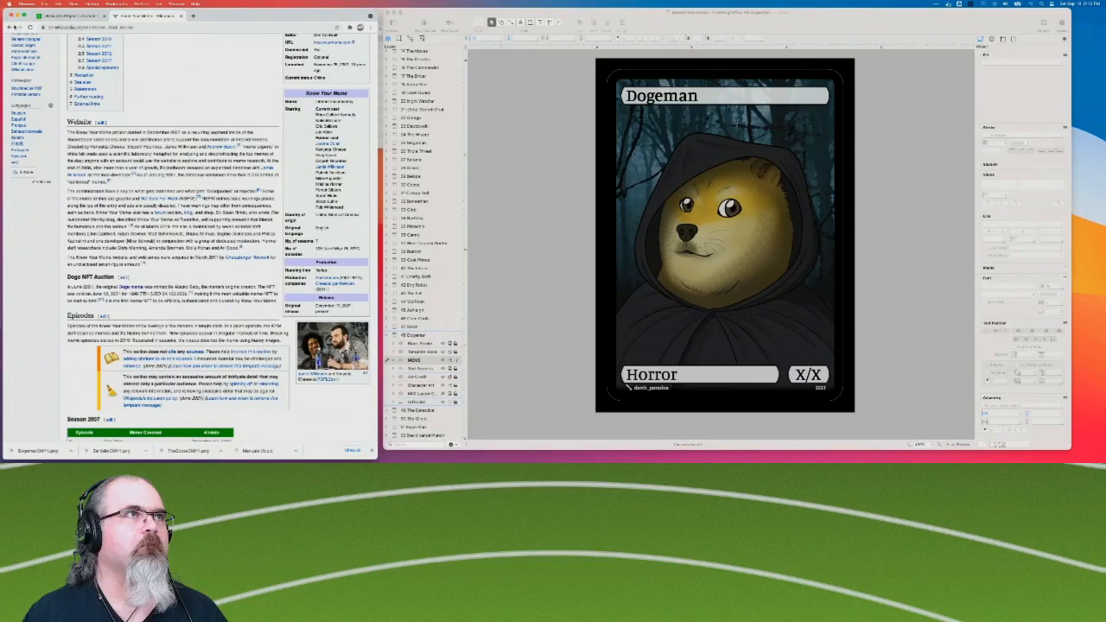
{"action": "left_click", "coordinate": [9, 27]}
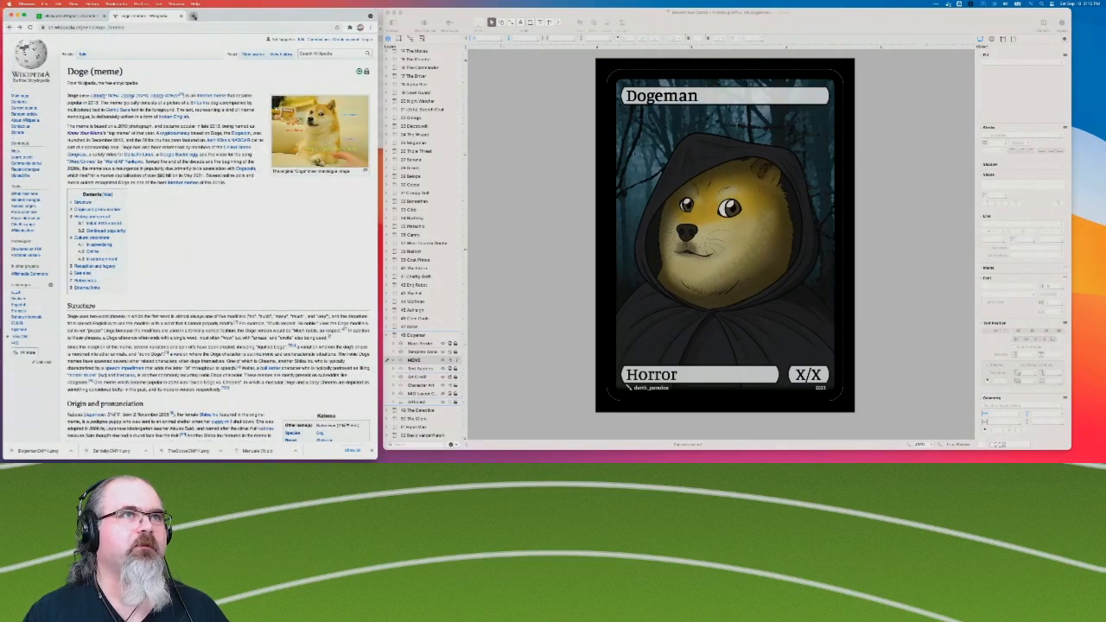
Search the web for "knowyourmeme doge" in a new tab and open the Know Your Meme article on Doge.
{"action": "left_click", "coordinate": [202, 15]}
{"action": "type", "text": "knowyourmeme"}
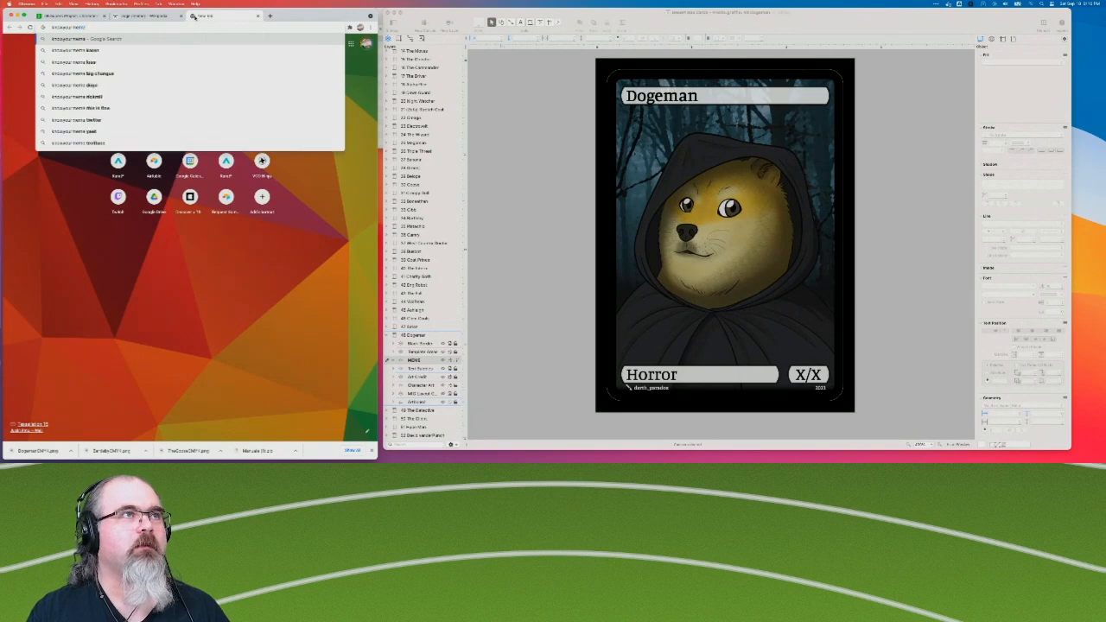
{"action": "type", "text": " doge"}
{"action": "key", "text": "Return"}
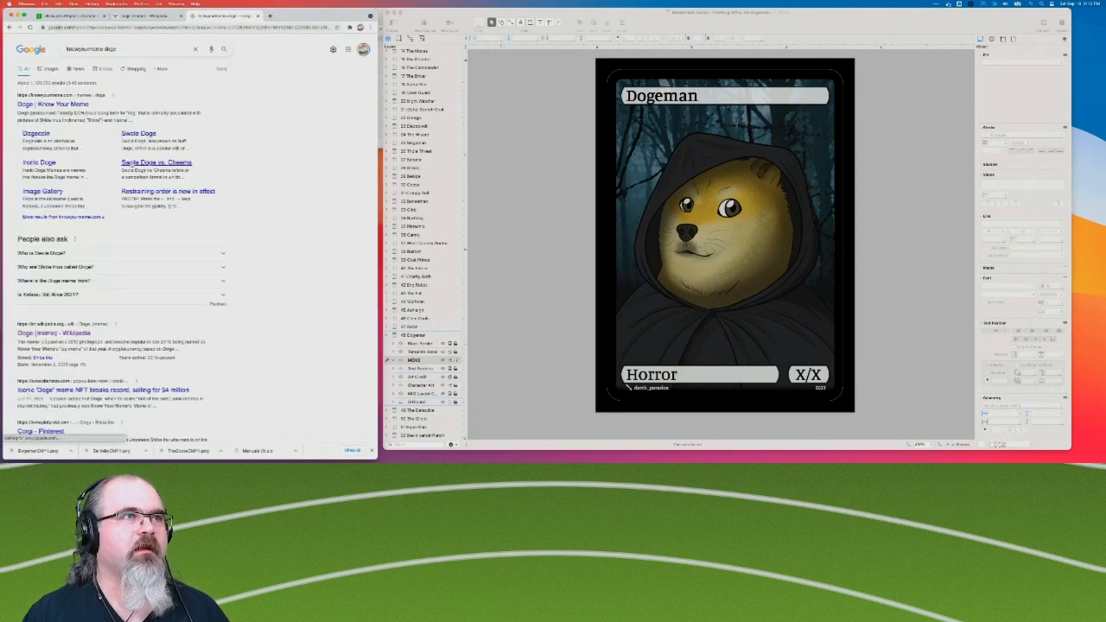
{"action": "left_click", "coordinate": [55, 104]}
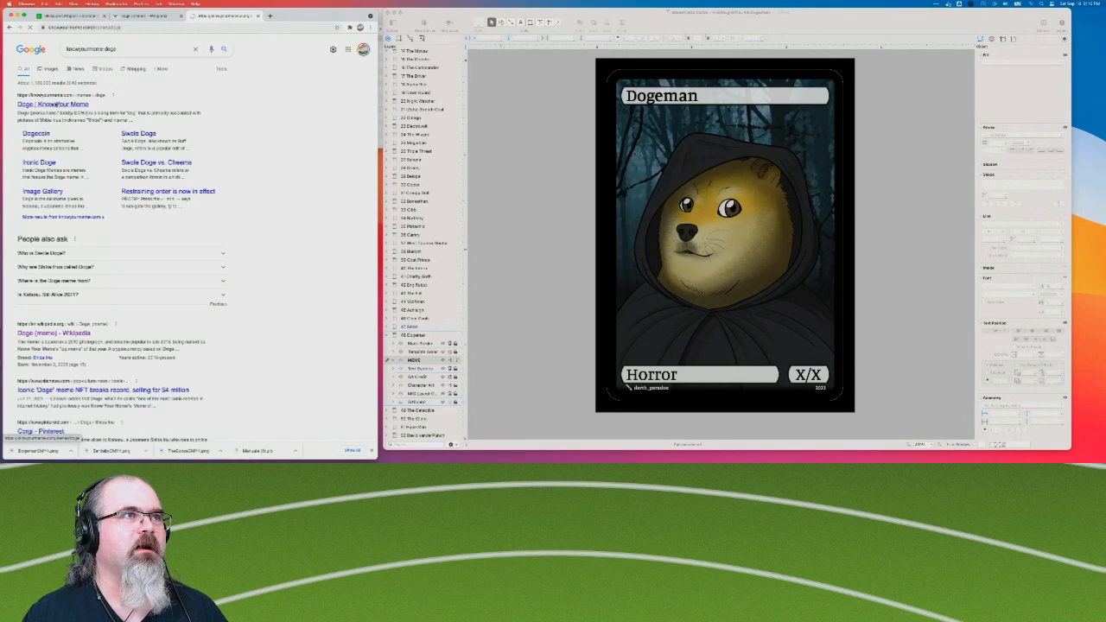
Look through the Know Your Meme Doge article for captioned example images.
{"action": "scroll", "coordinate": [149, 291], "scroll_direction": "down", "scroll_amount": 5}
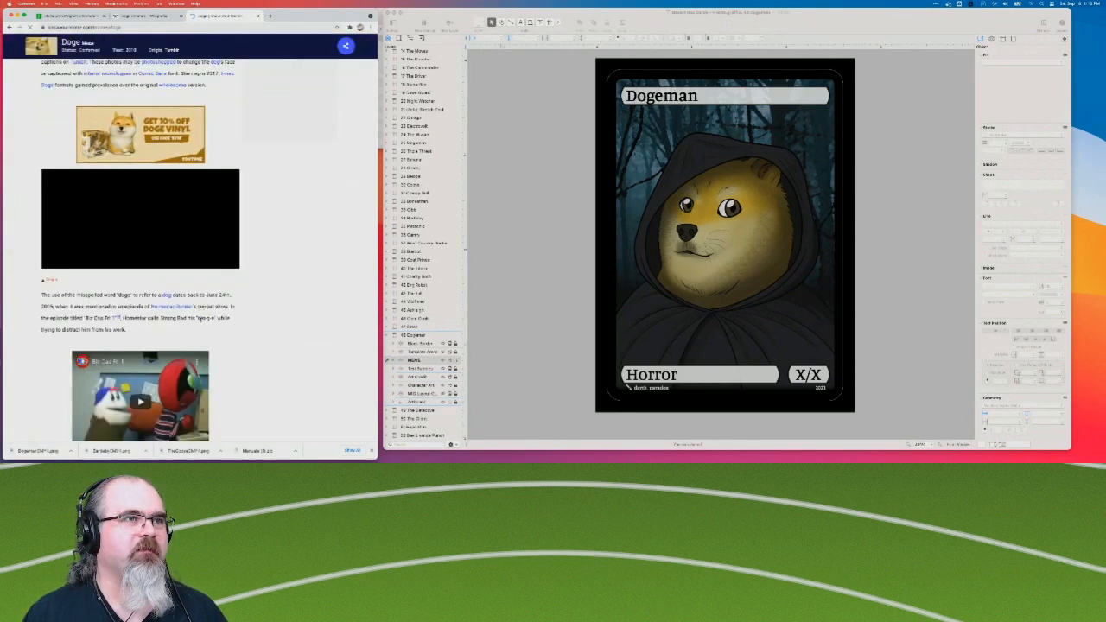
{"action": "scroll", "coordinate": [205, 320], "scroll_direction": "down", "scroll_amount": 5}
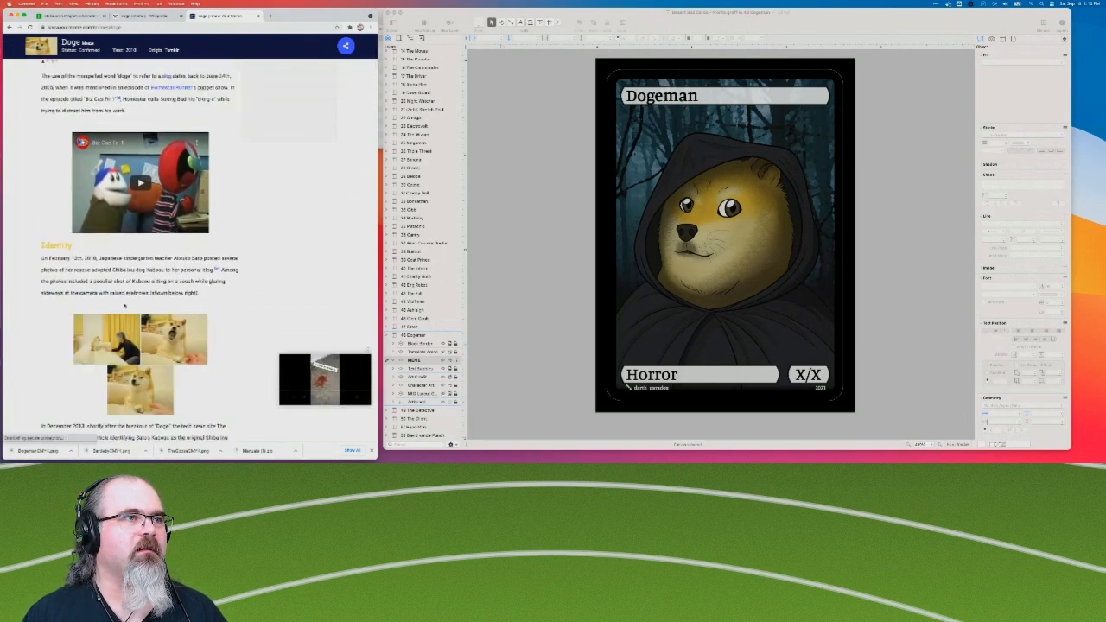
{"action": "scroll", "coordinate": [173, 316], "scroll_direction": "down", "scroll_amount": 1}
{"action": "scroll", "coordinate": [124, 306], "scroll_direction": "down", "scroll_amount": 5}
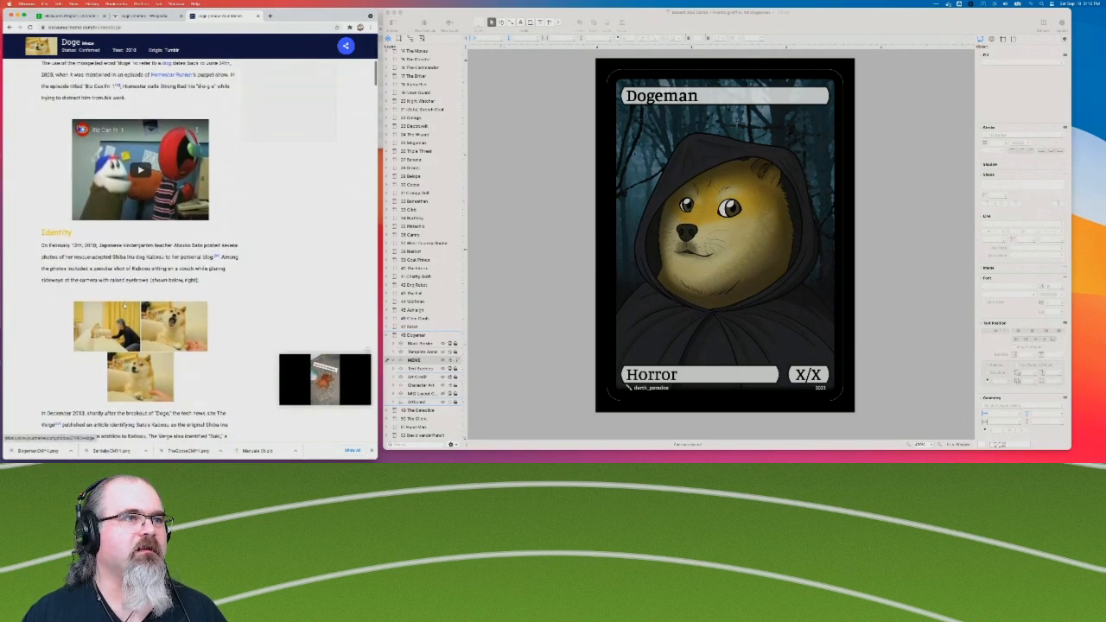
{"action": "scroll", "coordinate": [125, 306], "scroll_direction": "down", "scroll_amount": 1}
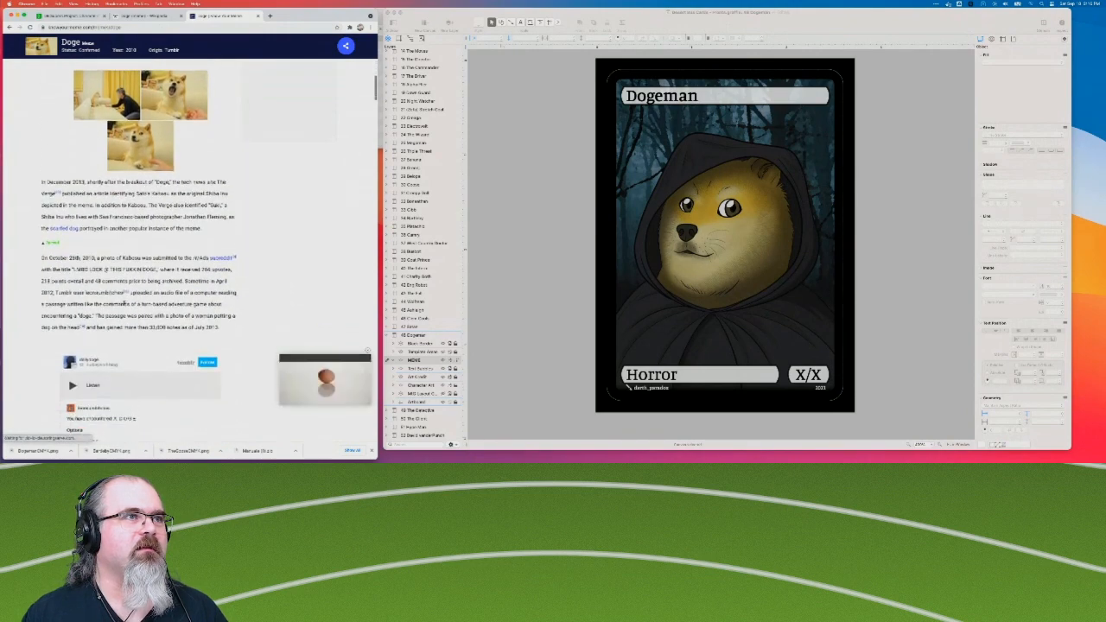
{"action": "scroll", "coordinate": [165, 344], "scroll_direction": "down", "scroll_amount": 7}
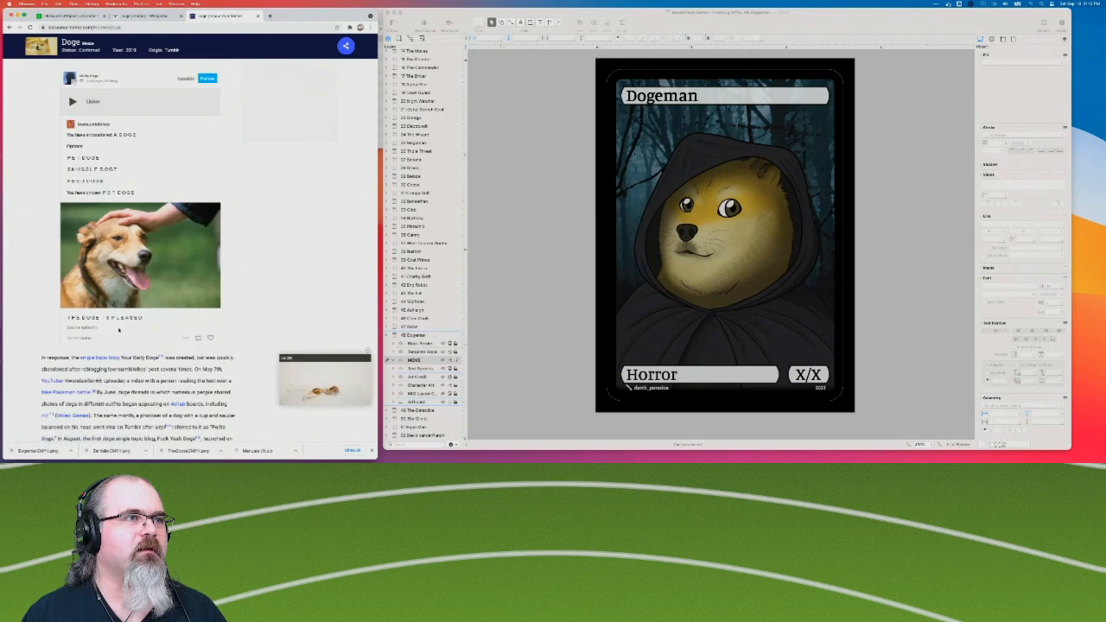
{"action": "scroll", "coordinate": [113, 357], "scroll_direction": "down", "scroll_amount": 6}
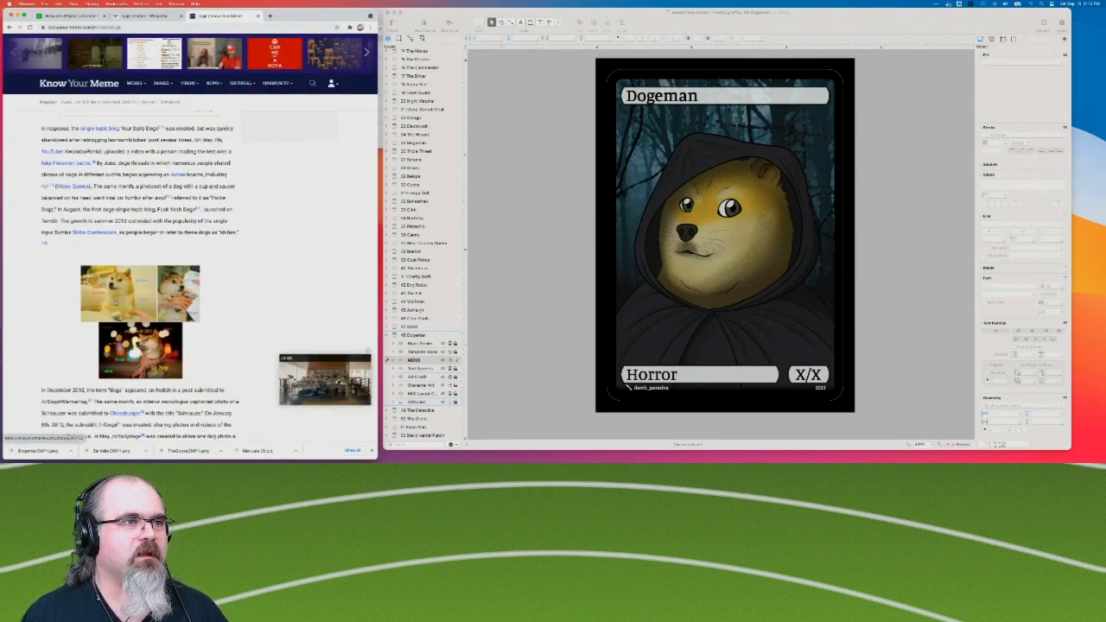
{"action": "scroll", "coordinate": [190, 259], "scroll_direction": "down", "scroll_amount": 1}
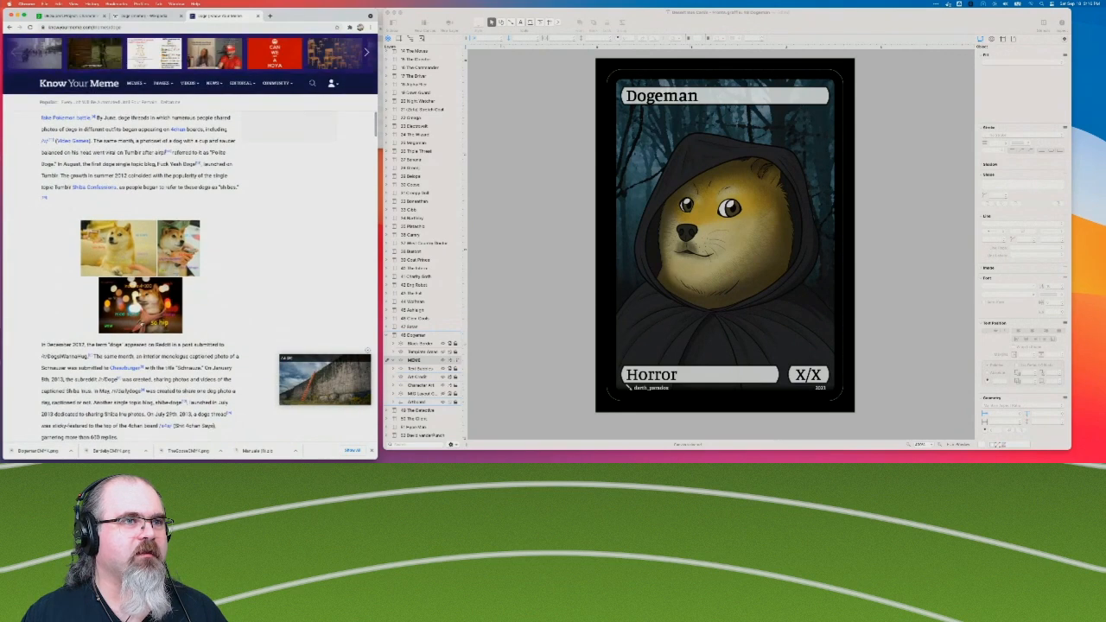
Open the article's captioned Doge image and browse the neighbouring gallery images for caption wording, lettering and colours.
{"action": "left_click", "coordinate": [135, 259]}
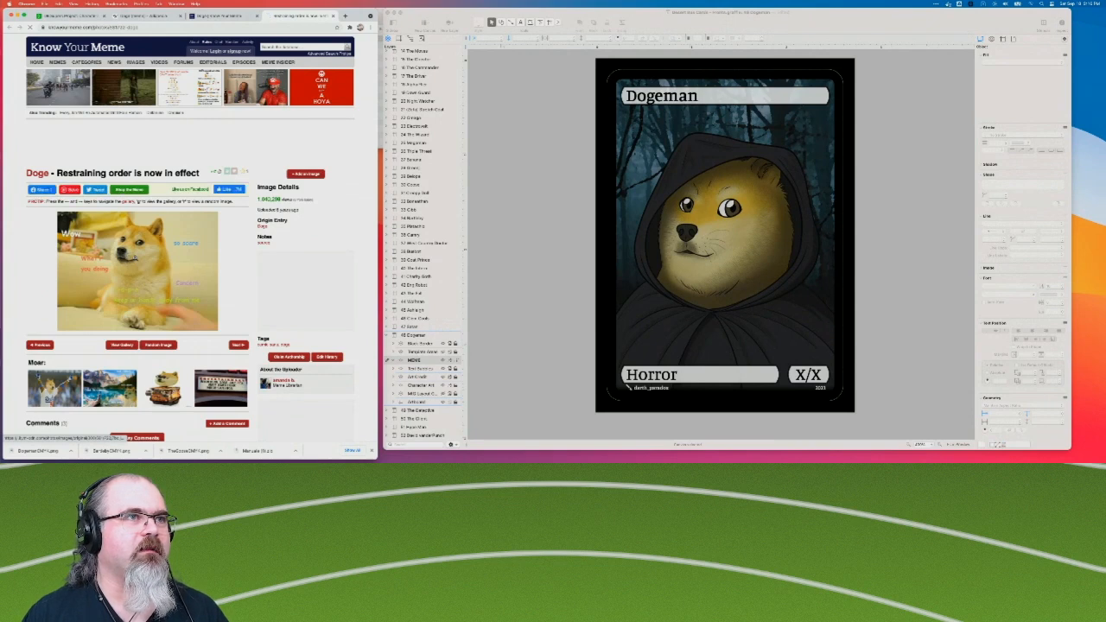
{"action": "key", "text": "Right"}
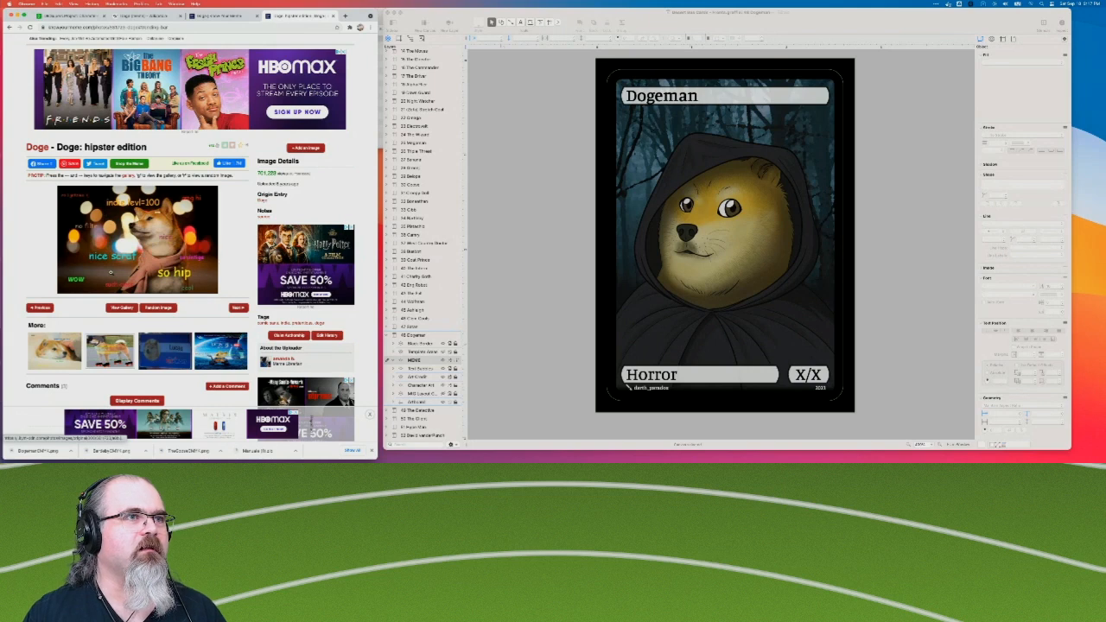
{"action": "left_click", "coordinate": [110, 272]}
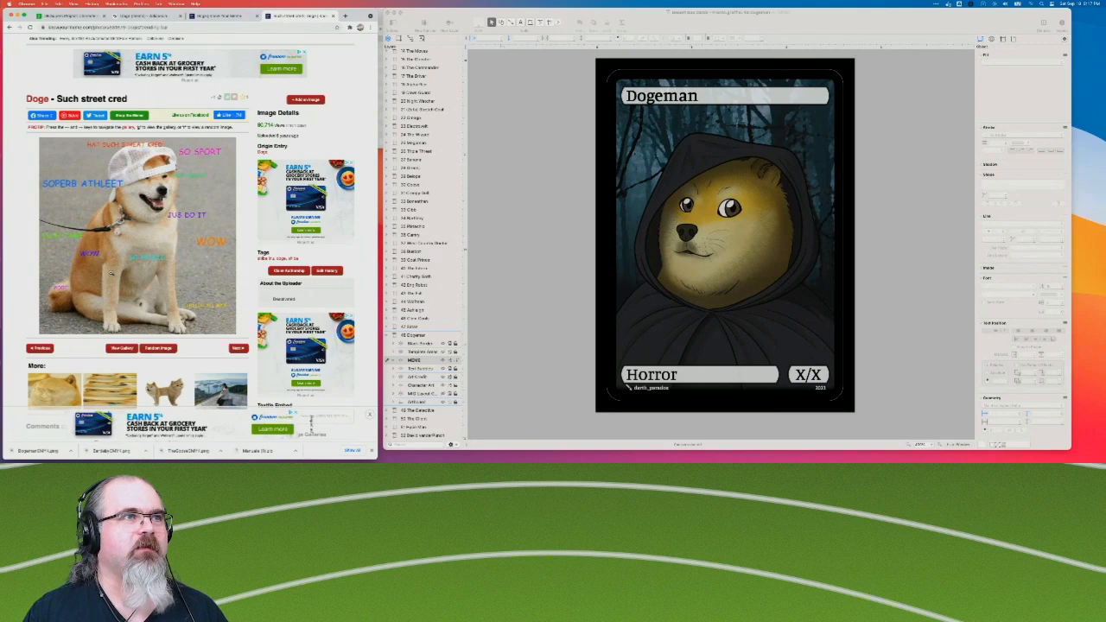
{"action": "key", "text": "Right"}
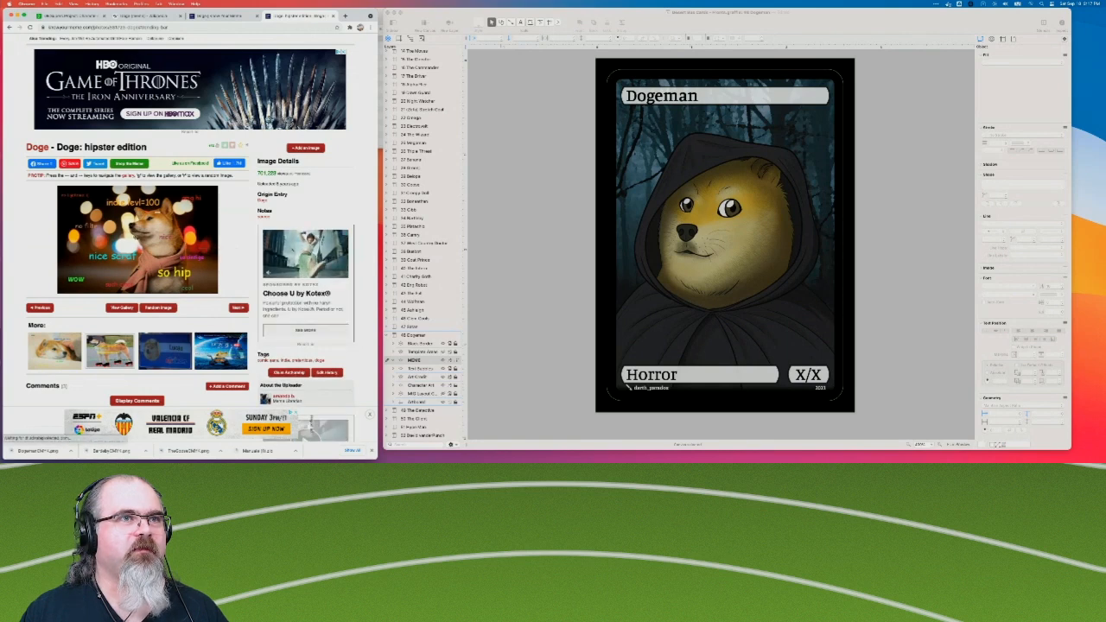
{"action": "key", "text": "Right"}
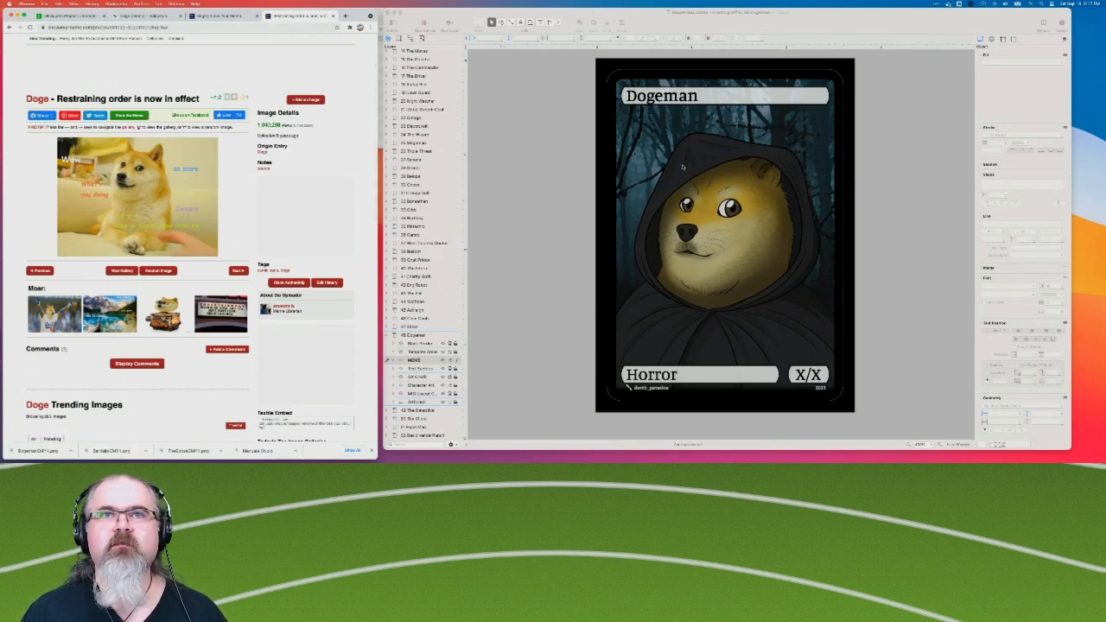
Switch to OmniGraffle and add the text "very dogeman" on the Dogeman card's MEME layer.
{"action": "left_click", "coordinate": [519, 24]}
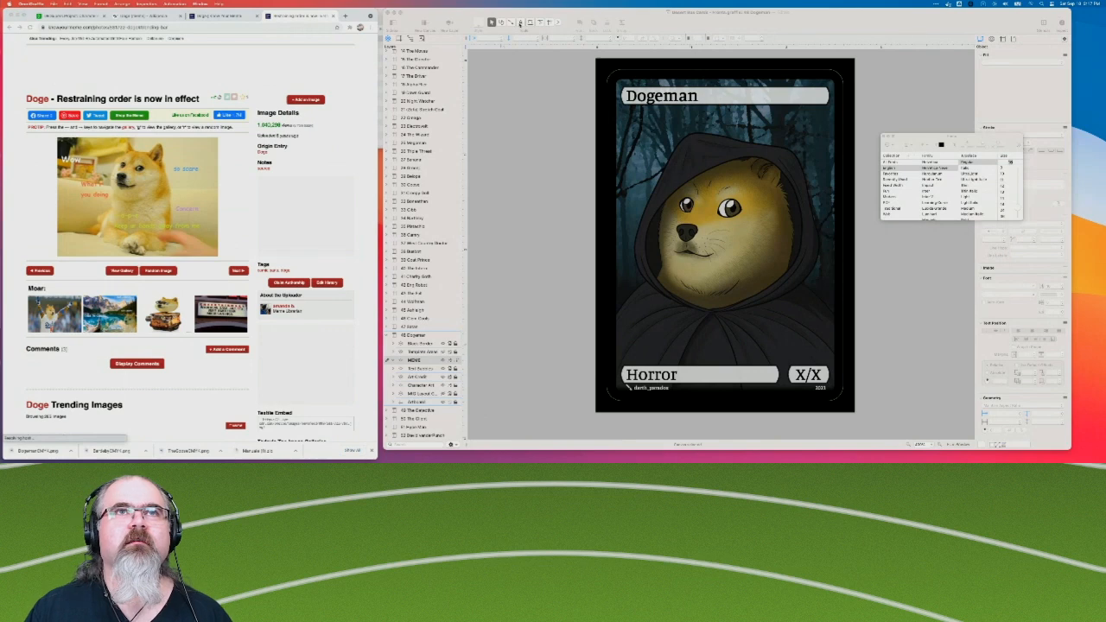
{"action": "left_click", "coordinate": [636, 155]}
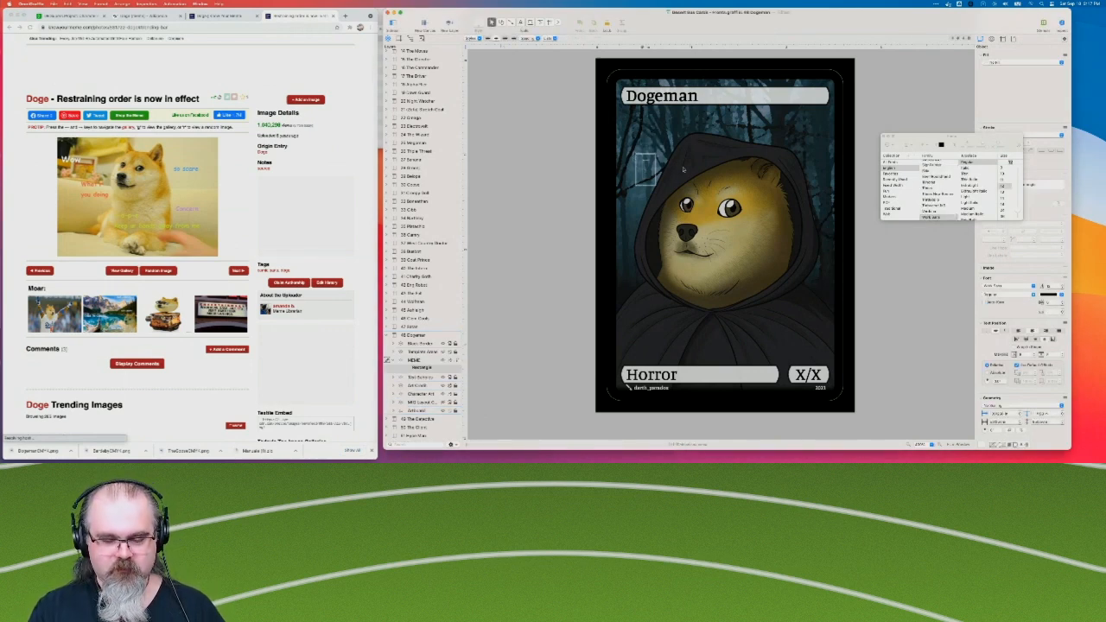
{"action": "type", "text": "very"}
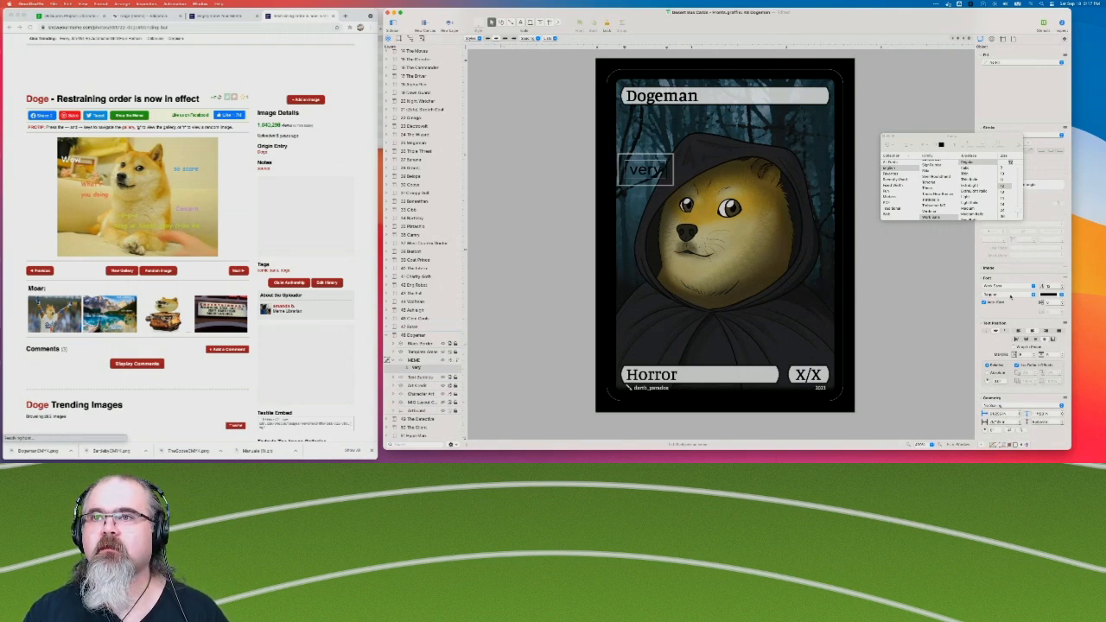
{"action": "left_click", "coordinate": [1020, 331]}
{"action": "type", "text": "dogema"}
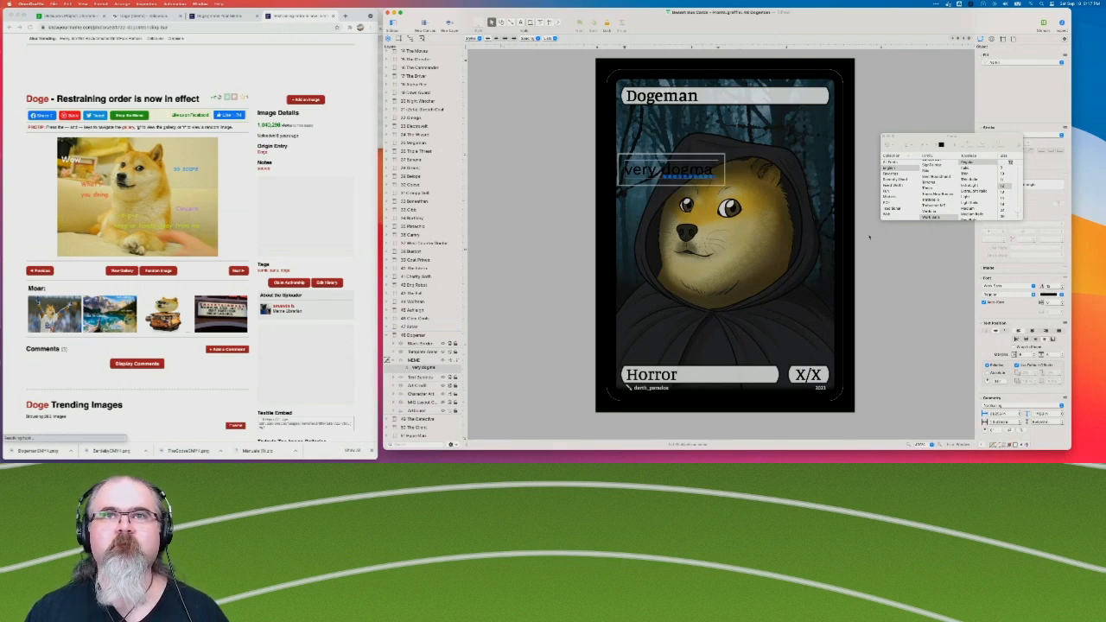
{"action": "type", "text": "n"}
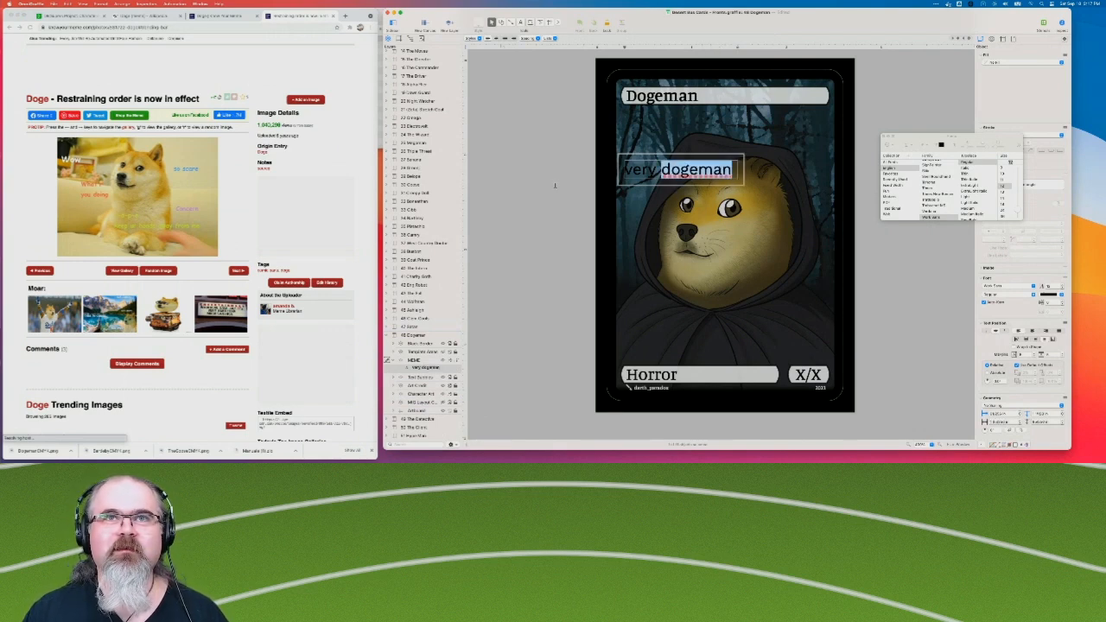
{"action": "left_click", "coordinate": [490, 205]}
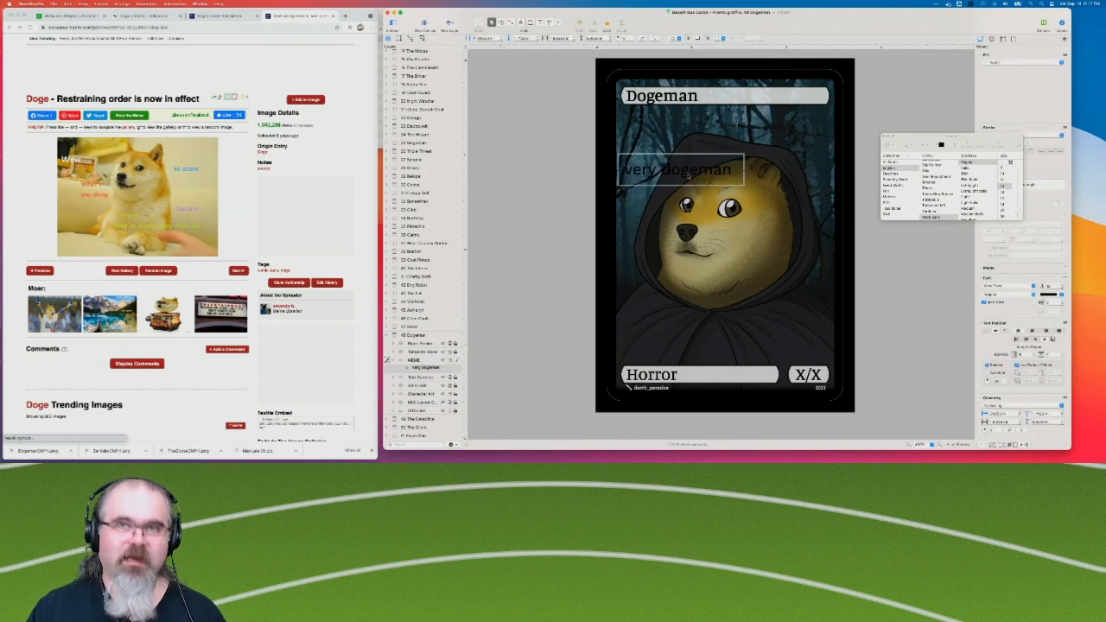
Set the whole "very dogeman" caption in the Comic Sans MS font.
{"action": "double_click", "coordinate": [702, 171]}
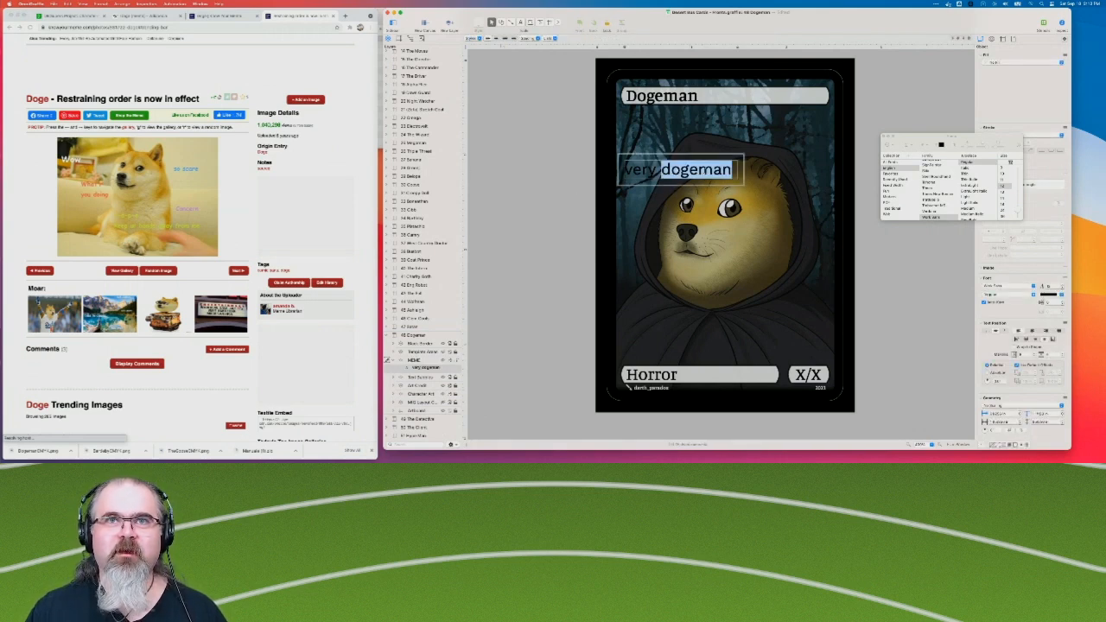
{"action": "key", "text": "super+a"}
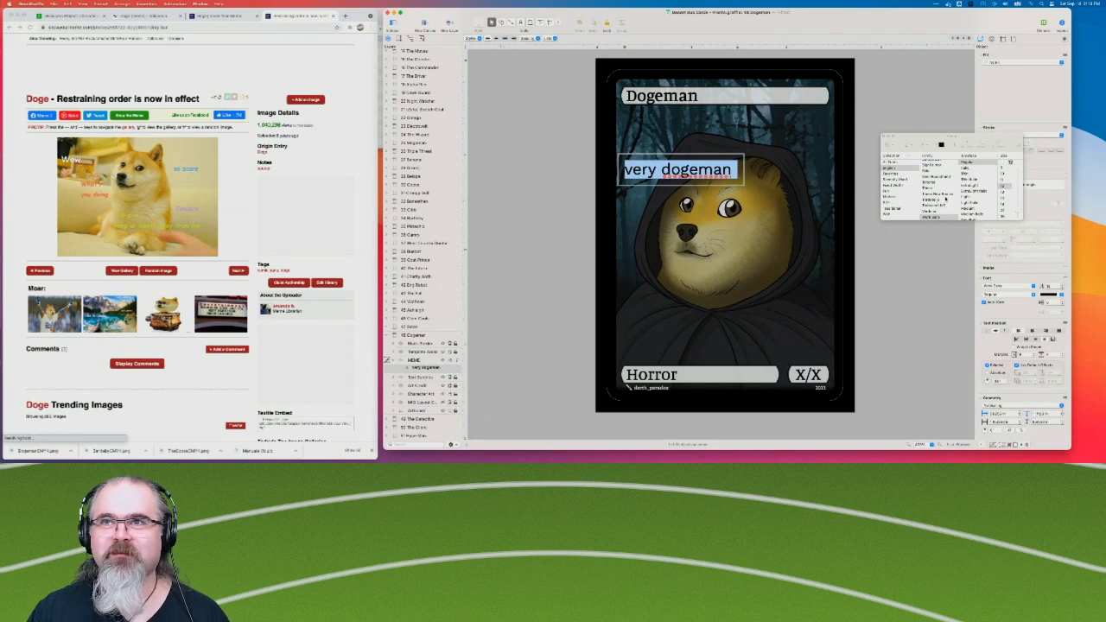
{"action": "scroll", "coordinate": [938, 203], "scroll_direction": "up", "scroll_amount": 12}
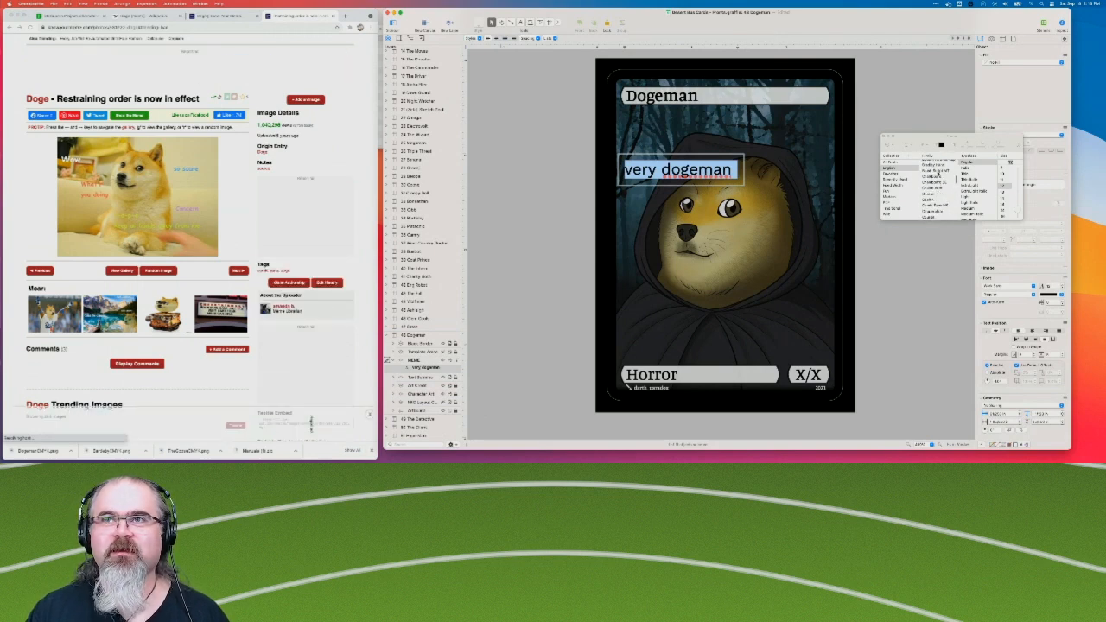
{"action": "left_click", "coordinate": [935, 205]}
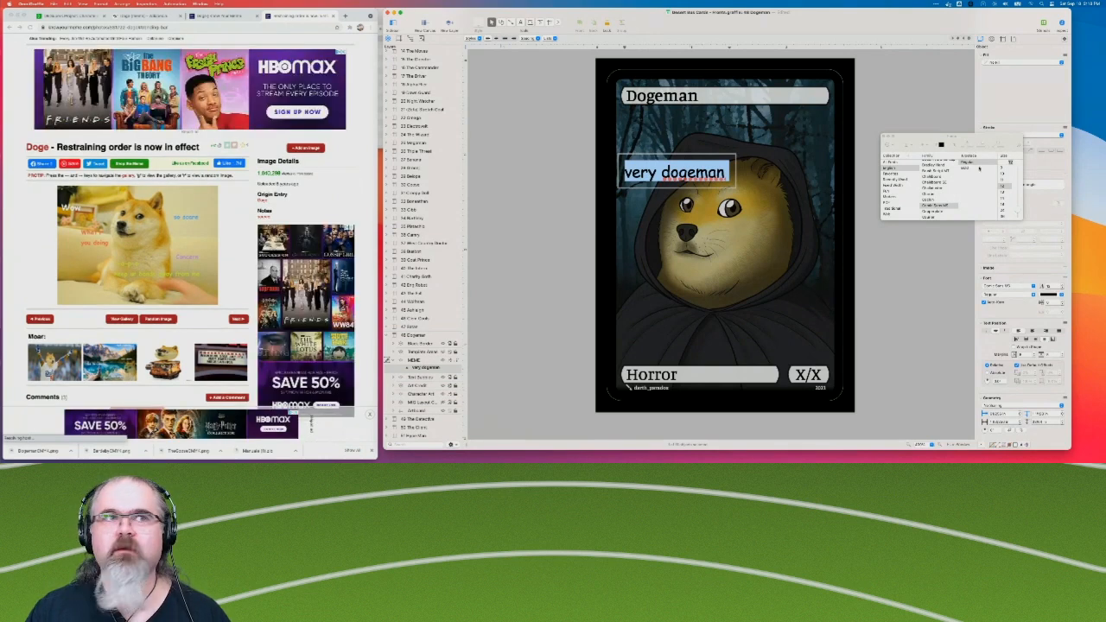
Color the "very dogeman" caption salmon red and place it just below the card's title bar.
{"action": "left_click", "coordinate": [1048, 295]}
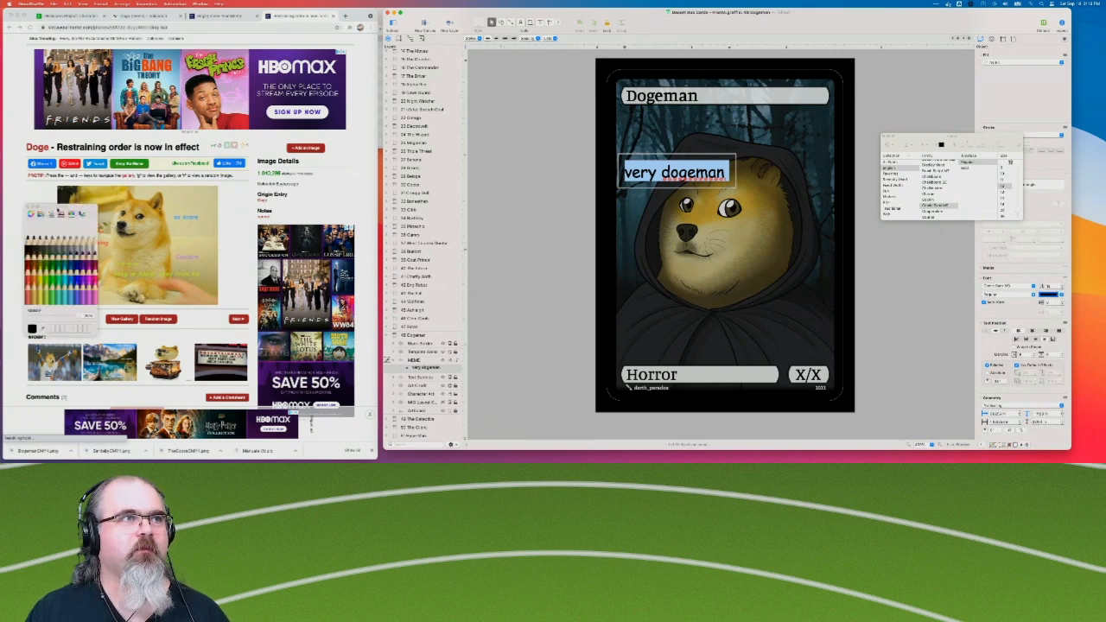
{"action": "mouse_move", "coordinate": [145, 217]}
{"action": "left_mouse_down"}
{"action": "mouse_move", "coordinate": [361, 126]}
{"action": "mouse_move", "coordinate": [383, 137]}
{"action": "mouse_move", "coordinate": [375, 149]}
{"action": "left_mouse_up"}
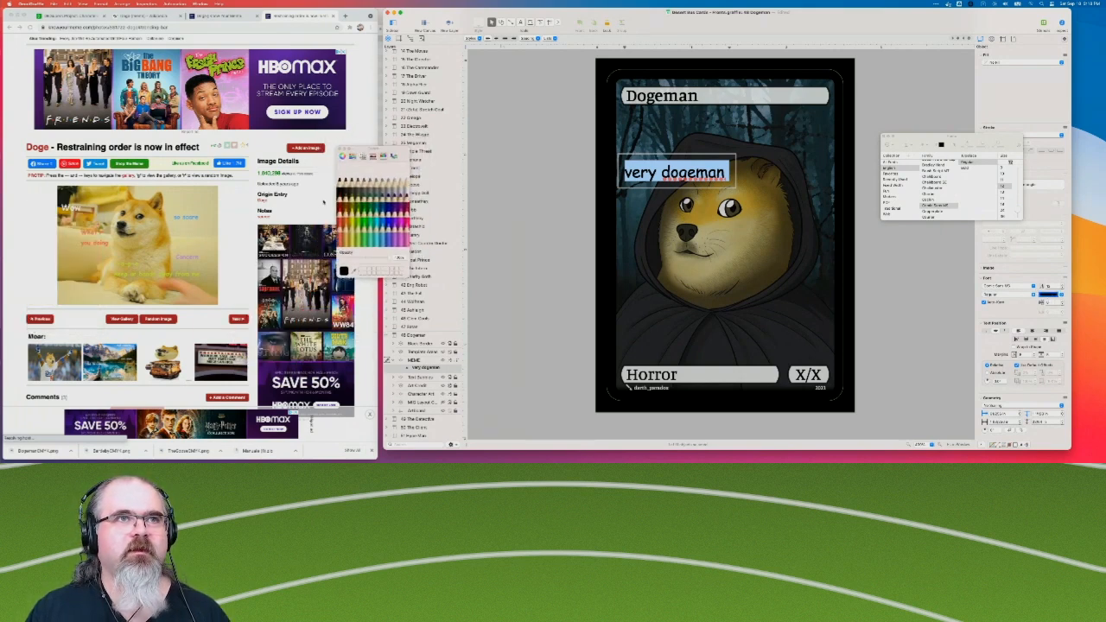
{"action": "left_click", "coordinate": [339, 225]}
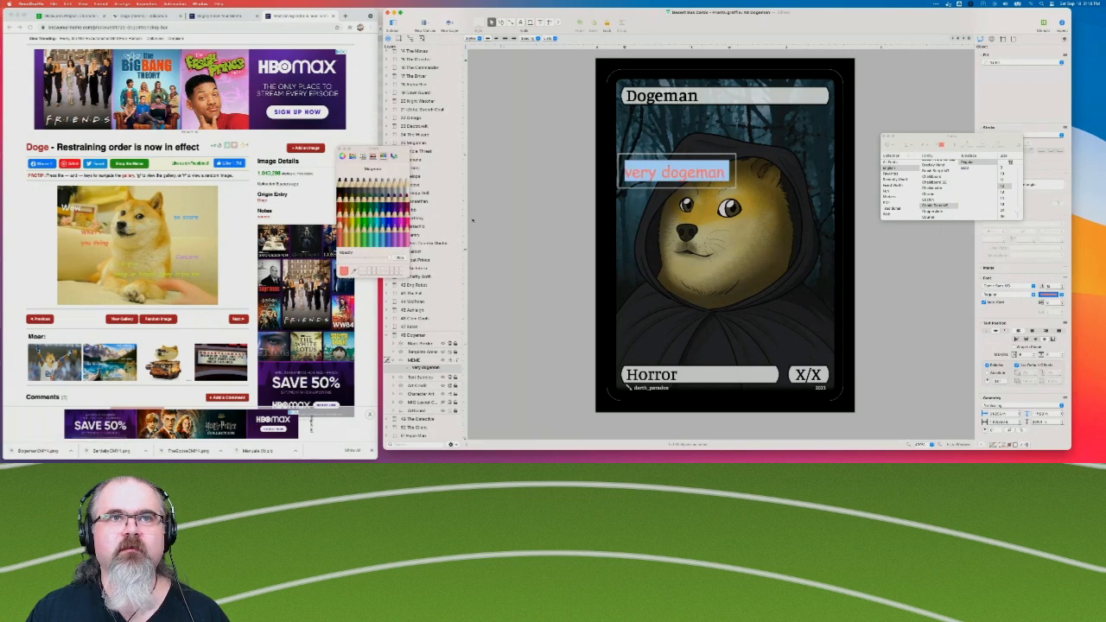
{"action": "left_click", "coordinate": [538, 215]}
{"action": "left_click_drag", "start_coordinate": [679, 174], "coordinate": [684, 129]}
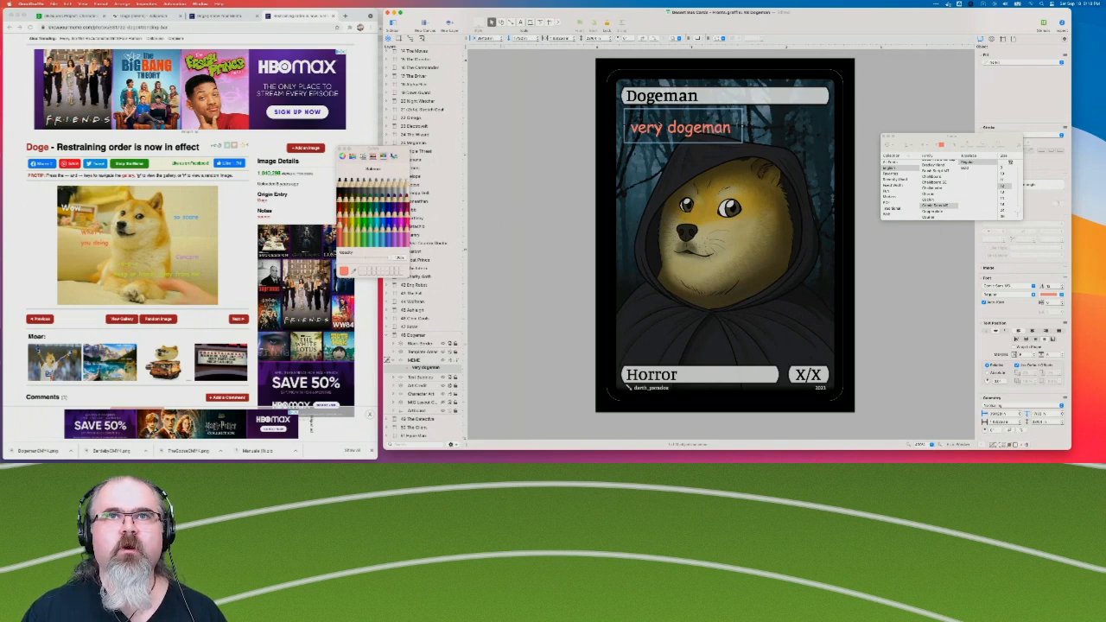
{"action": "mouse_move", "coordinate": [685, 129]}
{"action": "left_mouse_down"}
{"action": "mouse_move", "coordinate": [685, 96]}
{"action": "mouse_move", "coordinate": [684, 124]}
{"action": "left_mouse_up"}
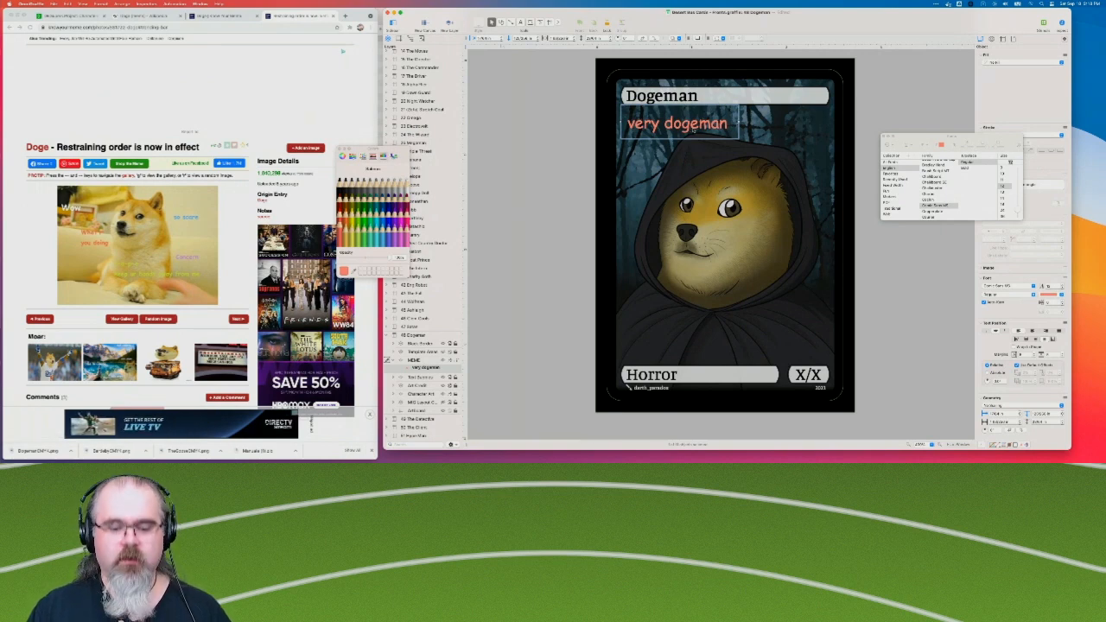
Duplicate the caption onto the cloak above the Horror type bar and change the copy's text to "is horror".
{"action": "left_click_drag", "start_coordinate": [693, 127], "coordinate": [694, 331]}
{"action": "double_click", "coordinate": [694, 328]}
{"action": "triple_click", "coordinate": [694, 328]}
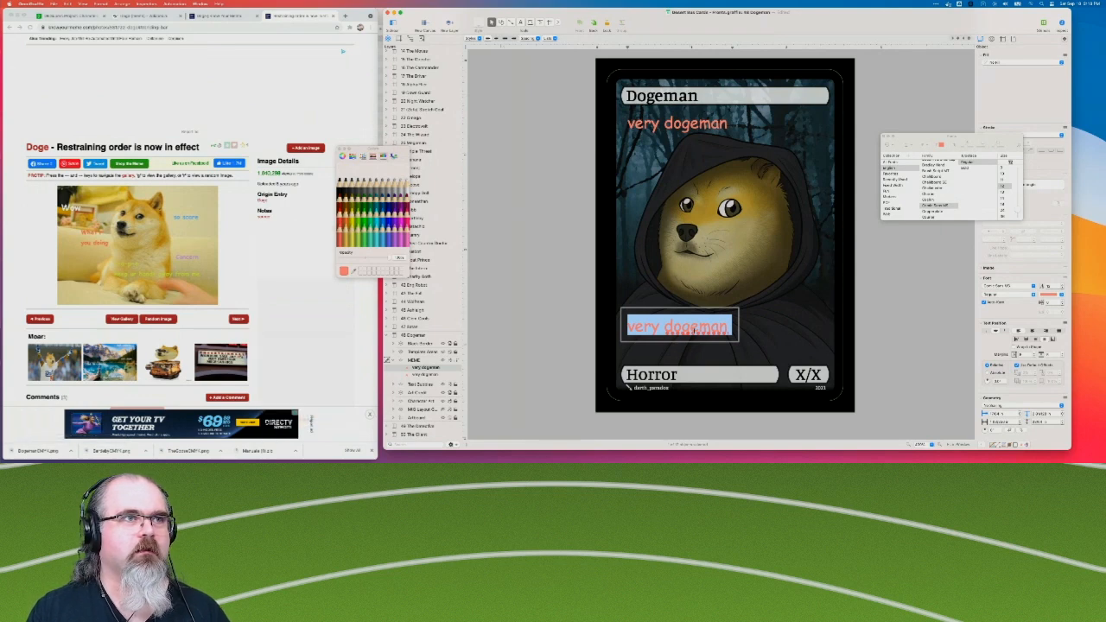
{"action": "type", "text": "is"}
{"action": "key", "text": "alt+shift+Left"}
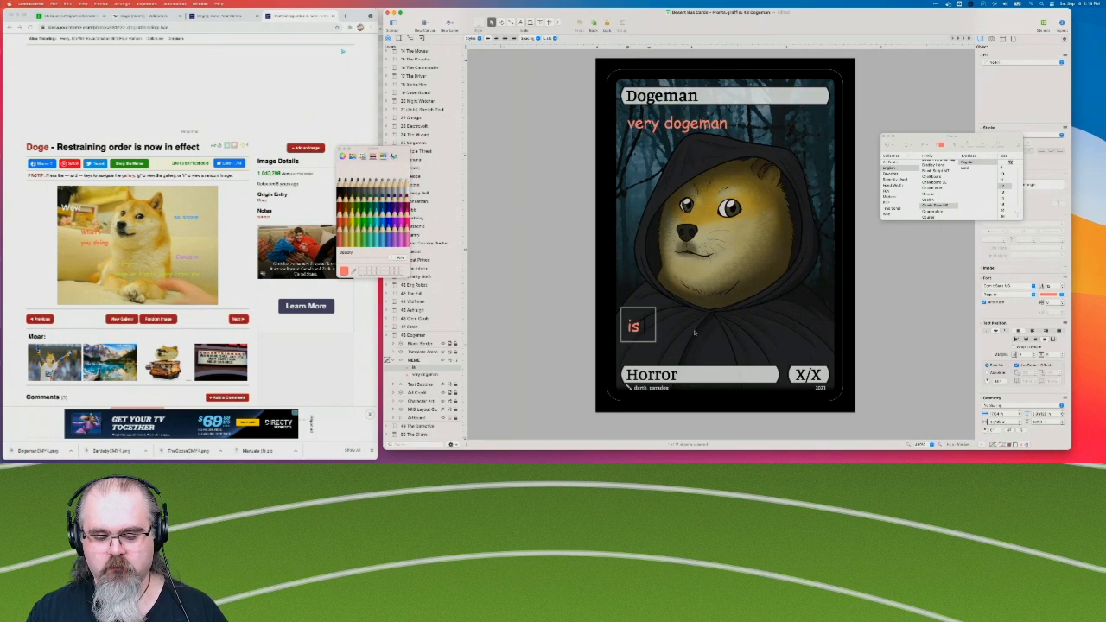
{"action": "type", "text": "horr"}
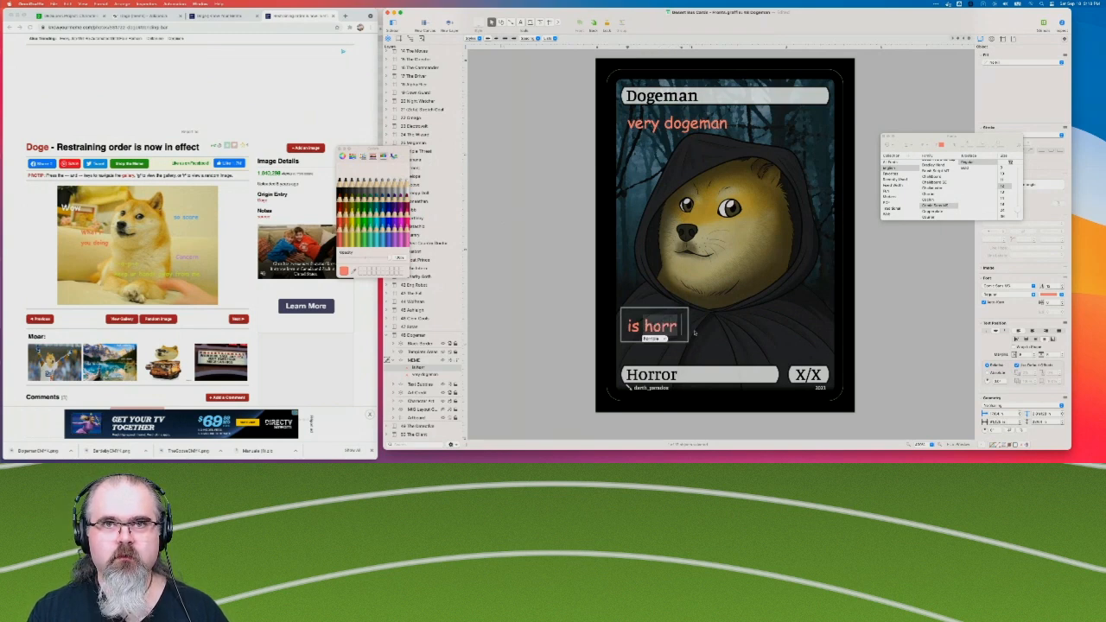
{"action": "key", "text": "Escape"}
{"action": "type", "text": "o"}
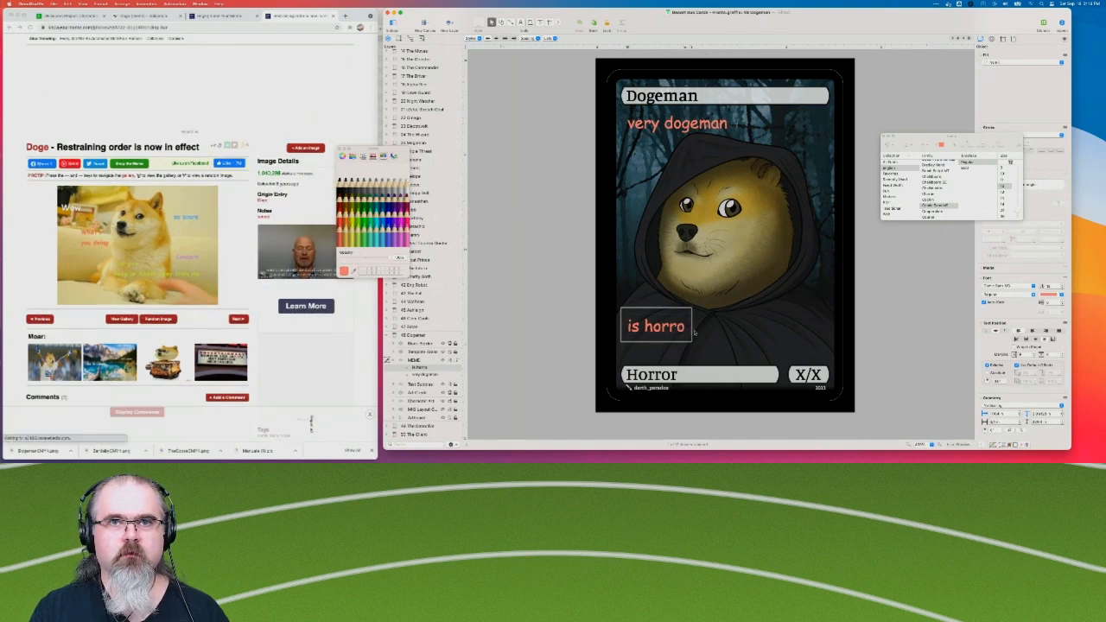
{"action": "type", "text": "r"}
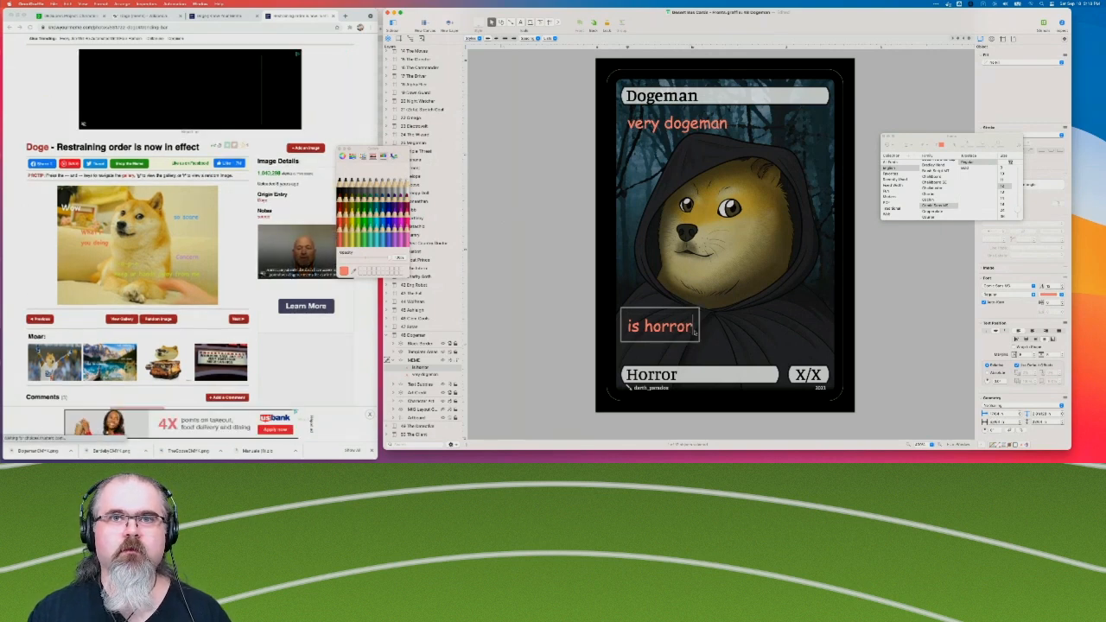
Change the lower caption's text from "is horror" to "so horror".
{"action": "left_click", "coordinate": [564, 327]}
{"action": "left_click", "coordinate": [671, 329]}
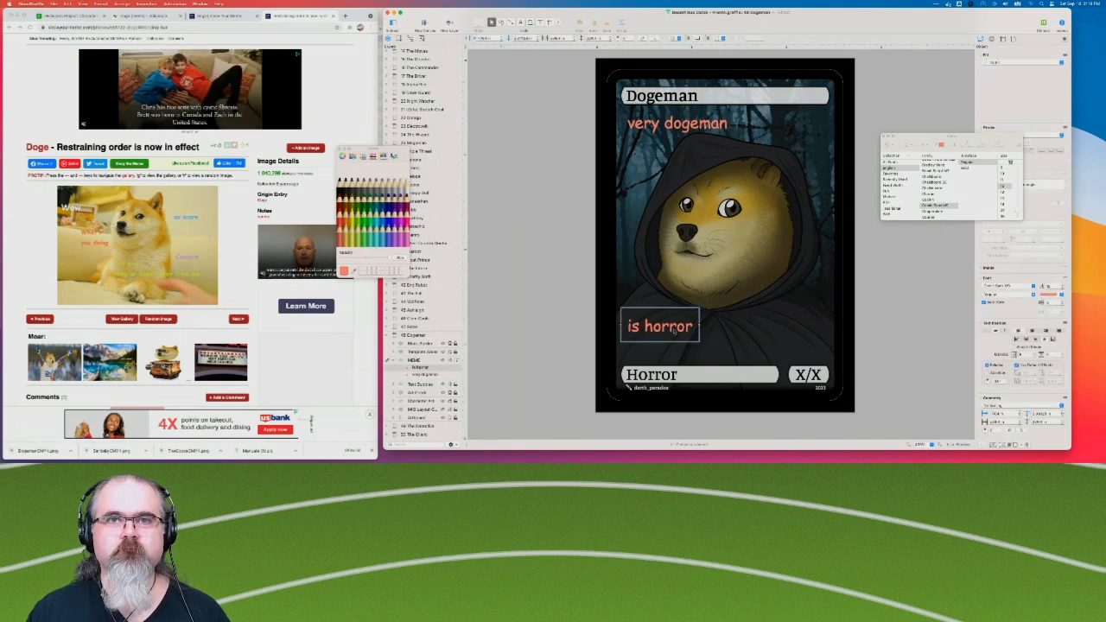
{"action": "left_click", "coordinate": [1049, 296]}
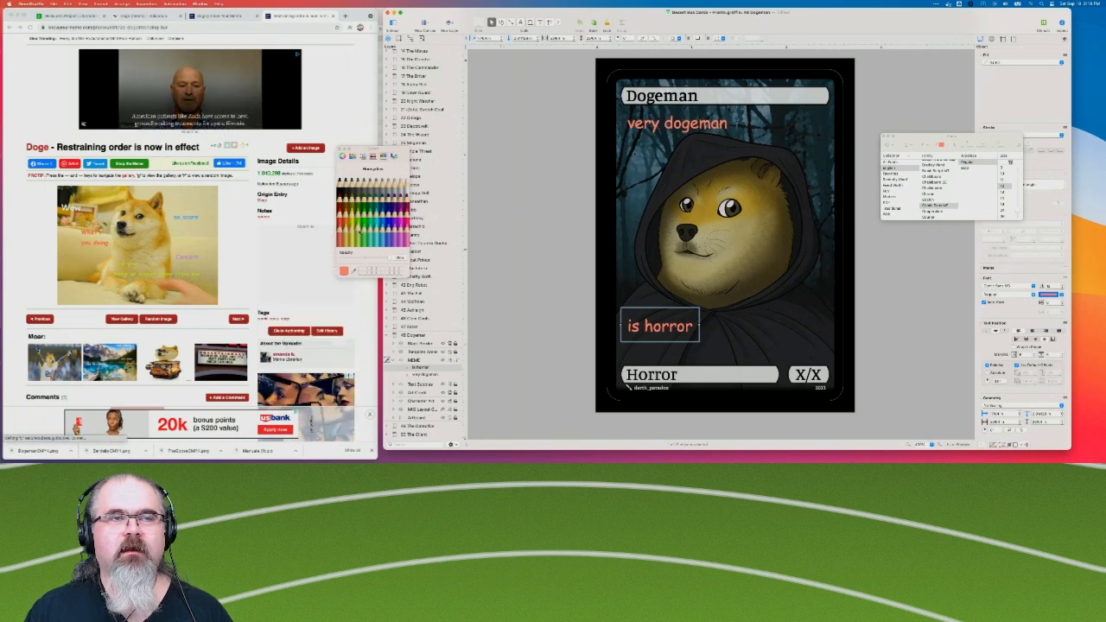
{"action": "double_click", "coordinate": [635, 327]}
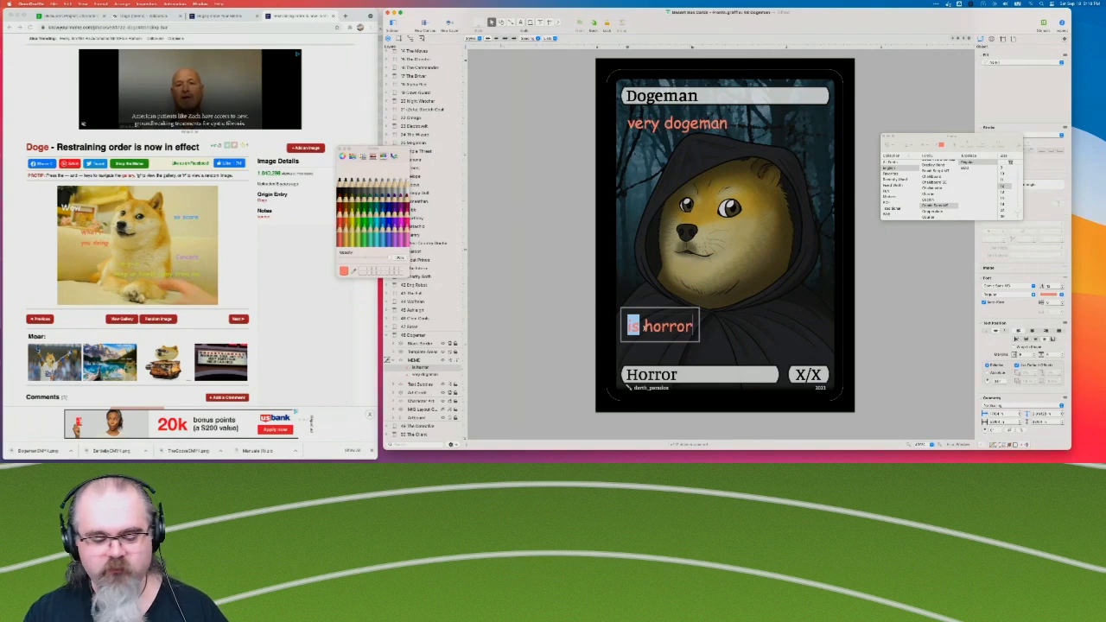
{"action": "type", "text": "so"}
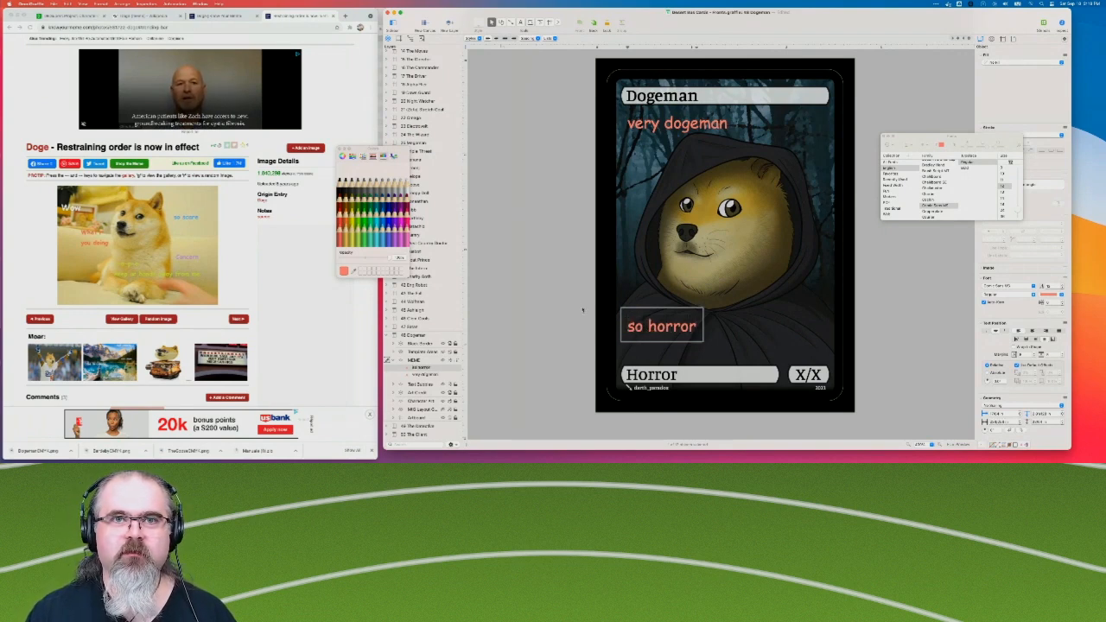
{"action": "left_click", "coordinate": [580, 309]}
Color the "so horror" caption yellow and move it slightly lower on the cloak.
{"action": "left_click", "coordinate": [680, 328]}
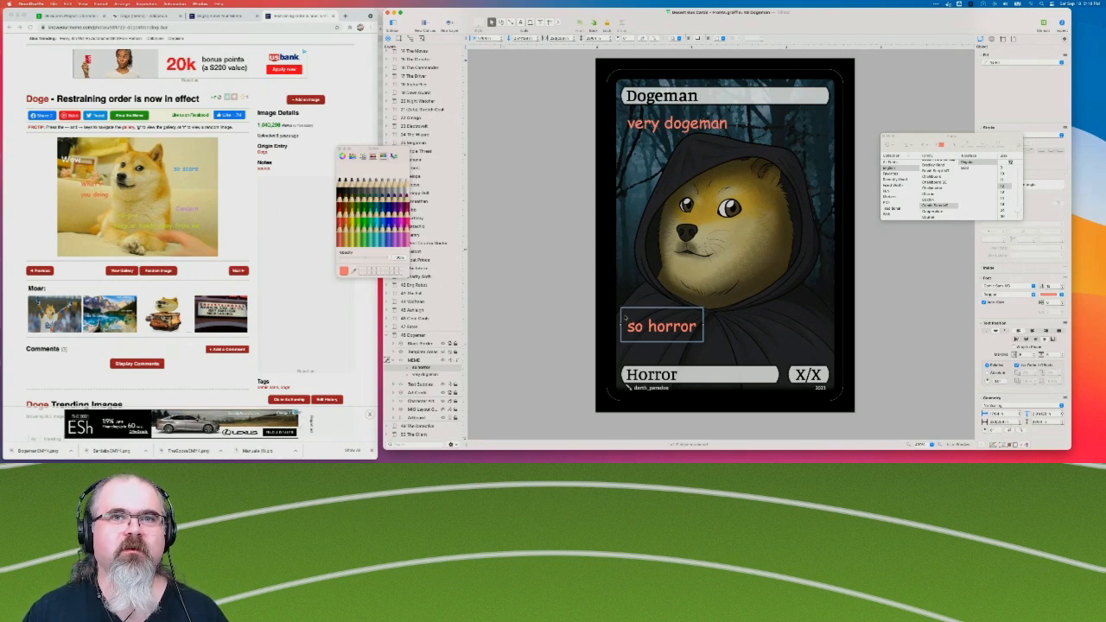
{"action": "left_click", "coordinate": [351, 233]}
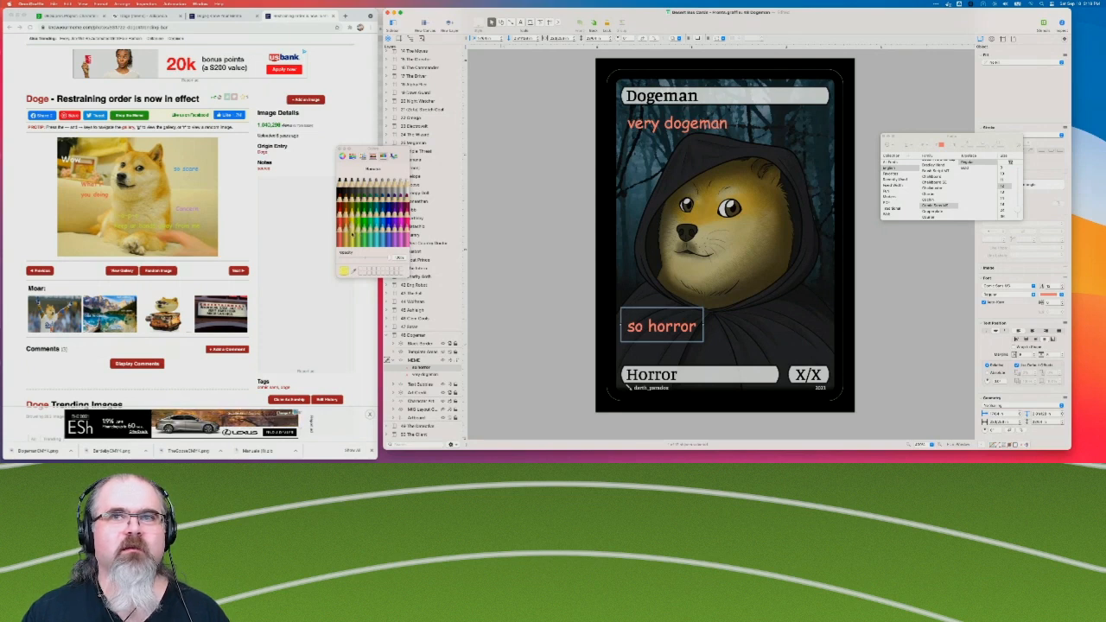
{"action": "left_click", "coordinate": [1051, 295]}
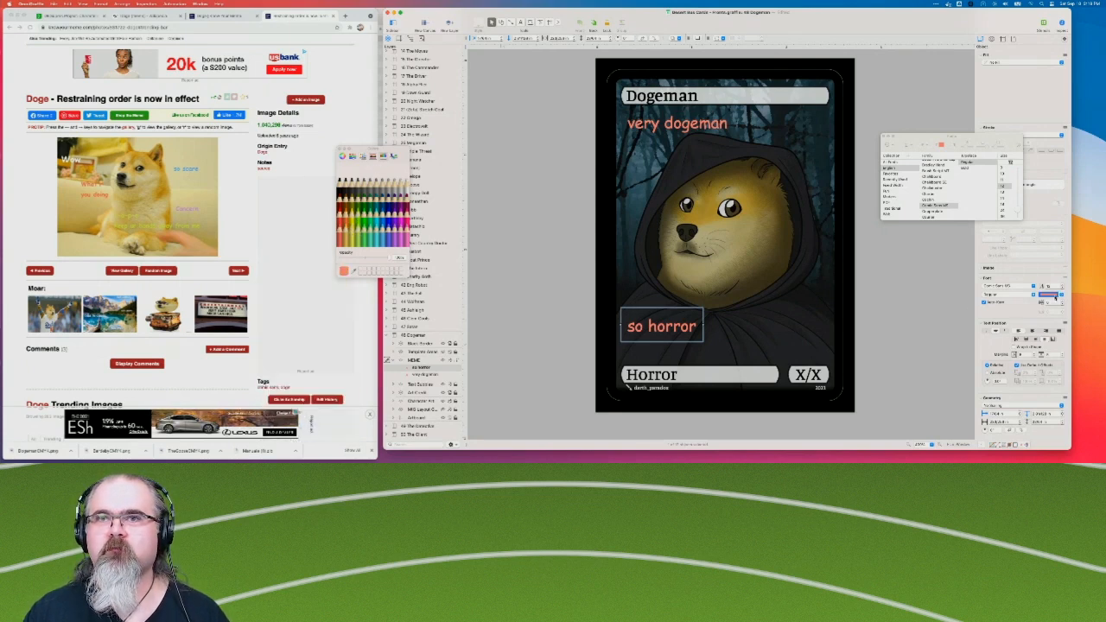
{"action": "left_click", "coordinate": [351, 229]}
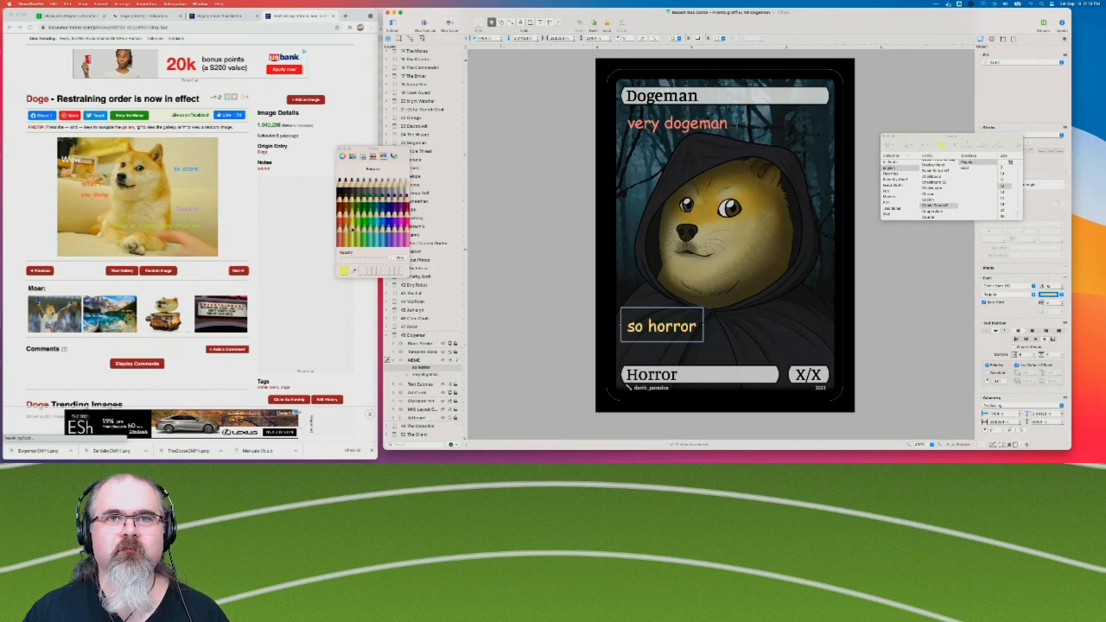
{"action": "left_click", "coordinate": [539, 309]}
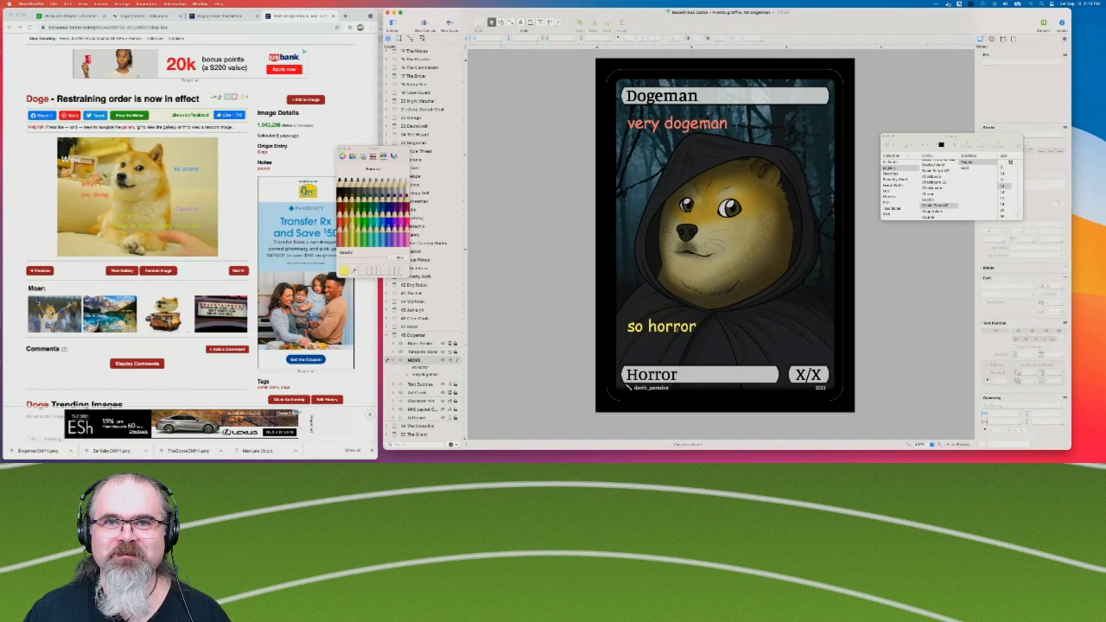
{"action": "left_click", "coordinate": [670, 330]}
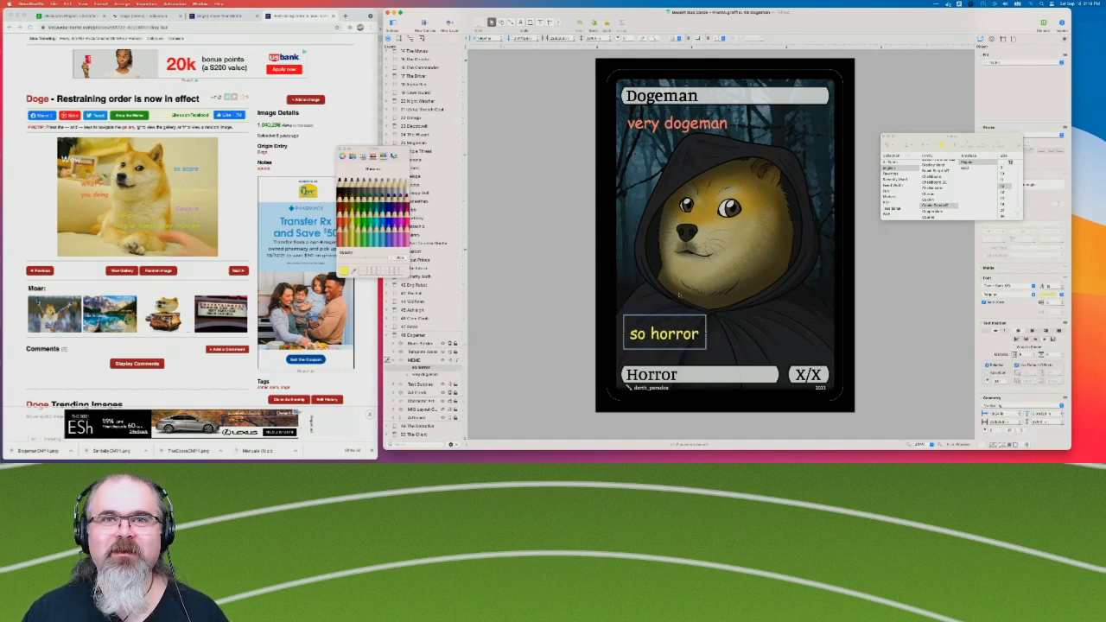
Duplicate the "so horror" caption onto the right side of the cloak and replace the copy's text with "such".
{"action": "key", "text": "super+d"}
{"action": "left_click_drag", "start_coordinate": [688, 340], "coordinate": [794, 318]}
{"action": "double_click", "coordinate": [795, 318]}
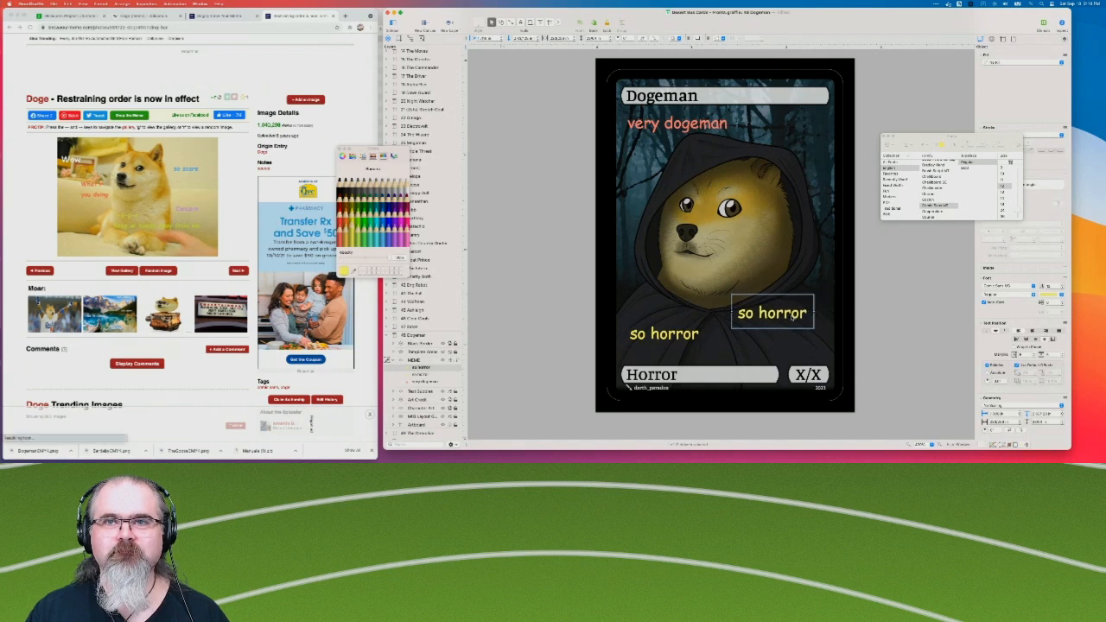
{"action": "key", "text": "super+a"}
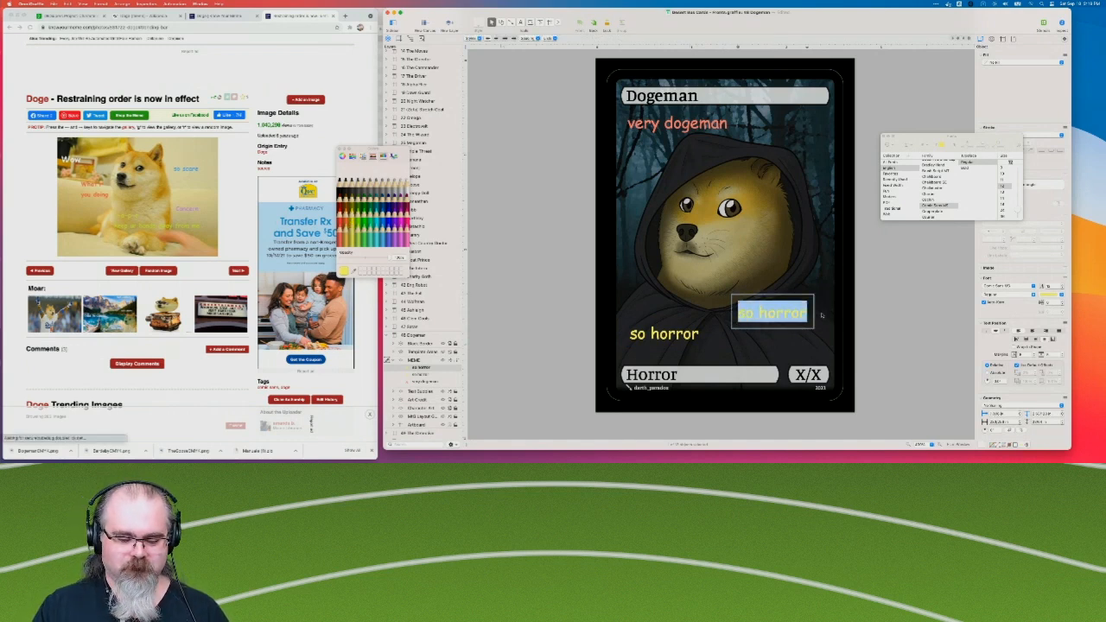
{"action": "type", "text": "Such"}
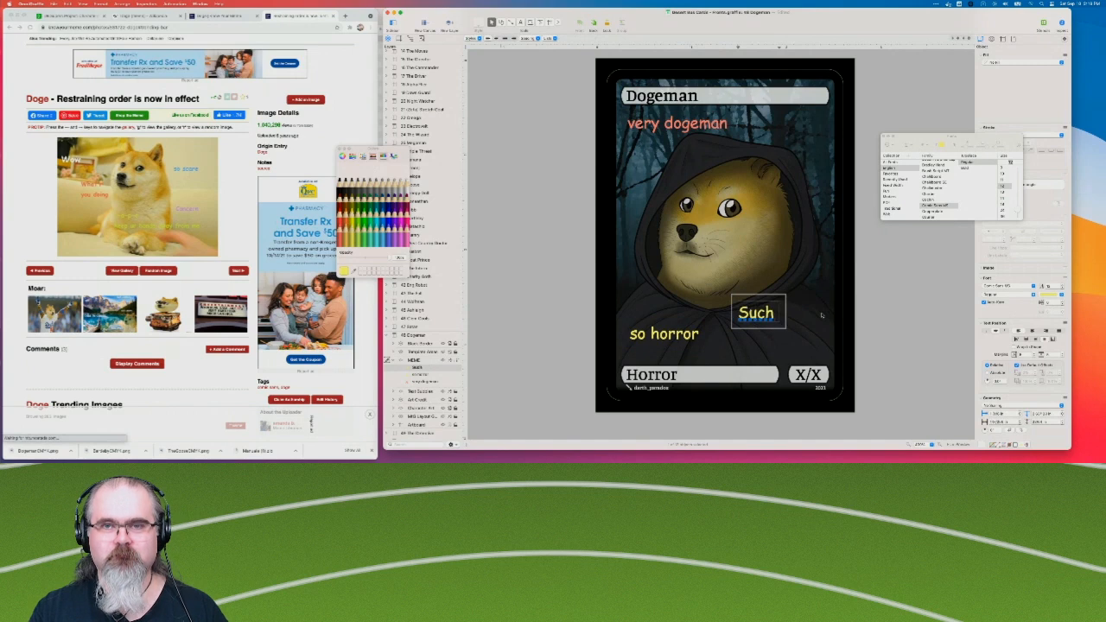
{"action": "key", "text": "BackSpace"}
{"action": "key", "text": "BackSpace"}
{"action": "key", "text": "BackSpace"}
{"action": "key", "text": "BackSpace"}
{"action": "type", "text": "such"}
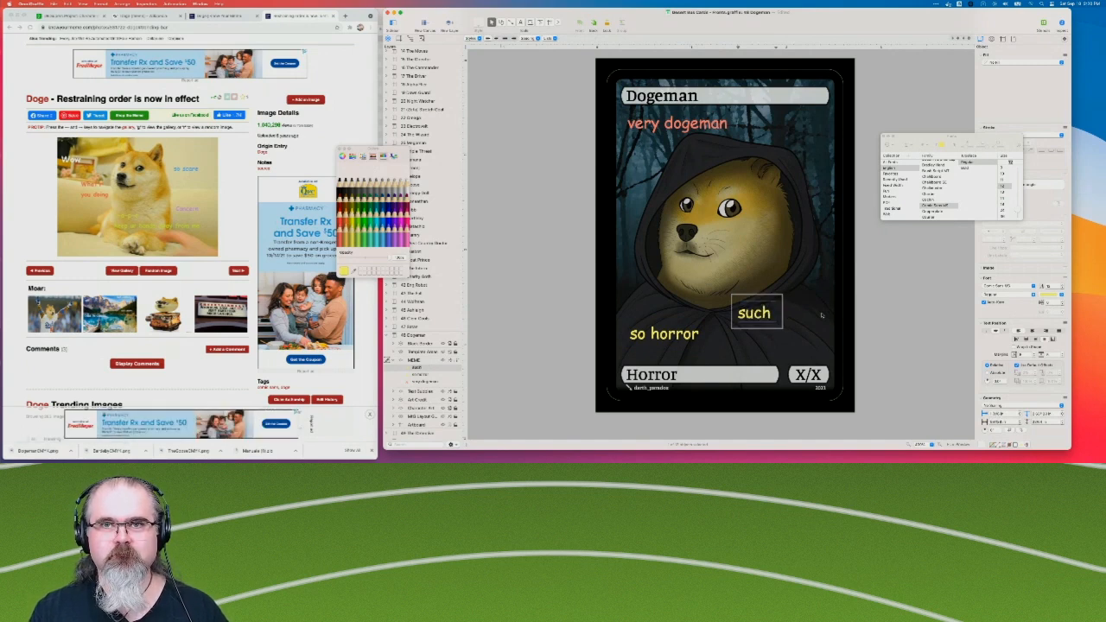
{"action": "type", "text": " C"}
Extend the new caption's text to "such X / X".
{"action": "key", "text": "BackSpace"}
{"action": "key", "text": "BackSpace"}
{"action": "type", "text": "X / X"}
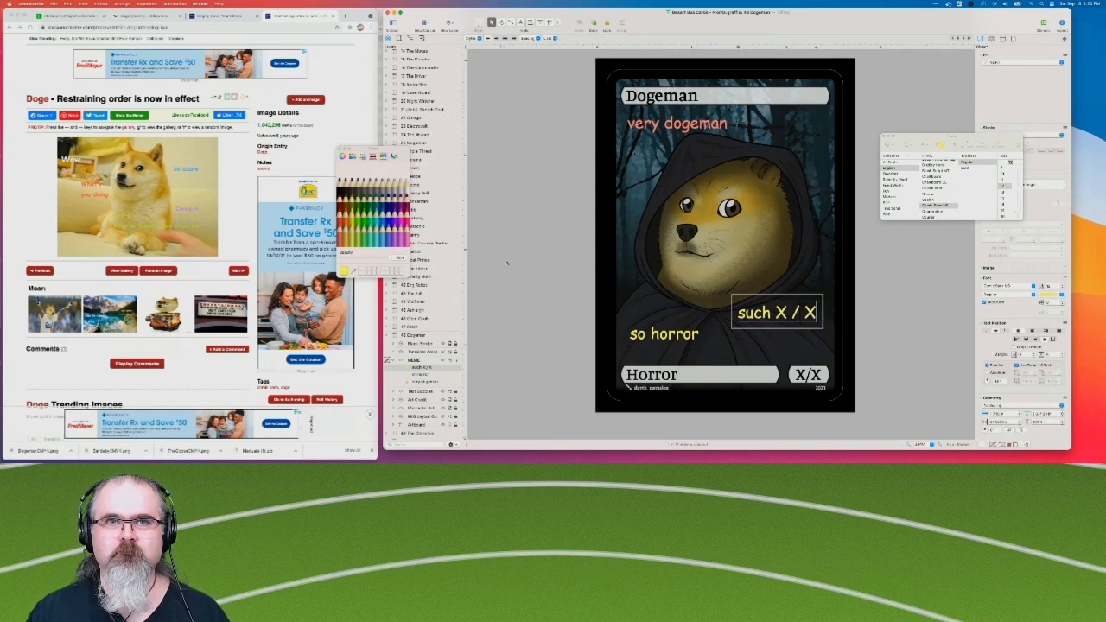
{"action": "left_click", "coordinate": [550, 279]}
Move the caption down above the X/X box and remove the spaces around its slash so it reads "such X/X".
{"action": "left_click_drag", "start_coordinate": [808, 314], "coordinate": [823, 351]}
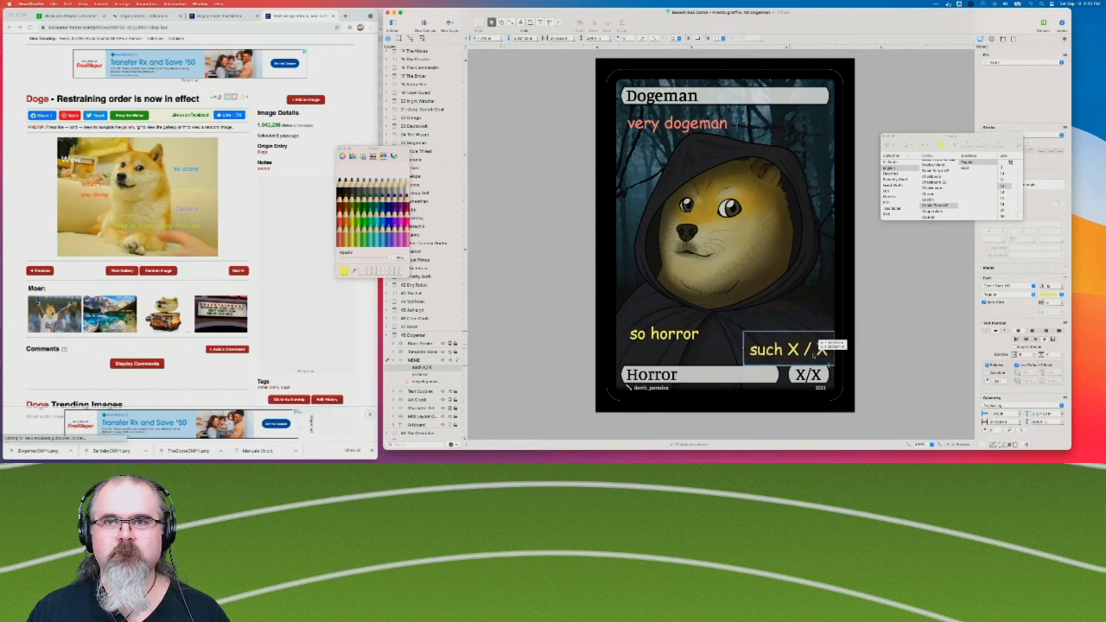
{"action": "double_click", "coordinate": [806, 349]}
{"action": "key", "text": "Left"}
{"action": "key", "text": "BackSpace"}
{"action": "key", "text": "Right"}
{"action": "key", "text": "Right"}
{"action": "key", "text": "BackSpace"}
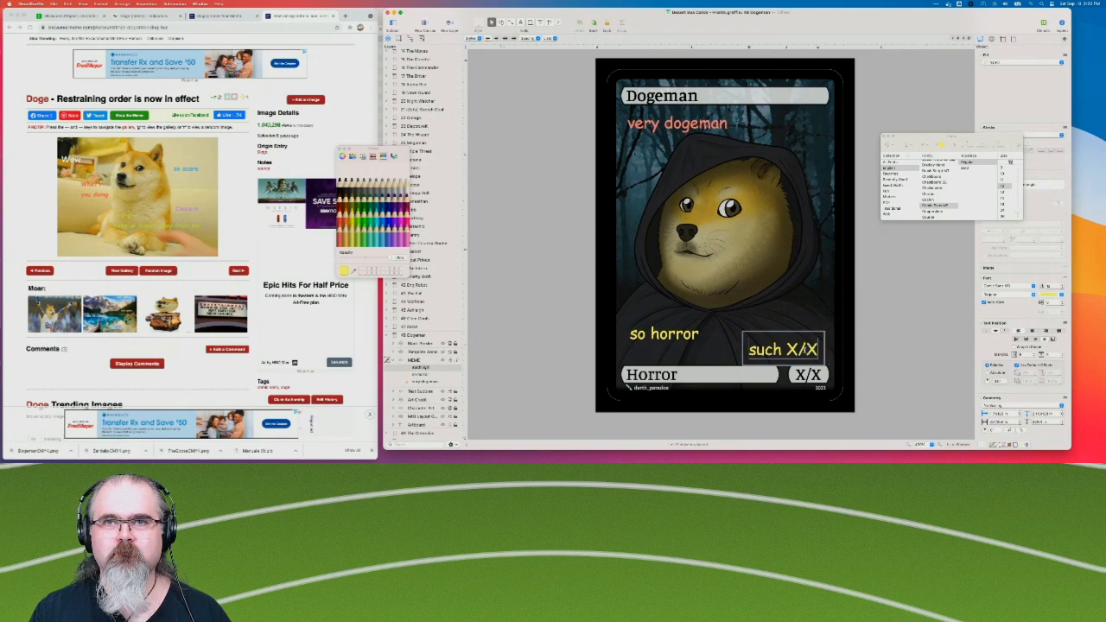
{"action": "left_click", "coordinate": [888, 352]}
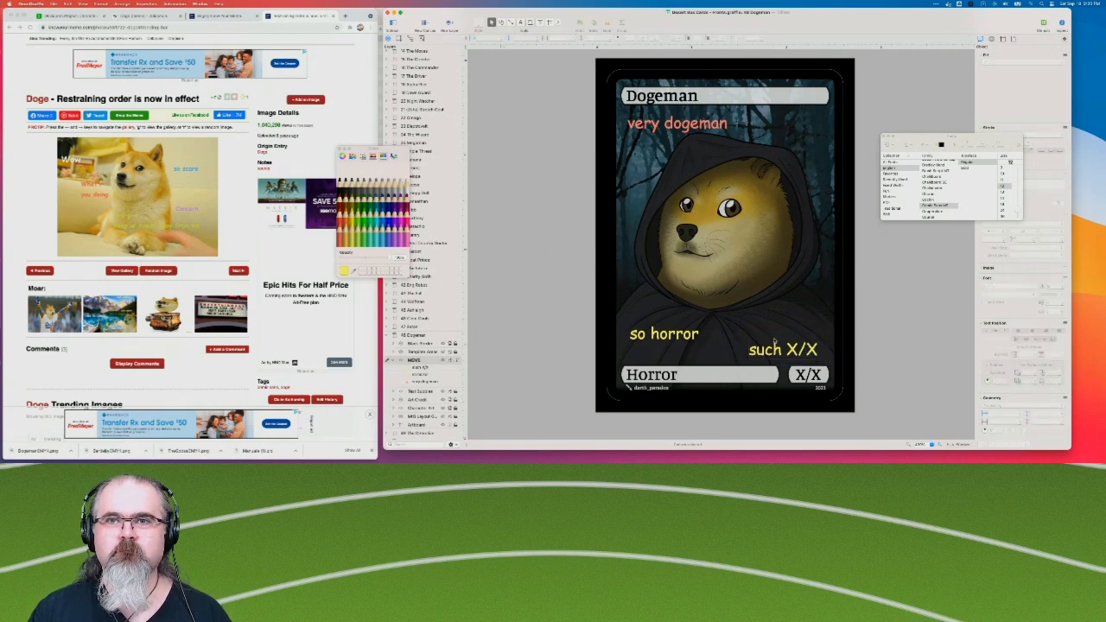
Move "such X/X" closer to the X/X box and "very dogeman" up against the Dogeman title bar.
{"action": "left_click_drag", "start_coordinate": [779, 350], "coordinate": [790, 358]}
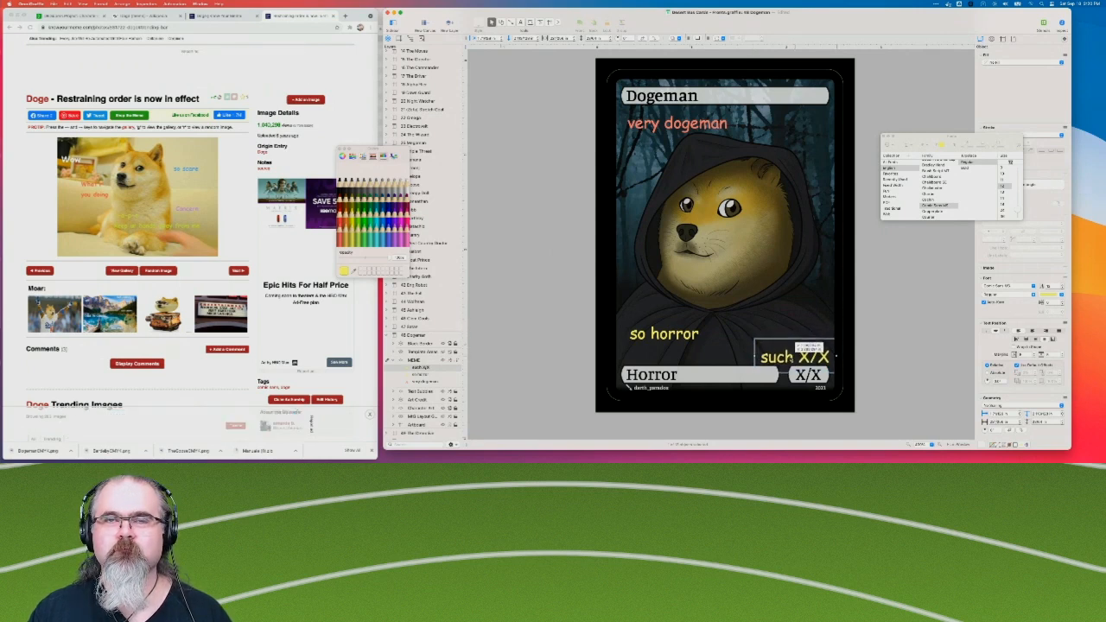
{"action": "left_click_drag", "start_coordinate": [694, 125], "coordinate": [692, 117]}
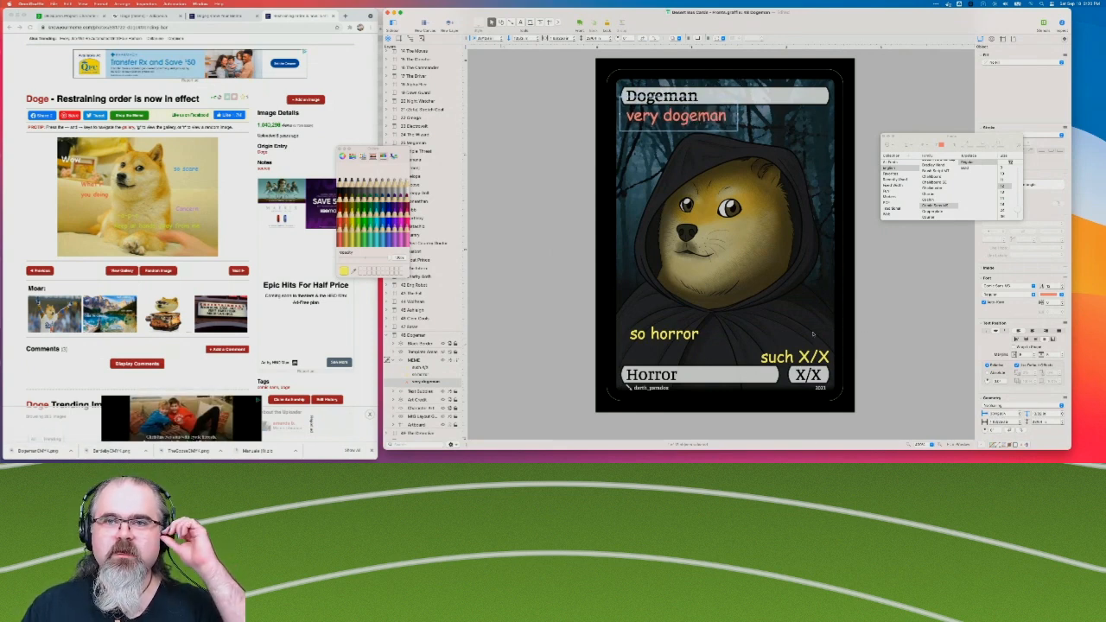
Color the "such X/X" caption turquoise.
{"action": "left_click", "coordinate": [799, 356]}
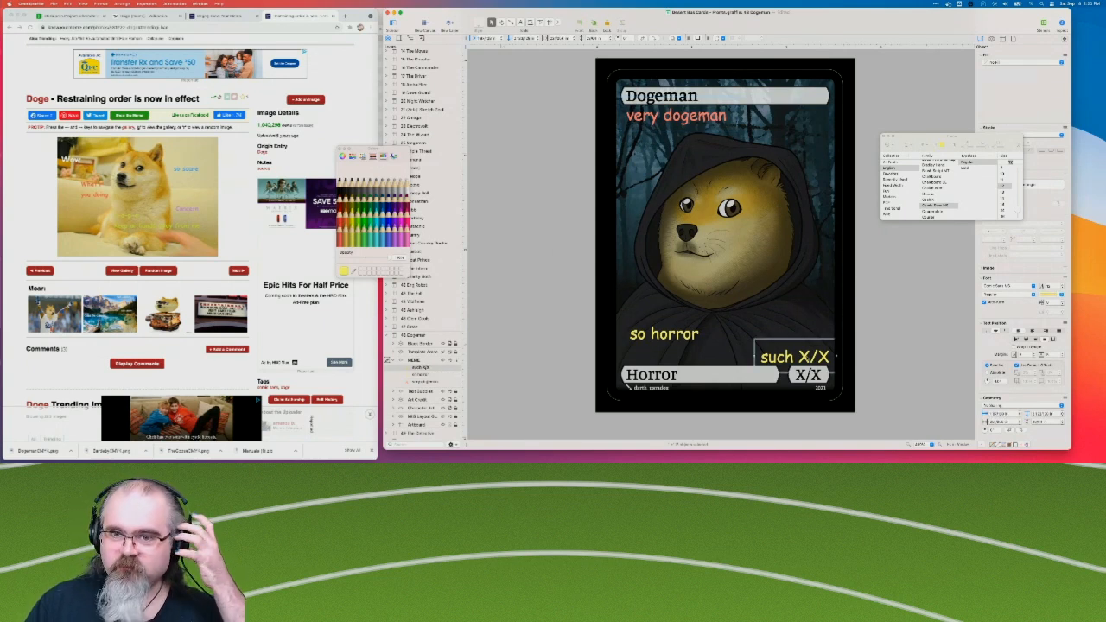
{"action": "left_click", "coordinate": [1053, 296]}
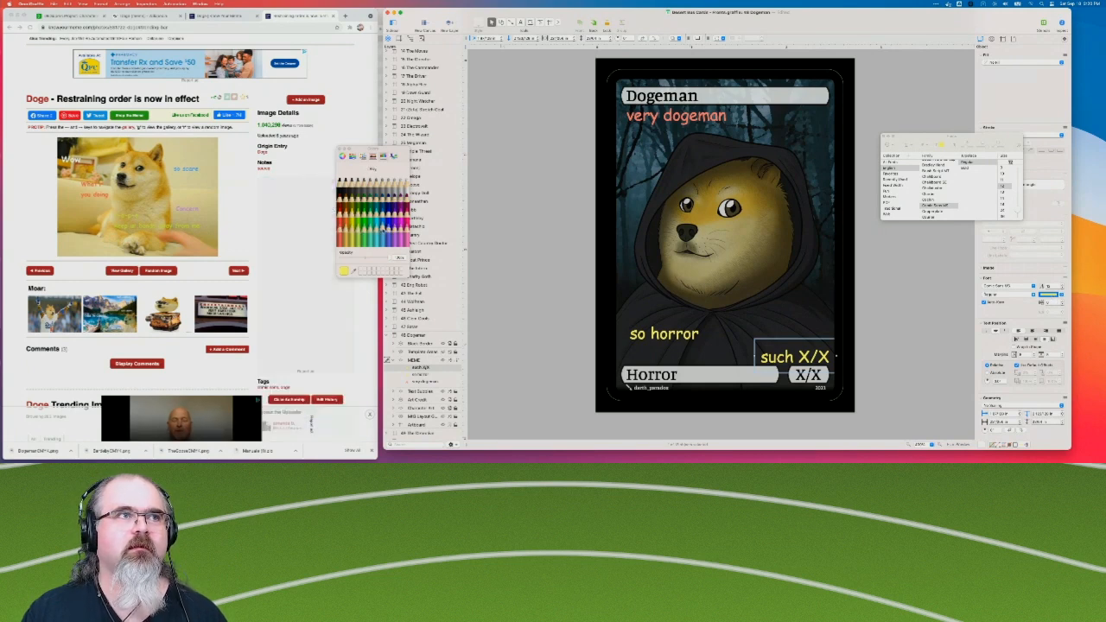
{"action": "left_click", "coordinate": [371, 230]}
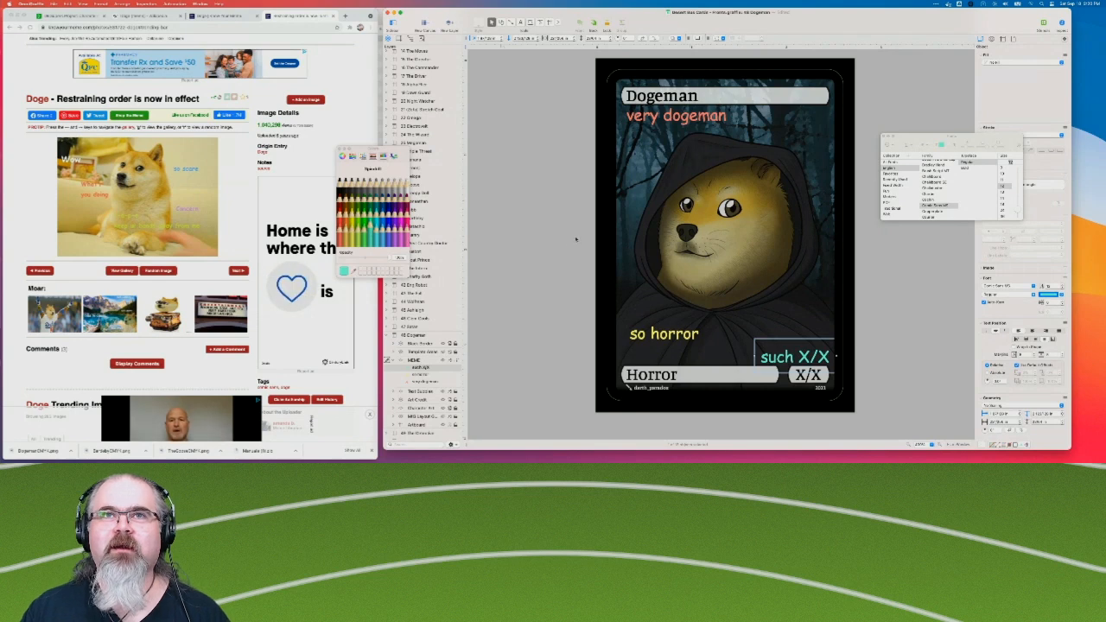
{"action": "left_click", "coordinate": [539, 235]}
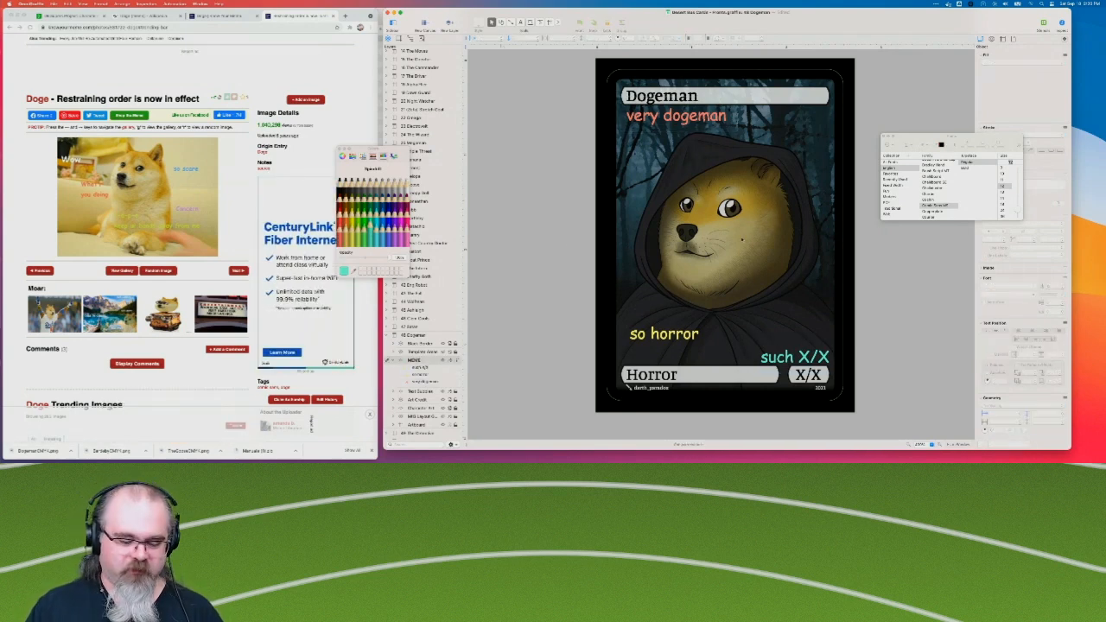
Paste another copy of the "so horror" caption over the dog's face and change its text to "Wow".
{"action": "key", "text": "super+v"}
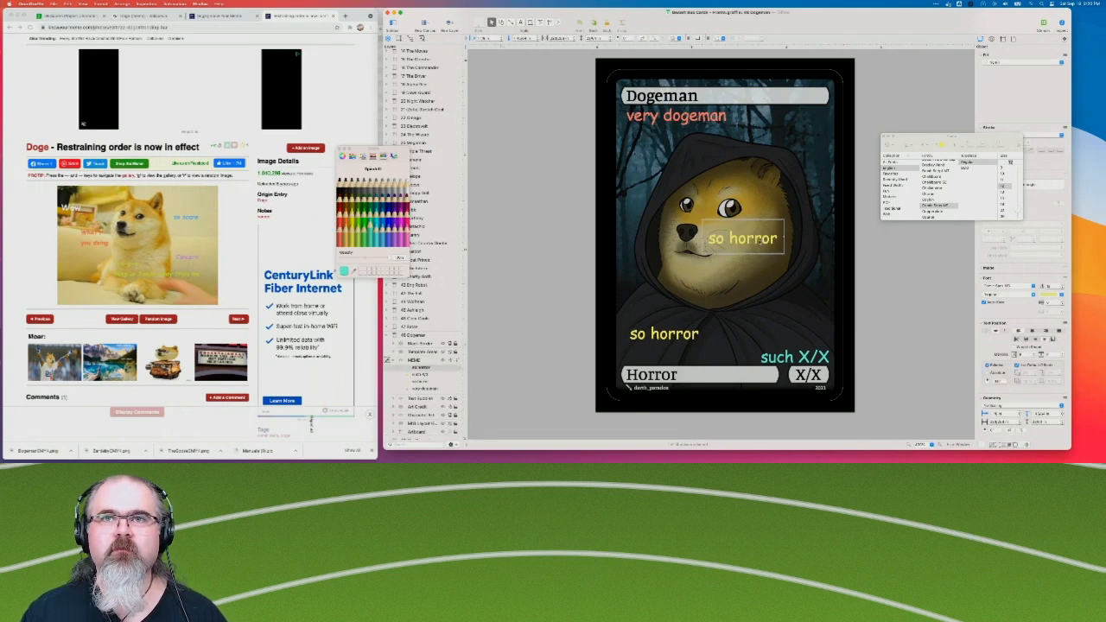
{"action": "triple_click", "coordinate": [759, 241]}
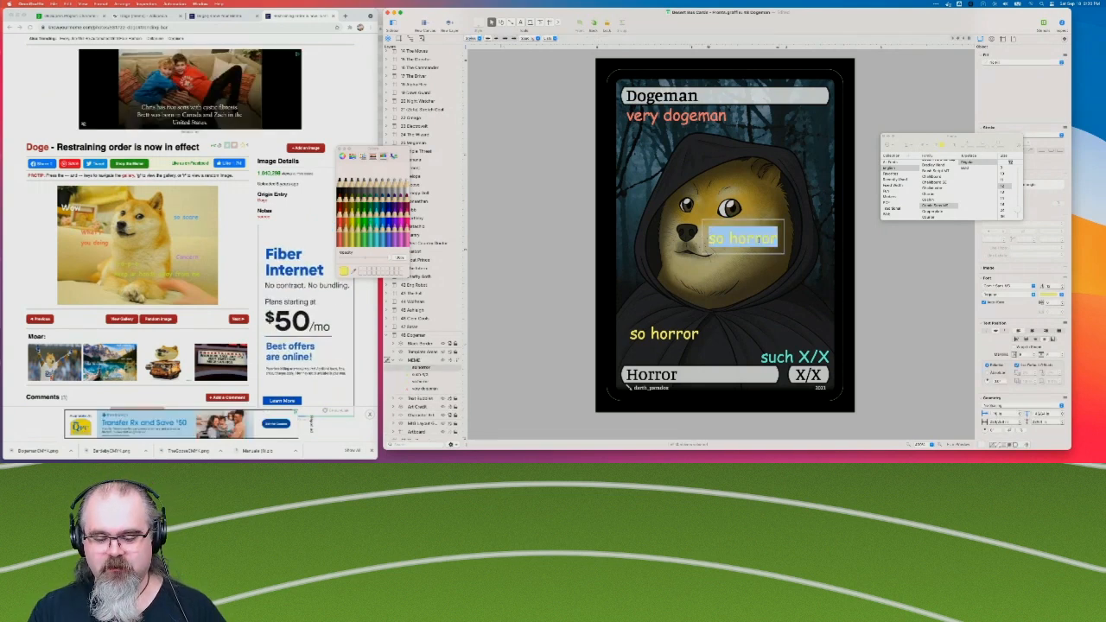
{"action": "type", "text": "Wow"}
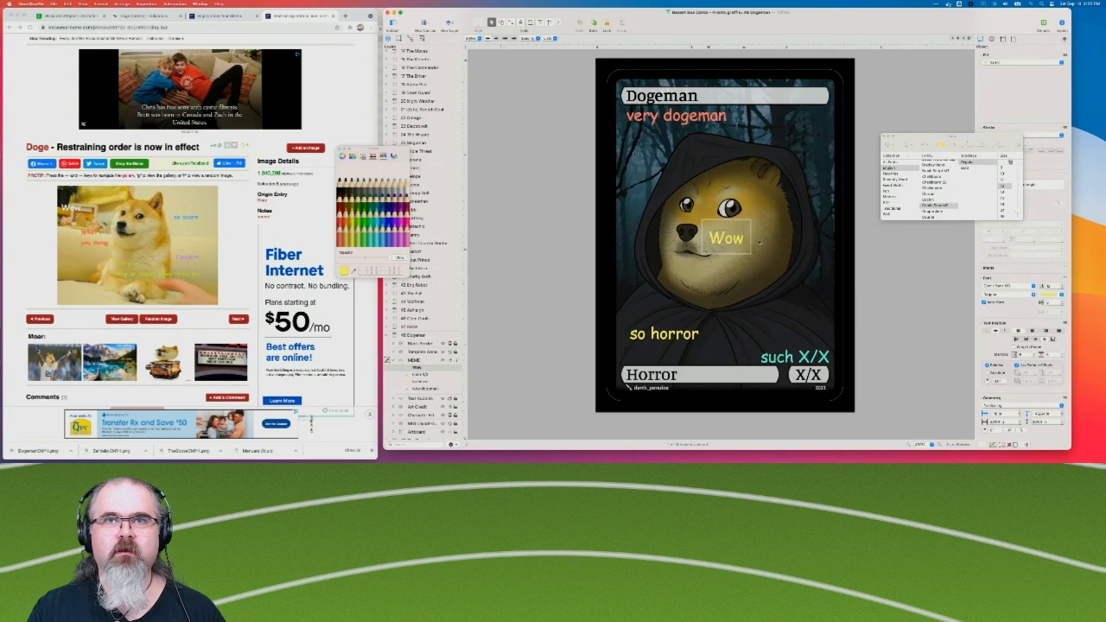
Color the whole "Wow" caption white.
{"action": "key", "text": "super+a"}
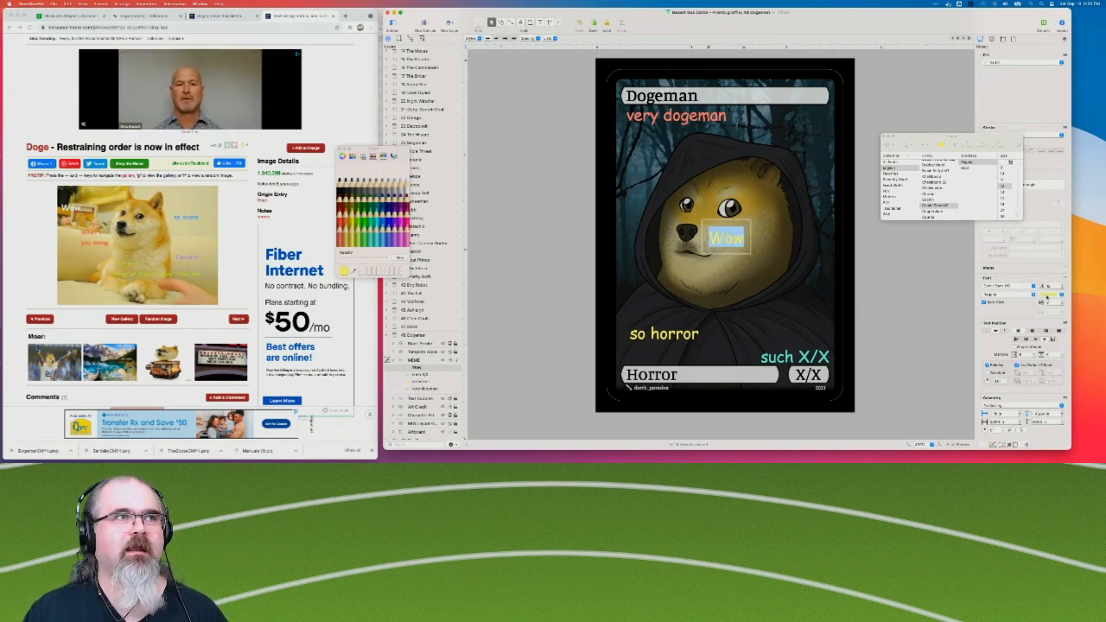
{"action": "left_click", "coordinate": [1048, 295]}
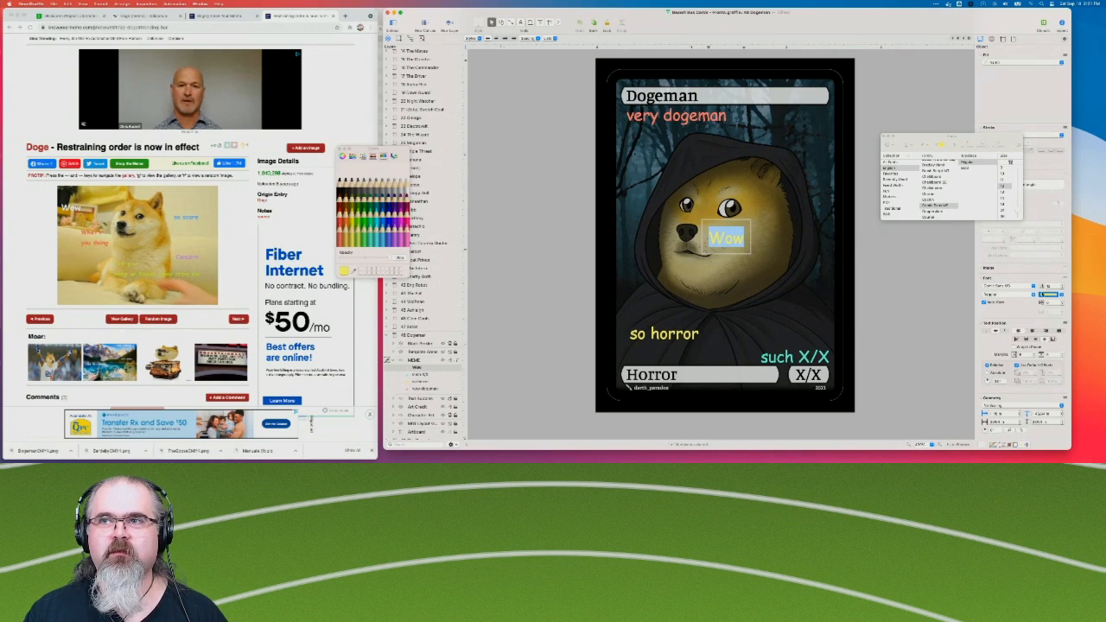
{"action": "left_click", "coordinate": [406, 184]}
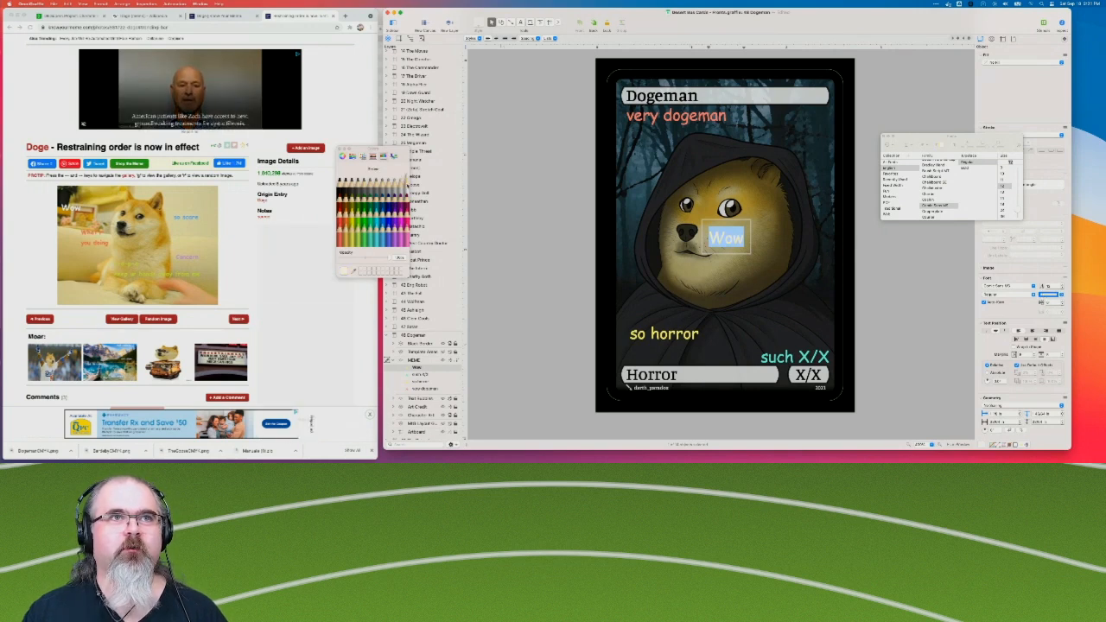
{"action": "left_click", "coordinate": [446, 268]}
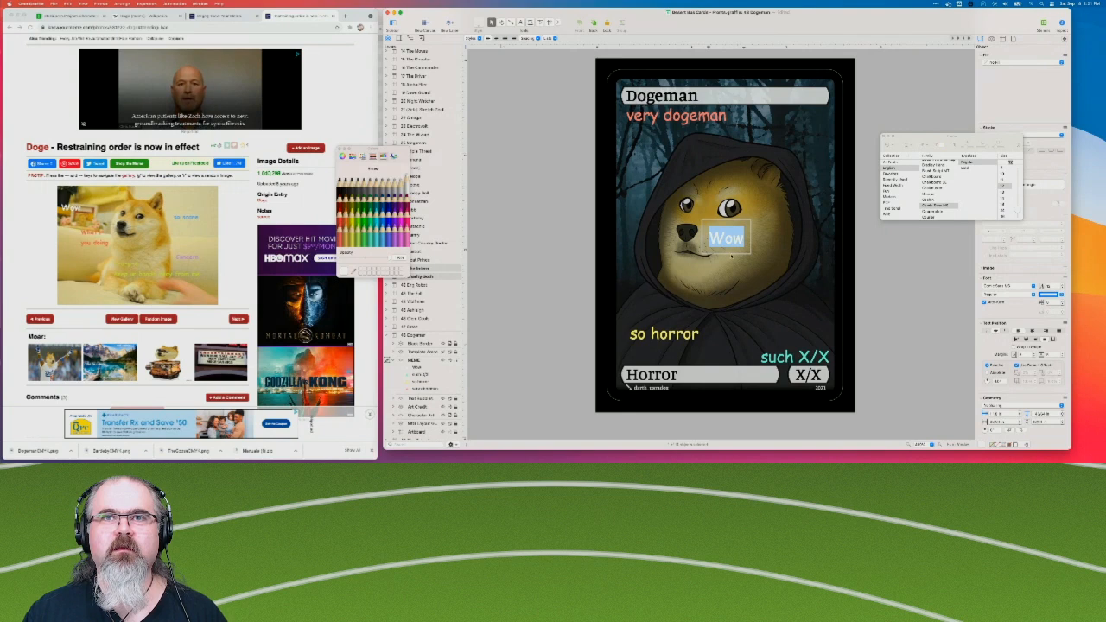
{"action": "left_click", "coordinate": [615, 271]}
Place "Wow" just under the left end of the title bar, with "very dogeman" to its right above the hood.
{"action": "left_click_drag", "start_coordinate": [734, 240], "coordinate": [774, 130]}
{"action": "left_click_drag", "start_coordinate": [648, 139], "coordinate": [643, 119]}
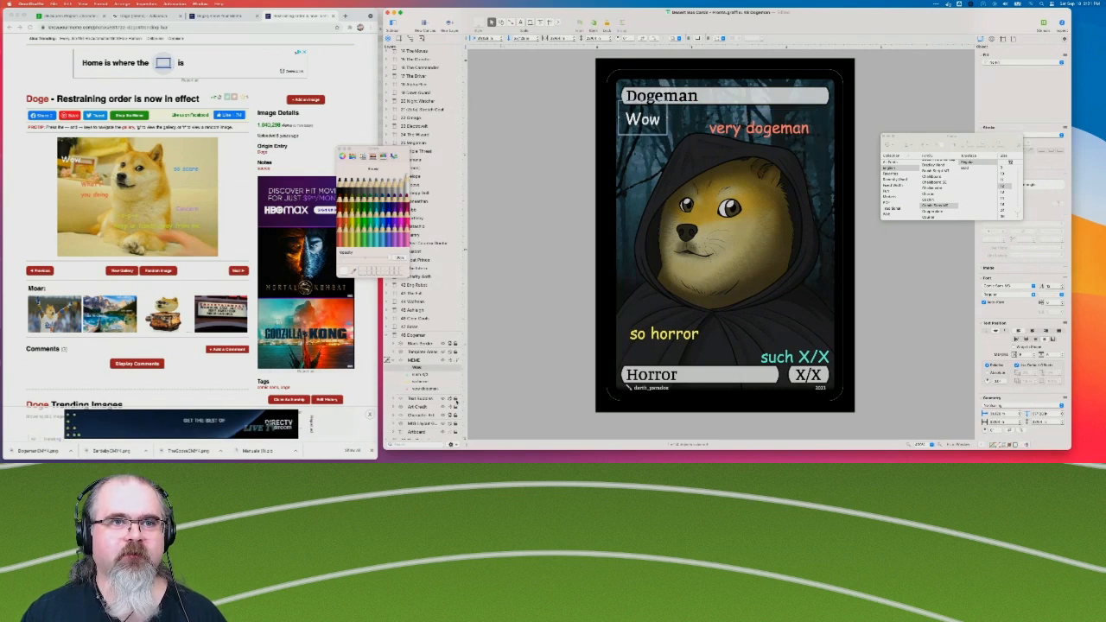
Hide the layer with the title and type bars and reposition "Wow" and "very dogeman" along the top of the artwork.
{"action": "left_click", "coordinate": [444, 398]}
{"action": "left_click_drag", "start_coordinate": [651, 121], "coordinate": [651, 97]}
{"action": "left_click_drag", "start_coordinate": [649, 102], "coordinate": [668, 107]}
{"action": "mouse_move", "coordinate": [745, 128]}
{"action": "left_mouse_down"}
{"action": "mouse_move", "coordinate": [761, 128]}
{"action": "mouse_move", "coordinate": [709, 145]}
{"action": "mouse_move", "coordinate": [740, 116]}
{"action": "mouse_move", "coordinate": [753, 124]}
{"action": "left_mouse_up"}
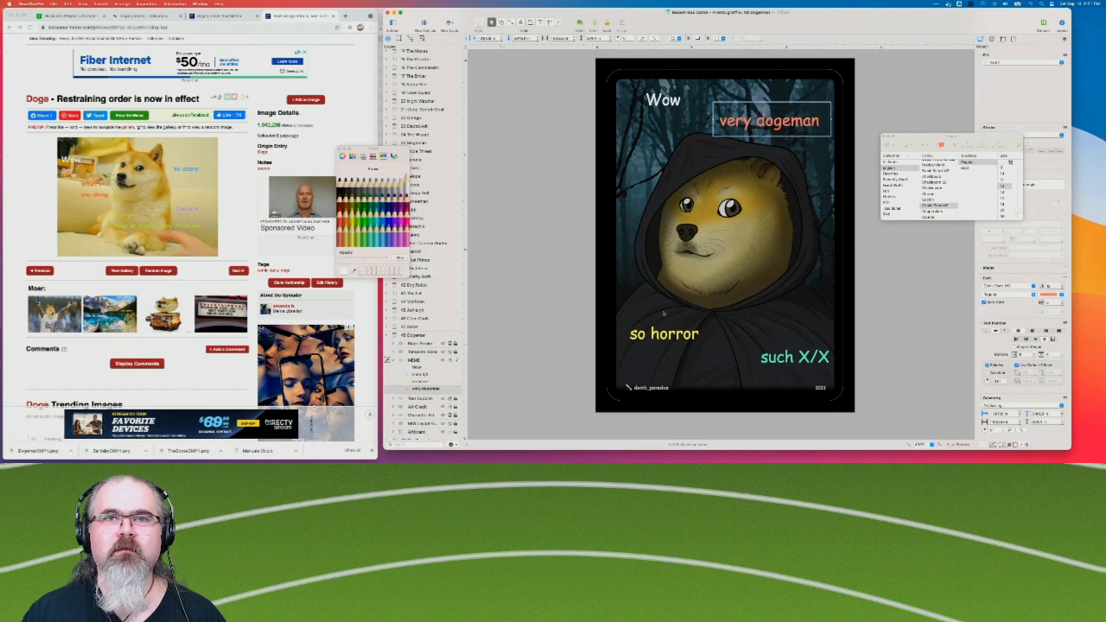
Move "so horror" down toward the artist credit and raise "such X/X" higher on the cloak.
{"action": "mouse_move", "coordinate": [660, 345]}
{"action": "left_mouse_down"}
{"action": "mouse_move", "coordinate": [659, 367]}
{"action": "mouse_move", "coordinate": [658, 357]}
{"action": "left_mouse_up"}
{"action": "left_click_drag", "start_coordinate": [794, 357], "coordinate": [782, 338]}
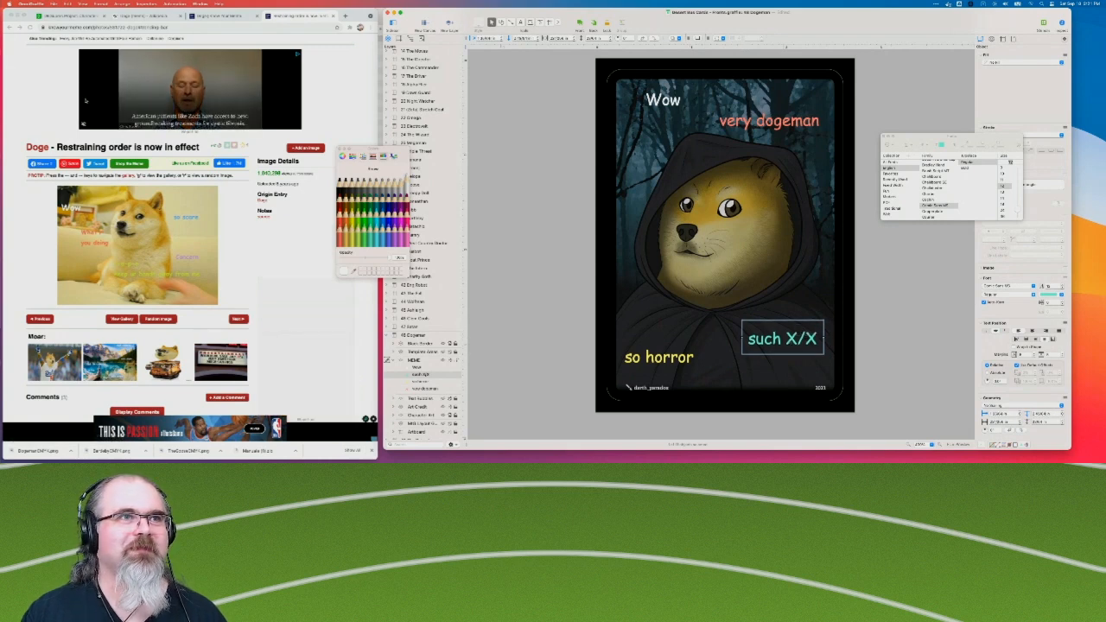
{"action": "left_click", "coordinate": [487, 307]}
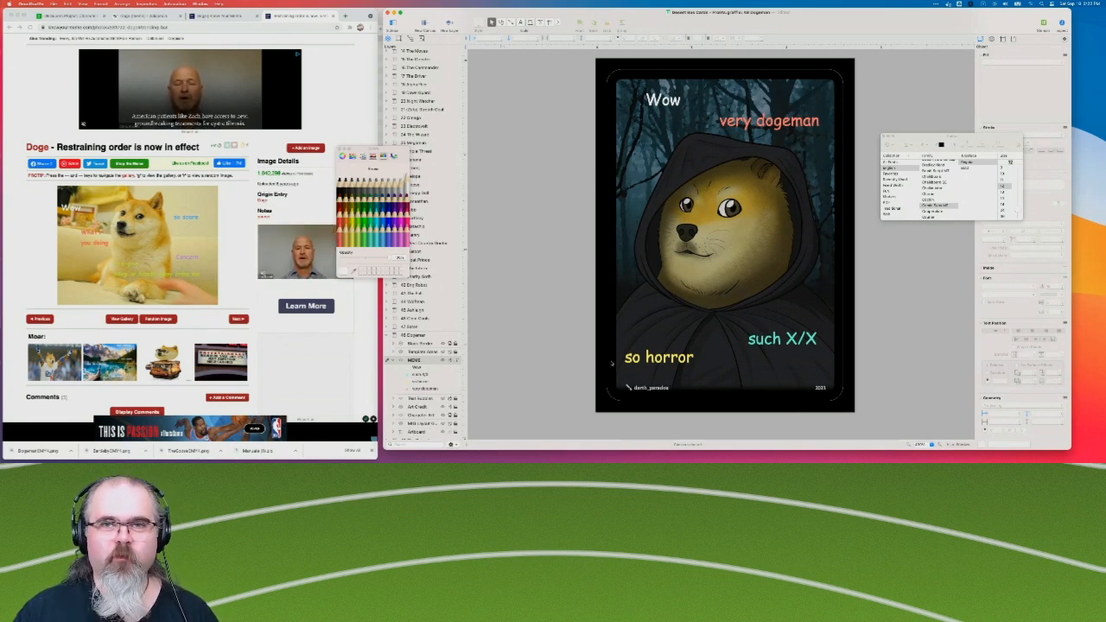
Open the Doge "Restraining order is now in effect" image at full size in the browser and examine its caption colors.
{"action": "left_click", "coordinate": [762, 348]}
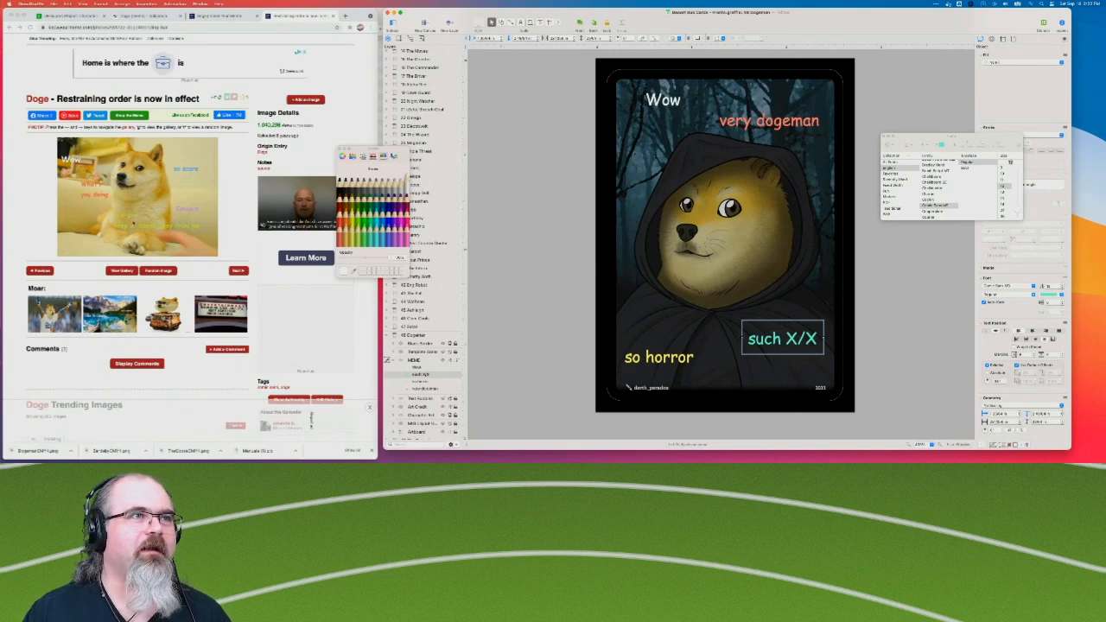
{"action": "left_click", "coordinate": [133, 223]}
{"action": "left_click", "coordinate": [133, 223]}
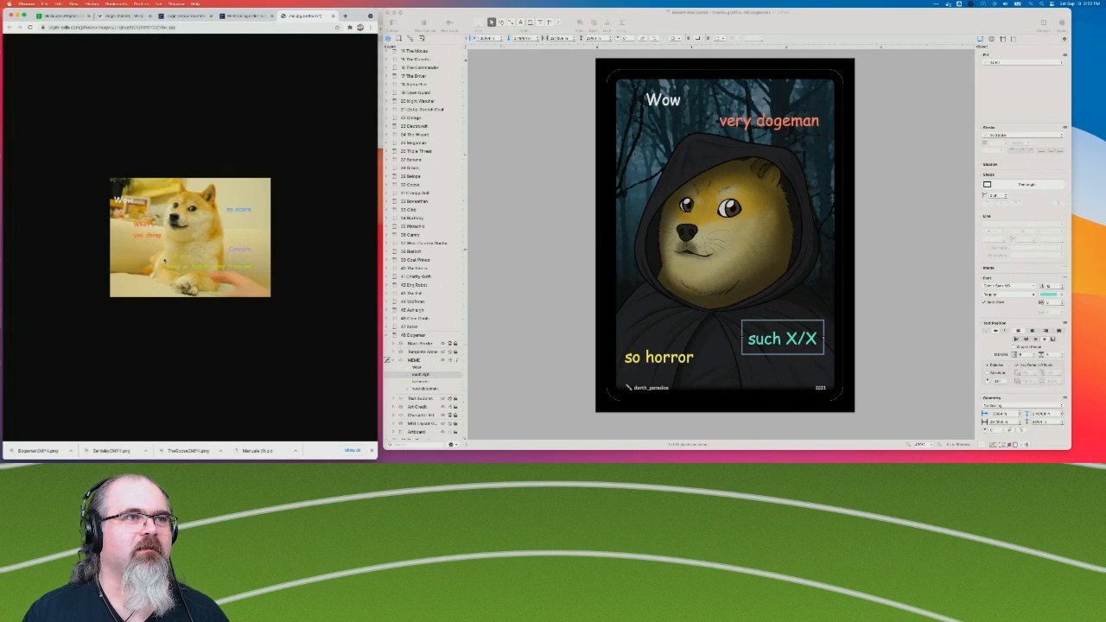
{"action": "left_click", "coordinate": [164, 260]}
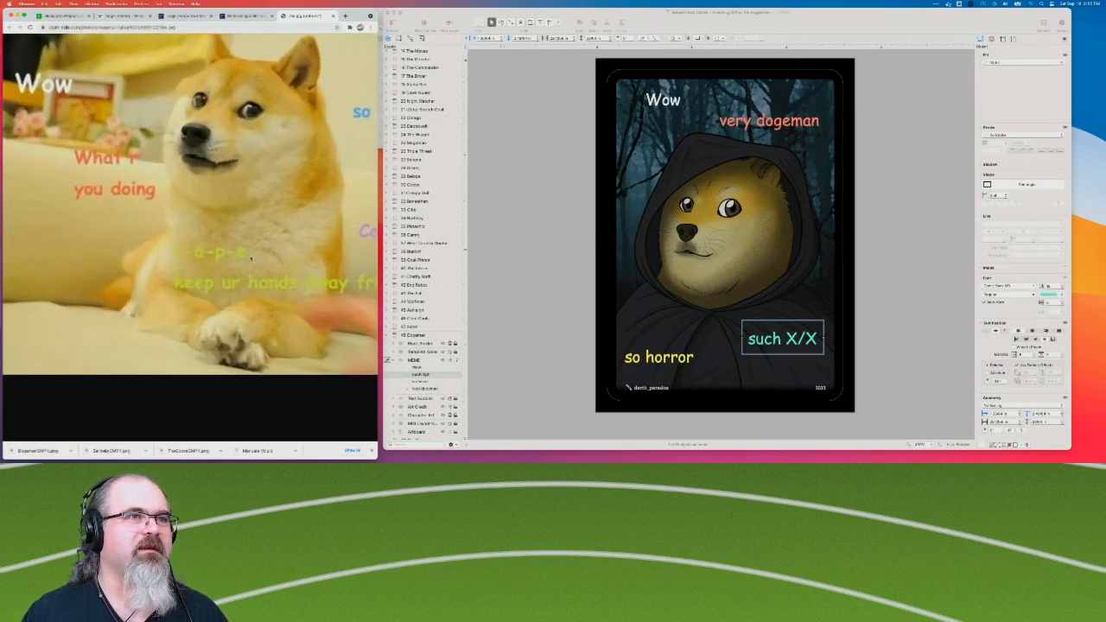
{"action": "left_click", "coordinate": [251, 257]}
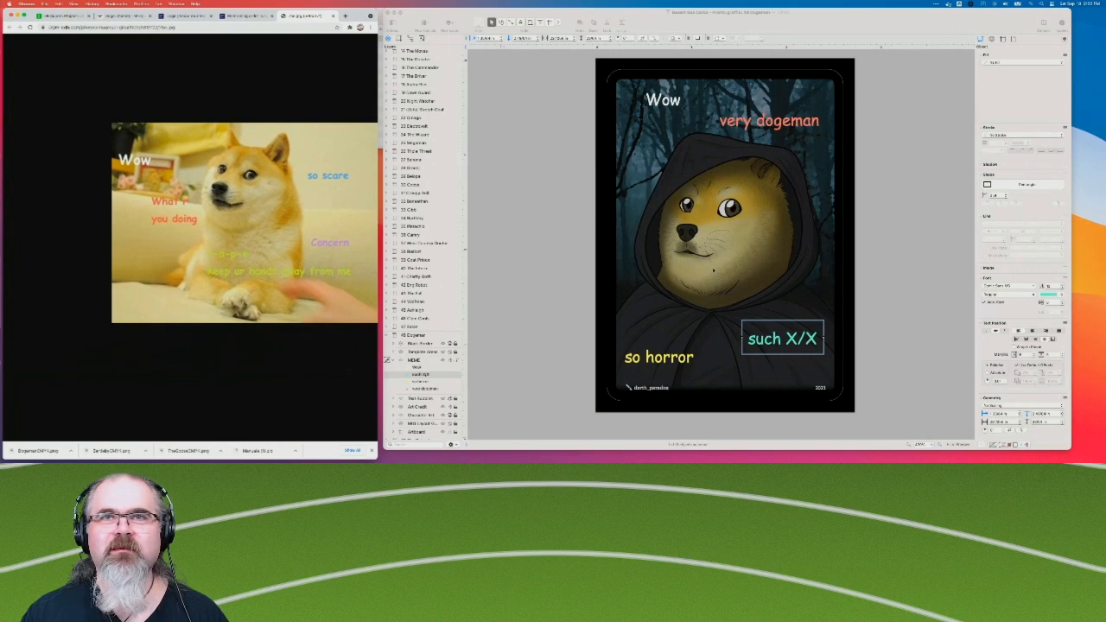
{"action": "scroll", "coordinate": [710, 309], "scroll_direction": "right", "scroll_amount": 1}
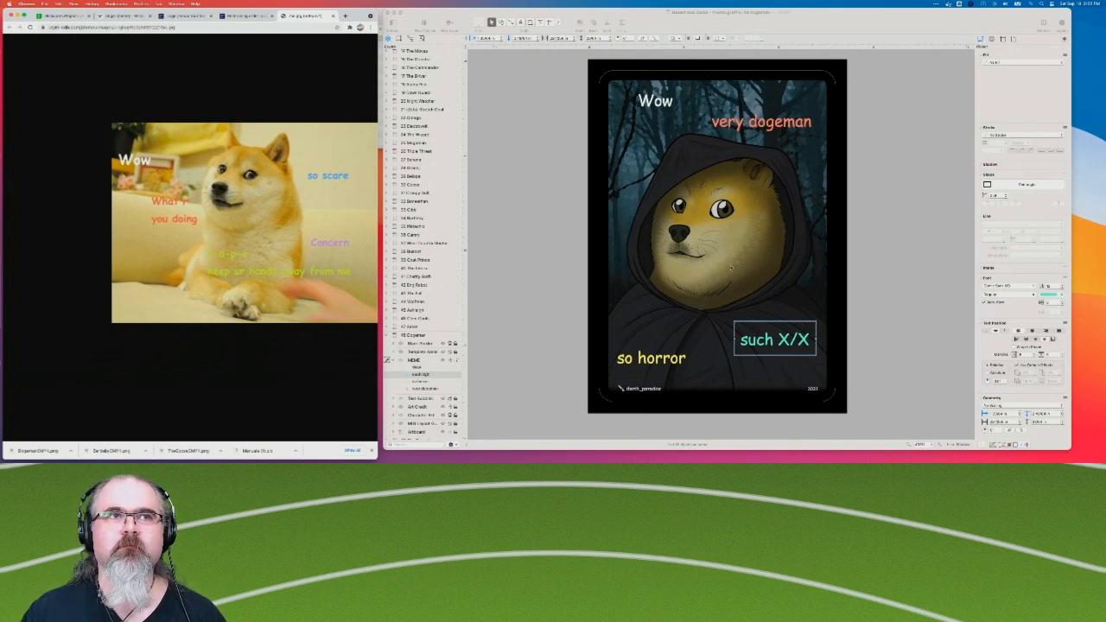
Duplicate the "such X/X" caption and place the copy below "Wow", beside the upper left of the hood.
{"action": "left_click", "coordinate": [764, 344]}
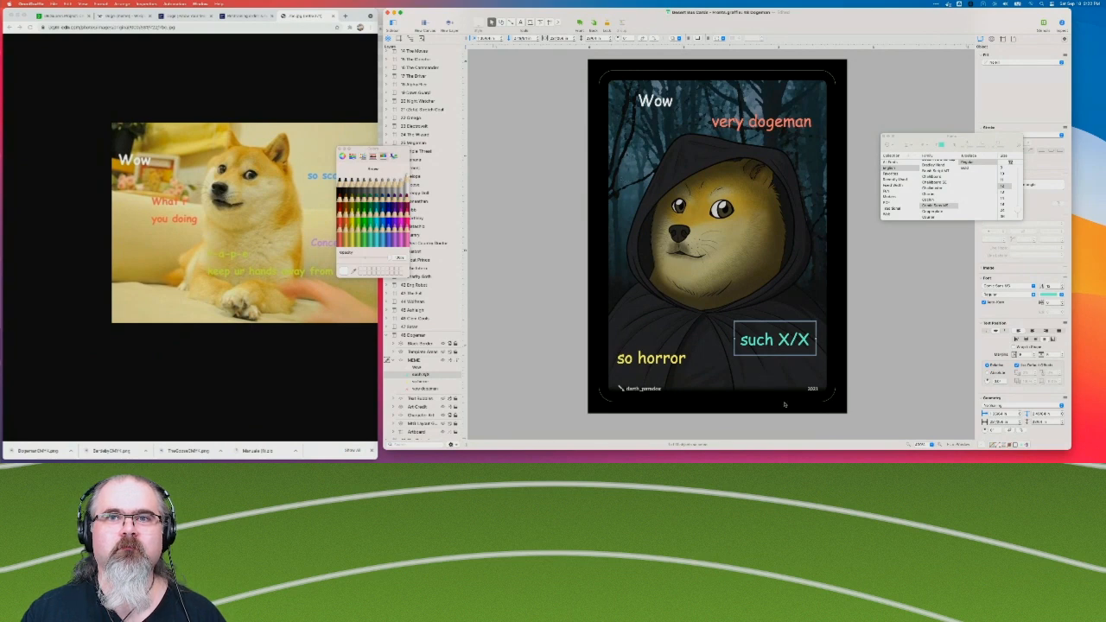
{"action": "key", "text": "super+b"}
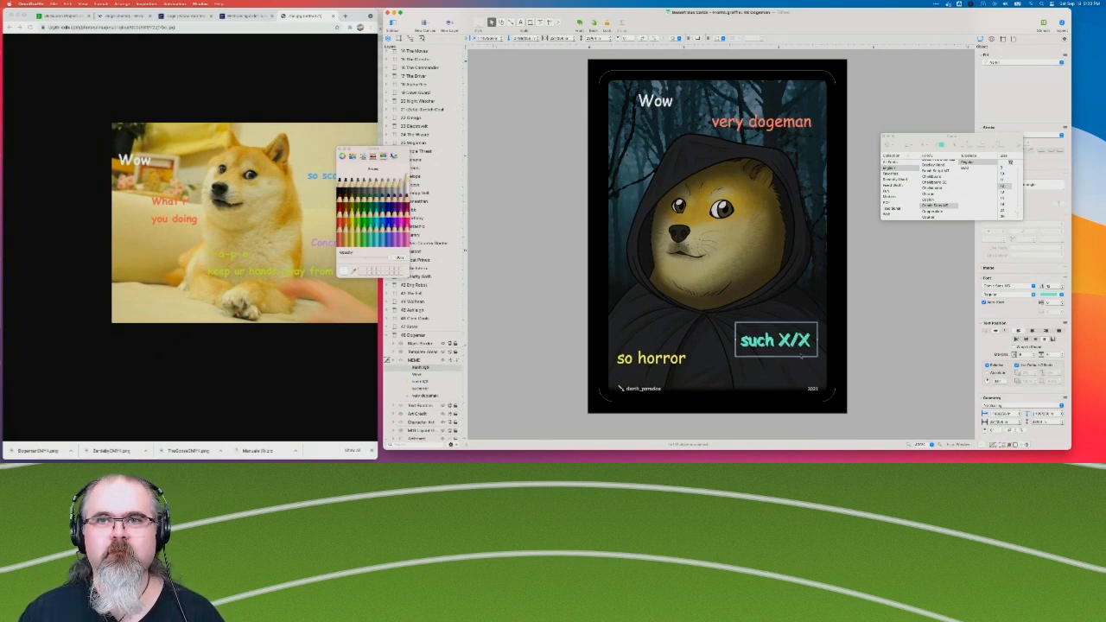
{"action": "left_click_drag", "start_coordinate": [776, 341], "coordinate": [662, 167]}
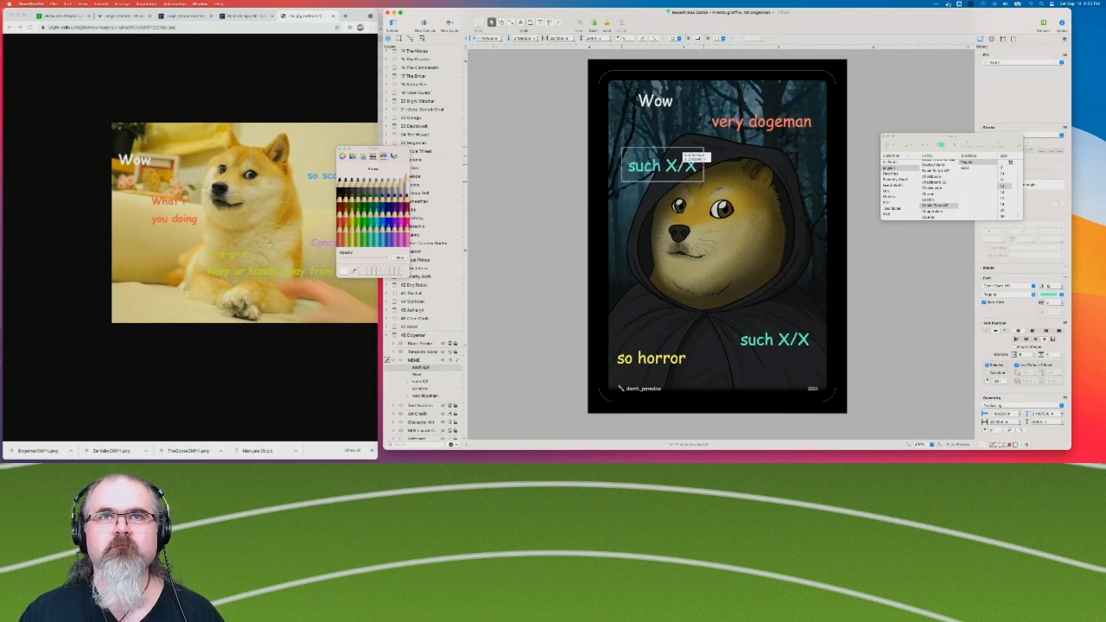
Replace the text of the duplicated caption below "Wow" with "nsburg".
{"action": "double_click", "coordinate": [666, 164]}
{"action": "key", "text": "super+a"}
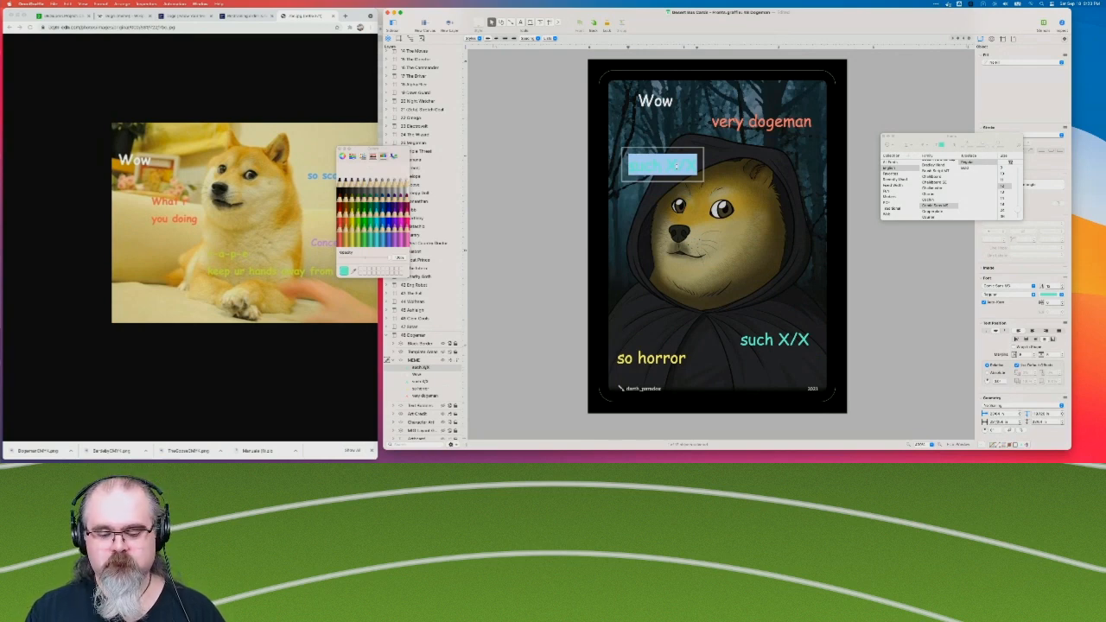
{"action": "type", "text": "nsbur"}
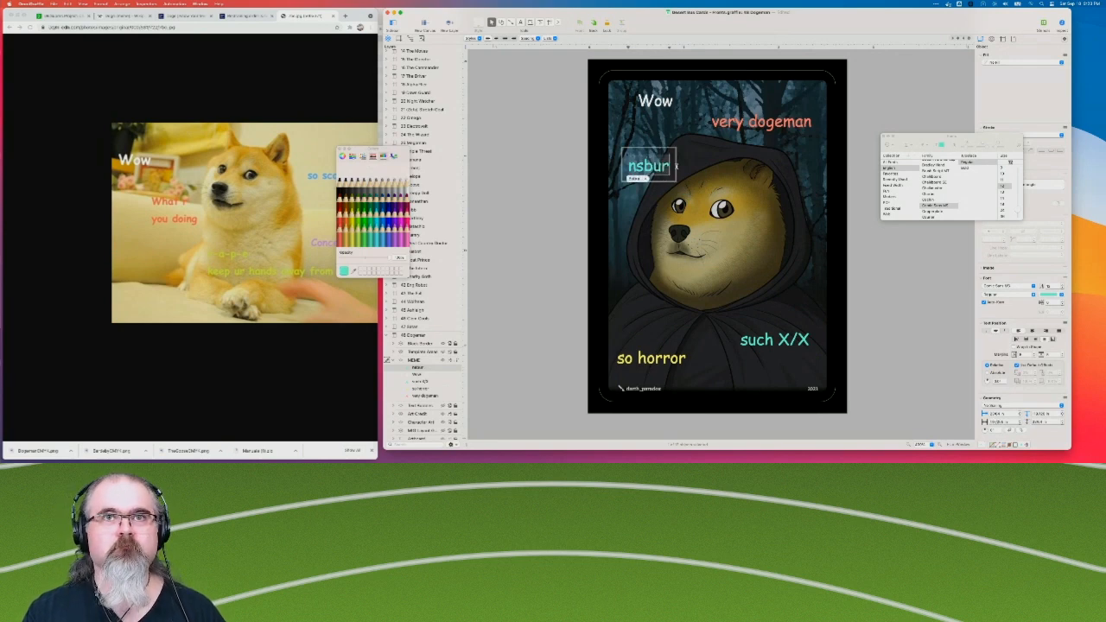
{"action": "type", "text": "g"}
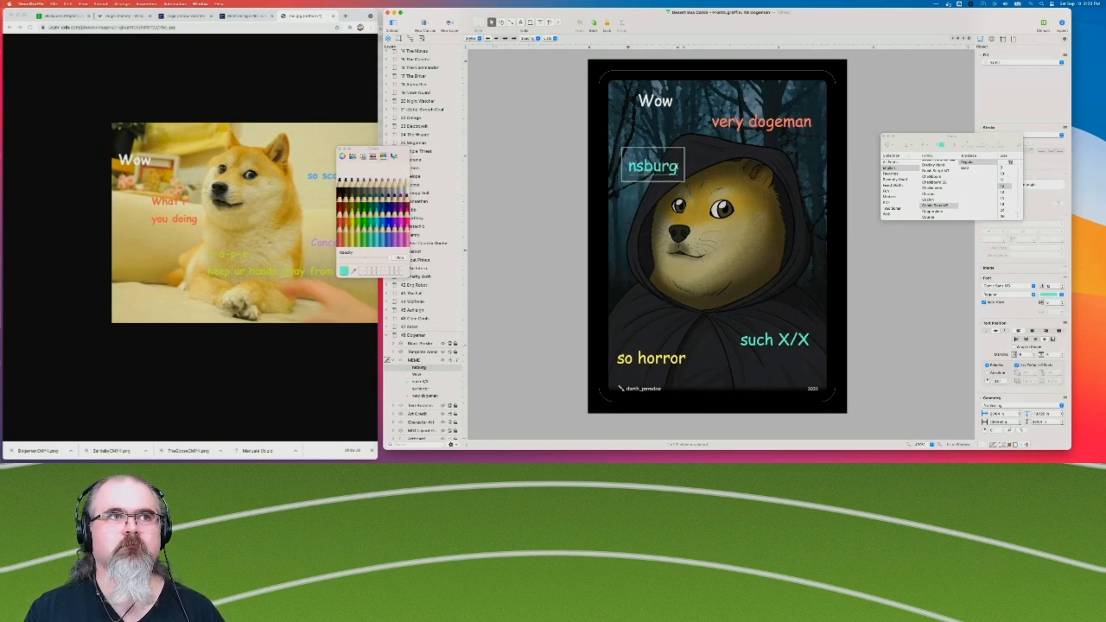
{"action": "key", "text": "Escape"}
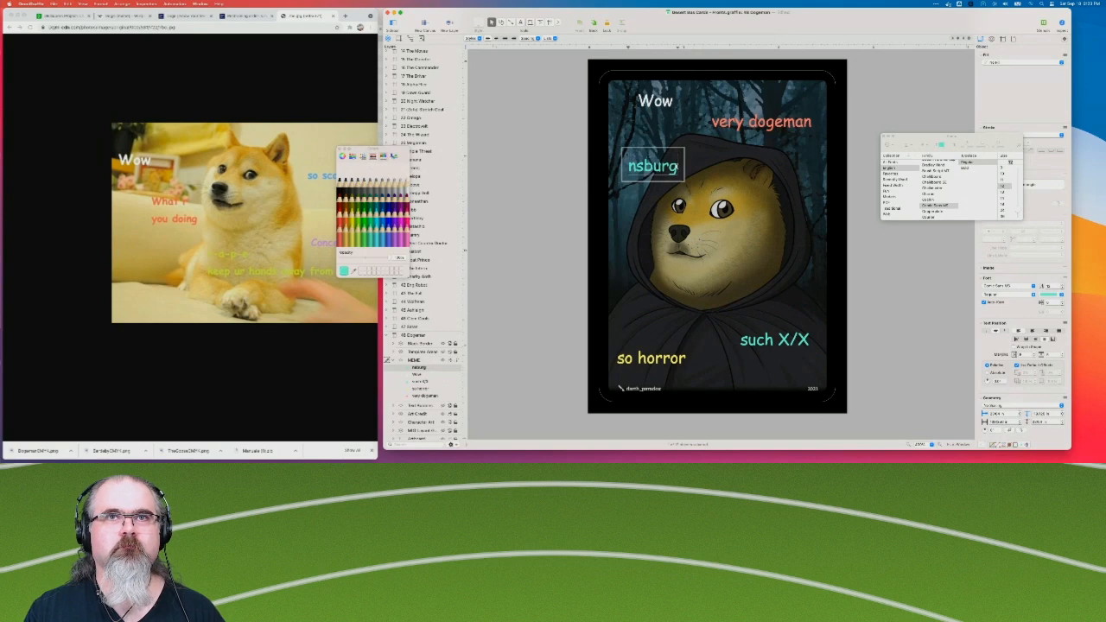
{"action": "type", "text": "Wh"}
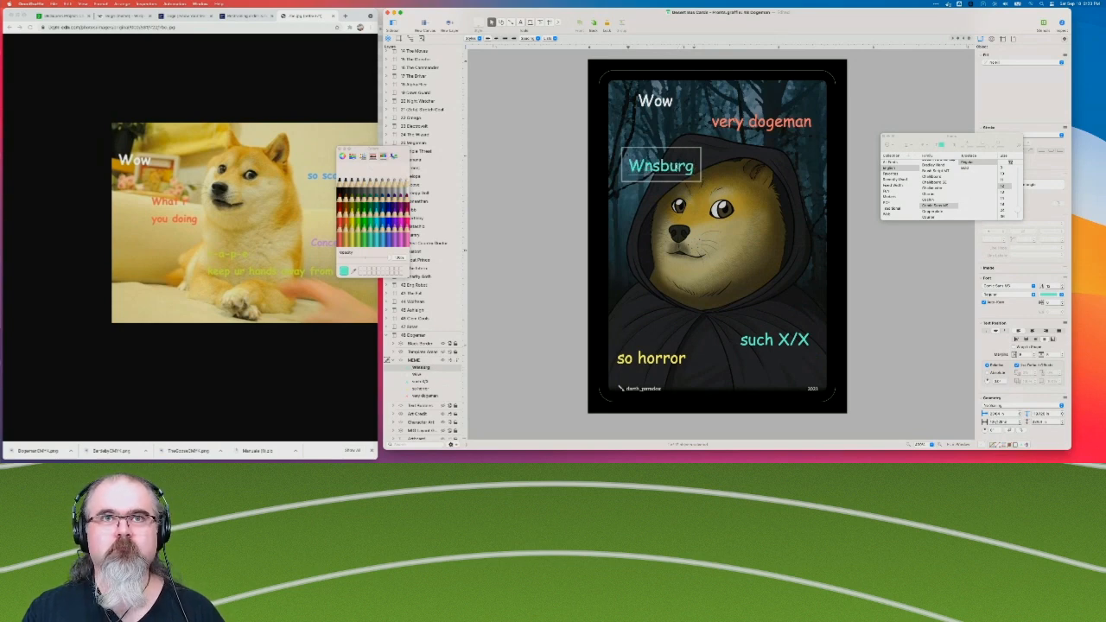
{"action": "key", "text": "BackSpace"}
{"action": "key", "text": "BackSpace"}
{"action": "type", "text": "W"}
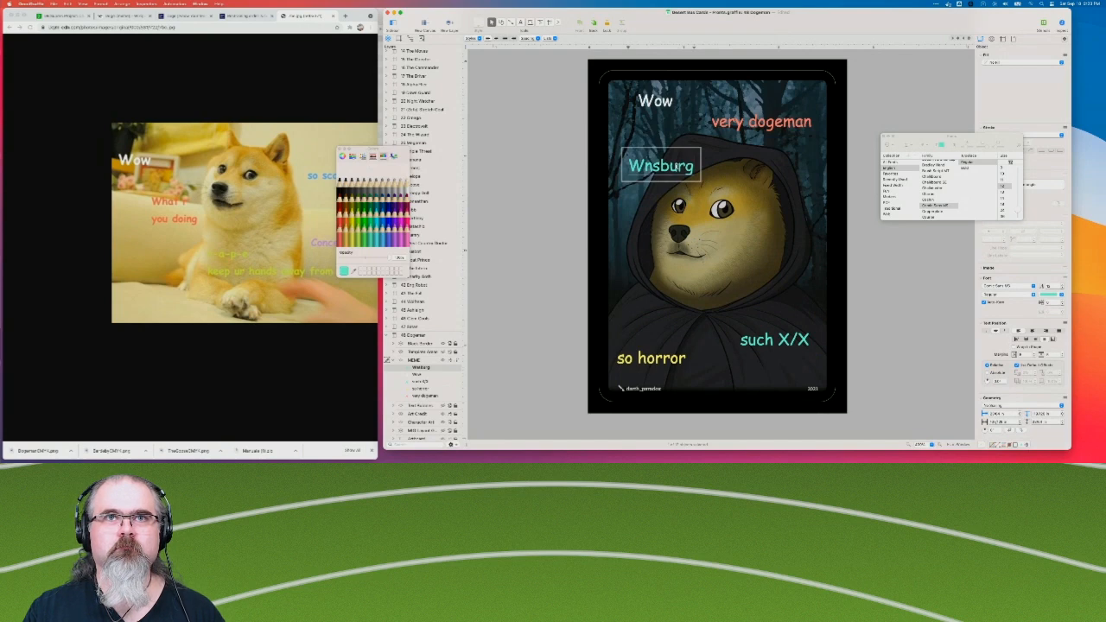
{"action": "key", "text": "BackSpace"}
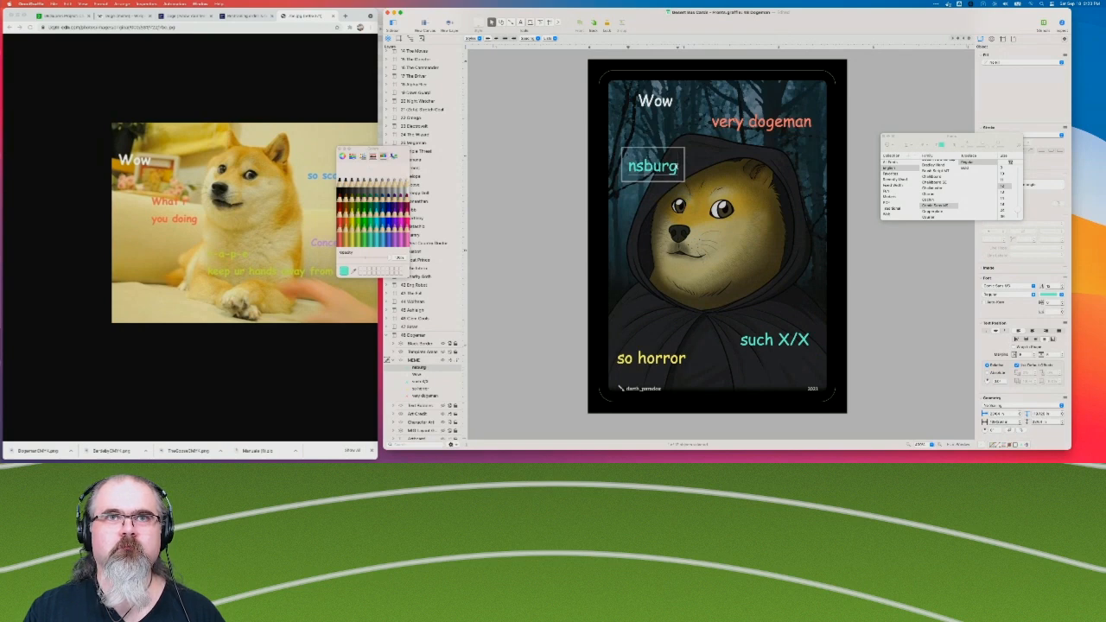
Shift the "nsburg" caption slightly up and left, and shorten its text to "nsbrg".
{"action": "left_click", "coordinate": [549, 174]}
{"action": "left_click_drag", "start_coordinate": [661, 170], "coordinate": [652, 161]}
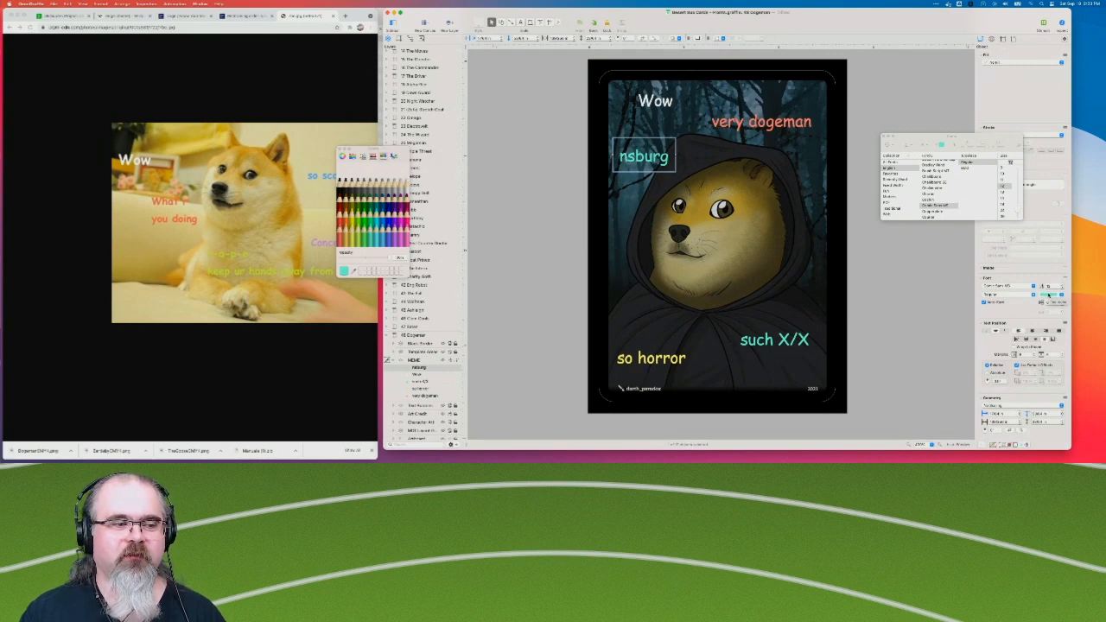
{"action": "double_click", "coordinate": [655, 158]}
{"action": "left_click", "coordinate": [655, 158]}
{"action": "key", "text": "BackSpace"}
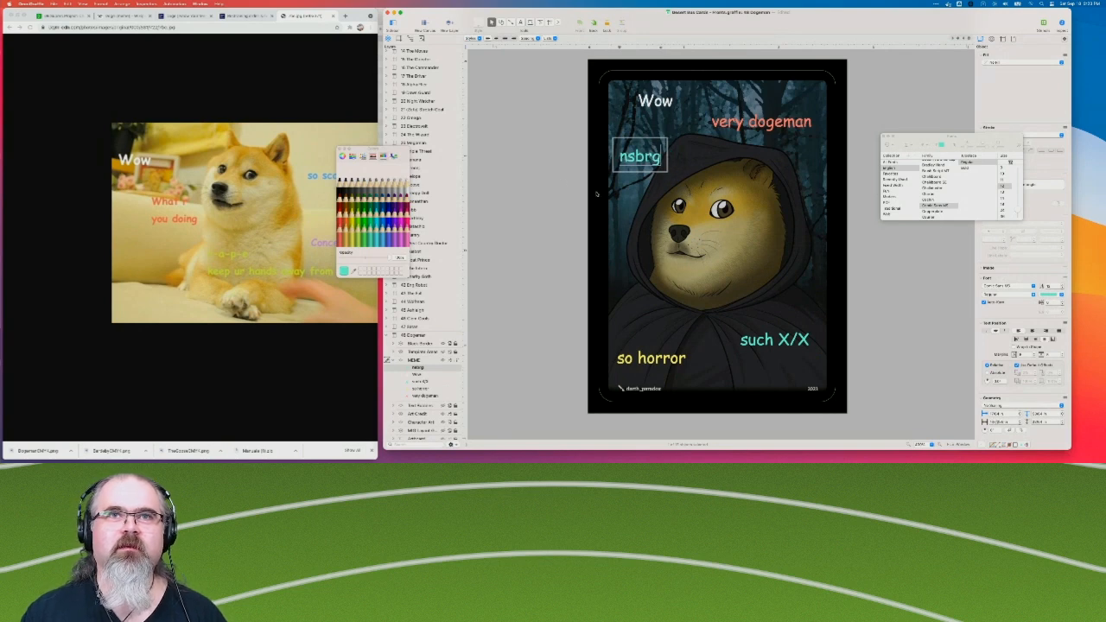
{"action": "left_click", "coordinate": [549, 298]}
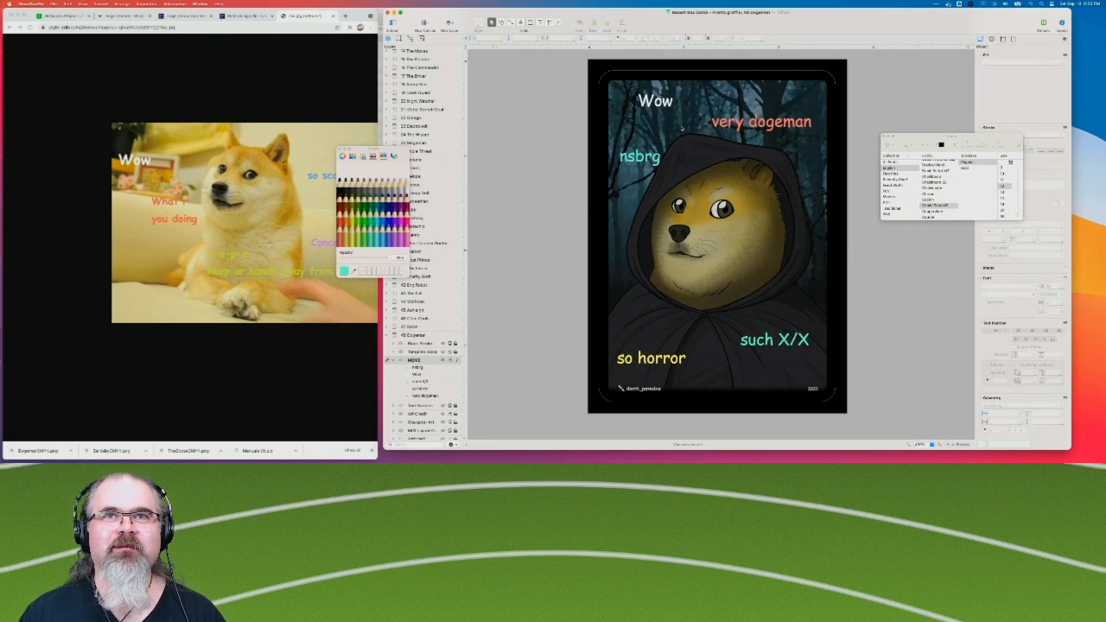
Change the "nsbrg" caption's text to "nsbork".
{"action": "left_click", "coordinate": [650, 159]}
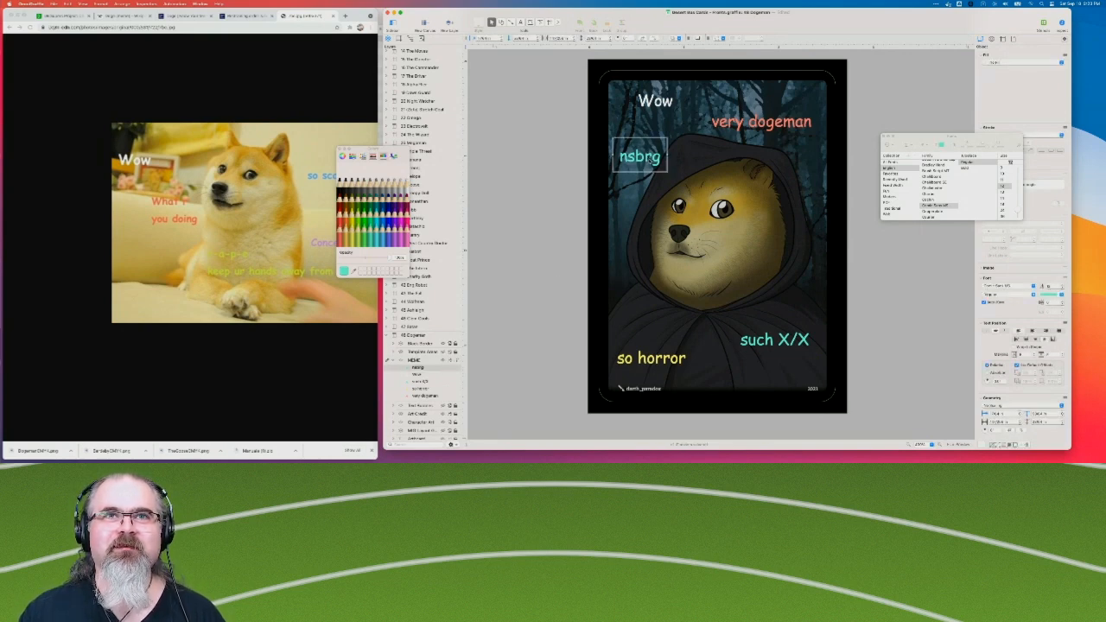
{"action": "key", "text": "BackSpace"}
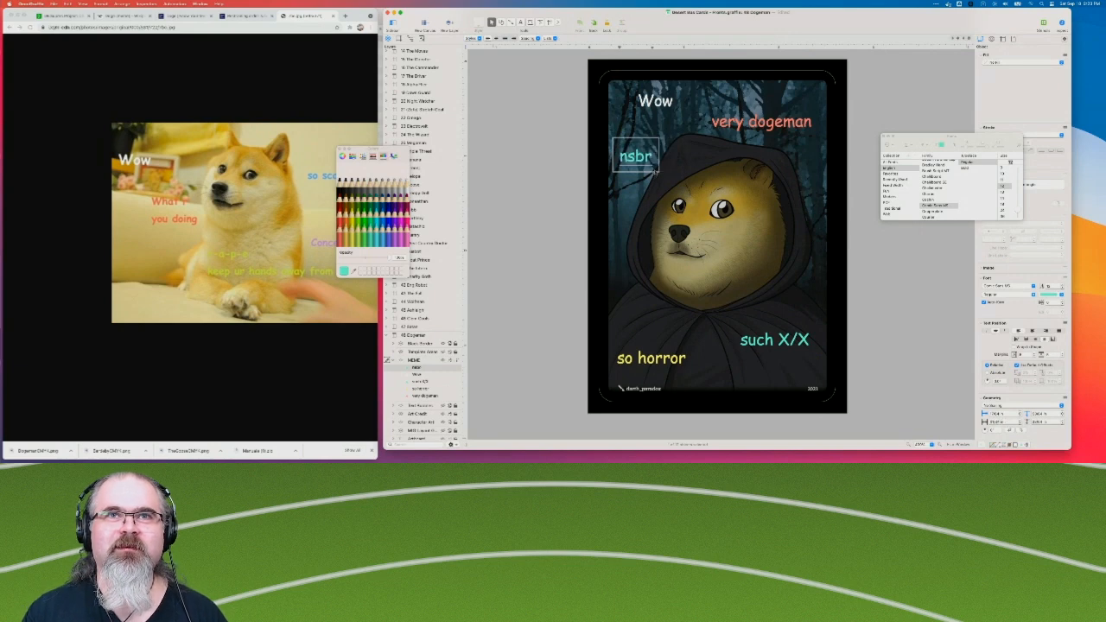
{"action": "type", "text": "o"}
{"action": "key", "text": "BackSpace"}
{"action": "key", "text": "Right"}
{"action": "type", "text": "ork"}
{"action": "left_click", "coordinate": [533, 137]}
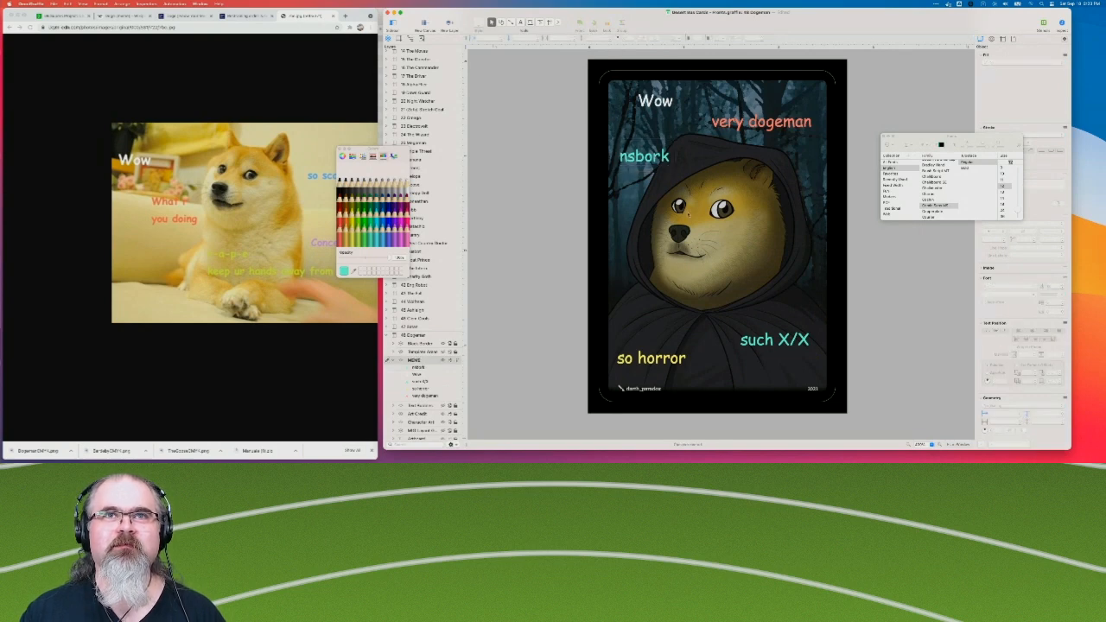
Nudge the "nsbork" caption slightly down and right, and change its text to "nsberk".
{"action": "left_click_drag", "start_coordinate": [655, 160], "coordinate": [659, 162]}
{"action": "left_click", "coordinate": [533, 189]}
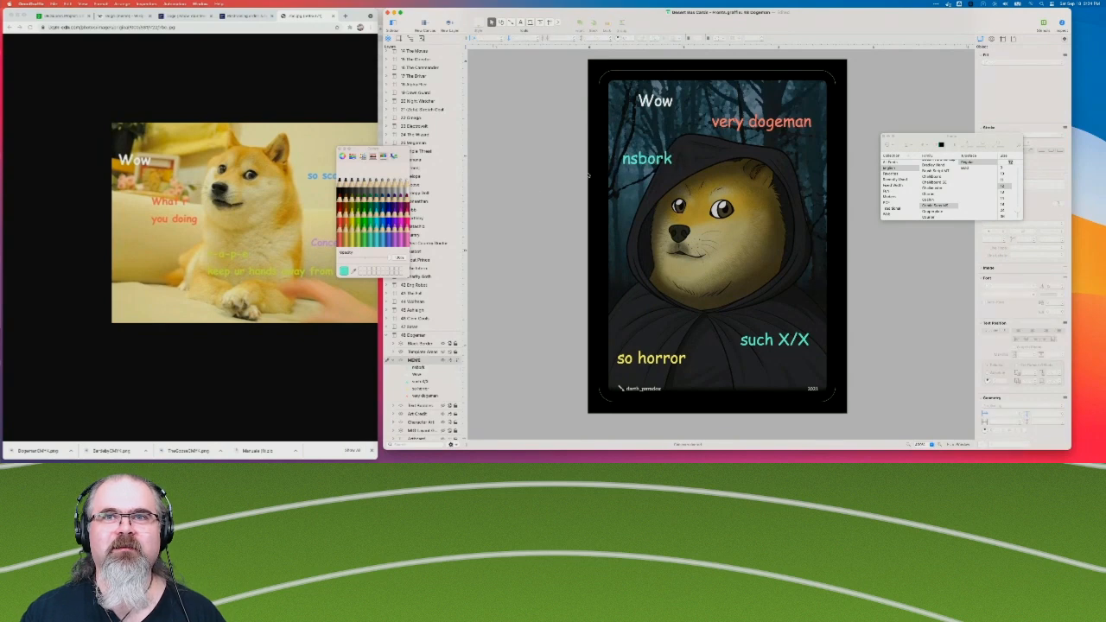
{"action": "left_click", "coordinate": [661, 160]}
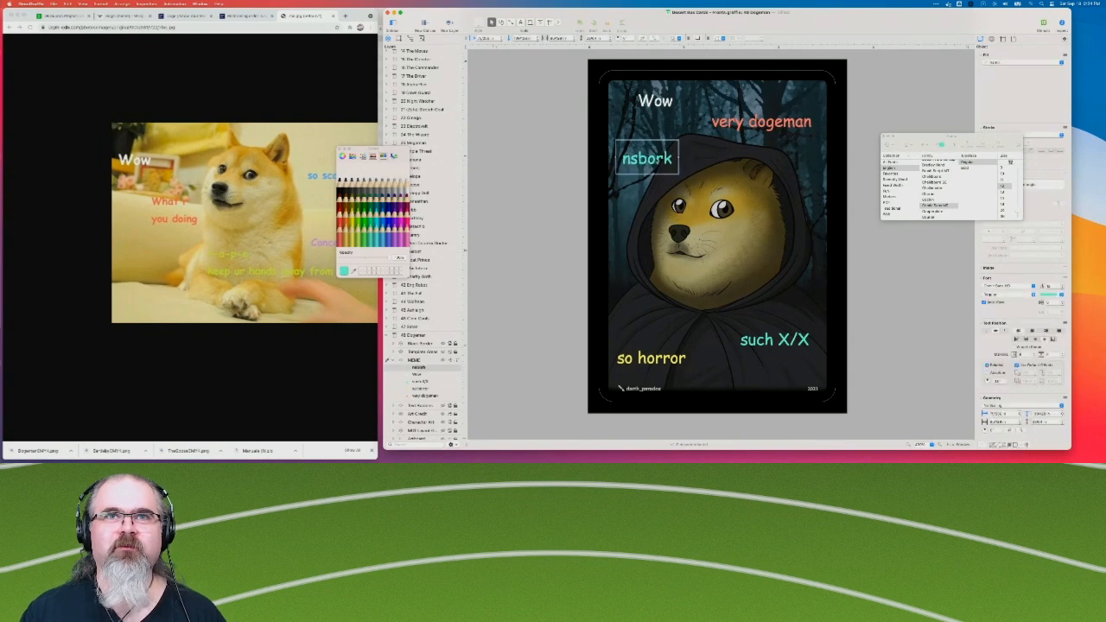
{"action": "double_click", "coordinate": [654, 160]}
{"action": "left_click", "coordinate": [654, 160]}
{"action": "key", "text": "BackSpace"}
{"action": "type", "text": "e"}
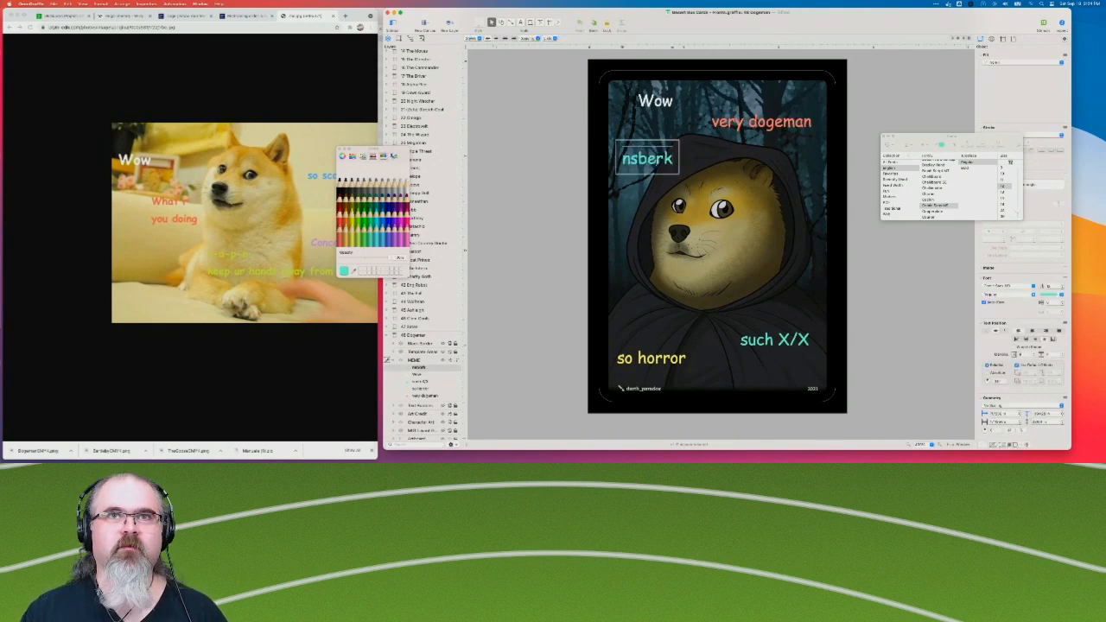
{"action": "left_click", "coordinate": [577, 166]}
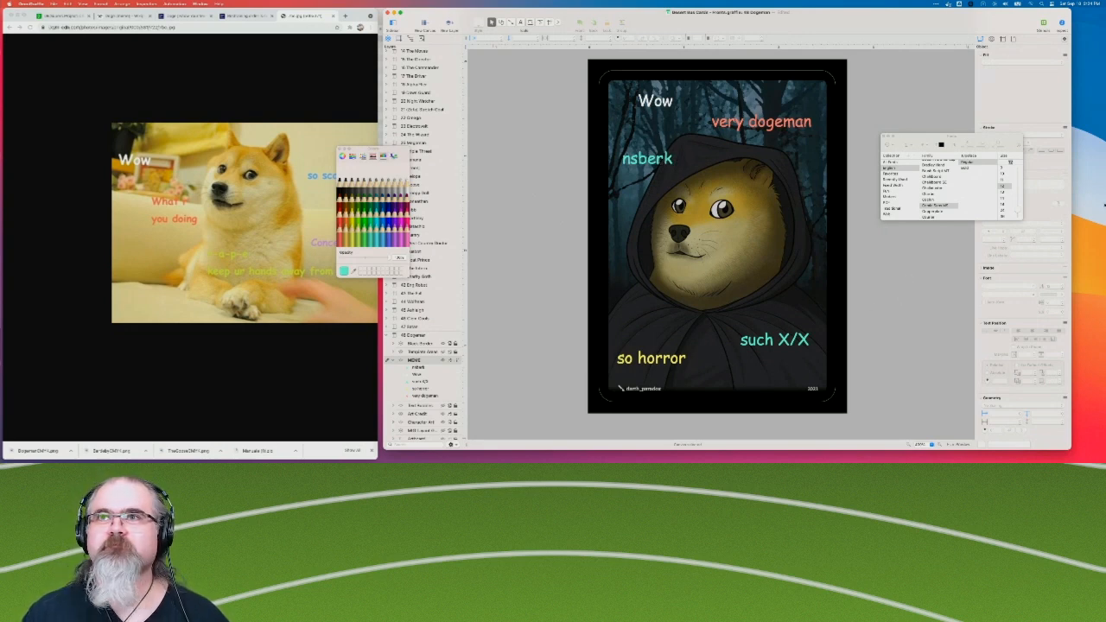
Color the "nsberk" caption magenta and place it on the lower right of the cloak, with "such X/X" slightly lowered beneath it.
{"action": "left_click", "coordinate": [655, 168]}
{"action": "left_click", "coordinate": [1056, 296]}
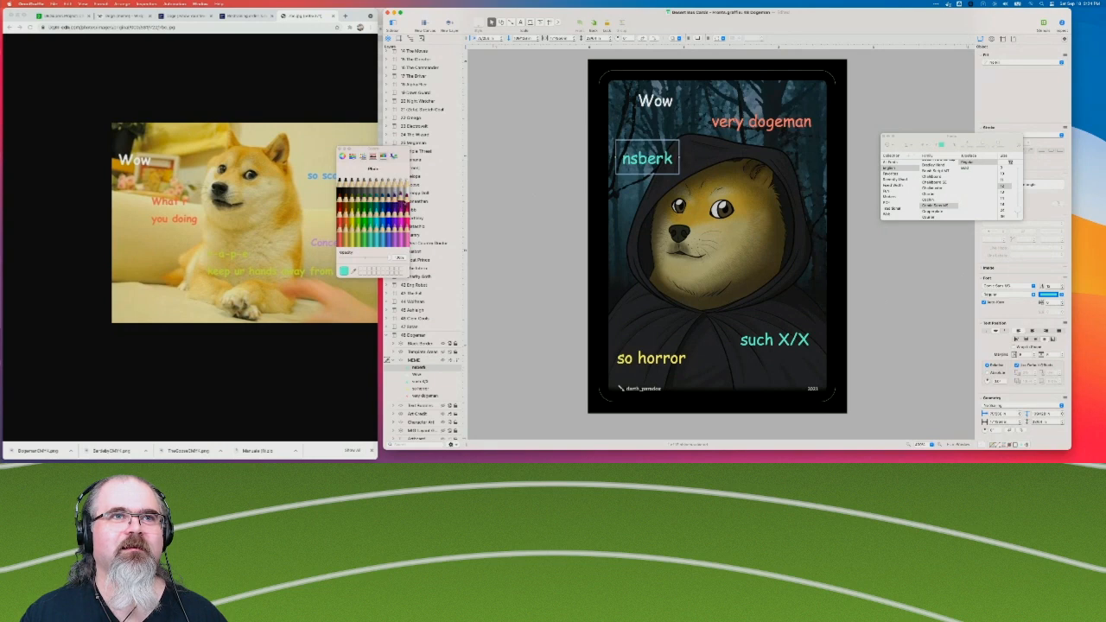
{"action": "left_click", "coordinate": [401, 211]}
{"action": "left_click", "coordinate": [484, 201]}
{"action": "left_click_drag", "start_coordinate": [648, 158], "coordinate": [787, 348]}
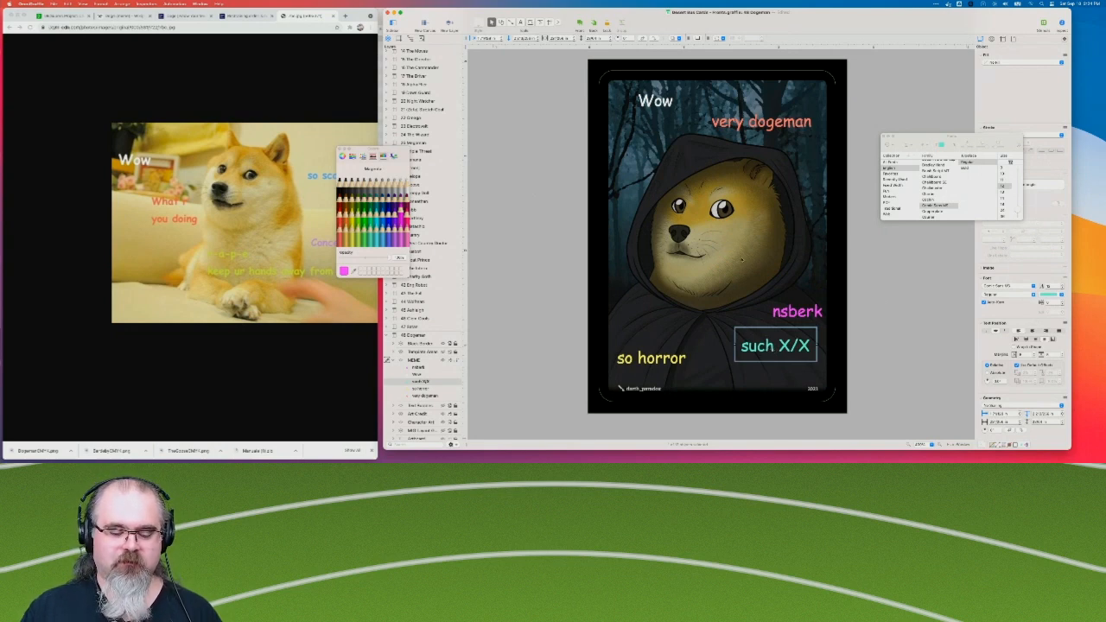
Paste a copy of "such X/X" onto the right side of the face and change its text to "ur spoop".
{"action": "key", "text": "super+c"}
{"action": "key", "text": "super+v"}
{"action": "left_click_drag", "start_coordinate": [519, 199], "coordinate": [790, 203]}
{"action": "key", "text": "Return"}
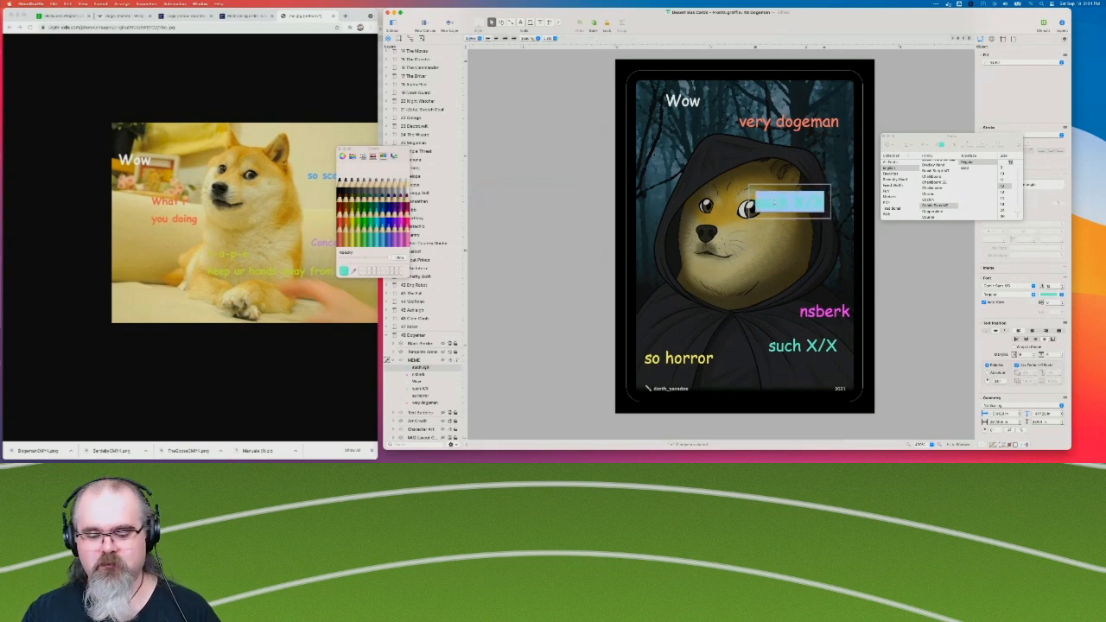
{"action": "type", "text": "Ur"}
{"action": "key", "text": "super+z"}
{"action": "key", "text": "Right"}
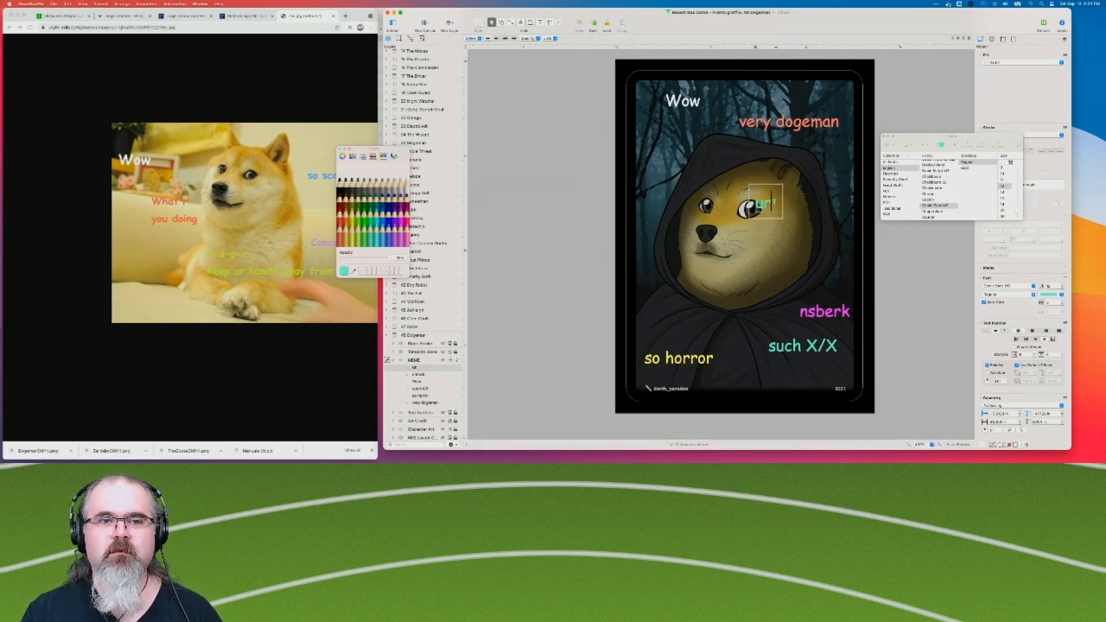
{"action": "type", "text": "spoop"}
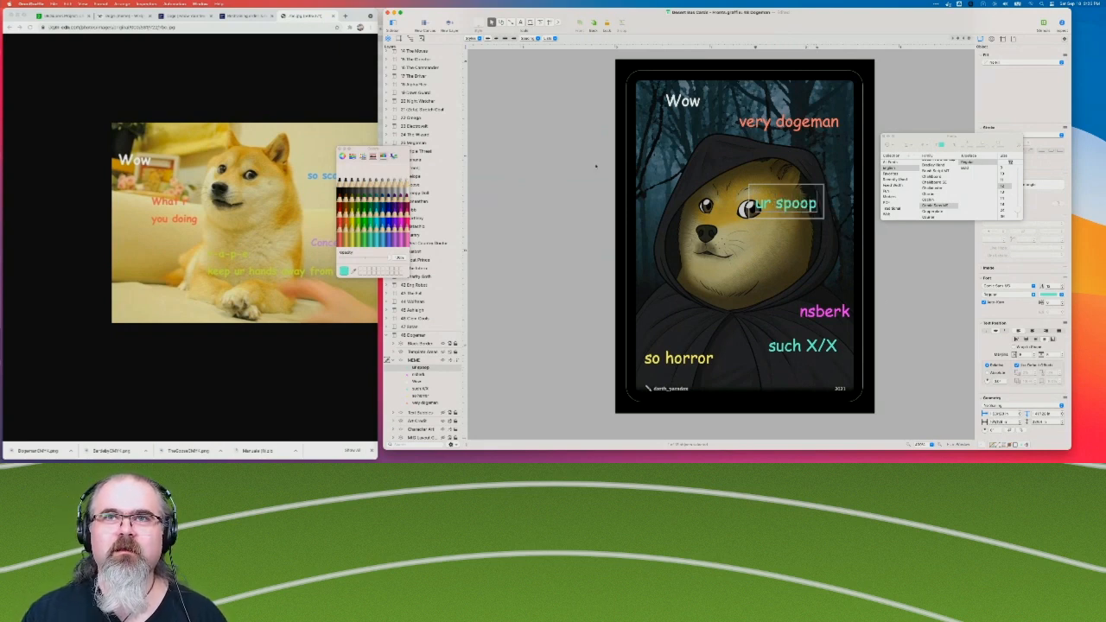
{"action": "left_click", "coordinate": [507, 182]}
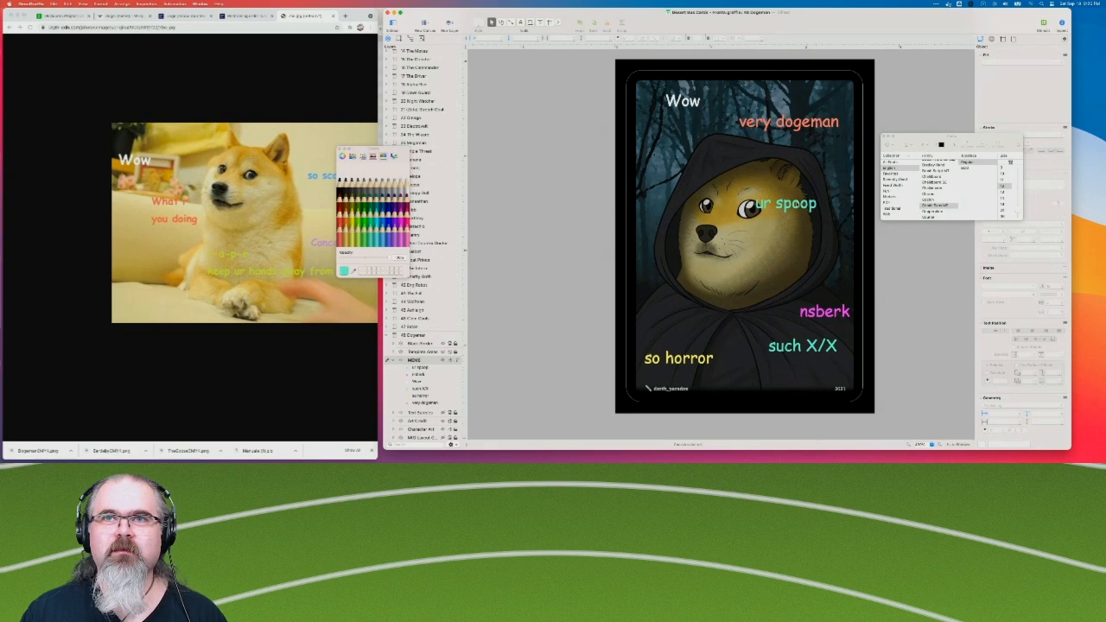
Color the "ur spoop" caption periwinkle blue and move it below "Wow", beside the upper left of the hood.
{"action": "left_click", "coordinate": [797, 204]}
{"action": "left_click", "coordinate": [1050, 294]}
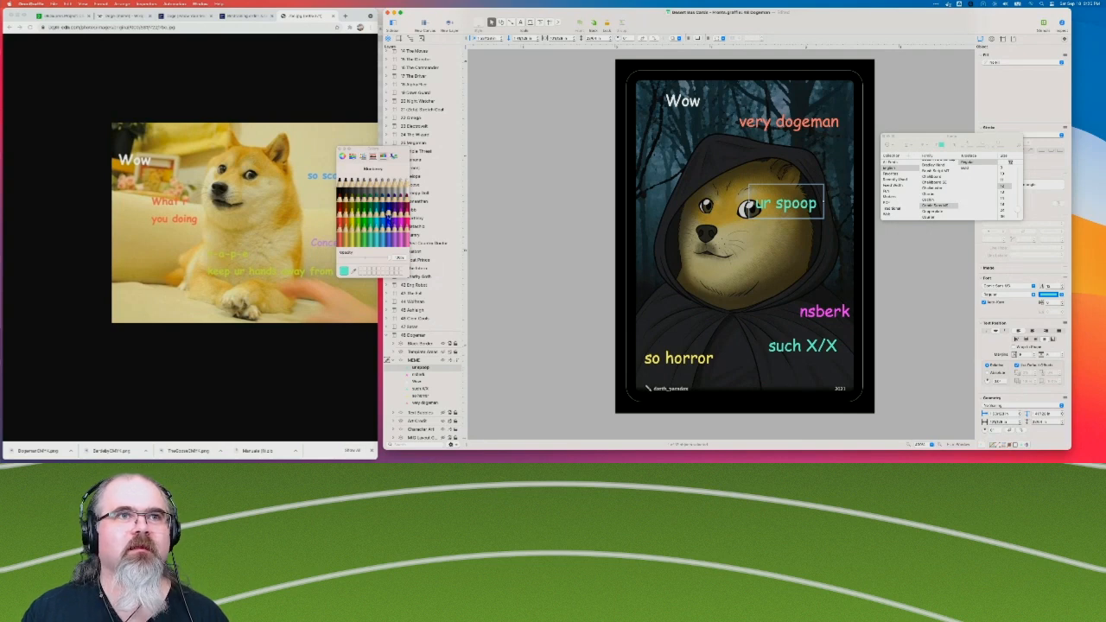
{"action": "left_click", "coordinate": [389, 218]}
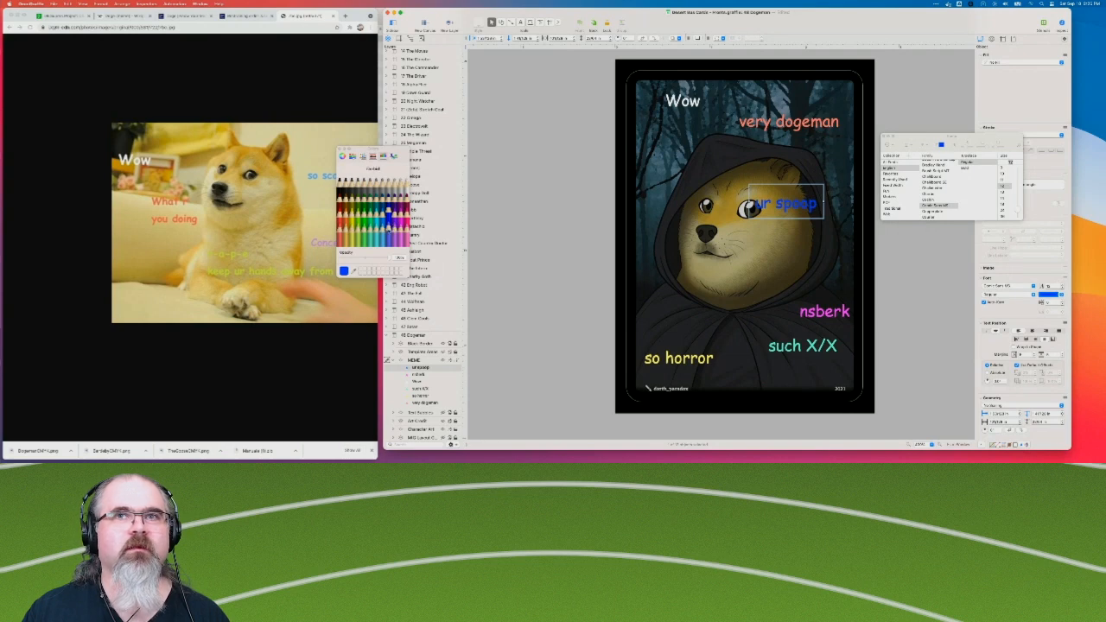
{"action": "left_click", "coordinate": [389, 225]}
{"action": "left_click", "coordinate": [493, 192]}
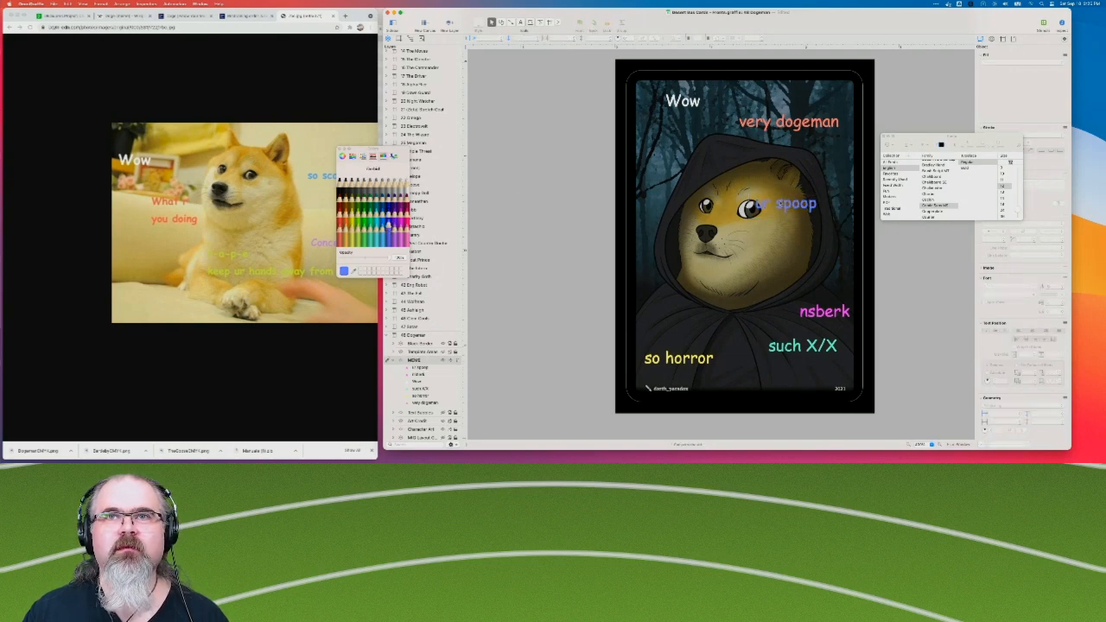
{"action": "left_click_drag", "start_coordinate": [802, 207], "coordinate": [699, 161]}
{"action": "left_click", "coordinate": [564, 214]}
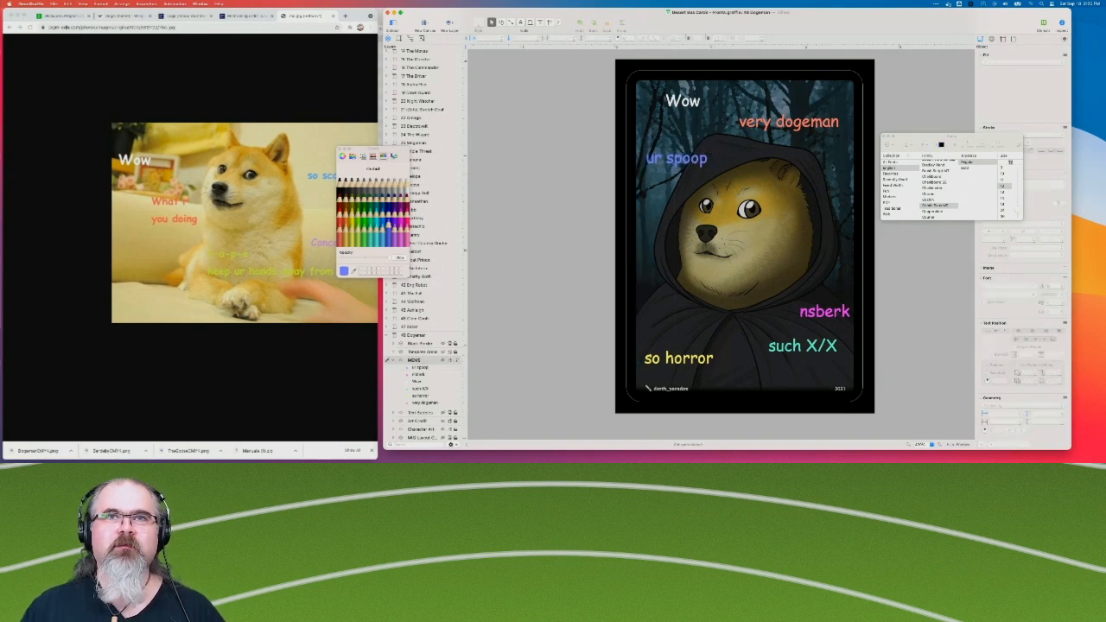
Raise the "ur spoop" caption slightly beside the hood and try Aqua blue as its text color.
{"action": "left_click_drag", "start_coordinate": [694, 161], "coordinate": [694, 154]}
{"action": "left_click", "coordinate": [567, 224]}
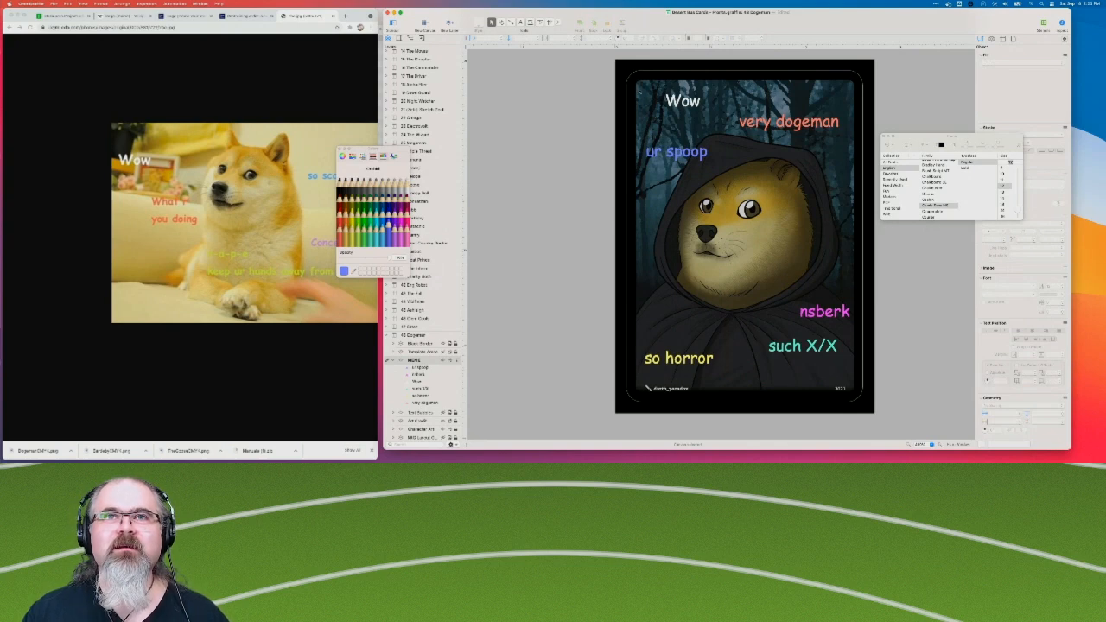
{"action": "left_click", "coordinate": [688, 153]}
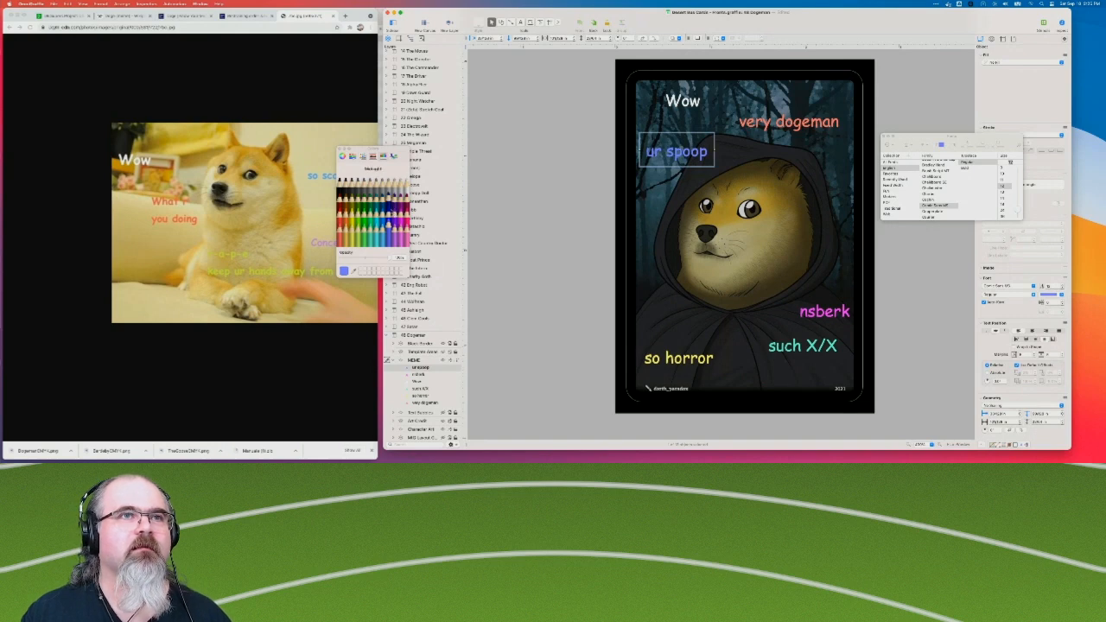
{"action": "left_click", "coordinate": [386, 219]}
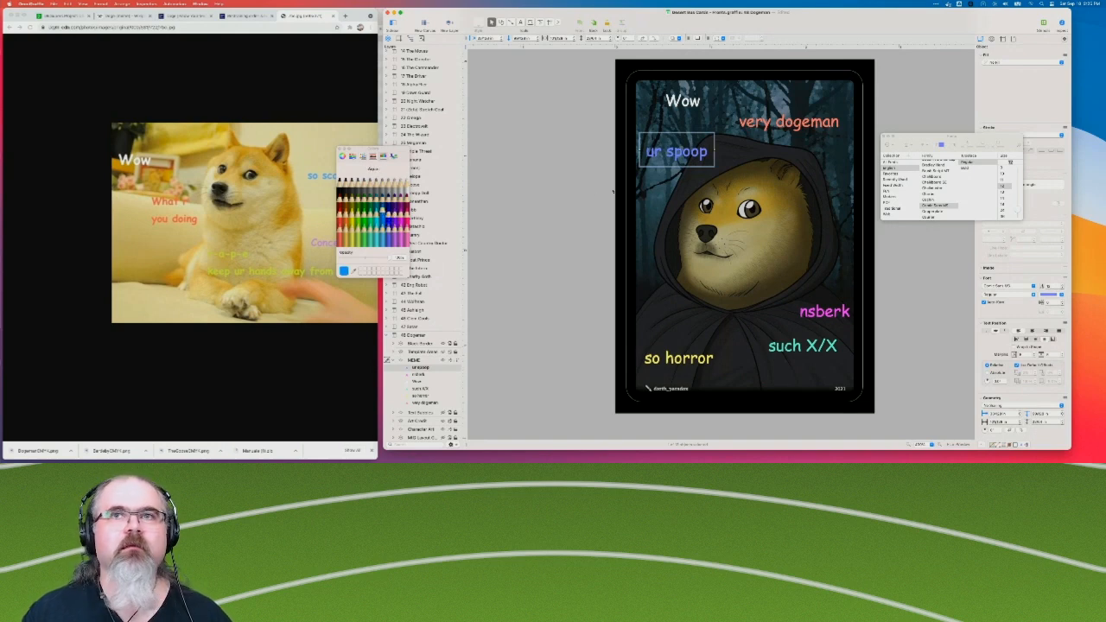
{"action": "left_click", "coordinate": [386, 220]}
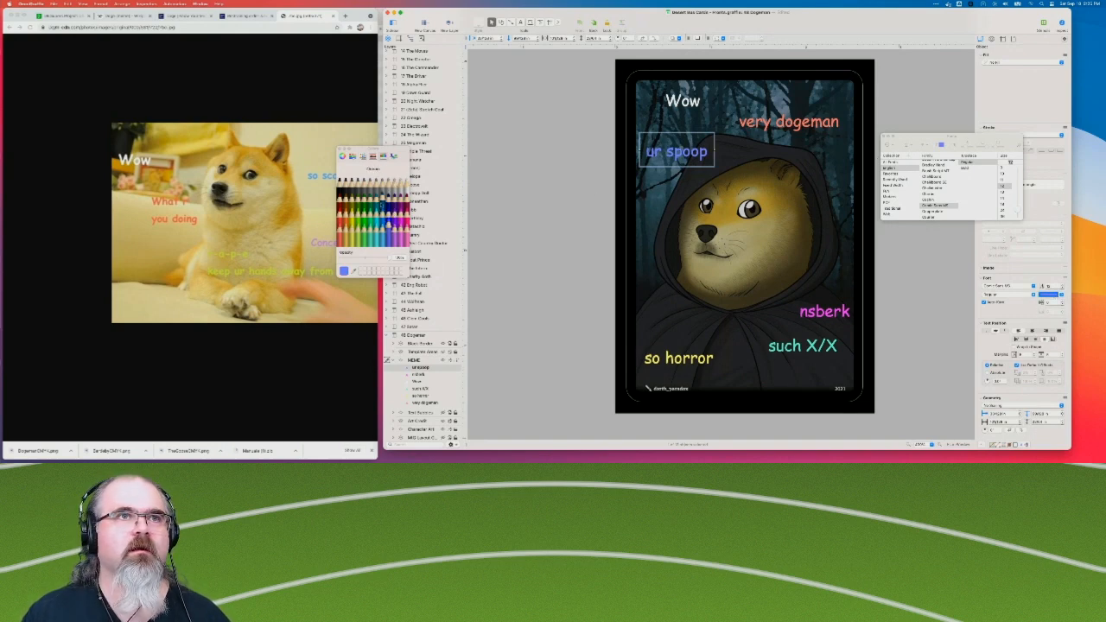
{"action": "left_click", "coordinate": [381, 211]}
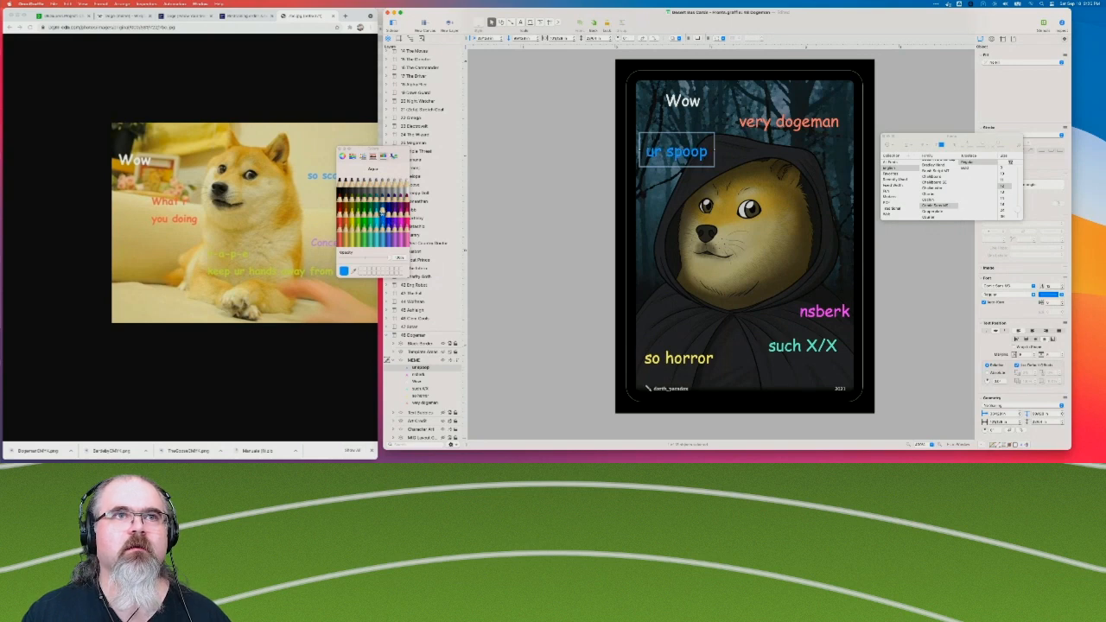
{"action": "left_click", "coordinate": [538, 166]}
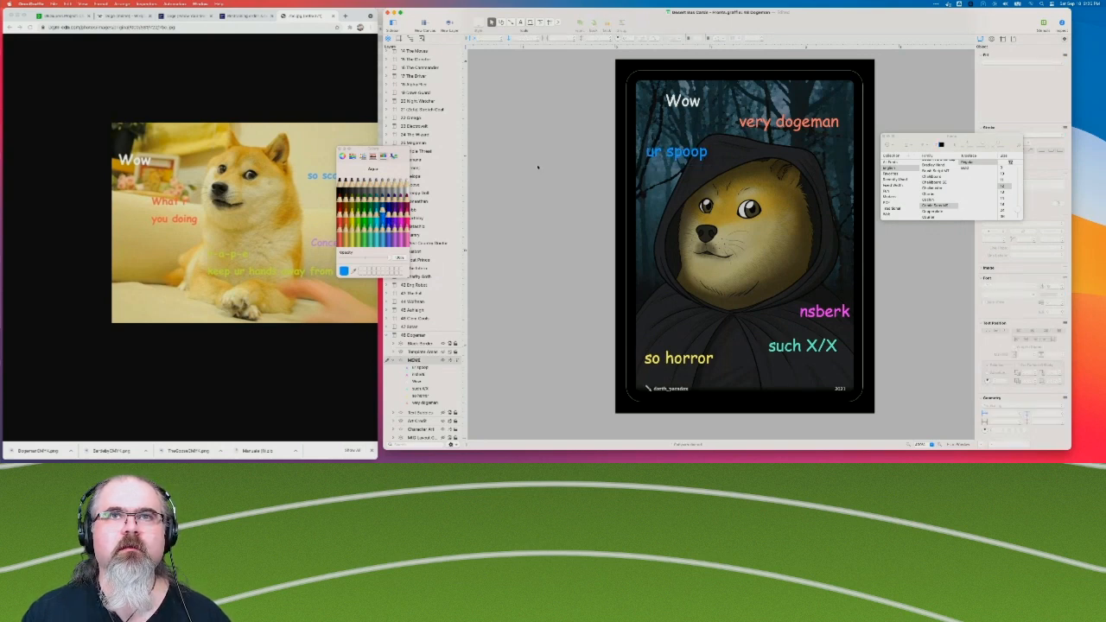
Recolor the "ur spoop" caption turquoise using the Spindrift pencil color.
{"action": "left_click", "coordinate": [679, 151]}
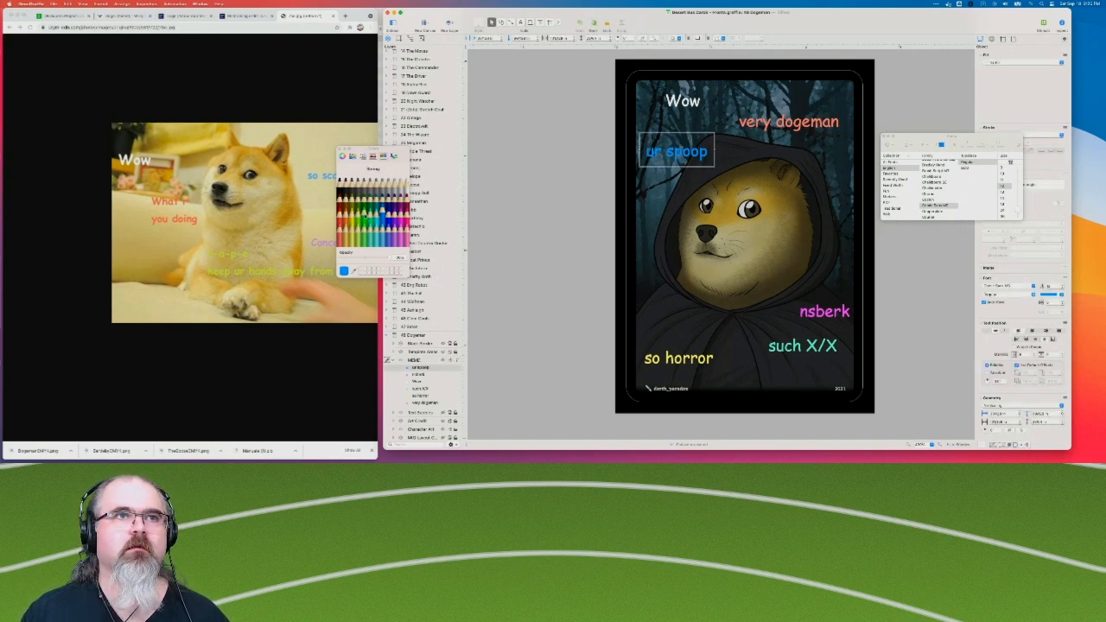
{"action": "left_click", "coordinate": [364, 214]}
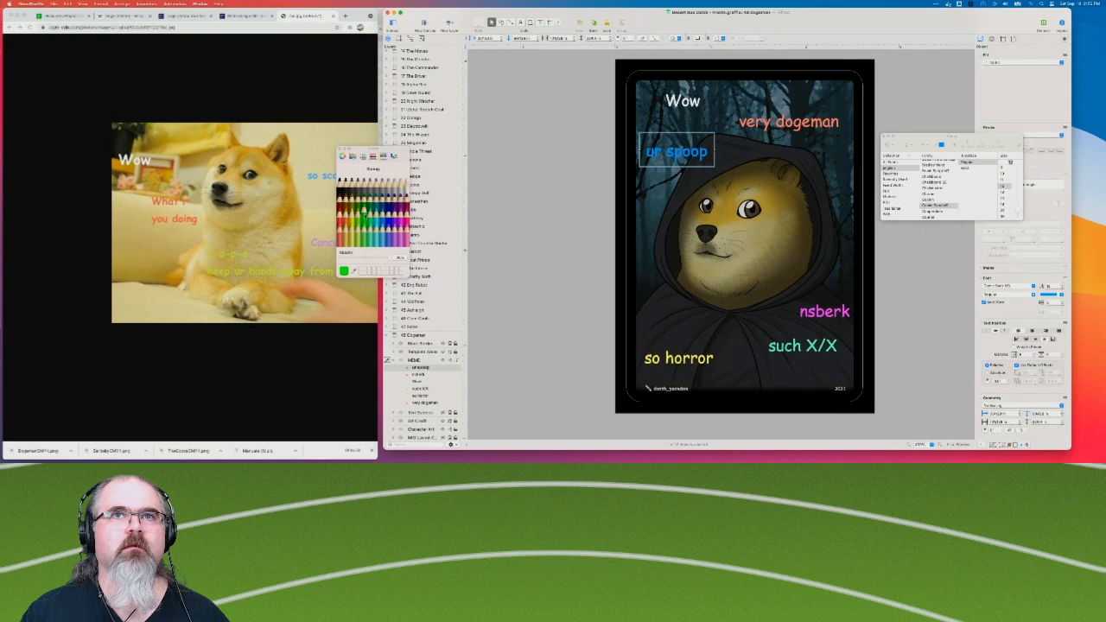
{"action": "left_click", "coordinate": [1049, 296]}
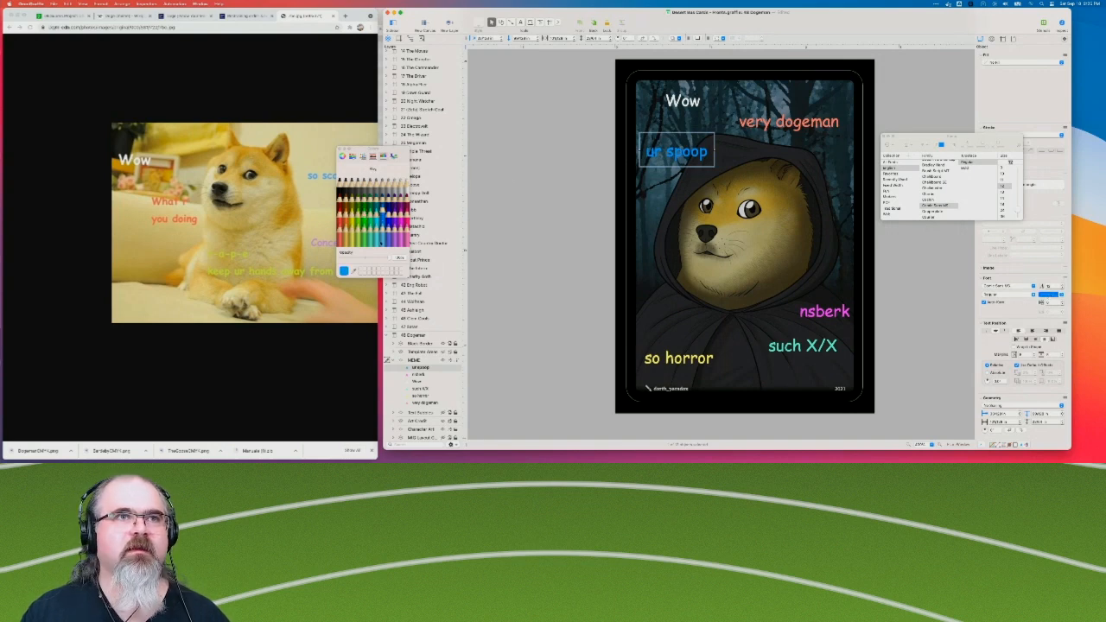
{"action": "left_click", "coordinate": [377, 225]}
{"action": "left_click", "coordinate": [377, 214]}
{"action": "left_click", "coordinate": [372, 227]}
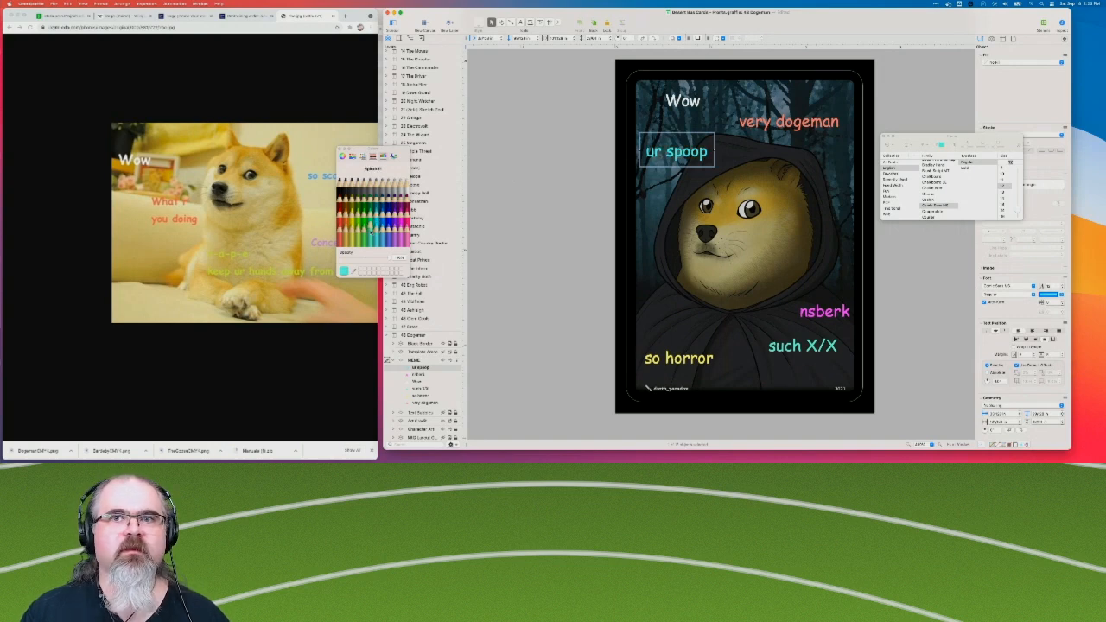
Color the "such X/X" caption Sky blue and lower it slightly on the cloak.
{"action": "left_click", "coordinate": [827, 352]}
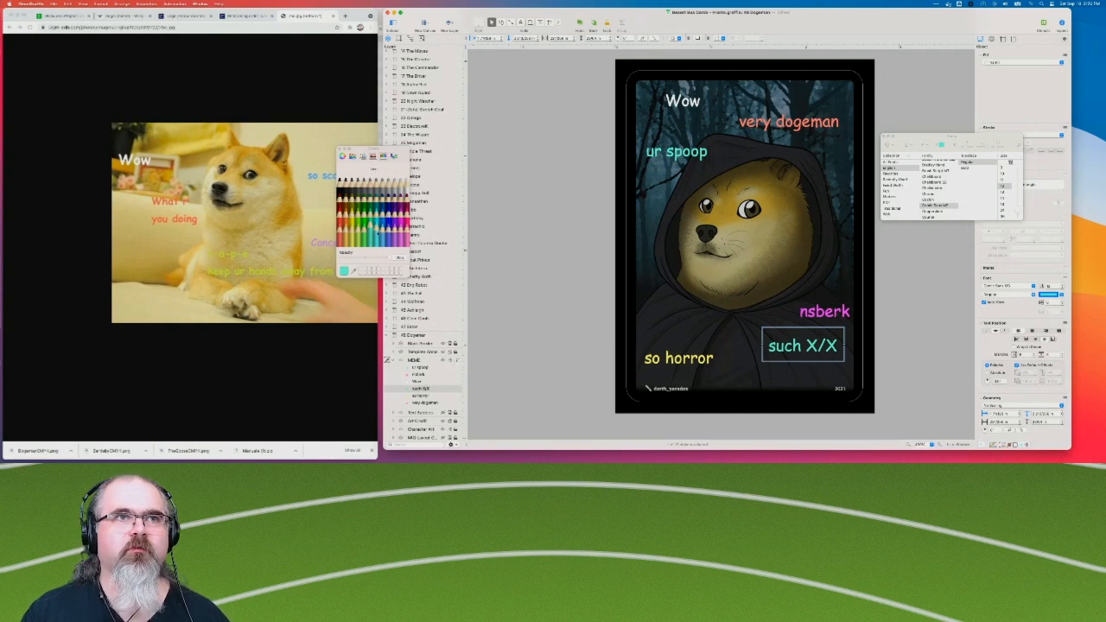
{"action": "left_click", "coordinate": [382, 225]}
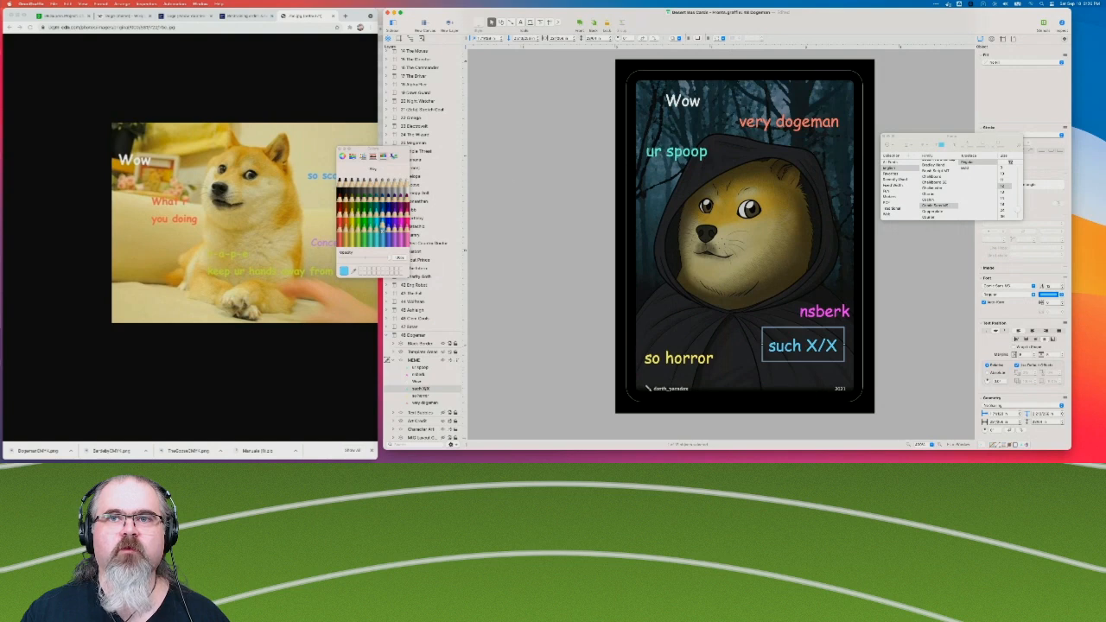
{"action": "left_click", "coordinate": [563, 272]}
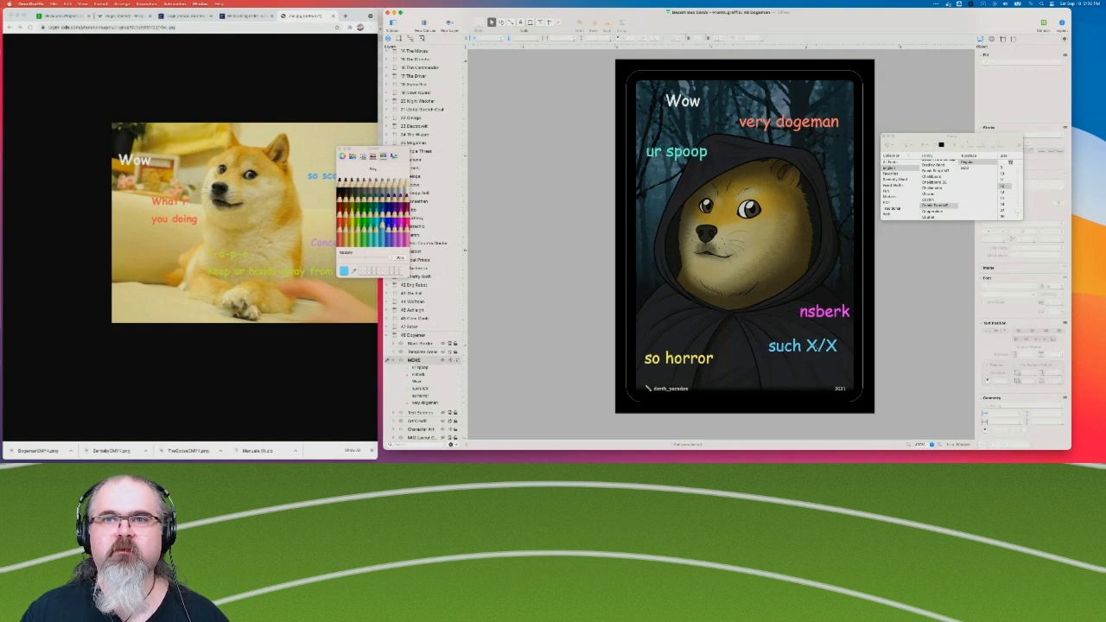
{"action": "left_click", "coordinate": [818, 351]}
{"action": "left_click_drag", "start_coordinate": [820, 351], "coordinate": [820, 355]}
{"action": "left_click", "coordinate": [533, 276]}
Rearrange the captions above the hood: "ur spoop" at the upper right, "Wow" at the upper left, and "very dogeman" beneath "Wow".
{"action": "left_click", "coordinate": [789, 123]}
{"action": "left_click_drag", "start_coordinate": [788, 123], "coordinate": [814, 108]}
{"action": "left_click", "coordinate": [683, 100]}
{"action": "left_click_drag", "start_coordinate": [682, 100], "coordinate": [717, 124]}
{"action": "left_click", "coordinate": [554, 230]}
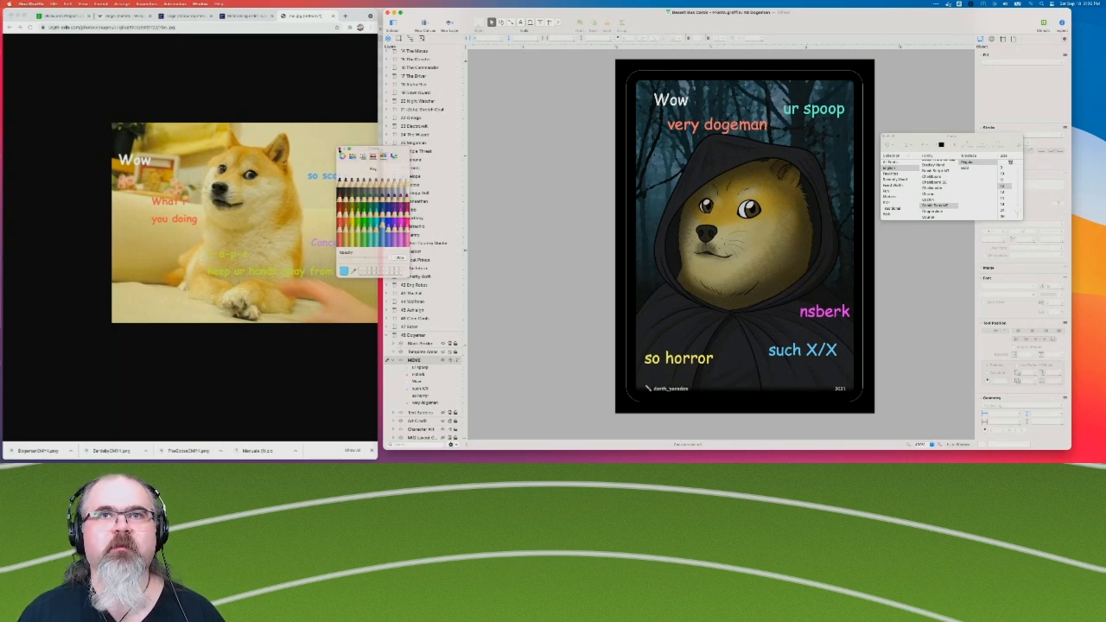
{"action": "left_click", "coordinate": [341, 151]}
{"action": "left_click", "coordinate": [53, 3]}
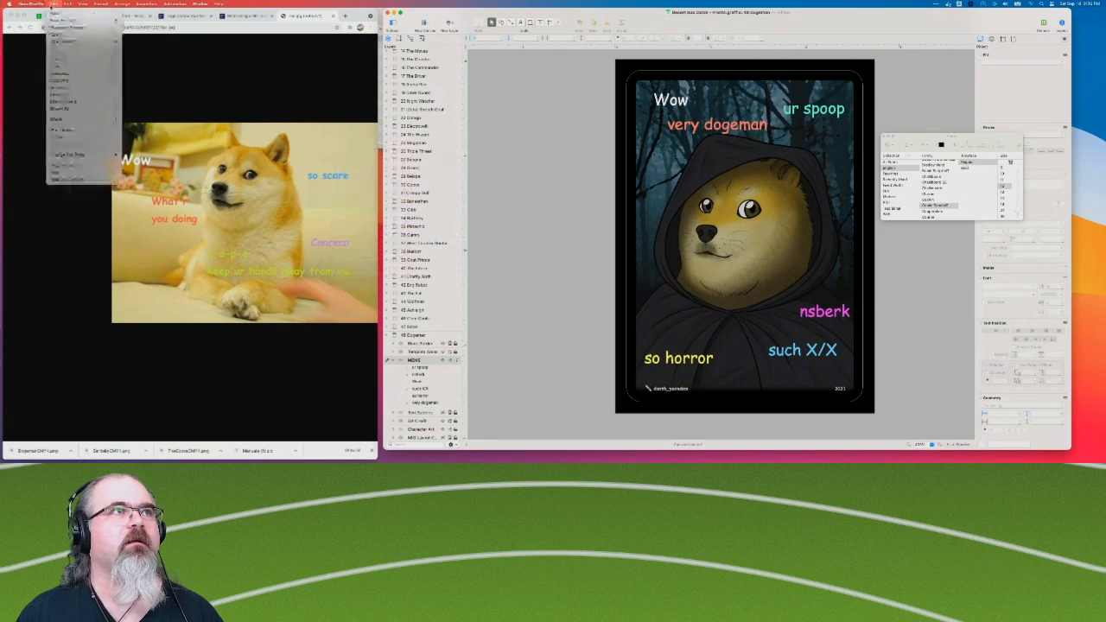
{"action": "left_click", "coordinate": [74, 137]}
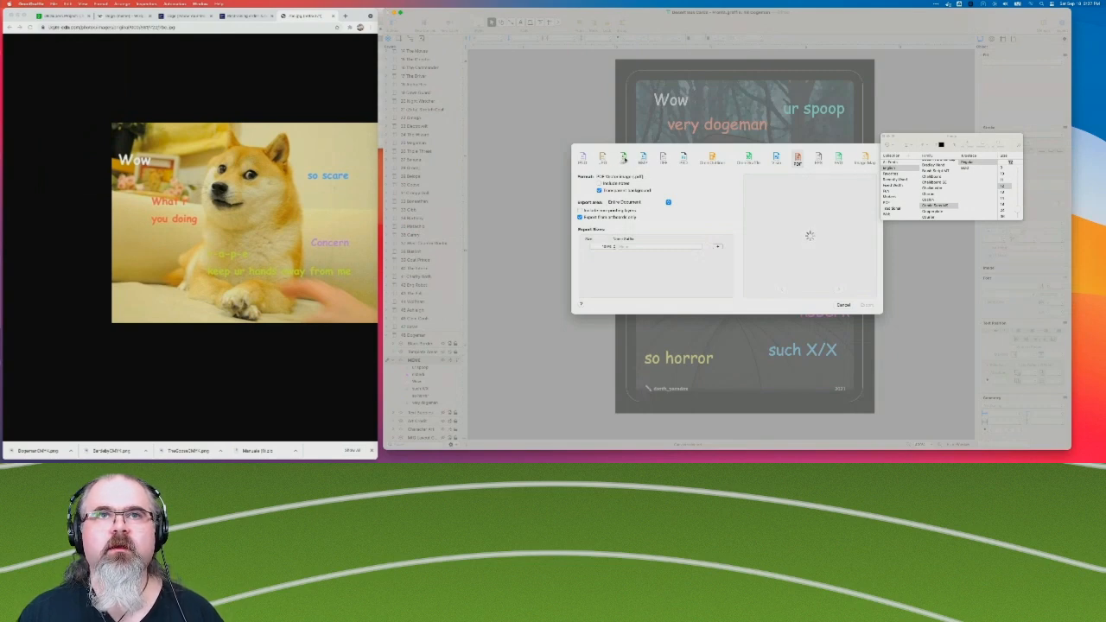
{"action": "left_click", "coordinate": [583, 159]}
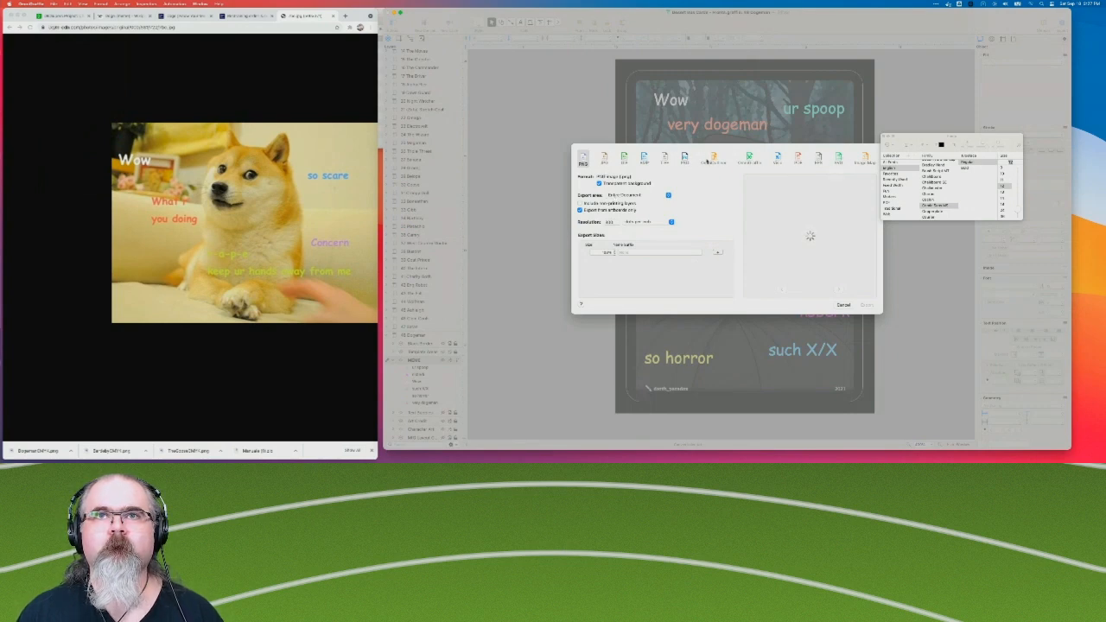
{"action": "left_click", "coordinate": [633, 197]}
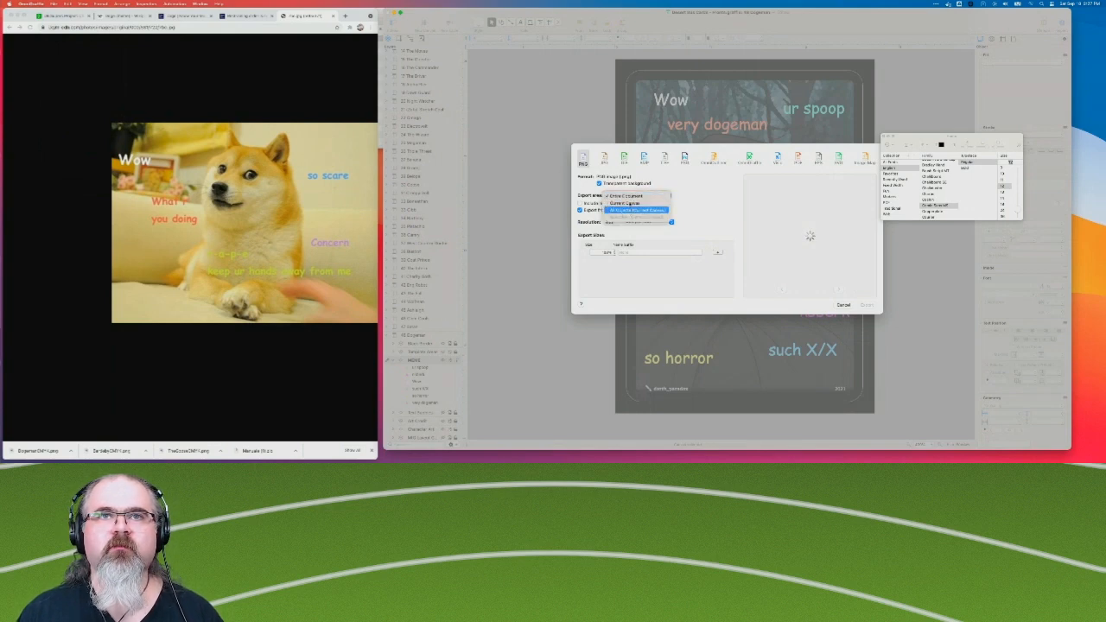
{"action": "left_click", "coordinate": [636, 203]}
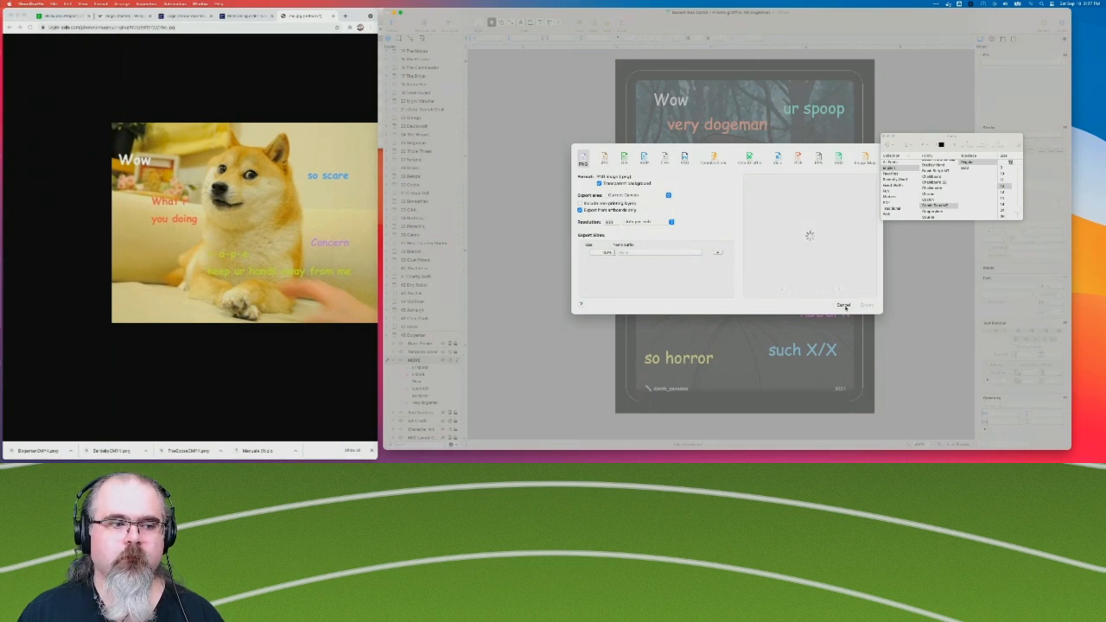
{"action": "left_click", "coordinate": [844, 306]}
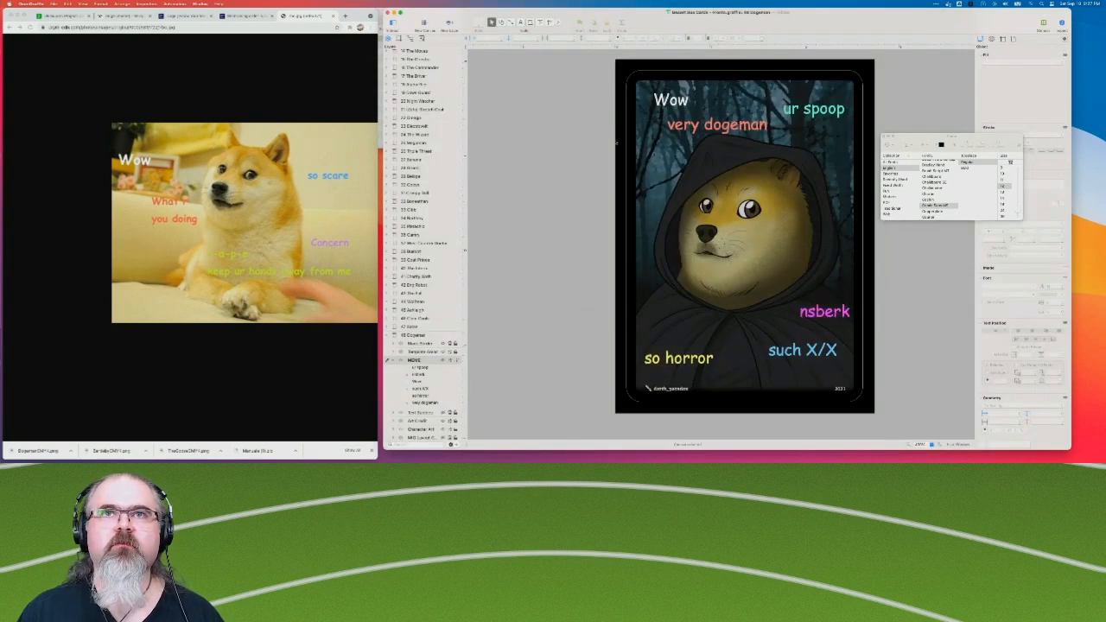
Close the font palette and switch the "very dogeman" caption's text color to CMYK sliders with the first listed CMYK profile.
{"action": "left_click", "coordinate": [886, 139]}
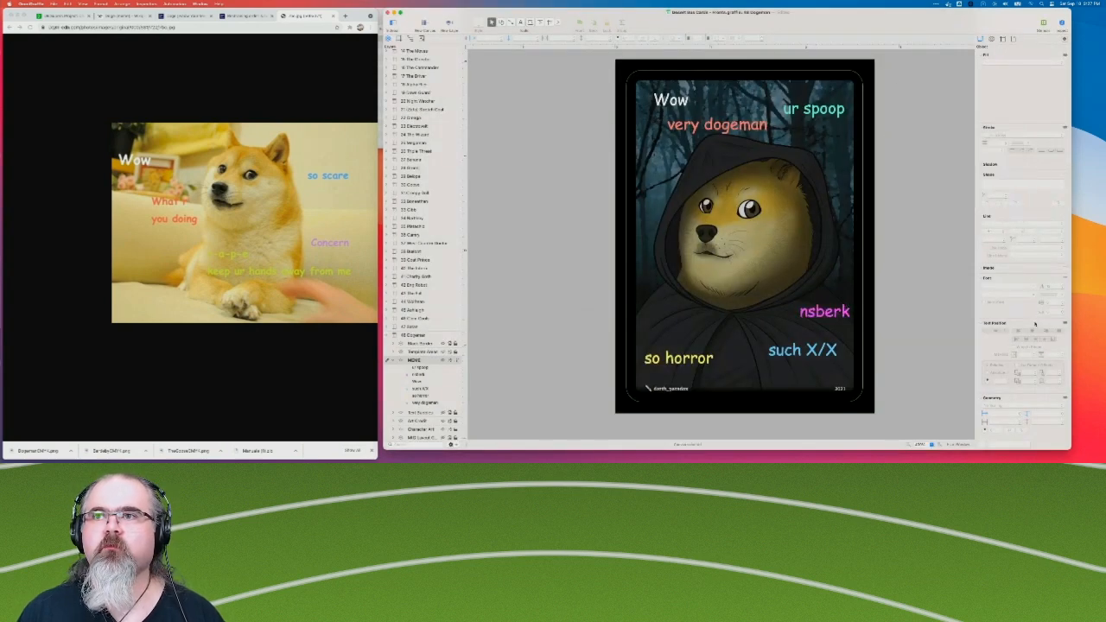
{"action": "left_click", "coordinate": [661, 99]}
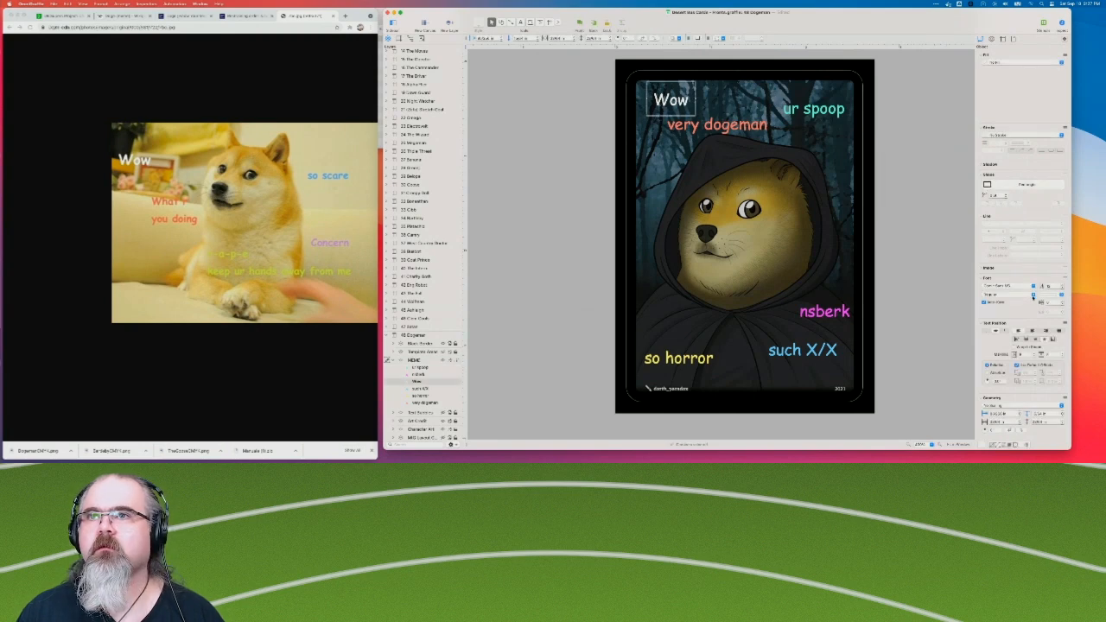
{"action": "scroll", "coordinate": [1033, 259], "scroll_direction": "down", "scroll_amount": 2}
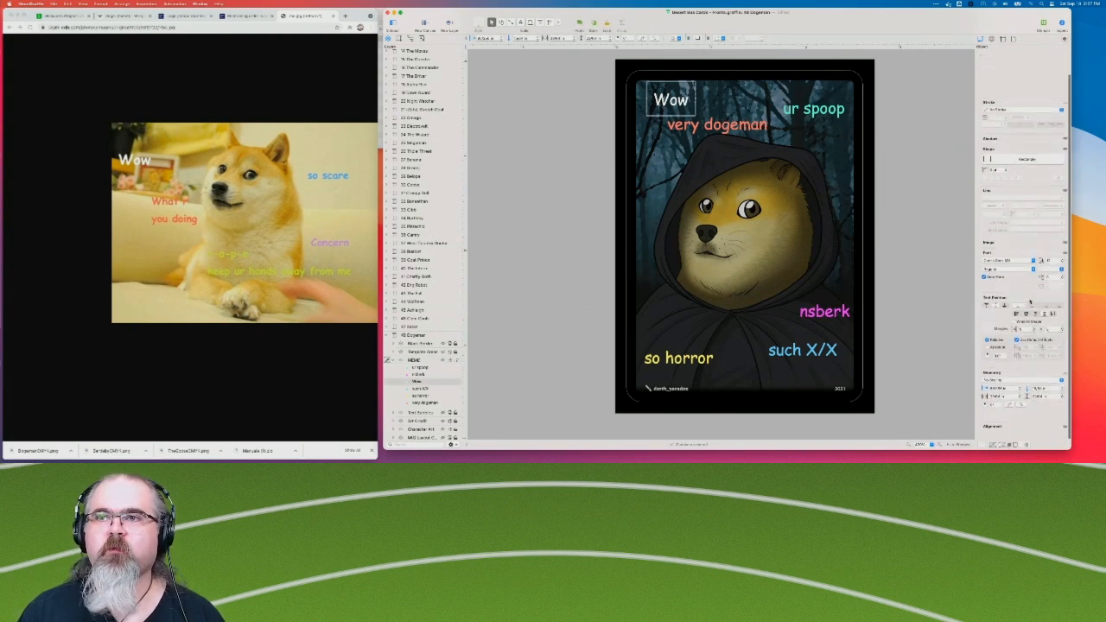
{"action": "scroll", "coordinate": [1038, 294], "scroll_direction": "up", "scroll_amount": 2}
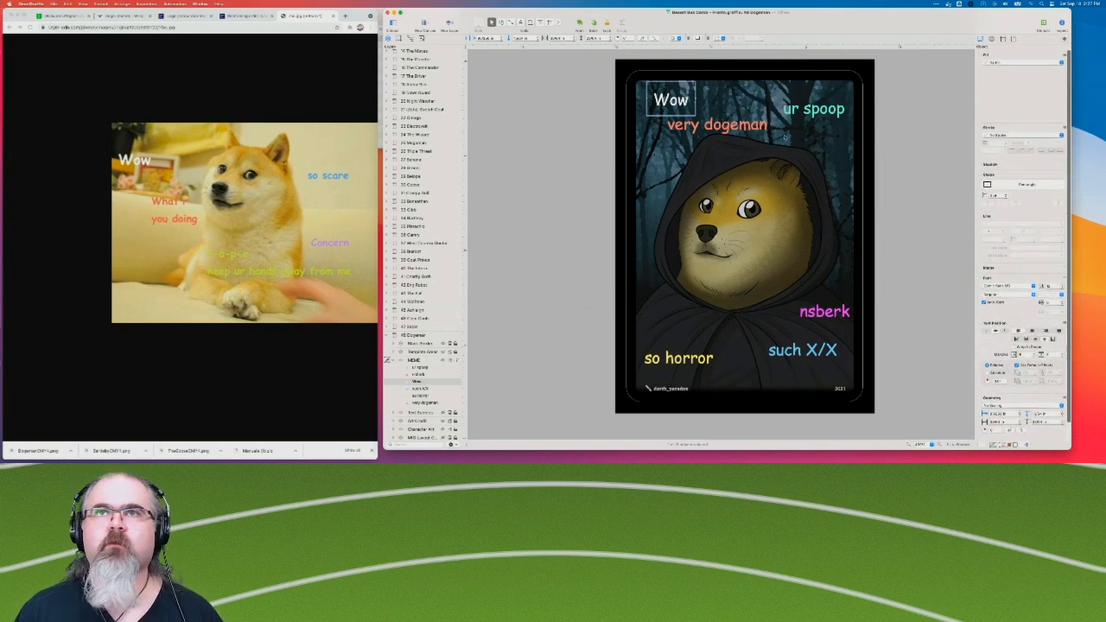
{"action": "left_click", "coordinate": [731, 130]}
{"action": "left_click", "coordinate": [1048, 294]}
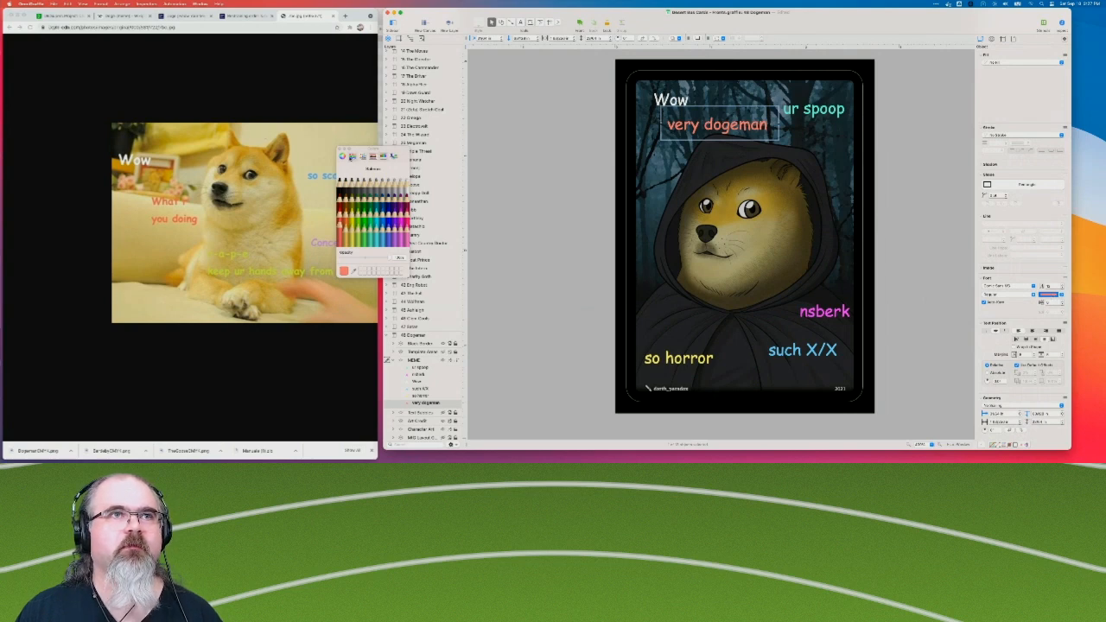
{"action": "left_click", "coordinate": [351, 156]}
{"action": "left_click", "coordinate": [357, 163]}
{"action": "left_click", "coordinate": [352, 176]}
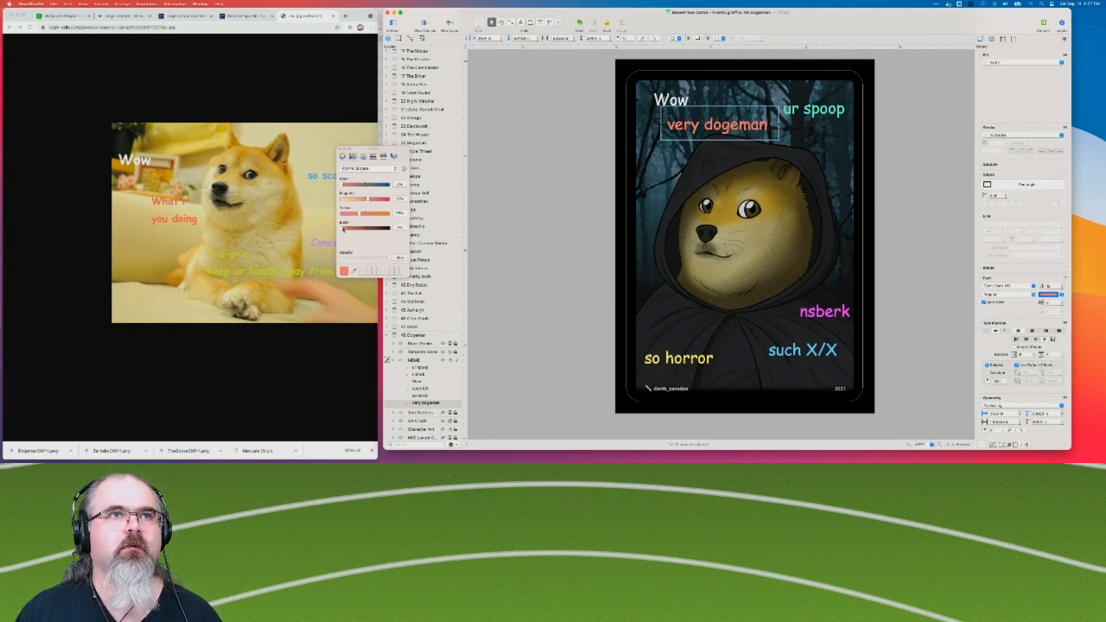
{"action": "left_click", "coordinate": [407, 168]}
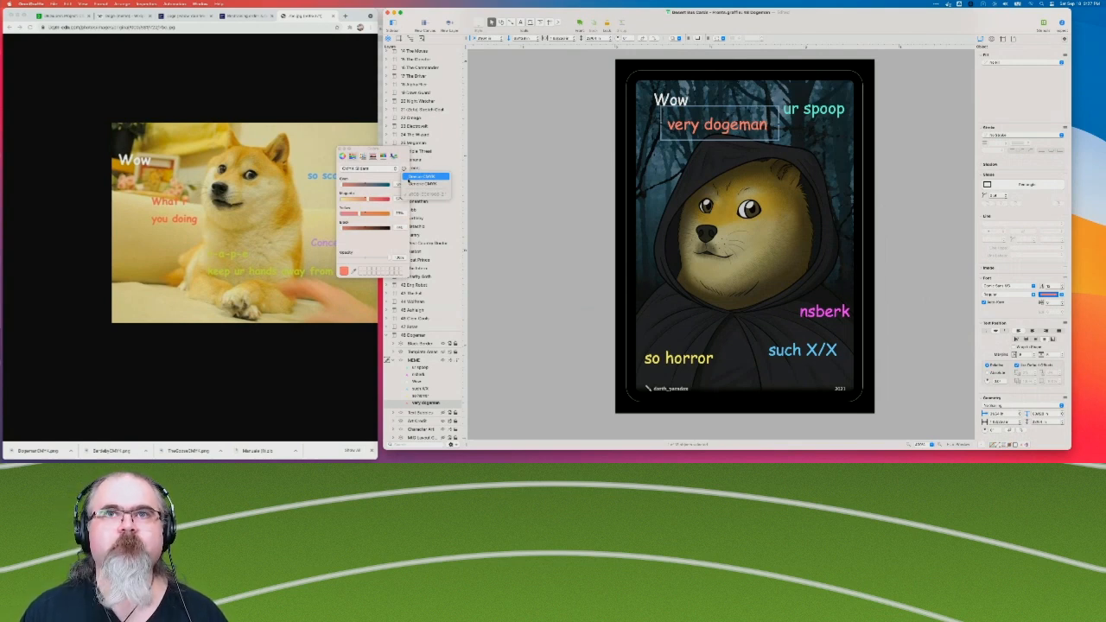
{"action": "left_click", "coordinate": [411, 177]}
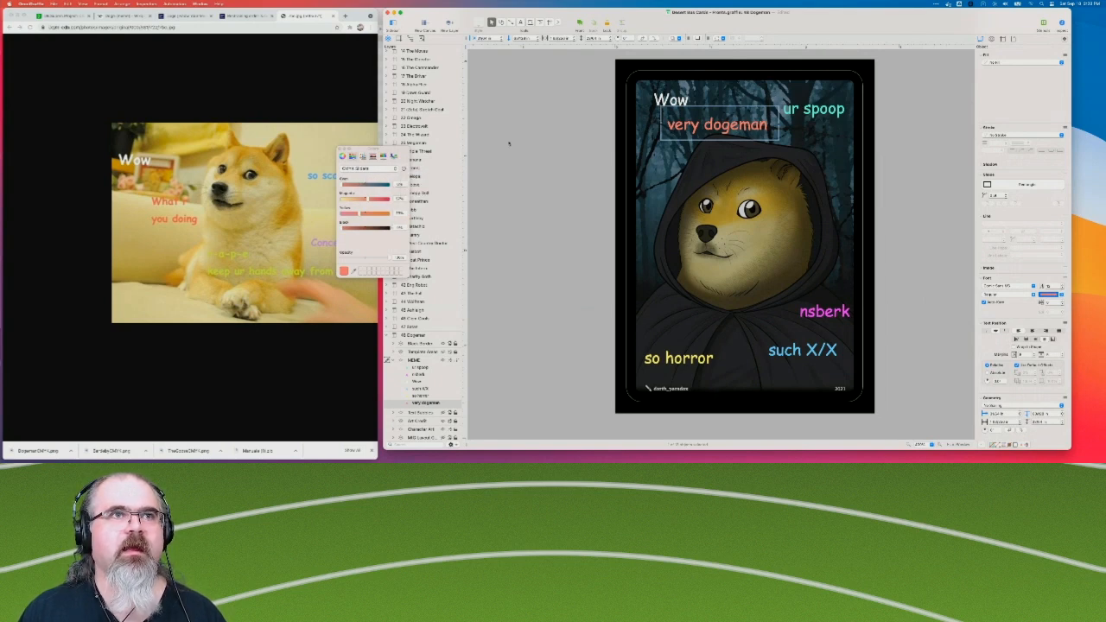
Check the "ur spoop" caption's color values and switch the "nsberk" caption's text color to CMYK sliders.
{"action": "left_click", "coordinate": [846, 110]}
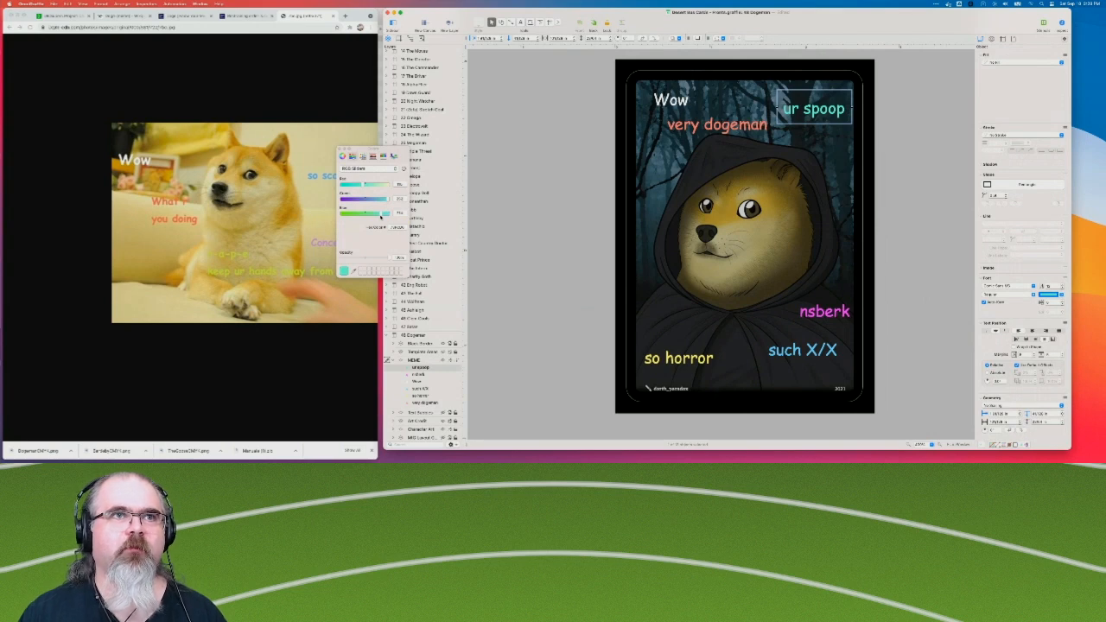
{"action": "left_click", "coordinate": [825, 312]}
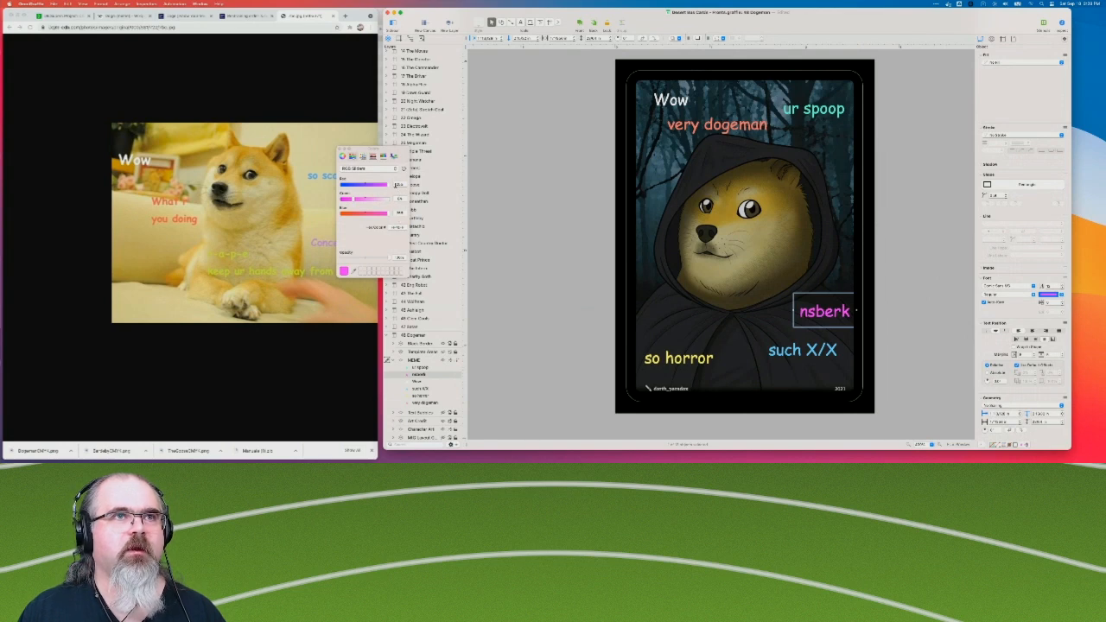
{"action": "left_click", "coordinate": [357, 168]}
{"action": "left_click", "coordinate": [354, 178]}
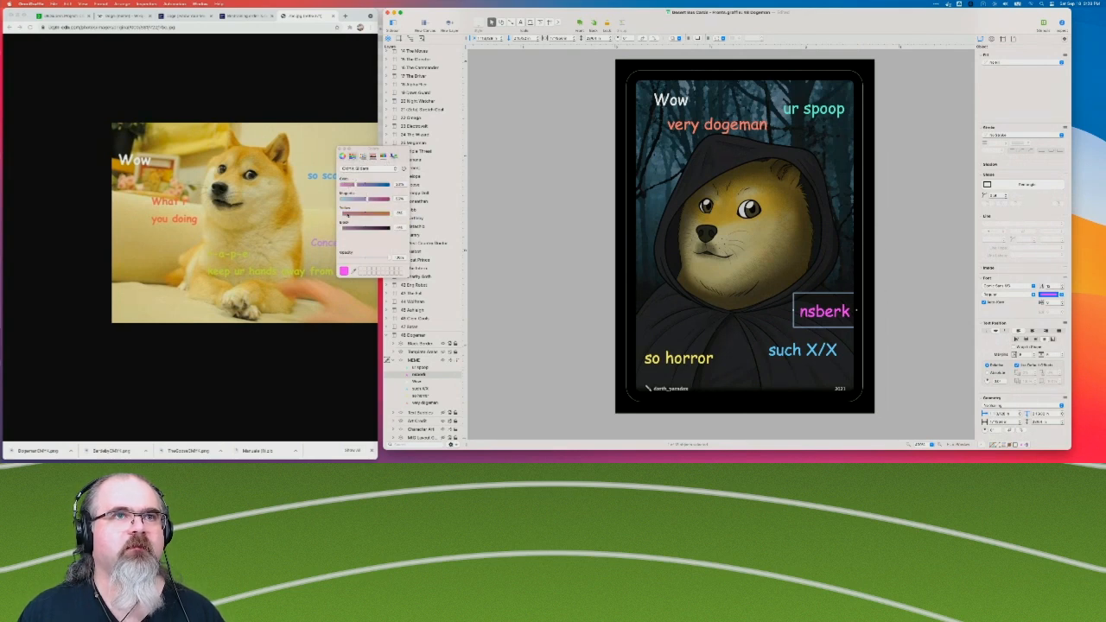
Switch the "so horror" and "such X/X" captions' text colors to CMYK sliders, close the color palette and collapse the Dogeman canvas's layers.
{"action": "left_click", "coordinate": [680, 352]}
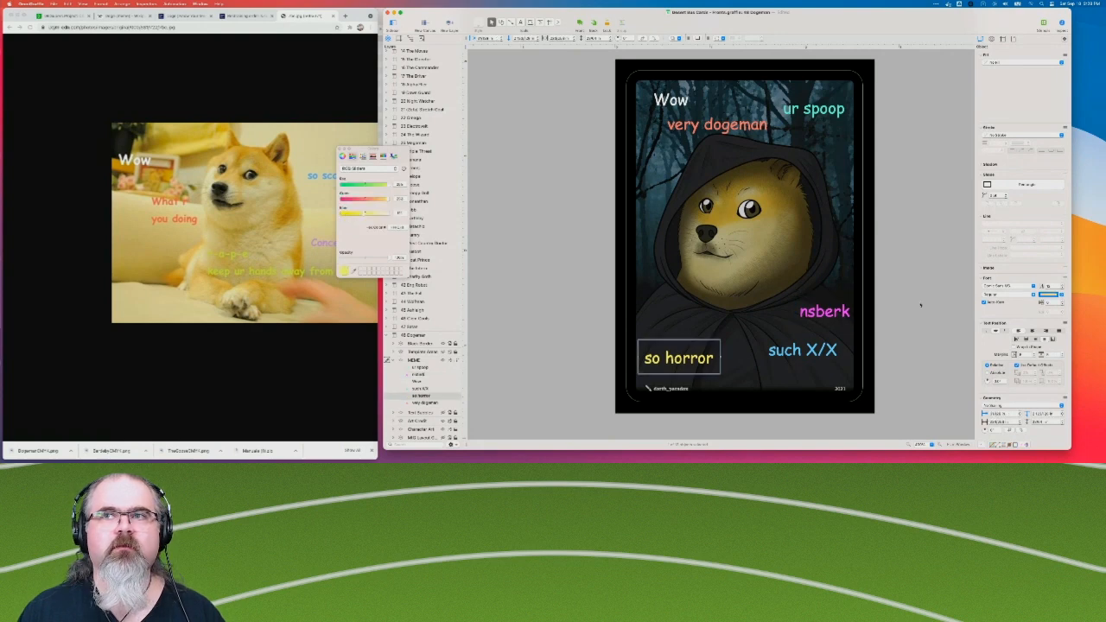
{"action": "left_click", "coordinate": [354, 168]}
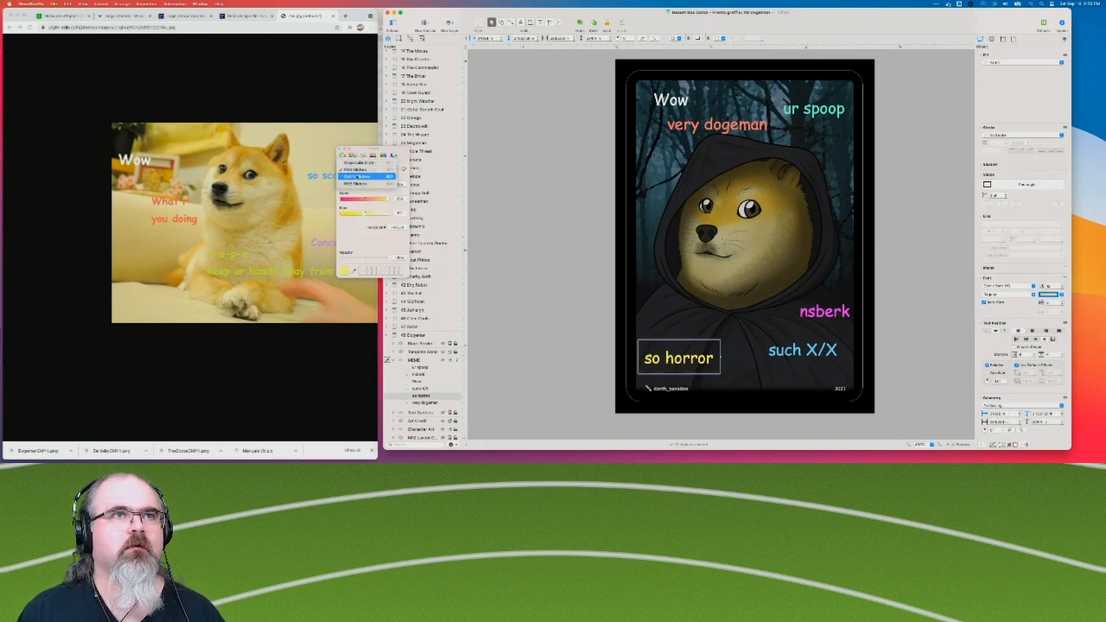
{"action": "left_click", "coordinate": [356, 179]}
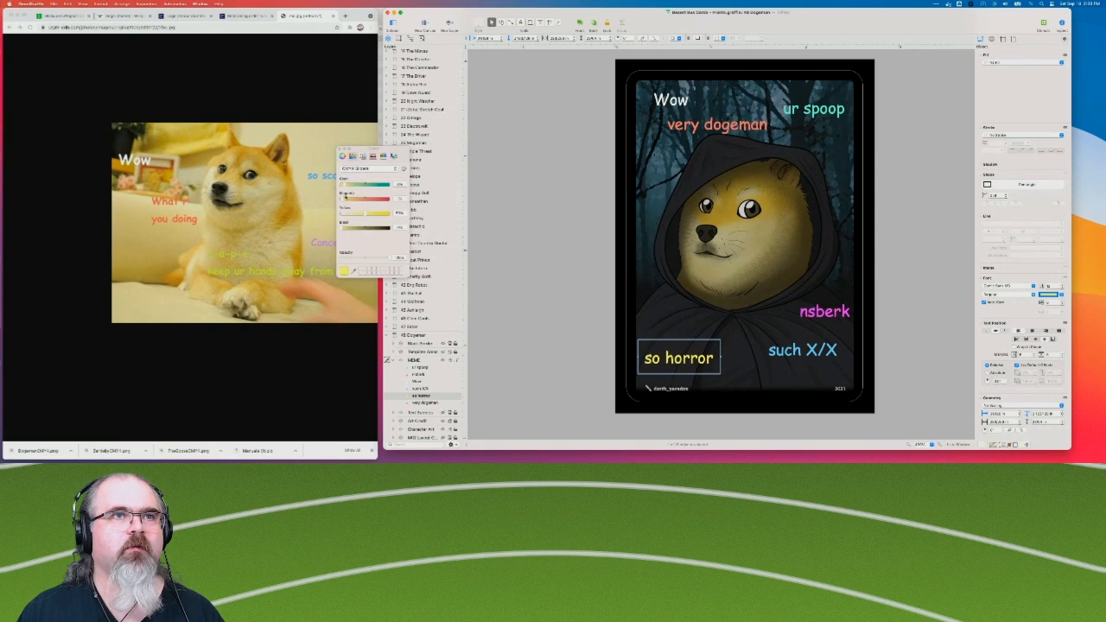
{"action": "left_click", "coordinate": [799, 353]}
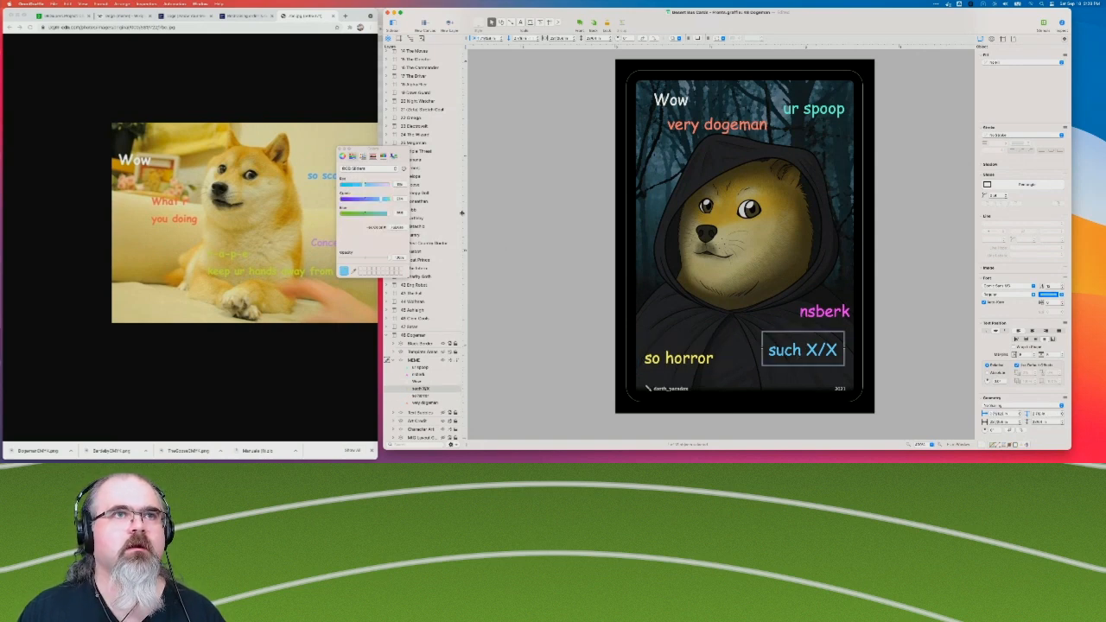
{"action": "left_click", "coordinate": [378, 169]}
{"action": "left_click", "coordinate": [383, 180]}
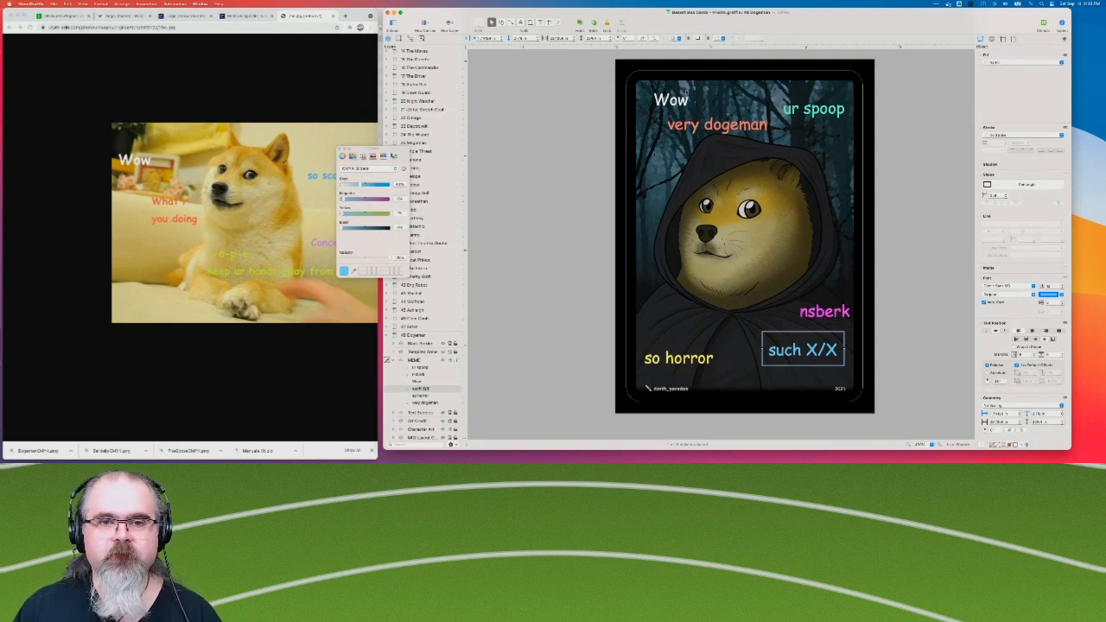
{"action": "left_click", "coordinate": [583, 163]}
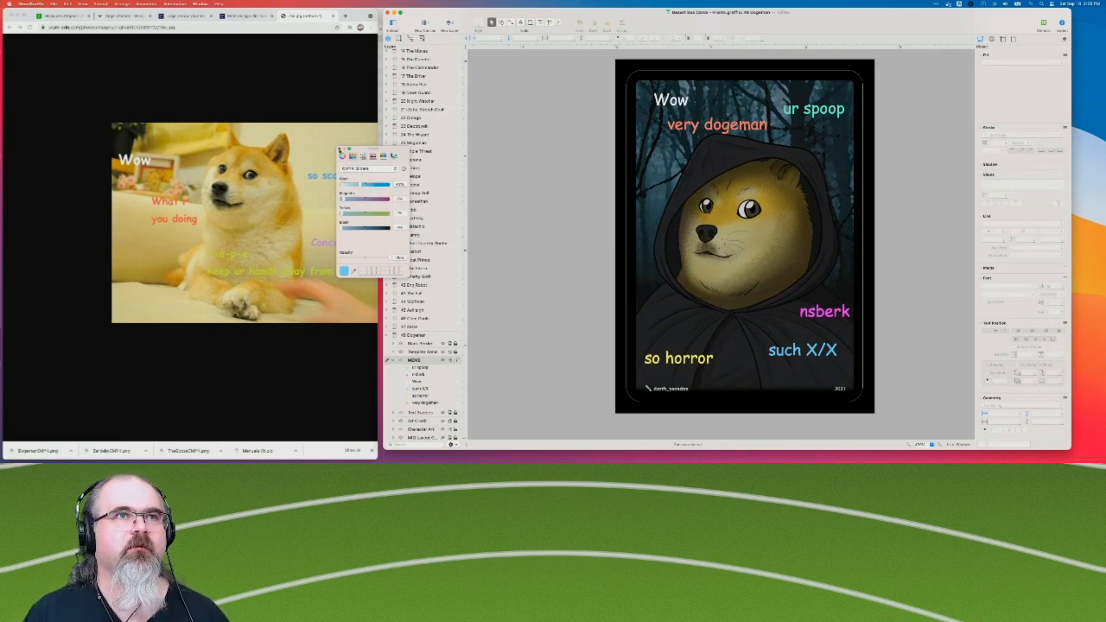
{"action": "left_click", "coordinate": [342, 153]}
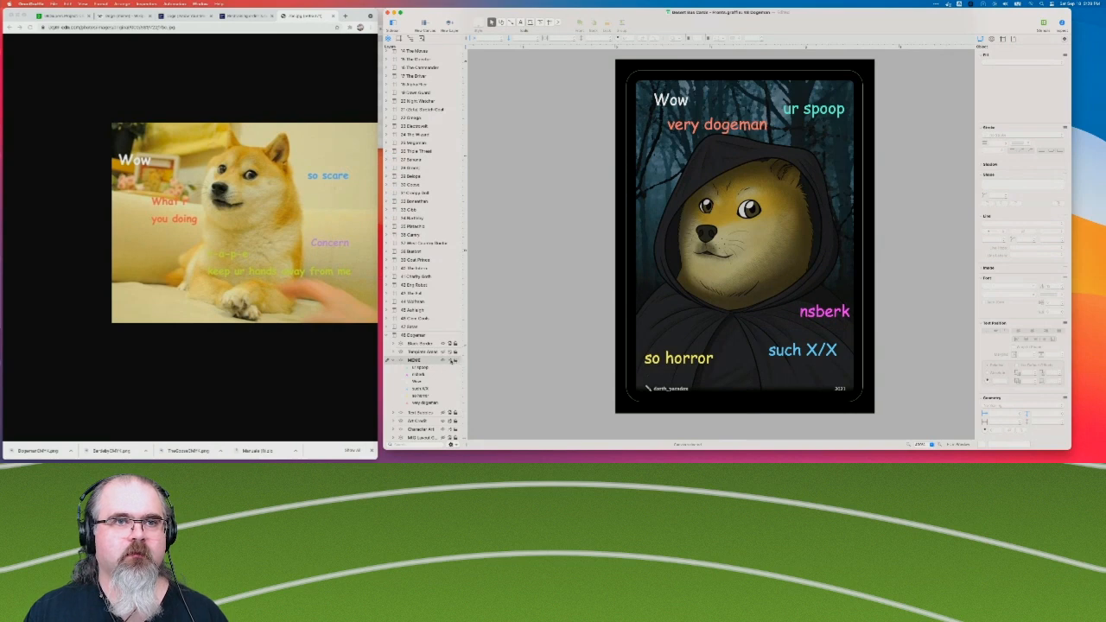
{"action": "left_click", "coordinate": [389, 336]}
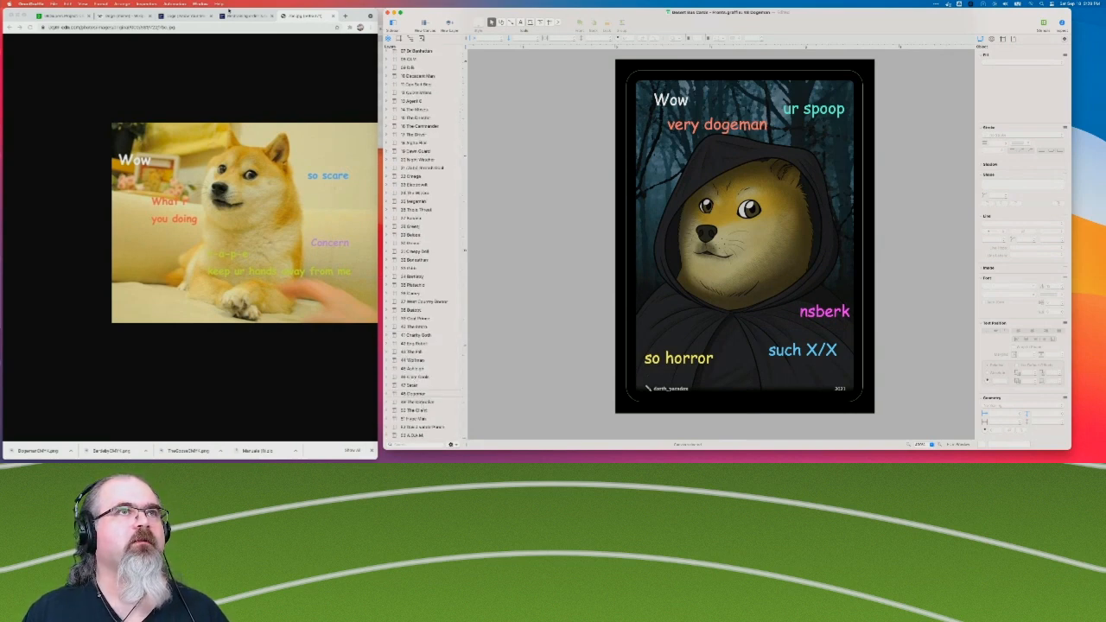
Close the Doge reference pages in the browser and the enlarged Dogeman attachment to return to the Airtable grid.
{"action": "left_click", "coordinate": [334, 15]}
{"action": "left_click", "coordinate": [334, 15]}
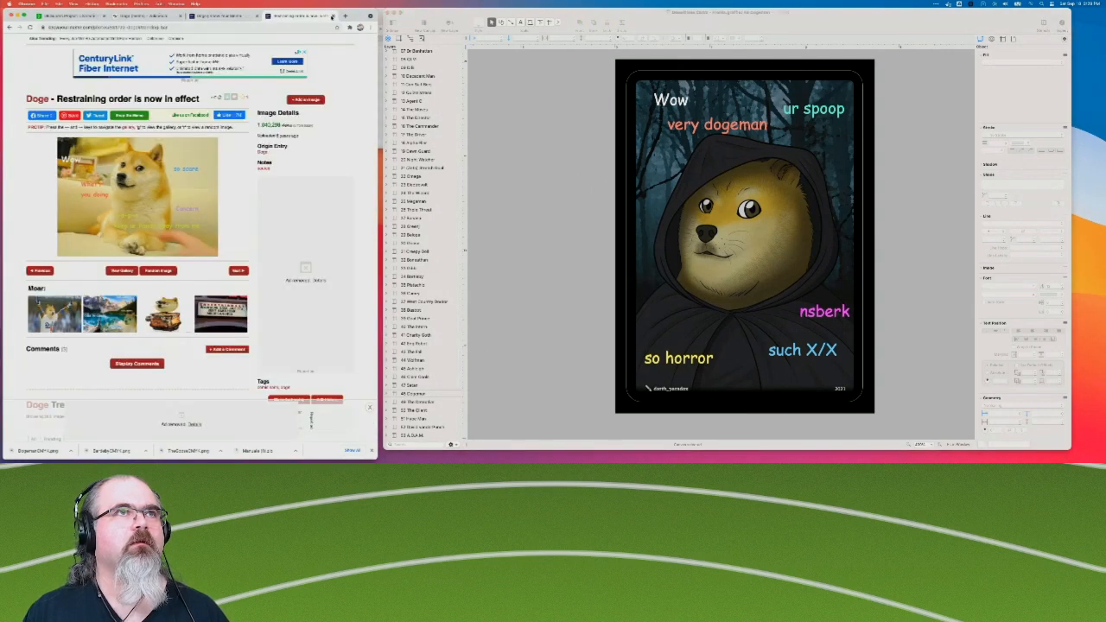
{"action": "left_click", "coordinate": [332, 17]}
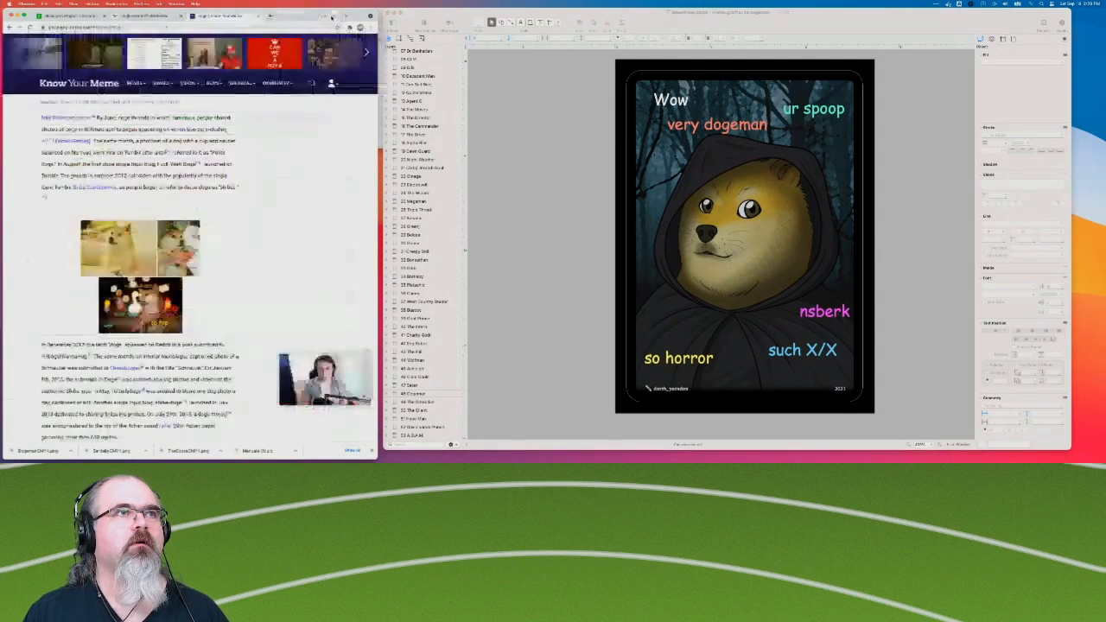
{"action": "left_click", "coordinate": [257, 16]}
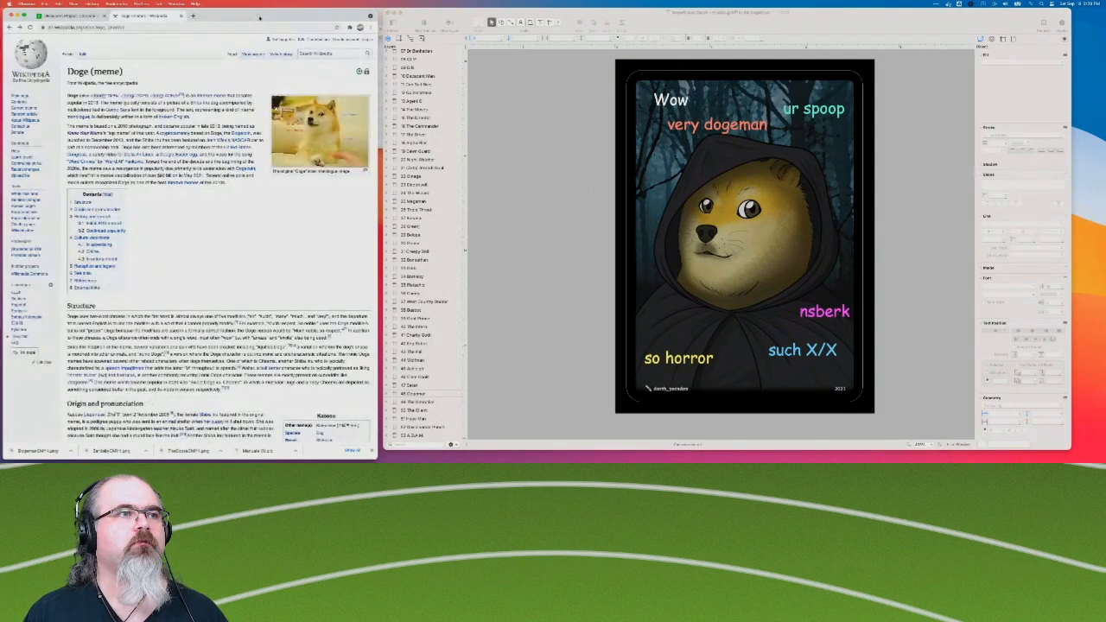
{"action": "left_click", "coordinate": [180, 16]}
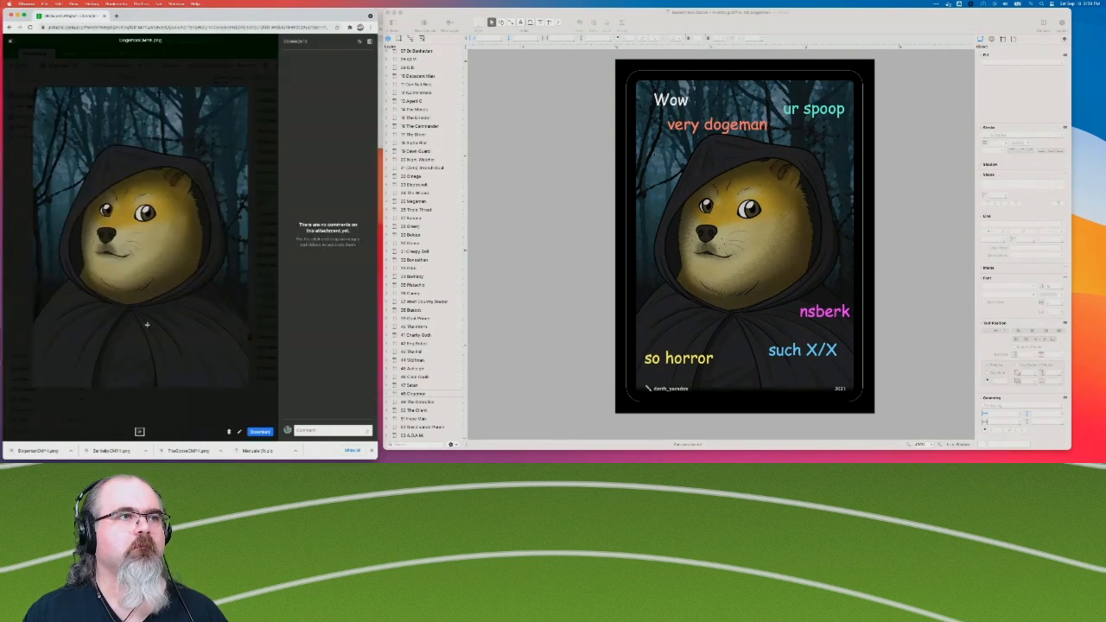
{"action": "left_click", "coordinate": [10, 41]}
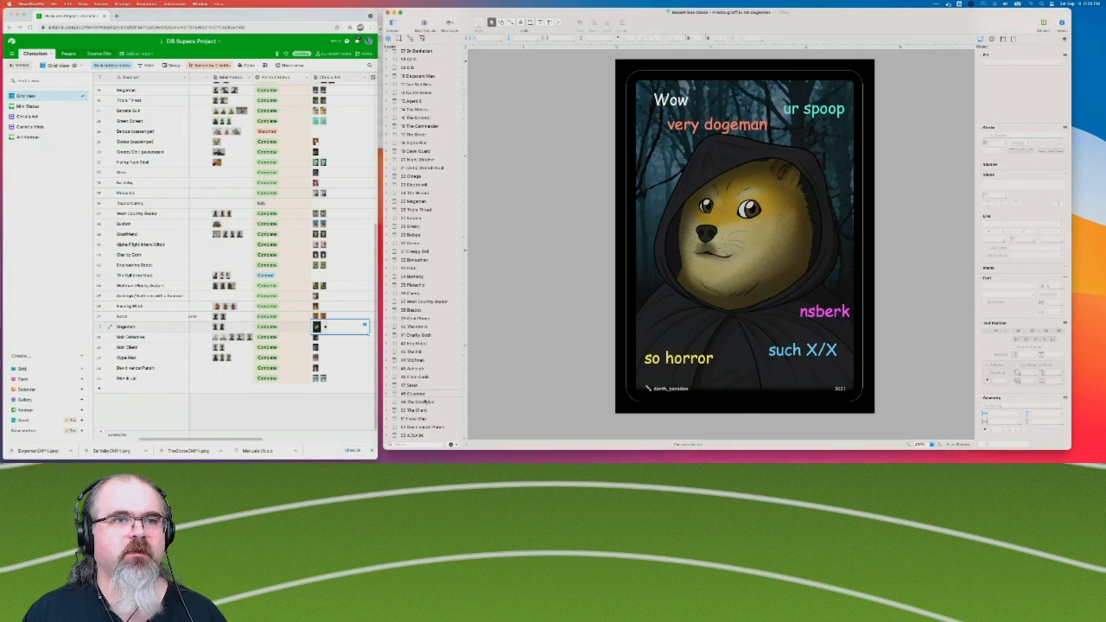
Review the card fronts from The Detective through A.D.A.M. and scan the character art and portrait status in the Airtable grid.
{"action": "left_click", "coordinate": [423, 403]}
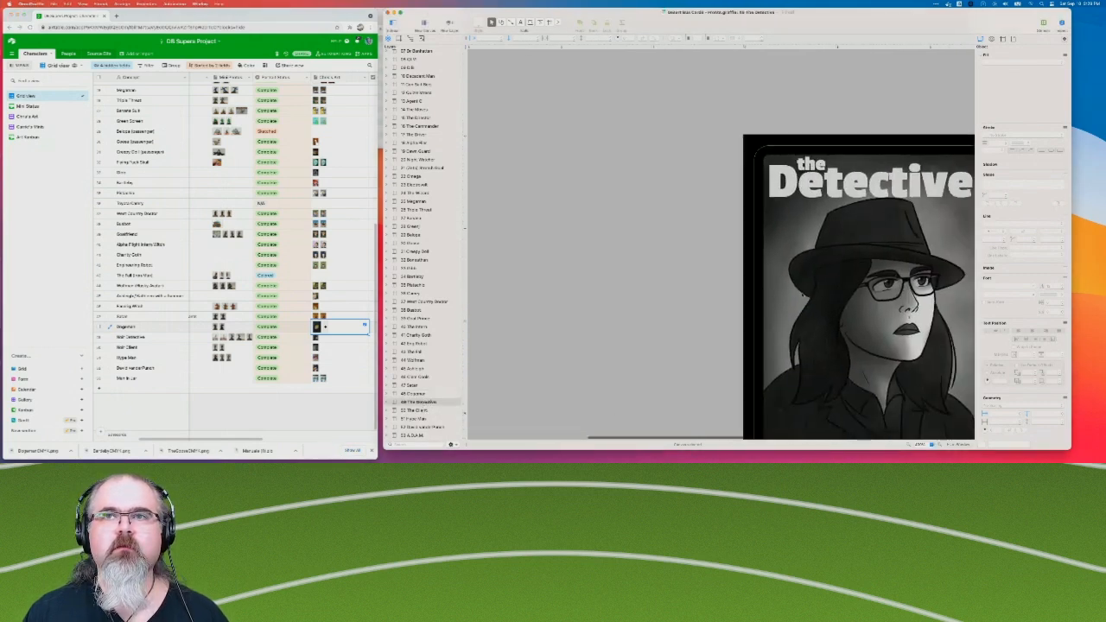
{"action": "left_click", "coordinate": [416, 411]}
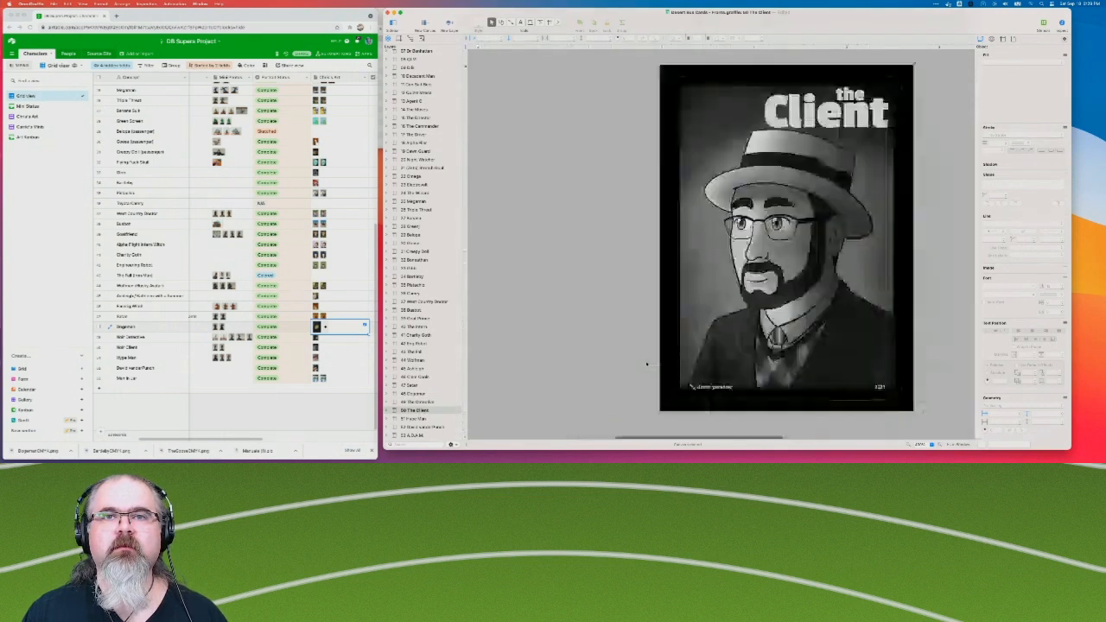
{"action": "left_click", "coordinate": [422, 419]}
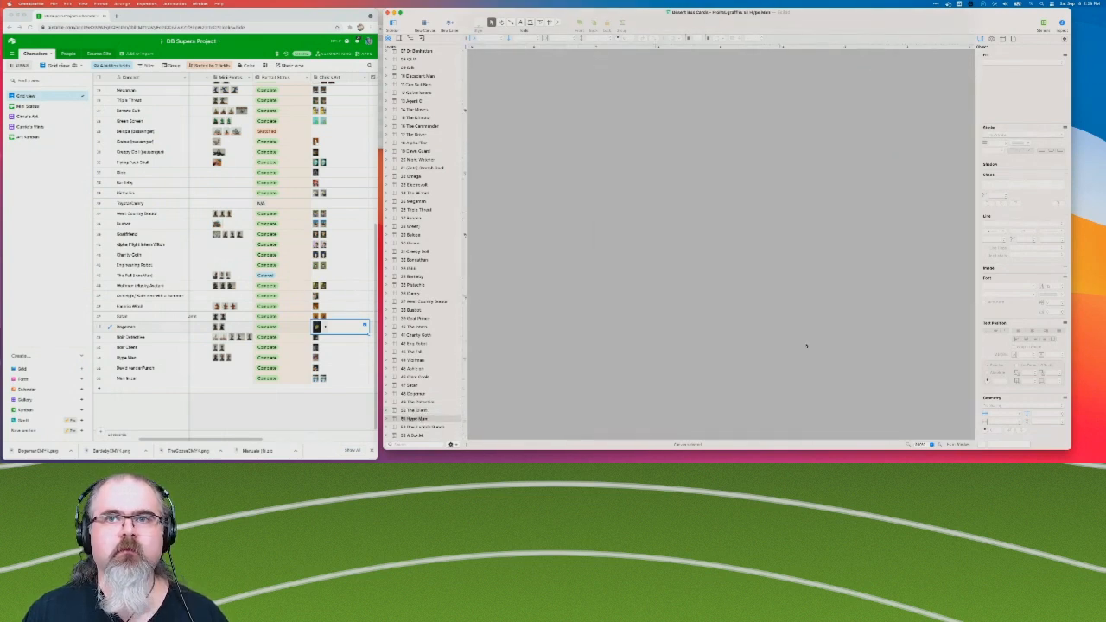
{"action": "left_click", "coordinate": [434, 427]}
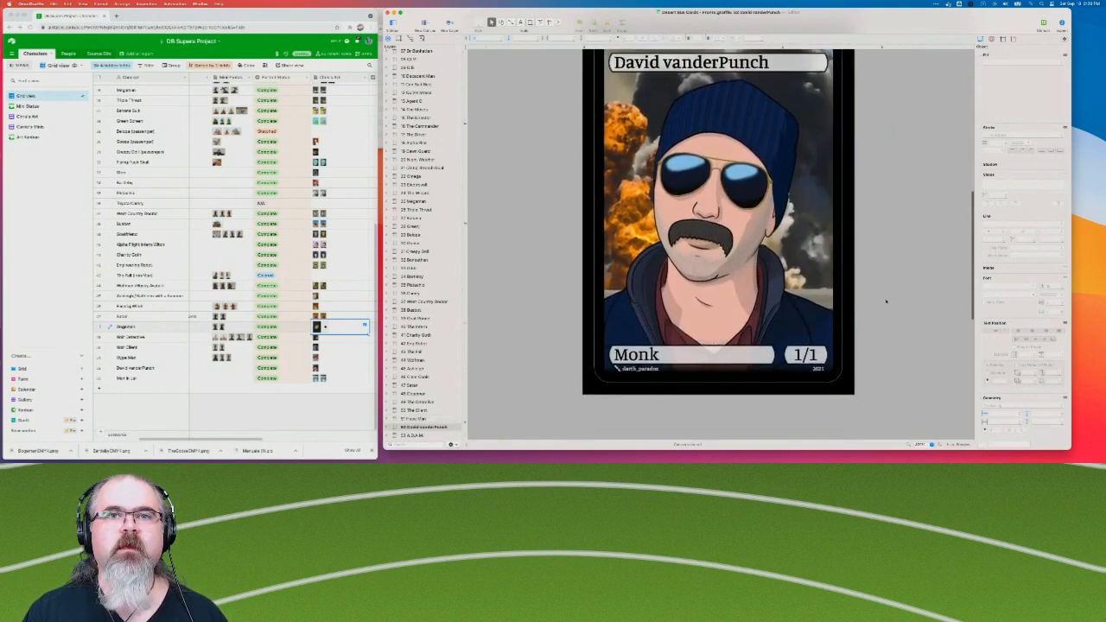
{"action": "left_click", "coordinate": [418, 436]}
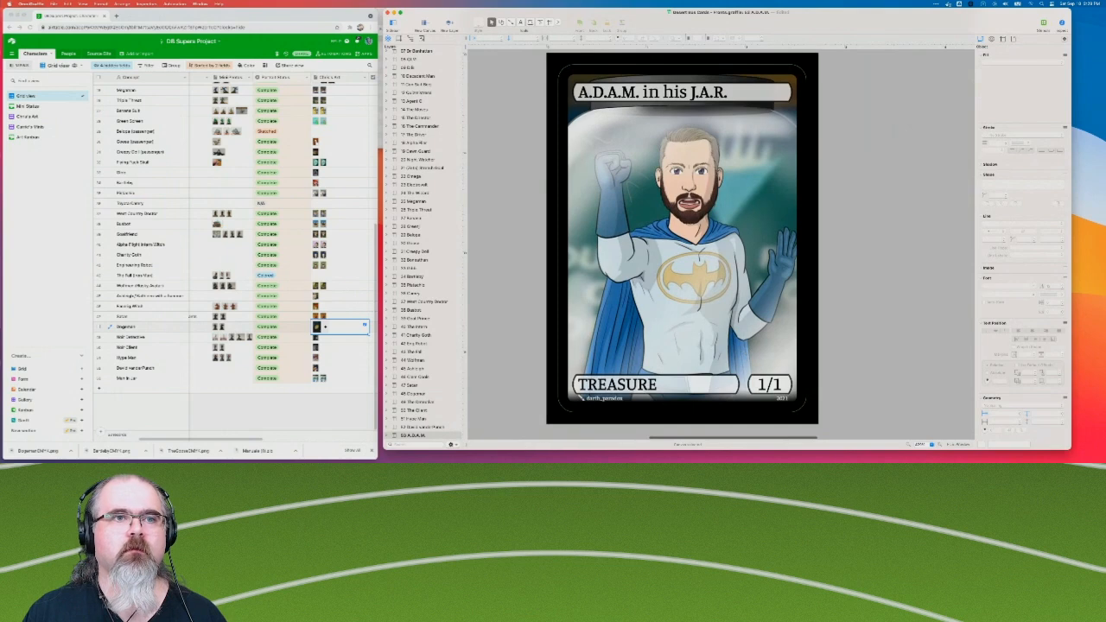
{"action": "left_click", "coordinate": [421, 402]}
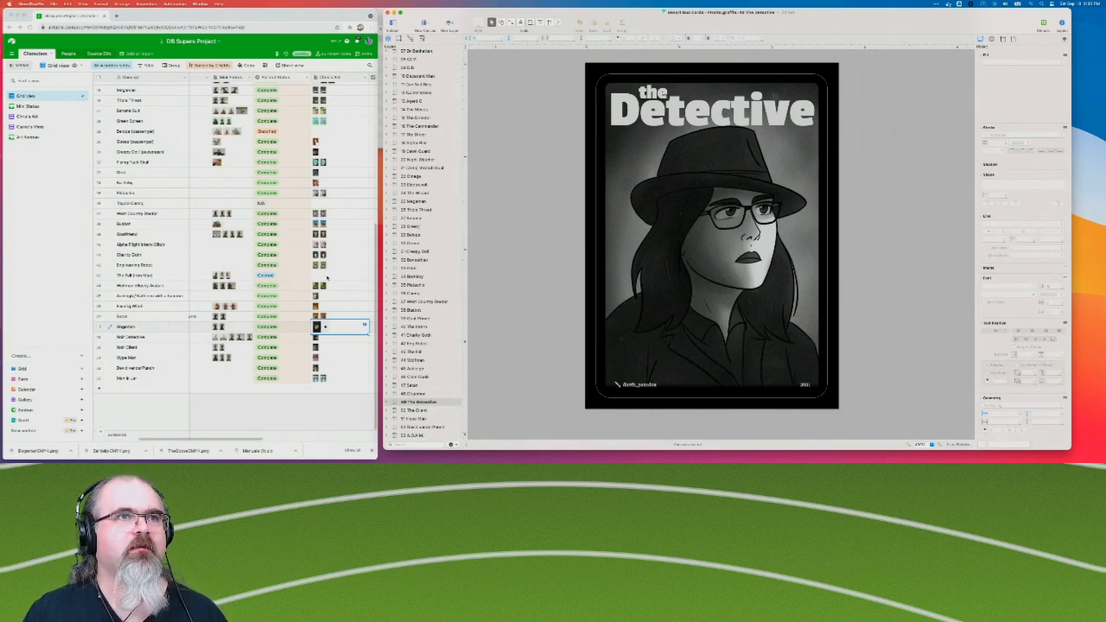
{"action": "scroll", "coordinate": [324, 199], "scroll_direction": "up", "scroll_amount": 10}
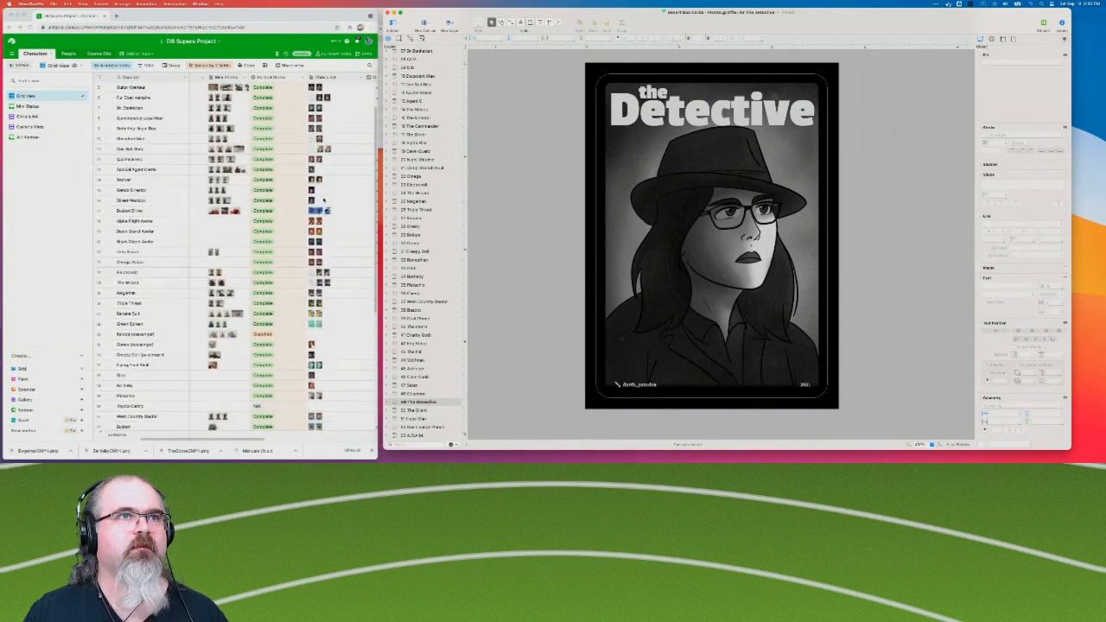
{"action": "scroll", "coordinate": [324, 300], "scroll_direction": "down", "scroll_amount": 8}
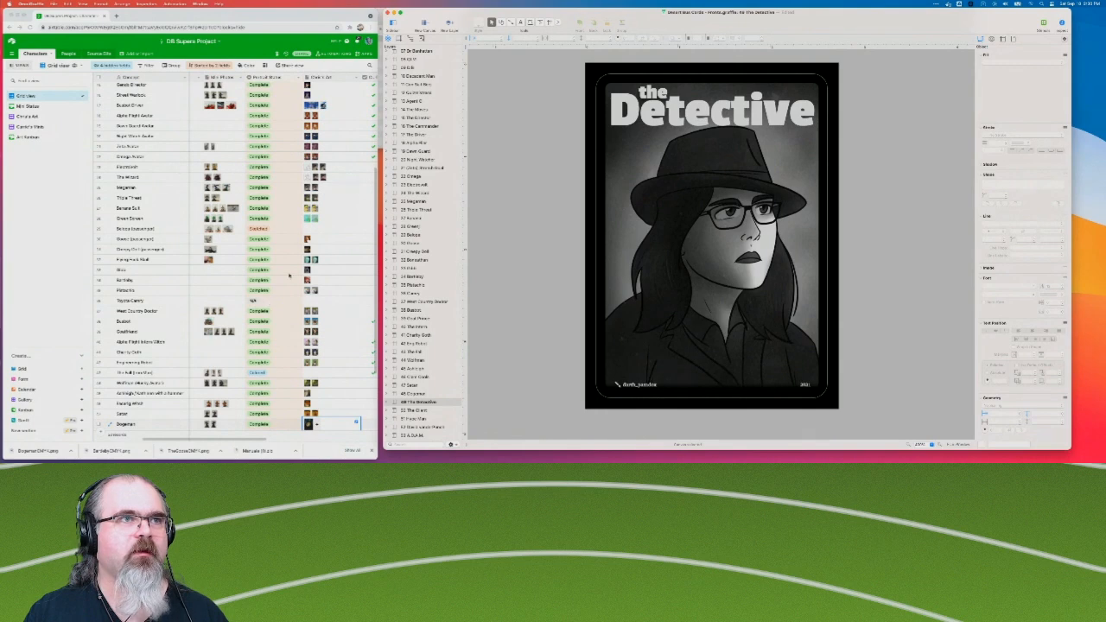
{"action": "scroll", "coordinate": [308, 235], "scroll_direction": "down", "scroll_amount": 3}
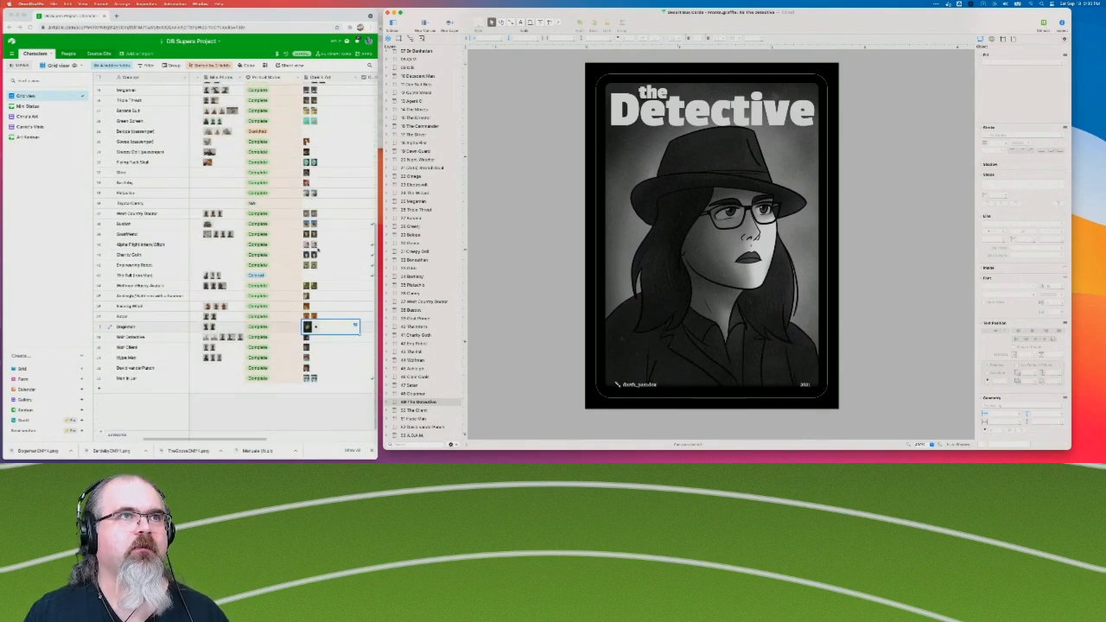
Open the Sunshine Bard canvas and expand its layers down to the objects in the Text Bubbles layer.
{"action": "scroll", "coordinate": [319, 249], "scroll_direction": "up", "scroll_amount": 2}
{"action": "scroll", "coordinate": [417, 246], "scroll_direction": "up", "scroll_amount": 10}
{"action": "left_click", "coordinate": [423, 54]}
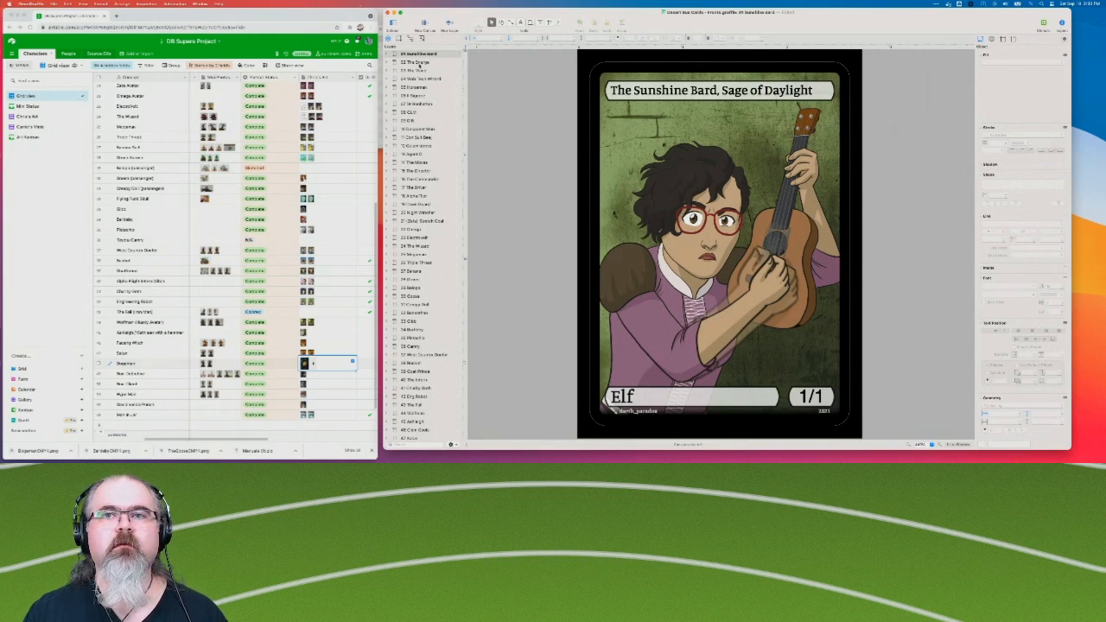
{"action": "left_click", "coordinate": [418, 63]}
{"action": "left_click", "coordinate": [421, 55]}
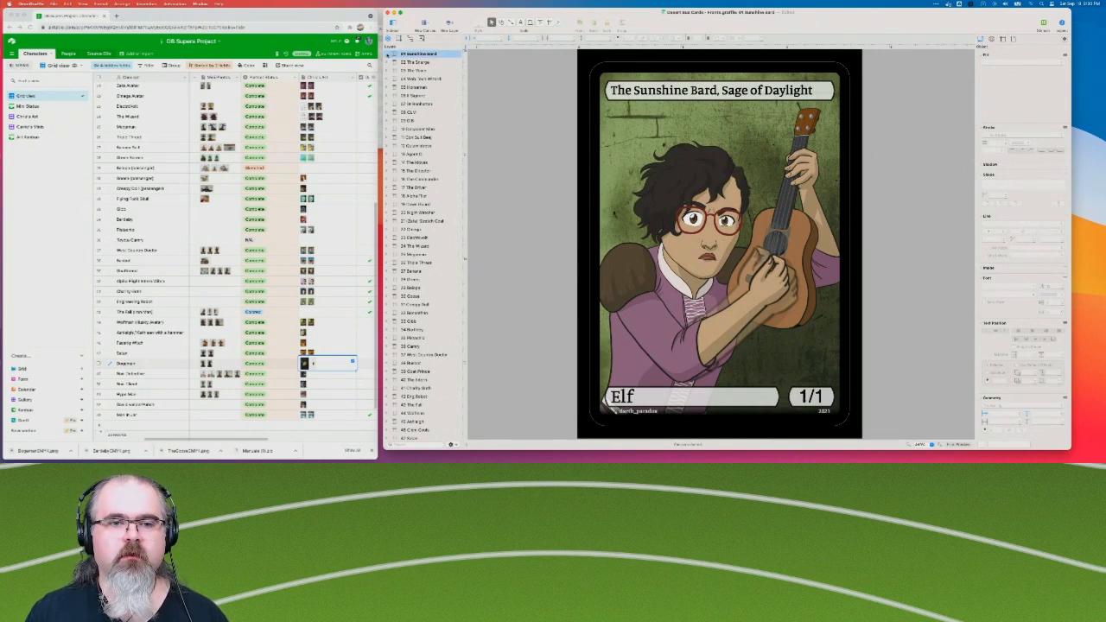
{"action": "left_click", "coordinate": [389, 55]}
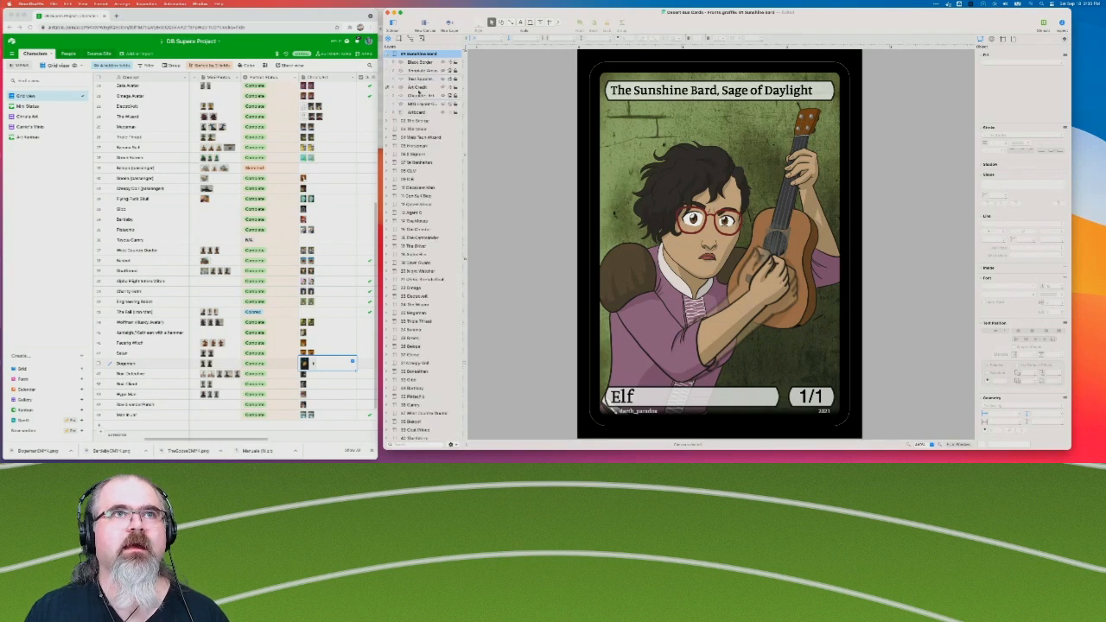
{"action": "left_click", "coordinate": [409, 78]}
{"action": "left_click", "coordinate": [395, 79]}
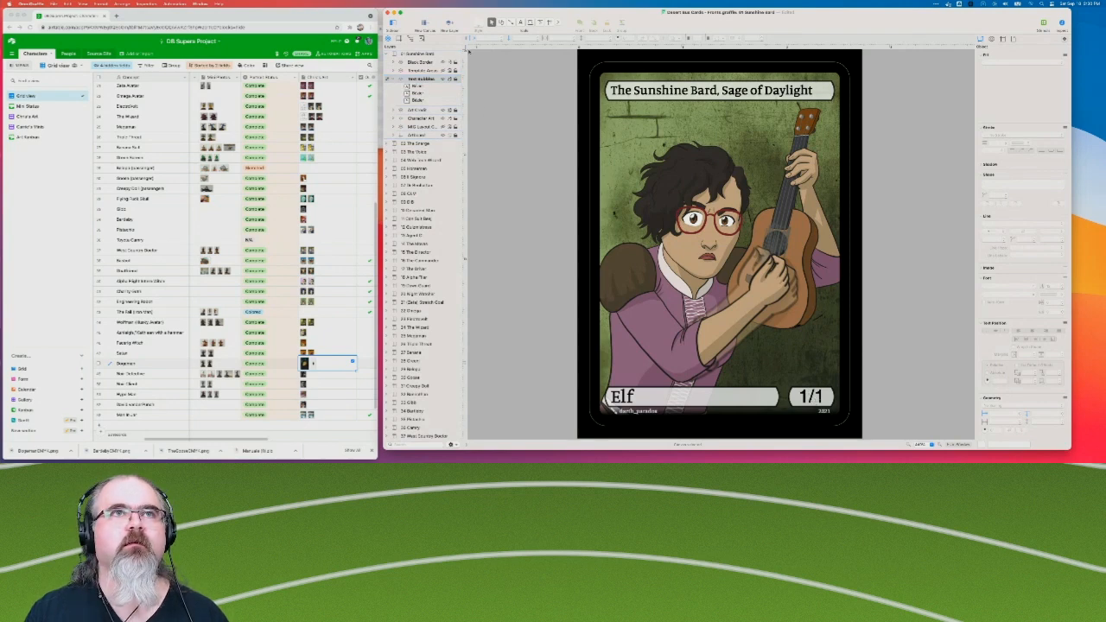
Change the font of the Sunshine Bard card's "1/1" bubble to match the font of its "Elf" type bubble.
{"action": "left_click", "coordinate": [812, 399]}
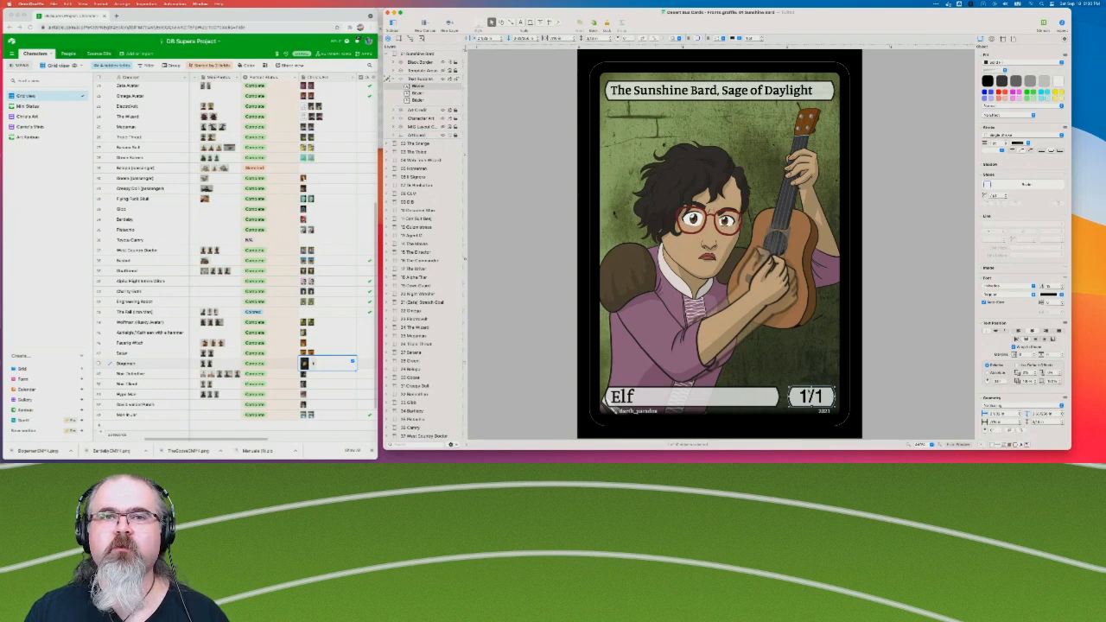
{"action": "left_click", "coordinate": [723, 398]}
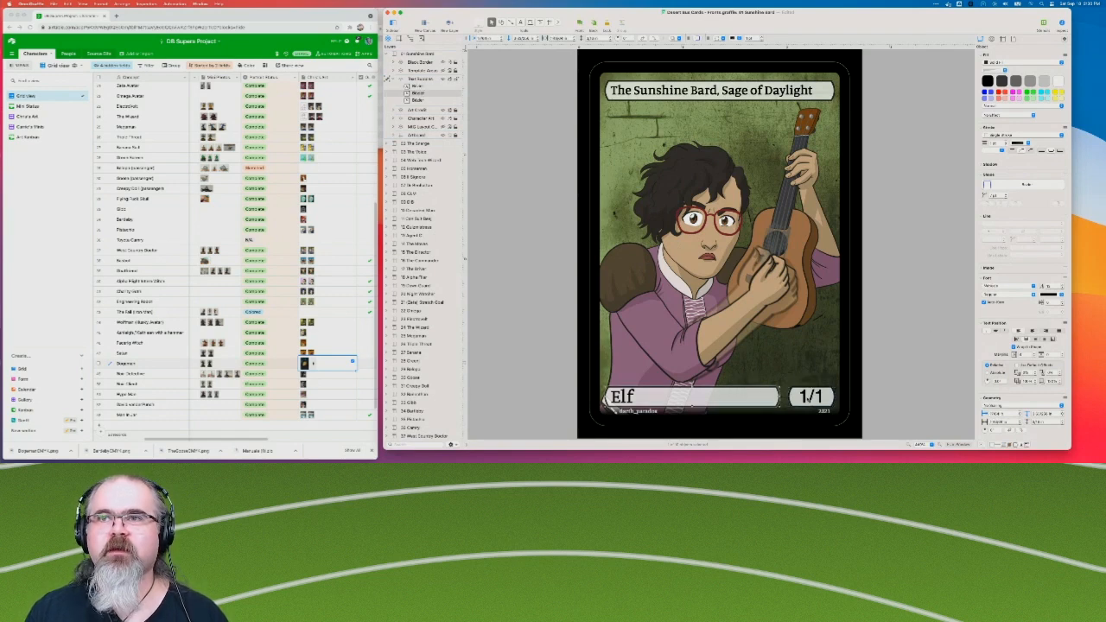
{"action": "left_click", "coordinate": [805, 398]}
{"action": "left_click", "coordinate": [1001, 287]}
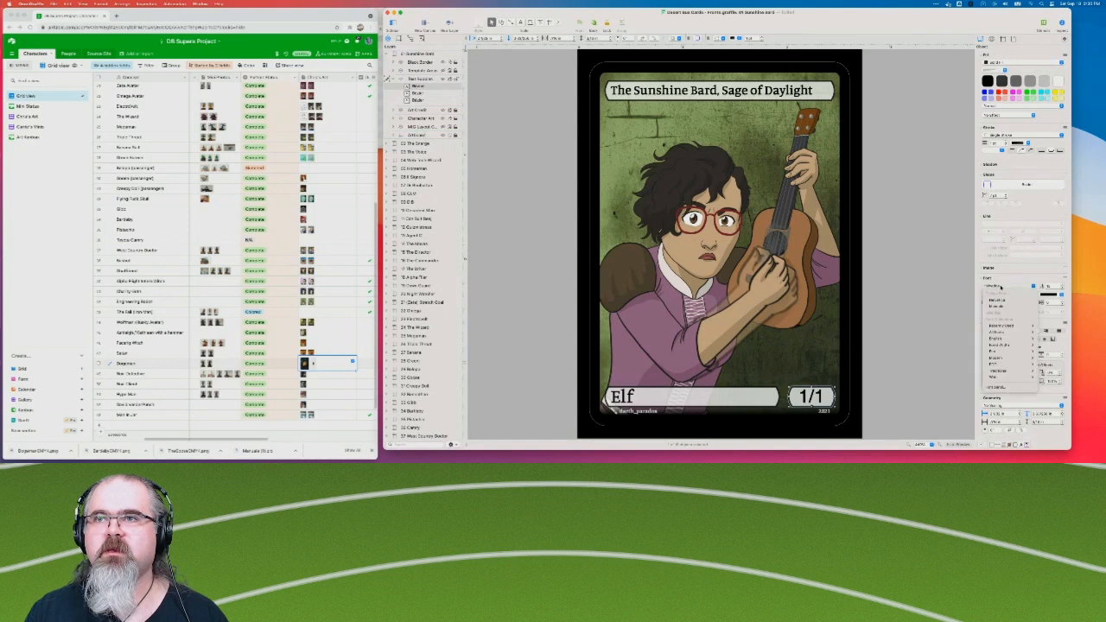
{"action": "left_click", "coordinate": [998, 308]}
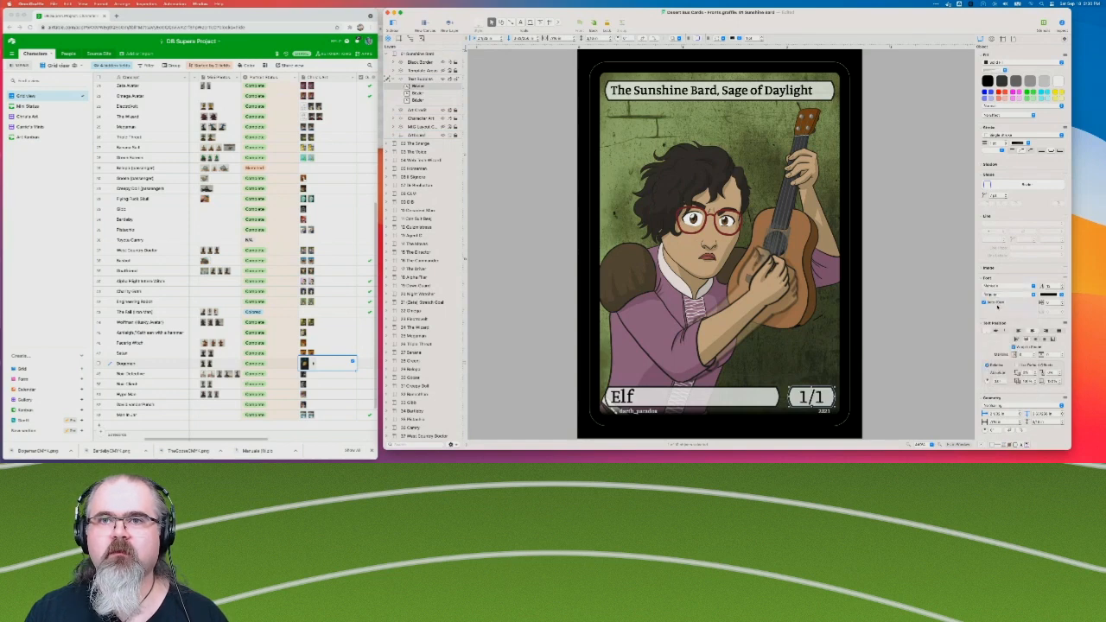
{"action": "left_click", "coordinate": [906, 314]}
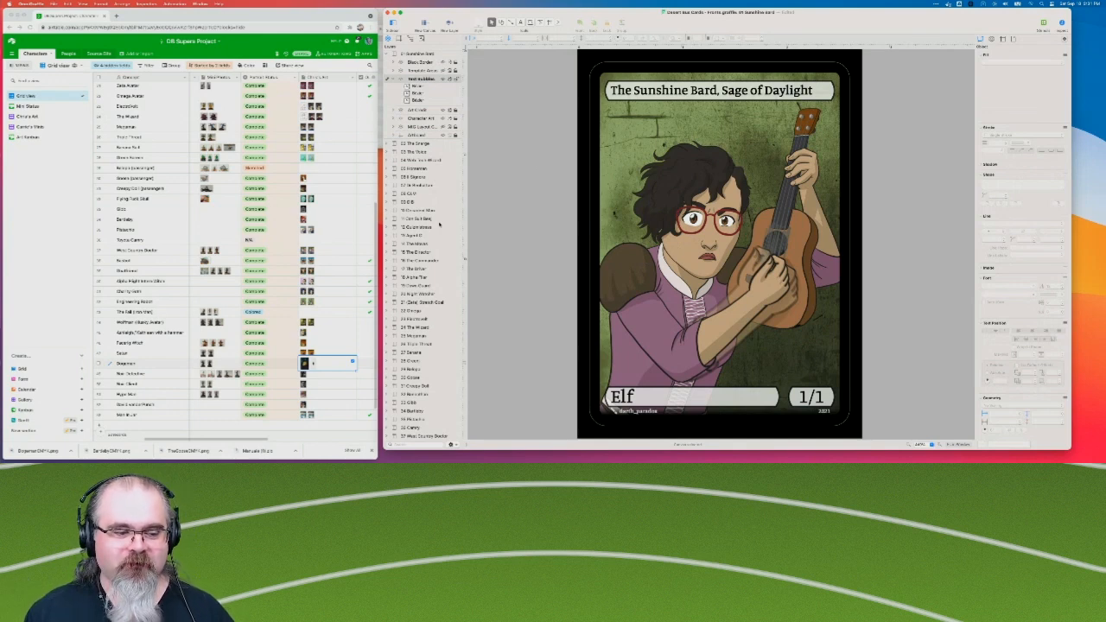
Collapse the Text Bubbles layer, expand The Snerge's layers, and compare The Snerge and The Quizmistress cards with the Sunshine Bard card.
{"action": "left_click", "coordinate": [395, 79]}
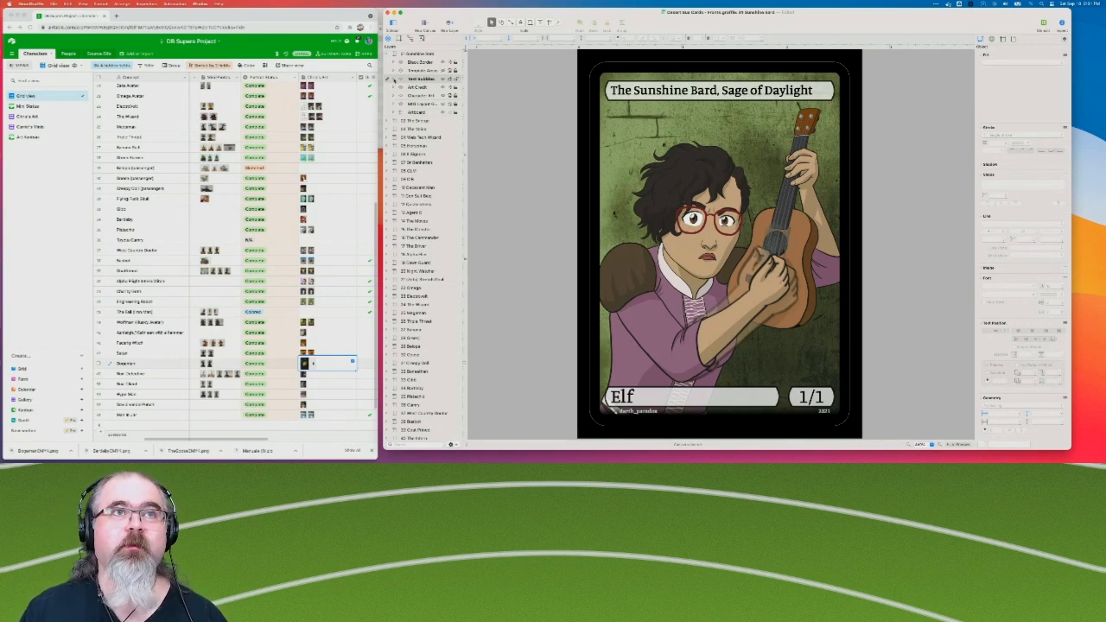
{"action": "left_click", "coordinate": [389, 121]}
{"action": "left_click", "coordinate": [423, 121]}
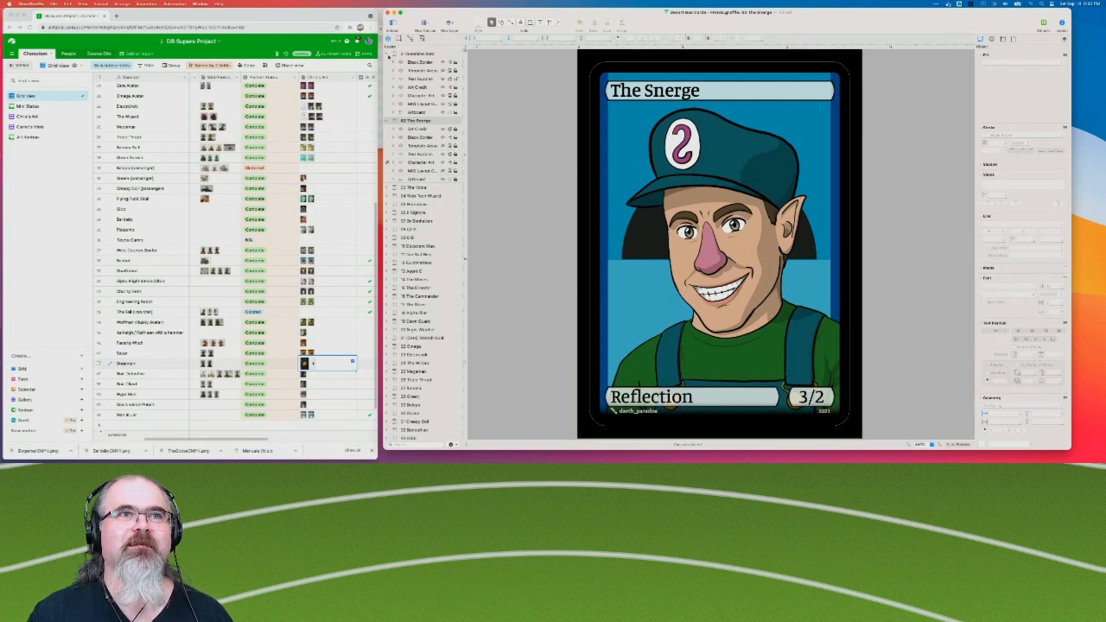
{"action": "left_click", "coordinate": [426, 262]}
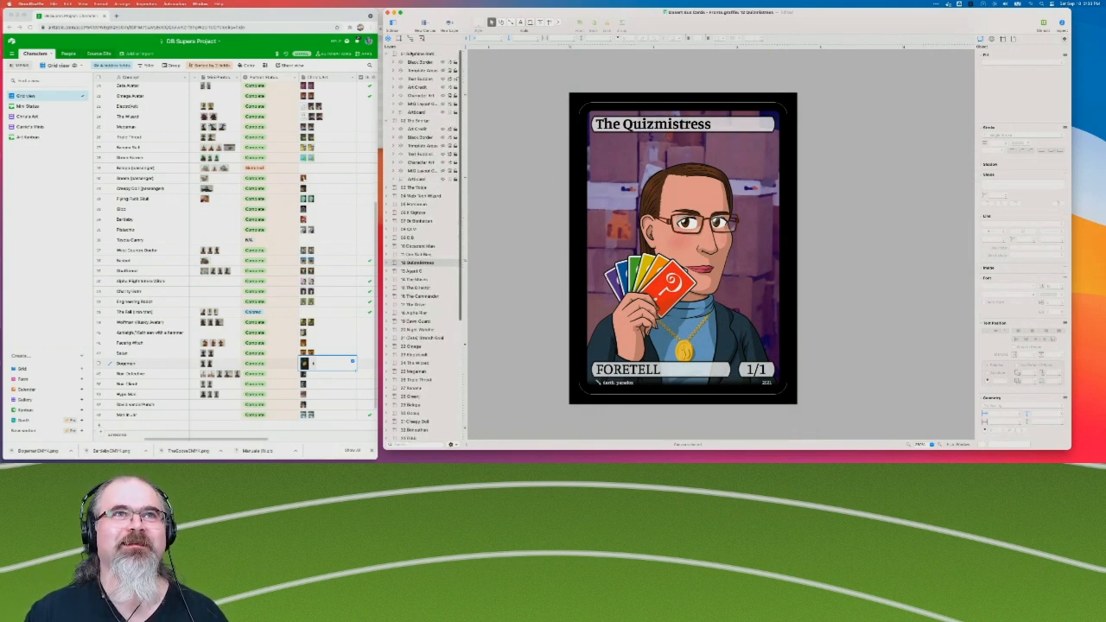
{"action": "left_click", "coordinate": [417, 54]}
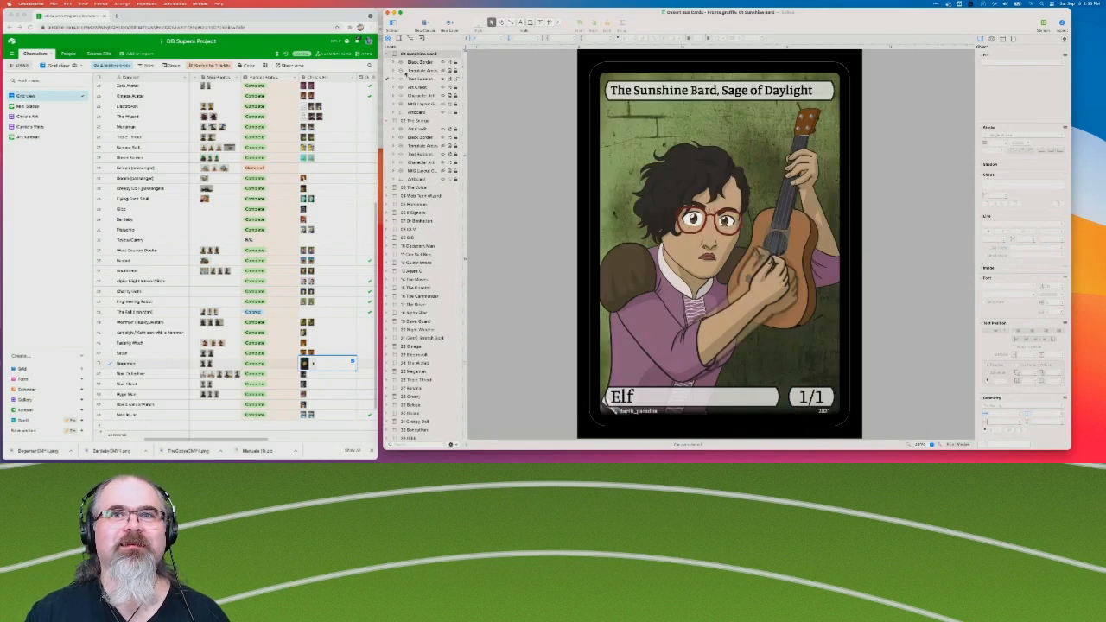
Collapse the Sunshine Bard and The Snerge layer lists, and review The Snerge, The Voice and The Web Tech Wizard cards.
{"action": "left_click", "coordinate": [389, 55]}
{"action": "left_click", "coordinate": [388, 54]}
{"action": "left_click", "coordinate": [424, 62]}
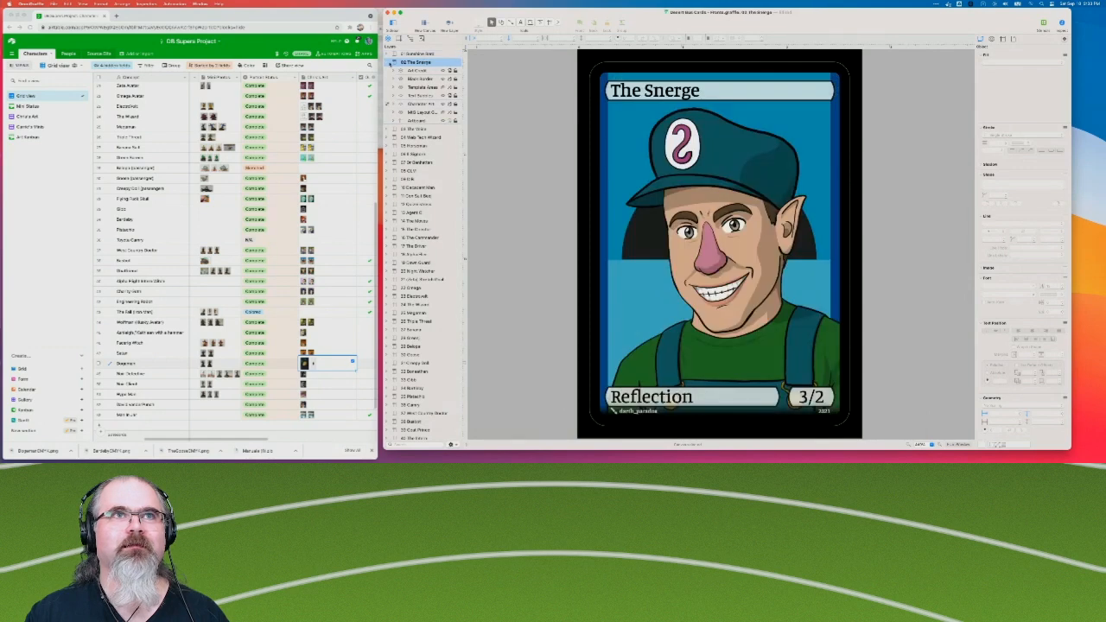
{"action": "left_click", "coordinate": [387, 62]}
{"action": "left_click", "coordinate": [395, 70]}
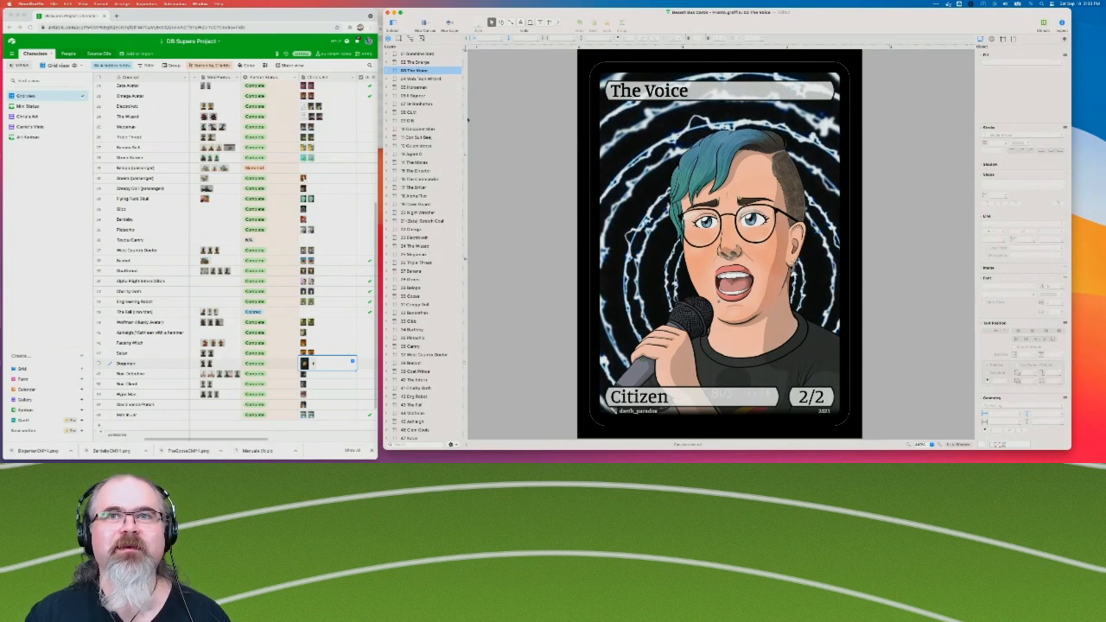
{"action": "left_click", "coordinate": [406, 78]}
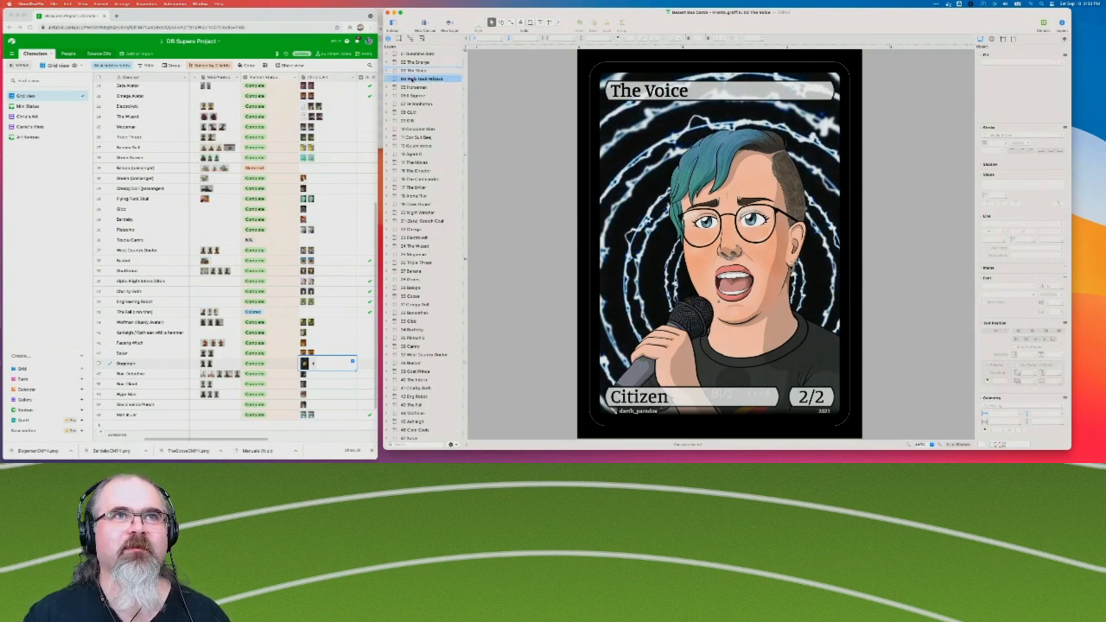
{"action": "scroll", "coordinate": [652, 205], "scroll_direction": "down", "scroll_amount": 3}
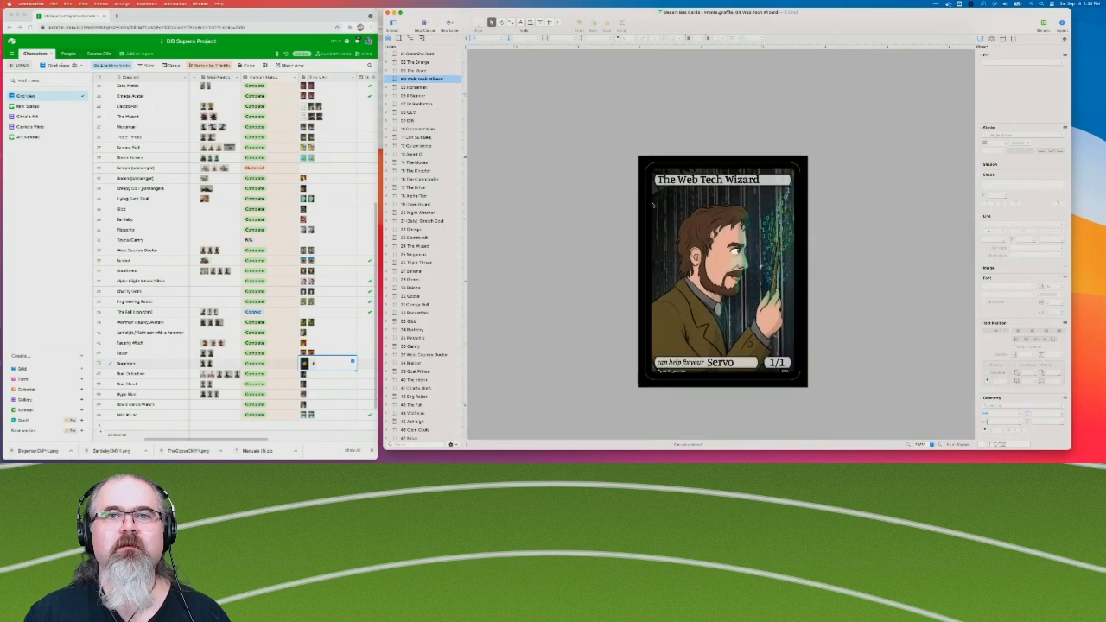
{"action": "scroll", "coordinate": [652, 205], "scroll_direction": "right", "scroll_amount": 2}
Compare the Sunshine Bard card with The Snerge, and examine the text settings of The Snerge's title bubble in its Text Bubbles layer.
{"action": "left_click", "coordinate": [419, 54]}
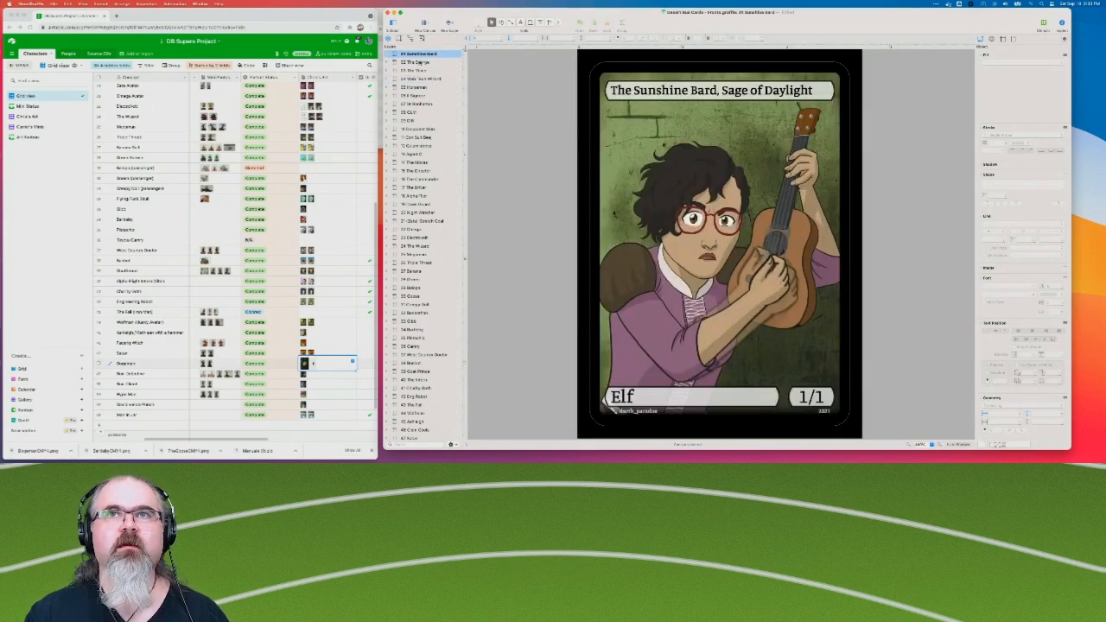
{"action": "left_click", "coordinate": [416, 62]}
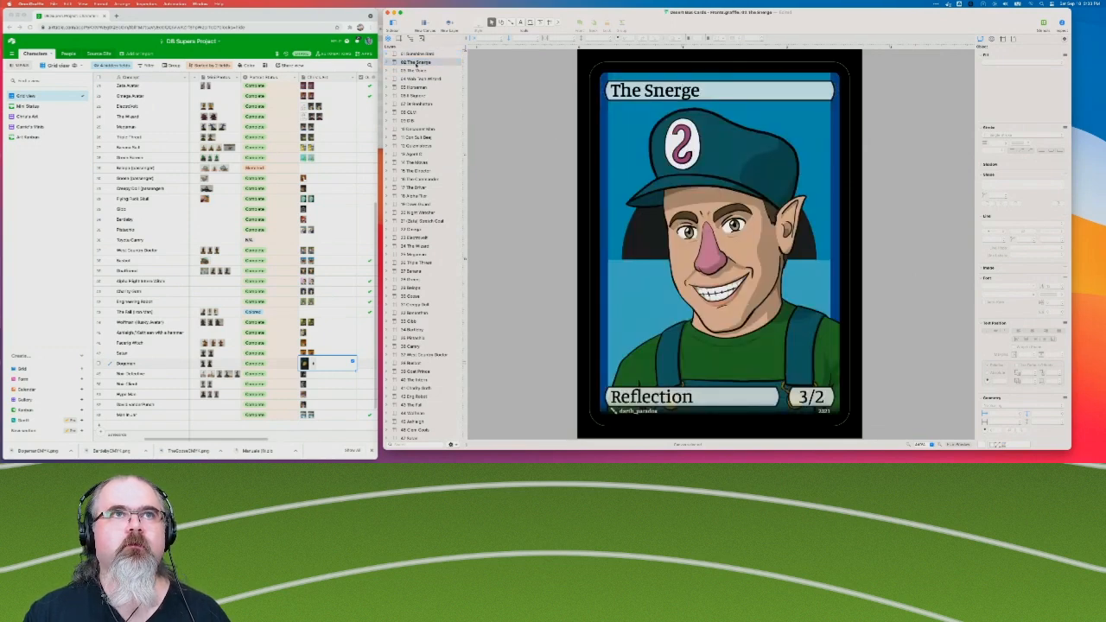
{"action": "left_click", "coordinate": [389, 63]}
{"action": "left_click", "coordinate": [429, 95]}
{"action": "left_click", "coordinate": [423, 96]}
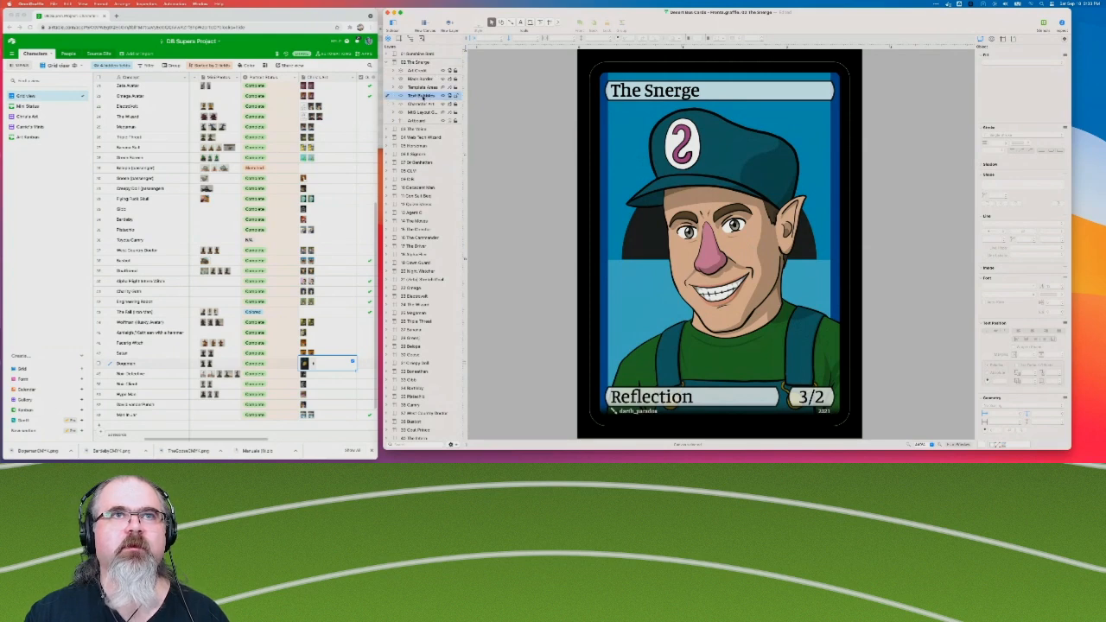
{"action": "left_click", "coordinate": [698, 94]}
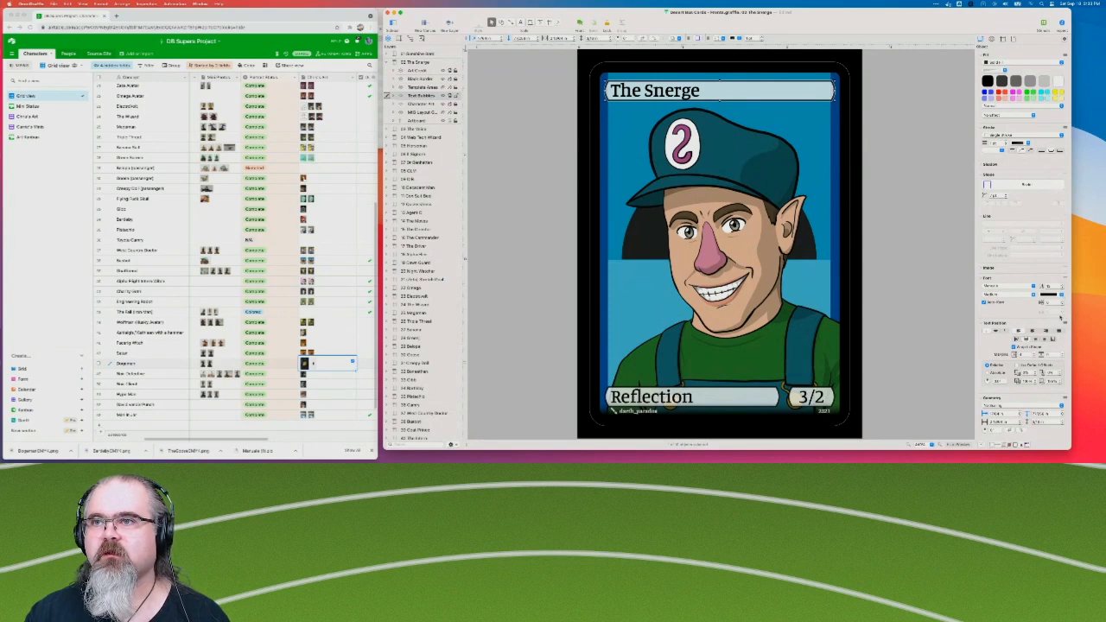
{"action": "scroll", "coordinate": [1054, 381], "scroll_direction": "down", "scroll_amount": 1}
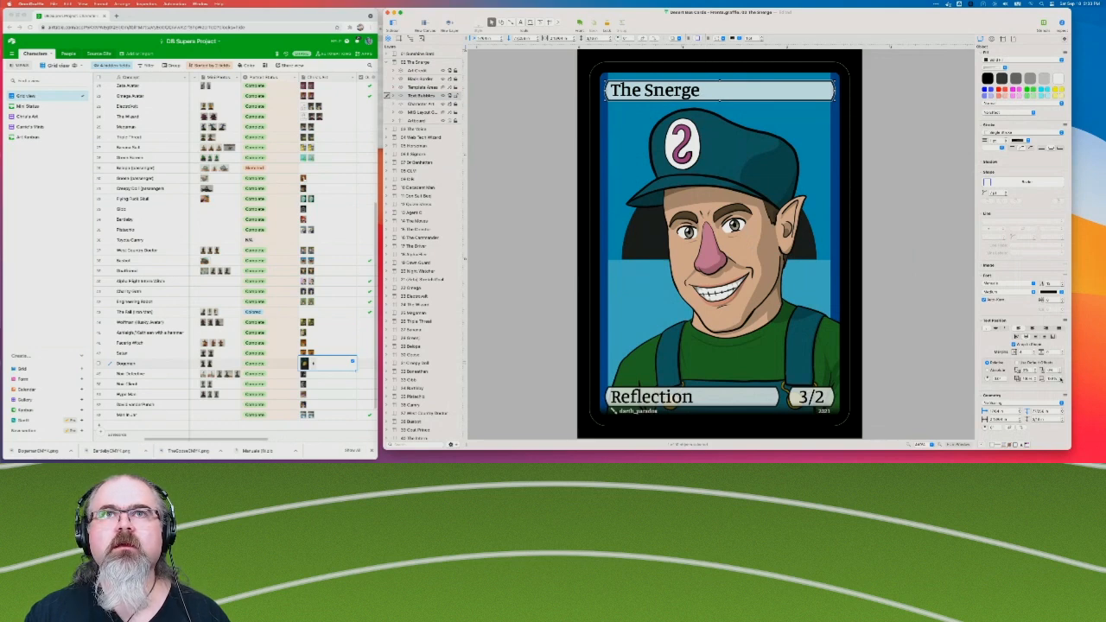
{"action": "left_click", "coordinate": [511, 136]}
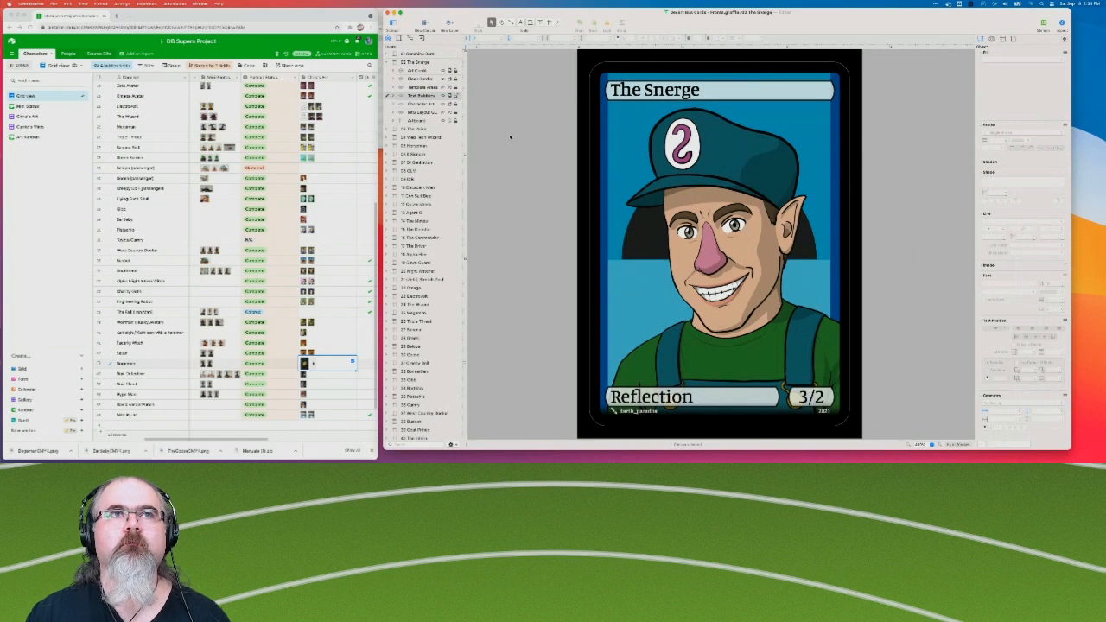
{"action": "left_click", "coordinate": [751, 91]}
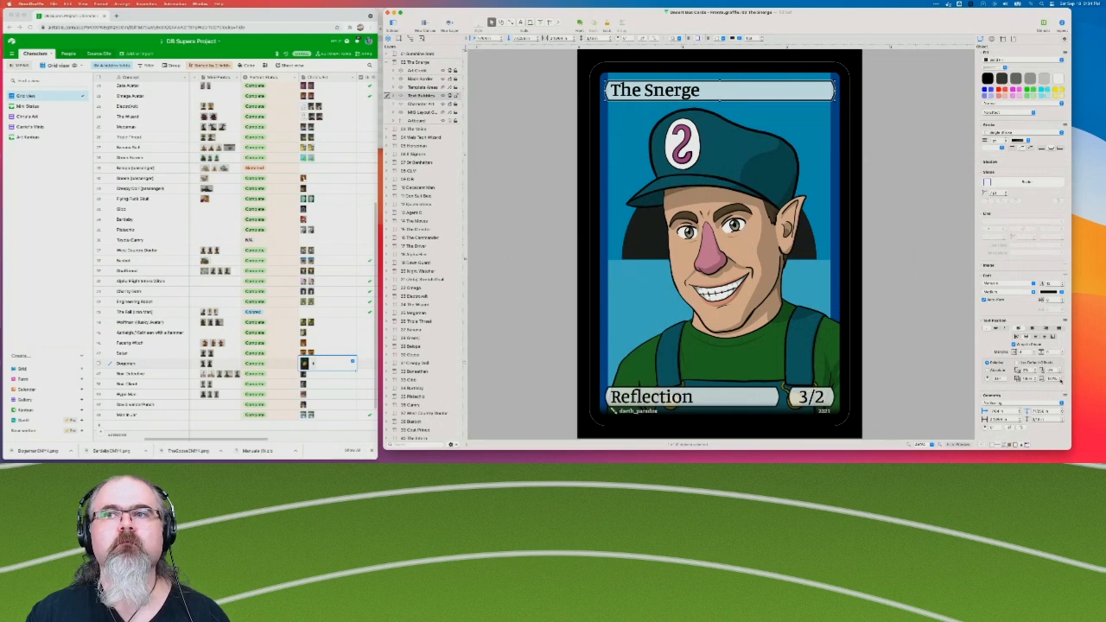
{"action": "left_click", "coordinate": [944, 306]}
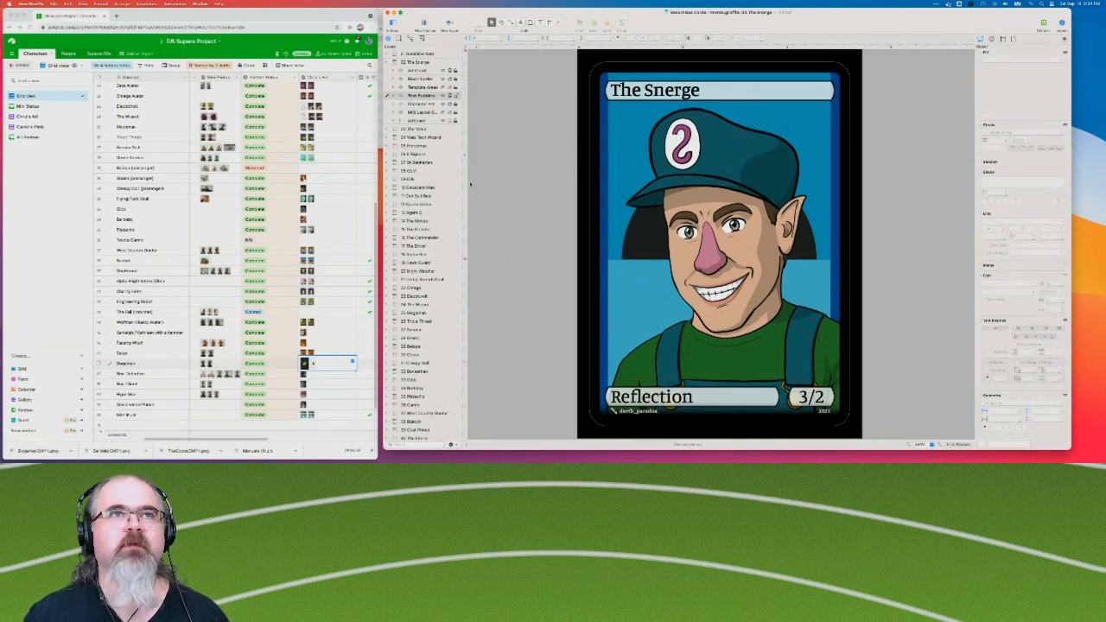
Collapse The Snerge's layers and review The Voice, The Web Tech Wizard and The Horseman cards for consistent text bubbles.
{"action": "left_click", "coordinate": [391, 62]}
{"action": "left_click", "coordinate": [408, 70]}
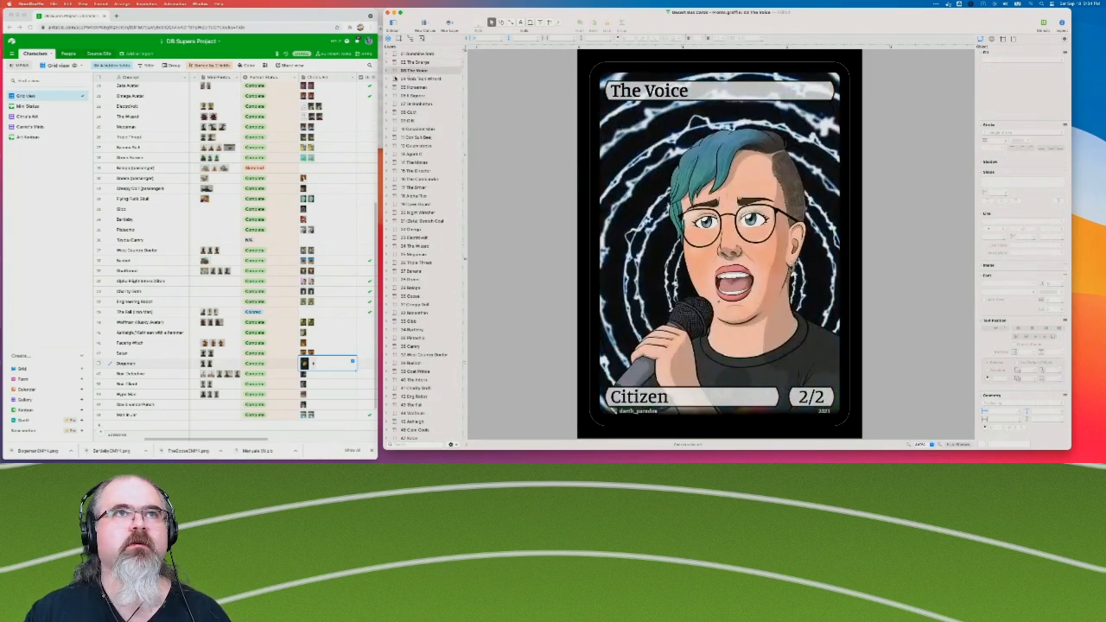
{"action": "left_click", "coordinate": [399, 79]}
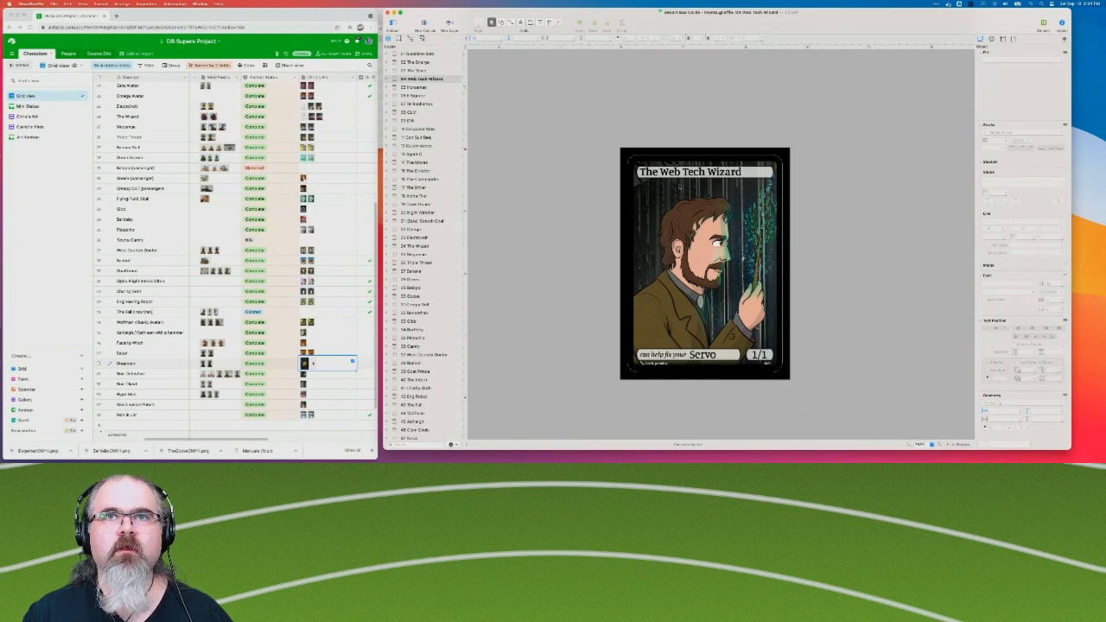
{"action": "scroll", "coordinate": [697, 192], "scroll_direction": "right", "scroll_amount": 3}
{"action": "scroll", "coordinate": [697, 192], "scroll_direction": "up", "scroll_amount": 1}
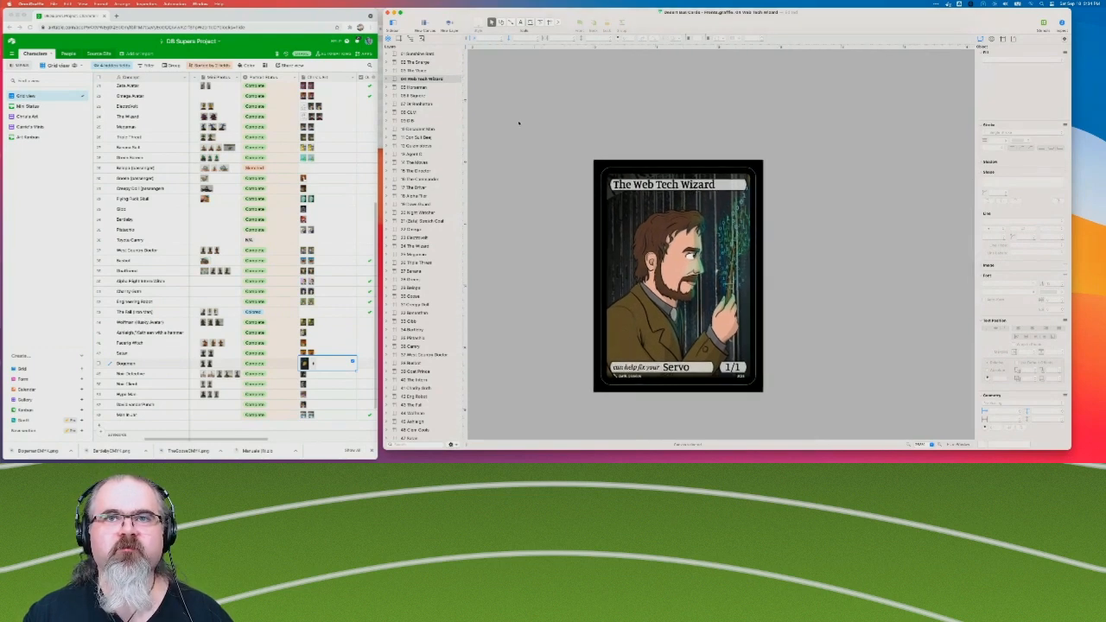
{"action": "key", "text": "Down"}
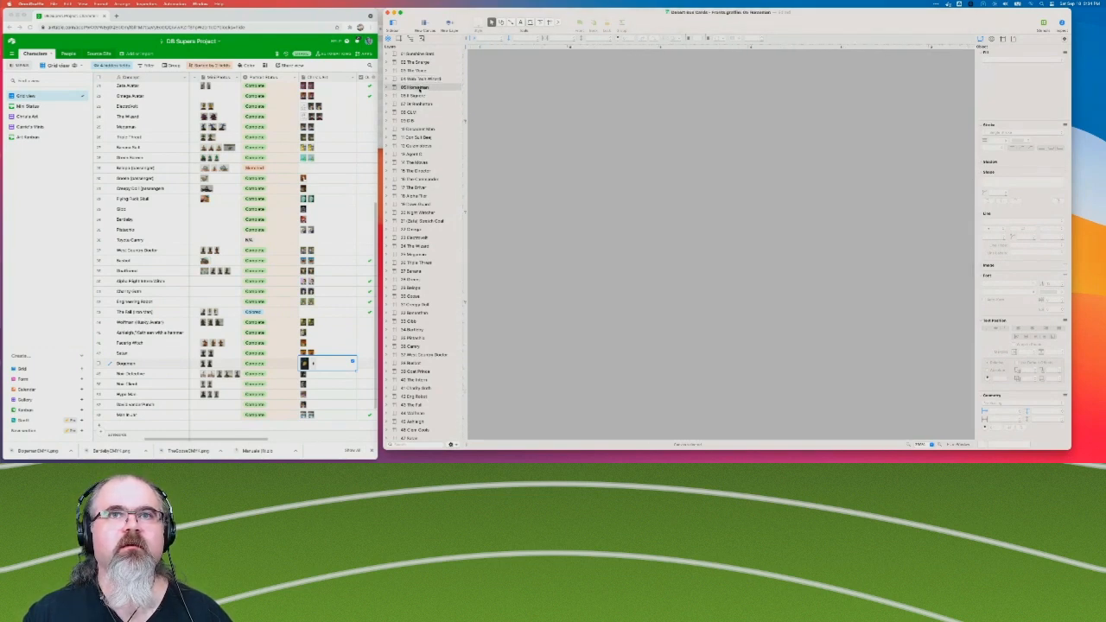
{"action": "scroll", "coordinate": [665, 221], "scroll_direction": "down", "scroll_amount": 5}
{"action": "scroll", "coordinate": [665, 220], "scroll_direction": "right", "scroll_amount": 4}
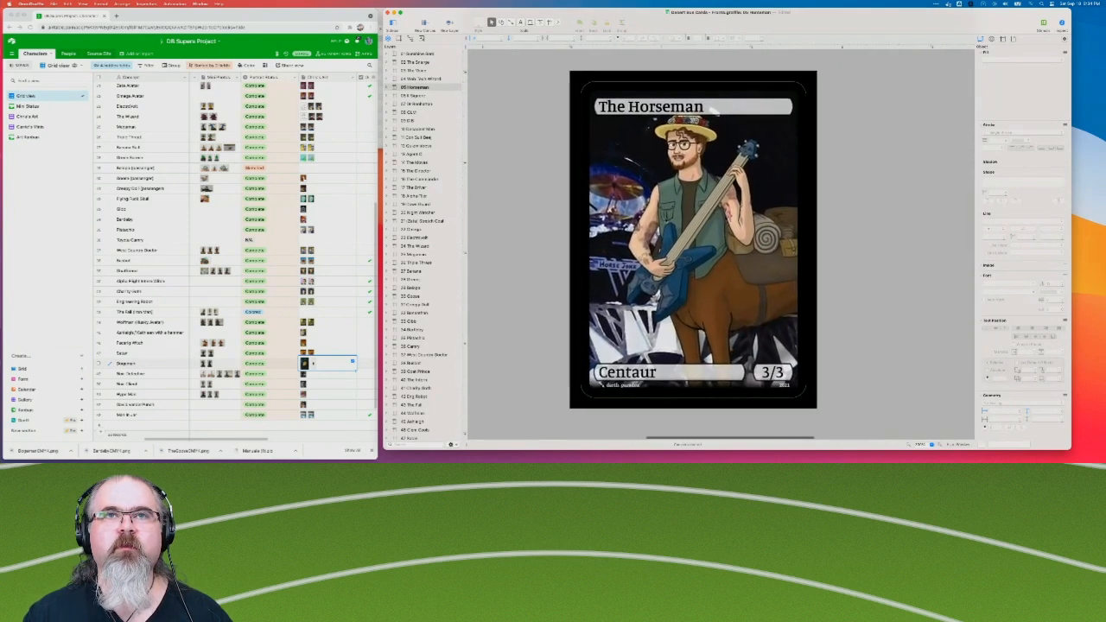
Open the Il Signore card, expand its layers, and examine the text settings of its title bubble in the Text Bubbles layer.
{"action": "left_click", "coordinate": [418, 97]}
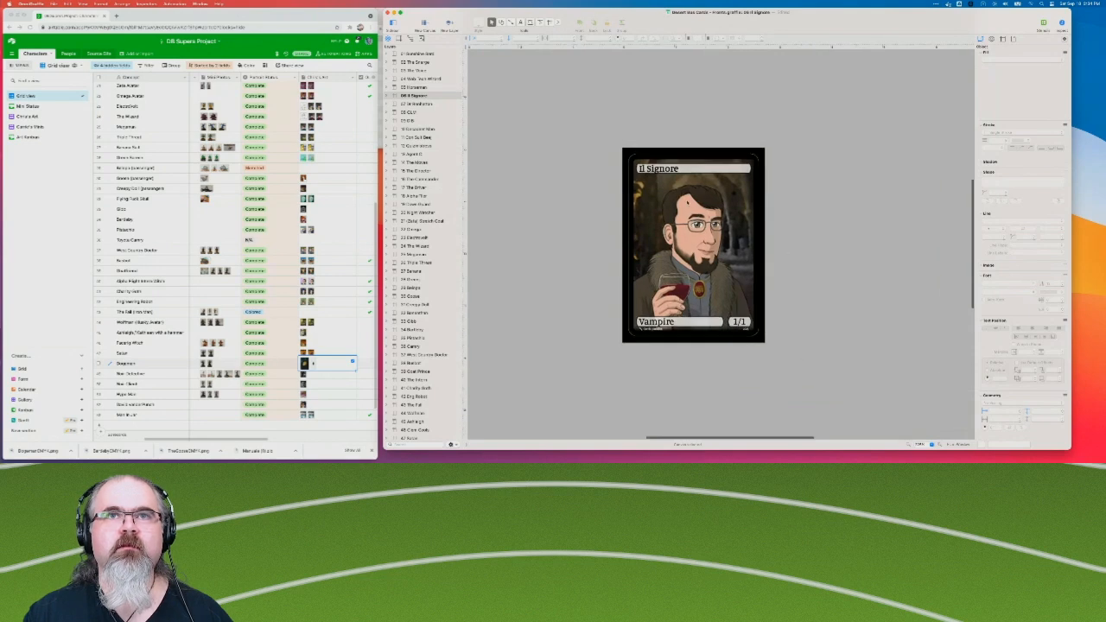
{"action": "left_click", "coordinate": [677, 166]}
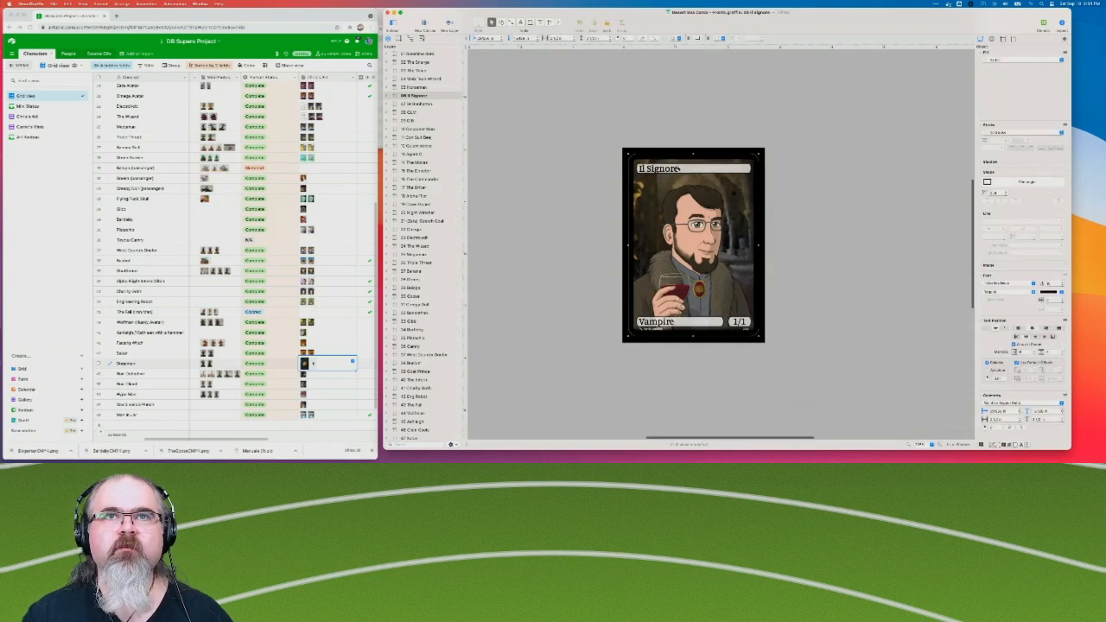
{"action": "left_click", "coordinate": [387, 95]}
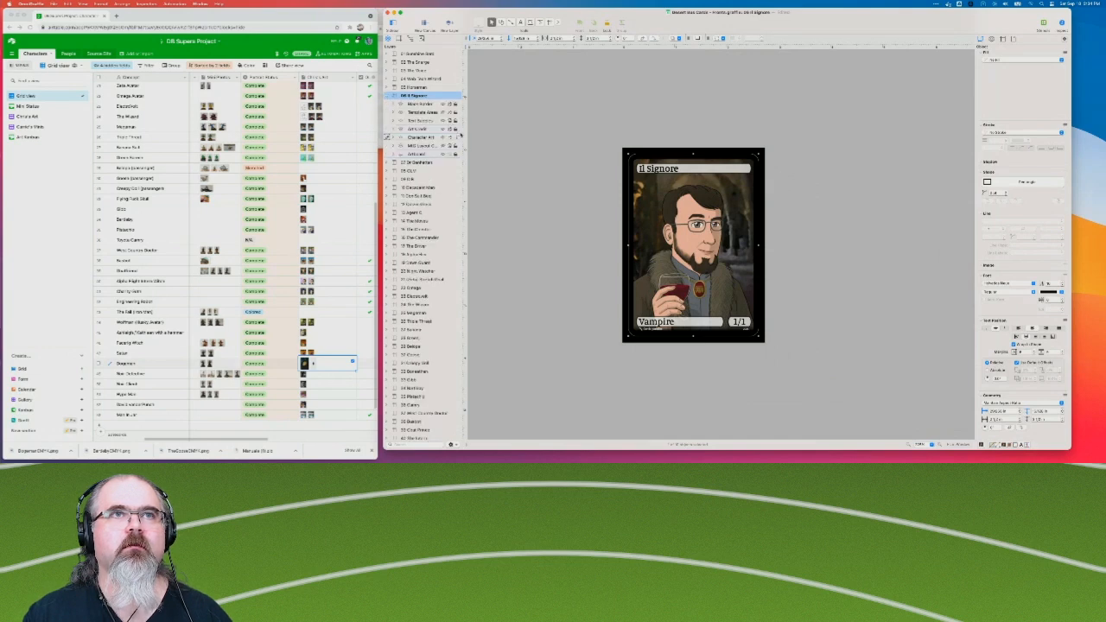
{"action": "left_click", "coordinate": [441, 120]}
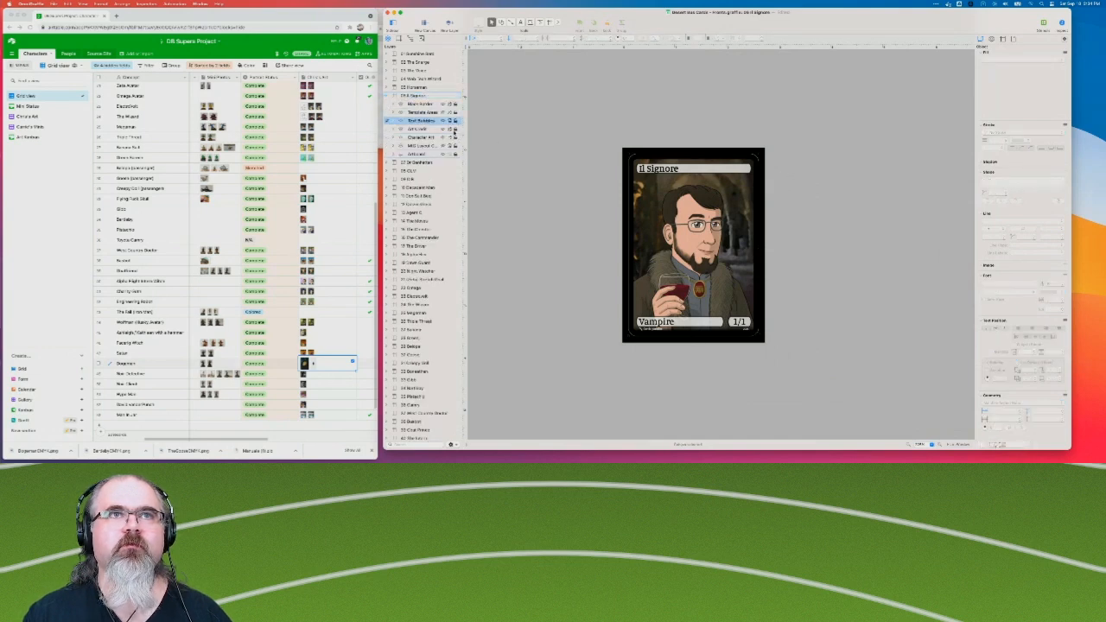
{"action": "left_click", "coordinate": [723, 168]}
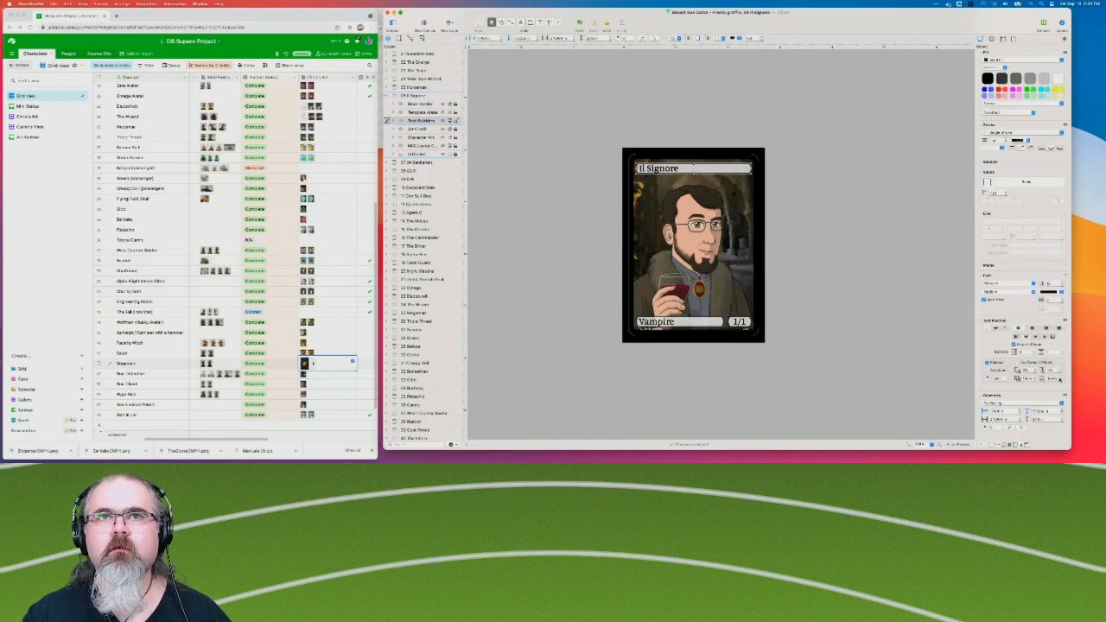
{"action": "left_click", "coordinate": [855, 192]}
{"action": "key", "text": "super+0"}
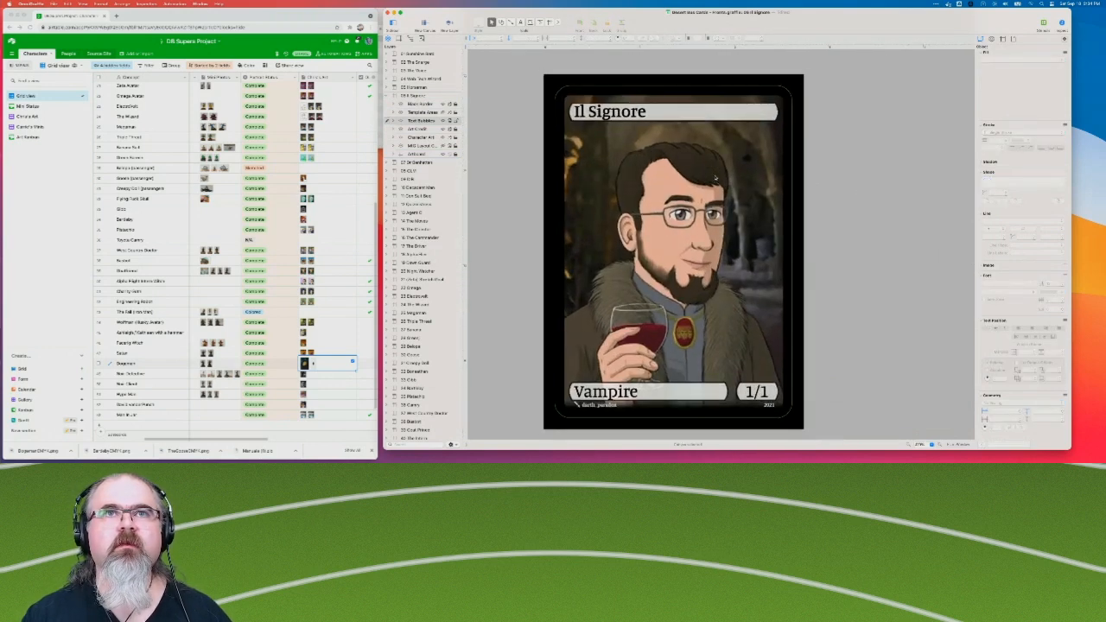
{"action": "key", "text": "super+minus"}
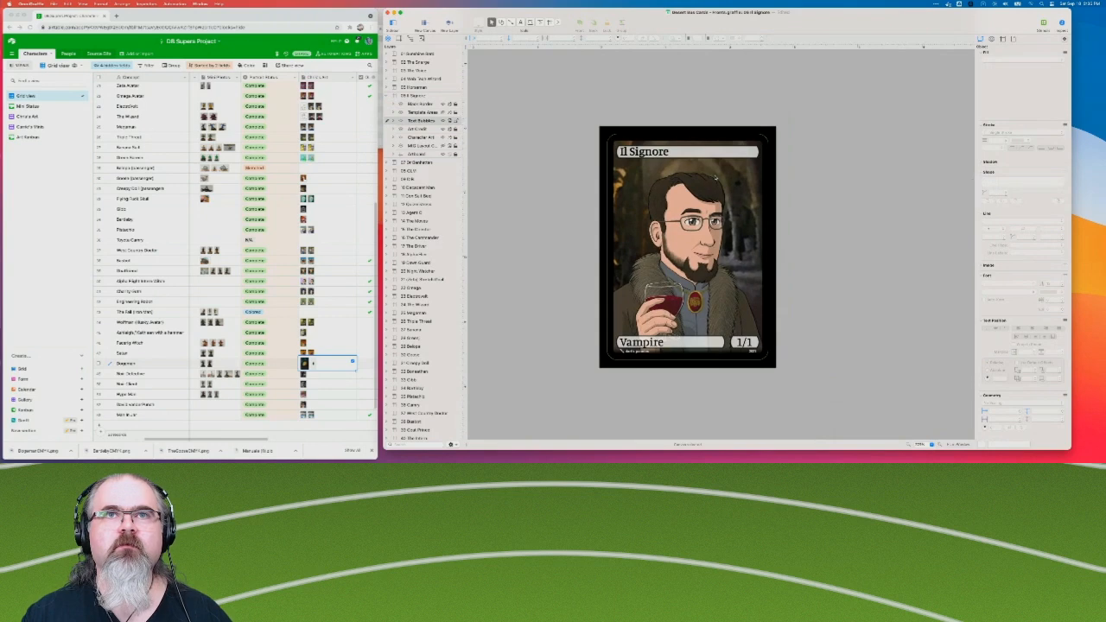
Collapse the Il Signore and Doctor Benhattan layer lists, and review the Doctor Benhattan and Questionably Legal Man cards.
{"action": "left_click", "coordinate": [387, 96]}
{"action": "left_click", "coordinate": [388, 98]}
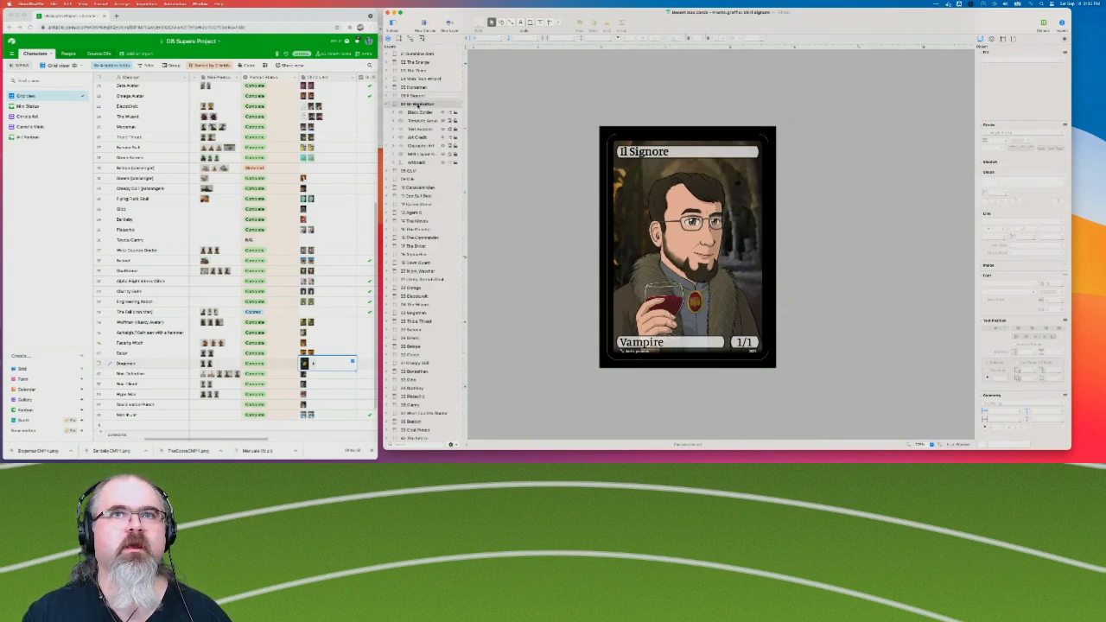
{"action": "left_click", "coordinate": [419, 104]}
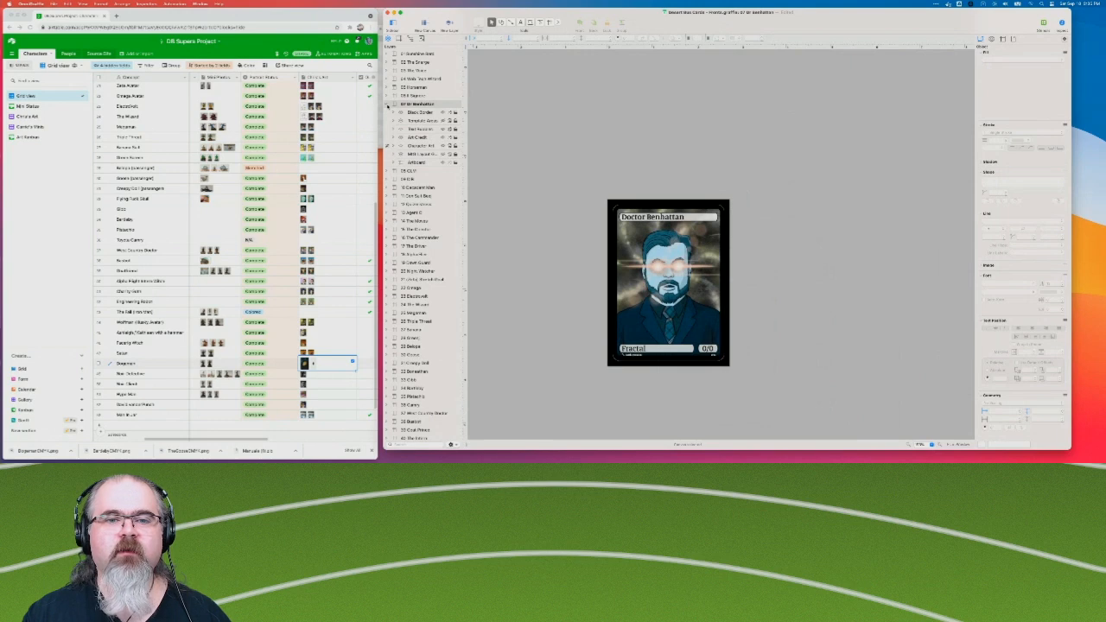
{"action": "left_click", "coordinate": [388, 105]}
{"action": "left_click", "coordinate": [388, 113]}
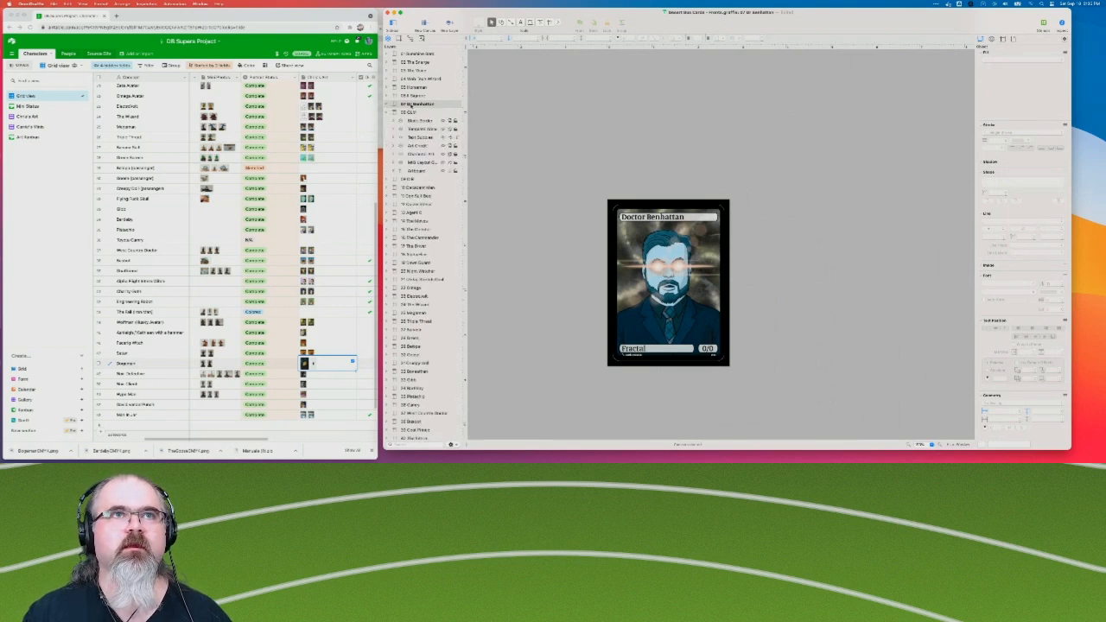
{"action": "left_click", "coordinate": [408, 113]}
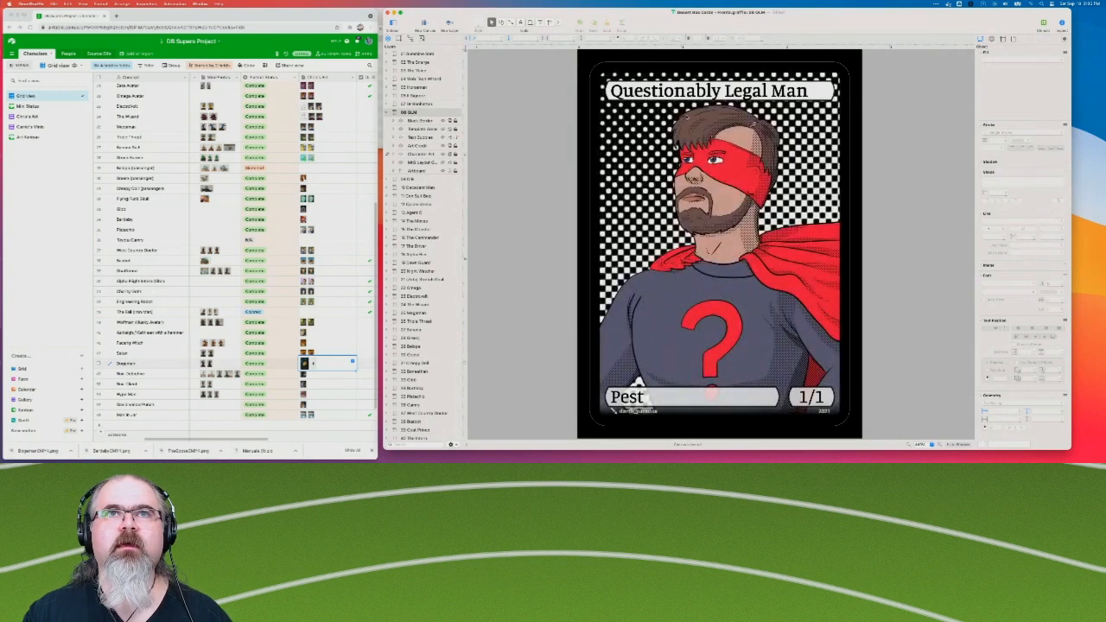
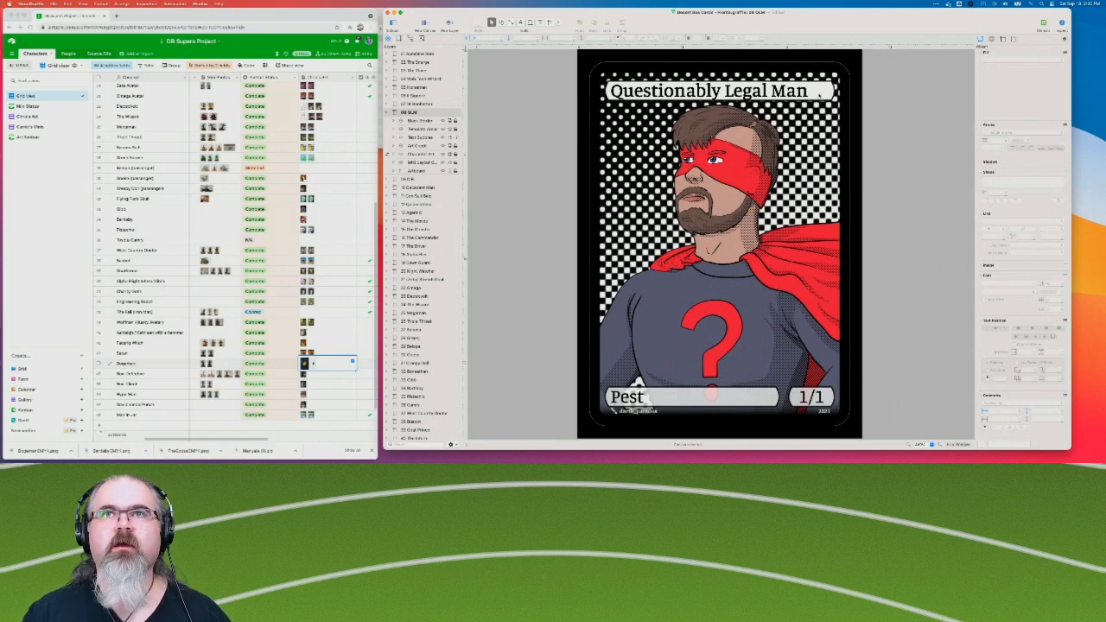
Examine the title bubble settings on the Questionably Legal Man and Definitely Illegal Boy cards, and open The Decadent Man card.
{"action": "left_click", "coordinate": [817, 96]}
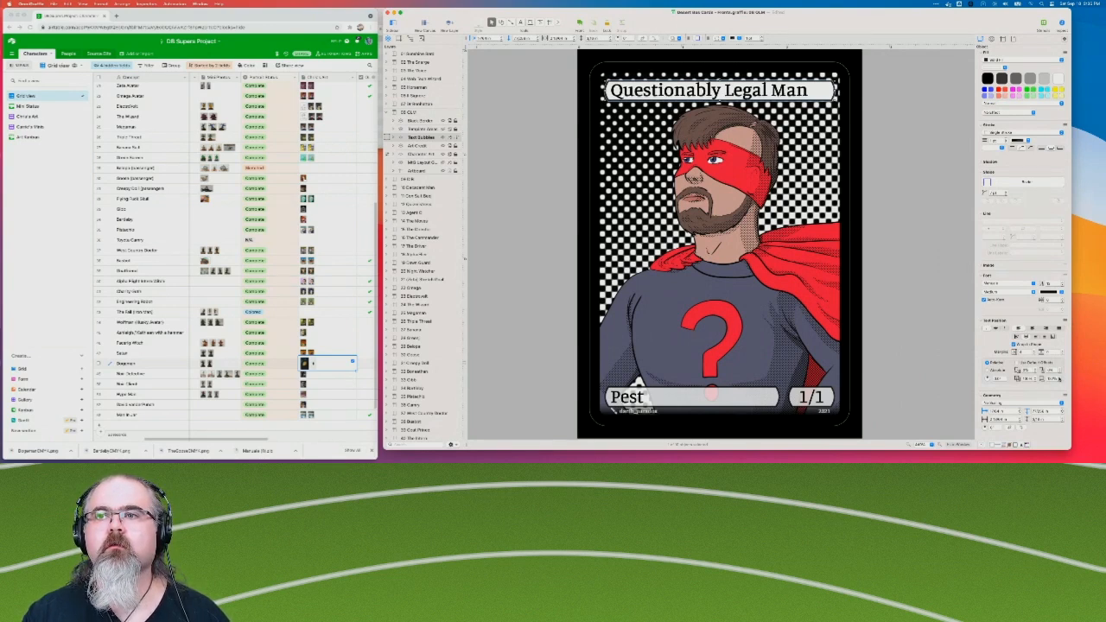
{"action": "left_click", "coordinate": [386, 112]}
{"action": "left_click", "coordinate": [405, 121]}
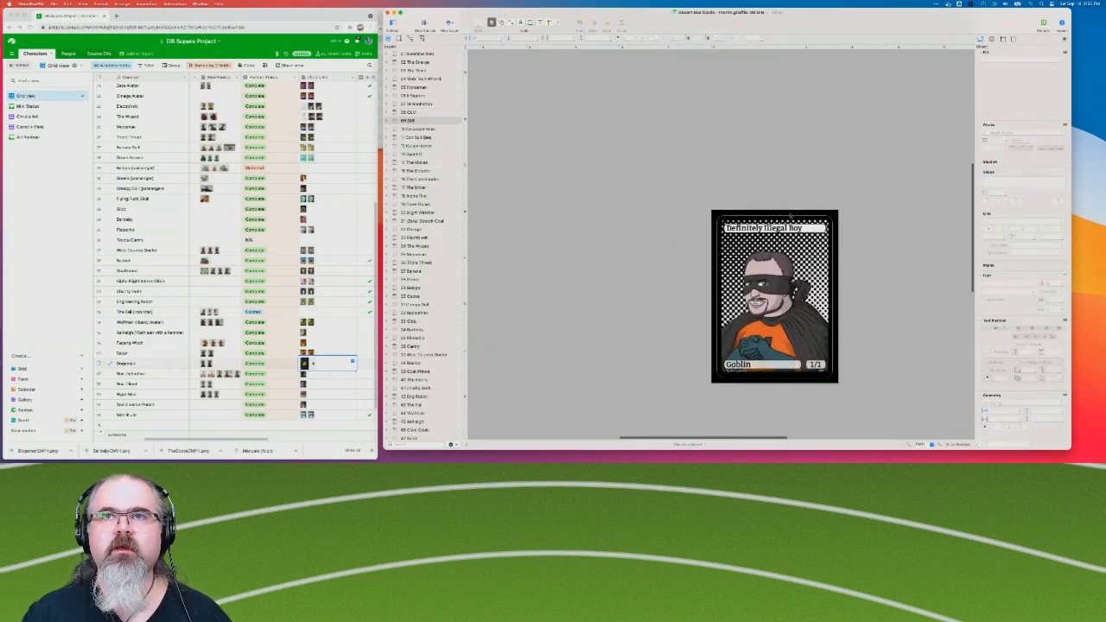
{"action": "left_click", "coordinate": [806, 229]}
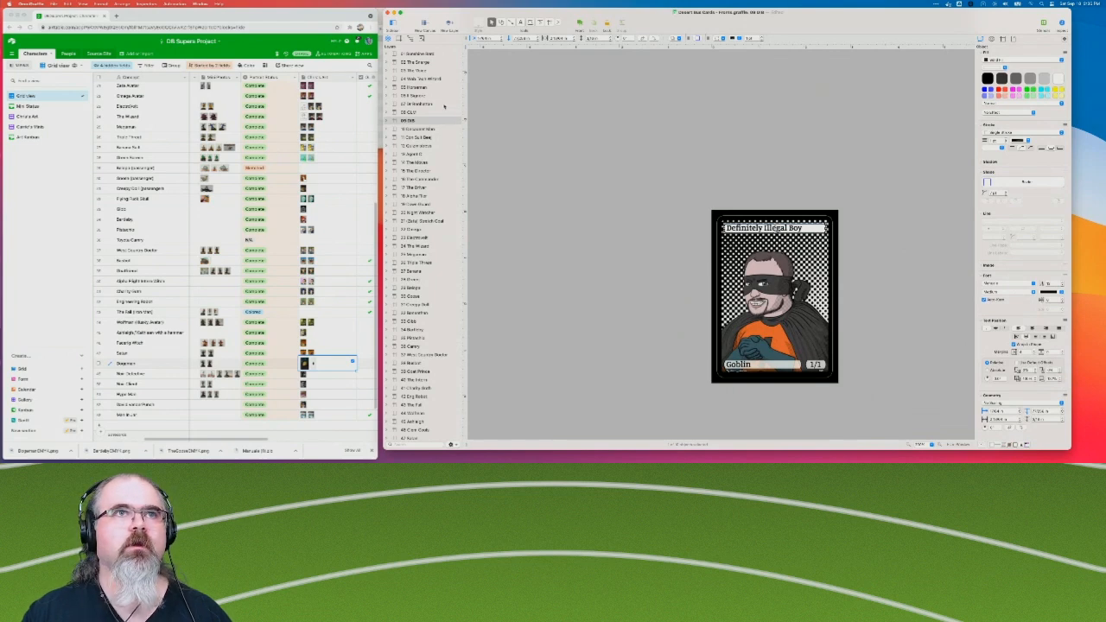
{"action": "left_click", "coordinate": [419, 128]}
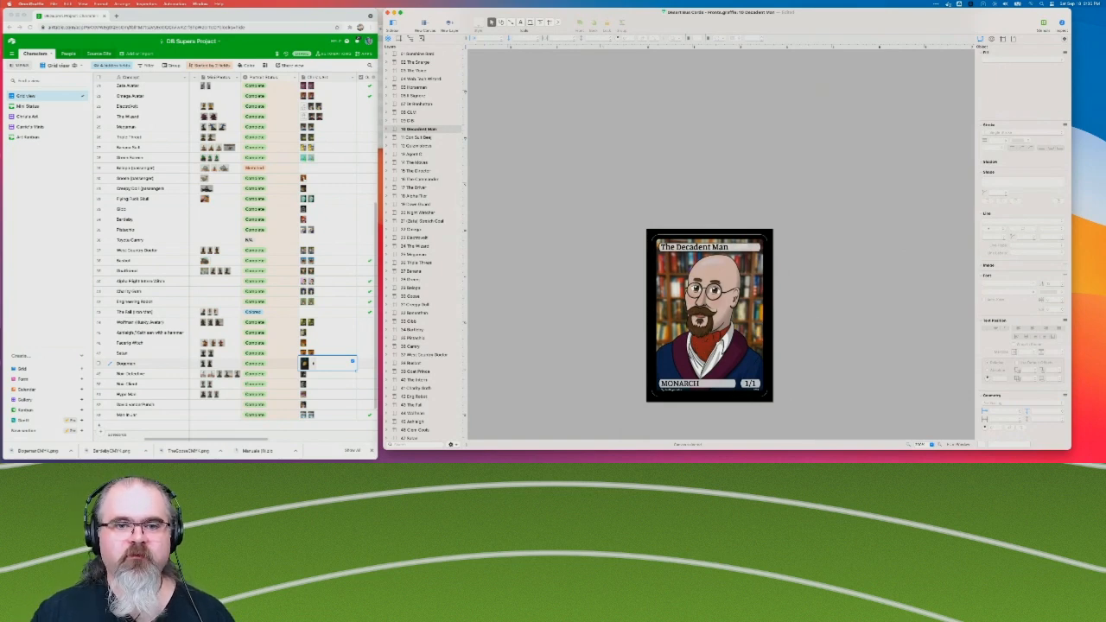
Search the web for images of "magic monarch token" in a new browser tab.
{"action": "left_click", "coordinate": [115, 16]}
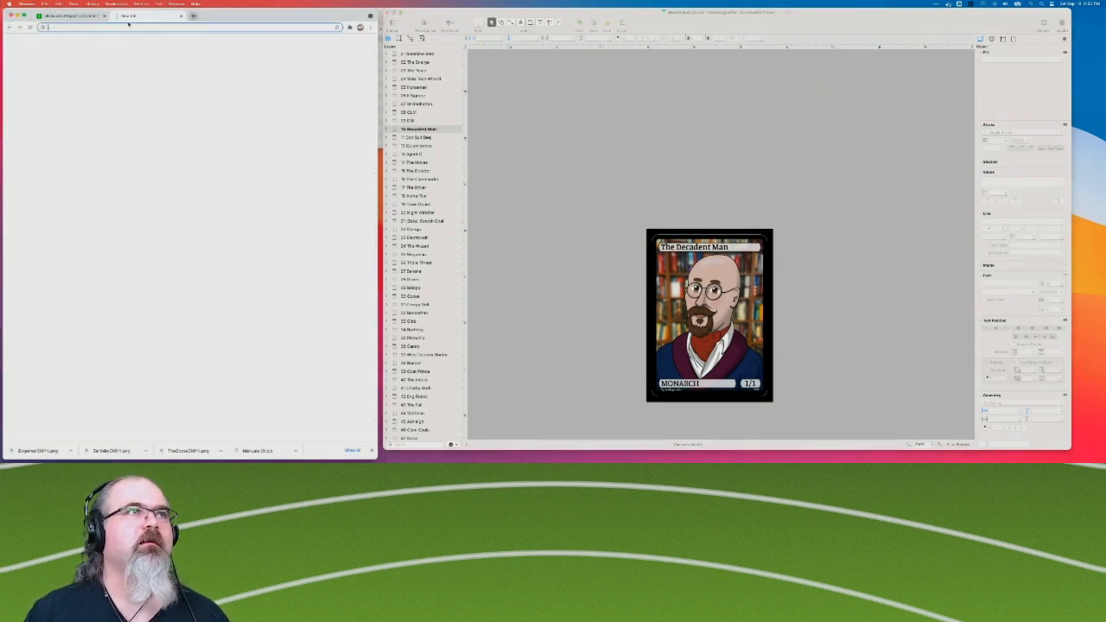
{"action": "type", "text": "magic"}
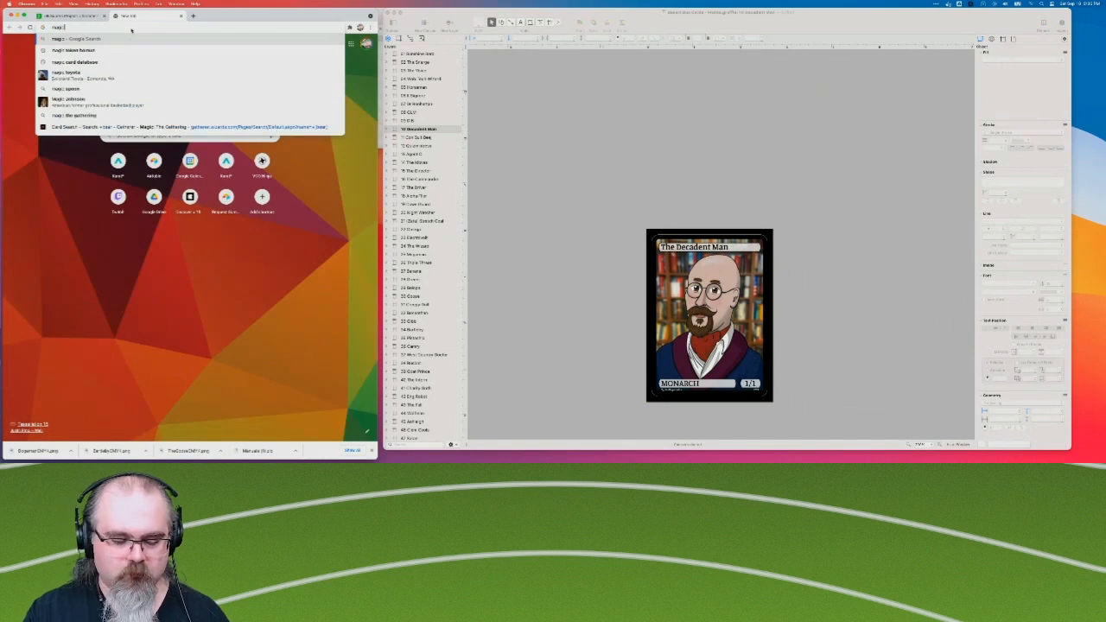
{"action": "type", "text": " monarch token"}
{"action": "key", "text": "Return"}
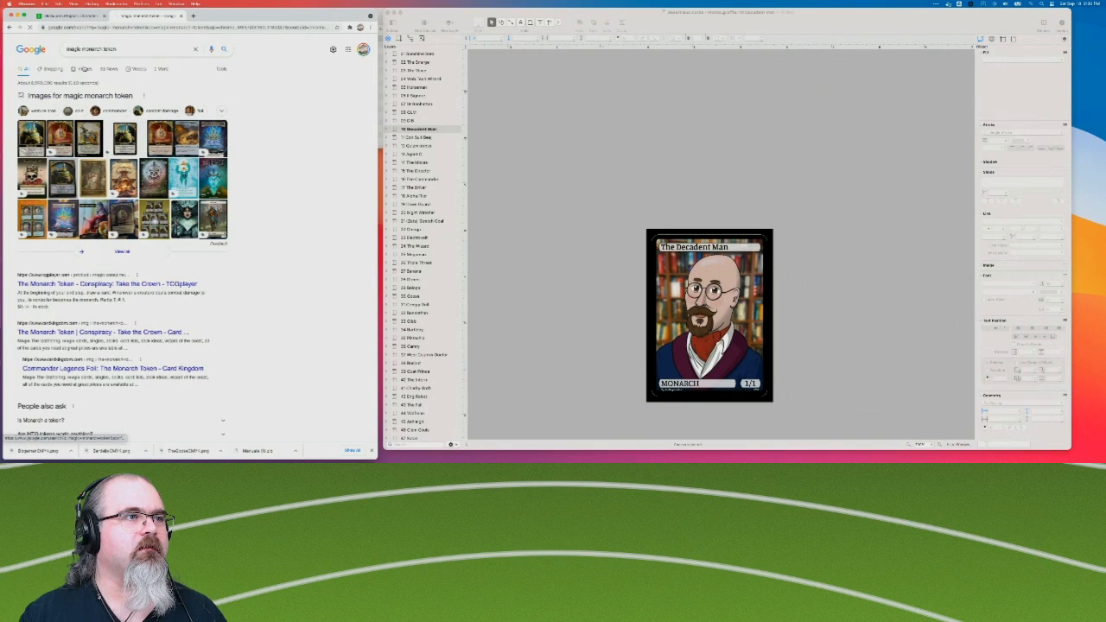
{"action": "left_click", "coordinate": [84, 69]}
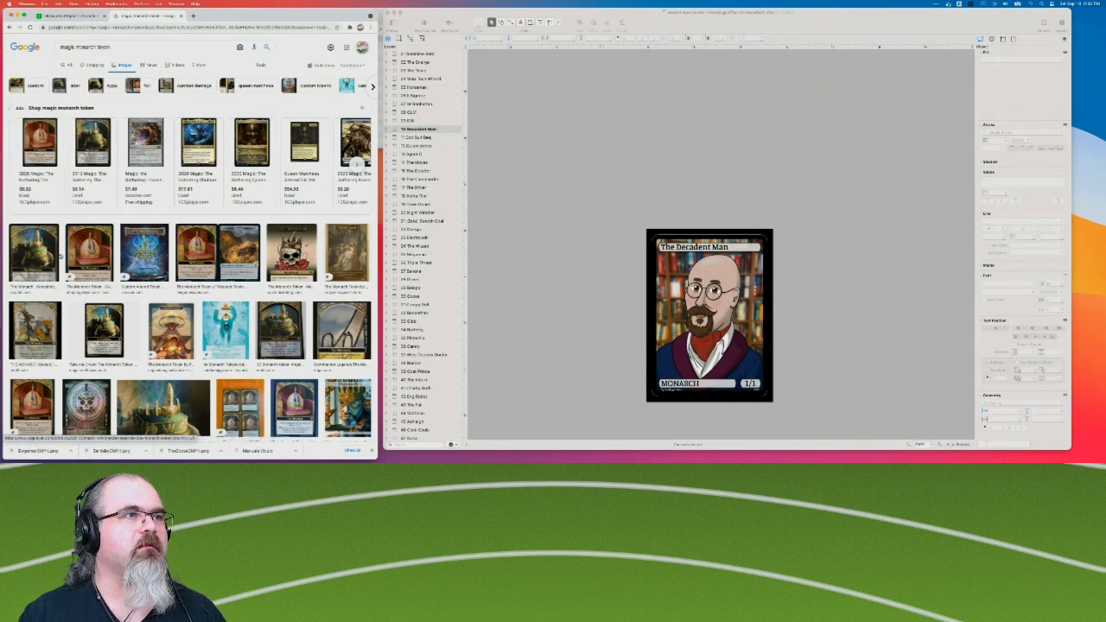
Examine several Monarch token designs in the image results: the blue crown, the red crown and the crowned skull.
{"action": "left_click", "coordinate": [144, 252]}
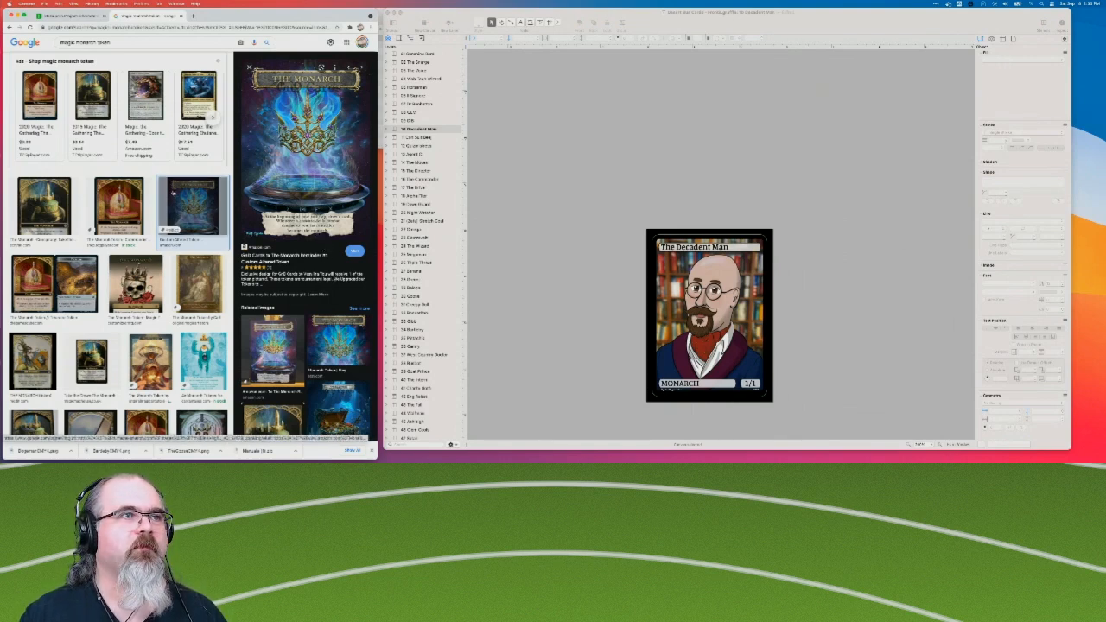
{"action": "left_click", "coordinate": [119, 207]}
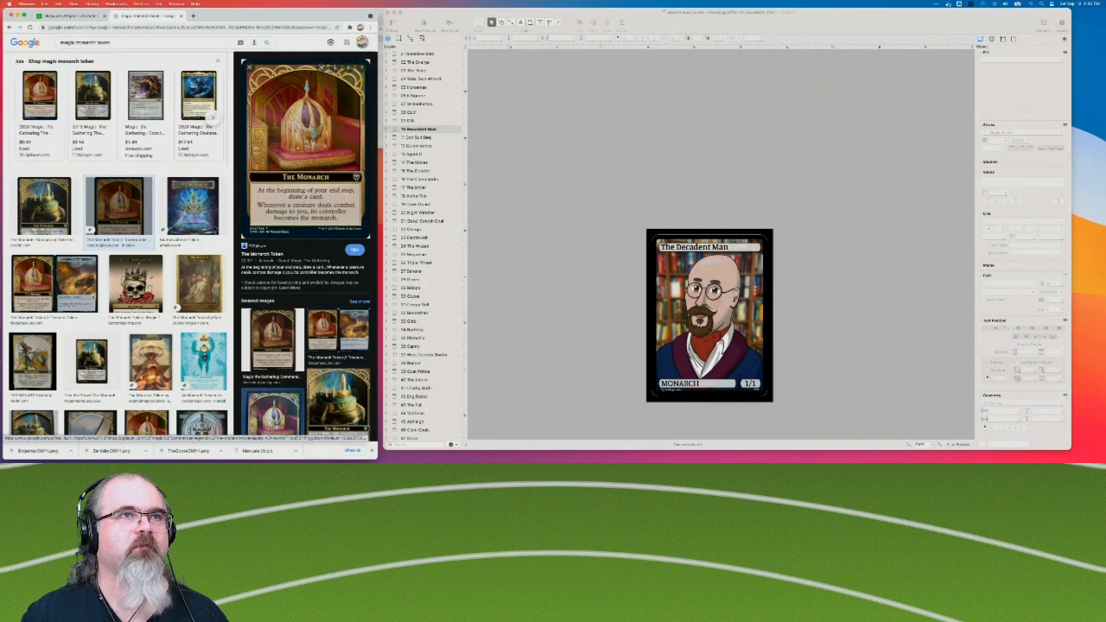
{"action": "left_click", "coordinate": [132, 290]}
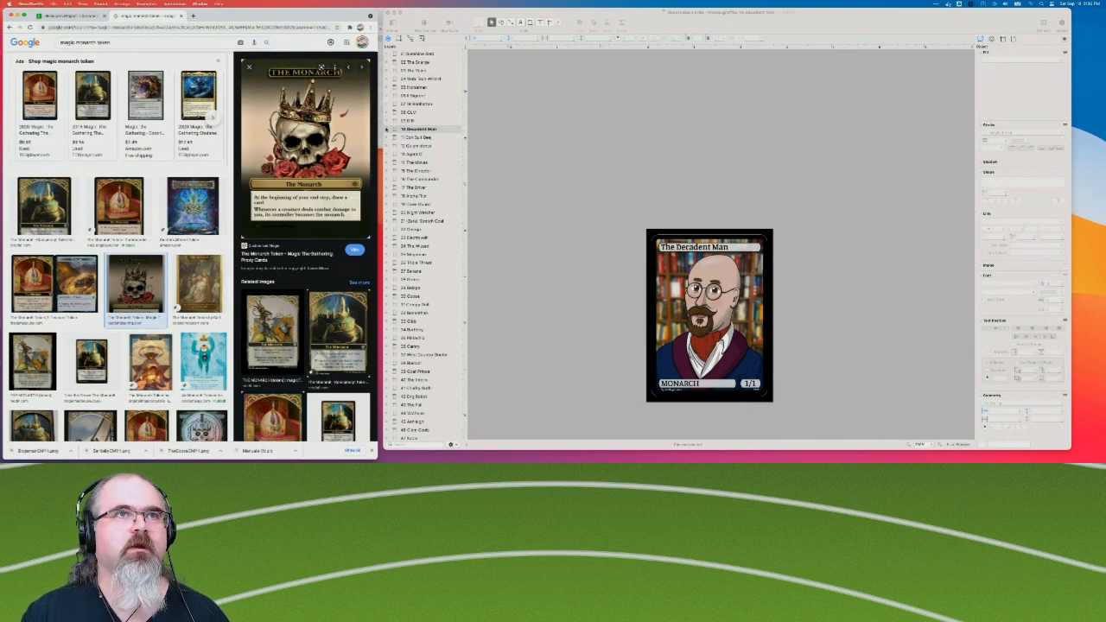
Back in OmniGraffle, duplicate The Decadent Man's Text Bubbles layer and rename the copy Title.
{"action": "left_click", "coordinate": [387, 130]}
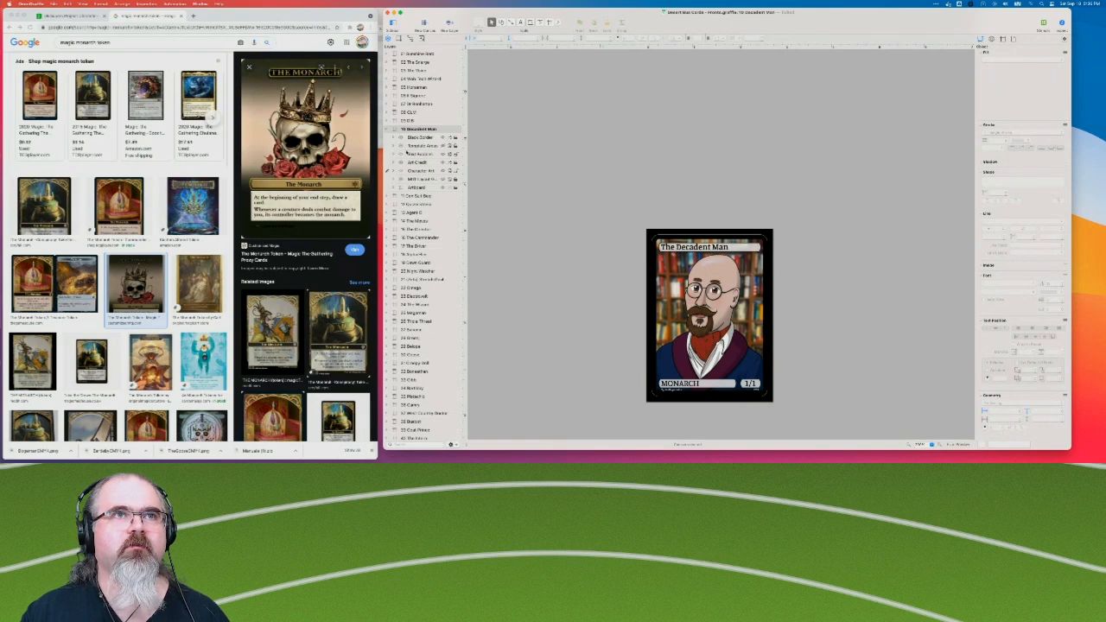
{"action": "right_click", "coordinate": [420, 154]}
{"action": "left_click", "coordinate": [443, 183]}
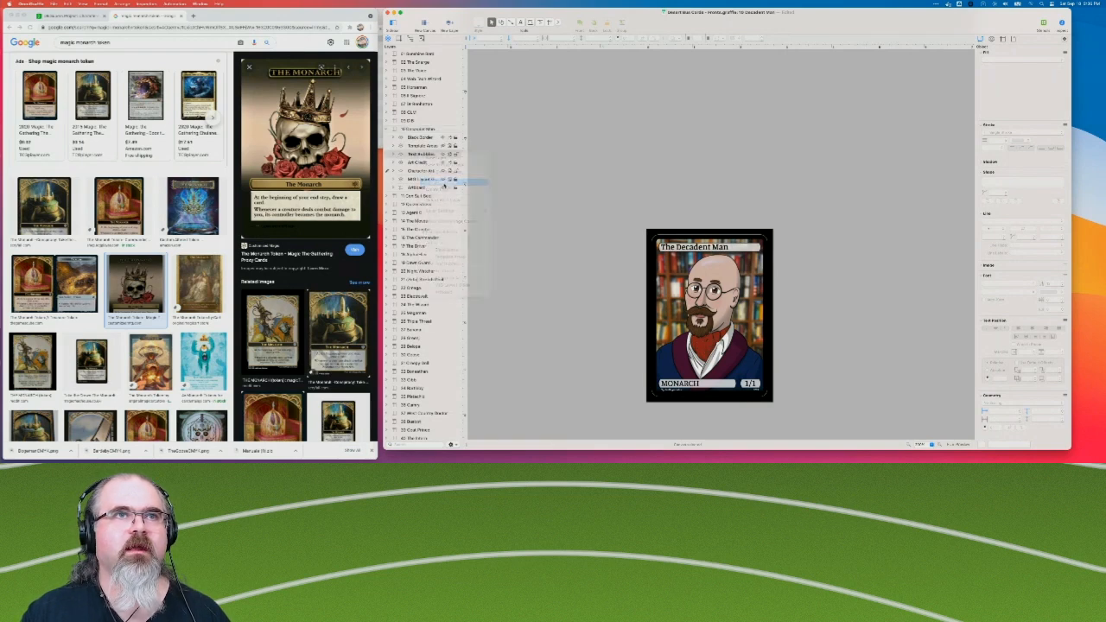
{"action": "left_click_drag", "start_coordinate": [423, 137], "coordinate": [424, 154]}
{"action": "left_click", "coordinate": [425, 155]}
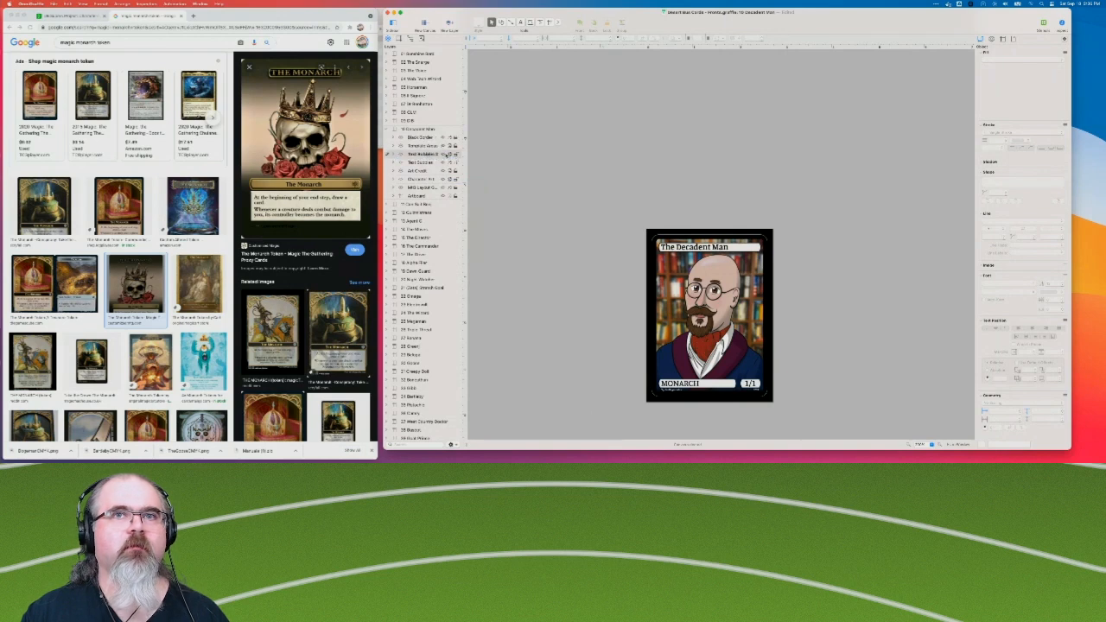
{"action": "left_click", "coordinate": [423, 154]}
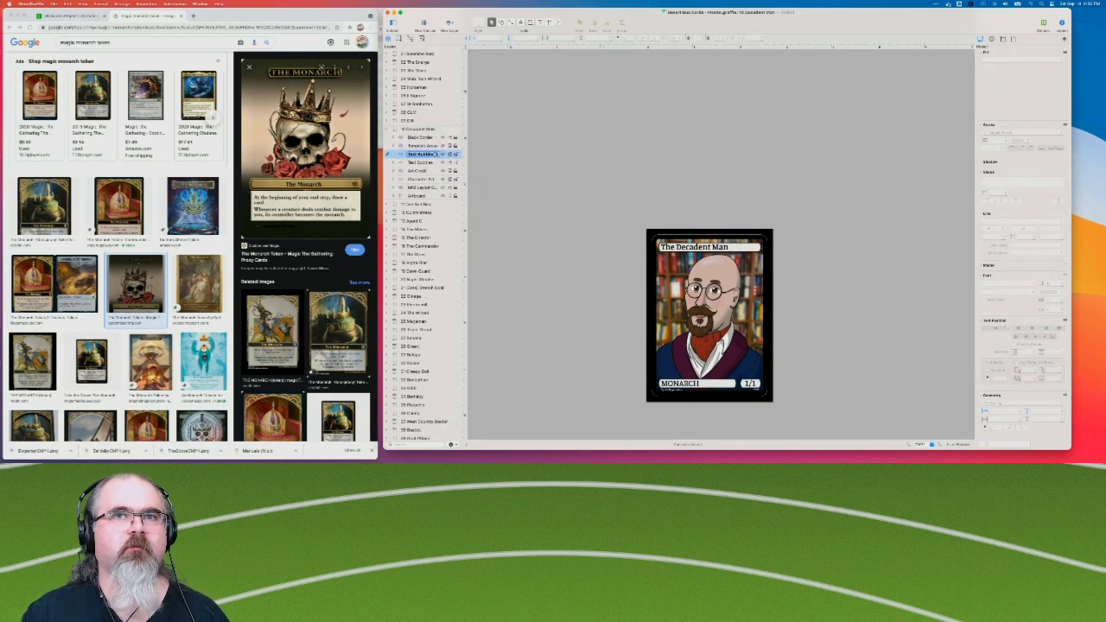
{"action": "type", "text": "T"}
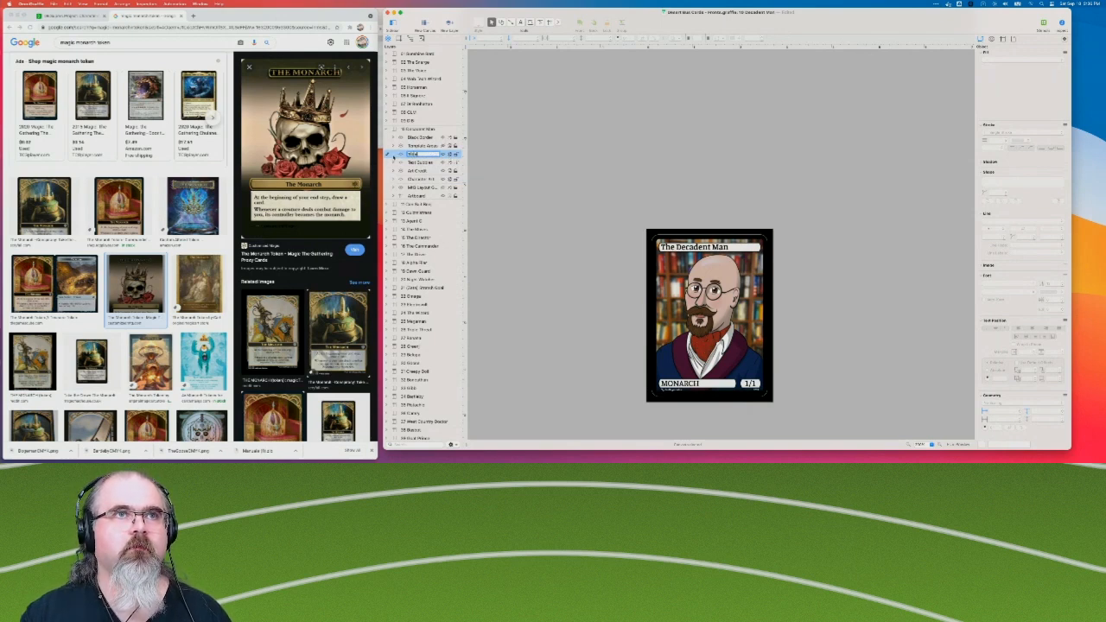
Delete the MONARCH and 1/1 bubbles from the Title layer, keeping only the card-name bubble, and lock the layer.
{"action": "left_click", "coordinate": [394, 155]}
{"action": "left_click", "coordinate": [419, 176]}
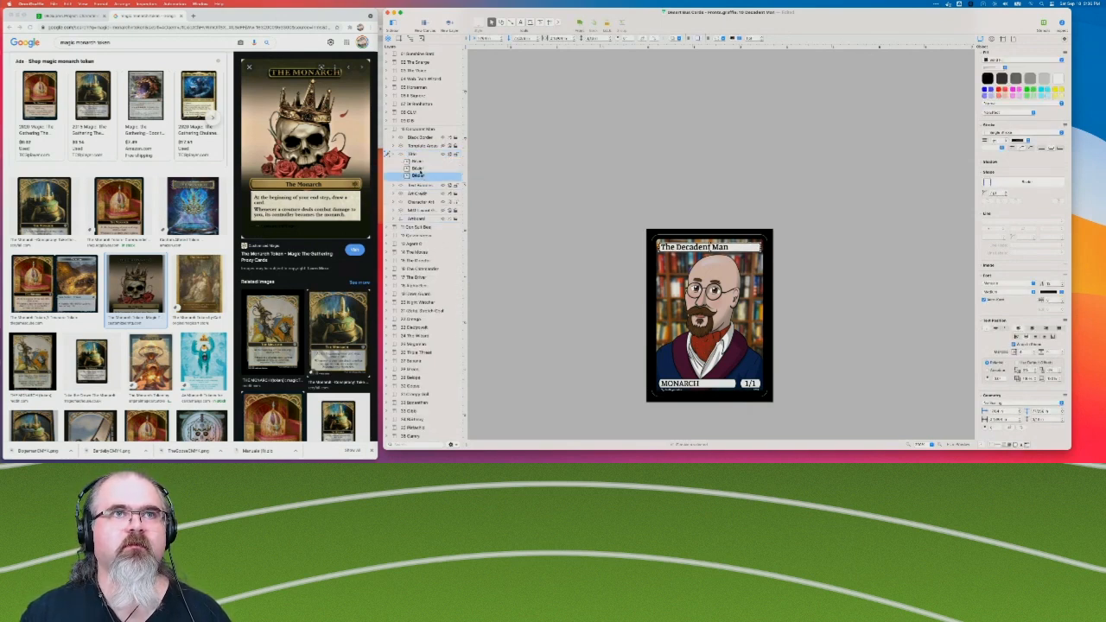
{"action": "left_click", "coordinate": [421, 170]}
{"action": "left_click", "coordinate": [421, 162], "text": "shift"}
{"action": "key", "text": "Delete"}
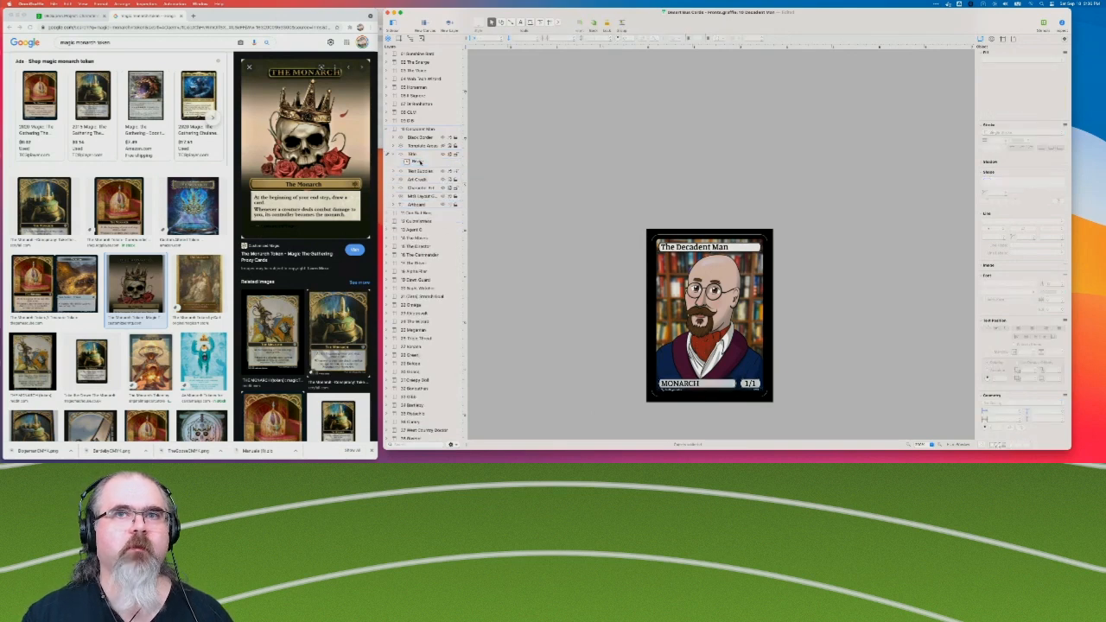
{"action": "left_click", "coordinate": [456, 155]}
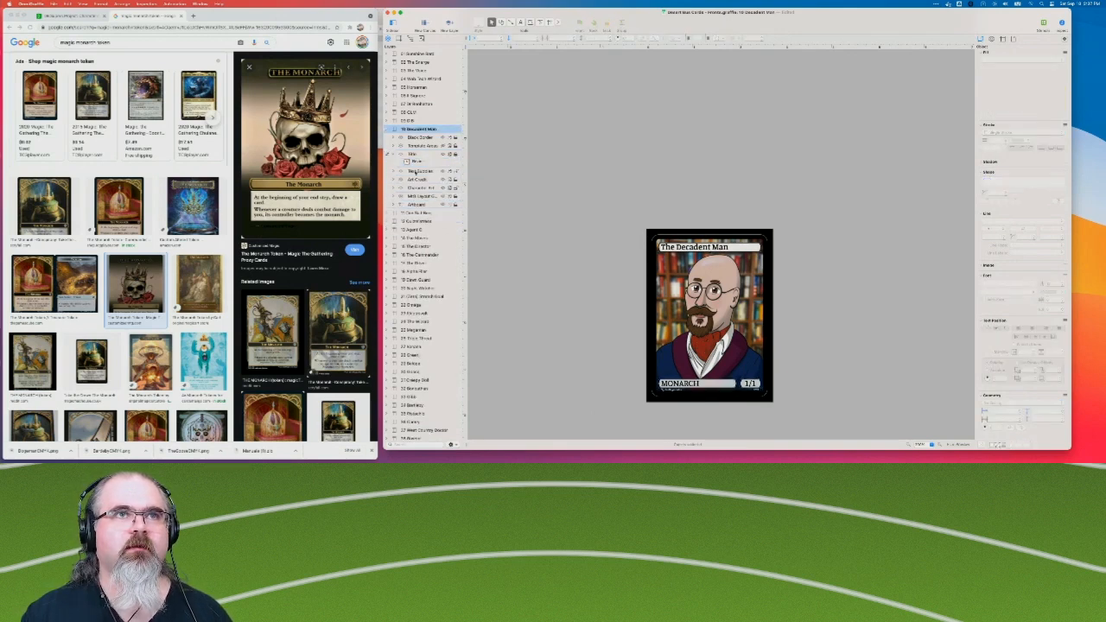
Delete The Decadent Man's original Text Bubbles layer and add a new layer directly below the Title layer.
{"action": "left_click", "coordinate": [414, 172]}
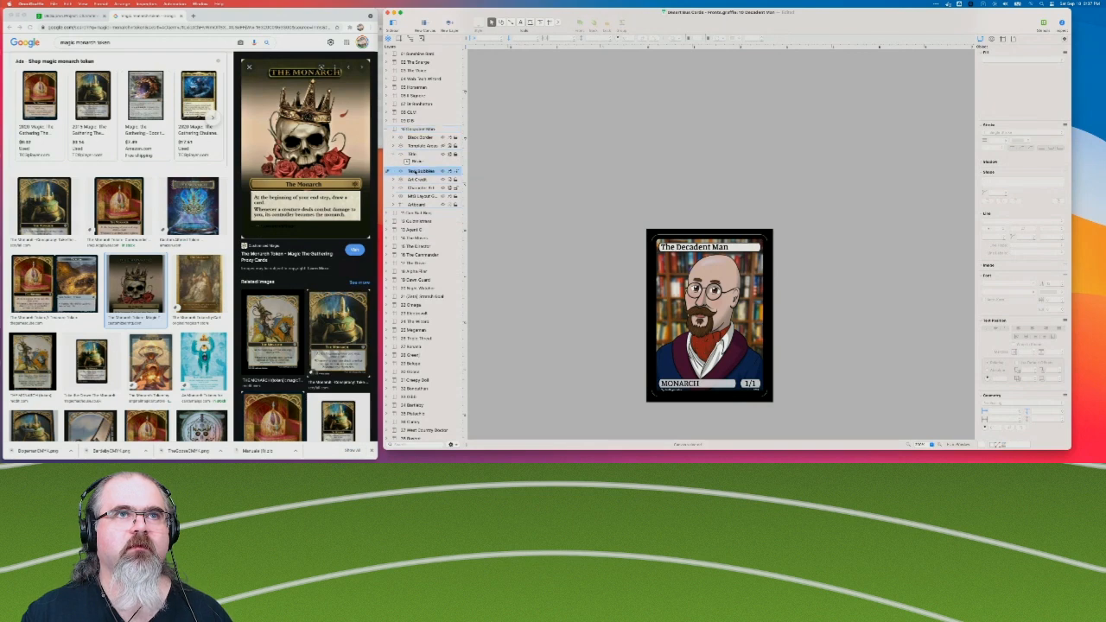
{"action": "right_click", "coordinate": [420, 173]}
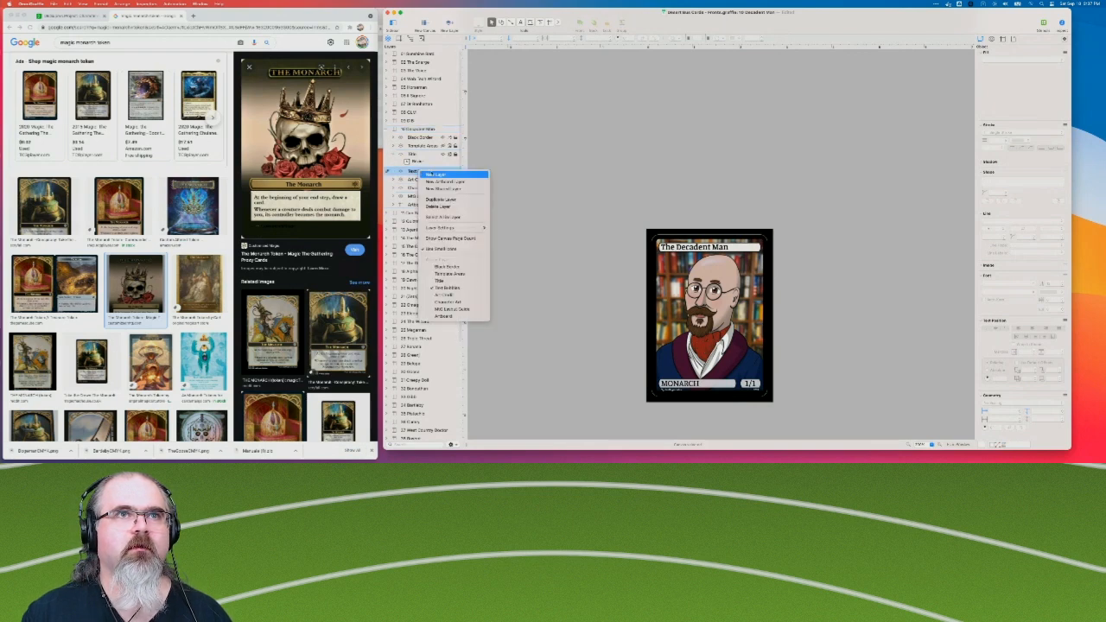
{"action": "left_click", "coordinate": [443, 207]}
{"action": "left_click", "coordinate": [418, 162]}
{"action": "right_click", "coordinate": [420, 172]}
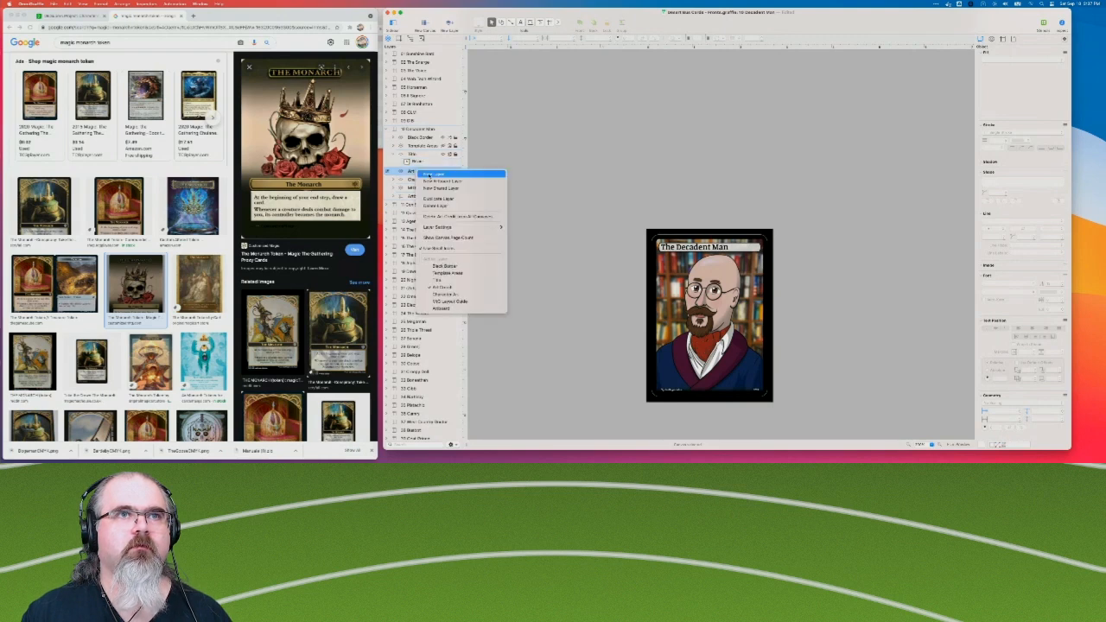
{"action": "left_click", "coordinate": [432, 174]}
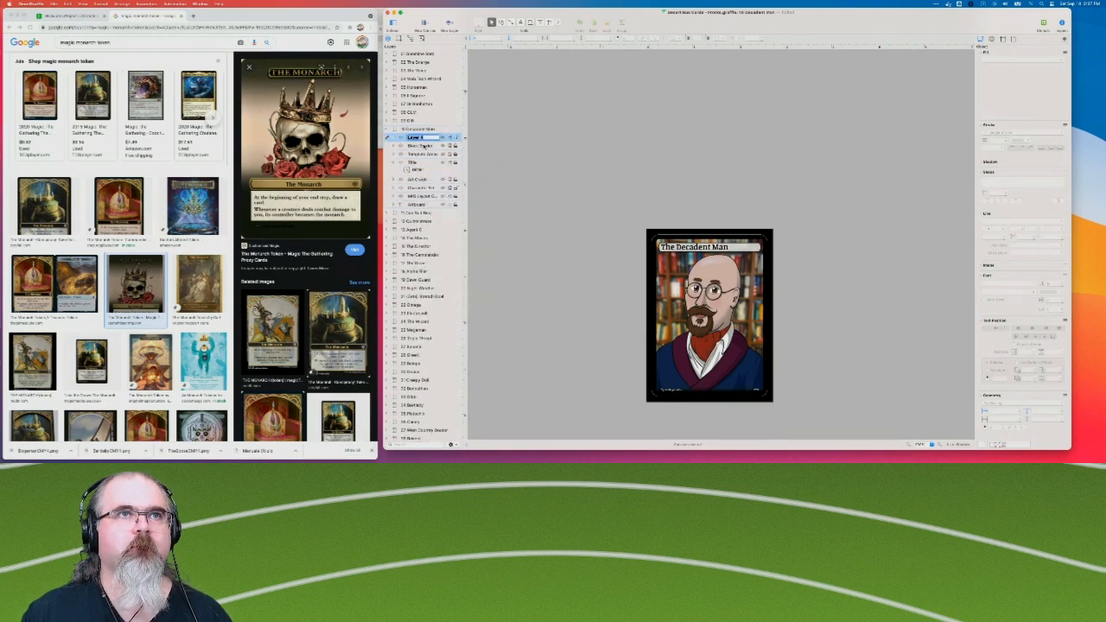
{"action": "key", "text": "Return"}
{"action": "left_click_drag", "start_coordinate": [429, 140], "coordinate": [428, 173]}
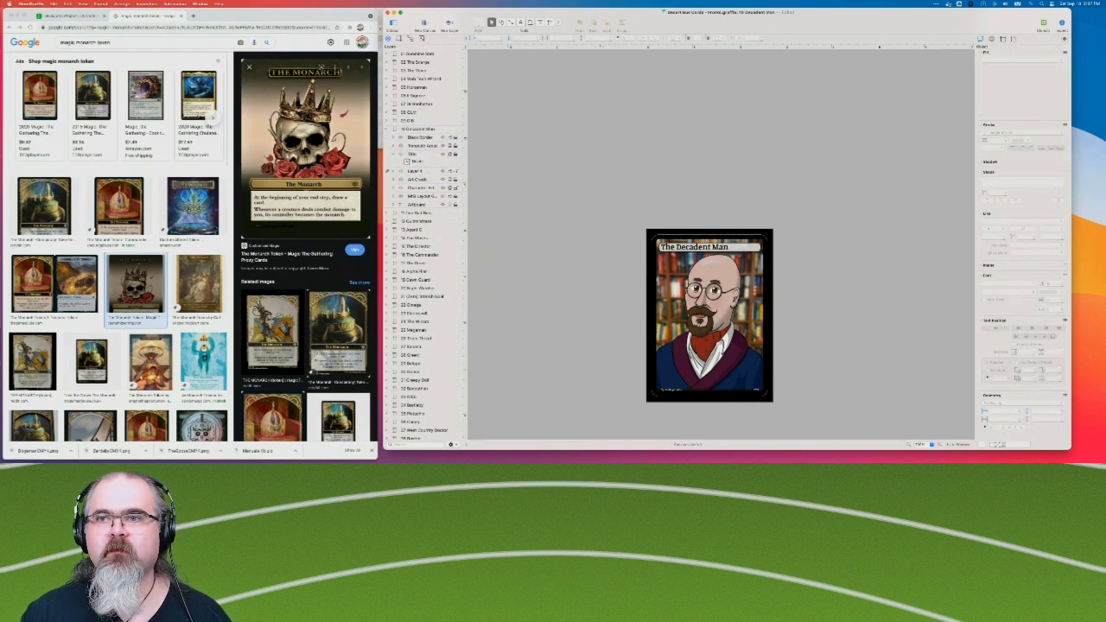
Copy The Decadent Man's title bubble and paste the copy into the new layer below Title.
{"action": "left_click", "coordinate": [960, 445]}
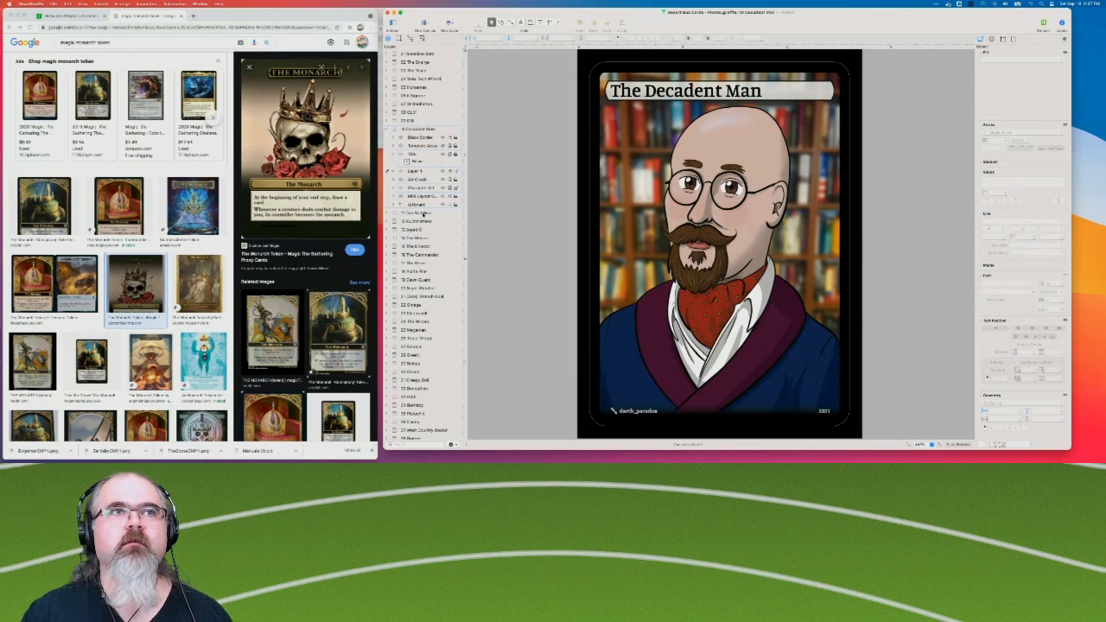
{"action": "left_click", "coordinate": [769, 90]}
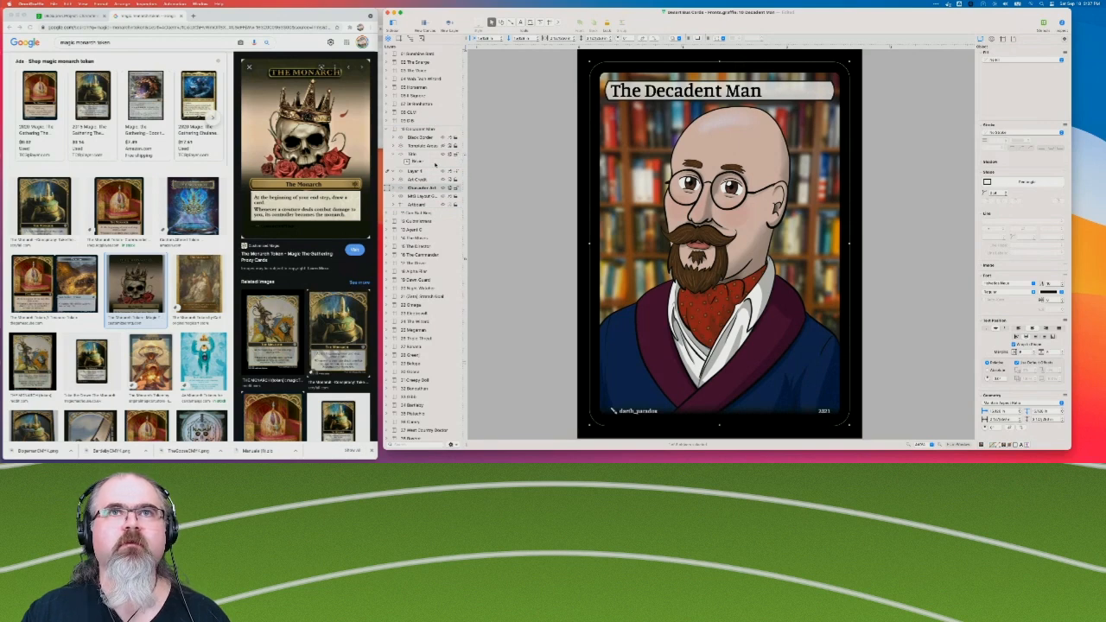
{"action": "left_click", "coordinate": [782, 96]}
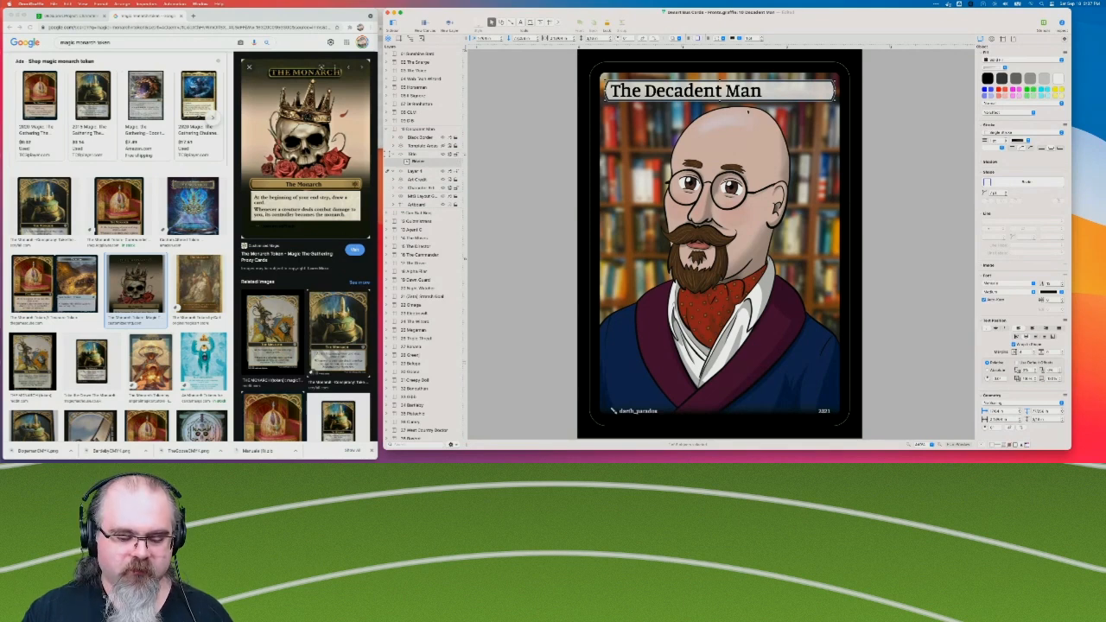
{"action": "key", "text": "super+v"}
Move the Title layer's bubble down to the lower part of the card and change its text to "The Monarch".
{"action": "left_click_drag", "start_coordinate": [782, 91], "coordinate": [782, 367]}
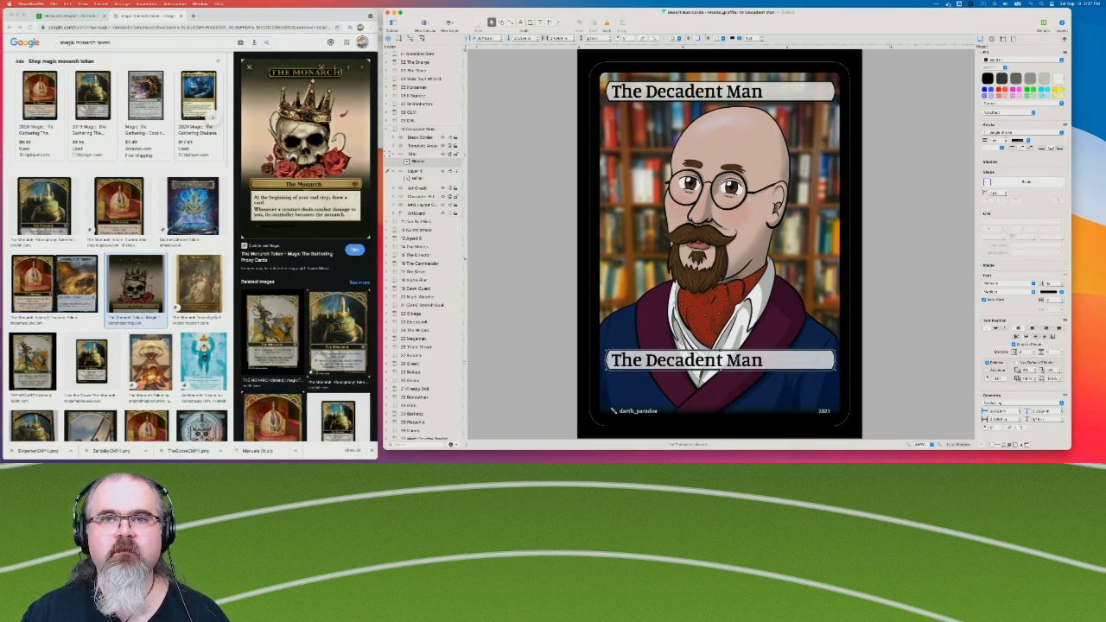
{"action": "double_click", "coordinate": [782, 372]}
{"action": "key", "text": "super+a"}
{"action": "type", "text": "The Monarch"}
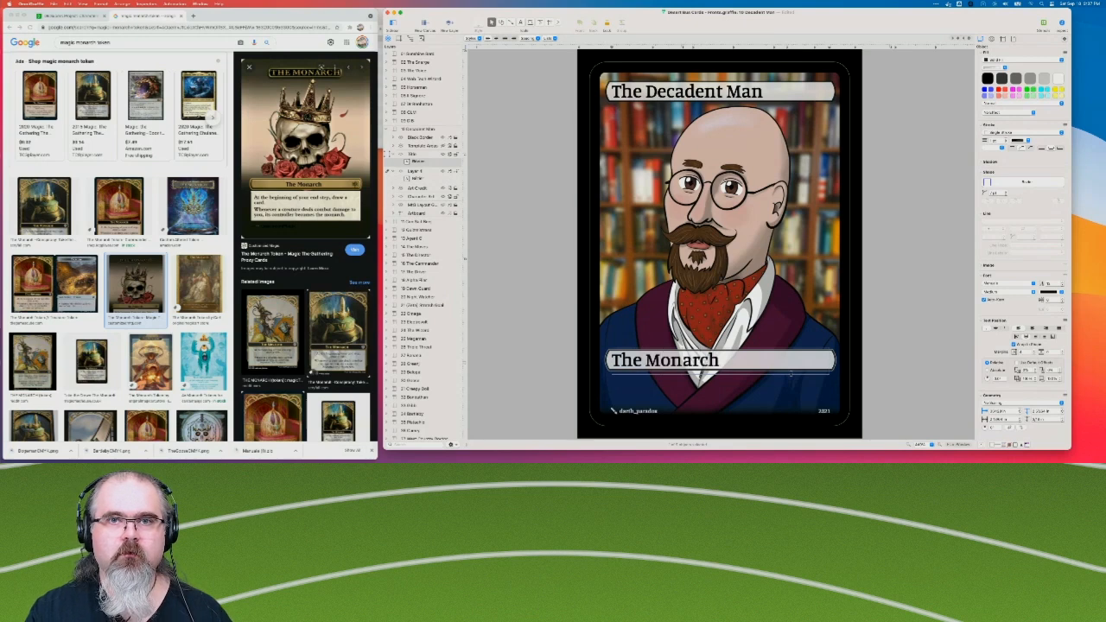
Check which layer holds each bubble, and undo the bubble deletion, the text change and the move down the card.
{"action": "left_click", "coordinate": [478, 152]}
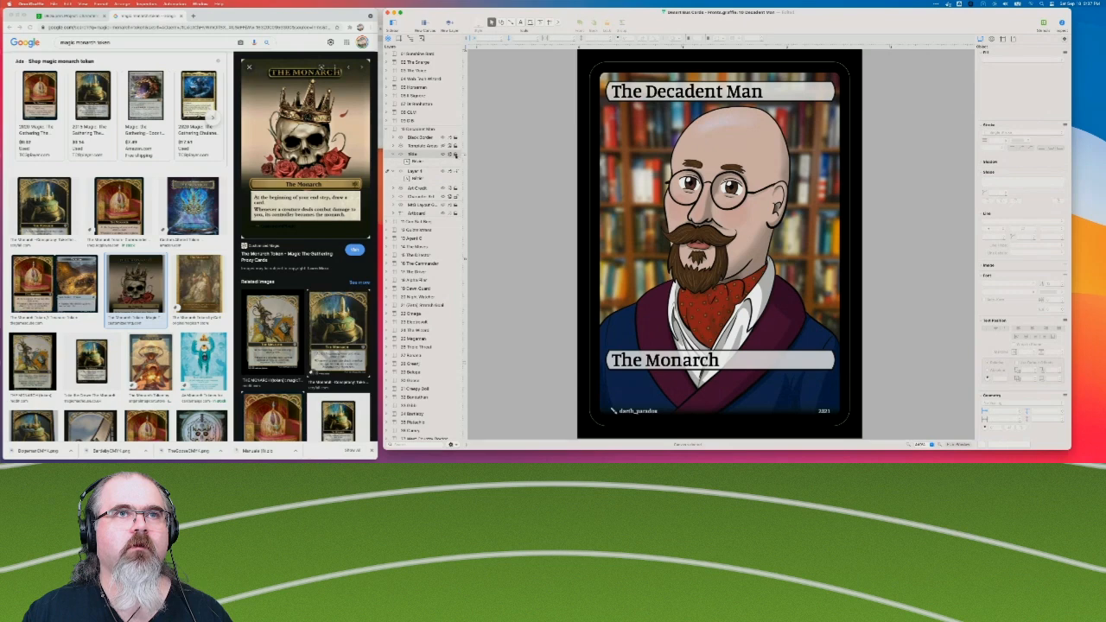
{"action": "left_click", "coordinate": [443, 154]}
{"action": "left_click", "coordinate": [444, 154]}
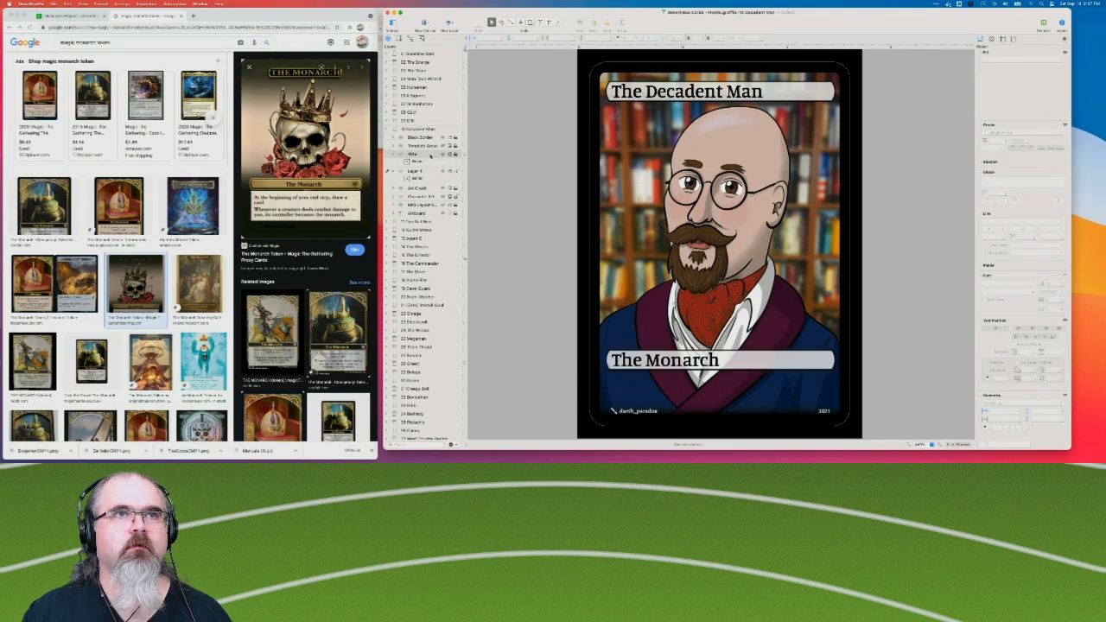
{"action": "left_click", "coordinate": [424, 178]}
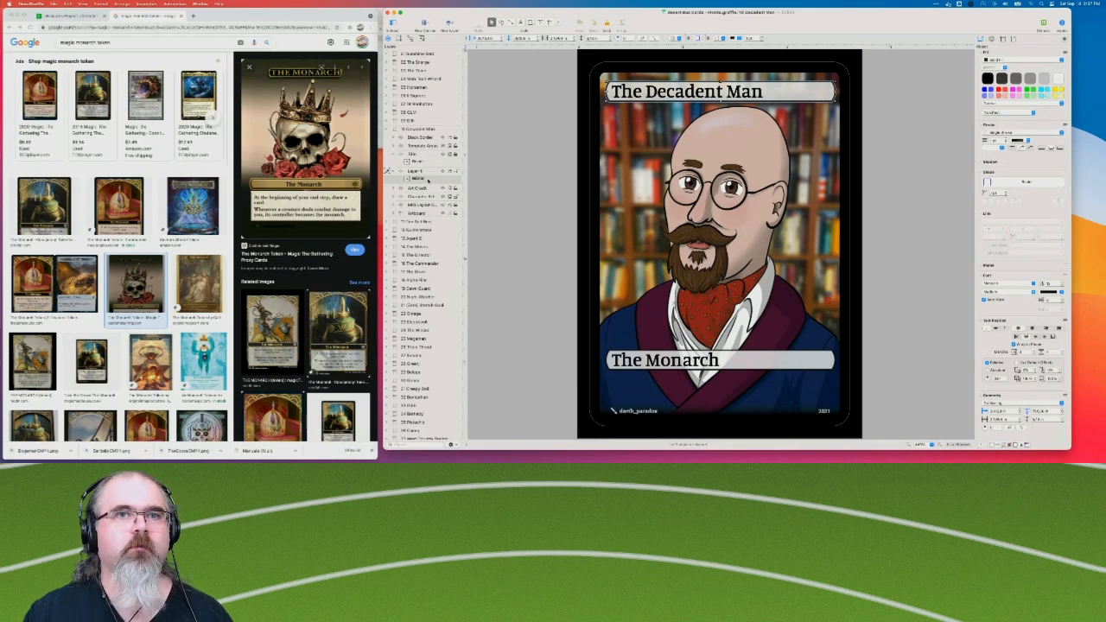
{"action": "key", "text": "Delete"}
{"action": "key", "text": "super+z"}
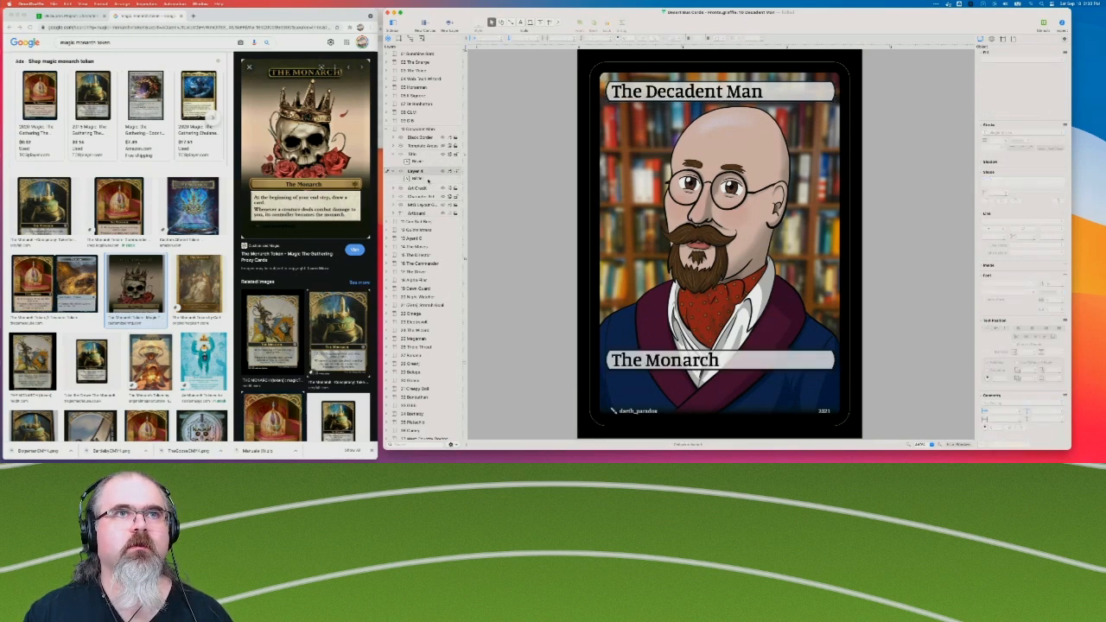
{"action": "key", "text": "super+z"}
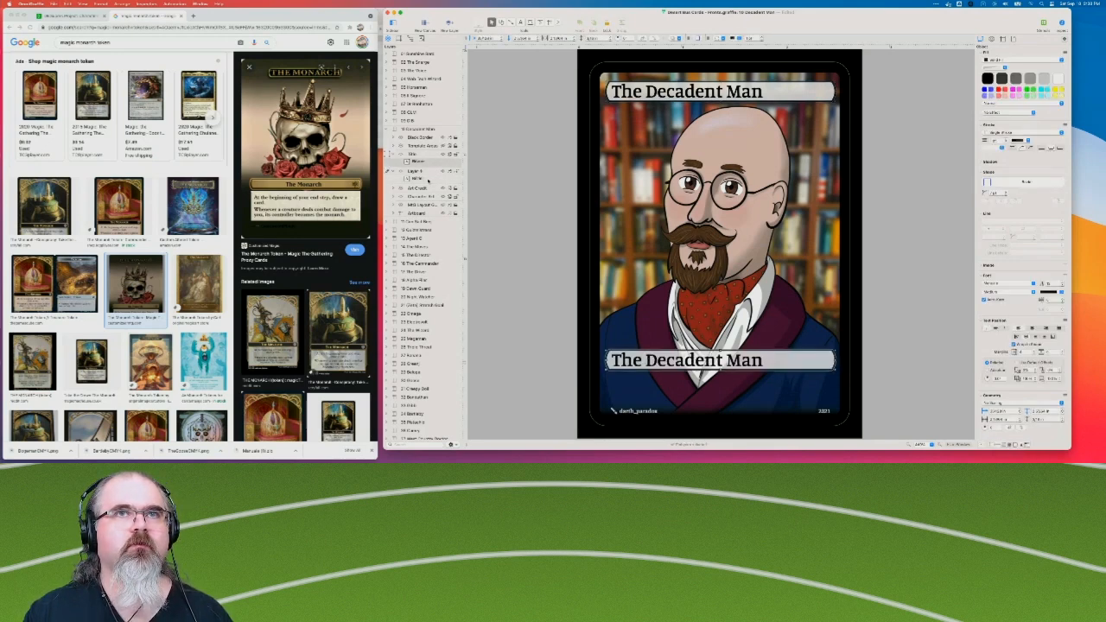
{"action": "key", "text": "super+z"}
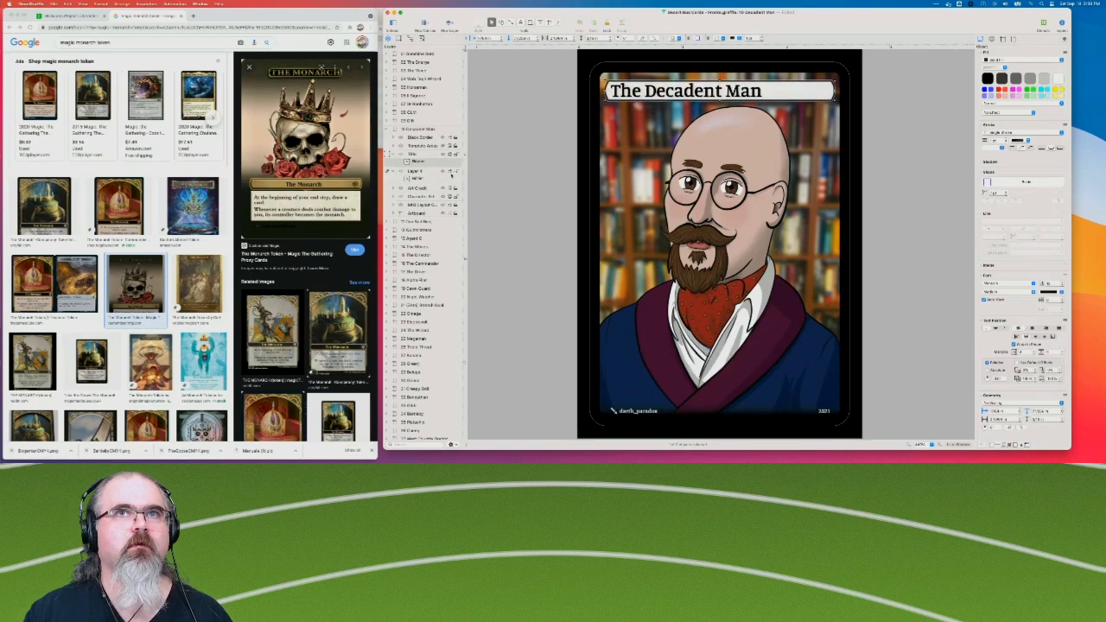
Undo the bubble paste, then duplicate The Decadent Man's Title layer and place the duplicate directly below Title.
{"action": "key", "text": "super+z"}
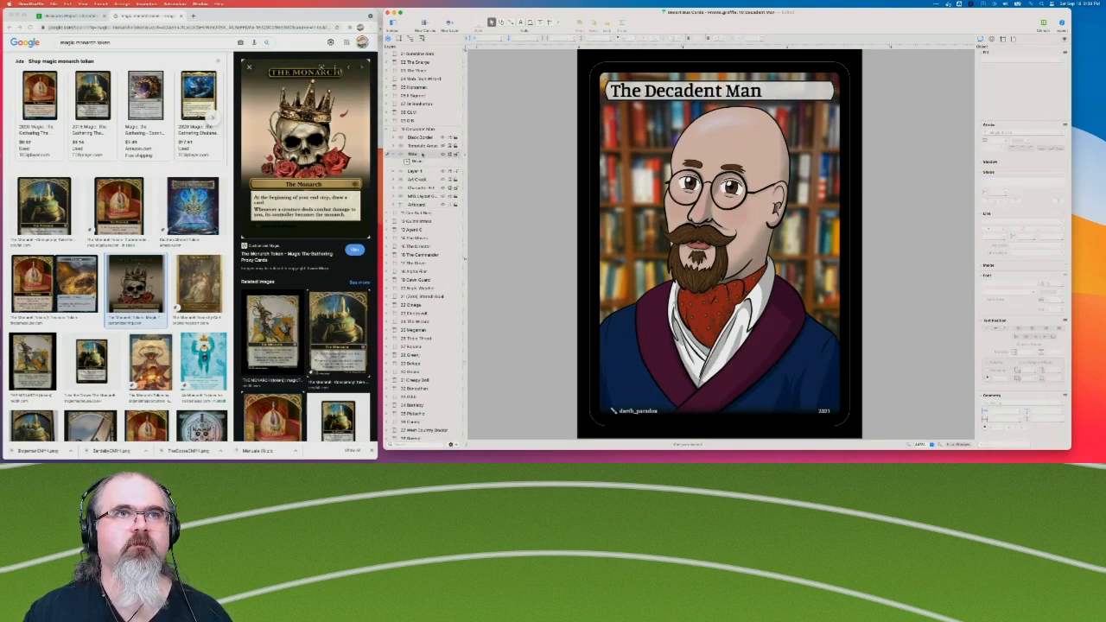
{"action": "right_click", "coordinate": [427, 154]}
{"action": "left_click", "coordinate": [436, 181]}
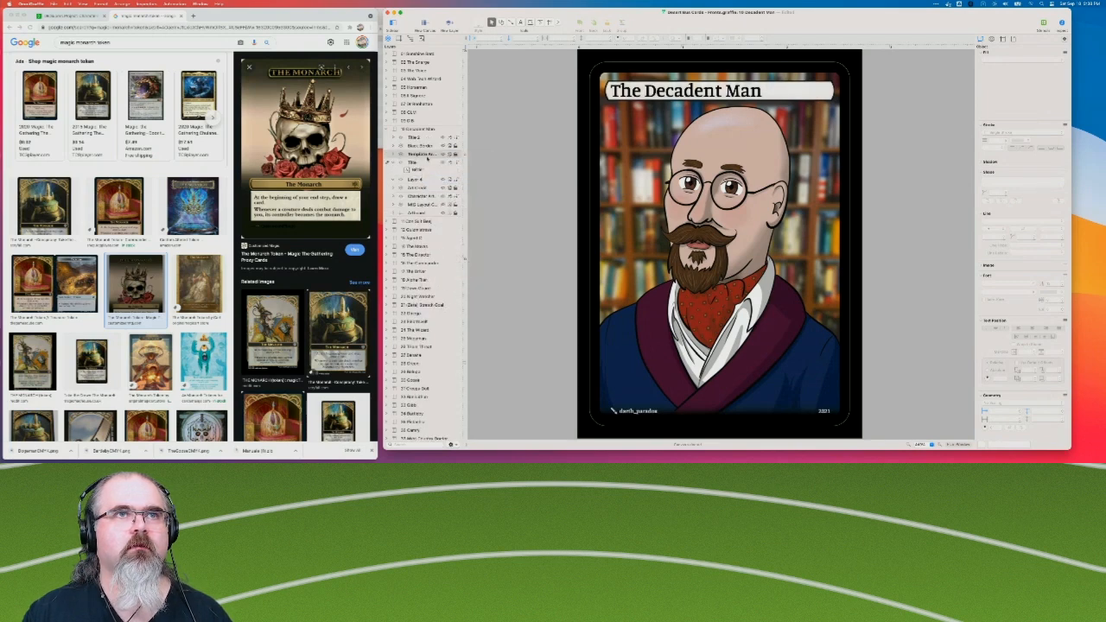
{"action": "left_click_drag", "start_coordinate": [420, 141], "coordinate": [420, 177]}
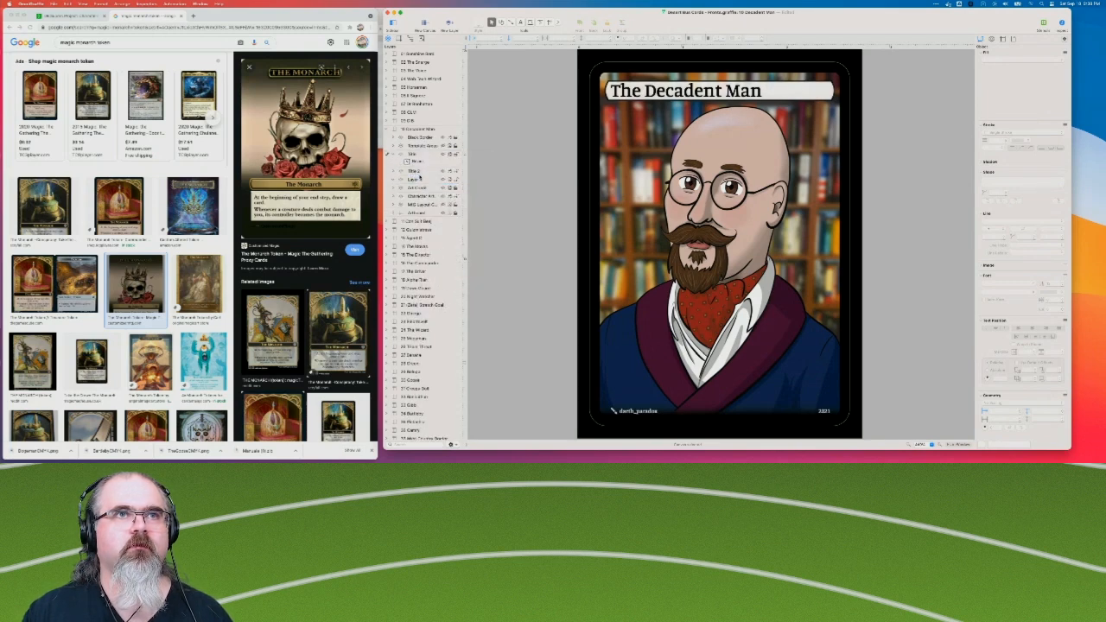
Delete the empty layer below the duplicated Title layer and rename the duplicate Monarch.
{"action": "right_click", "coordinate": [420, 180]}
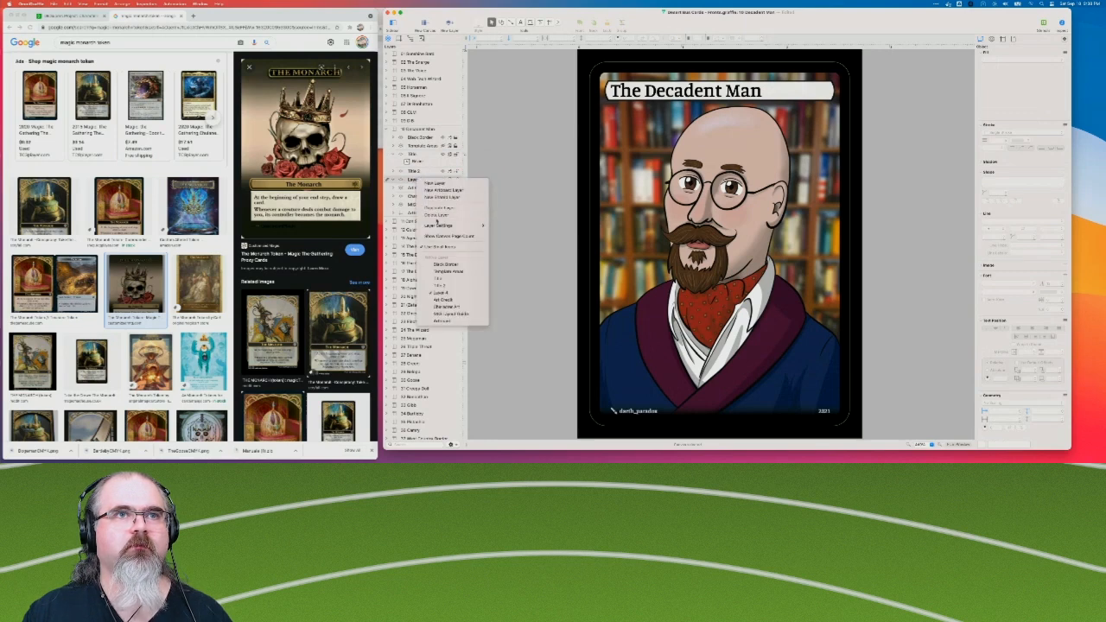
{"action": "left_click", "coordinate": [436, 216]}
{"action": "double_click", "coordinate": [420, 171]}
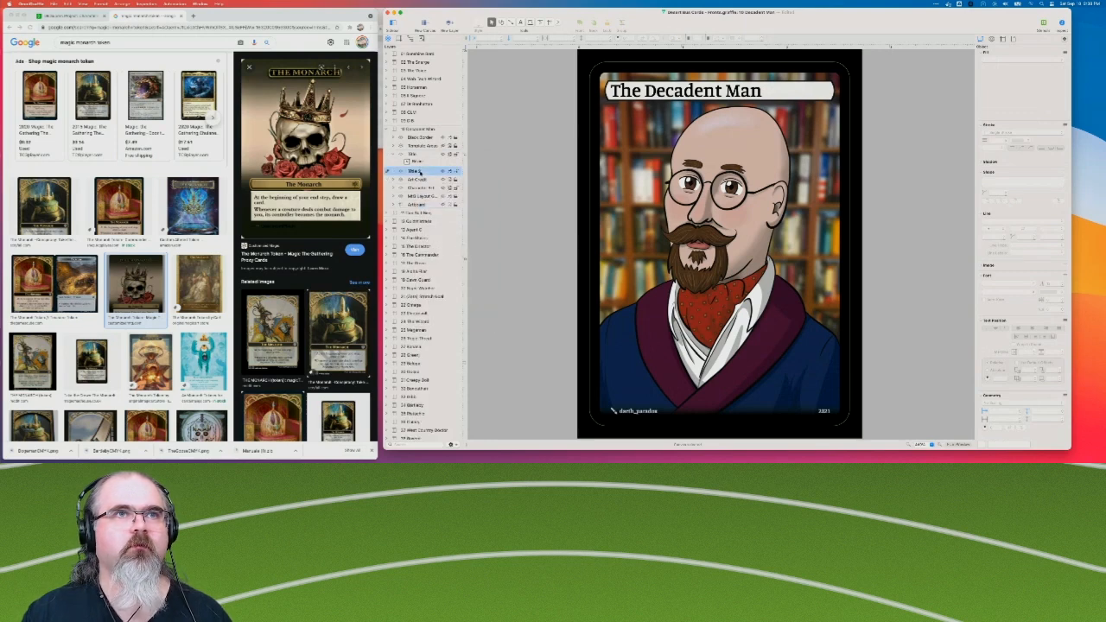
{"action": "type", "text": "Text"}
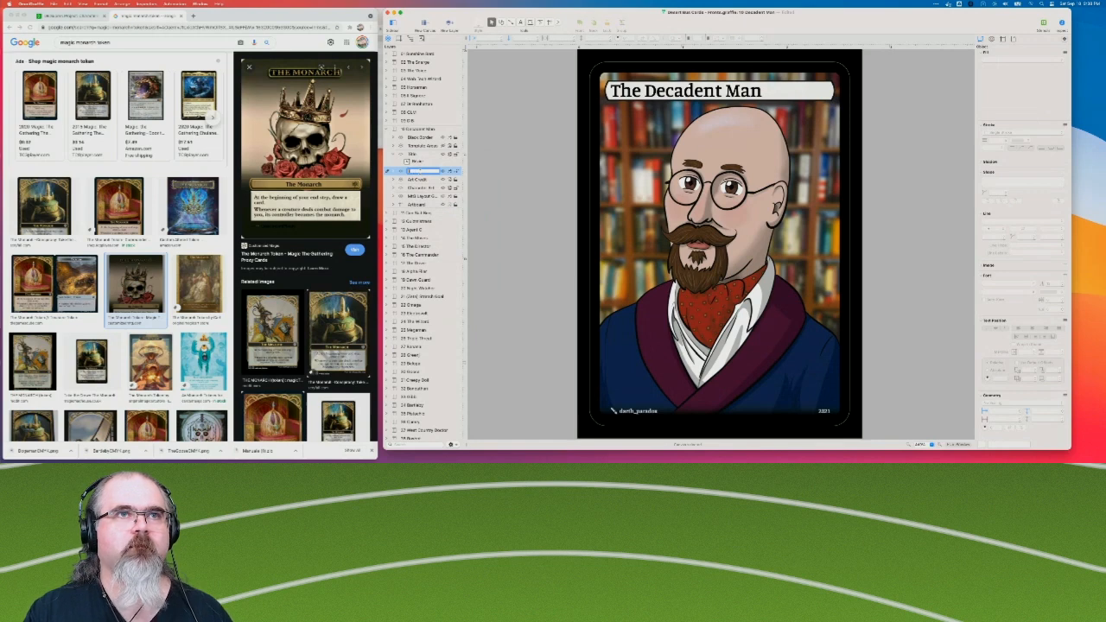
{"action": "type", "text": "Monar"}
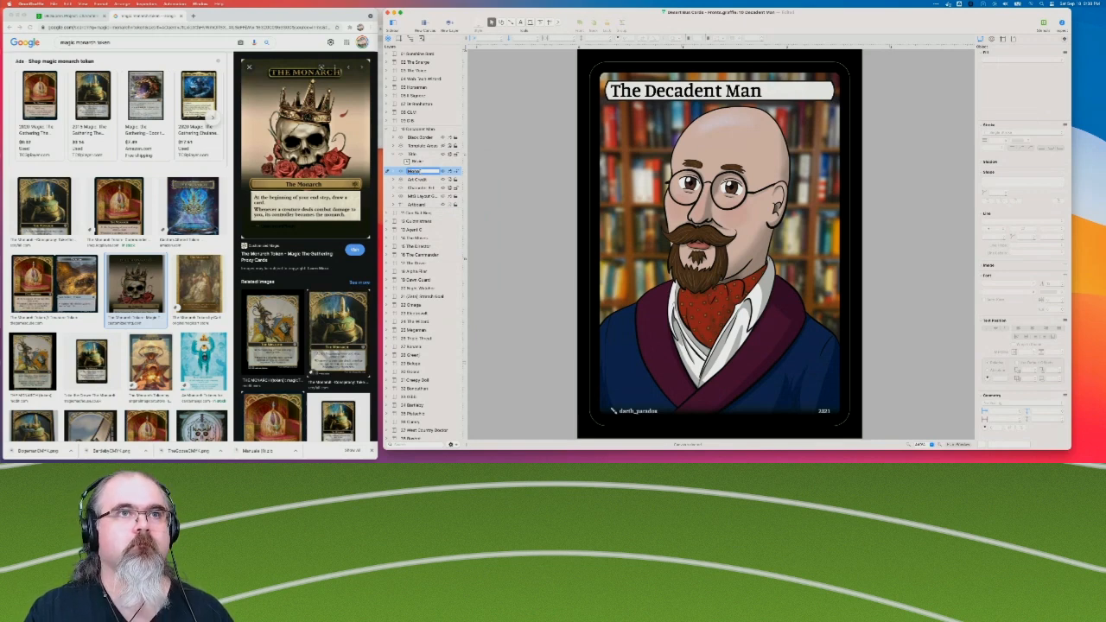
{"action": "type", "text": "ch"}
{"action": "key", "text": "Return"}
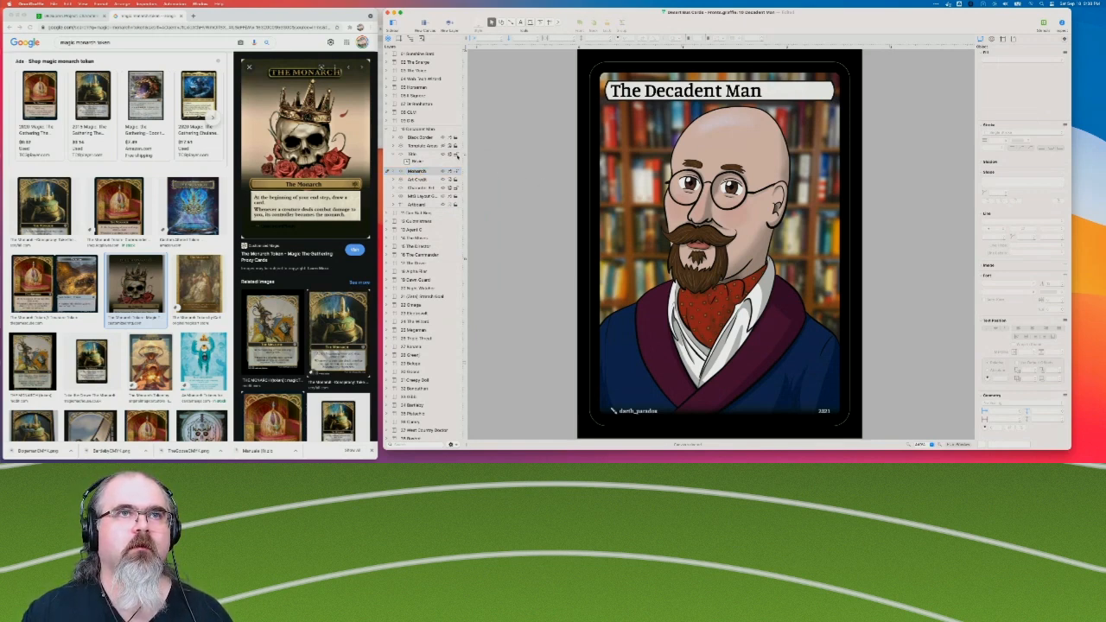
Move the Monarch layer's bubble down to the lower part of the card and change its text to "Monarch".
{"action": "left_click_drag", "start_coordinate": [709, 91], "coordinate": [723, 371]}
{"action": "mouse_move", "coordinate": [797, 374]}
{"action": "left_mouse_down"}
{"action": "mouse_move", "coordinate": [794, 333]}
{"action": "mouse_move", "coordinate": [792, 354]}
{"action": "left_mouse_up"}
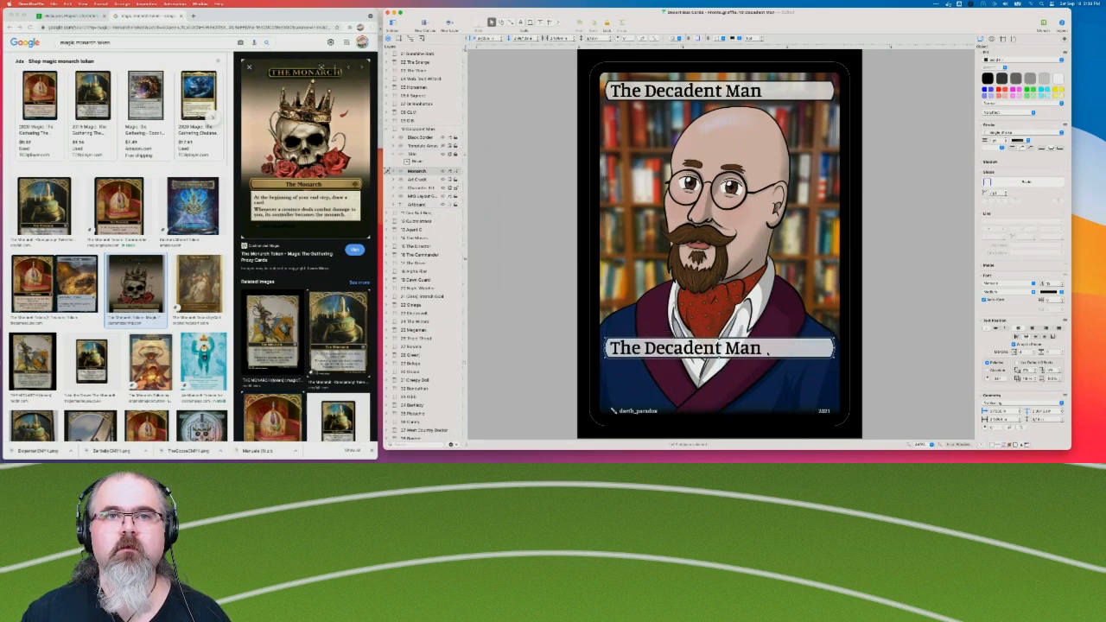
{"action": "double_click", "coordinate": [759, 348]}
{"action": "key", "text": "super+a"}
{"action": "type", "text": "Monarch"}
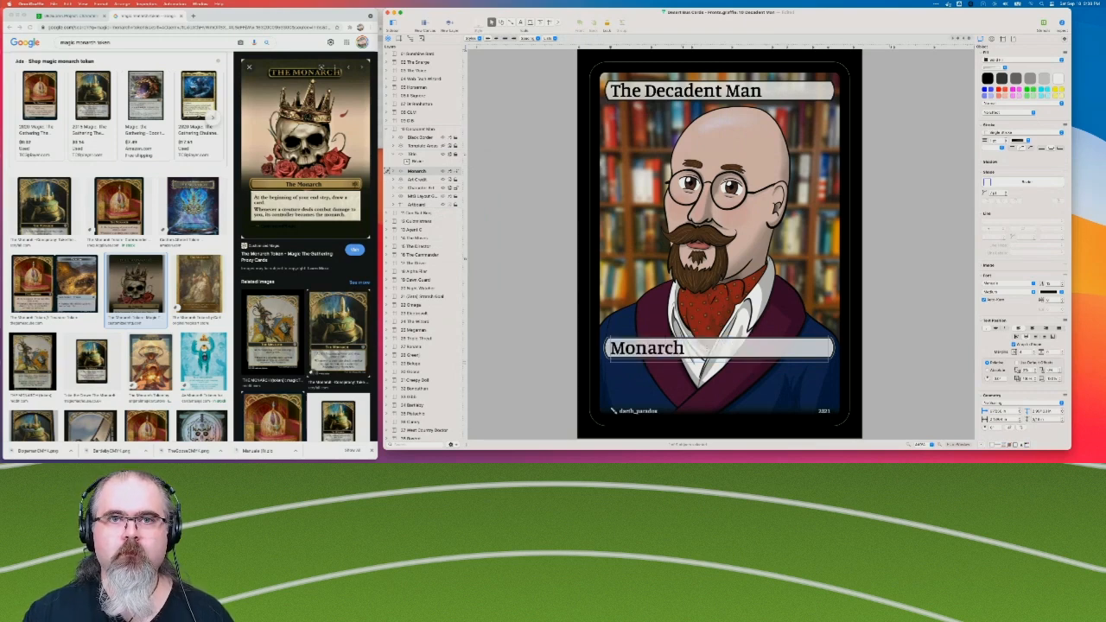
{"action": "left_click", "coordinate": [557, 304]}
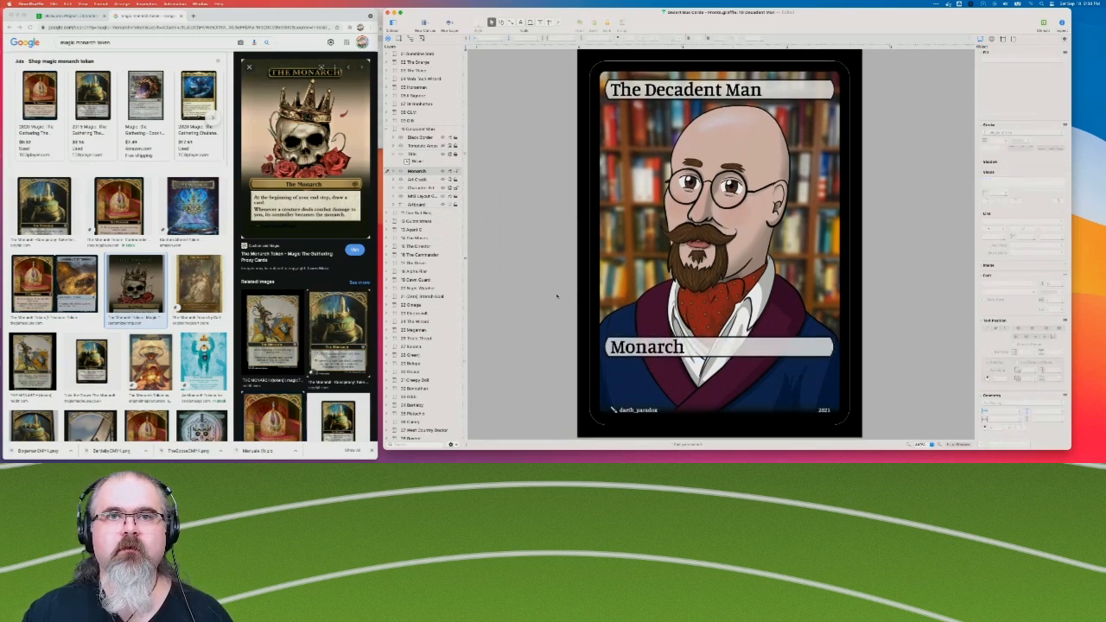
Check the bubble layout on The Web Tech Wizard card and return to The Decadent Man's Monarch layer.
{"action": "left_click", "coordinate": [641, 350]}
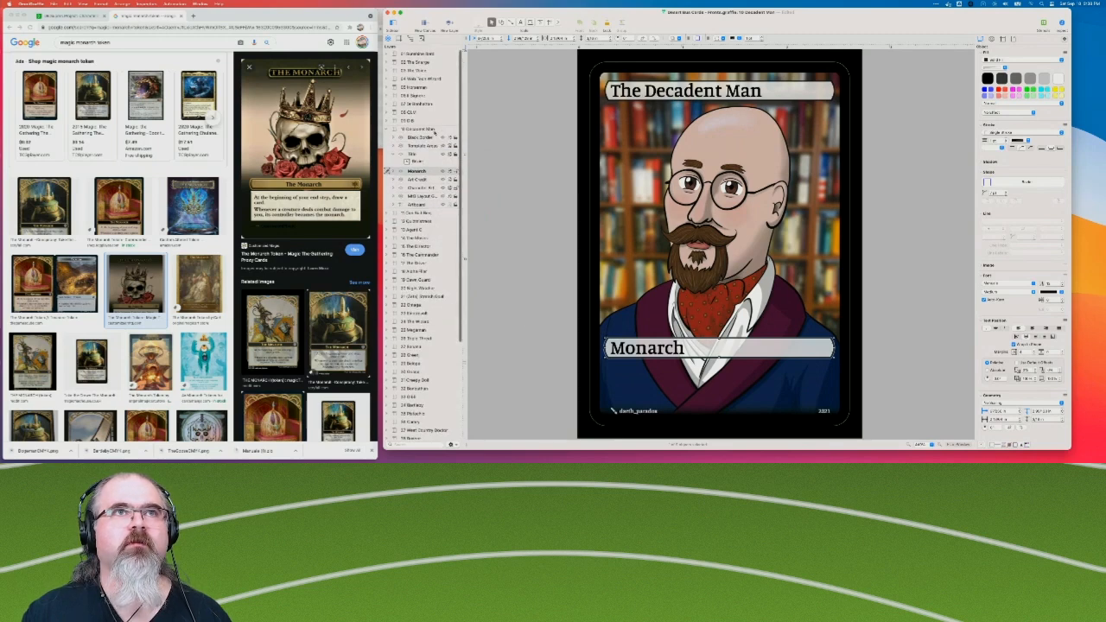
{"action": "left_click", "coordinate": [429, 78]}
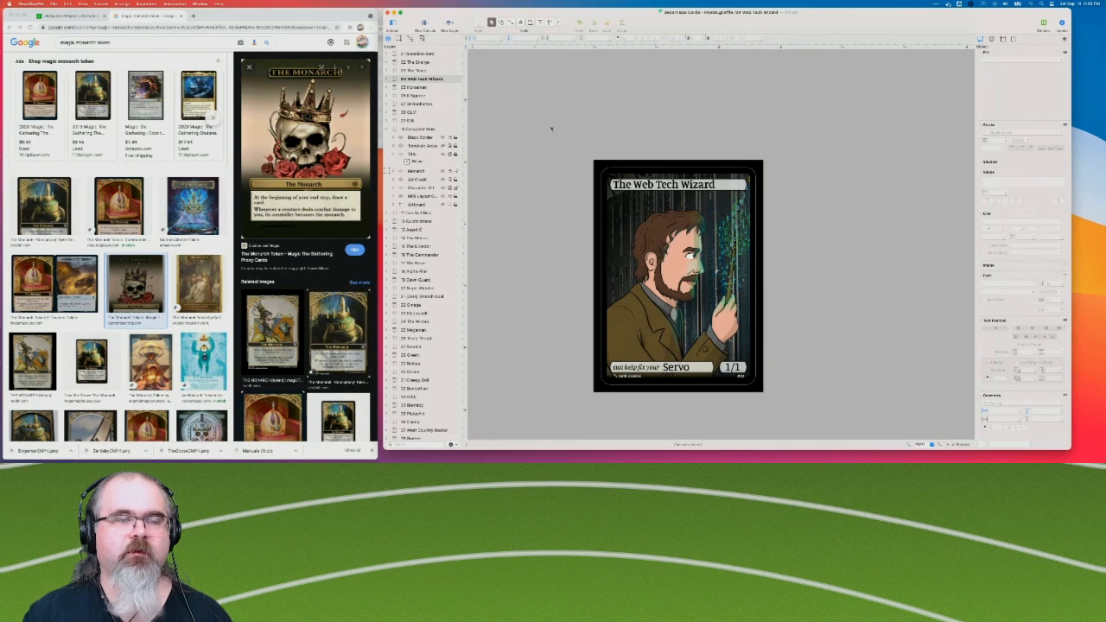
{"action": "left_click", "coordinate": [421, 172]}
{"action": "left_click", "coordinate": [388, 171]}
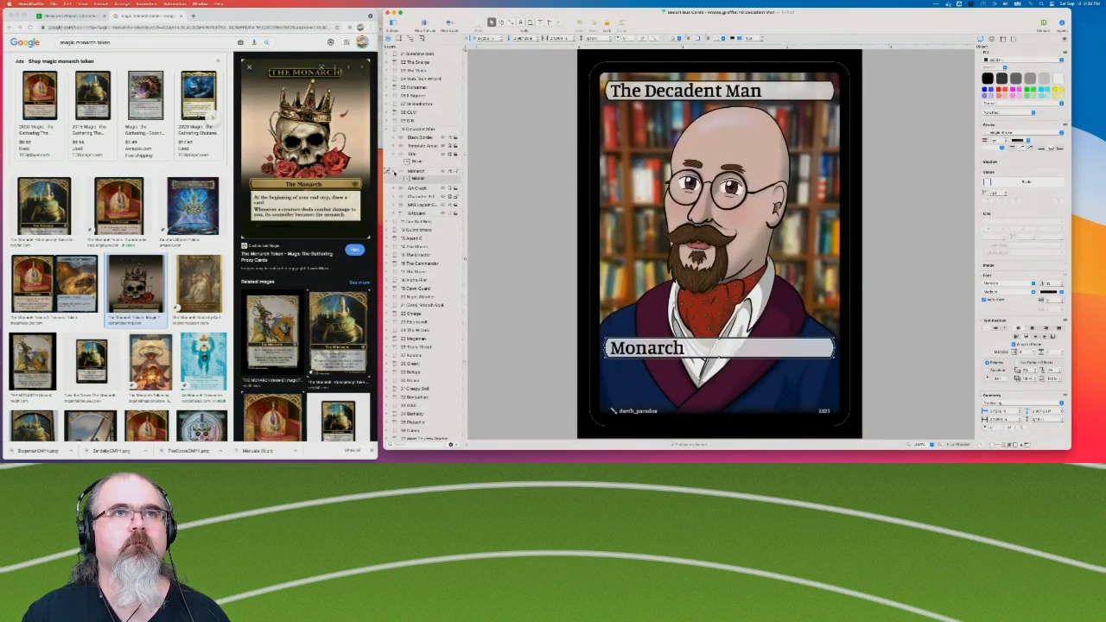
{"action": "left_click", "coordinate": [518, 278]}
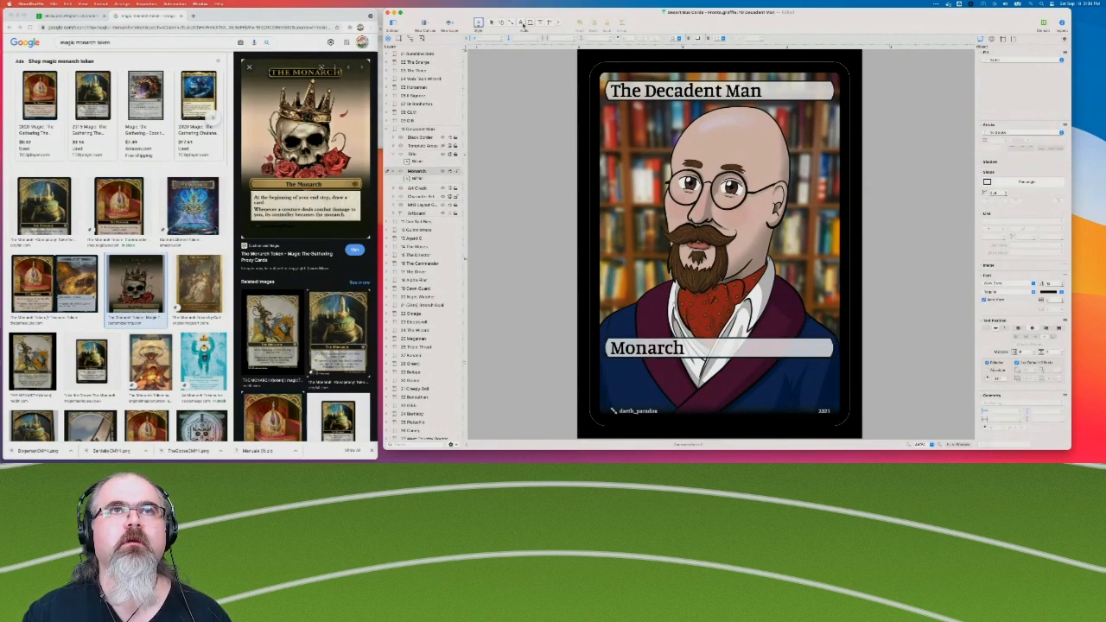
{"action": "left_click", "coordinate": [667, 371]}
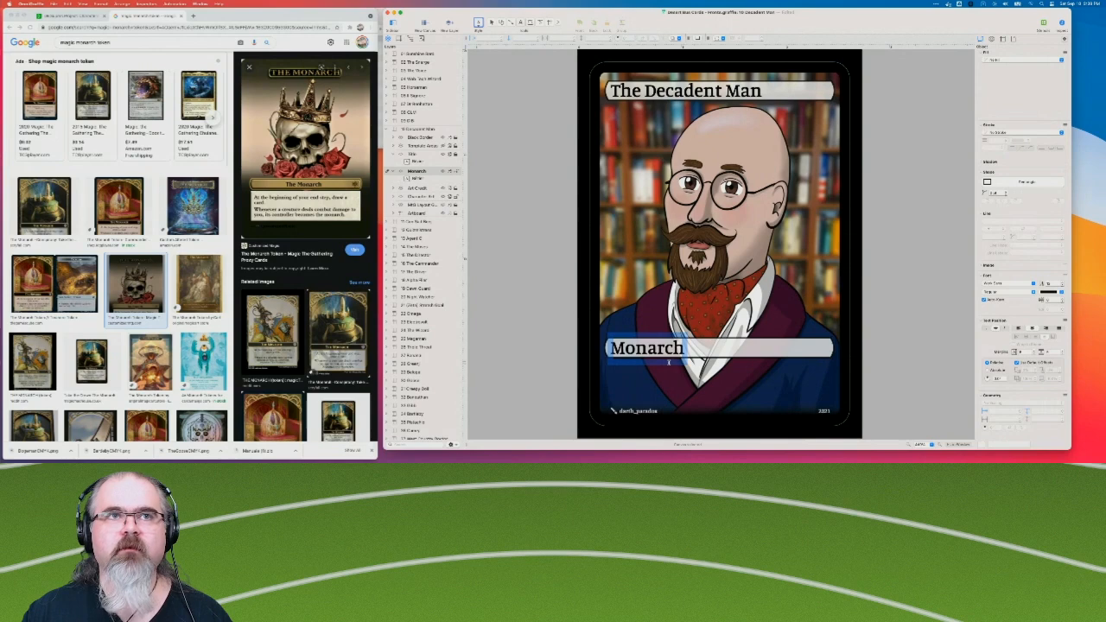
{"action": "left_click", "coordinate": [653, 381]}
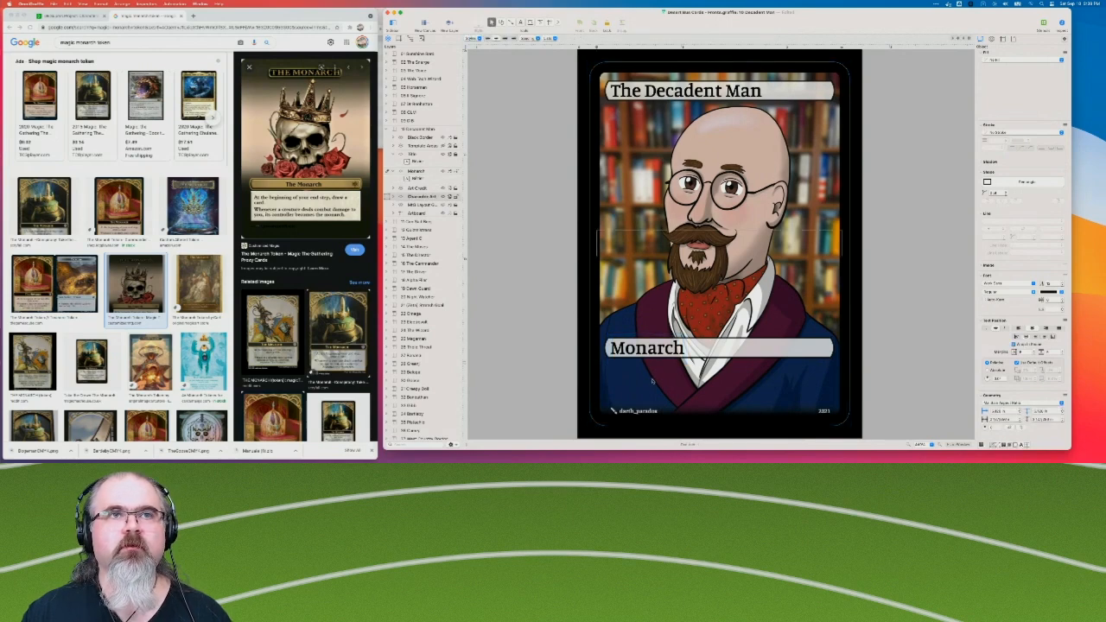
{"action": "left_click", "coordinate": [500, 191]}
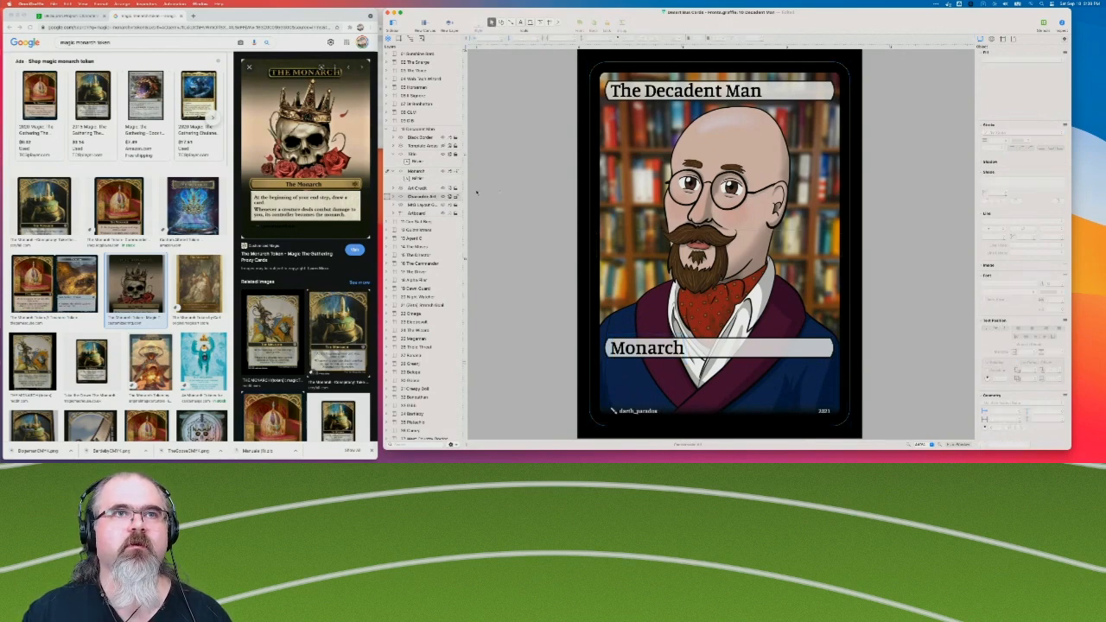
{"action": "left_click", "coordinate": [457, 199]}
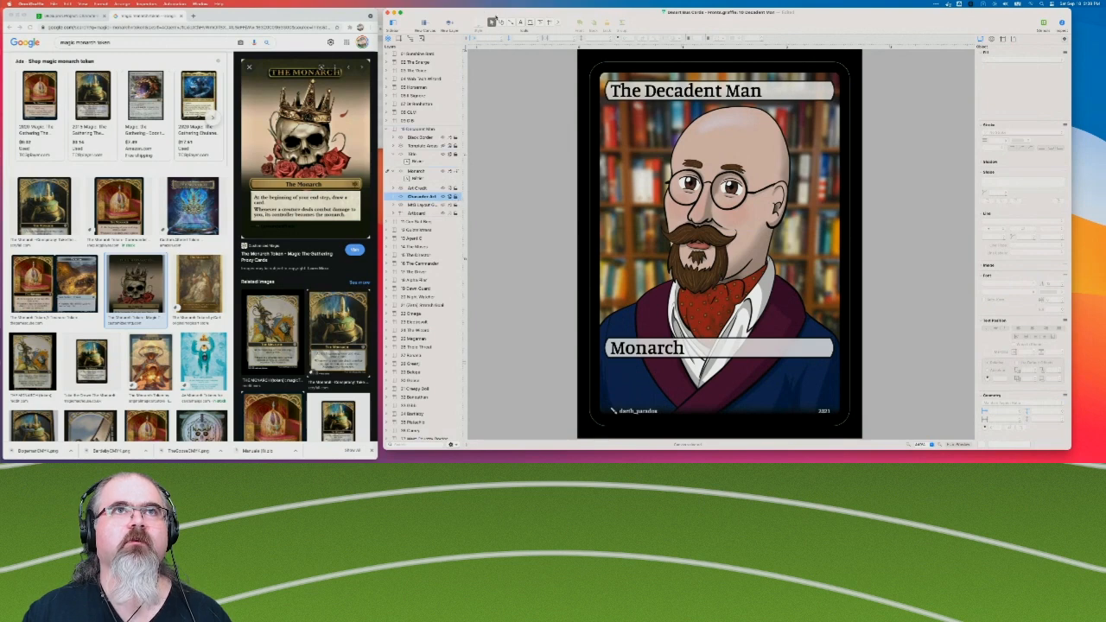
Add a text object reading "At the beginning" on the empty canvas beside The Decadent Man card.
{"action": "left_click", "coordinate": [520, 23]}
{"action": "left_click", "coordinate": [529, 275]}
{"action": "type", "text": "At the beginni"}
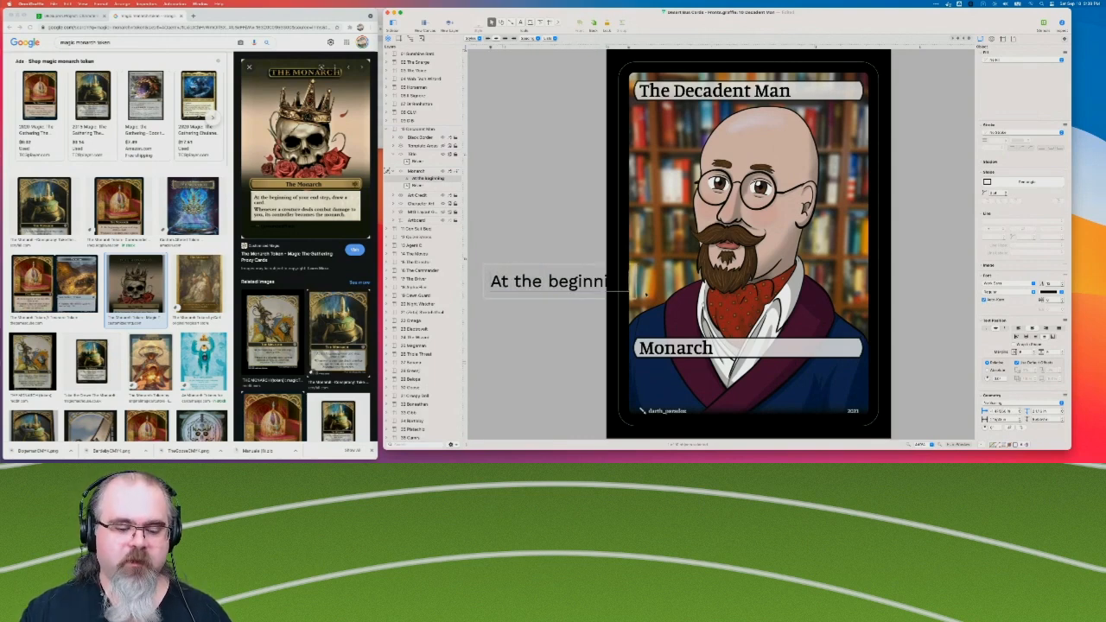
{"action": "type", "text": "ng"}
Set the "At the beginning" text to size 8 in the same typeface as the card's title.
{"action": "key", "text": "super+a"}
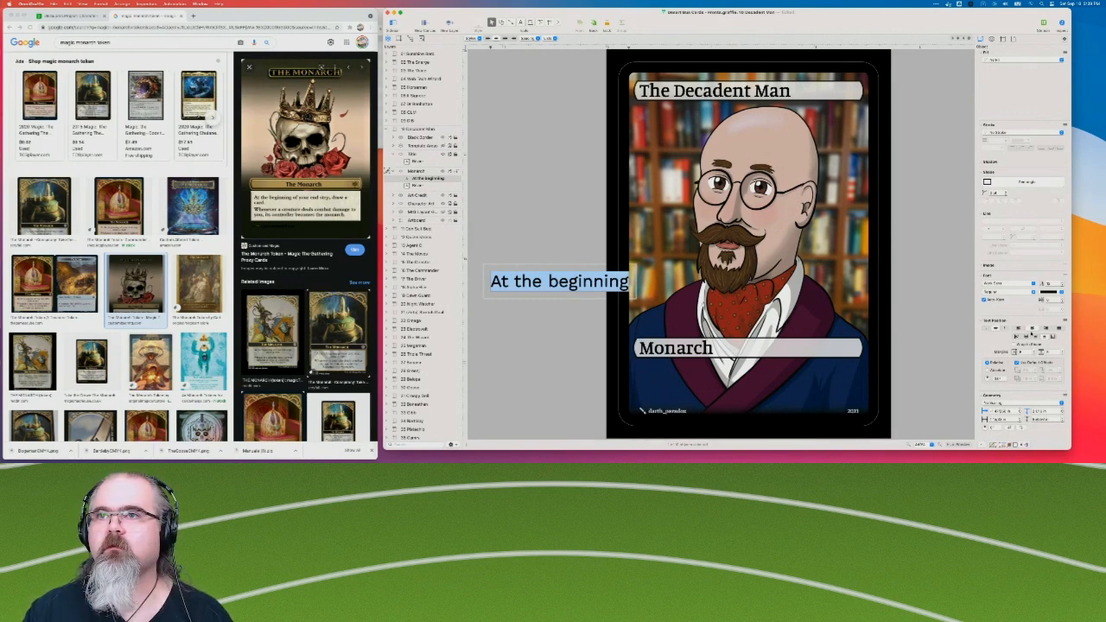
{"action": "left_click", "coordinate": [1049, 283]}
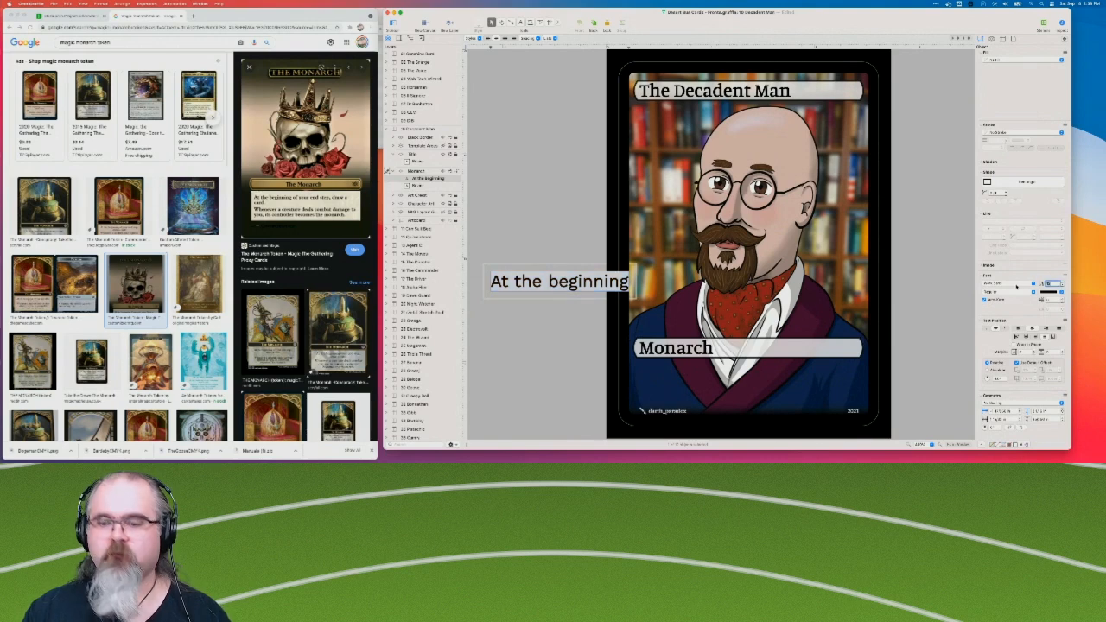
{"action": "type", "text": "8"}
{"action": "key", "text": "Return"}
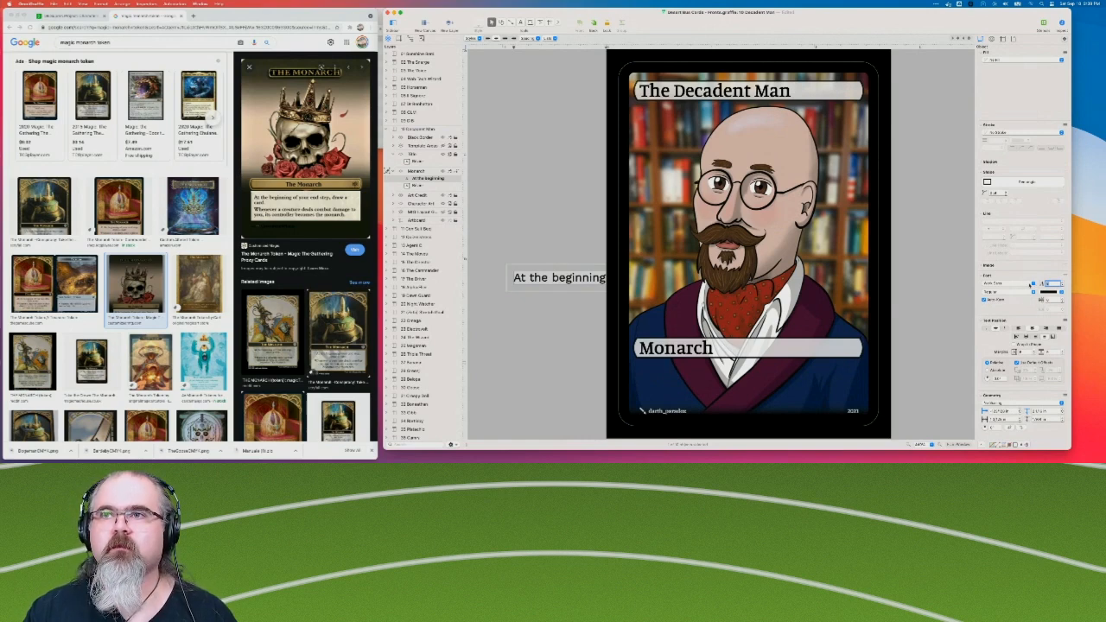
{"action": "left_click", "coordinate": [1033, 284]}
{"action": "left_click", "coordinate": [1014, 298]}
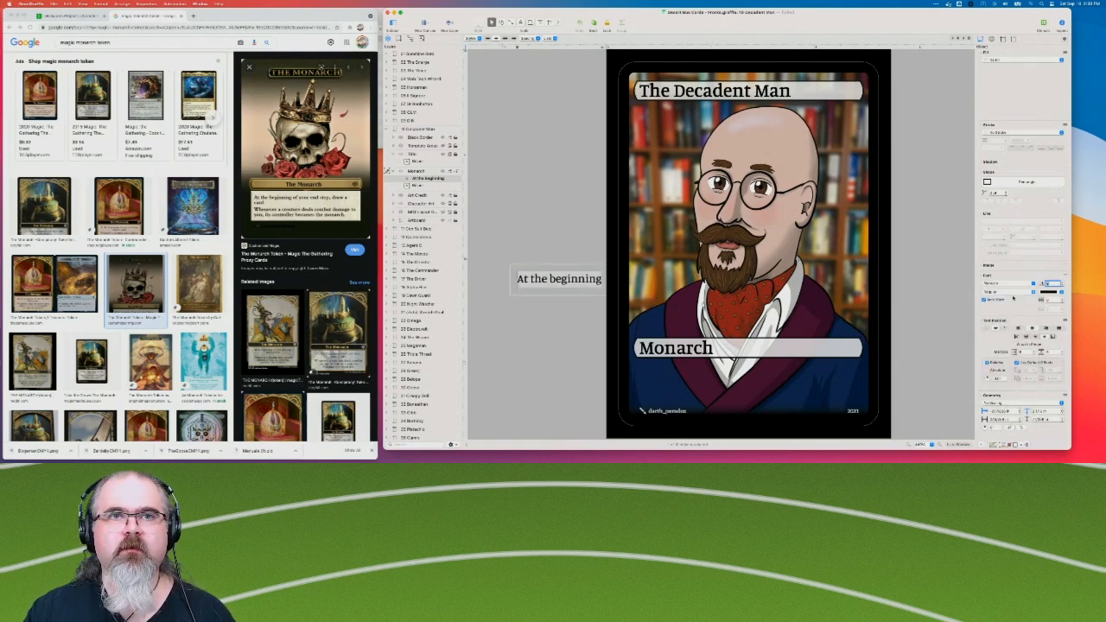
Try the Light and Medium font weights on the "At the beginning" text and set it back to Regular.
{"action": "left_click", "coordinate": [1012, 293]}
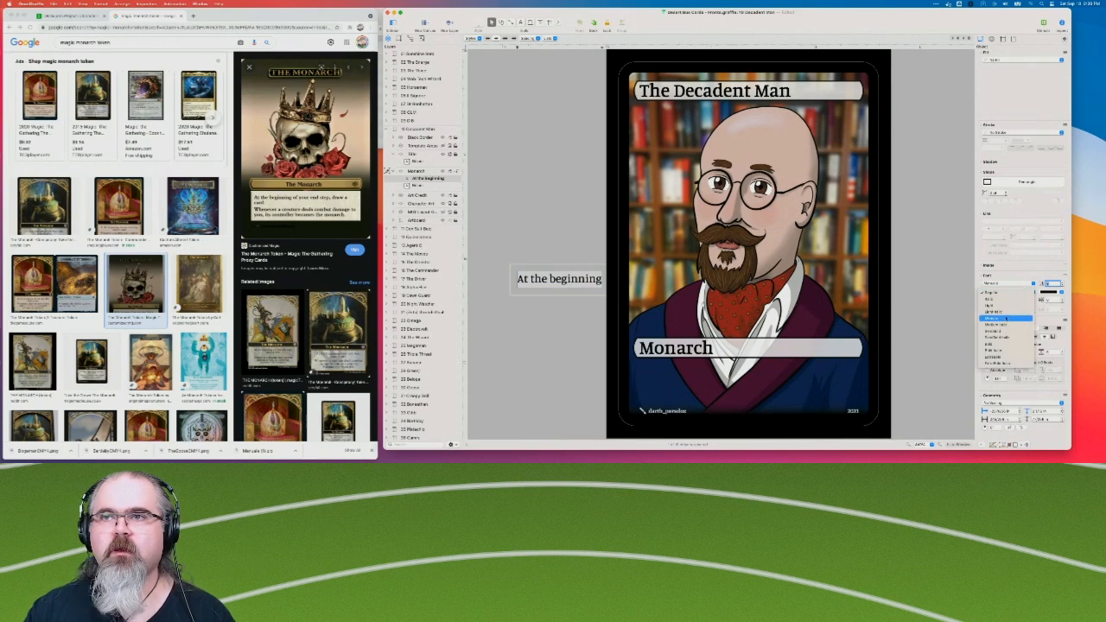
{"action": "left_click", "coordinate": [1006, 319]}
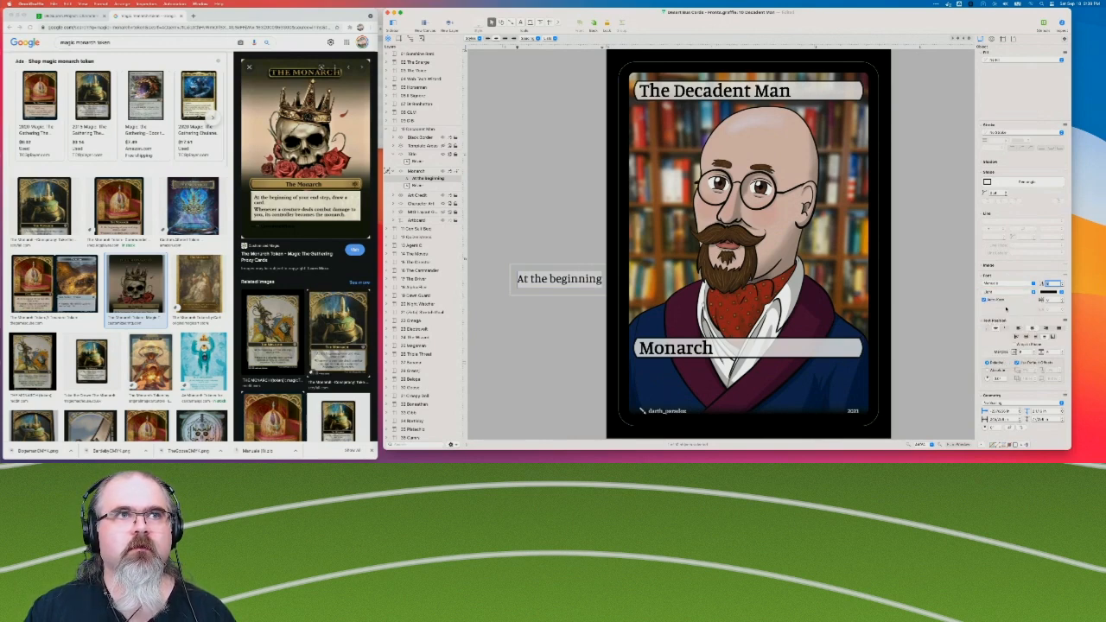
{"action": "left_click", "coordinate": [1006, 291]}
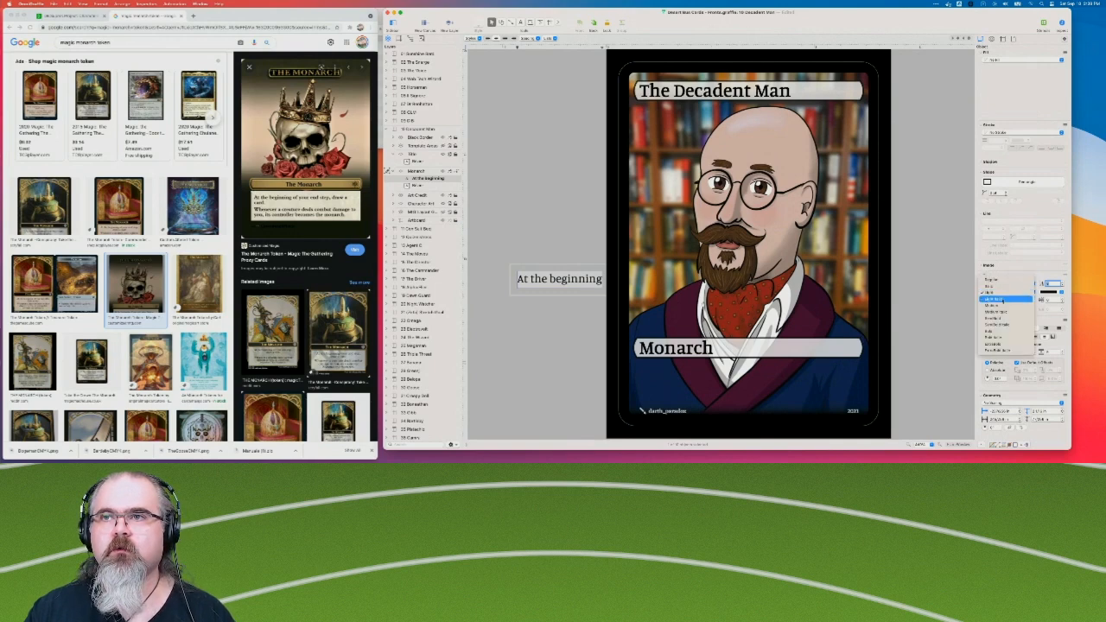
{"action": "left_click", "coordinate": [1006, 305]}
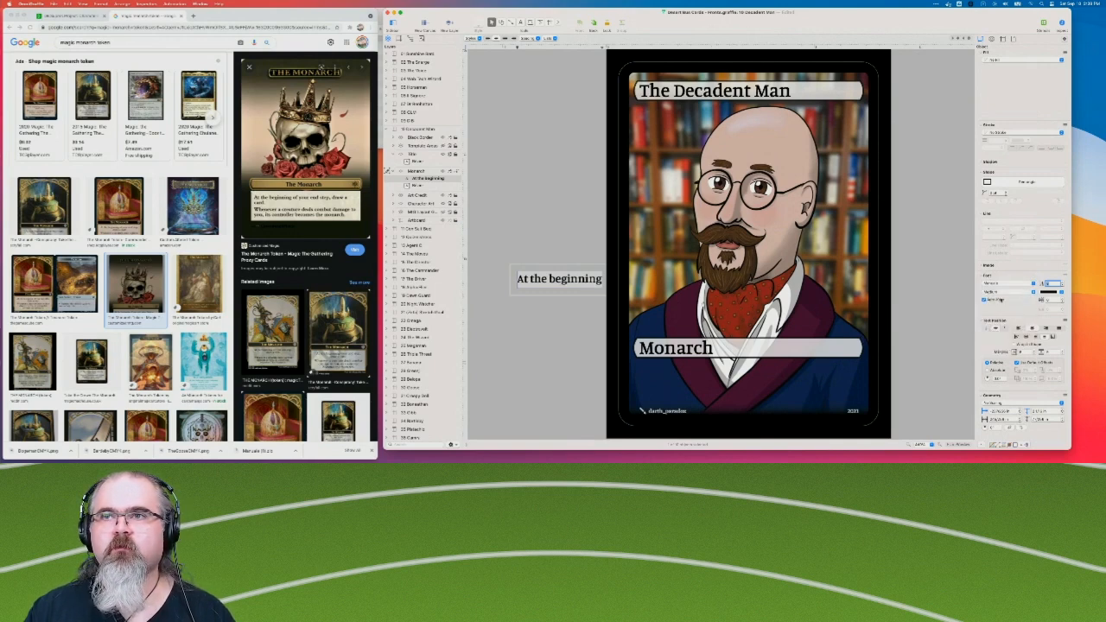
{"action": "left_click", "coordinate": [1005, 292]}
{"action": "left_click", "coordinate": [1000, 273]}
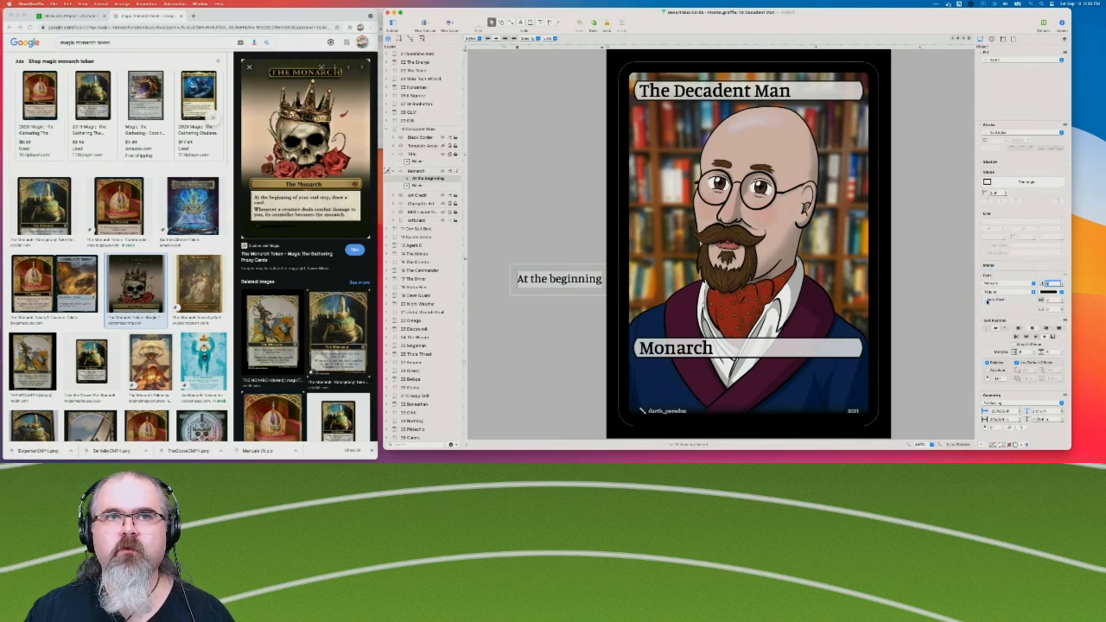
Move the "At the beginning" text farther away from The Decadent Man card on the empty canvas.
{"action": "double_click", "coordinate": [578, 286]}
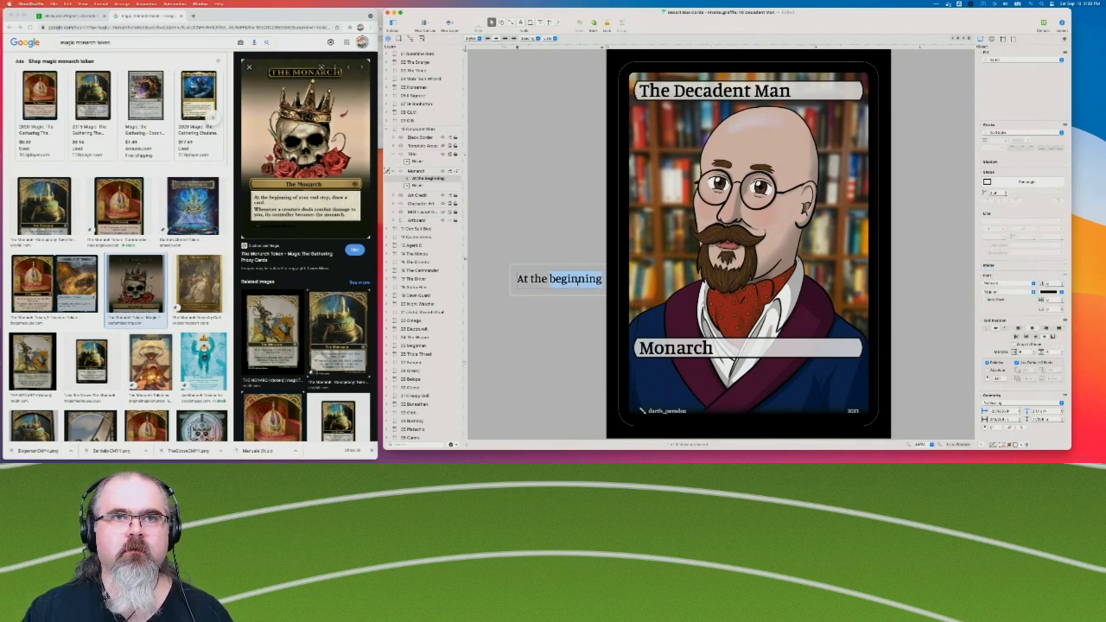
{"action": "key", "text": "Right"}
{"action": "left_click", "coordinate": [556, 340]}
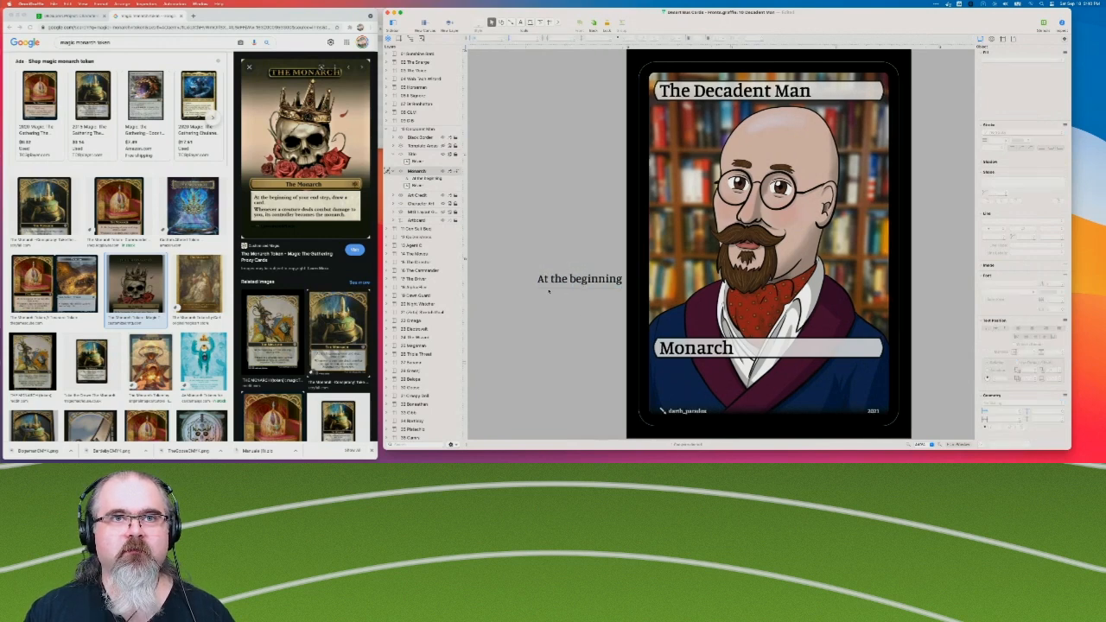
{"action": "left_click", "coordinate": [578, 281]}
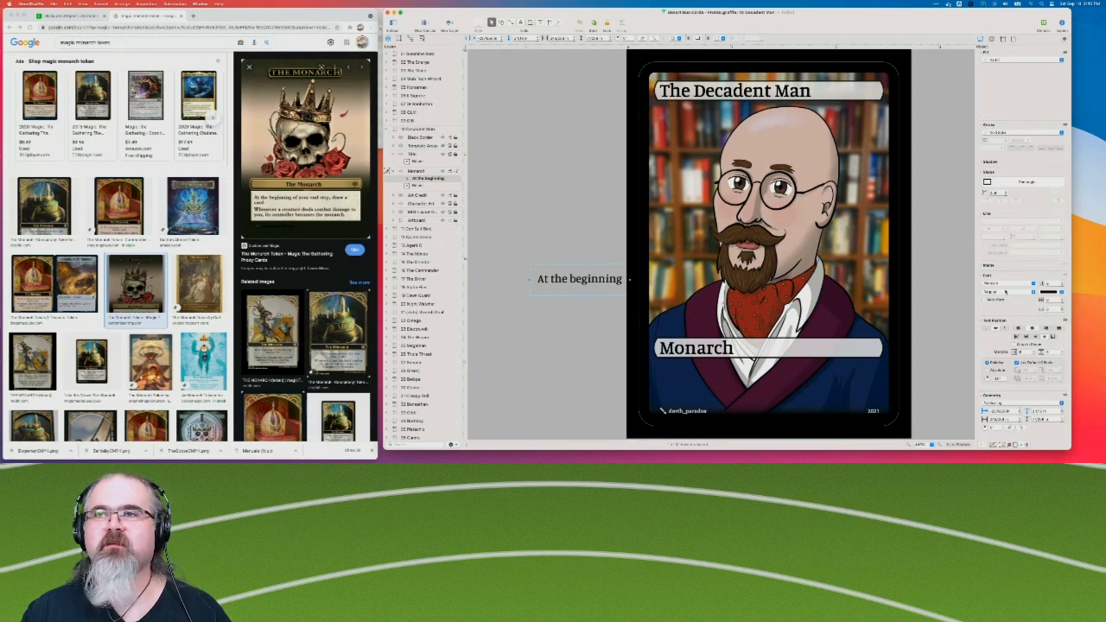
{"action": "left_click_drag", "start_coordinate": [594, 279], "coordinate": [547, 286]}
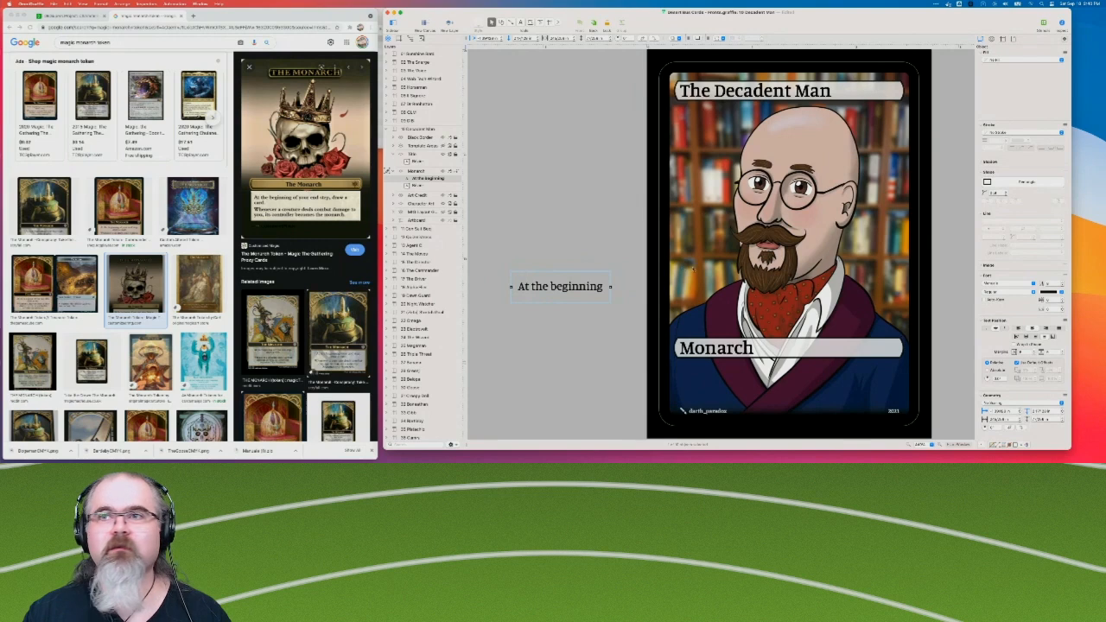
Extend the "At the beginning" text to read "At the beginning of your end step, draw a card.".
{"action": "double_click", "coordinate": [586, 286]}
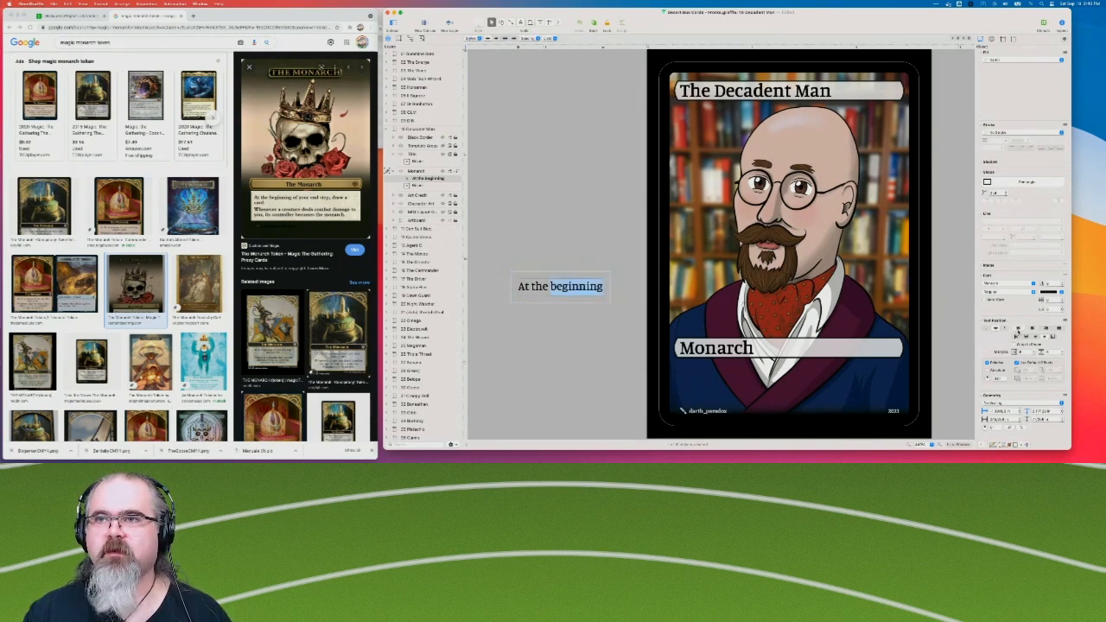
{"action": "left_click", "coordinate": [590, 286]}
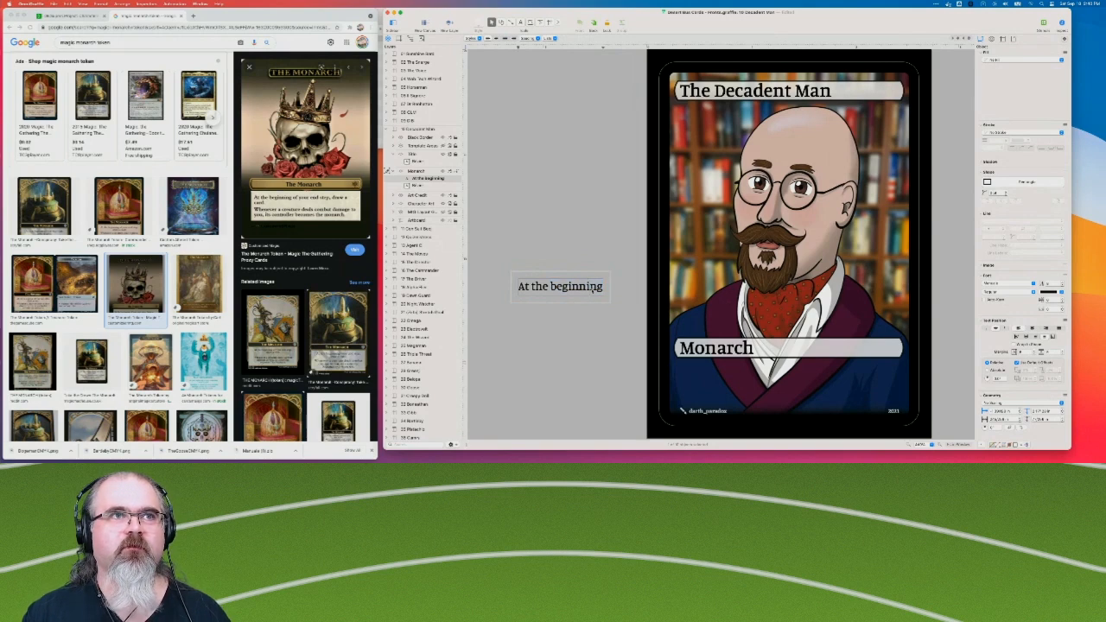
{"action": "type", "text": "of"}
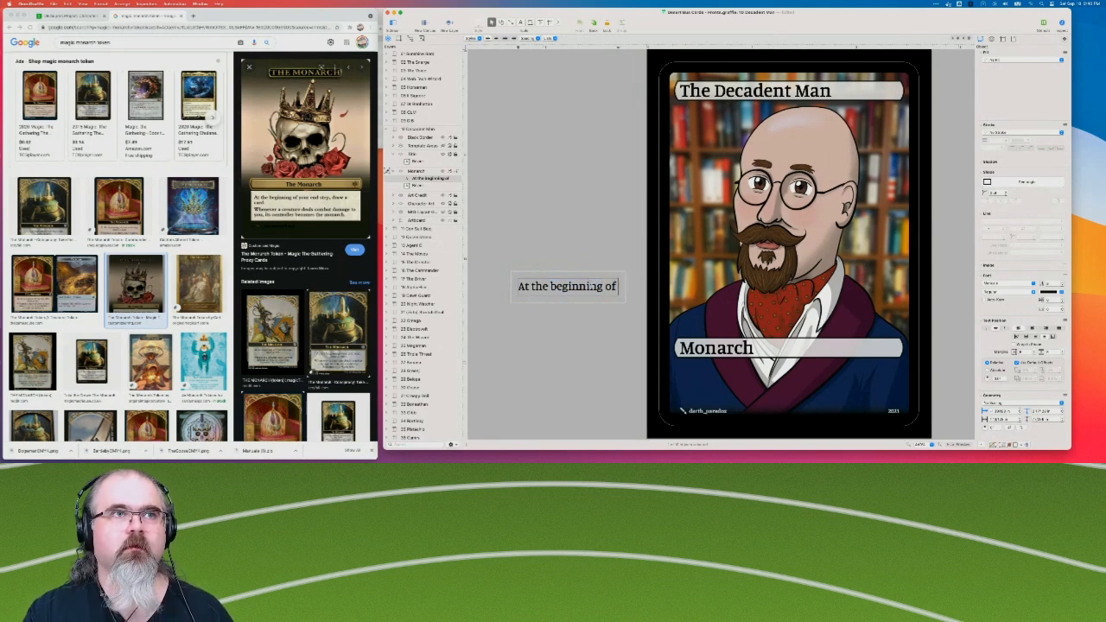
{"action": "type", "text": " your end step."}
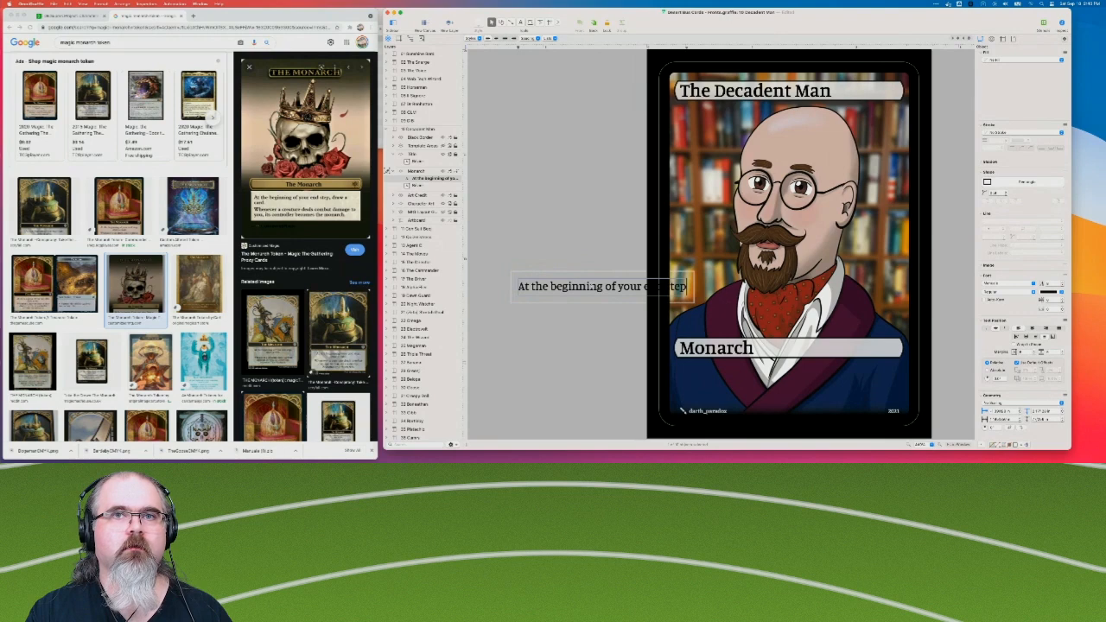
{"action": "type", "text": " draw a card"}
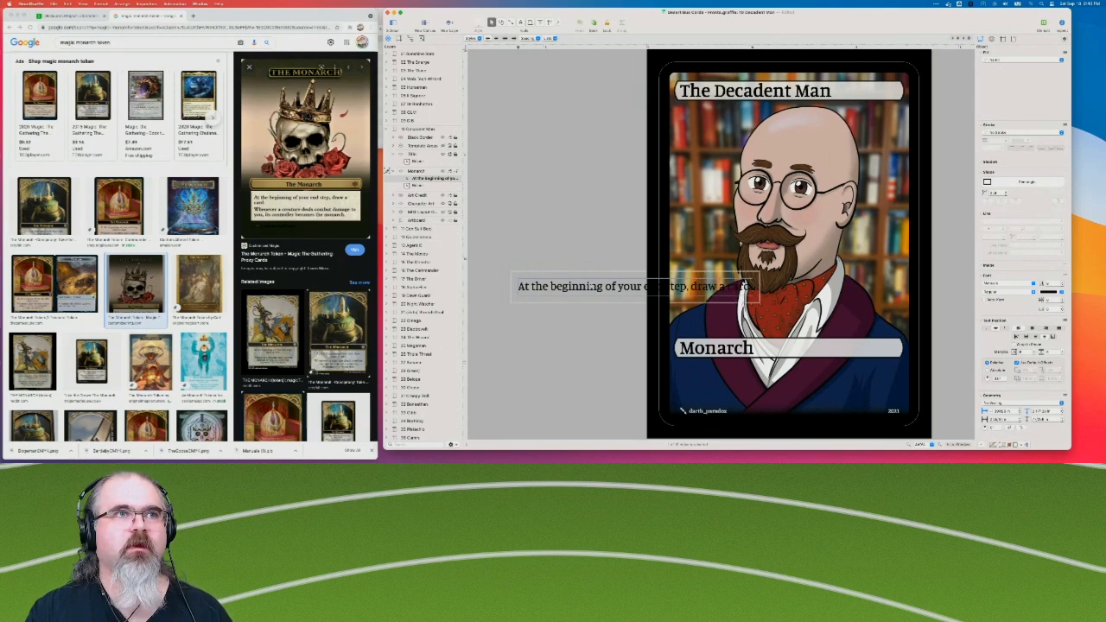
{"action": "left_click", "coordinate": [546, 238]}
Move the rules text higher and add a second line: "Whenever a creature deals combat damage to you, its controller becomes the monarch.".
{"action": "mouse_move", "coordinate": [591, 286]}
{"action": "left_mouse_down"}
{"action": "mouse_move", "coordinate": [533, 328]}
{"action": "mouse_move", "coordinate": [553, 241]}
{"action": "left_mouse_up"}
{"action": "double_click", "coordinate": [623, 245]}
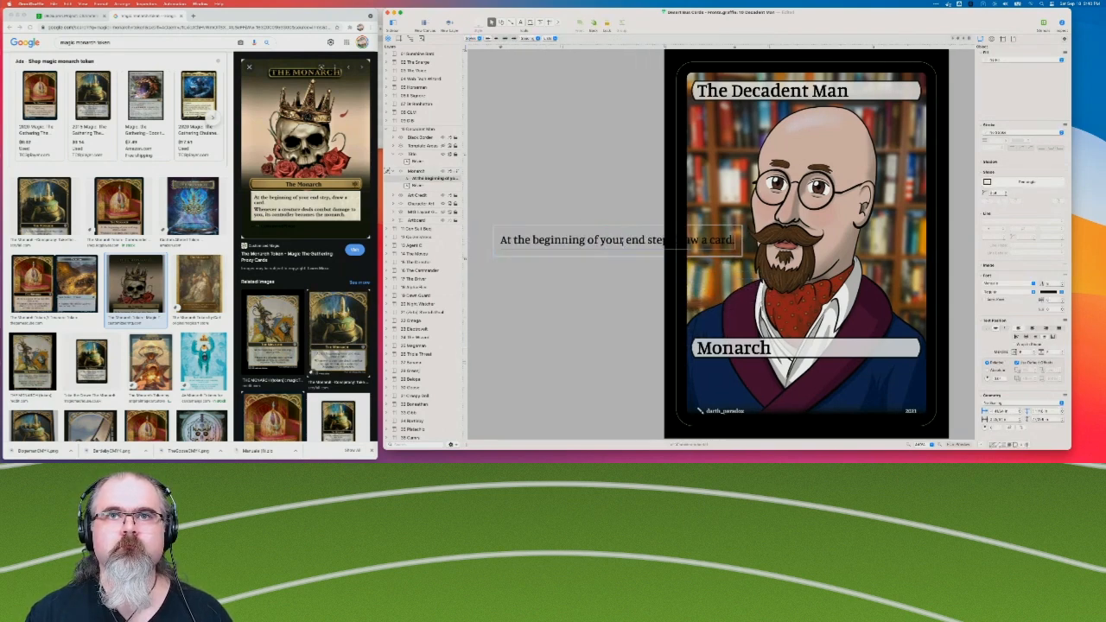
{"action": "key", "text": "Return"}
{"action": "type", "text": "Whenever a creature de"}
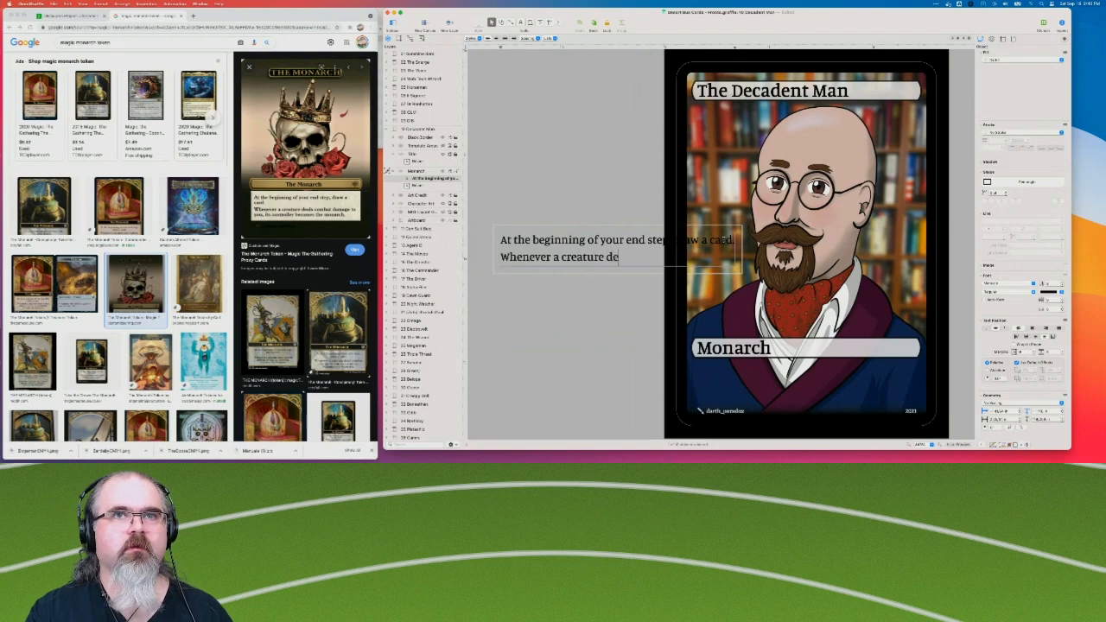
{"action": "type", "text": "als comb"}
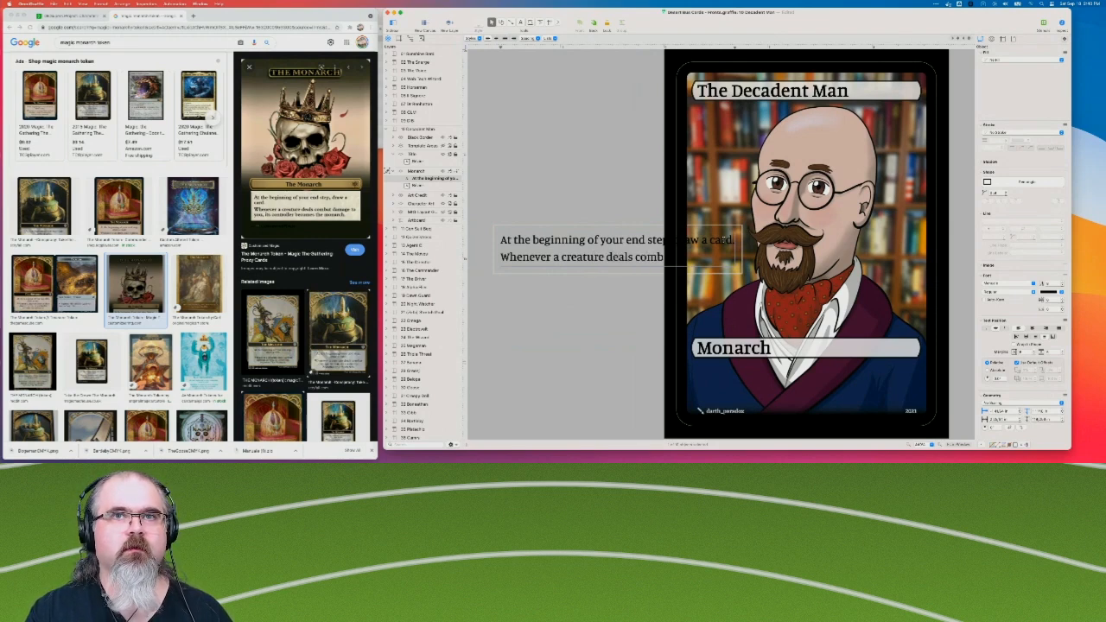
{"action": "type", "text": "at damage to your"}
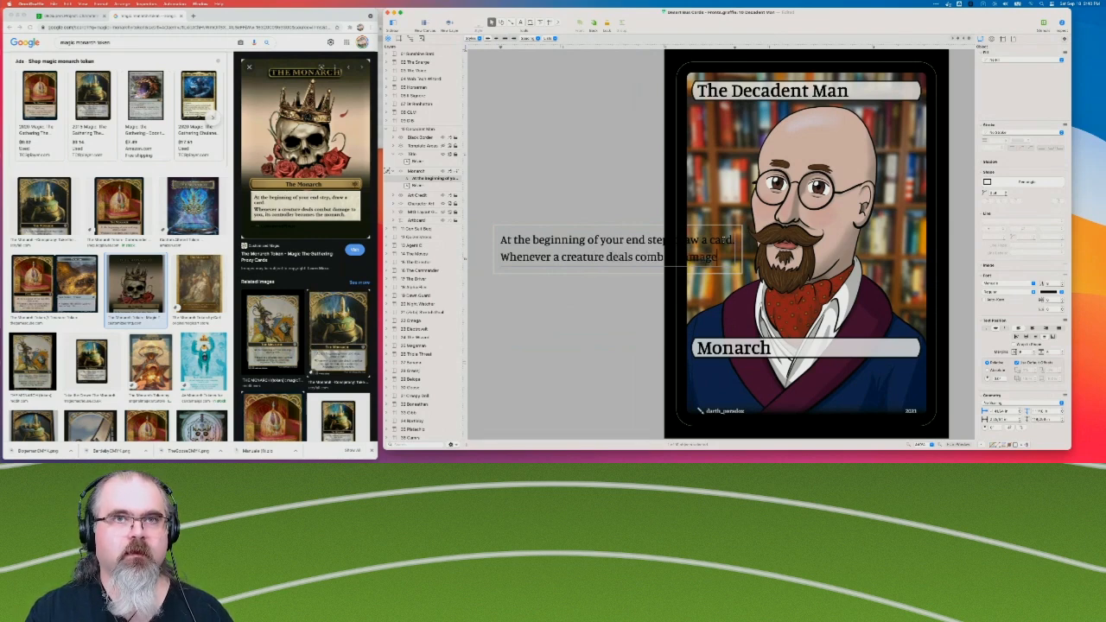
{"action": "key", "text": "BackSpace"}
{"action": "key", "text": "BackSpace"}
{"action": "key", "text": "BackSpace"}
{"action": "key", "text": "BackSpace"}
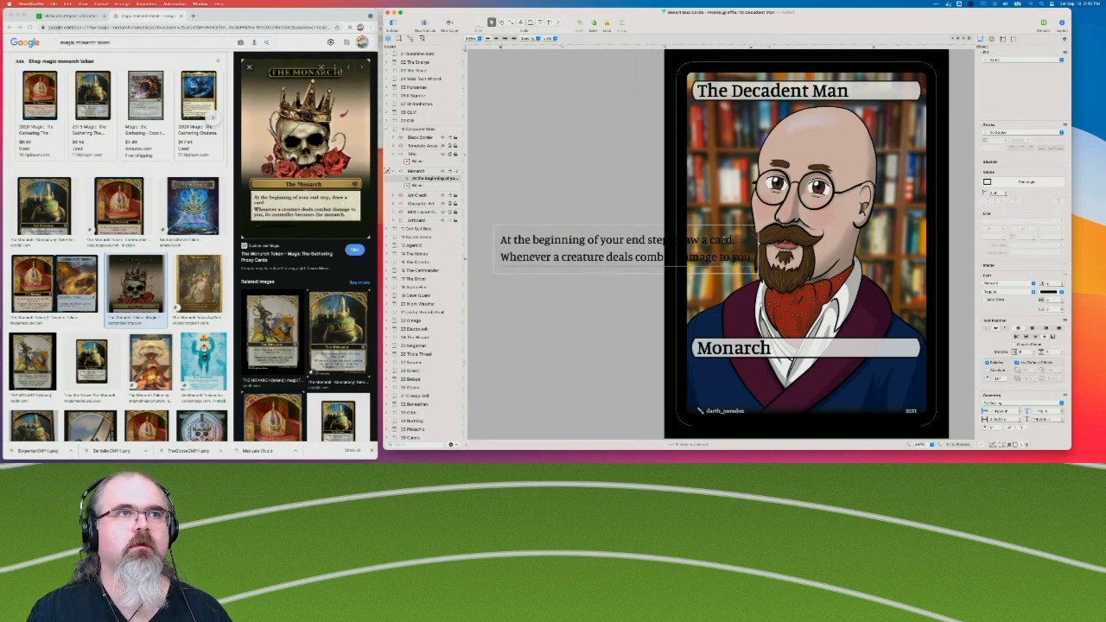
{"action": "type", "text": "you, its contr"}
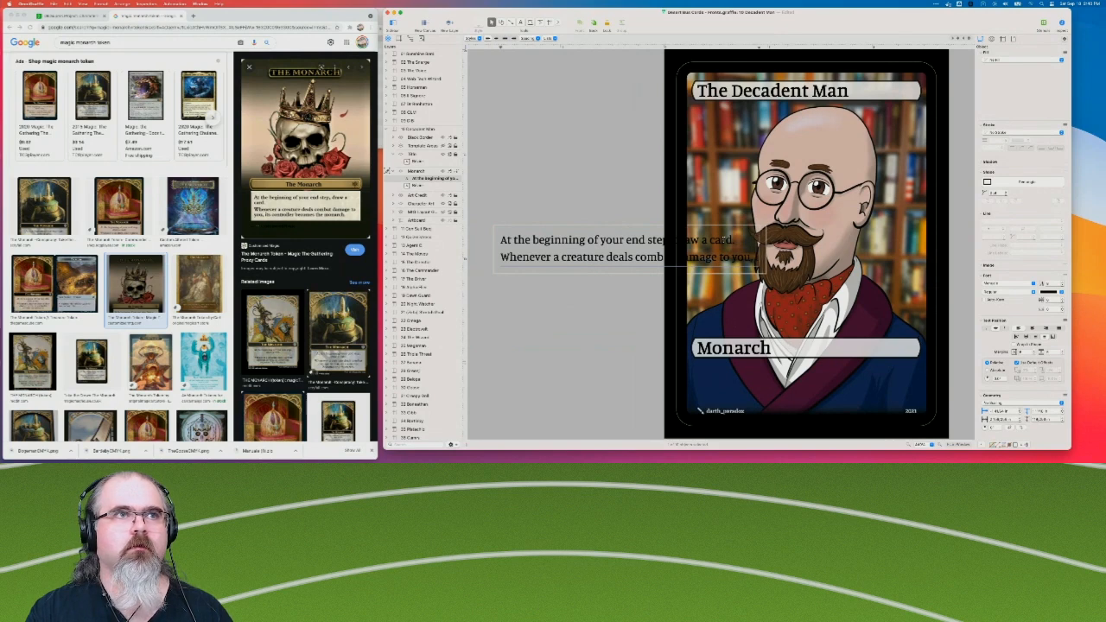
{"action": "type", "text": "o"}
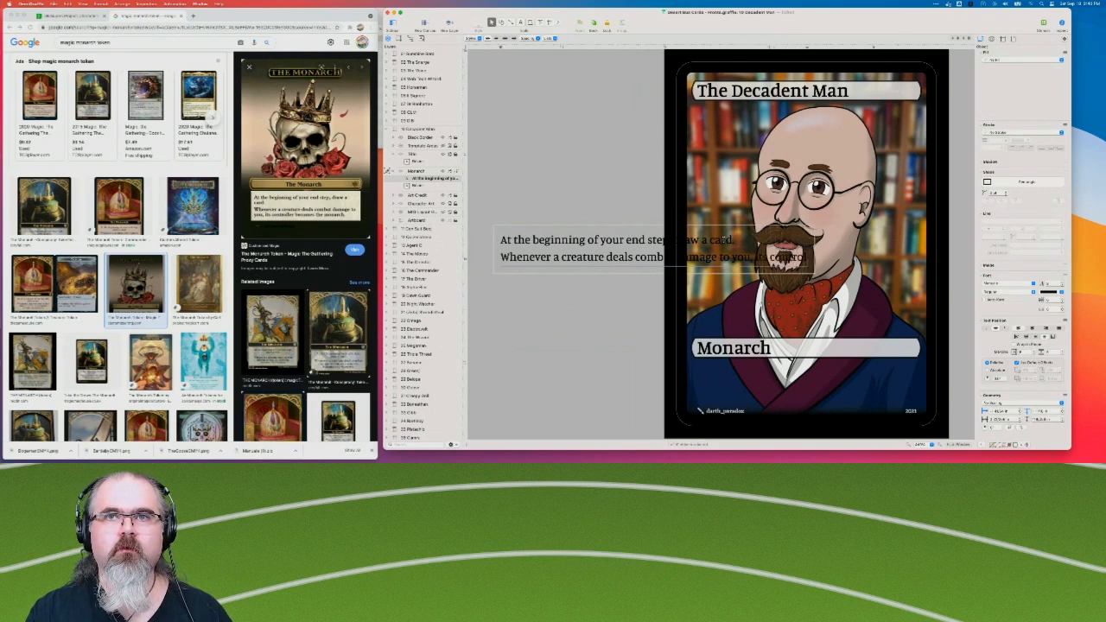
{"action": "type", "text": "ller becomes the monarc"}
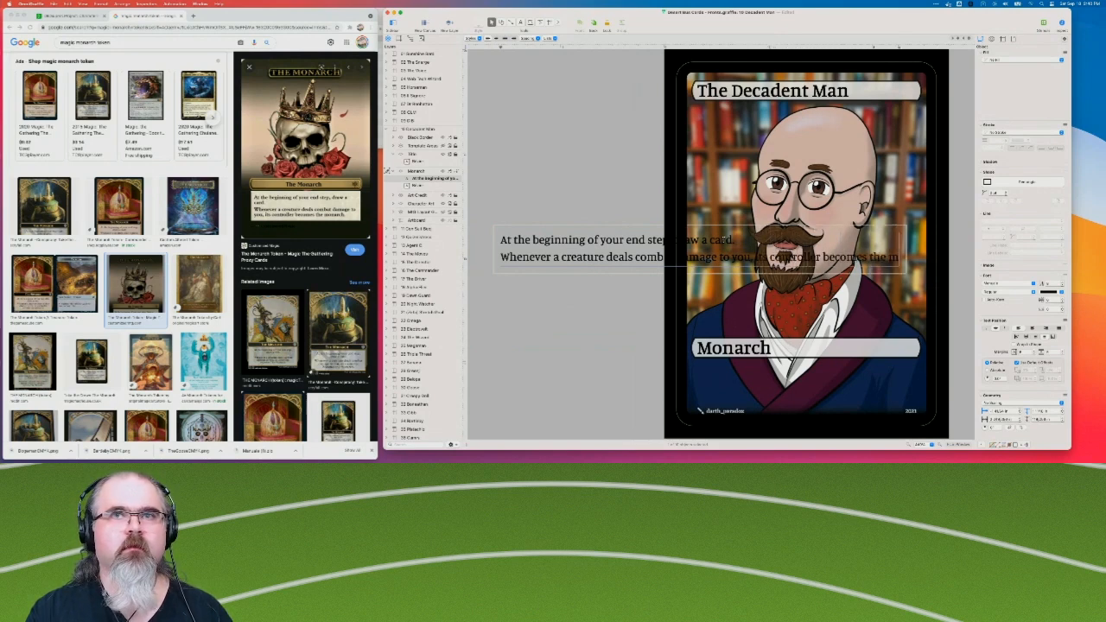
{"action": "type", "text": "h."}
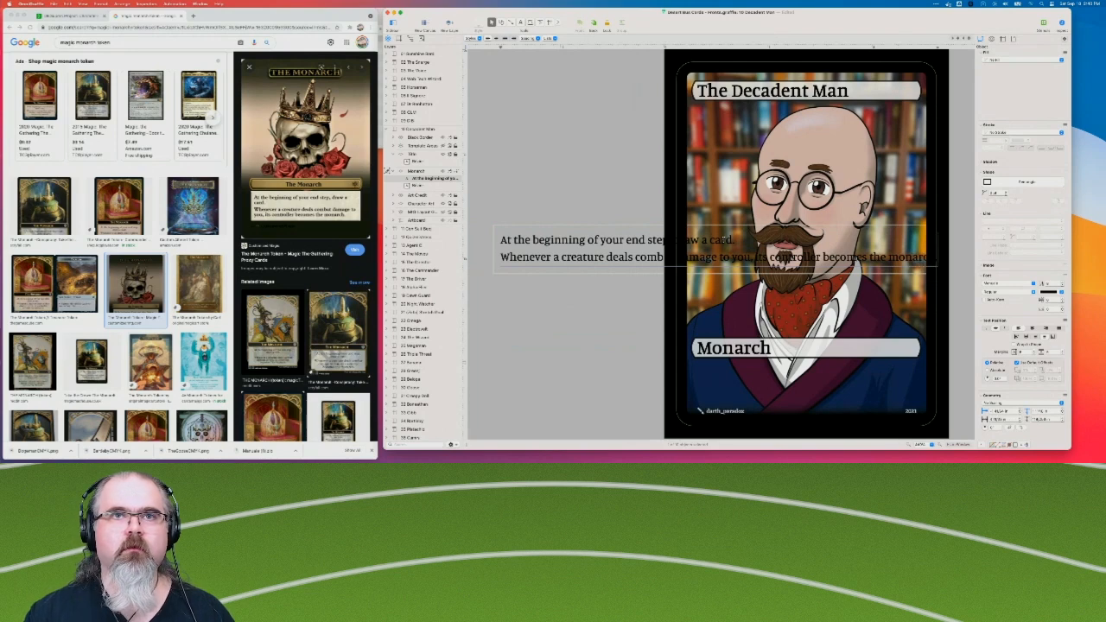
{"action": "left_click", "coordinate": [617, 294]}
Fit the rules text beneath the Monarch bubble, narrowing its box to the bubble's width and reducing the font size.
{"action": "left_click", "coordinate": [606, 236]}
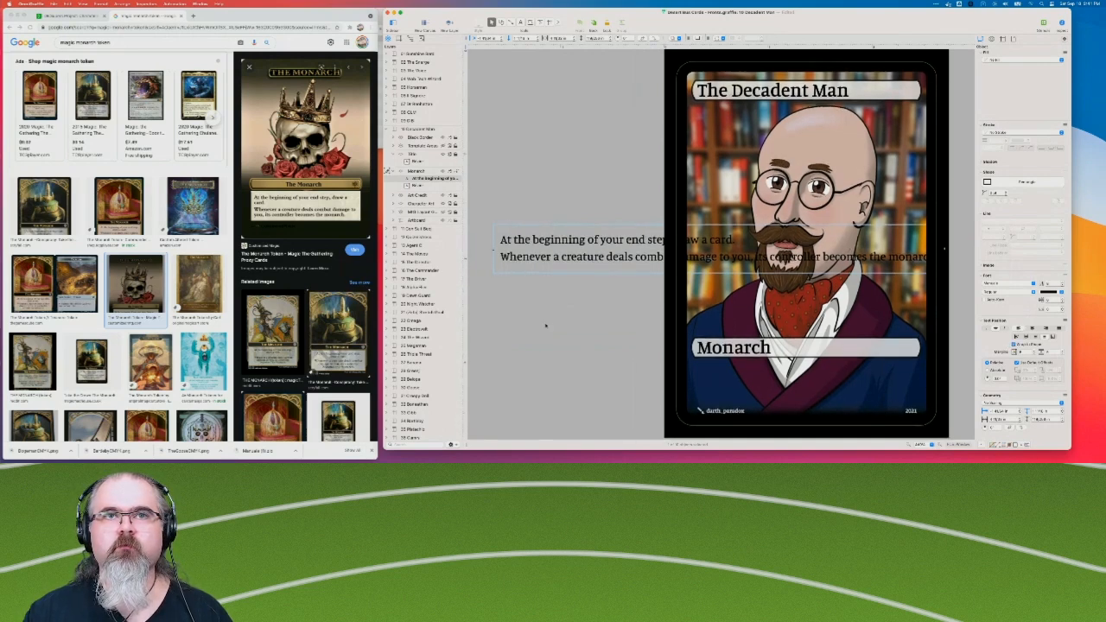
{"action": "left_click_drag", "start_coordinate": [560, 244], "coordinate": [758, 376]}
{"action": "scroll", "coordinate": [758, 376], "scroll_direction": "right", "scroll_amount": 5}
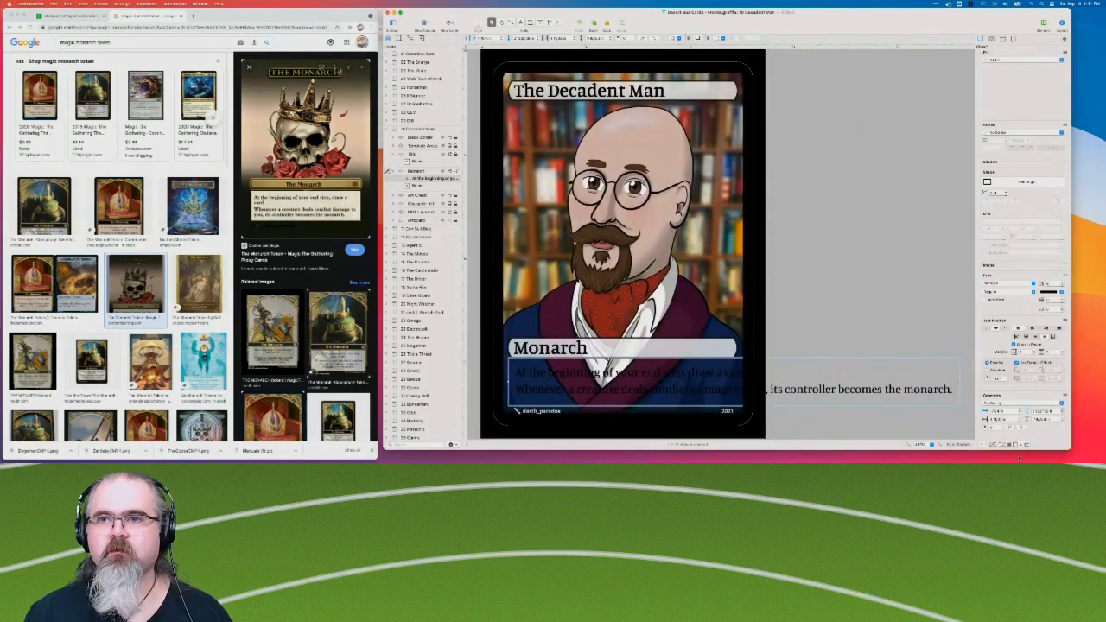
{"action": "left_click", "coordinate": [908, 445]}
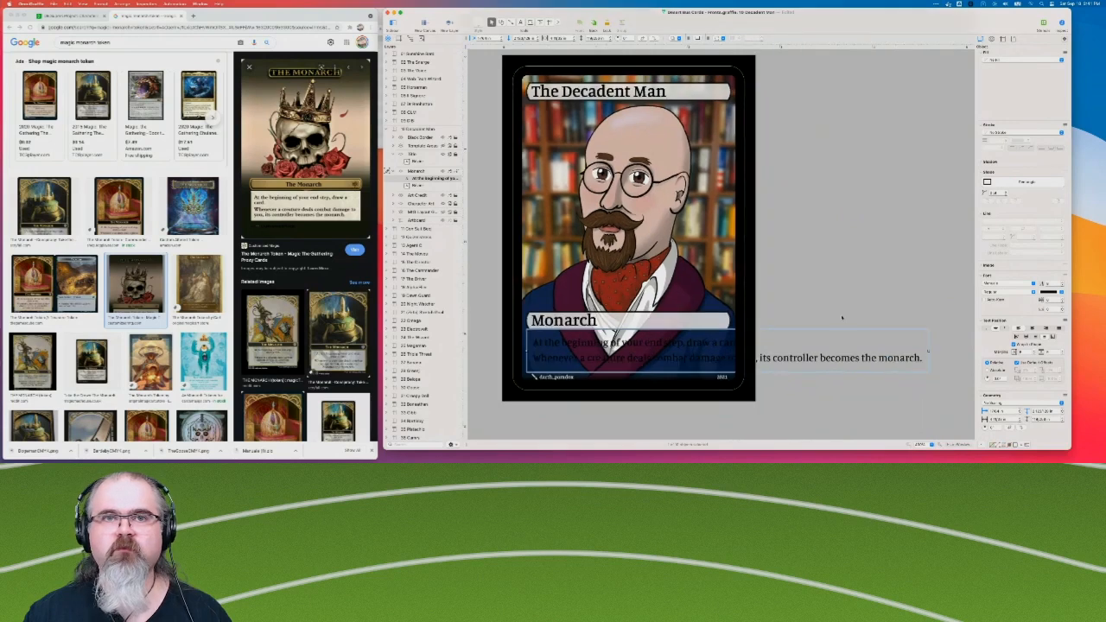
{"action": "left_click_drag", "start_coordinate": [929, 354], "coordinate": [734, 343]}
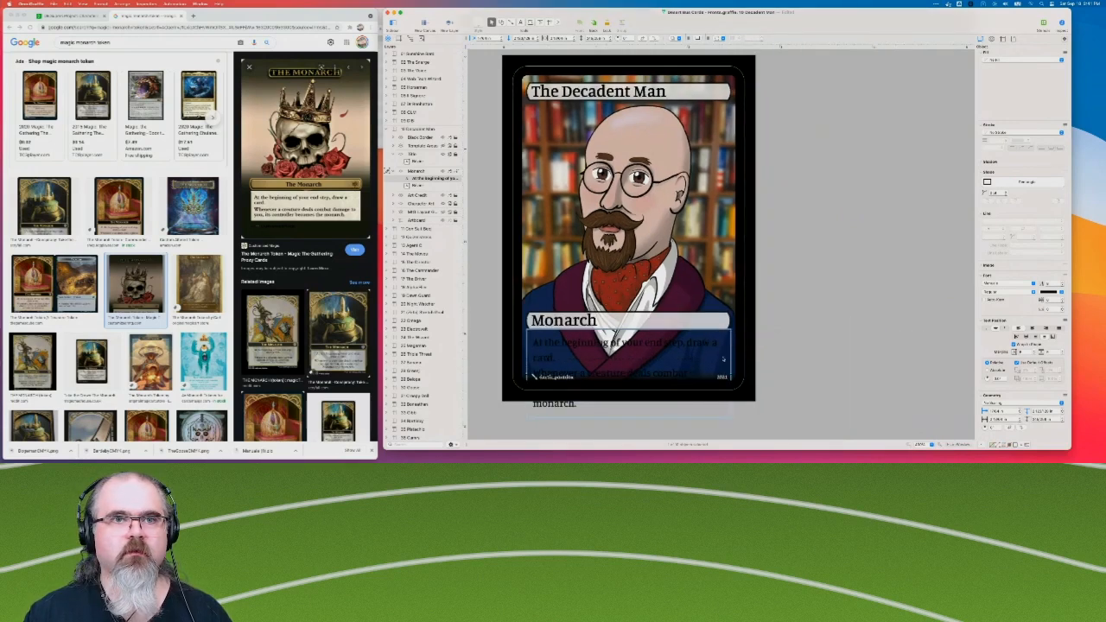
{"action": "left_click", "coordinate": [1064, 285]}
{"action": "left_click", "coordinate": [1063, 285]}
{"action": "left_click", "coordinate": [1064, 285]}
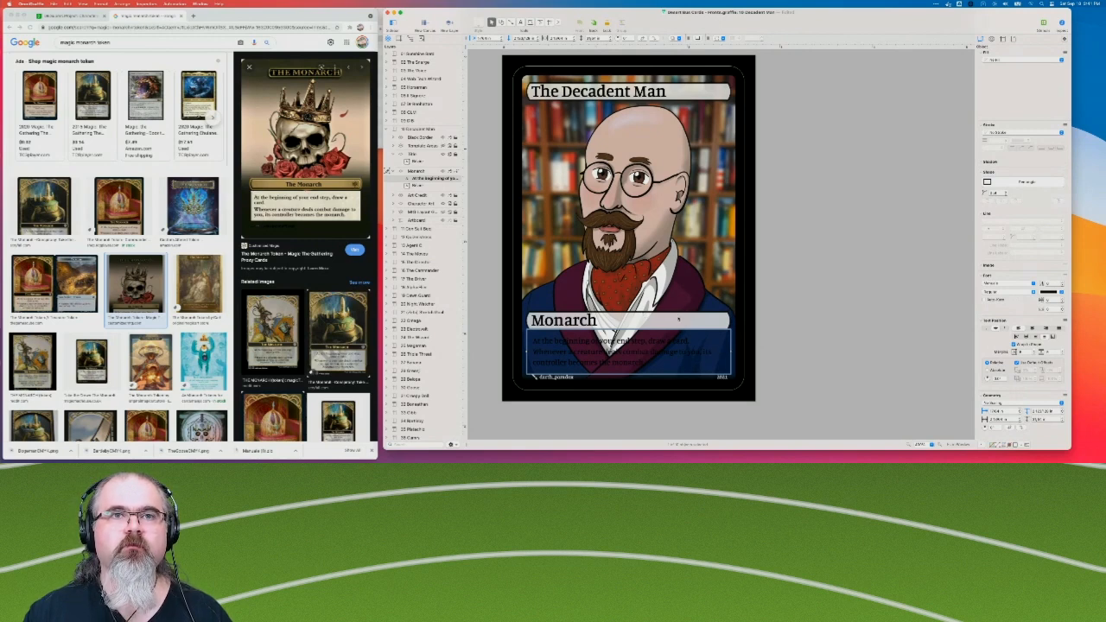
Try white as the rules text's colour and set it to light gray.
{"action": "left_click", "coordinate": [689, 319]}
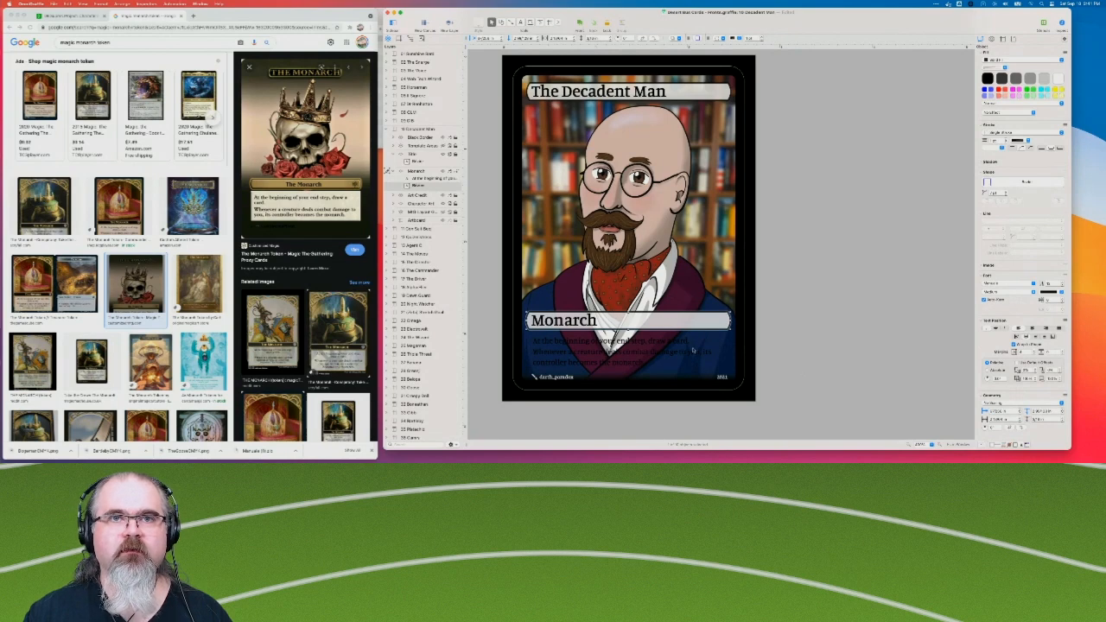
{"action": "left_click", "coordinate": [694, 350]}
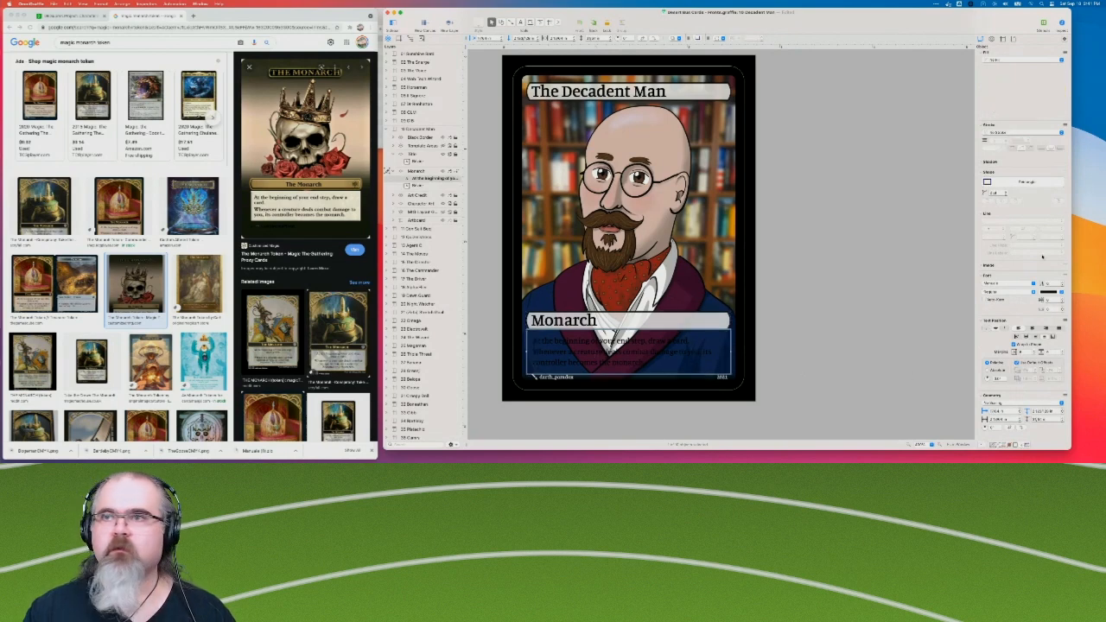
{"action": "left_click", "coordinate": [1060, 292]}
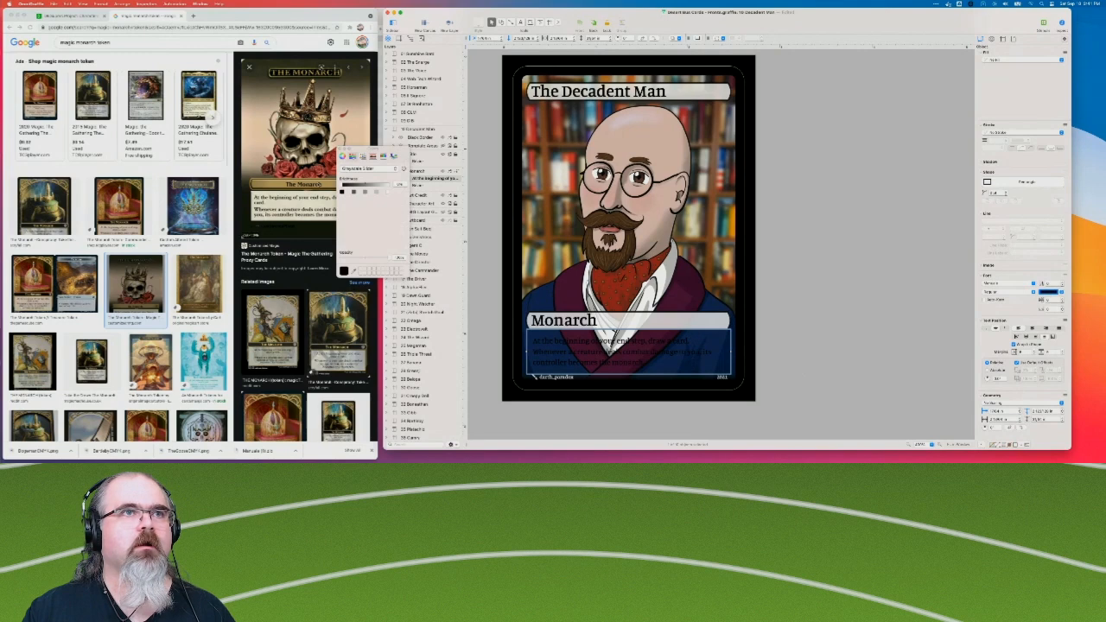
{"action": "left_click", "coordinate": [389, 194]}
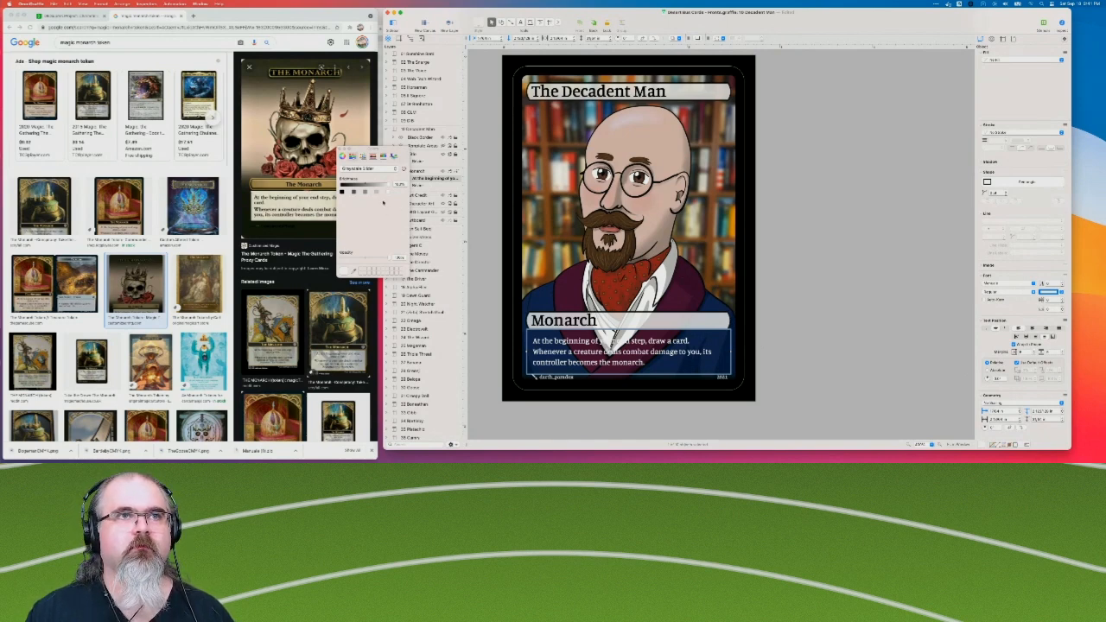
{"action": "left_click", "coordinate": [377, 193]}
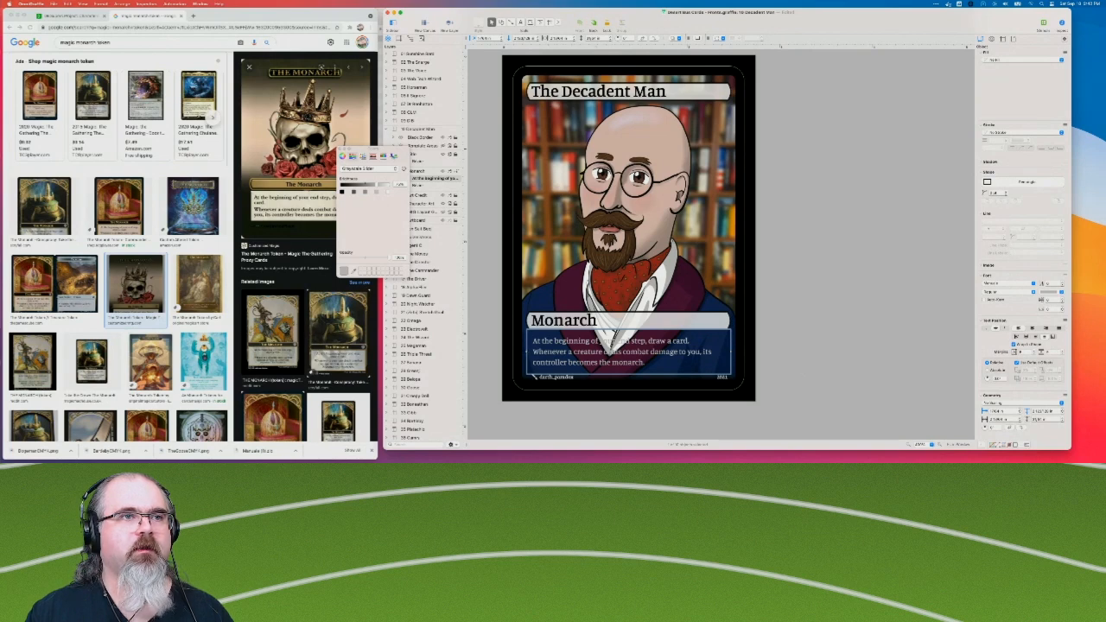
Switch to Chrome and view other Monarch token images to compare their title and rules text layout.
{"action": "key", "text": "super+Tab"}
{"action": "left_click", "coordinate": [273, 332]}
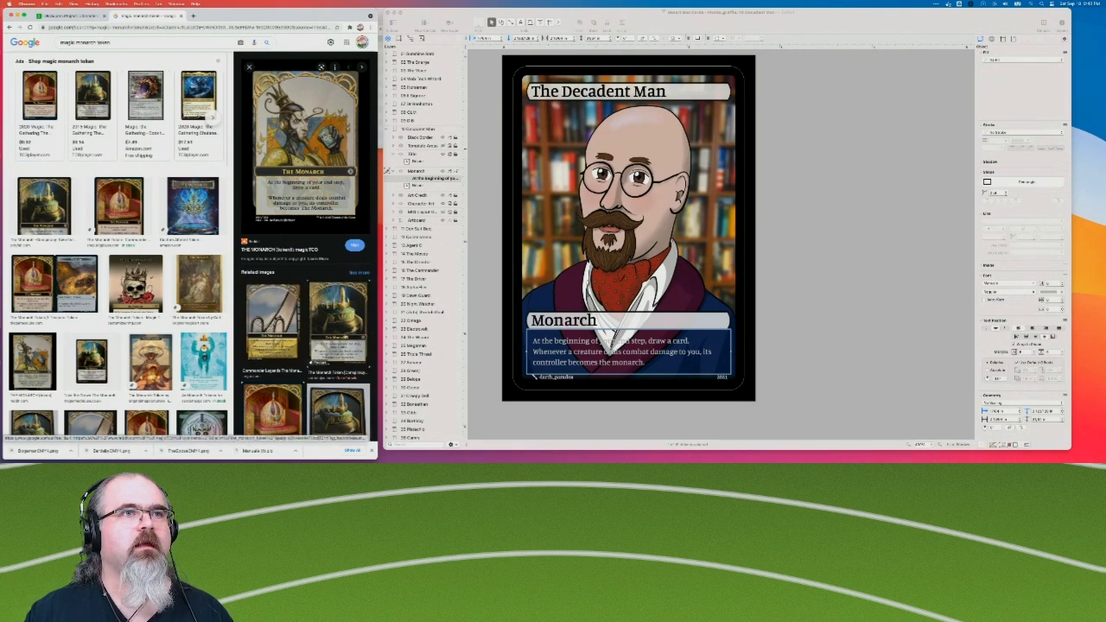
{"action": "left_click", "coordinate": [337, 328]}
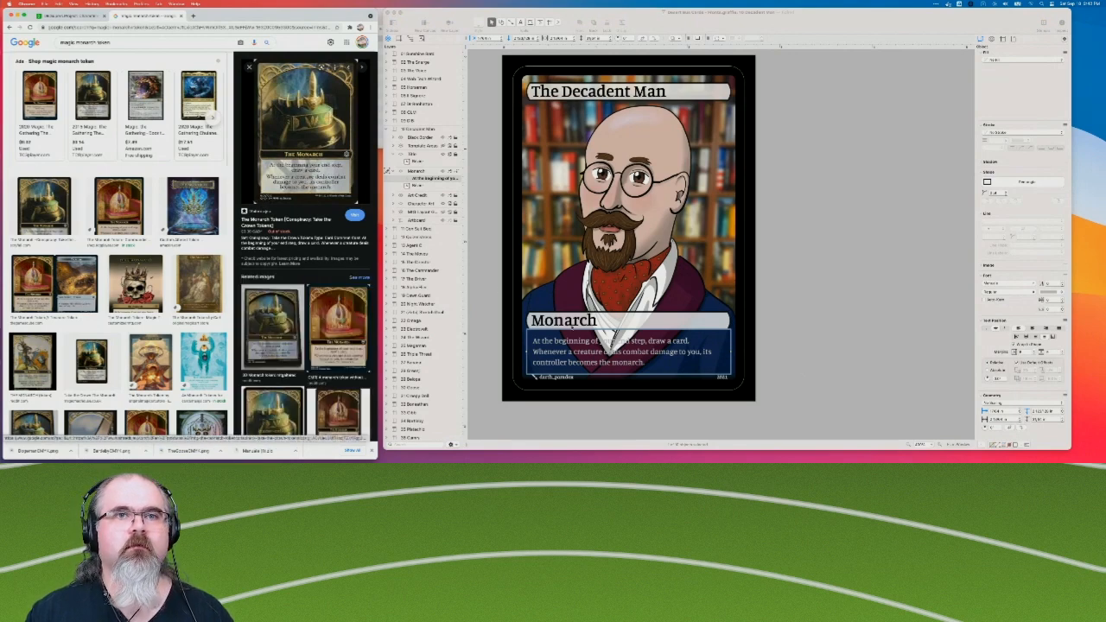
Return to OmniGraffle and change the Monarch bubble's title to "The Monarch".
{"action": "left_click", "coordinate": [575, 323]}
{"action": "left_click", "coordinate": [576, 323]}
{"action": "double_click", "coordinate": [576, 324]}
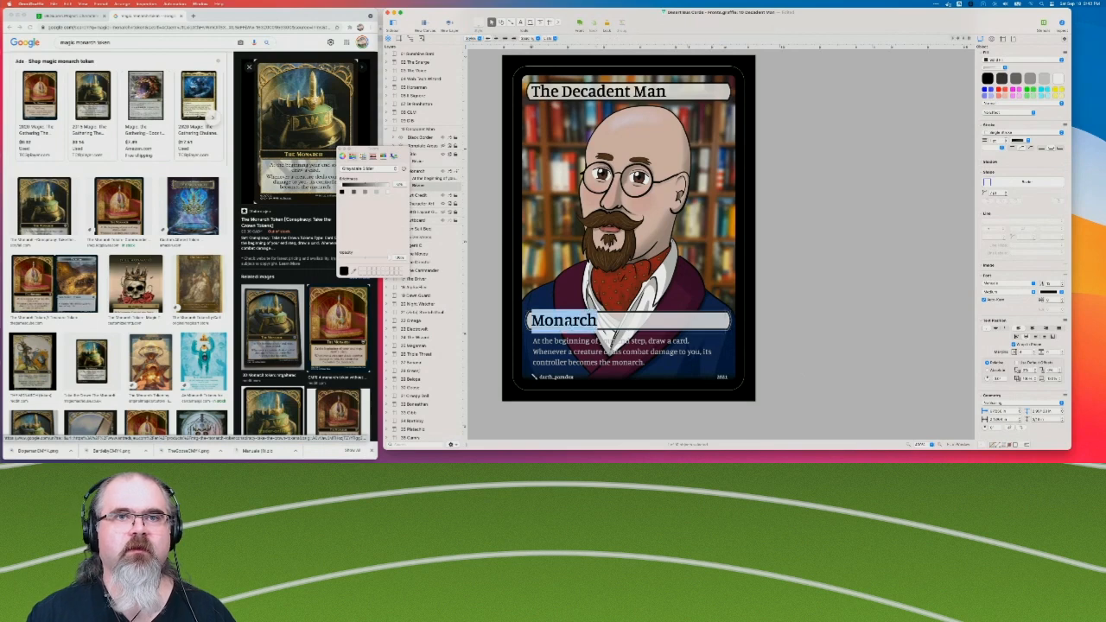
{"action": "key", "text": "Left"}
{"action": "type", "text": "The"}
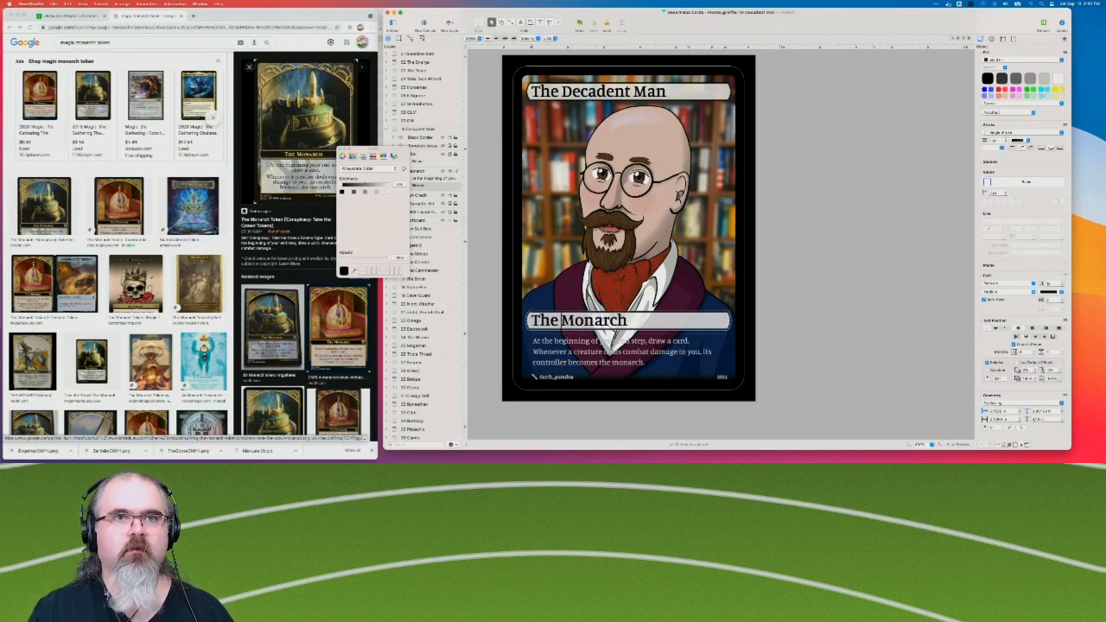
{"action": "left_click", "coordinate": [878, 327]}
Centre the "The Monarch" title horizontally in its bubble and select the rules text below it.
{"action": "left_click", "coordinate": [698, 323]}
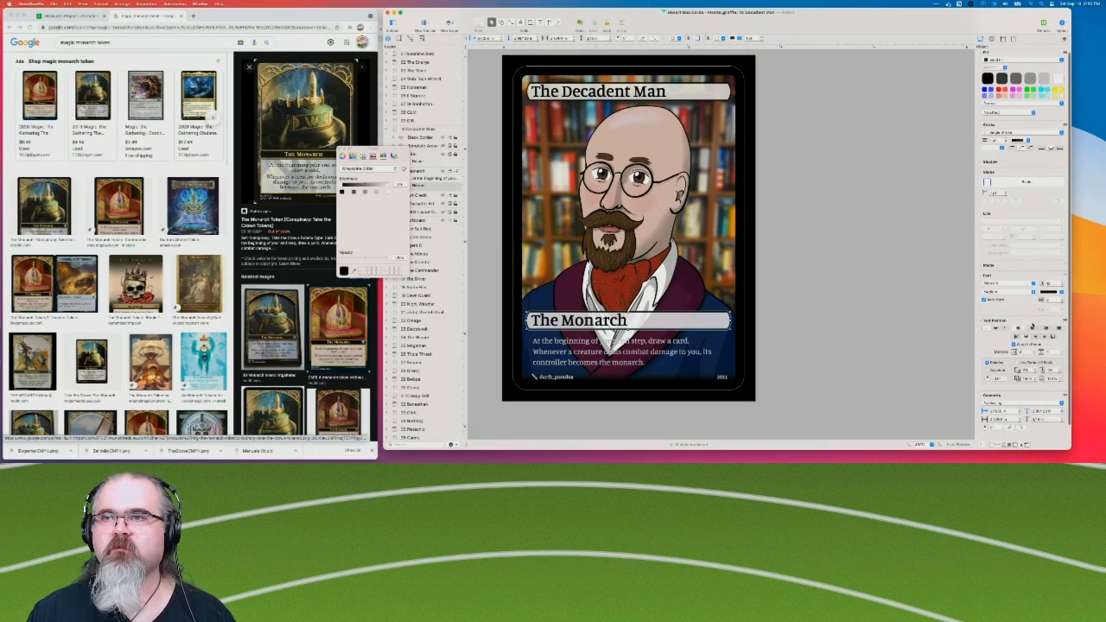
{"action": "left_click", "coordinate": [1032, 330]}
{"action": "left_click", "coordinate": [845, 302]}
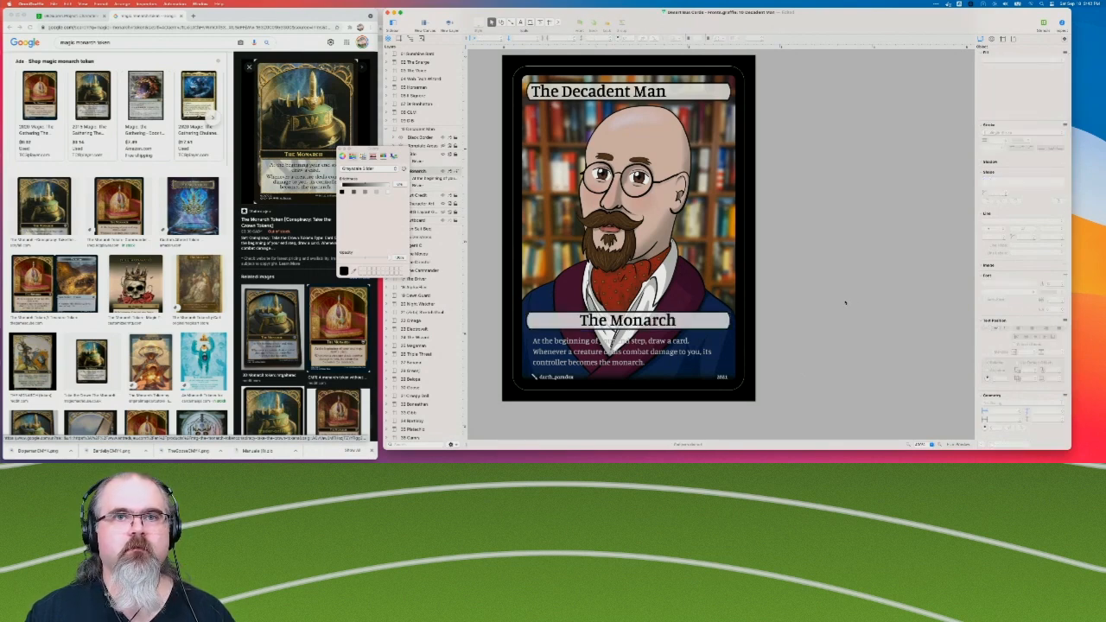
{"action": "left_click", "coordinate": [605, 347]}
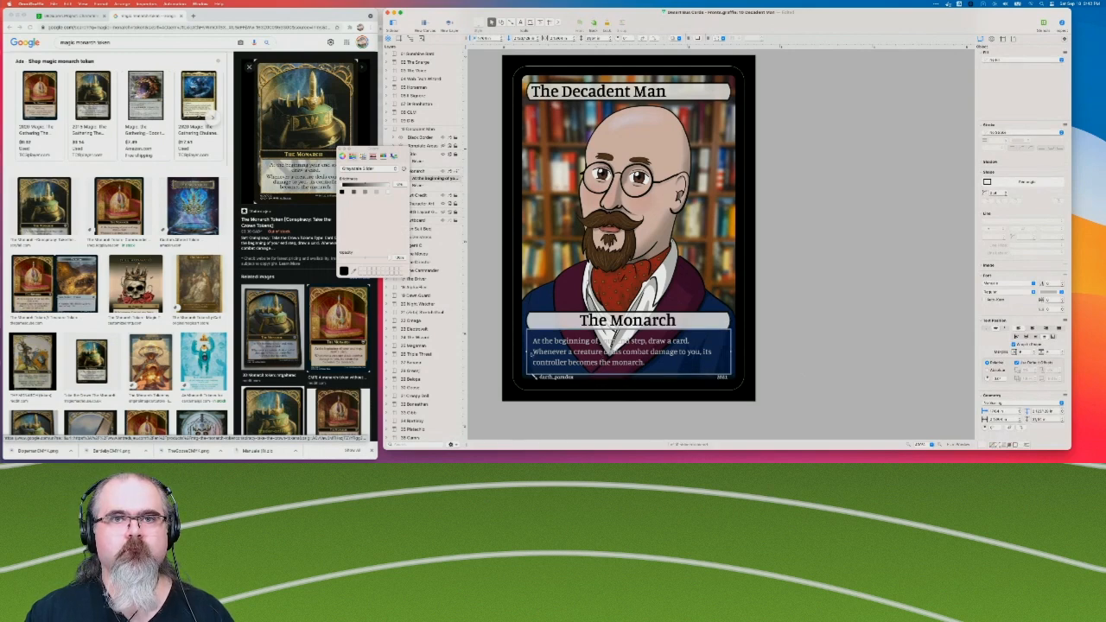
Centre all of the rules text horizontally in the box below "The Monarch" title.
{"action": "double_click", "coordinate": [551, 352]}
{"action": "left_click", "coordinate": [617, 357]}
{"action": "key", "text": "super+a"}
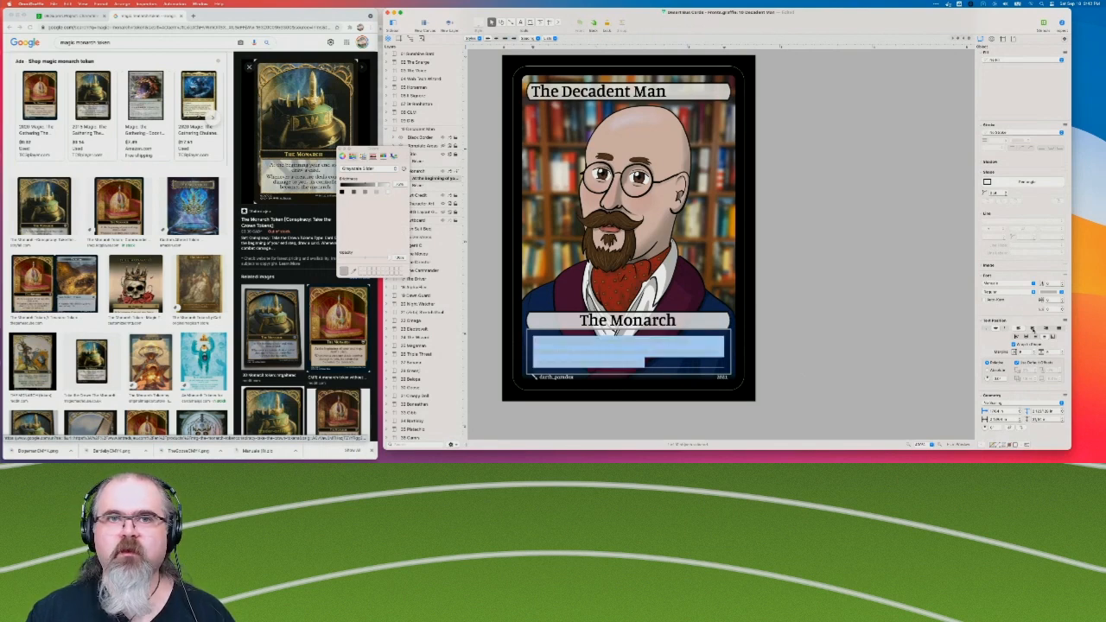
{"action": "left_click", "coordinate": [1033, 328]}
{"action": "left_click", "coordinate": [864, 359]}
Set the colour of the centred rules text to black.
{"action": "left_click", "coordinate": [611, 340]}
{"action": "left_click", "coordinate": [1059, 293]}
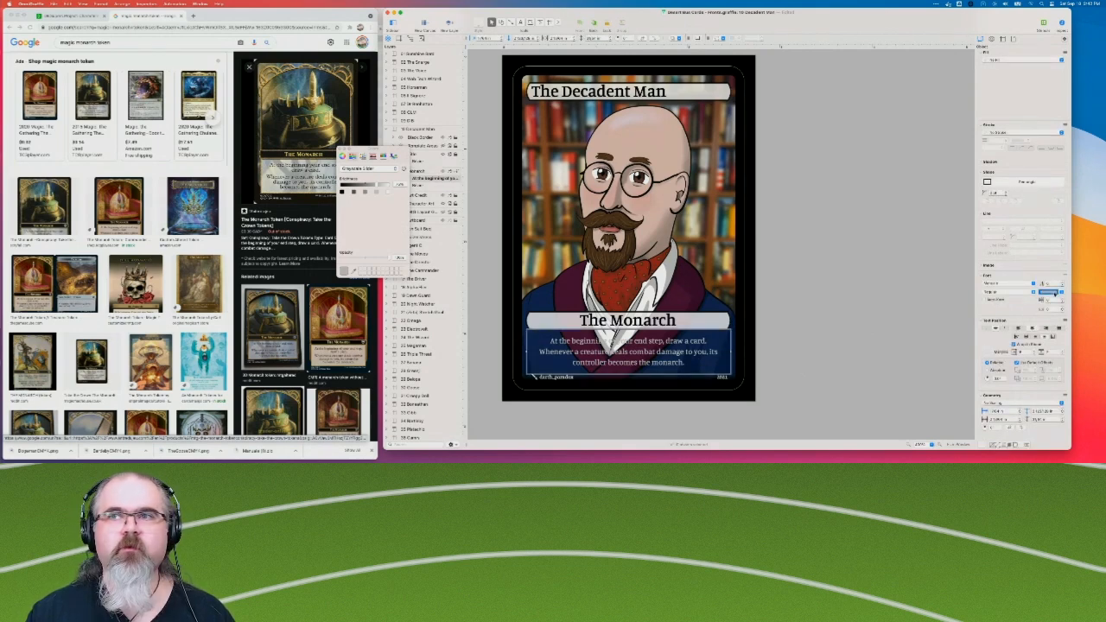
{"action": "left_click", "coordinate": [342, 191]}
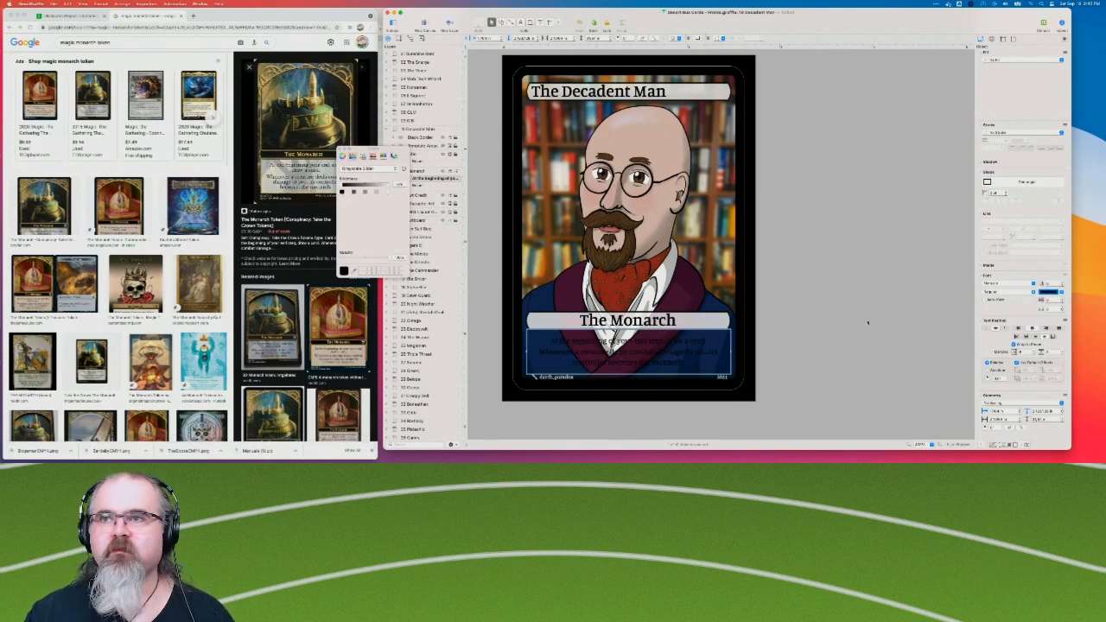
Give the rules text box a solid white fill behind its text.
{"action": "scroll", "coordinate": [1013, 116], "scroll_direction": "up", "scroll_amount": 1}
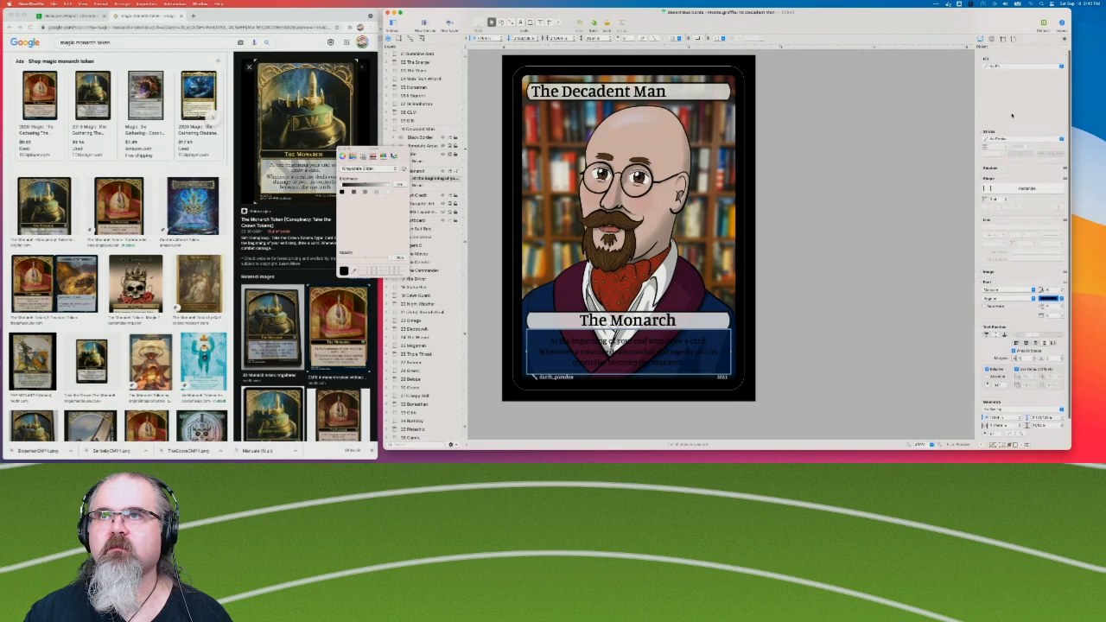
{"action": "left_click", "coordinate": [1001, 63]}
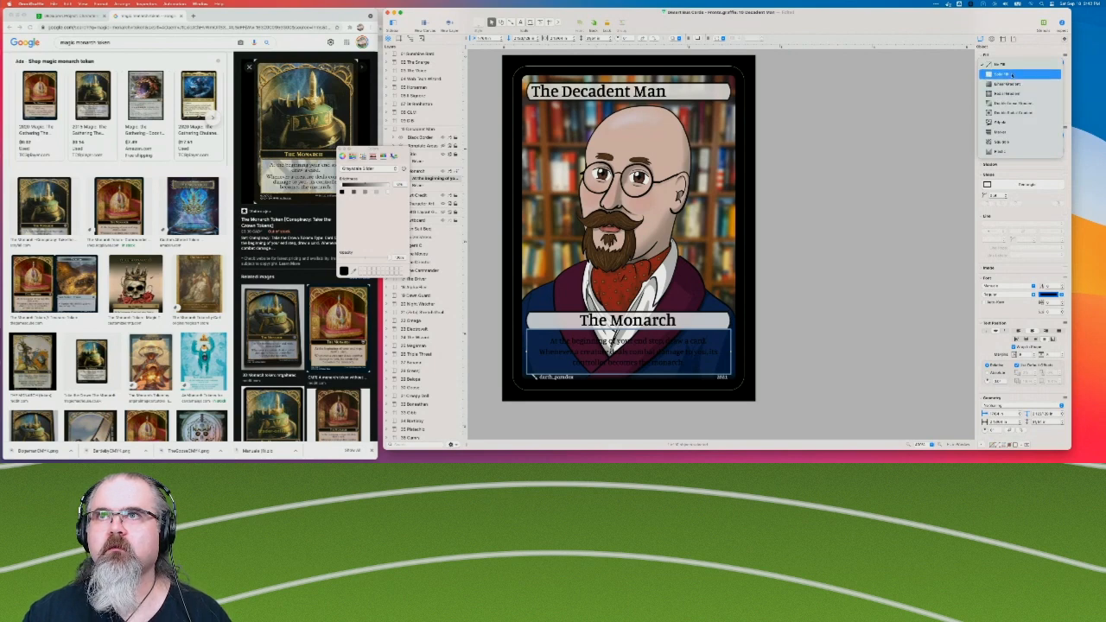
{"action": "left_click", "coordinate": [1011, 74]}
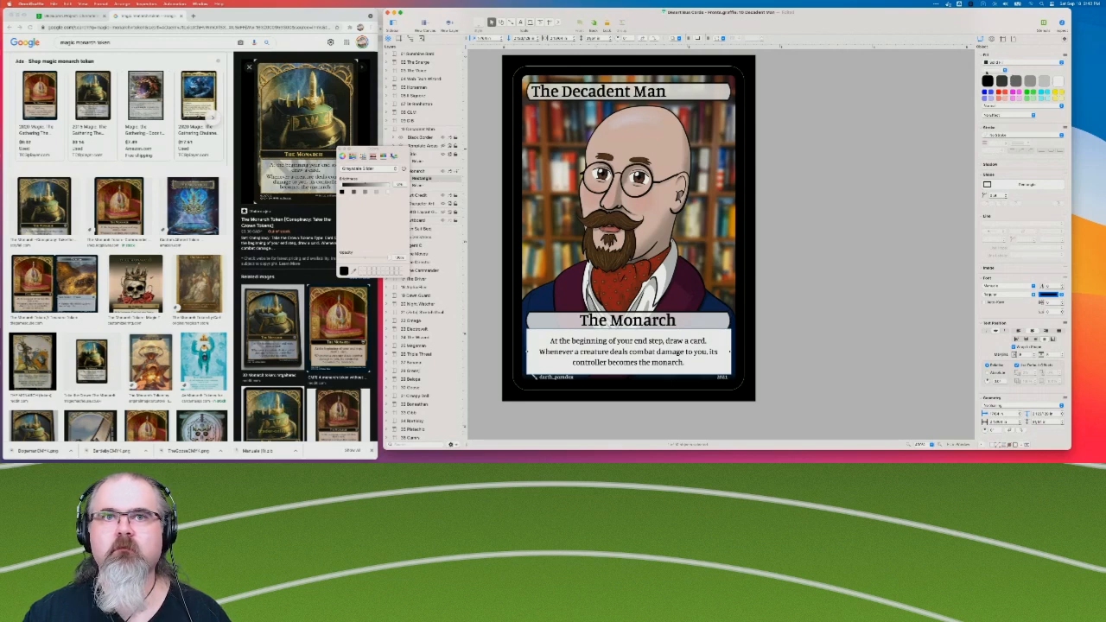
{"action": "left_click", "coordinate": [988, 72]}
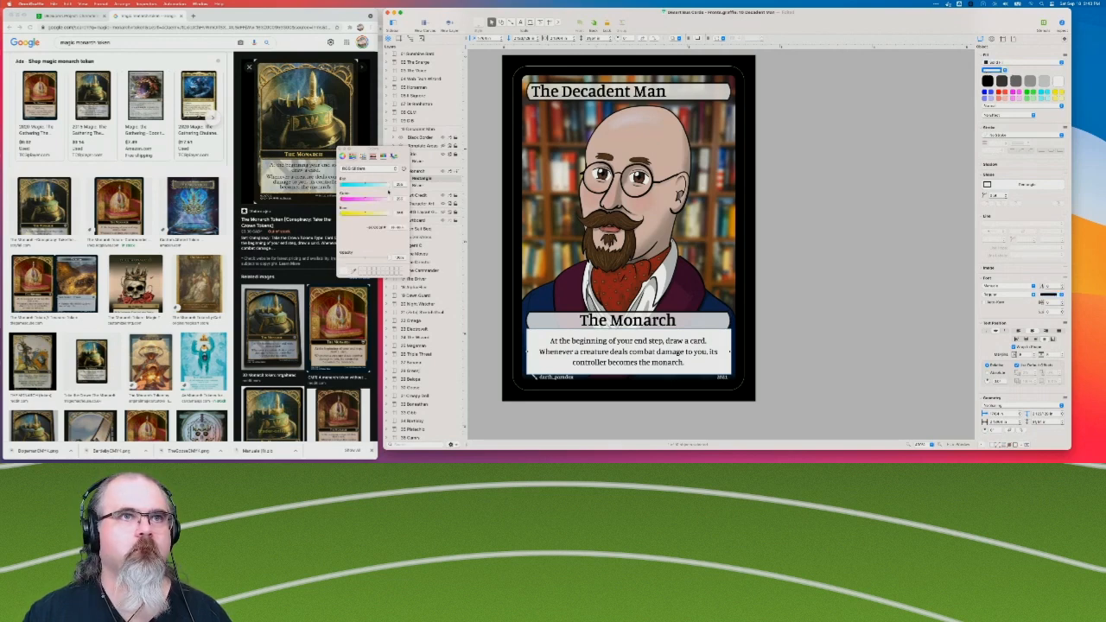
{"action": "double_click", "coordinate": [395, 257]}
{"action": "key", "text": "Tab"}
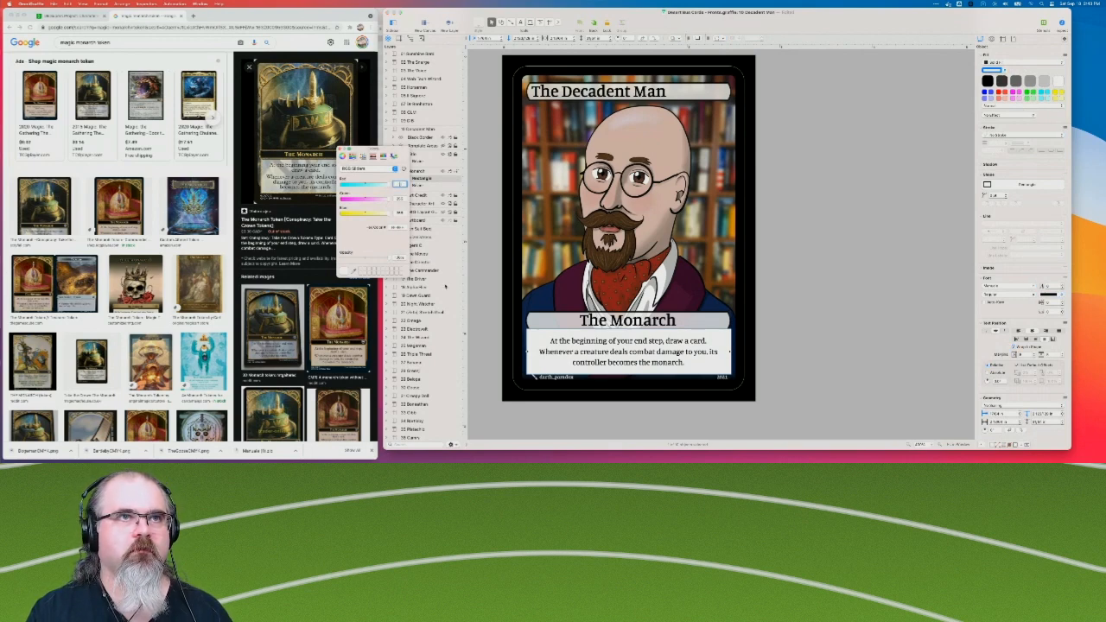
{"action": "left_click", "coordinate": [339, 149]}
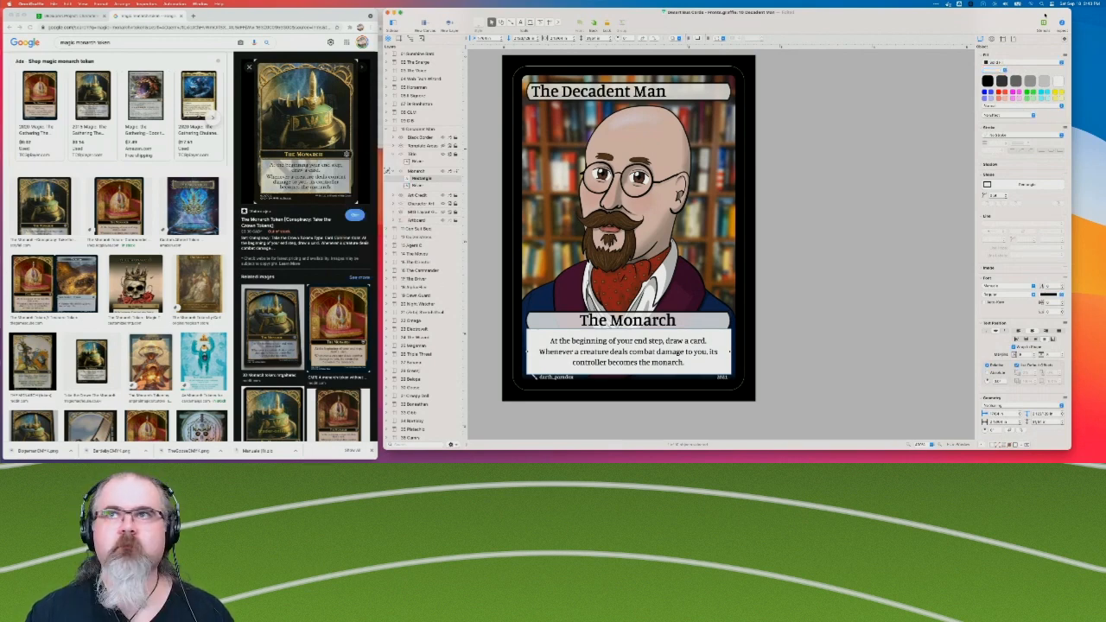
Set the rules text box's white fill to 80% opacity and move the box behind "The Monarch" title bubble in the layer order.
{"action": "left_click", "coordinate": [991, 70]}
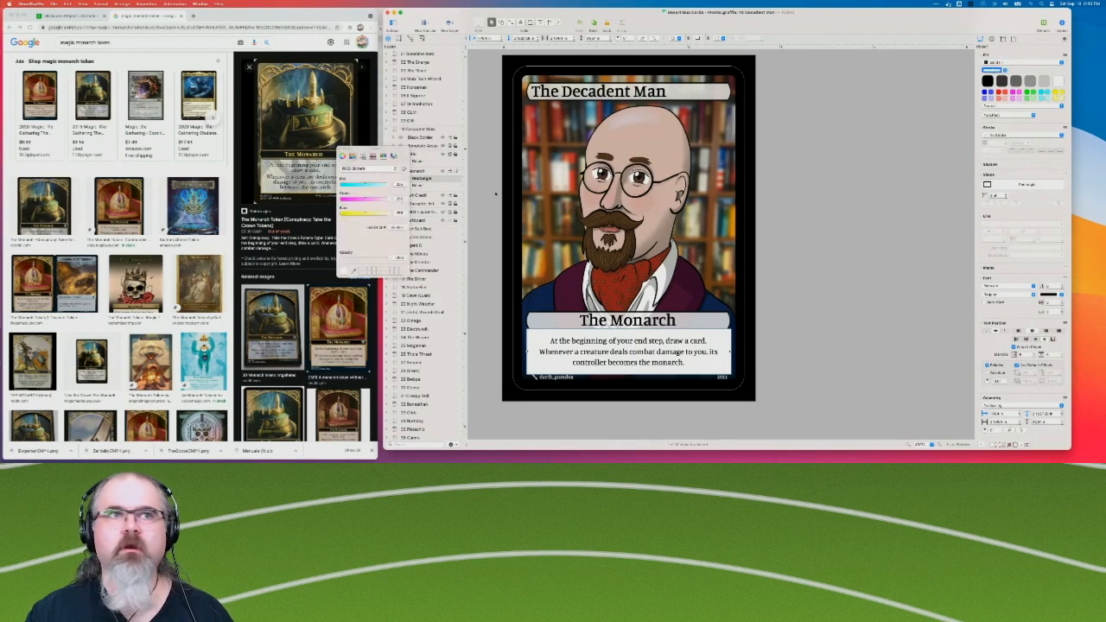
{"action": "left_click", "coordinate": [398, 257]}
{"action": "double_click", "coordinate": [398, 257]}
{"action": "type", "text": "80"}
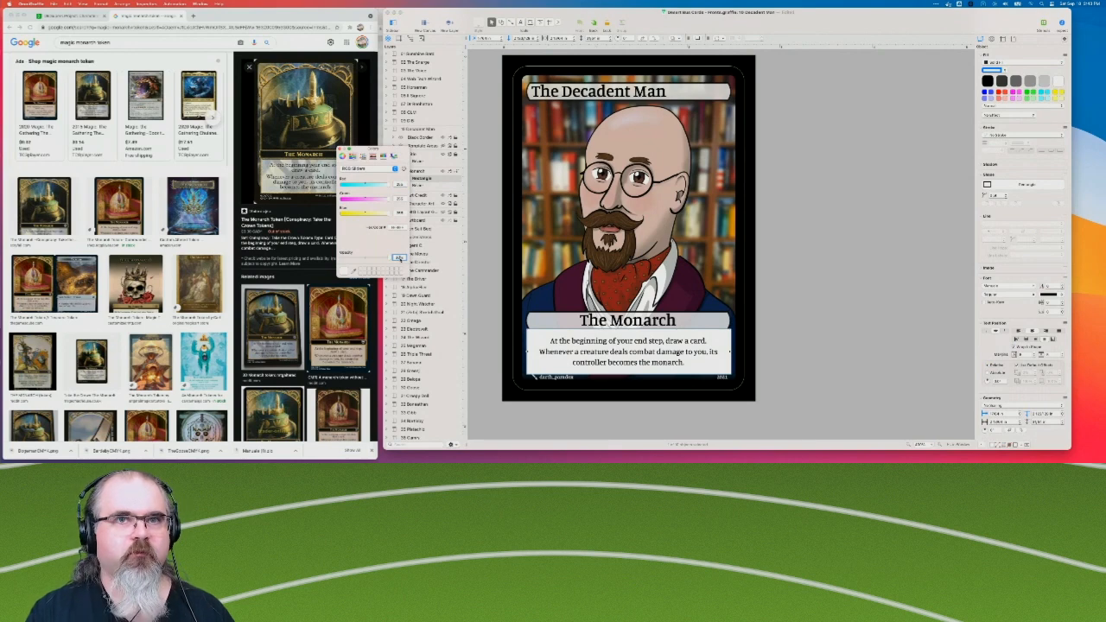
{"action": "key", "text": "Return"}
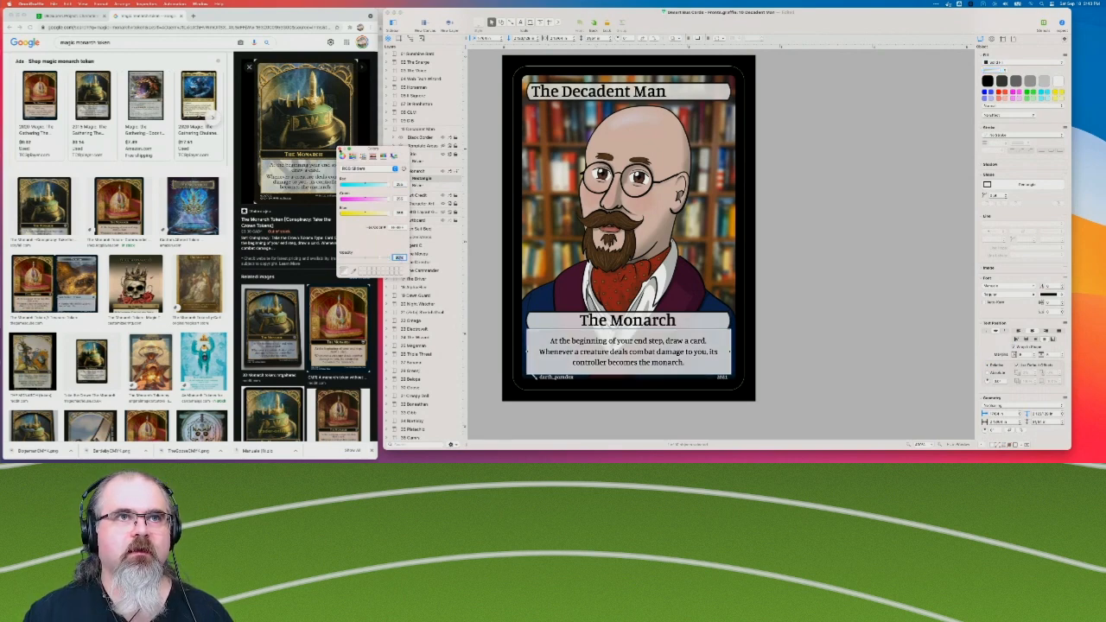
{"action": "left_click", "coordinate": [342, 151]}
{"action": "left_click_drag", "start_coordinate": [427, 185], "coordinate": [424, 176]}
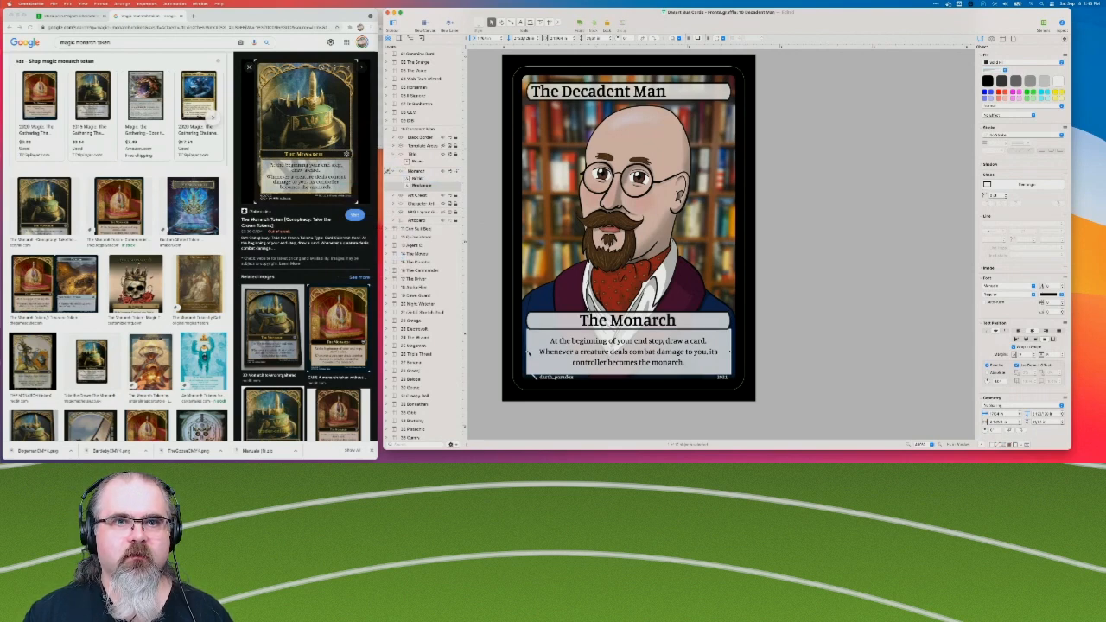
Shift the rules text box slightly right and pull in its right edge so both sides sit just inside the title bubble.
{"action": "left_click_drag", "start_coordinate": [528, 352], "coordinate": [526, 352]}
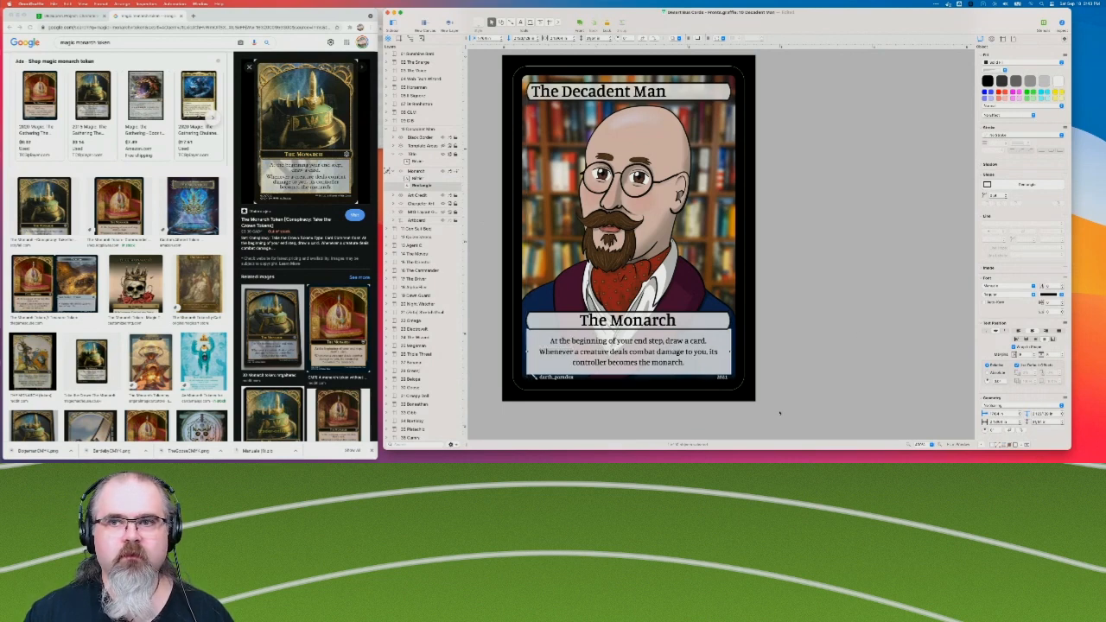
{"action": "left_click", "coordinate": [940, 445]}
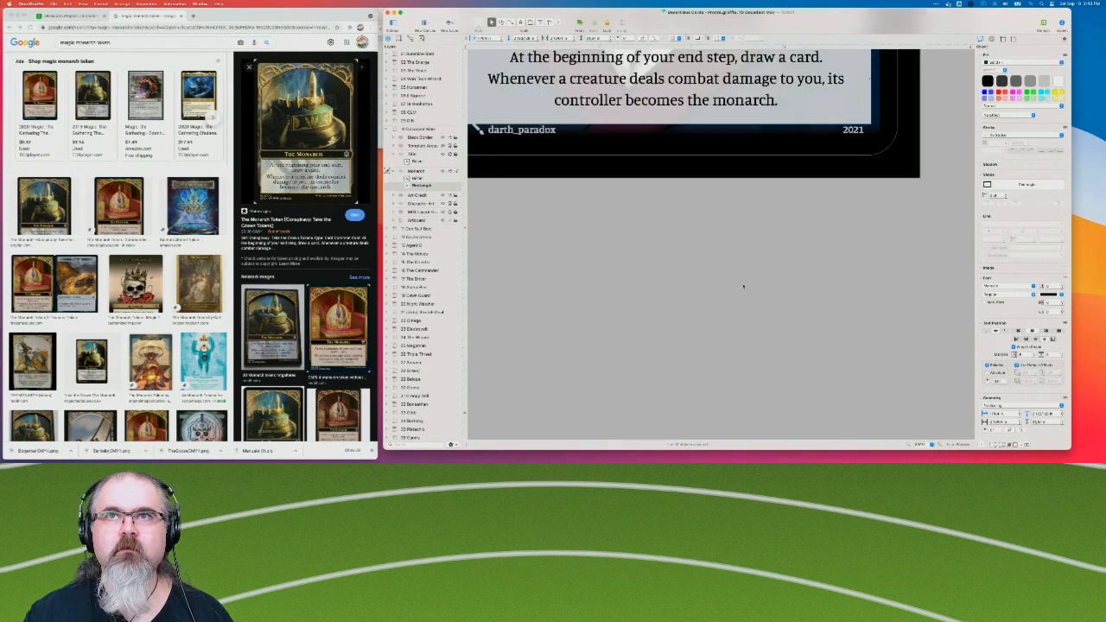
{"action": "scroll", "coordinate": [710, 268], "scroll_direction": "up", "scroll_amount": 5}
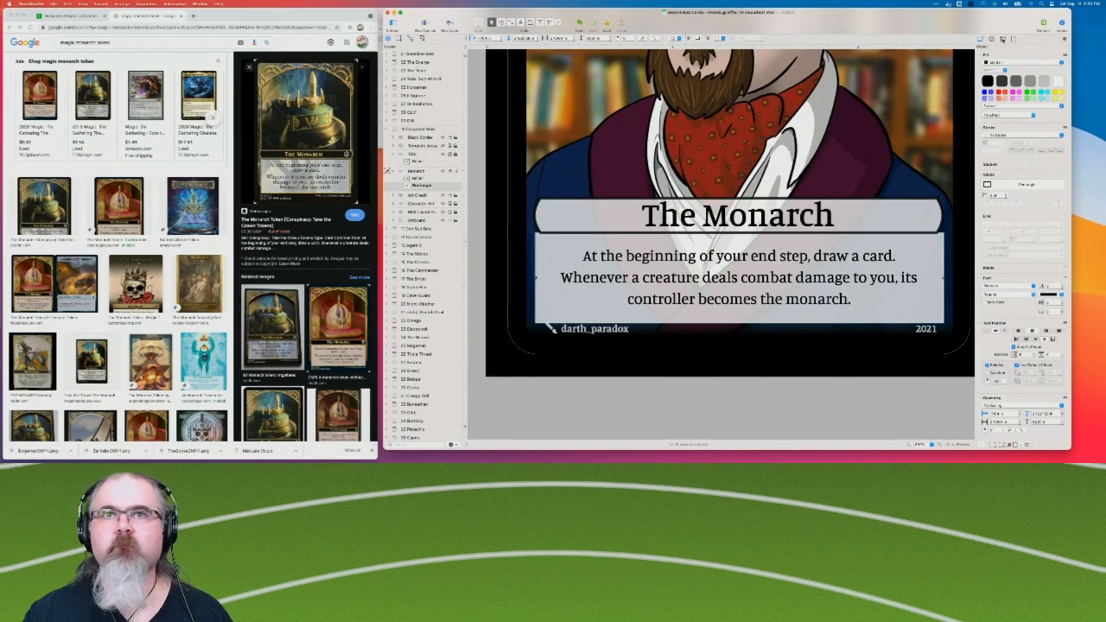
{"action": "key", "text": "Right"}
{"action": "key", "text": "Right"}
{"action": "key", "text": "Right"}
{"action": "key", "text": "Right"}
{"action": "key", "text": "Right"}
{"action": "key", "text": "Right"}
{"action": "key", "text": "Right"}
{"action": "key", "text": "Right"}
{"action": "key", "text": "Right"}
{"action": "key", "text": "Right"}
{"action": "key", "text": "Right"}
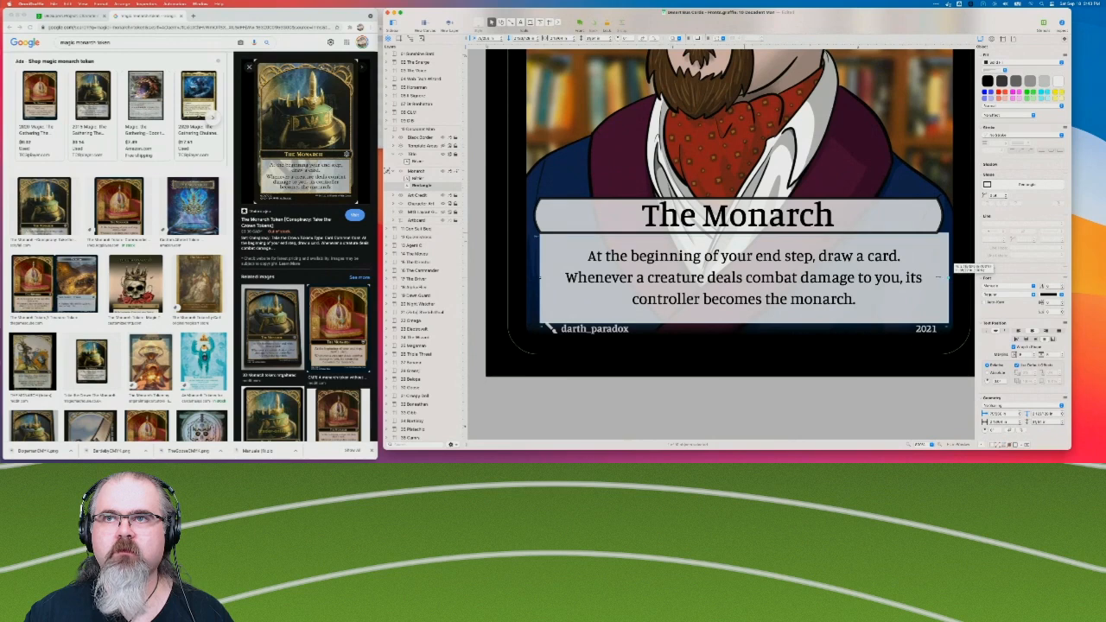
{"action": "left_click_drag", "start_coordinate": [949, 278], "coordinate": [939, 277]}
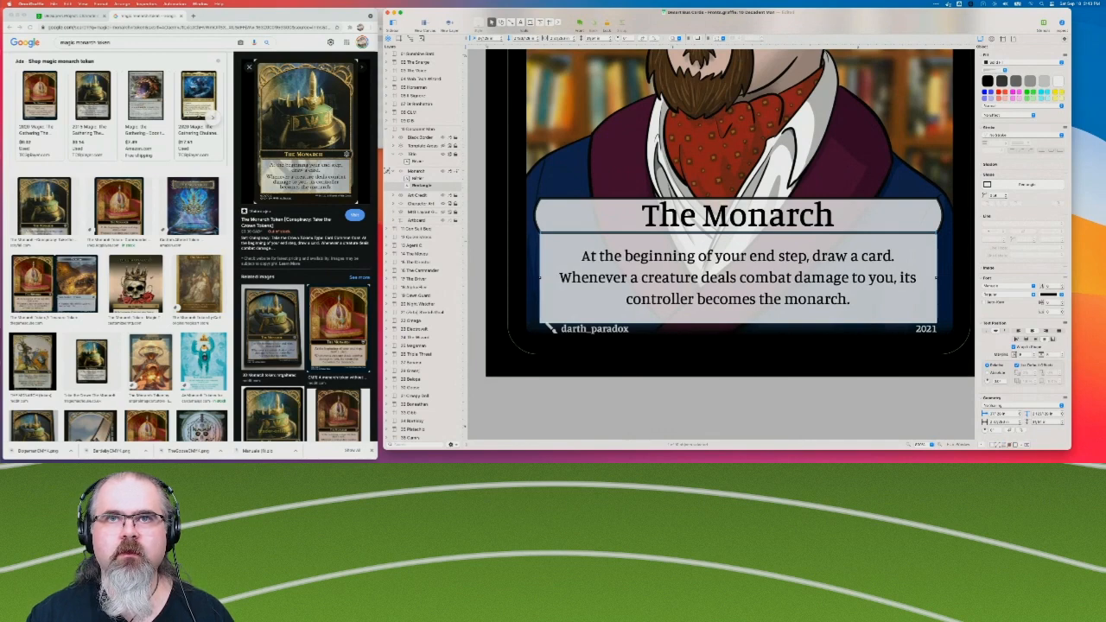
Shorten the rules text box from its bottom edge so it ends a little above the artist credit line.
{"action": "left_click", "coordinate": [803, 323]}
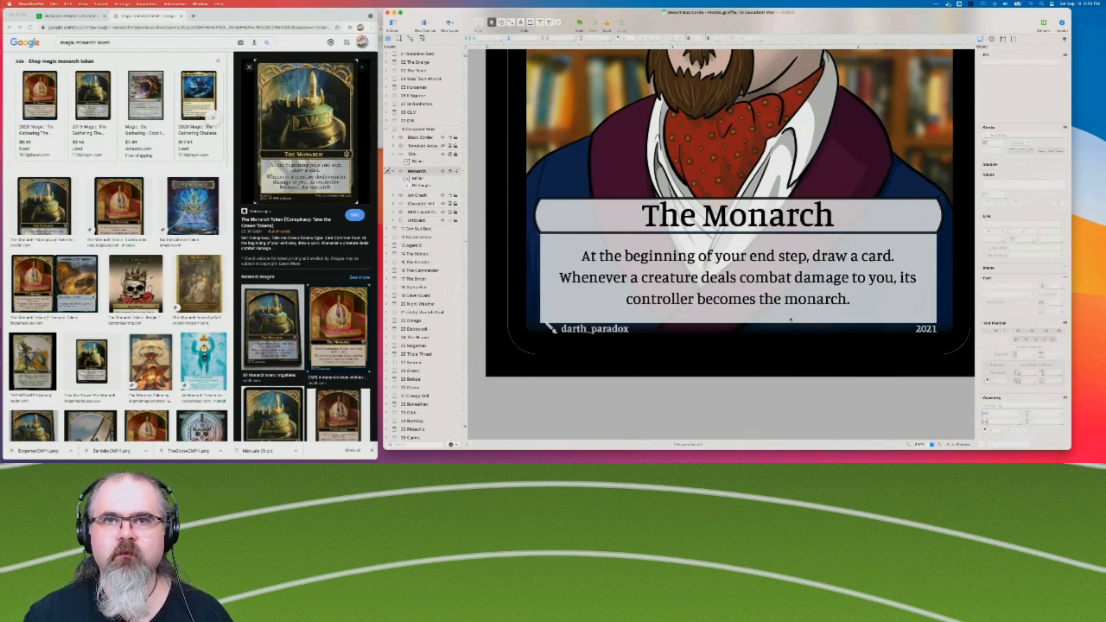
{"action": "left_click", "coordinate": [802, 322]}
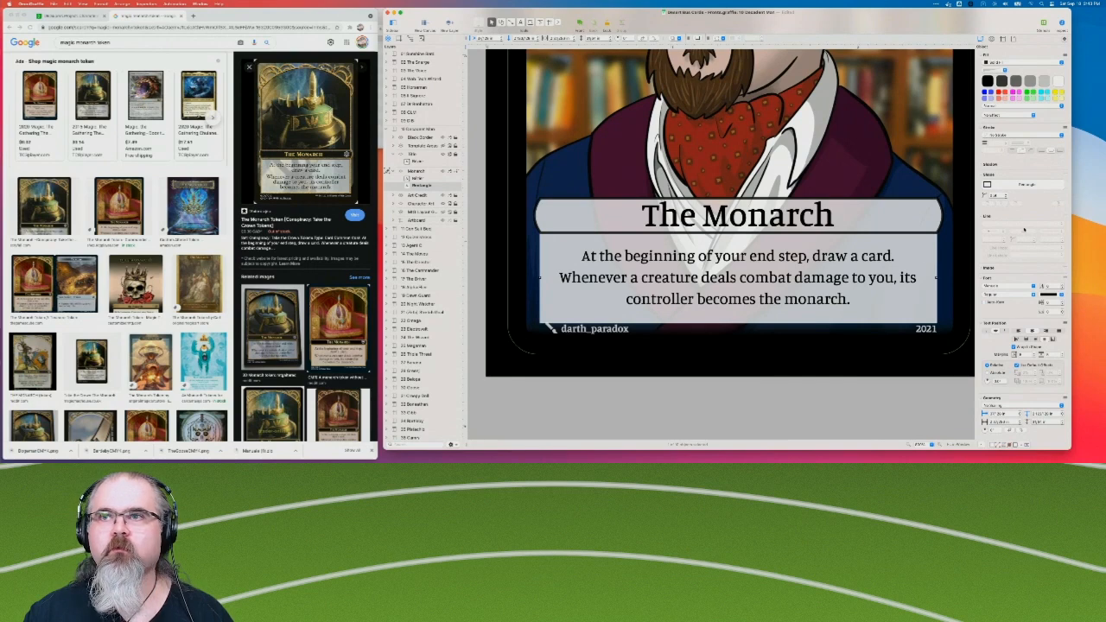
{"action": "scroll", "coordinate": [1016, 259], "scroll_direction": "down", "scroll_amount": 2}
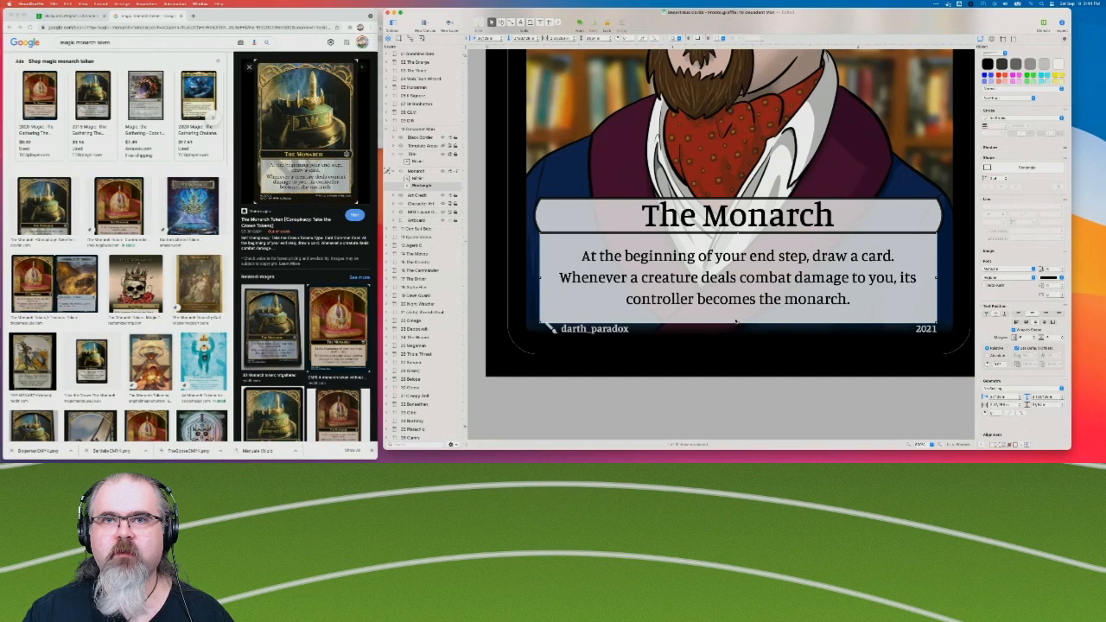
{"action": "left_click_drag", "start_coordinate": [739, 324], "coordinate": [740, 313]}
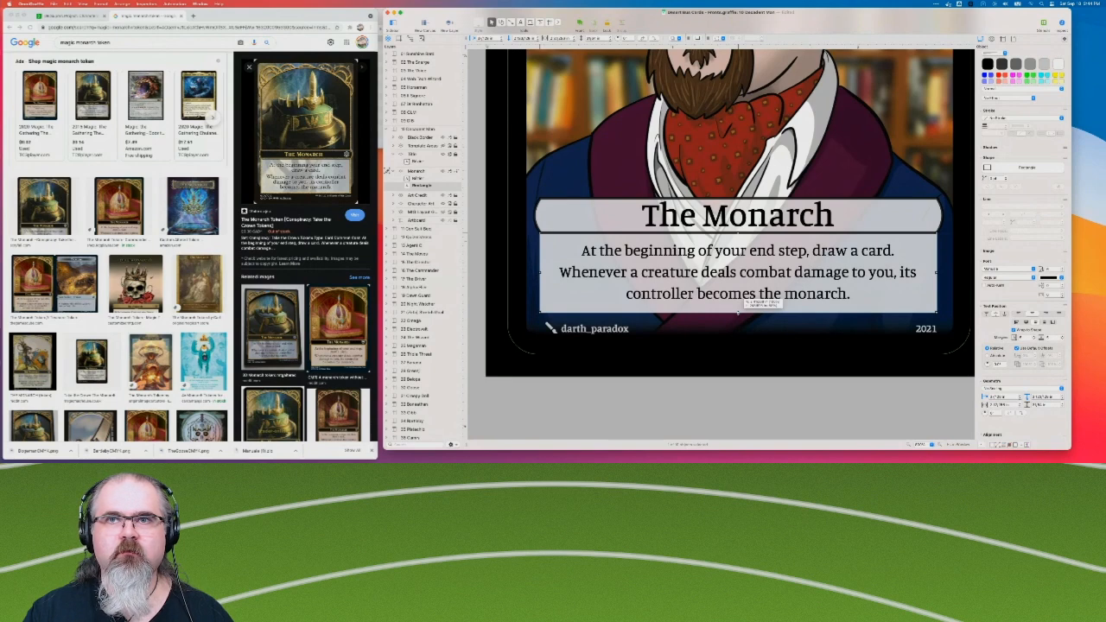
{"action": "left_click_drag", "start_coordinate": [739, 313], "coordinate": [739, 313]}
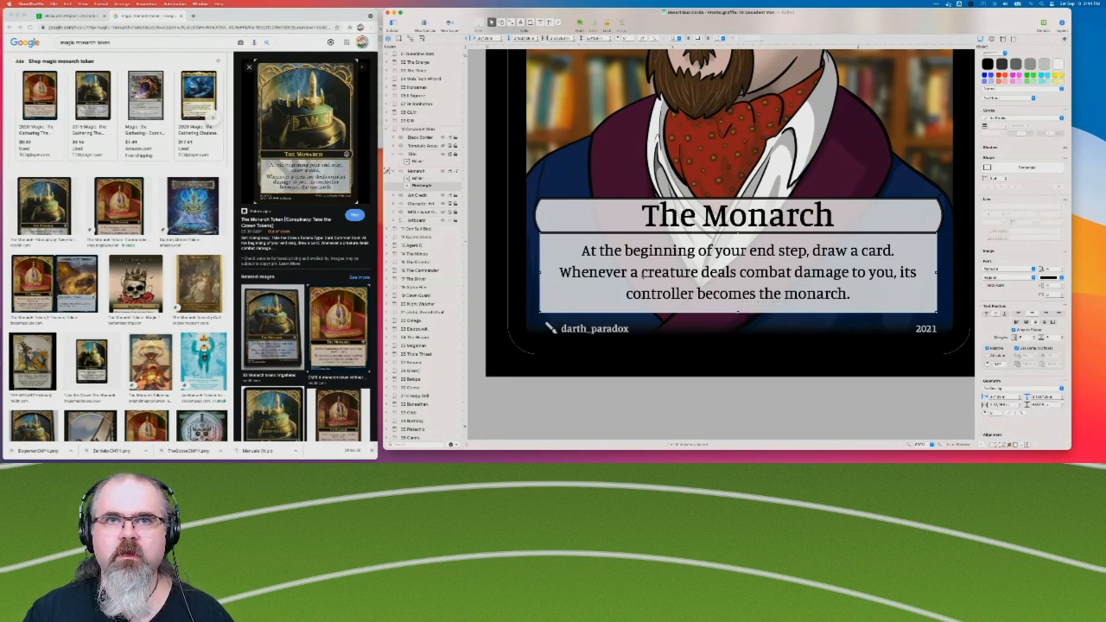
{"action": "left_click", "coordinate": [770, 371]}
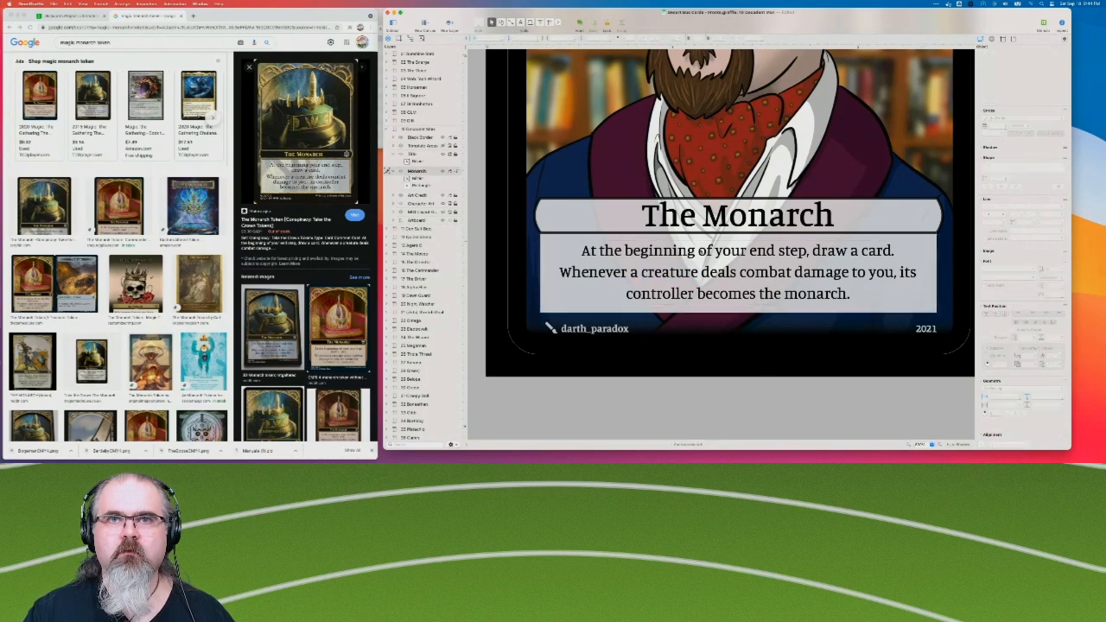
Reduce the line height multiple of the rules sentence beginning "Whenever a creature deals combat damage".
{"action": "double_click", "coordinate": [670, 273]}
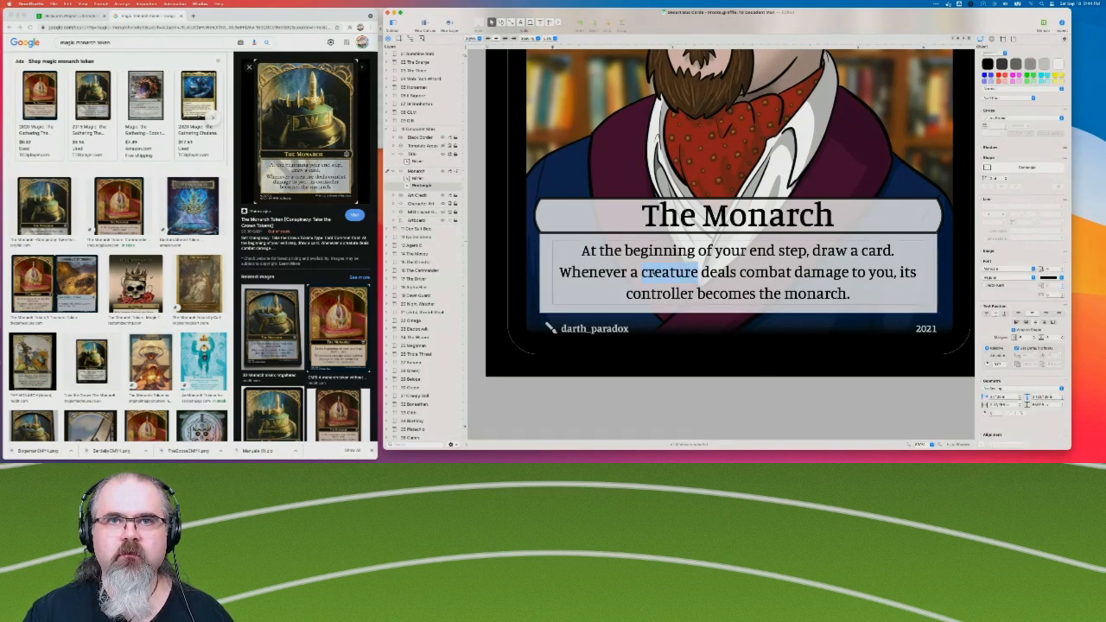
{"action": "left_click_drag", "start_coordinate": [560, 272], "coordinate": [863, 294]}
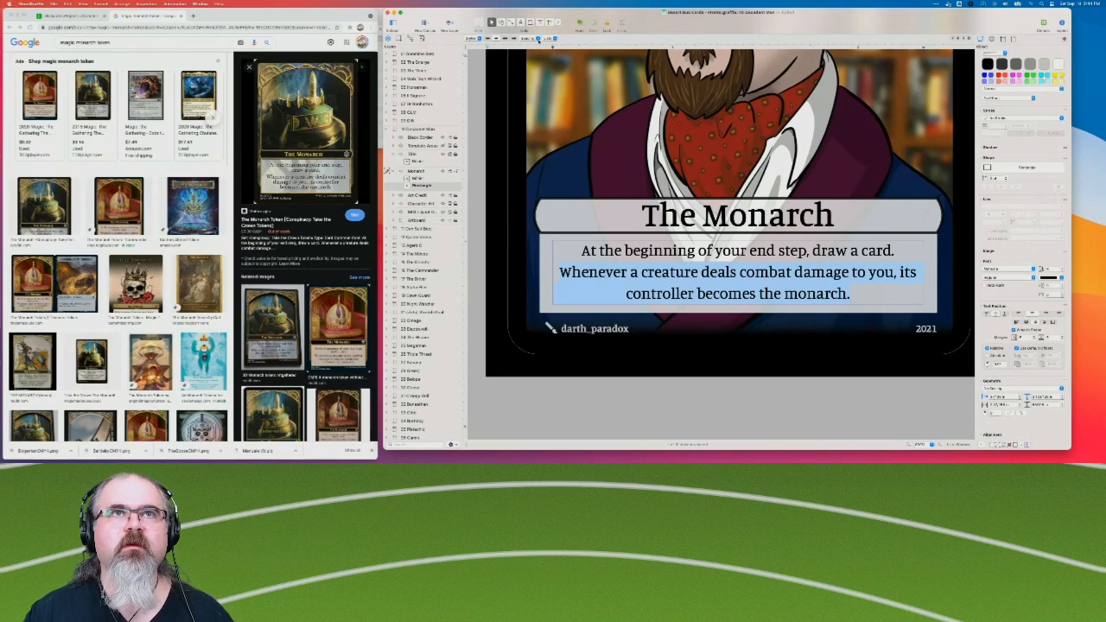
{"action": "left_click", "coordinate": [538, 39]}
{"action": "left_click", "coordinate": [534, 61]}
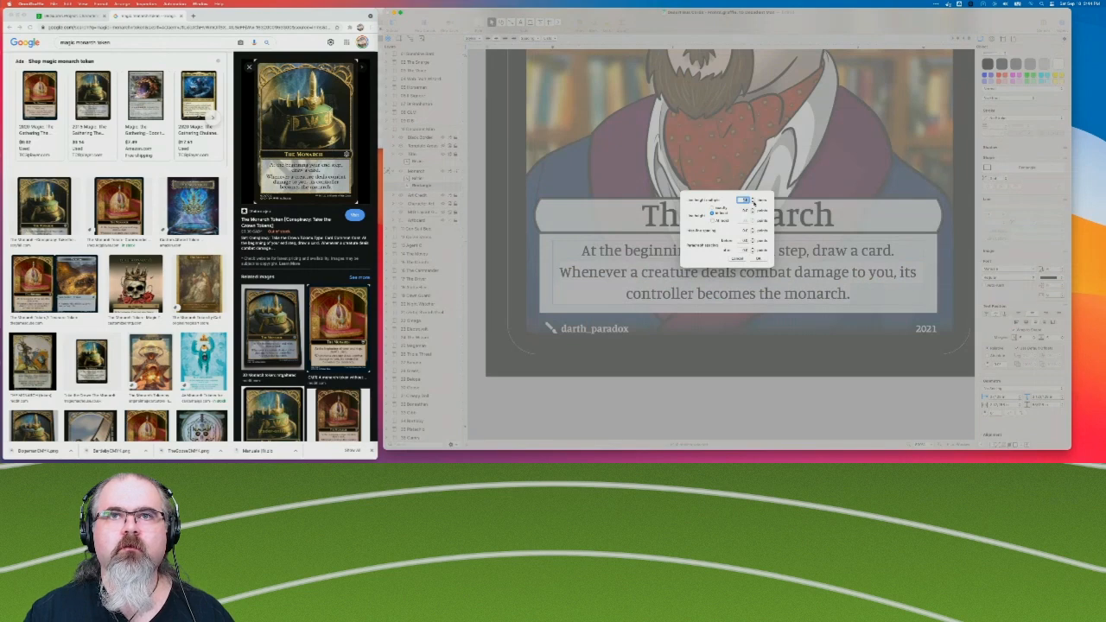
{"action": "left_click", "coordinate": [753, 204]}
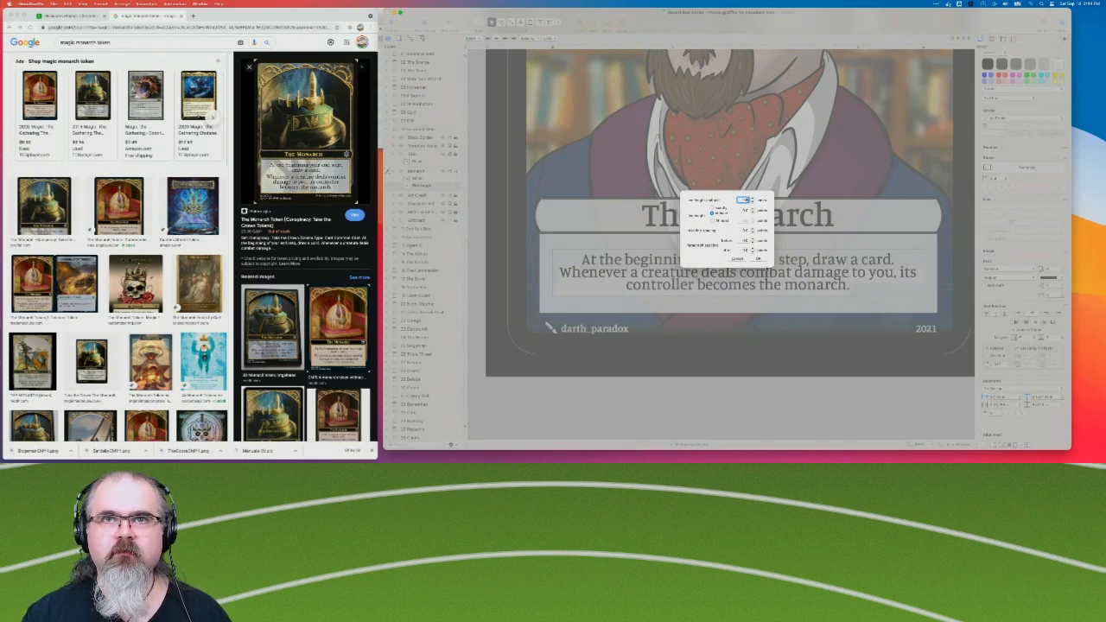
{"action": "left_click", "coordinate": [760, 258]}
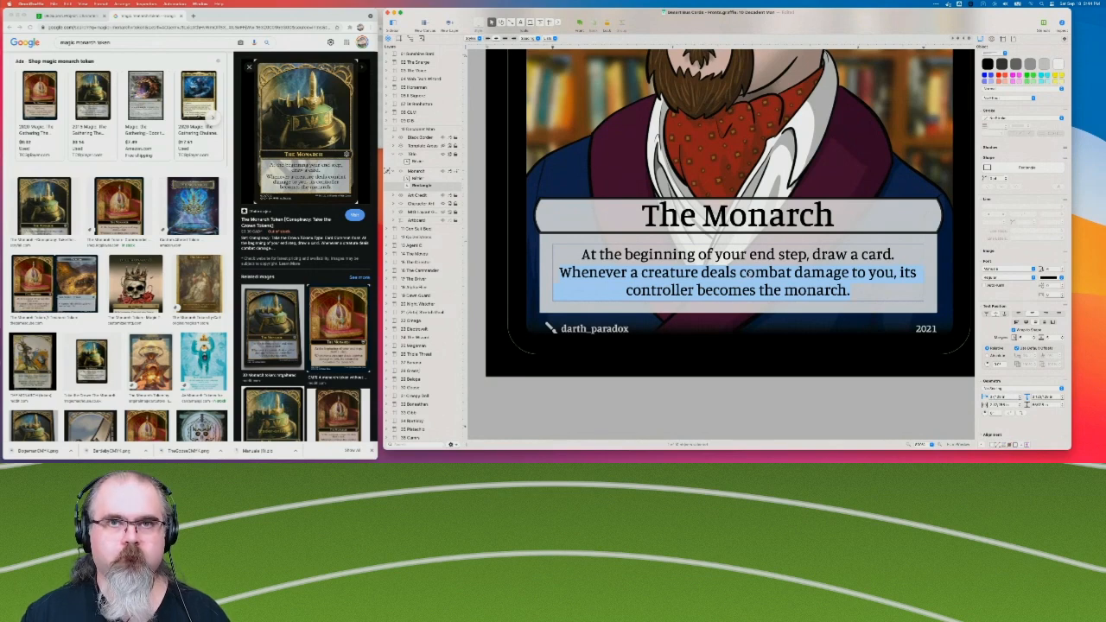
Set the line height of all the rules text to an exact value and reduce its inter-line spacing.
{"action": "key", "text": "super+a"}
{"action": "right_click", "coordinate": [748, 277]}
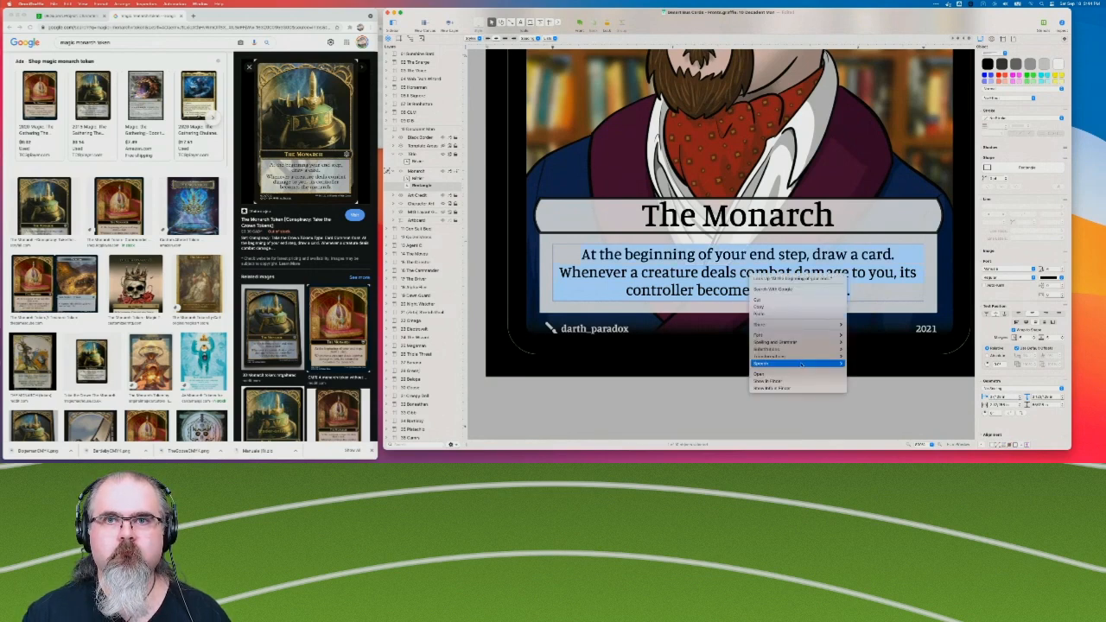
{"action": "left_click", "coordinate": [515, 164]}
{"action": "left_click", "coordinate": [530, 38]}
{"action": "left_click", "coordinate": [531, 69]}
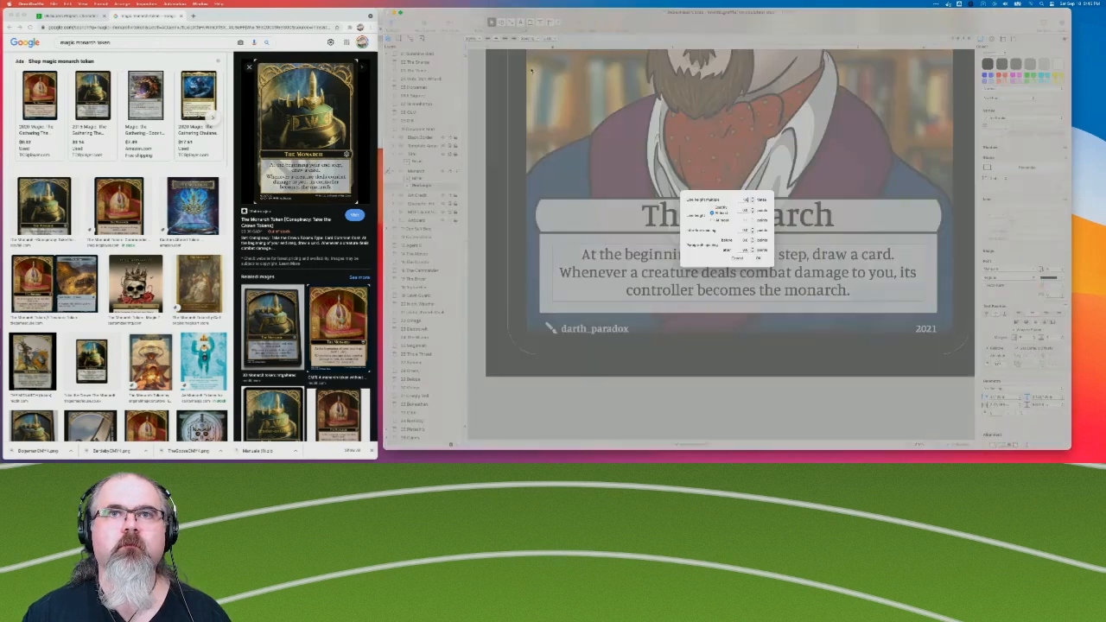
{"action": "left_click", "coordinate": [713, 207]}
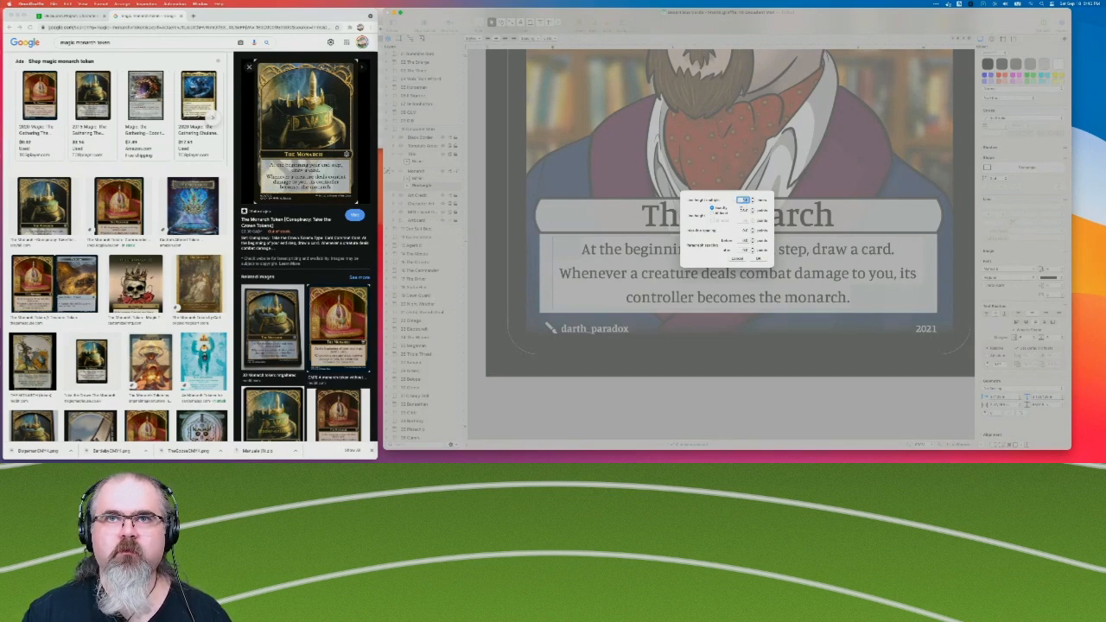
{"action": "double_click", "coordinate": [746, 211]}
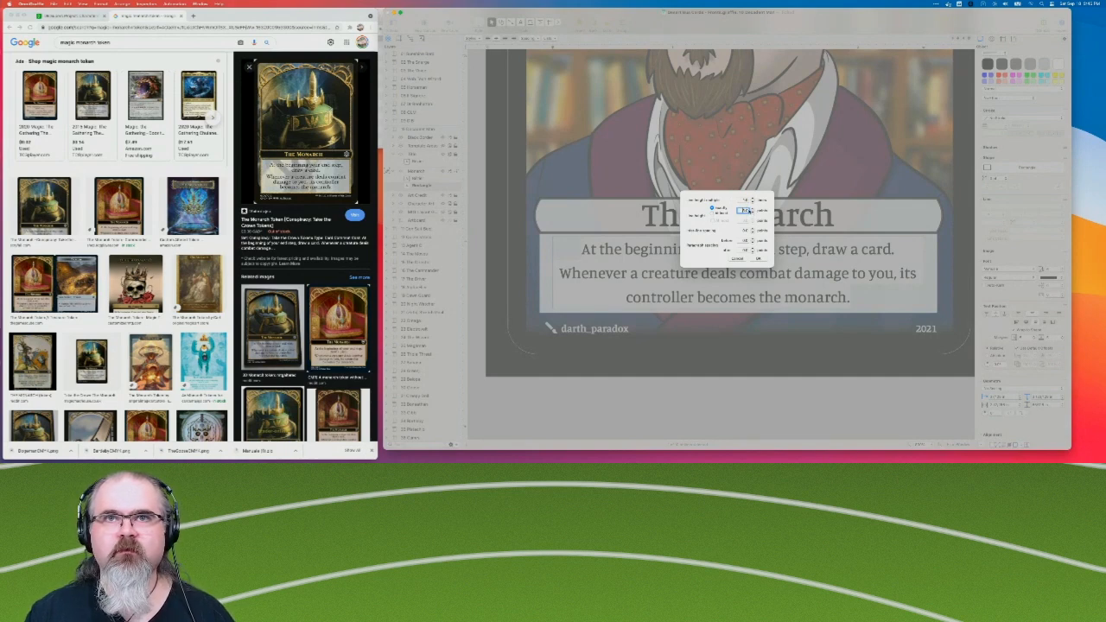
{"action": "left_click", "coordinate": [752, 231]}
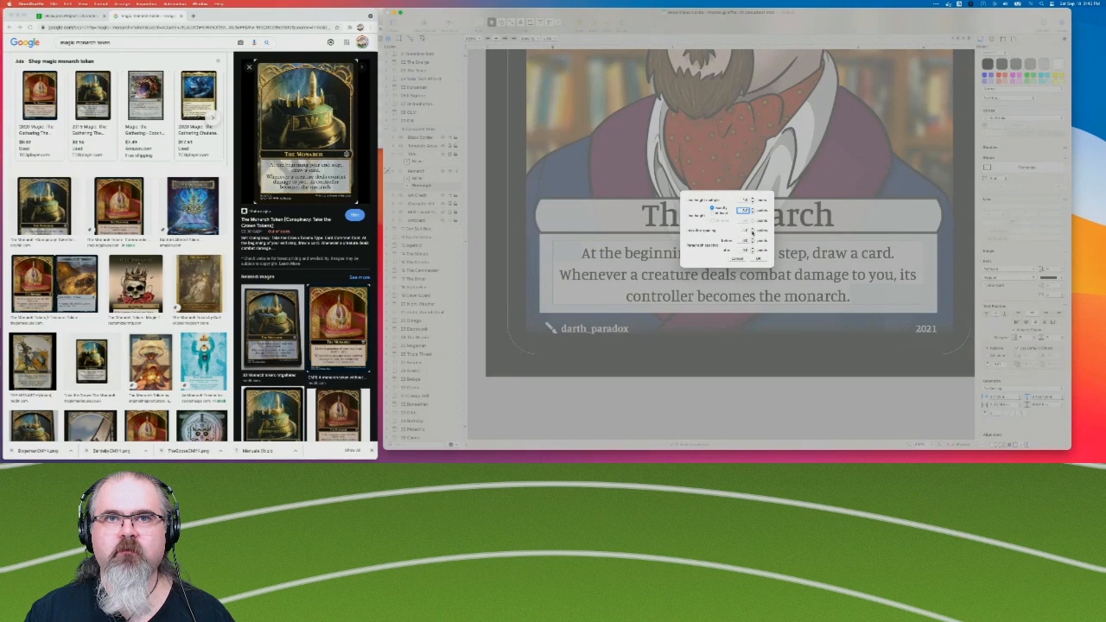
{"action": "left_click", "coordinate": [752, 232]}
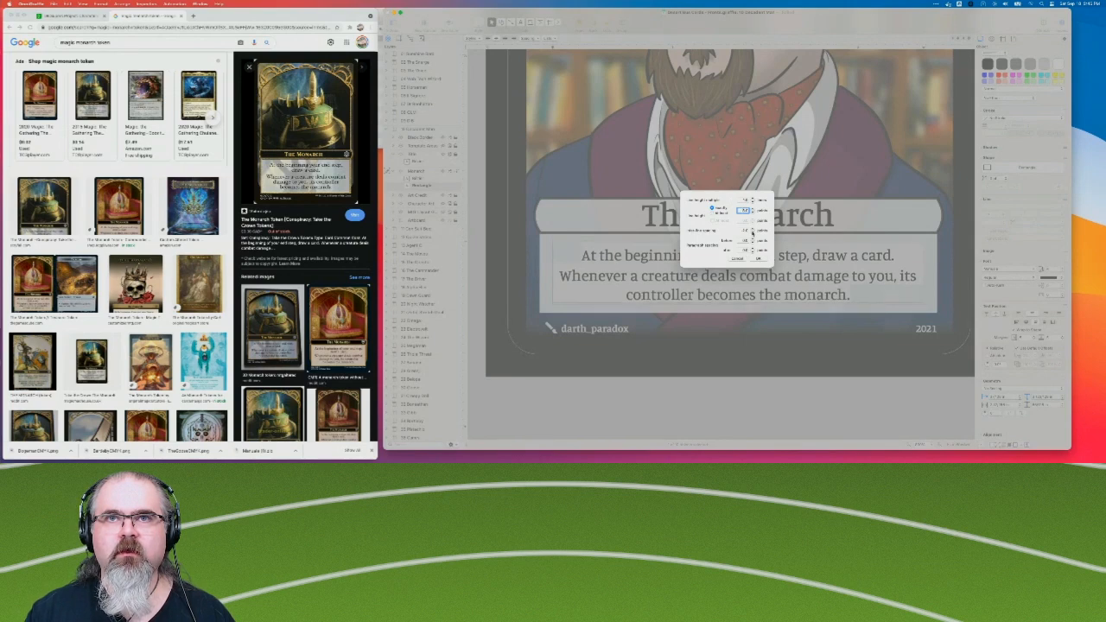
Increase the paragraph spacing after each rules paragraph and apply the spacing settings.
{"action": "left_click", "coordinate": [753, 250]}
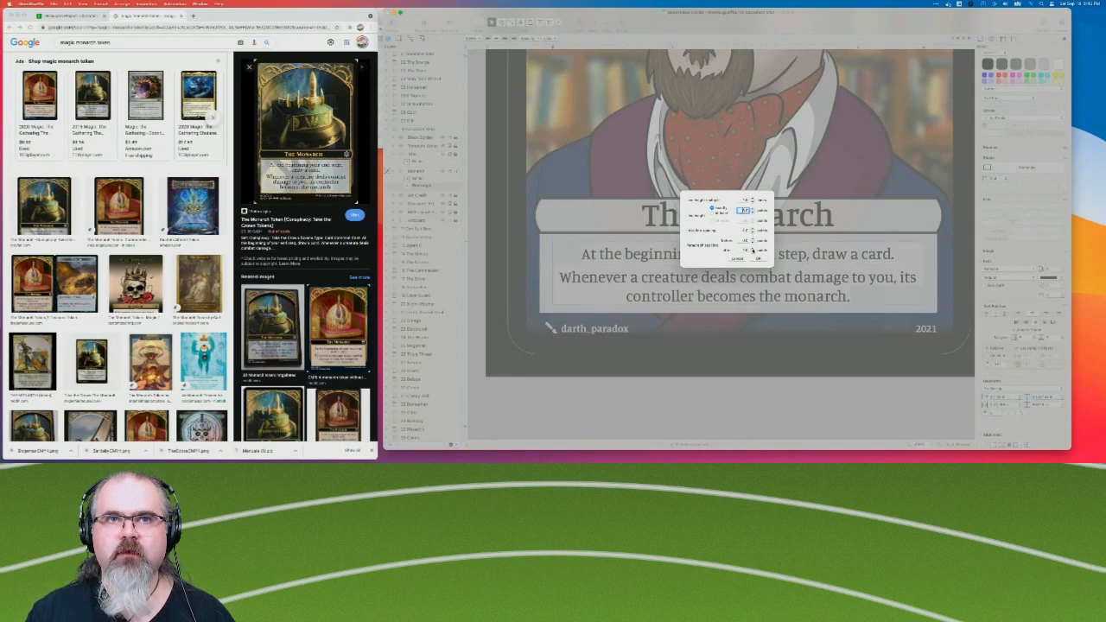
{"action": "left_click", "coordinate": [753, 249]}
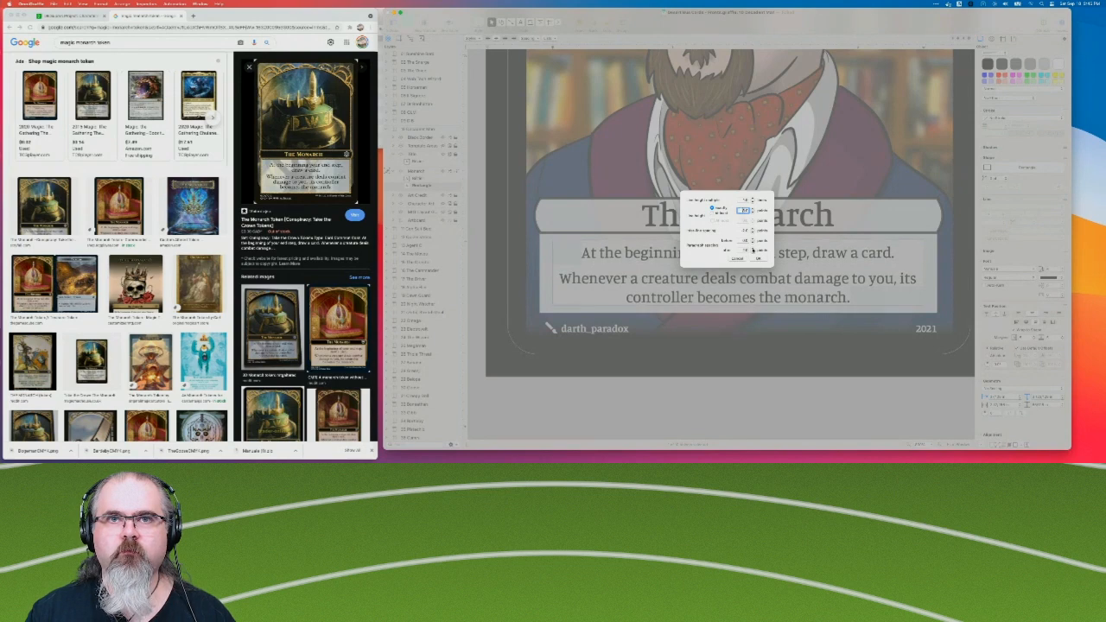
{"action": "left_click", "coordinate": [759, 259]}
{"action": "left_click", "coordinate": [760, 258]}
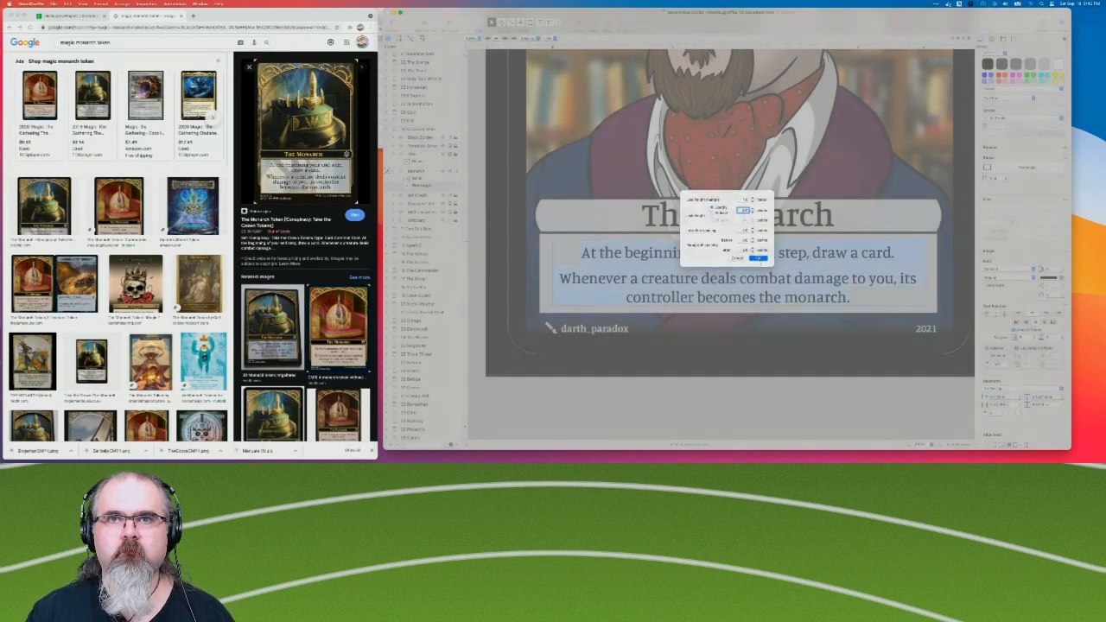
Extend the rules text box's bottom edge very slightly downward and deselect the box.
{"action": "left_click", "coordinate": [768, 386]}
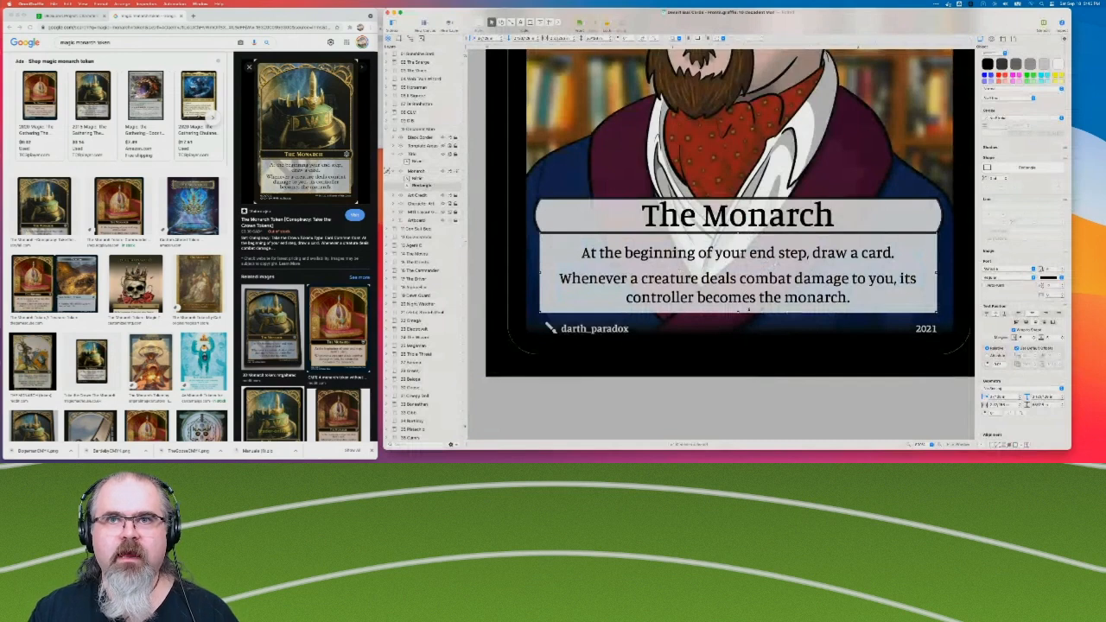
{"action": "left_click_drag", "start_coordinate": [739, 312], "coordinate": [739, 313]}
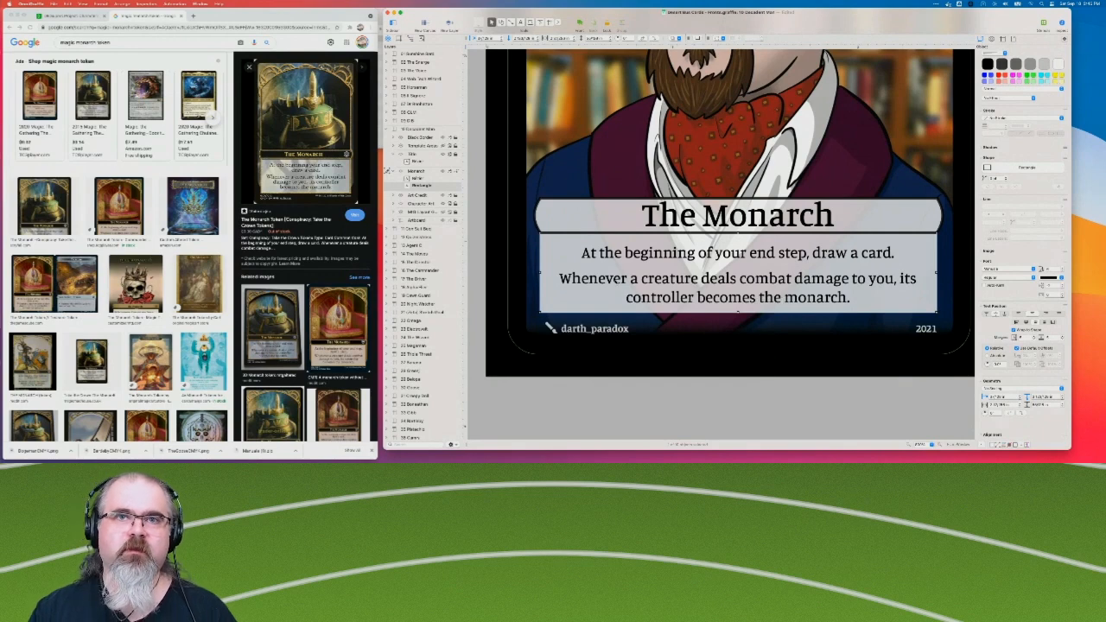
{"action": "left_click", "coordinate": [583, 422]}
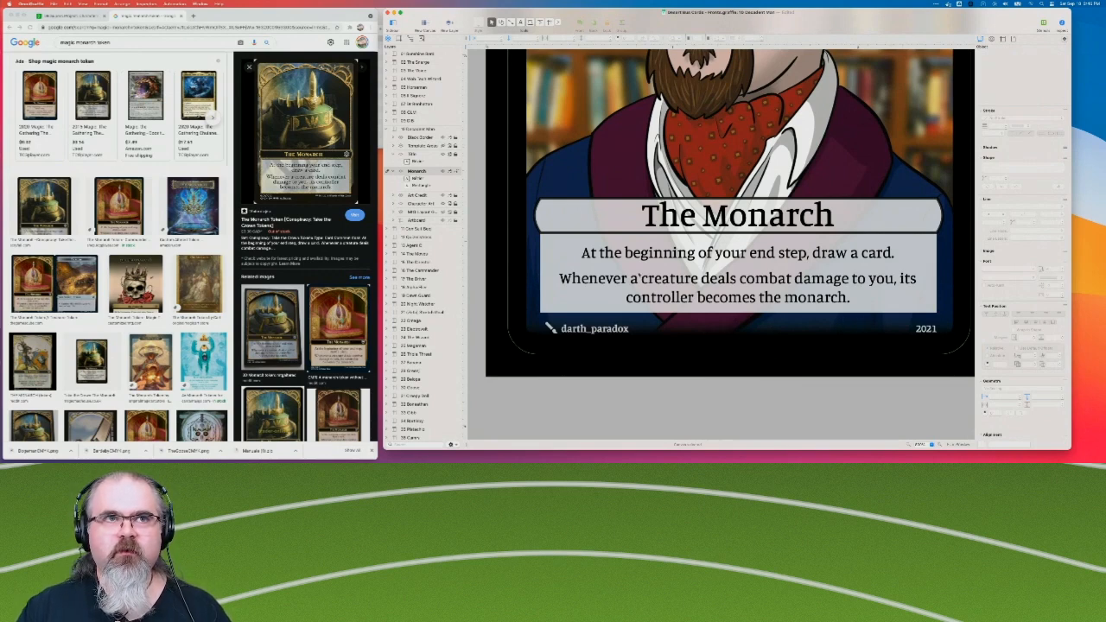
Check the whole Decadent Man card, collapse its layer list and open the Quizmistress canvas.
{"action": "left_click", "coordinate": [908, 446]}
{"action": "scroll", "coordinate": [869, 373], "scroll_direction": "up", "scroll_amount": 3}
{"action": "scroll", "coordinate": [870, 373], "scroll_direction": "down", "scroll_amount": 1}
{"action": "scroll", "coordinate": [869, 372], "scroll_direction": "right", "scroll_amount": 1}
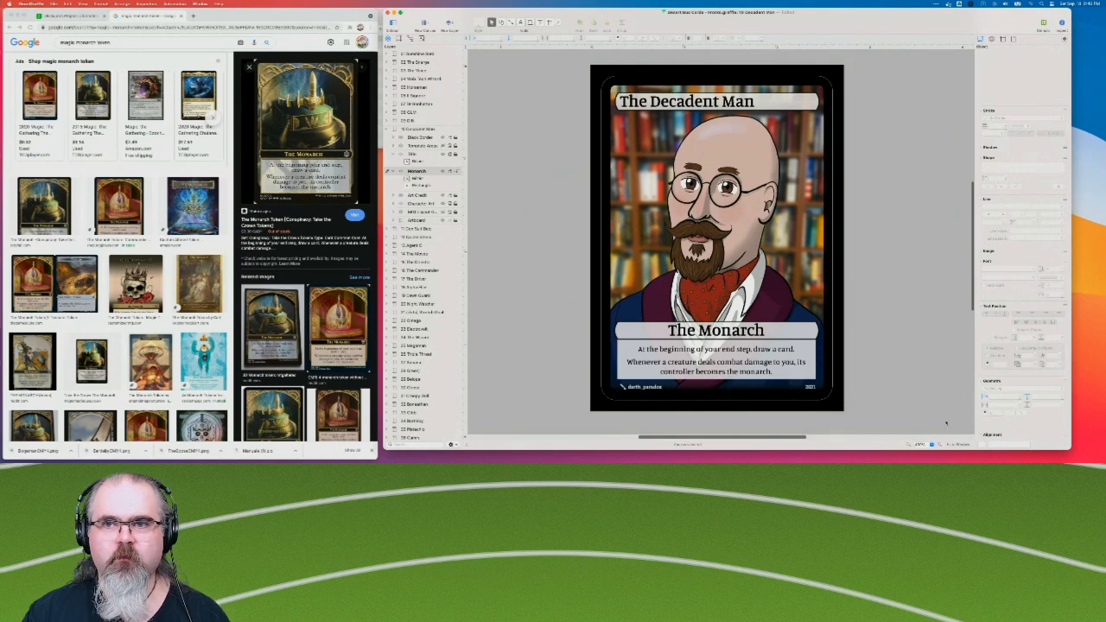
{"action": "left_click", "coordinate": [910, 447]}
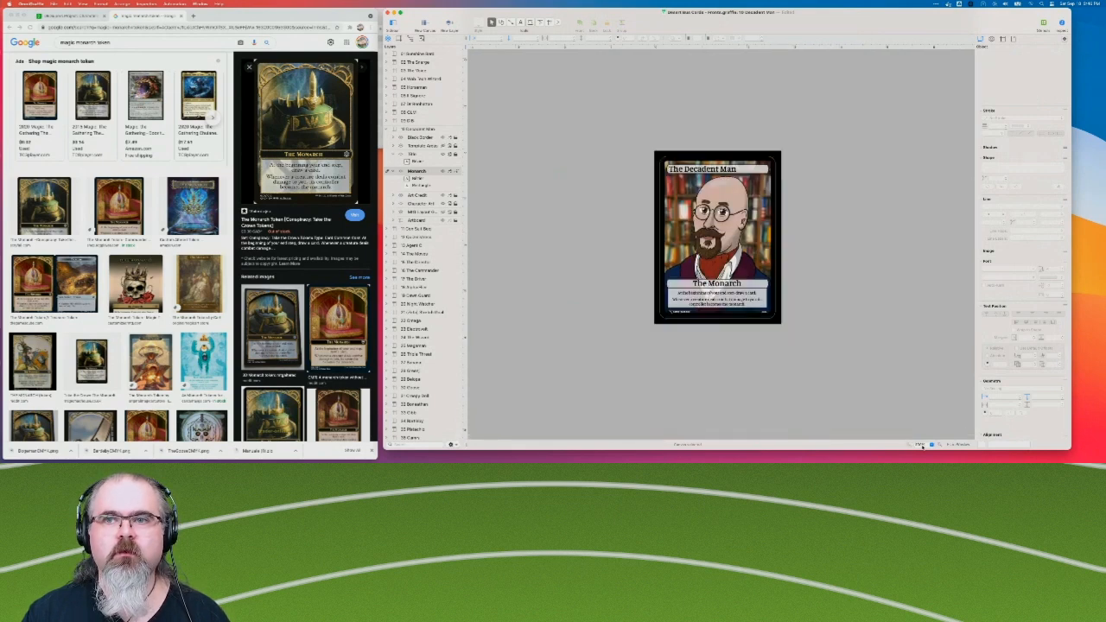
{"action": "left_click", "coordinate": [940, 445]}
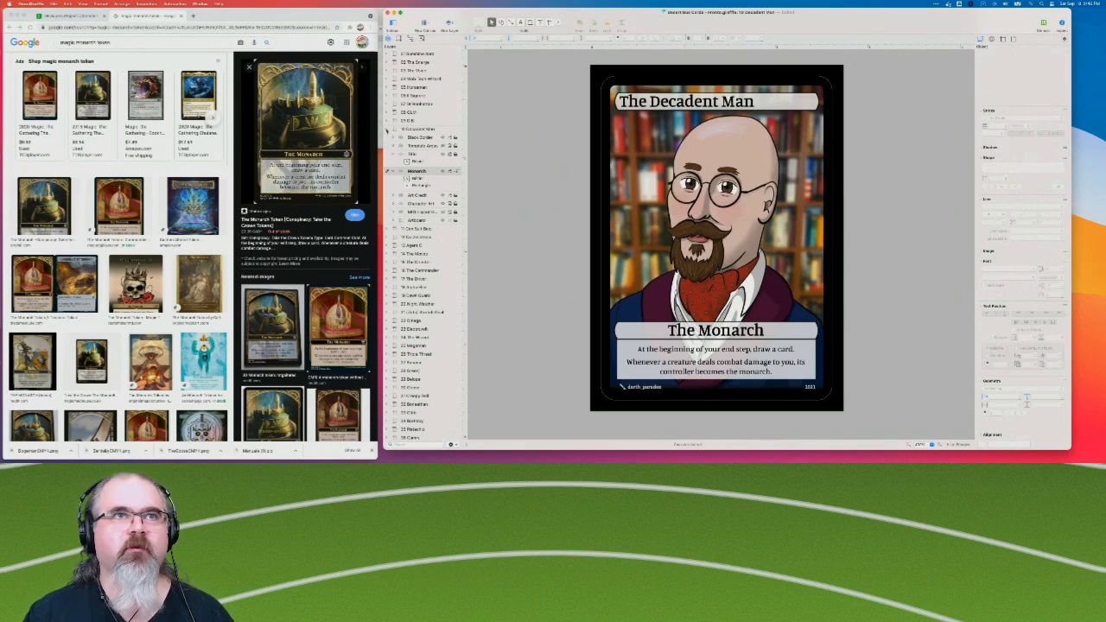
{"action": "left_click", "coordinate": [387, 130]}
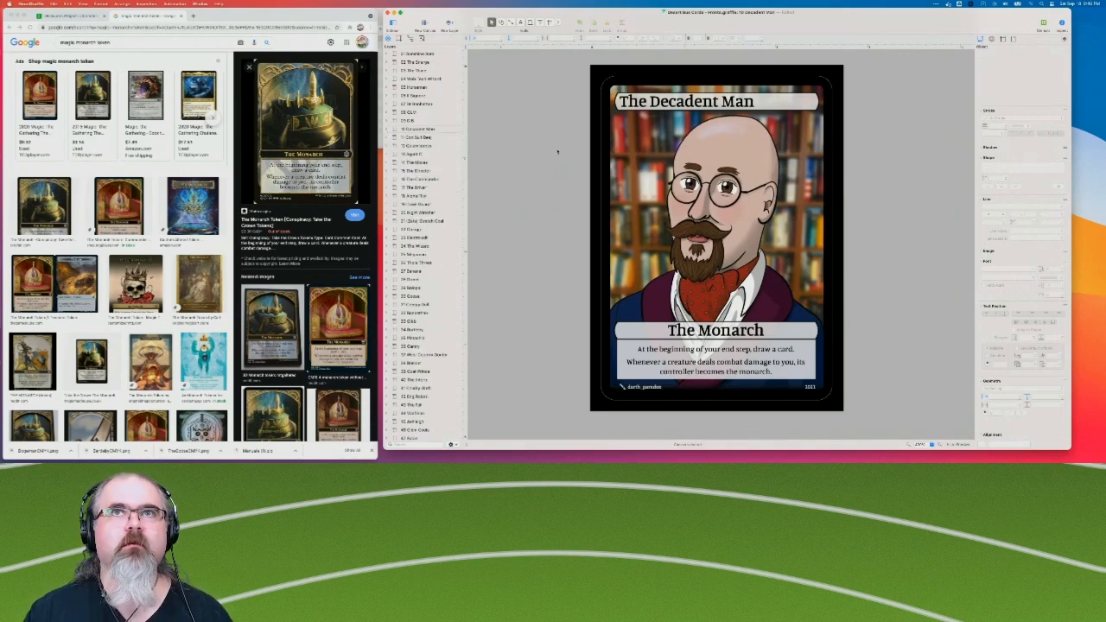
{"action": "left_click", "coordinate": [423, 138]}
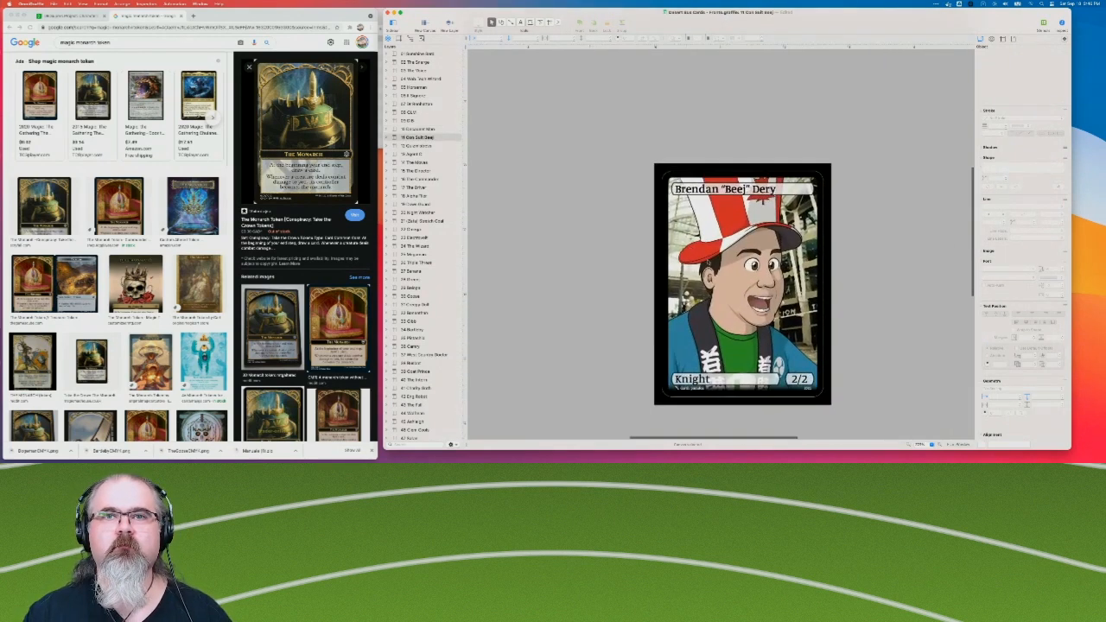
{"action": "left_click", "coordinate": [419, 145]}
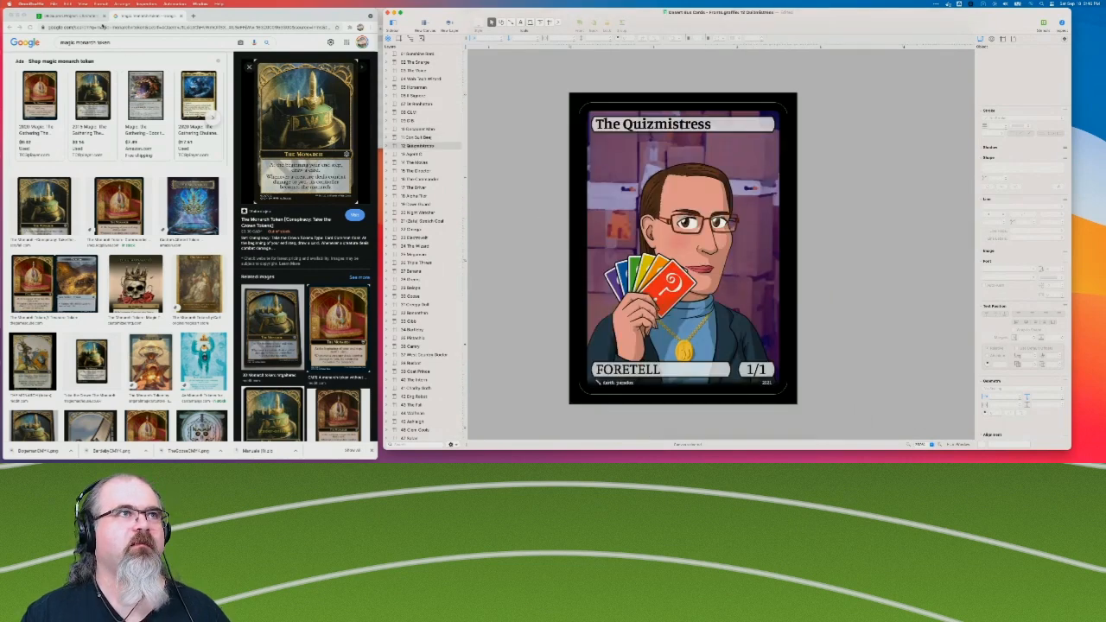
Switch to the browser, search images for "magic foretell token" and open a Foretell token's preview.
{"action": "double_click", "coordinate": [85, 42]}
{"action": "type", "text": "foretell"}
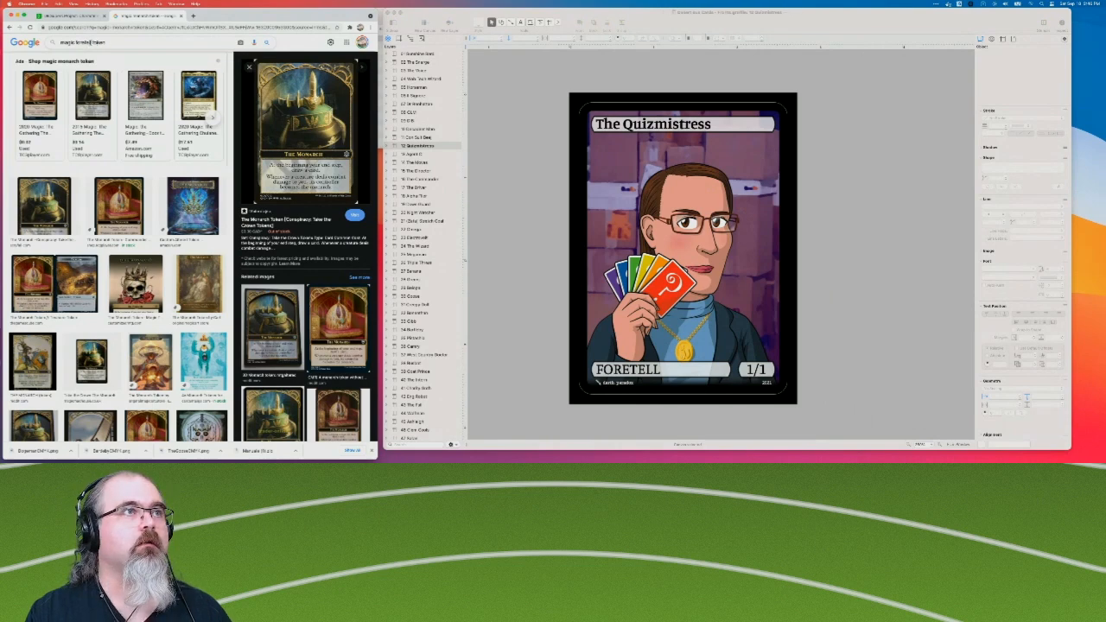
{"action": "key", "text": "Return"}
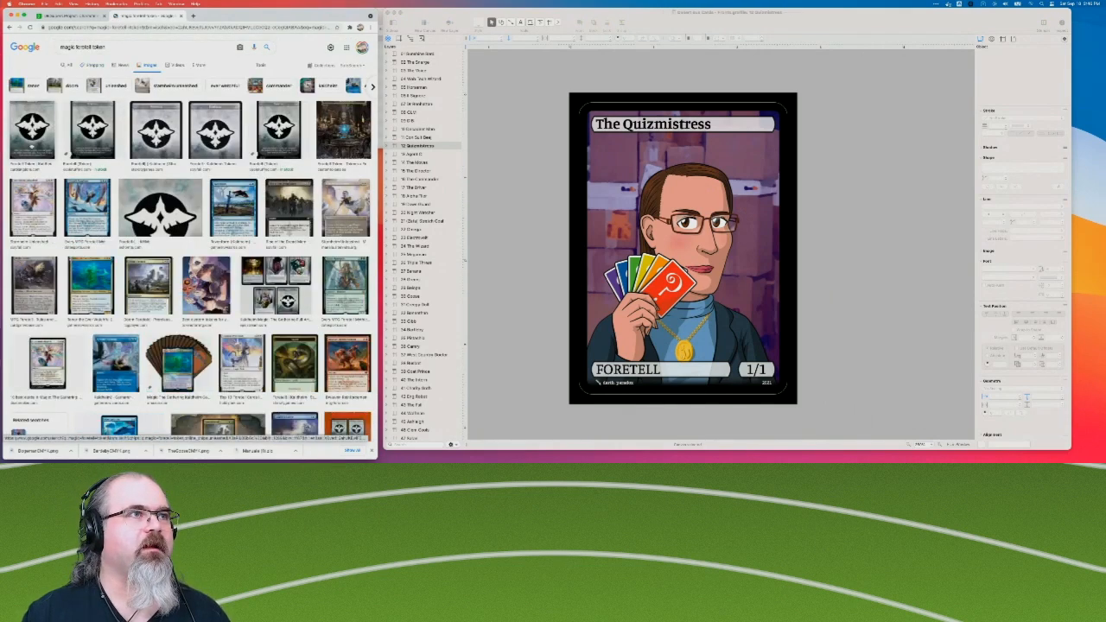
{"action": "left_click", "coordinate": [227, 130]}
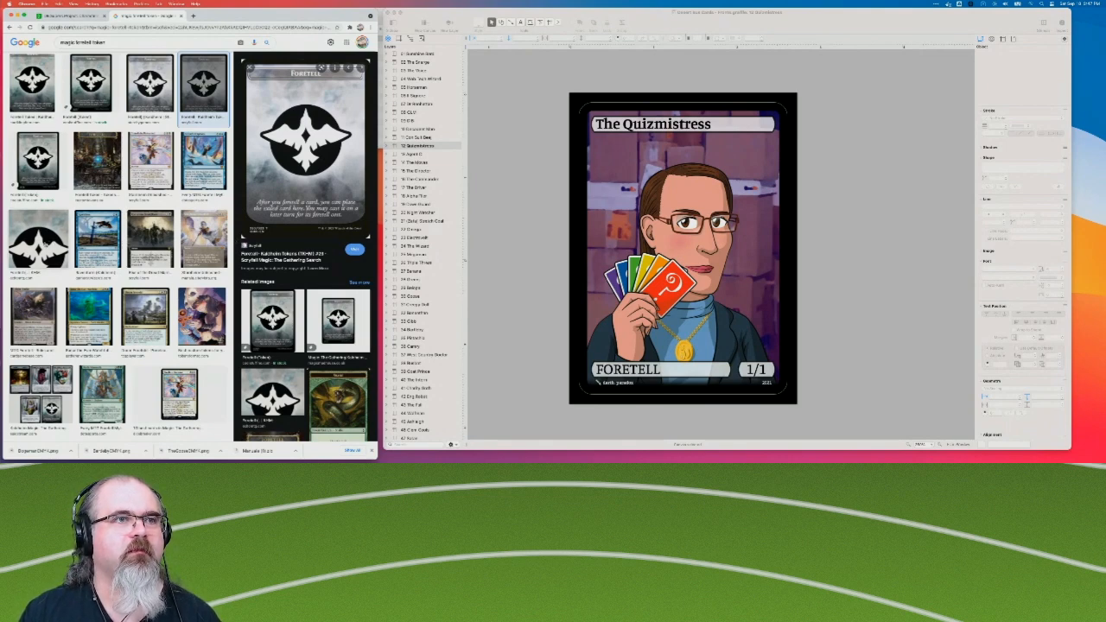
Examine the custom Foretell token's enlarged artwork on its shop page, and close that page.
{"action": "scroll", "coordinate": [306, 259], "scroll_direction": "down", "scroll_amount": 3}
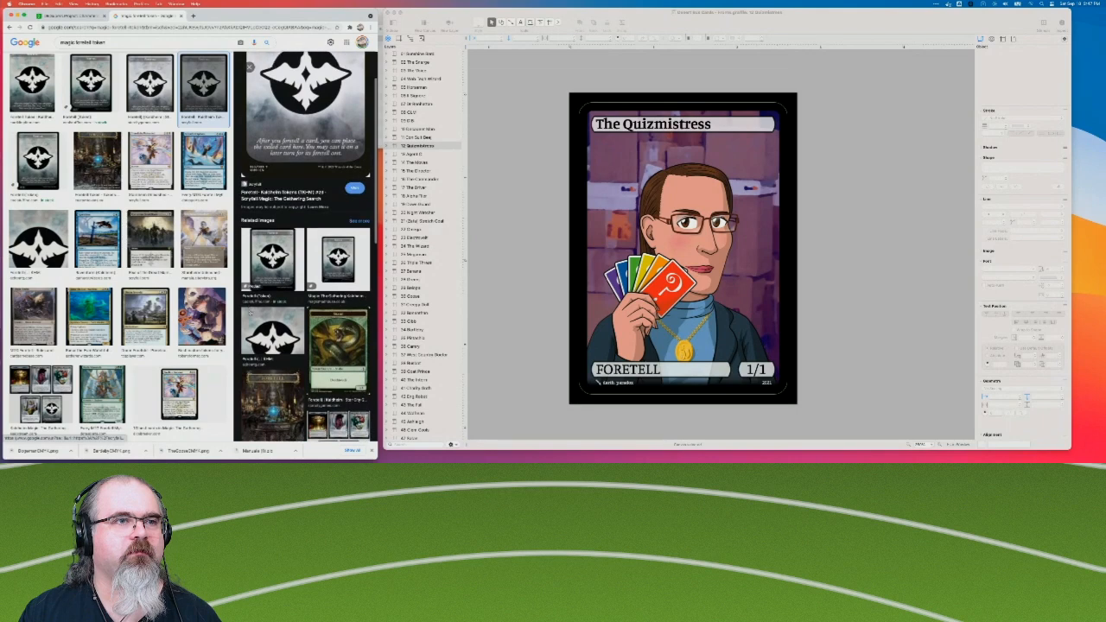
{"action": "left_click", "coordinate": [281, 356]}
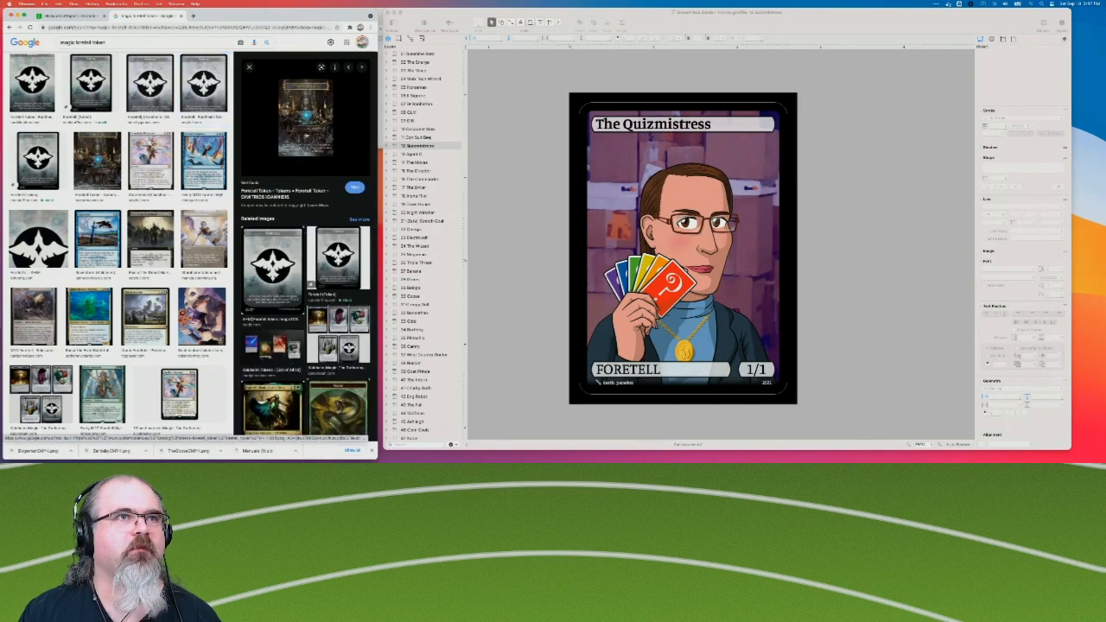
{"action": "left_click", "coordinate": [308, 124]}
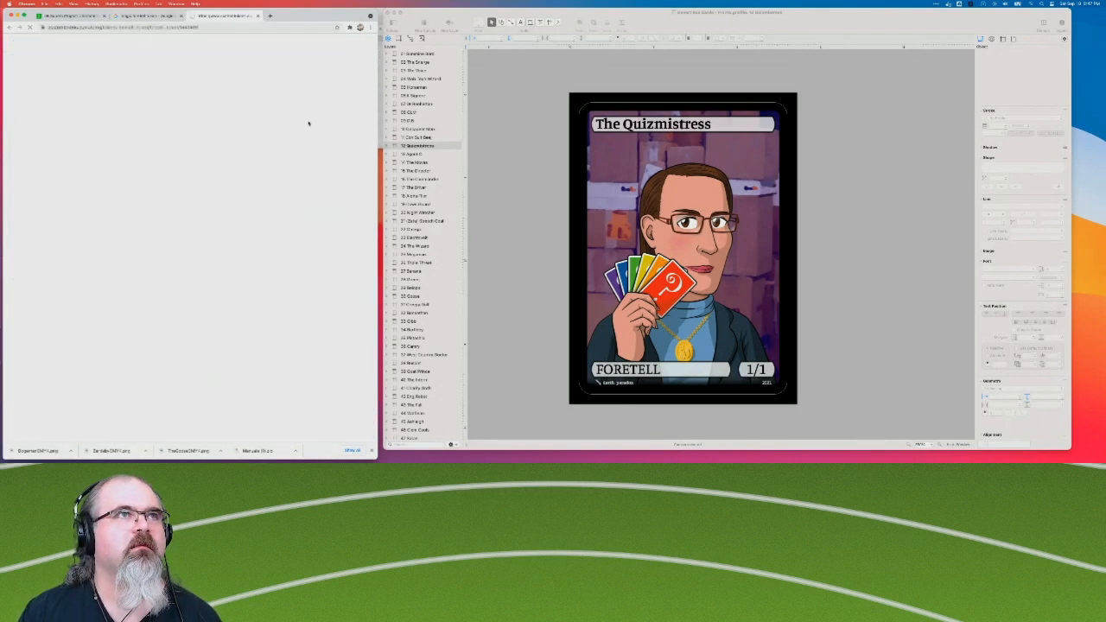
{"action": "left_click", "coordinate": [163, 169]}
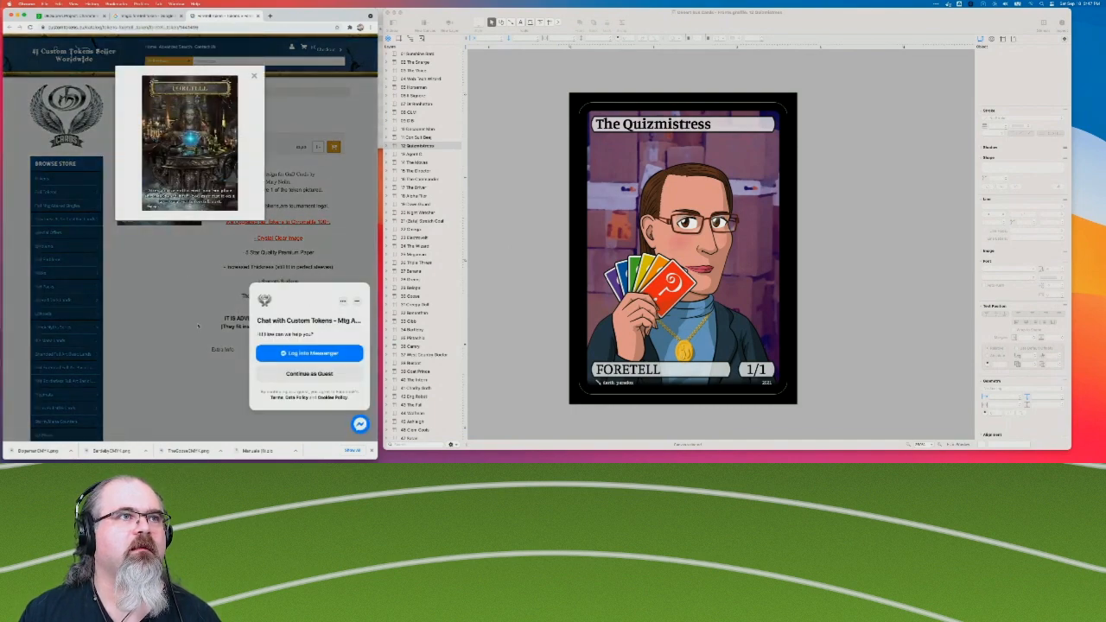
{"action": "left_click", "coordinate": [175, 302]}
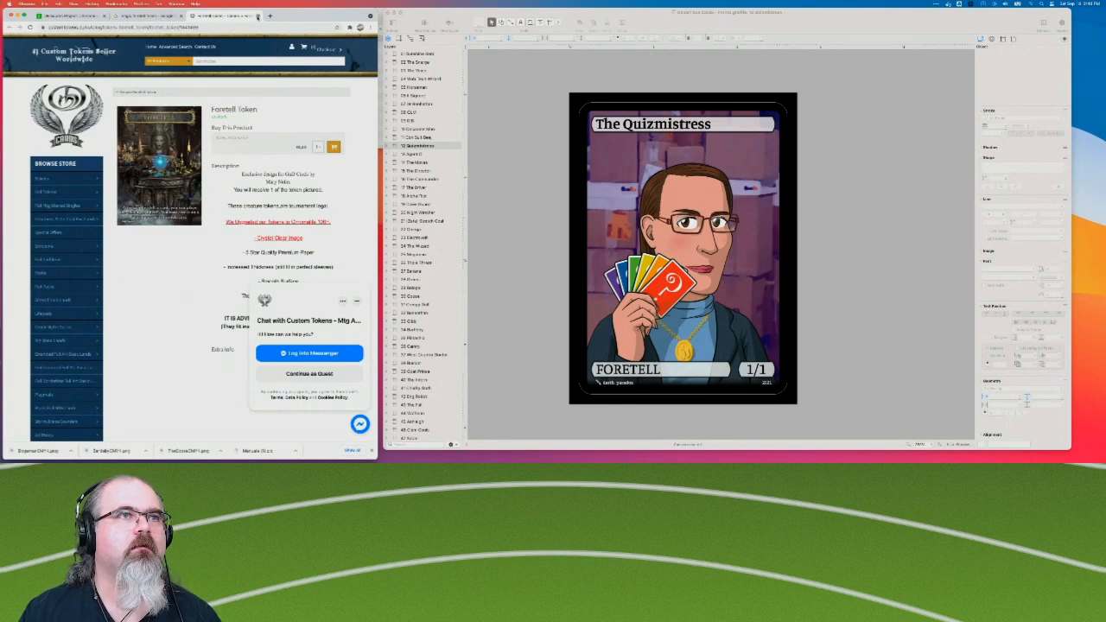
{"action": "left_click", "coordinate": [256, 17]}
Browse the related Foretell images and preview the first Foretell token in the search results.
{"action": "scroll", "coordinate": [249, 67], "scroll_direction": "down", "scroll_amount": 1}
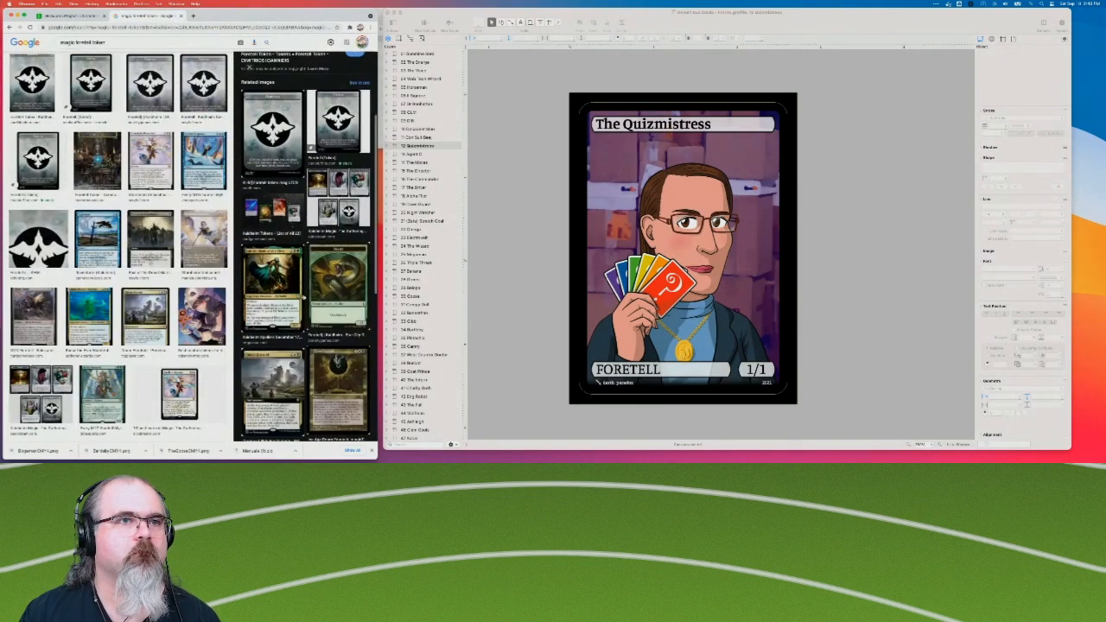
{"action": "scroll", "coordinate": [302, 339], "scroll_direction": "down", "scroll_amount": 1}
{"action": "scroll", "coordinate": [302, 339], "scroll_direction": "up", "scroll_amount": 3}
{"action": "scroll", "coordinate": [301, 339], "scroll_direction": "up", "scroll_amount": 1}
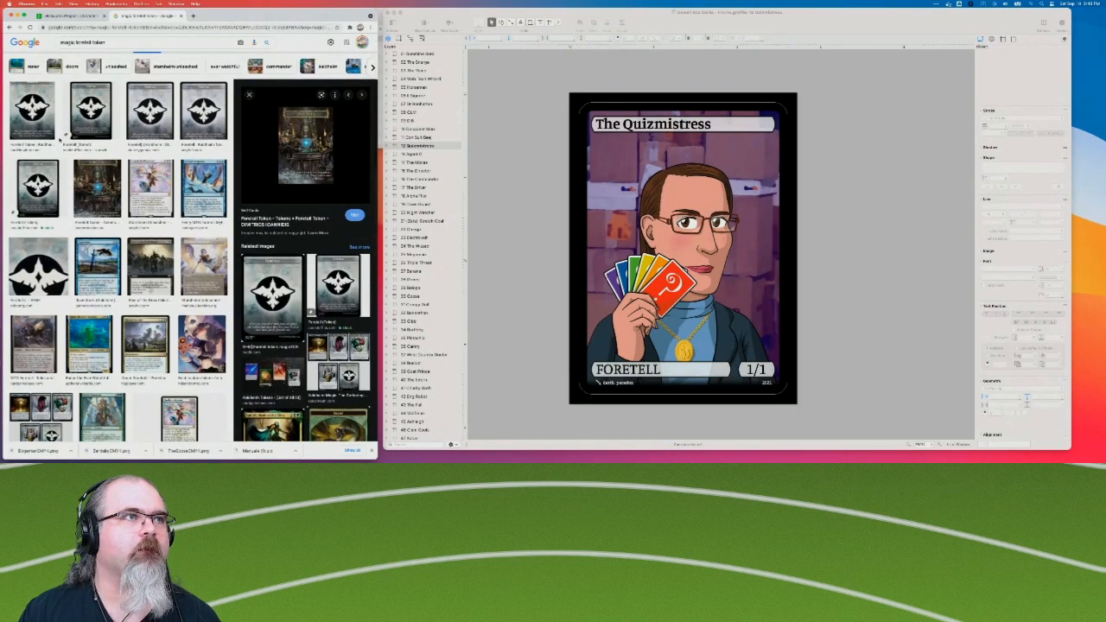
{"action": "scroll", "coordinate": [45, 173], "scroll_direction": "up", "scroll_amount": 1}
{"action": "left_click", "coordinate": [31, 135]}
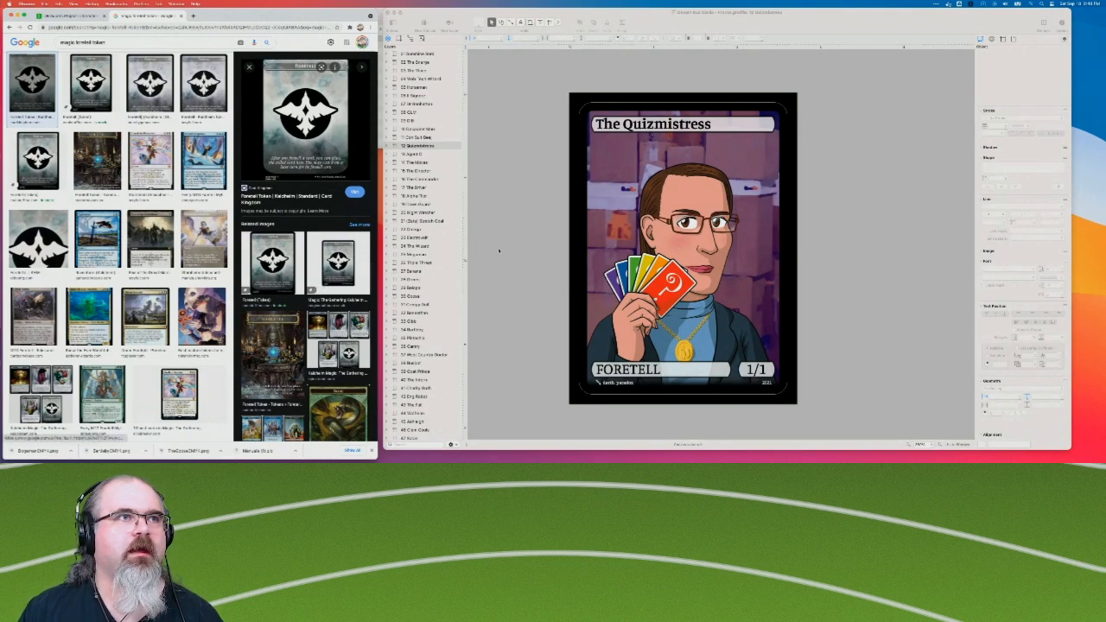
In OmniGraffle, duplicate the Quizmistress card's text bubbles layer, place the copy just below the template layer and name it Title.
{"action": "left_click", "coordinate": [386, 146]}
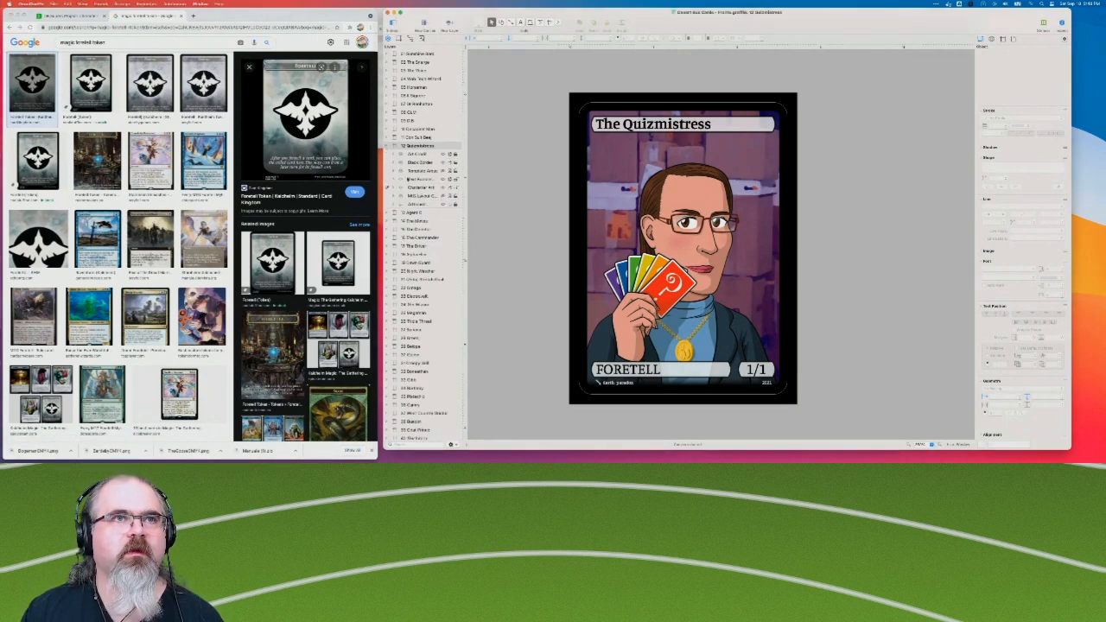
{"action": "left_click", "coordinate": [426, 171]}
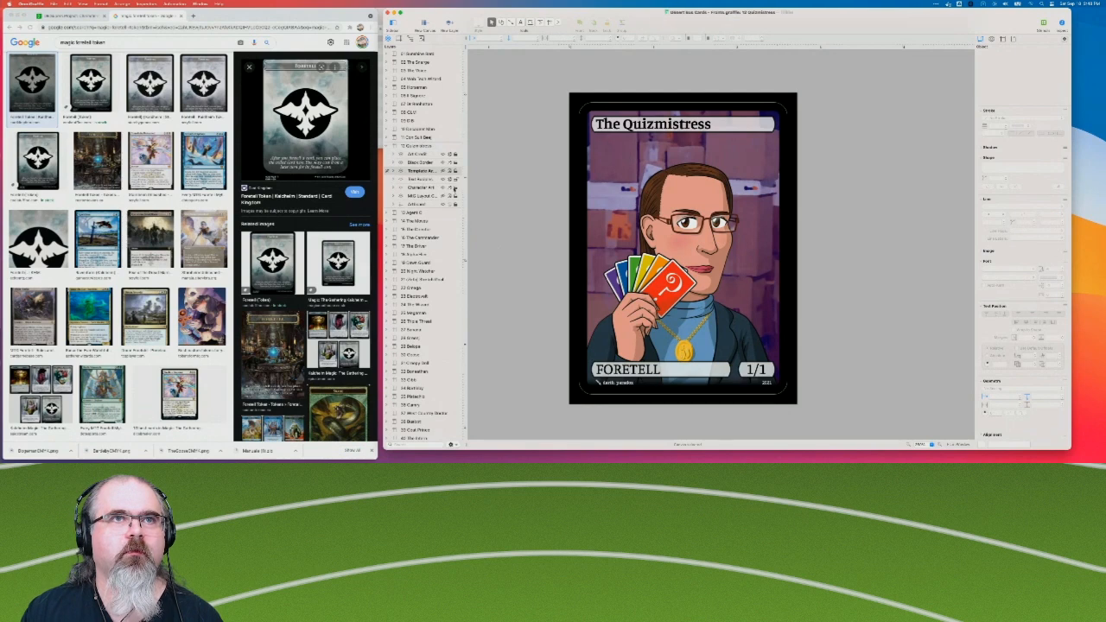
{"action": "right_click", "coordinate": [410, 179]}
{"action": "left_click", "coordinate": [438, 205]}
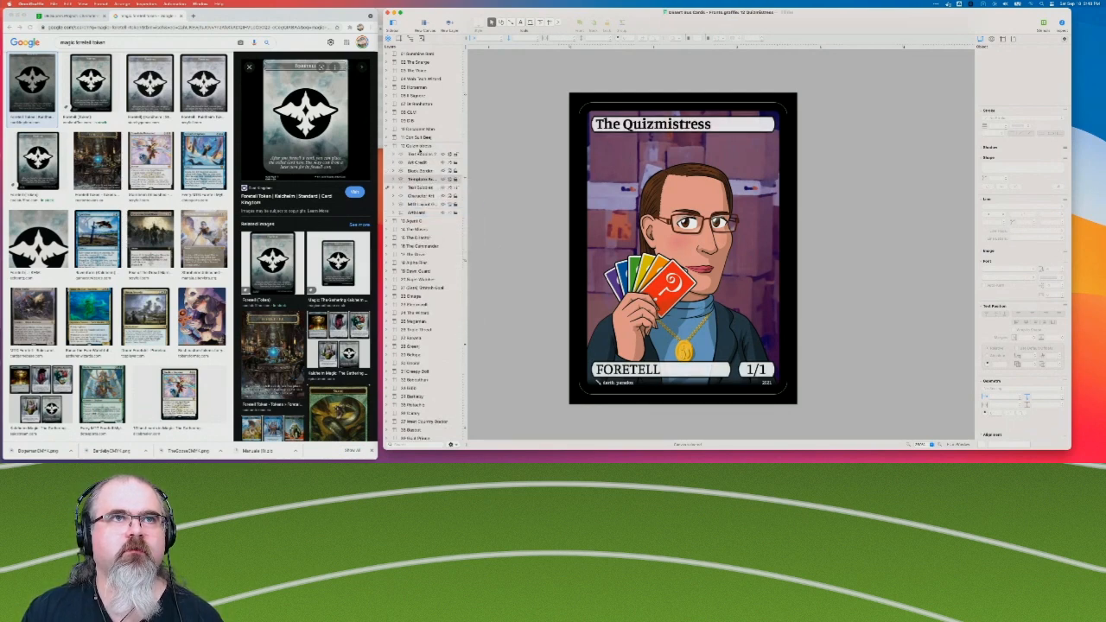
{"action": "left_click_drag", "start_coordinate": [419, 159], "coordinate": [421, 184]}
{"action": "double_click", "coordinate": [422, 180]}
{"action": "type", "text": "Title"}
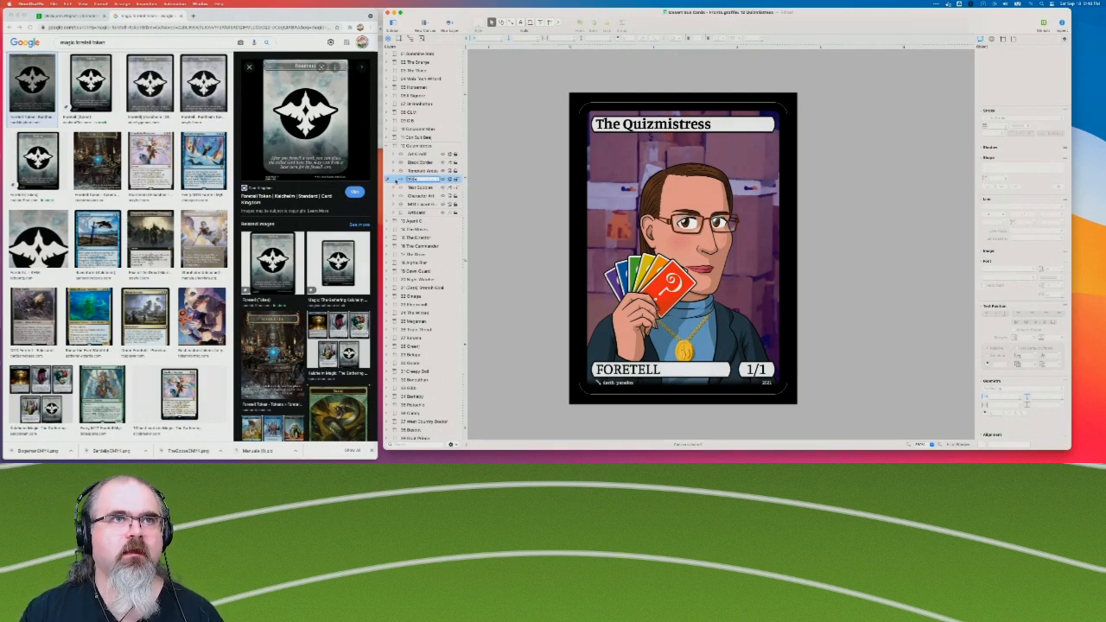
Delete the Foretell and power/toughness bubbles from the Title layer, keeping only the title bubble.
{"action": "left_click", "coordinate": [394, 180]}
{"action": "left_click", "coordinate": [419, 194]}
{"action": "left_click", "coordinate": [419, 186], "text": "shift"}
{"action": "key", "text": "Delete"}
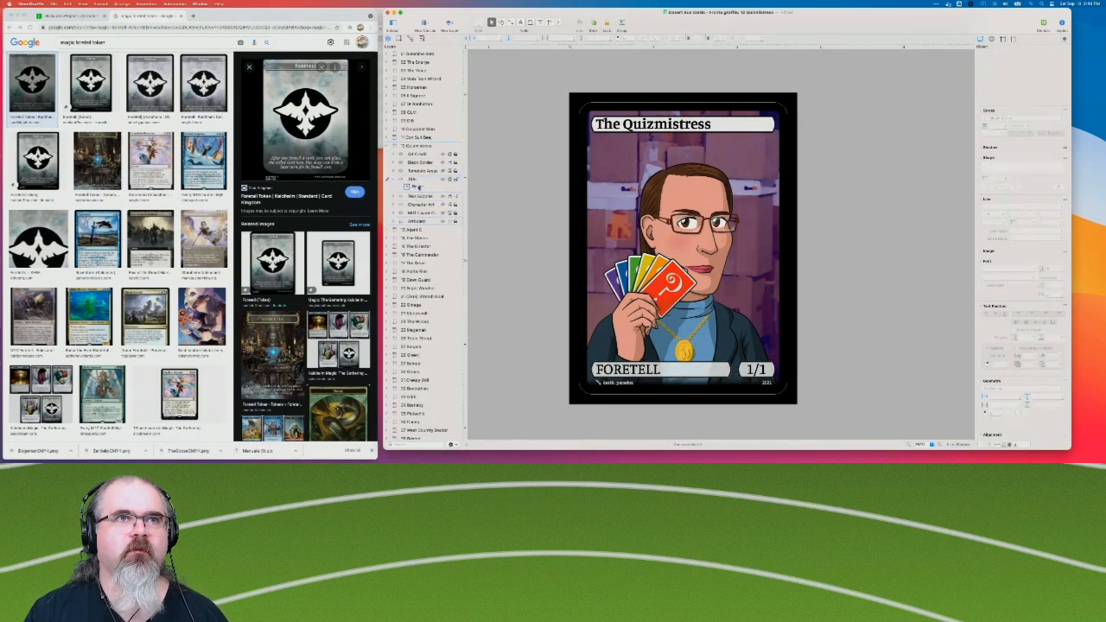
Rename the Quizmistress card's original text bubbles layer as Content and lock the Title layer.
{"action": "left_click", "coordinate": [421, 198]}
{"action": "double_click", "coordinate": [421, 197]}
{"action": "type", "text": "Ca"}
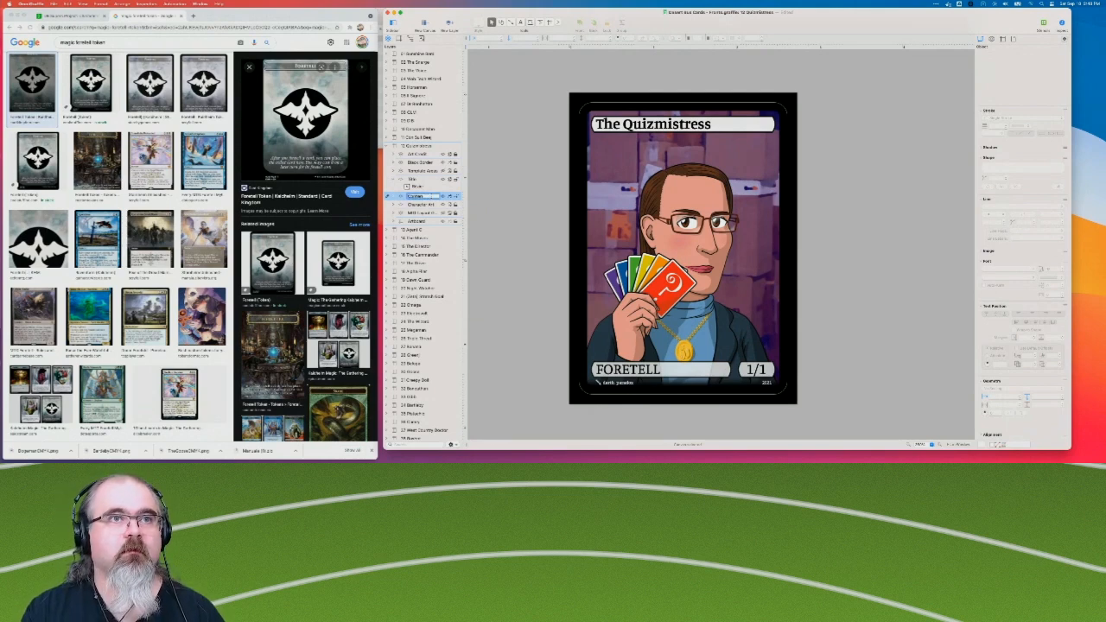
{"action": "left_click", "coordinate": [461, 181]}
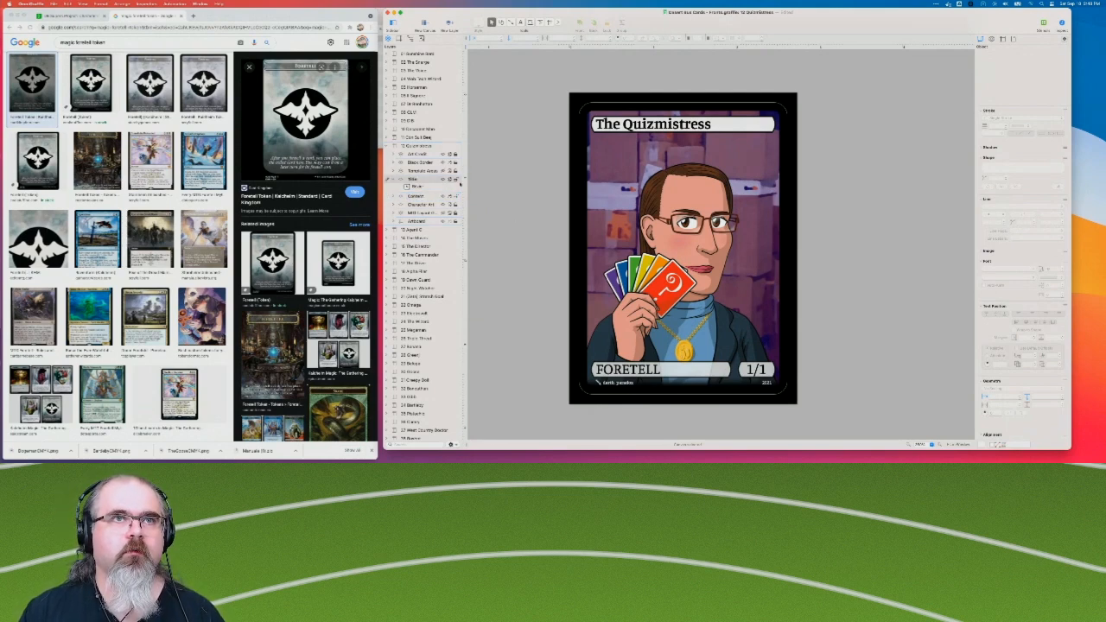
Delete the duplicate title bubble from the Content layer, and move the FORETELL and 1/1 bubbles onto the empty canvas beside the card.
{"action": "left_click", "coordinate": [394, 197]}
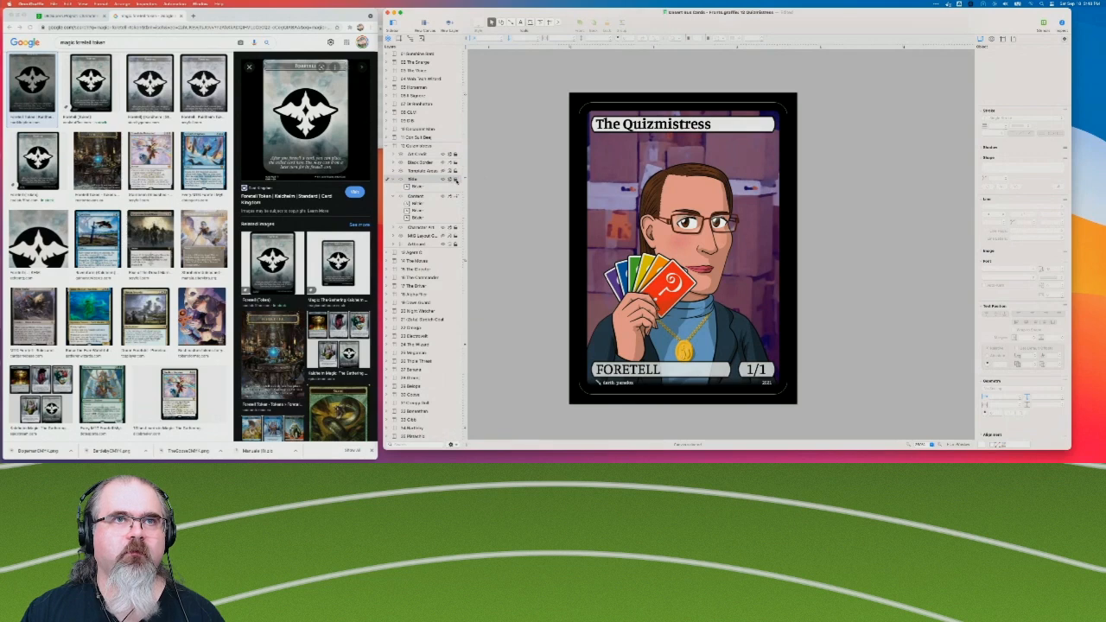
{"action": "left_click", "coordinate": [417, 217]}
{"action": "key", "text": "Delete"}
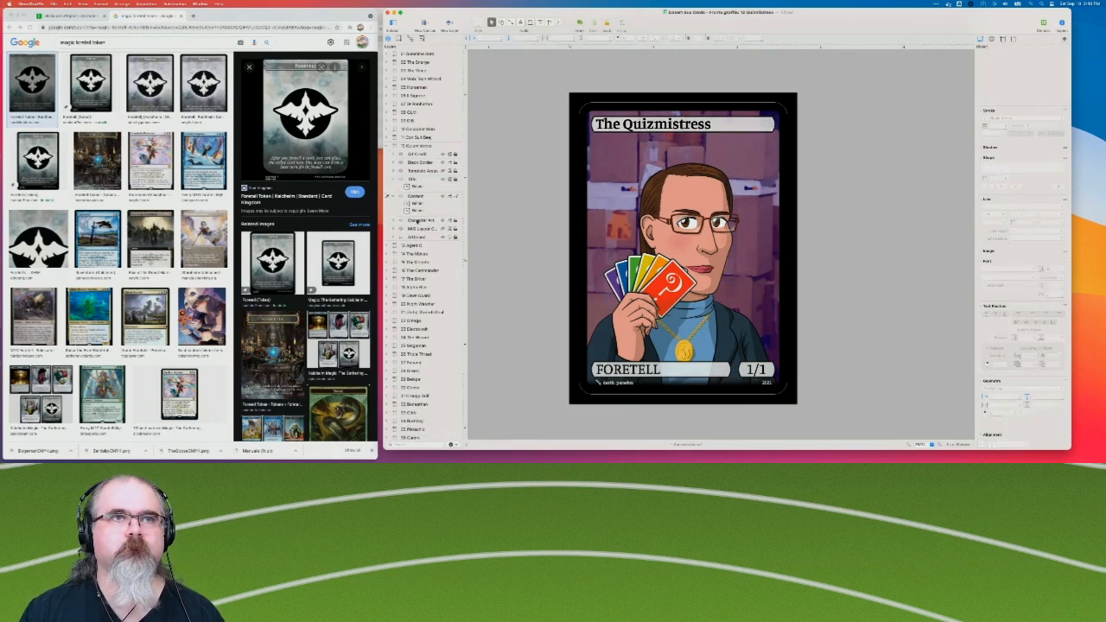
{"action": "left_click", "coordinate": [417, 210]}
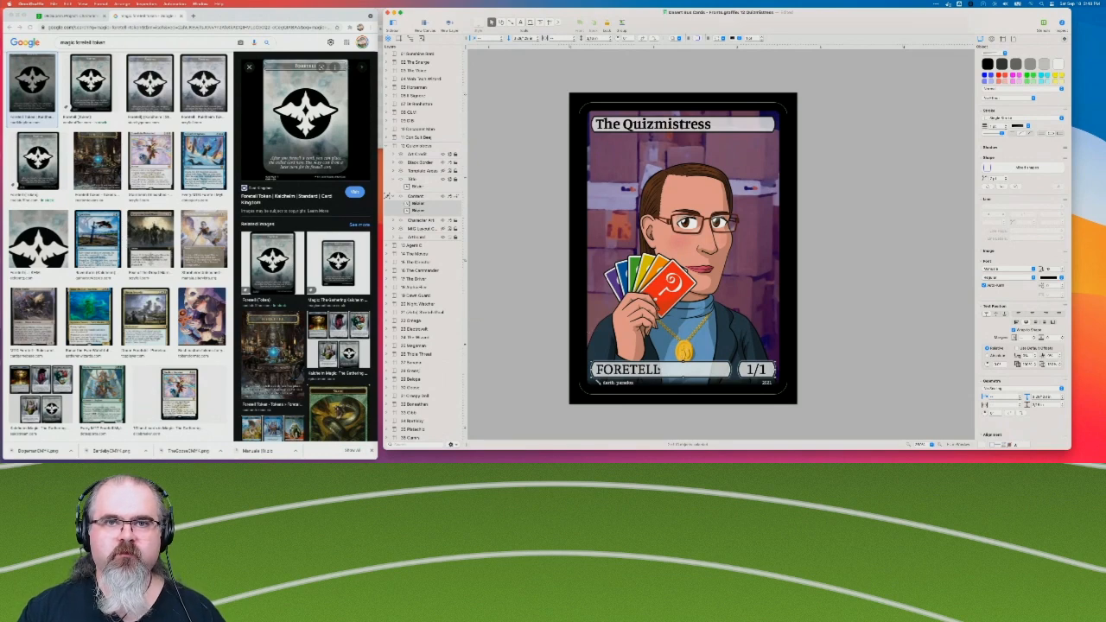
{"action": "left_click_drag", "start_coordinate": [664, 369], "coordinate": [862, 261]}
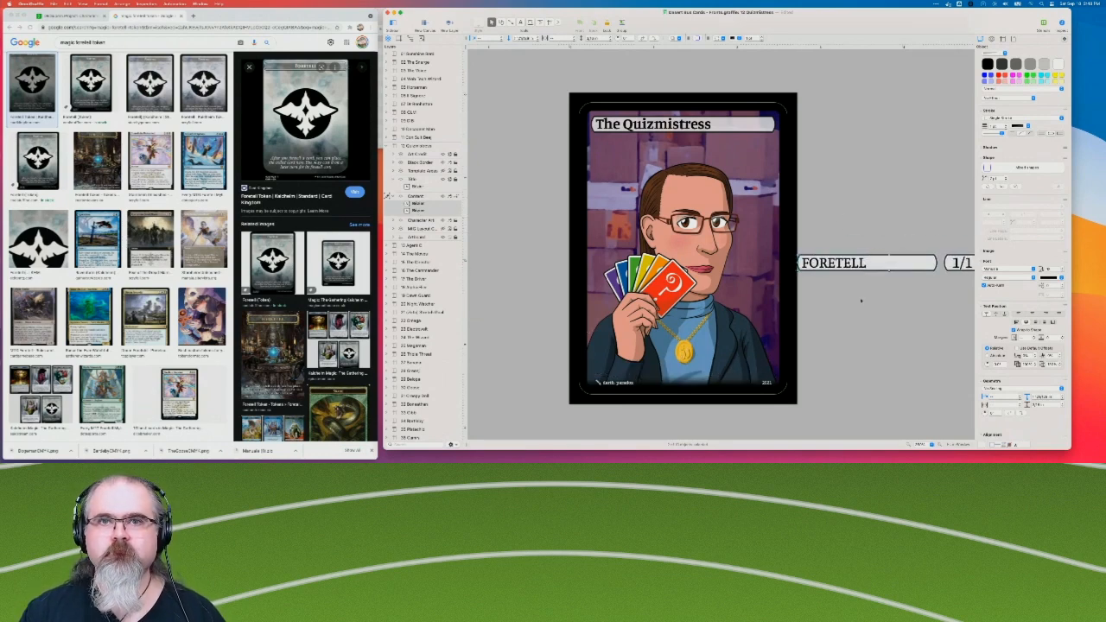
{"action": "scroll", "coordinate": [854, 343], "scroll_direction": "right", "scroll_amount": 1}
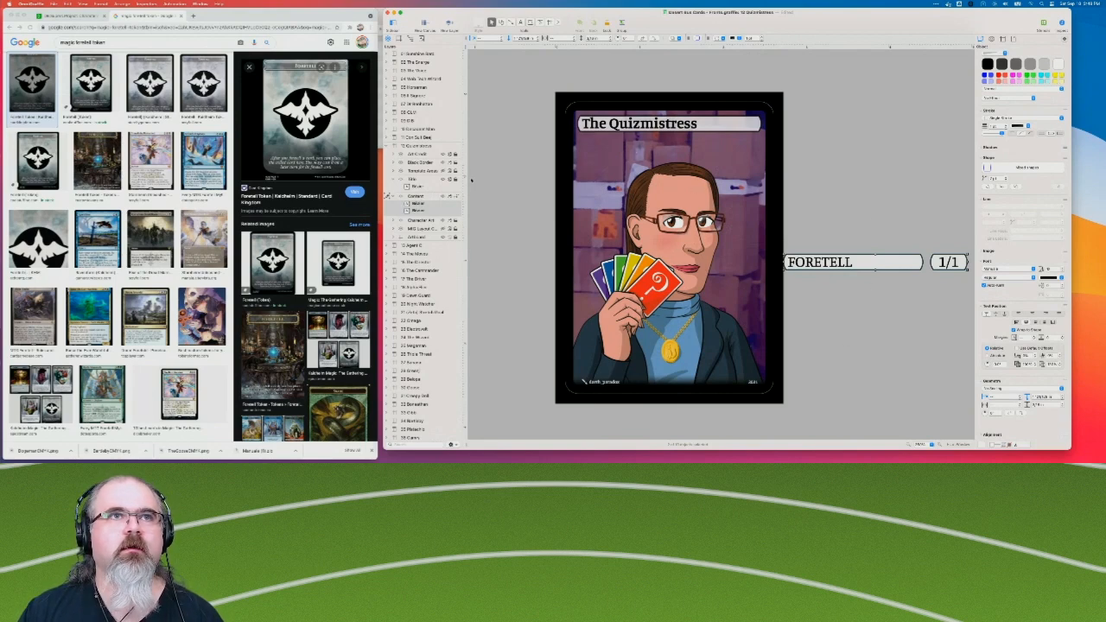
Copy the rules text box from The Decadent Man's card and paste it into the Quizmistress card's Content layer.
{"action": "left_click", "coordinate": [417, 130]}
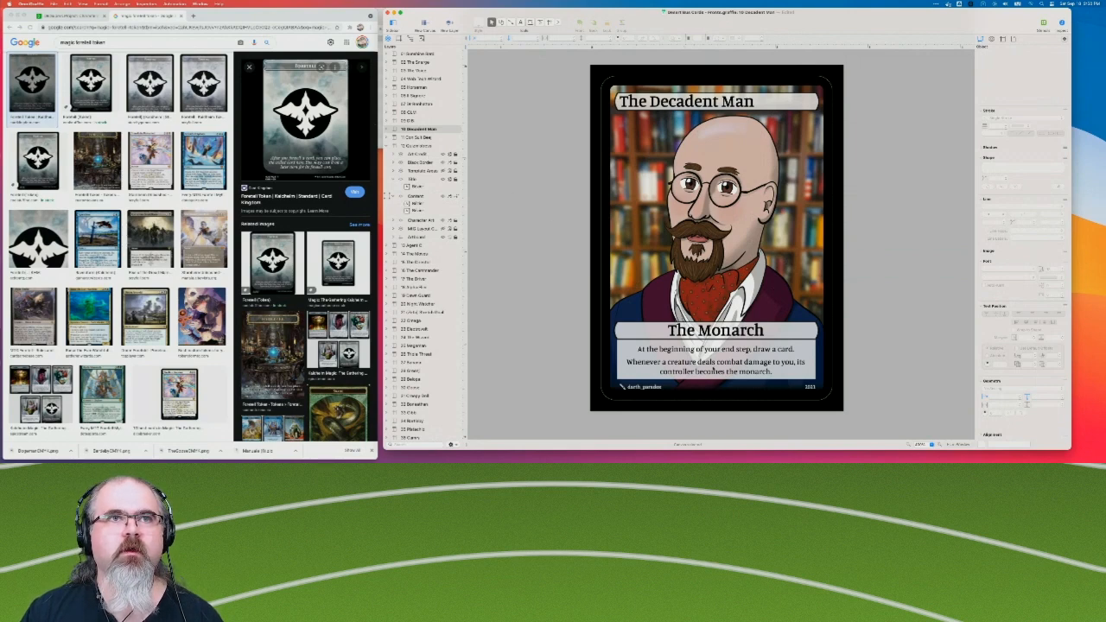
{"action": "left_click", "coordinate": [714, 369]}
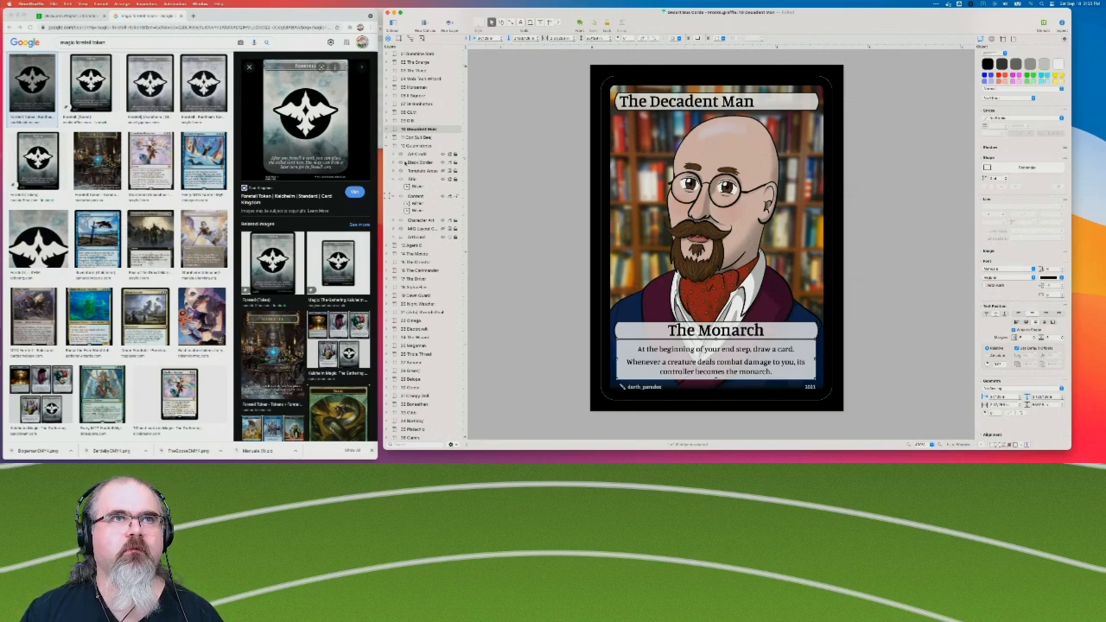
{"action": "left_click", "coordinate": [423, 200]}
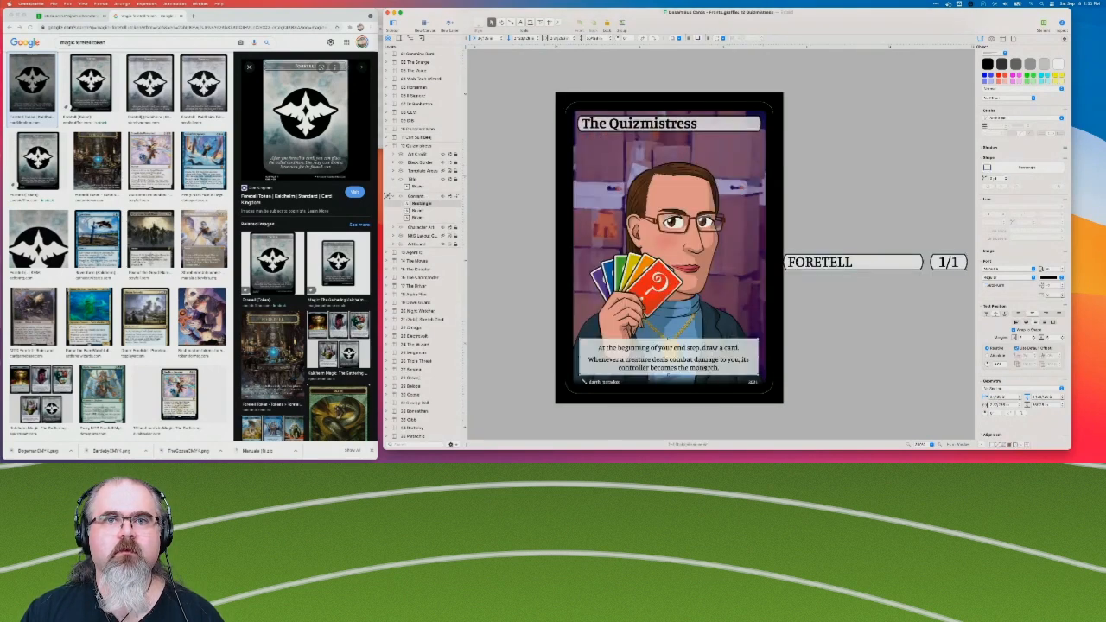
Replace rules text with "After you foretell a card, you can place the exiled card here. You may cast it on a later turn for its foretell cost.".
{"action": "double_click", "coordinate": [689, 358]}
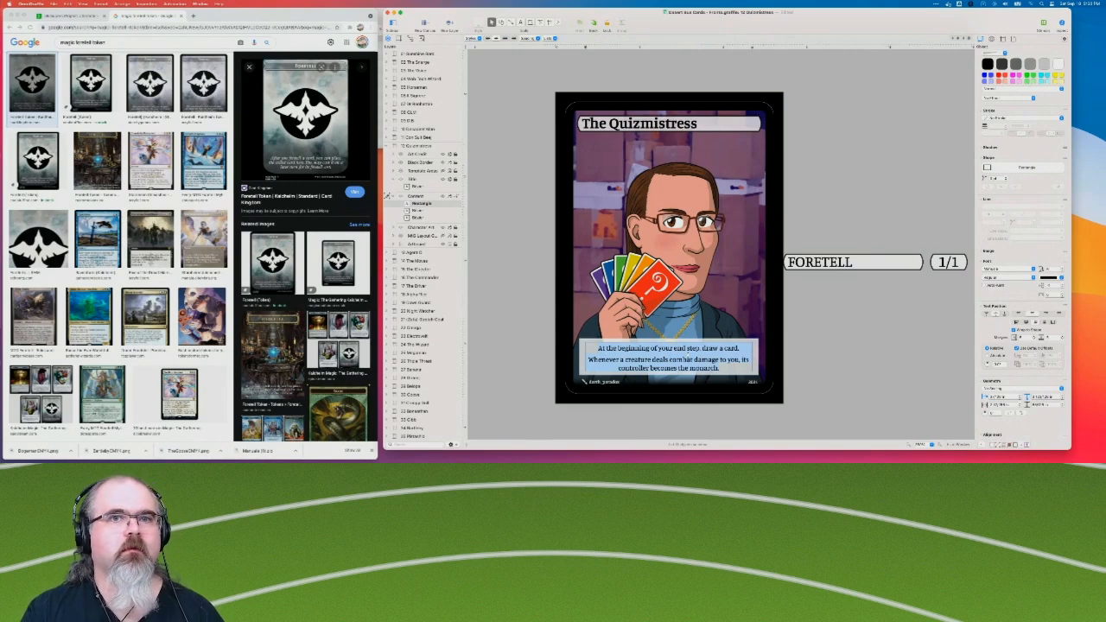
{"action": "type", "text": "After you foretell a car"}
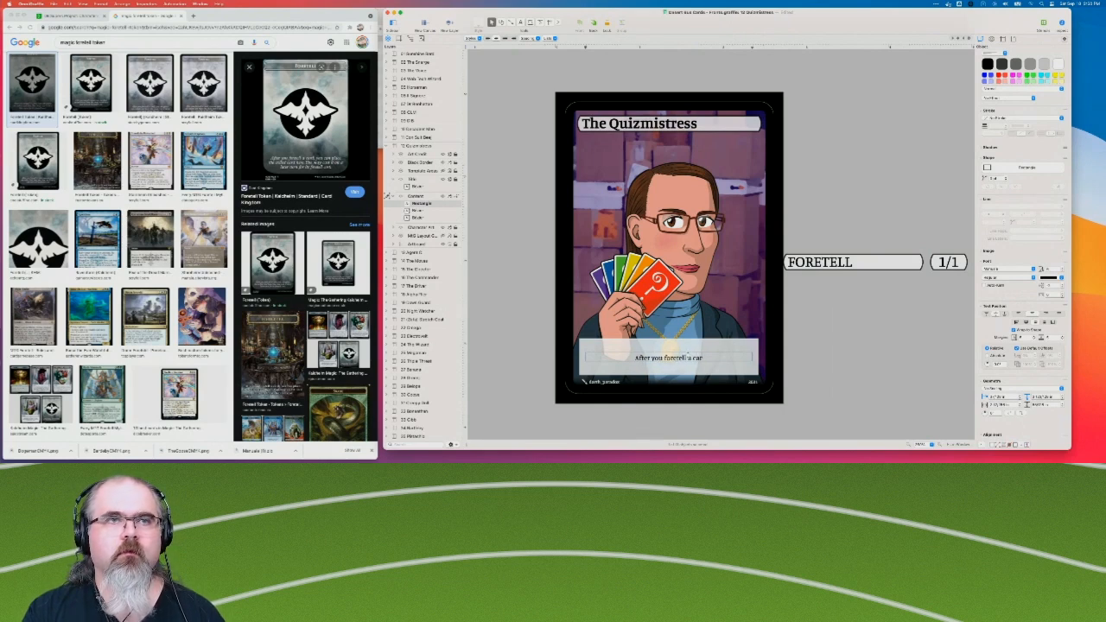
{"action": "type", "text": "d, you can plac"}
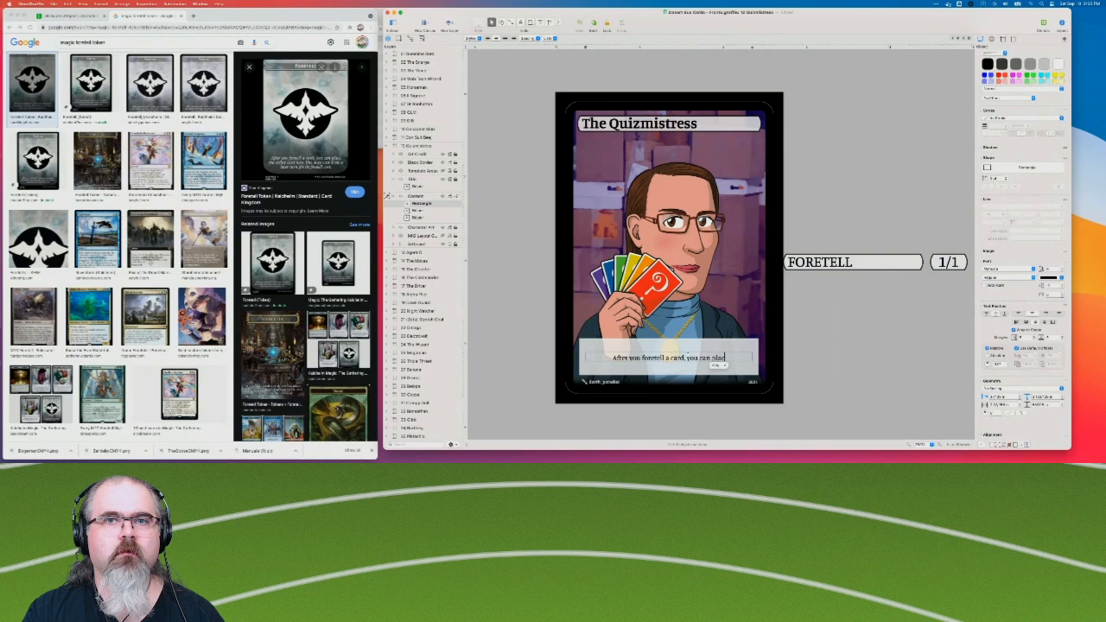
{"action": "type", "text": "e the exiled"}
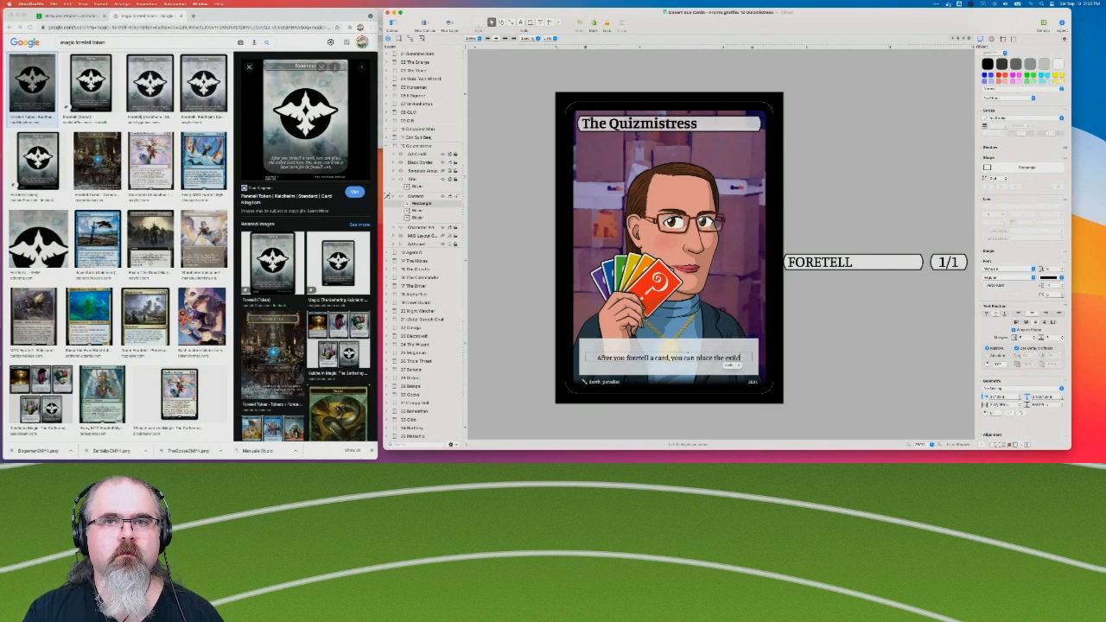
{"action": "type", "text": " card here. You may cast it on a"}
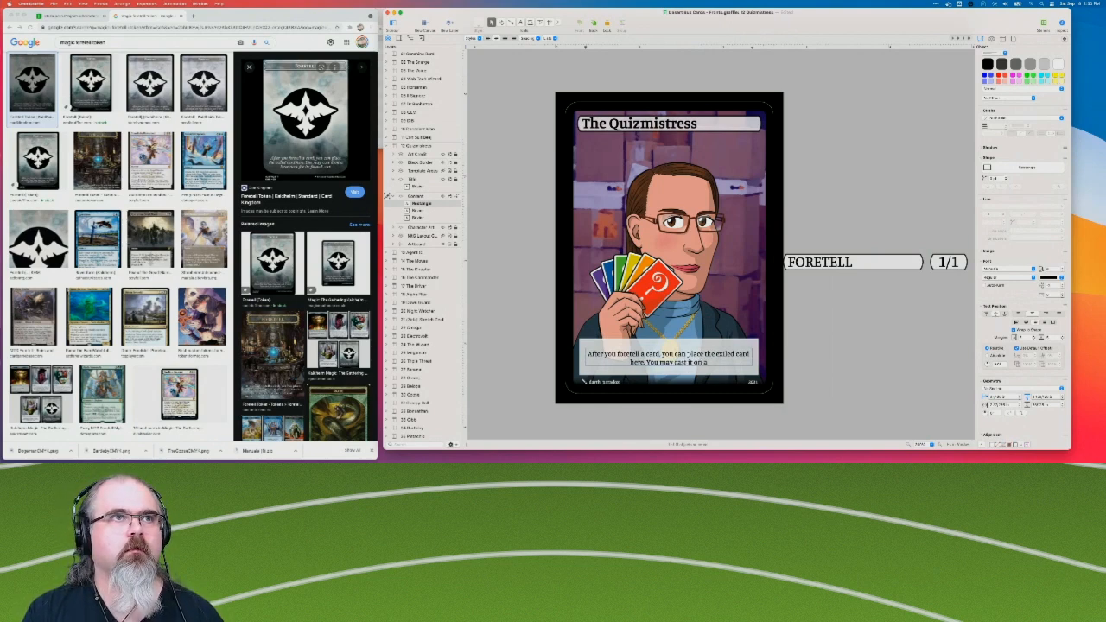
{"action": "type", "text": "later turn for its"}
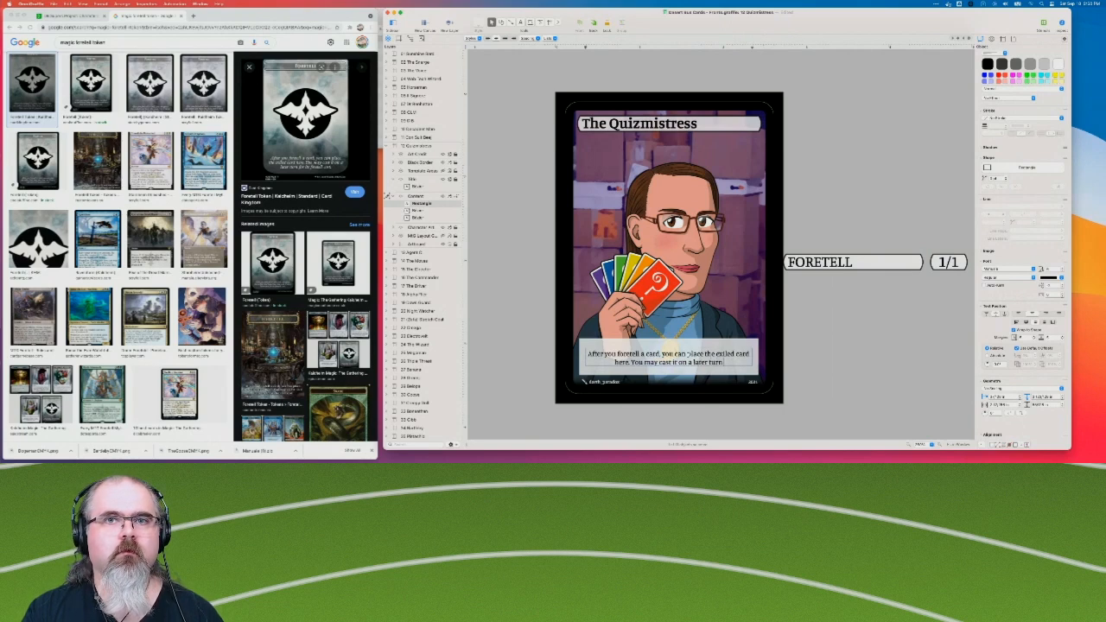
{"action": "type", "text": " foretell cost"}
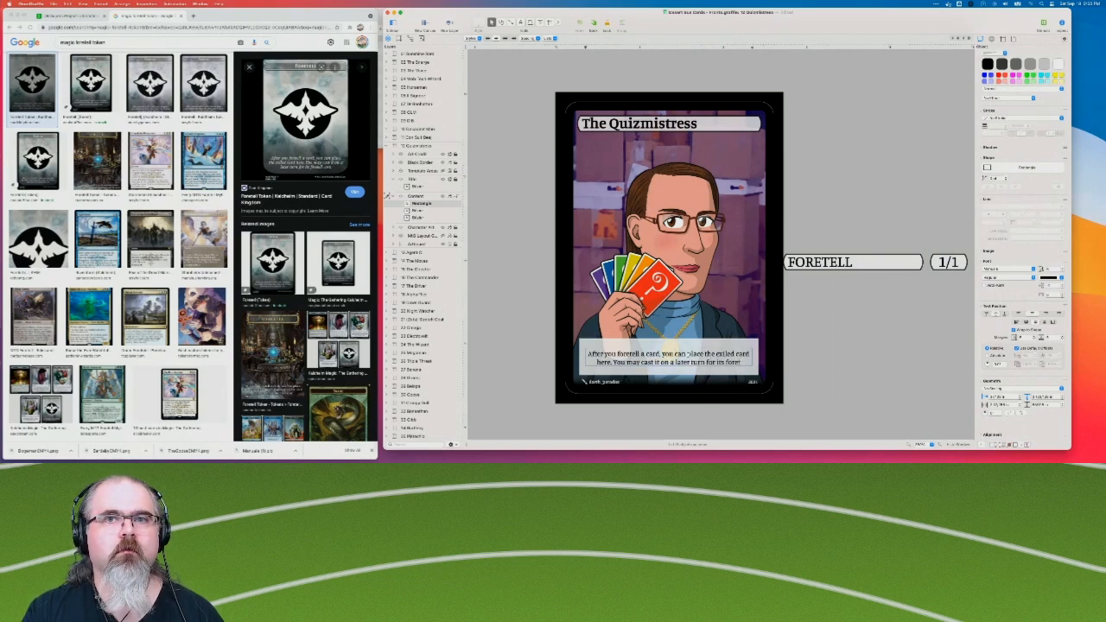
{"action": "type", "text": "."}
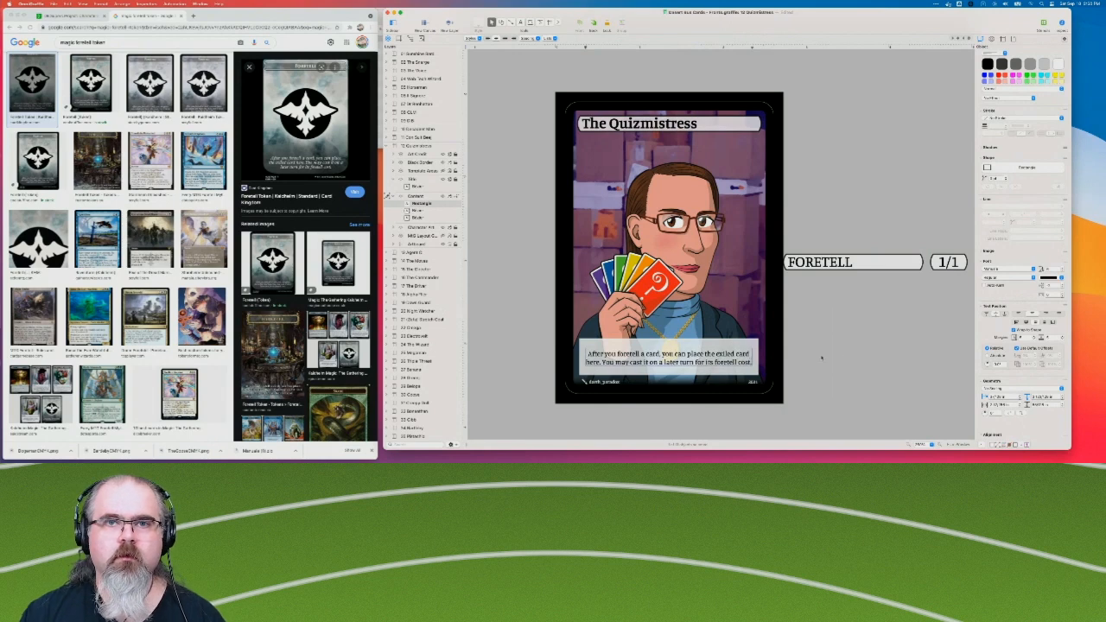
{"action": "left_click", "coordinate": [892, 353]}
Shorten the Quizmistress card's rules text box by lowering its upper edge to fit the two lines of text.
{"action": "left_click", "coordinate": [691, 346]}
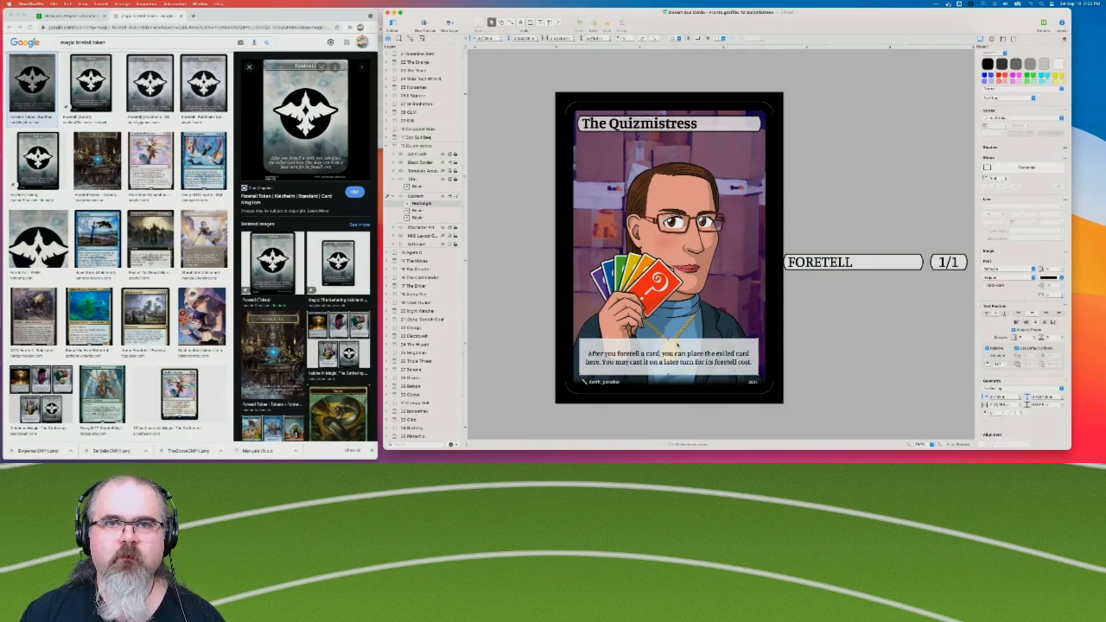
{"action": "left_click_drag", "start_coordinate": [672, 343], "coordinate": [674, 352]}
{"action": "left_click", "coordinate": [389, 196]}
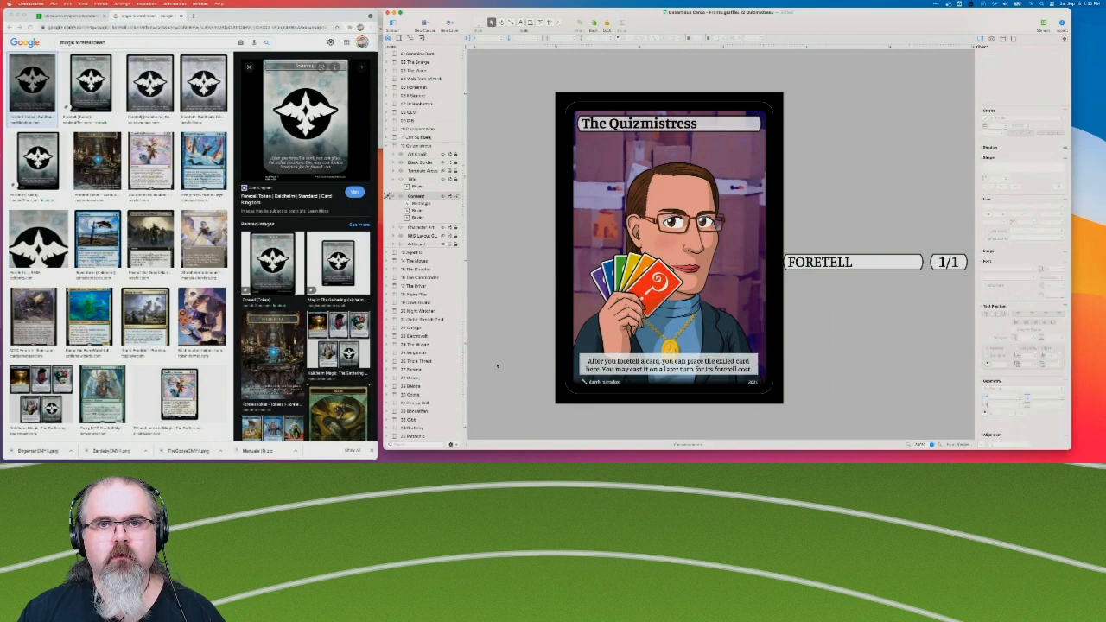
{"action": "left_click", "coordinate": [710, 361]}
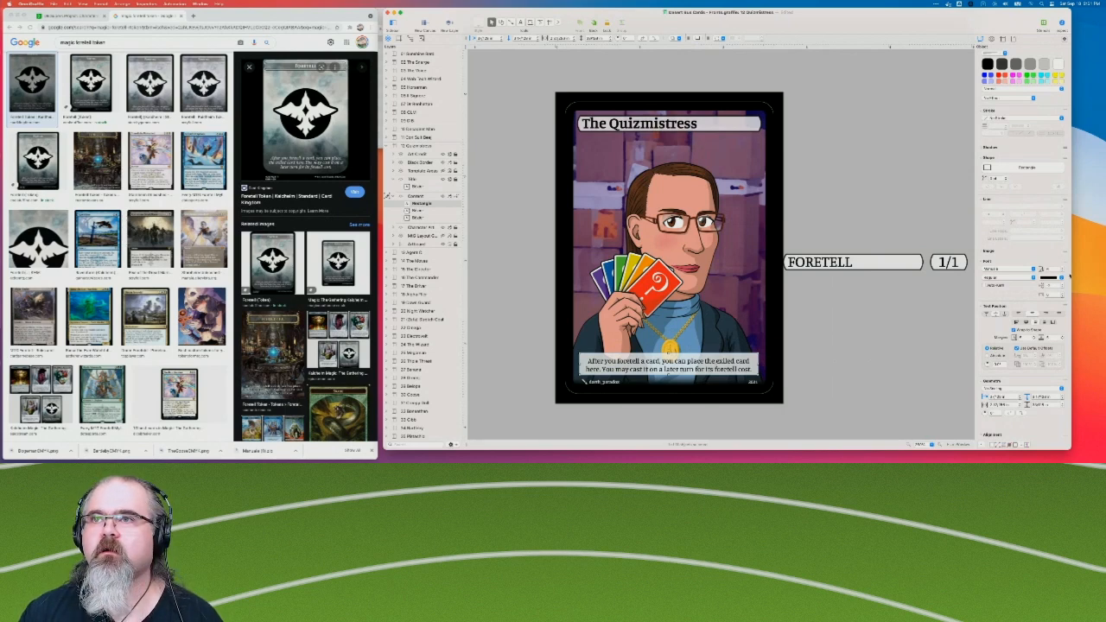
{"action": "scroll", "coordinate": [1061, 298], "scroll_direction": "down", "scroll_amount": 2}
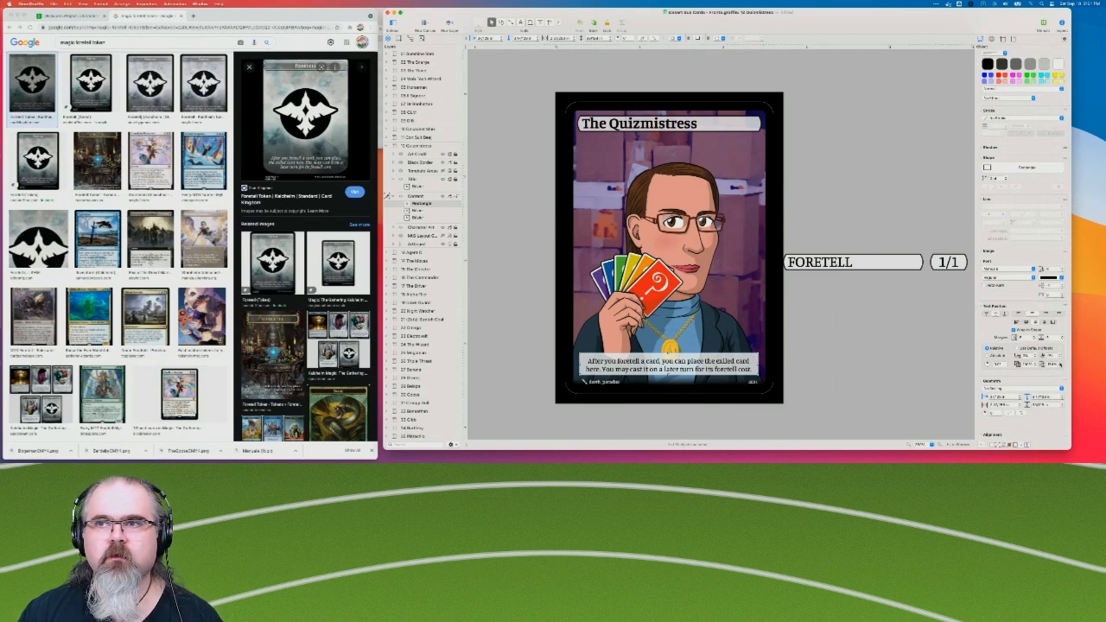
{"action": "left_click_drag", "start_coordinate": [1052, 338], "coordinate": [1042, 339]}
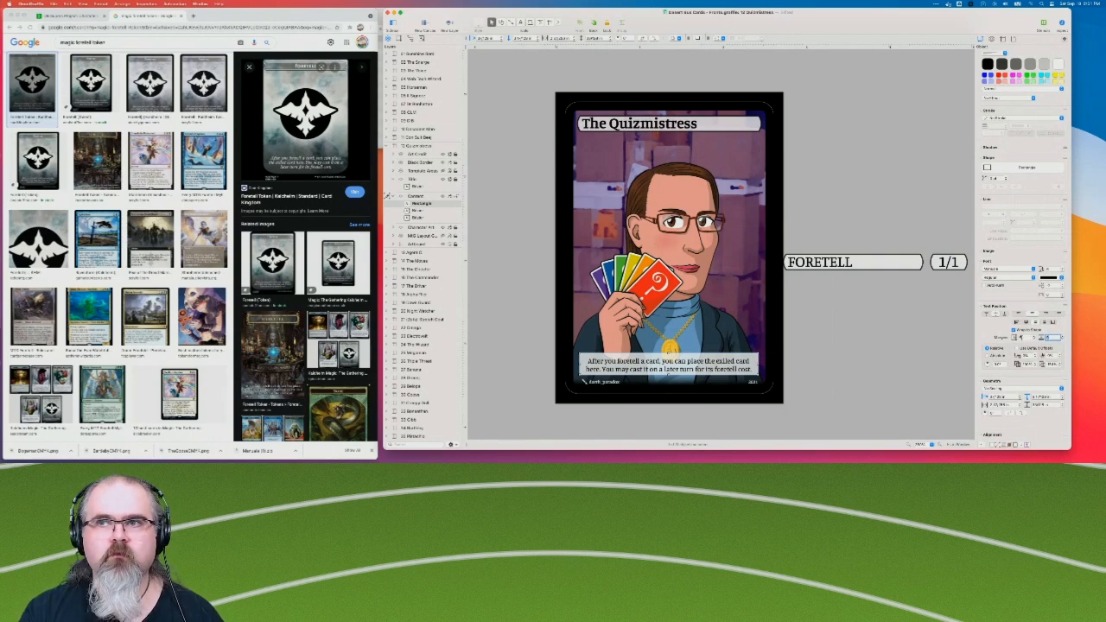
{"action": "left_click", "coordinate": [861, 339]}
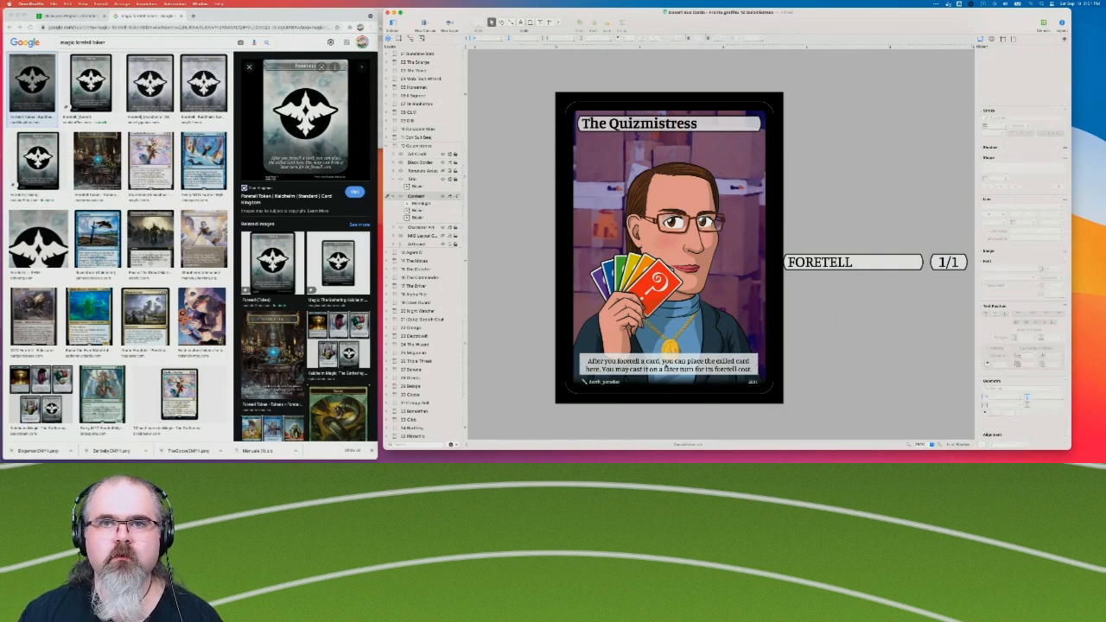
Adjust the vertical alignment and text offset of the rules text box so both lines fit inside it.
{"action": "left_click", "coordinate": [666, 367]}
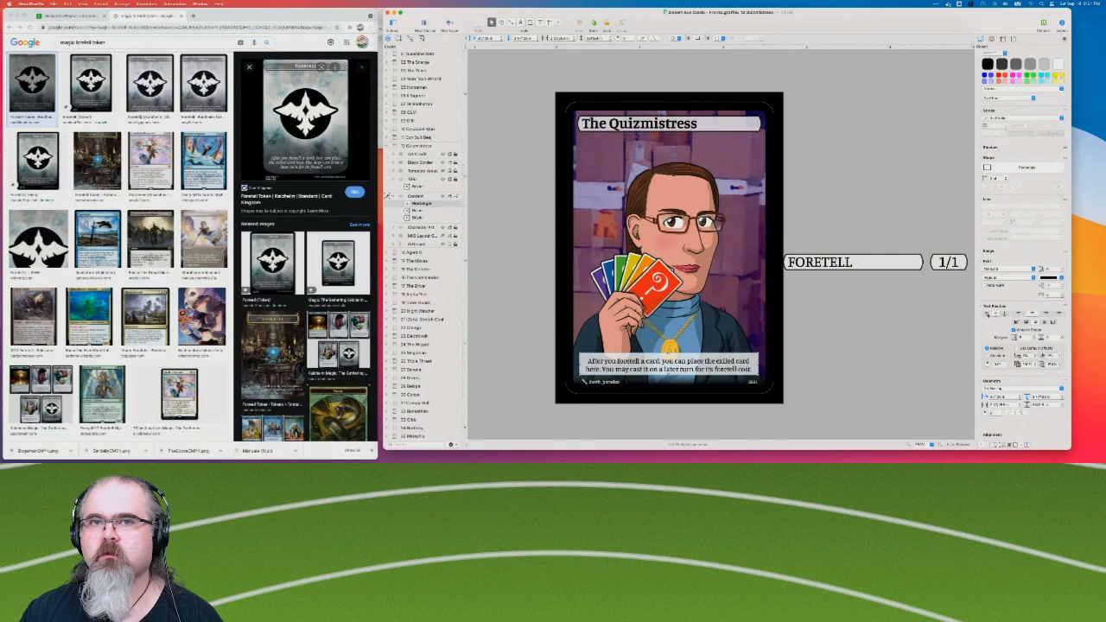
{"action": "left_click", "coordinate": [987, 315]}
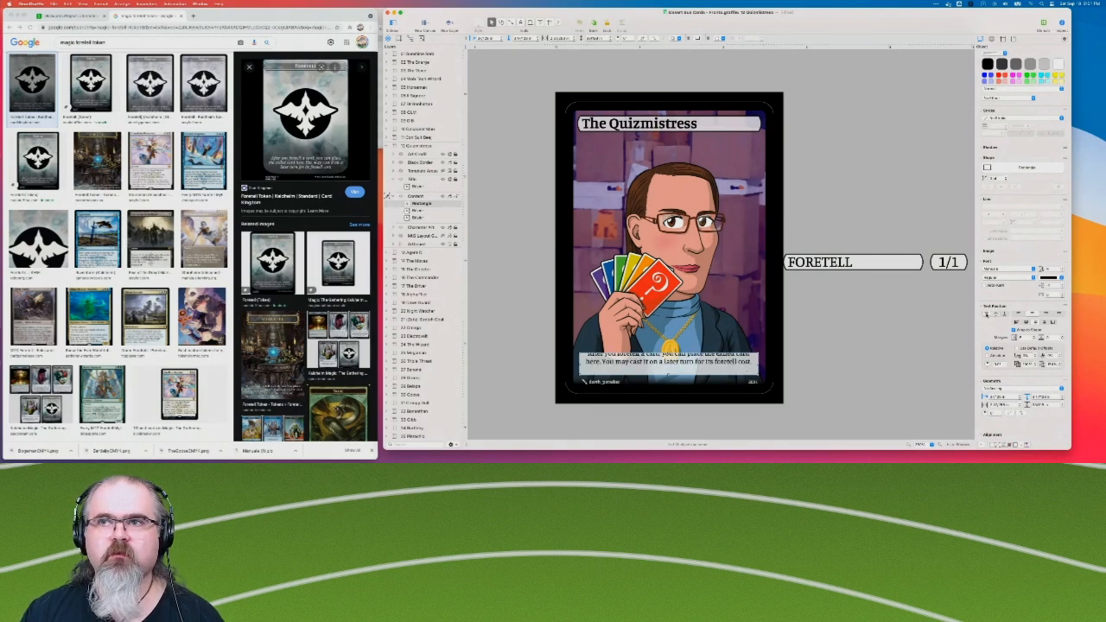
{"action": "left_click", "coordinate": [1053, 364]}
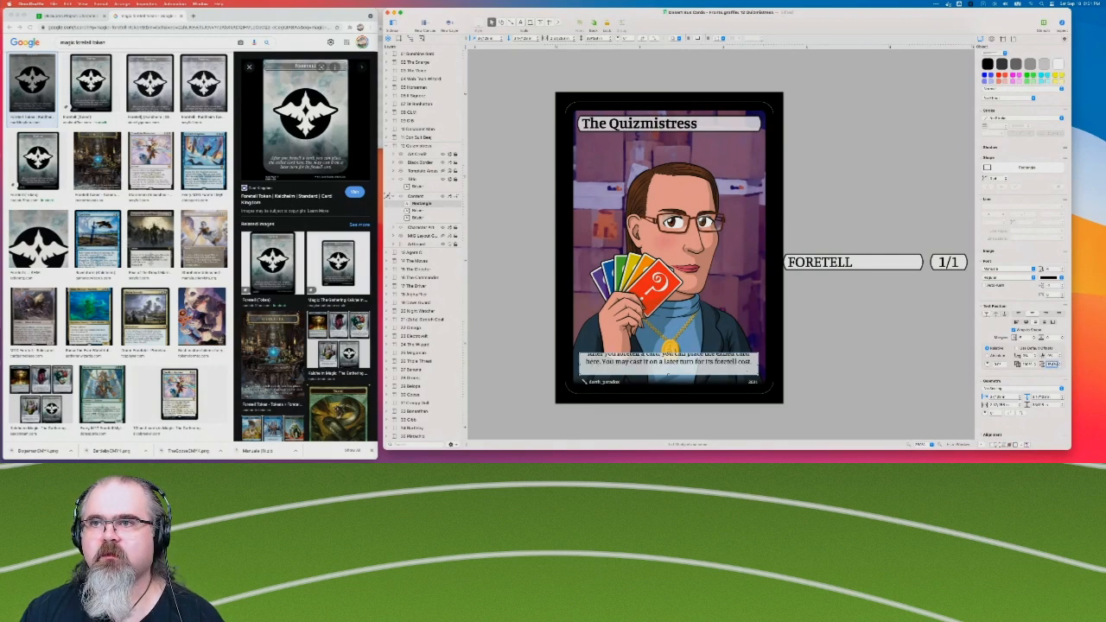
{"action": "type", "text": "1"}
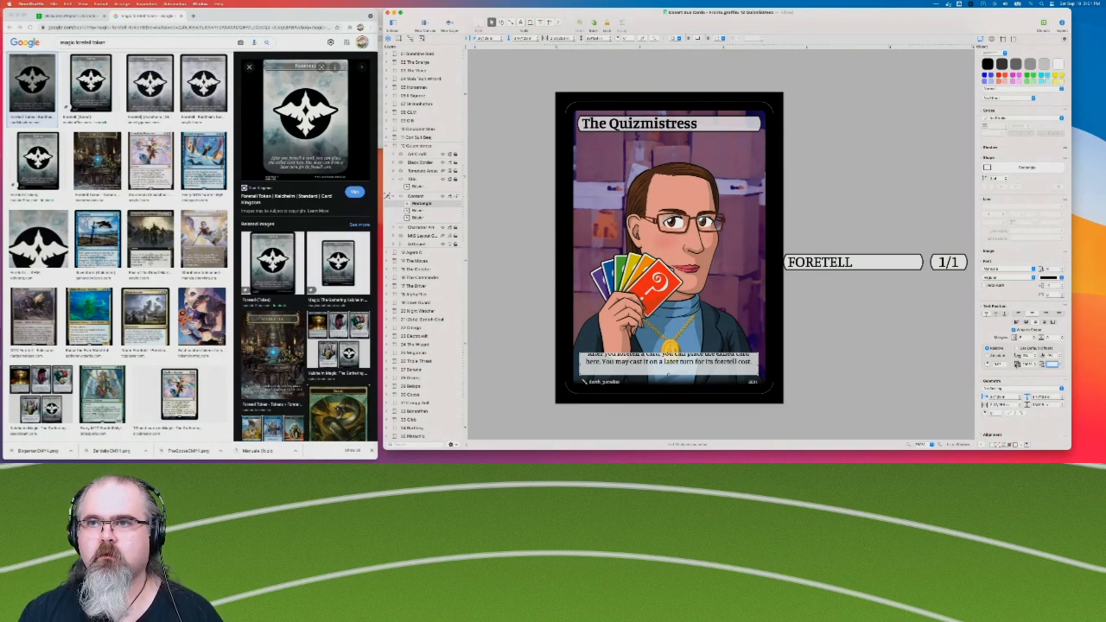
{"action": "key", "text": "Return"}
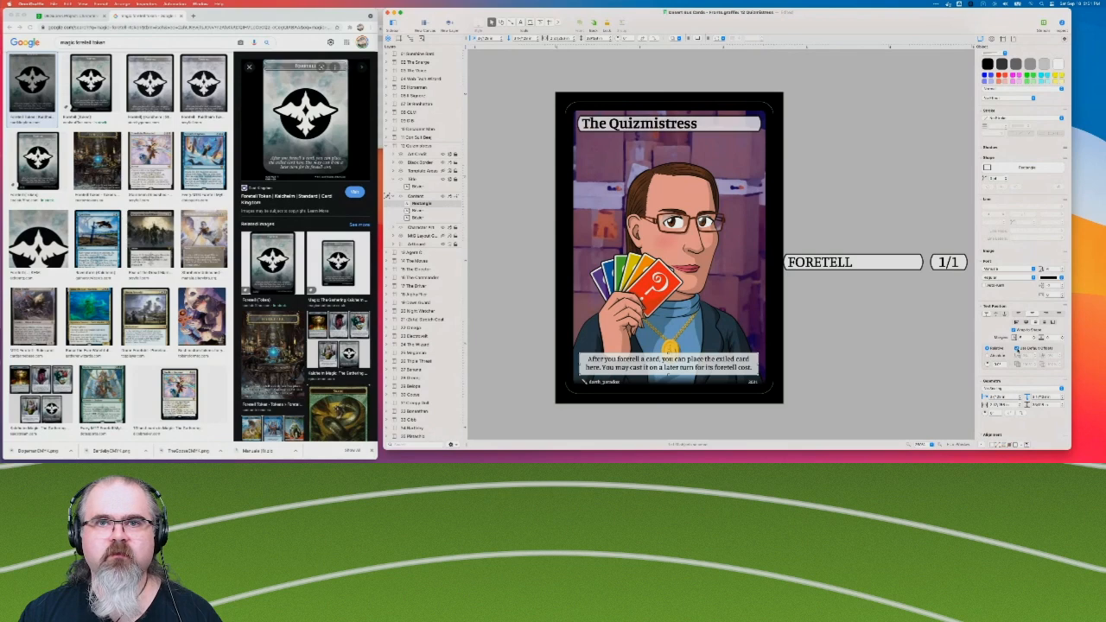
{"action": "left_click", "coordinate": [852, 364]}
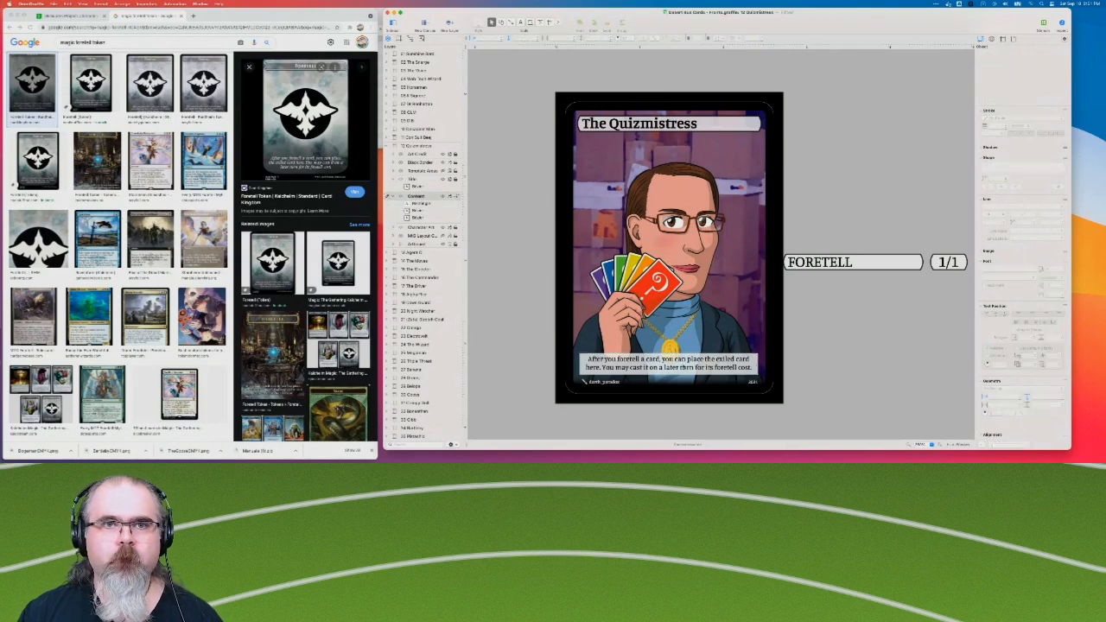
Nudge the rules text box down slightly so it sits closer to the credit line at the card's lower edge.
{"action": "left_click", "coordinate": [689, 368]}
{"action": "left_click", "coordinate": [876, 373]}
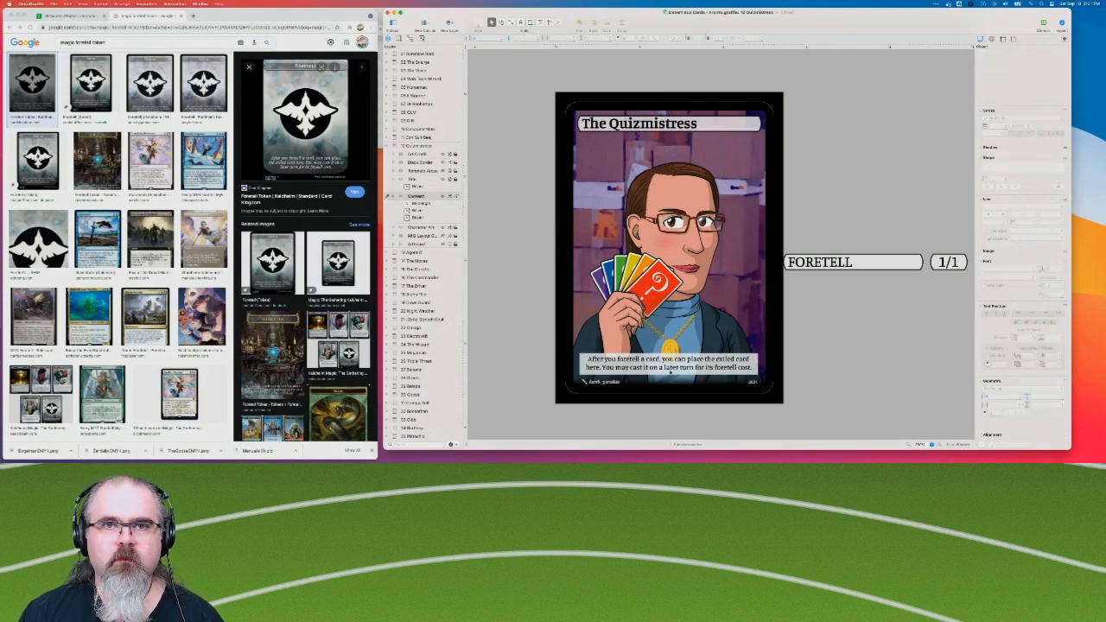
{"action": "left_click", "coordinate": [678, 361]}
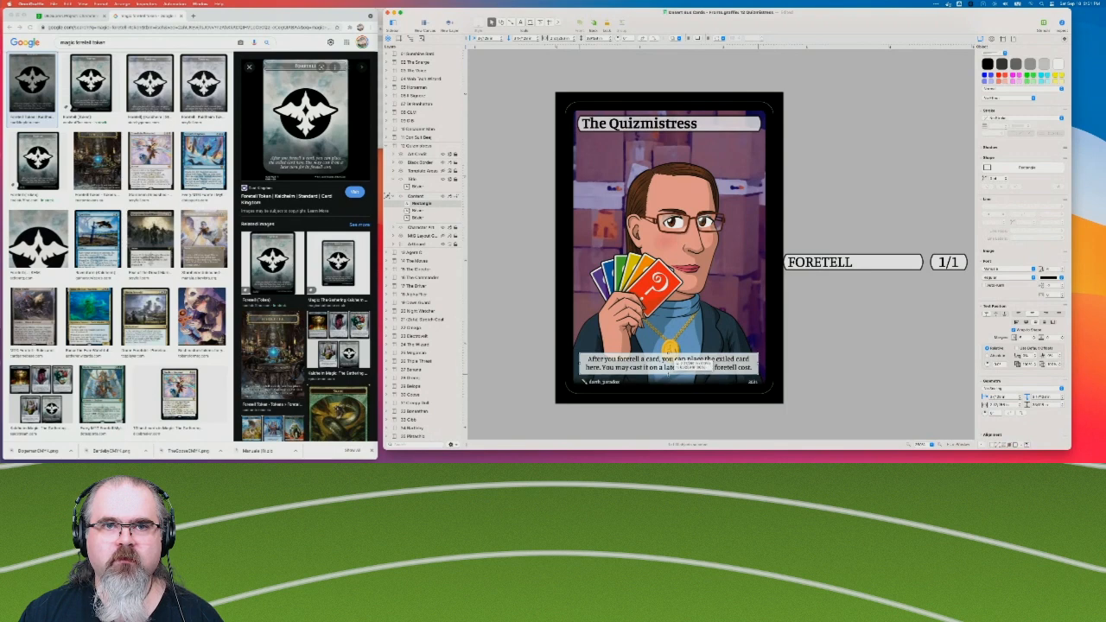
{"action": "left_click", "coordinate": [898, 355]}
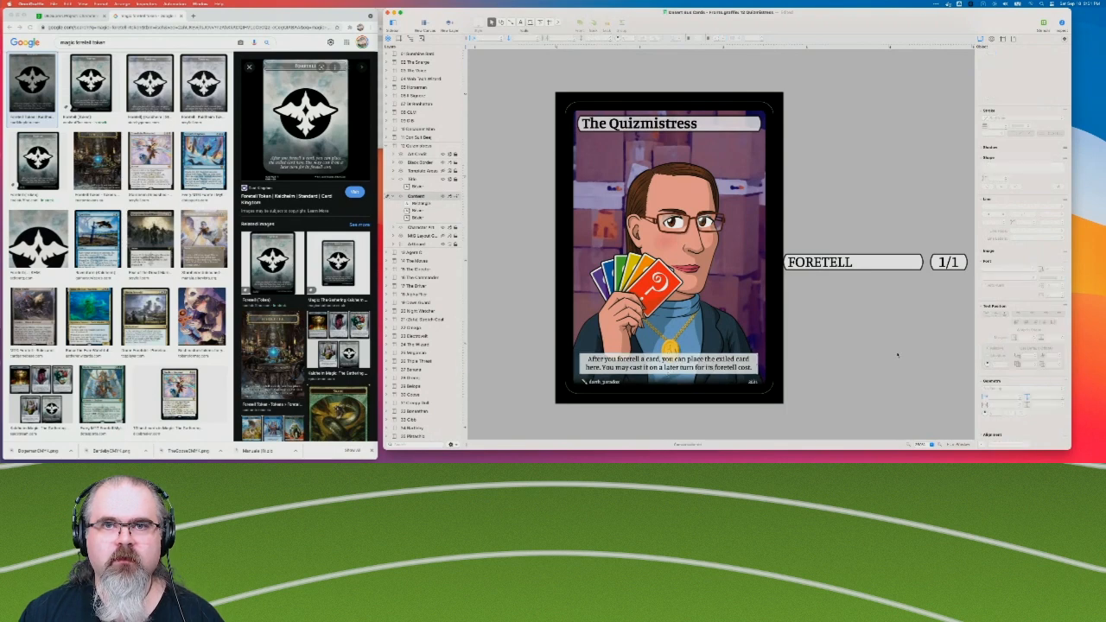
{"action": "left_click", "coordinate": [716, 366]}
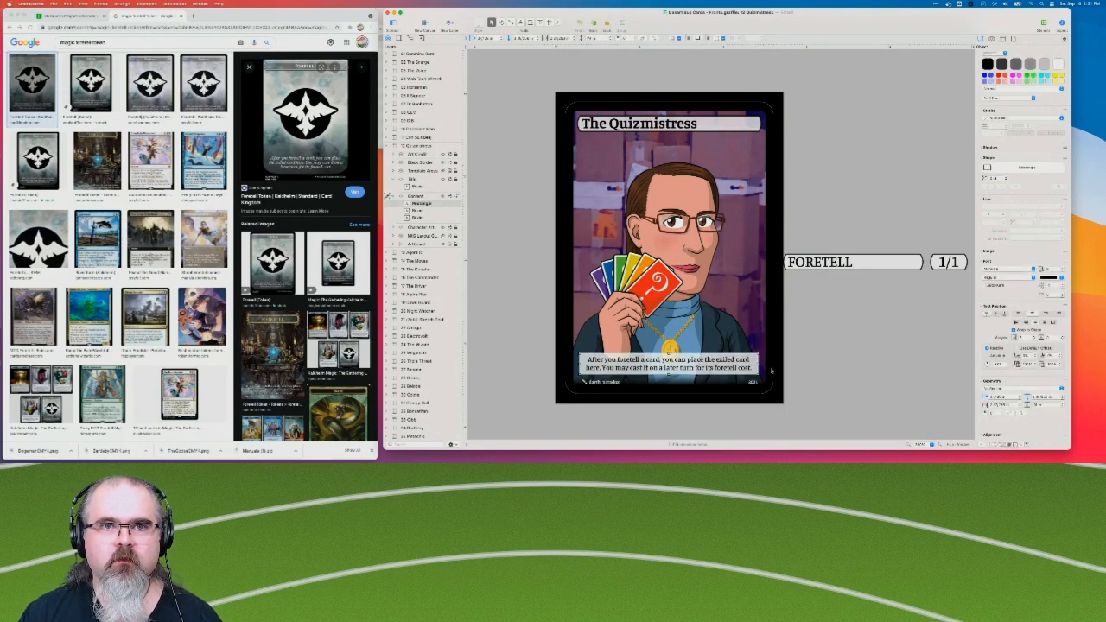
{"action": "key", "text": "Down"}
Move the rules text box from the card's lower edge to directly beneath The Quizmistress title bubble.
{"action": "key", "text": "Down"}
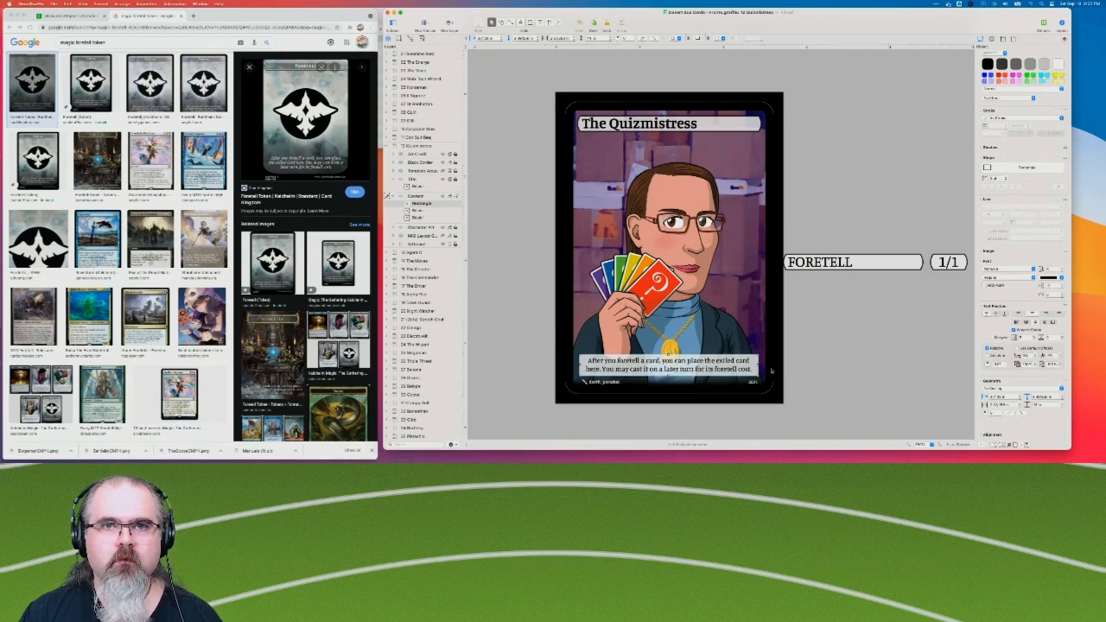
{"action": "key", "text": "Down"}
{"action": "key", "text": "Down"}
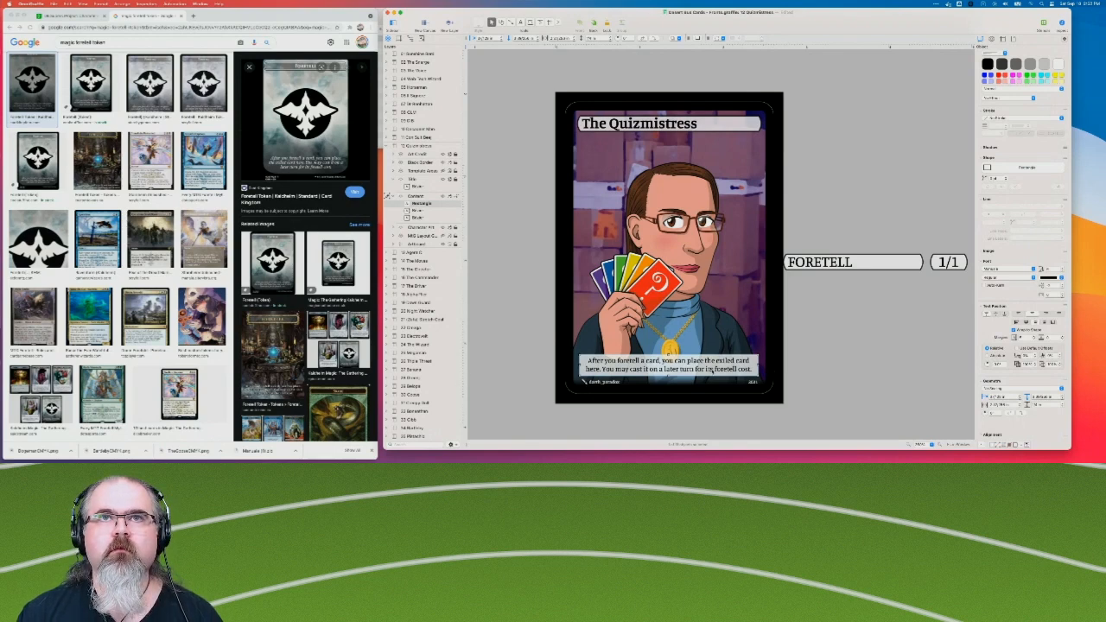
{"action": "left_click", "coordinate": [737, 369]}
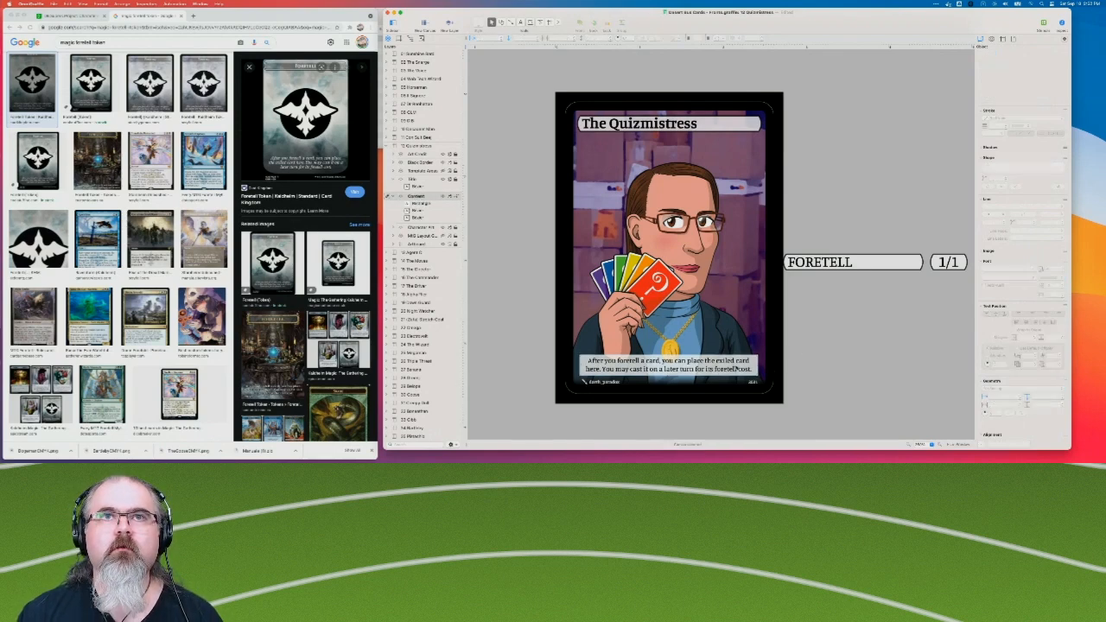
{"action": "left_click_drag", "start_coordinate": [737, 369], "coordinate": [739, 134]}
{"action": "left_click", "coordinate": [967, 158]}
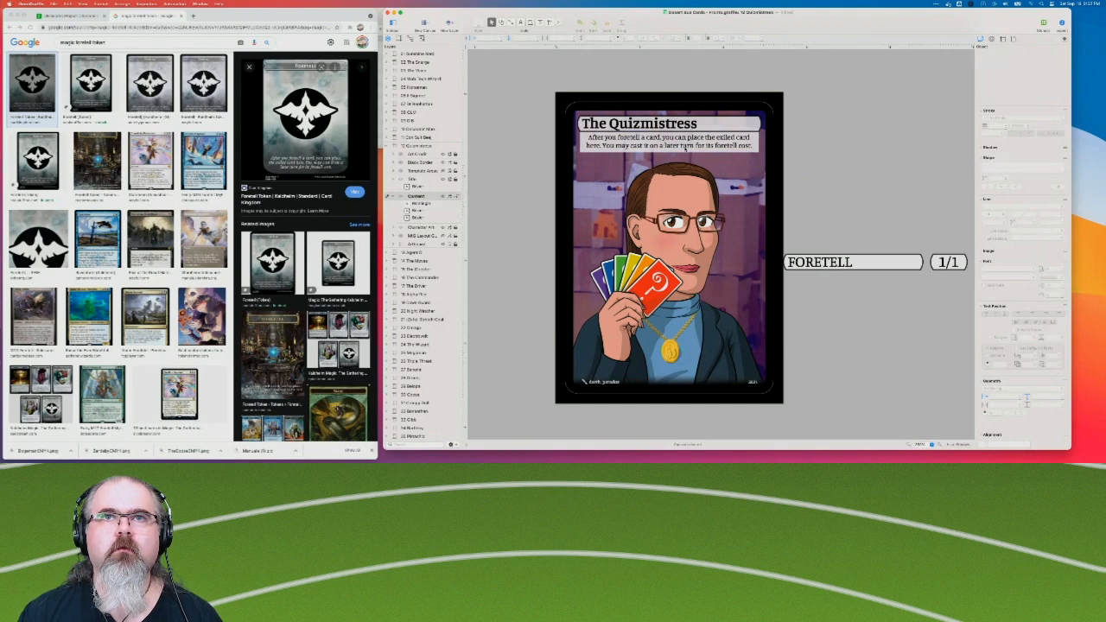
Change the fill opacity of the rules text box beneath the title.
{"action": "right_click", "coordinate": [421, 205]}
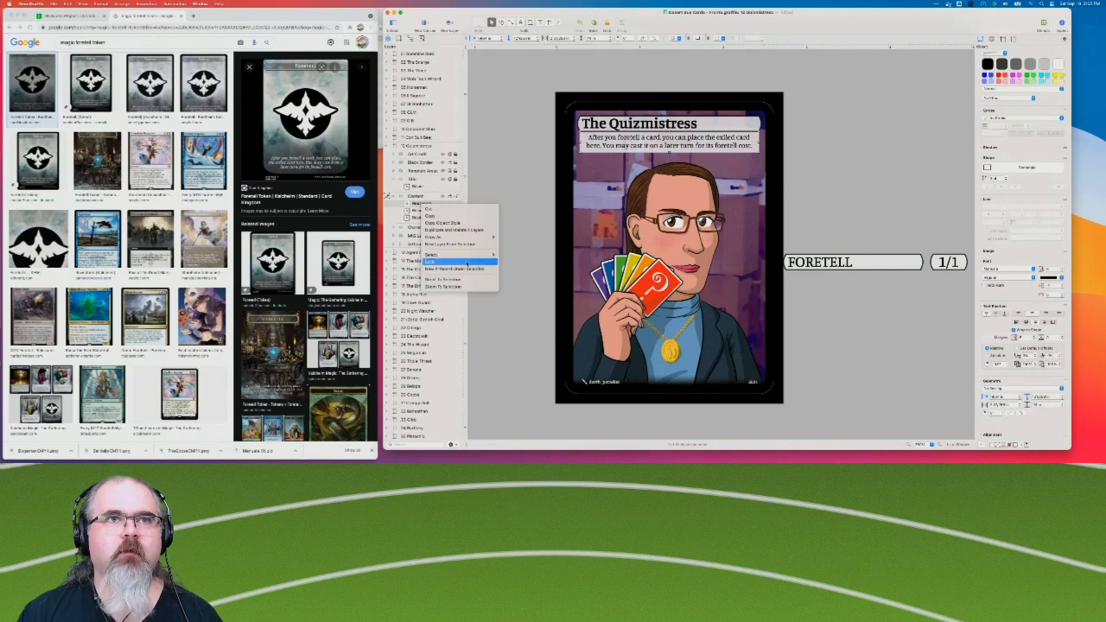
{"action": "left_click", "coordinate": [737, 101]}
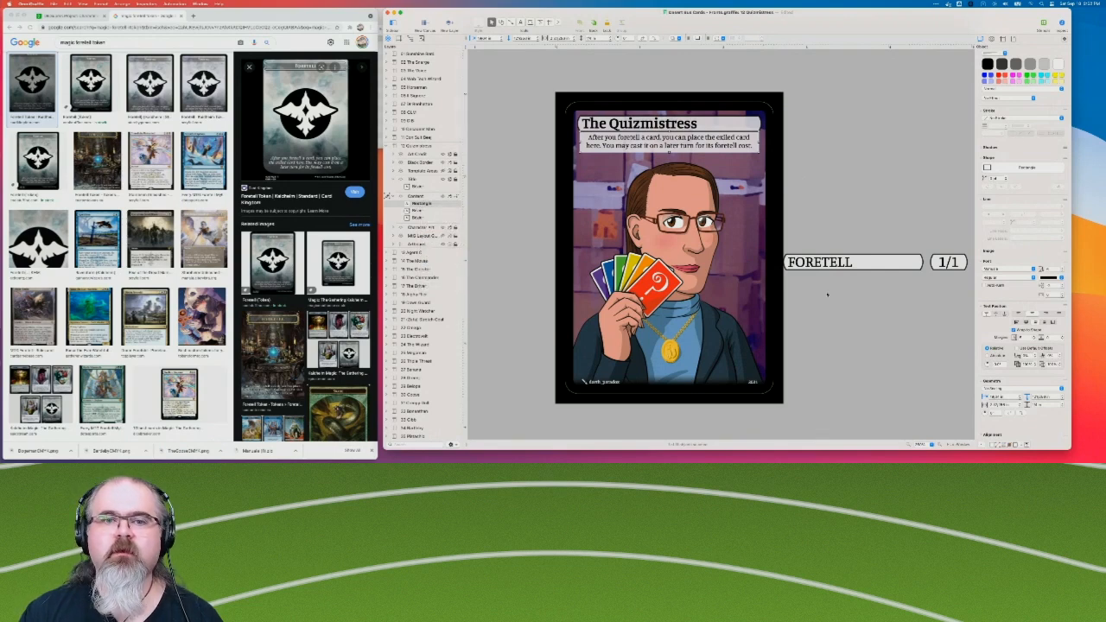
{"action": "left_click", "coordinate": [993, 55]}
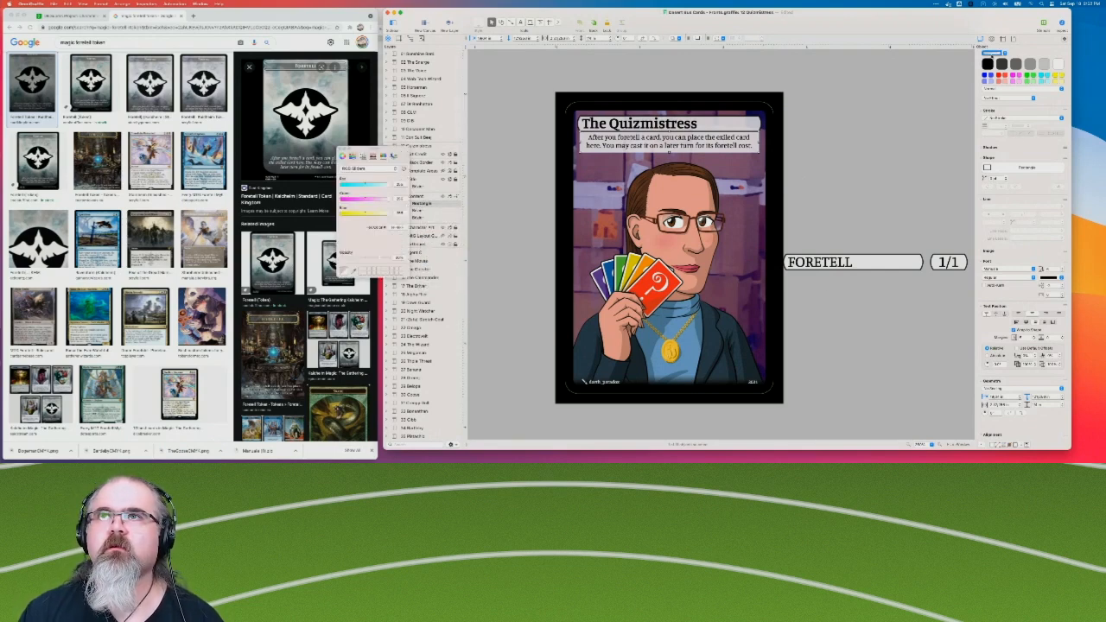
{"action": "left_click", "coordinate": [398, 258]}
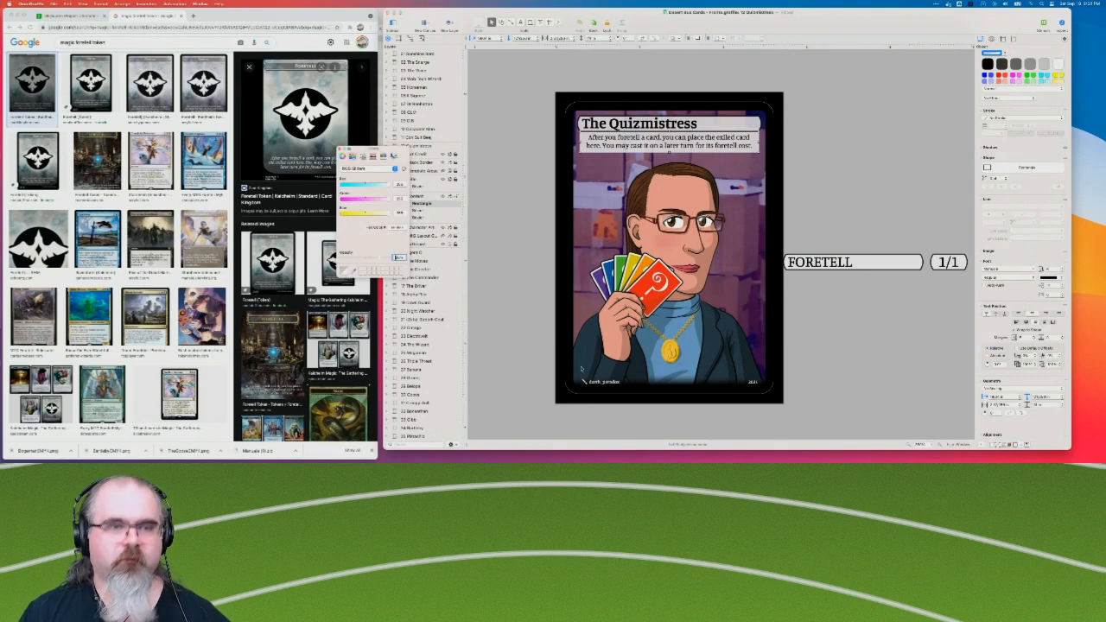
{"action": "key", "text": "Return"}
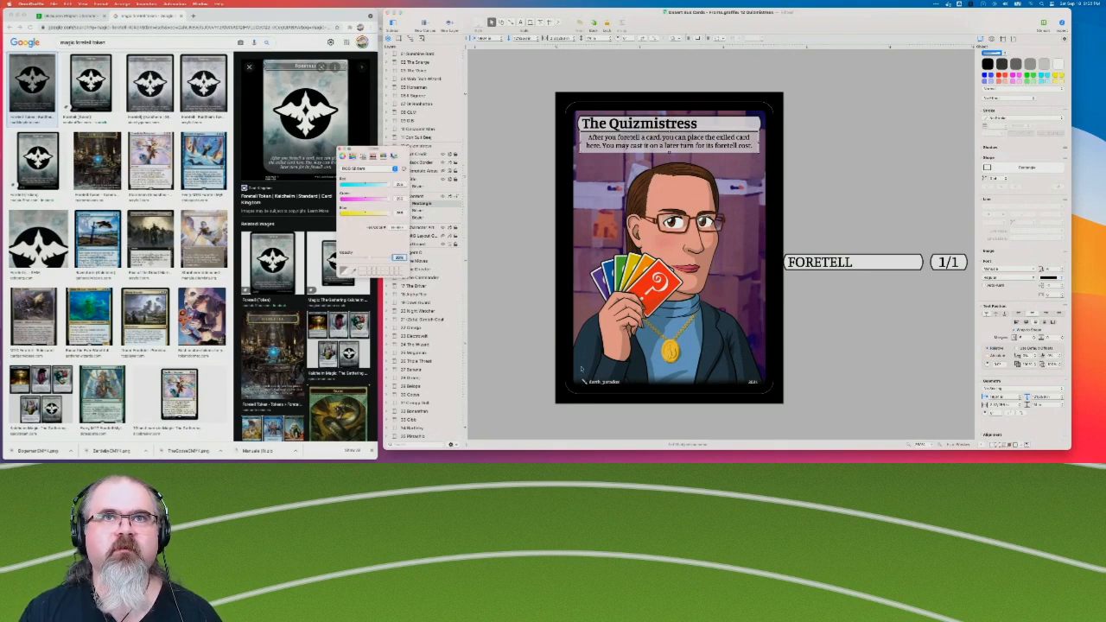
{"action": "left_click", "coordinate": [521, 200]}
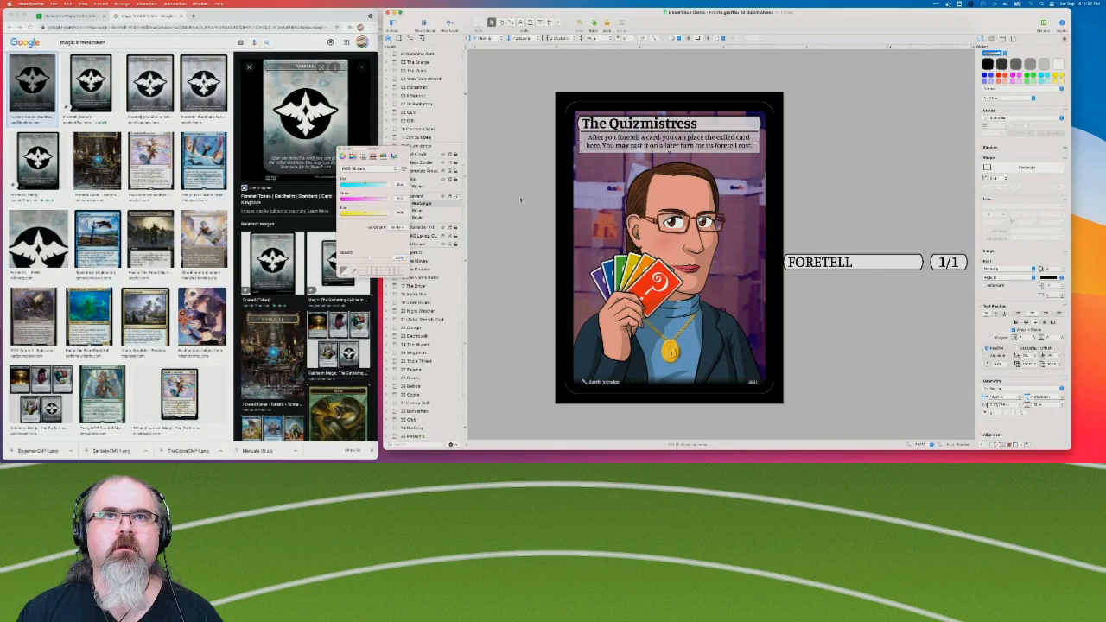
{"action": "left_click", "coordinate": [541, 96]}
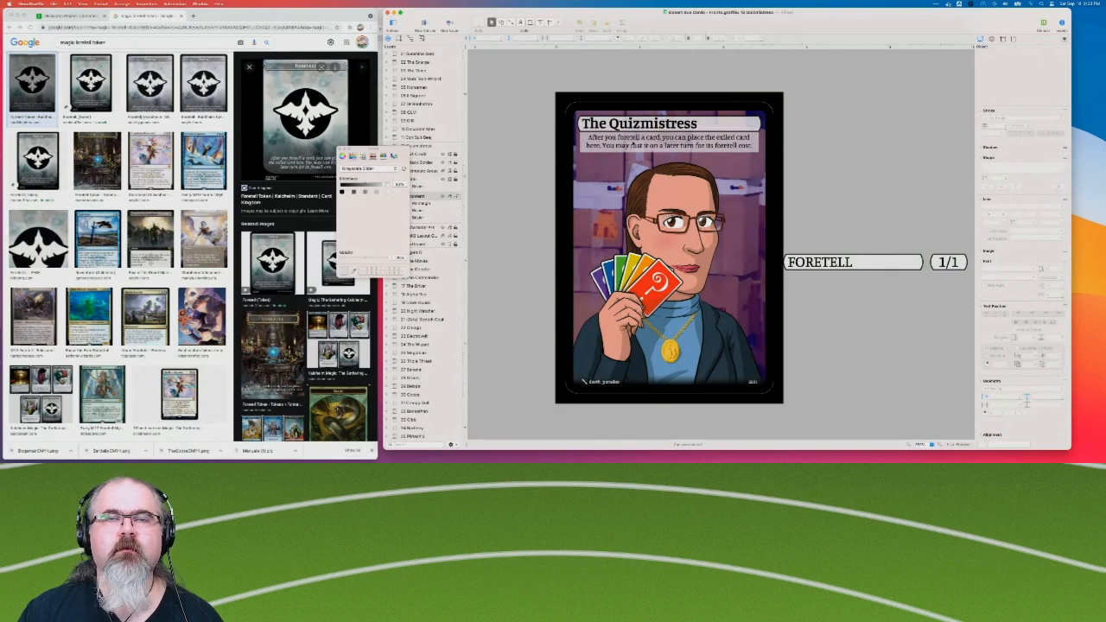
Align the rules text to the bottom of its box and adjust the vertical margin to position the two lines.
{"action": "left_click", "coordinate": [634, 146]}
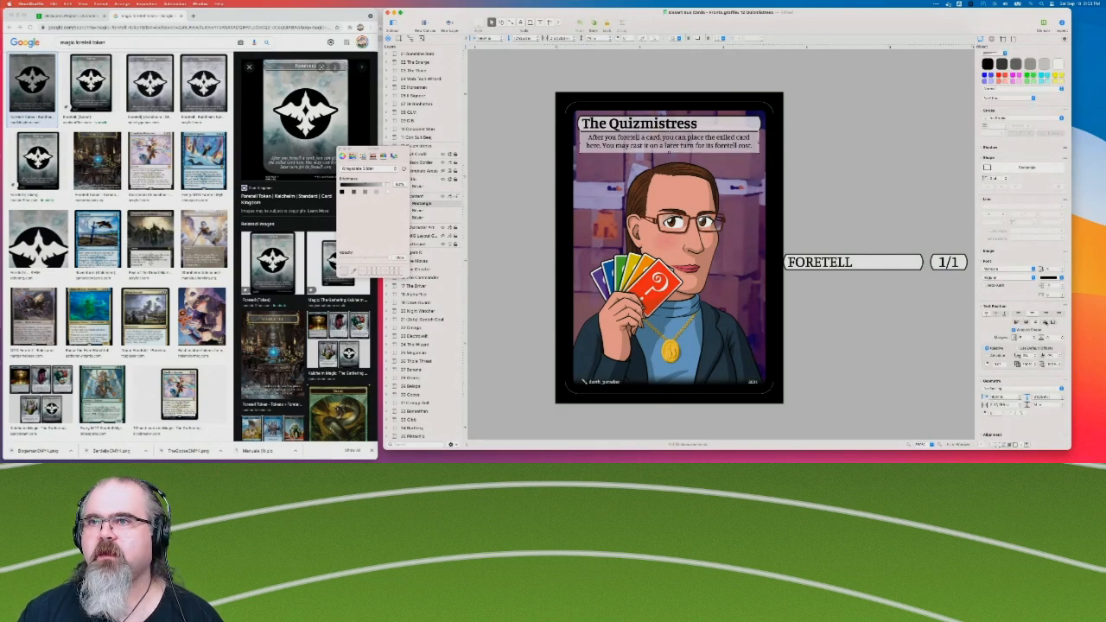
{"action": "left_click", "coordinate": [1006, 316]}
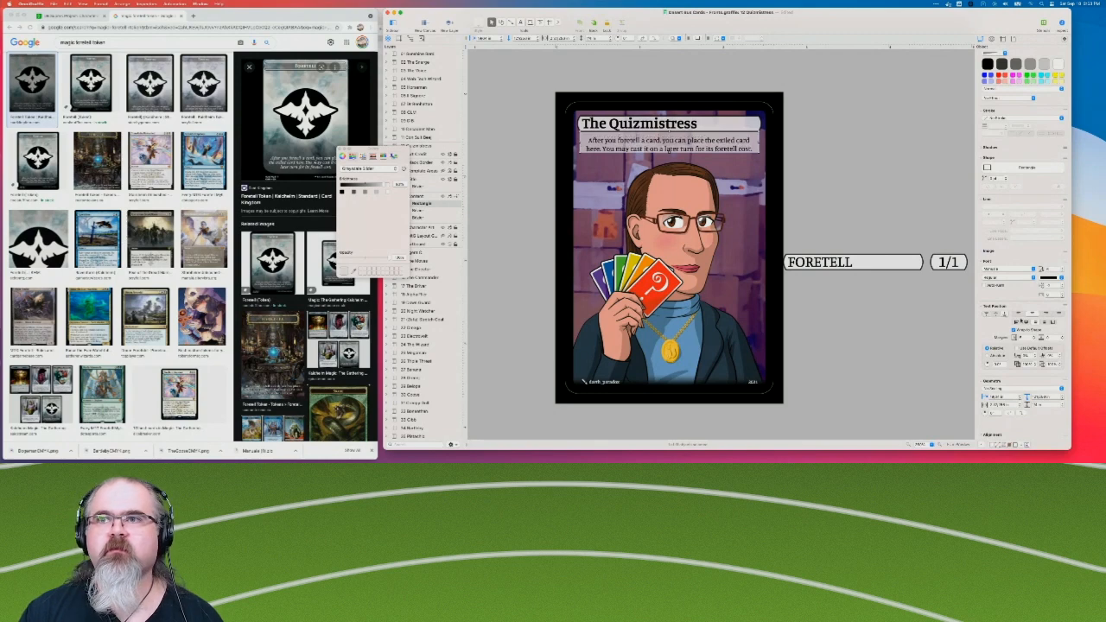
{"action": "left_click", "coordinate": [1064, 338]}
{"action": "left_click", "coordinate": [1063, 338]}
{"action": "left_click", "coordinate": [1063, 338]}
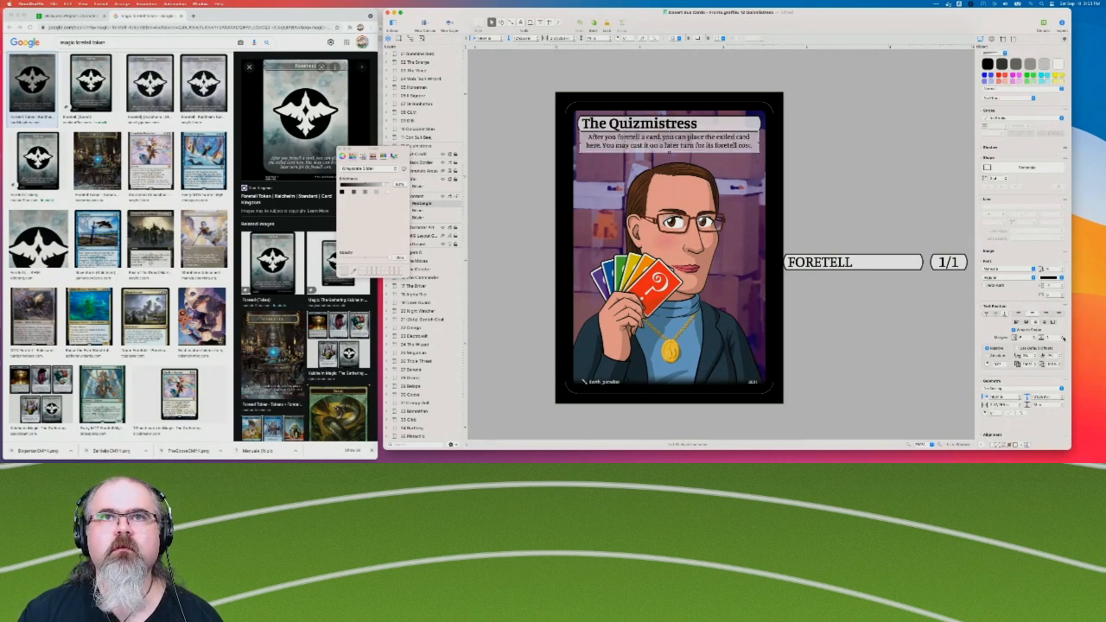
{"action": "left_click", "coordinate": [879, 180]}
Readjust the rules text box's fill opacity so the text stays readable over the background art.
{"action": "left_click", "coordinate": [672, 141]}
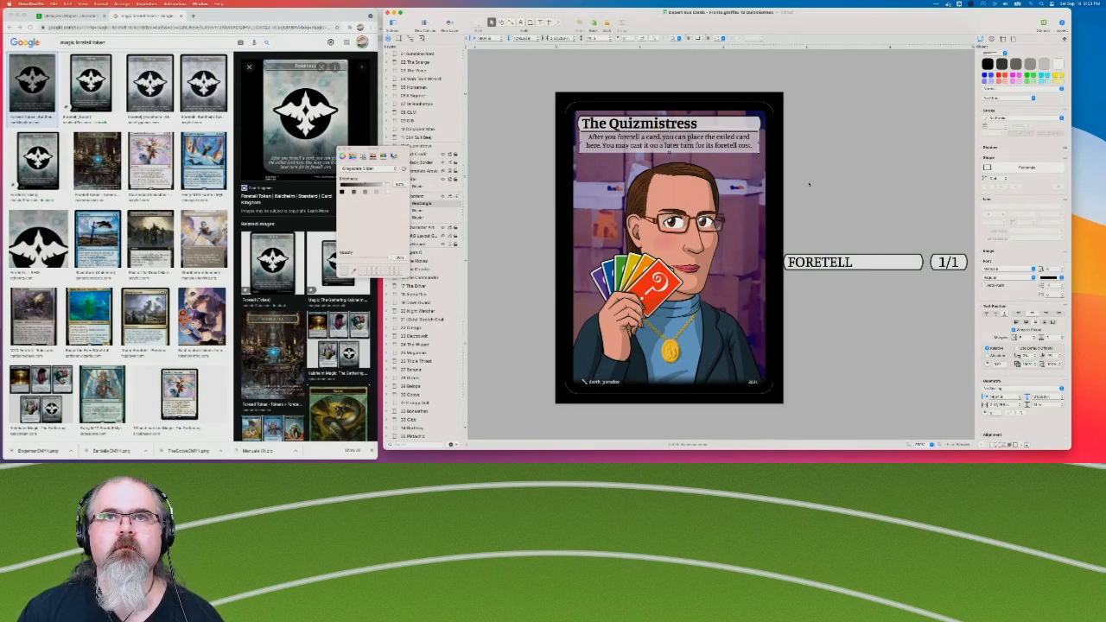
{"action": "scroll", "coordinate": [809, 183], "scroll_direction": "up", "scroll_amount": 3}
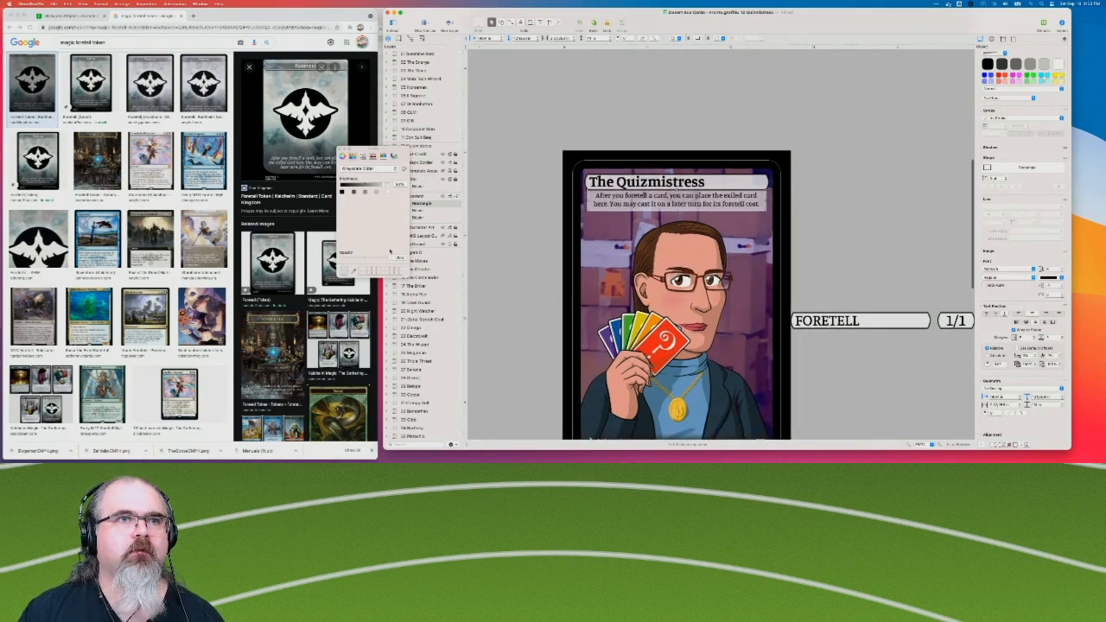
{"action": "left_click", "coordinate": [397, 257]}
{"action": "left_click", "coordinate": [653, 201]}
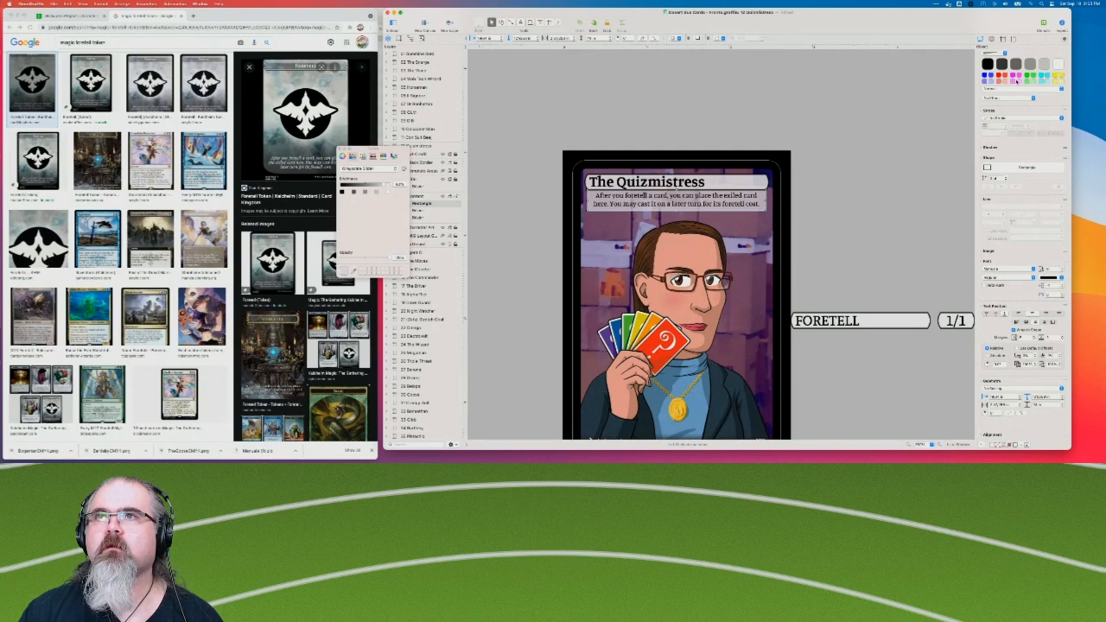
{"action": "left_click", "coordinate": [994, 53]}
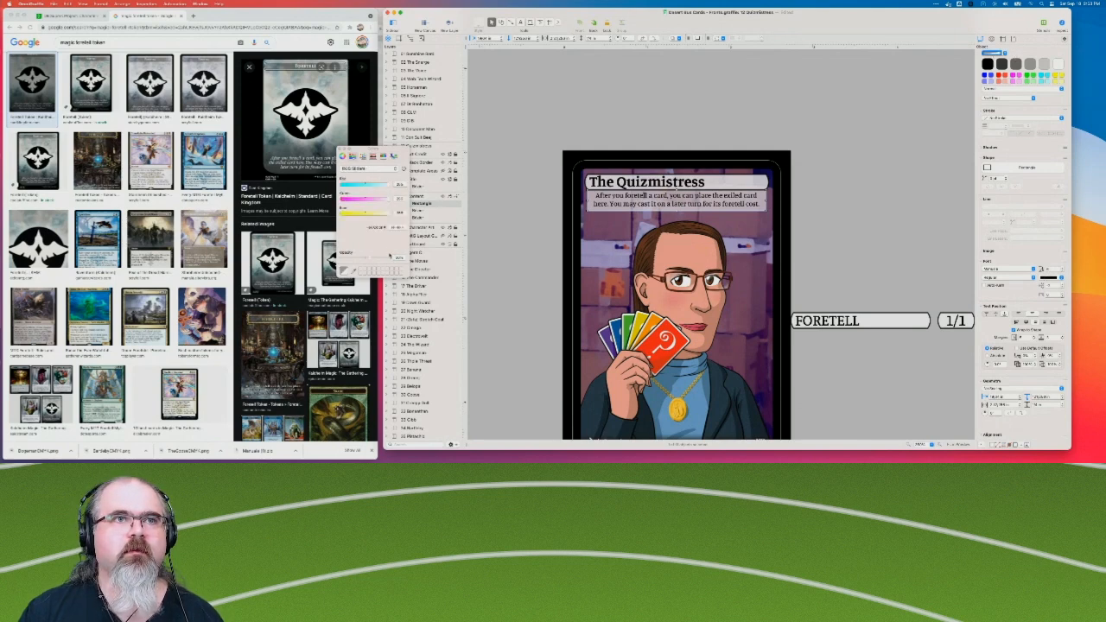
{"action": "left_click", "coordinate": [398, 258]}
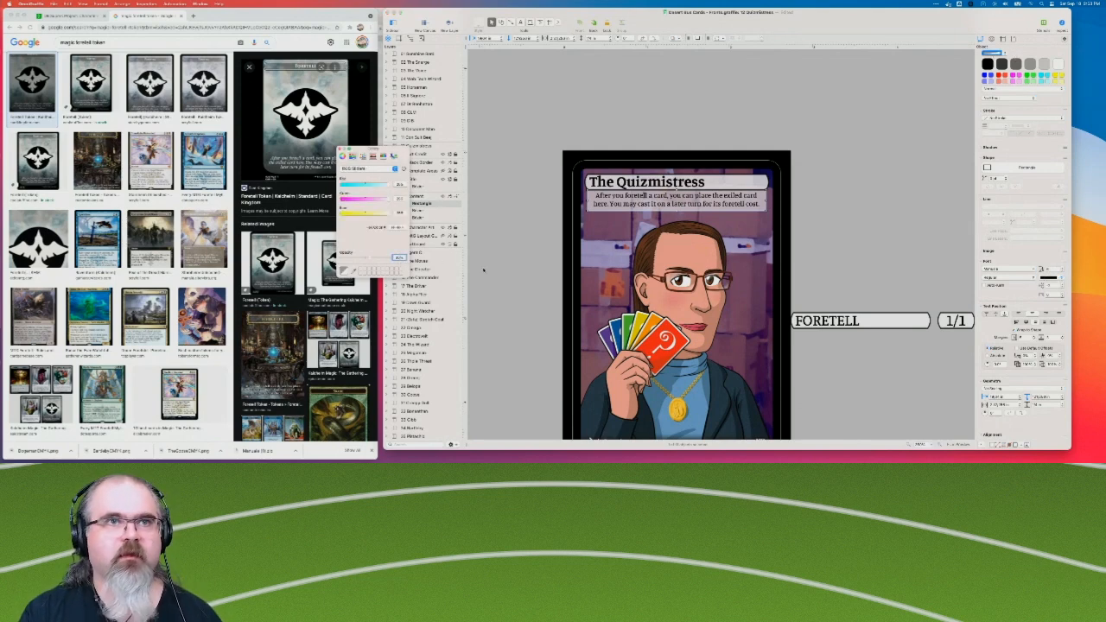
{"action": "key", "text": "Return"}
{"action": "left_click", "coordinate": [547, 136]}
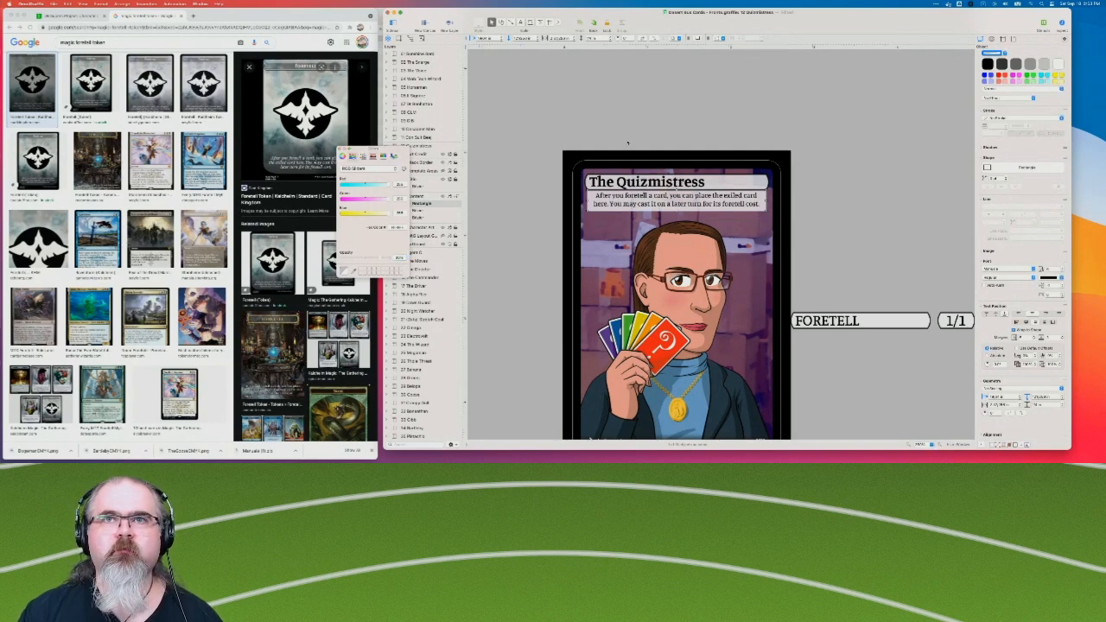
{"action": "left_click", "coordinate": [915, 234]}
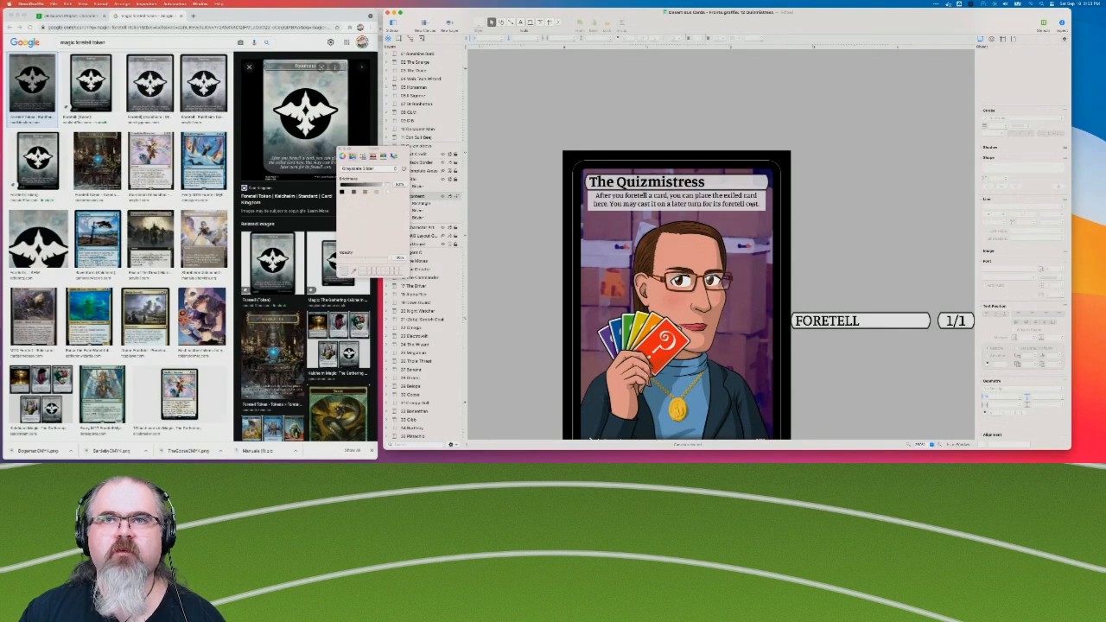
Delete the unused FORETELL and 1/1 bubbles beside the Quizmistress card.
{"action": "left_click", "coordinate": [752, 205]}
{"action": "left_click", "coordinate": [941, 445]}
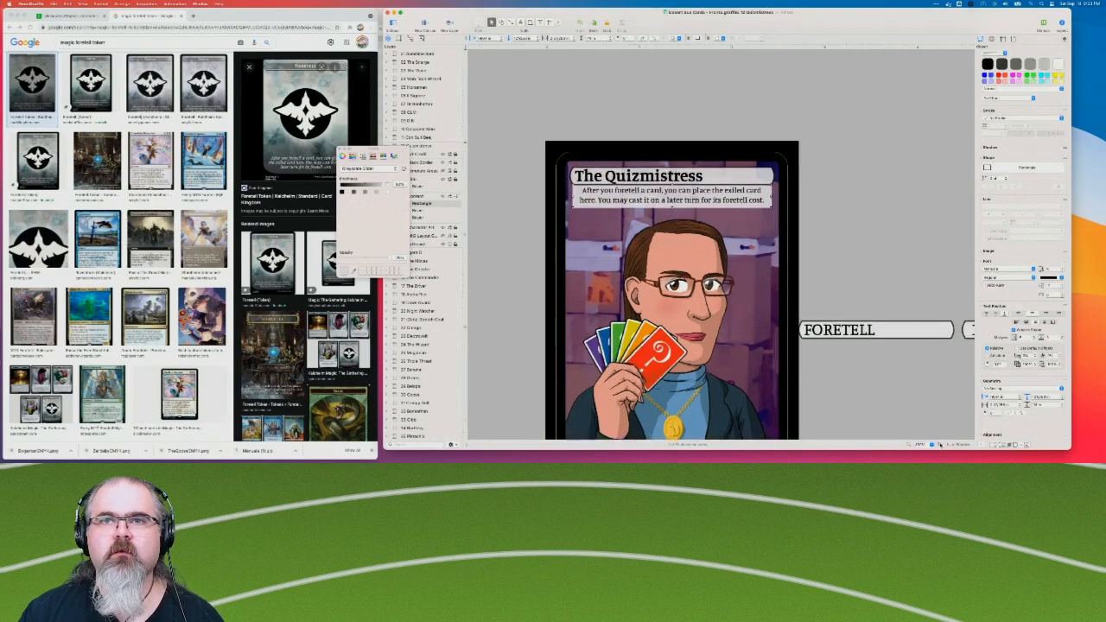
{"action": "left_click", "coordinate": [941, 445]}
{"action": "left_click", "coordinate": [940, 445]}
{"action": "scroll", "coordinate": [848, 254], "scroll_direction": "right", "scroll_amount": 10}
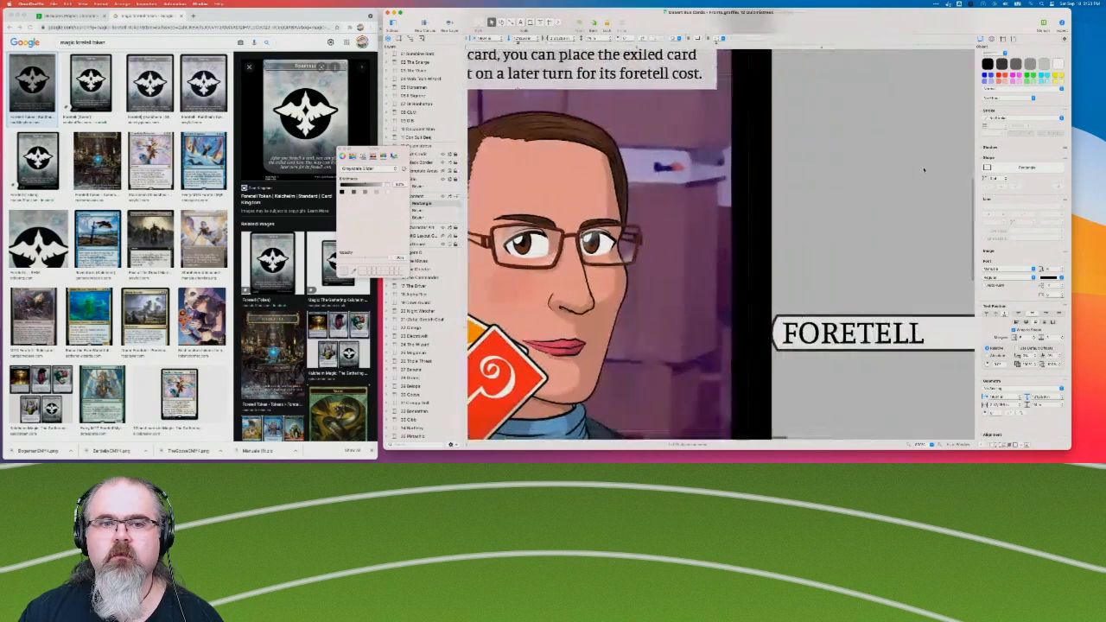
{"action": "scroll", "coordinate": [848, 253], "scroll_direction": "right", "scroll_amount": 5}
{"action": "left_click_drag", "start_coordinate": [719, 255], "coordinate": [862, 194]}
{"action": "left_click", "coordinate": [862, 194]}
Try turning off text wrapping for the rules text box, then restore it.
{"action": "scroll", "coordinate": [858, 182], "scroll_direction": "left", "scroll_amount": 5}
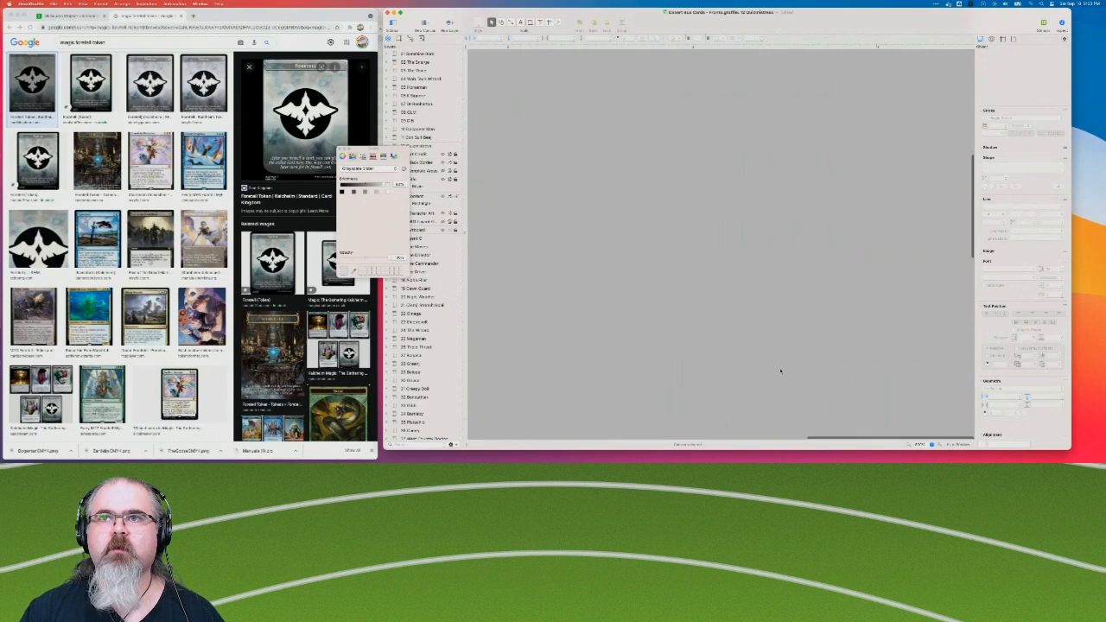
{"action": "scroll", "coordinate": [780, 374], "scroll_direction": "left", "scroll_amount": 10}
{"action": "scroll", "coordinate": [780, 371], "scroll_direction": "up", "scroll_amount": 10}
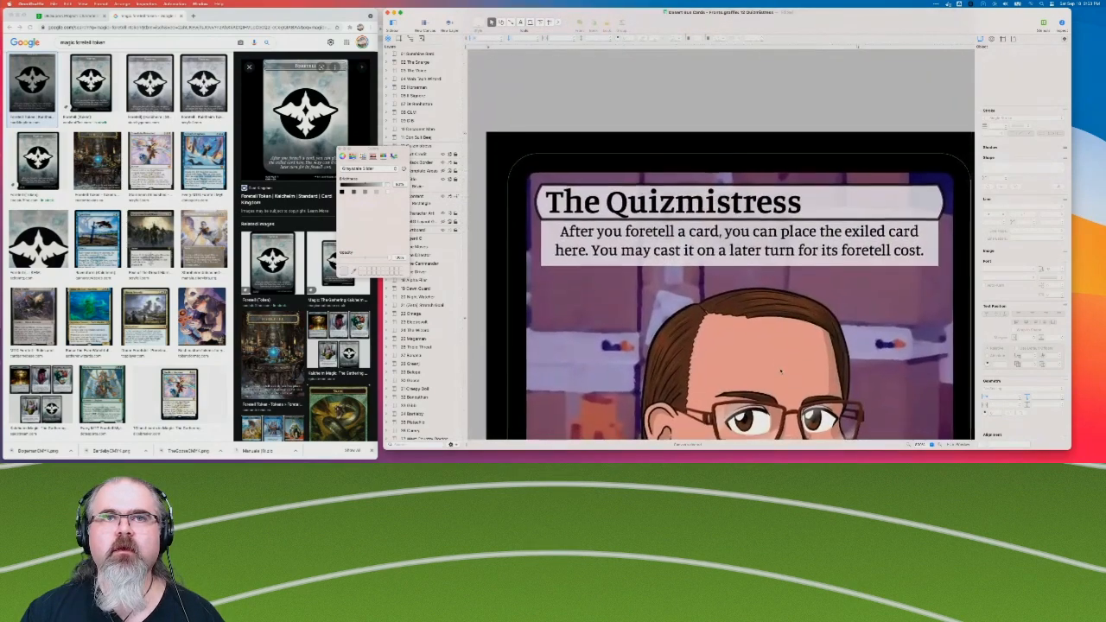
{"action": "left_click", "coordinate": [560, 235]}
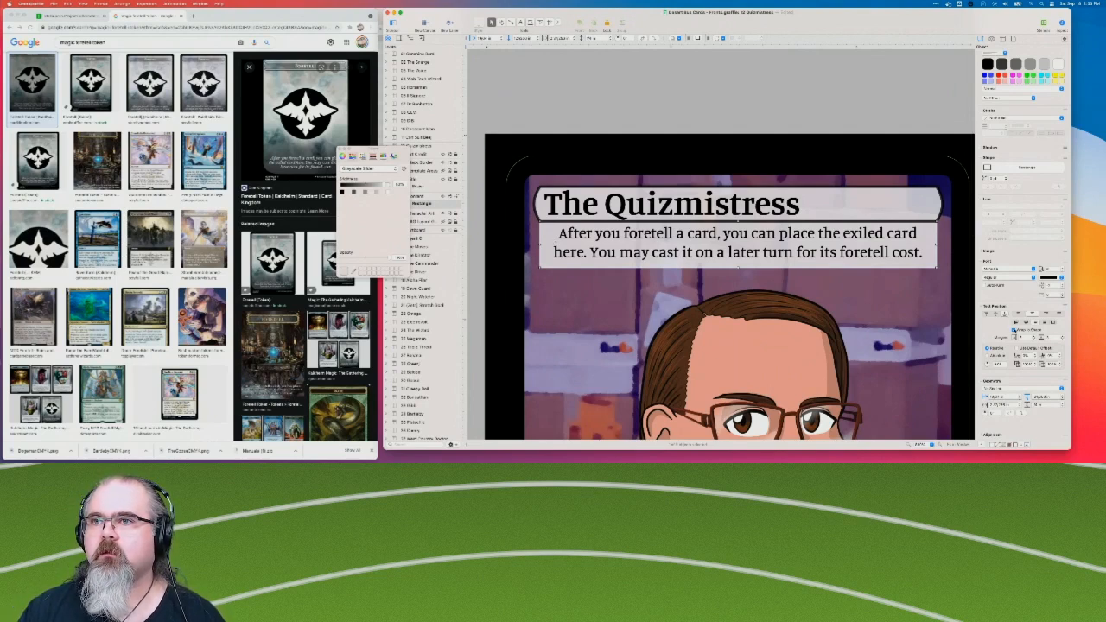
{"action": "left_click", "coordinate": [1016, 331]}
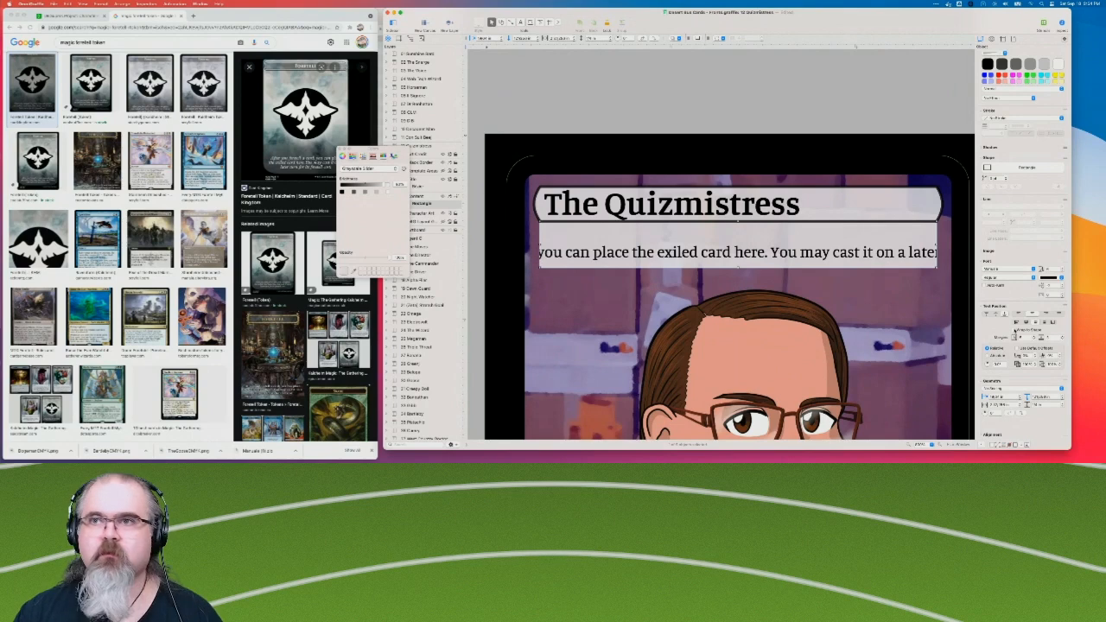
{"action": "left_click", "coordinate": [1016, 331]}
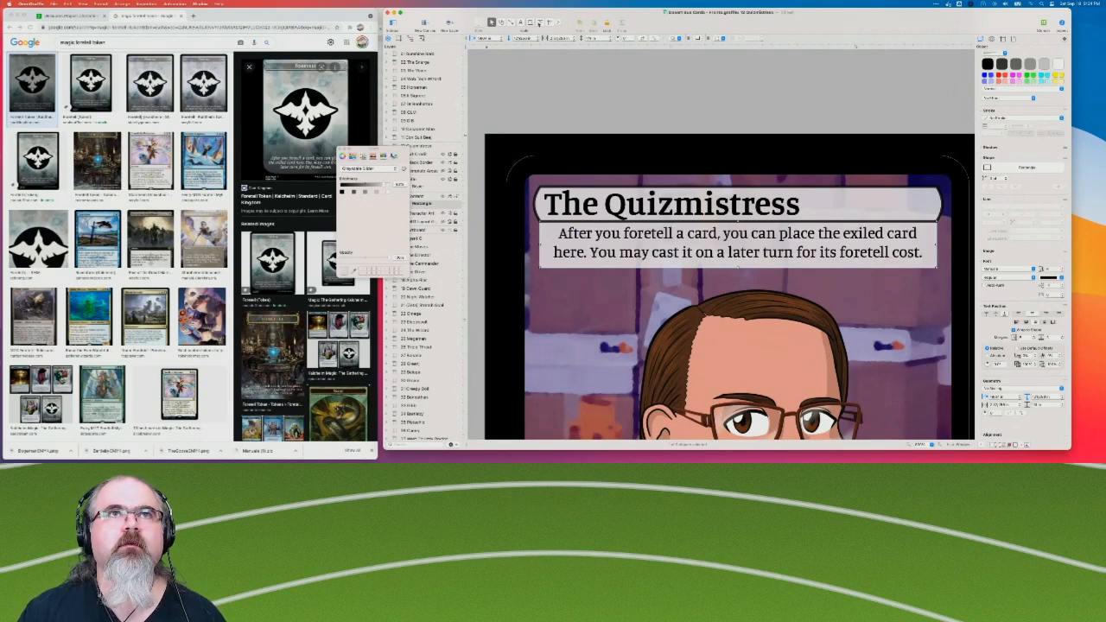
Try reshaping the lower-left corner of the rules text box by moving its corner point, and undo the move.
{"action": "left_click", "coordinate": [540, 23]}
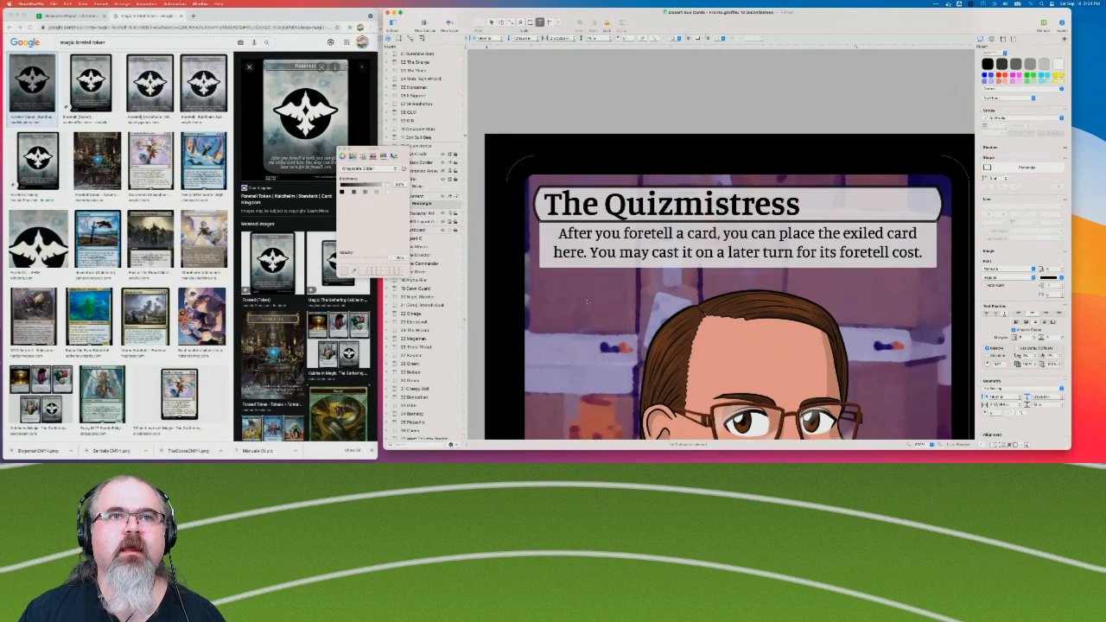
{"action": "left_click", "coordinate": [541, 267]}
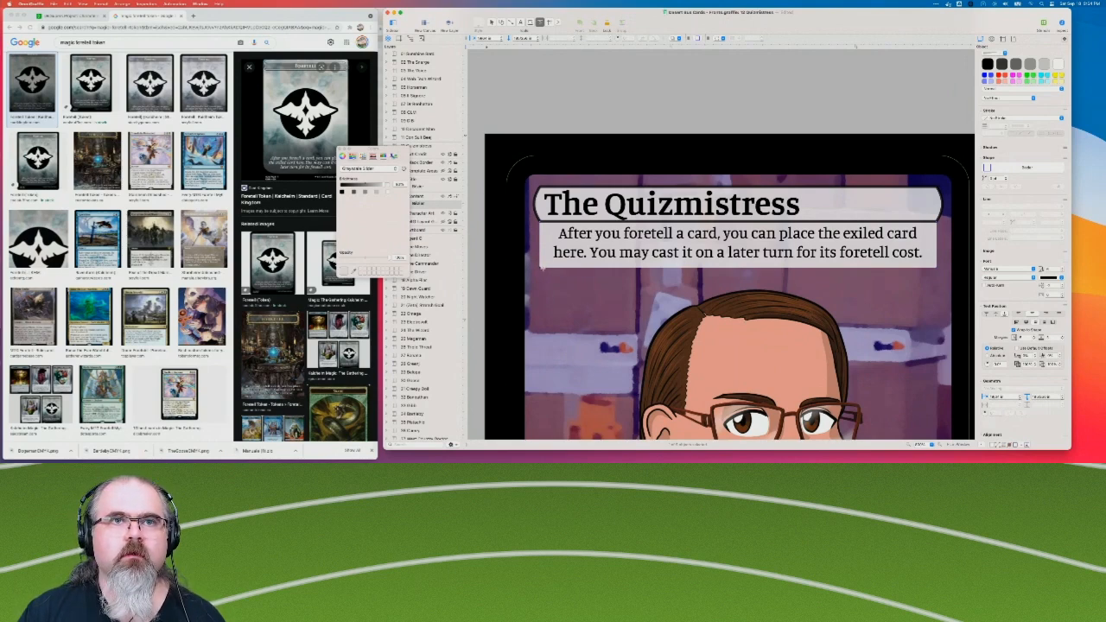
{"action": "mouse_move", "coordinate": [540, 268]}
{"action": "left_mouse_down"}
{"action": "mouse_move", "coordinate": [571, 267]}
{"action": "mouse_move", "coordinate": [542, 268]}
{"action": "left_mouse_up"}
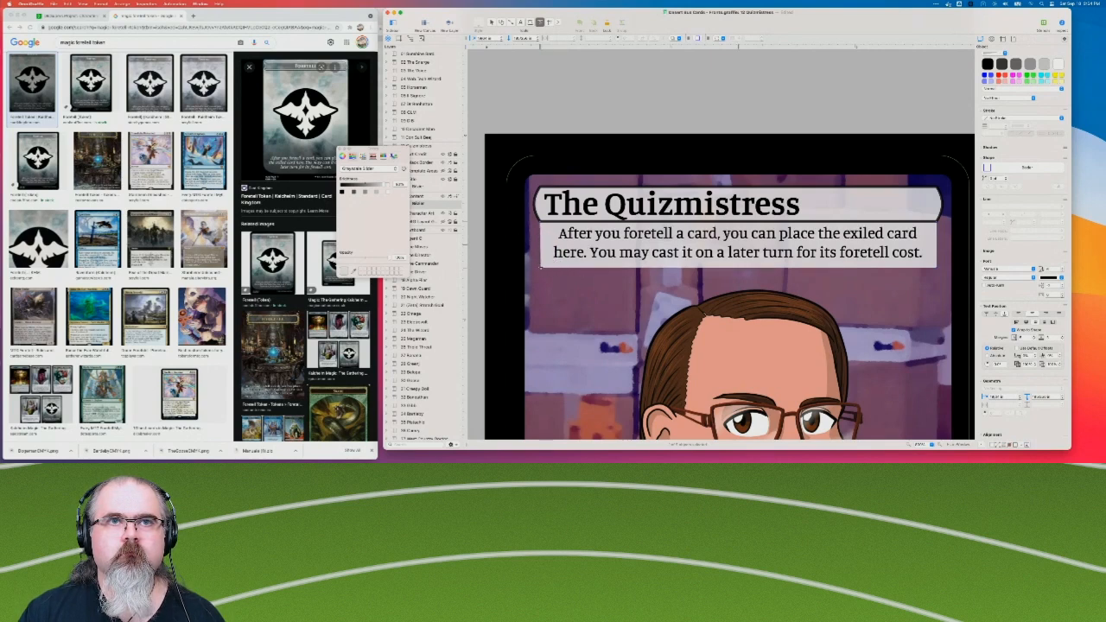
{"action": "key", "text": "super+z"}
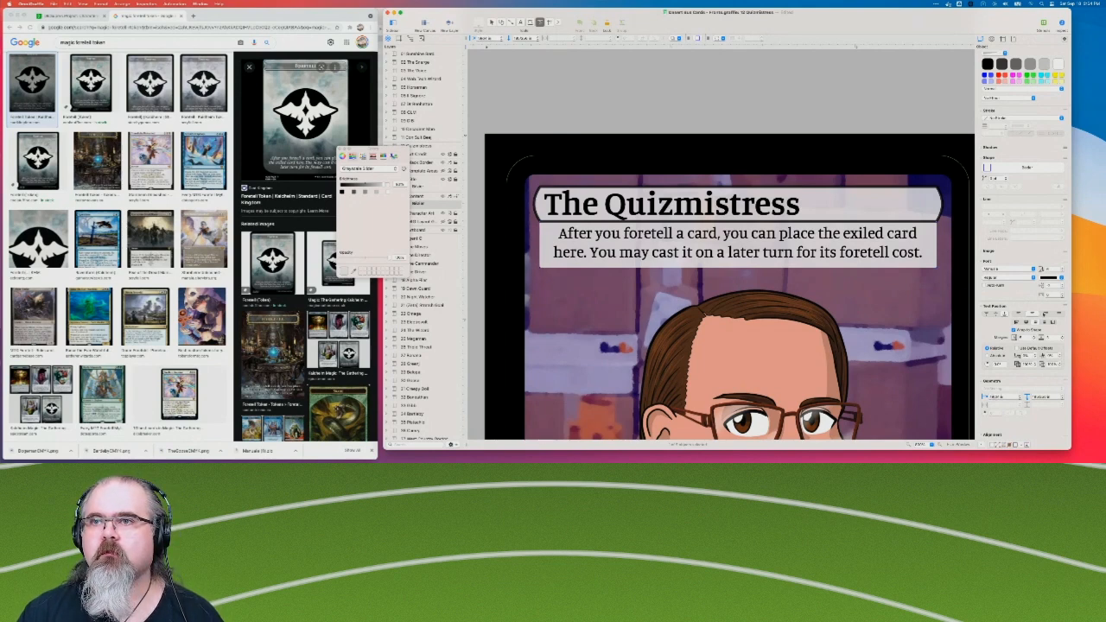
{"action": "left_click", "coordinate": [675, 96]}
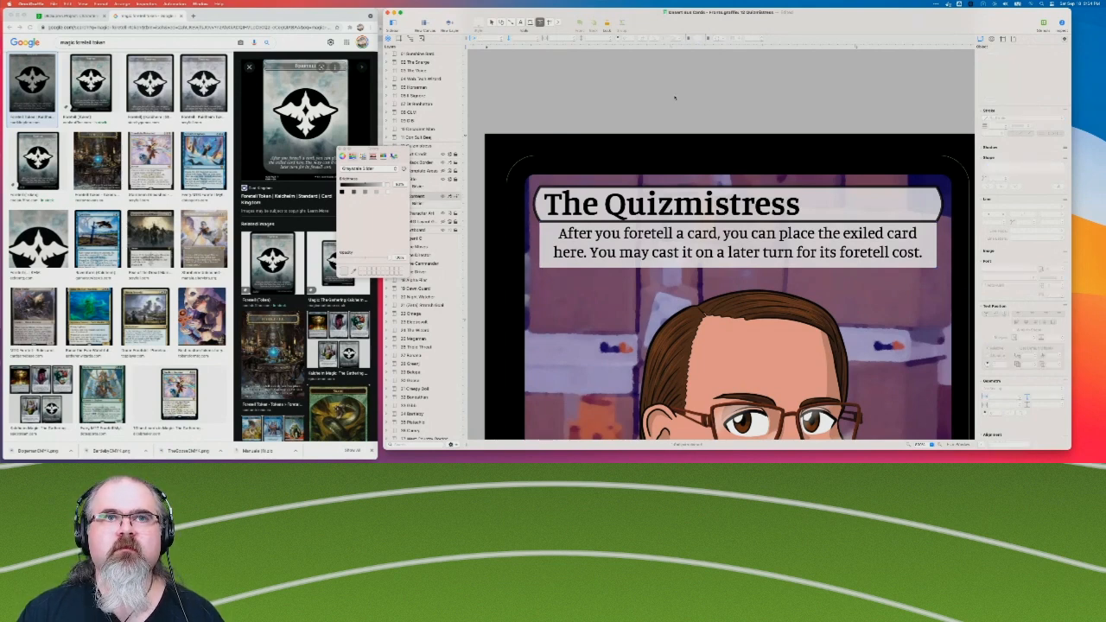
Review the whole Quizmistress card with the rules text box selected.
{"action": "left_click", "coordinate": [930, 237]}
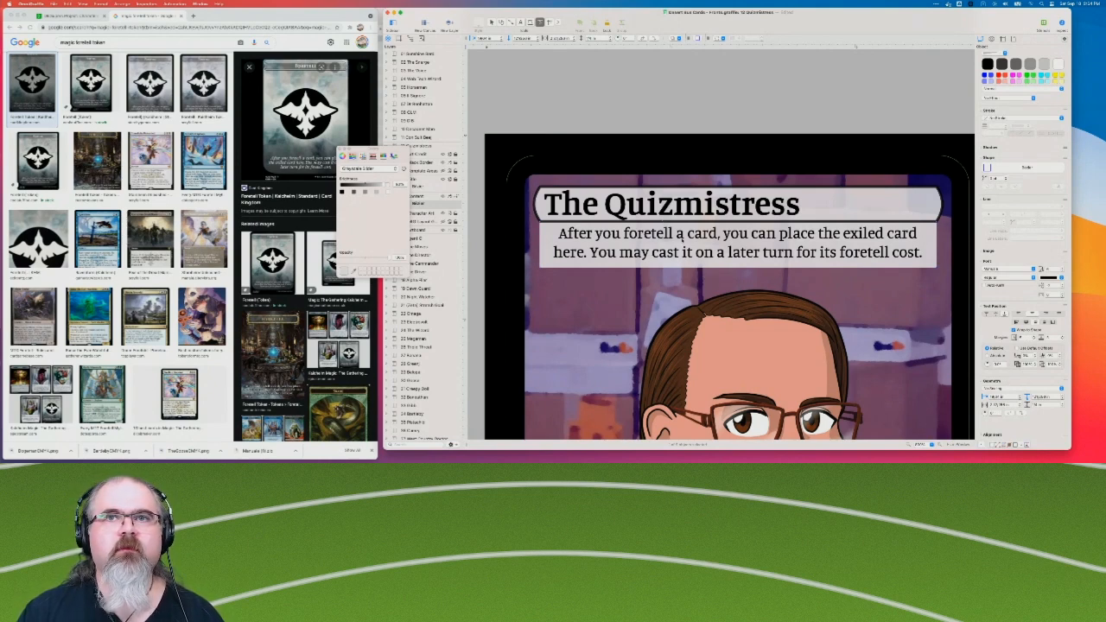
{"action": "scroll", "coordinate": [917, 436], "scroll_direction": "right", "scroll_amount": 3}
{"action": "scroll", "coordinate": [916, 437], "scroll_direction": "down", "scroll_amount": 1}
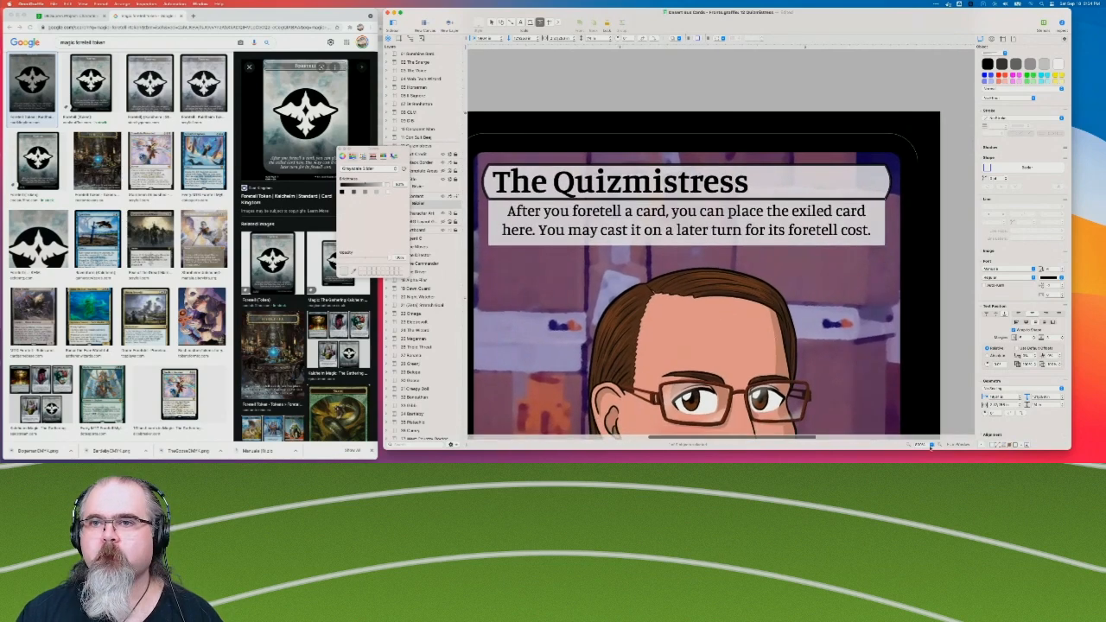
{"action": "left_click", "coordinate": [909, 445]}
{"action": "left_click", "coordinate": [909, 445]}
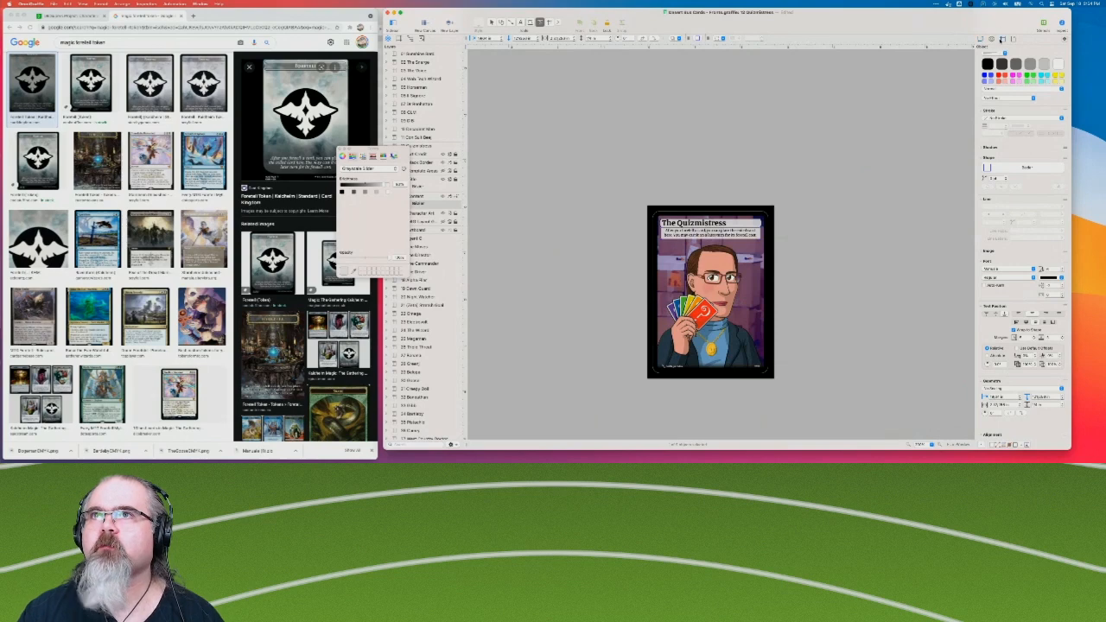
Show the grid lines on the Quizmistress canvas and move the Colors window clear of the layer list.
{"action": "left_click", "coordinate": [1003, 39]}
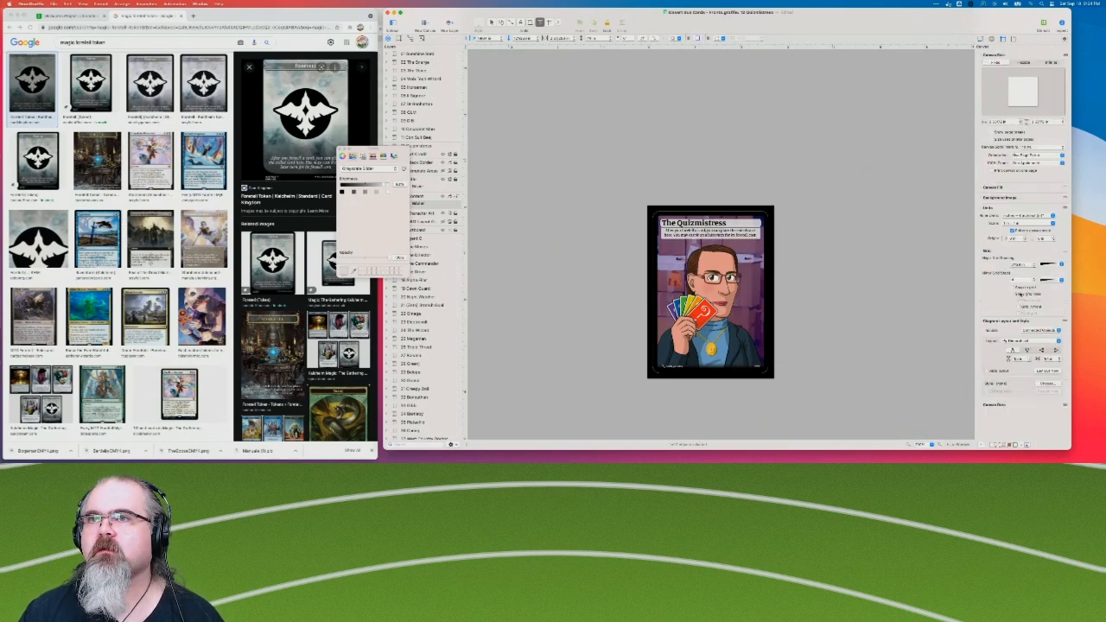
{"action": "left_click", "coordinate": [1014, 294]}
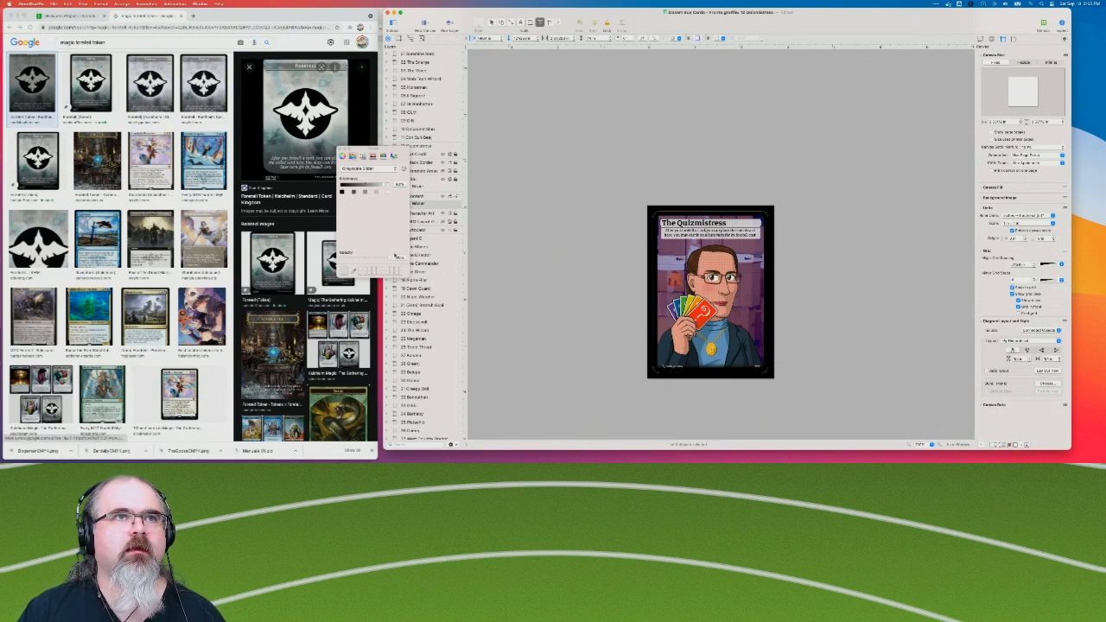
{"action": "left_click_drag", "start_coordinate": [372, 150], "coordinate": [598, 86]}
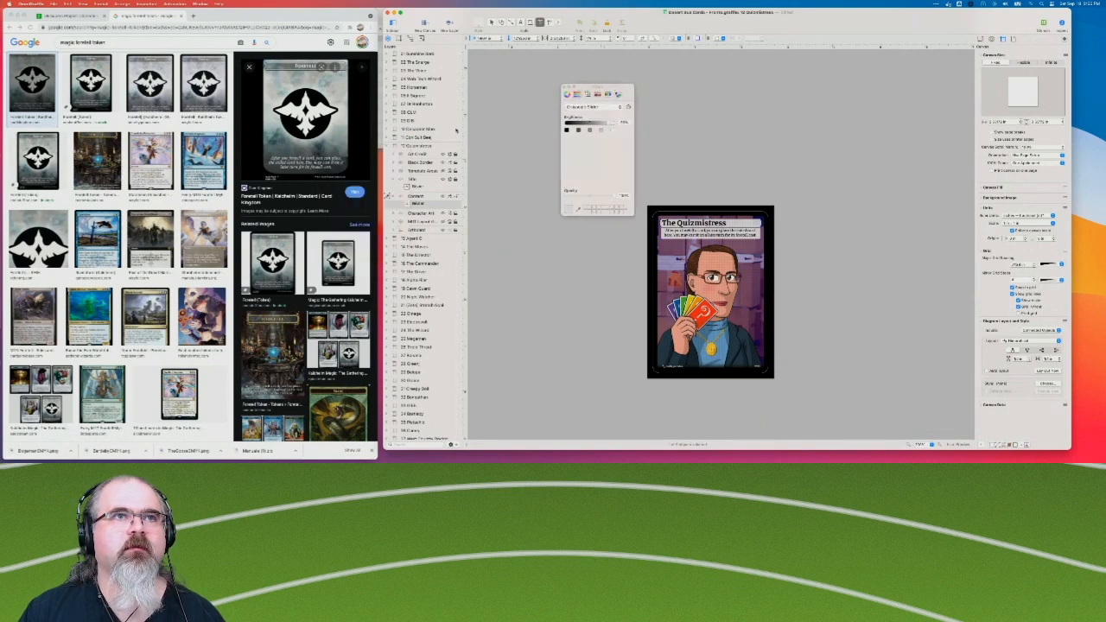
Hide the black border, character art and background layers, leaving the title and rules text over the grid.
{"action": "left_click", "coordinate": [443, 154]}
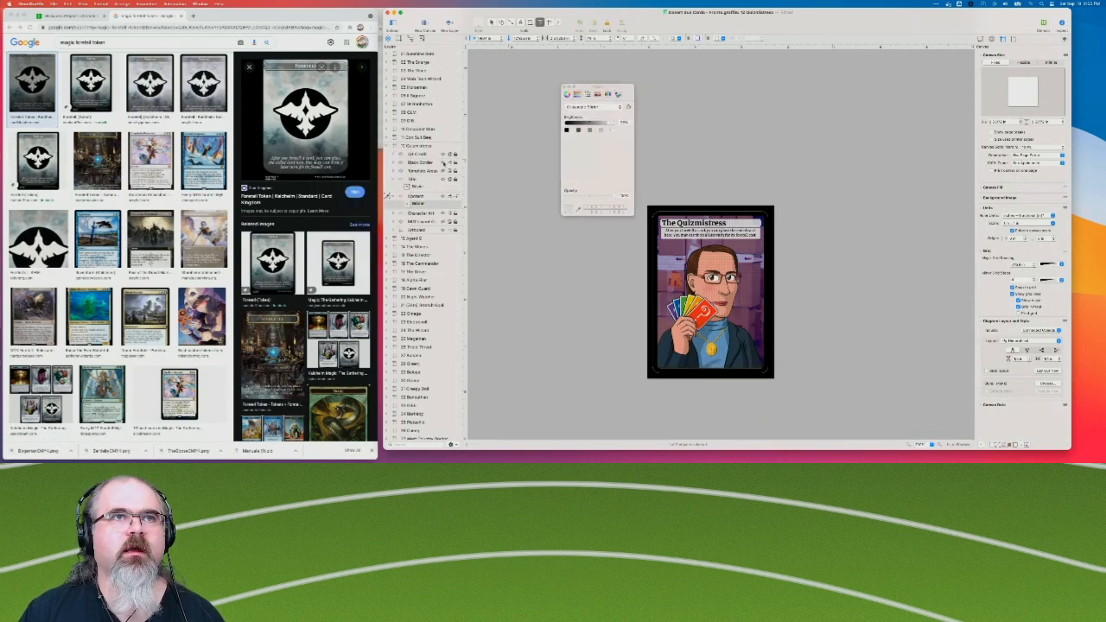
{"action": "left_click", "coordinate": [444, 163]}
{"action": "left_click", "coordinate": [444, 171]}
{"action": "left_click", "coordinate": [443, 171]}
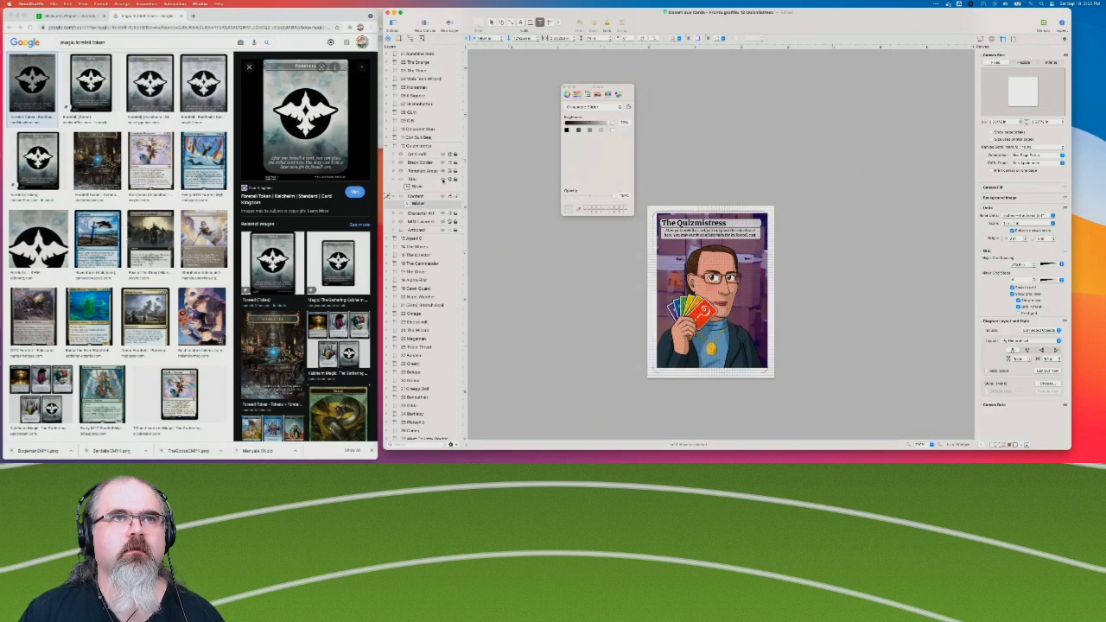
{"action": "left_click", "coordinate": [443, 229]}
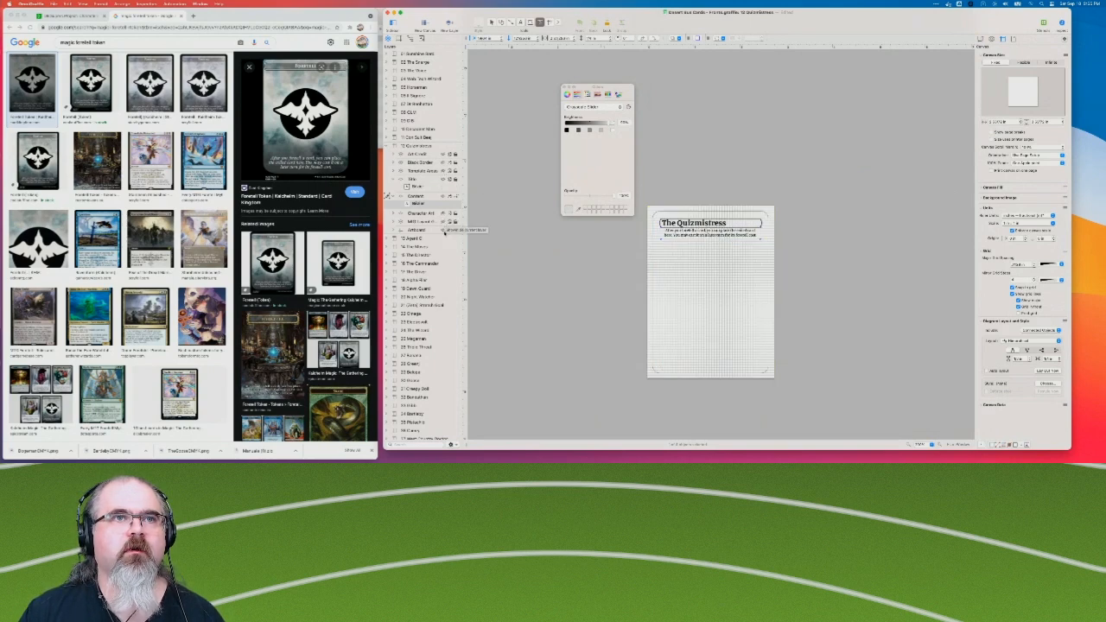
Nudge the rules text box slightly down and to the right beneath the title frame.
{"action": "left_click", "coordinate": [940, 445]}
{"action": "left_click", "coordinate": [940, 445]}
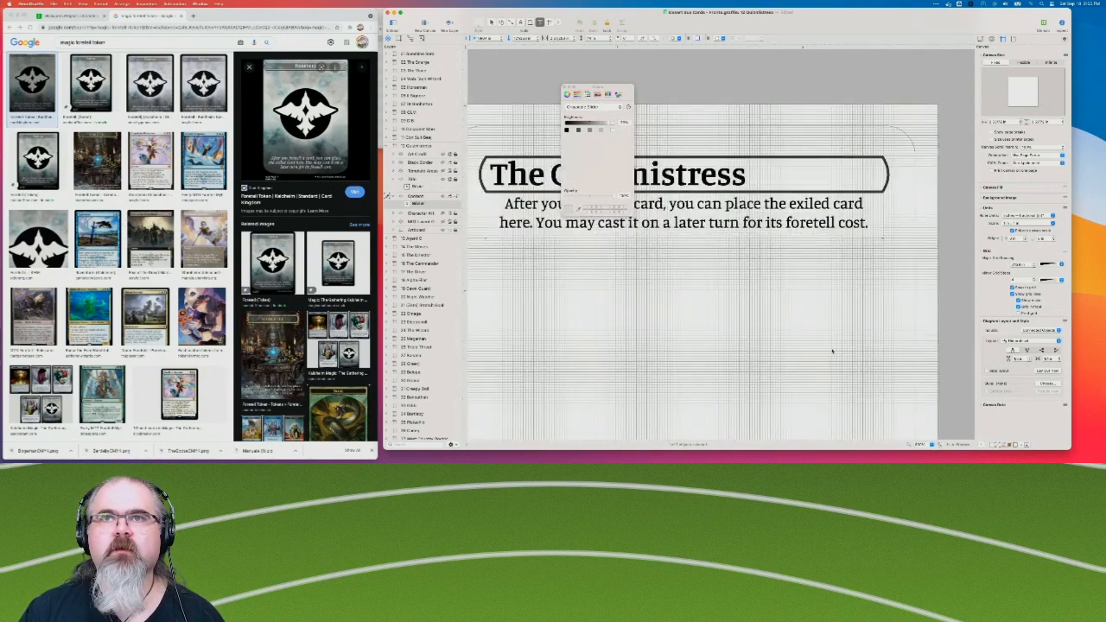
{"action": "scroll", "coordinate": [833, 351], "scroll_direction": "up", "scroll_amount": 3}
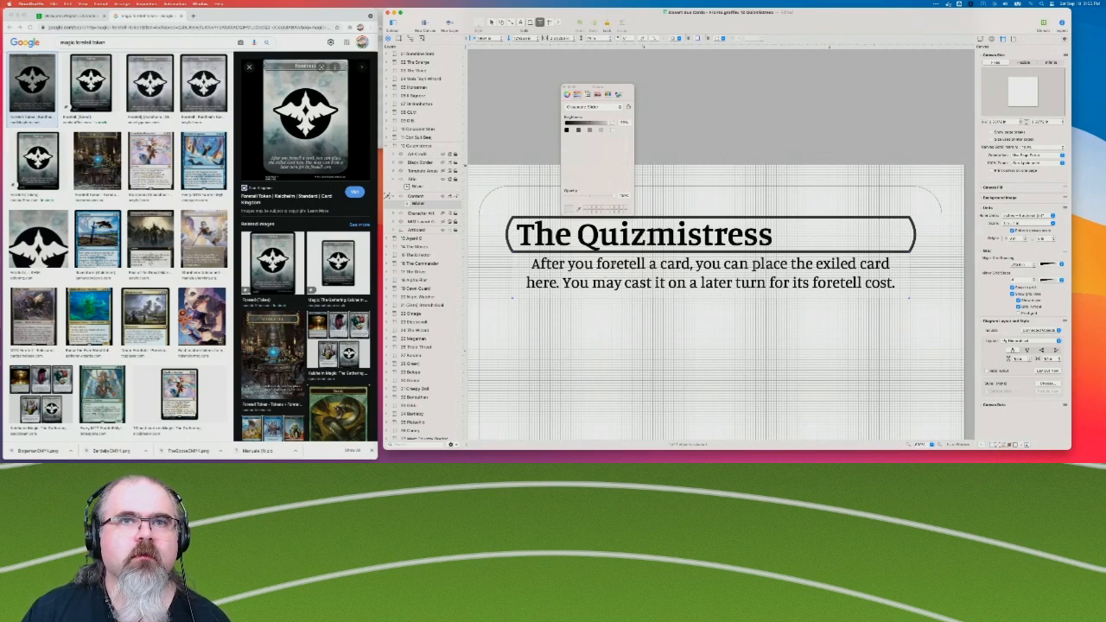
{"action": "left_click_drag", "start_coordinate": [619, 264], "coordinate": [620, 267]}
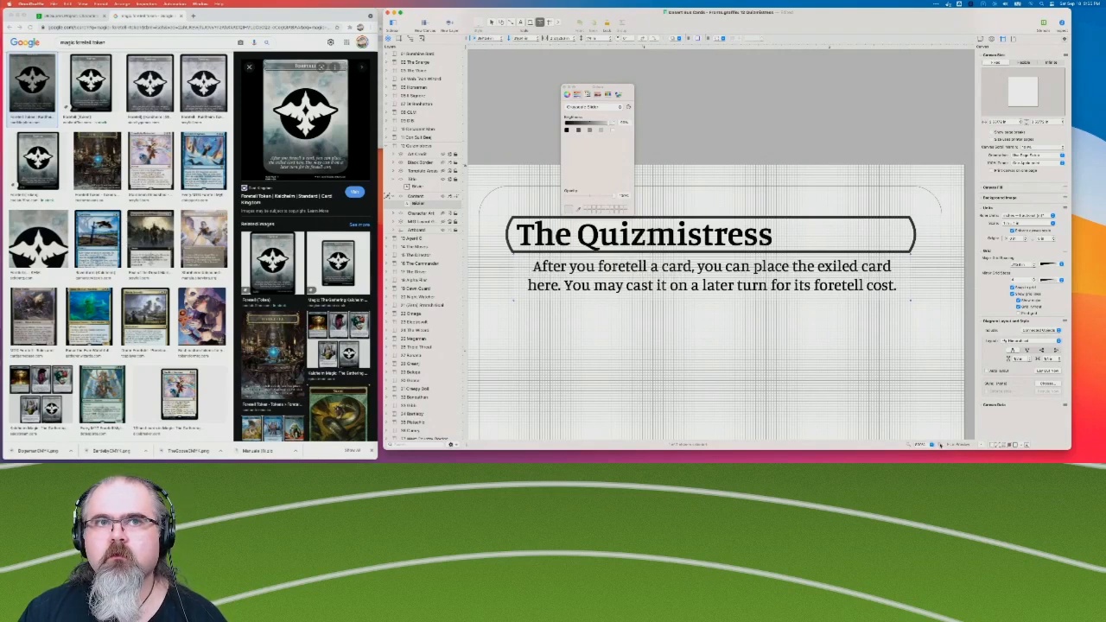
Add a single stroke around the rules text box and reduce its thickness to a thin outline.
{"action": "left_click", "coordinate": [982, 40]}
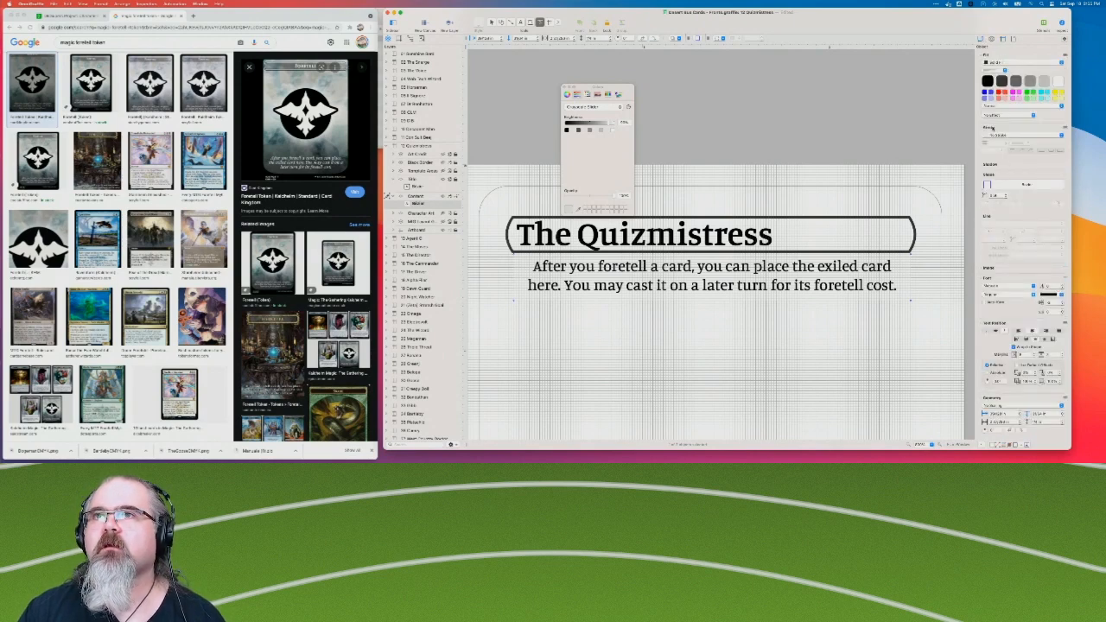
{"action": "left_click", "coordinate": [994, 135]}
{"action": "left_click", "coordinate": [996, 149]}
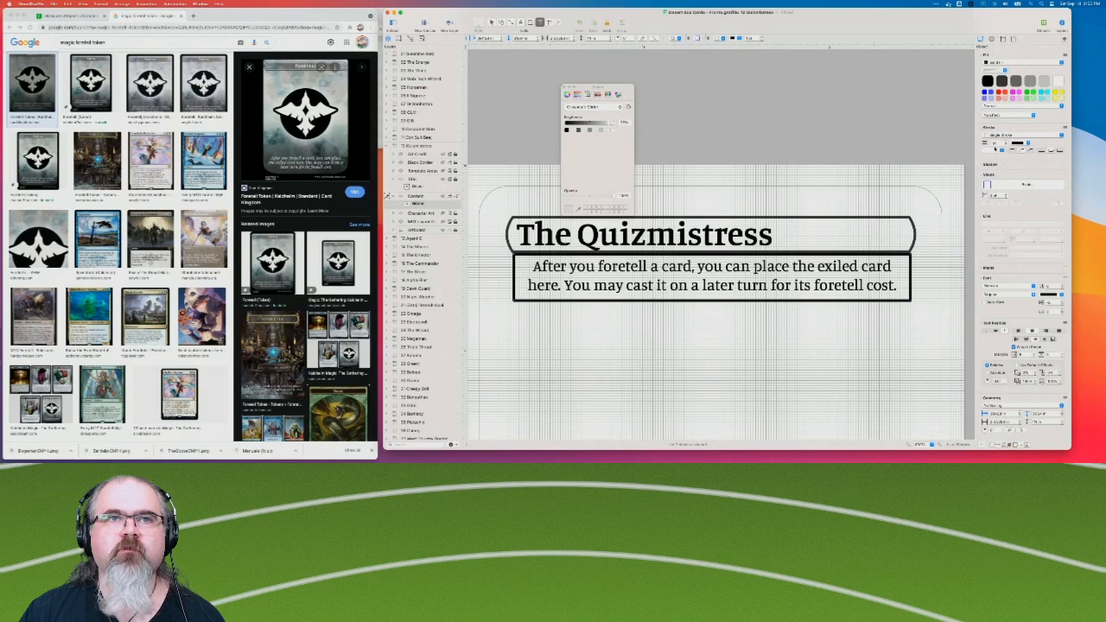
{"action": "left_click", "coordinate": [1004, 142]}
{"action": "left_click", "coordinate": [1005, 142]}
{"action": "left_click", "coordinate": [1005, 146]}
{"action": "left_click", "coordinate": [1004, 145]}
{"action": "left_click", "coordinate": [1004, 145]}
{"action": "left_click", "coordinate": [1005, 145]}
{"action": "left_click", "coordinate": [1005, 145]}
{"action": "left_click", "coordinate": [1004, 142]}
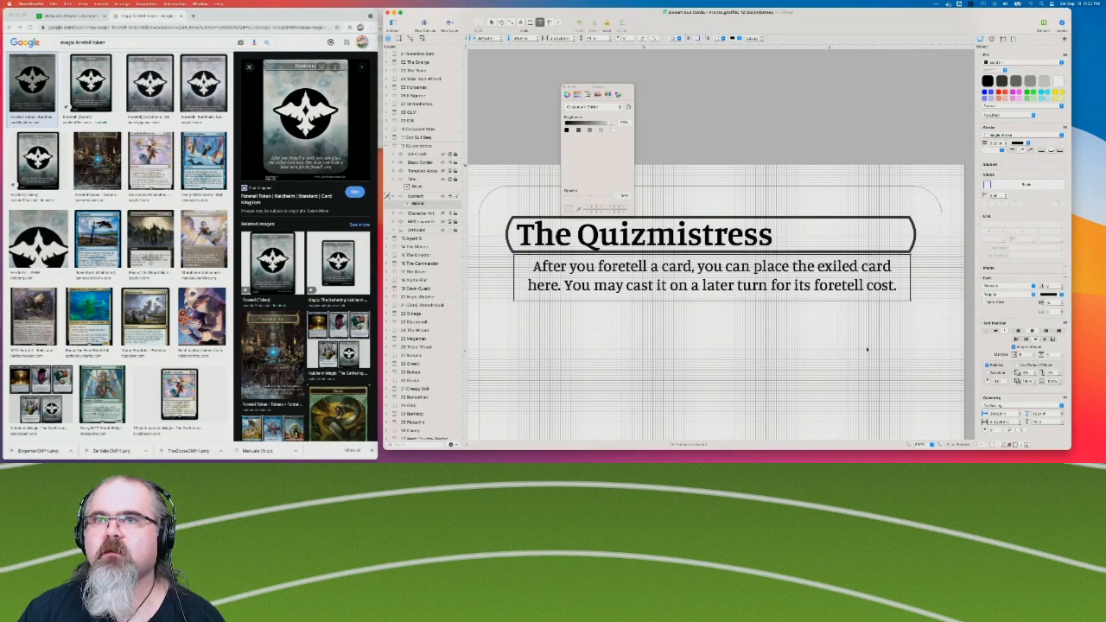
Enlarge the view and widen the document window to fit the rules text box, close the Colors window, and activate the Selection tool.
{"action": "scroll", "coordinate": [850, 393], "scroll_direction": "right", "scroll_amount": 1}
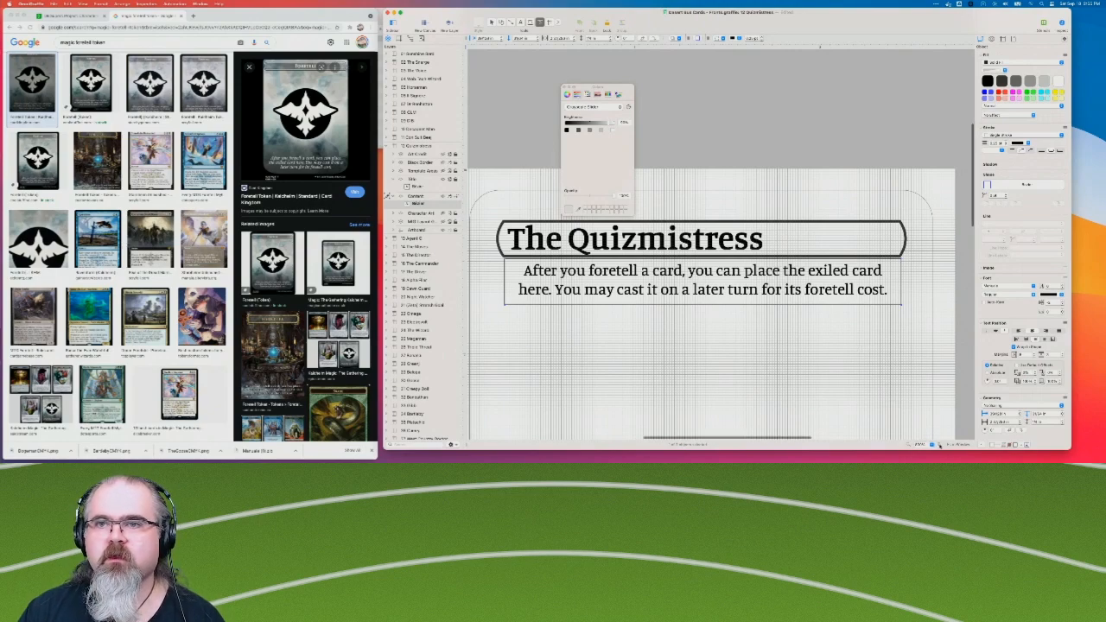
{"action": "left_click", "coordinate": [940, 446]}
{"action": "scroll", "coordinate": [877, 390], "scroll_direction": "up", "scroll_amount": 5}
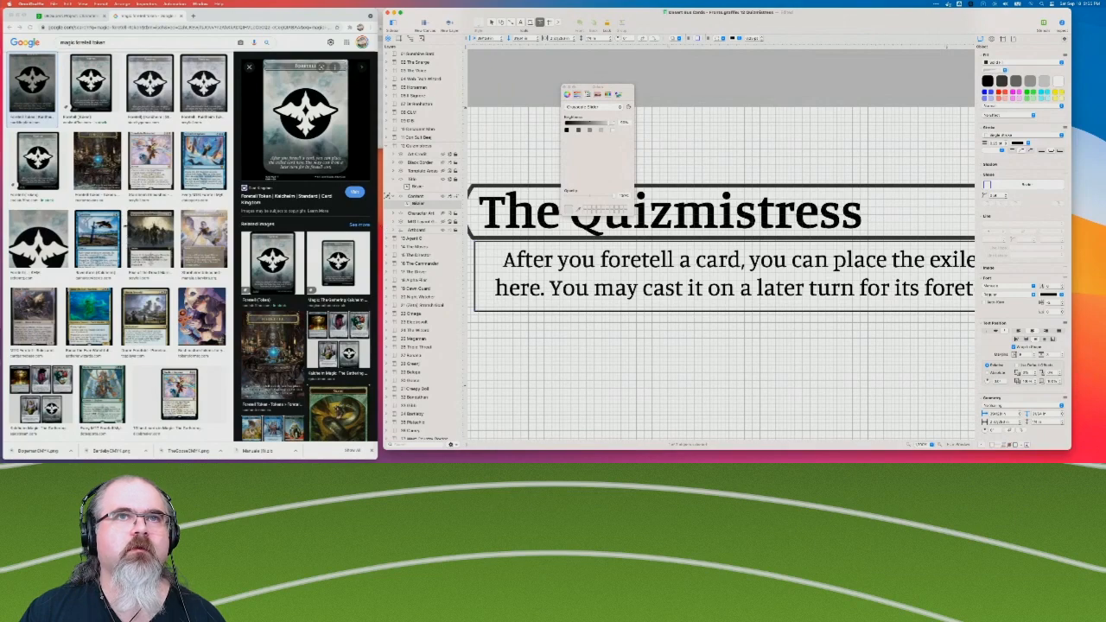
{"action": "left_click_drag", "start_coordinate": [383, 260], "coordinate": [86, 259]}
{"action": "scroll", "coordinate": [553, 276], "scroll_direction": "left", "scroll_amount": 3}
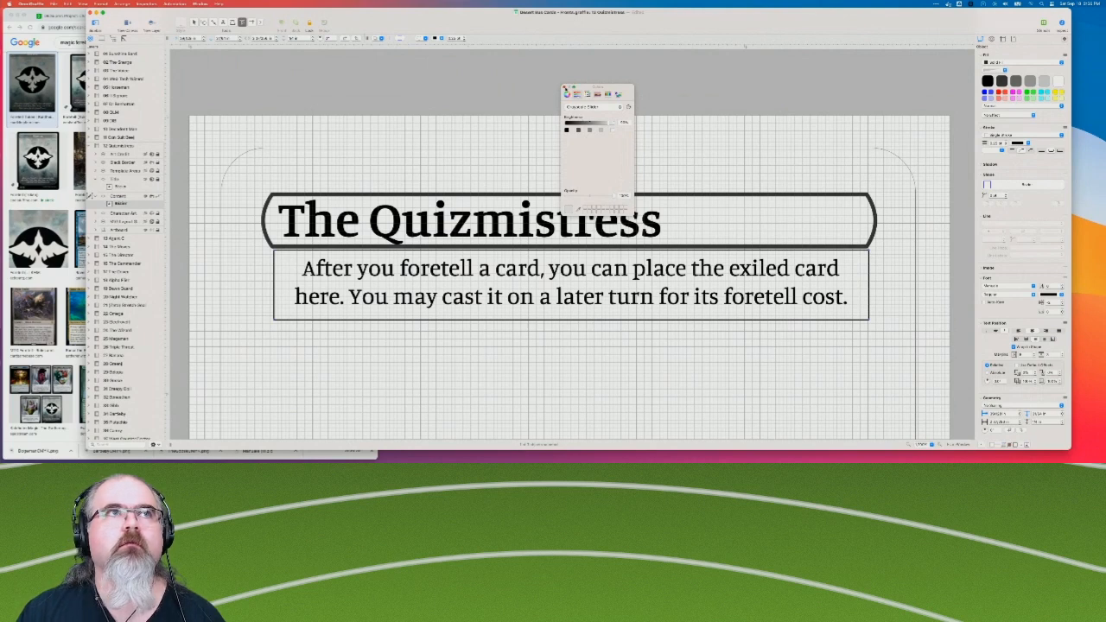
{"action": "left_click", "coordinate": [566, 87]}
{"action": "left_click", "coordinate": [195, 24]}
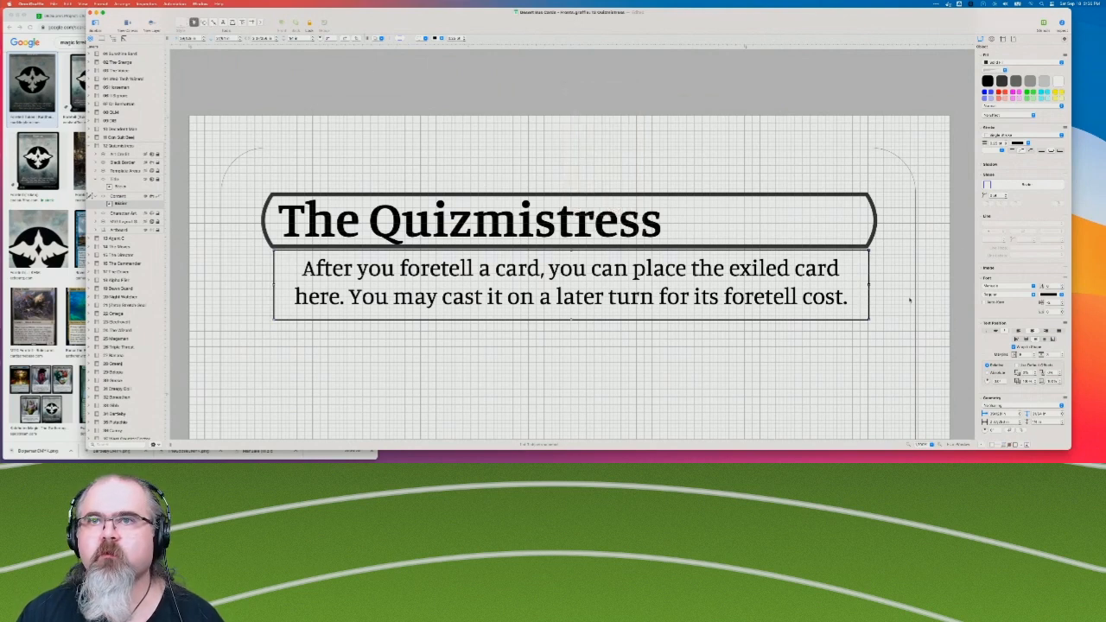
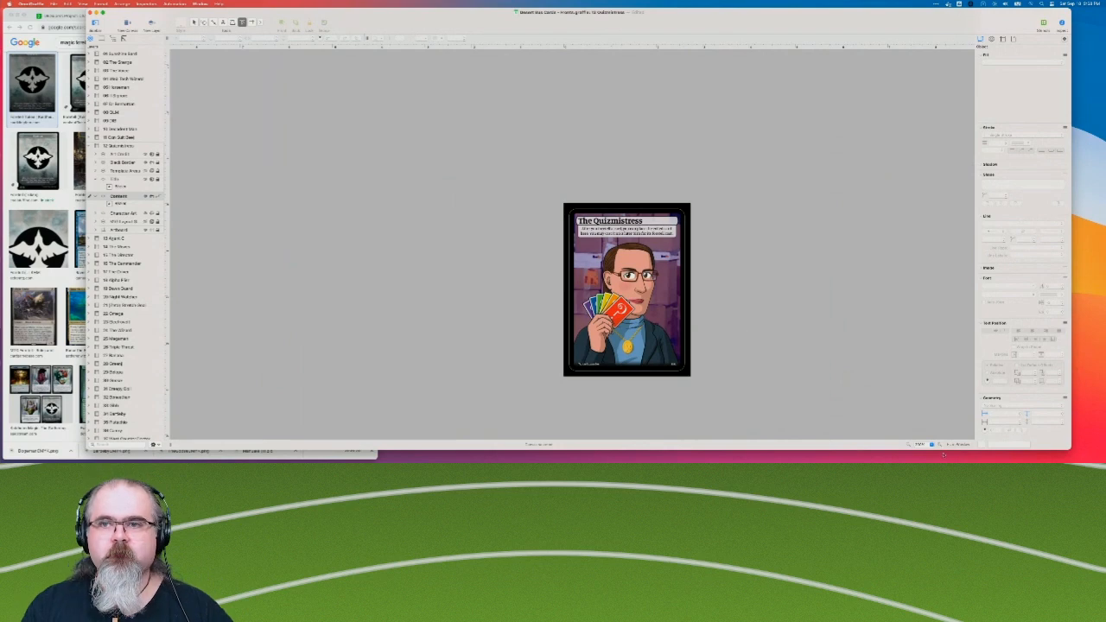
Inspect the whole Quizmistress card with its rules text box up close and collapse its layer list.
{"action": "left_click", "coordinate": [941, 446]}
{"action": "scroll", "coordinate": [811, 321], "scroll_direction": "down", "scroll_amount": 4}
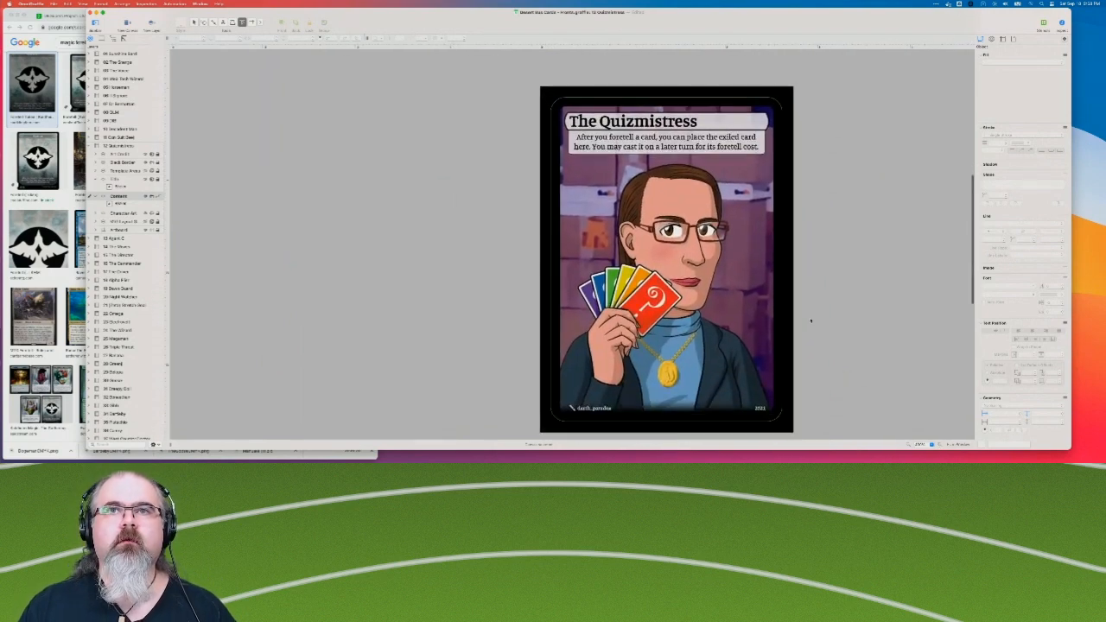
{"action": "scroll", "coordinate": [811, 321], "scroll_direction": "right", "scroll_amount": 2}
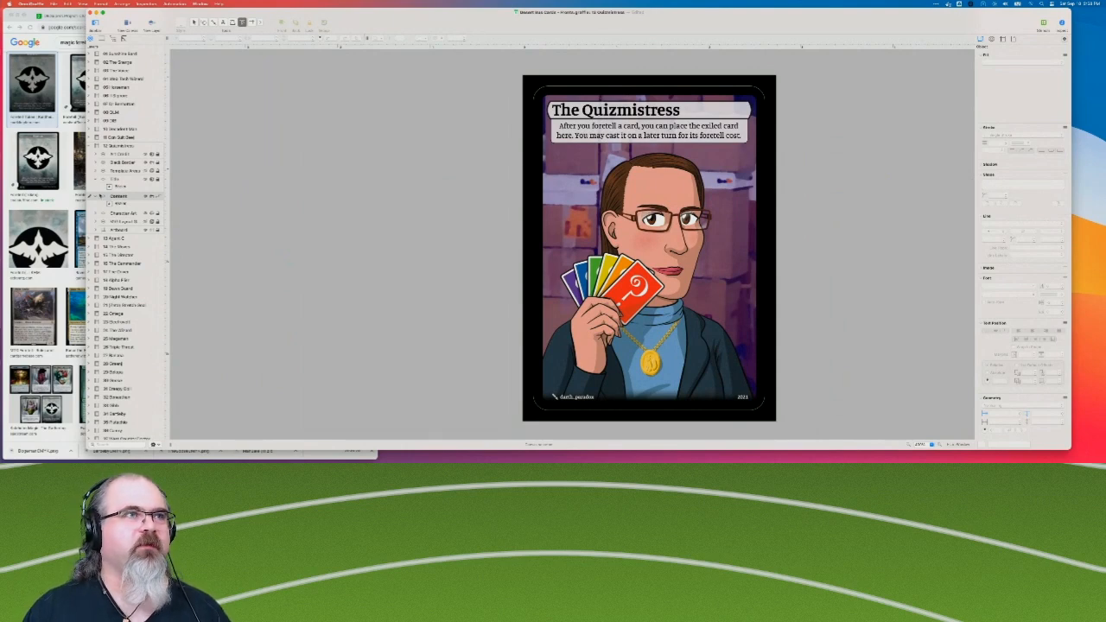
{"action": "left_click", "coordinate": [89, 146]}
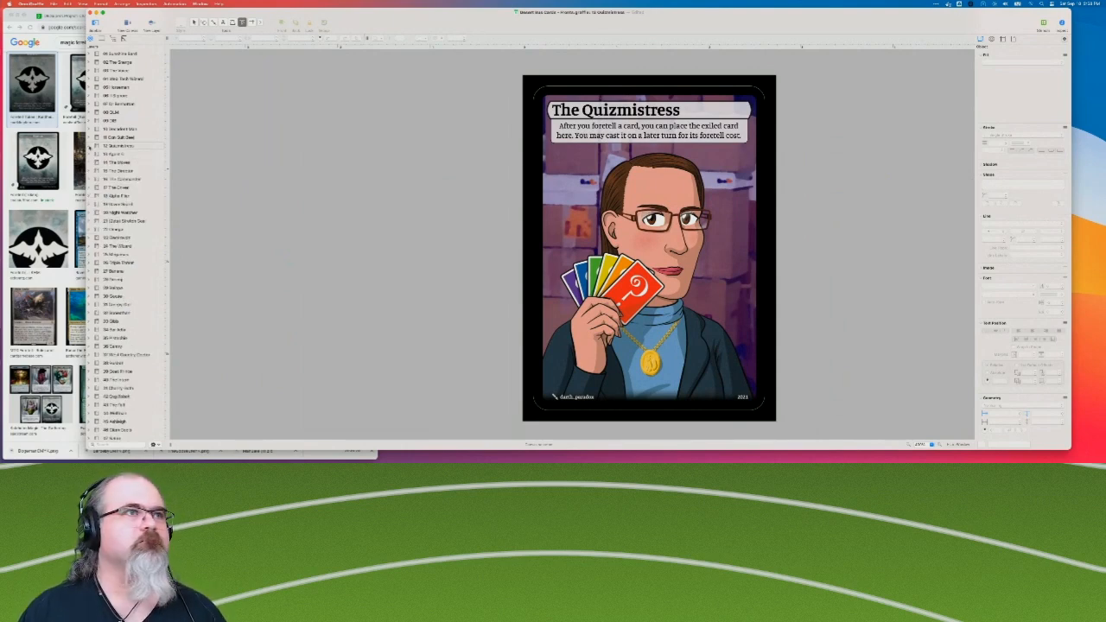
Review the cards one by one from 13 Agent C through 27 Banana, checking their titles, type lines and power/toughness boxes.
{"action": "left_click", "coordinate": [122, 153]}
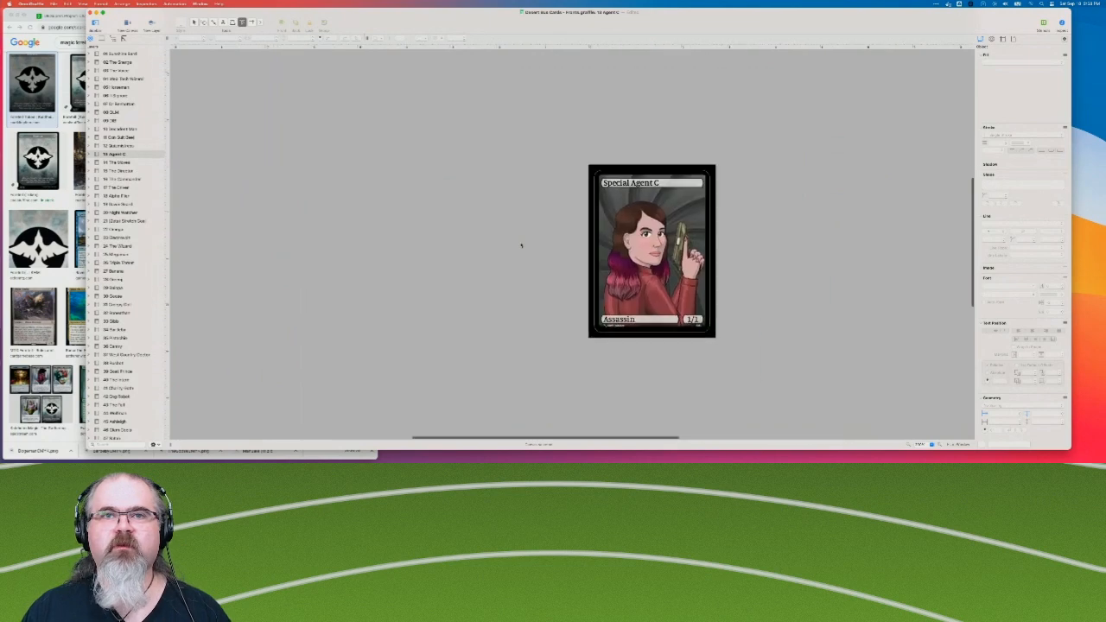
{"action": "left_click", "coordinate": [122, 164]}
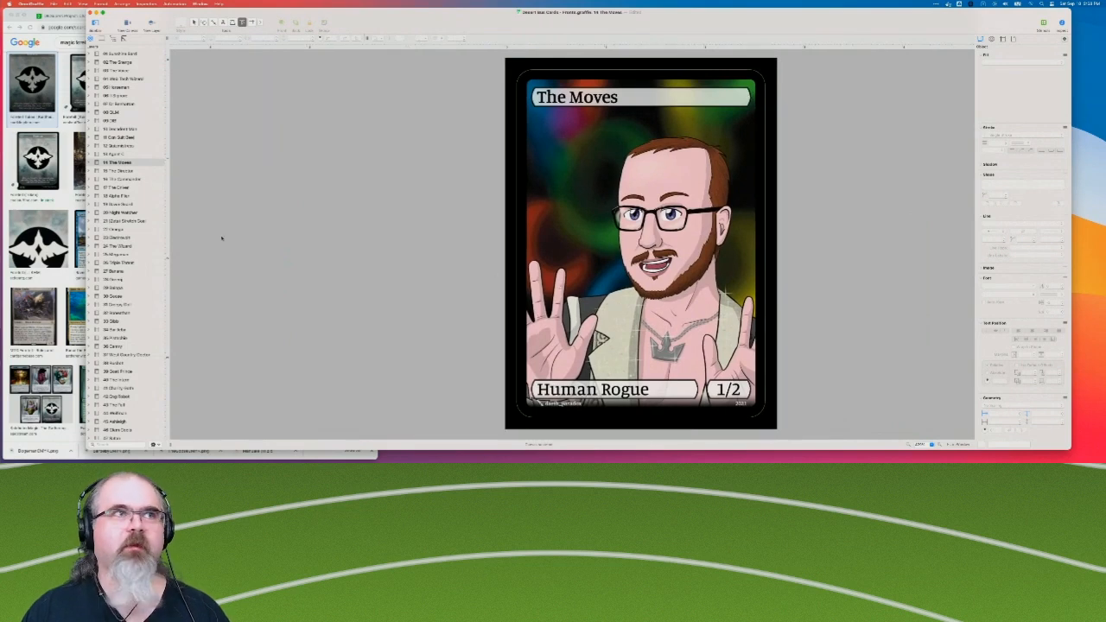
{"action": "left_click", "coordinate": [118, 171]}
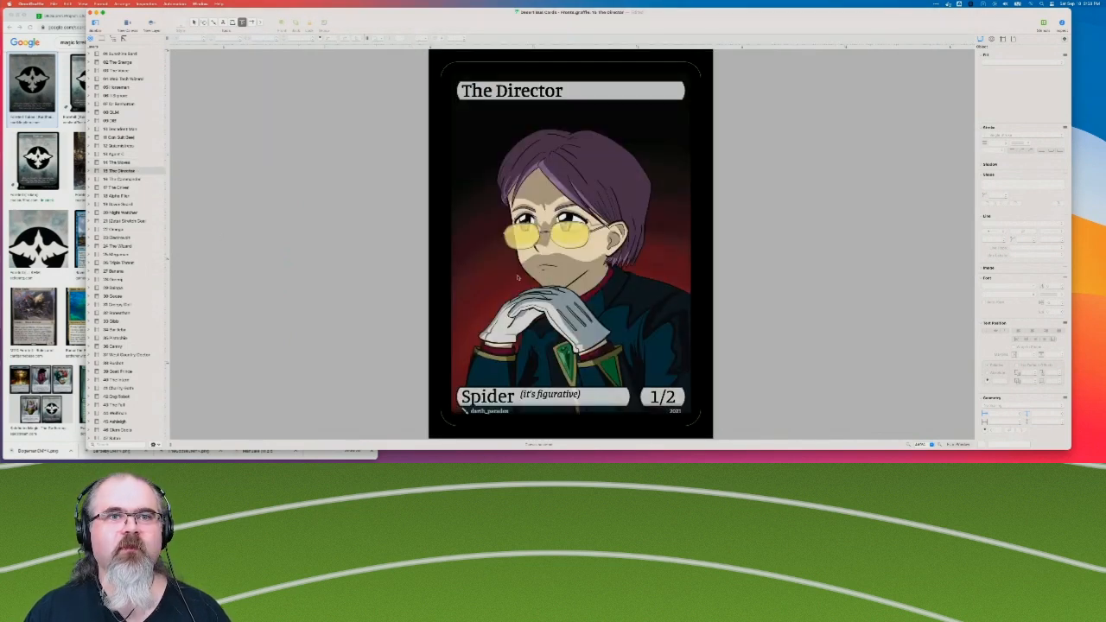
{"action": "key", "text": "Down"}
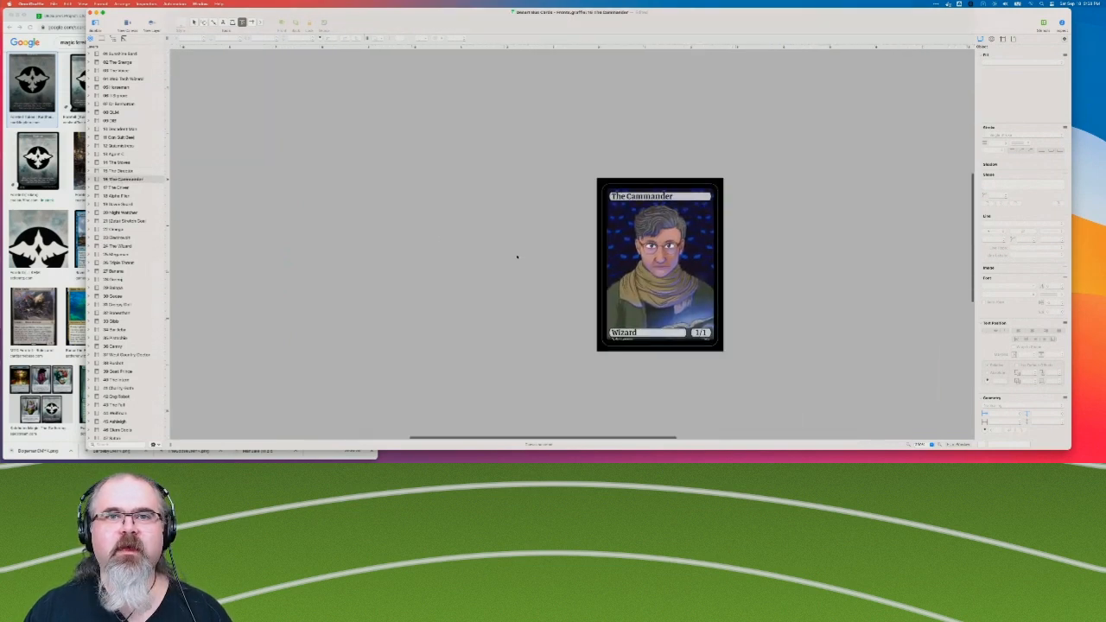
{"action": "key", "text": "Down"}
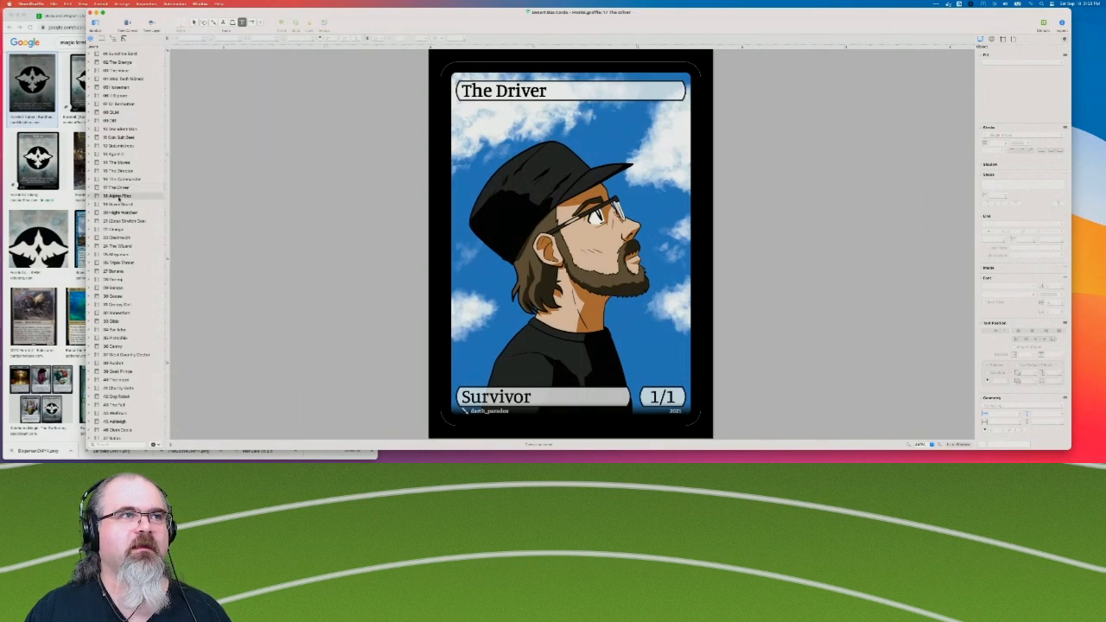
{"action": "key", "text": "Down"}
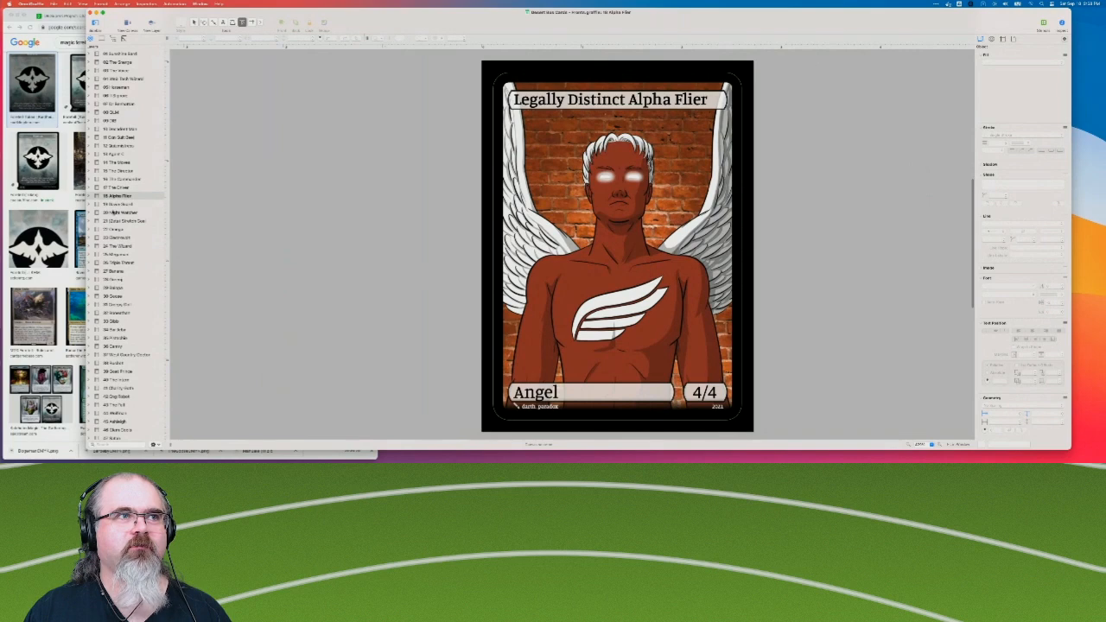
{"action": "key", "text": "Down"}
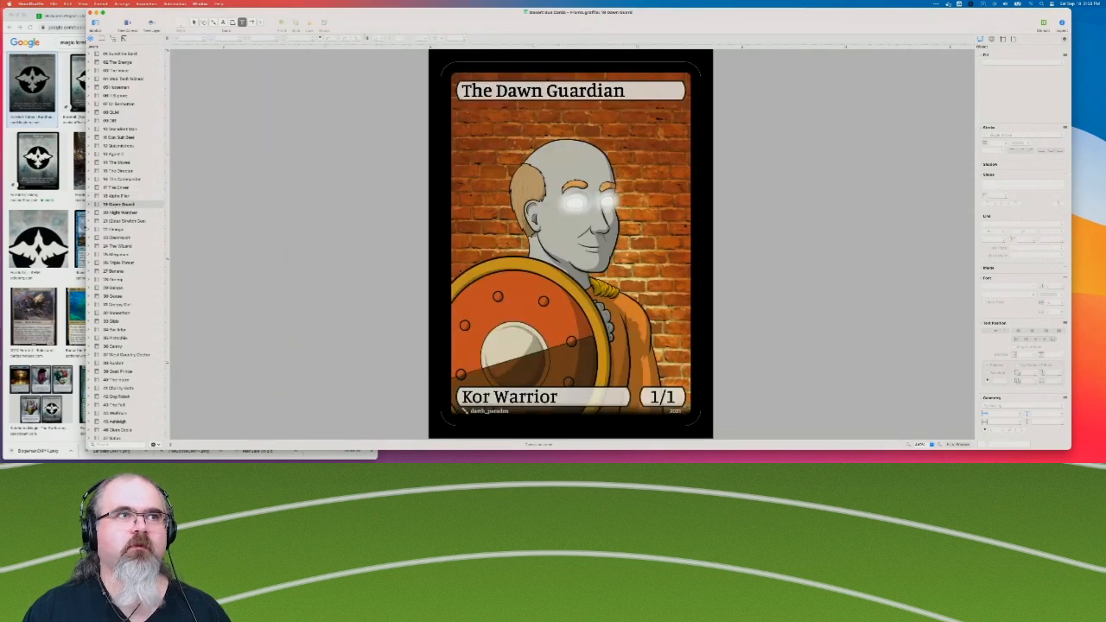
{"action": "key", "text": "Down"}
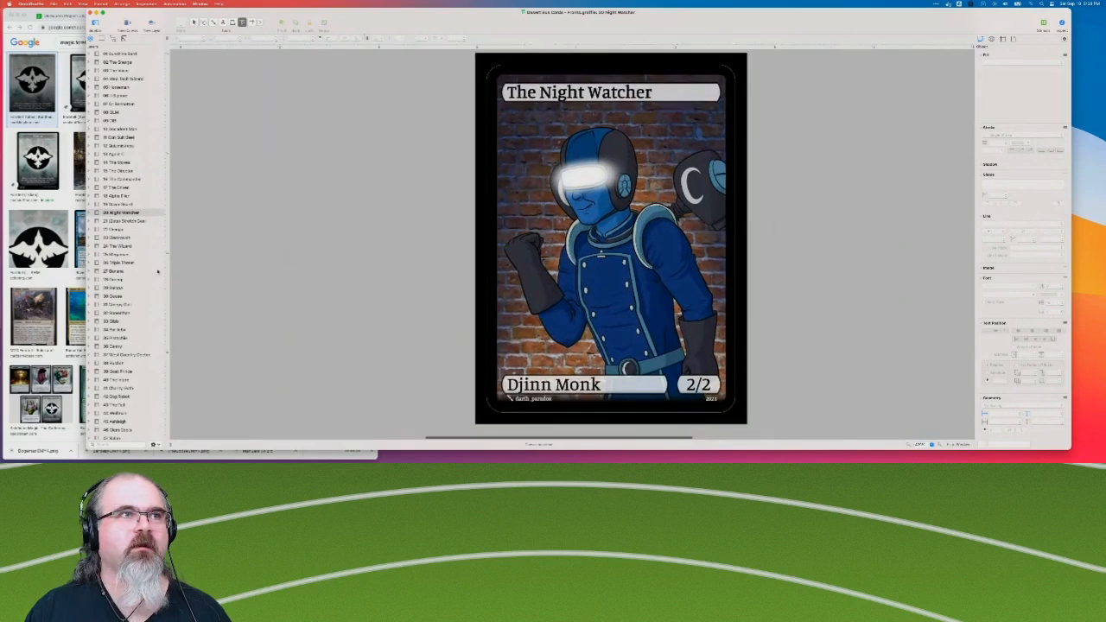
{"action": "key", "text": "Down"}
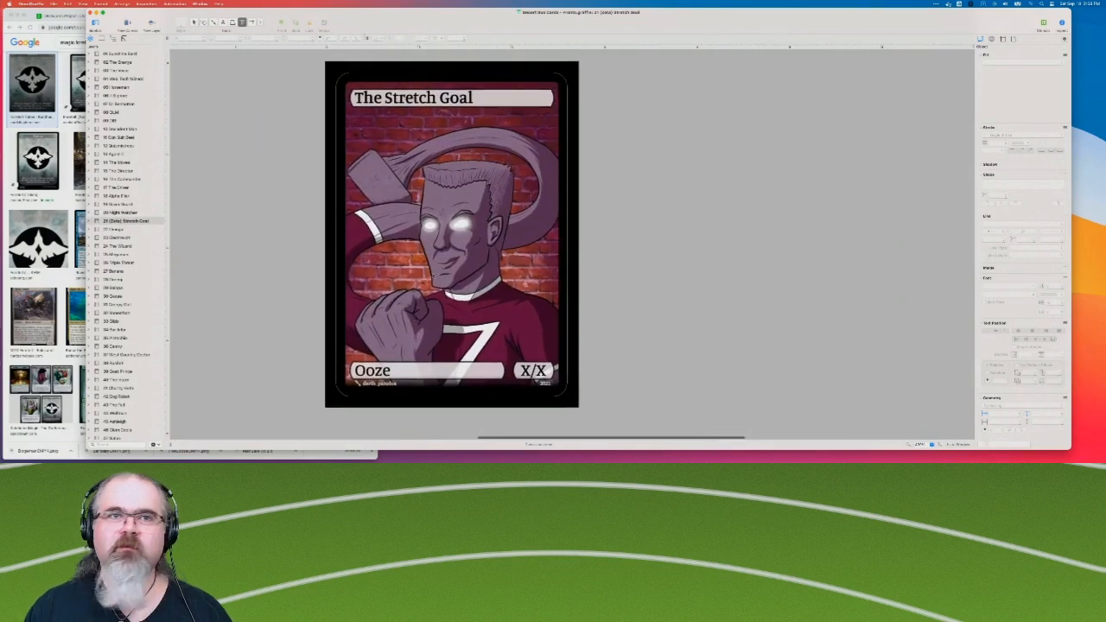
{"action": "left_click", "coordinate": [136, 229]}
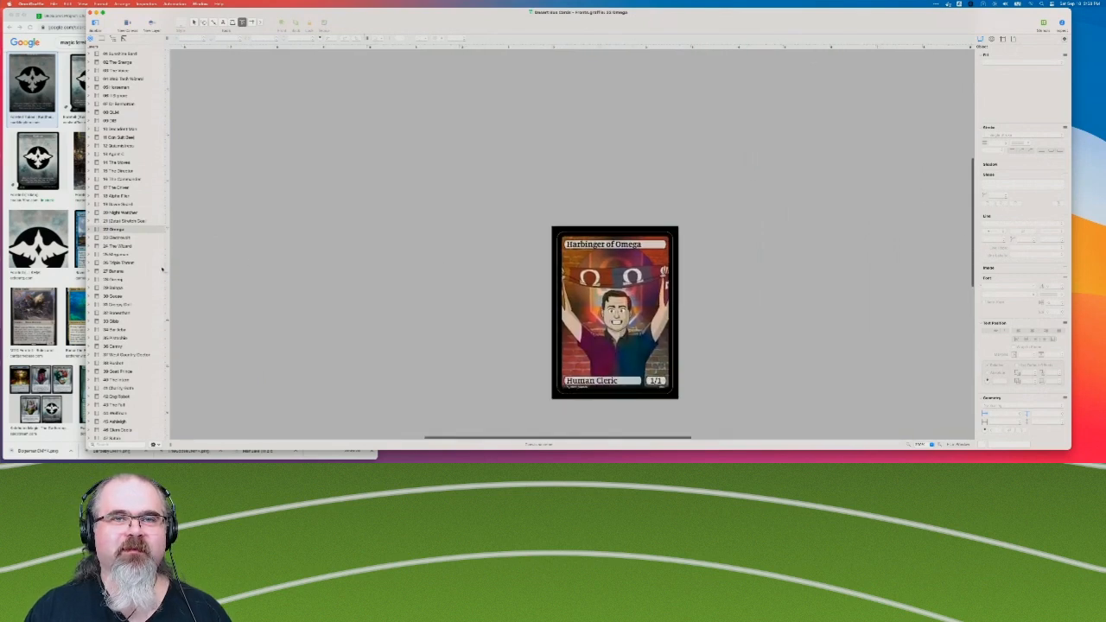
{"action": "left_click", "coordinate": [155, 238]}
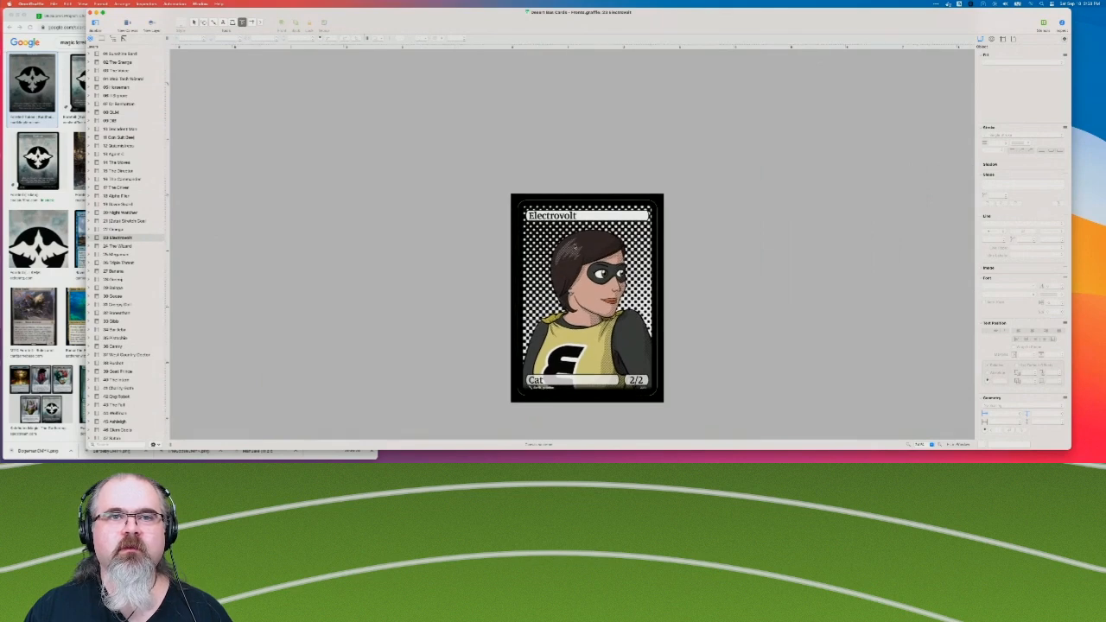
{"action": "left_click", "coordinate": [136, 247]}
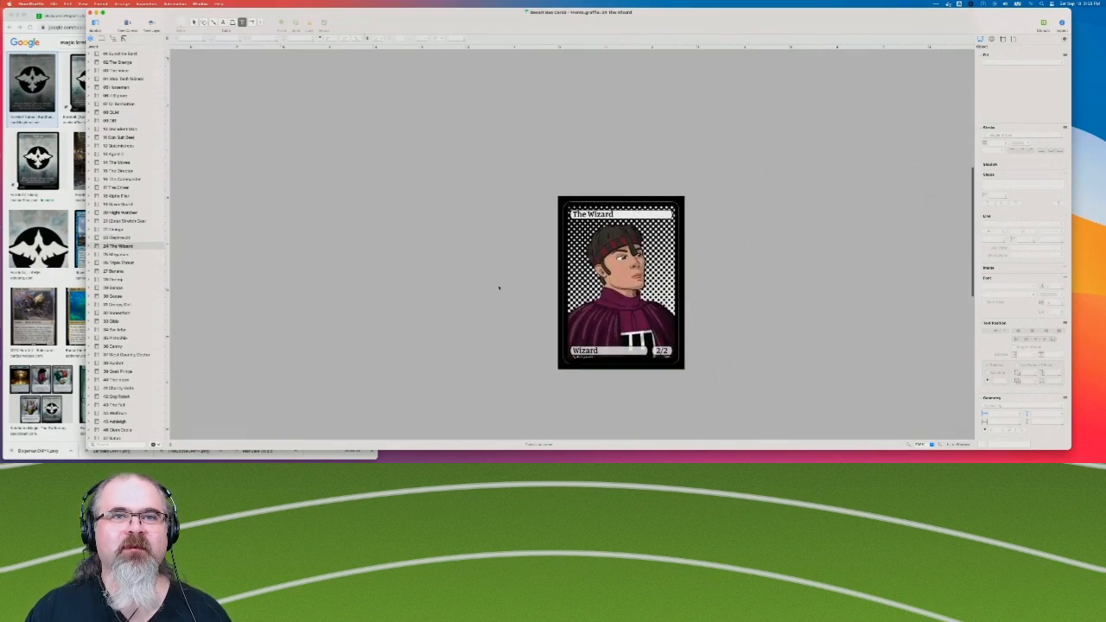
{"action": "left_click", "coordinate": [114, 254]}
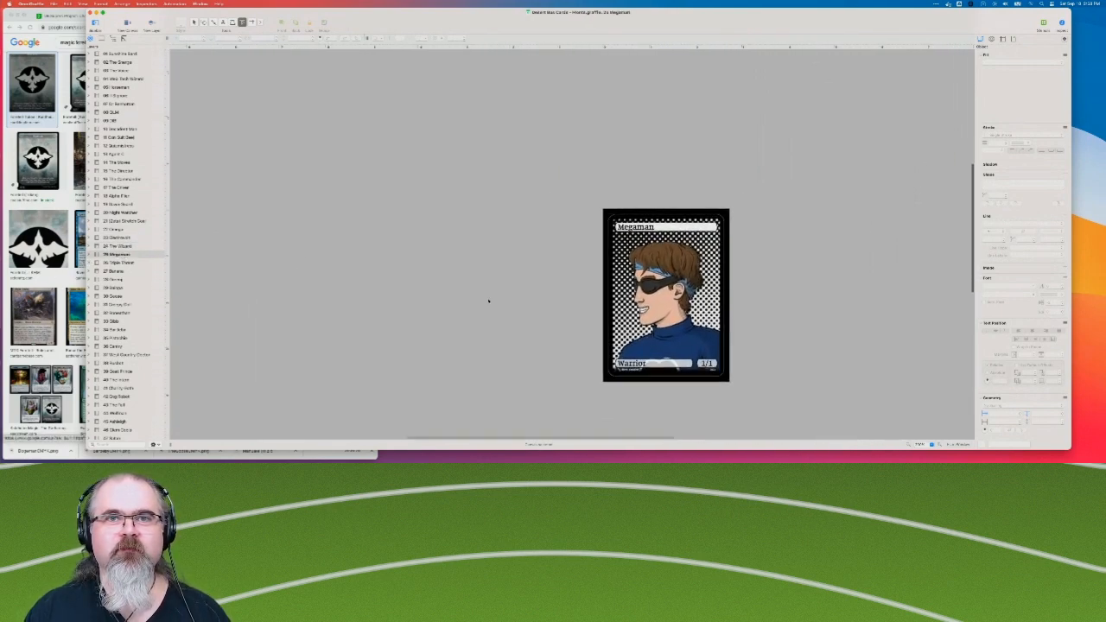
{"action": "left_click", "coordinate": [141, 263]}
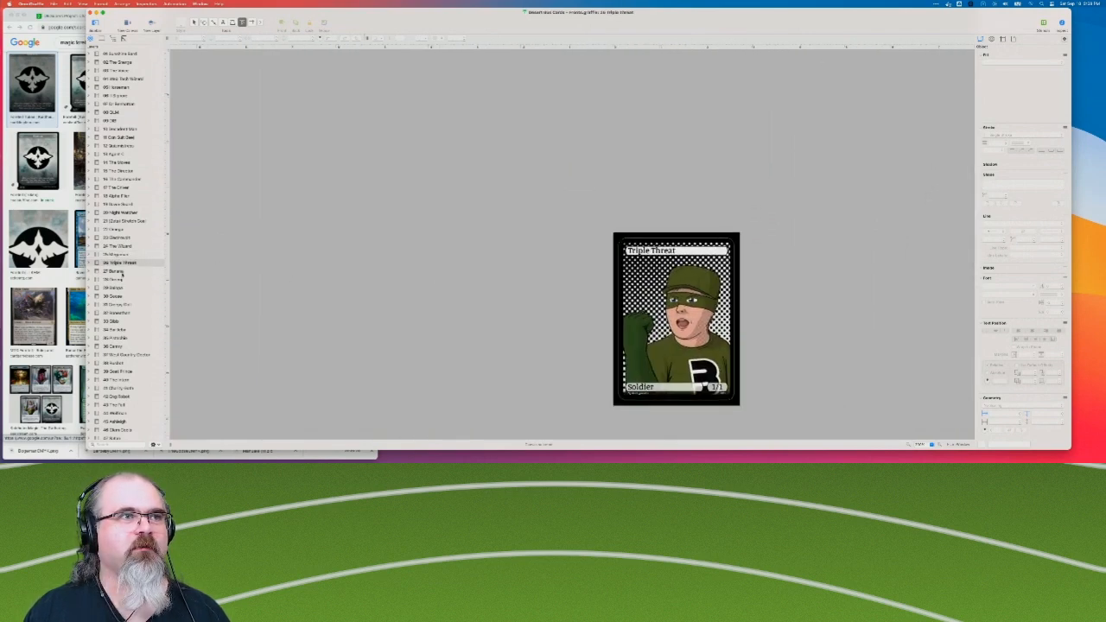
{"action": "key", "text": "Down"}
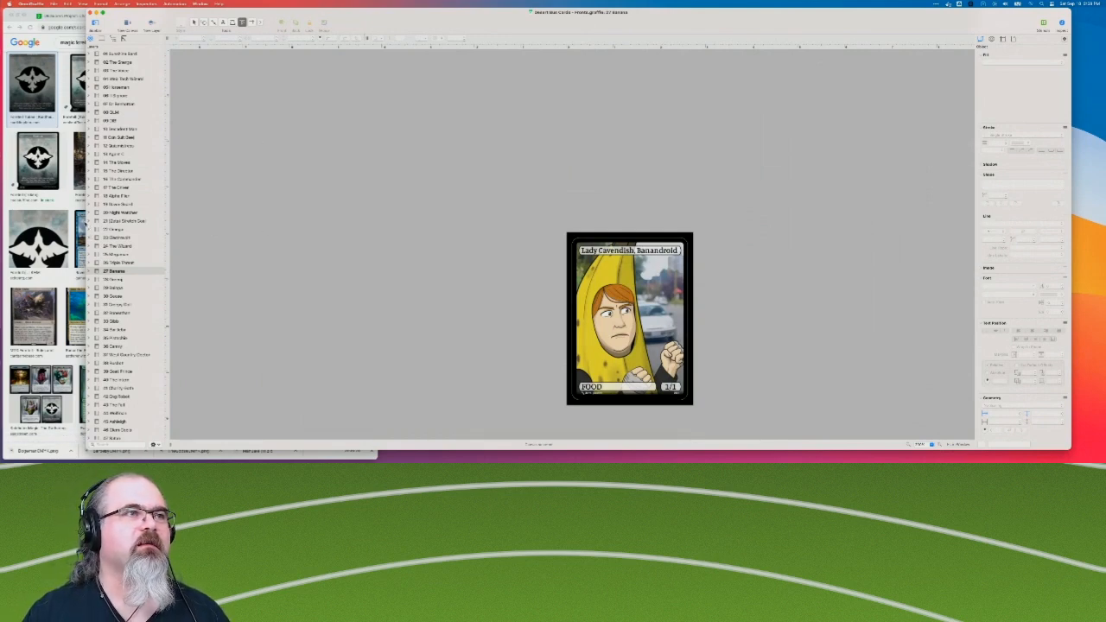
Narrow the document window to uncover Chrome, search Google Images there for "magic food token", and preview the Throne of Eldraine food token.
{"action": "left_click_drag", "start_coordinate": [88, 179], "coordinate": [317, 179]}
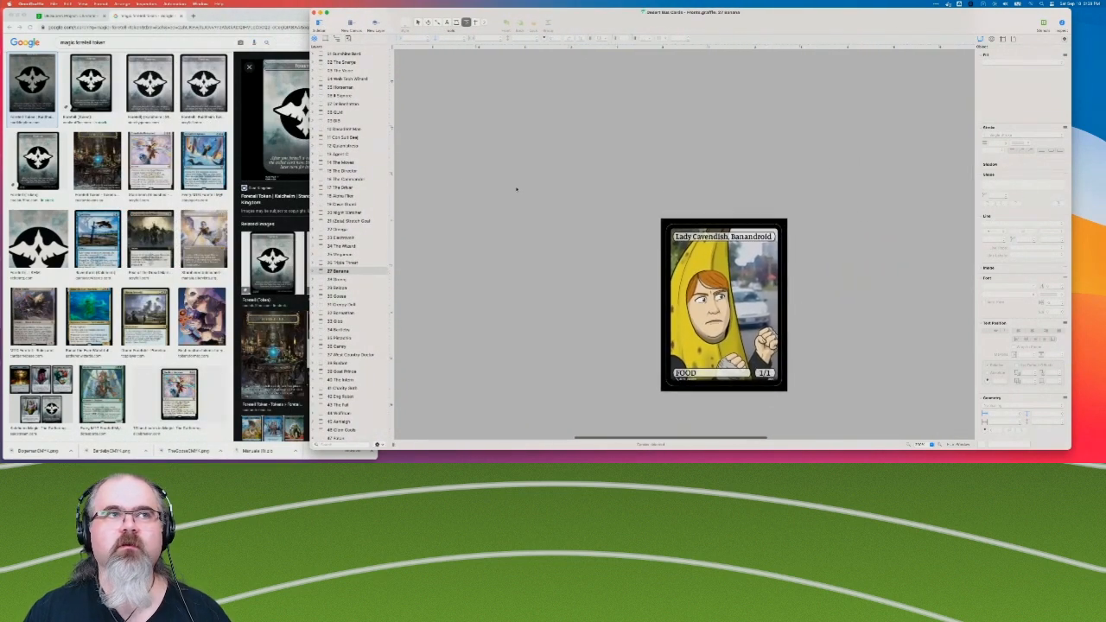
{"action": "left_click", "coordinate": [151, 46]}
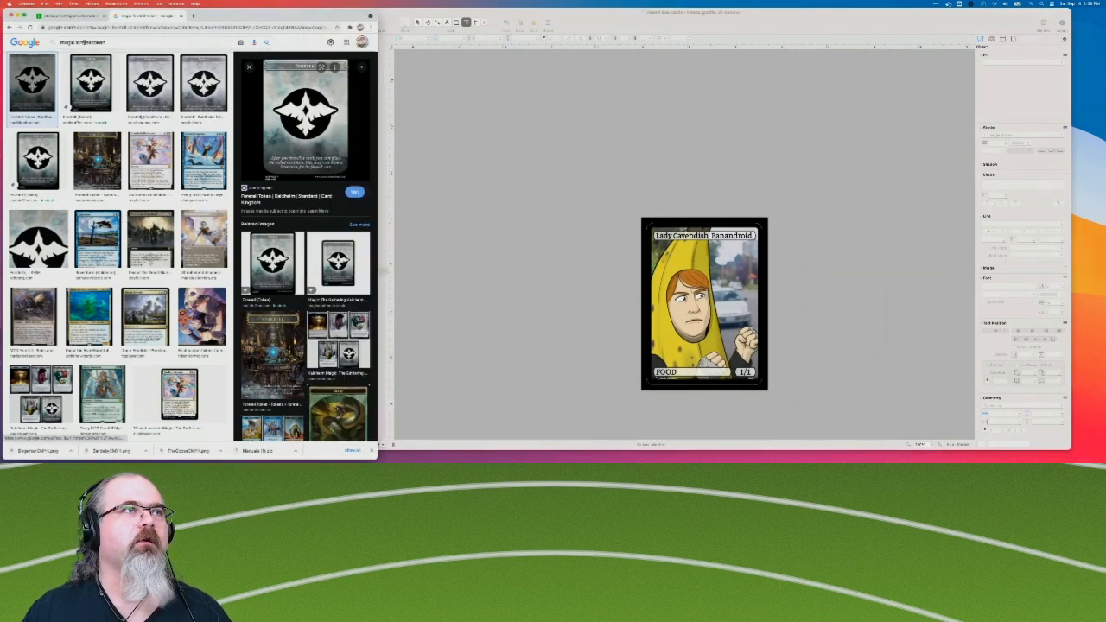
{"action": "double_click", "coordinate": [83, 42]}
{"action": "type", "text": "food"}
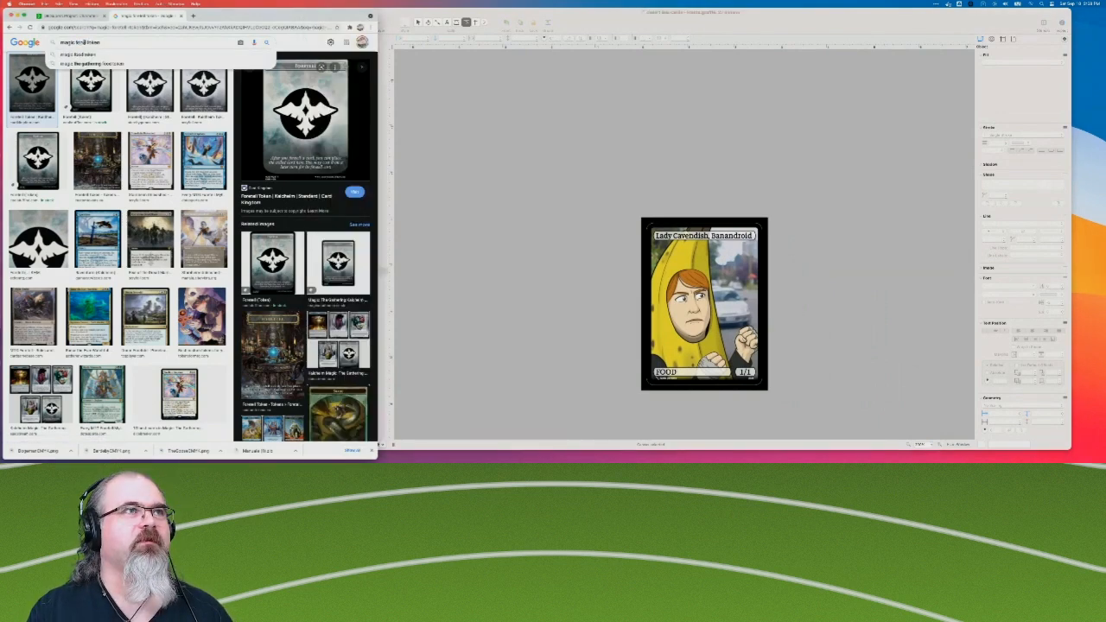
{"action": "key", "text": "Return"}
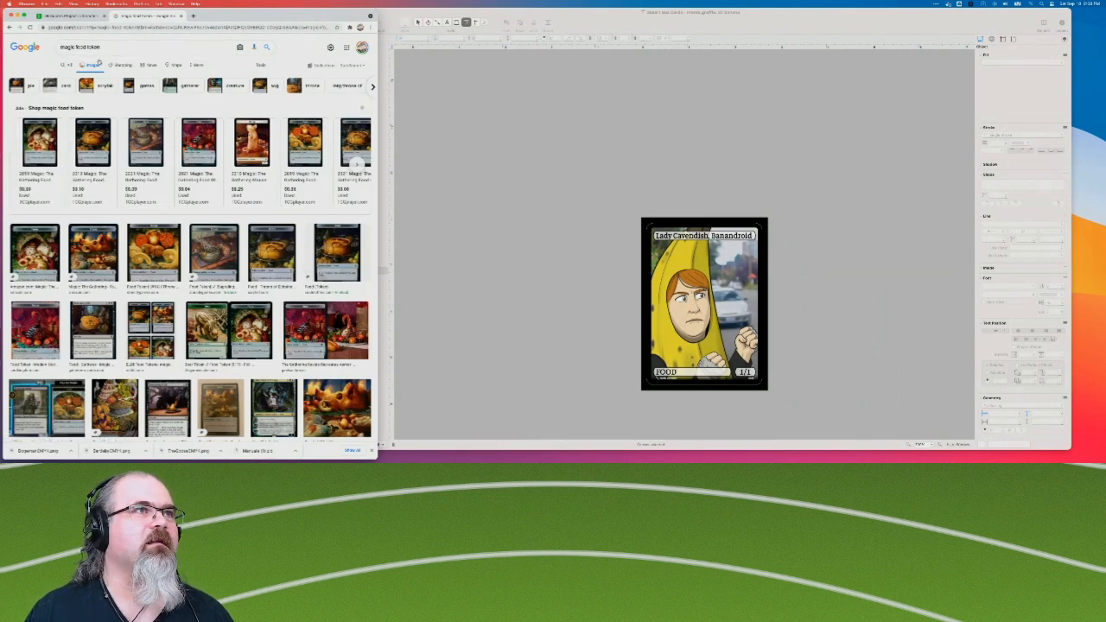
{"action": "left_click", "coordinate": [36, 252]}
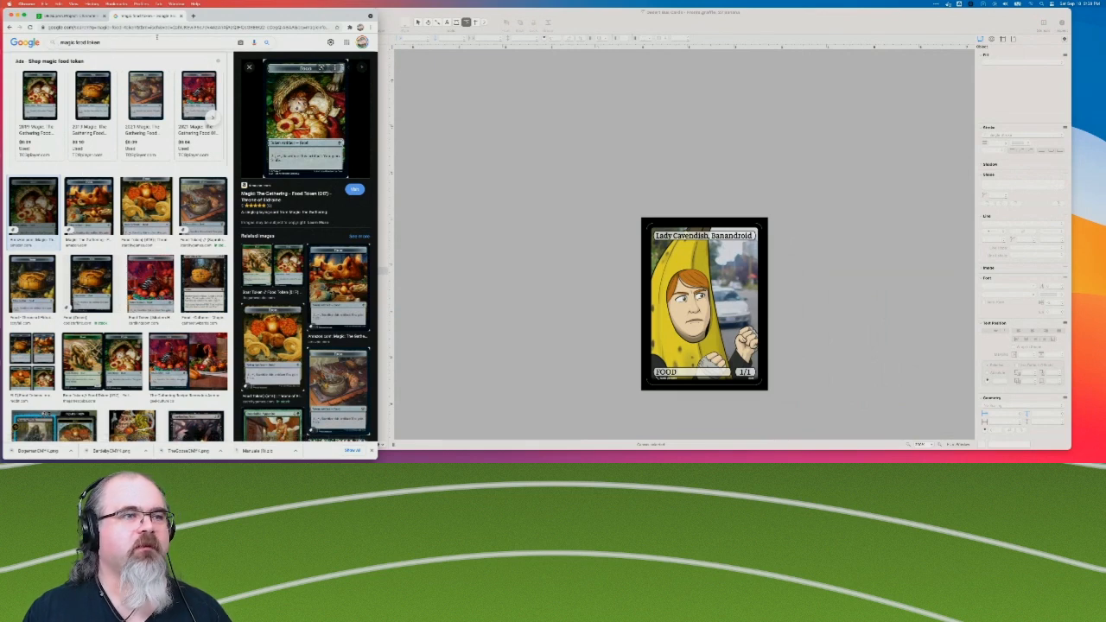
Search images for "magic food token custom" and examine the enlarged card grid in the Etsy alternative-art food token listing.
{"action": "left_click", "coordinate": [156, 38]}
{"action": "type", "text": "cu"}
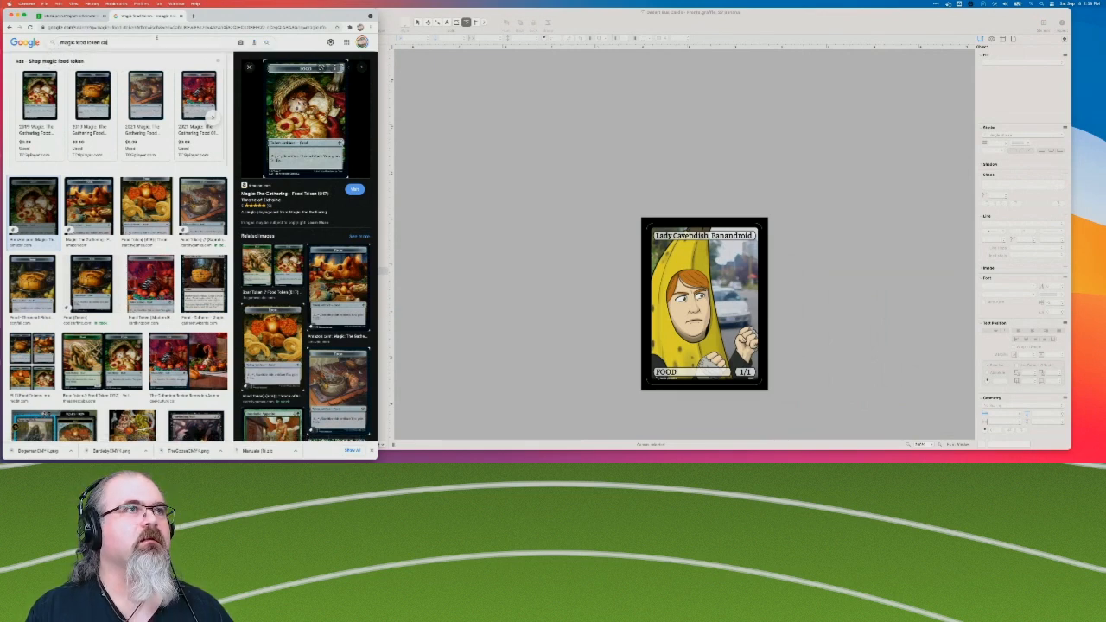
{"action": "key", "text": "Return"}
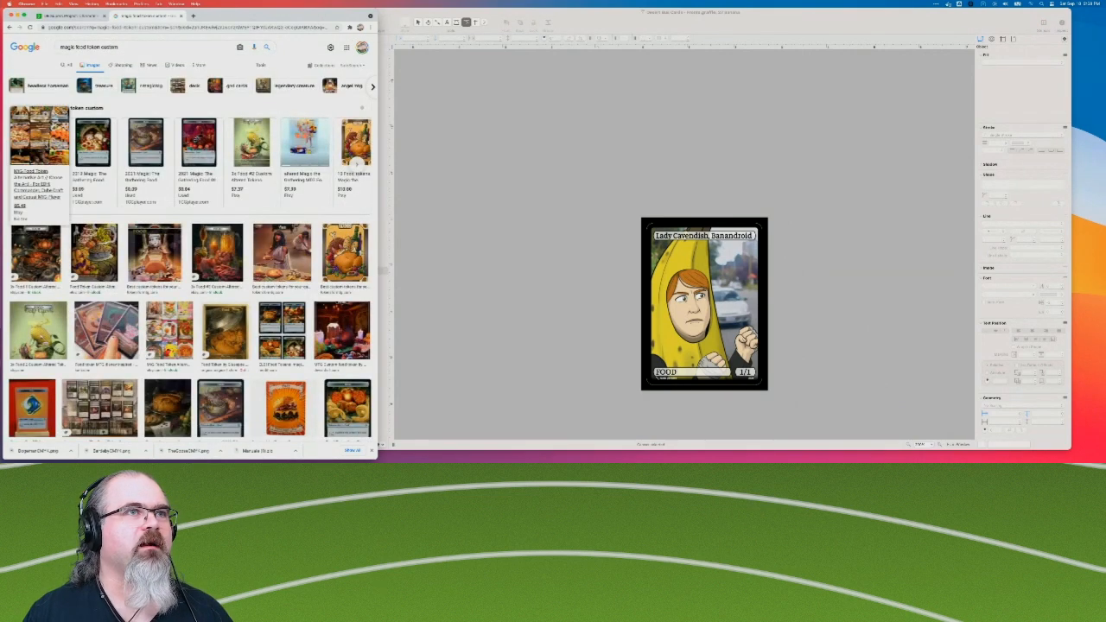
{"action": "left_click", "coordinate": [45, 147]}
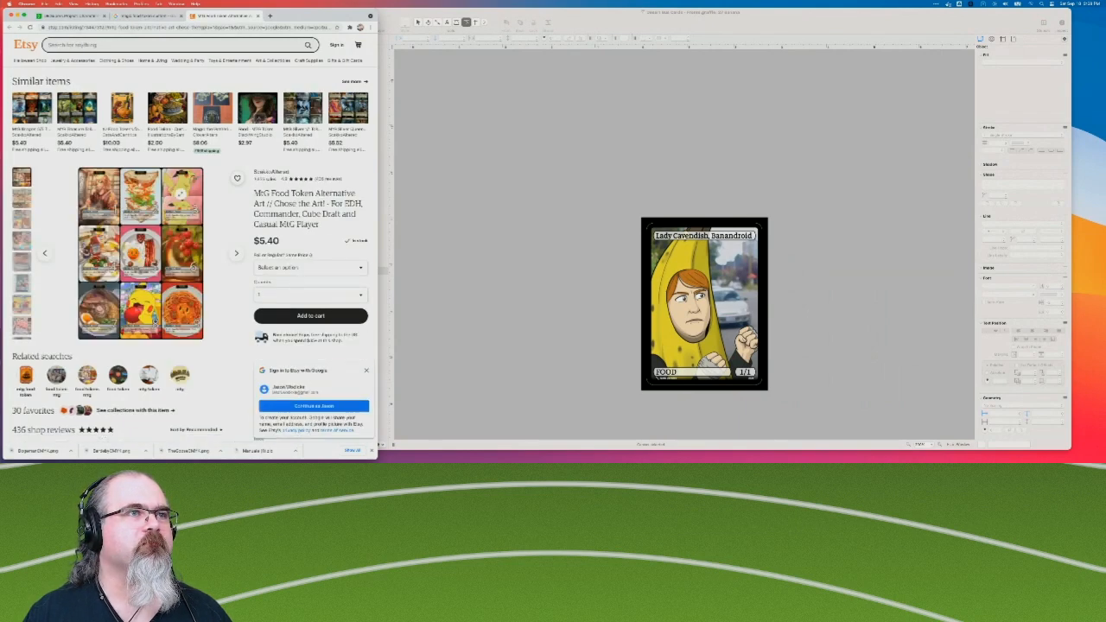
{"action": "left_click", "coordinate": [128, 307]}
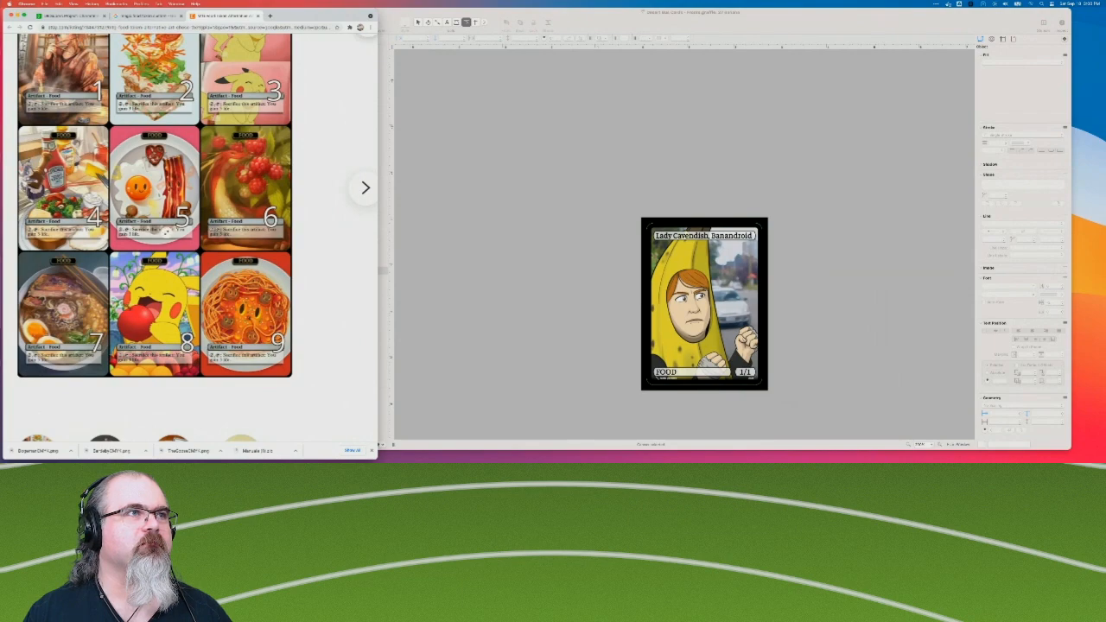
{"action": "scroll", "coordinate": [166, 231], "scroll_direction": "down", "scroll_amount": 5}
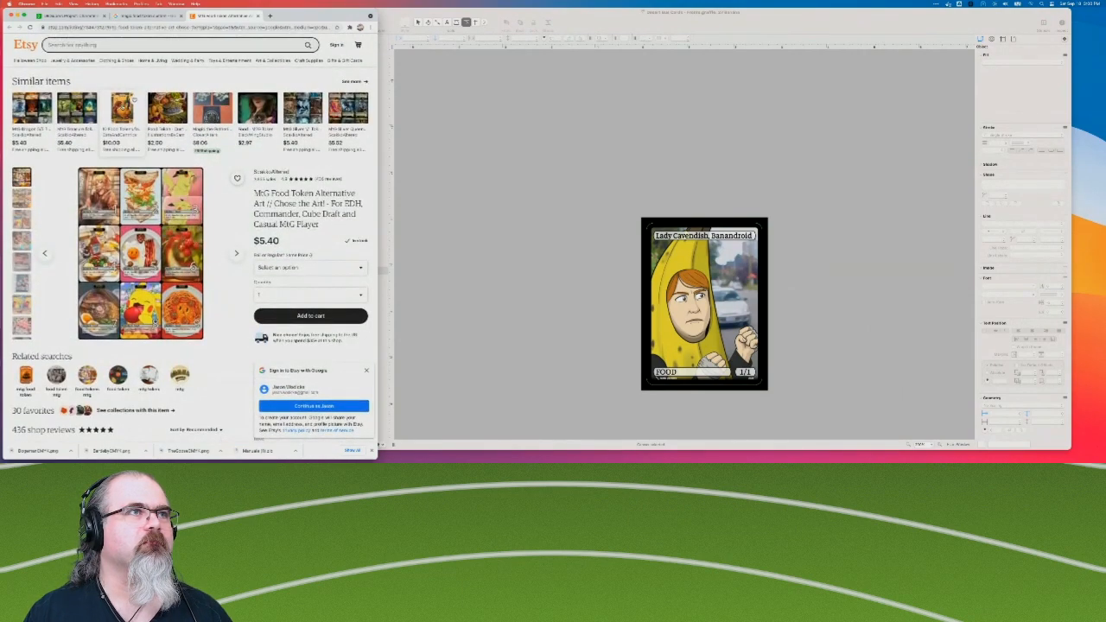
Look at the similar Etsy listings for 10 Food Tokens and for the custom altered Food Token, closing the first one.
{"action": "left_click", "coordinate": [121, 106]}
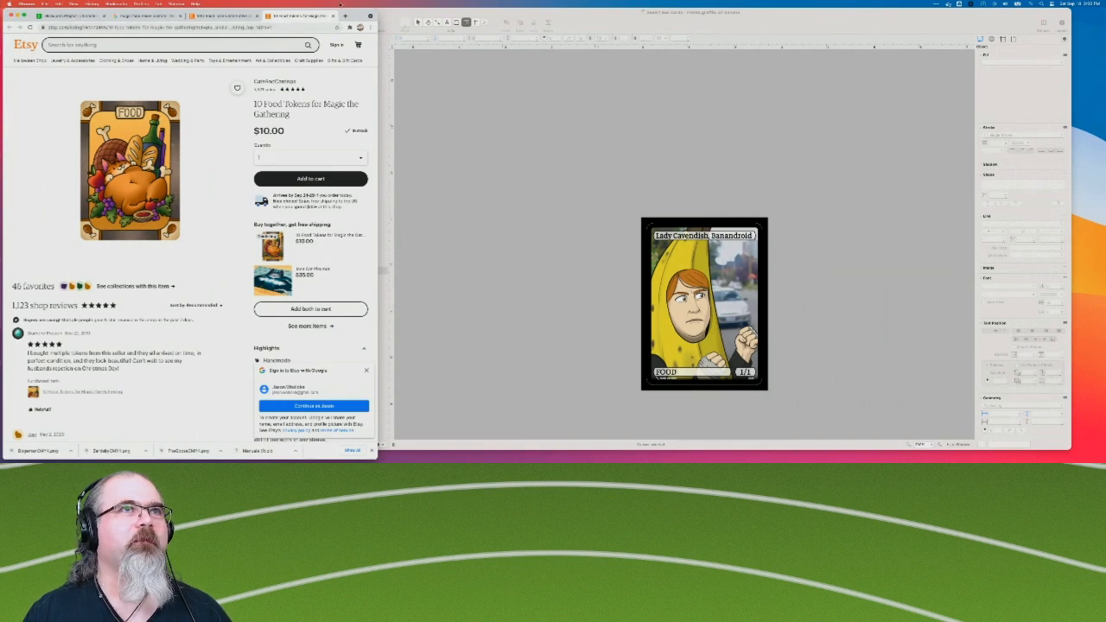
{"action": "left_click", "coordinate": [332, 16]}
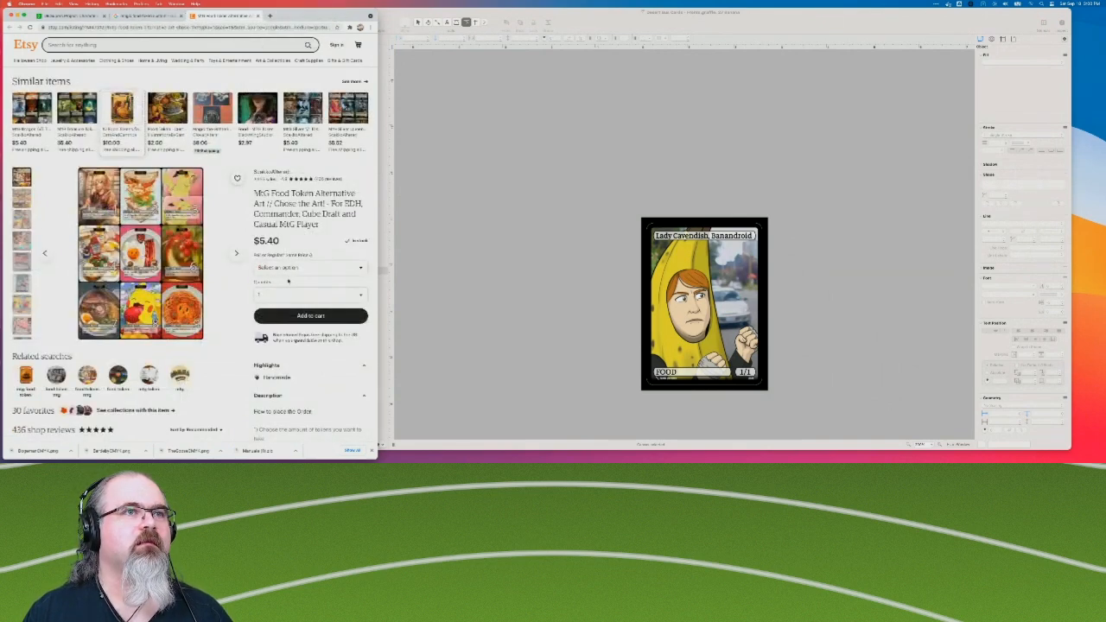
{"action": "left_click", "coordinate": [156, 111]}
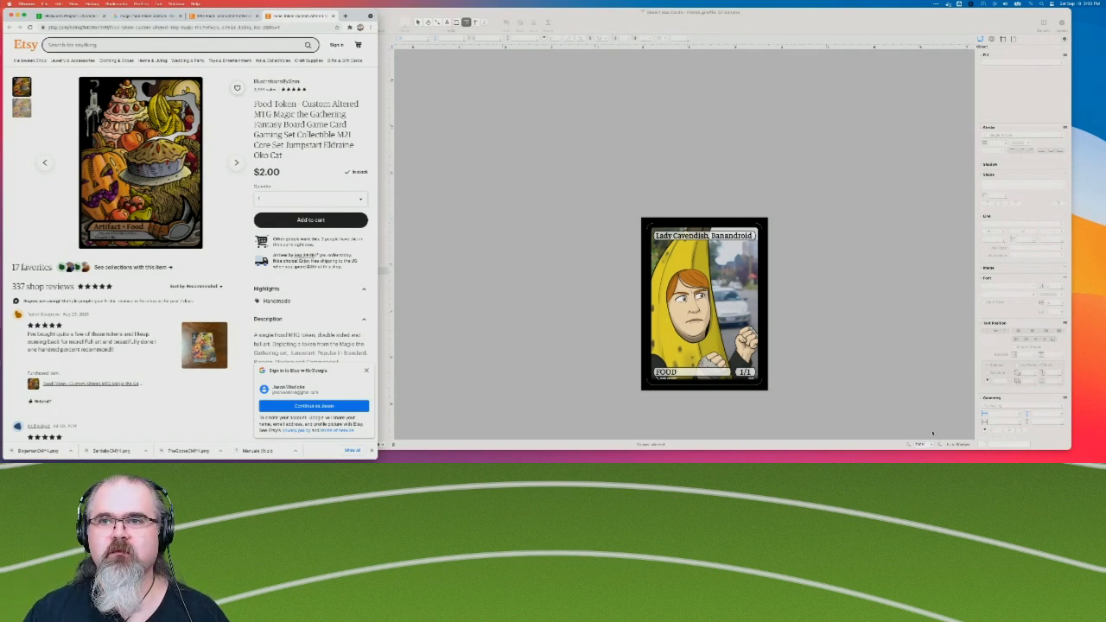
Rename the 27 Banana canvas to "27 Banandroid".
{"action": "left_click", "coordinate": [940, 445]}
{"action": "left_click", "coordinate": [940, 445]}
{"action": "scroll", "coordinate": [884, 300], "scroll_direction": "down", "scroll_amount": 5}
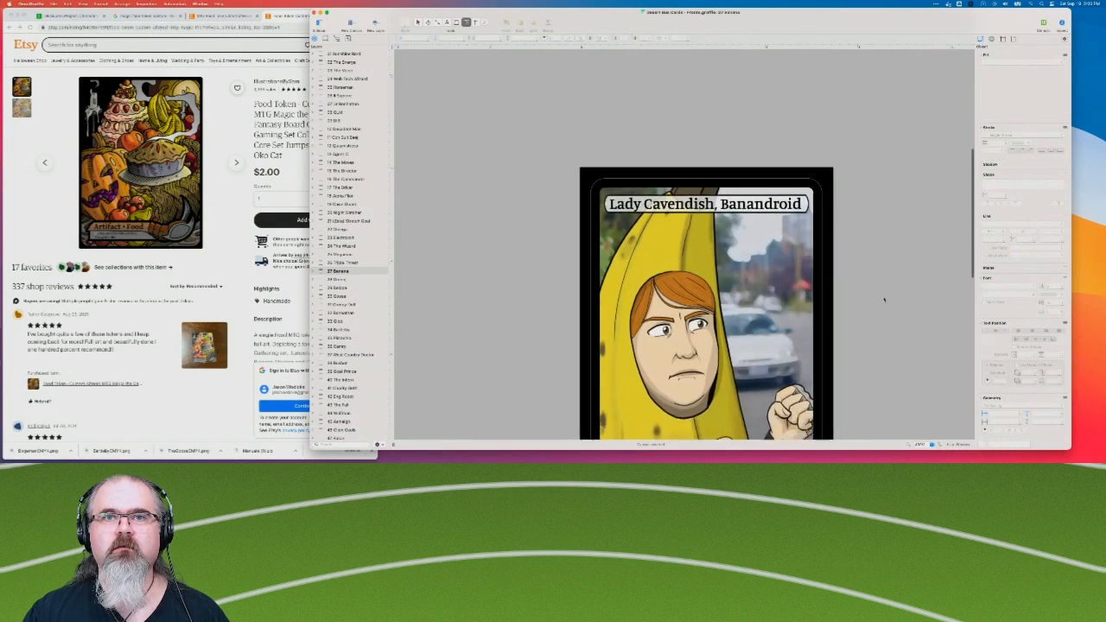
{"action": "scroll", "coordinate": [885, 300], "scroll_direction": "up", "scroll_amount": 2}
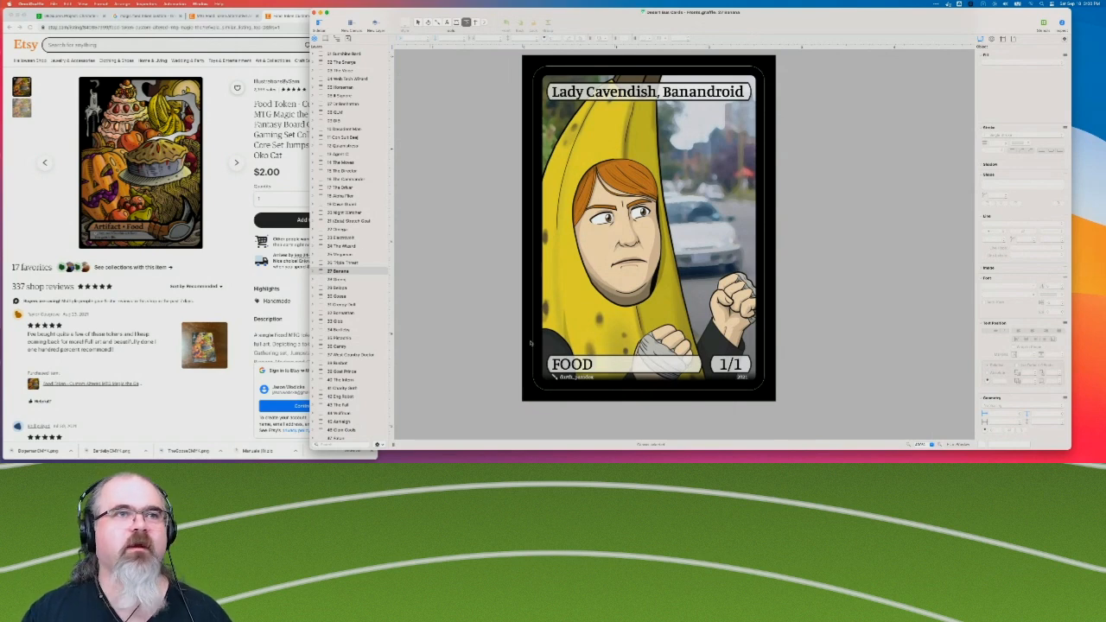
{"action": "left_click", "coordinate": [312, 270]}
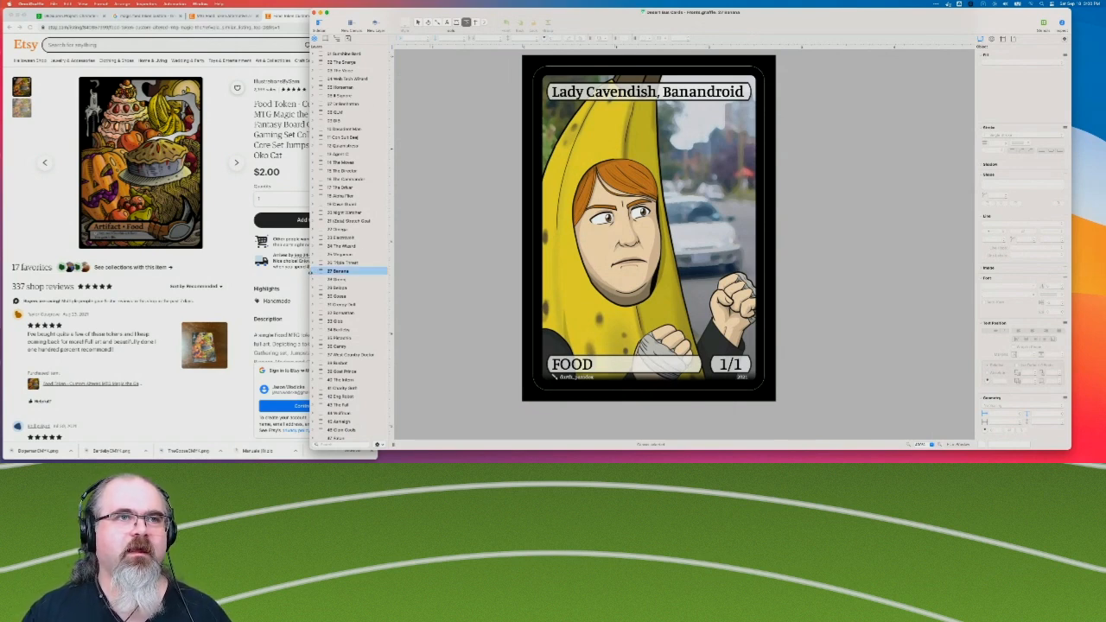
{"action": "double_click", "coordinate": [351, 271]}
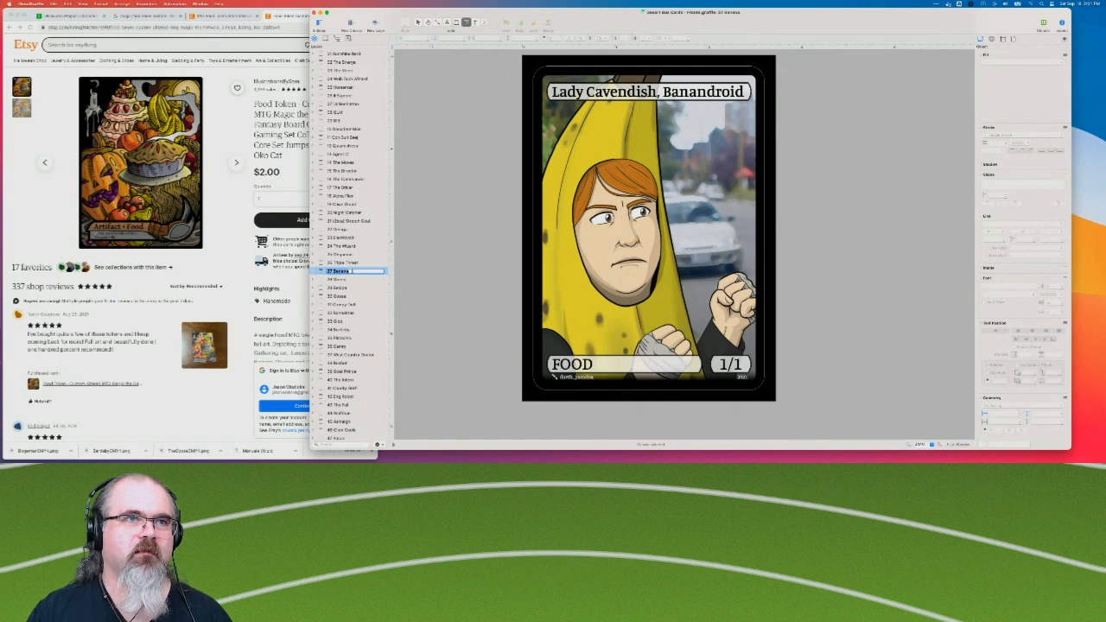
{"action": "left_click", "coordinate": [352, 271]}
{"action": "key", "text": "BackSpace"}
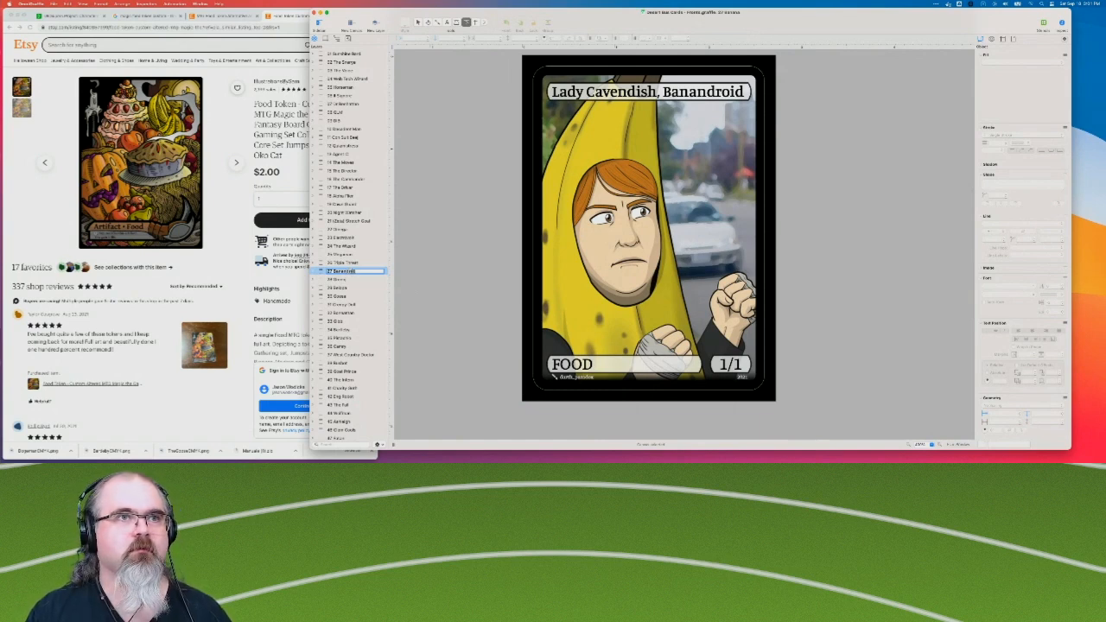
{"action": "key", "text": "Return"}
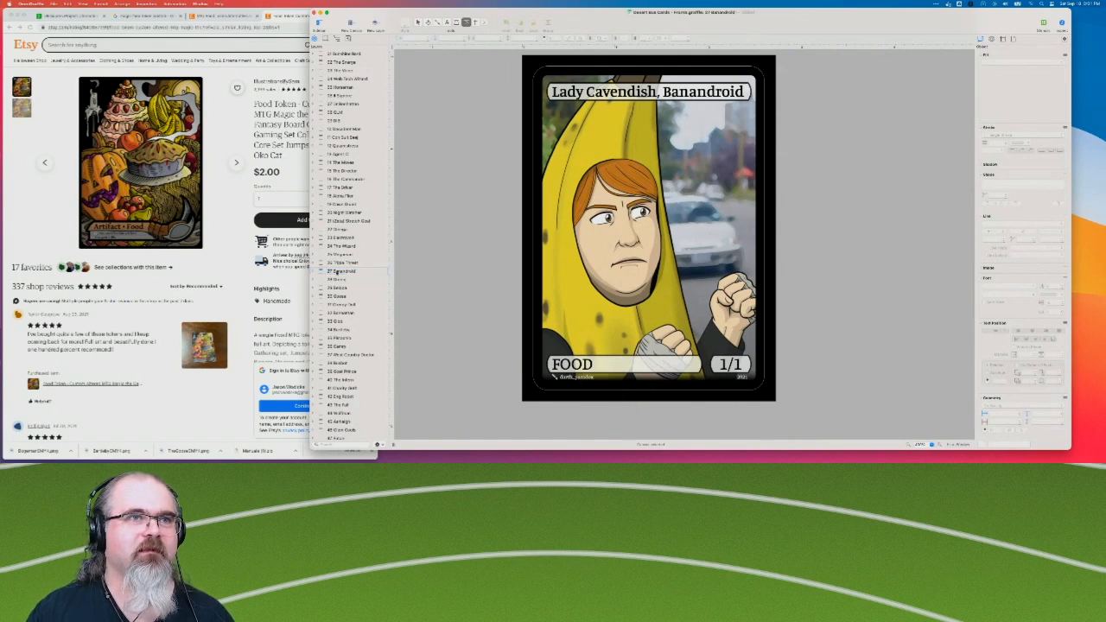
Unlock the text layer of the 27 Banandroid canvas and delete the 1/1 power/toughness box.
{"action": "left_click", "coordinate": [313, 271]}
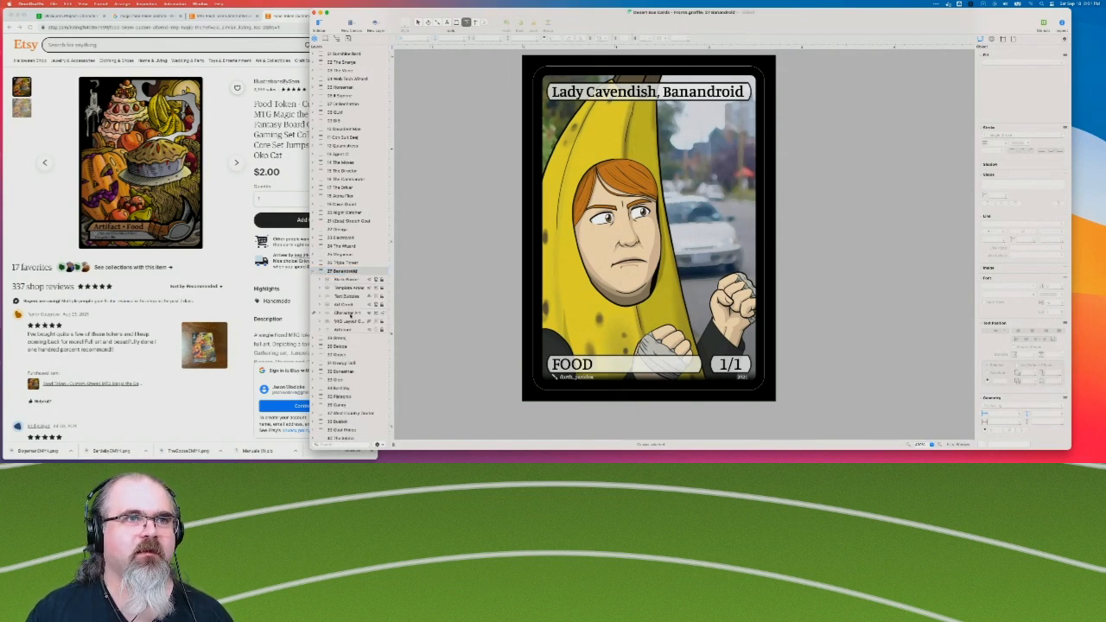
{"action": "left_click", "coordinate": [383, 297]}
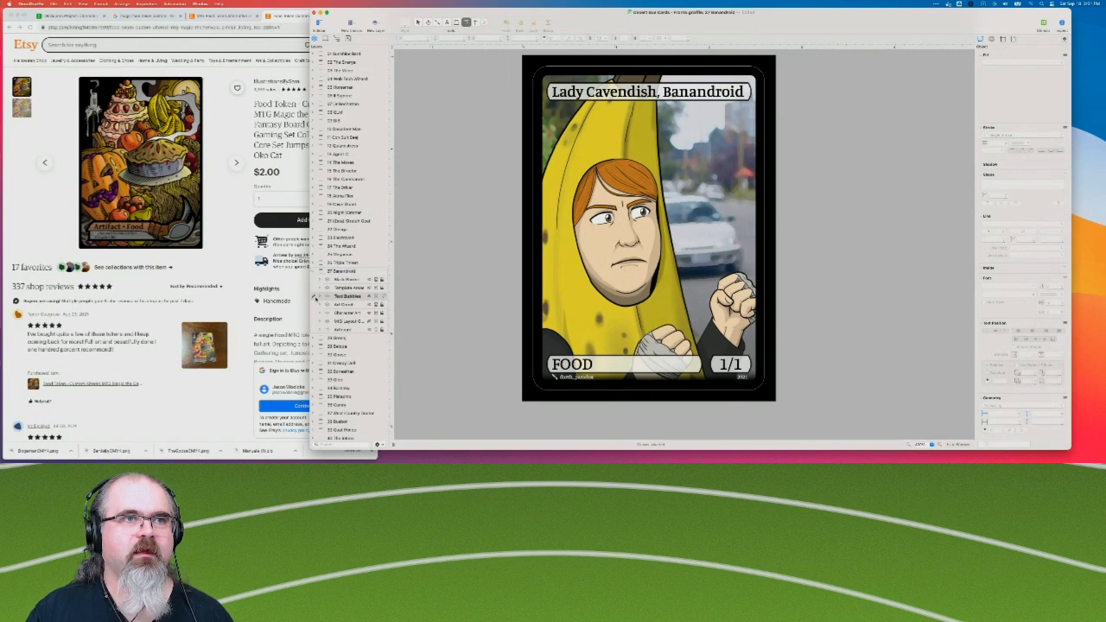
{"action": "left_click", "coordinate": [319, 297]}
{"action": "left_click", "coordinate": [345, 311]}
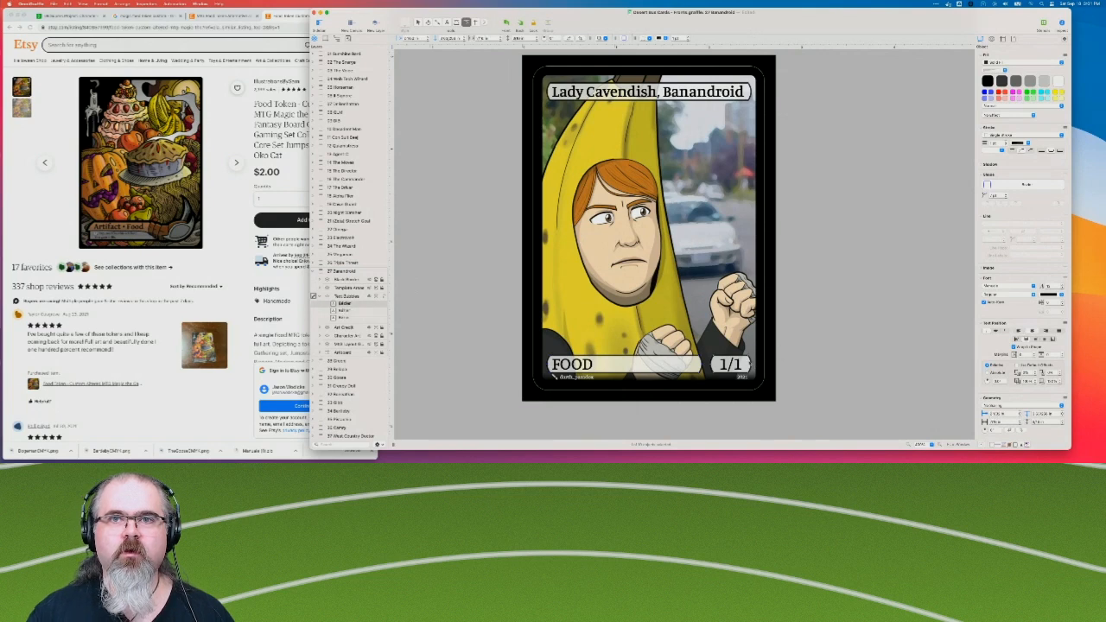
{"action": "key", "text": "Delete"}
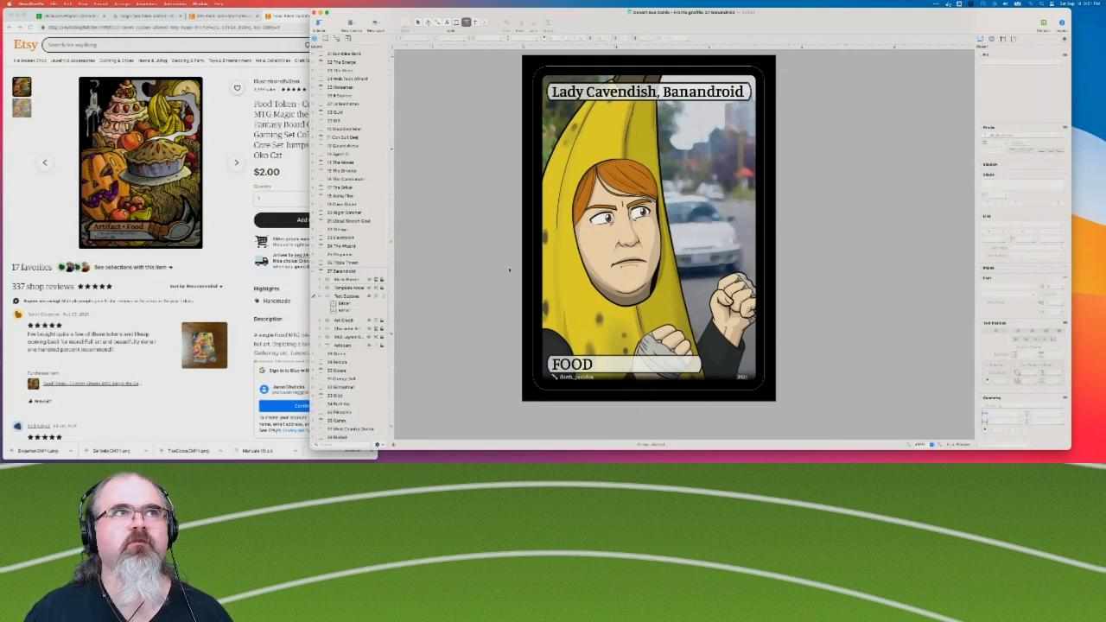
Move the FOOD box off the card onto the empty canvas area beside it.
{"action": "left_click", "coordinate": [636, 367]}
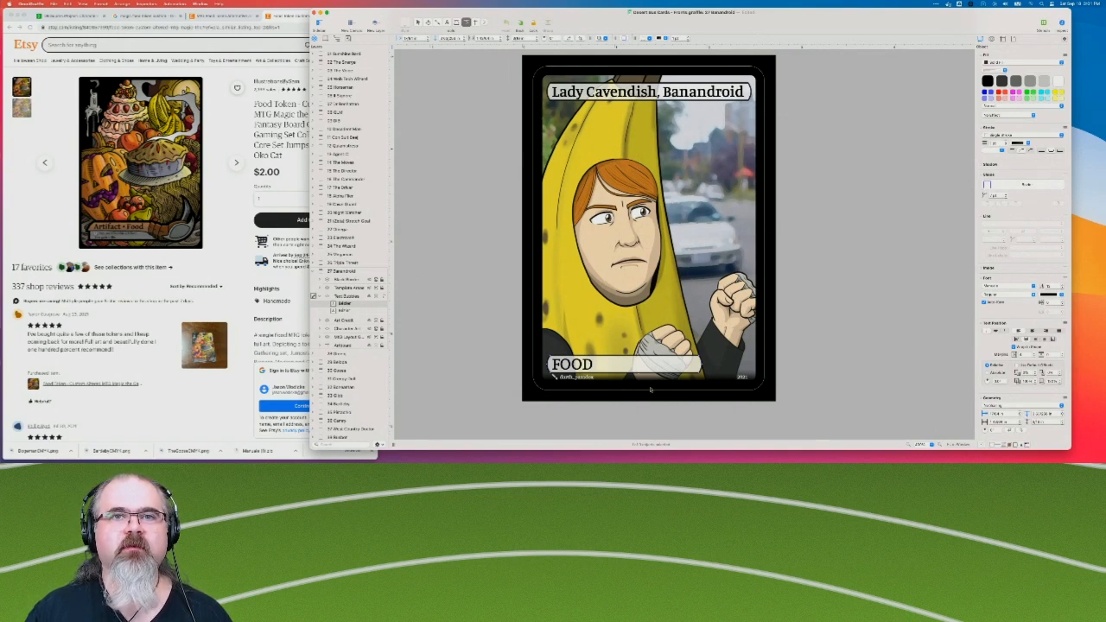
{"action": "left_click_drag", "start_coordinate": [654, 366], "coordinate": [657, 110]}
{"action": "left_click_drag", "start_coordinate": [654, 112], "coordinate": [653, 112]}
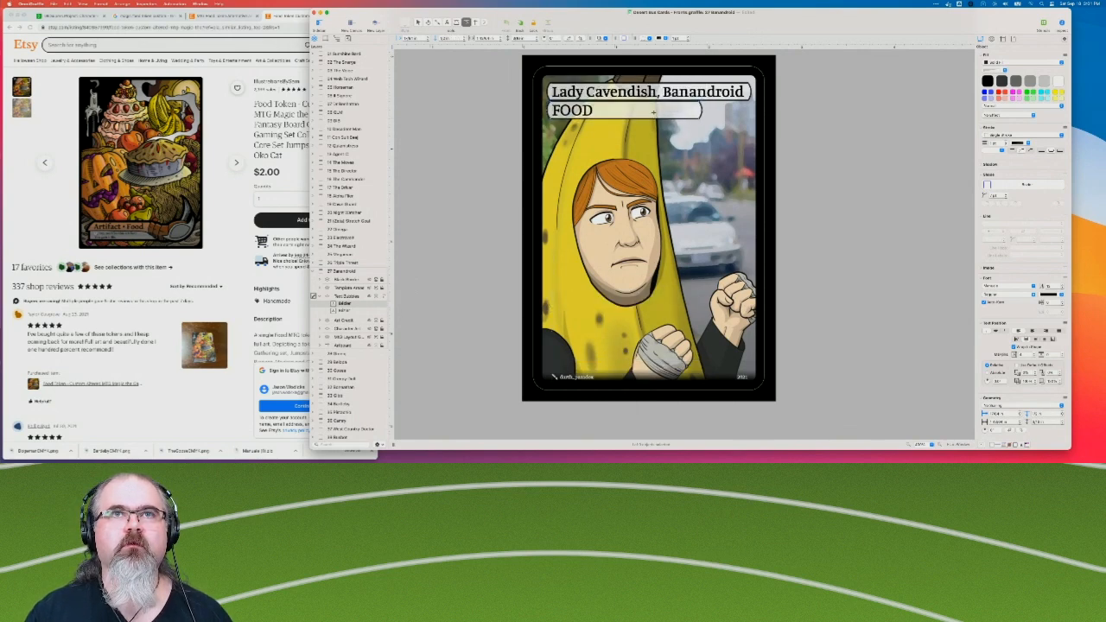
{"action": "left_click", "coordinate": [472, 151]}
{"action": "left_click_drag", "start_coordinate": [624, 112], "coordinate": [857, 214]}
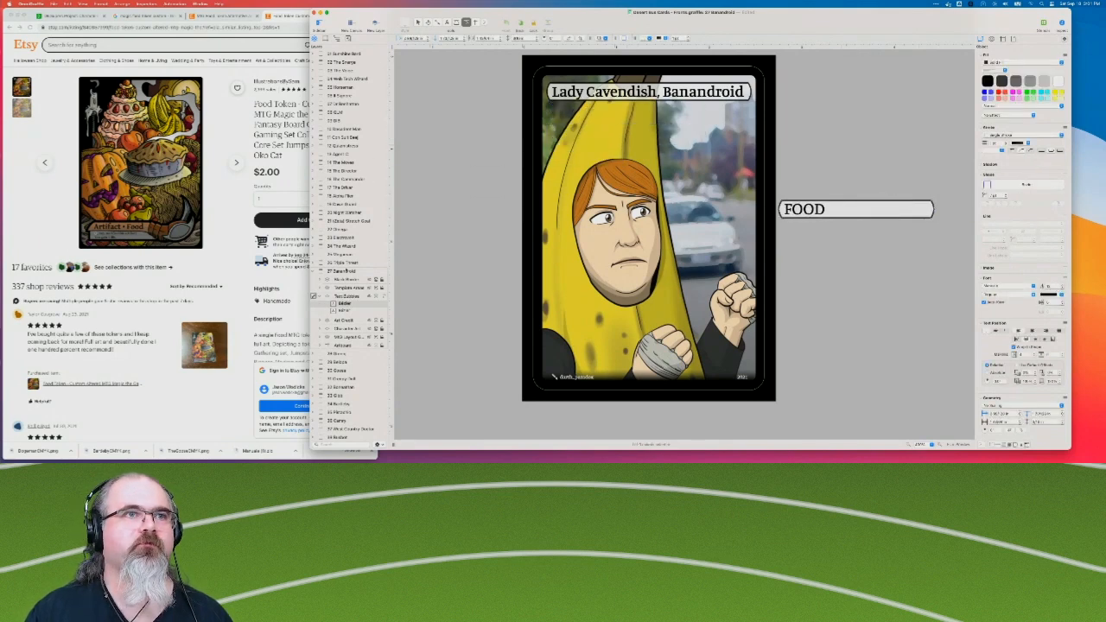
Copy the rules text box from The Quizmistress card and place it directly below the Lady Cavendish, Banandroid title.
{"action": "left_click", "coordinate": [314, 146]}
{"action": "left_click", "coordinate": [344, 188]}
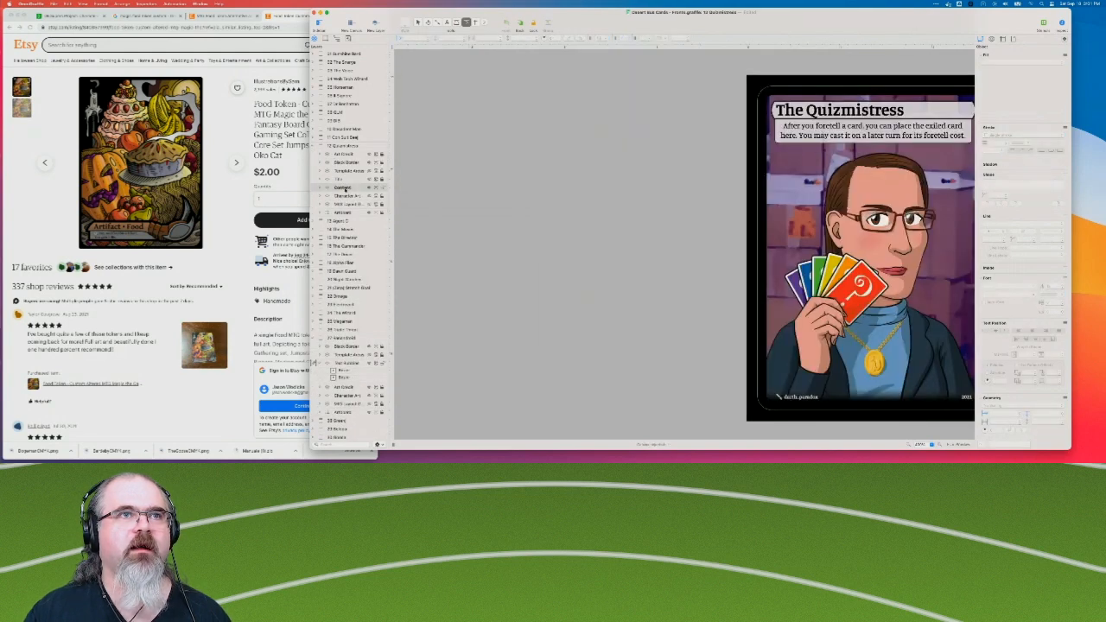
{"action": "left_click", "coordinate": [315, 188]}
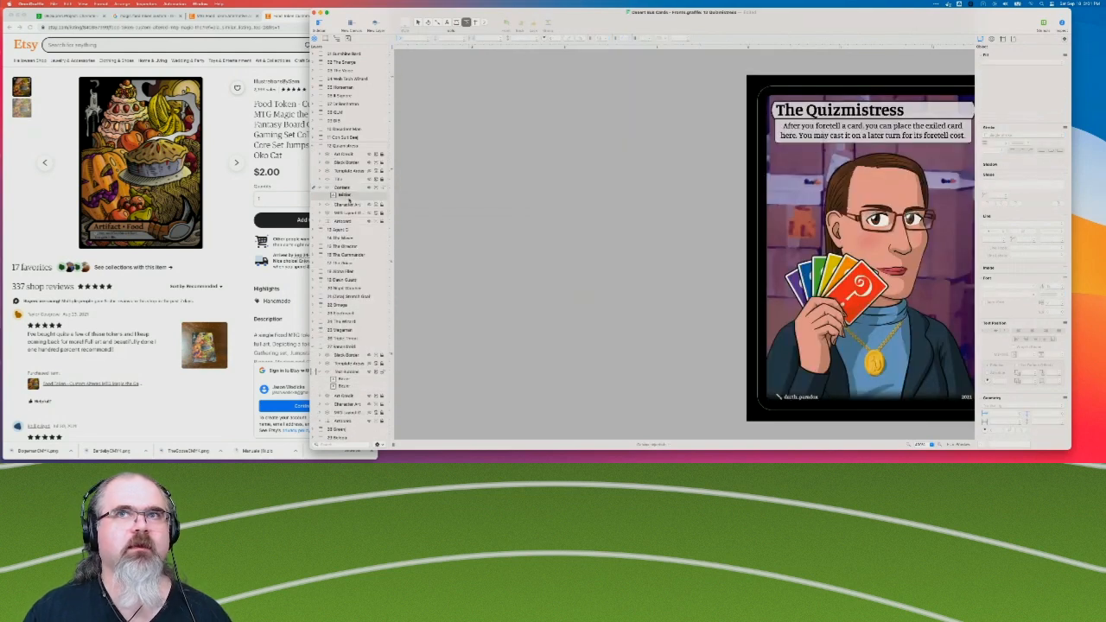
{"action": "left_click", "coordinate": [346, 196]}
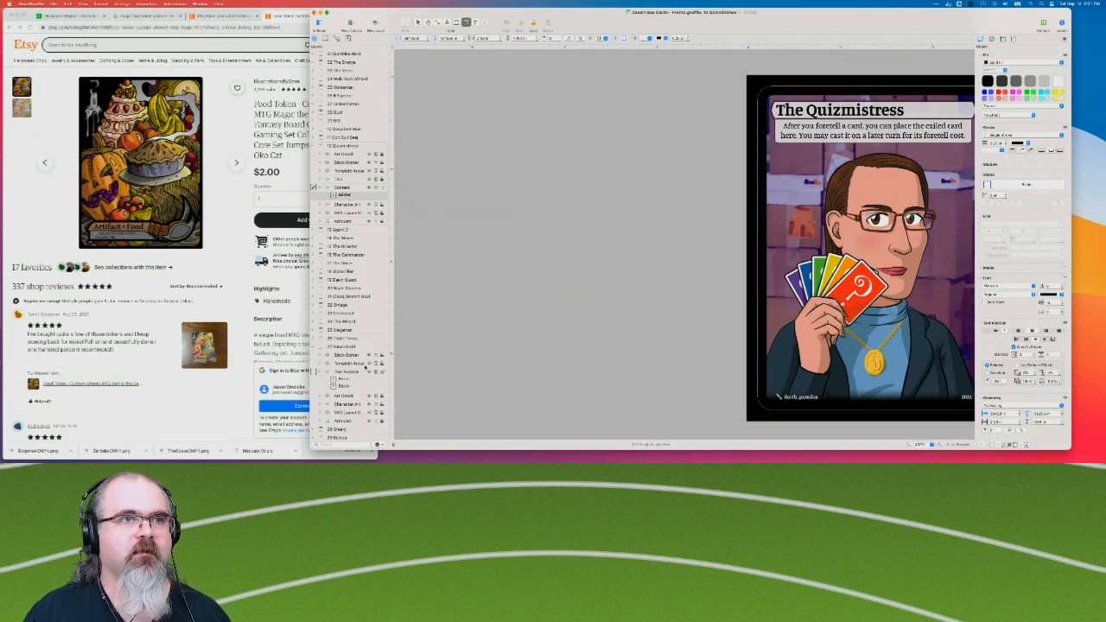
{"action": "left_click", "coordinate": [348, 374]}
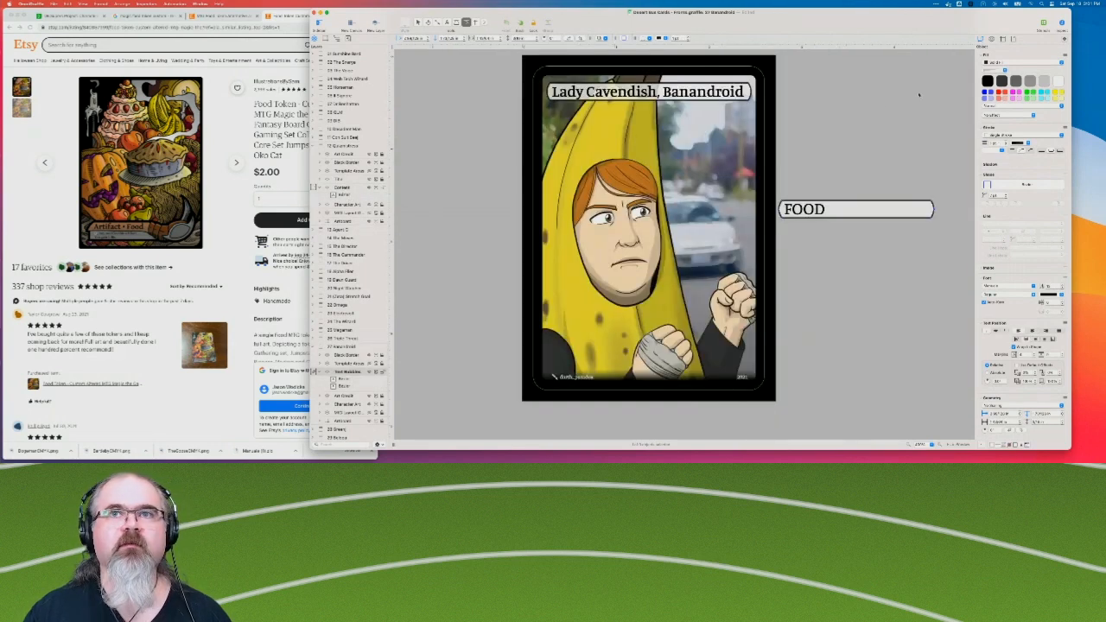
{"action": "left_click", "coordinate": [836, 135]}
{"action": "key", "text": "super+v"}
{"action": "left_click_drag", "start_coordinate": [865, 128], "coordinate": [691, 98]}
Replace all the text in the pasted box with "Artifact".
{"action": "double_click", "coordinate": [636, 117]}
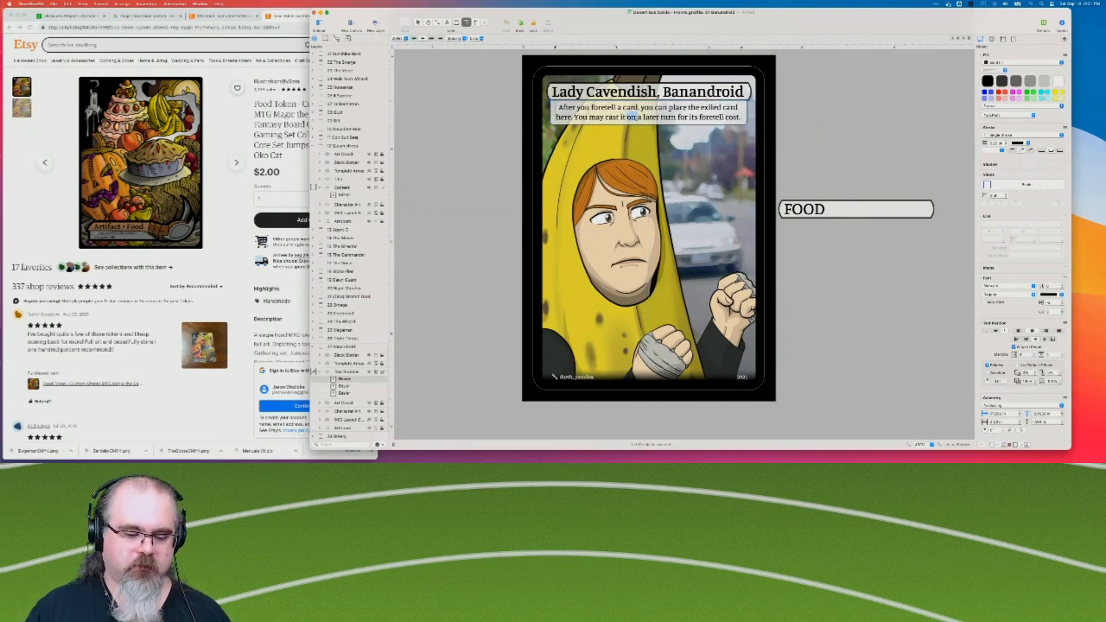
{"action": "key", "text": "super+a"}
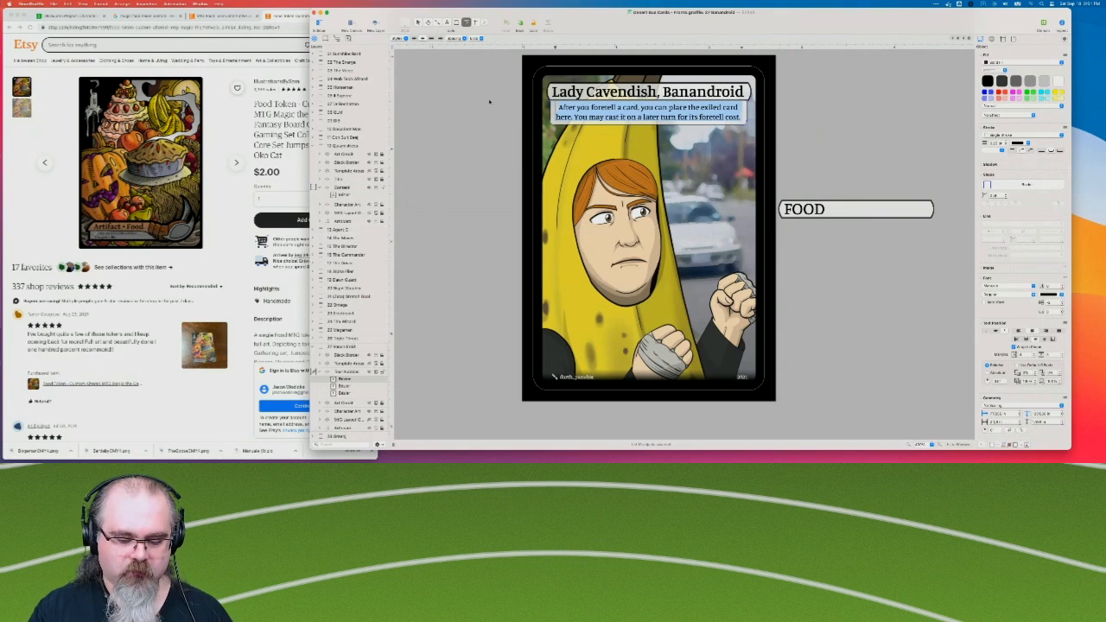
{"action": "type", "text": "Ari"}
{"action": "type", "text": "ifac"}
{"action": "type", "text": "t"}
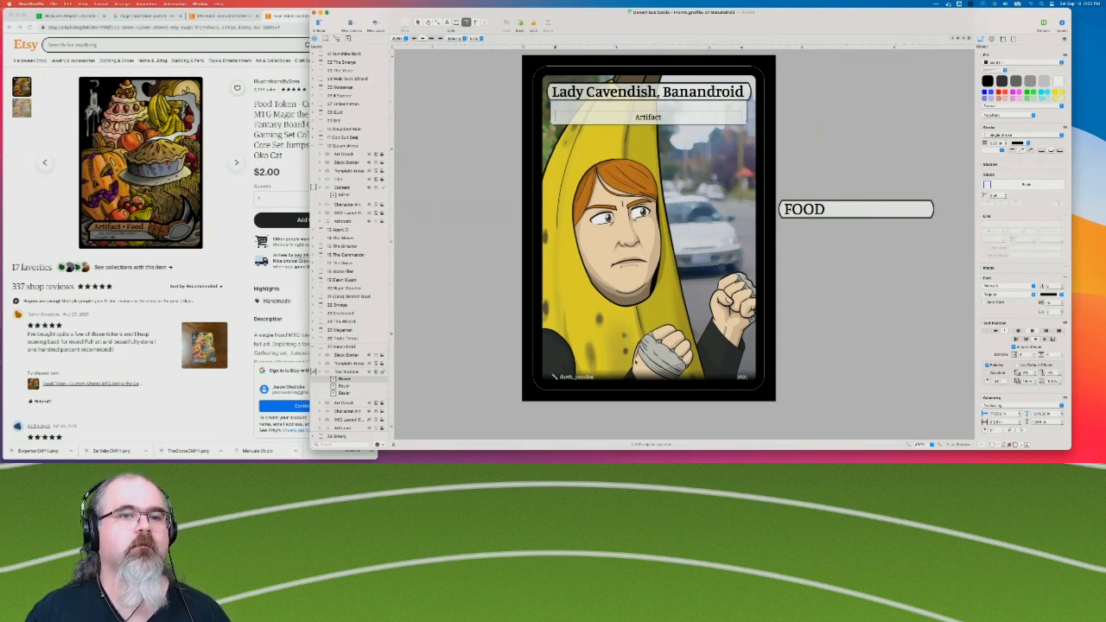
Consult the official Food Token (17) listing on TCGplayer in Chrome, and complete the box in OmniGraffle as "Artifact — Food".
{"action": "left_click", "coordinate": [65, 218]}
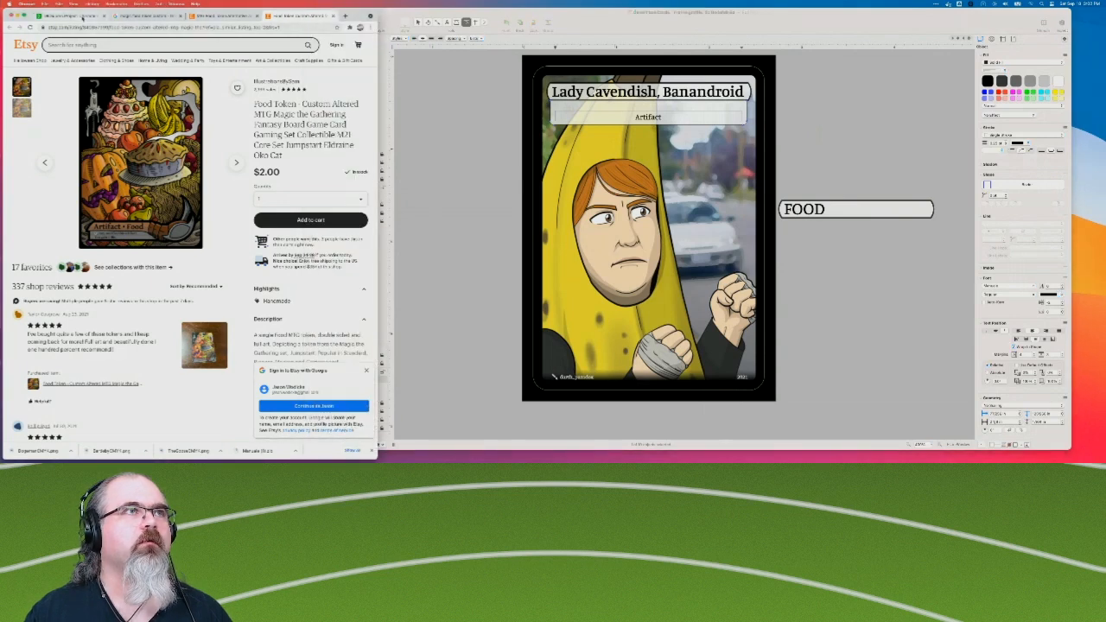
{"action": "left_click", "coordinate": [138, 15]}
{"action": "left_click", "coordinate": [99, 153]}
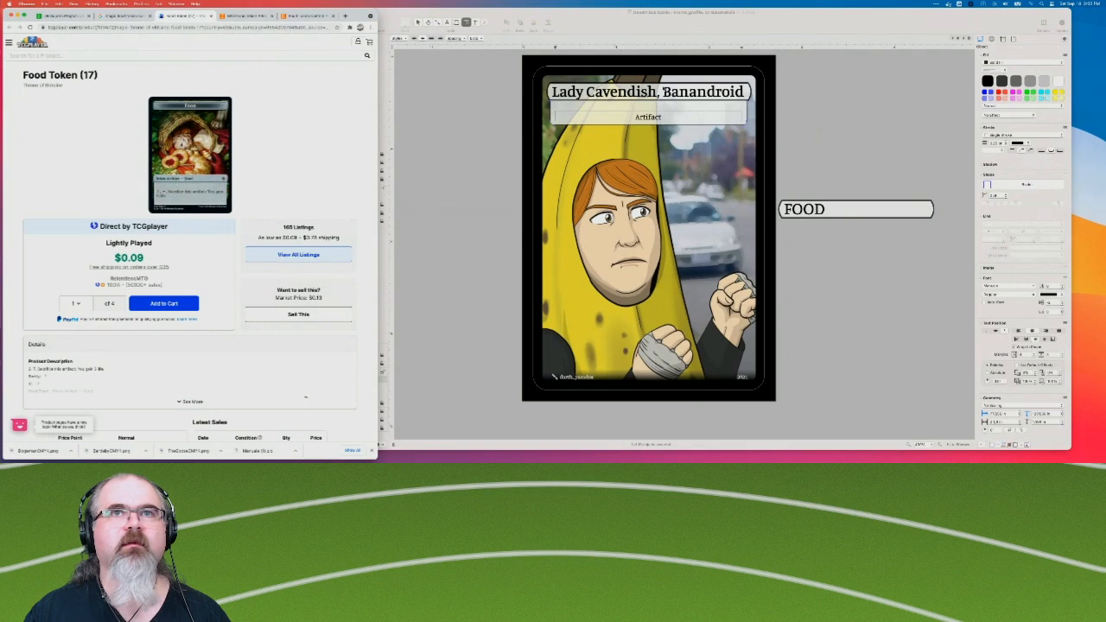
{"action": "left_click", "coordinate": [662, 122]}
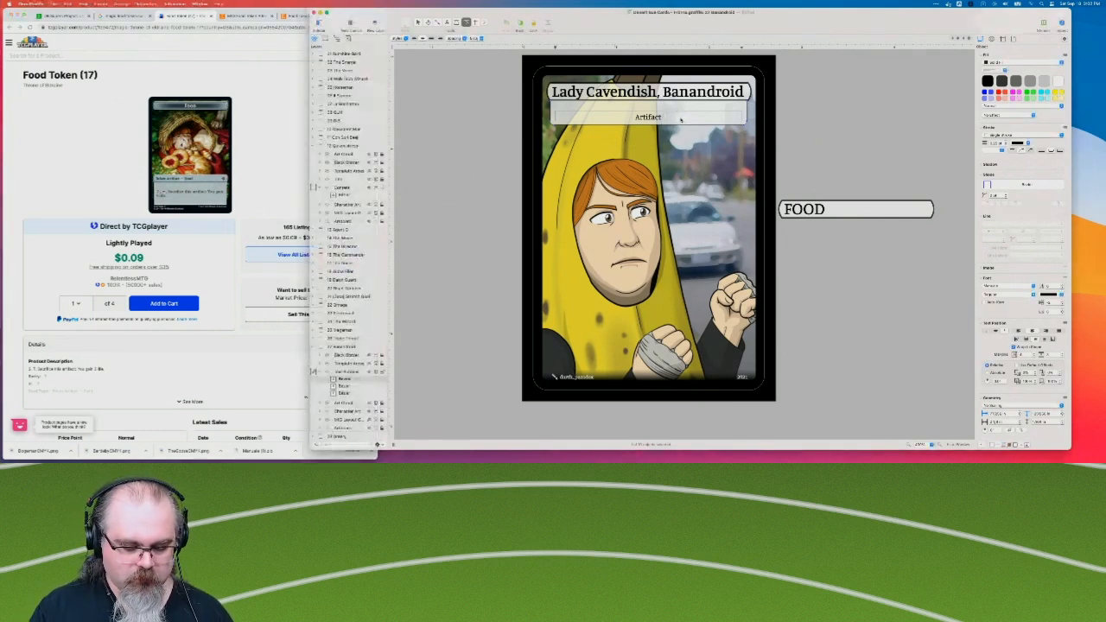
{"action": "type", "text": "—"}
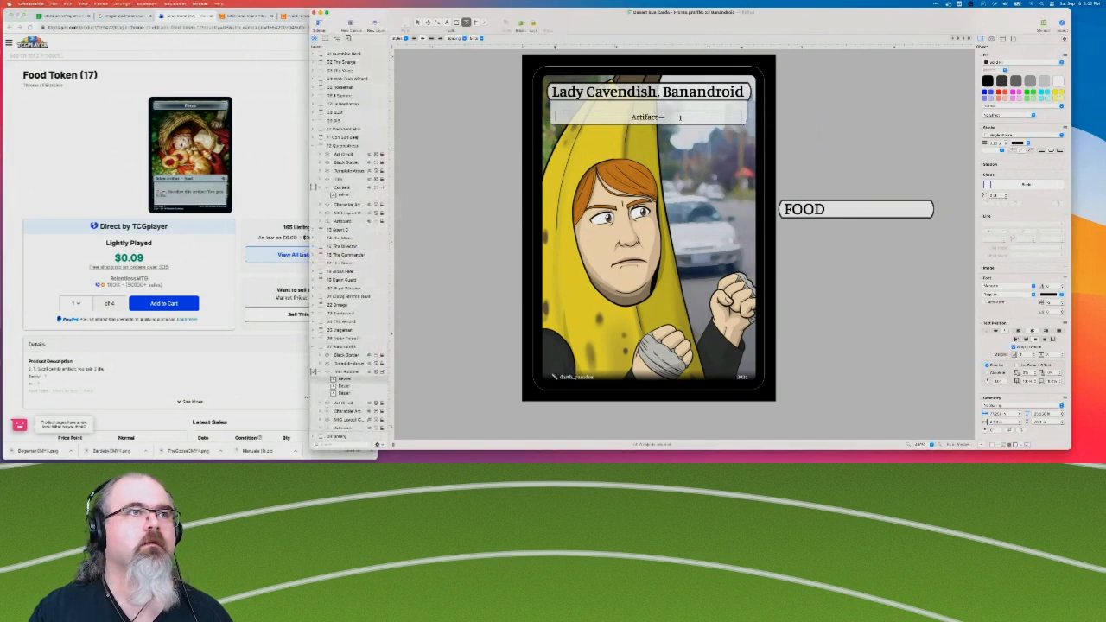
{"action": "type", "text": " Food"}
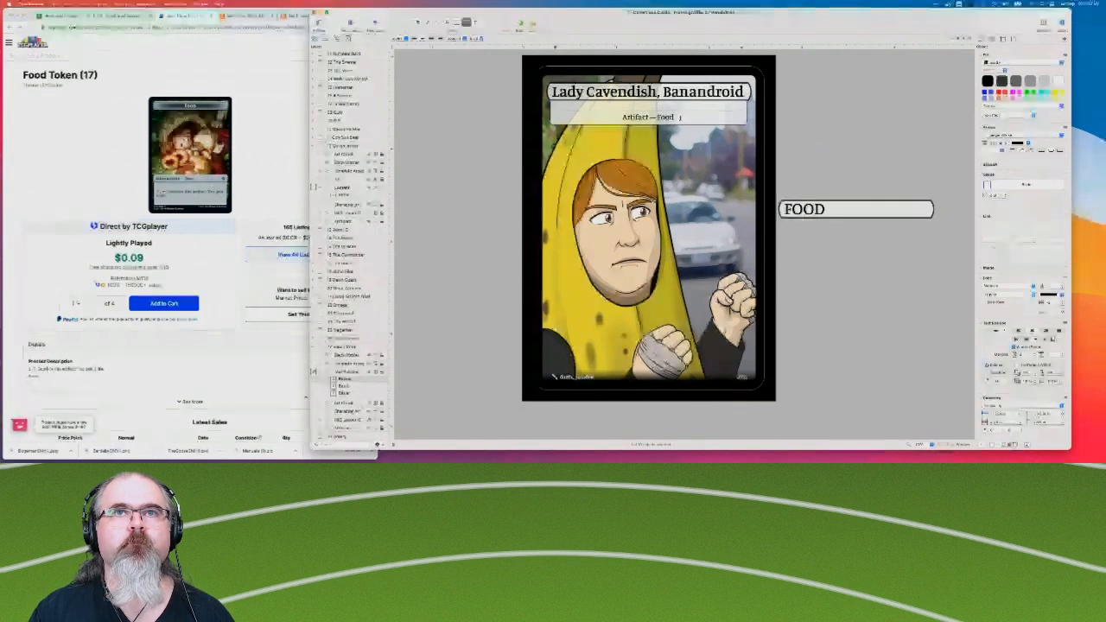
Enlarge the font of the "Artifact — Food" box by four increments.
{"action": "left_click", "coordinate": [481, 147]}
{"action": "left_click", "coordinate": [655, 118]}
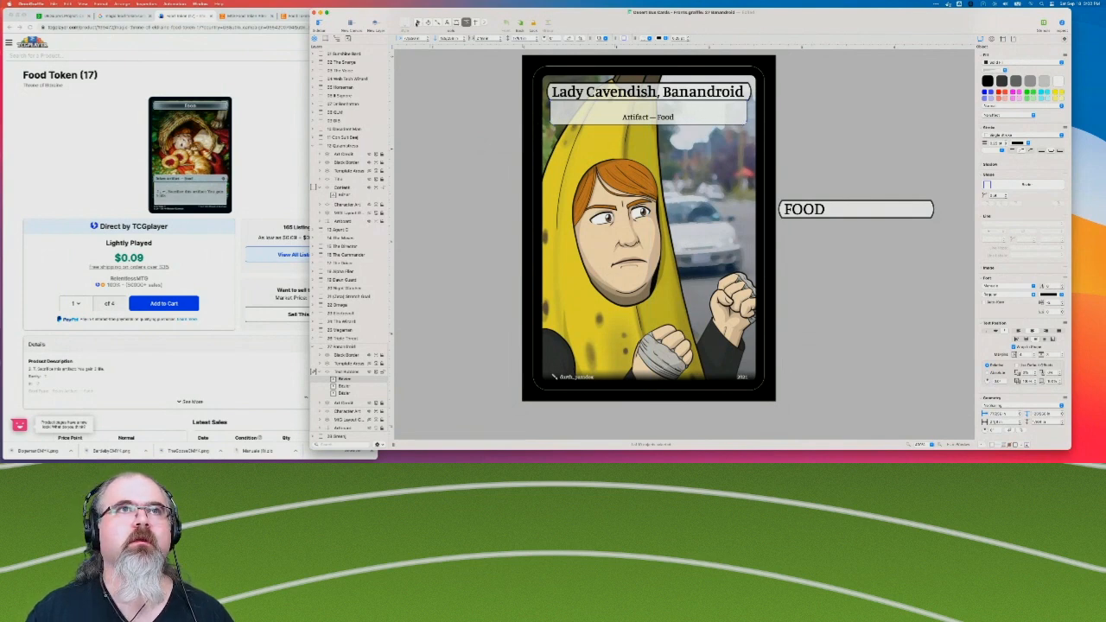
{"action": "double_click", "coordinate": [711, 111]}
{"action": "left_click", "coordinate": [722, 95]}
{"action": "left_click", "coordinate": [703, 116]}
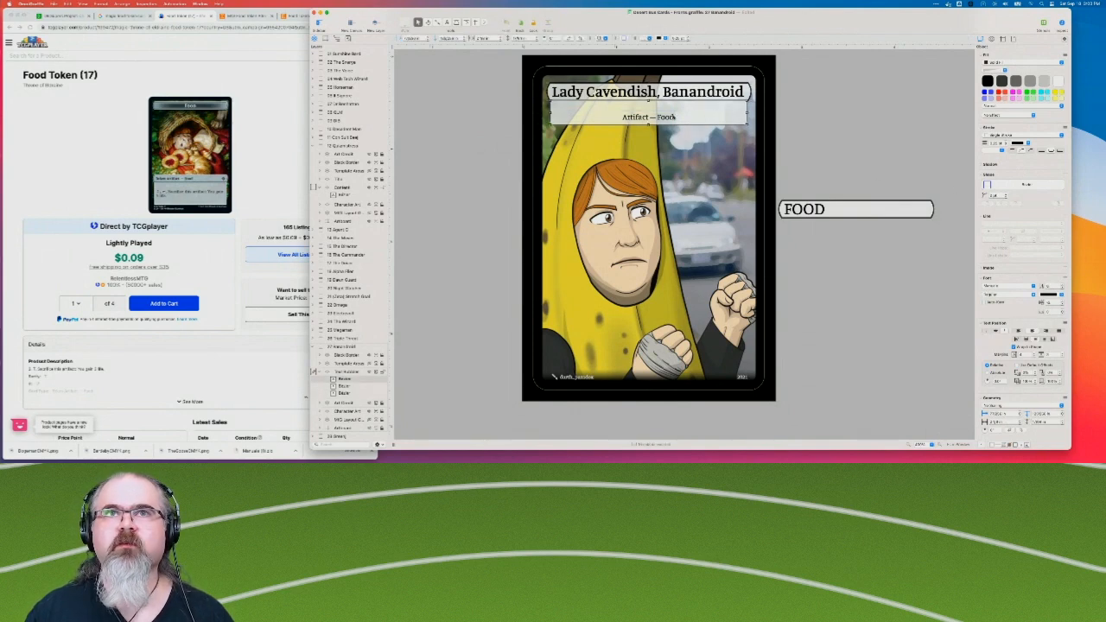
{"action": "left_click", "coordinate": [1063, 286]}
{"action": "left_click", "coordinate": [1063, 286]}
{"action": "left_click", "coordinate": [1063, 286]}
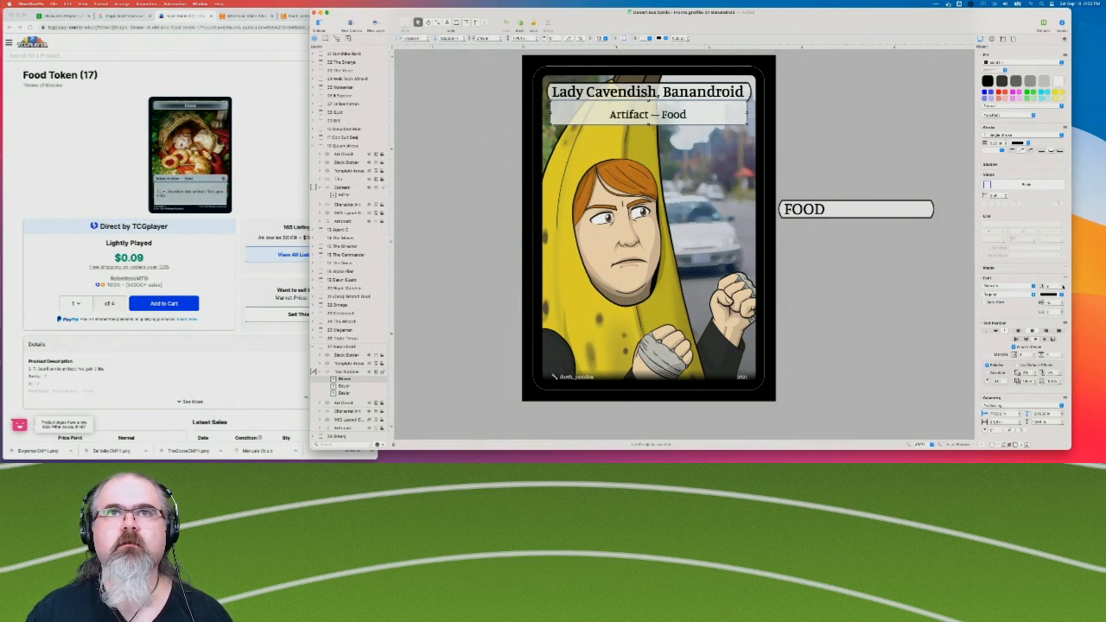
{"action": "left_click", "coordinate": [1063, 287]}
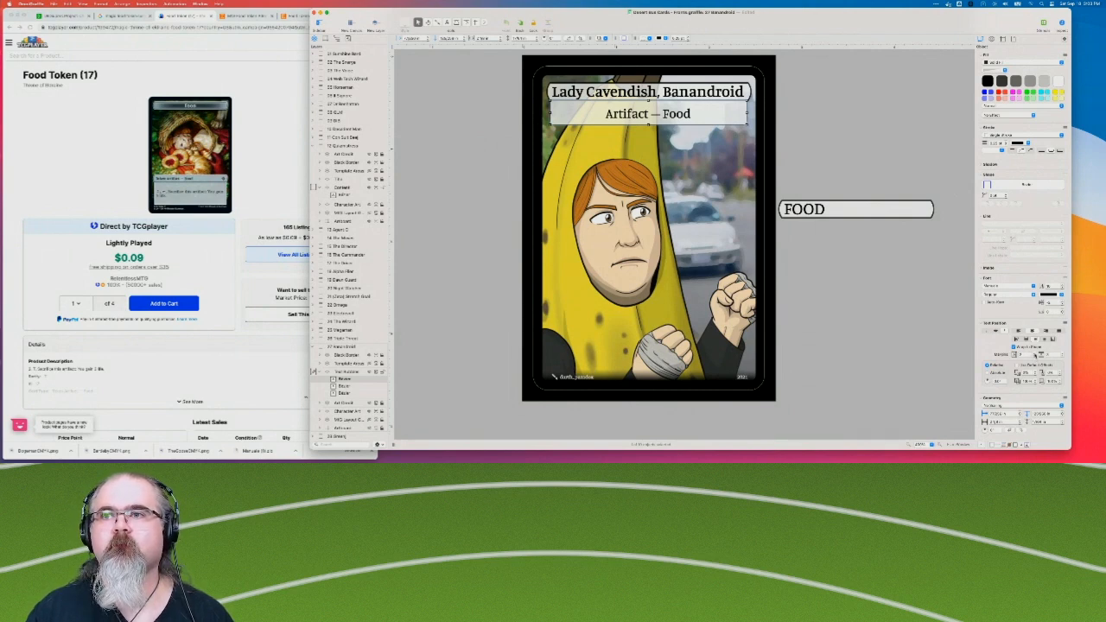
Increase the vertical text margin of the "Artifact — Food" box by three increments to lower its text.
{"action": "left_click", "coordinate": [1062, 357]}
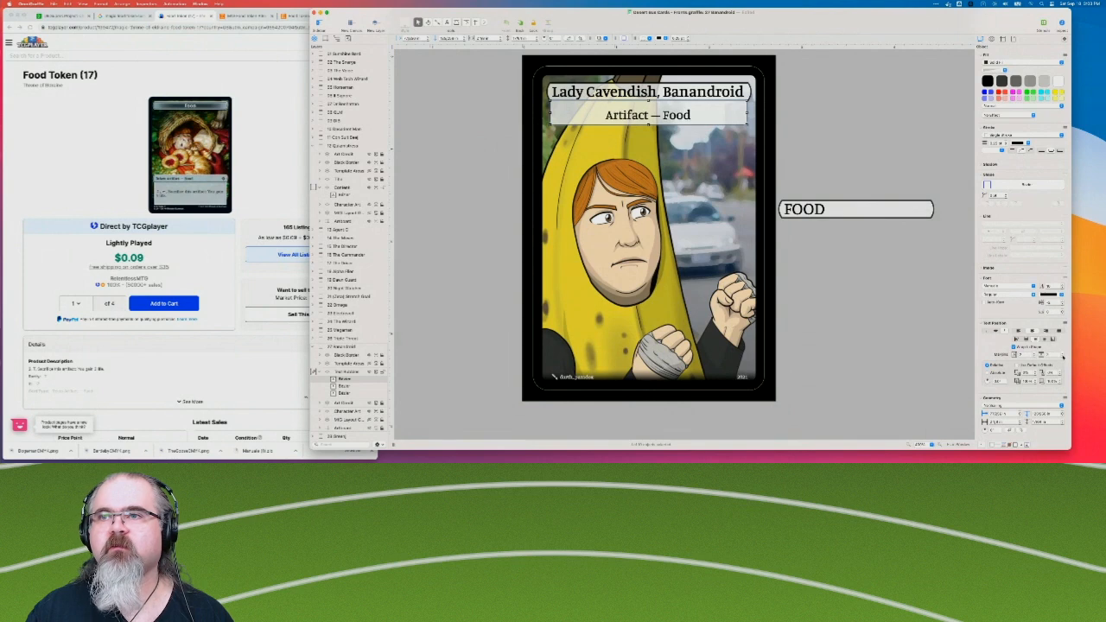
{"action": "left_click", "coordinate": [1062, 356]}
{"action": "left_click", "coordinate": [1063, 356]}
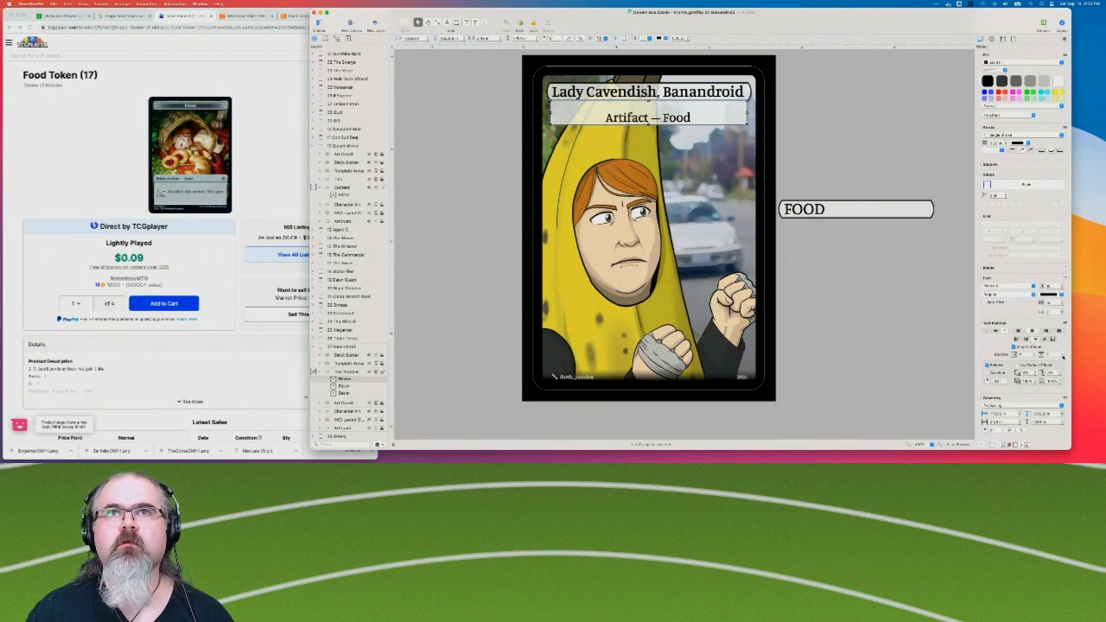
{"action": "left_click", "coordinate": [907, 185]}
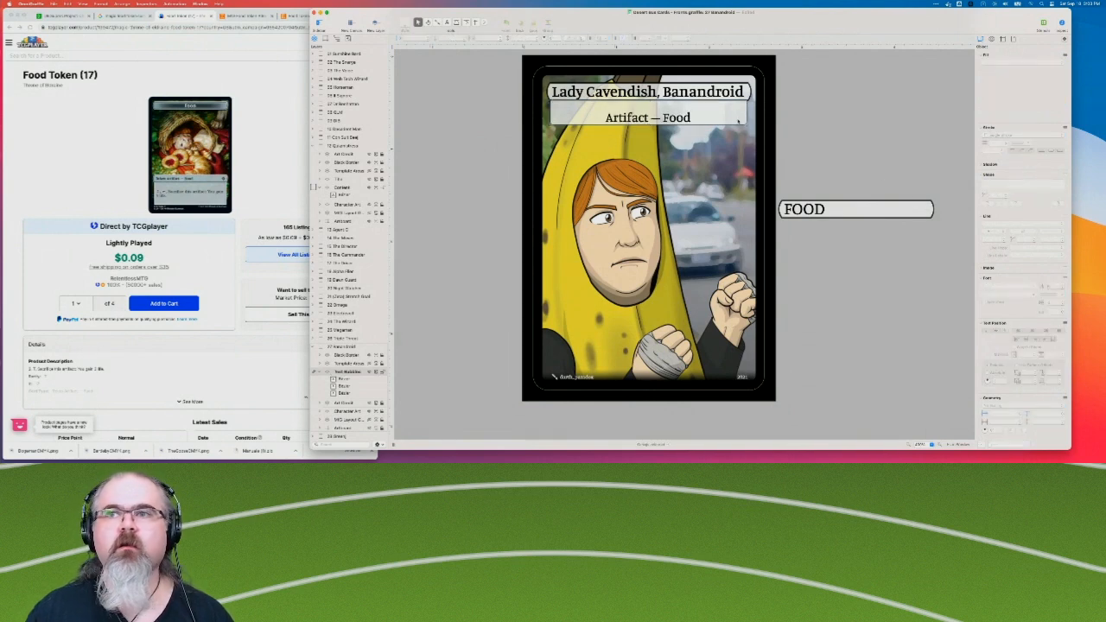
Move the "Artifact — Food" box up so that its text sits directly beneath the "Lady Cavendish, Banandroid" title text.
{"action": "left_click", "coordinate": [757, 146]}
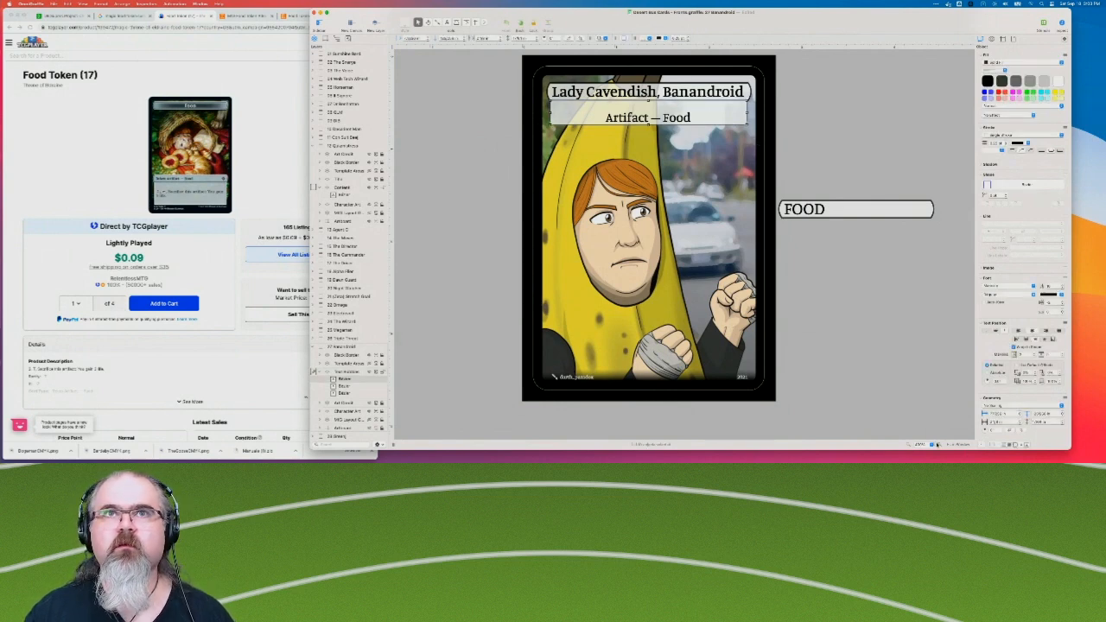
{"action": "left_click", "coordinate": [939, 445]}
{"action": "left_click", "coordinate": [939, 445]}
{"action": "scroll", "coordinate": [644, 248], "scroll_direction": "up", "scroll_amount": 5}
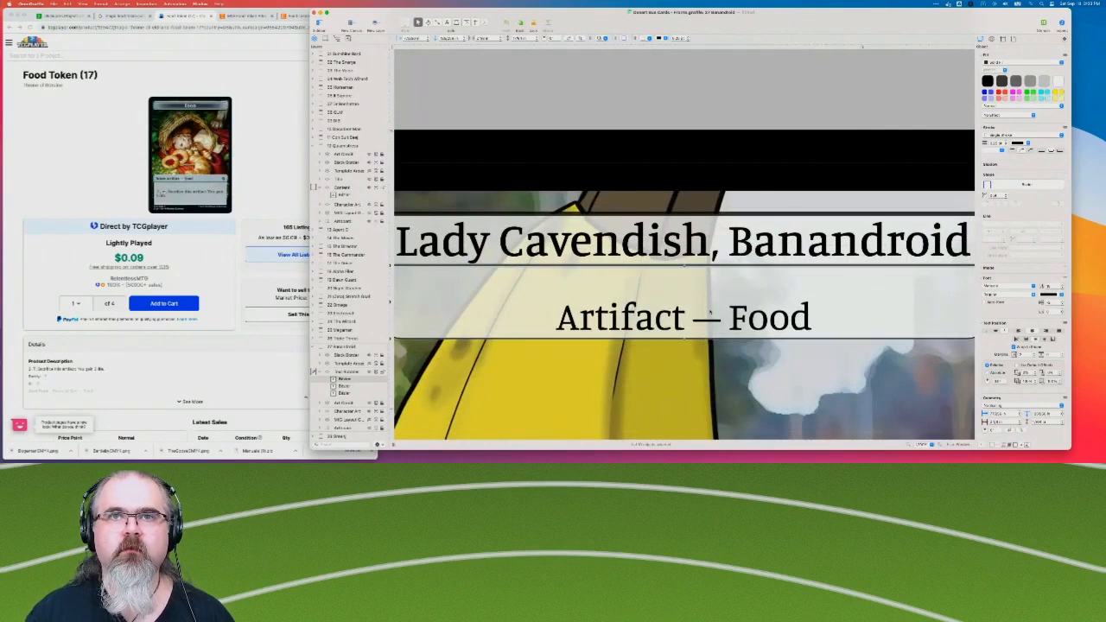
{"action": "left_click_drag", "start_coordinate": [727, 289], "coordinate": [721, 265]}
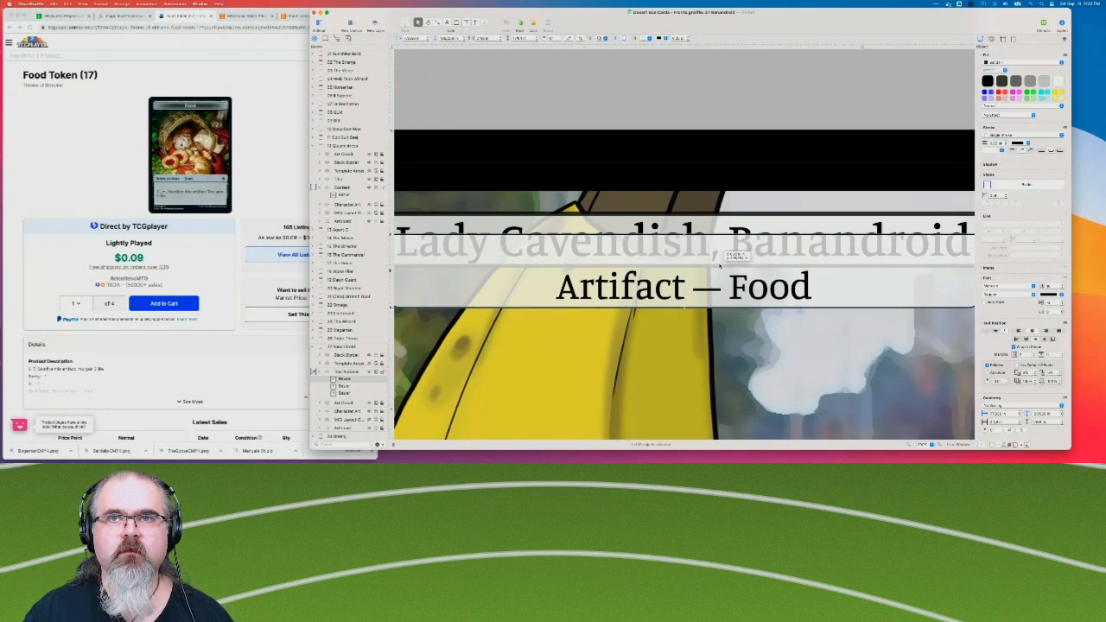
{"action": "left_click_drag", "start_coordinate": [720, 265], "coordinate": [720, 266]}
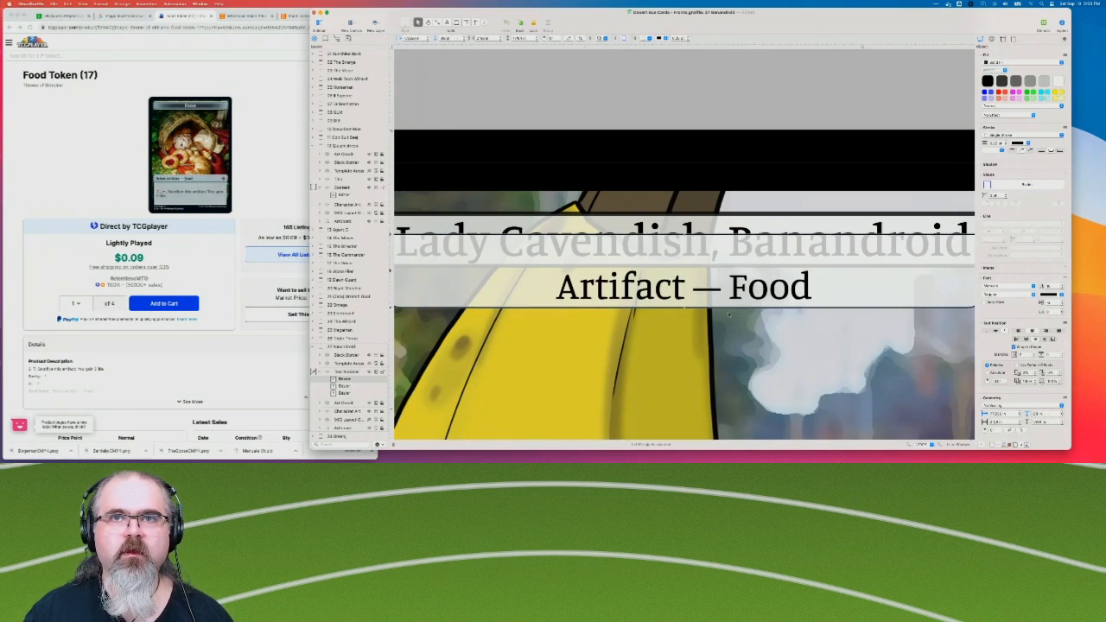
{"action": "left_click", "coordinate": [643, 152]}
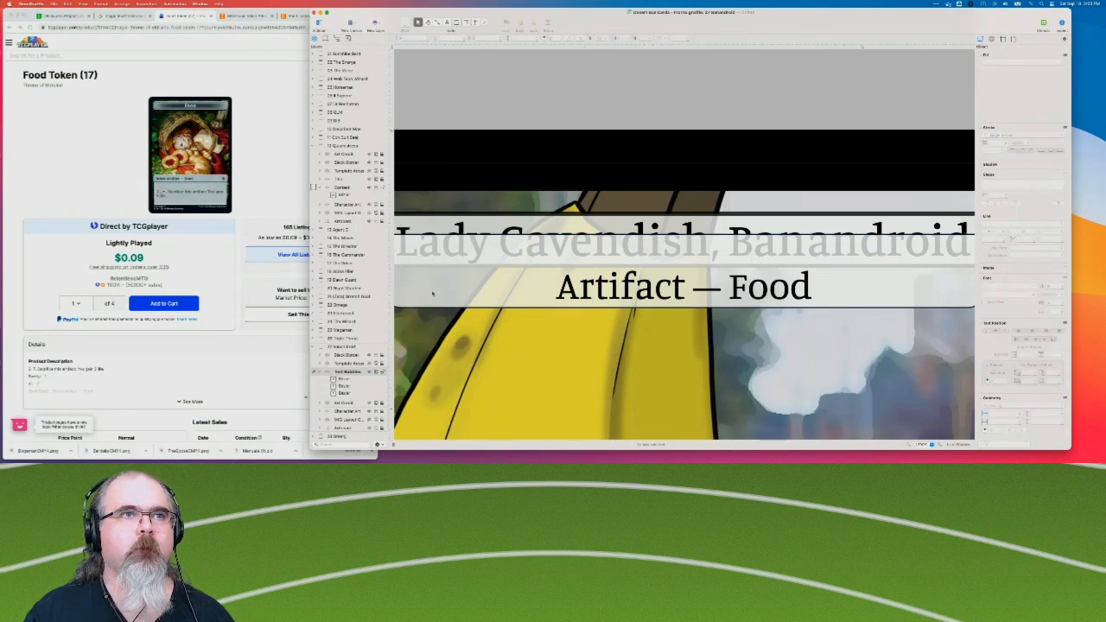
Reshape the "Artifact — Food" box by lowering its two upper corner points to the bottom edge of the title plate.
{"action": "scroll", "coordinate": [471, 270], "scroll_direction": "left", "scroll_amount": 5}
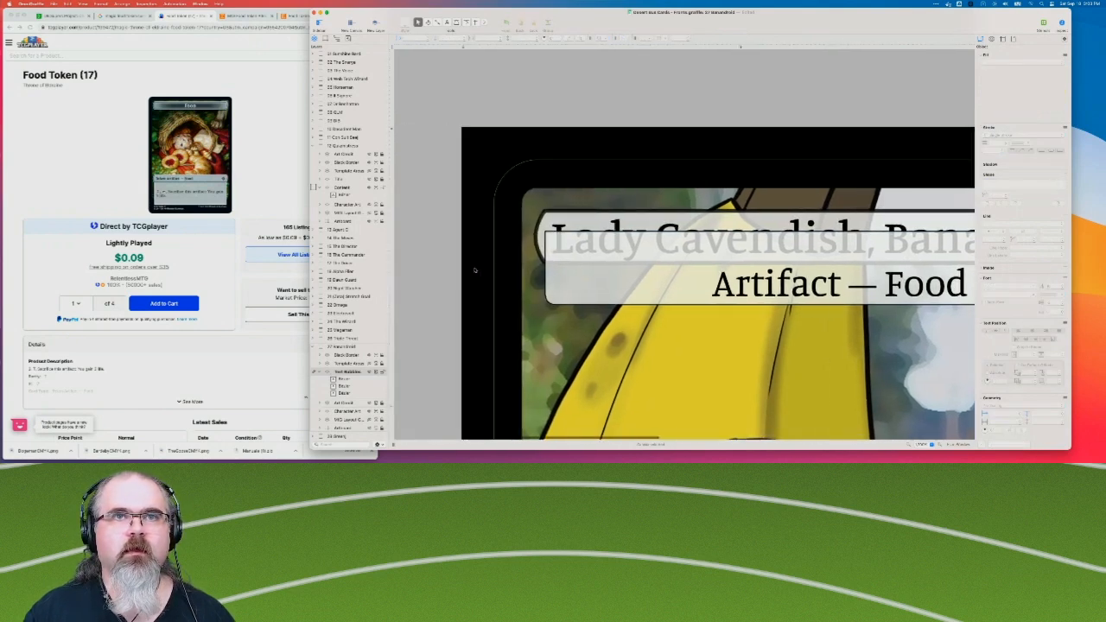
{"action": "left_click", "coordinate": [577, 242]}
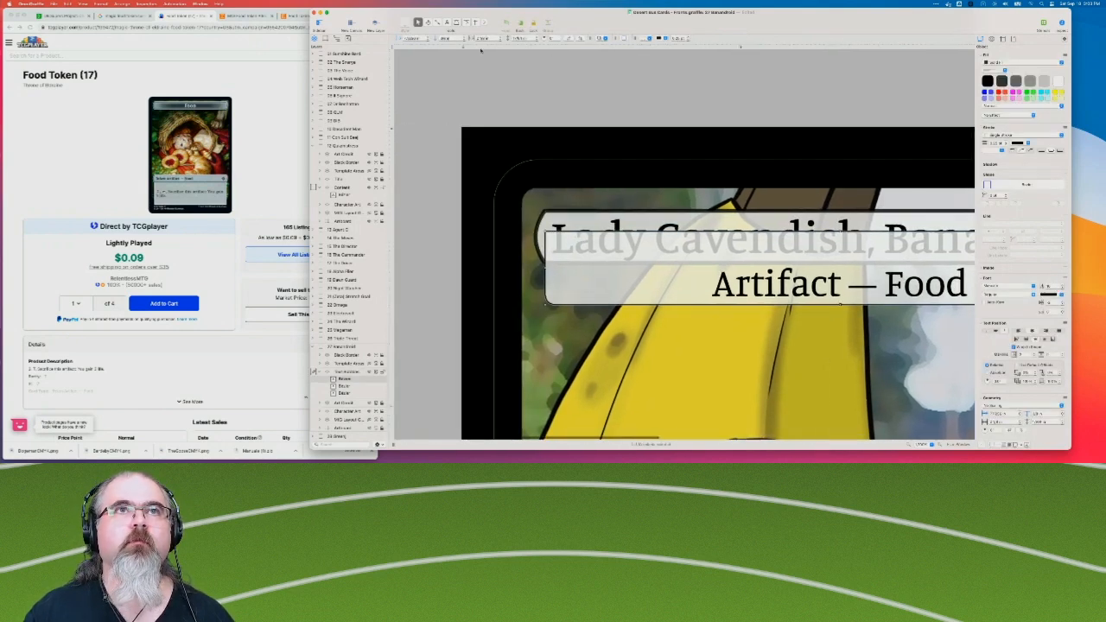
{"action": "left_click", "coordinate": [466, 23]}
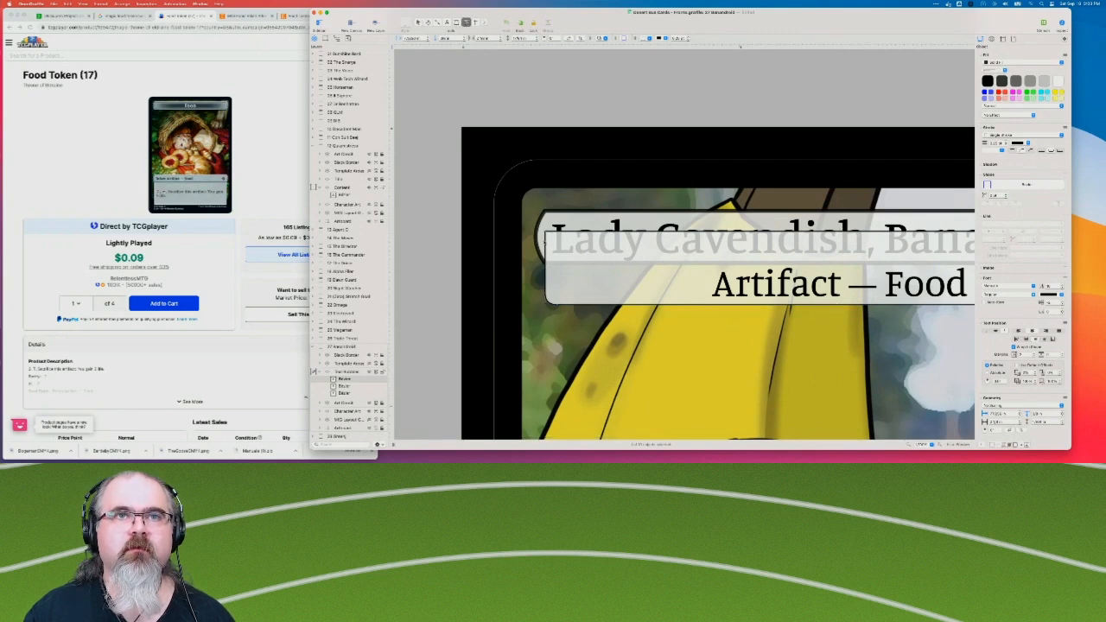
{"action": "left_click_drag", "start_coordinate": [545, 232], "coordinate": [544, 264]}
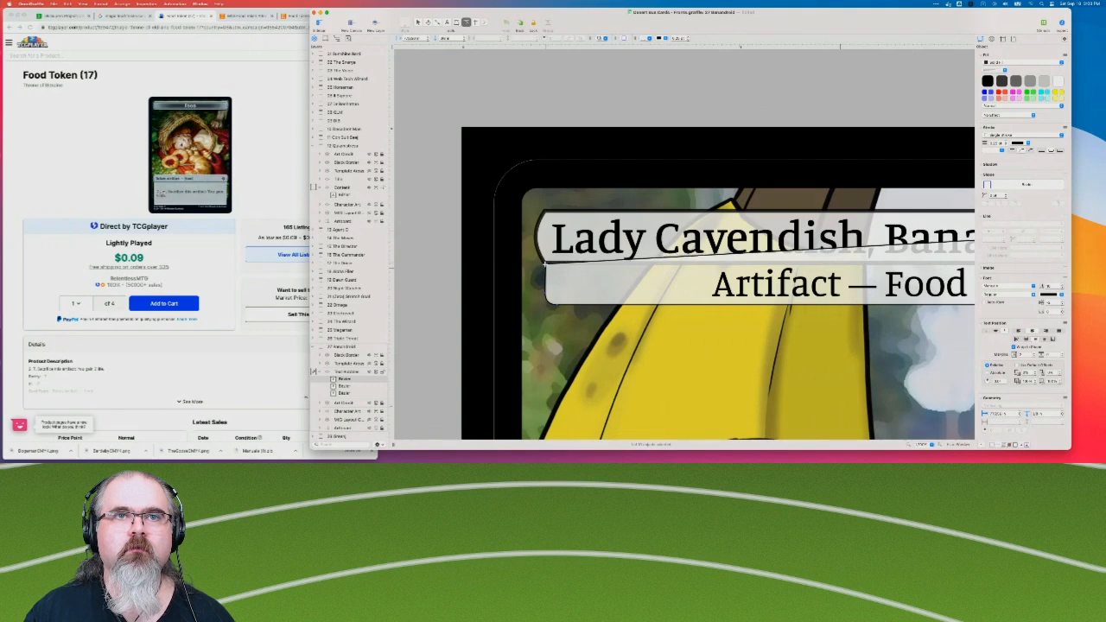
{"action": "scroll", "coordinate": [545, 264], "scroll_direction": "right", "scroll_amount": 10}
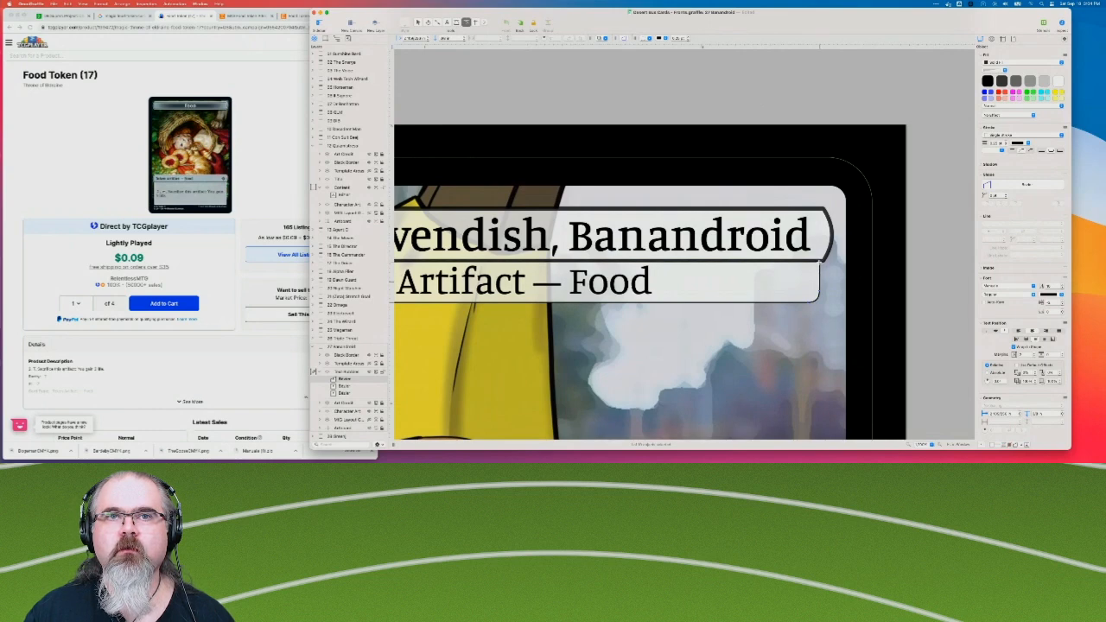
{"action": "left_click_drag", "start_coordinate": [819, 262], "coordinate": [820, 264]}
{"action": "left_click", "coordinate": [918, 358]}
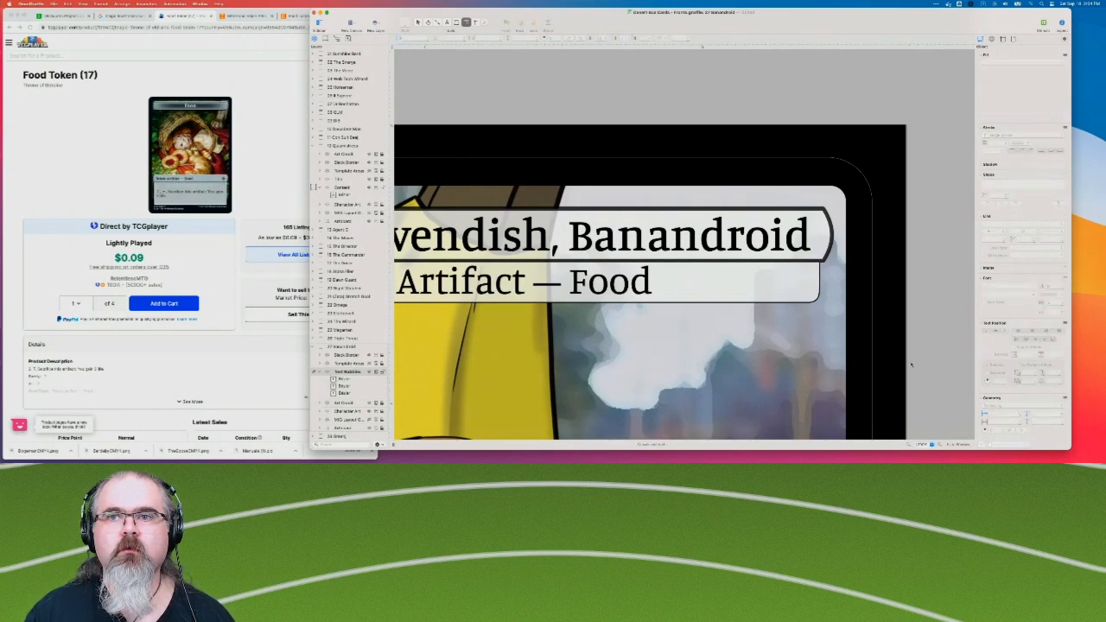
Delete the leftover "FOOD" box lying beside the Banandroid card.
{"action": "left_click", "coordinate": [909, 445]}
{"action": "left_click", "coordinate": [909, 445]}
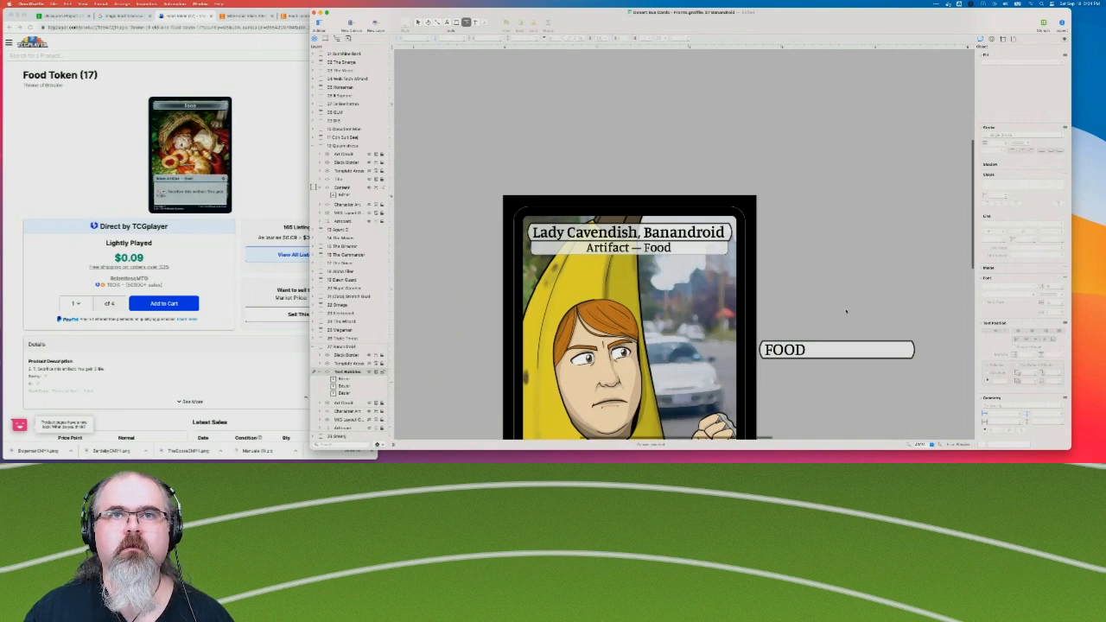
{"action": "scroll", "coordinate": [846, 311], "scroll_direction": "down", "scroll_amount": 2}
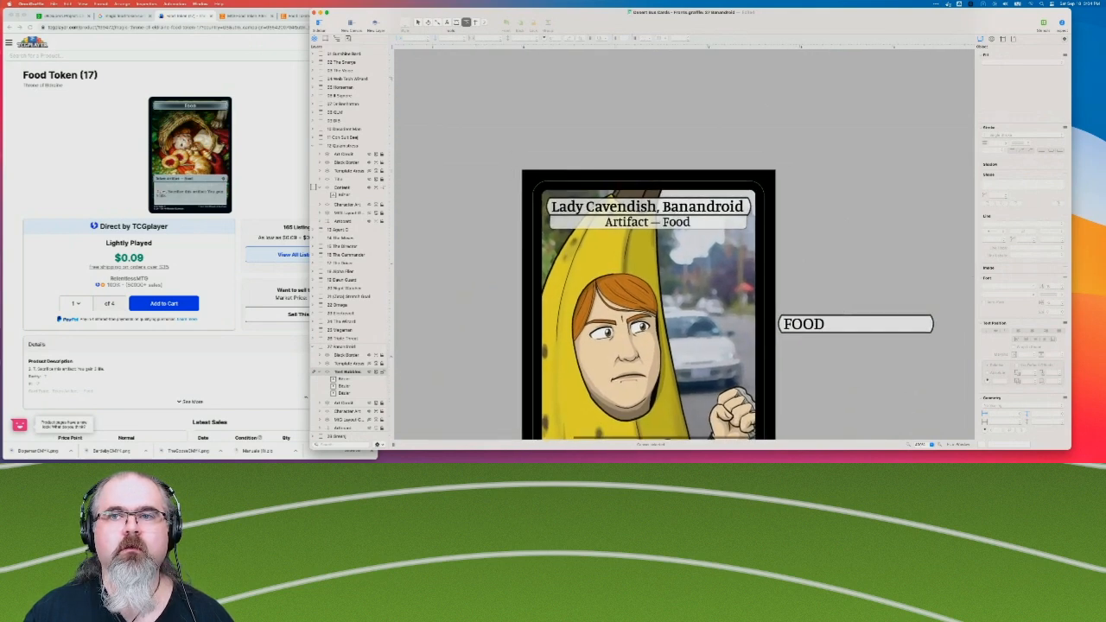
{"action": "scroll", "coordinate": [837, 293], "scroll_direction": "down", "scroll_amount": 2}
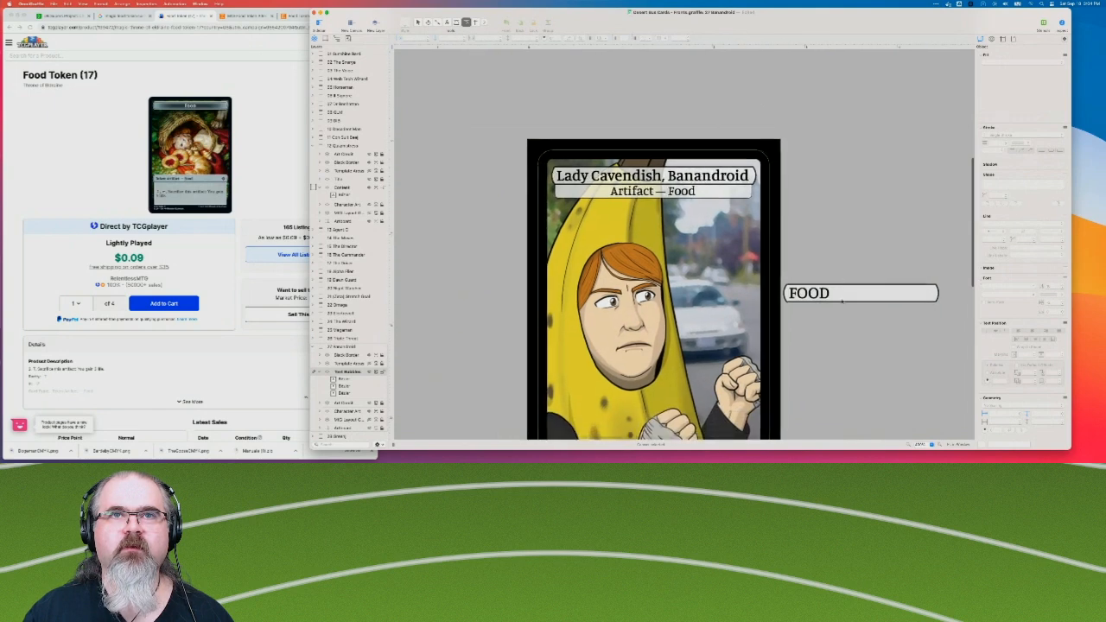
{"action": "scroll", "coordinate": [872, 392], "scroll_direction": "down", "scroll_amount": 5}
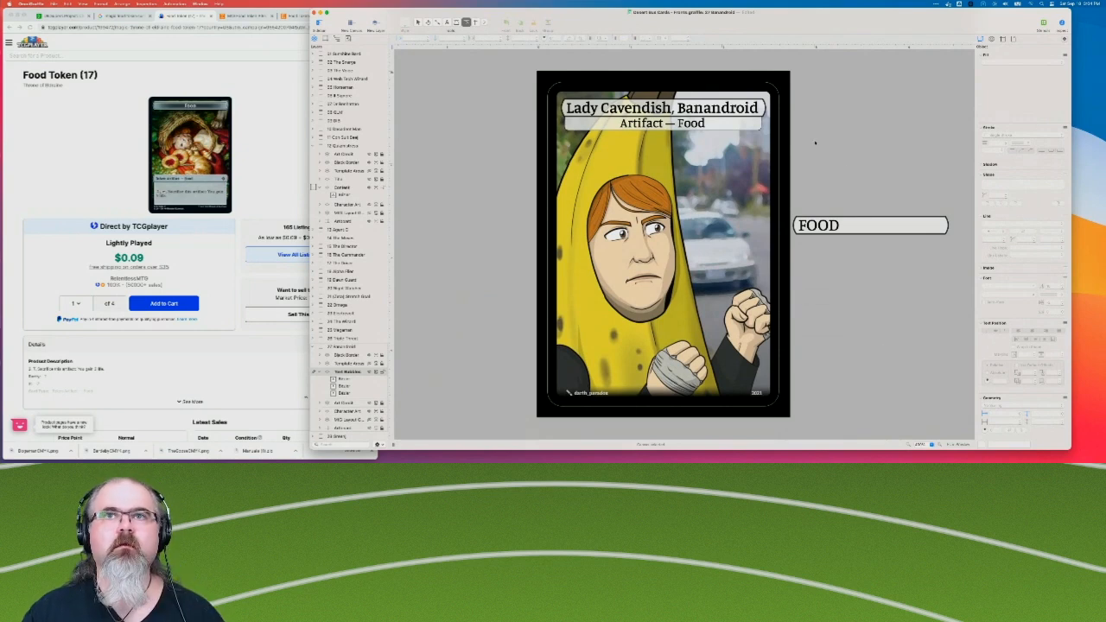
{"action": "left_click_drag", "start_coordinate": [824, 188], "coordinate": [910, 280]}
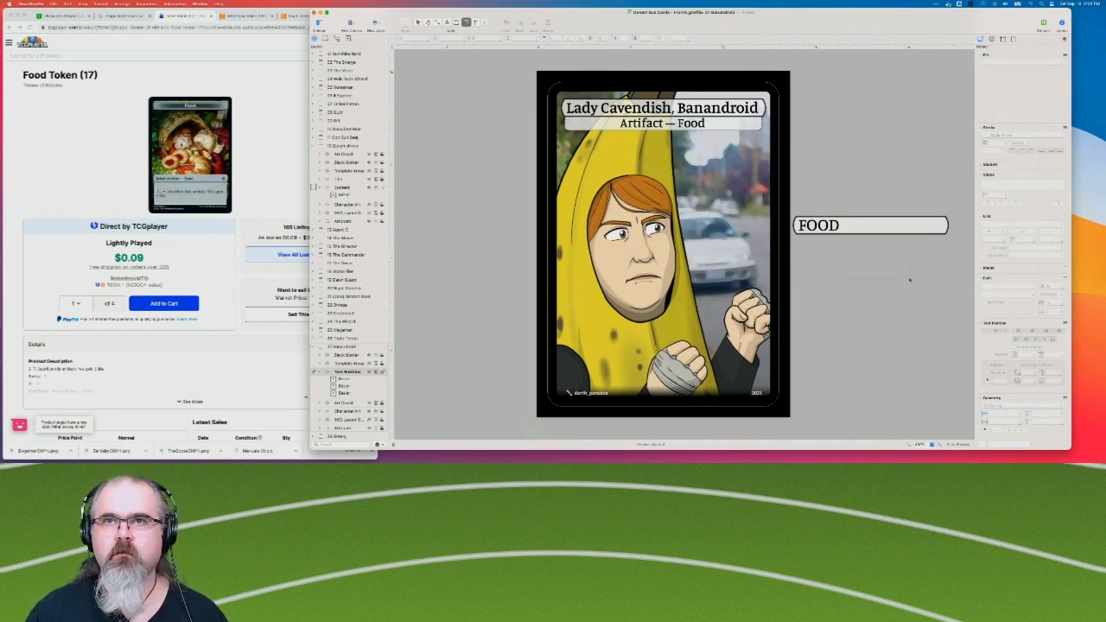
{"action": "key", "text": "Delete"}
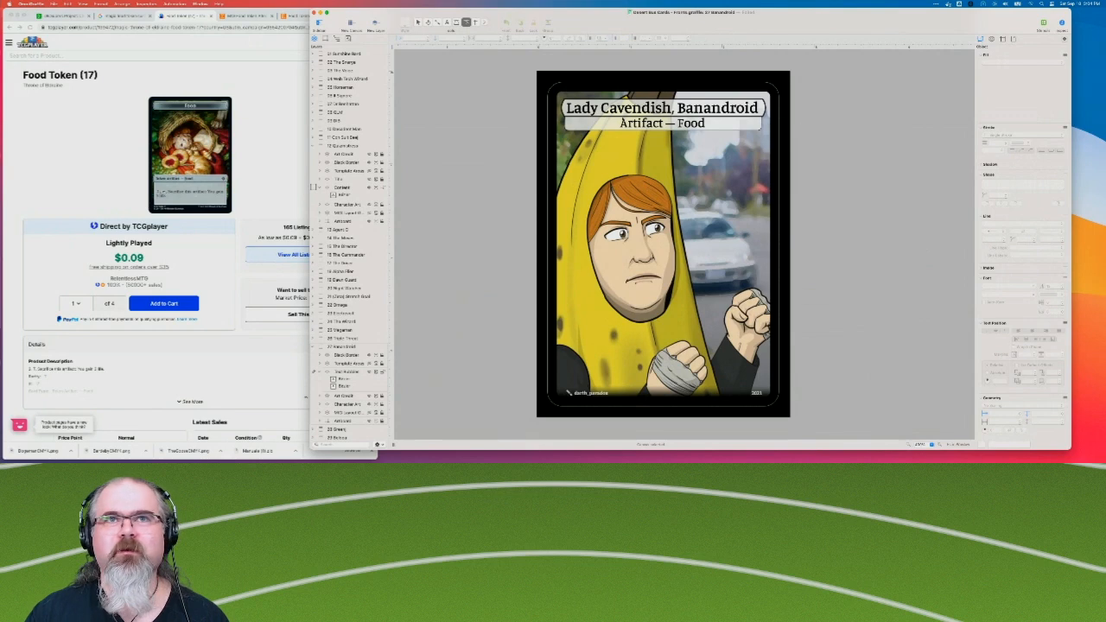
Reorder the Banandroid card's text layer so the "Artifact — Food" shape is stacked behind the title shape, and keep it selected.
{"action": "left_click", "coordinate": [736, 126]}
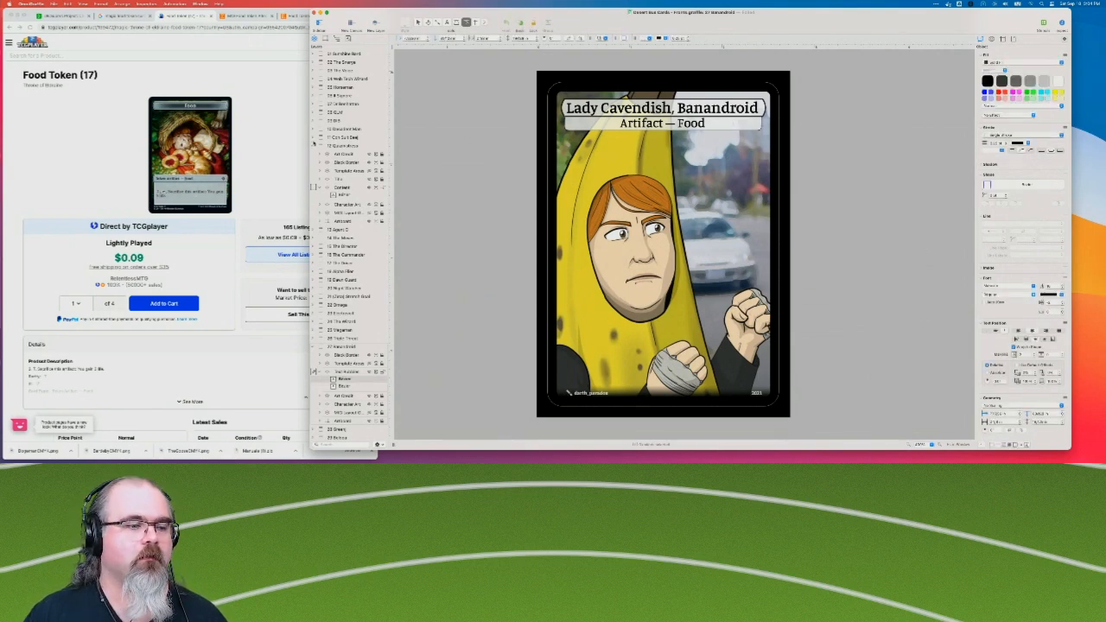
{"action": "scroll", "coordinate": [345, 337], "scroll_direction": "down", "scroll_amount": 10}
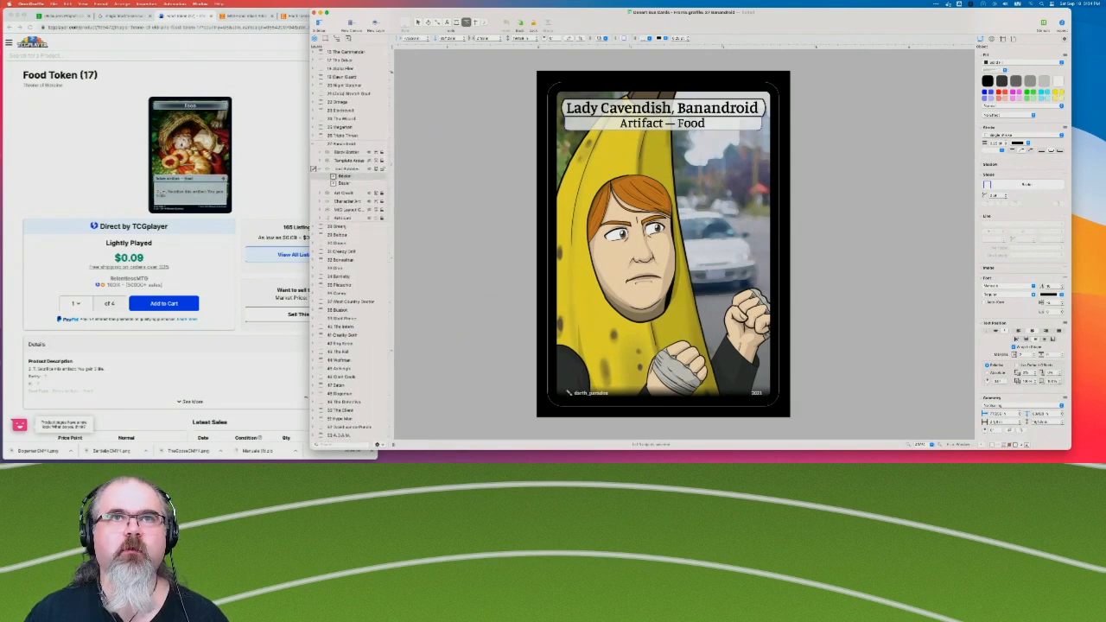
{"action": "left_click", "coordinate": [346, 183]}
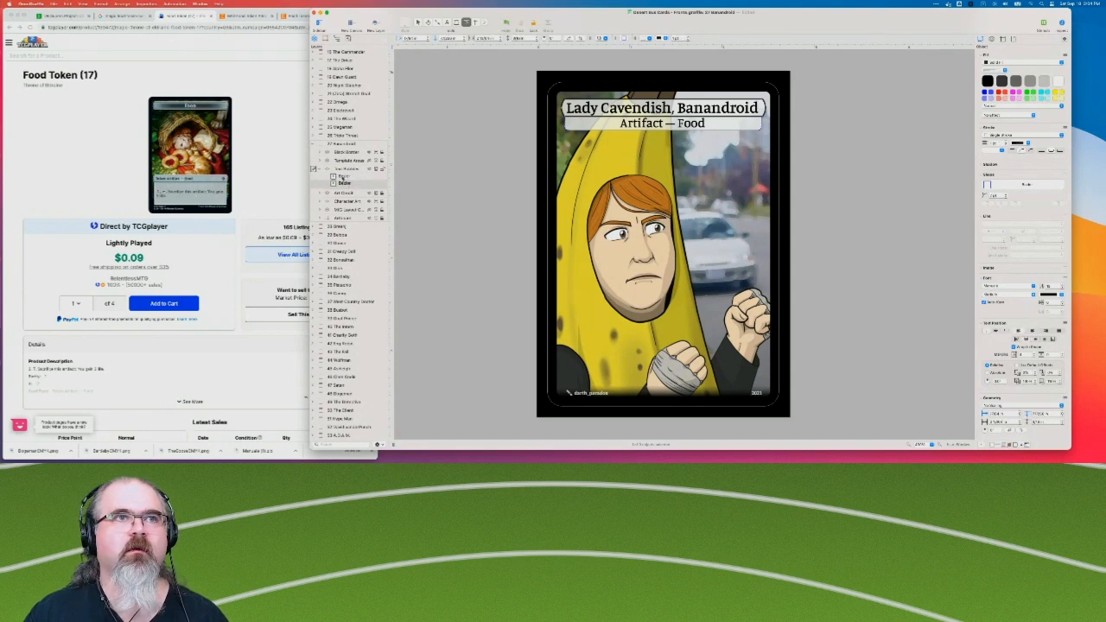
{"action": "left_click", "coordinate": [348, 177]}
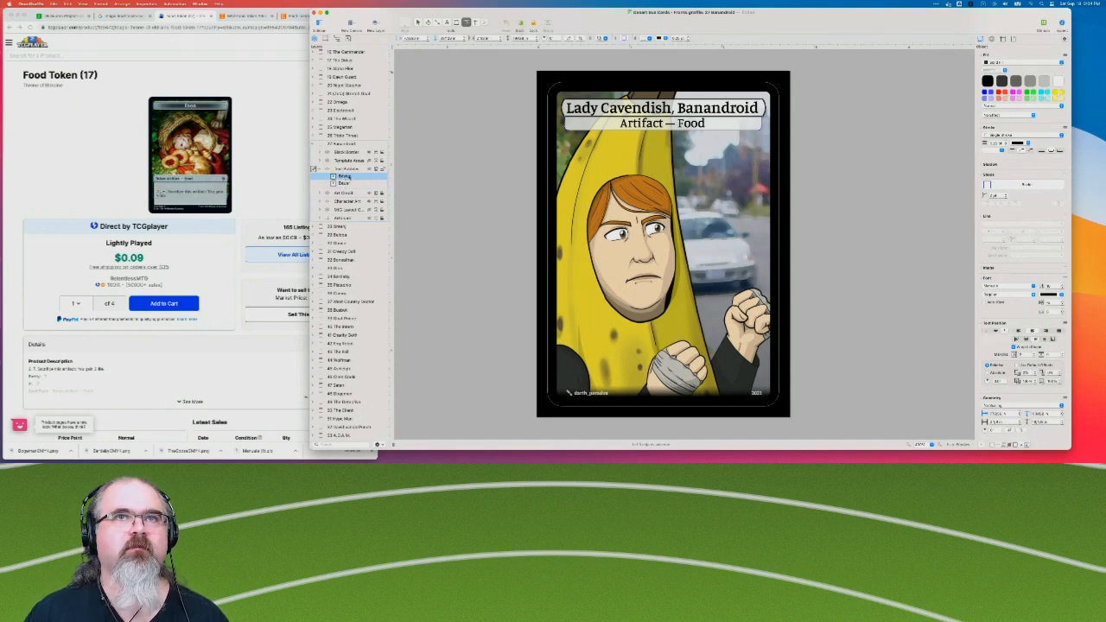
{"action": "left_click", "coordinate": [350, 184]}
{"action": "double_click", "coordinate": [346, 183]}
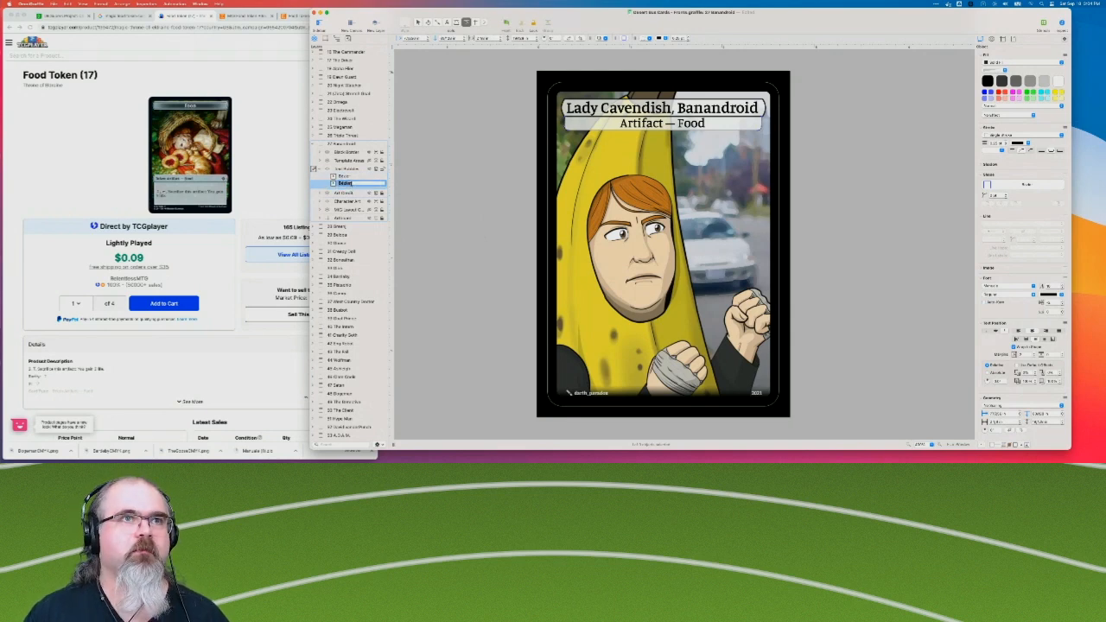
{"action": "left_click", "coordinate": [434, 193]}
{"action": "left_click", "coordinate": [350, 184]}
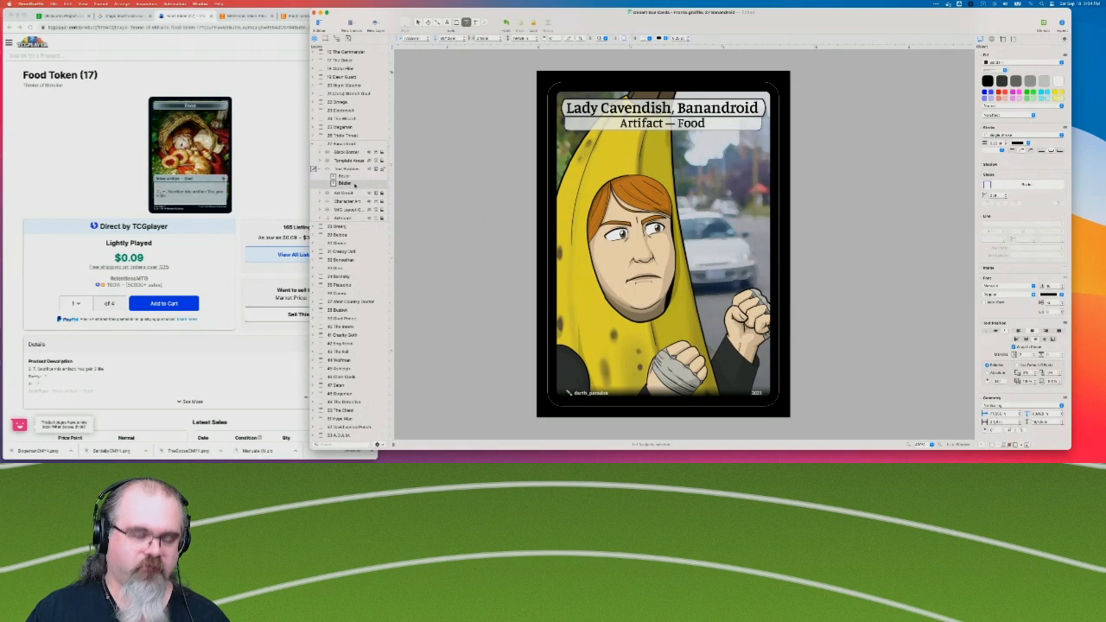
Switch to Chrome, search Google Images for "magic treasure token", and open the Treasure Token listing on TCGplayer.
{"action": "left_click", "coordinate": [149, 63]}
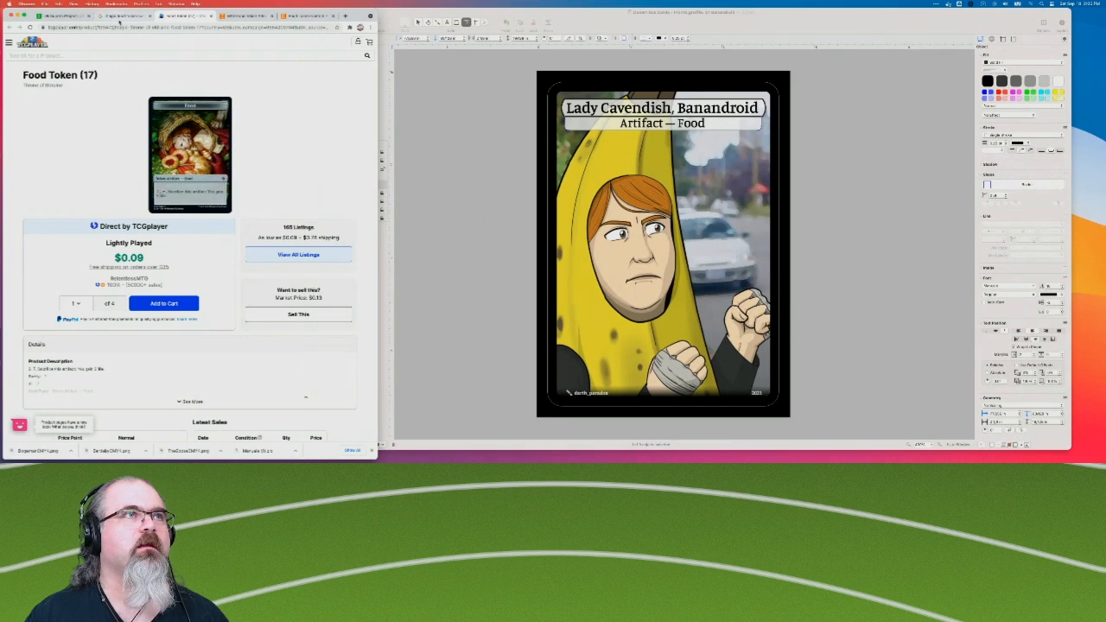
{"action": "left_click", "coordinate": [121, 17]}
{"action": "left_click_drag", "start_coordinate": [76, 48], "coordinate": [118, 48]}
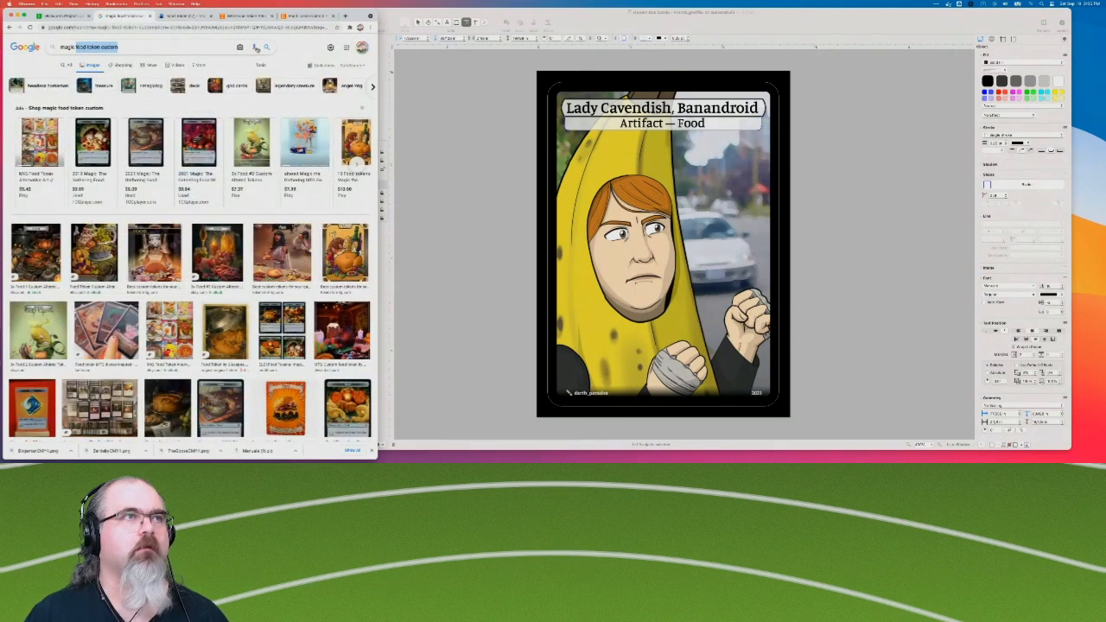
{"action": "type", "text": "treasure token"}
{"action": "key", "text": "Return"}
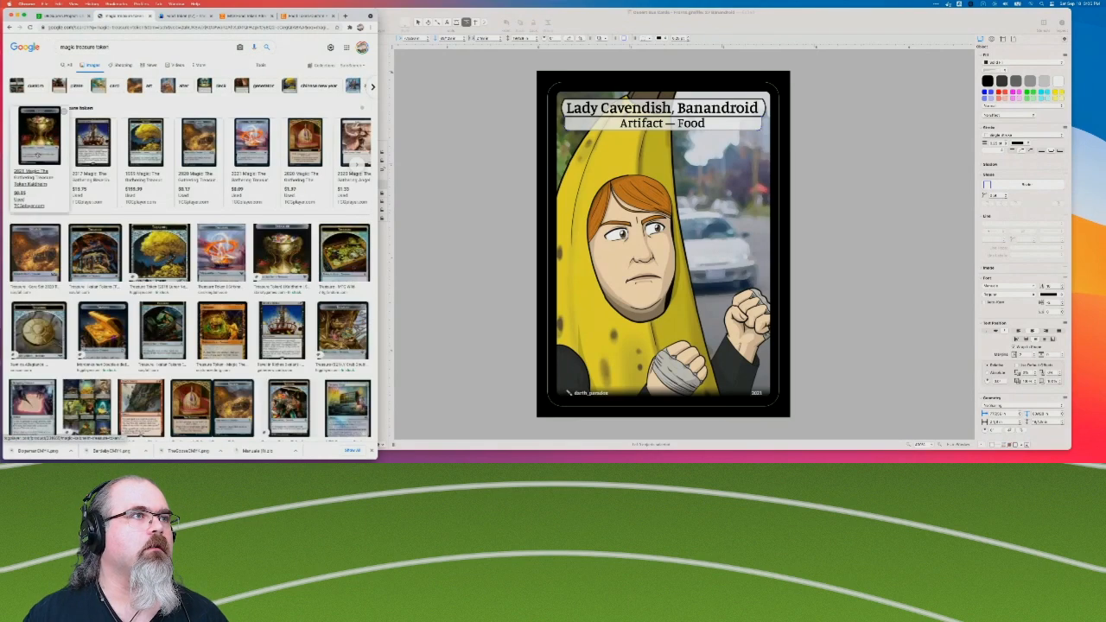
{"action": "left_click", "coordinate": [37, 154]}
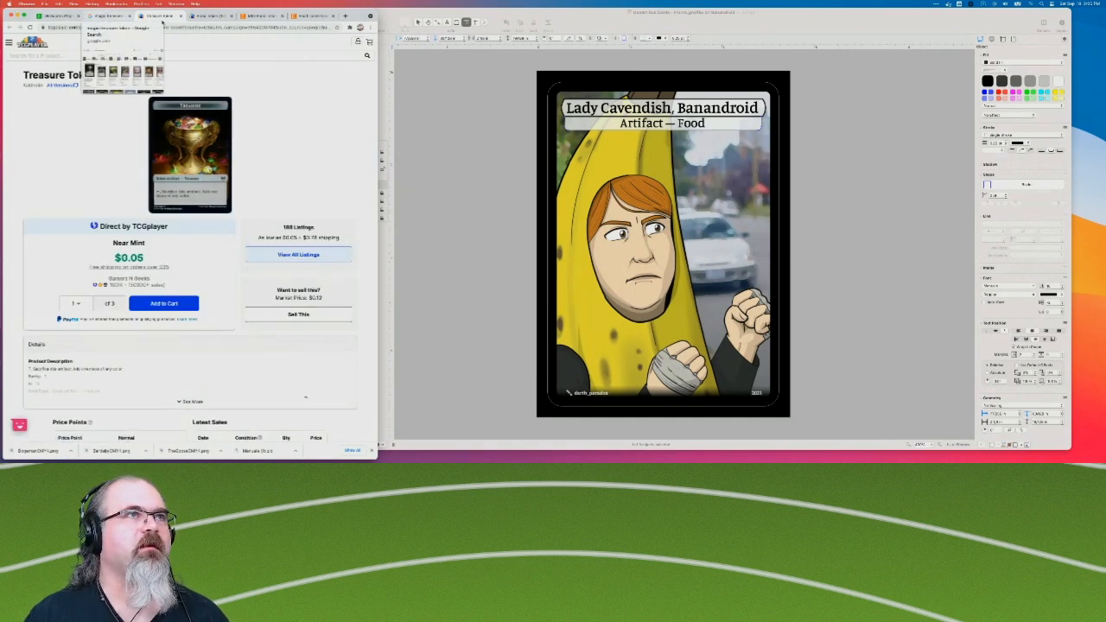
Return to OmniGraffle, open the "A.D.A.M. in his J.A.R." card, and delete its "TREASURE" and "1/1" boxes.
{"action": "left_click", "coordinate": [455, 192]}
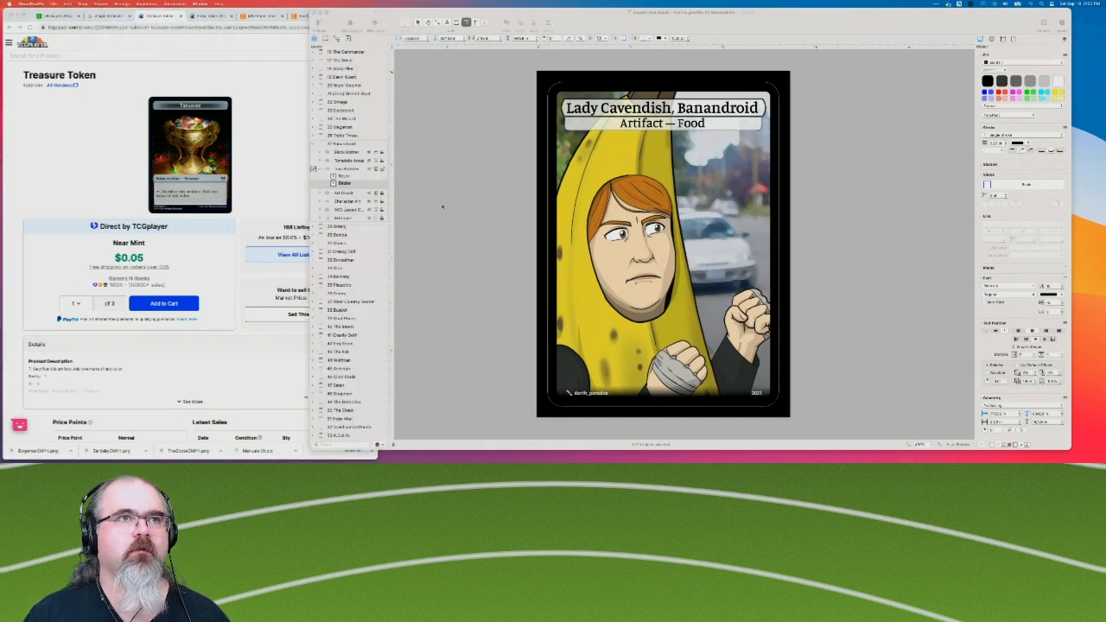
{"action": "left_click", "coordinate": [343, 436]}
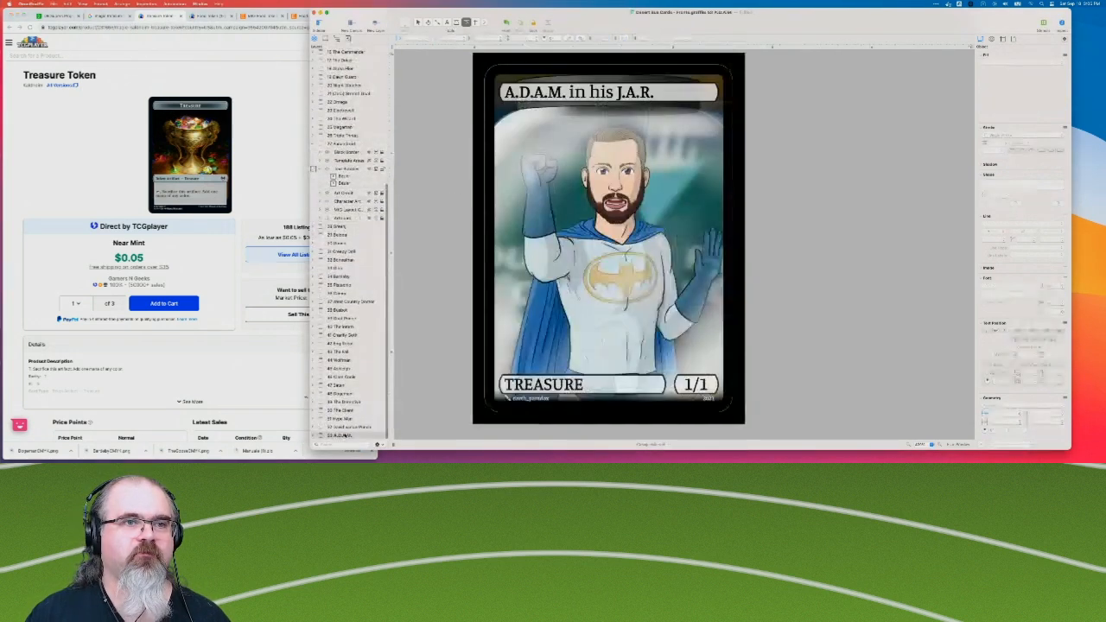
{"action": "scroll", "coordinate": [321, 418], "scroll_direction": "down", "scroll_amount": 2}
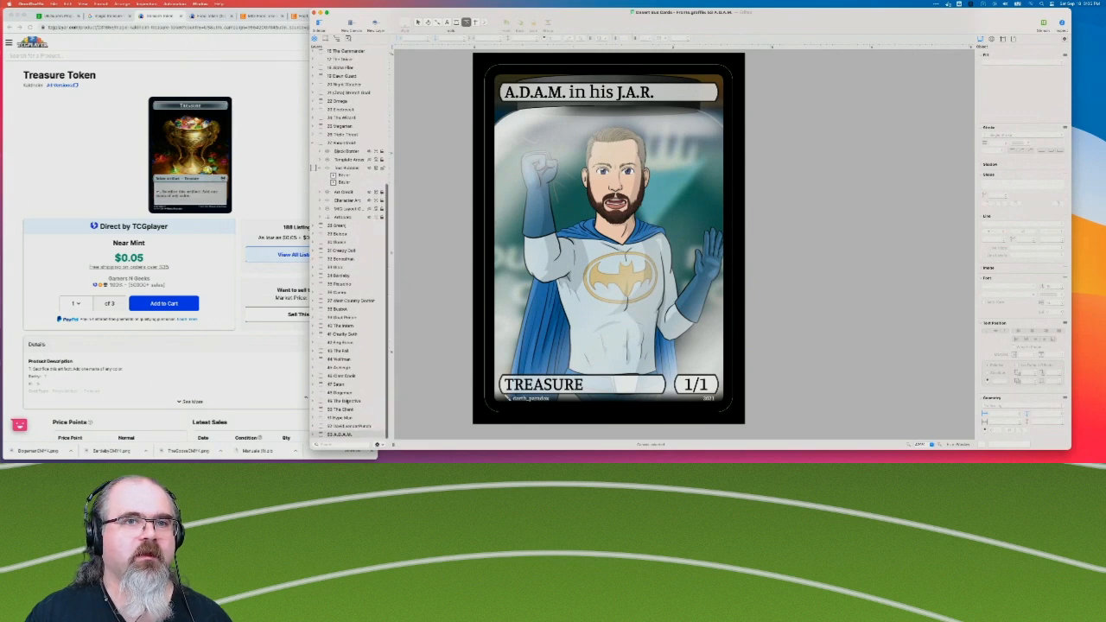
{"action": "left_click", "coordinate": [315, 435]}
{"action": "scroll", "coordinate": [314, 423], "scroll_direction": "down", "scroll_amount": 3}
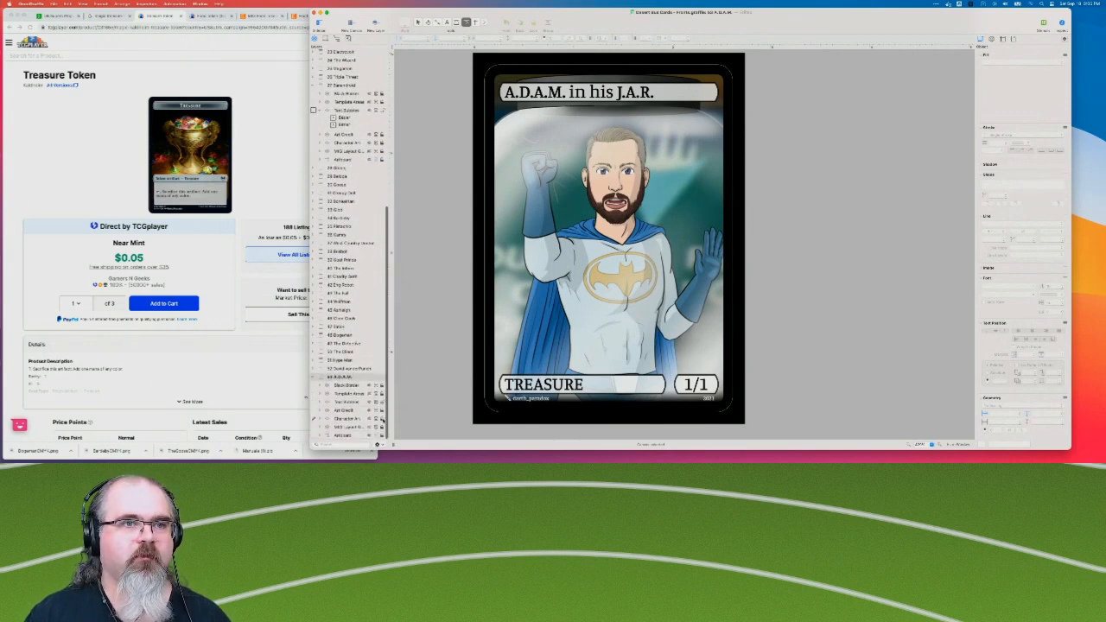
{"action": "scroll", "coordinate": [429, 366], "scroll_direction": "down", "scroll_amount": 3}
{"action": "left_click_drag", "start_coordinate": [434, 309], "coordinate": [899, 366]}
{"action": "key", "text": "Delete"}
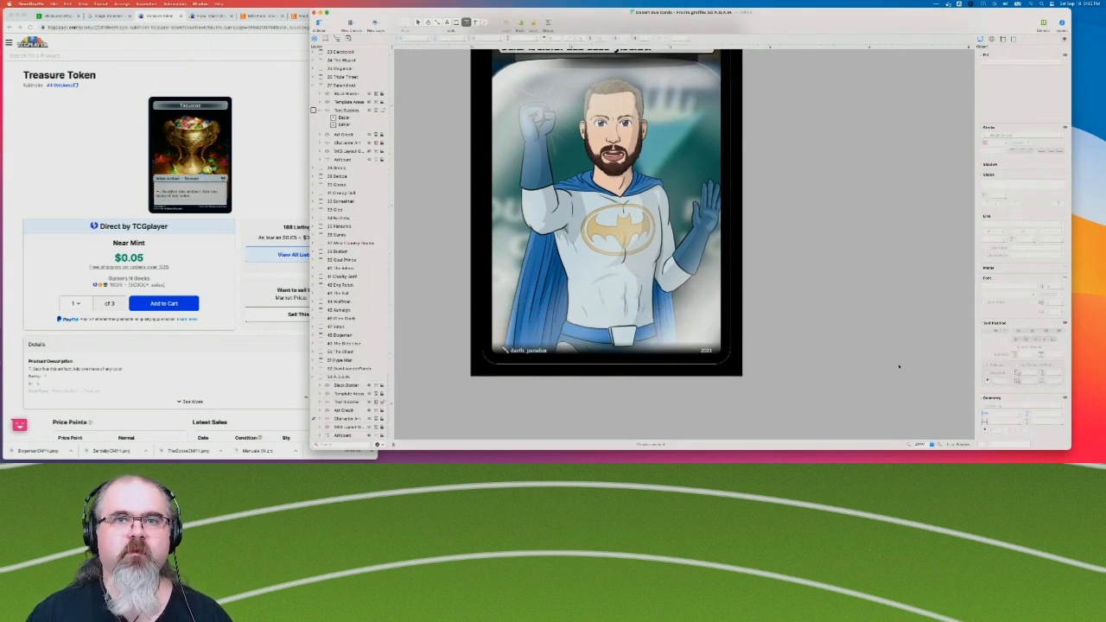
Paste the "Artifact — Food" box into the A.D.A.M. card's text layer and place it directly beneath the title.
{"action": "scroll", "coordinate": [899, 366], "scroll_direction": "up", "scroll_amount": 2}
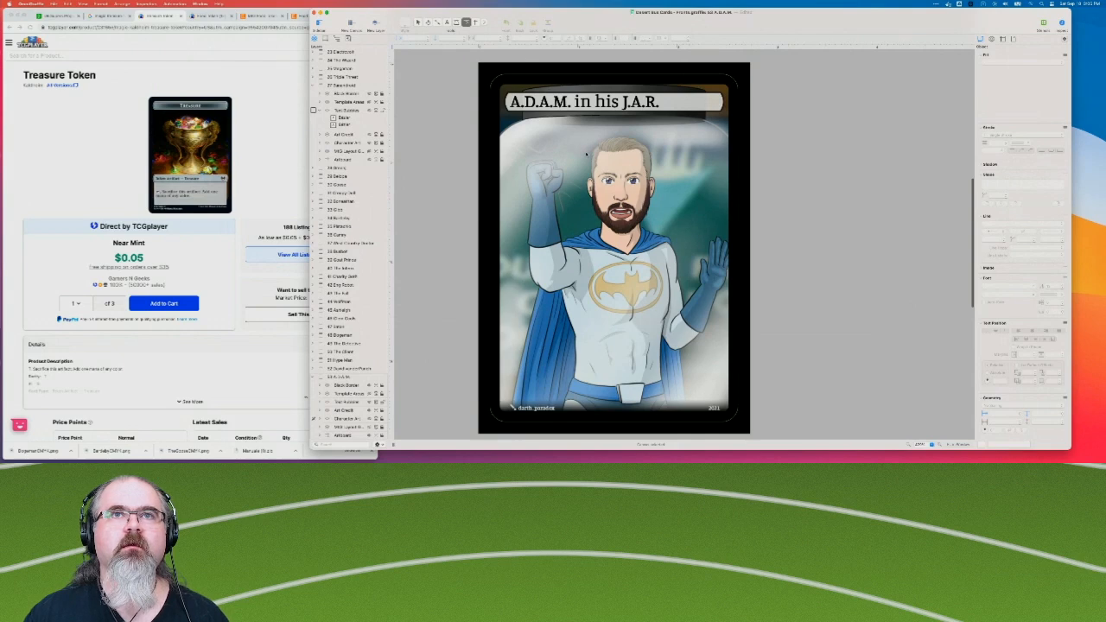
{"action": "left_click", "coordinate": [313, 402]}
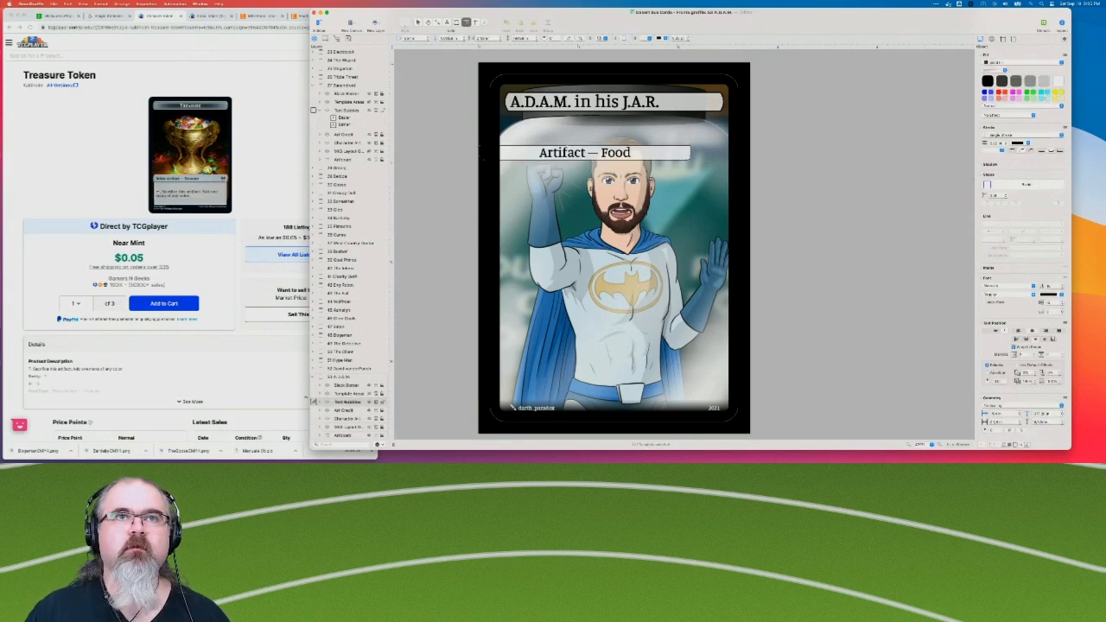
{"action": "left_click_drag", "start_coordinate": [524, 158], "coordinate": [553, 120]}
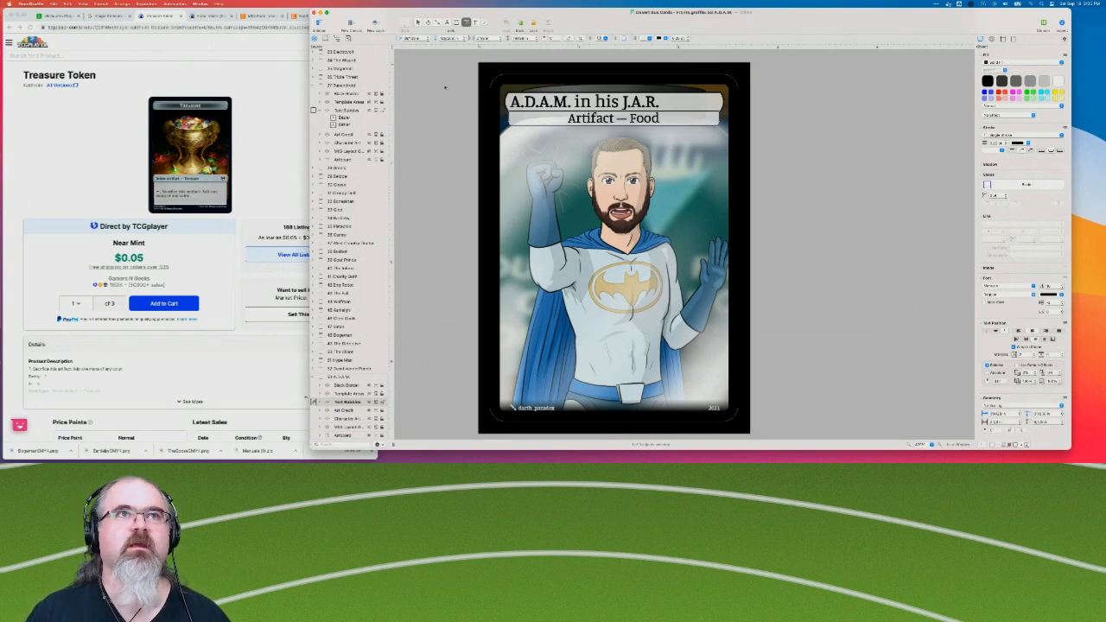
Change the type line on the A.D.A.M. card from Food to "Artifact — Treasure".
{"action": "left_click", "coordinate": [449, 23]}
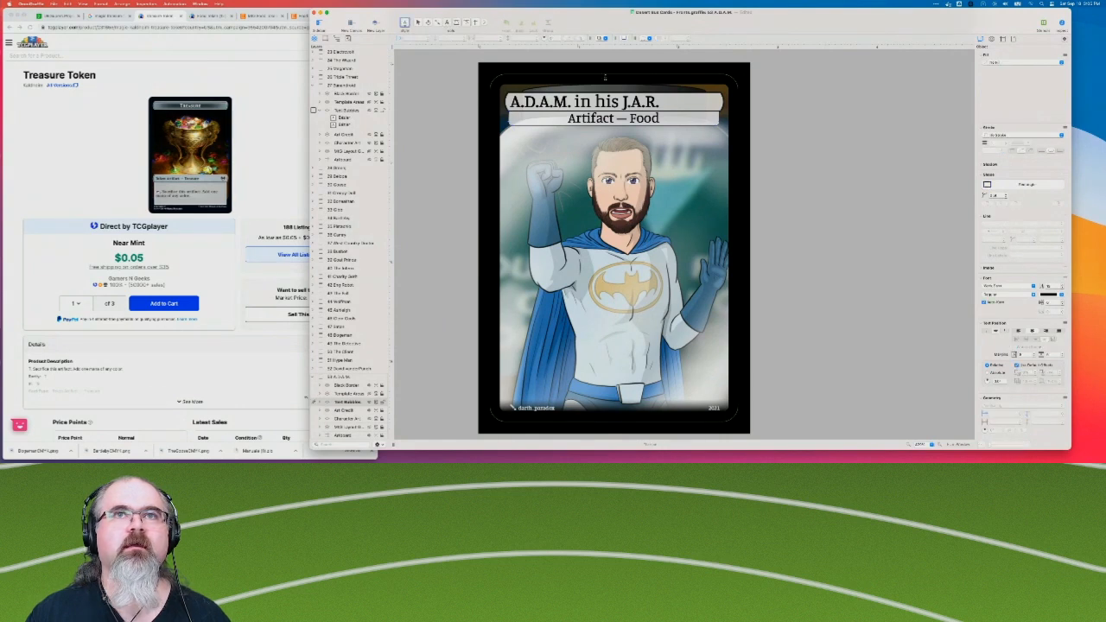
{"action": "double_click", "coordinate": [642, 119]}
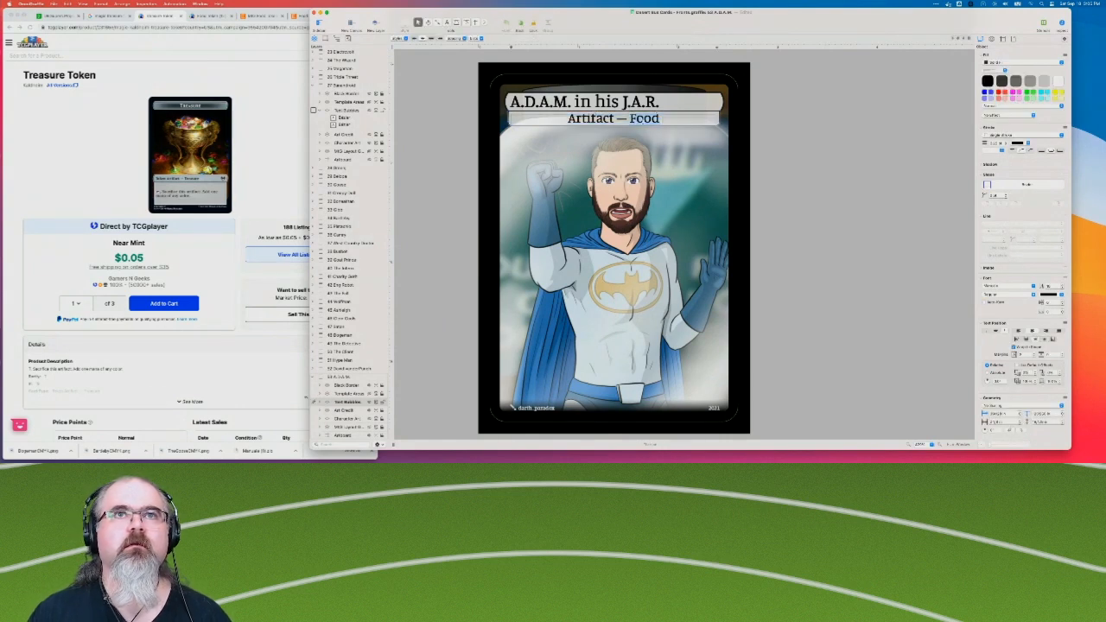
{"action": "type", "text": "Treasure"}
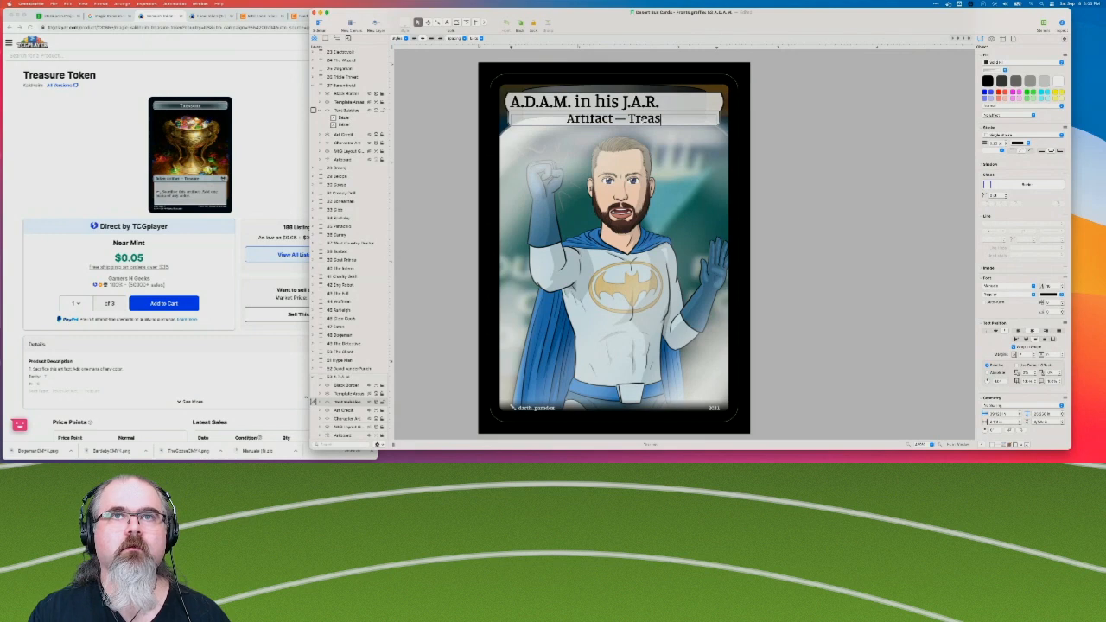
{"action": "left_click", "coordinate": [899, 138]}
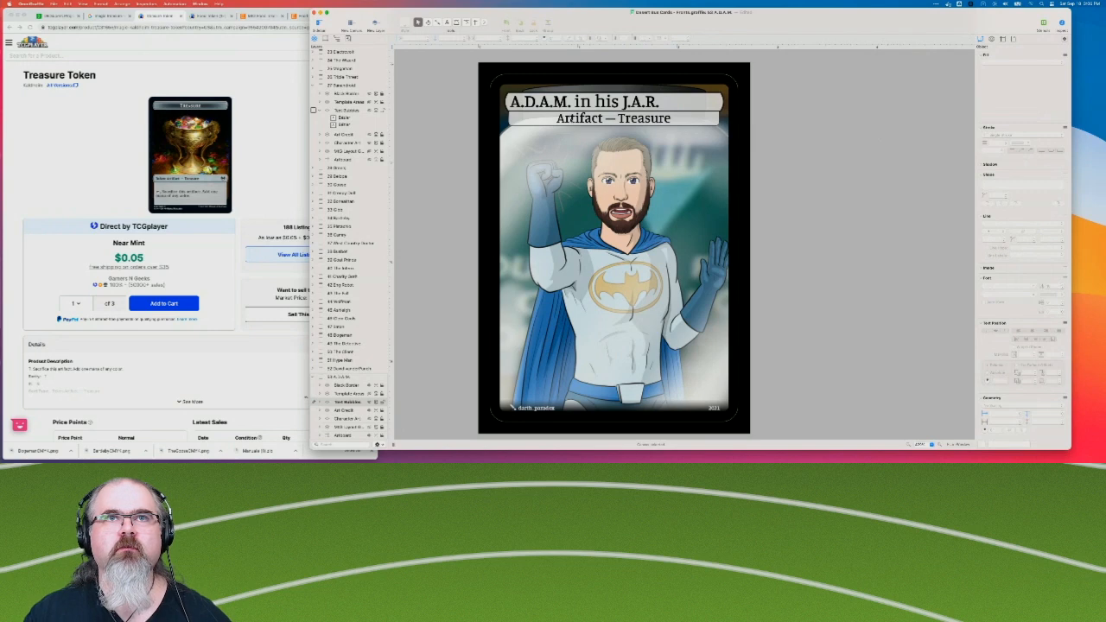
Add "Token" before the A.D.A.M. card's type line so it reads "Token Artifact — Treasure".
{"action": "left_click", "coordinate": [581, 118]}
{"action": "double_click", "coordinate": [581, 118]}
{"action": "key", "text": "Left"}
{"action": "type", "text": "Token"}
{"action": "left_click", "coordinate": [853, 192]}
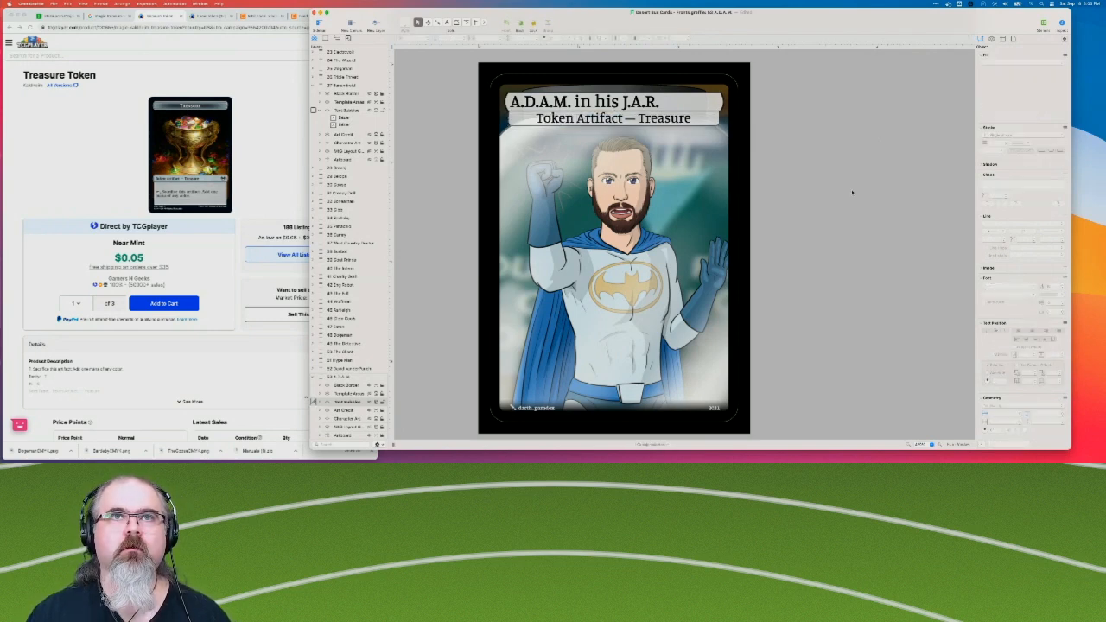
{"action": "scroll", "coordinate": [852, 192], "scroll_direction": "left", "scroll_amount": 3}
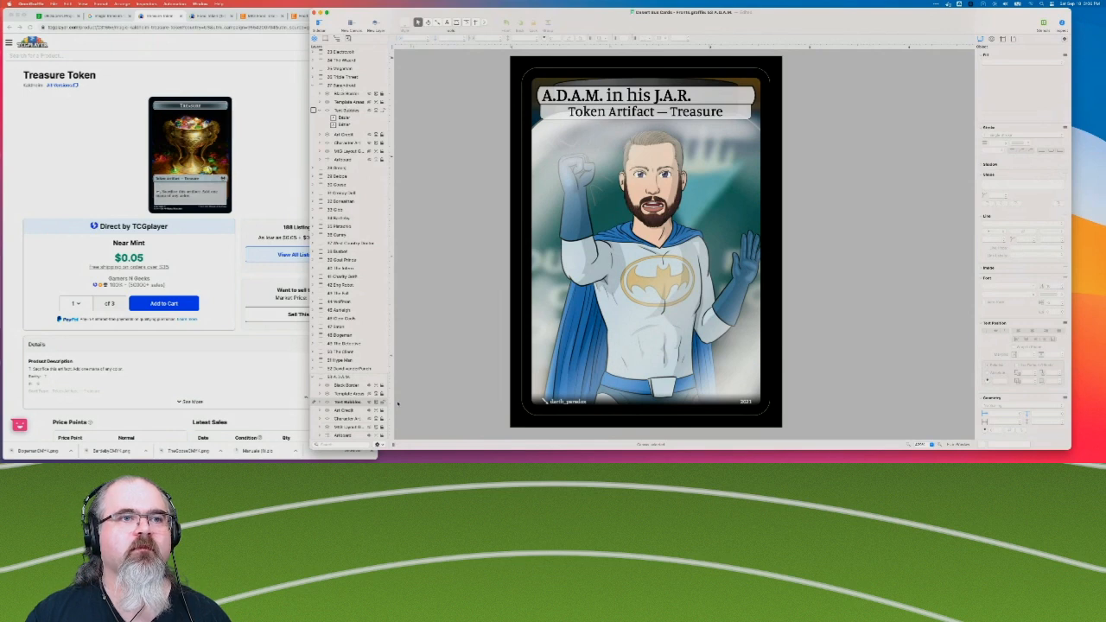
Edit the Banandroid card's type line to read "Token Artifact — Food", and collapse that card's layer list.
{"action": "left_click", "coordinate": [345, 126]}
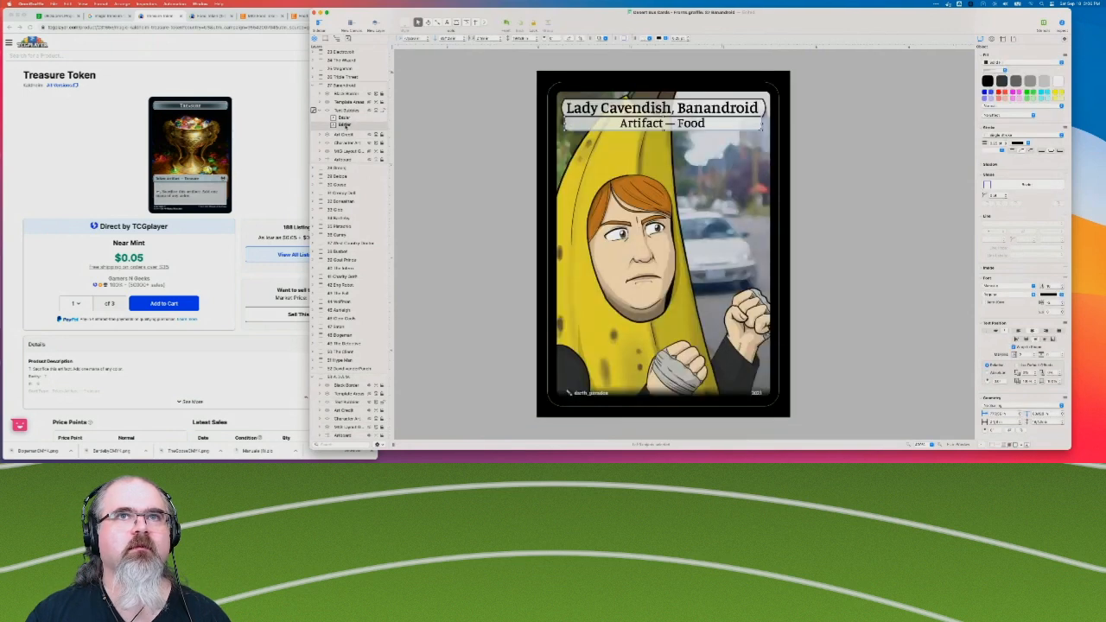
{"action": "left_click", "coordinate": [617, 123]}
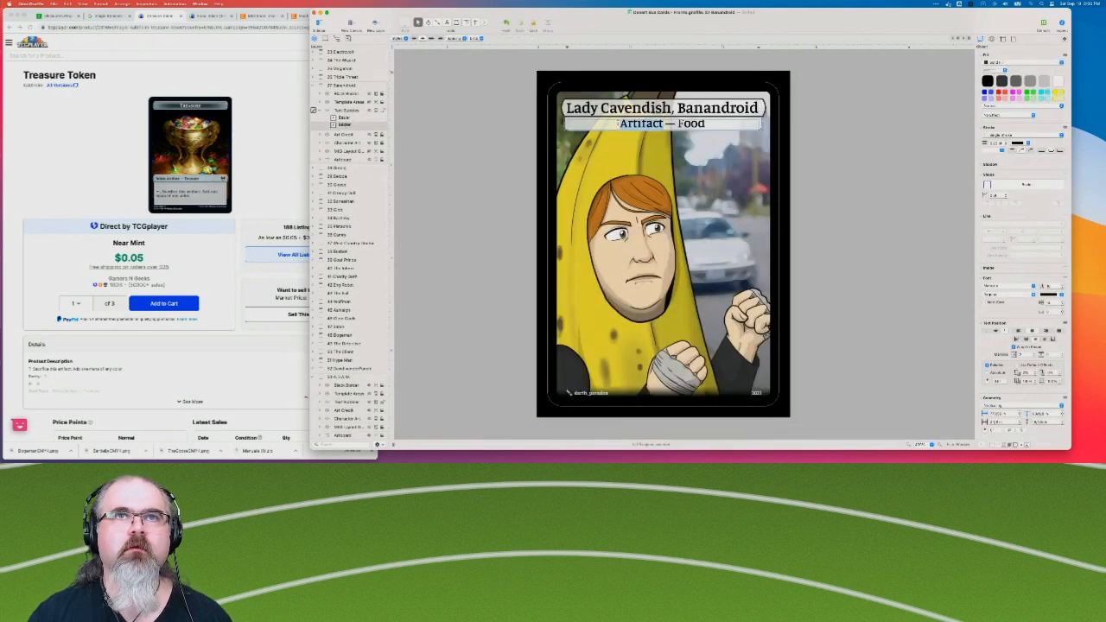
{"action": "type", "text": "Token"}
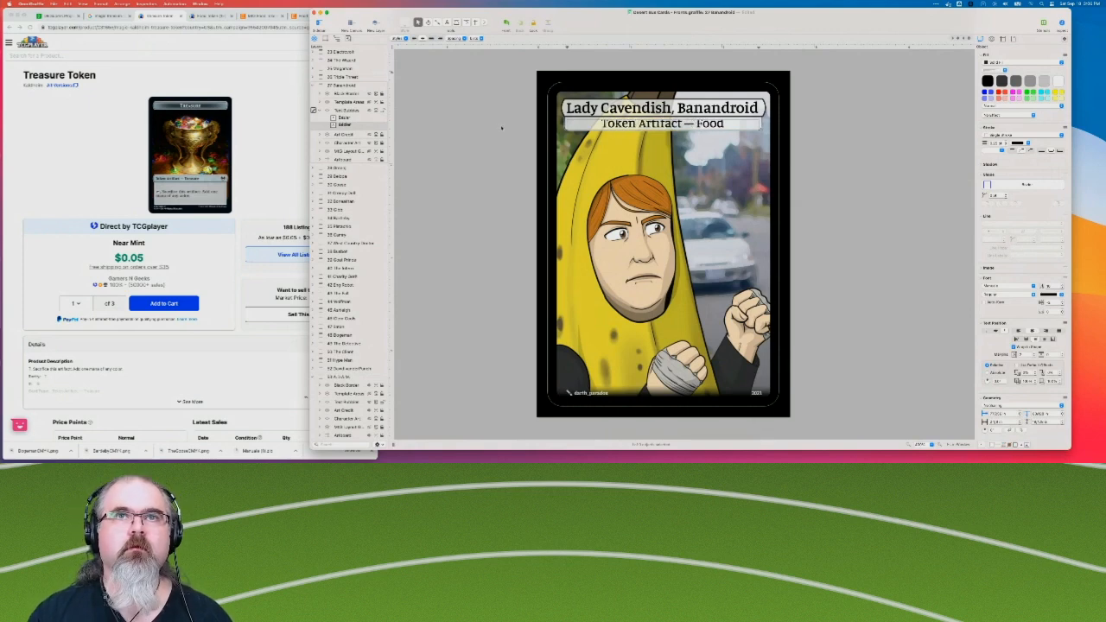
{"action": "left_click", "coordinate": [486, 156]}
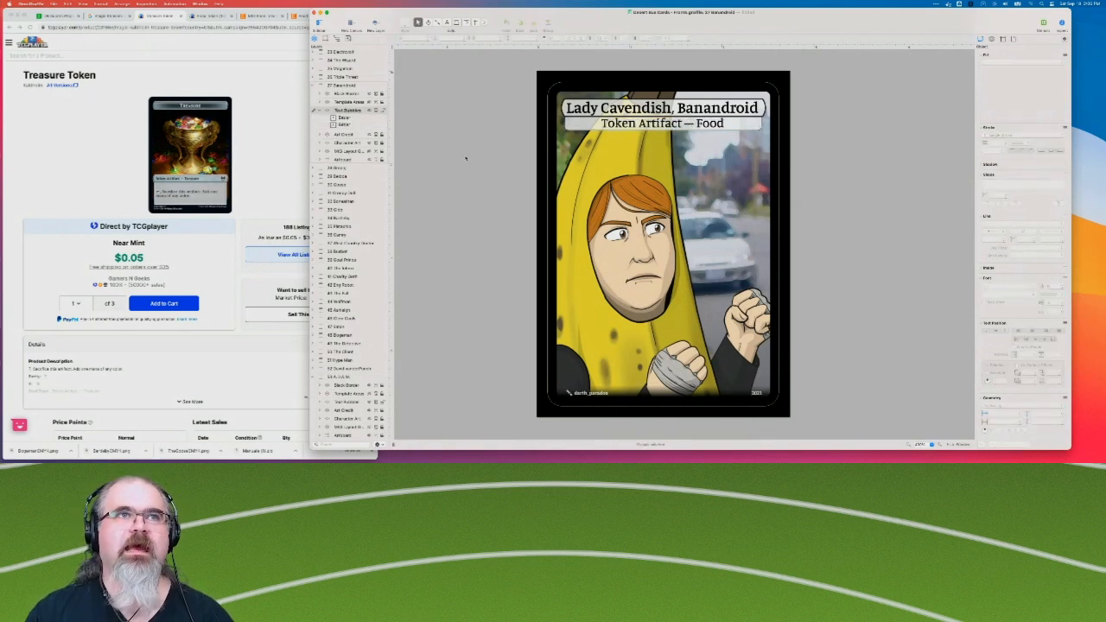
{"action": "left_click", "coordinate": [315, 85]}
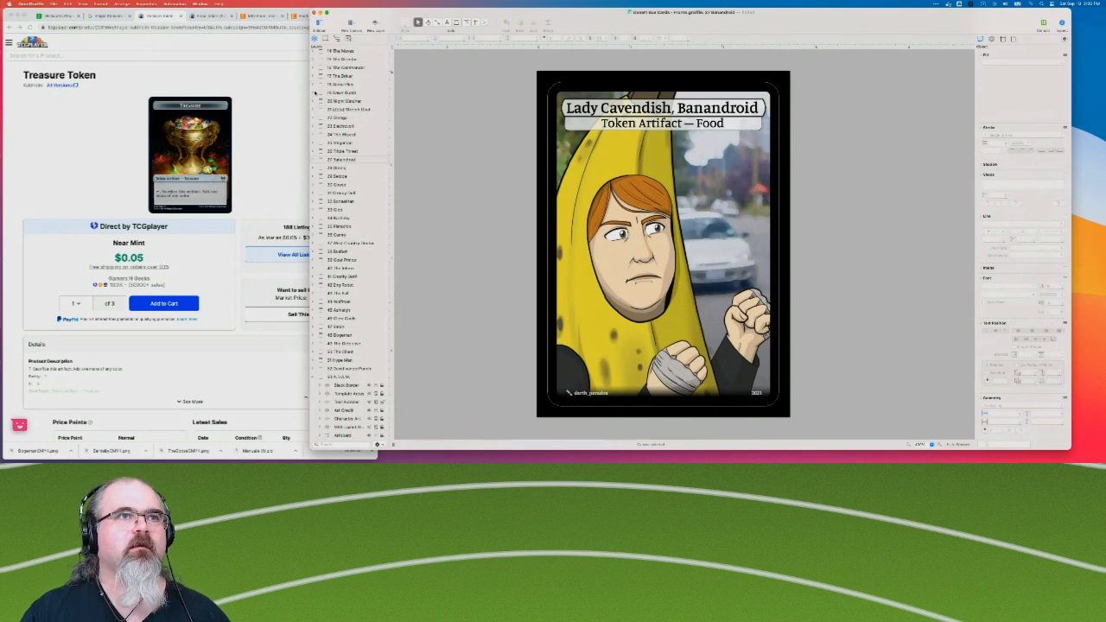
Open "The Green Screen" card, switch to Chrome, search Google Images for "magic copy token", and open the Copy Token listing on TCGplayer.
{"action": "left_click", "coordinate": [354, 169]}
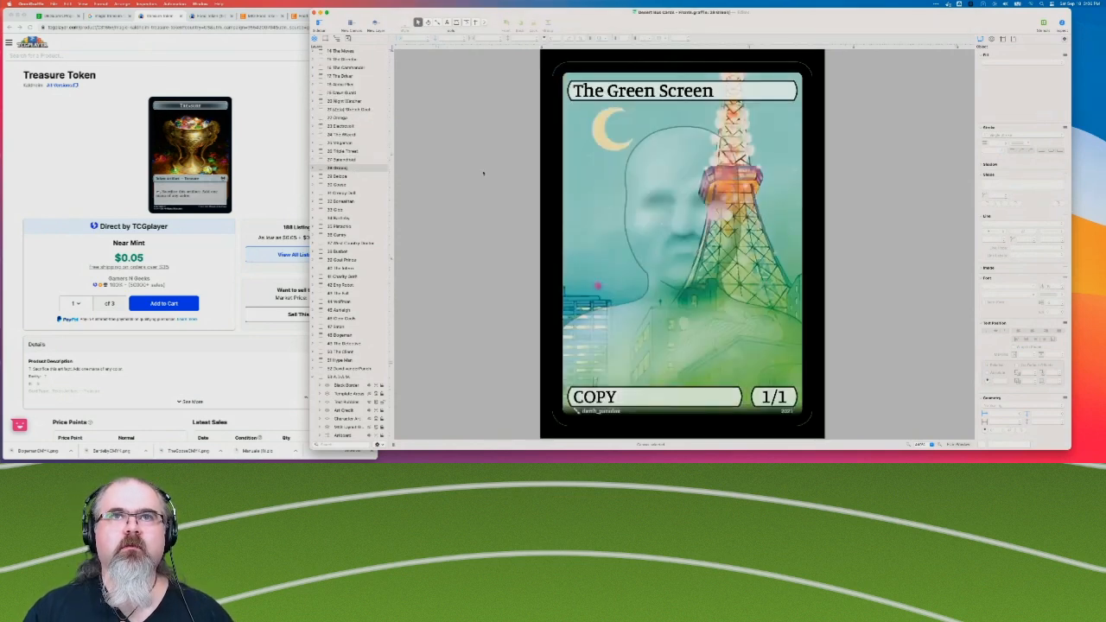
{"action": "left_click", "coordinate": [98, 19]}
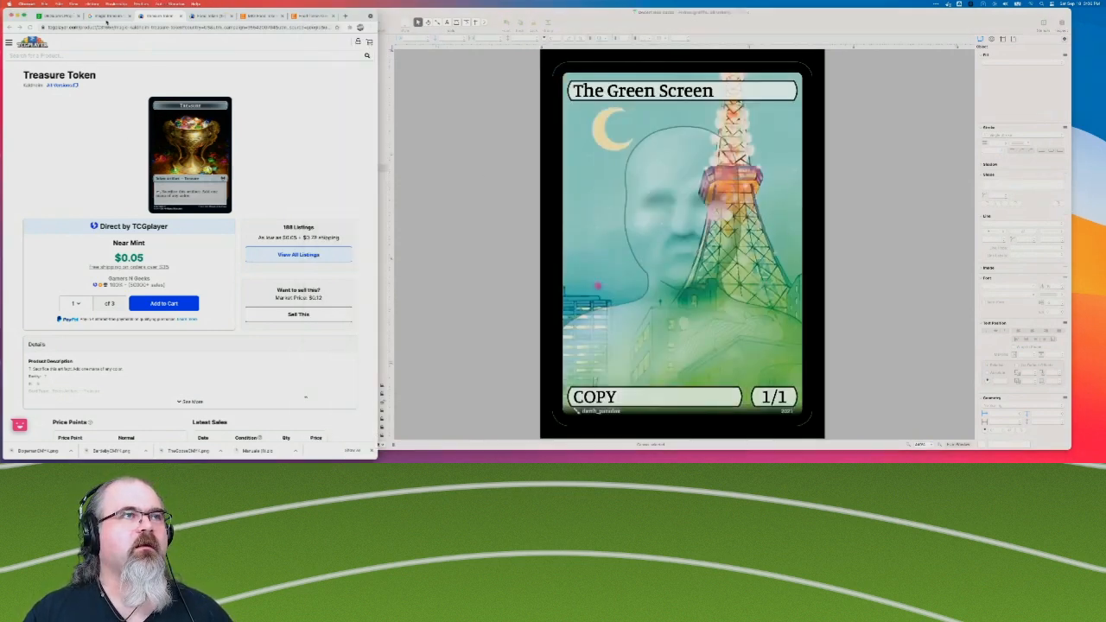
{"action": "left_click", "coordinate": [97, 19]}
{"action": "left_click_drag", "start_coordinate": [77, 47], "coordinate": [109, 47]}
{"action": "type", "text": "copy token"}
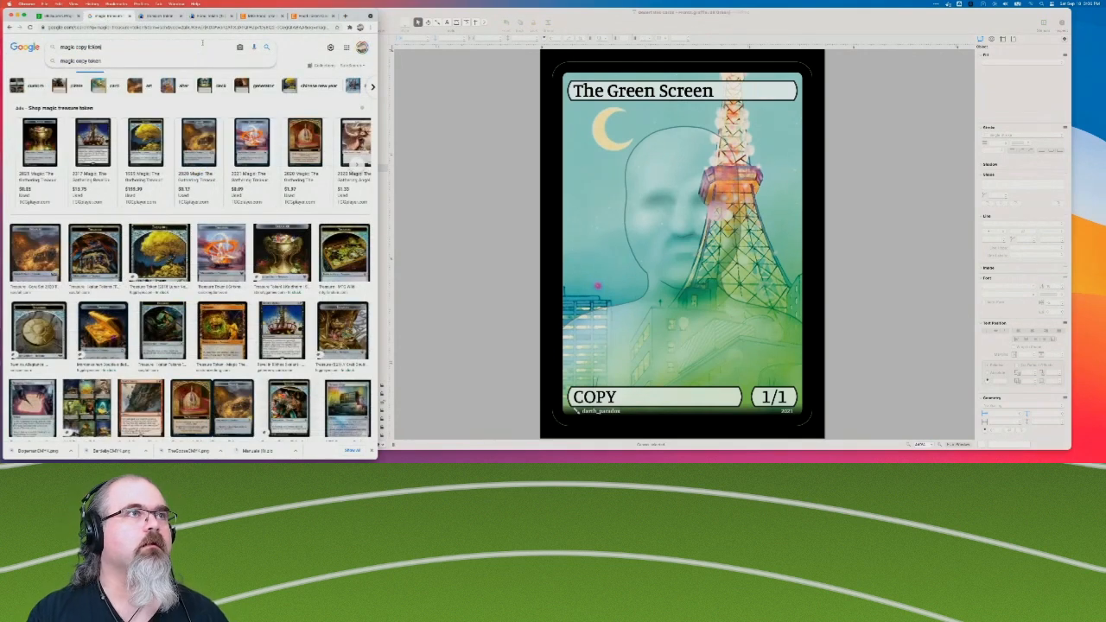
{"action": "key", "text": "Return"}
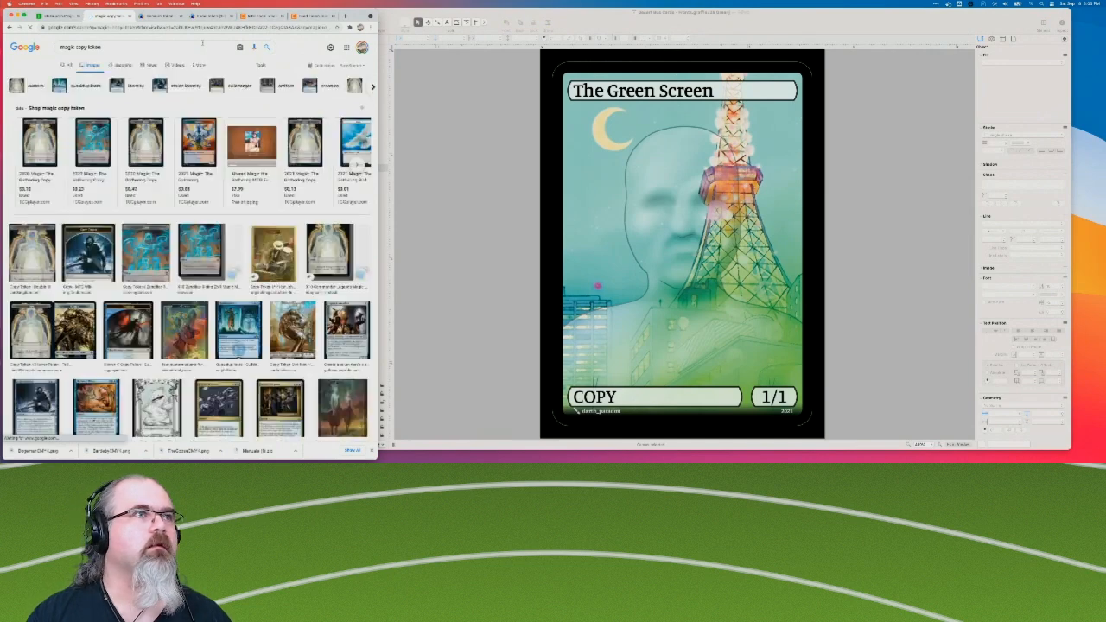
{"action": "left_click", "coordinate": [41, 143]}
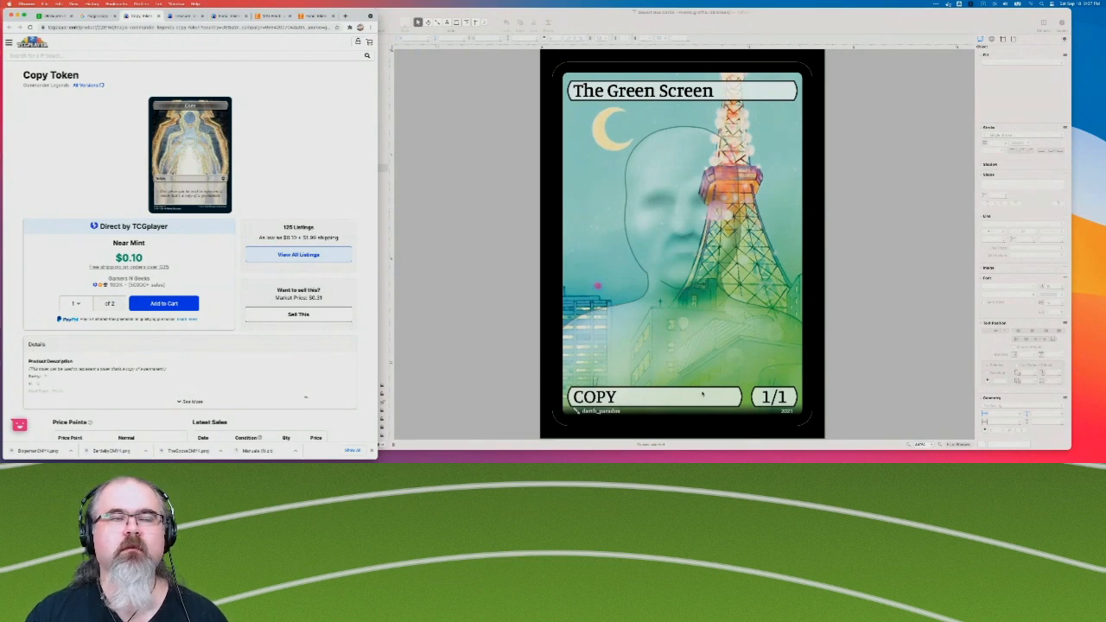
Return to OmniGraffle and open the "Decadent Man" card.
{"action": "key", "text": "super+alt+1"}
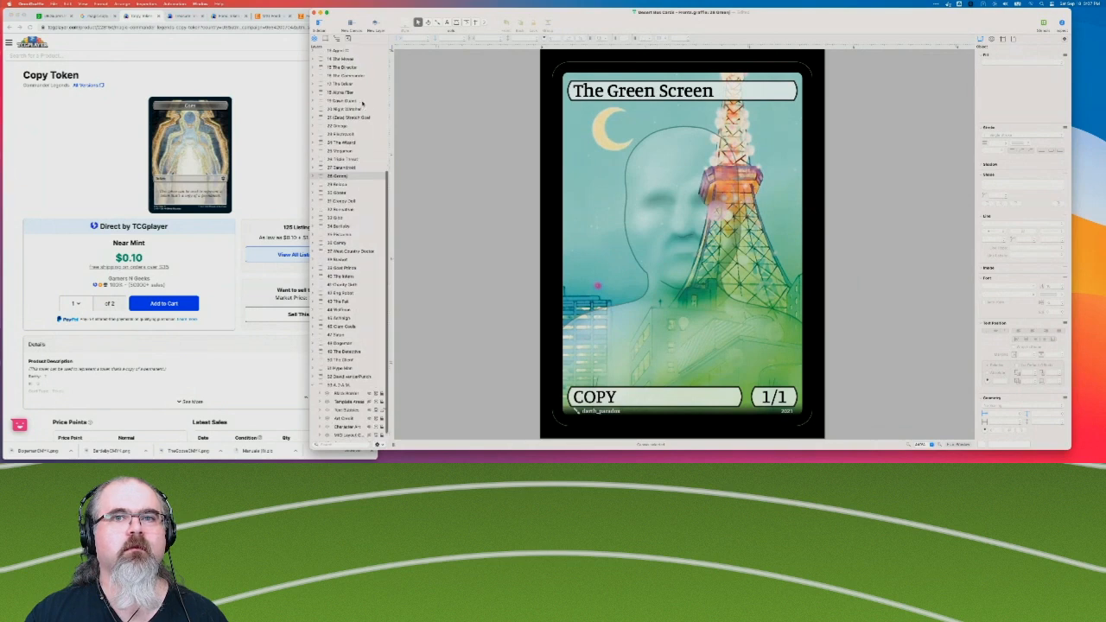
{"action": "scroll", "coordinate": [362, 103], "scroll_direction": "up", "scroll_amount": 2}
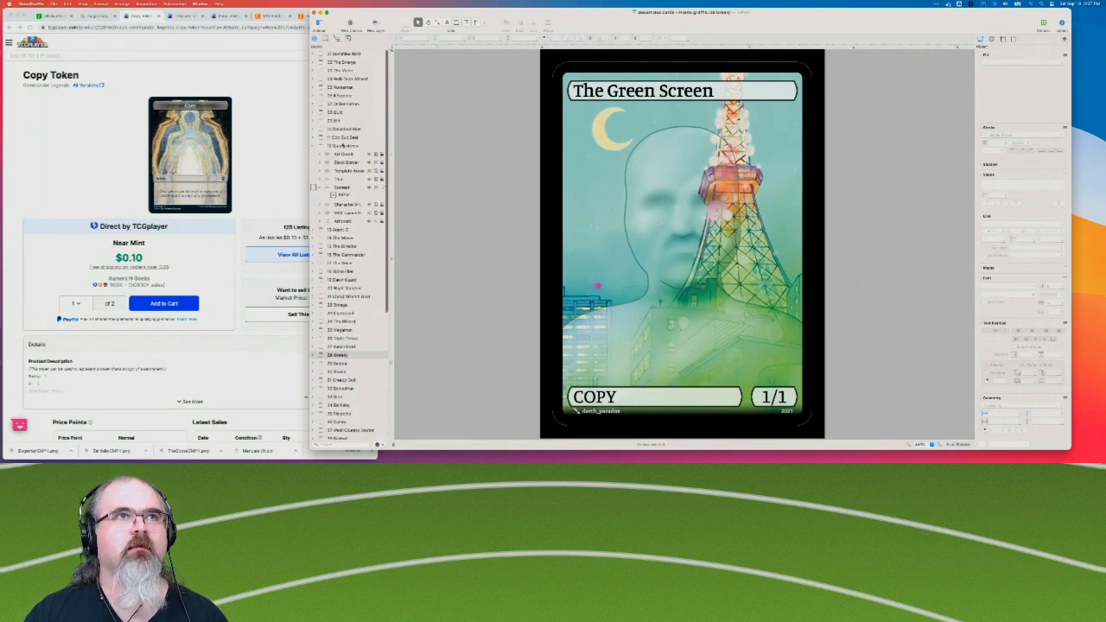
{"action": "left_click", "coordinate": [342, 96]}
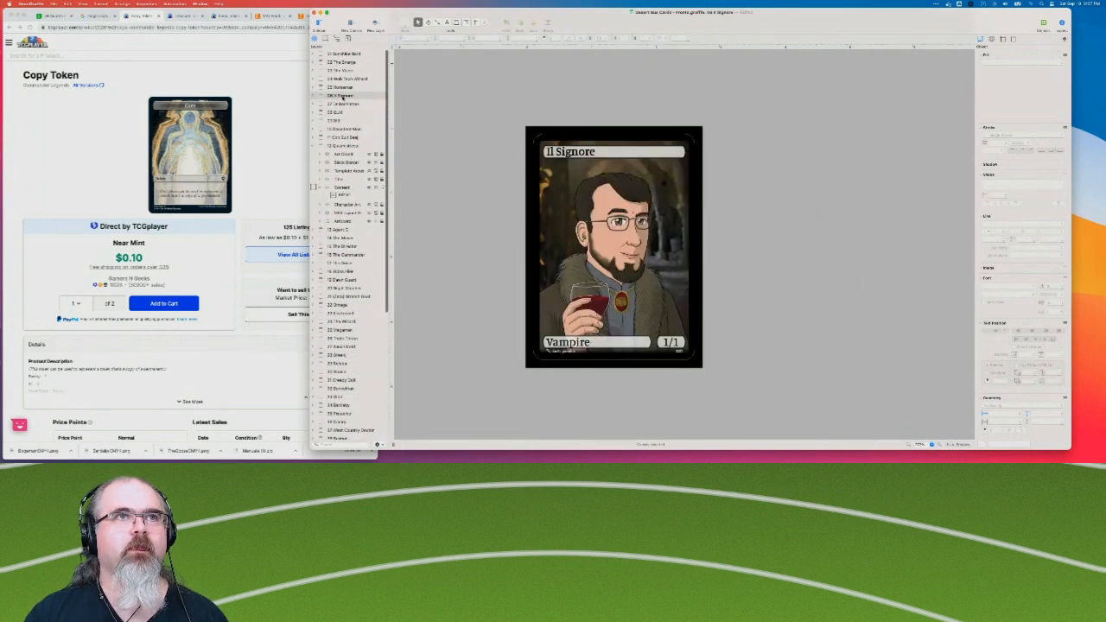
{"action": "left_click", "coordinate": [339, 120]}
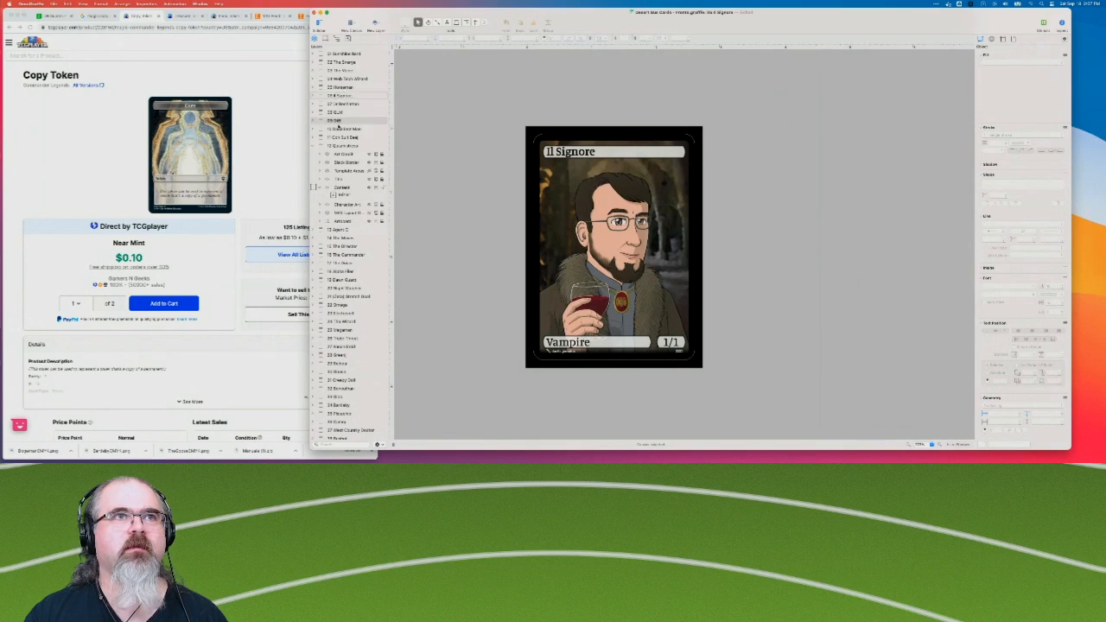
{"action": "left_click", "coordinate": [337, 128]}
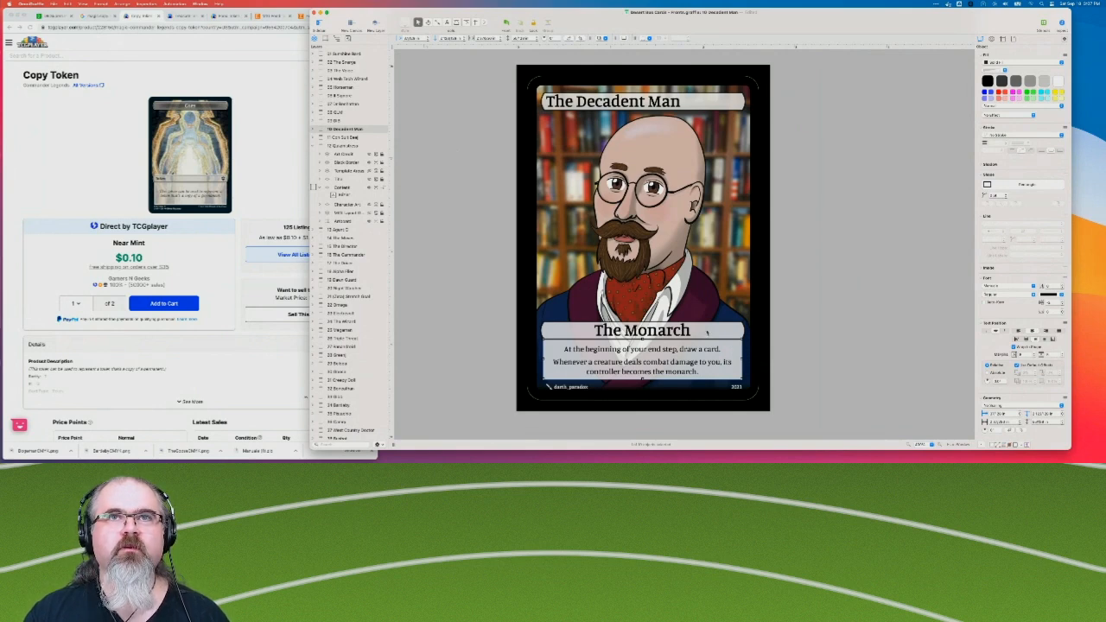
Delete the "The Monarch" box above the rules text on the Decadent Man card.
{"action": "left_click", "coordinate": [464, 324]}
{"action": "left_click", "coordinate": [642, 331]}
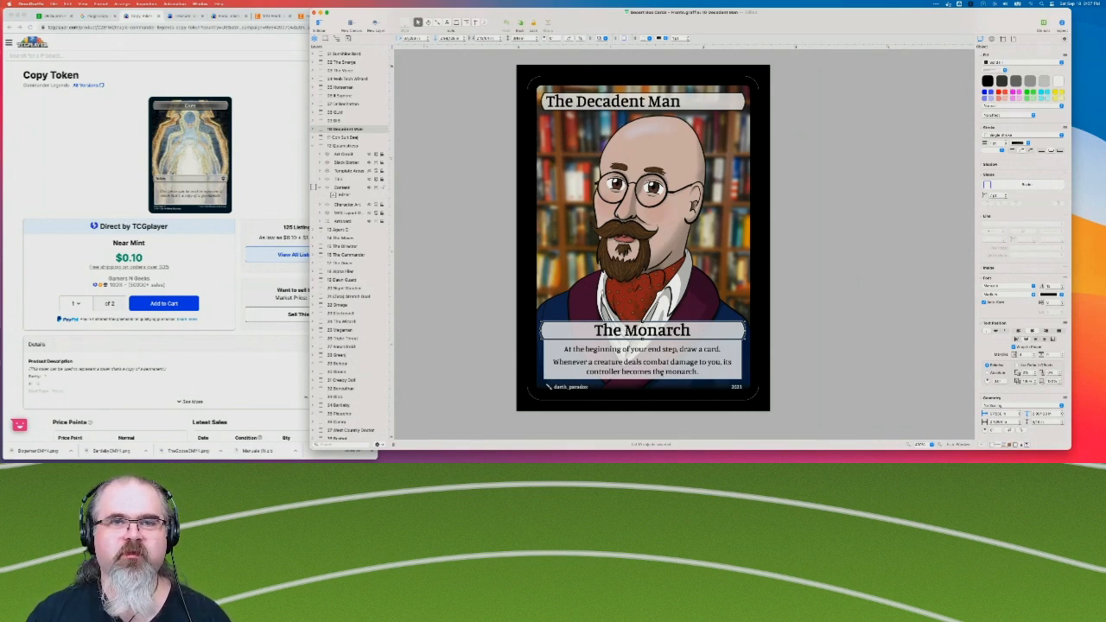
{"action": "left_click", "coordinate": [432, 334]}
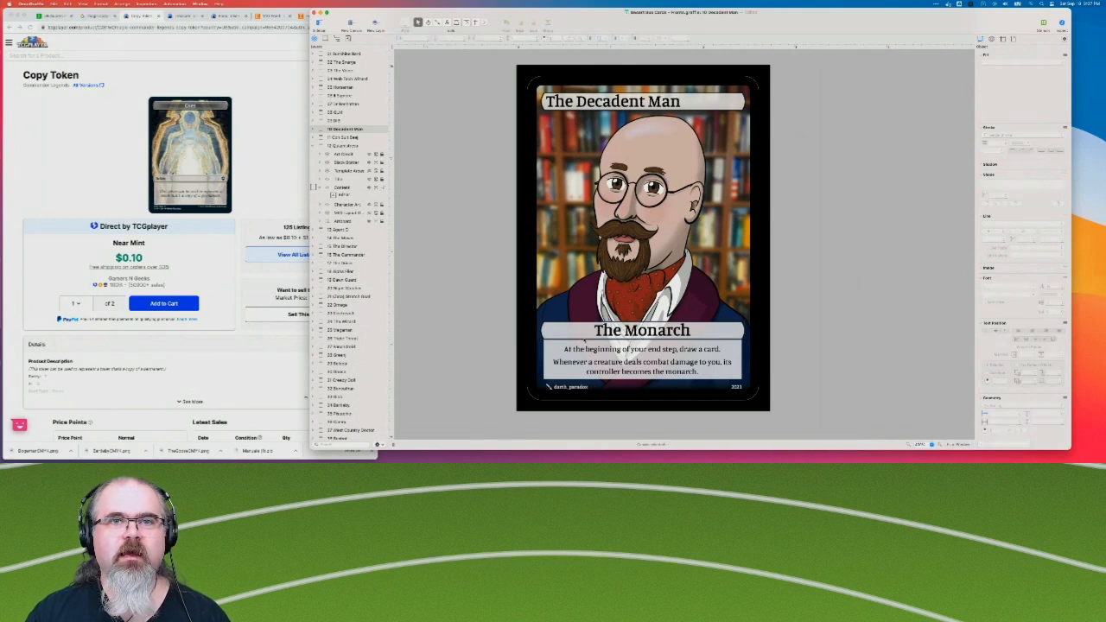
{"action": "left_click", "coordinate": [585, 336]}
{"action": "key", "text": "BackSpace"}
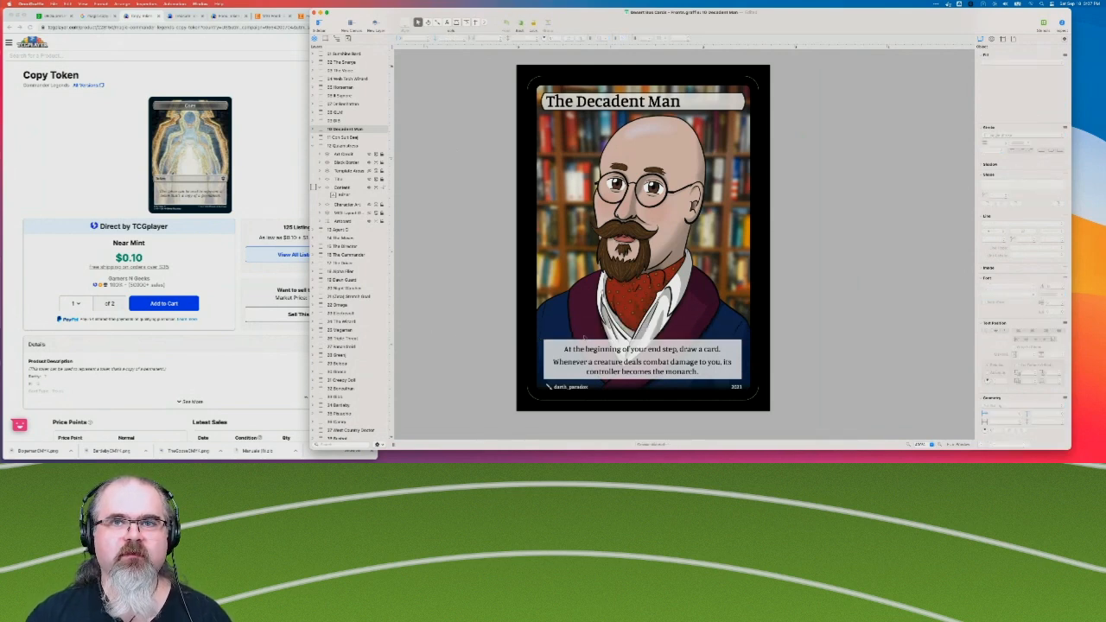
Lower the top edge of the Decadent Man rules text box, align its text to the top, and reduce its vertical text margin.
{"action": "left_click", "coordinate": [626, 356]}
{"action": "left_click_drag", "start_coordinate": [642, 339], "coordinate": [642, 344]}
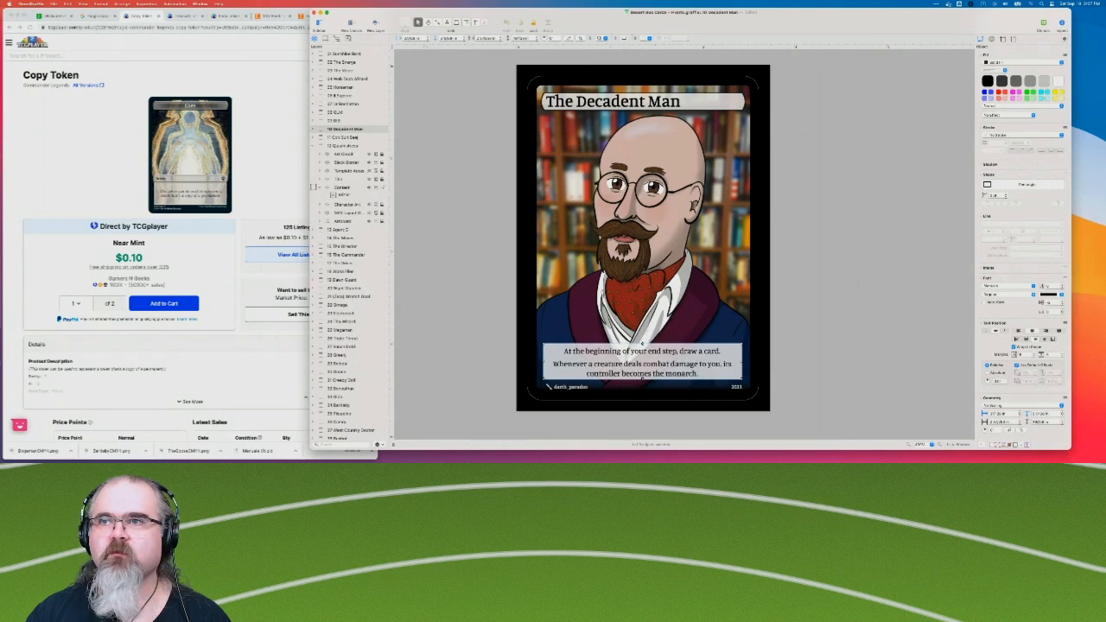
{"action": "scroll", "coordinate": [1005, 287], "scroll_direction": "down", "scroll_amount": 2}
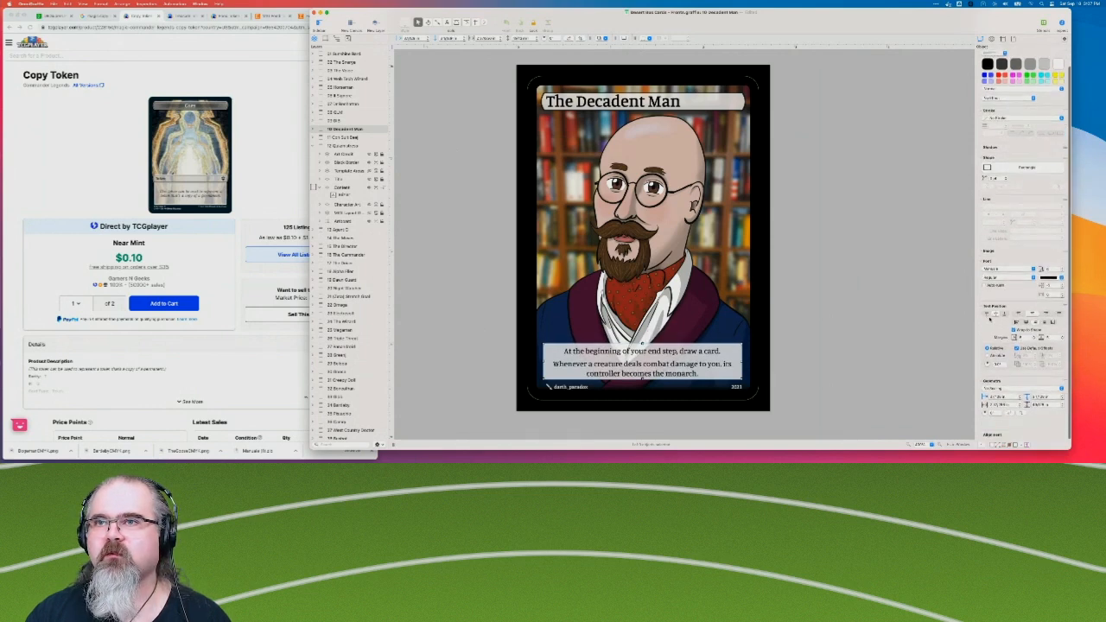
{"action": "left_click", "coordinate": [992, 316]}
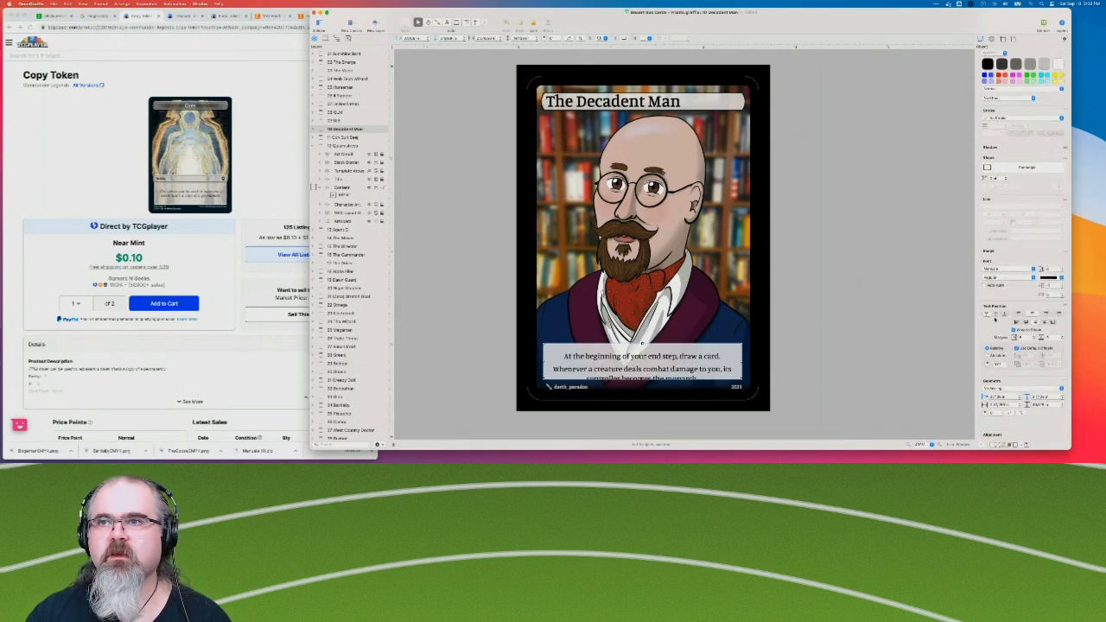
{"action": "left_click", "coordinate": [1063, 341]}
{"action": "left_click", "coordinate": [1063, 341]}
{"action": "left_click", "coordinate": [1063, 341]}
{"action": "left_click", "coordinate": [1064, 341]}
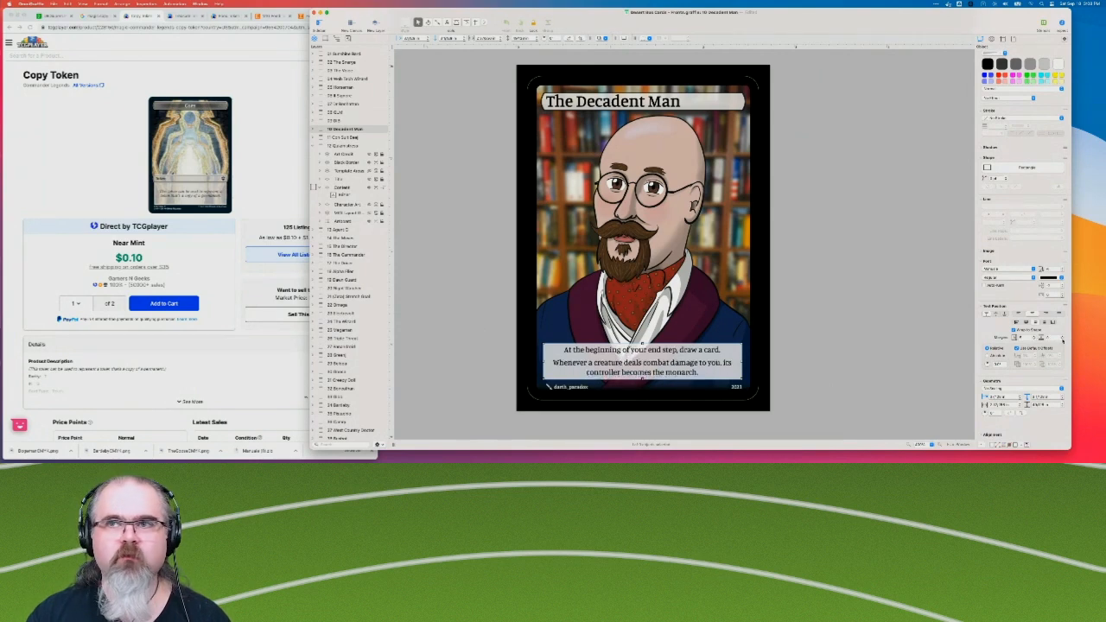
{"action": "left_click", "coordinate": [867, 329]}
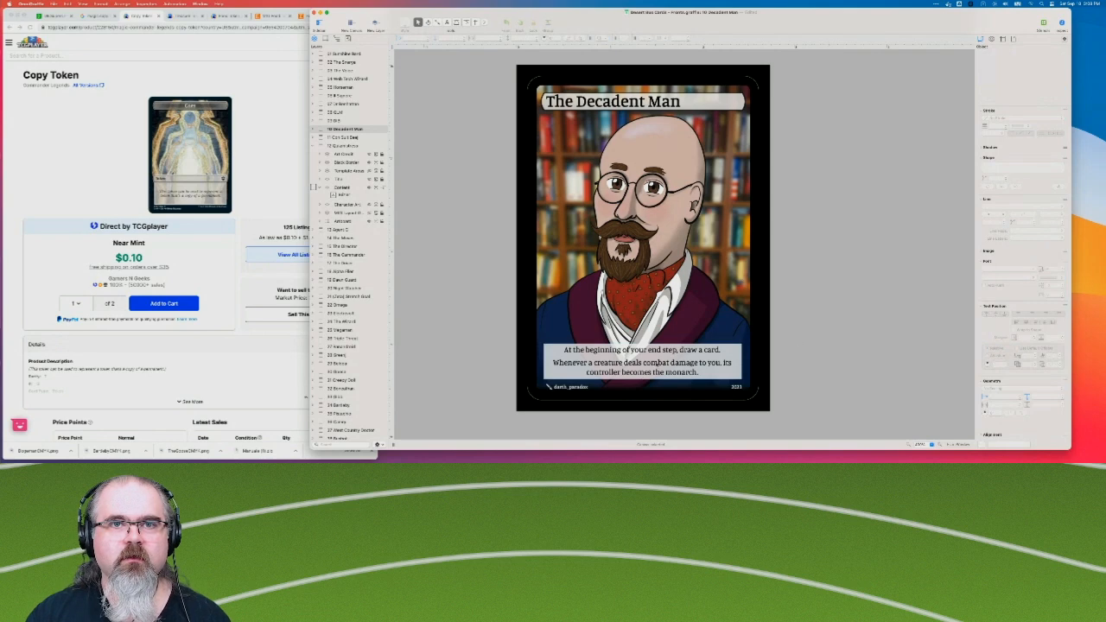
Apply a thin black Single Stroke outline to the Decadent Man rules text box and keep the box selected.
{"action": "left_click", "coordinate": [659, 365]}
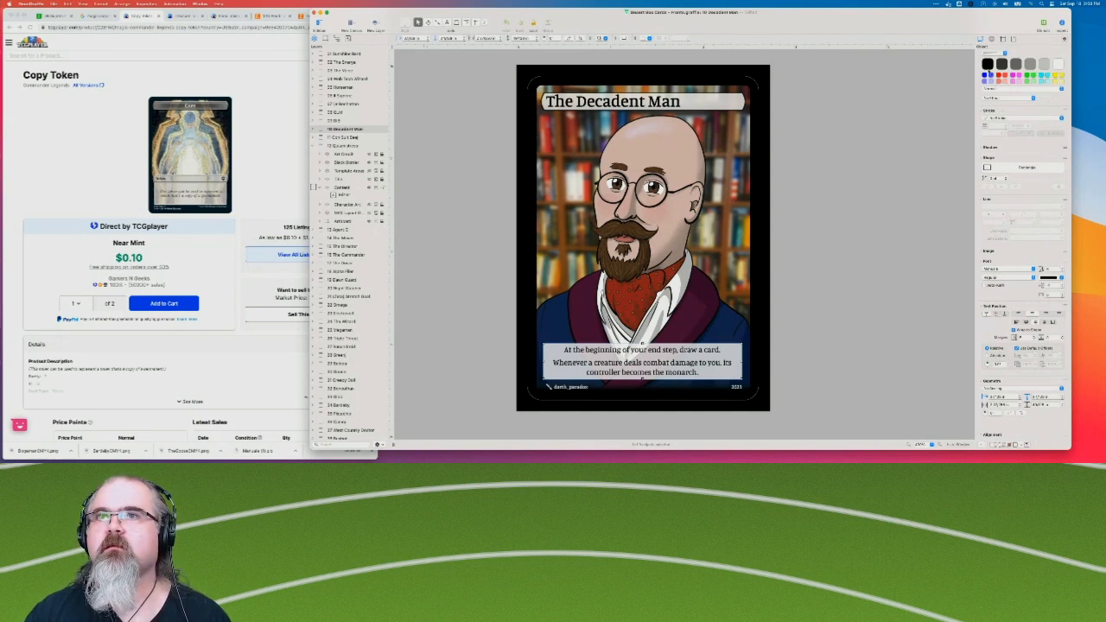
{"action": "left_click", "coordinate": [998, 124]}
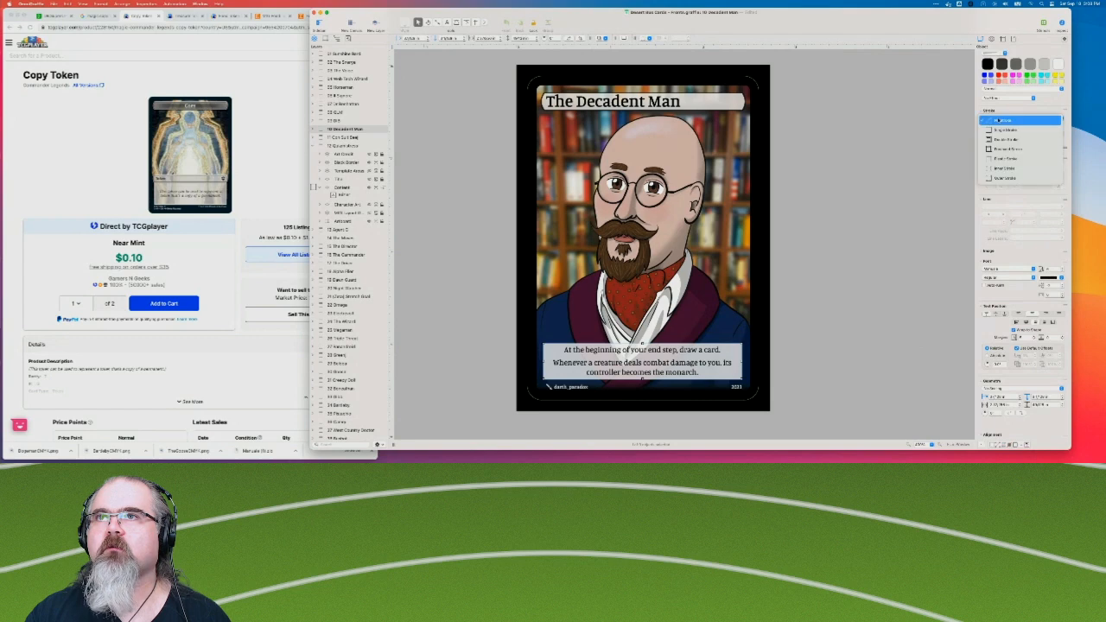
{"action": "left_click", "coordinate": [1016, 128]}
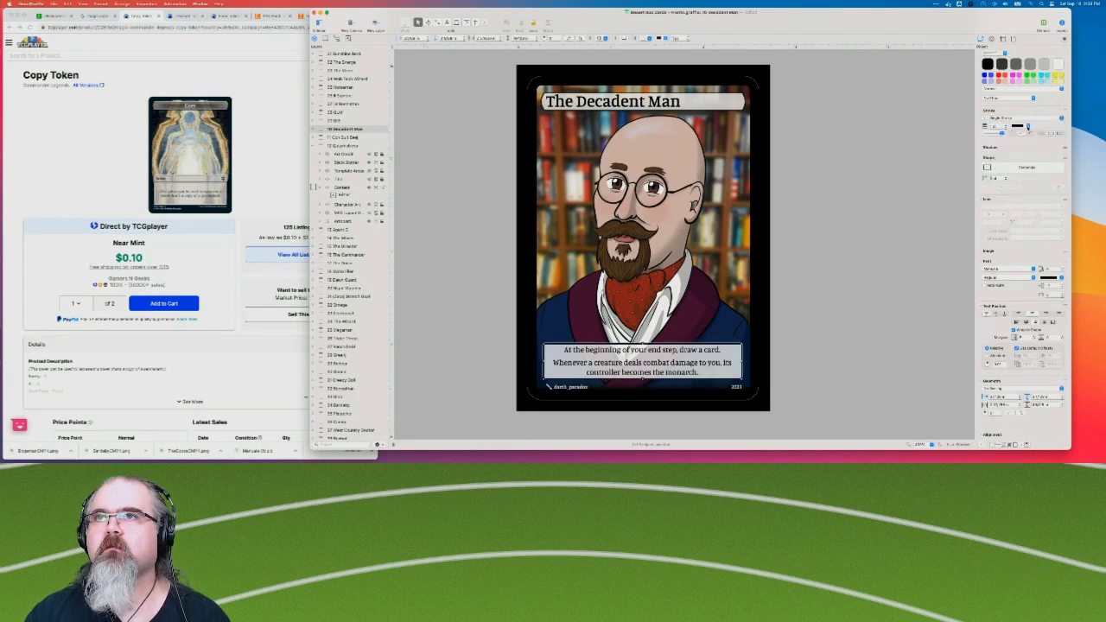
{"action": "left_click", "coordinate": [1028, 126]}
{"action": "left_click", "coordinate": [1029, 128]}
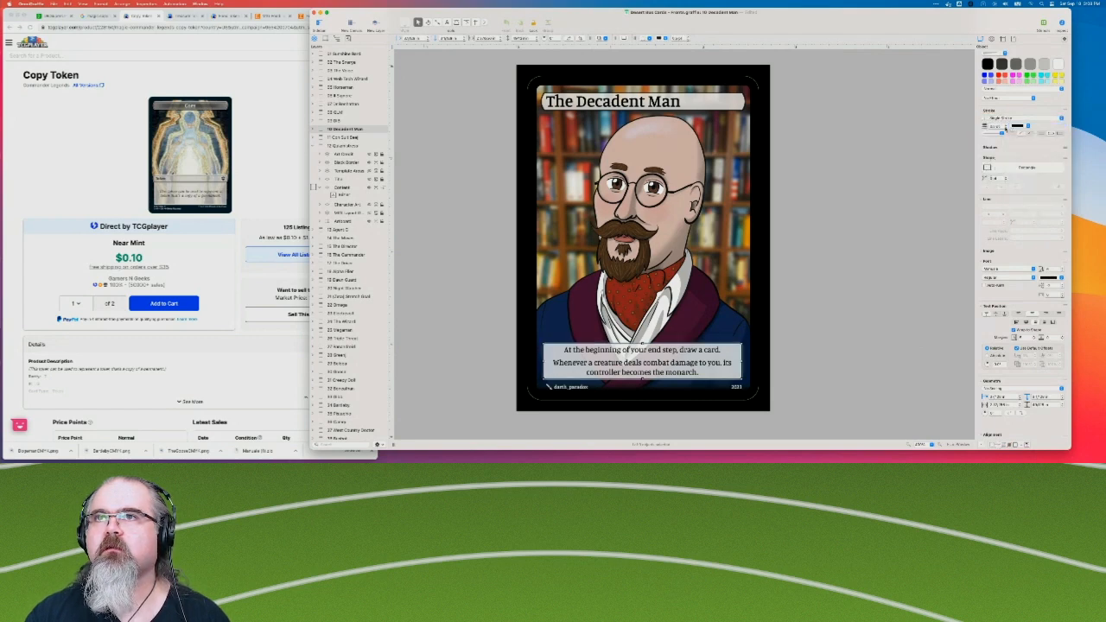
{"action": "left_click", "coordinate": [918, 205]}
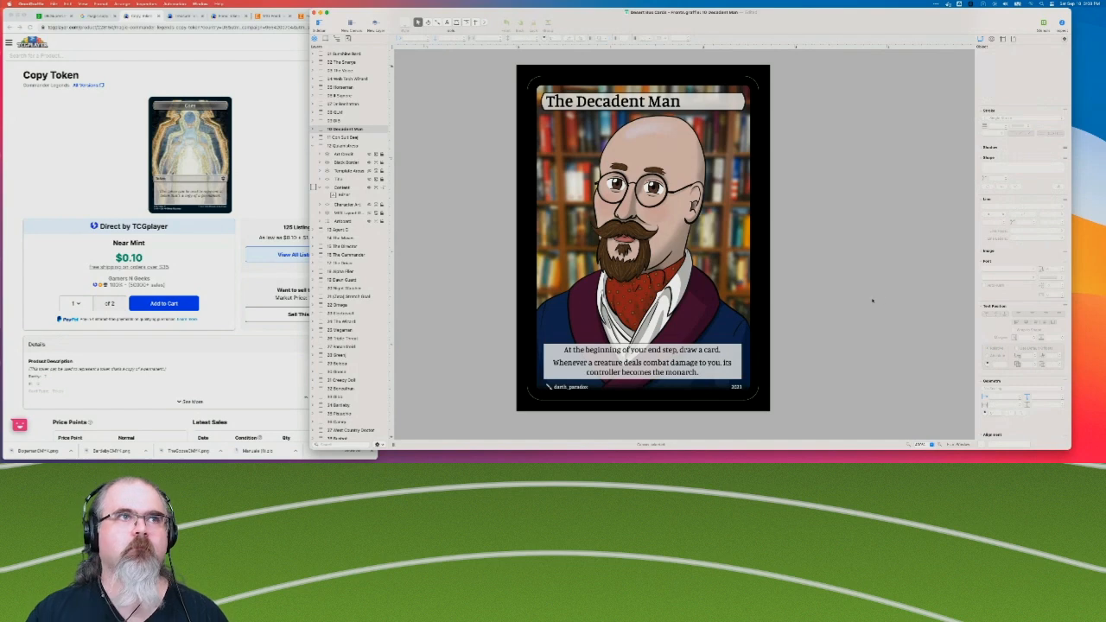
{"action": "left_click", "coordinate": [677, 352]}
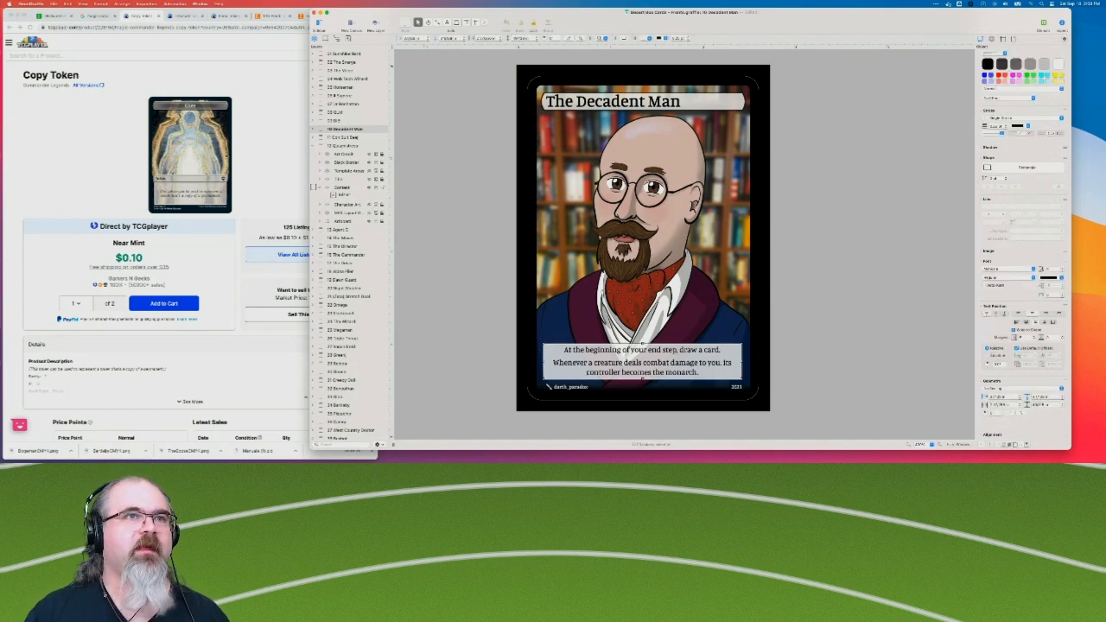
On the "The Green Screen" card, replace the "COPY" and "1/1" boxes with a pasted copy of the Decadent Man rules text box.
{"action": "scroll", "coordinate": [376, 311], "scroll_direction": "down", "scroll_amount": 5}
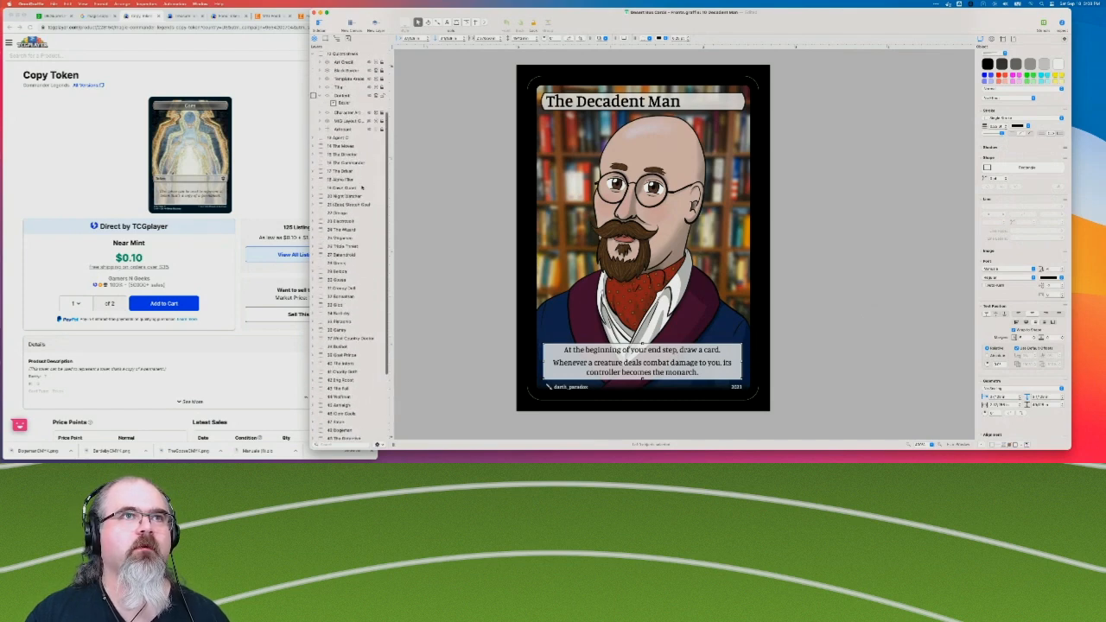
{"action": "left_click", "coordinate": [341, 264]}
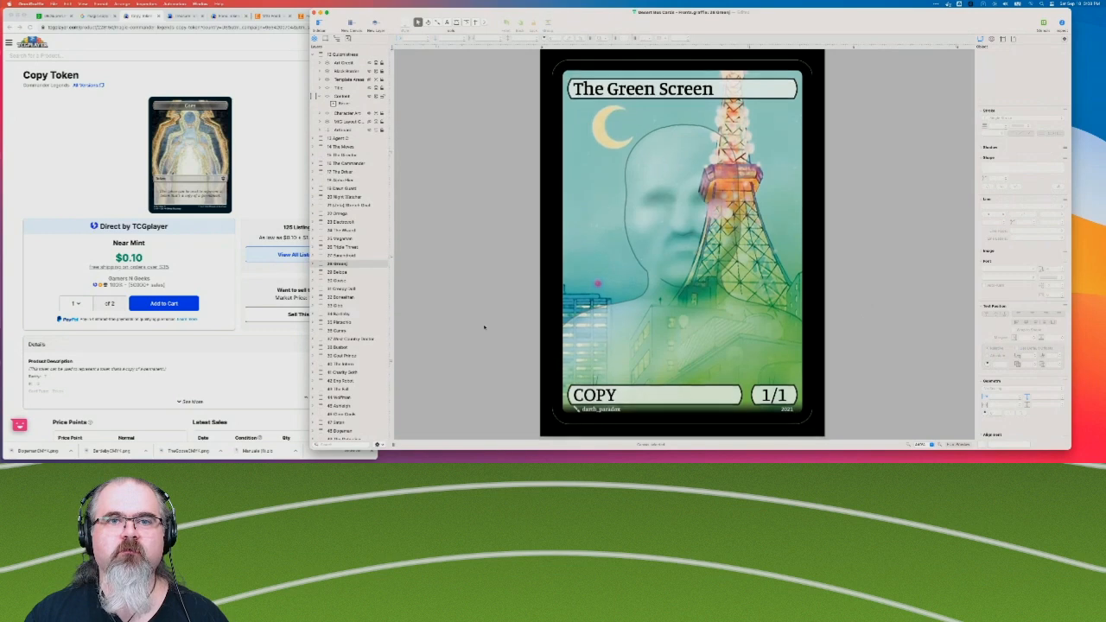
{"action": "left_click", "coordinate": [314, 263]}
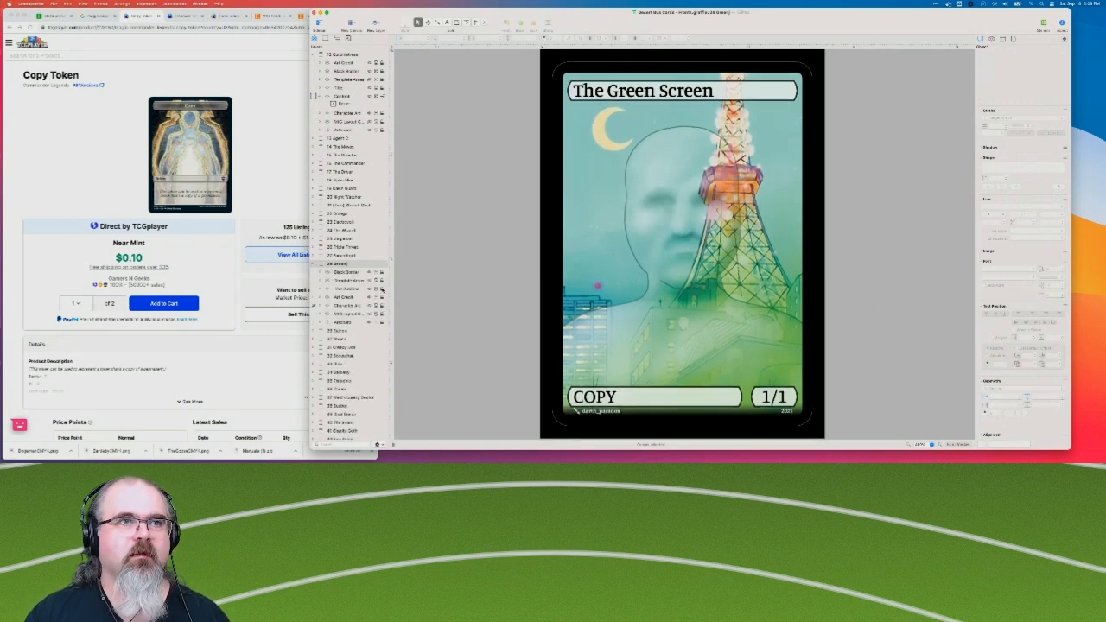
{"action": "left_click_drag", "start_coordinate": [489, 343], "coordinate": [920, 412]}
{"action": "key", "text": "Delete"}
{"action": "key", "text": "super+v"}
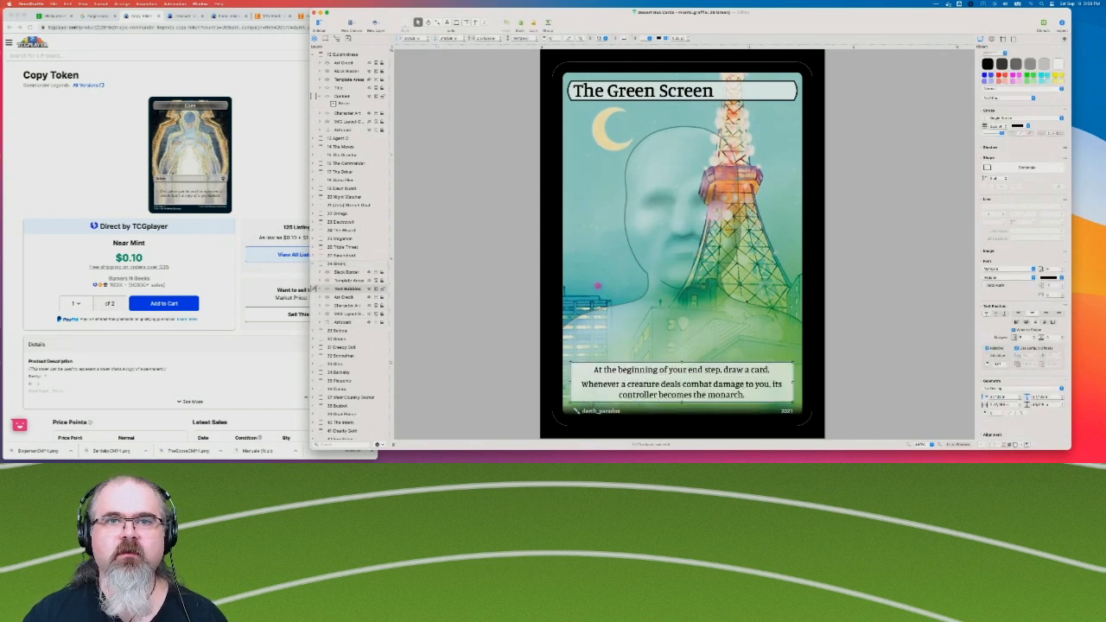
Replace the pasted box's text with "This token can be used to represent a token that's a copy of a permanent." in italics.
{"action": "double_click", "coordinate": [686, 384]}
{"action": "key", "text": "super+a"}
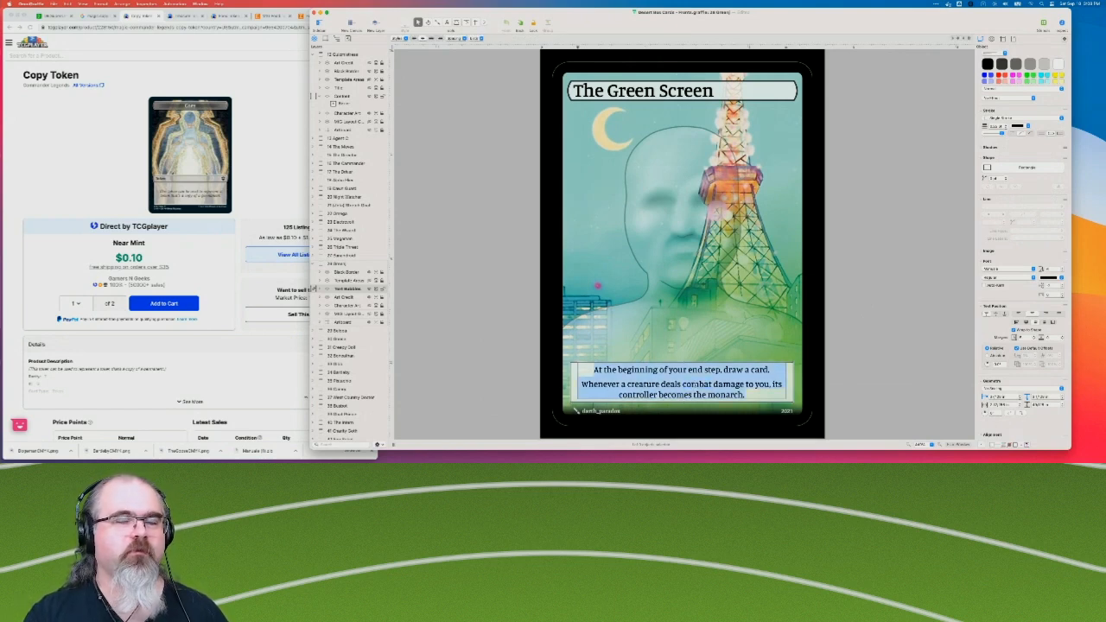
{"action": "key", "text": "super+i"}
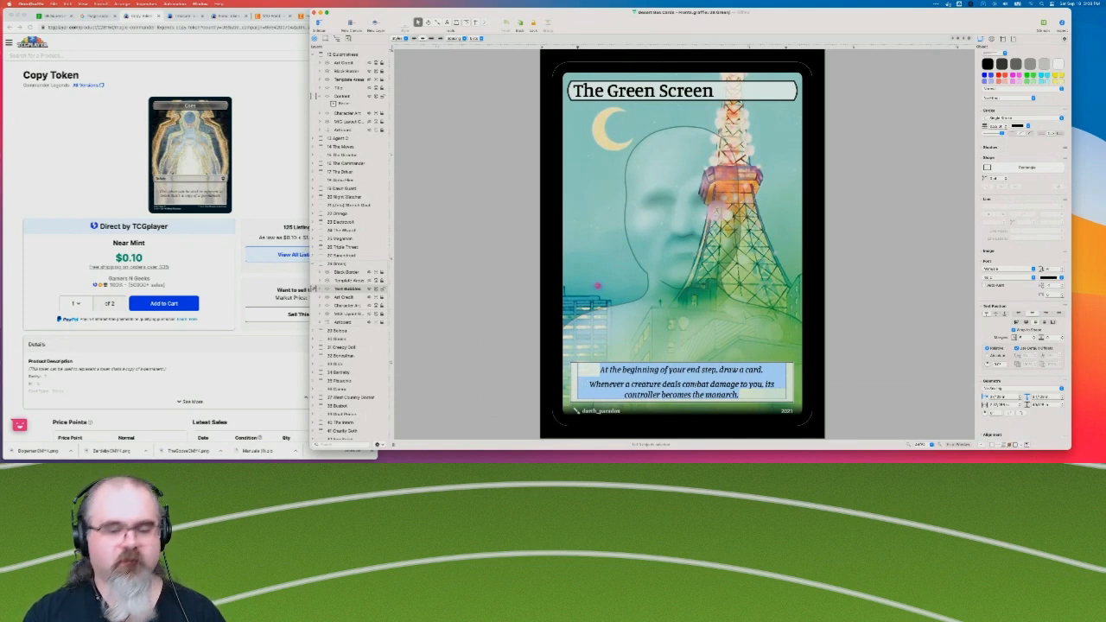
{"action": "type", "text": "This tok"}
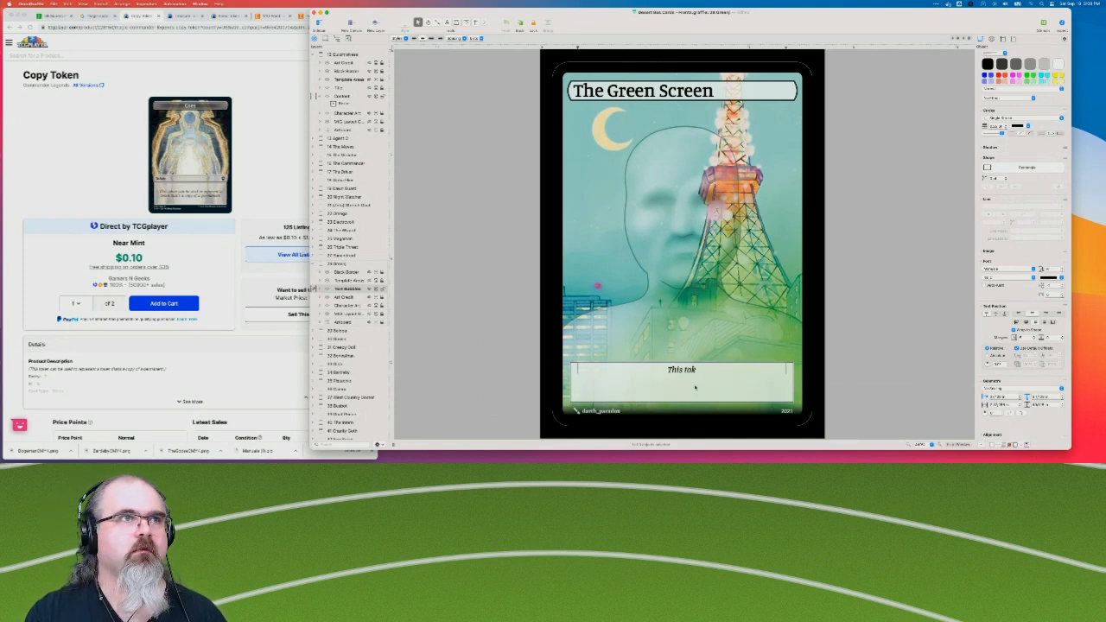
{"action": "type", "text": "en can be used"}
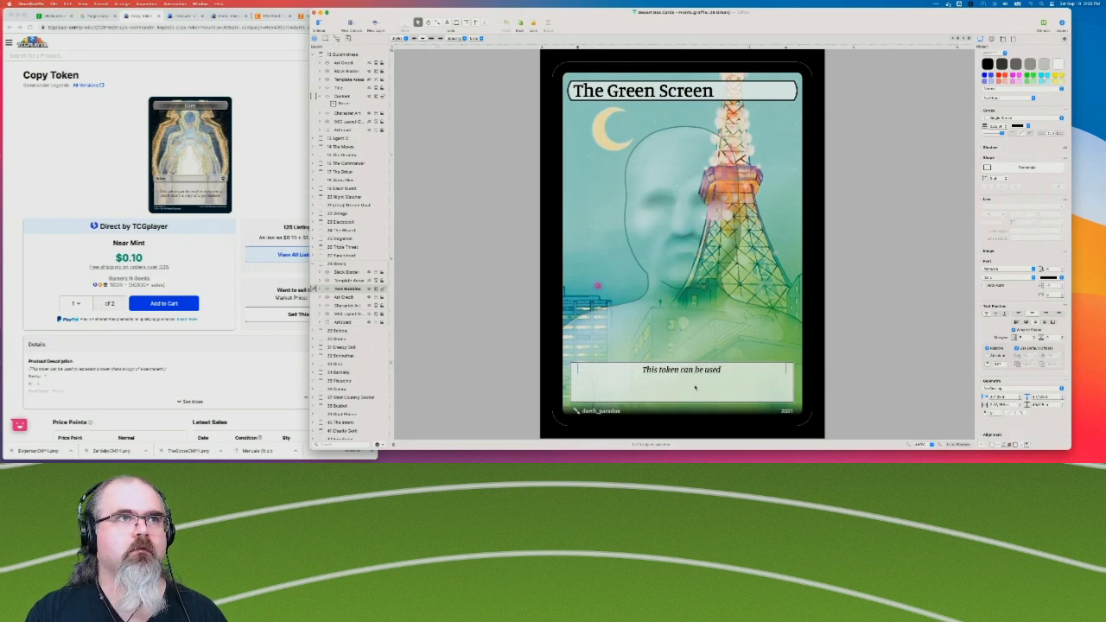
{"action": "type", "text": " to represent"}
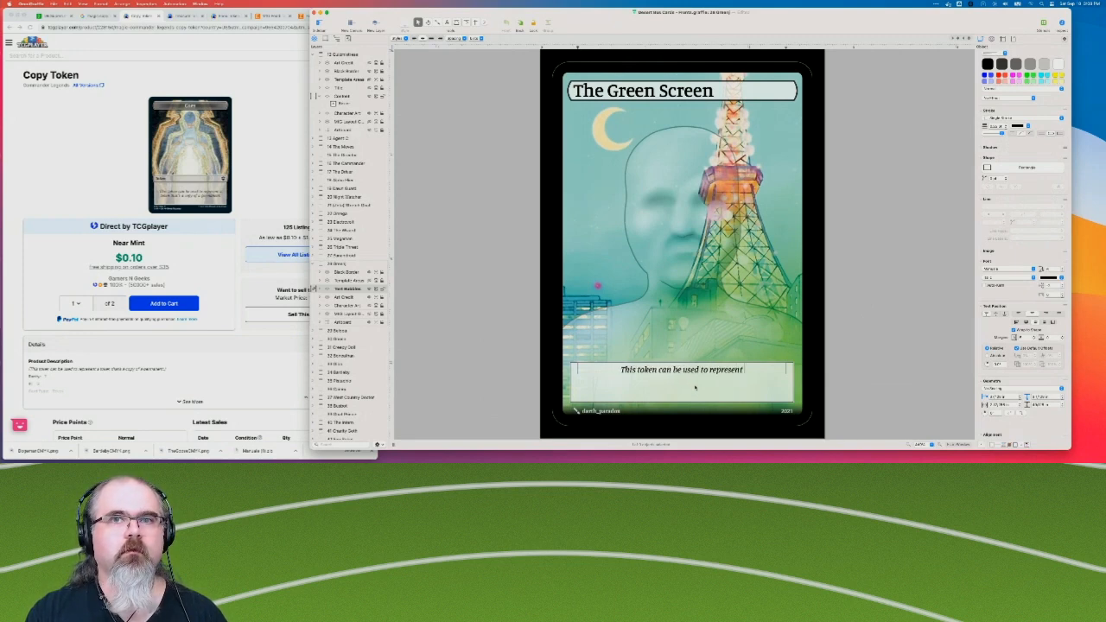
{"action": "type", "text": " a token"}
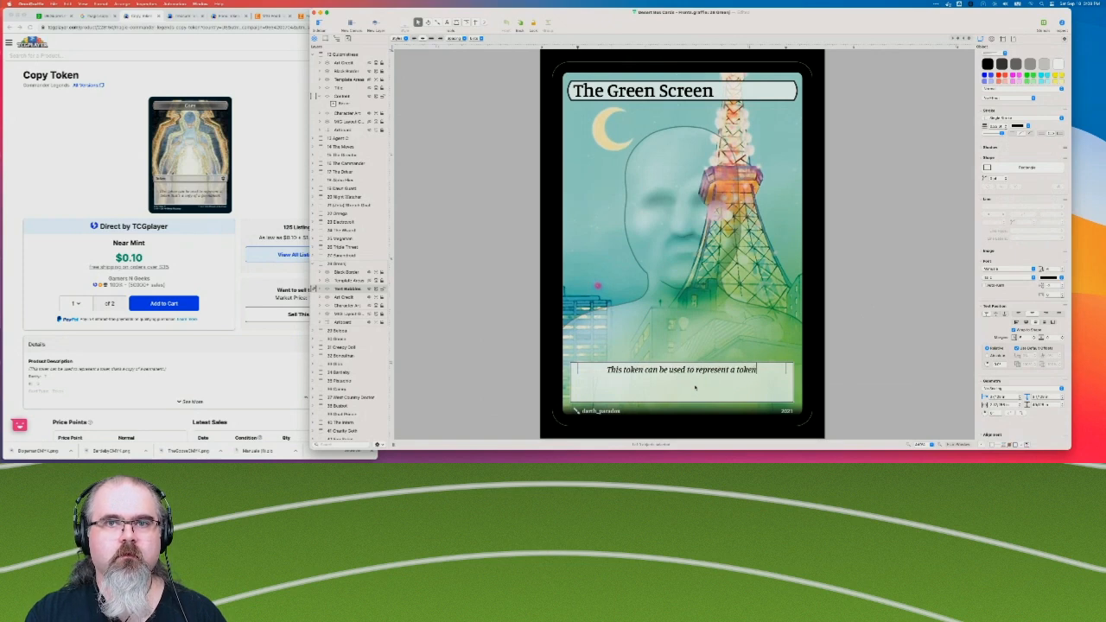
{"action": "type", "text": " that's a co"}
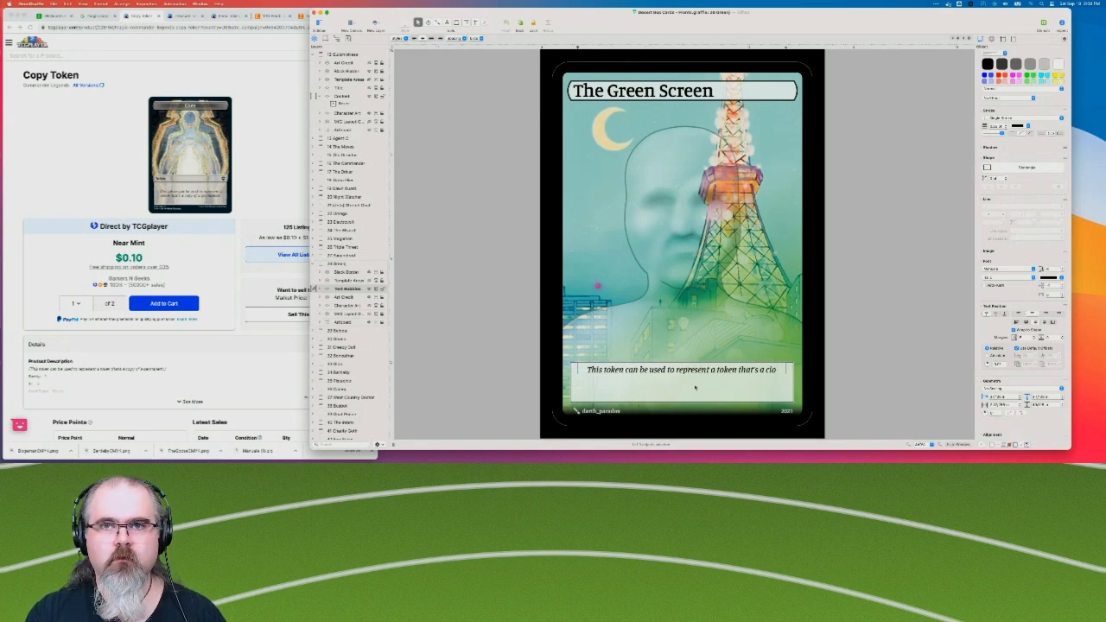
{"action": "type", "text": "py of a permanent."}
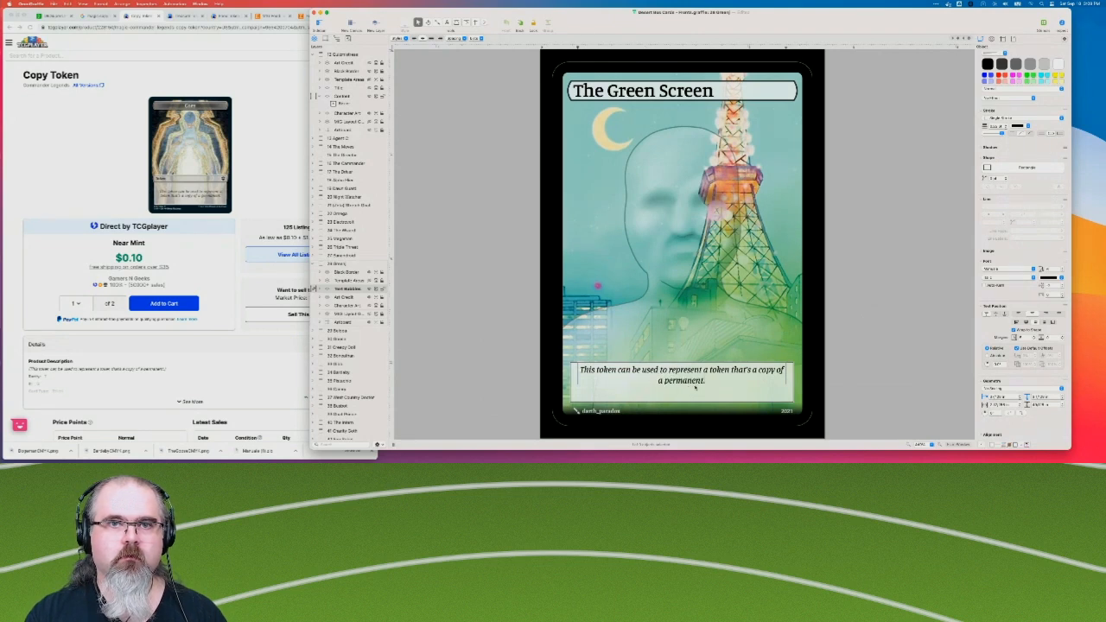
Increase the font size of the entire Green Screen rules text by two increments.
{"action": "key", "text": "super+a"}
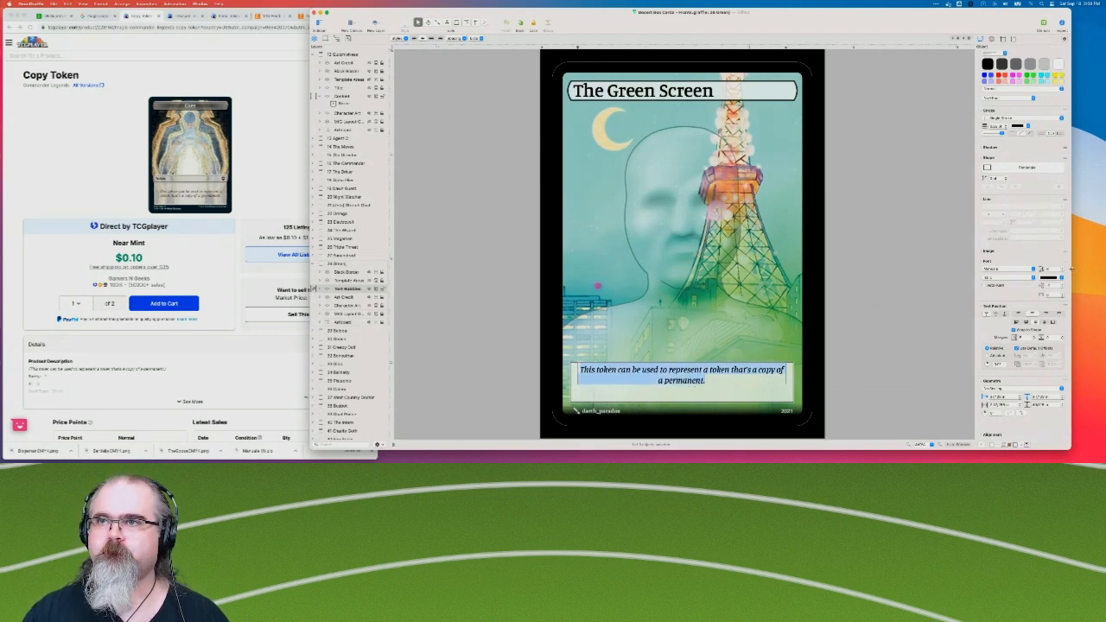
{"action": "left_click", "coordinate": [1064, 269]}
{"action": "left_click", "coordinate": [1064, 269]}
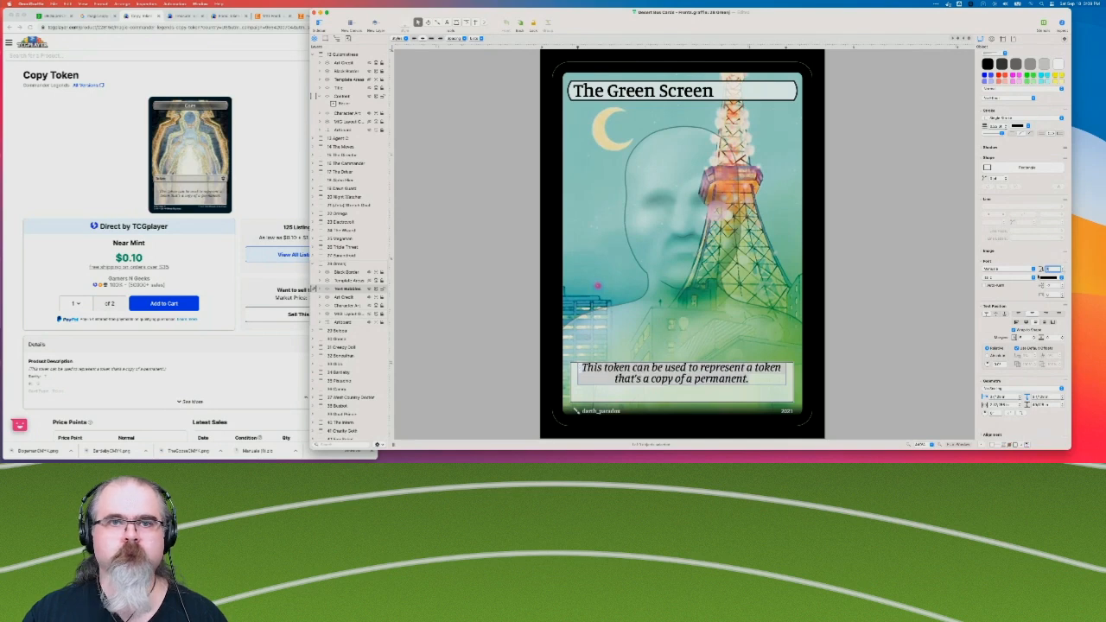
{"action": "left_click", "coordinate": [750, 377]}
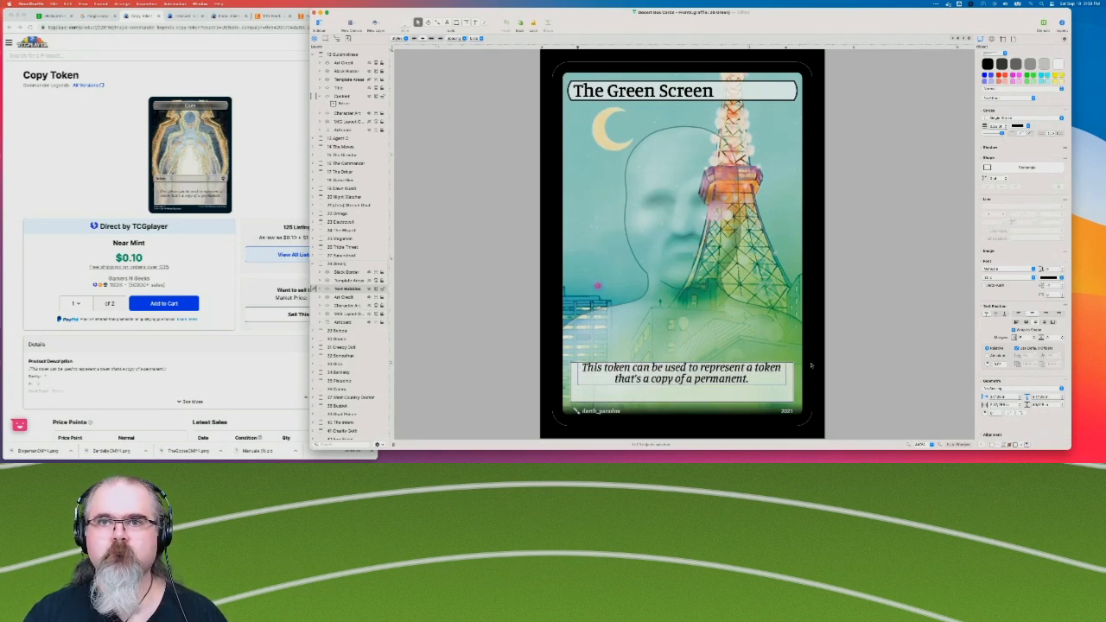
{"action": "key", "text": "Return"}
{"action": "key", "text": "BackSpace"}
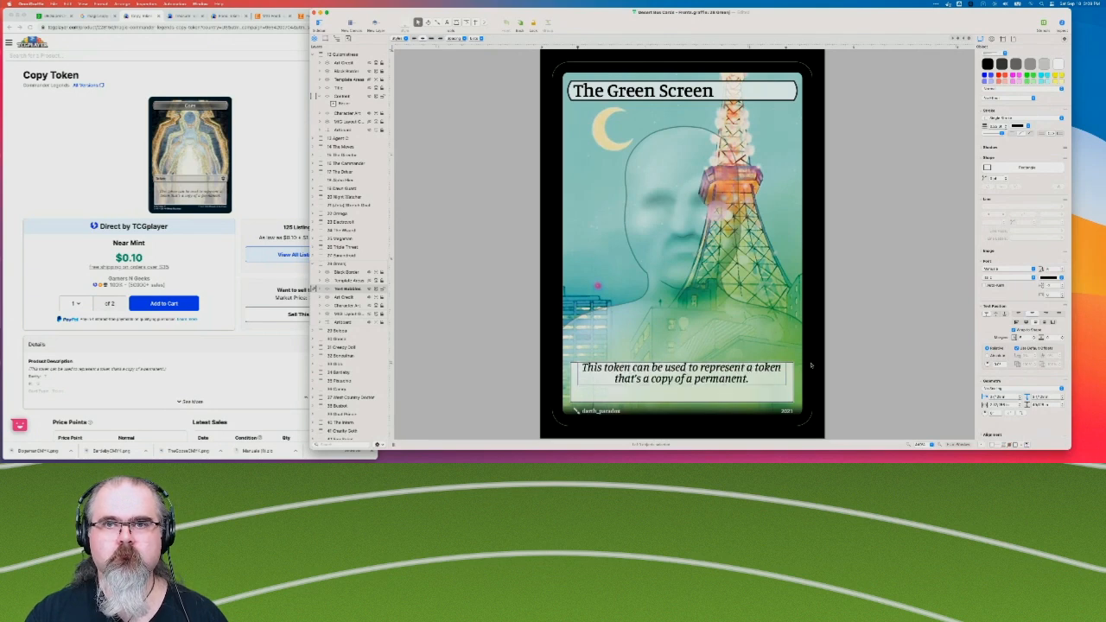
{"action": "key", "text": "Return"}
{"action": "key", "text": "BackSpace"}
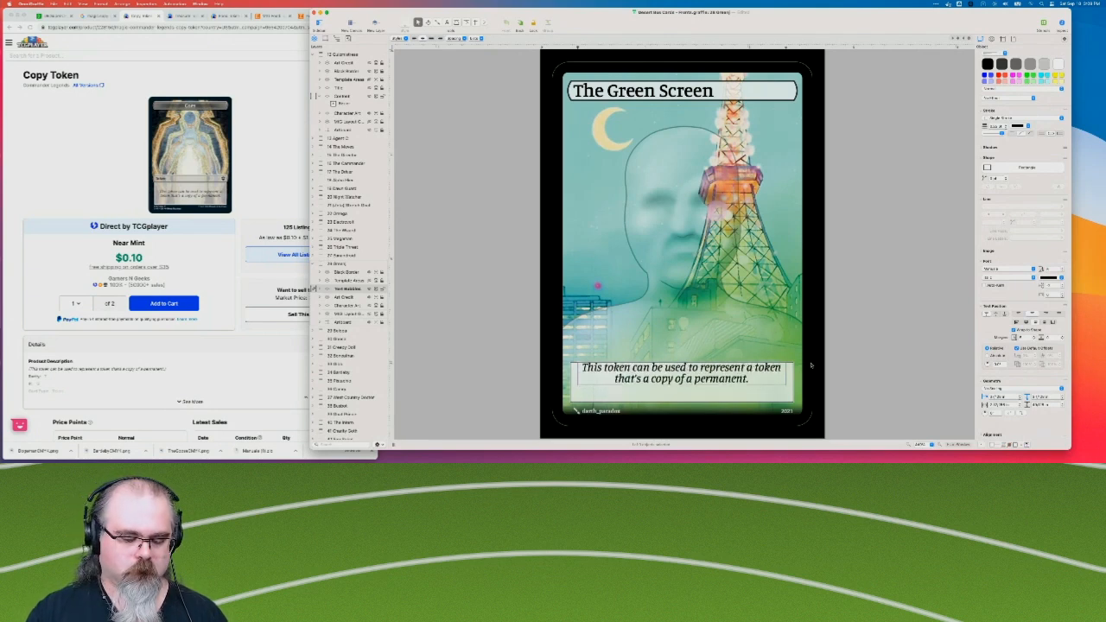
{"action": "key", "text": "Escape"}
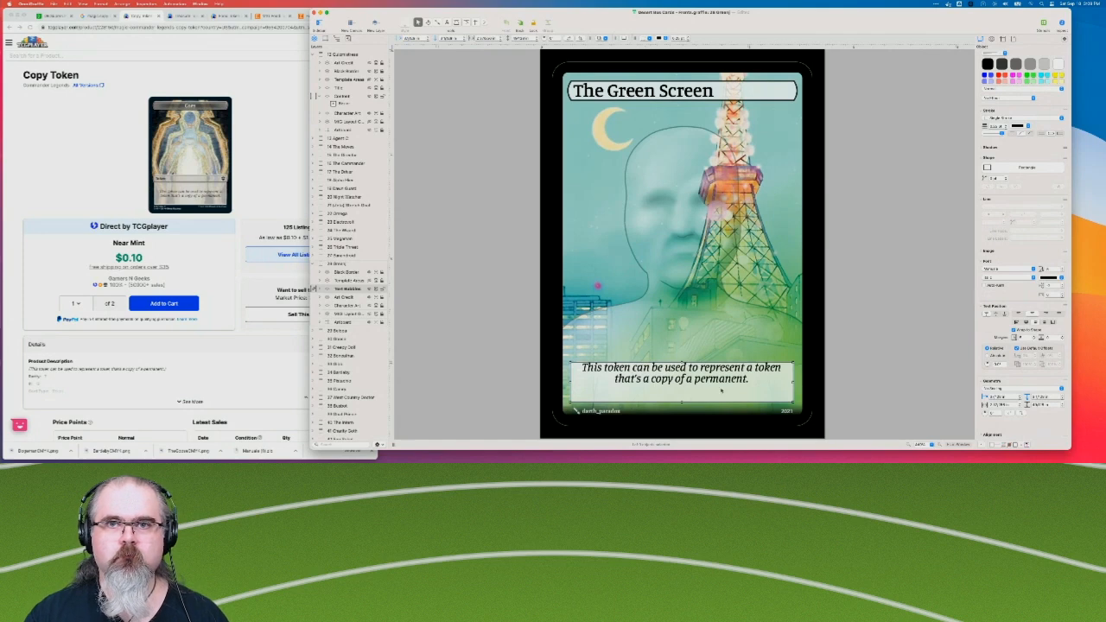
Insert a line break after "represent a" so the second line starts with "token that's a copy of a permanent.".
{"action": "double_click", "coordinate": [750, 368]}
{"action": "left_click", "coordinate": [750, 369]}
{"action": "key", "text": "Return"}
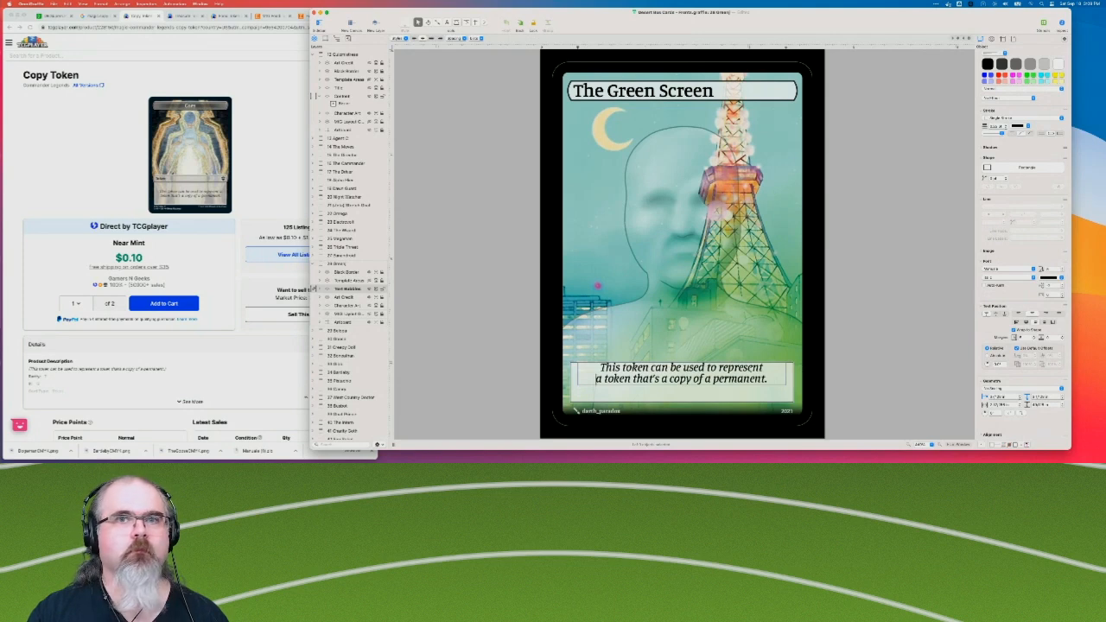
{"action": "key", "text": "BackSpace"}
{"action": "key", "text": "Return"}
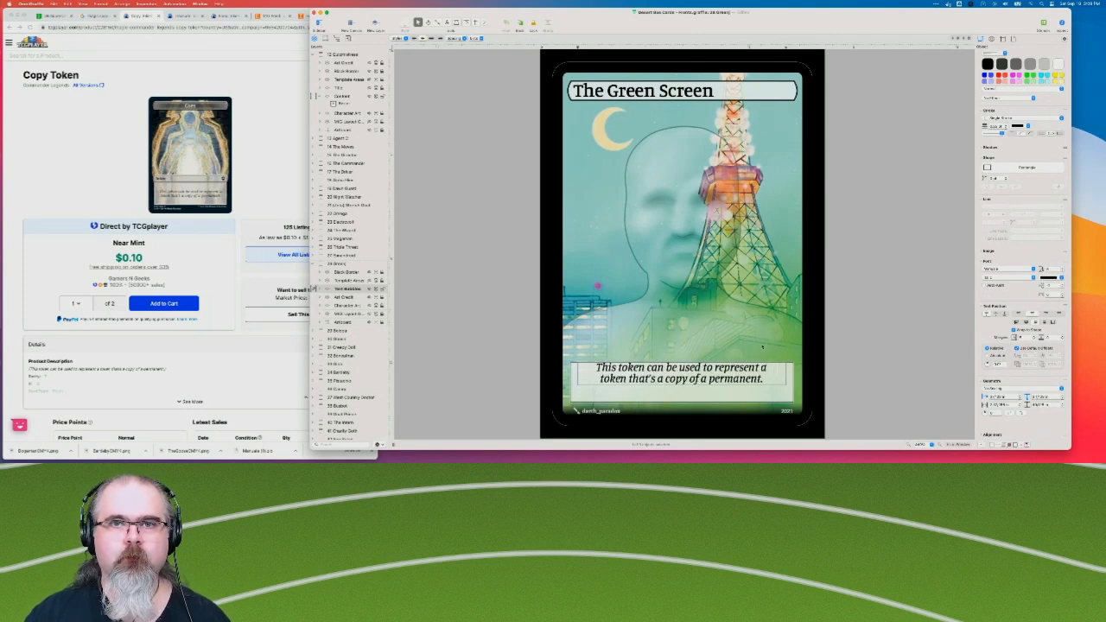
{"action": "left_click", "coordinate": [901, 340]}
Center the text vertically within the Green Screen rules text box.
{"action": "left_click", "coordinate": [648, 390]}
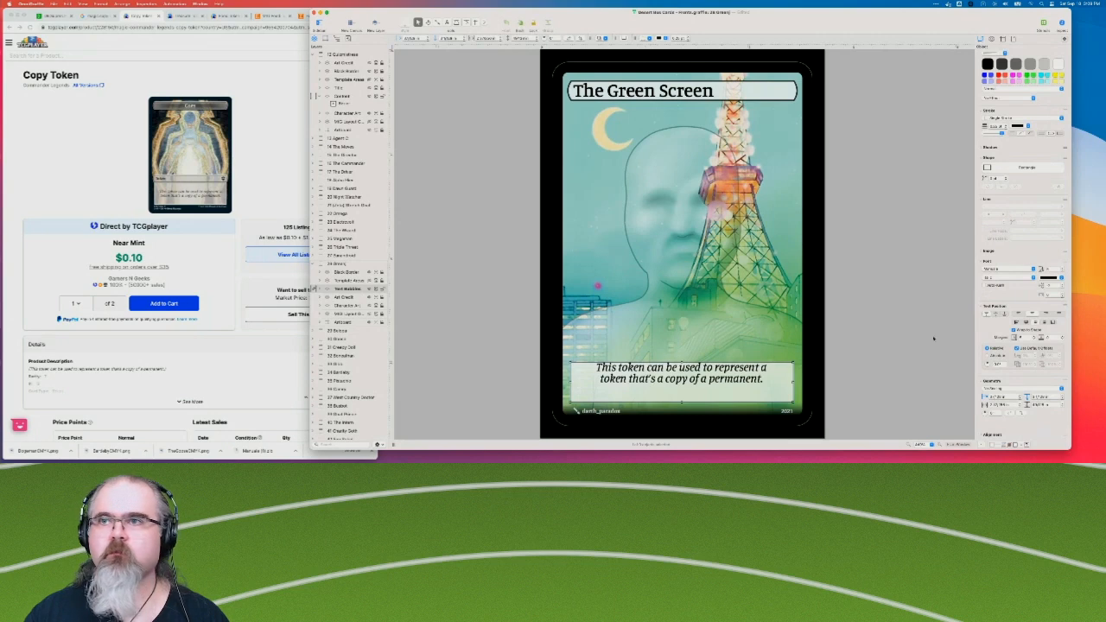
{"action": "scroll", "coordinate": [1041, 295], "scroll_direction": "down", "scroll_amount": 1}
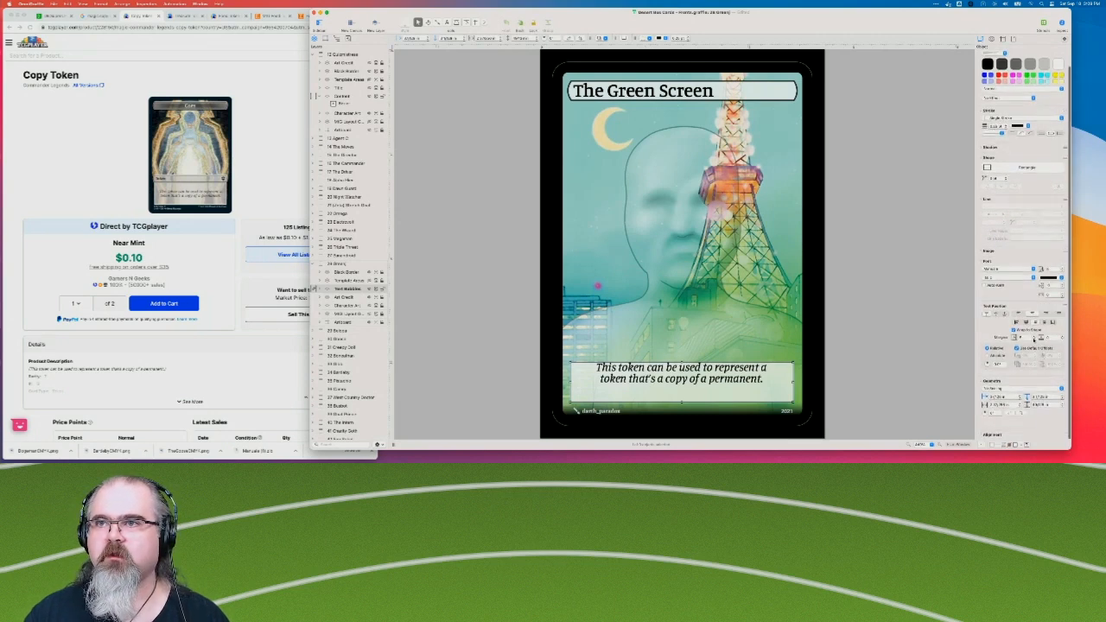
{"action": "left_click", "coordinate": [995, 315]}
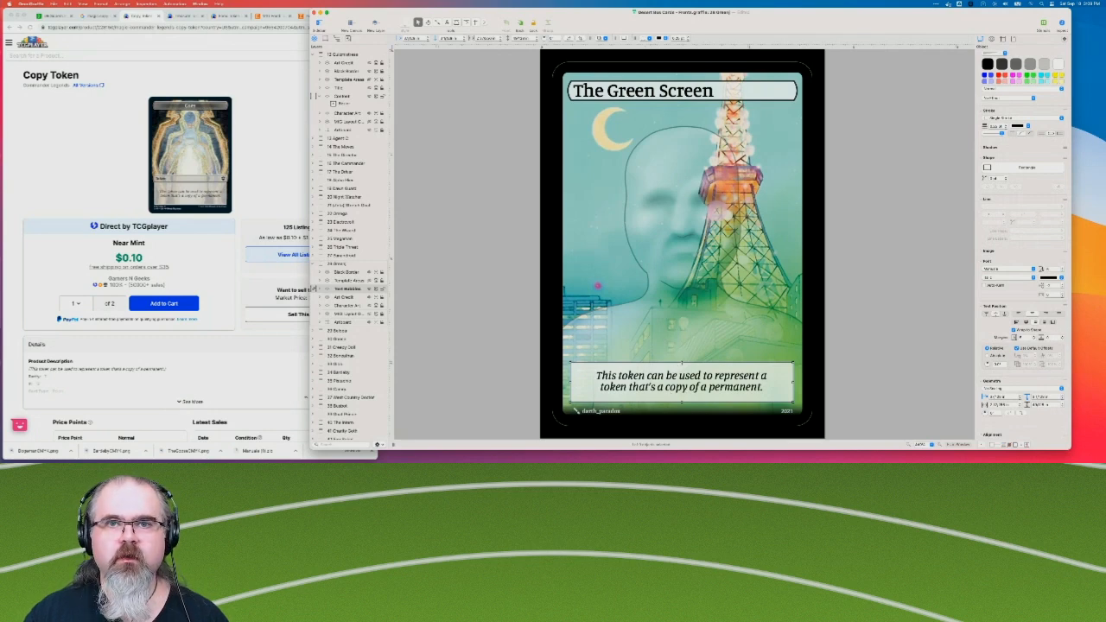
Lower the top edge of the rules text box to fit its two lines, and move the box slightly up.
{"action": "left_click_drag", "start_coordinate": [682, 362], "coordinate": [682, 371]}
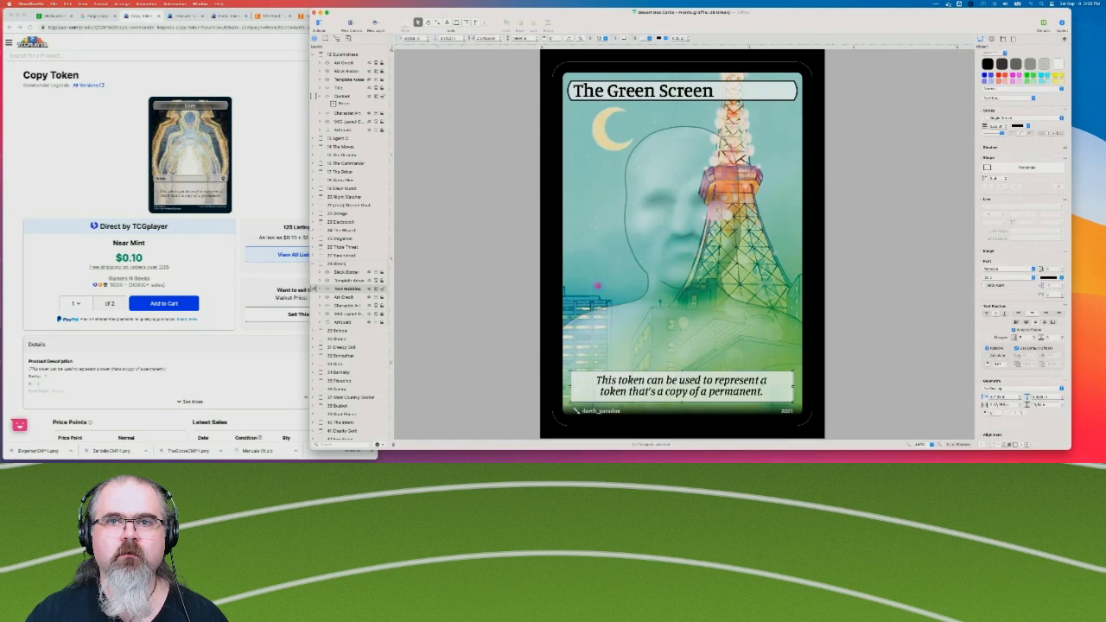
{"action": "left_click_drag", "start_coordinate": [762, 386], "coordinate": [762, 385]}
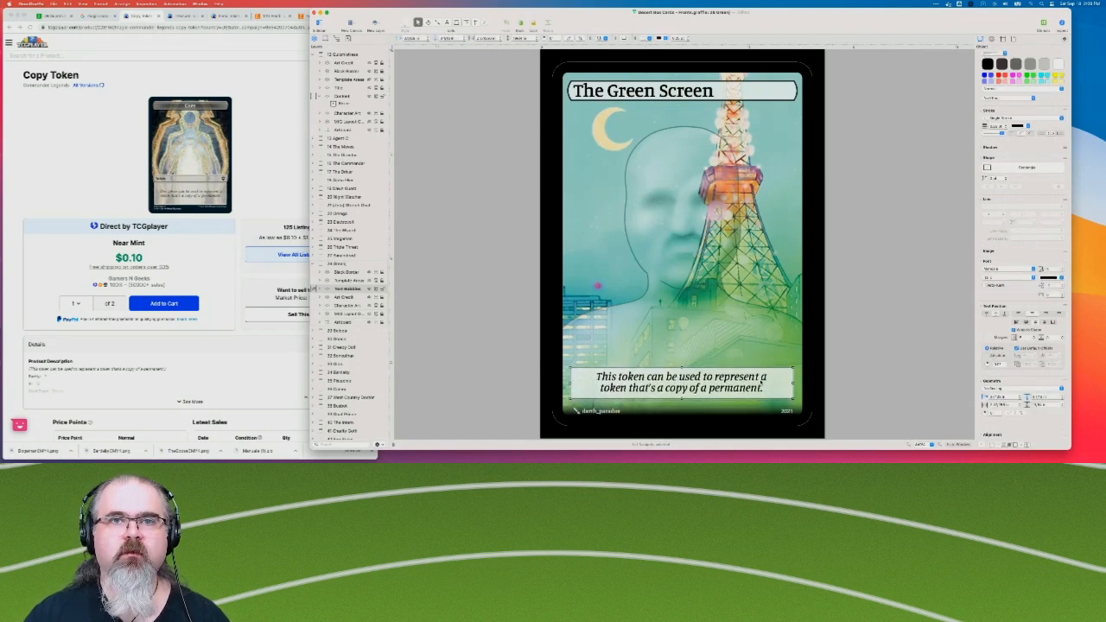
{"action": "left_click", "coordinate": [416, 309]}
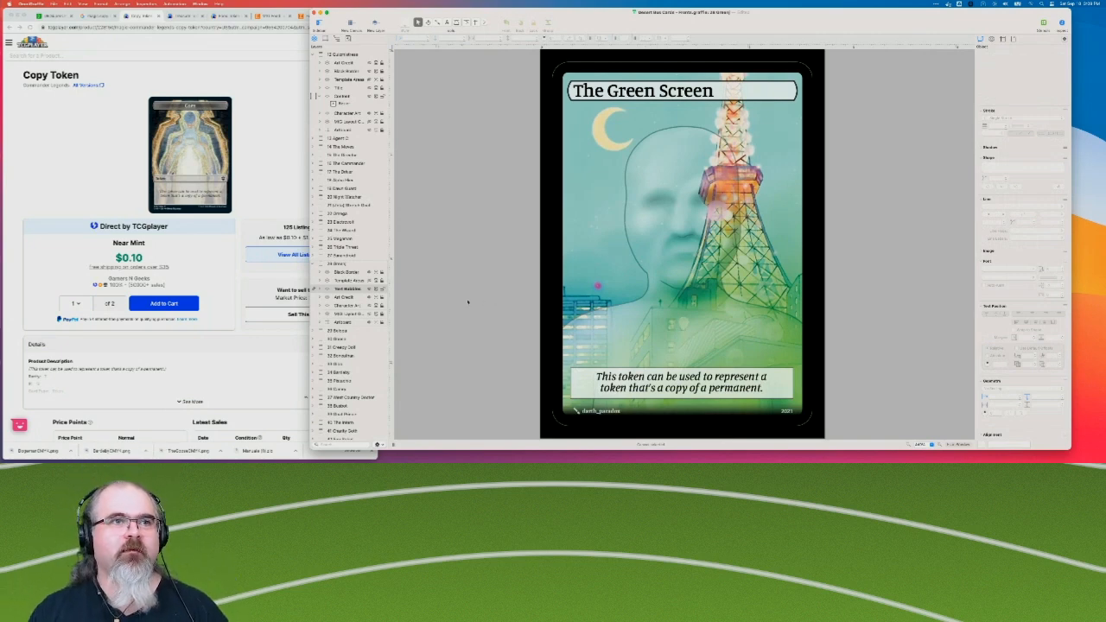
{"action": "left_click", "coordinate": [318, 264]}
{"action": "left_click", "coordinate": [317, 267]}
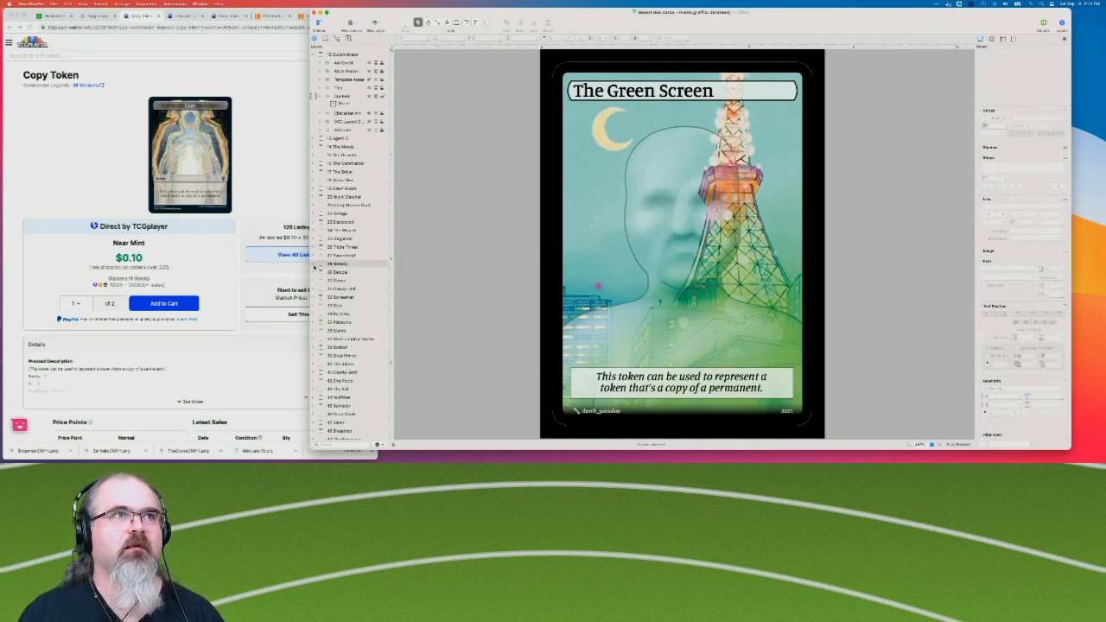
{"action": "left_click", "coordinate": [316, 266]}
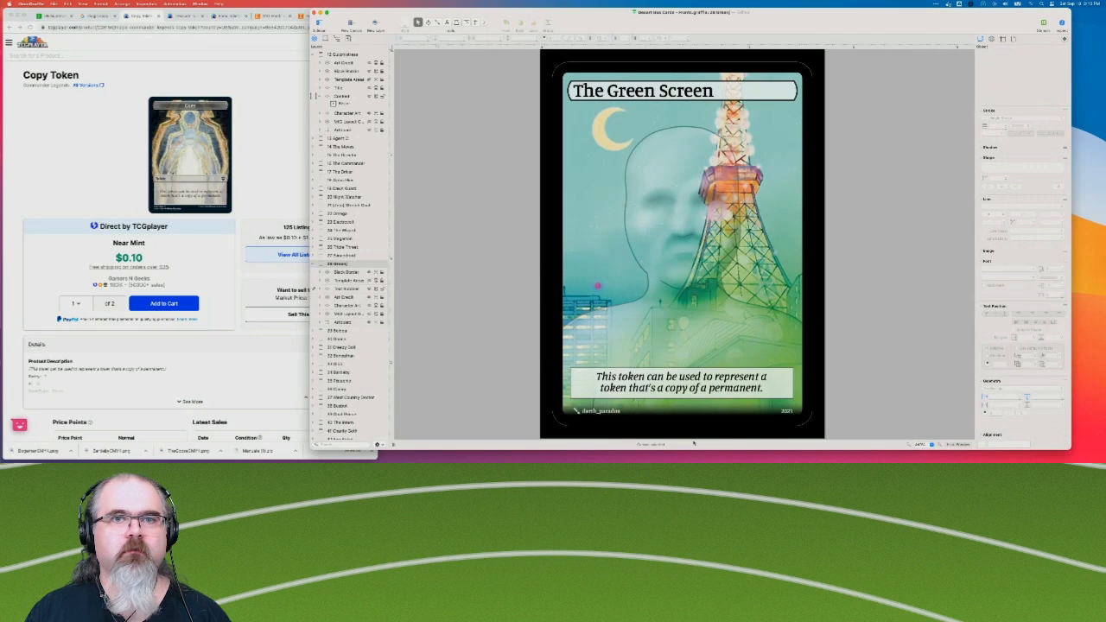
Add "Copy — " with an em dash in front of "This token" in the Green Screen rules text.
{"action": "left_click", "coordinate": [596, 378]}
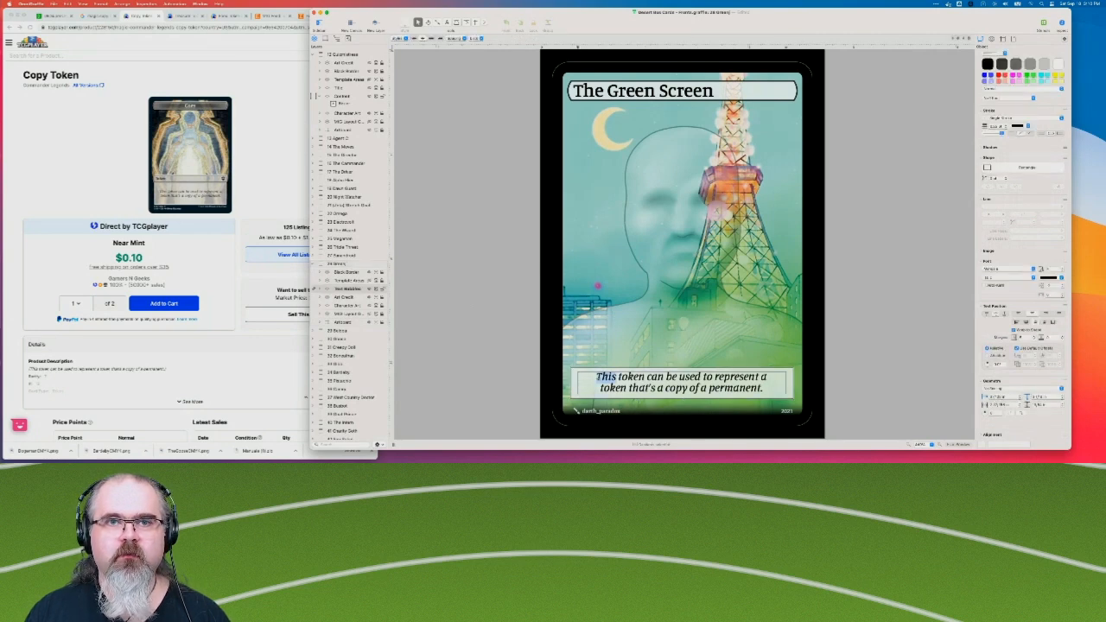
{"action": "type", "text": "Cop"}
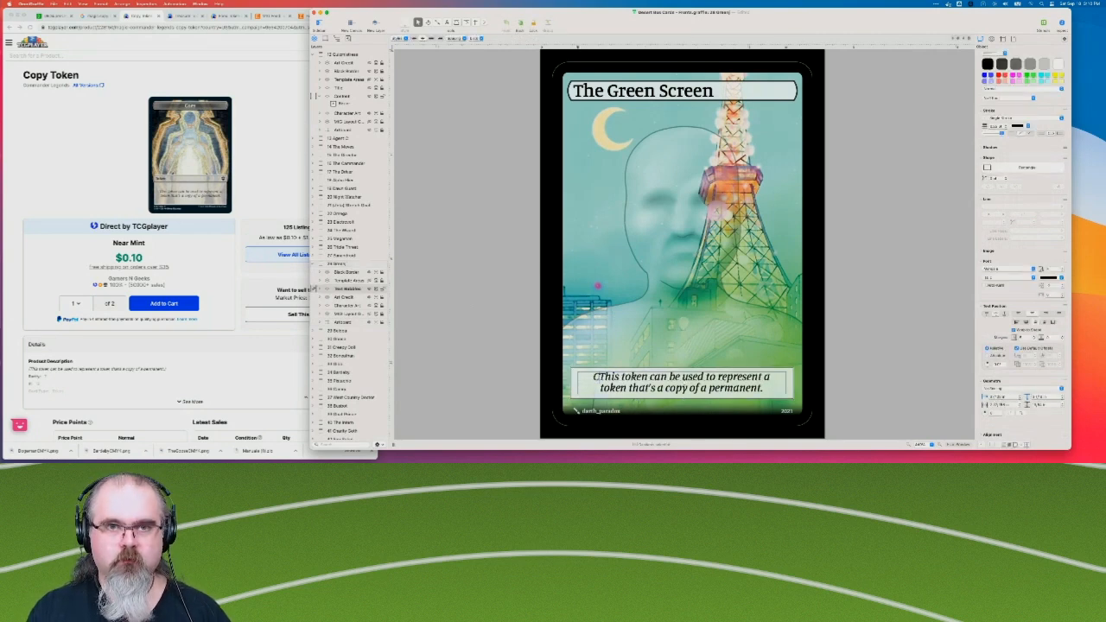
{"action": "type", "text": "y -"}
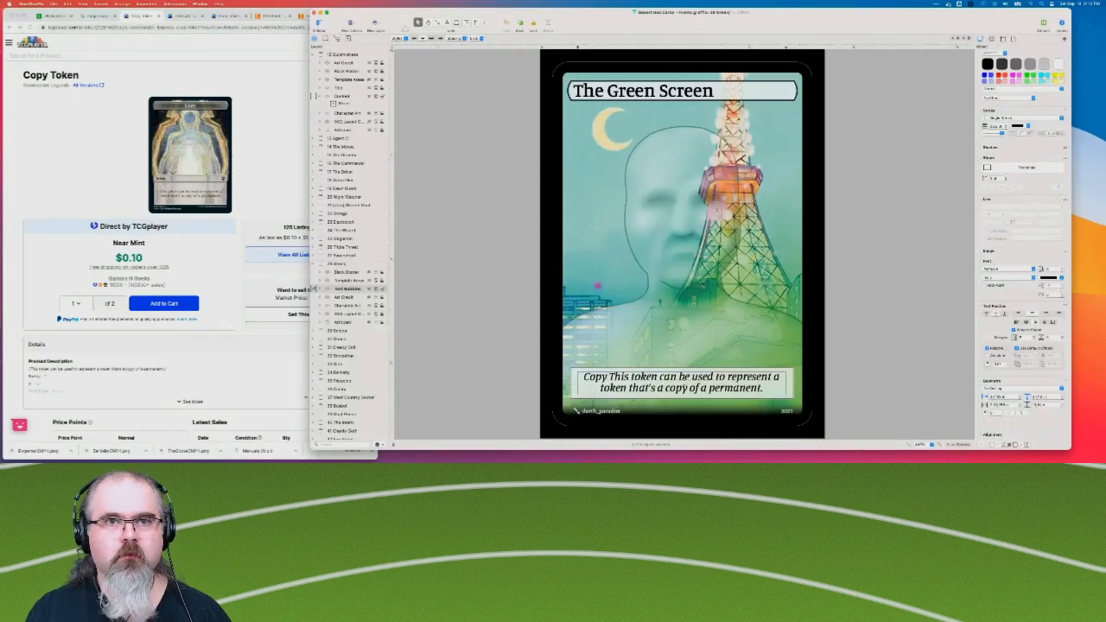
{"action": "key", "text": "BackSpace"}
{"action": "key", "text": "BackSpace"}
{"action": "key", "text": "BackSpace"}
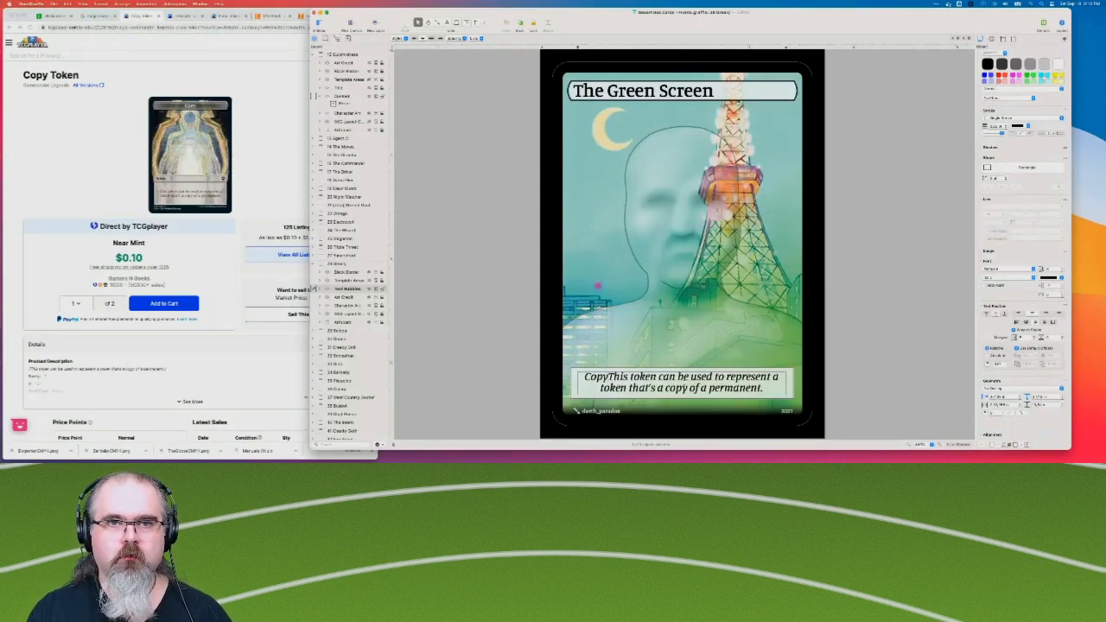
{"action": "type", "text": "—"}
{"action": "left_click", "coordinate": [534, 350]}
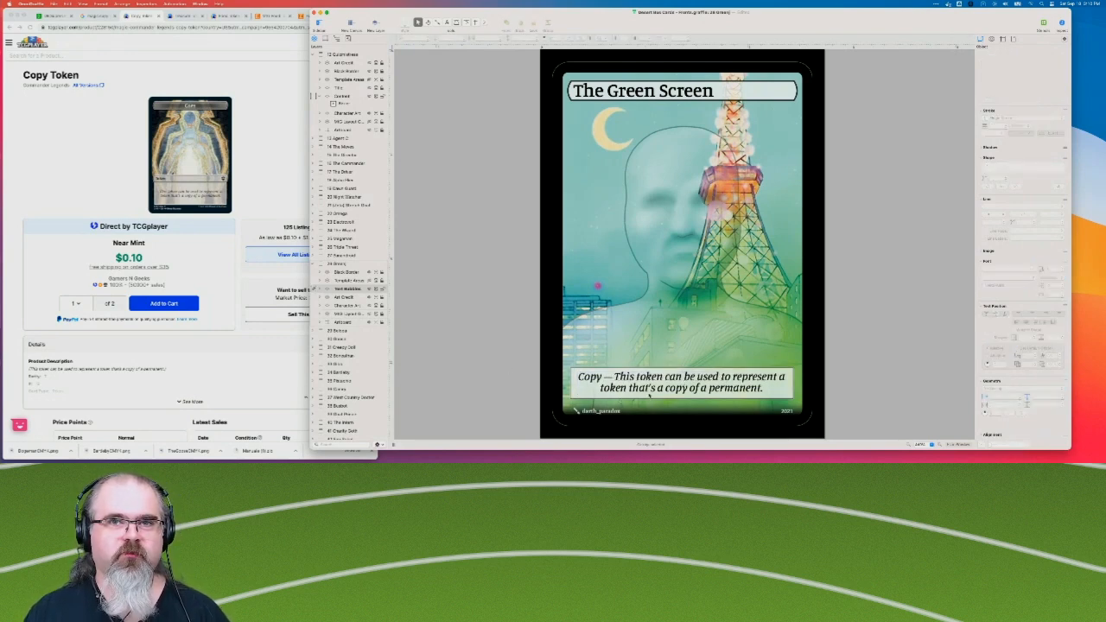
Move the "a" after "represent" onto the second line of the Green Screen rules text, before "token that's a copy".
{"action": "left_click", "coordinate": [782, 377]}
{"action": "double_click", "coordinate": [784, 378]}
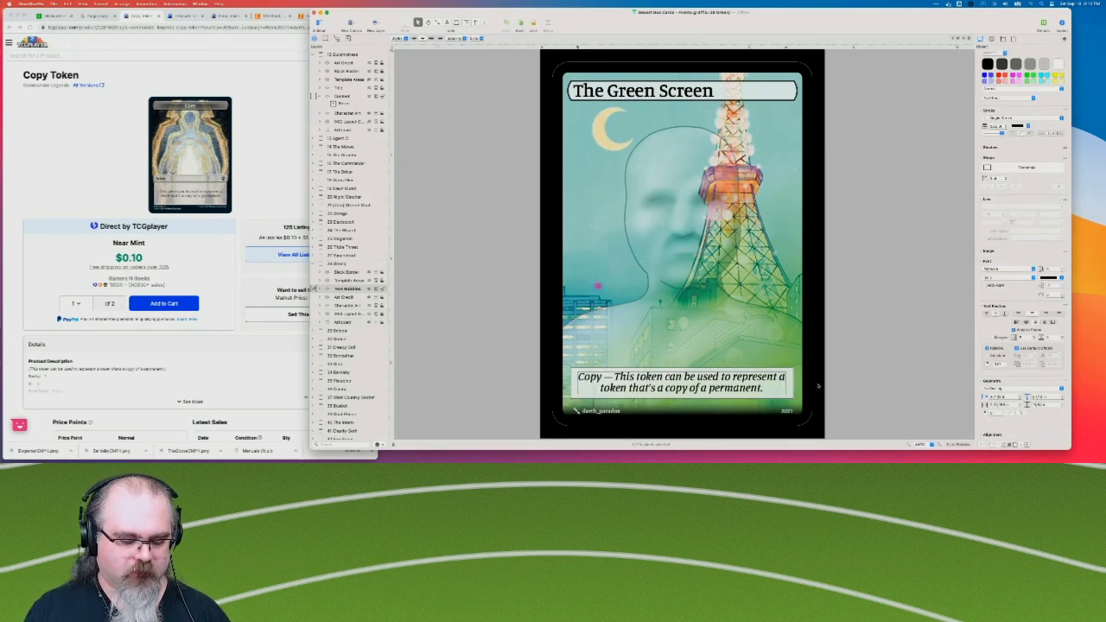
{"action": "key", "text": "Right"}
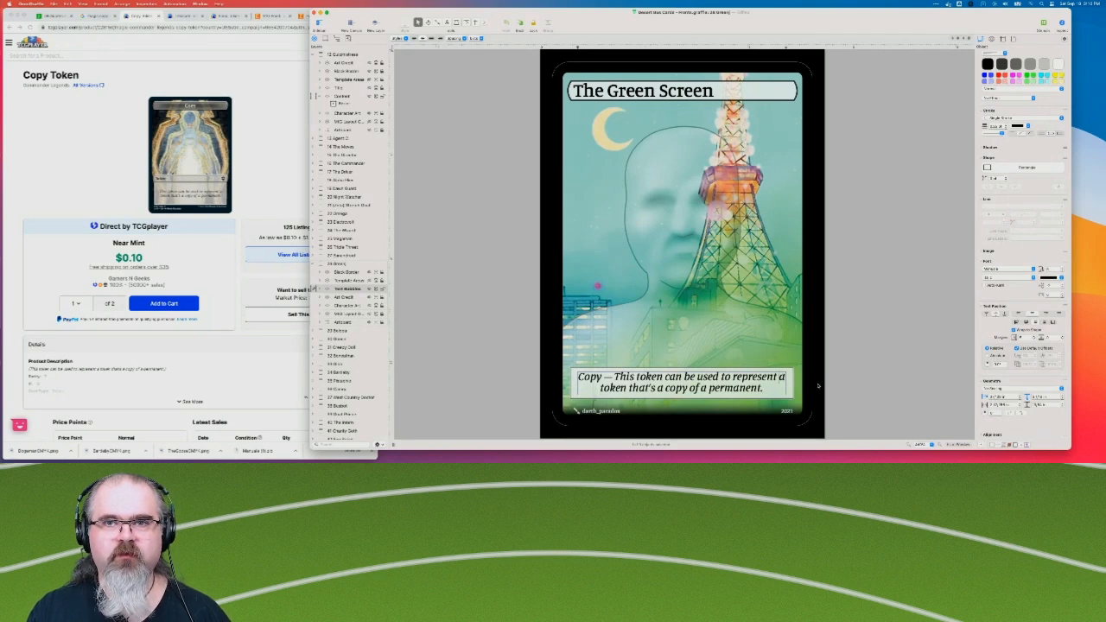
{"action": "key", "text": "Return"}
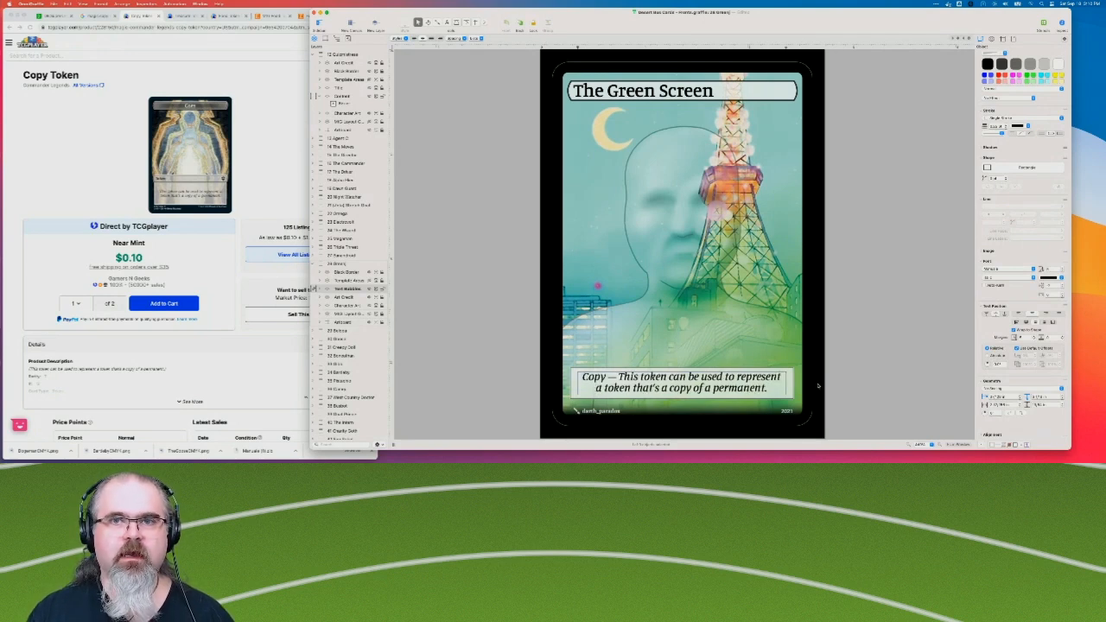
{"action": "left_click", "coordinate": [477, 307]}
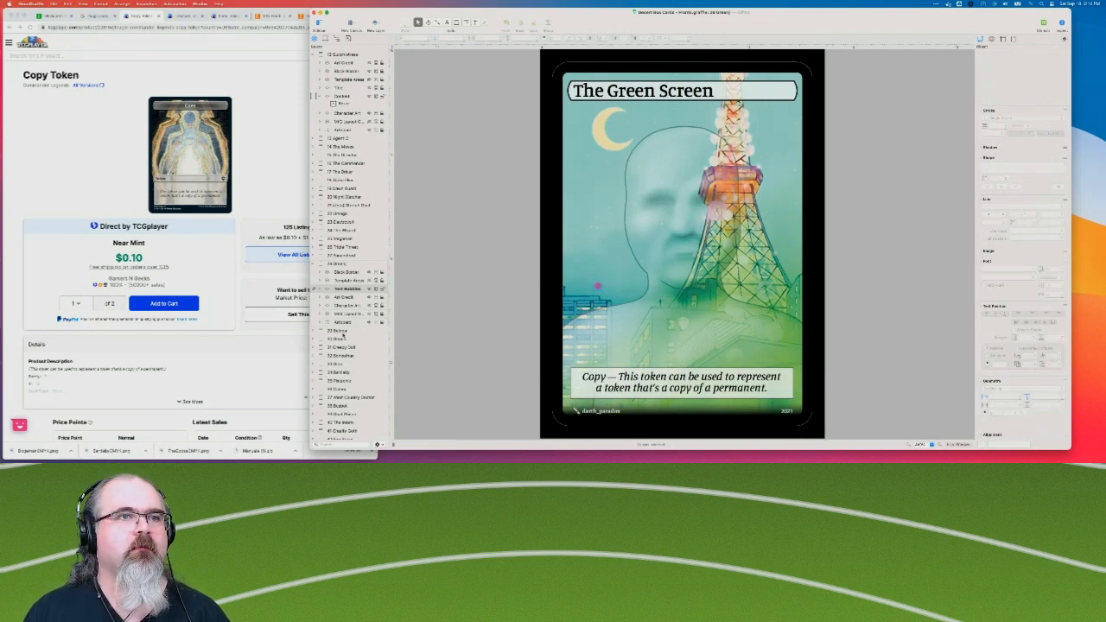
Review the card canvases following The Green Screen one by one, ending on The West Country Doctor.
{"action": "left_click", "coordinate": [341, 331]}
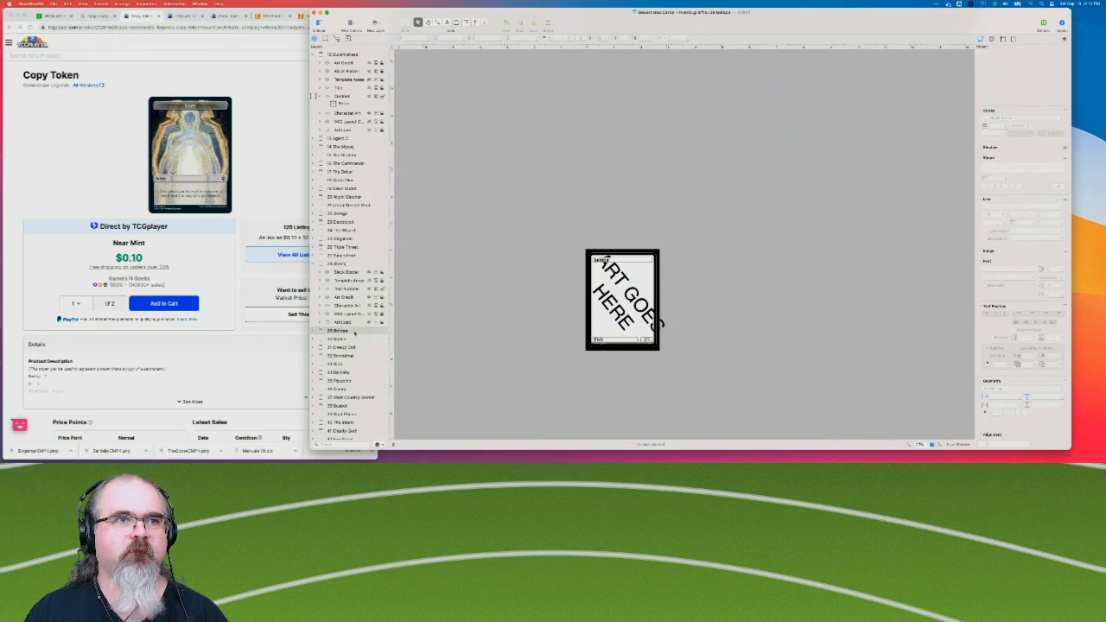
{"action": "left_click", "coordinate": [344, 340]}
{"action": "left_click", "coordinate": [346, 346]}
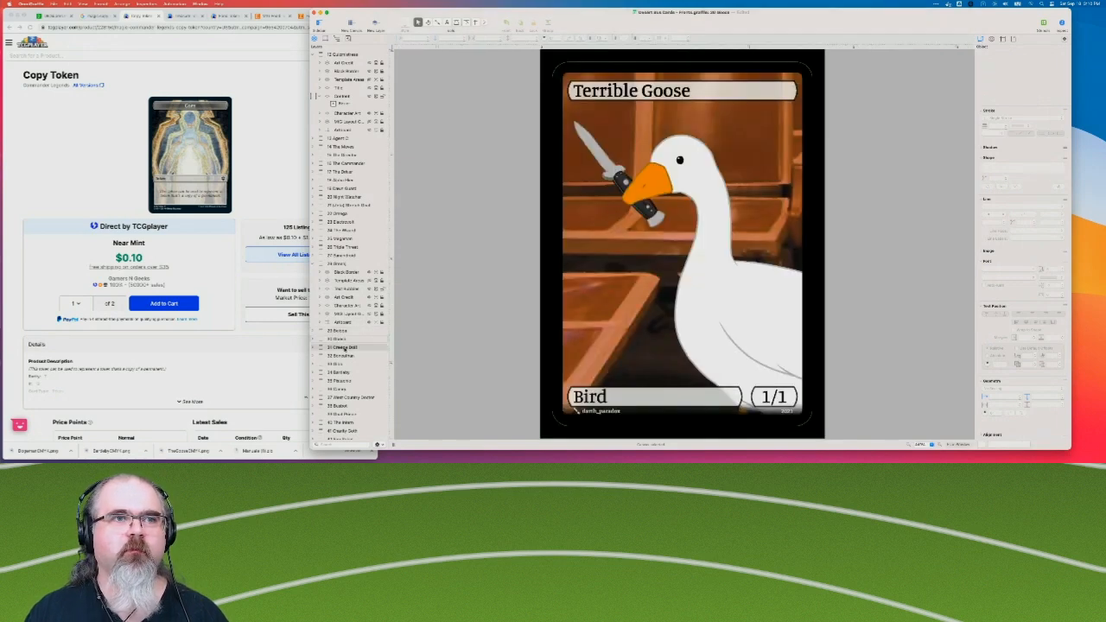
{"action": "left_click", "coordinate": [339, 355]}
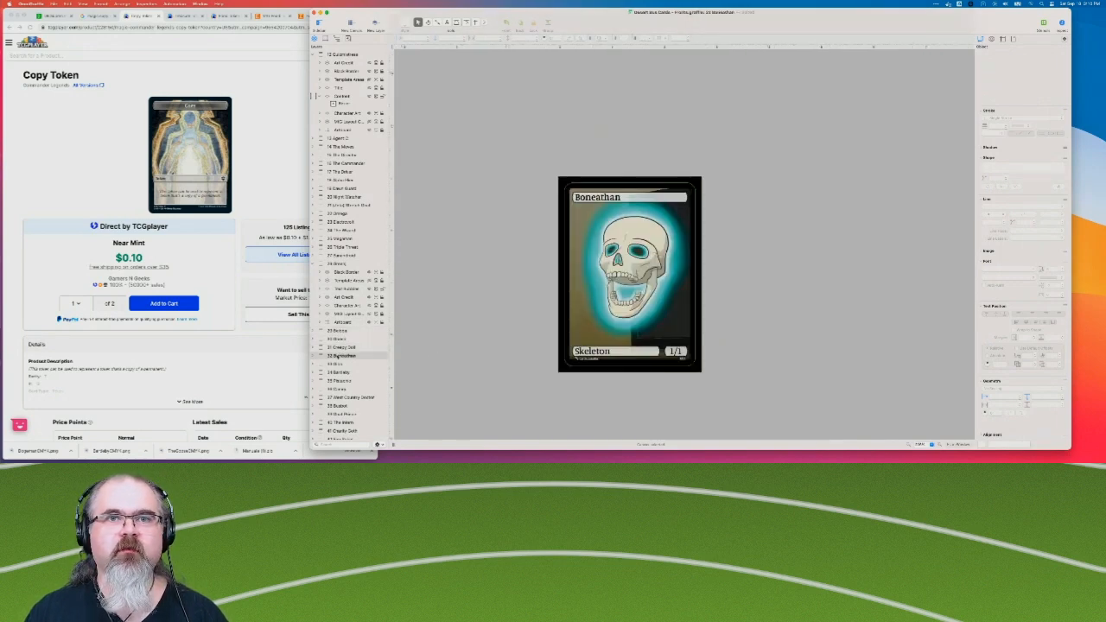
{"action": "left_click", "coordinate": [337, 364]}
{"action": "left_click", "coordinate": [338, 372]}
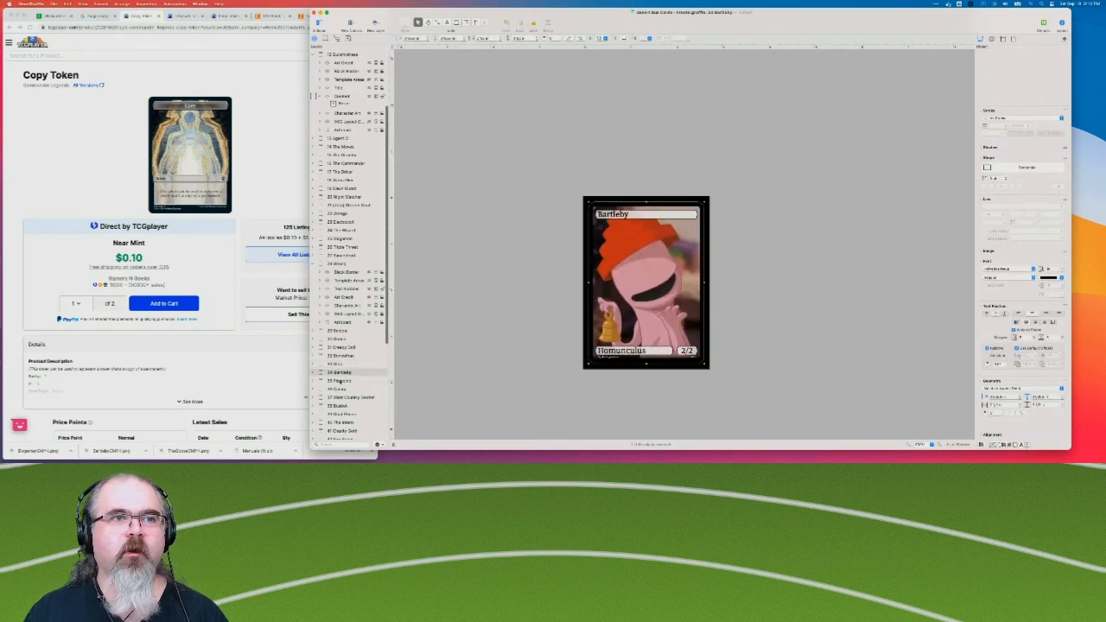
{"action": "left_click", "coordinate": [340, 380]}
{"action": "left_click", "coordinate": [342, 389]}
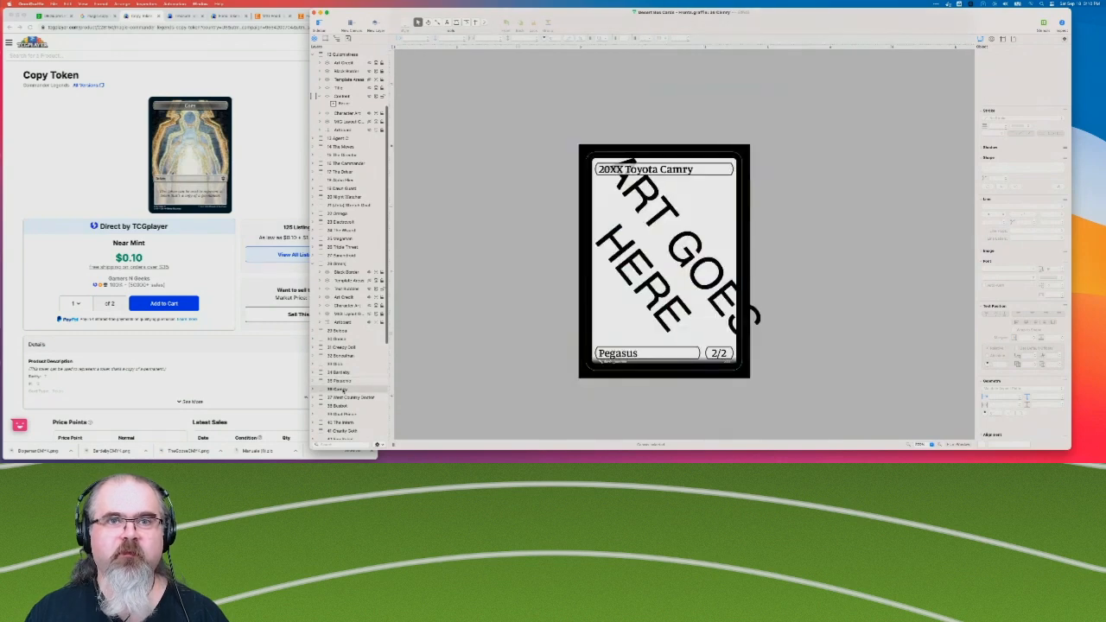
{"action": "left_click", "coordinate": [345, 398]}
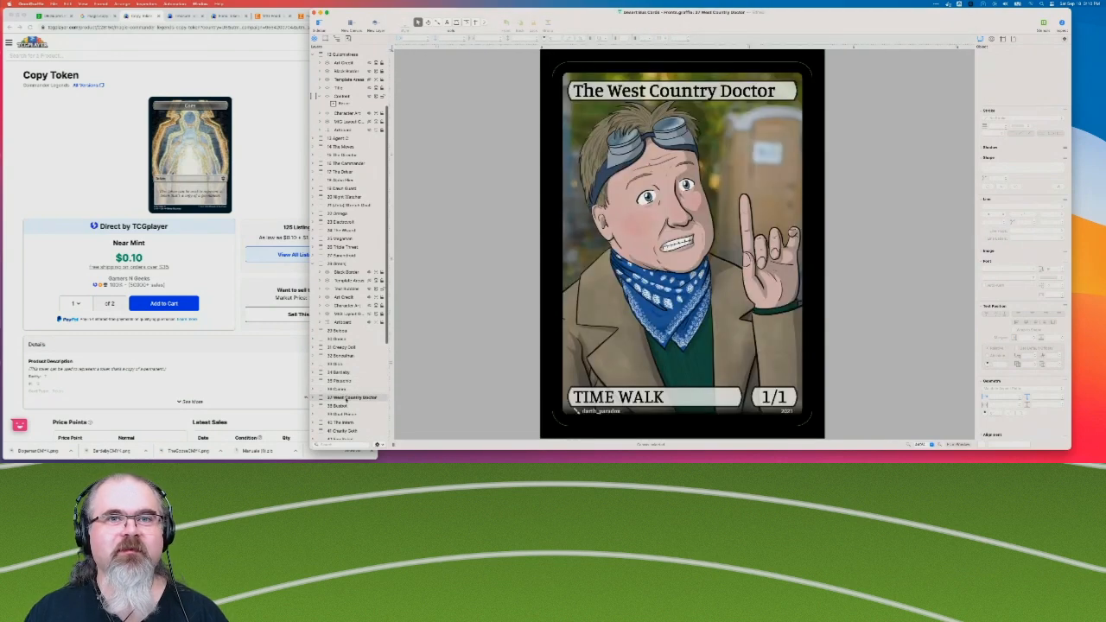
Switch to Chrome, search Google Images for "magic time walk token", and preview the Time Walk proxy card result.
{"action": "left_click", "coordinate": [89, 131]}
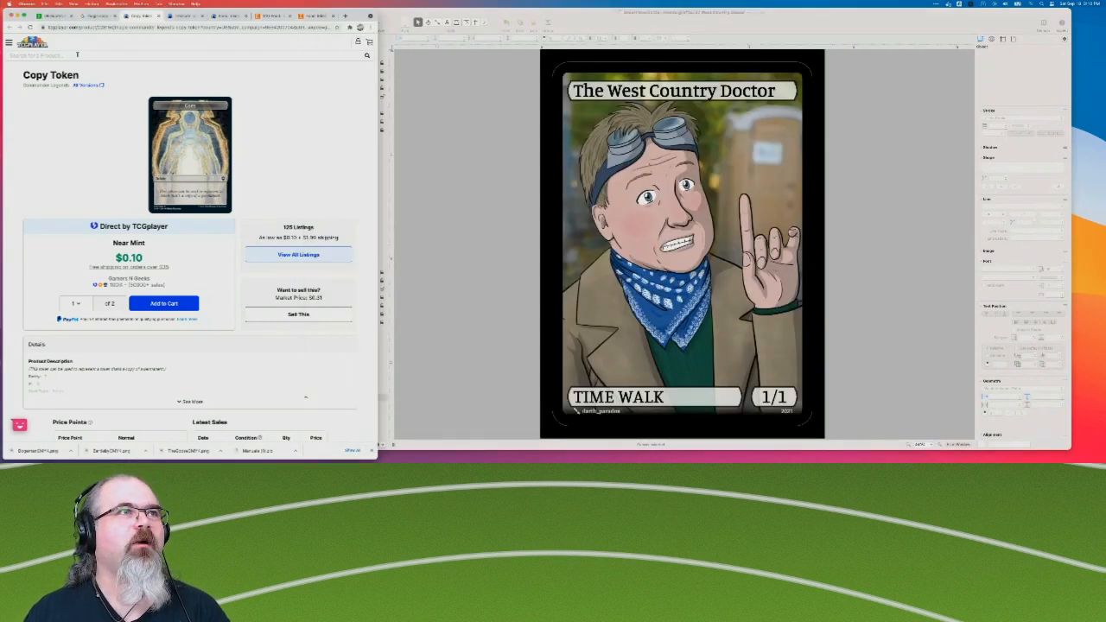
{"action": "left_click", "coordinate": [90, 16]}
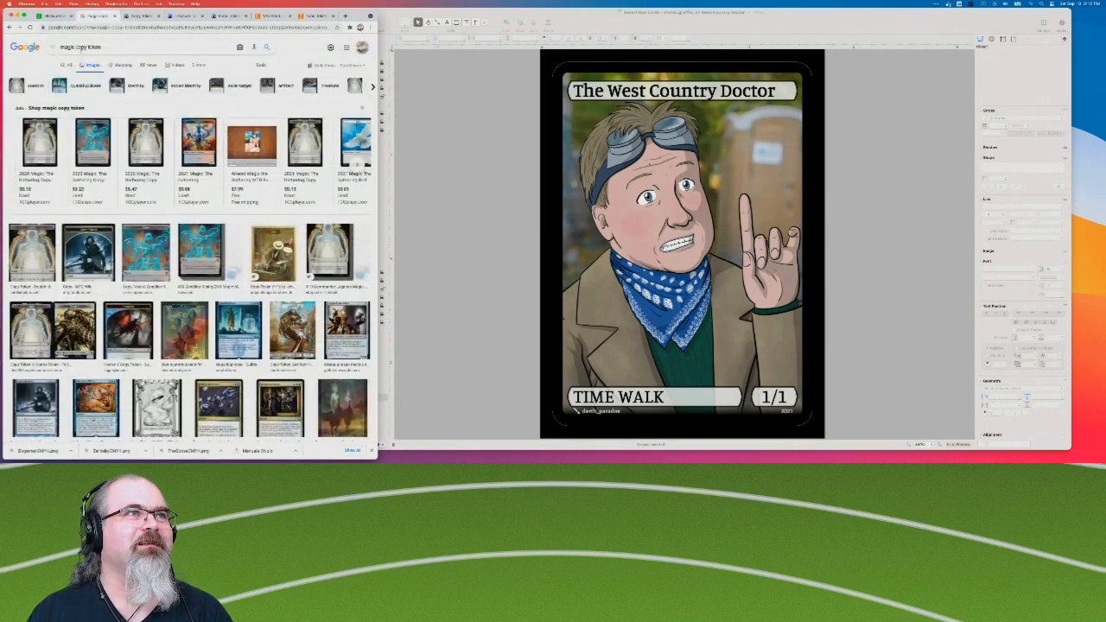
{"action": "left_click", "coordinate": [77, 47]}
{"action": "type", "text": "time walk"}
{"action": "key", "text": "Return"}
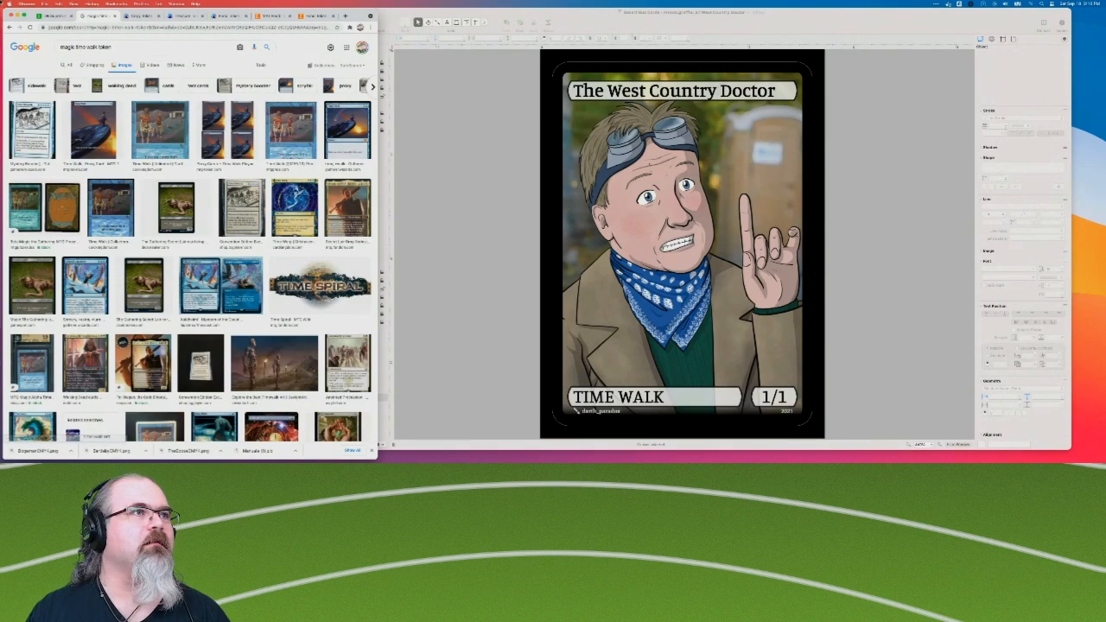
{"action": "left_click", "coordinate": [92, 130]}
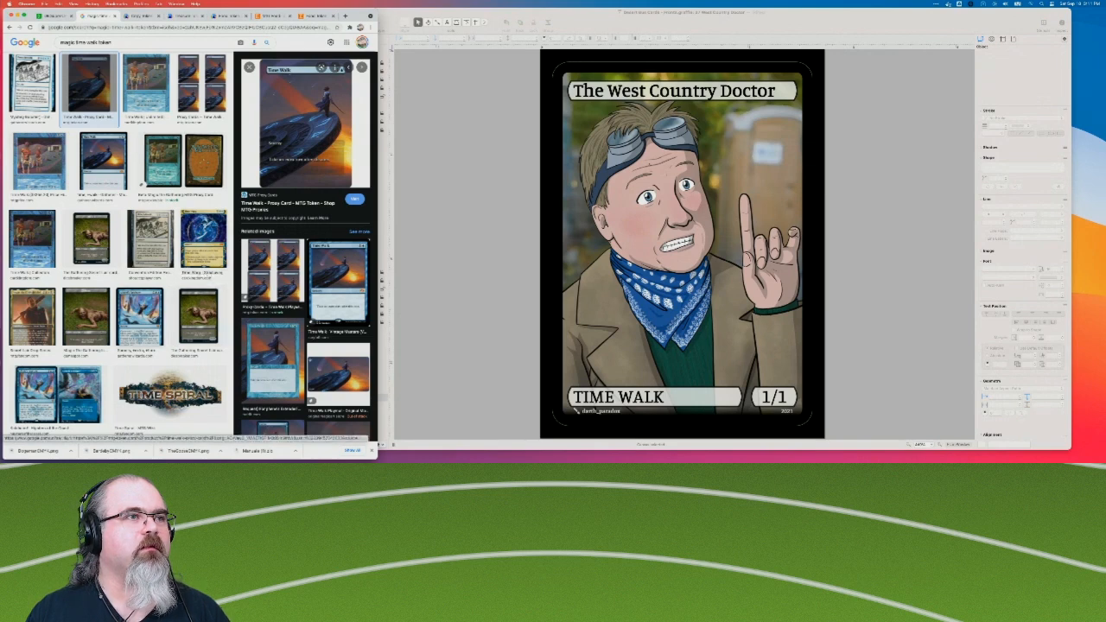
{"action": "scroll", "coordinate": [91, 234], "scroll_direction": "up", "scroll_amount": 2}
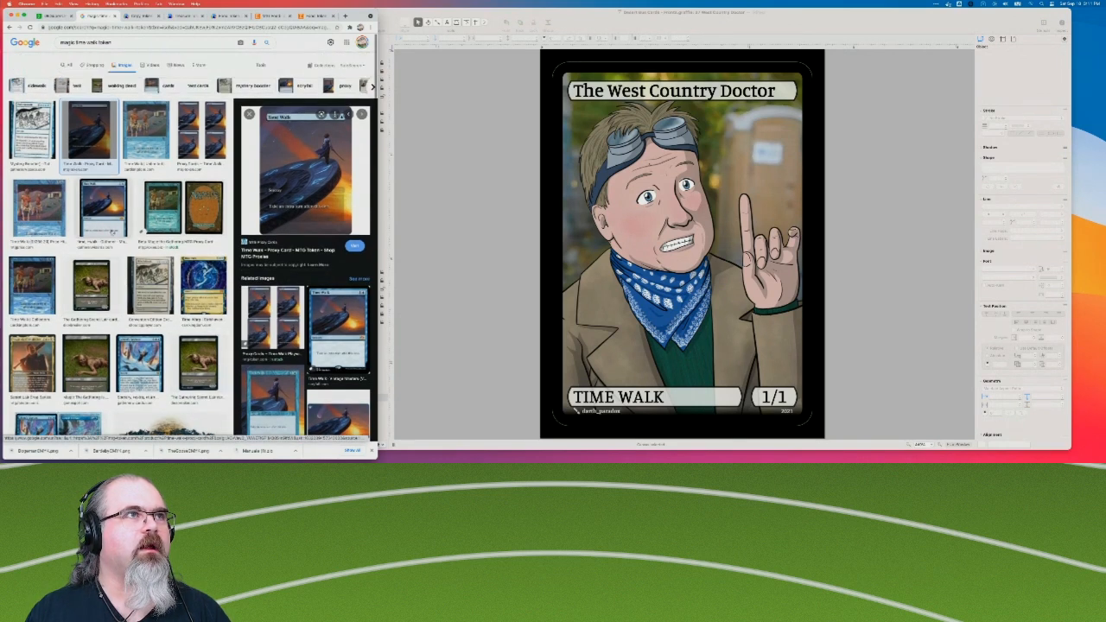
Change the image search to "magic time walk emblem" and look through the results for an official Time Walk emblem.
{"action": "double_click", "coordinate": [104, 46]}
{"action": "type", "text": "alp"}
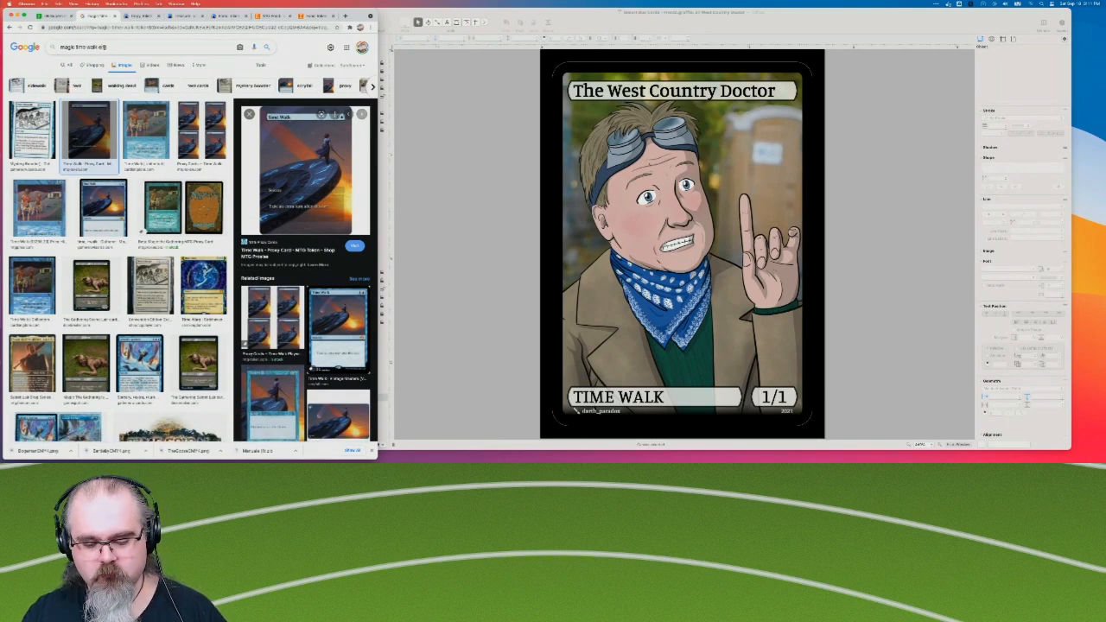
{"action": "type", "text": "mblem"}
{"action": "key", "text": "Return"}
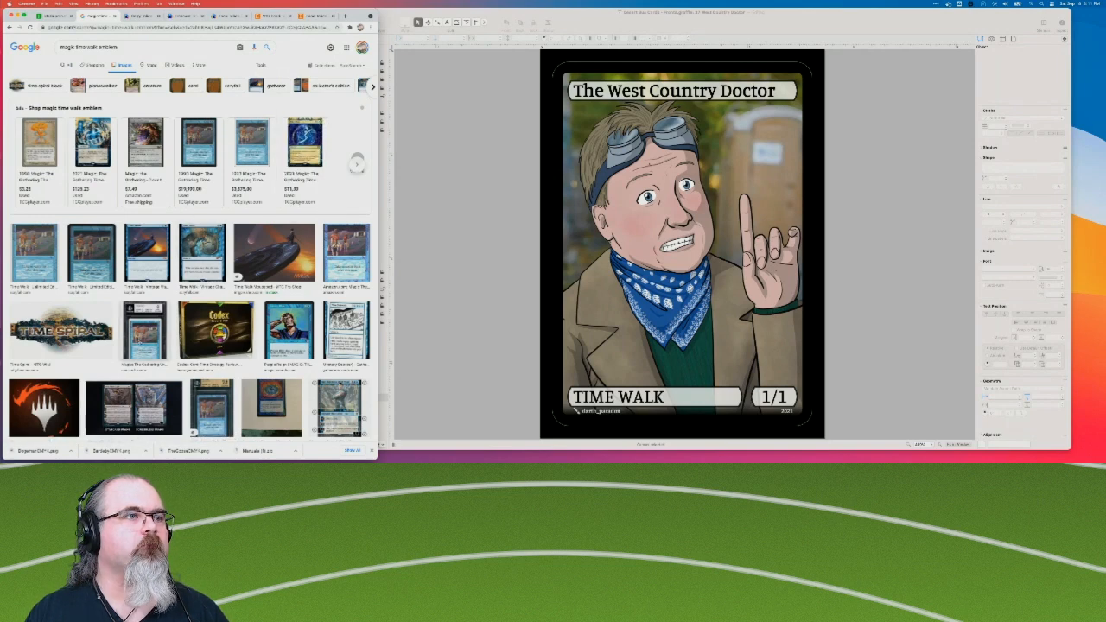
{"action": "scroll", "coordinate": [190, 260], "scroll_direction": "down", "scroll_amount": 1}
{"action": "scroll", "coordinate": [190, 246], "scroll_direction": "down", "scroll_amount": 5}
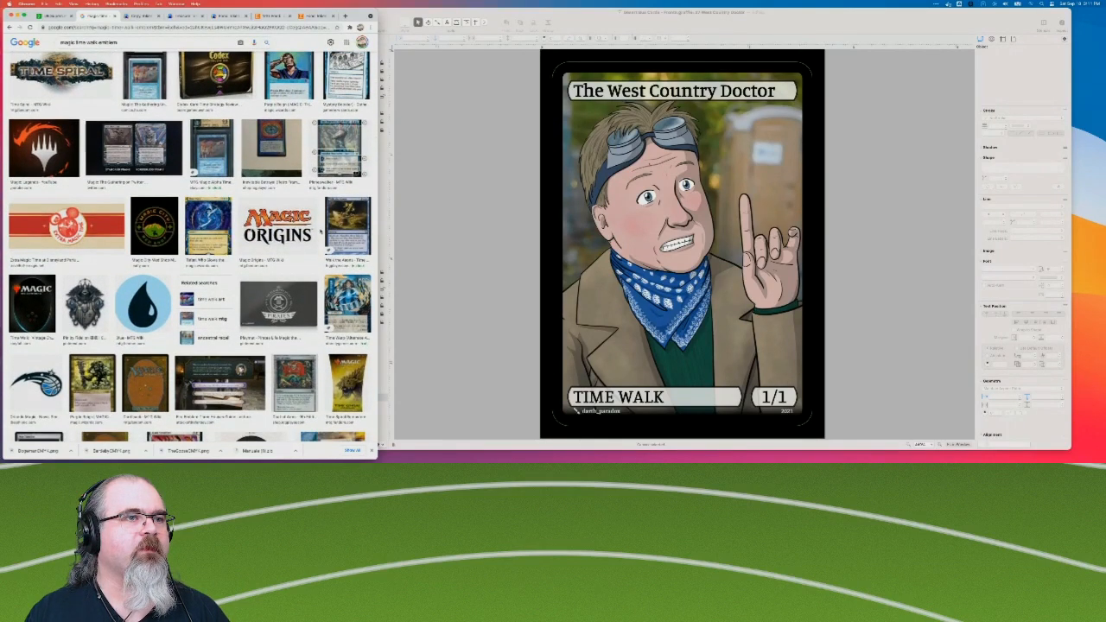
{"action": "scroll", "coordinate": [321, 231], "scroll_direction": "down", "scroll_amount": 5}
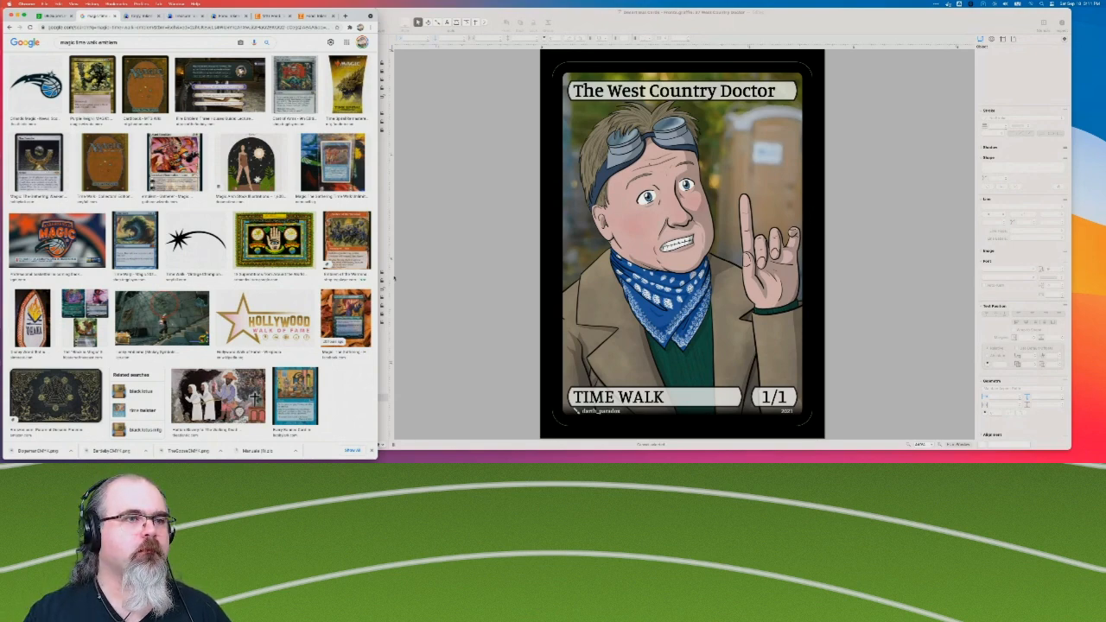
{"action": "scroll", "coordinate": [191, 251], "scroll_direction": "down", "scroll_amount": 5}
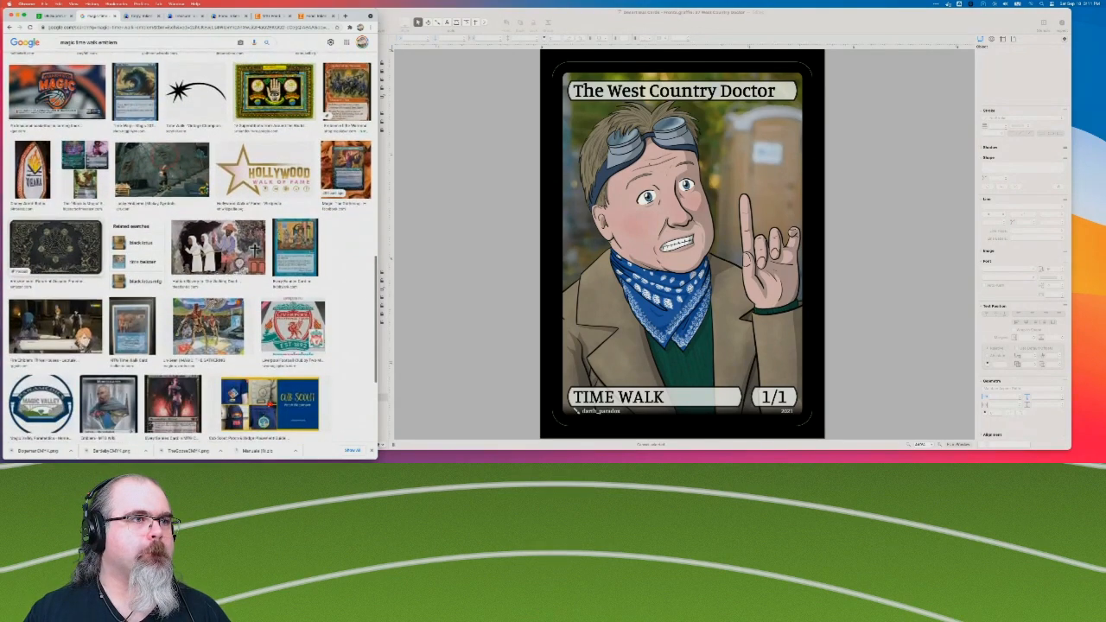
{"action": "scroll", "coordinate": [190, 247], "scroll_direction": "down", "scroll_amount": 5}
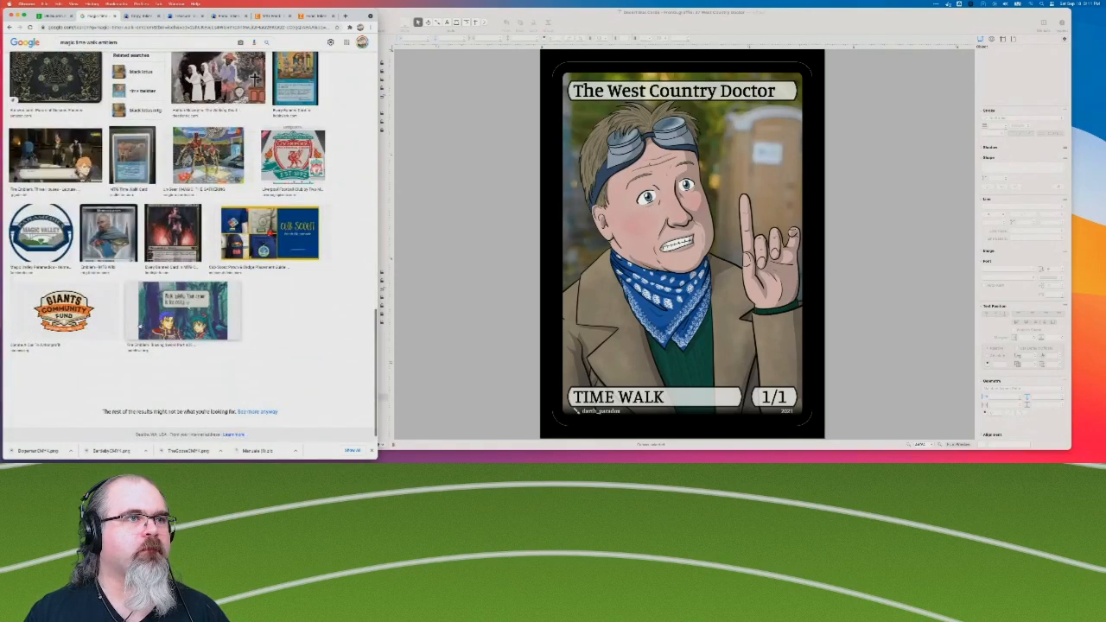
{"action": "scroll", "coordinate": [190, 247], "scroll_direction": "up", "scroll_amount": 15}
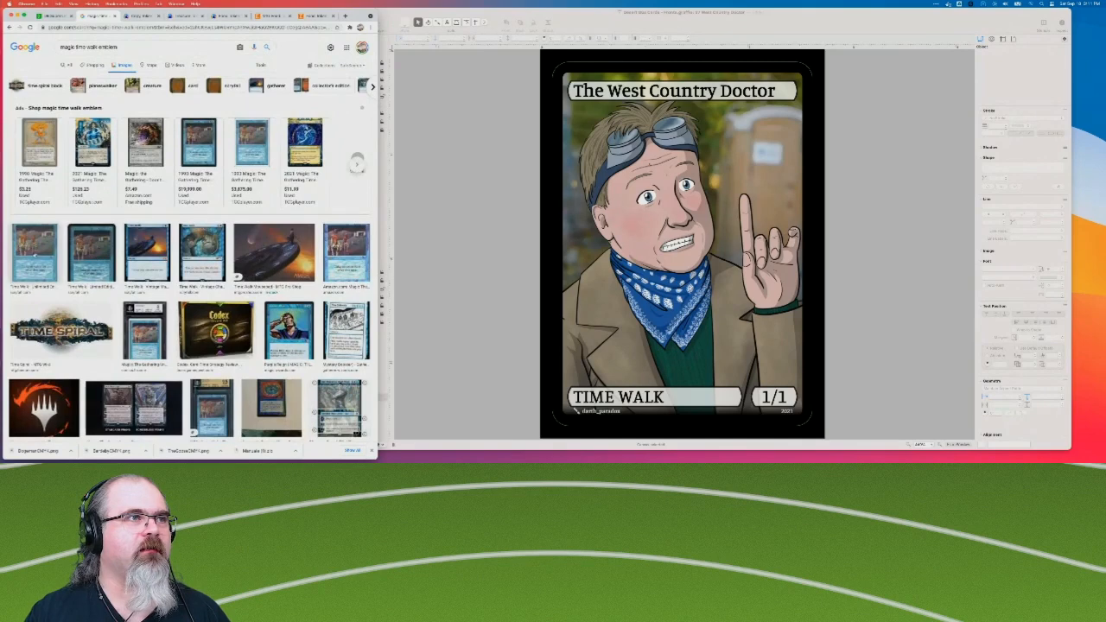
Preview the Vintage Masters Time Walk card and examine its rules text and related card images.
{"action": "left_click", "coordinate": [148, 252]}
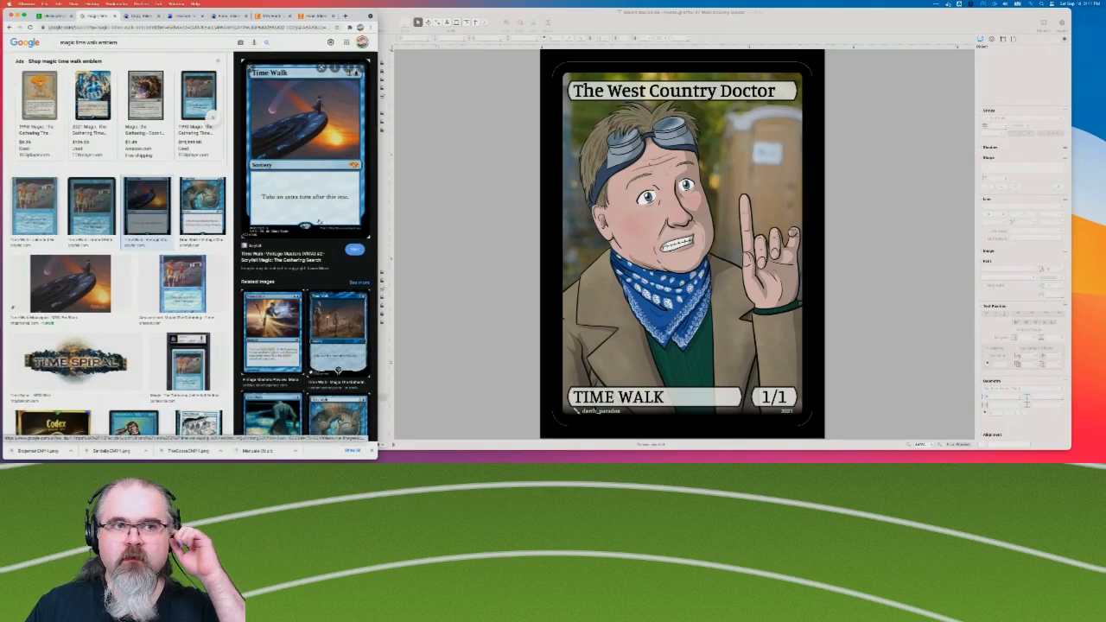
{"action": "scroll", "coordinate": [319, 222], "scroll_direction": "down", "scroll_amount": 2}
{"action": "scroll", "coordinate": [306, 242], "scroll_direction": "down", "scroll_amount": 2}
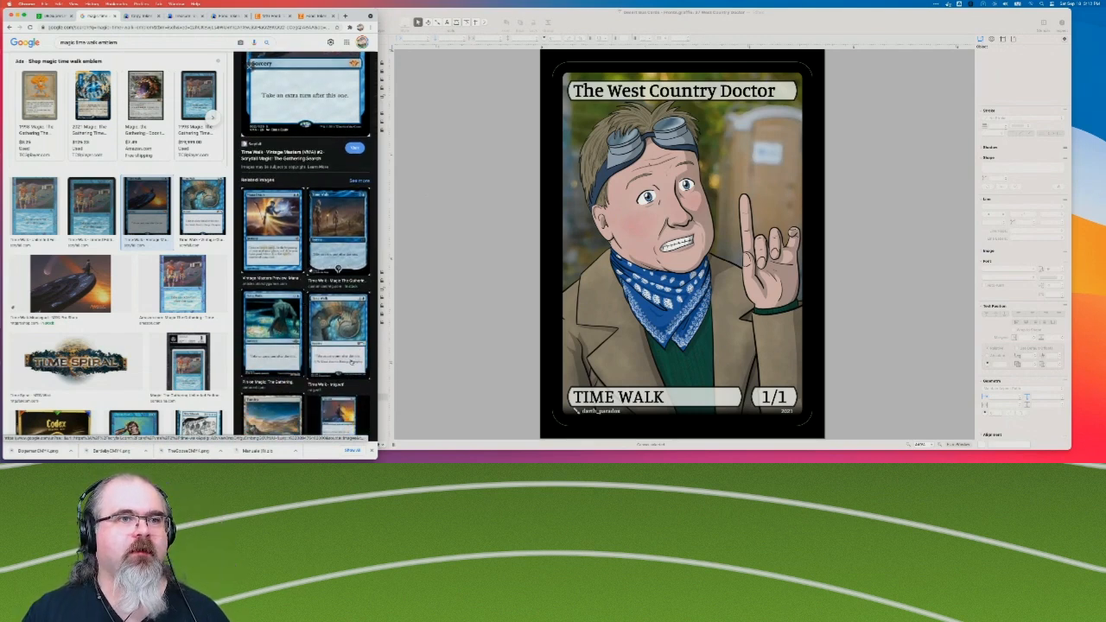
{"action": "scroll", "coordinate": [351, 361], "scroll_direction": "down", "scroll_amount": 2}
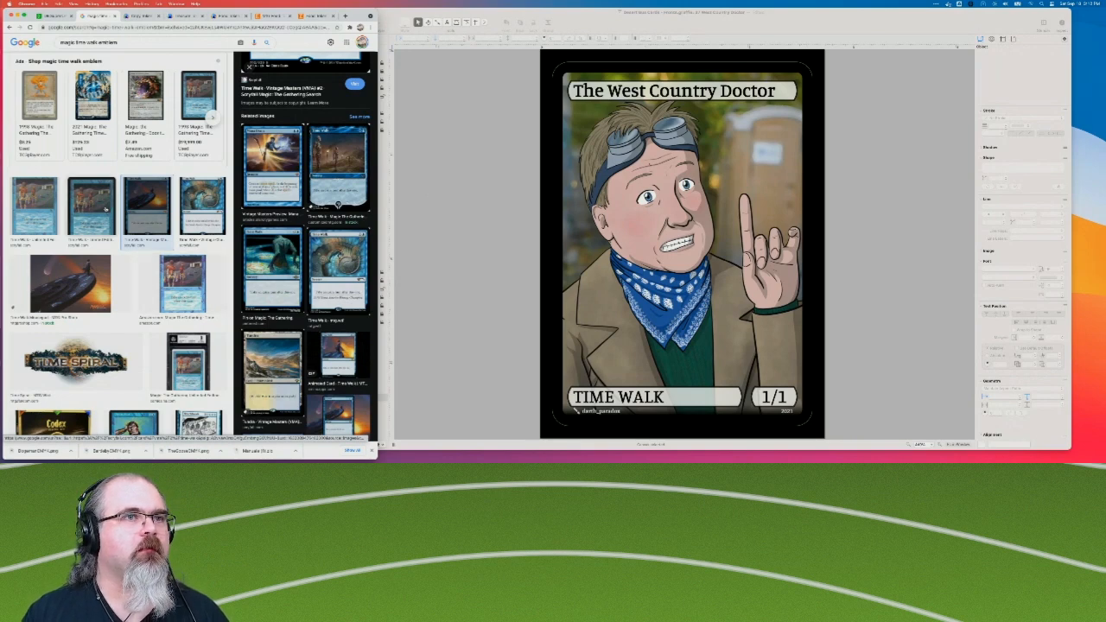
Preview the Time Sidewalk (Mystery Booster) result, examine its related images, and return to The West Country Doctor card in OmniGraffle.
{"action": "scroll", "coordinate": [88, 294], "scroll_direction": "down", "scroll_amount": 1}
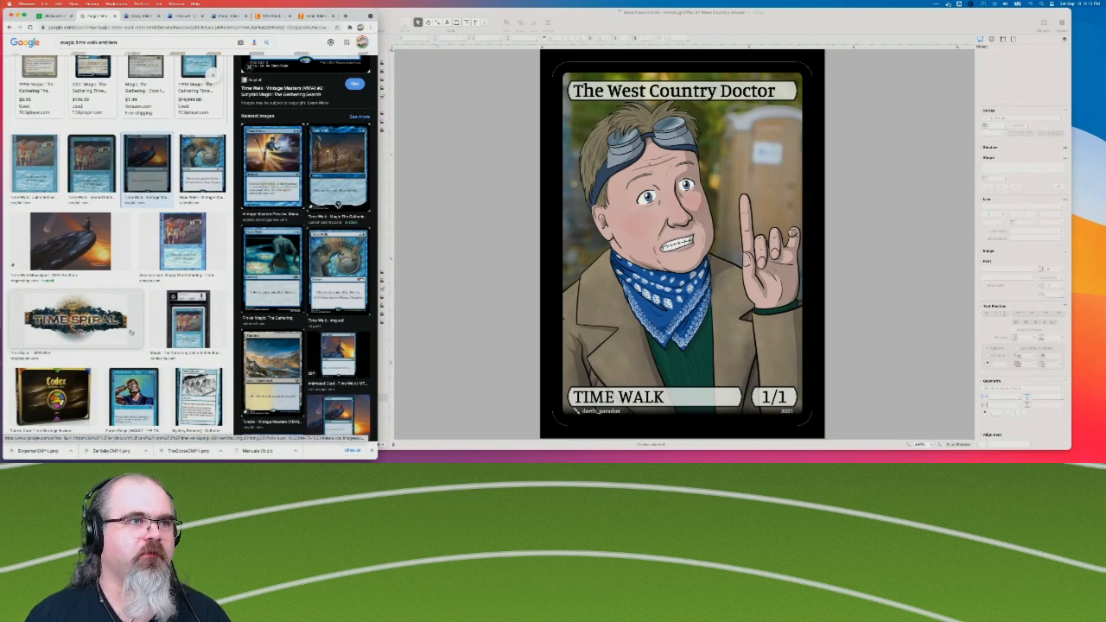
{"action": "scroll", "coordinate": [88, 294], "scroll_direction": "down", "scroll_amount": 1}
{"action": "left_click", "coordinate": [200, 349]}
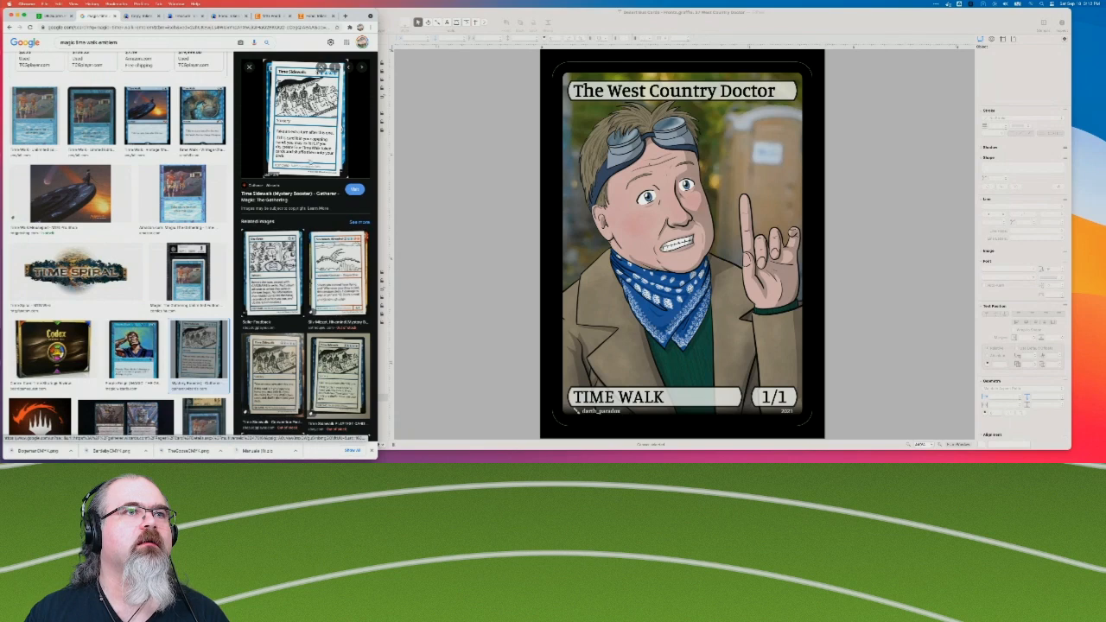
{"action": "scroll", "coordinate": [306, 242], "scroll_direction": "down", "scroll_amount": 2}
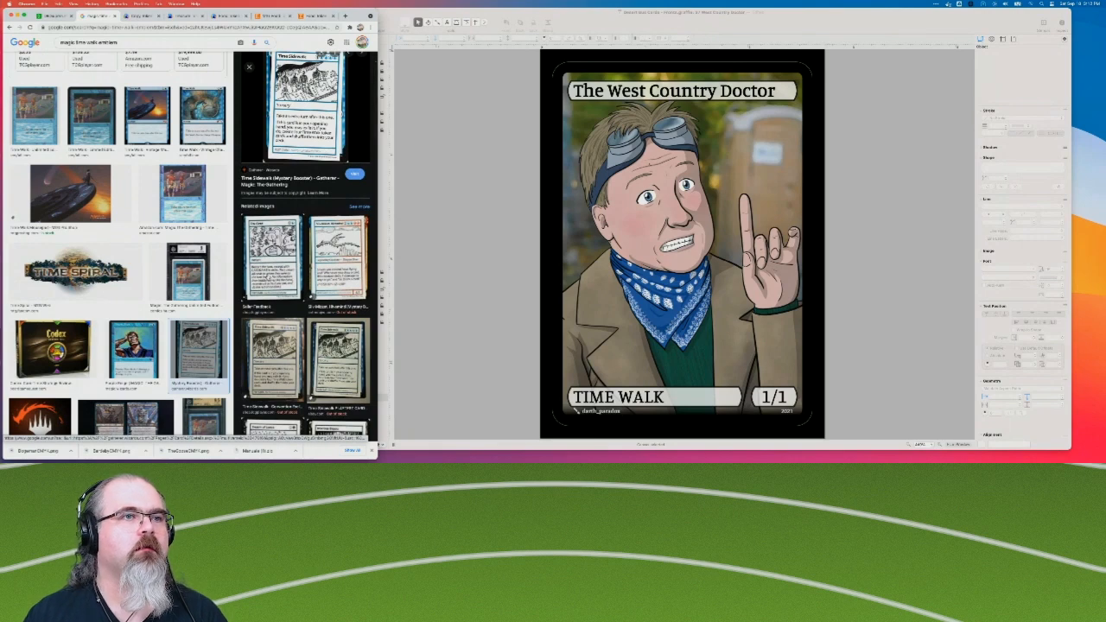
{"action": "scroll", "coordinate": [306, 243], "scroll_direction": "down", "scroll_amount": 1}
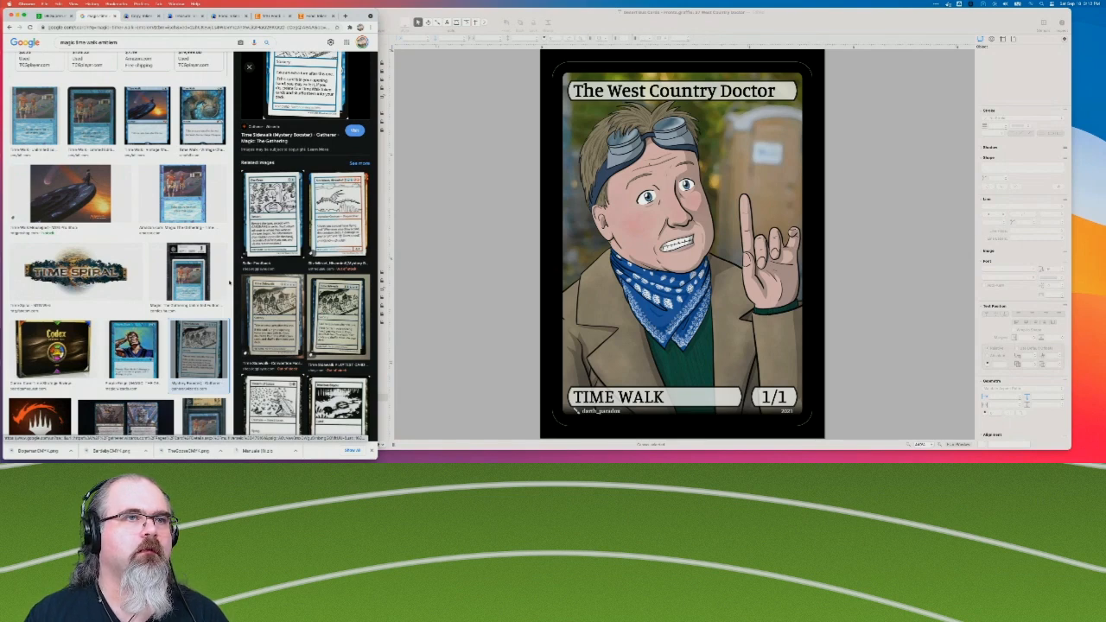
{"action": "scroll", "coordinate": [229, 283], "scroll_direction": "down", "scroll_amount": 1}
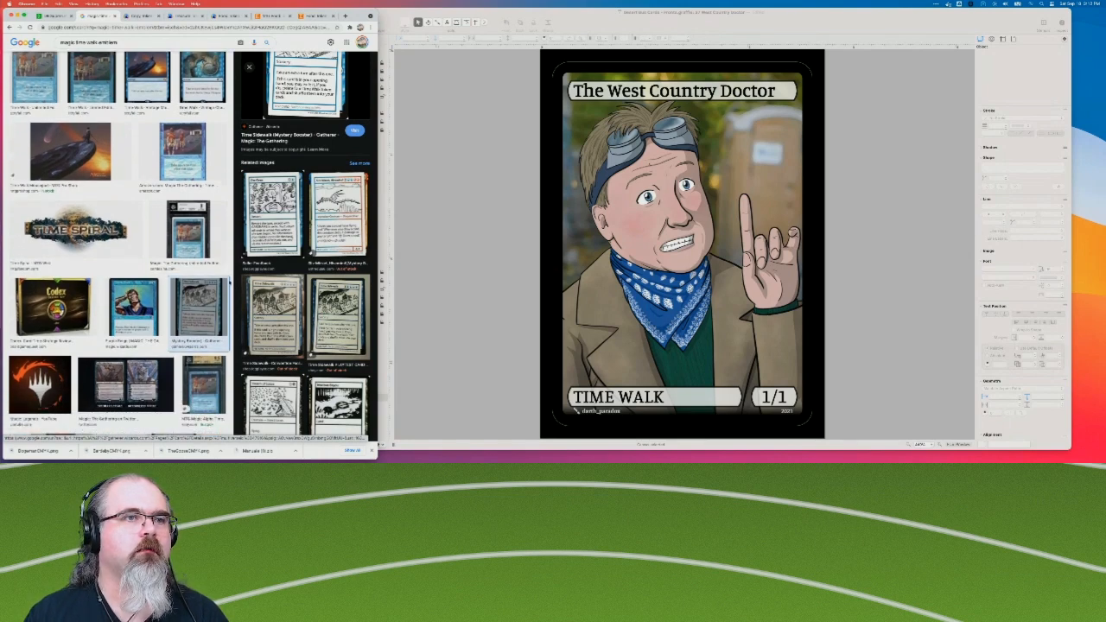
{"action": "scroll", "coordinate": [279, 356], "scroll_direction": "down", "scroll_amount": 2}
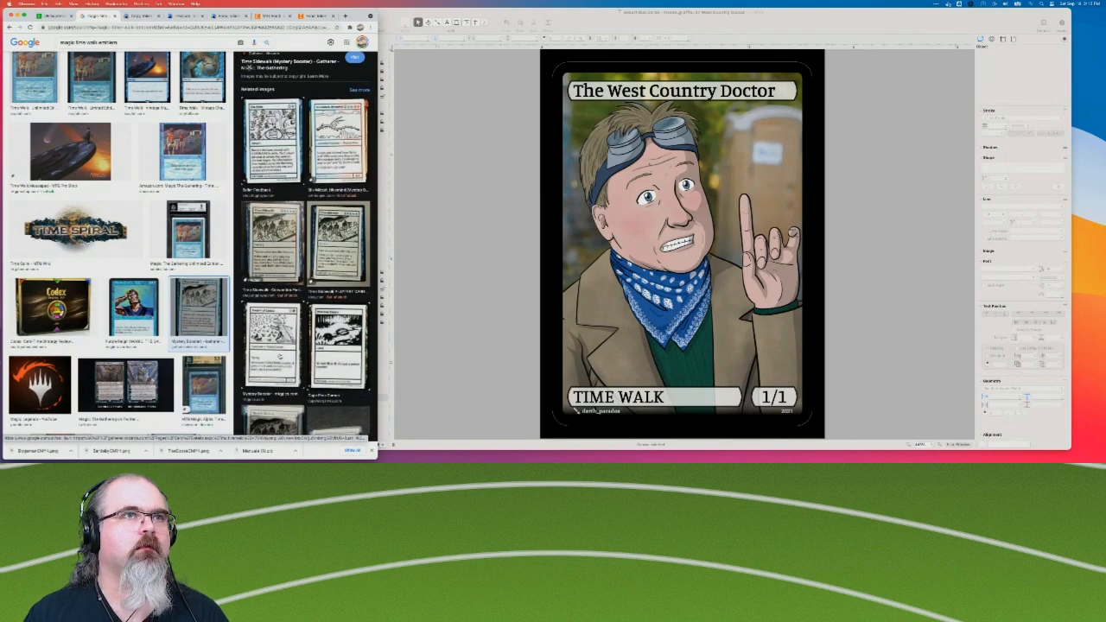
{"action": "scroll", "coordinate": [247, 66], "scroll_direction": "down", "scroll_amount": 3}
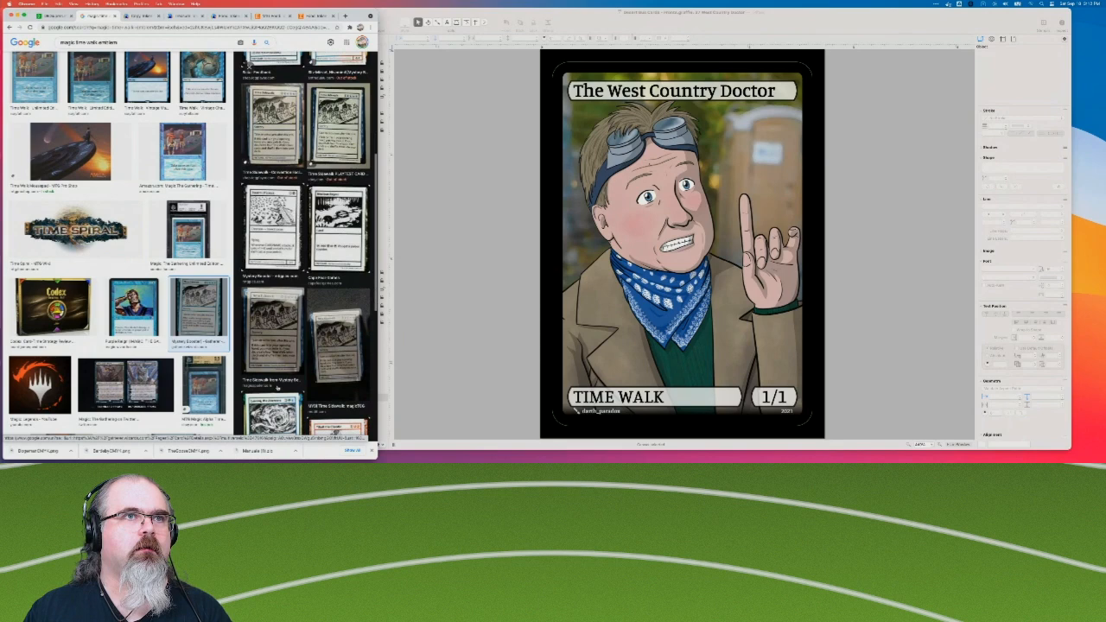
{"action": "scroll", "coordinate": [249, 66], "scroll_direction": "down", "scroll_amount": 5}
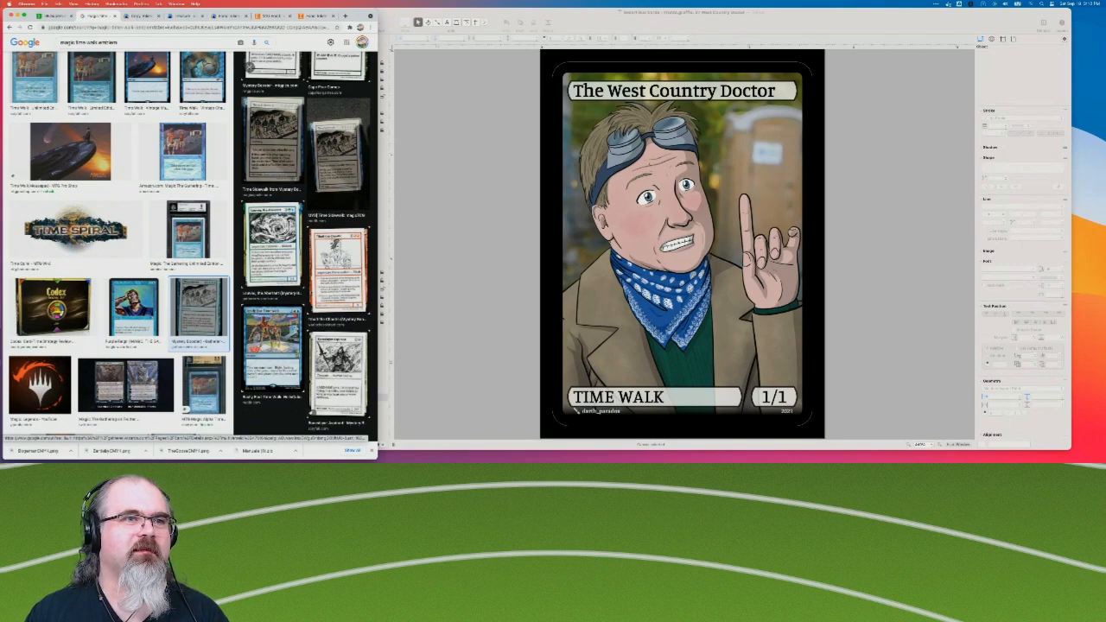
{"action": "scroll", "coordinate": [249, 66], "scroll_direction": "up", "scroll_amount": 10}
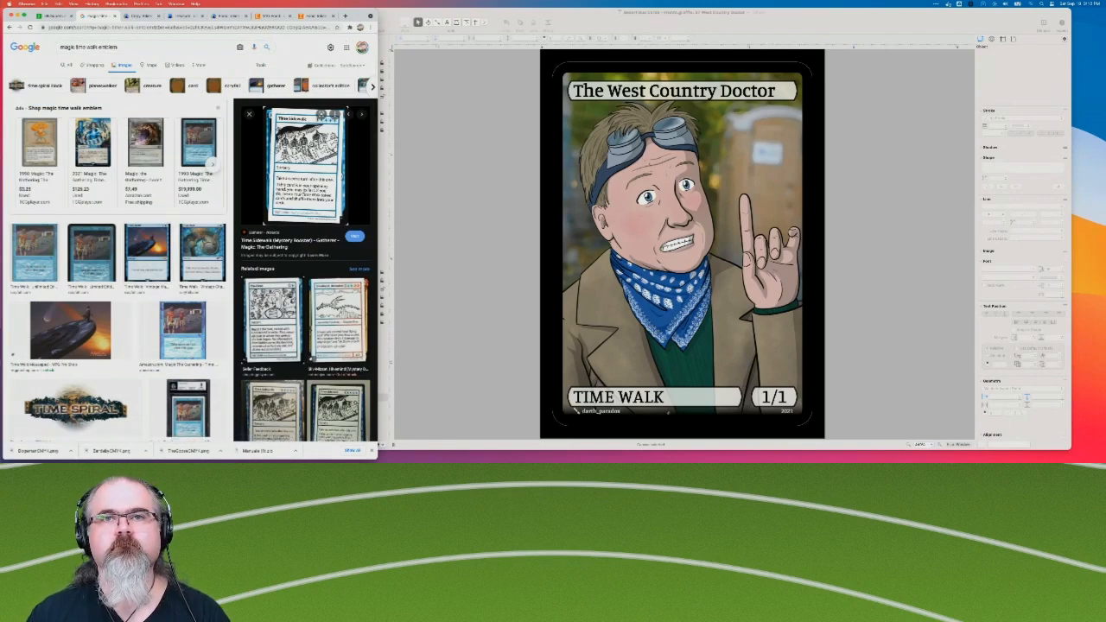
{"action": "left_click", "coordinate": [488, 345]}
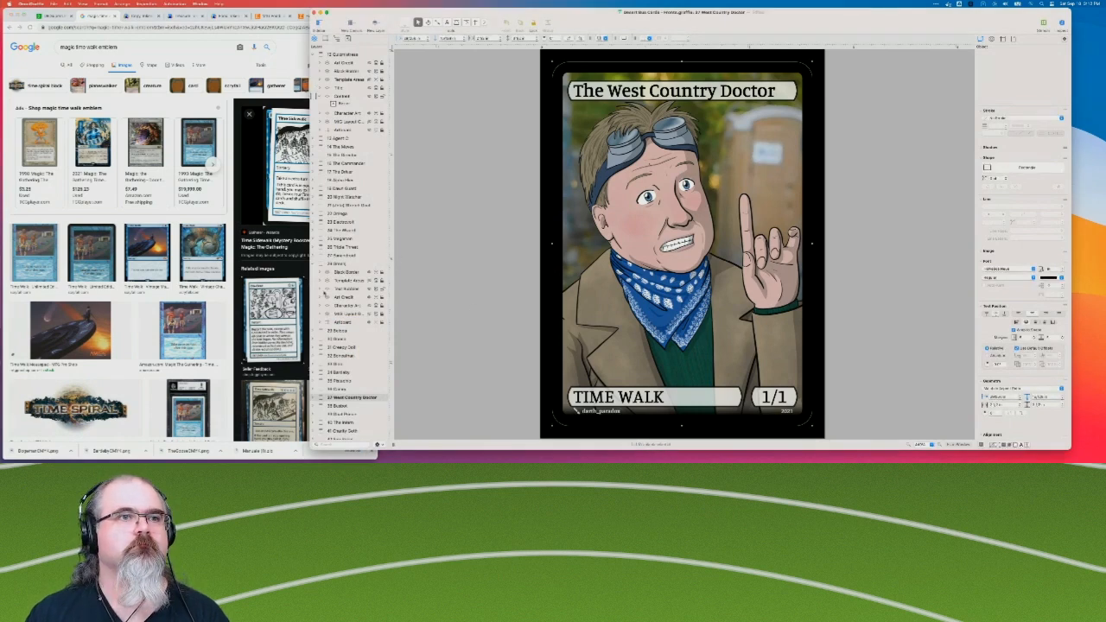
Unlock the layer holding The West Country Doctor's lower text bubbles and delete its TIME WALK type bubble and 1/1 bubble.
{"action": "left_click", "coordinate": [313, 398]}
{"action": "scroll", "coordinate": [312, 399], "scroll_direction": "down", "scroll_amount": 4}
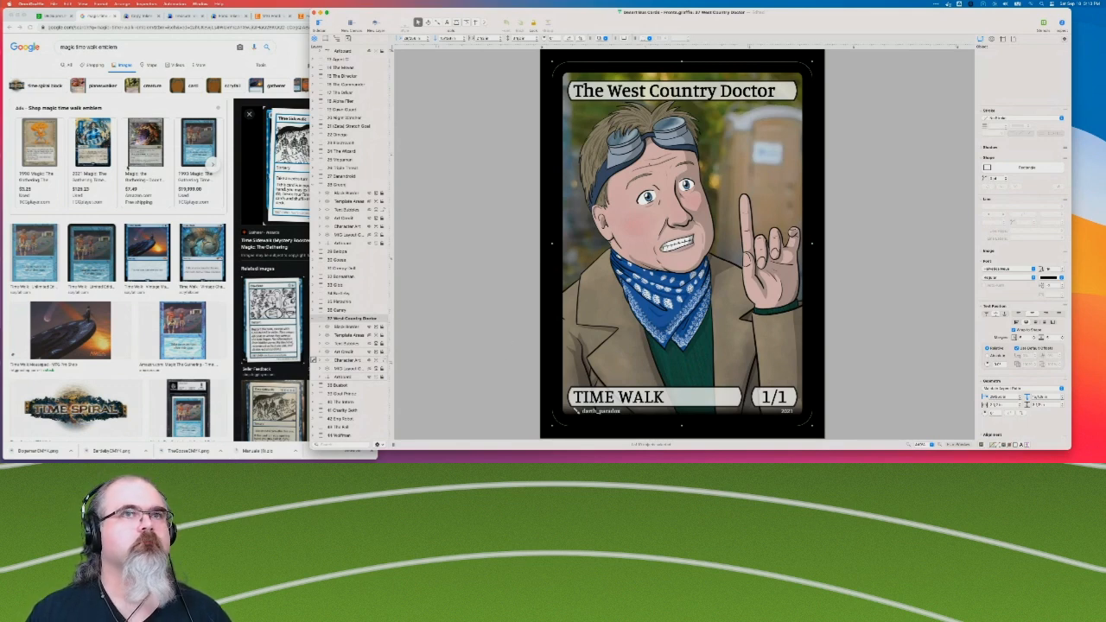
{"action": "left_click", "coordinate": [382, 360]}
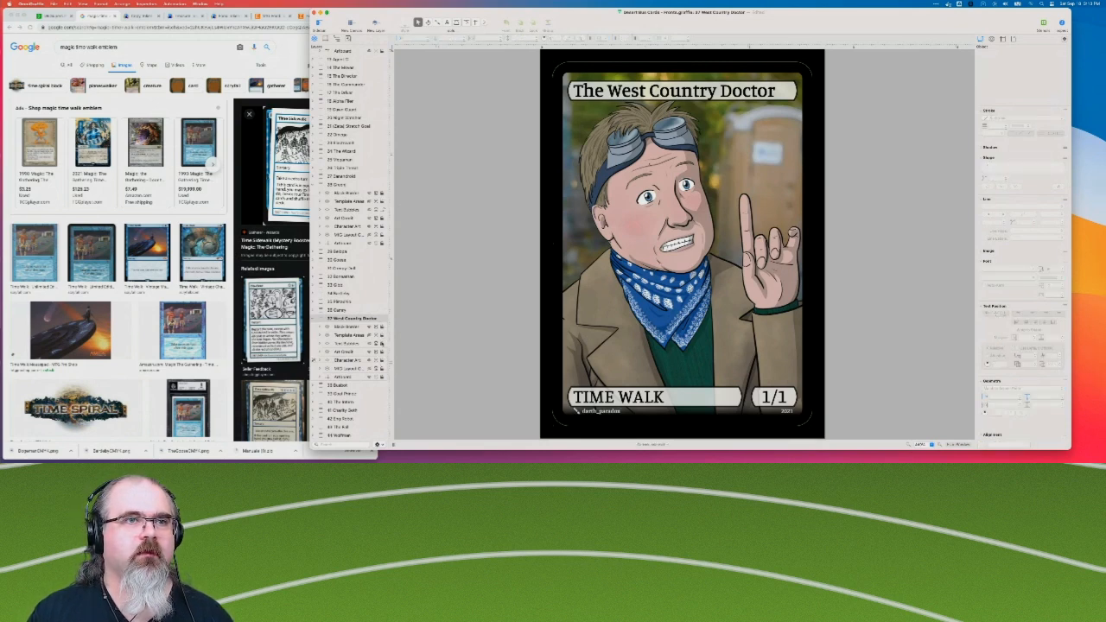
{"action": "left_click_drag", "start_coordinate": [491, 362], "coordinate": [924, 407]}
{"action": "key", "text": "BackSpace"}
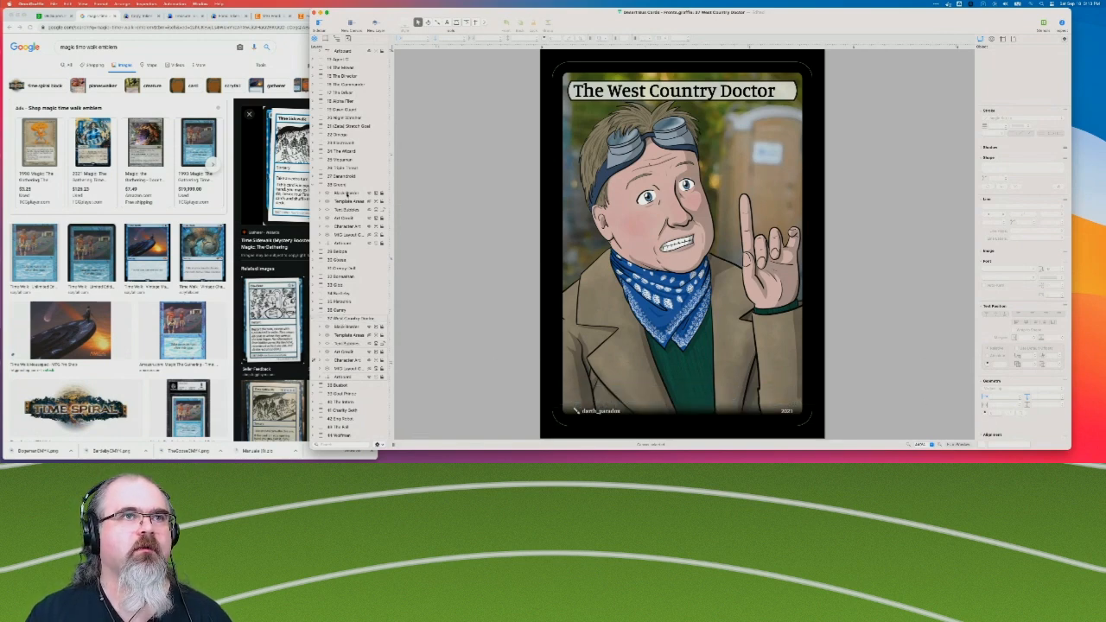
Copy the Copy rules text box from The Green Screen card onto The West Country Doctor card's text bubbles layer.
{"action": "left_click", "coordinate": [350, 211]}
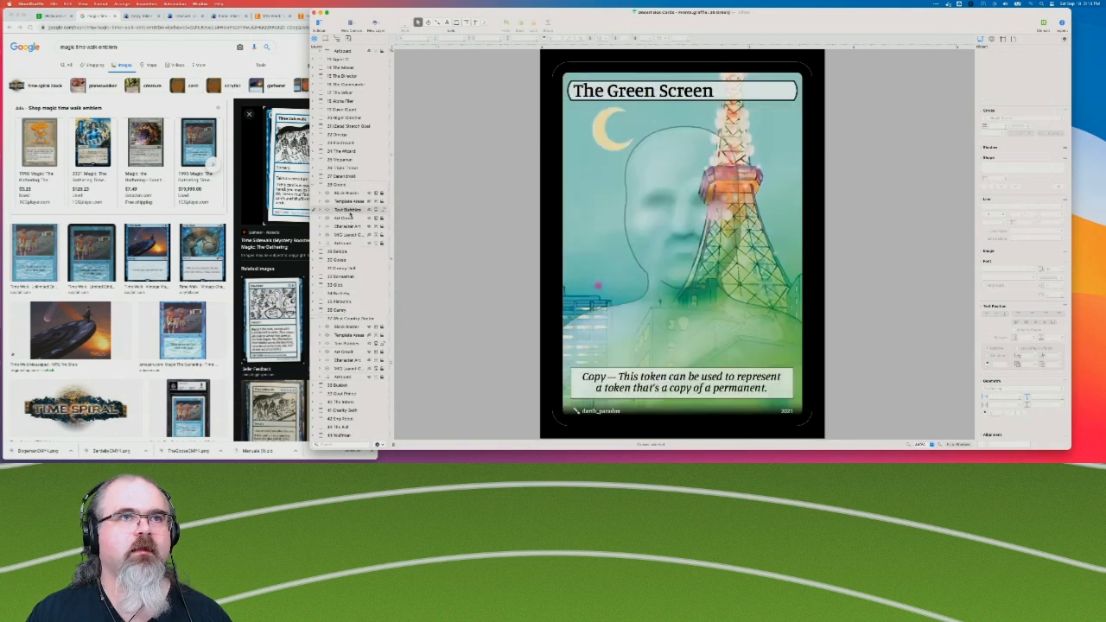
{"action": "left_click", "coordinate": [607, 378]}
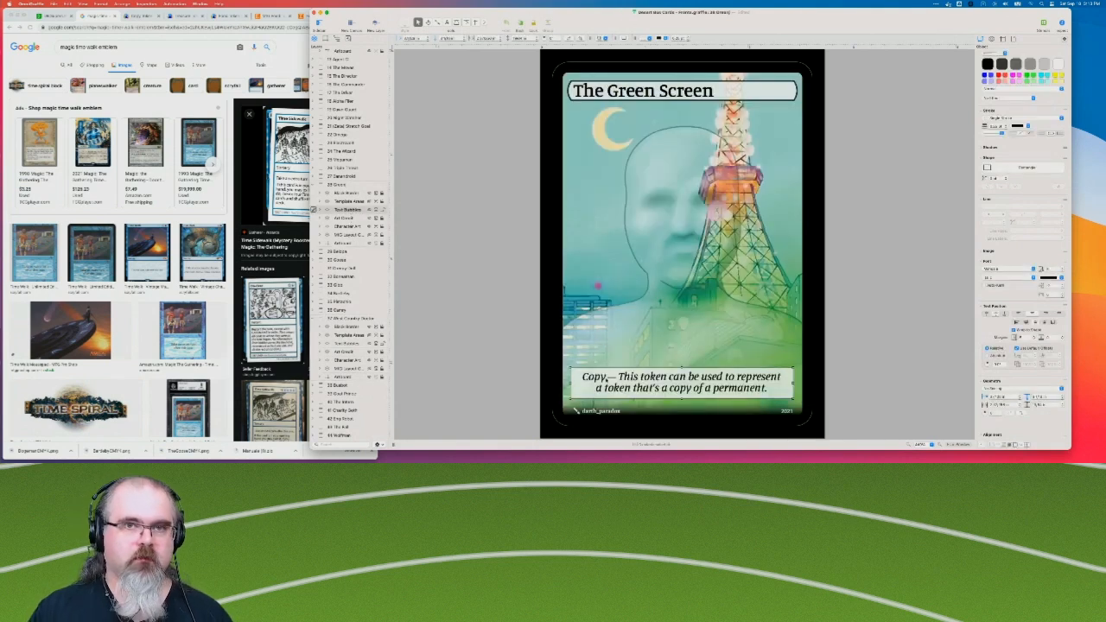
{"action": "left_click", "coordinate": [361, 319]}
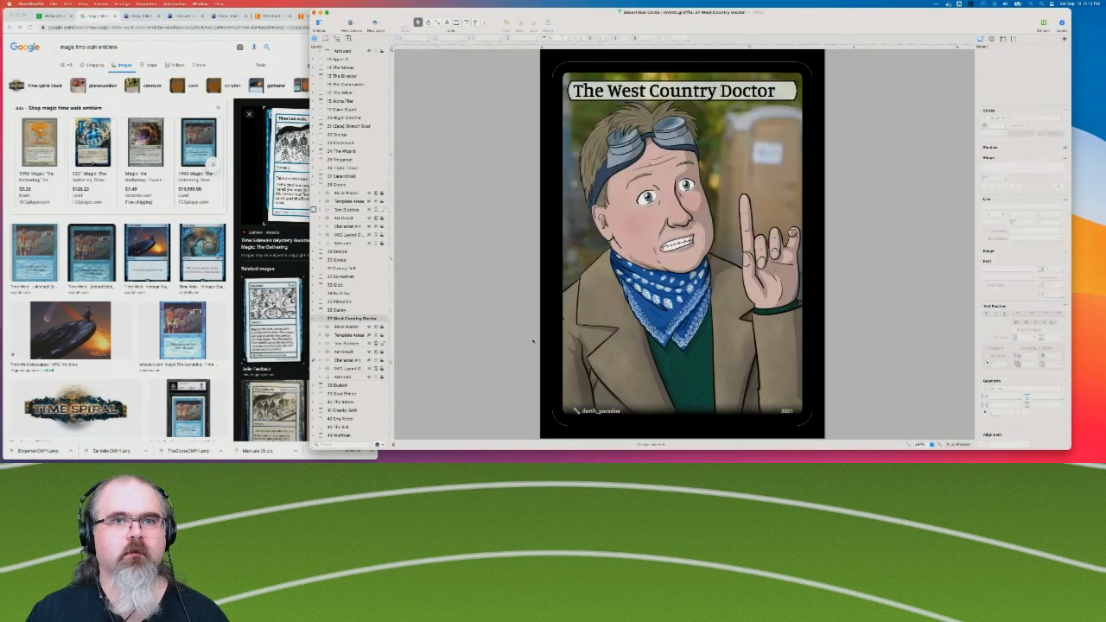
{"action": "key", "text": "super+v"}
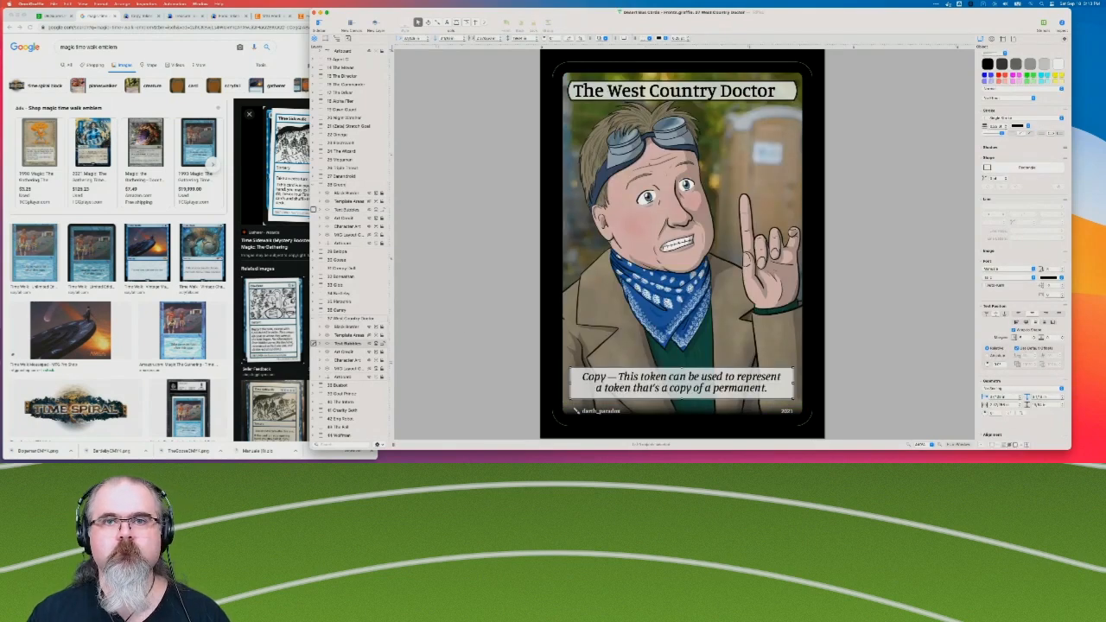
Clear the pasted Copy text on The West Country Doctor and start it with "Extra Turn —".
{"action": "double_click", "coordinate": [595, 377]}
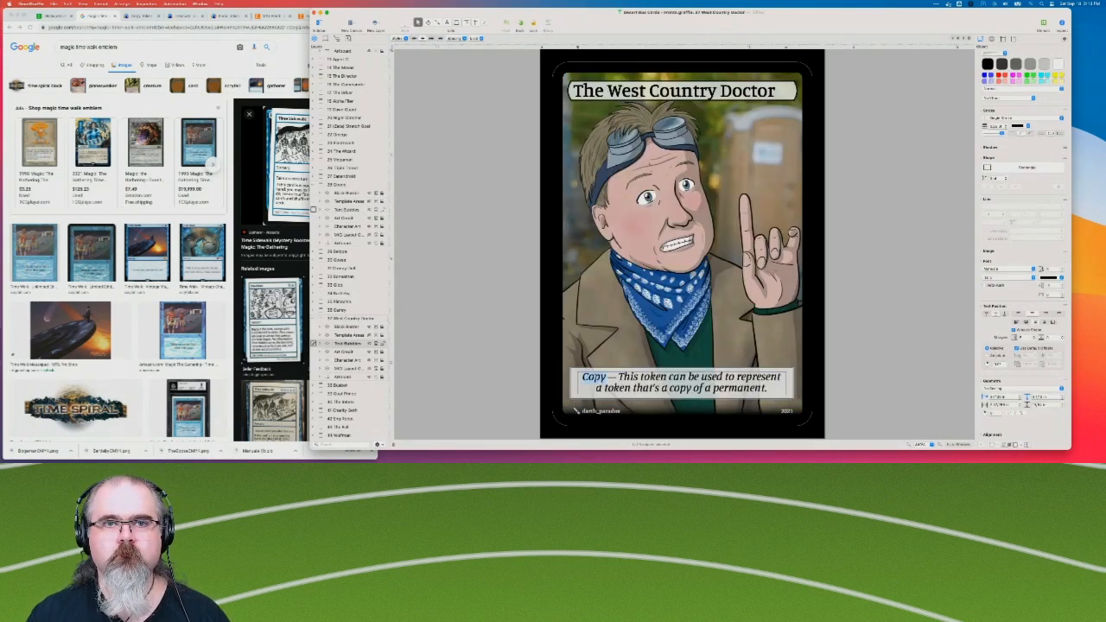
{"action": "left_click_drag", "start_coordinate": [619, 377], "coordinate": [768, 388]}
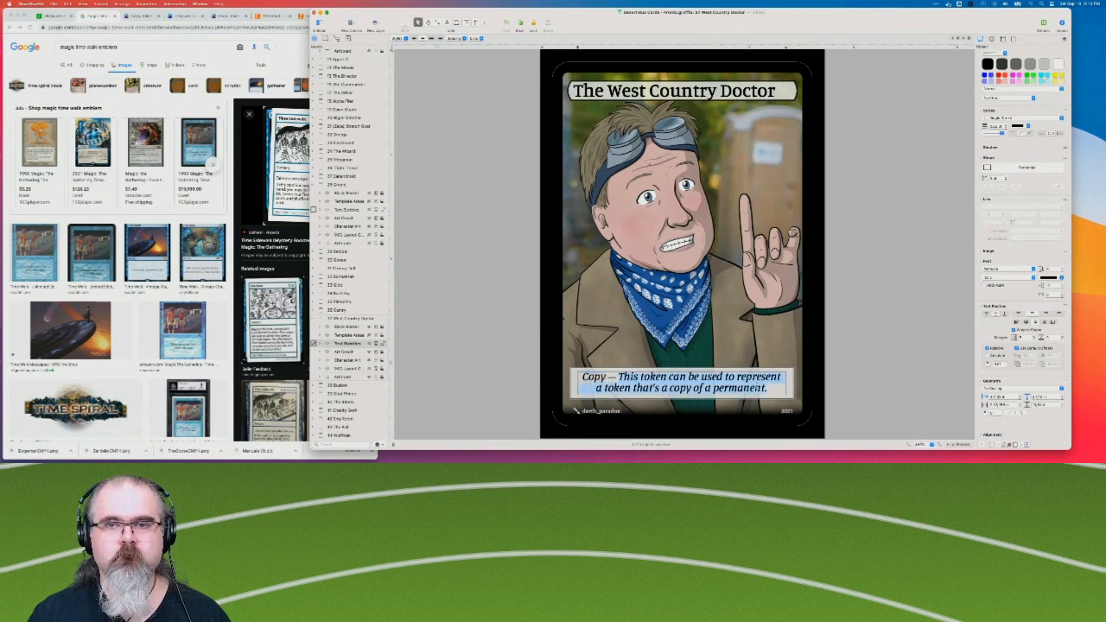
{"action": "key", "text": "BackSpace"}
{"action": "key", "text": "BackSpace"}
{"action": "key", "text": "BackSpace"}
{"action": "key", "text": "BackSpace"}
{"action": "key", "text": "BackSpace"}
{"action": "key", "text": "BackSpace"}
{"action": "key", "text": "BackSpace"}
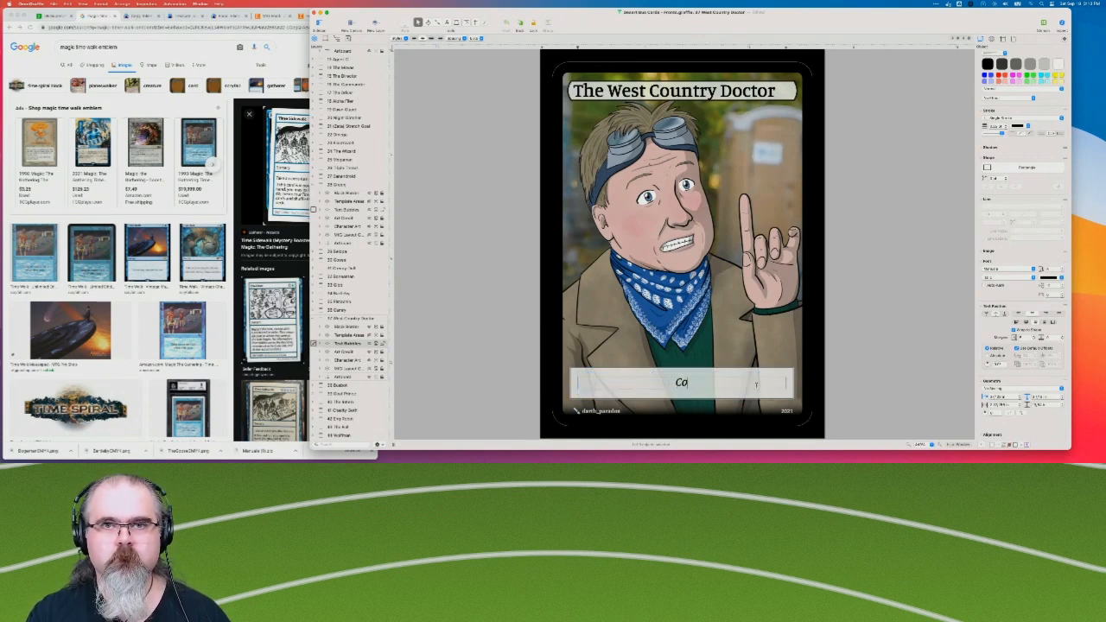
{"action": "type", "text": "Extra Turn"}
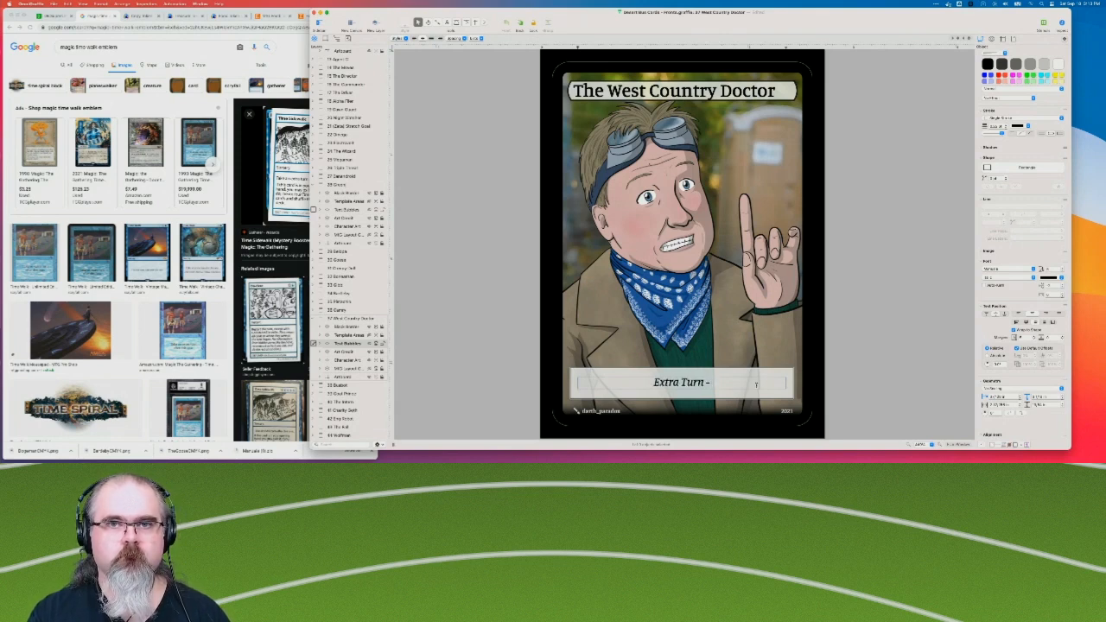
{"action": "type", "text": " —"}
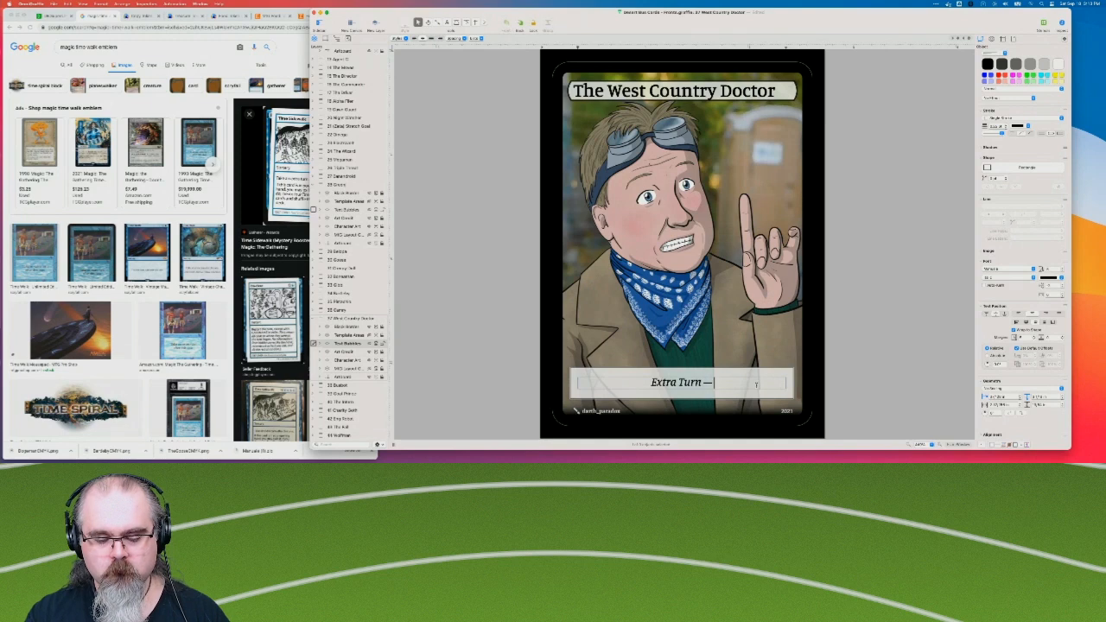
Continue The West Country Doctor's rules text with "This token can be used to".
{"action": "type", "text": "This token"}
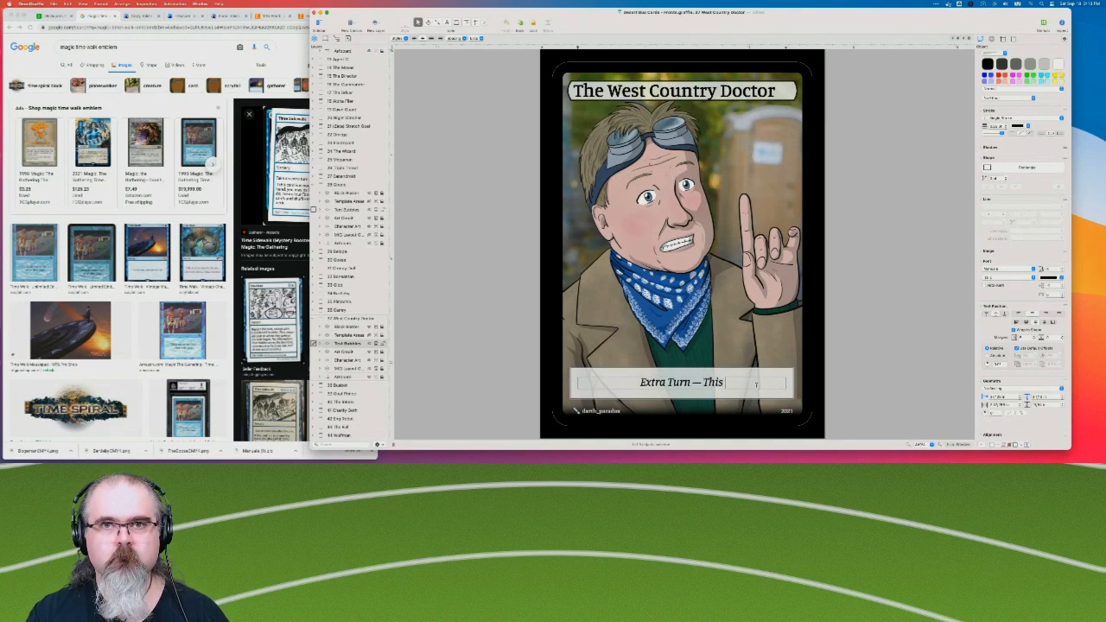
{"action": "key", "text": "BackSpace"}
{"action": "key", "text": "BackSpace"}
{"action": "key", "text": "BackSpace"}
{"action": "key", "text": "BackSpace"}
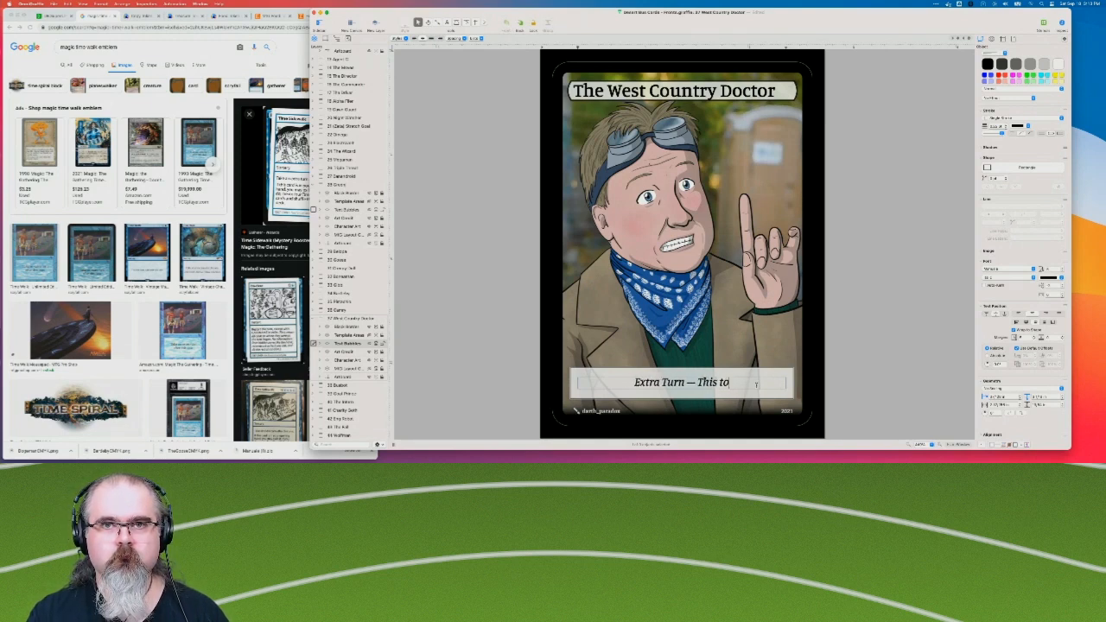
{"action": "type", "text": "oken ca"}
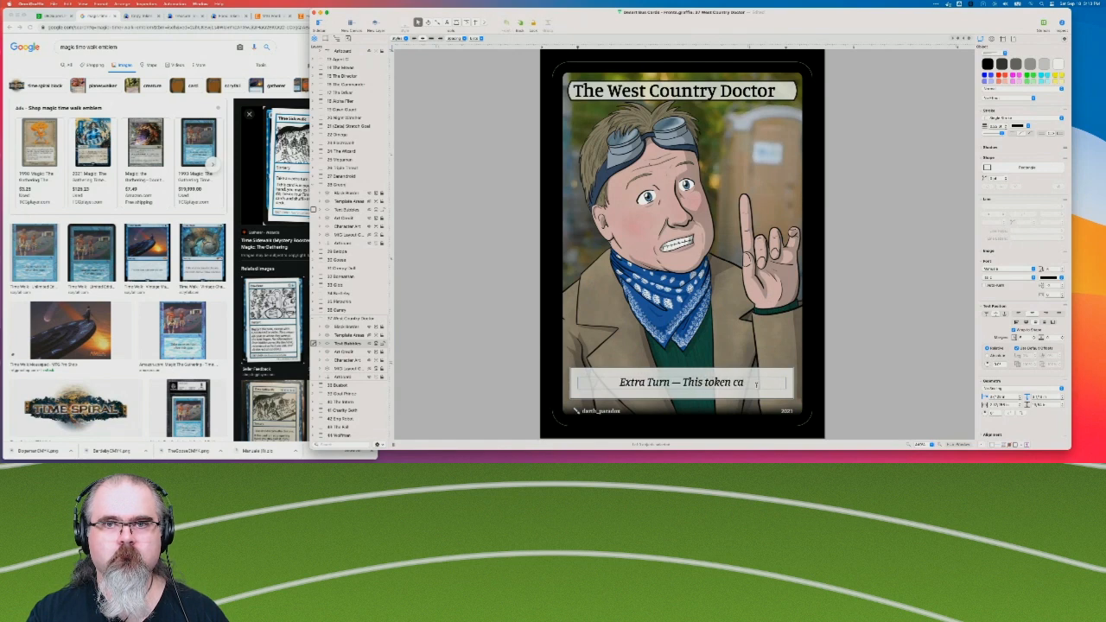
{"action": "type", "text": "n be used to"}
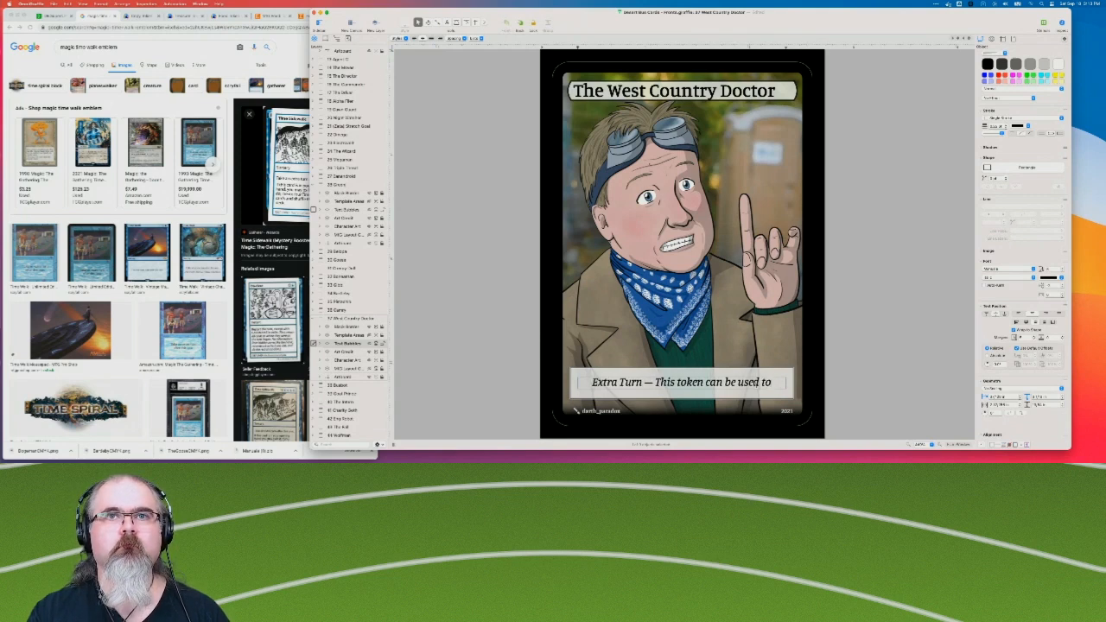
{"action": "key", "text": "BackSpace"}
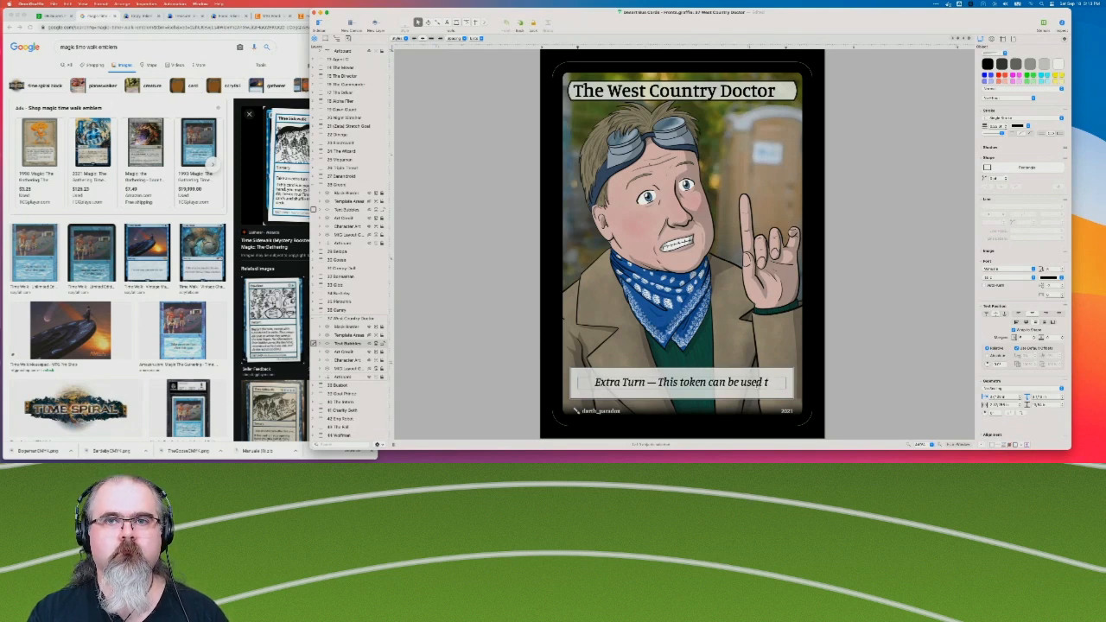
{"action": "type", "text": "o"}
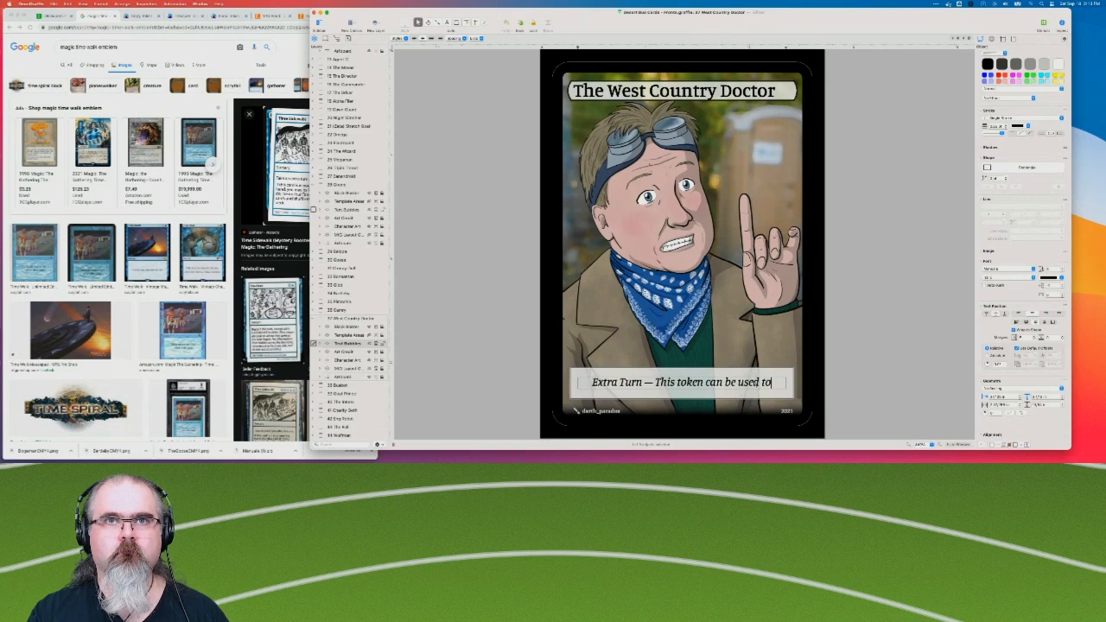
Replace the trailing "to" in the rules text with "as a reminder".
{"action": "key", "text": "BackSpace"}
{"action": "key", "text": "BackSpace"}
{"action": "key", "text": "BackSpace"}
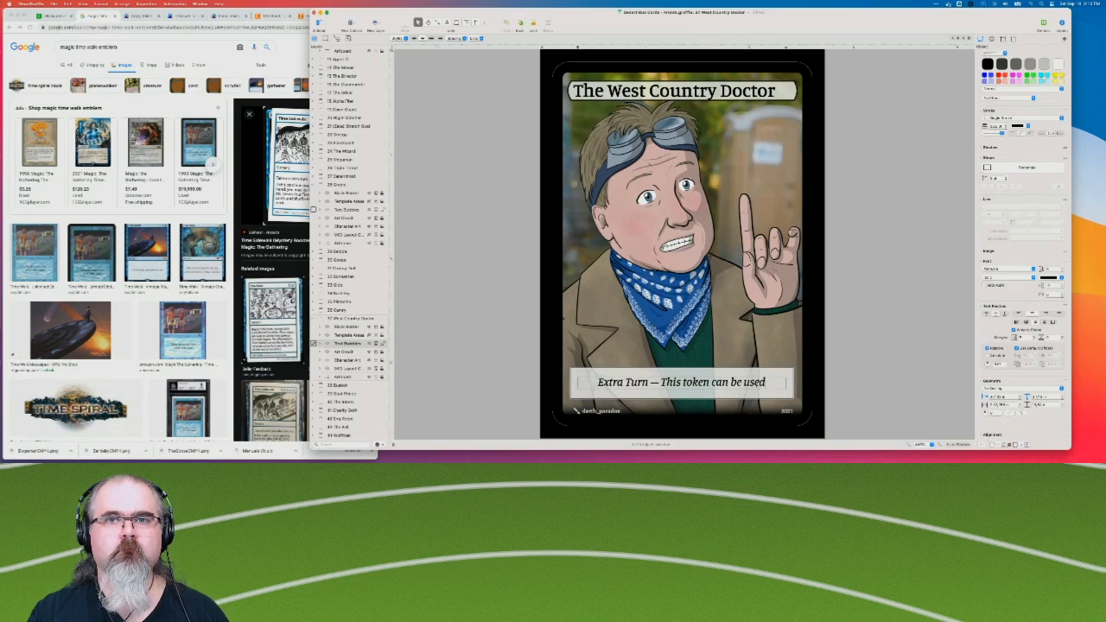
{"action": "type", "text": "to"}
{"action": "key", "text": "BackSpace"}
{"action": "key", "text": "BackSpace"}
{"action": "type", "text": "as a reminder"}
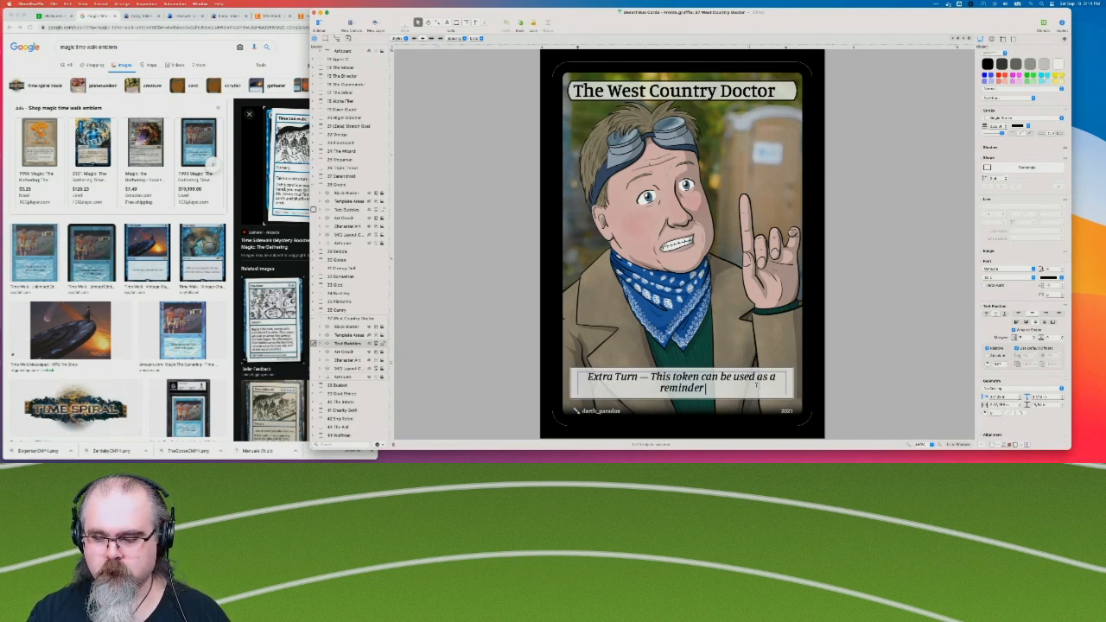
Finish the rules text with "for an upcoming extra turn.".
{"action": "type", "text": "for"}
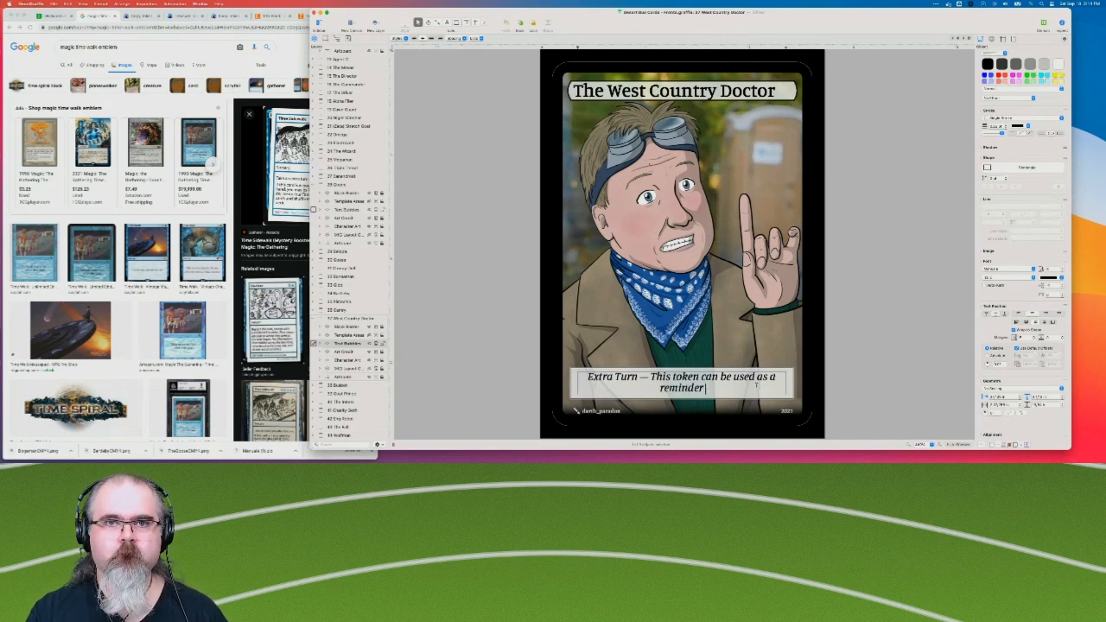
{"action": "type", "text": " an upcoming extra turn."}
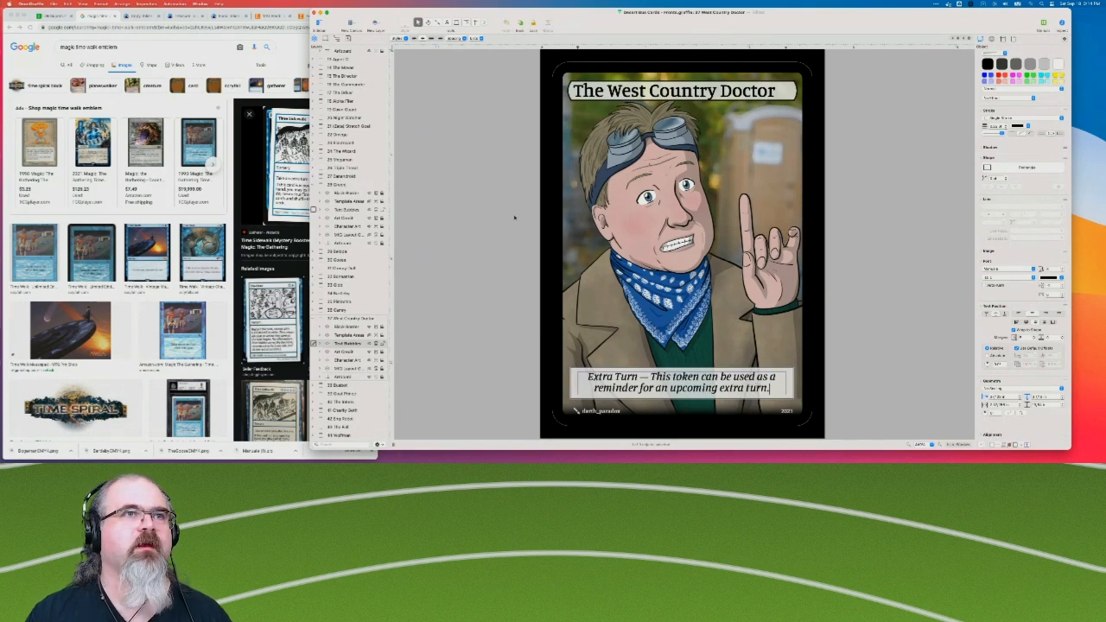
Compare The Green Screen's rules text box with The West Country Doctor's and deselect the text box.
{"action": "left_click", "coordinate": [346, 186]}
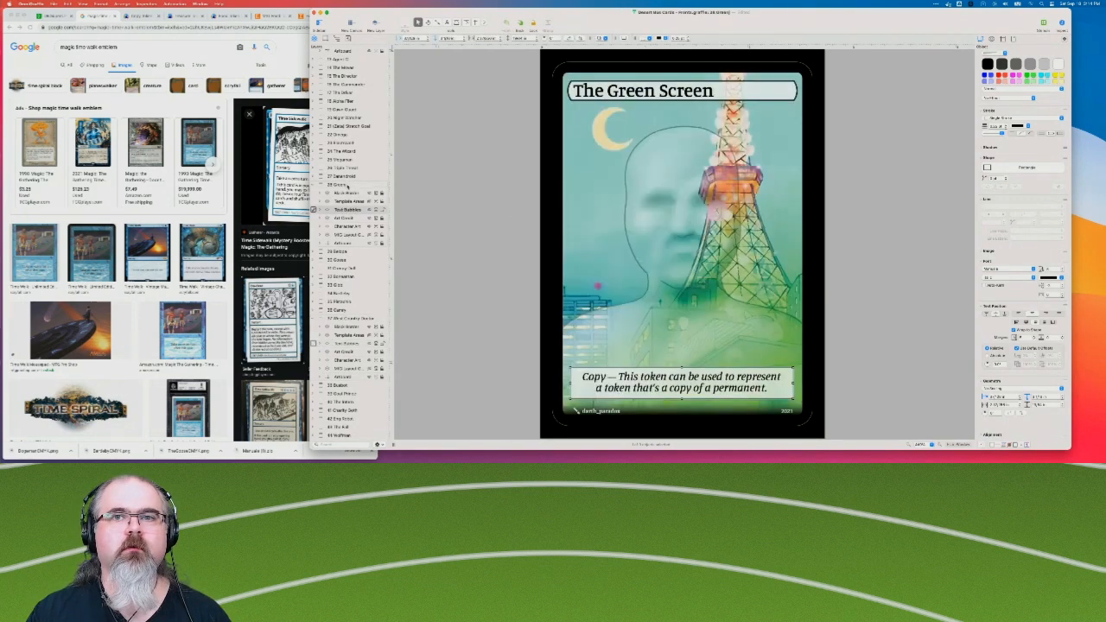
{"action": "left_click", "coordinate": [347, 318]}
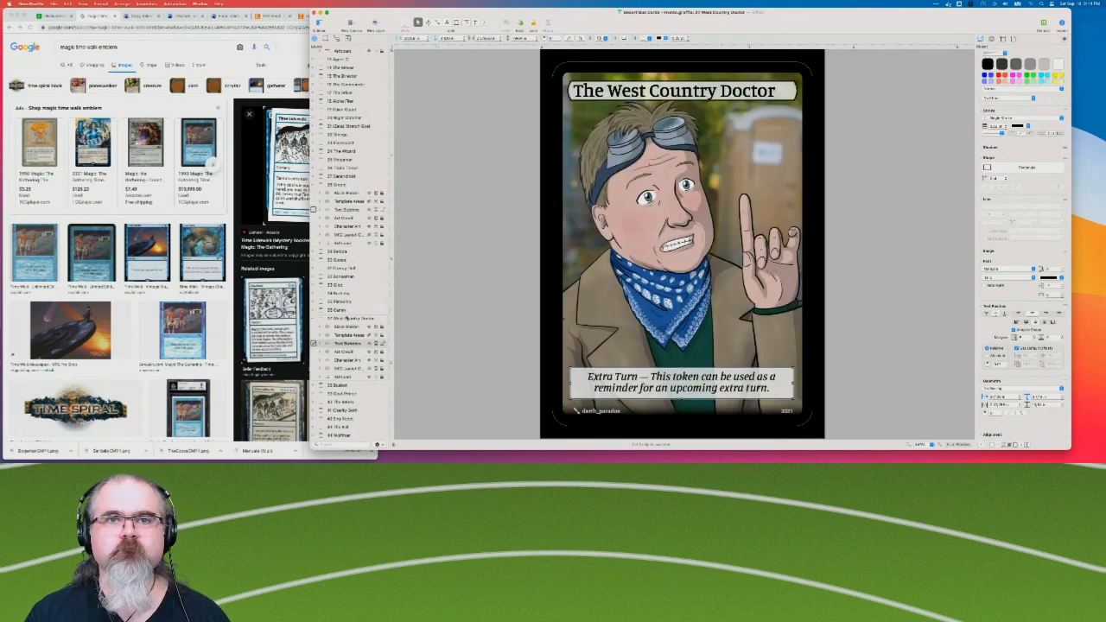
{"action": "left_click", "coordinate": [478, 329]}
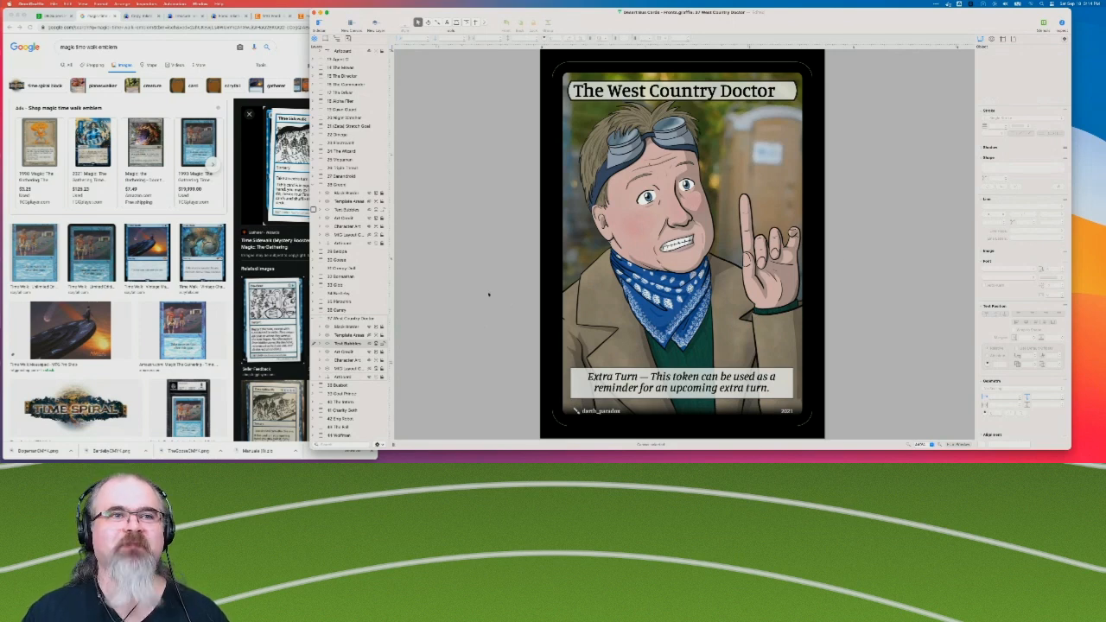
Review the type and power/toughness bubbles on the cards from The Desert Bus through Borkjamin.
{"action": "scroll", "coordinate": [363, 346], "scroll_direction": "down", "scroll_amount": 3}
{"action": "left_click", "coordinate": [344, 350]}
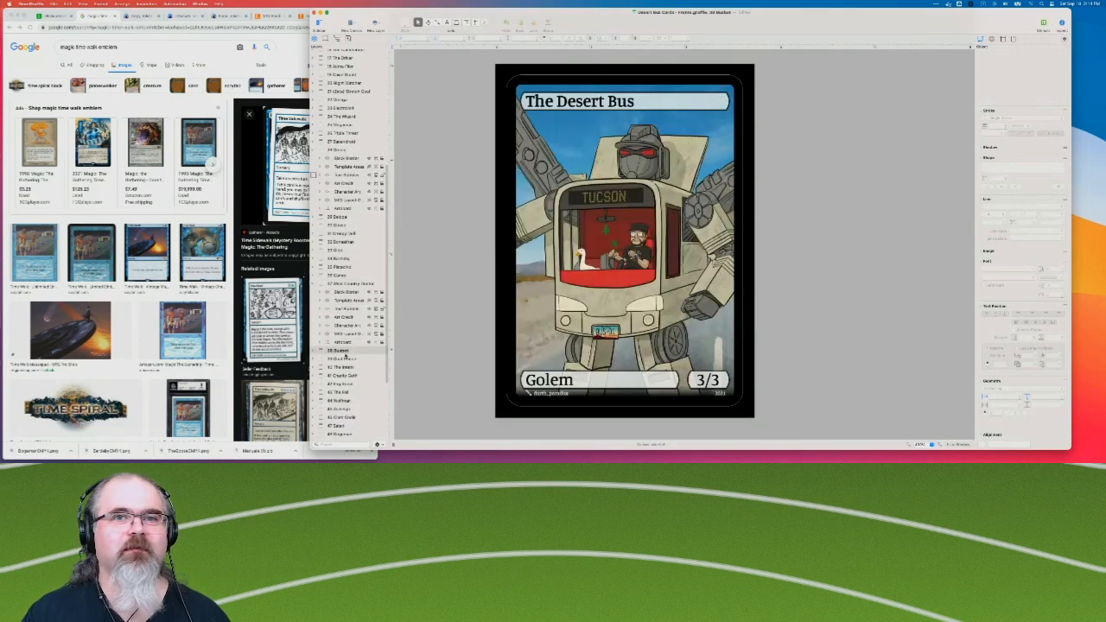
{"action": "left_click", "coordinate": [345, 362]}
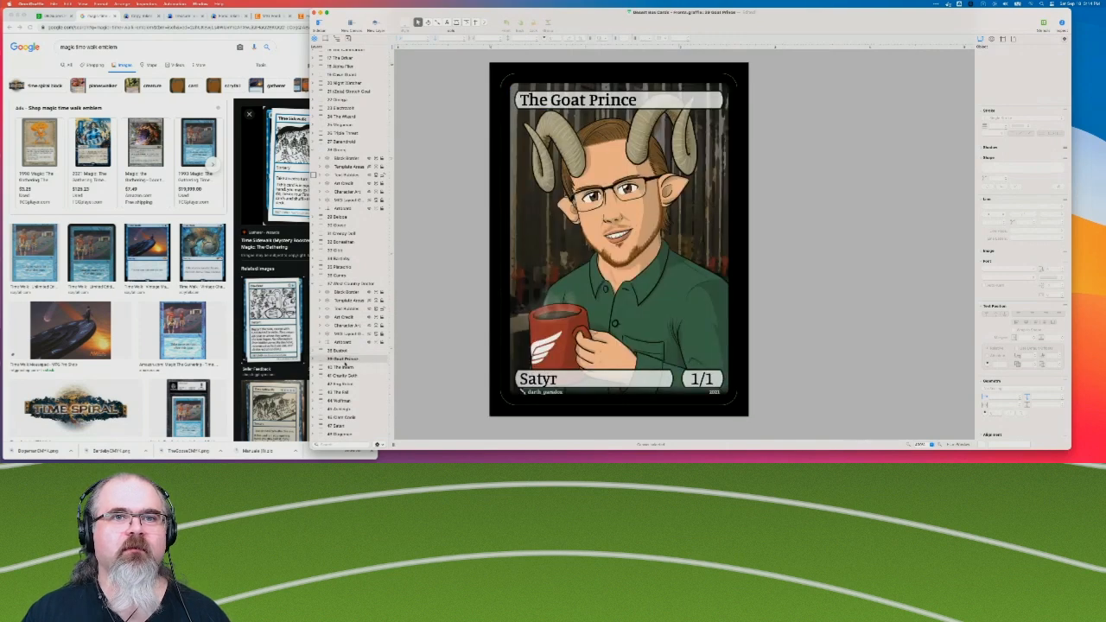
{"action": "left_click", "coordinate": [345, 367]}
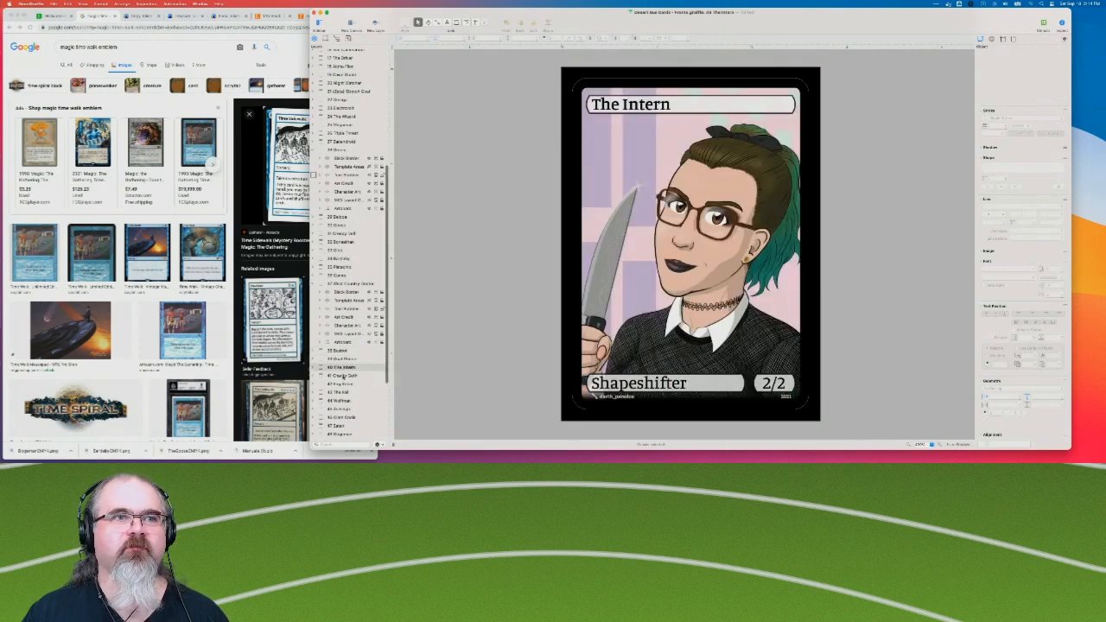
{"action": "left_click", "coordinate": [344, 376]}
{"action": "left_click", "coordinate": [345, 384]}
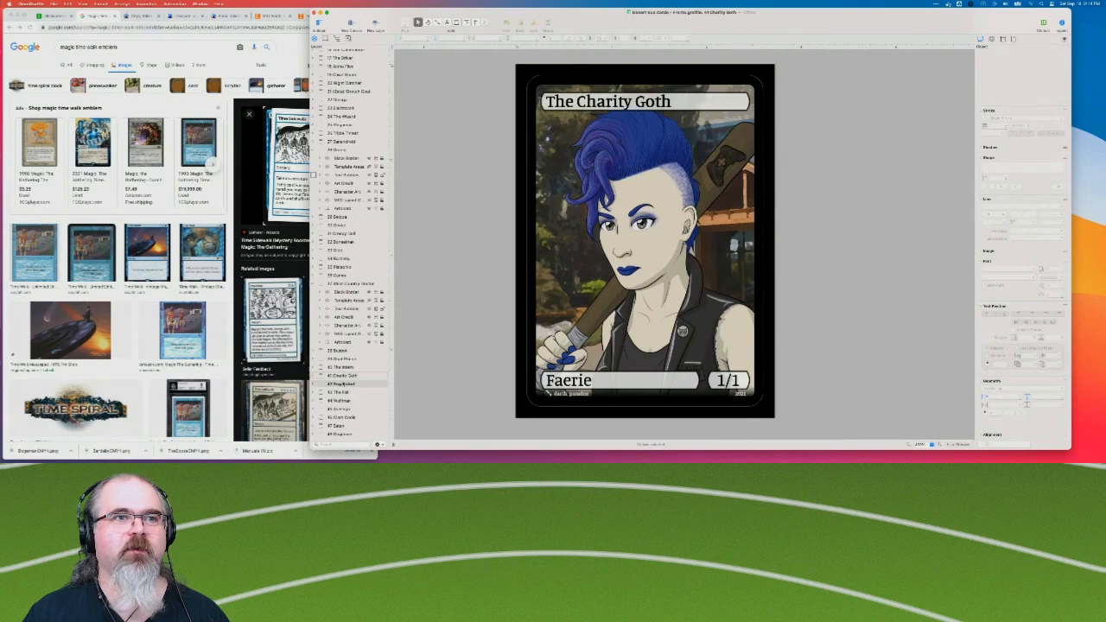
{"action": "left_click", "coordinate": [343, 391]}
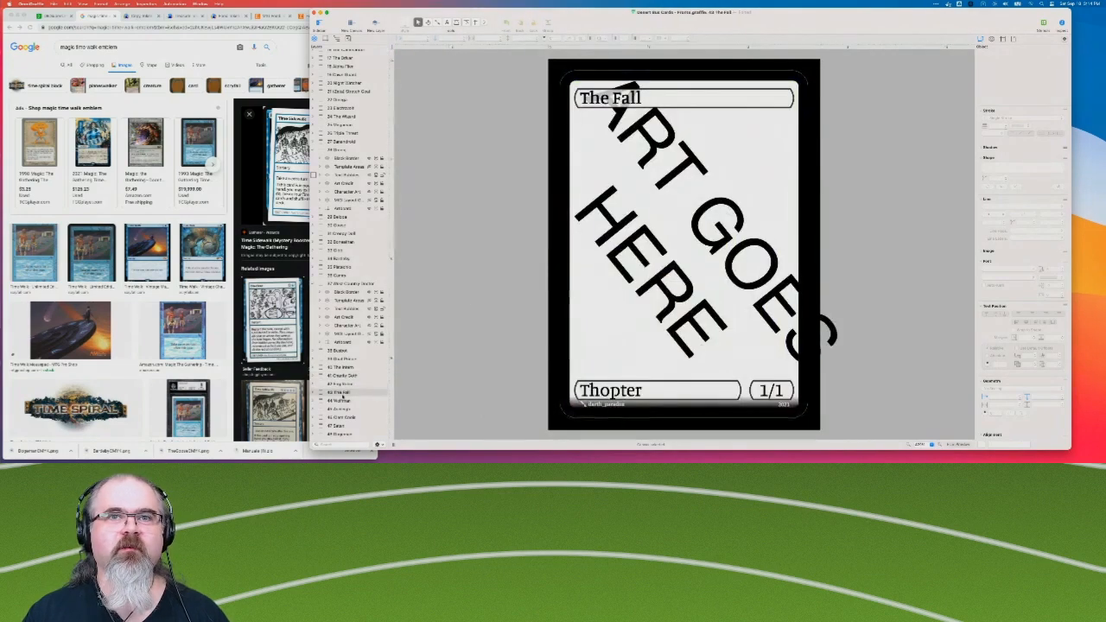
{"action": "left_click", "coordinate": [343, 401]}
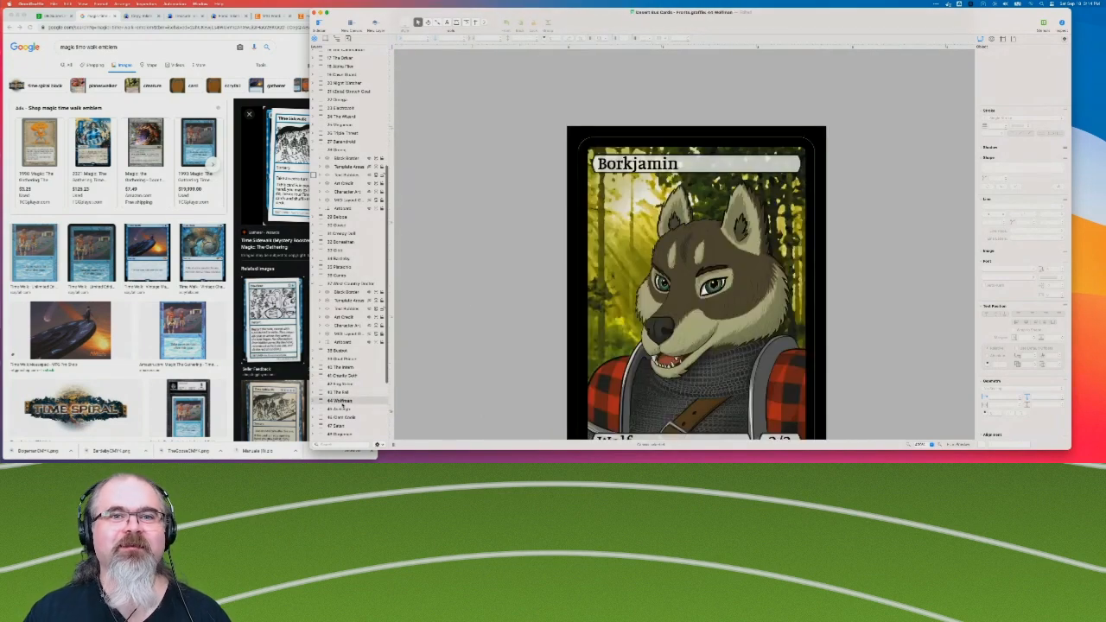
Review the Berserker, Dwarf and Devil cards that follow Borkjamin in the card set.
{"action": "scroll", "coordinate": [342, 405], "scroll_direction": "down", "scroll_amount": 1}
{"action": "scroll", "coordinate": [491, 332], "scroll_direction": "down", "scroll_amount": 3}
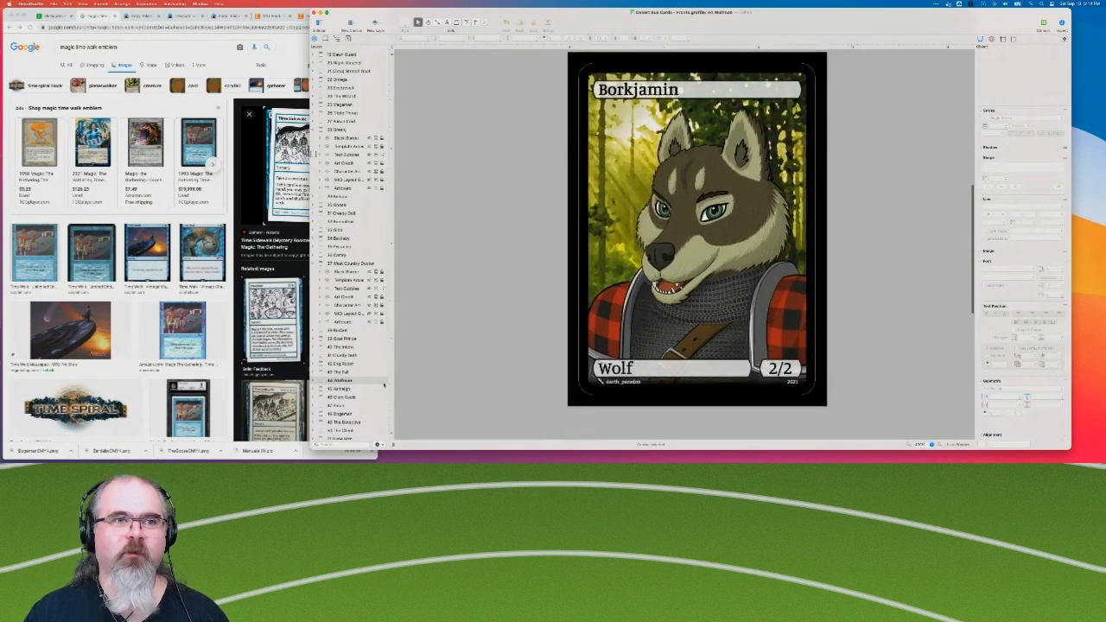
{"action": "left_click", "coordinate": [344, 389]}
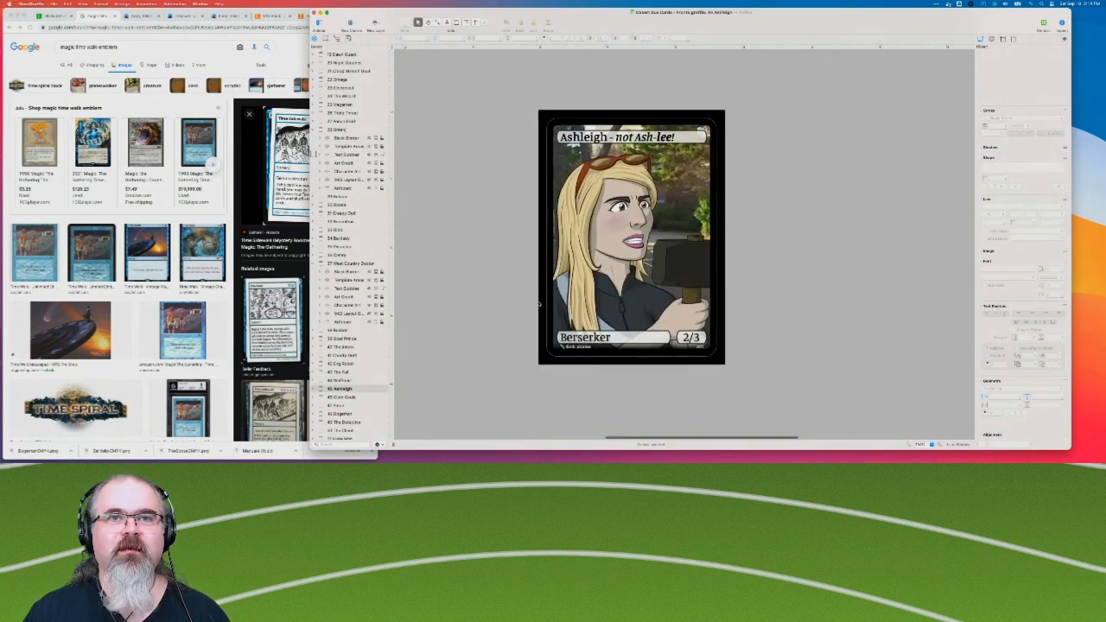
{"action": "left_click", "coordinate": [349, 405]}
{"action": "left_click", "coordinate": [347, 398]}
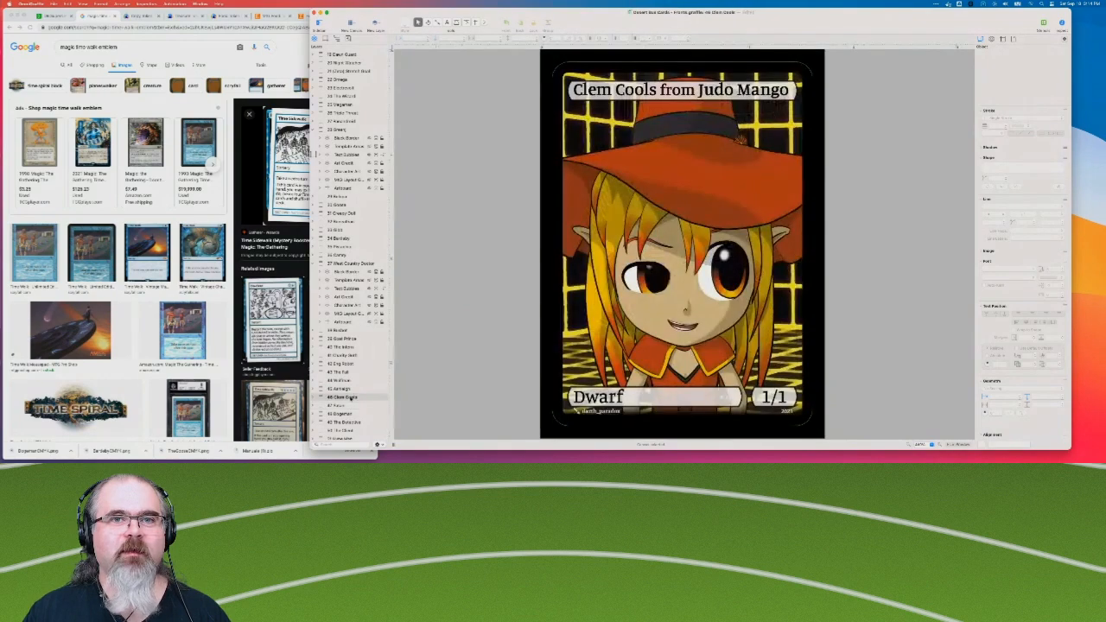
{"action": "left_click", "coordinate": [344, 405]}
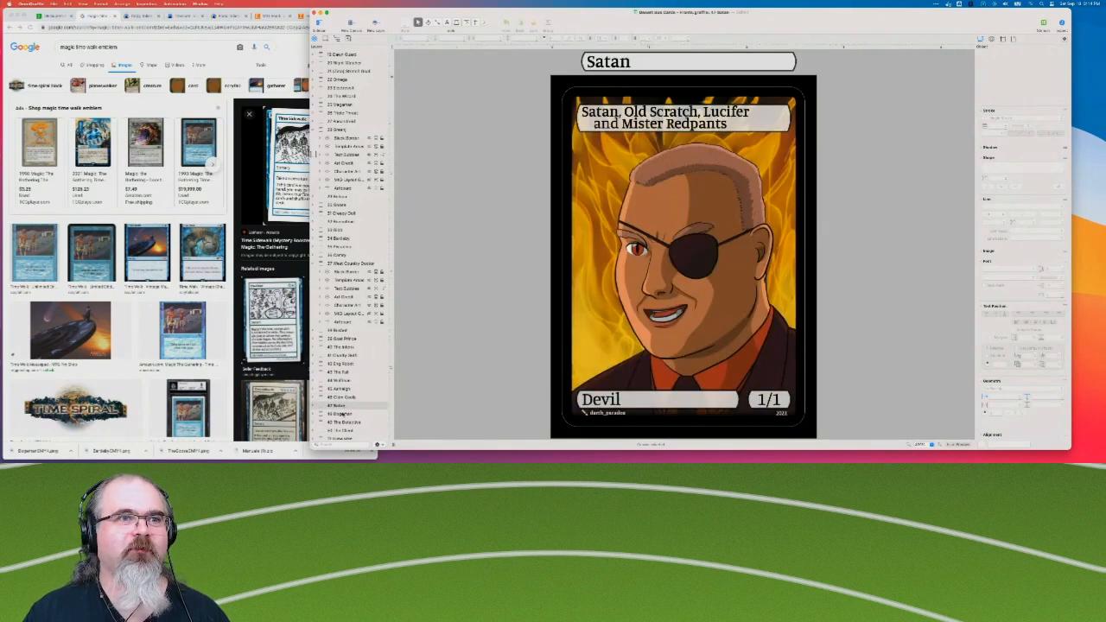
Review the Dogeman, The Detective and The Client cards that follow Satan in the card set.
{"action": "left_click", "coordinate": [342, 414]}
{"action": "scroll", "coordinate": [457, 326], "scroll_direction": "left", "scroll_amount": 3}
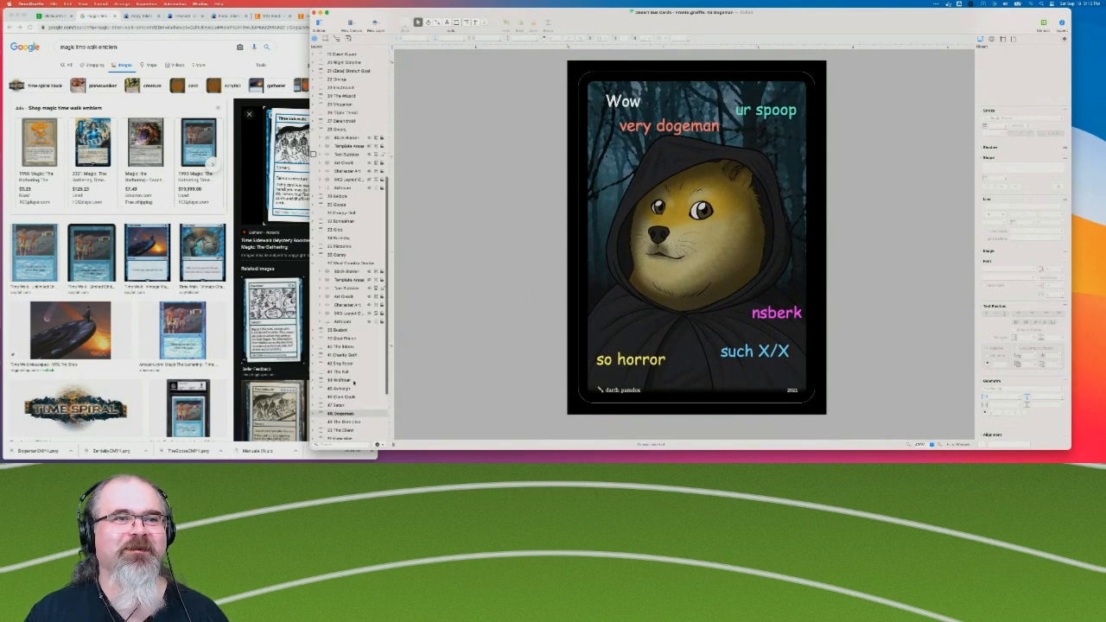
{"action": "scroll", "coordinate": [352, 384], "scroll_direction": "down", "scroll_amount": 2}
{"action": "left_click", "coordinate": [352, 384]}
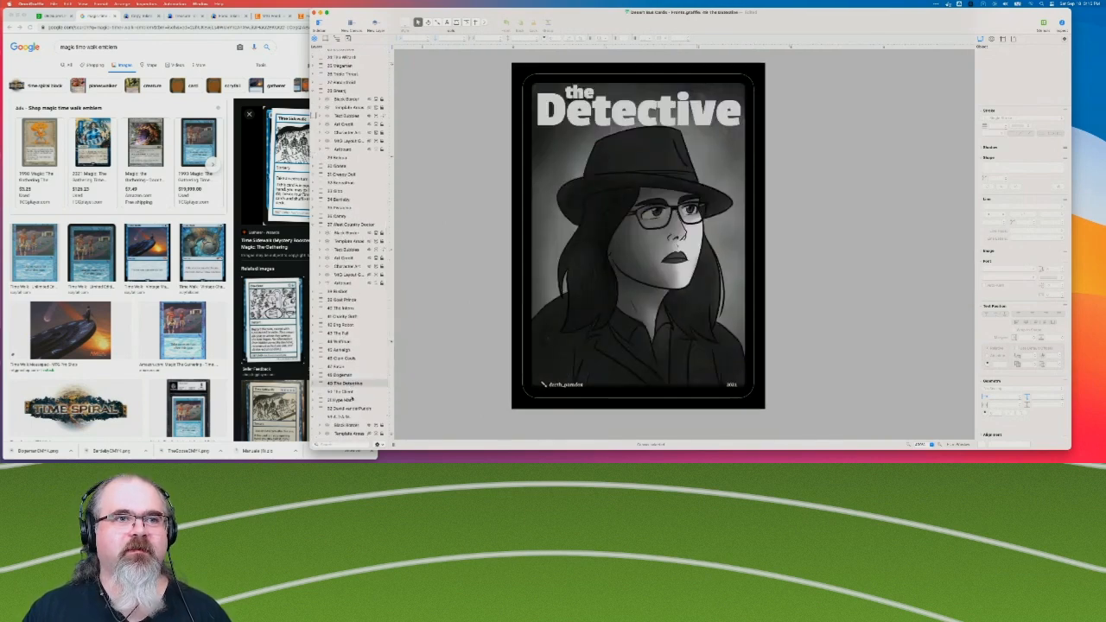
{"action": "left_click", "coordinate": [352, 400]}
{"action": "left_click", "coordinate": [352, 391]}
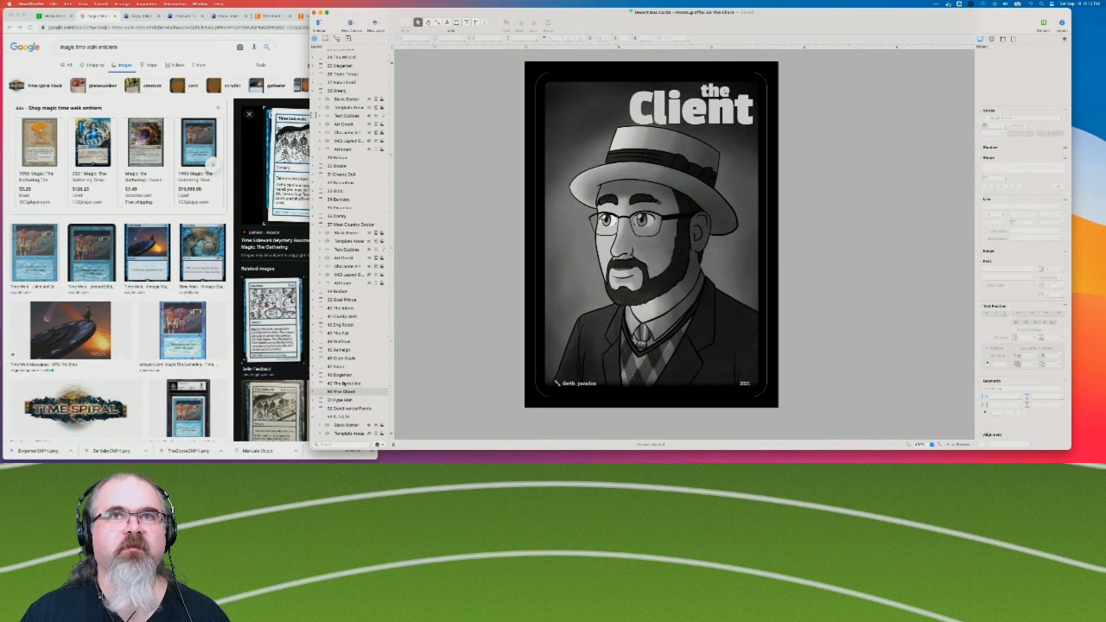
Switch to Chrome, search Google Images for "magic clue token", and open the first Clue token image to read its layout and text.
{"action": "left_click", "coordinate": [92, 51]}
{"action": "left_click_drag", "start_coordinate": [76, 47], "coordinate": [182, 48]}
{"action": "type", "text": "clue token"}
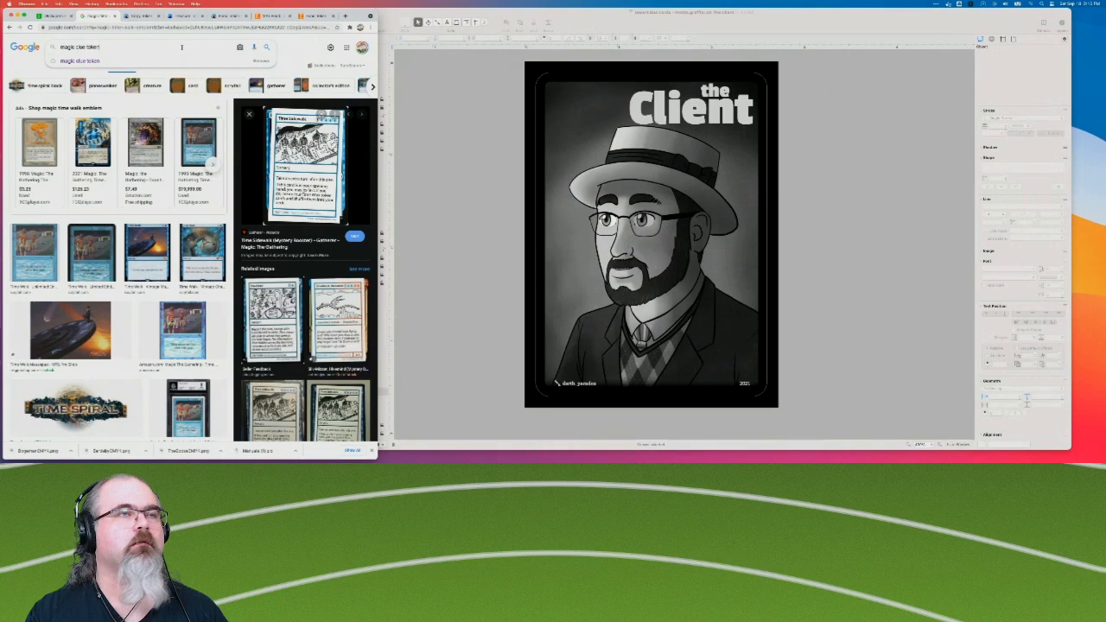
{"action": "key", "text": "Return"}
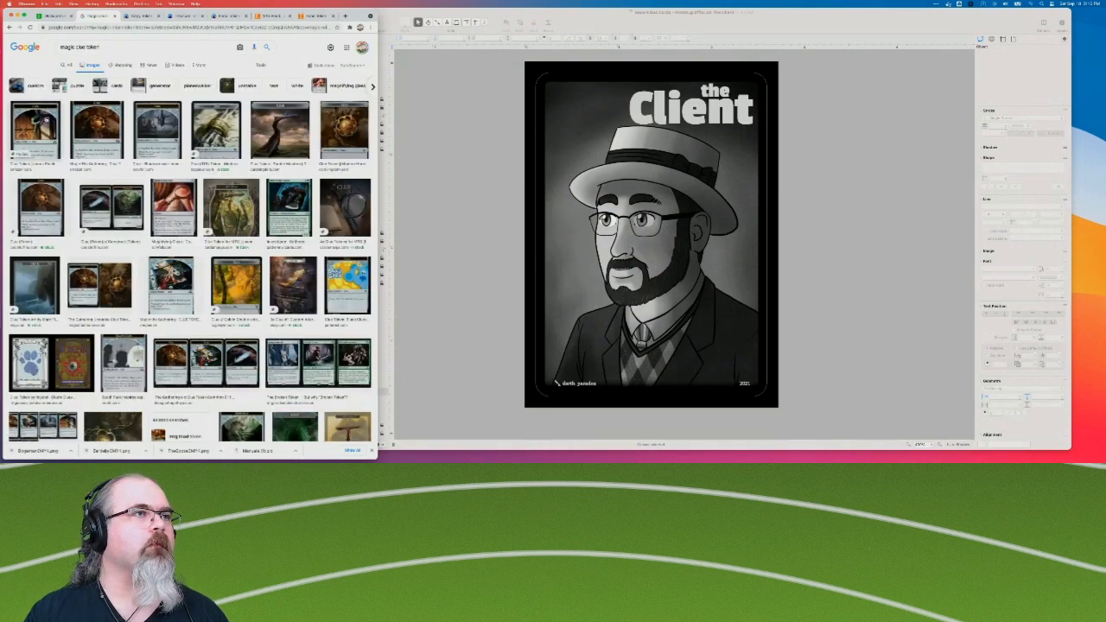
{"action": "left_click", "coordinate": [34, 130]}
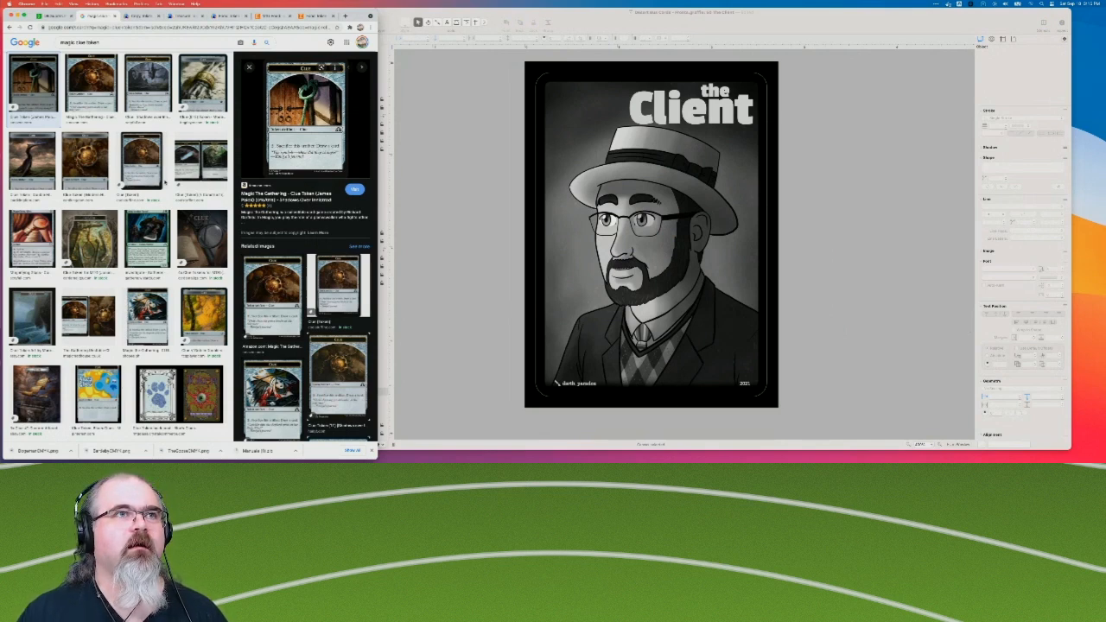
{"action": "scroll", "coordinate": [143, 164], "scroll_direction": "up", "scroll_amount": 1}
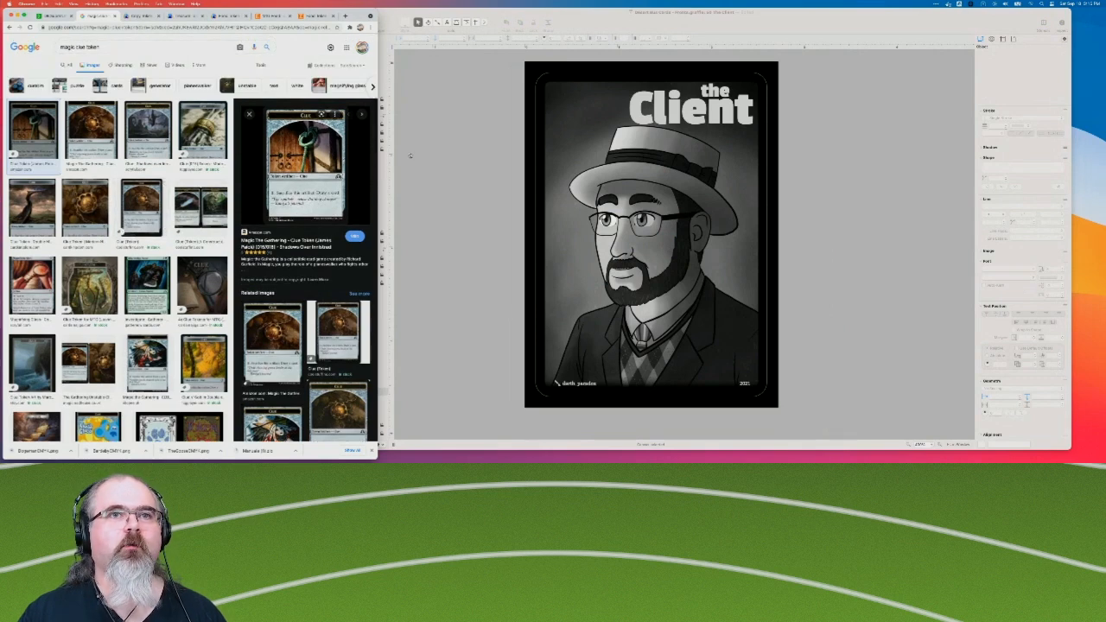
Return to OmniGraffle and select the contents of The Green Screen card's MtG layout layer.
{"action": "left_click", "coordinate": [382, 268]}
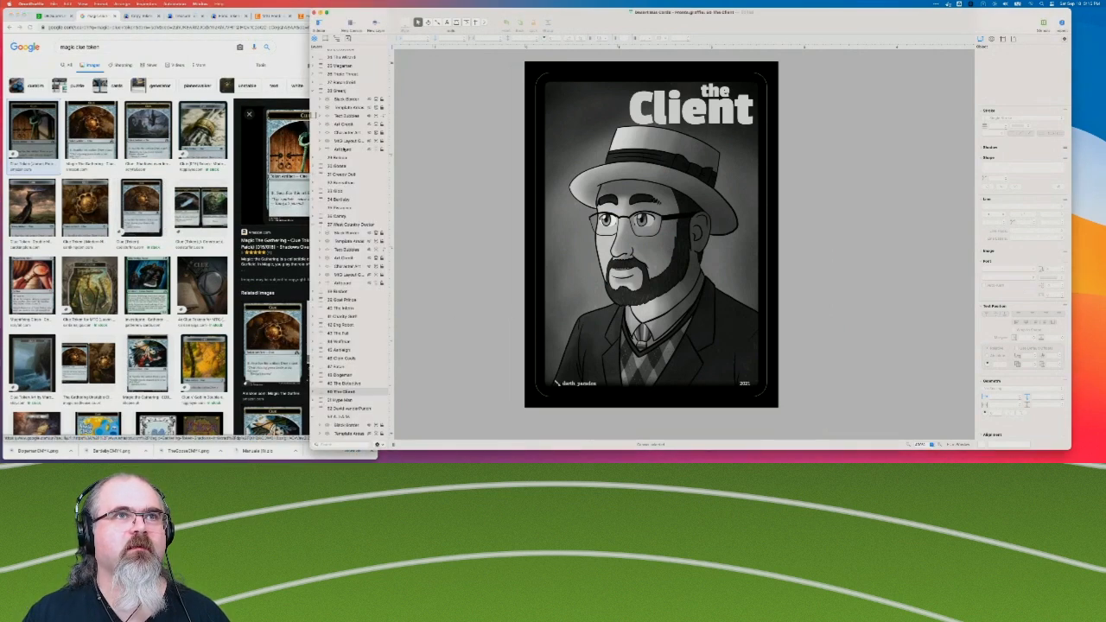
{"action": "left_click", "coordinate": [348, 141]}
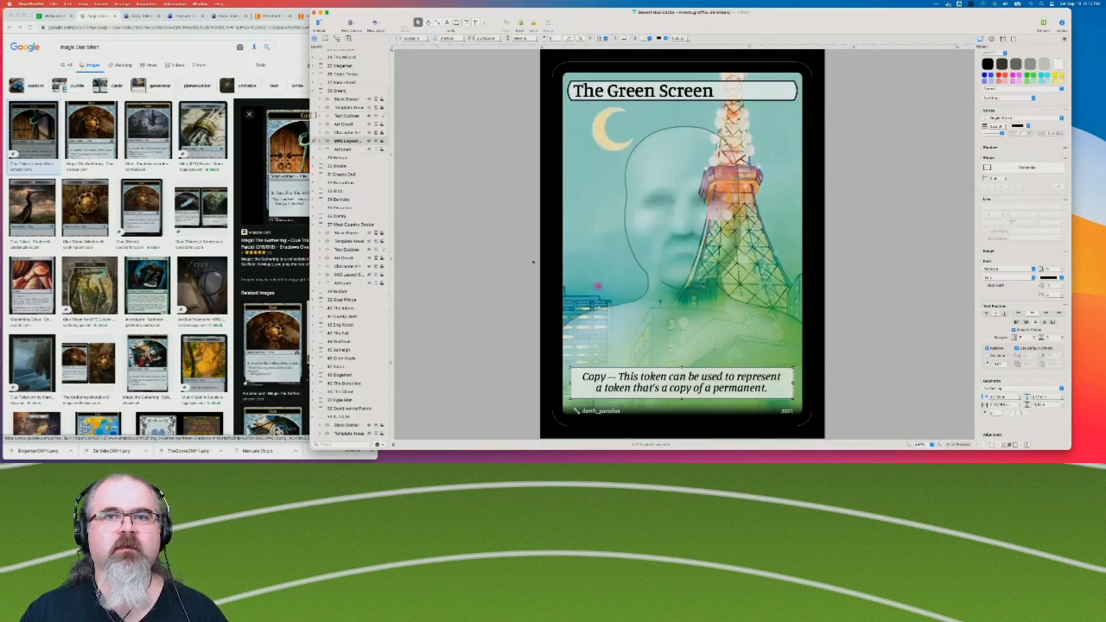
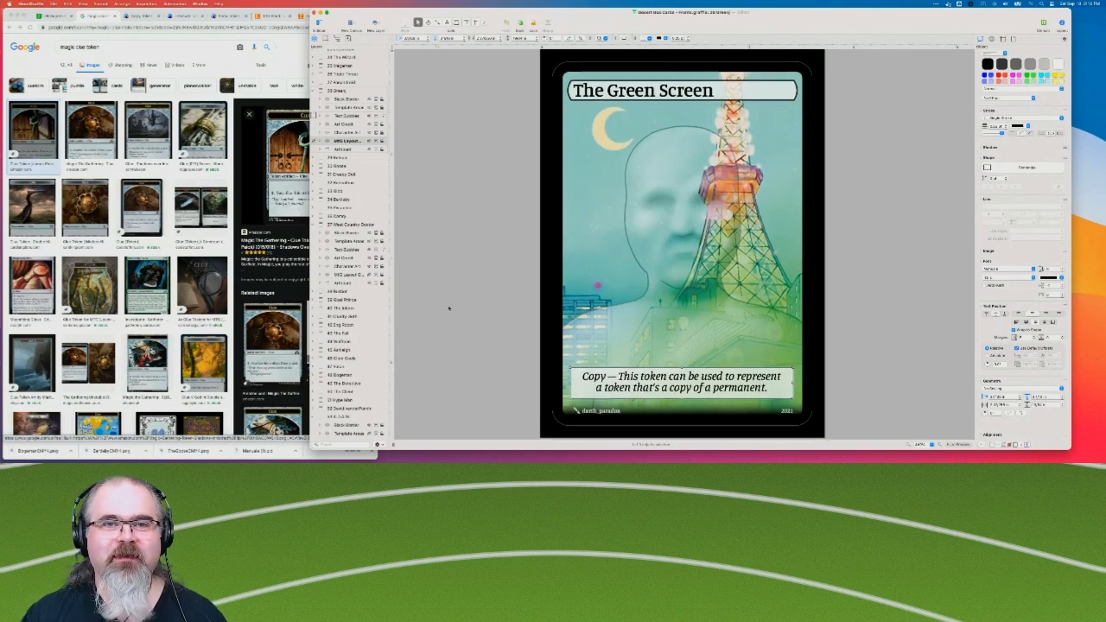
{"action": "scroll", "coordinate": [369, 368], "scroll_direction": "down", "scroll_amount": 3}
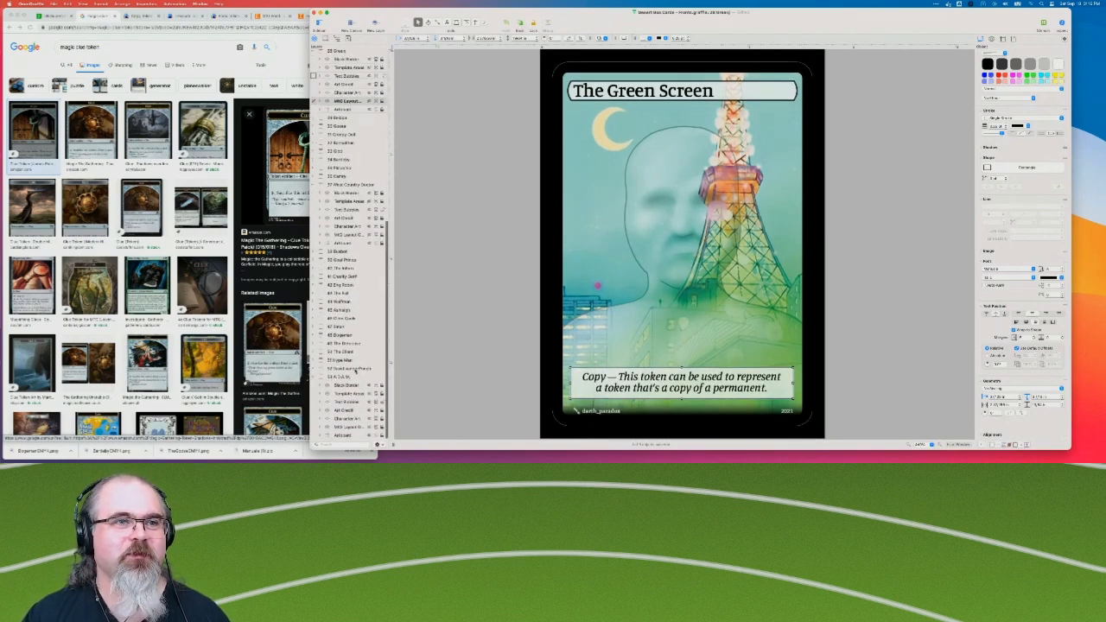
{"action": "left_click", "coordinate": [425, 328]}
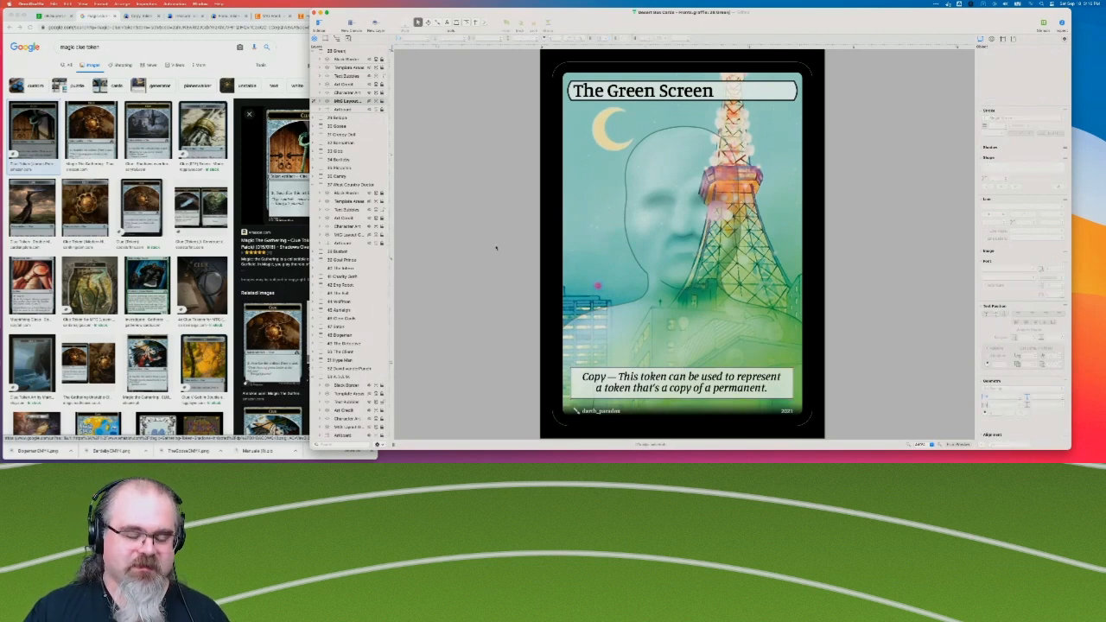
{"action": "key", "text": "super+v"}
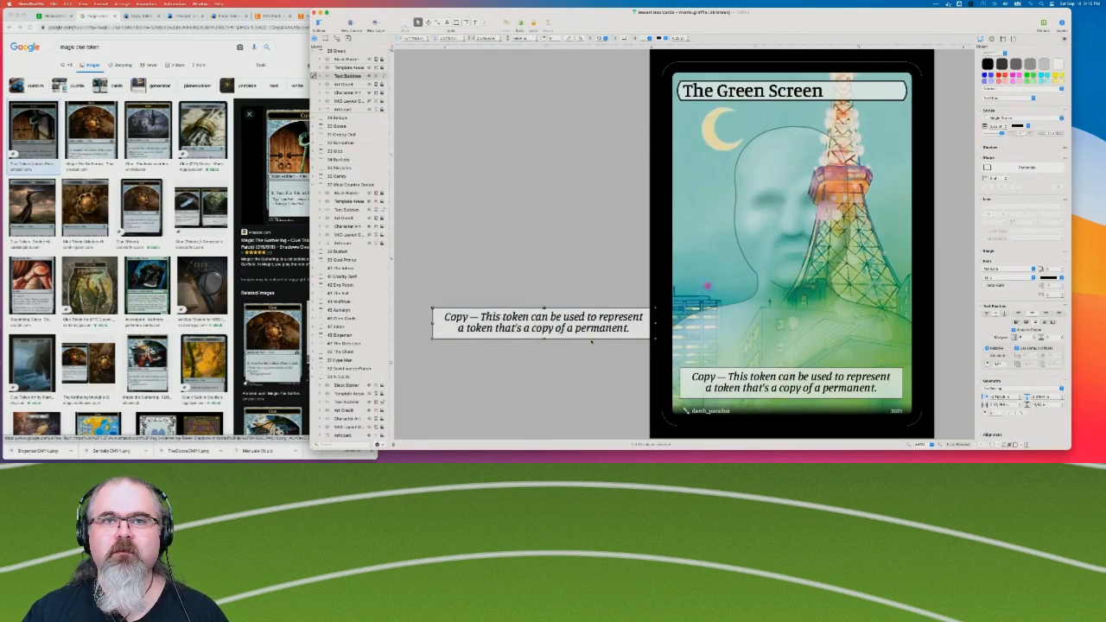
{"action": "key", "text": "Delete"}
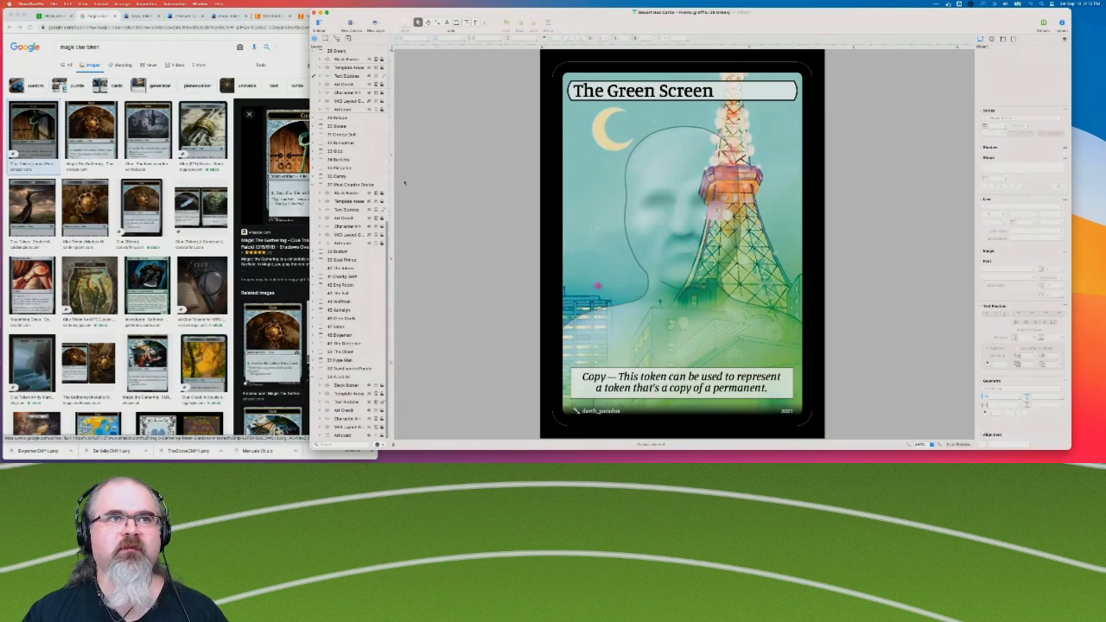
Return to the start of the canvas list and view the Decadent Man and Sunshine Bard cards.
{"action": "scroll", "coordinate": [347, 115], "scroll_direction": "up", "scroll_amount": 10}
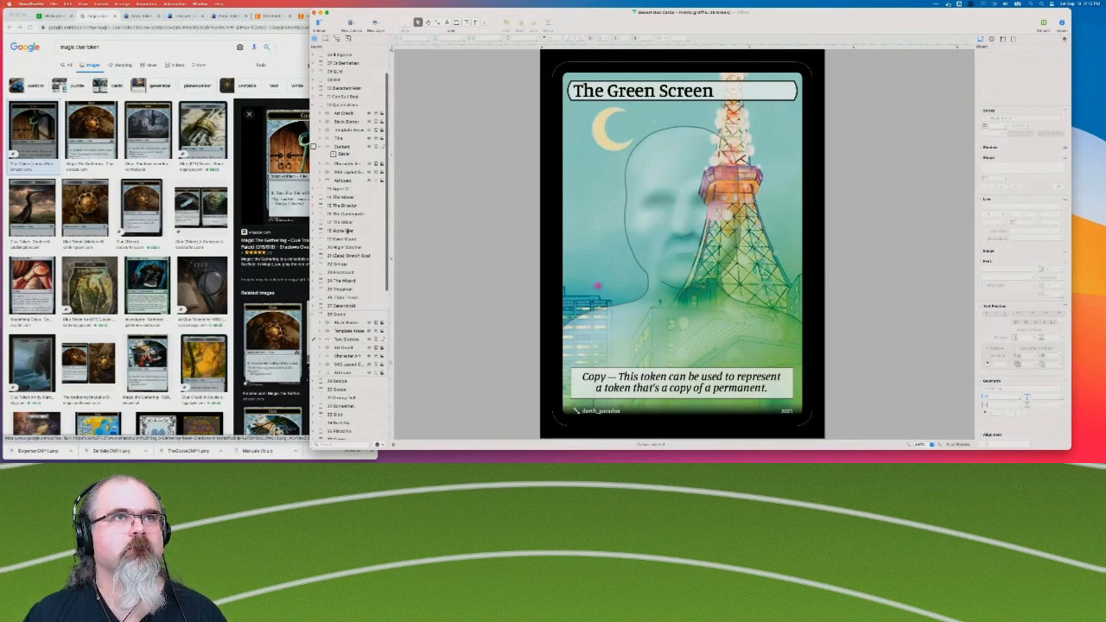
{"action": "scroll", "coordinate": [349, 222], "scroll_direction": "up", "scroll_amount": 3}
{"action": "left_click", "coordinate": [329, 129]}
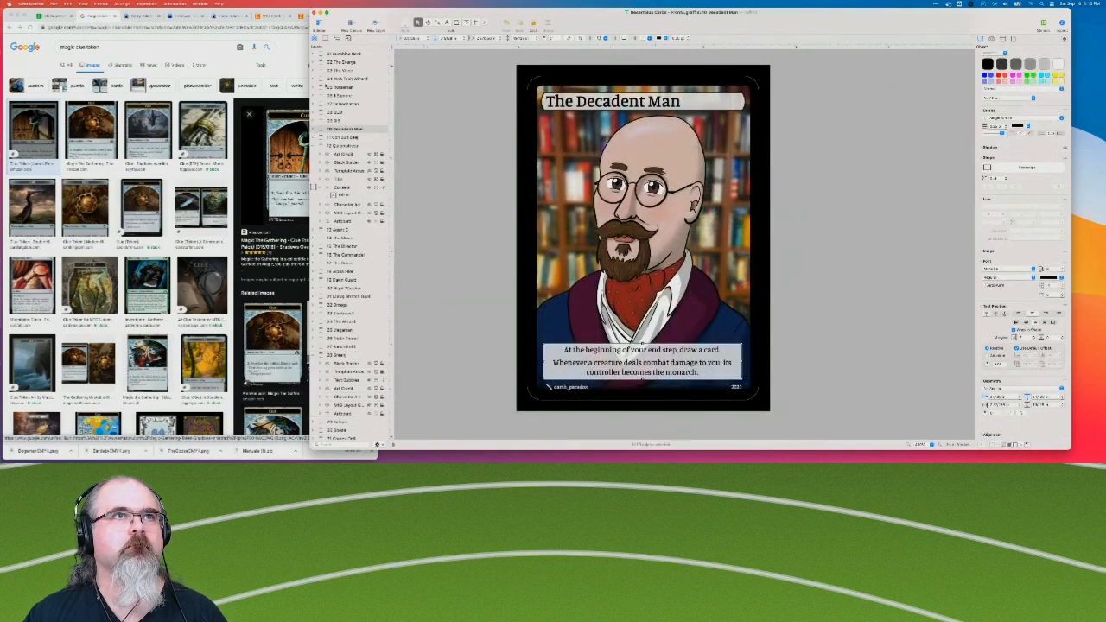
{"action": "left_click", "coordinate": [317, 54]}
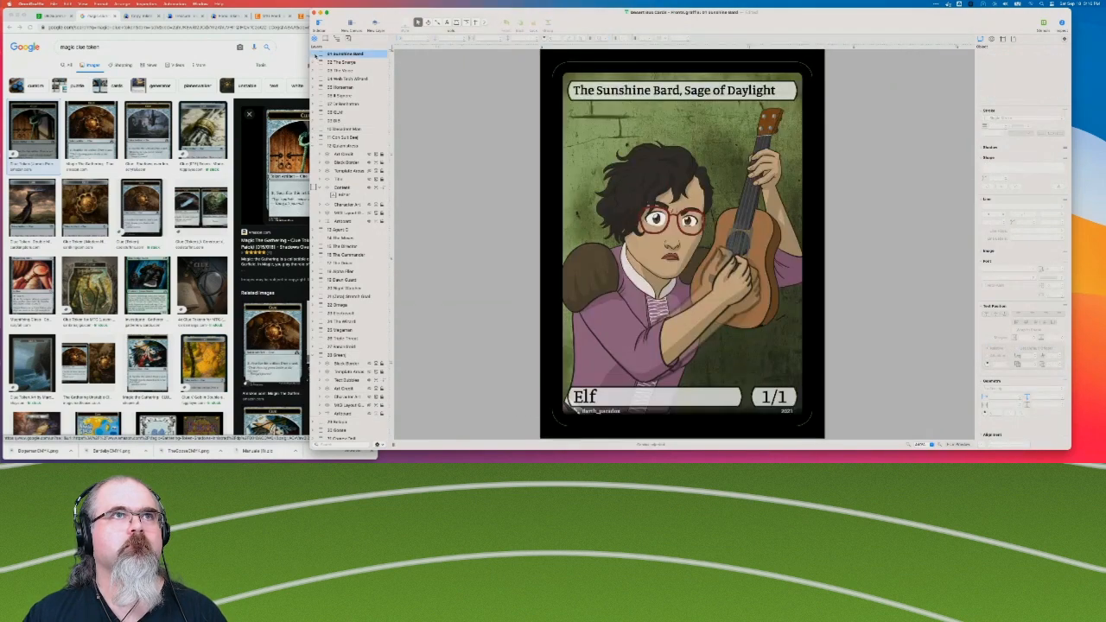
{"action": "left_click", "coordinate": [314, 72]}
{"action": "left_click", "coordinate": [314, 73]}
{"action": "left_click", "coordinate": [314, 81]}
{"action": "left_click", "coordinate": [314, 79]}
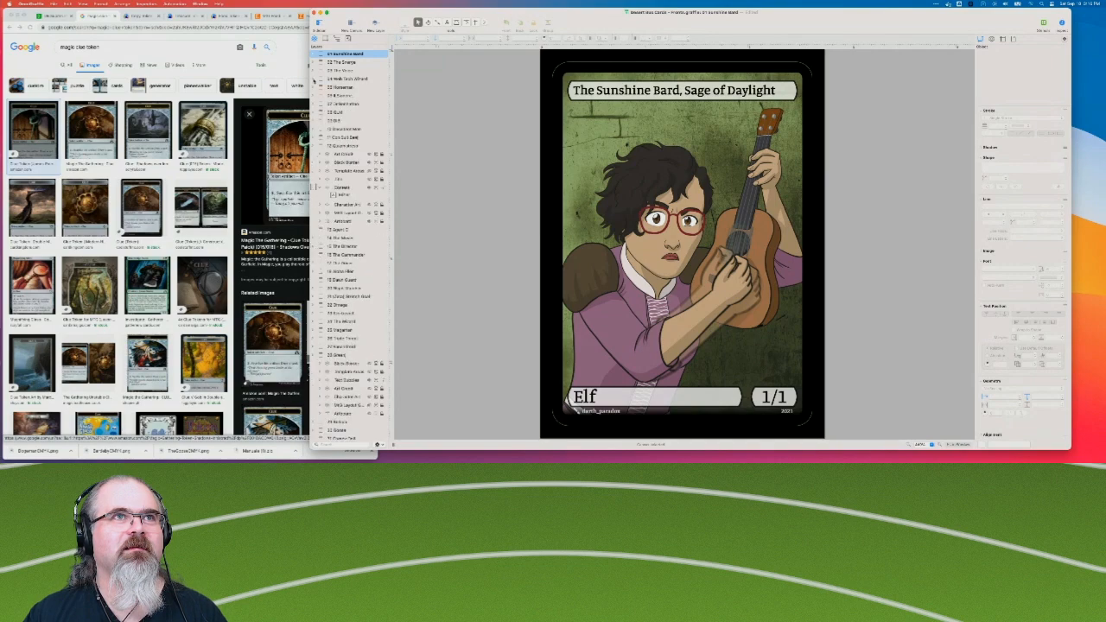
Look through the cards from Il Signore to The Quizmistress, checking their text bars.
{"action": "left_click", "coordinate": [338, 95]}
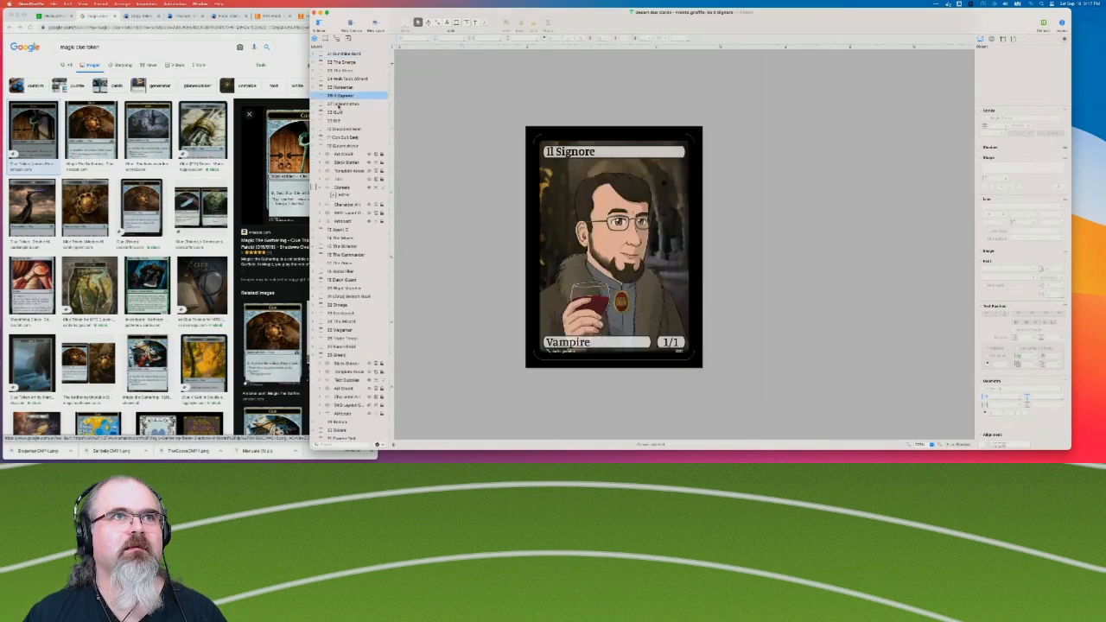
{"action": "left_click", "coordinate": [339, 104]}
{"action": "left_click", "coordinate": [339, 112]}
{"action": "left_click", "coordinate": [339, 120]}
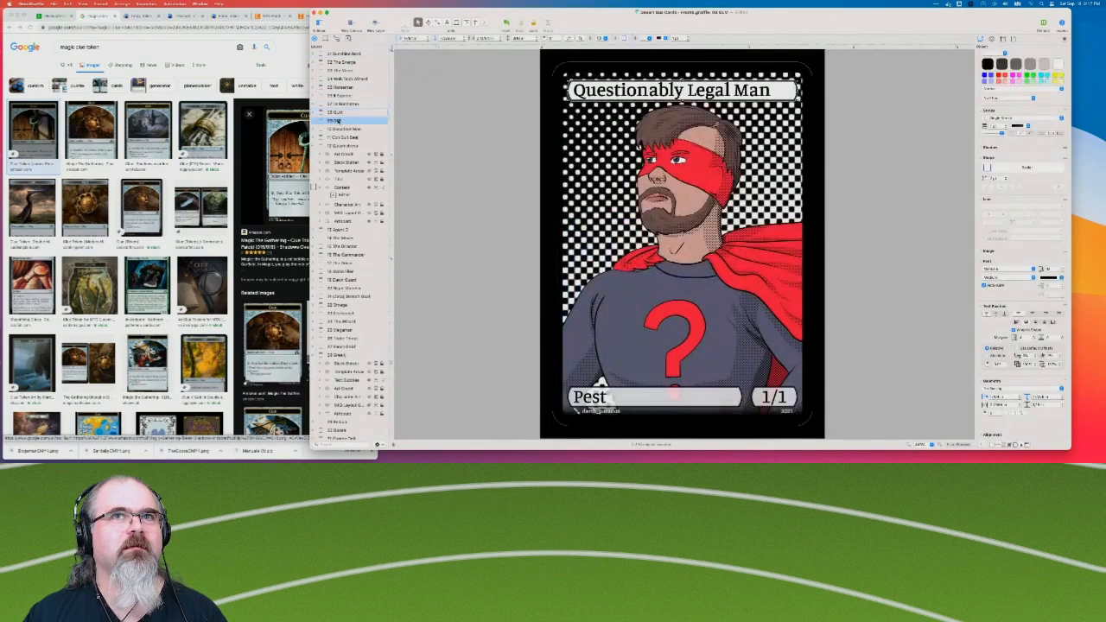
{"action": "left_click", "coordinate": [339, 129]}
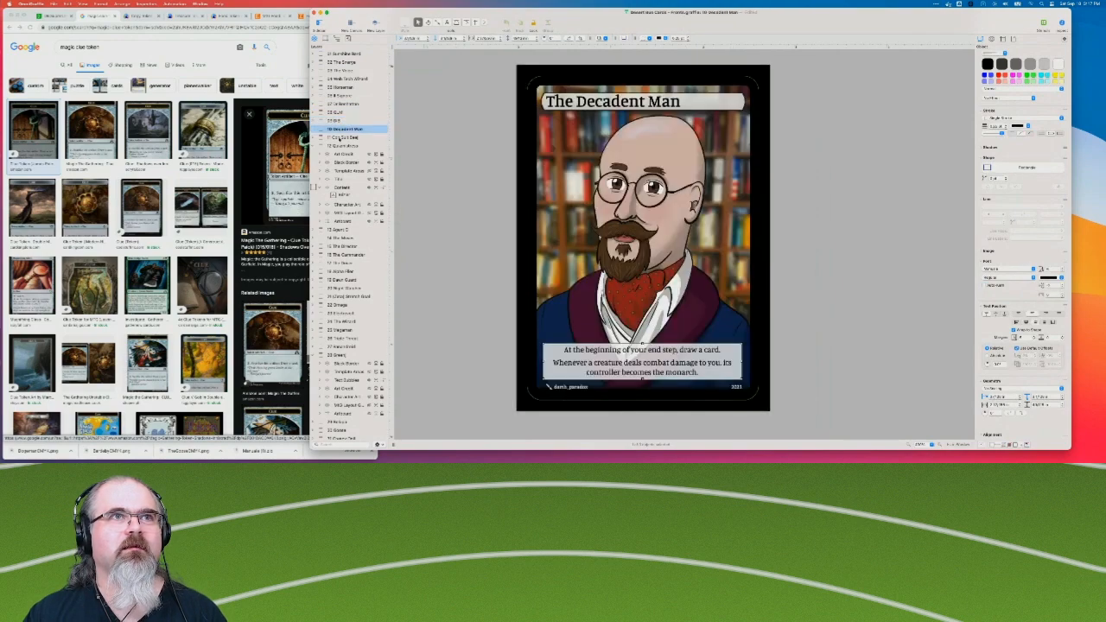
{"action": "left_click", "coordinate": [340, 138]}
{"action": "left_click", "coordinate": [342, 145]}
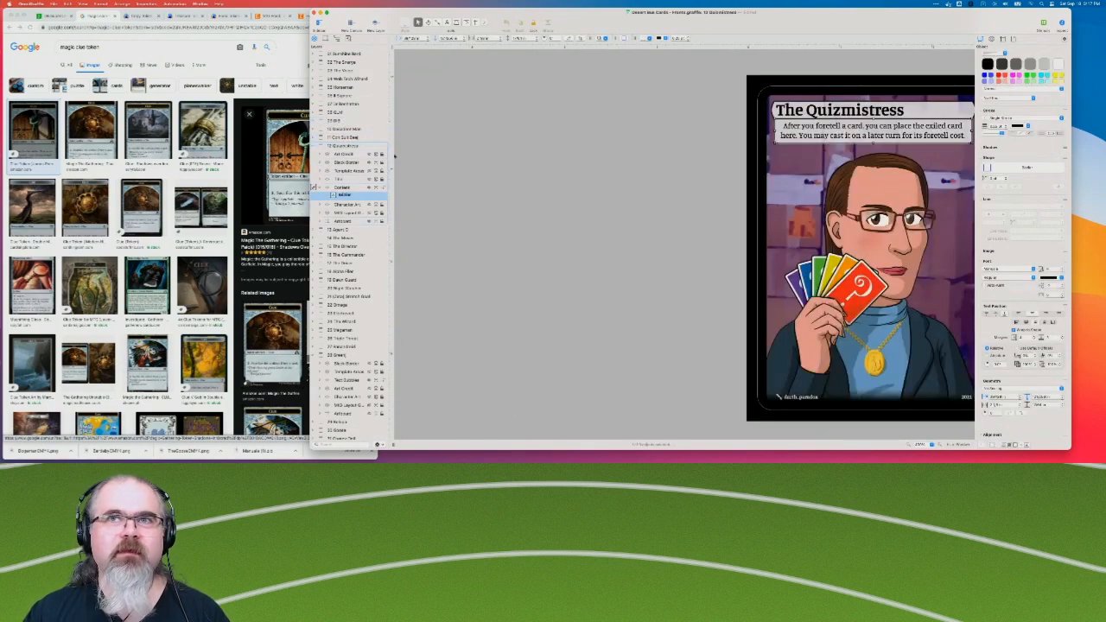
{"action": "scroll", "coordinate": [507, 183], "scroll_direction": "right", "scroll_amount": 5}
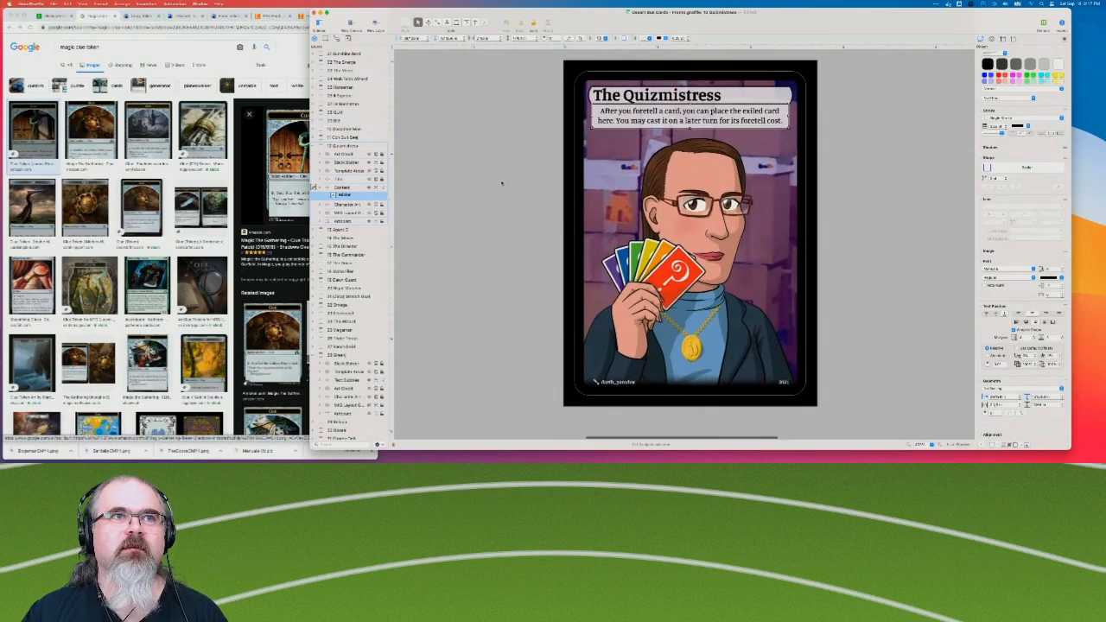
Review the cards from Special Agent C through The Driver for their title and type bars.
{"action": "left_click", "coordinate": [339, 230]}
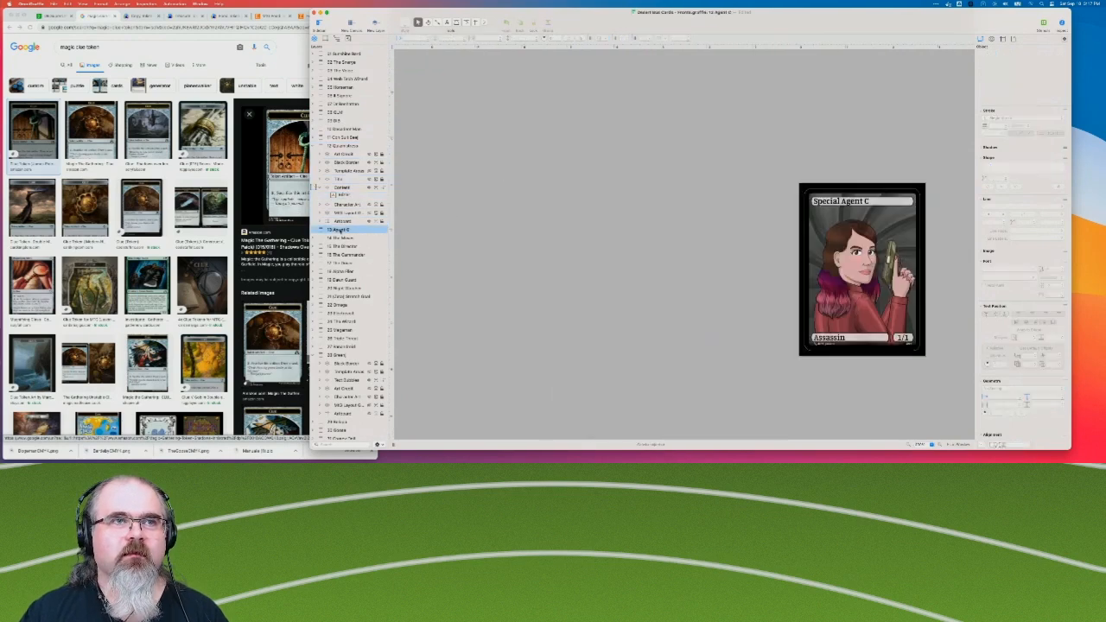
{"action": "scroll", "coordinate": [414, 269], "scroll_direction": "right", "scroll_amount": 3}
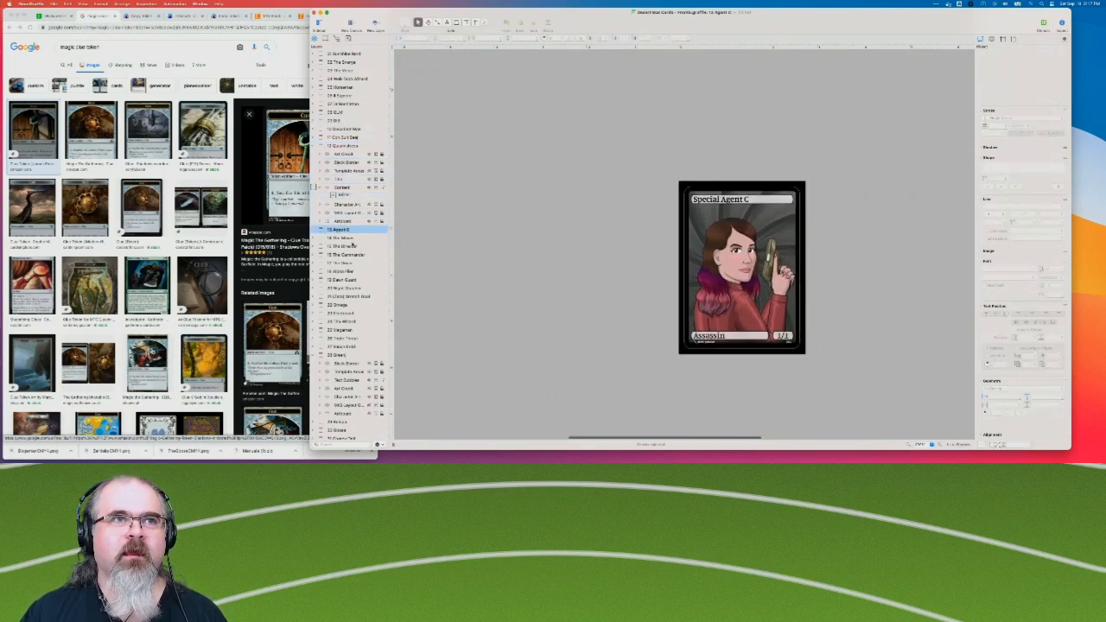
{"action": "left_click", "coordinate": [346, 239]}
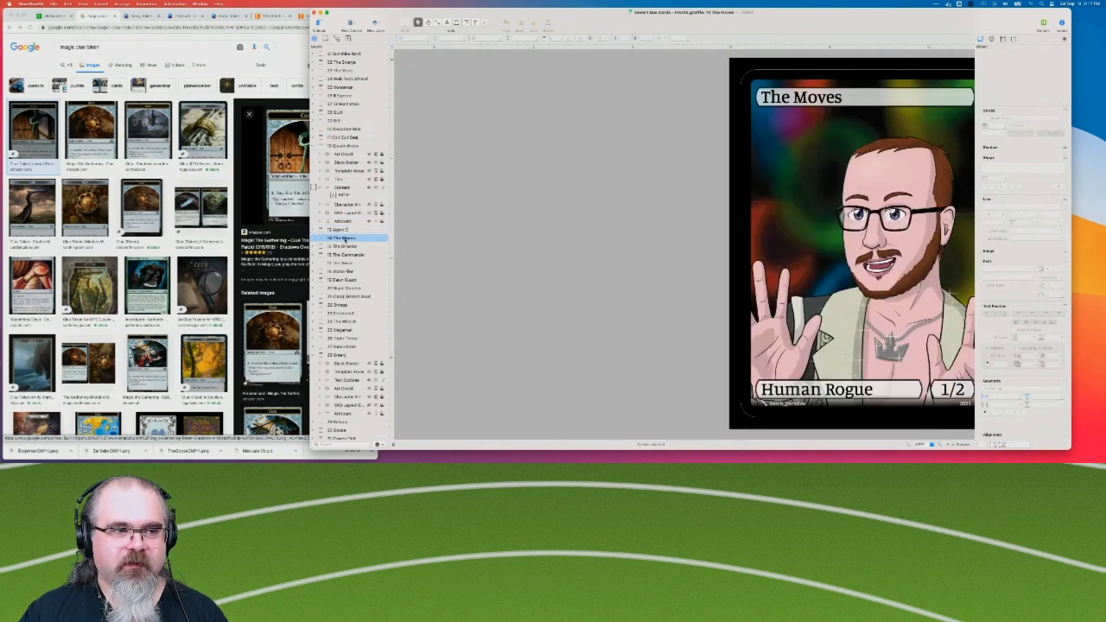
{"action": "scroll", "coordinate": [436, 253], "scroll_direction": "right", "scroll_amount": 5}
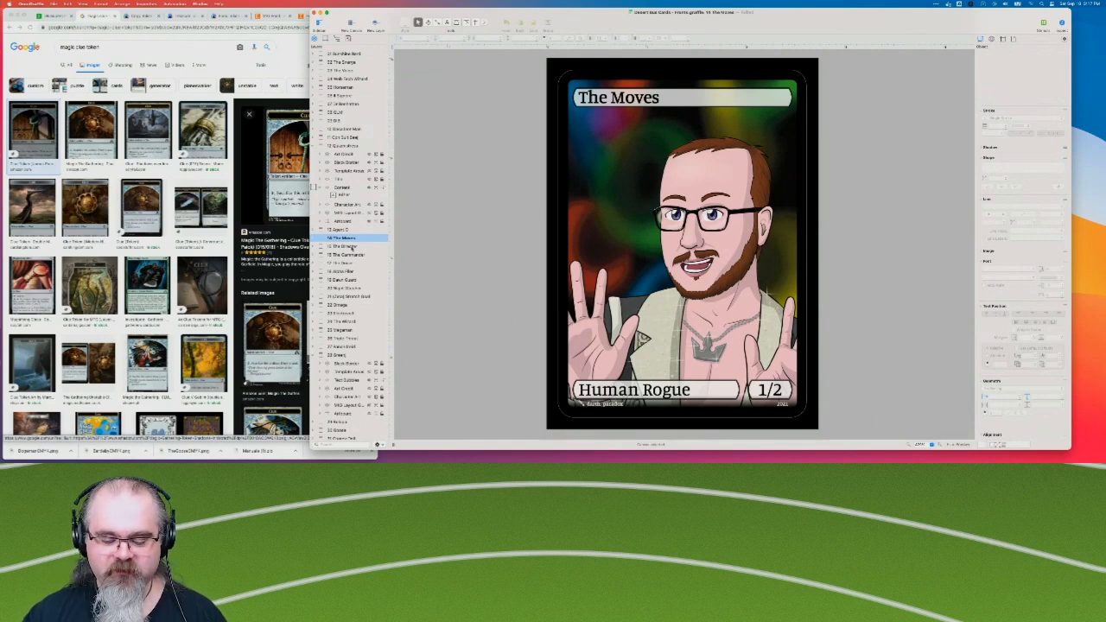
{"action": "left_click", "coordinate": [350, 246]}
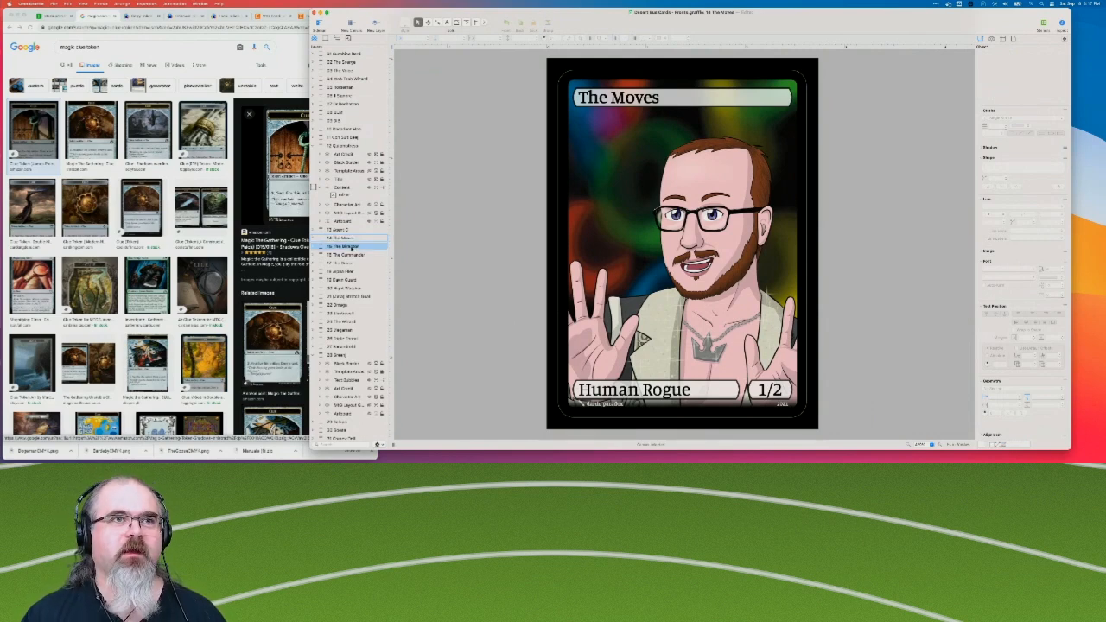
{"action": "left_click", "coordinate": [346, 256]}
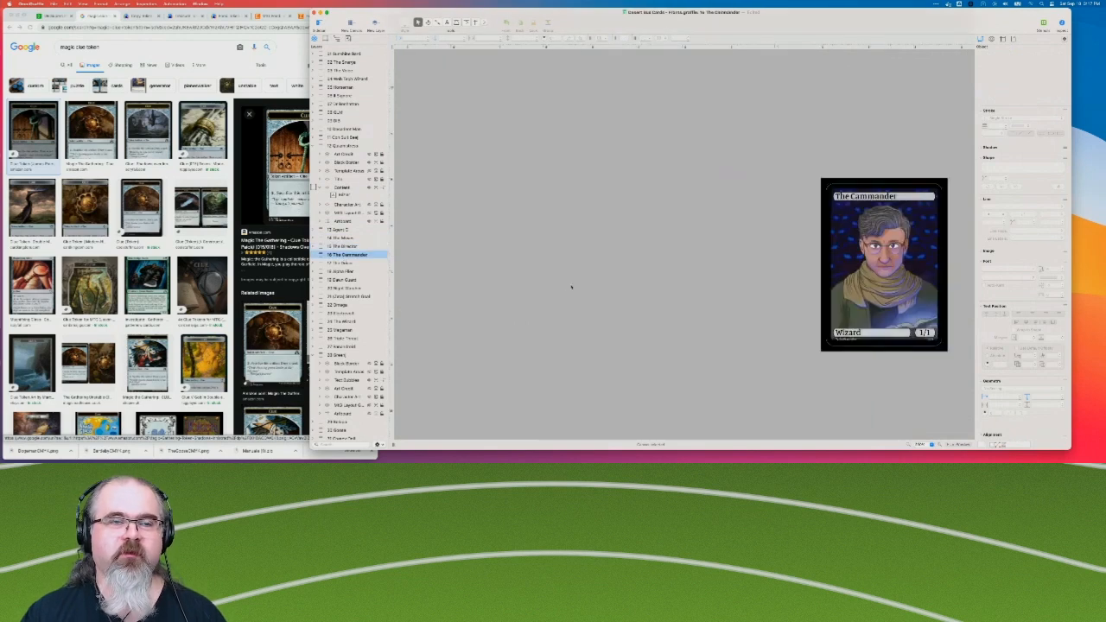
{"action": "left_click", "coordinate": [343, 264]}
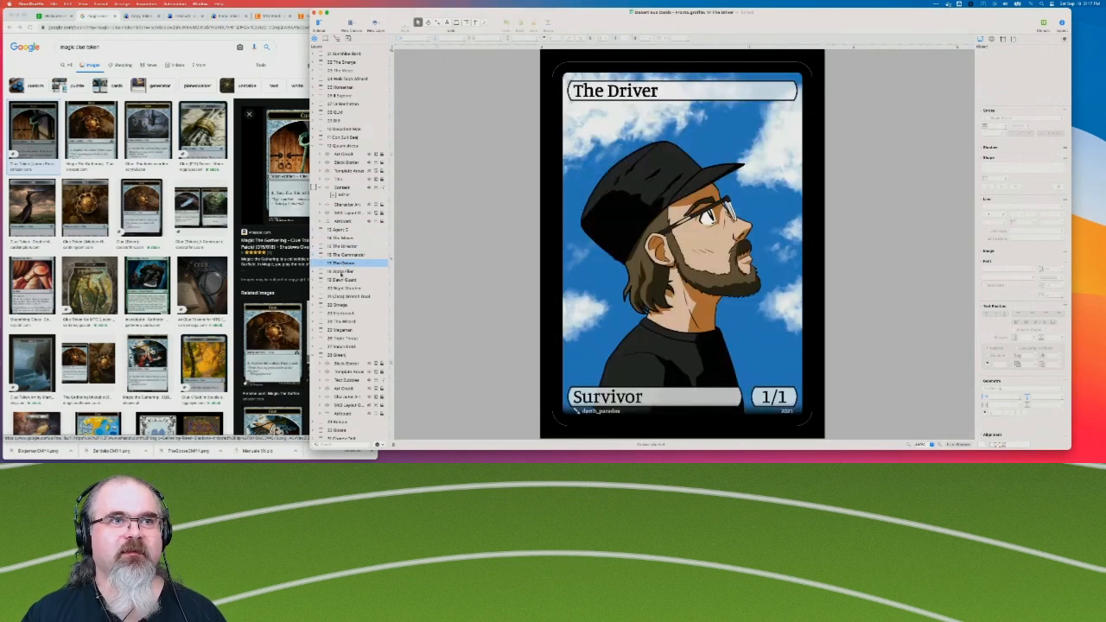
View the Legally Distinct Alpha Flier, Electrovolt and The Wizard cards while searching for a token type line.
{"action": "left_click", "coordinate": [341, 271]}
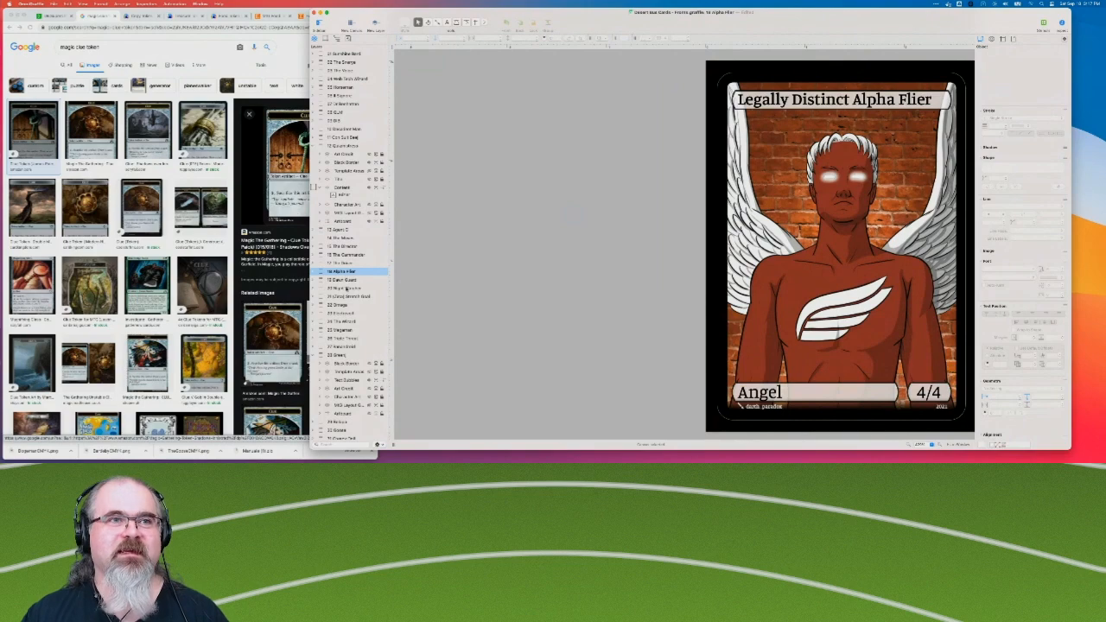
{"action": "left_click", "coordinate": [343, 306]}
{"action": "left_click", "coordinate": [343, 313]}
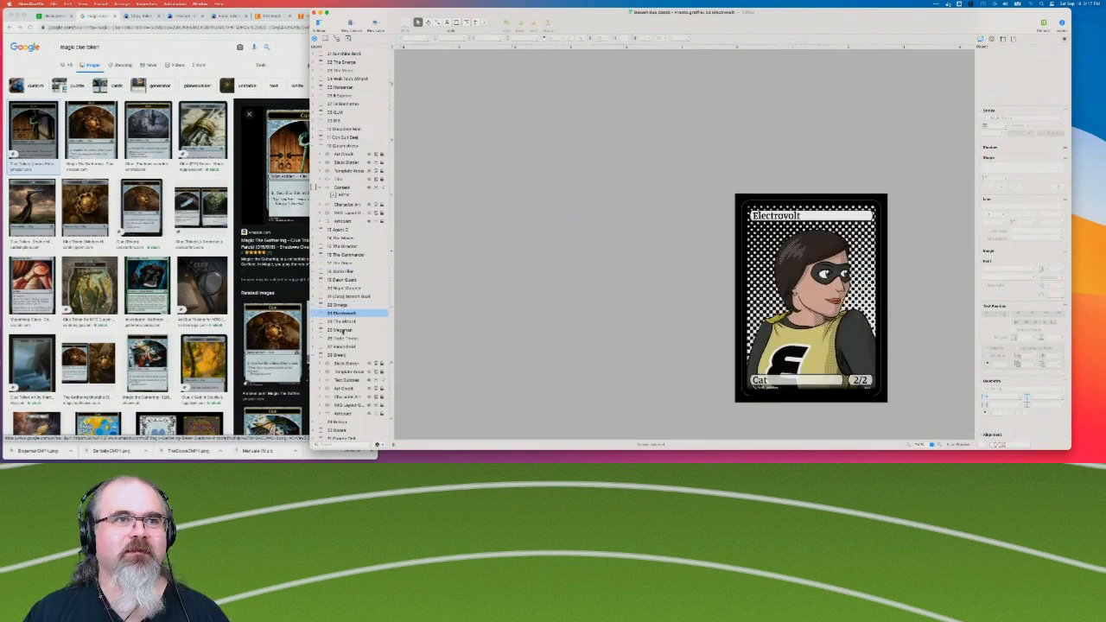
{"action": "left_click", "coordinate": [342, 330]}
{"action": "left_click", "coordinate": [343, 323]}
Copy the "Token Artifact — Food" text bar from the Lady Cavendish, Banandroid card.
{"action": "left_click", "coordinate": [348, 348]}
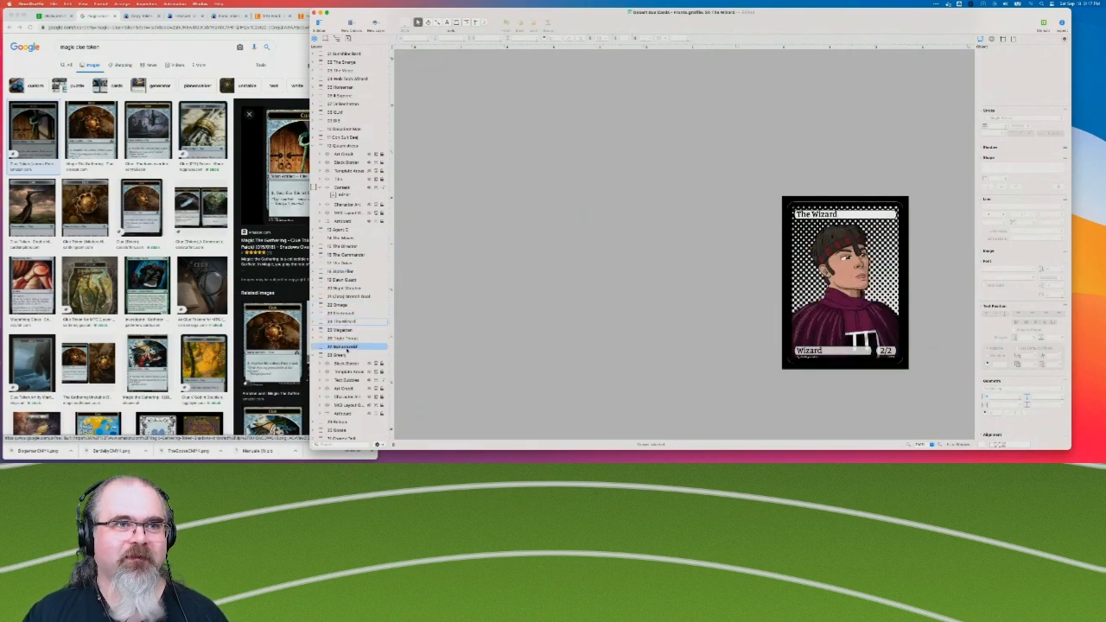
{"action": "left_click", "coordinate": [600, 123]}
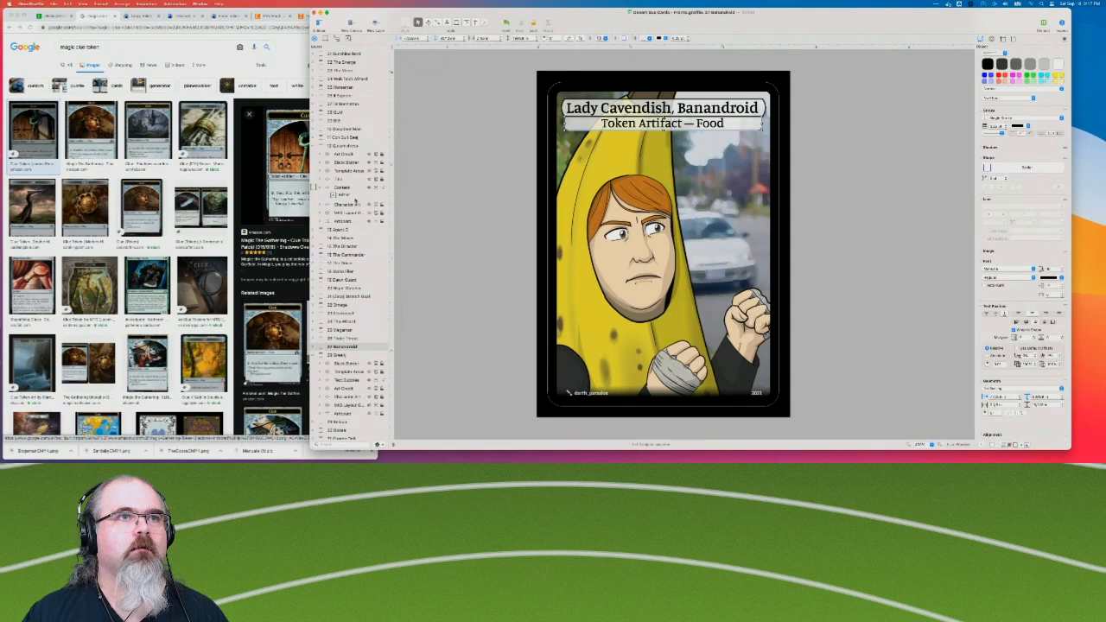
Inspect the power and toughness box on the Legally Distinct Alpha Flier card.
{"action": "scroll", "coordinate": [350, 277], "scroll_direction": "down", "scroll_amount": 10}
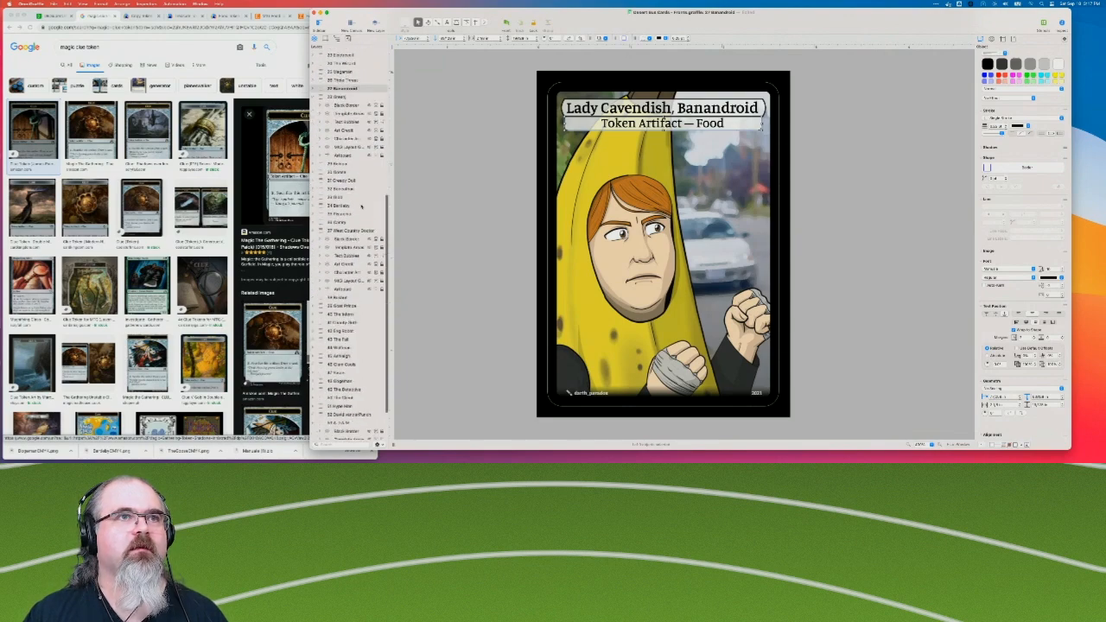
{"action": "scroll", "coordinate": [350, 322], "scroll_direction": "up", "scroll_amount": 10}
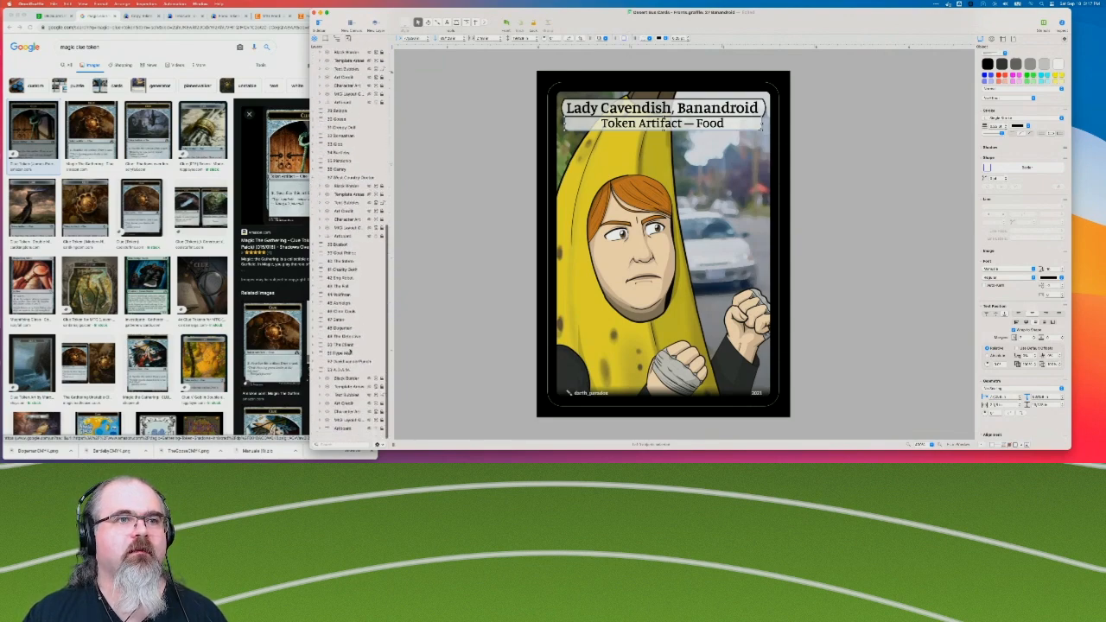
{"action": "left_click", "coordinate": [345, 272]}
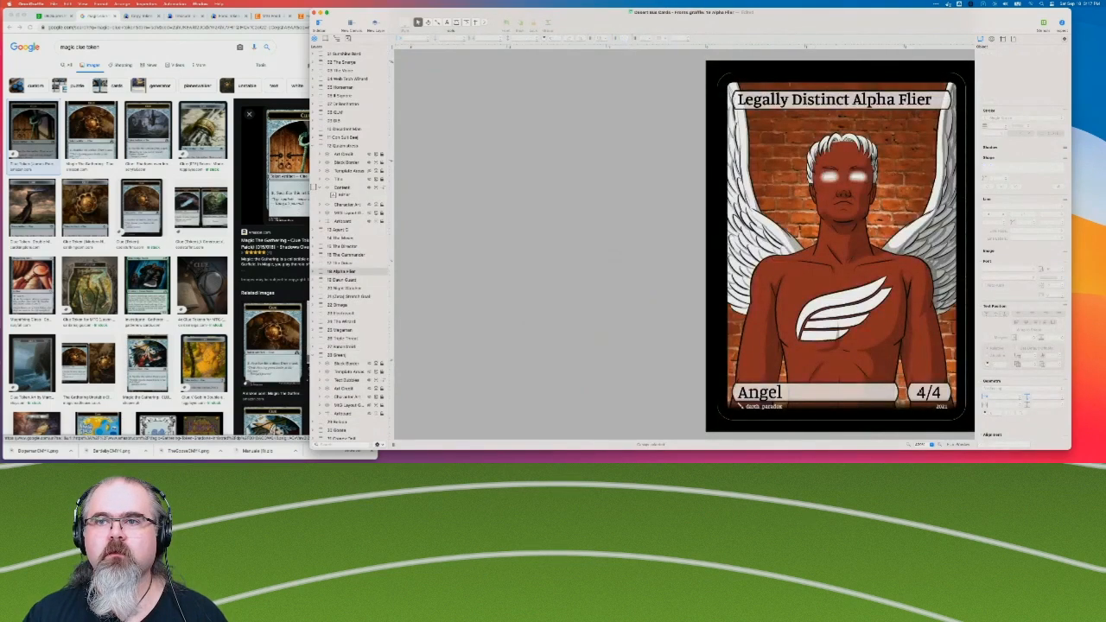
{"action": "left_click", "coordinate": [927, 394]}
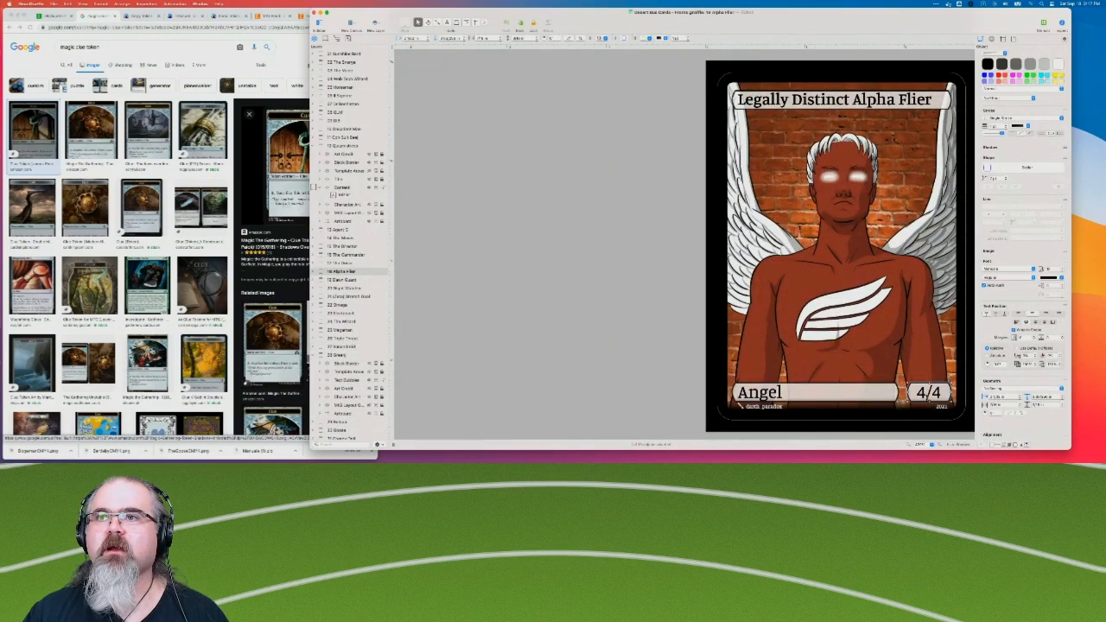
{"action": "left_click", "coordinate": [636, 349]}
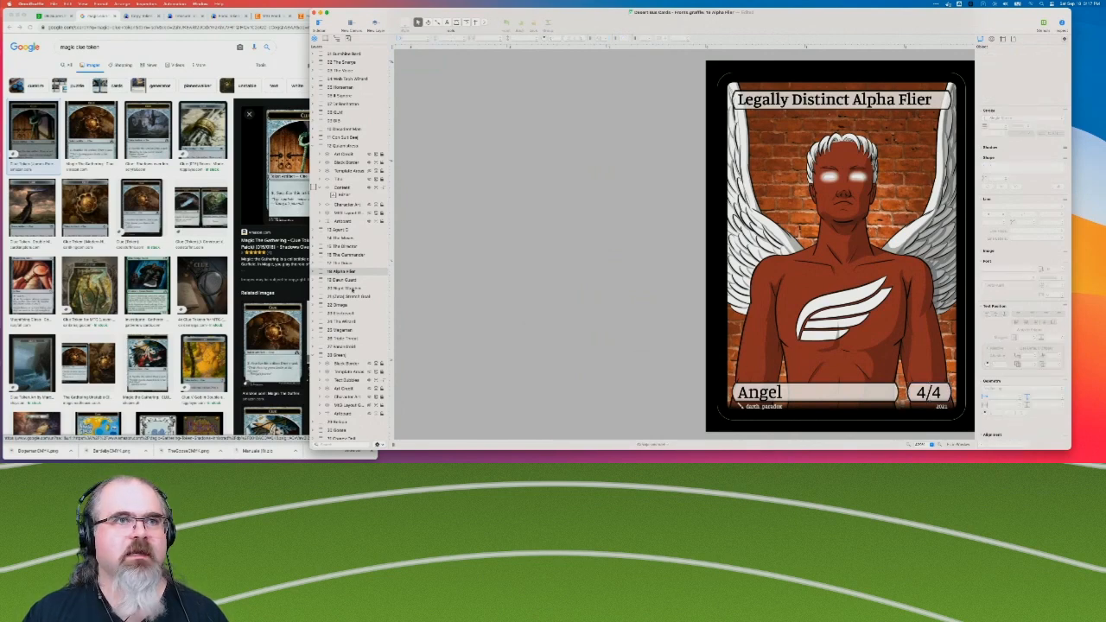
Paste the copied type bar into The Detective canvas and place it beside the card.
{"action": "scroll", "coordinate": [345, 280], "scroll_direction": "down", "scroll_amount": 15}
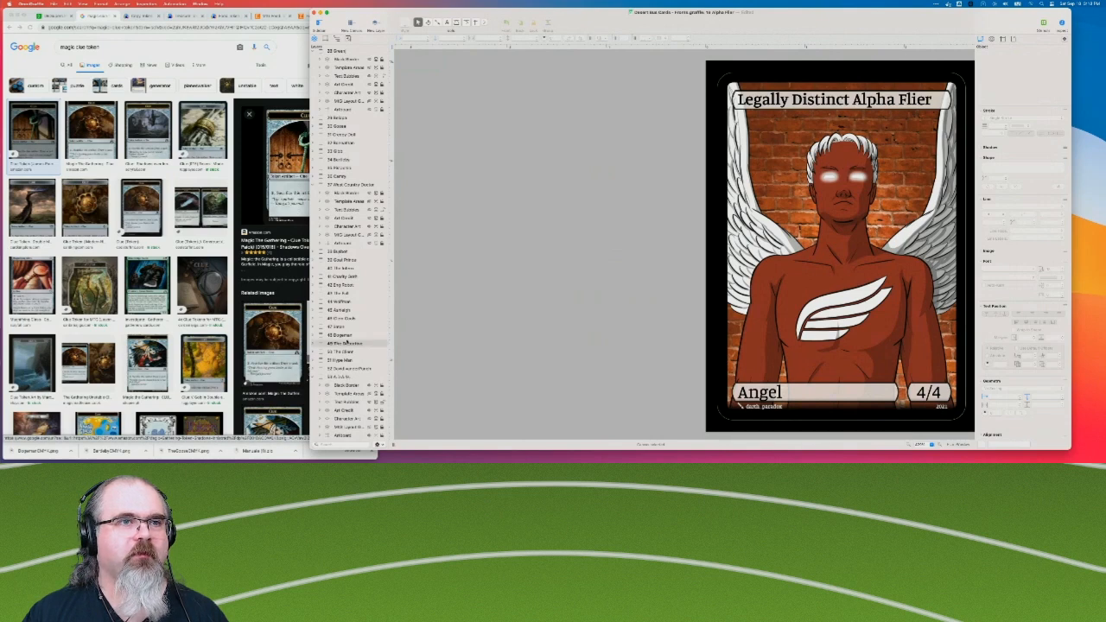
{"action": "left_click", "coordinate": [346, 343]}
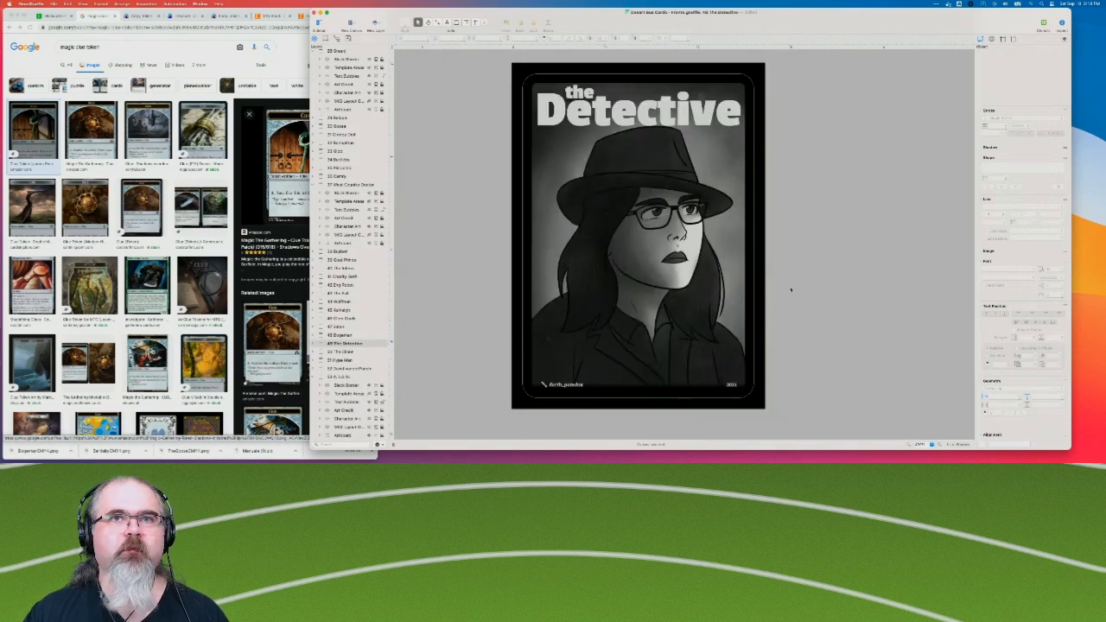
{"action": "key", "text": "super+v"}
{"action": "left_click_drag", "start_coordinate": [871, 291], "coordinate": [910, 310]}
Change the pasted bar's wording from Food to Clue so it reads "Token Artifact — Clue".
{"action": "key", "text": "super+g"}
{"action": "key", "text": "super+Right"}
{"action": "key", "text": "BackSpace"}
{"action": "key", "text": "BackSpace"}
{"action": "key", "text": "BackSpace"}
{"action": "key", "text": "BackSpace"}
{"action": "key", "text": "BackSpace"}
{"action": "type", "text": "Clue"}
{"action": "left_click", "coordinate": [766, 406]}
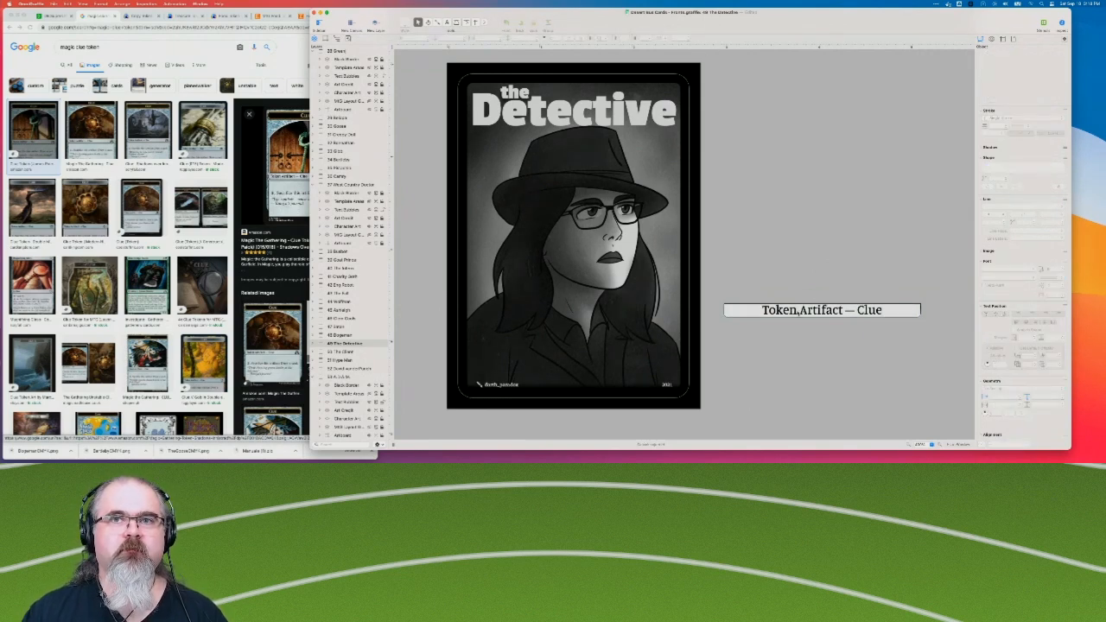
Move the "Token Artifact — Clue" bar onto the lower part of The Detective card, just above the artist credit.
{"action": "left_click", "coordinate": [791, 313]}
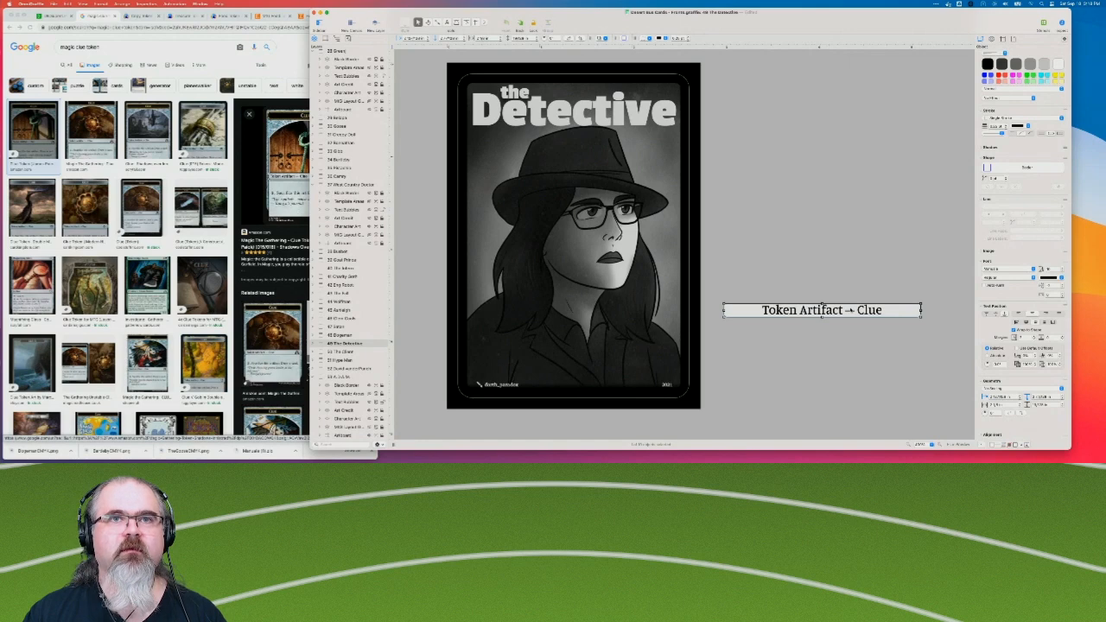
{"action": "left_click_drag", "start_coordinate": [823, 306], "coordinate": [614, 369]}
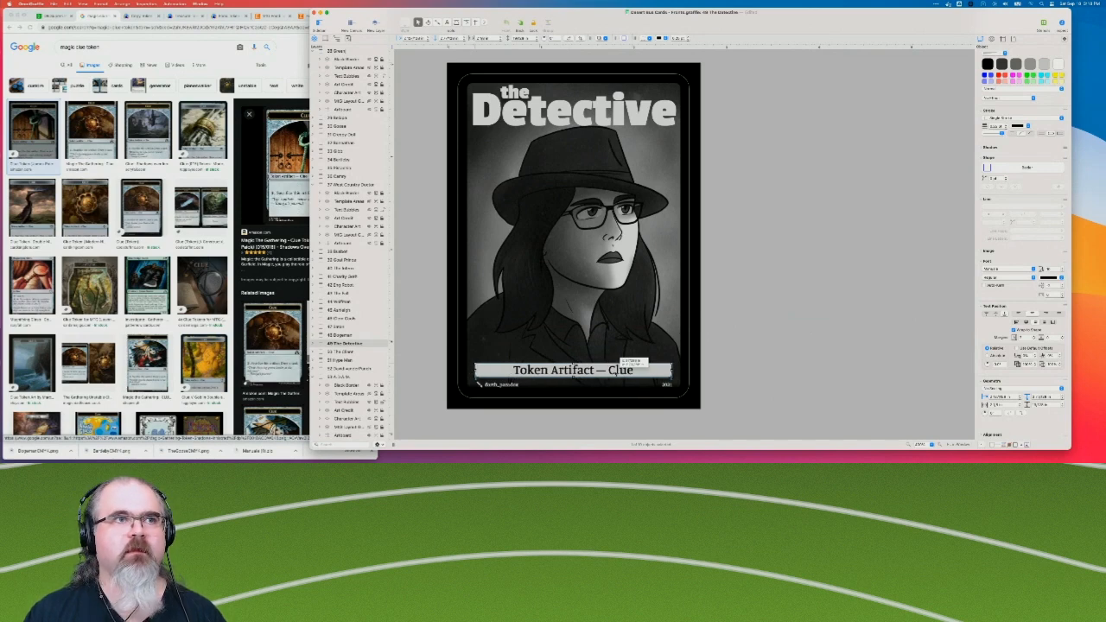
{"action": "left_click_drag", "start_coordinate": [617, 370], "coordinate": [633, 372]}
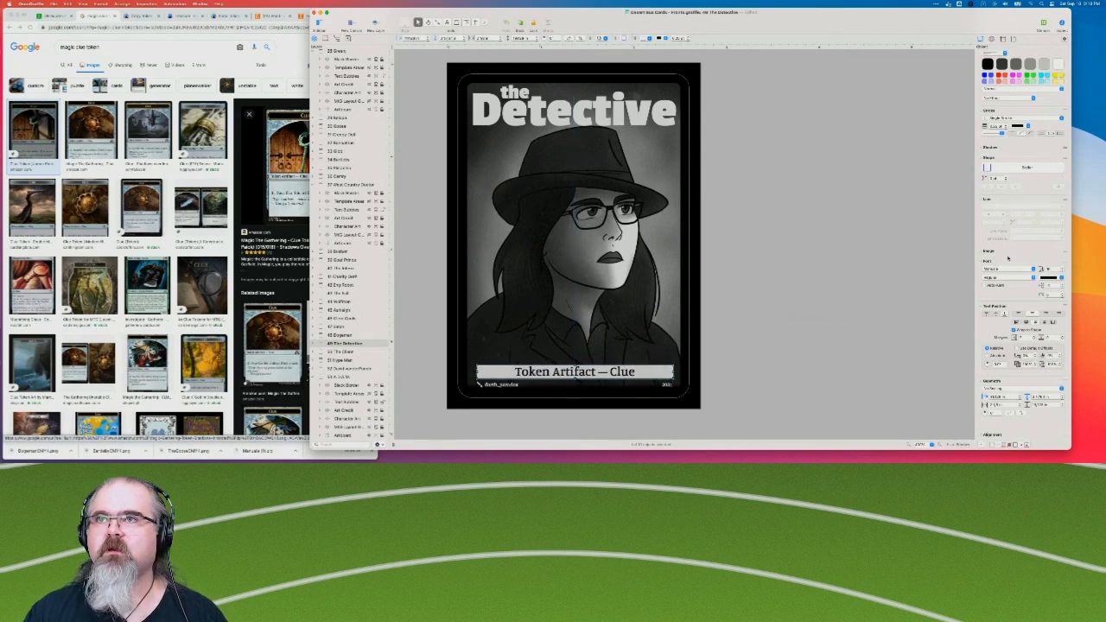
Change the shape of The Detective card's "Token Artifact — Clue" bar to a plain rectangle.
{"action": "left_click", "coordinate": [1001, 171]}
{"action": "scroll", "coordinate": [895, 95], "scroll_direction": "up", "scroll_amount": 3}
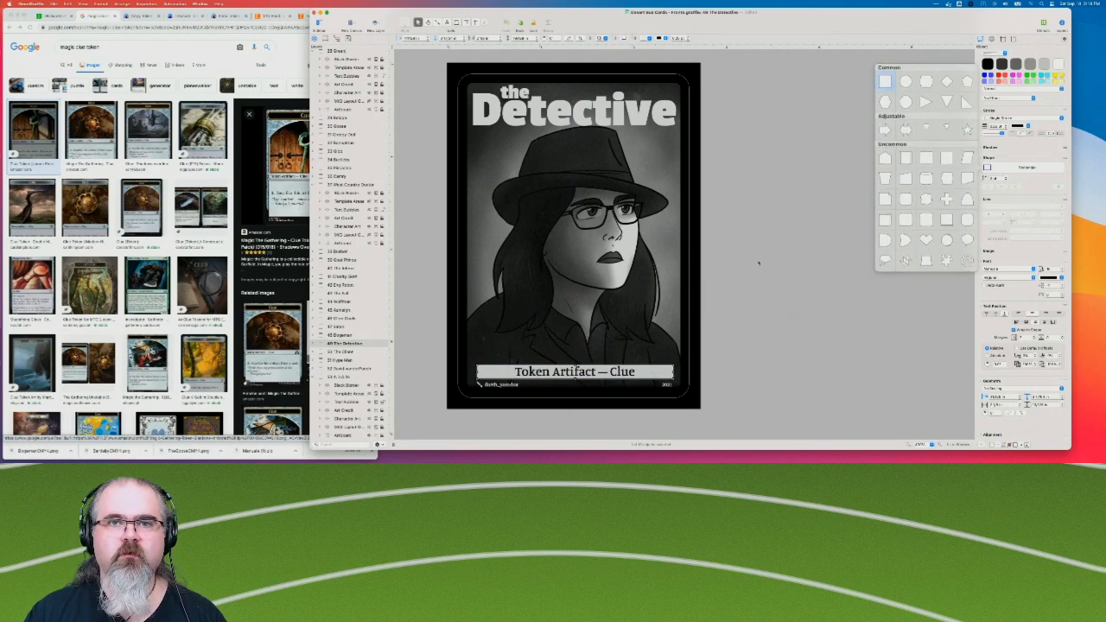
{"action": "left_click", "coordinate": [773, 236]}
{"action": "left_click_drag", "start_coordinate": [655, 376], "coordinate": [654, 376]}
{"action": "left_click", "coordinate": [786, 367]}
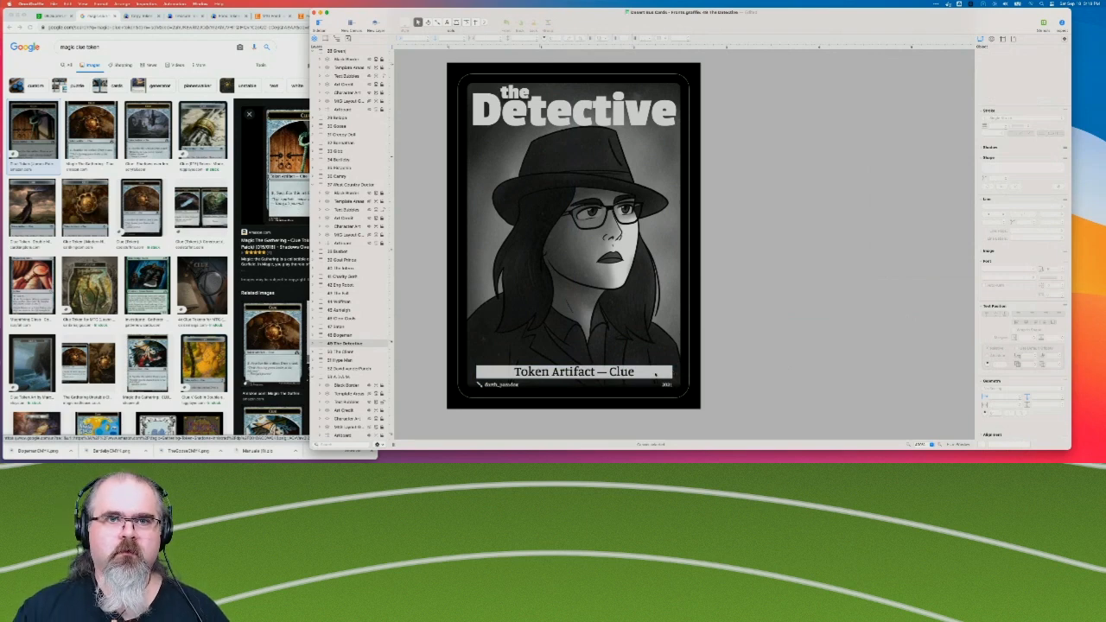
Raise the upper edge of The Detective card's type bar slightly.
{"action": "left_click", "coordinate": [655, 374]}
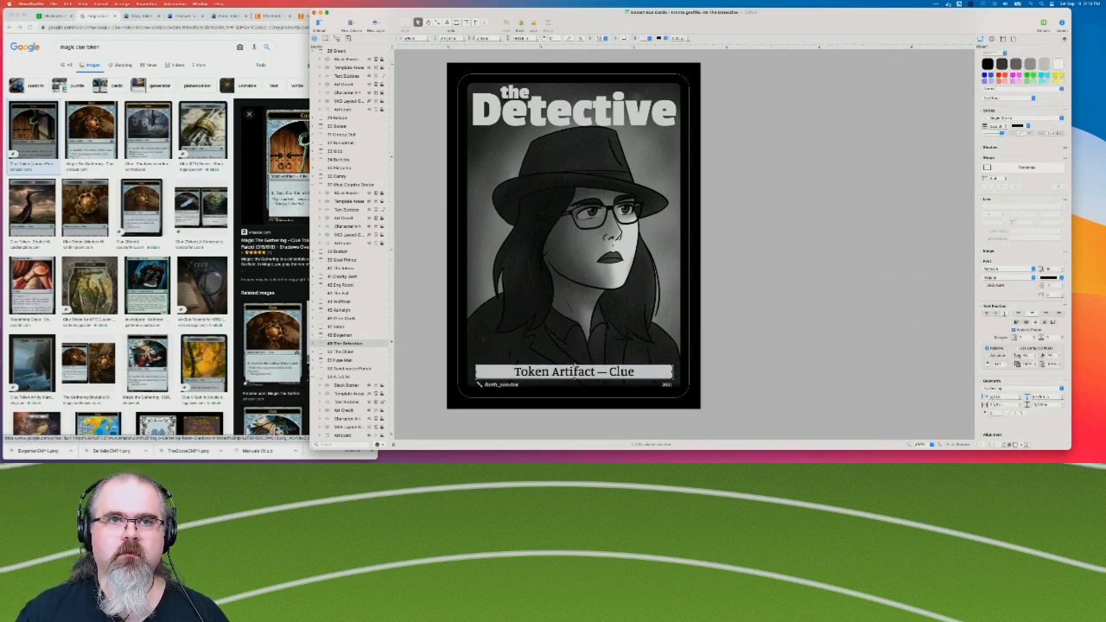
{"action": "left_click_drag", "start_coordinate": [575, 364], "coordinate": [576, 361]}
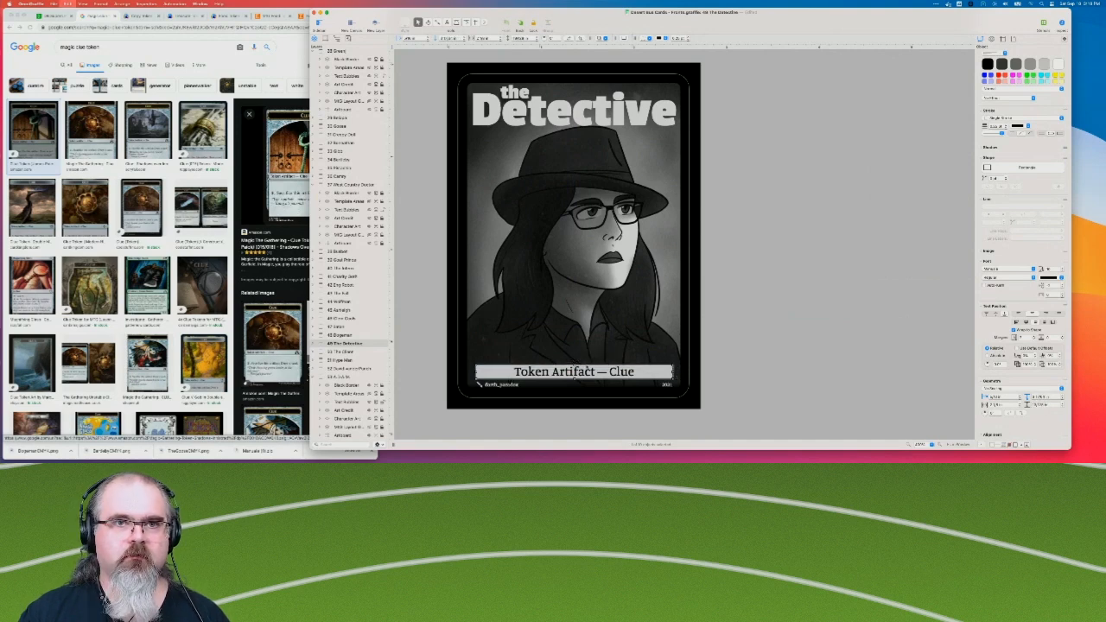
{"action": "left_click", "coordinate": [720, 371]}
Copy the rectangular "Token Artifact — Clue" bar from The Detective and paste it onto The Client card above the artist credit.
{"action": "left_click", "coordinate": [658, 372]}
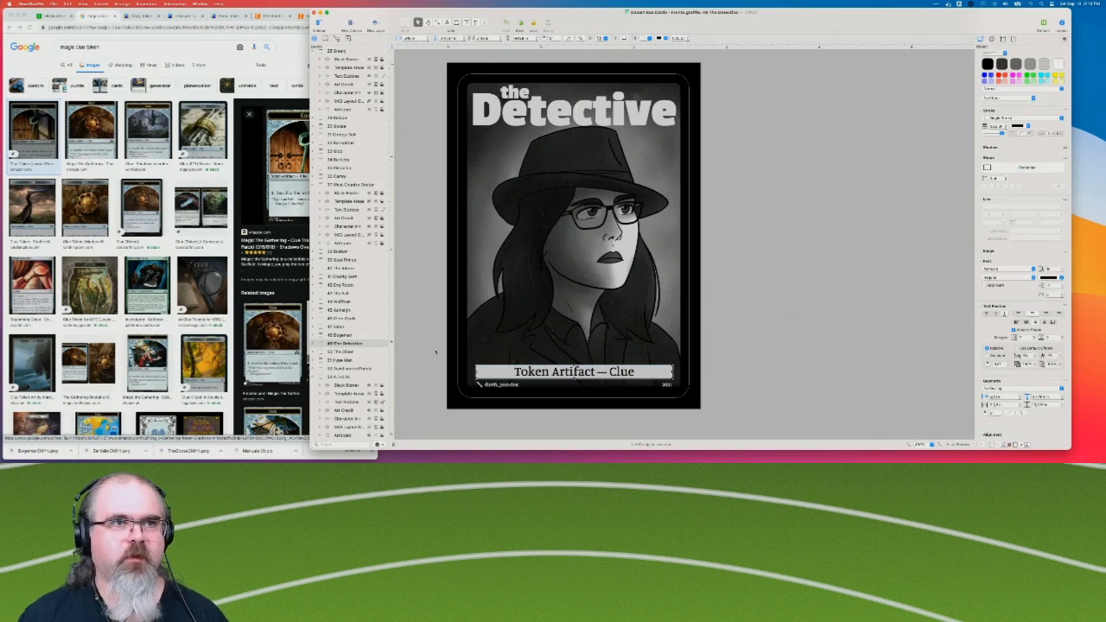
{"action": "left_click", "coordinate": [352, 353]}
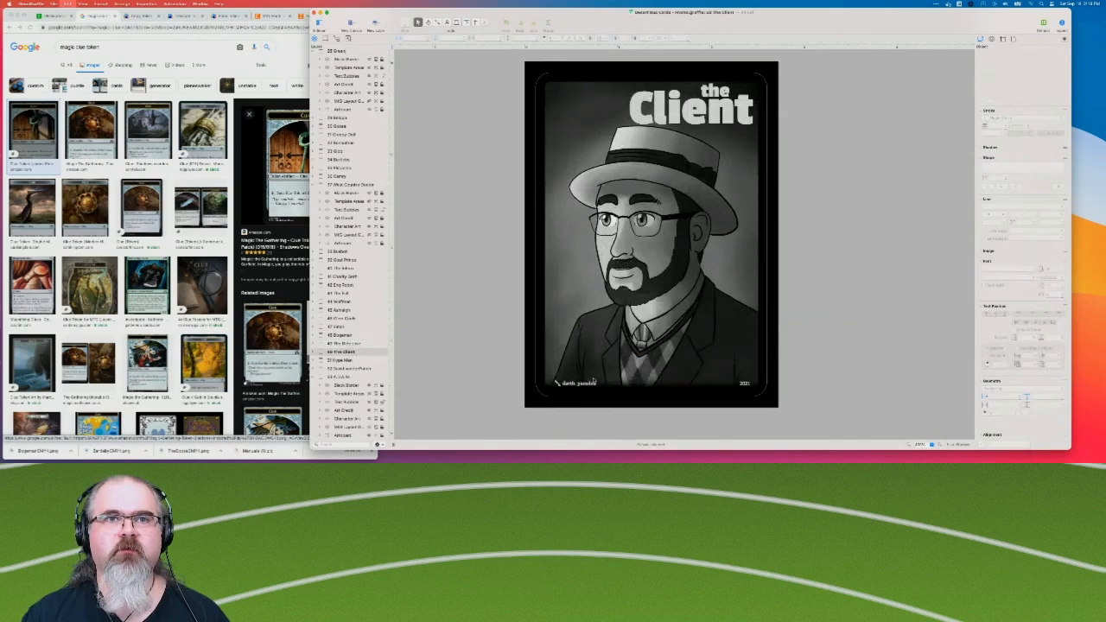
{"action": "key", "text": "super+v"}
{"action": "left_click", "coordinate": [878, 363]}
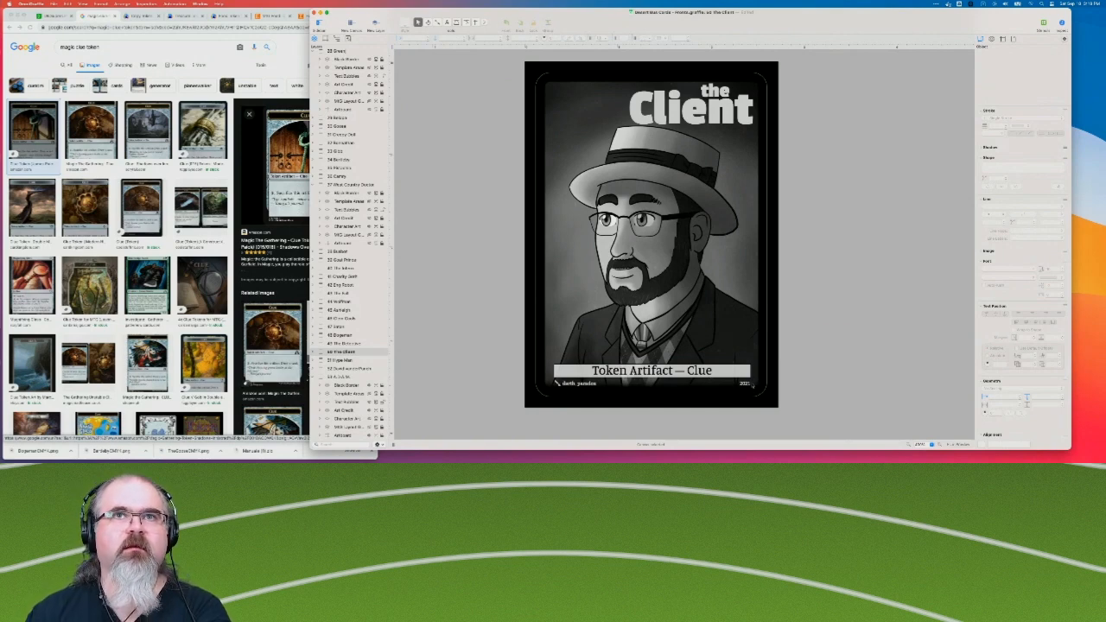
{"action": "left_click", "coordinate": [707, 372]}
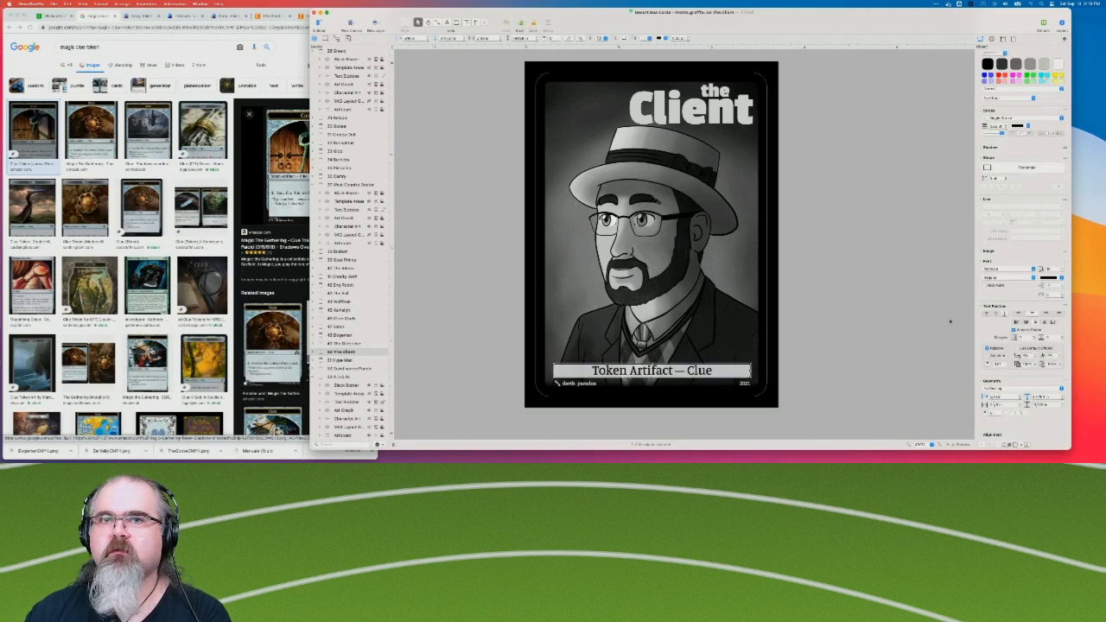
{"action": "left_click", "coordinate": [912, 355]}
Look through the card fronts from The Sunshine Bard to Special Agent C, comparing their title bars, type bars and text boxes.
{"action": "scroll", "coordinate": [350, 259], "scroll_direction": "up", "scroll_amount": 10}
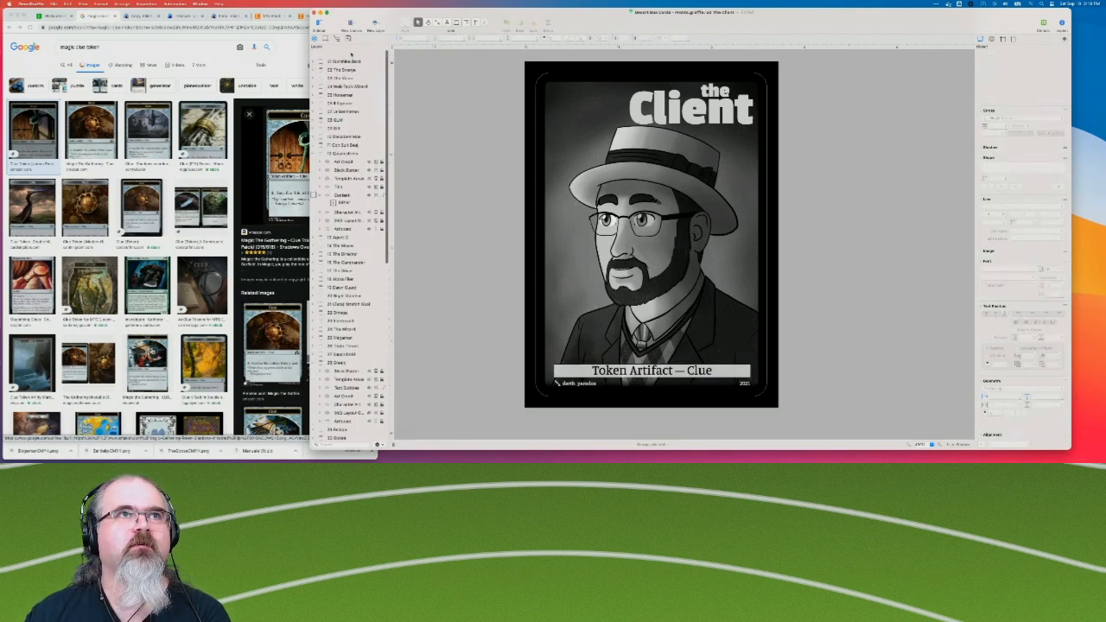
{"action": "left_click", "coordinate": [345, 55]}
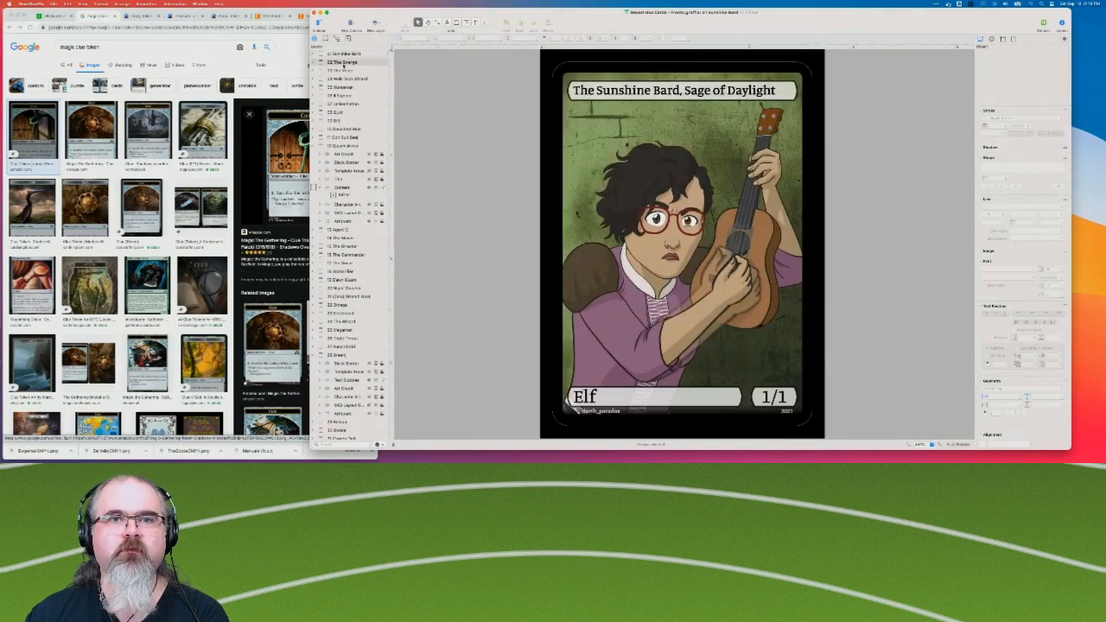
{"action": "left_click", "coordinate": [343, 64]}
{"action": "left_click", "coordinate": [343, 71]}
{"action": "left_click", "coordinate": [344, 79]}
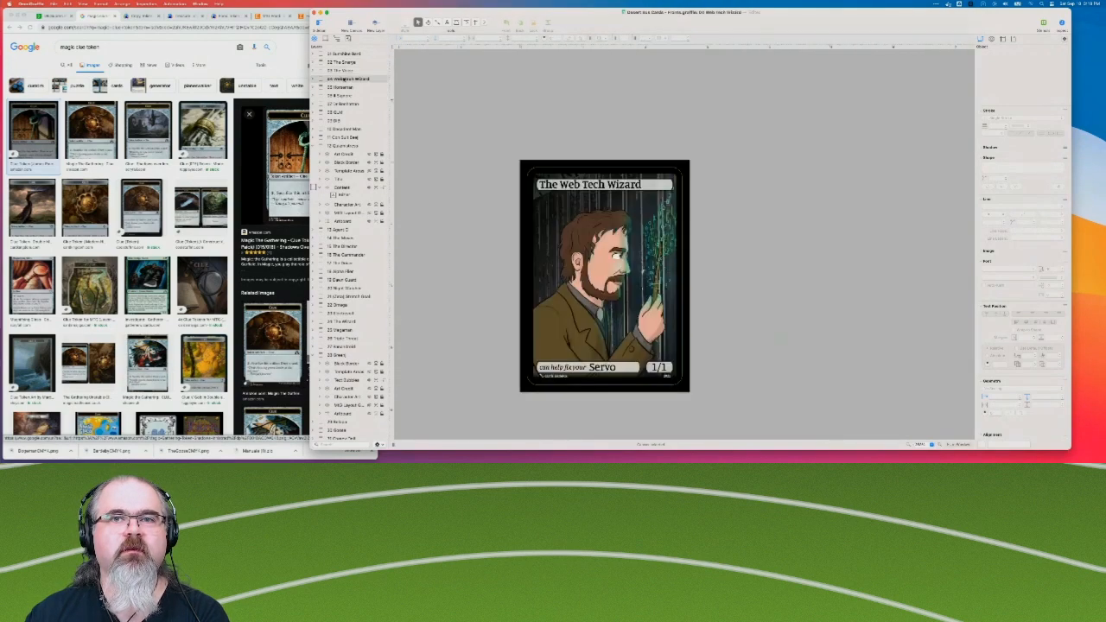
{"action": "left_click", "coordinate": [343, 87]}
{"action": "left_click", "coordinate": [343, 95]}
{"action": "left_click", "coordinate": [343, 104]}
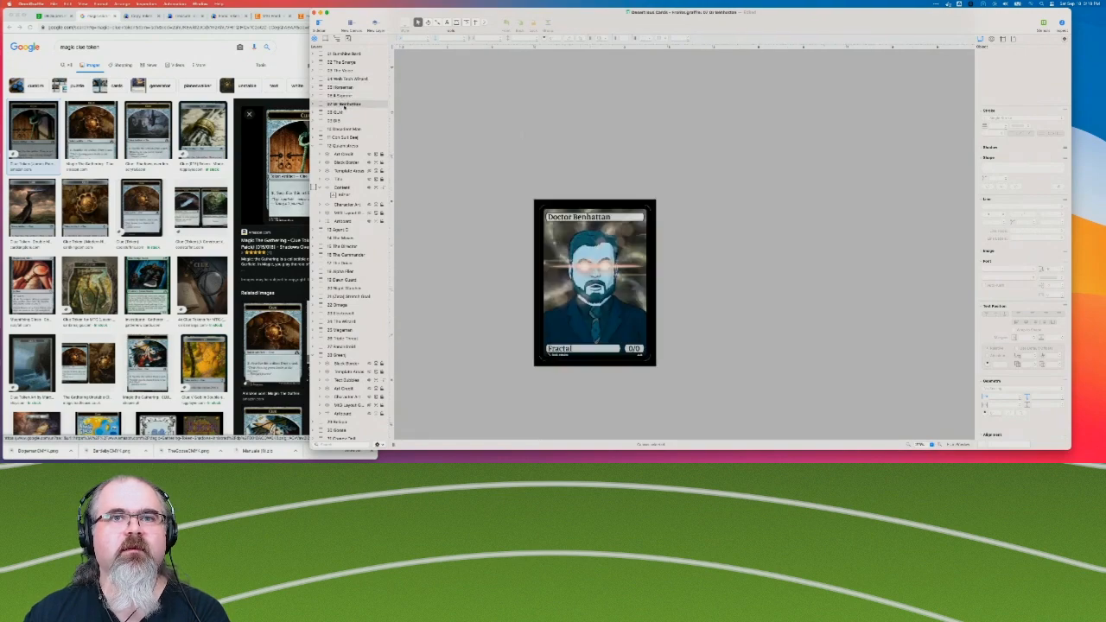
{"action": "left_click", "coordinate": [343, 113]}
{"action": "left_click", "coordinate": [343, 121]}
{"action": "left_click", "coordinate": [344, 129]}
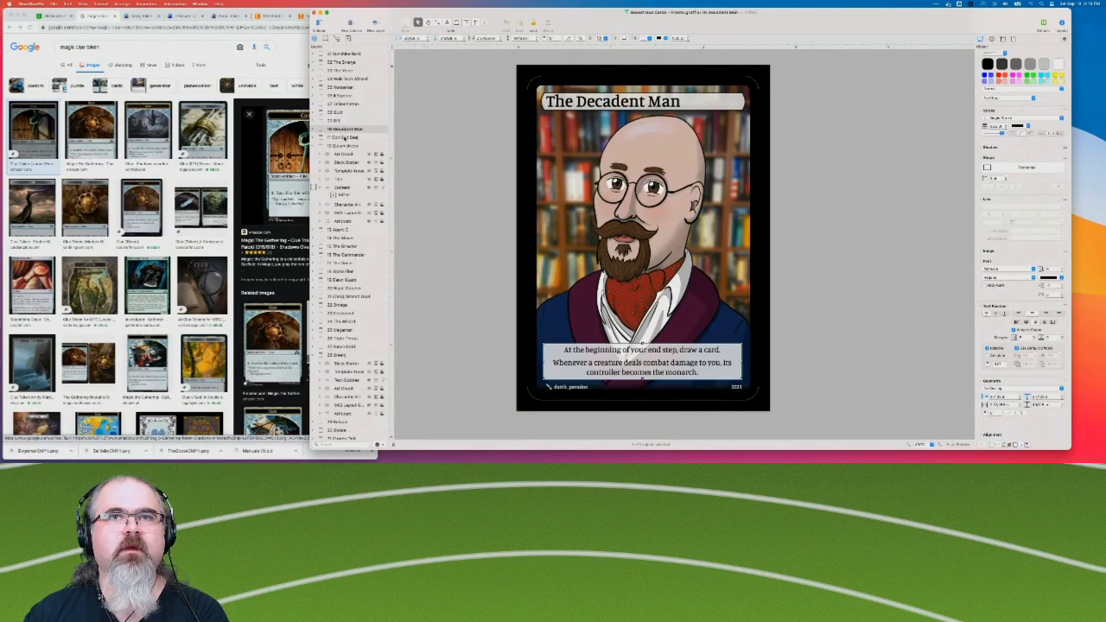
{"action": "left_click", "coordinate": [345, 137]}
{"action": "left_click", "coordinate": [345, 145]}
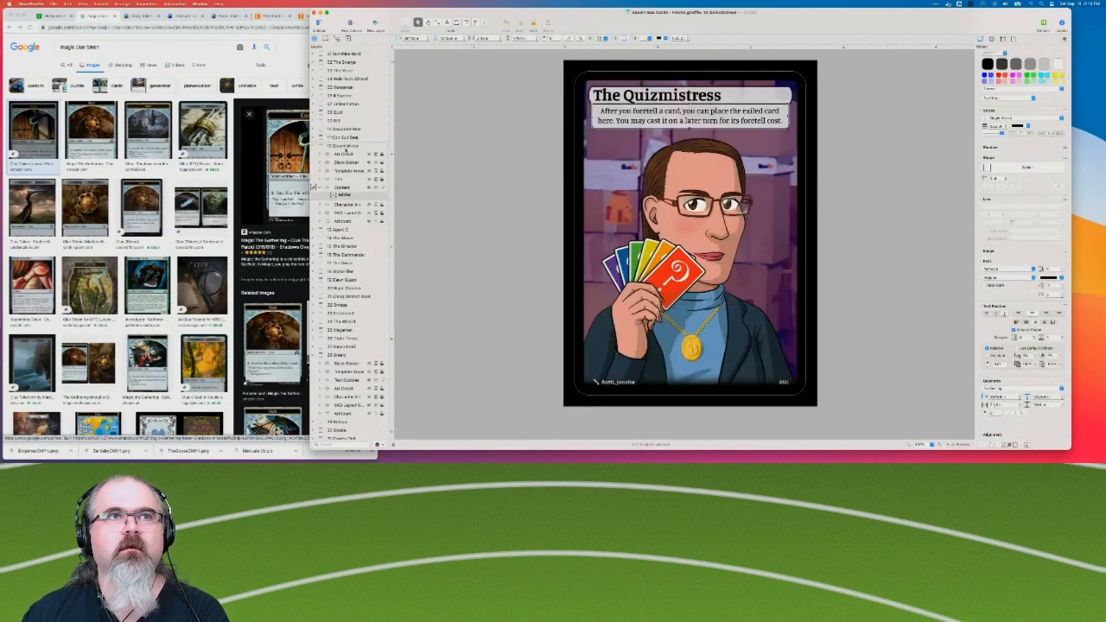
{"action": "left_click", "coordinate": [341, 229]}
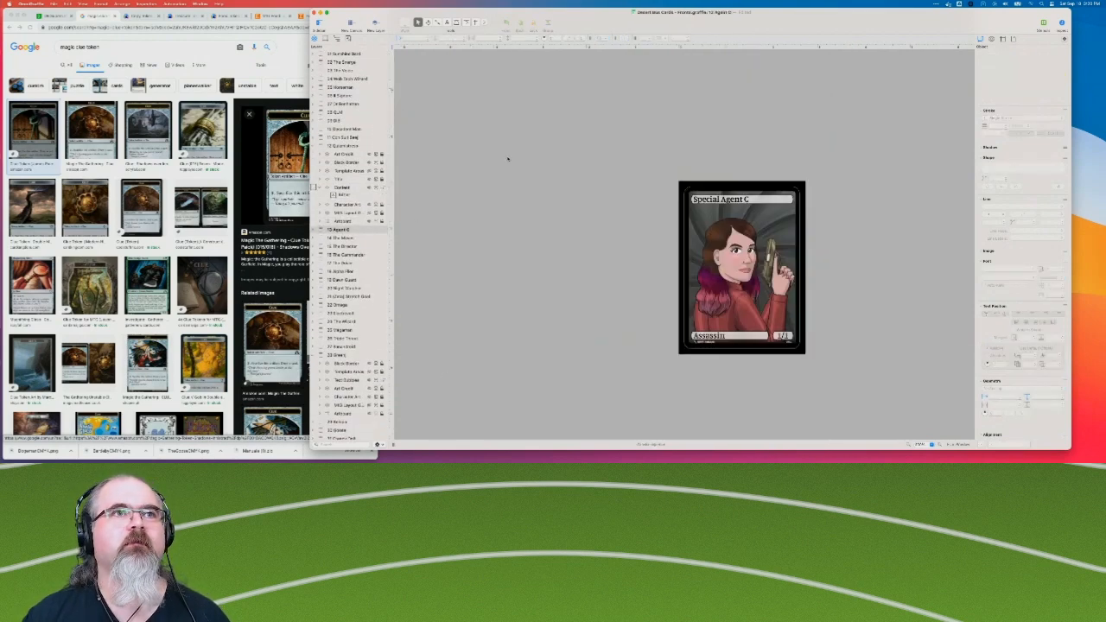
Return to The Sunshine Bard canvas, open "Desert Bus Cards - Backs.pdf" and bring its window over the fronts document.
{"action": "left_click", "coordinate": [350, 54]}
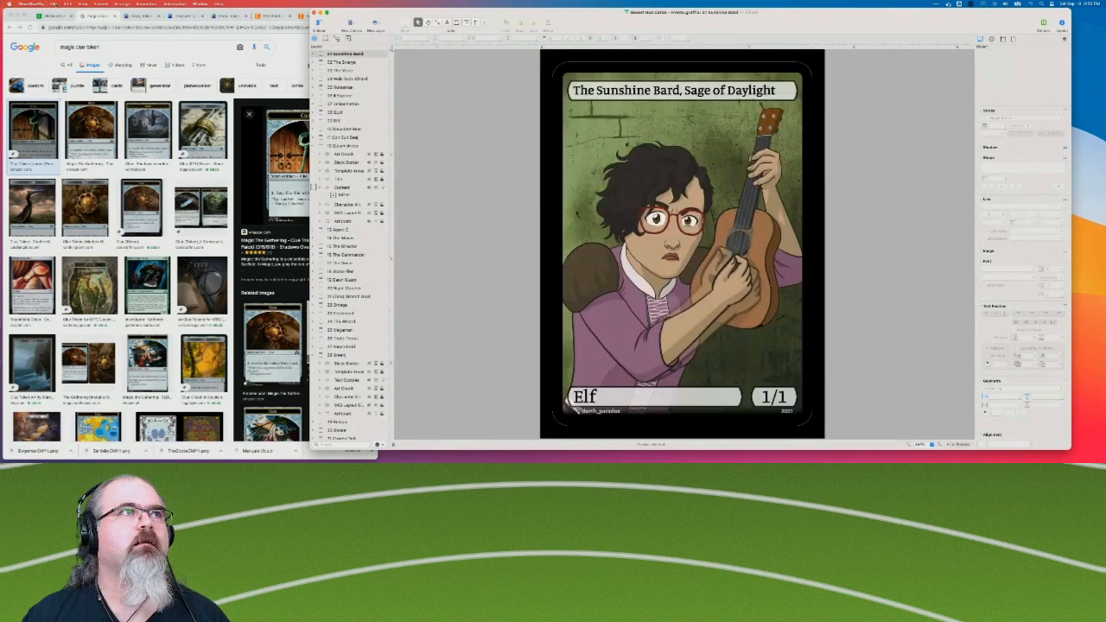
{"action": "left_click", "coordinate": [54, 4]}
{"action": "mouse_move", "coordinate": [69, 40]}
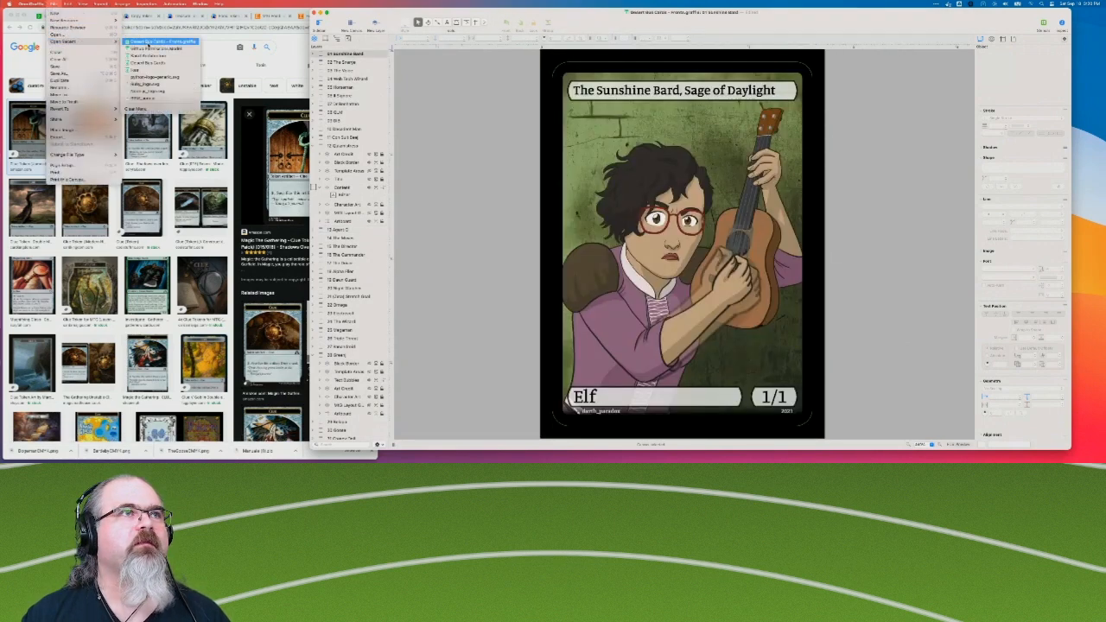
{"action": "left_click", "coordinate": [78, 34]}
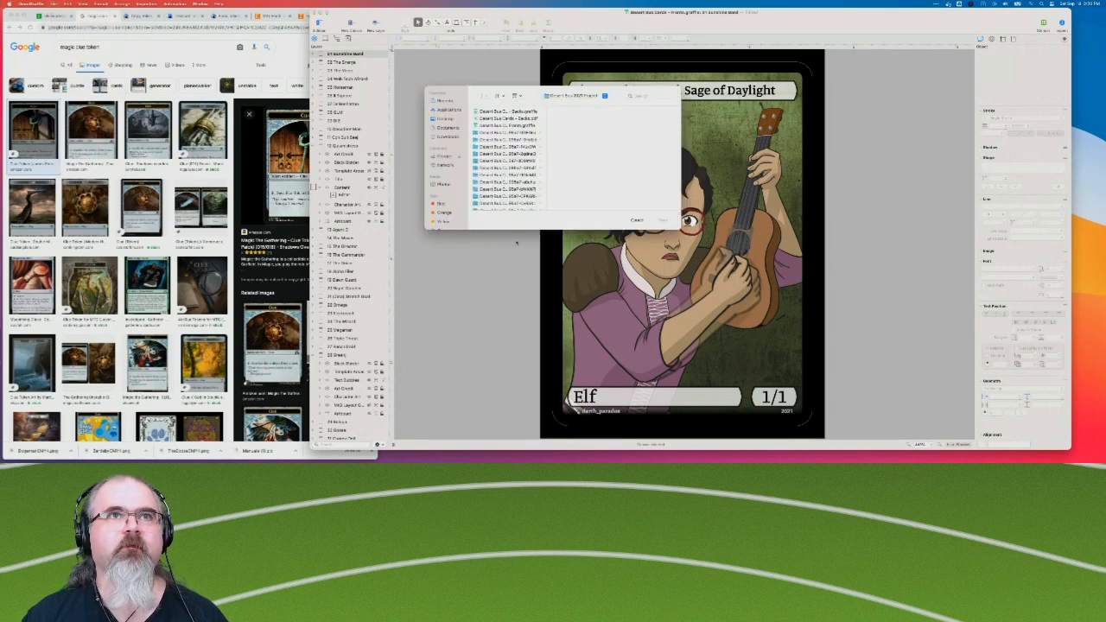
{"action": "double_click", "coordinate": [510, 119]}
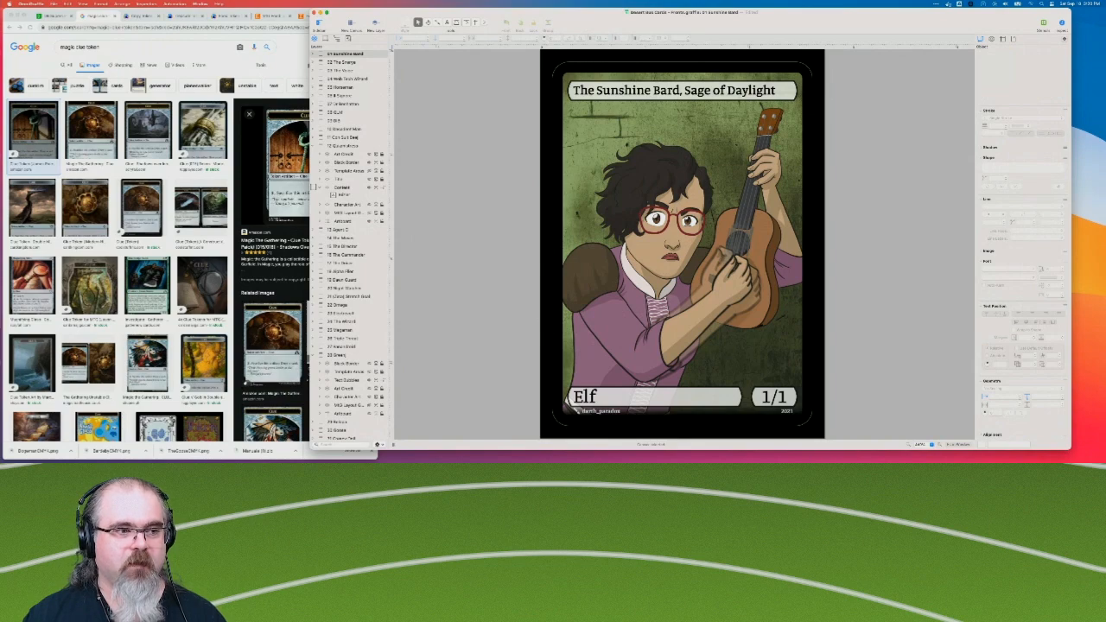
{"action": "scroll", "coordinate": [223, 308], "scroll_direction": "down", "scroll_amount": 2}
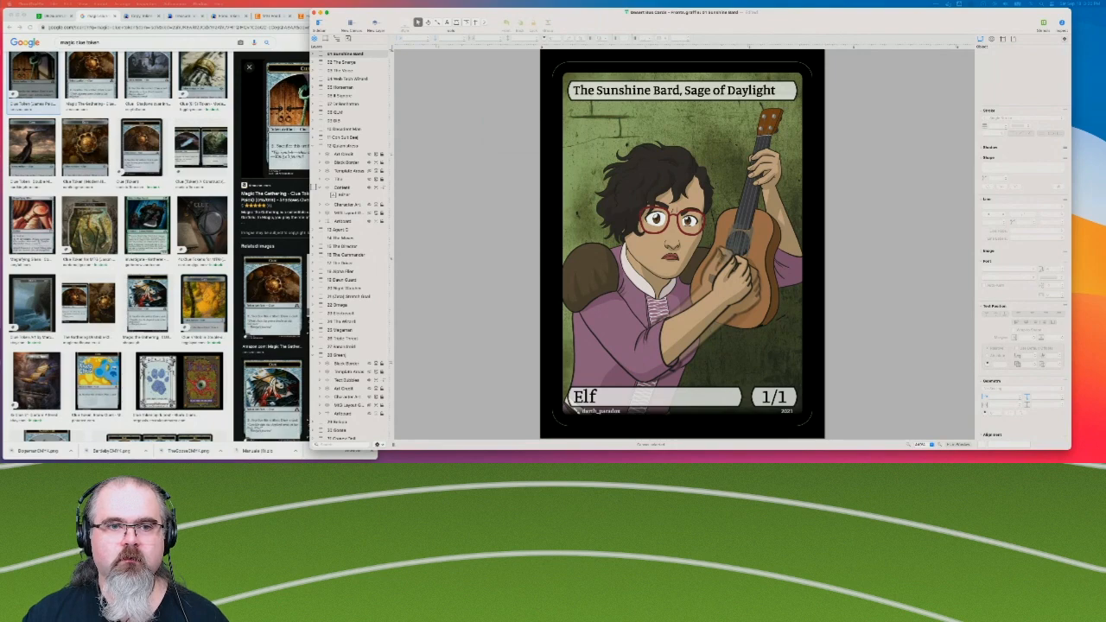
{"action": "left_click_drag", "start_coordinate": [1105, 139], "coordinate": [818, 61]}
Expand the layer contents of Canvas 1 and copy the small black Bezier ornament from The Horseman card back.
{"action": "scroll", "coordinate": [615, 199], "scroll_direction": "up", "scroll_amount": 2}
{"action": "scroll", "coordinate": [616, 199], "scroll_direction": "up", "scroll_amount": 1}
{"action": "scroll", "coordinate": [684, 228], "scroll_direction": "up", "scroll_amount": 3}
{"action": "scroll", "coordinate": [684, 228], "scroll_direction": "left", "scroll_amount": 3}
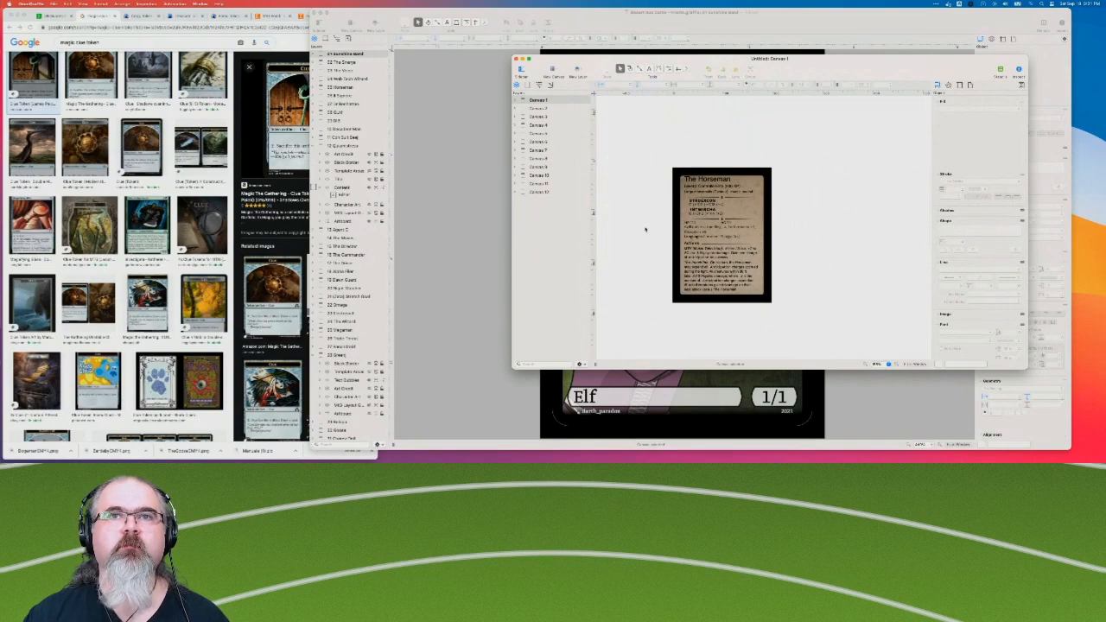
{"action": "key", "text": "ctrl+Up"}
{"action": "left_click", "coordinate": [790, 126]}
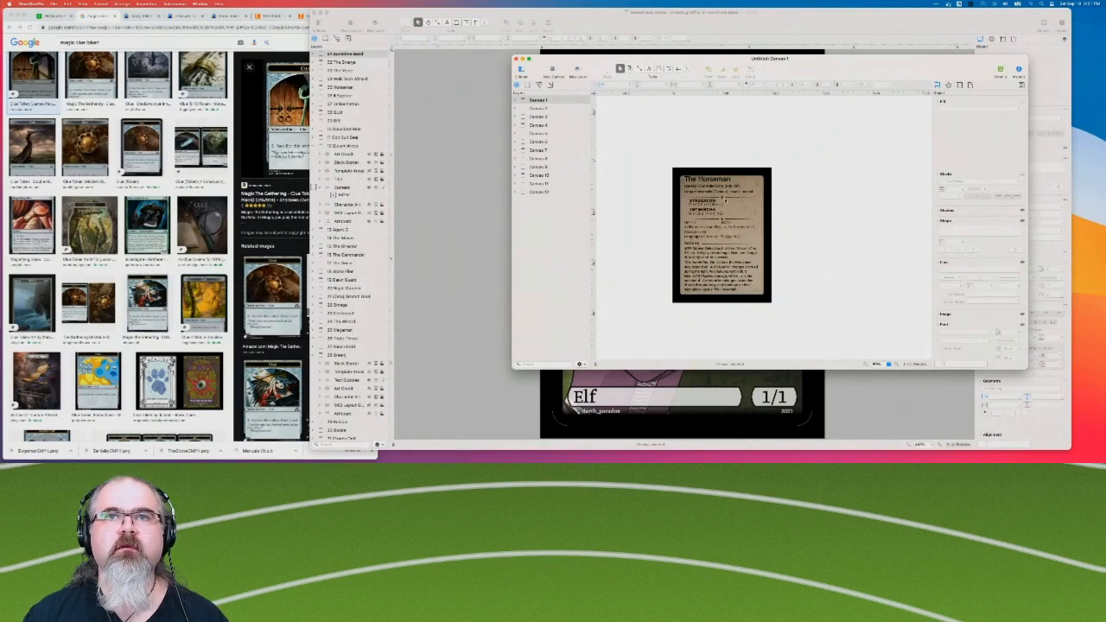
{"action": "left_click", "coordinate": [518, 101]}
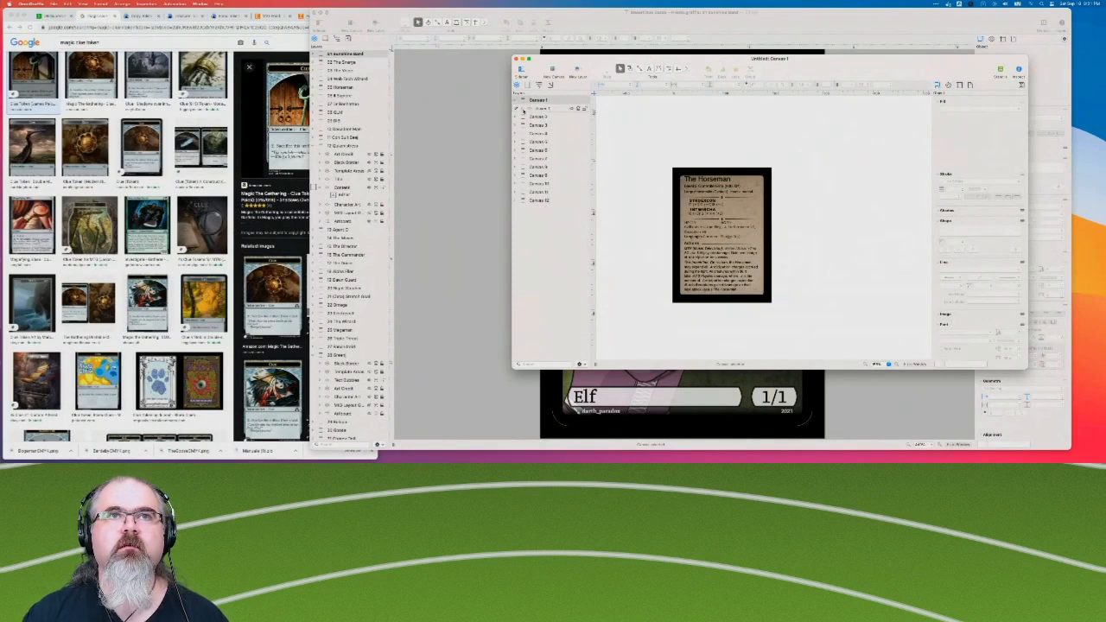
{"action": "left_click", "coordinate": [524, 110]}
{"action": "scroll", "coordinate": [578, 229], "scroll_direction": "down", "scroll_amount": 5}
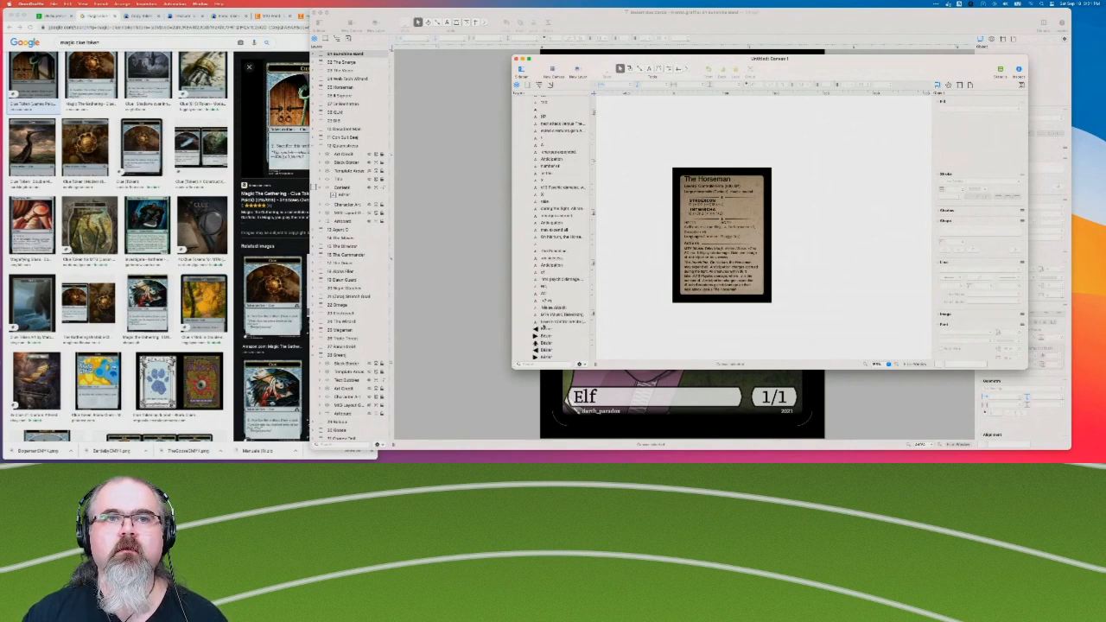
{"action": "left_click", "coordinate": [568, 344]}
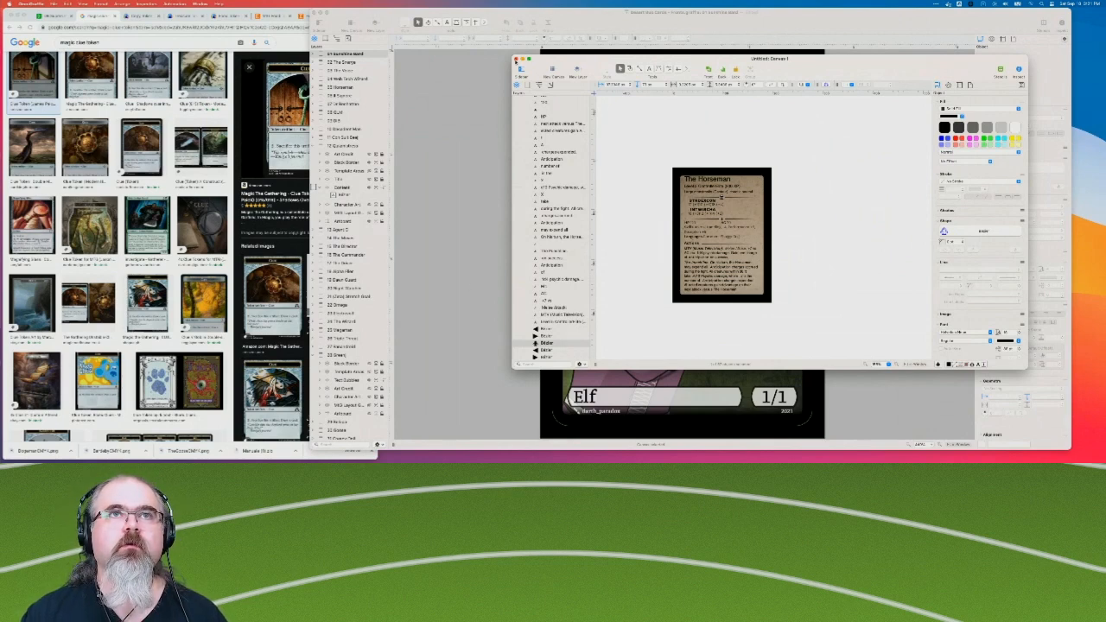
Close the card backs document, paste the ornament into The Sunshine Bard canvas and place it on the empty area beside the card.
{"action": "left_click", "coordinate": [516, 59]}
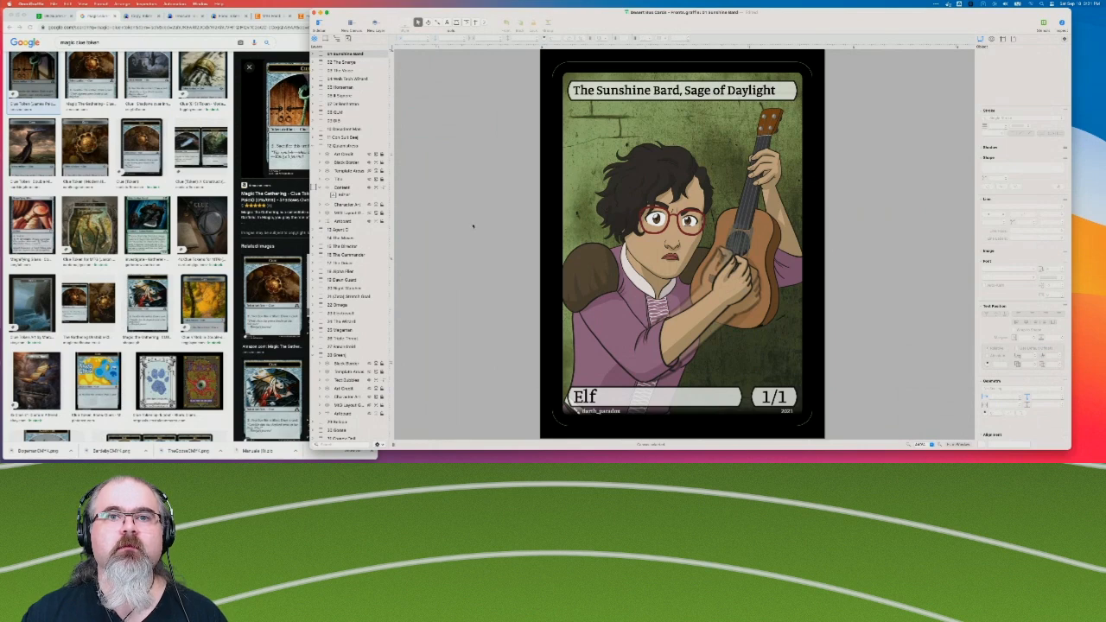
{"action": "key", "text": "super+v"}
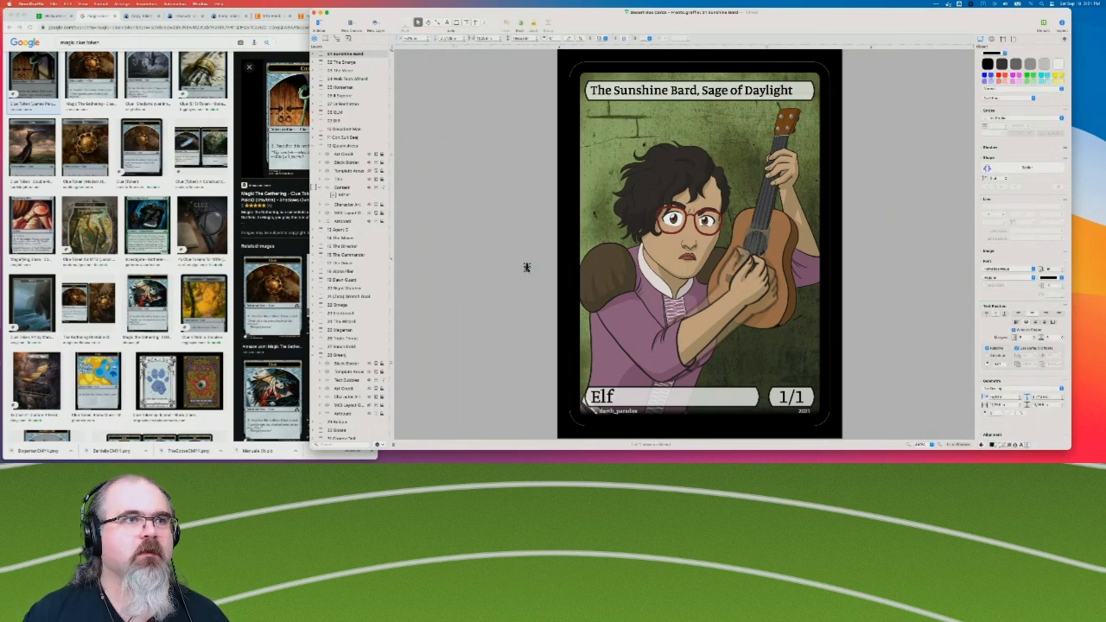
{"action": "left_click", "coordinate": [460, 276]}
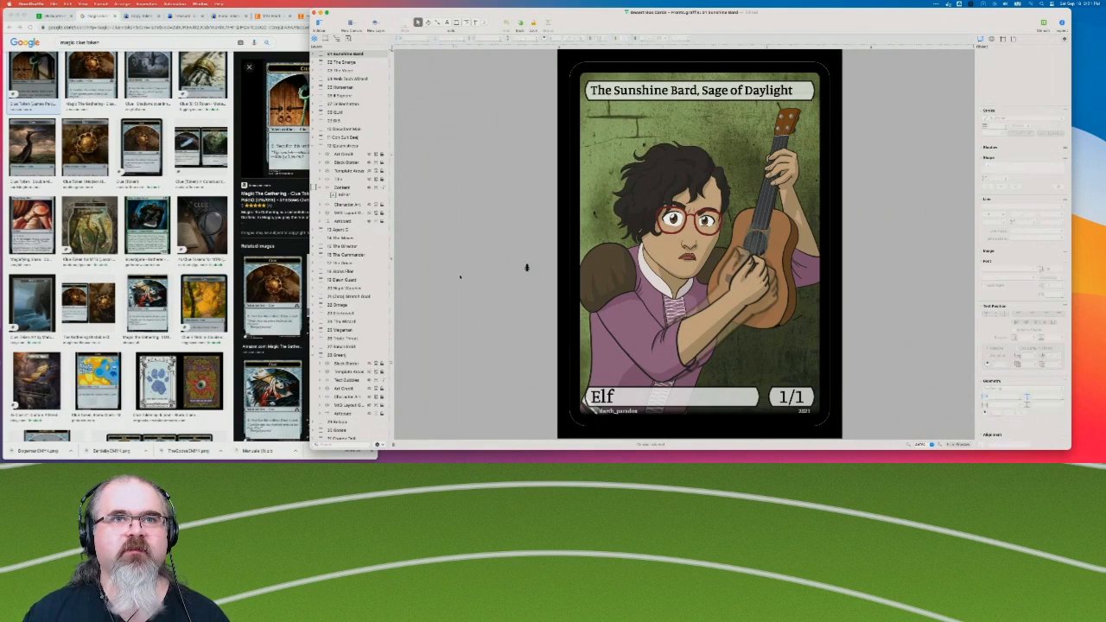
{"action": "left_click_drag", "start_coordinate": [527, 268], "coordinate": [519, 290]}
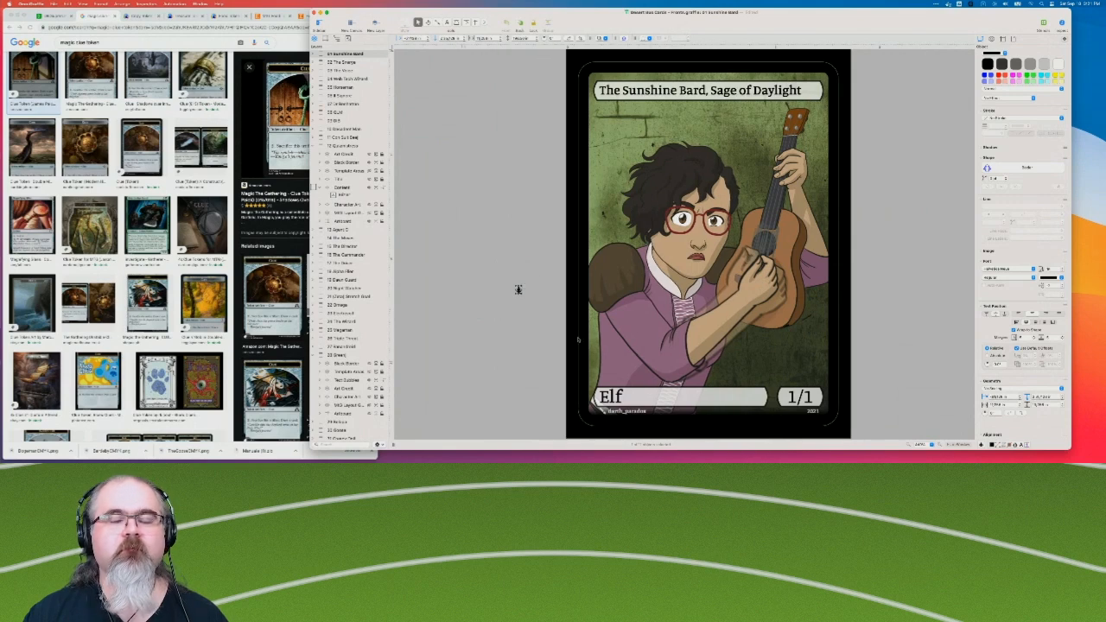
Switch to Chrome, examine the enlarged picture of the Shadows over Innistrad Clue token on its Amazon page, and close that page.
{"action": "key", "text": "super+Tab"}
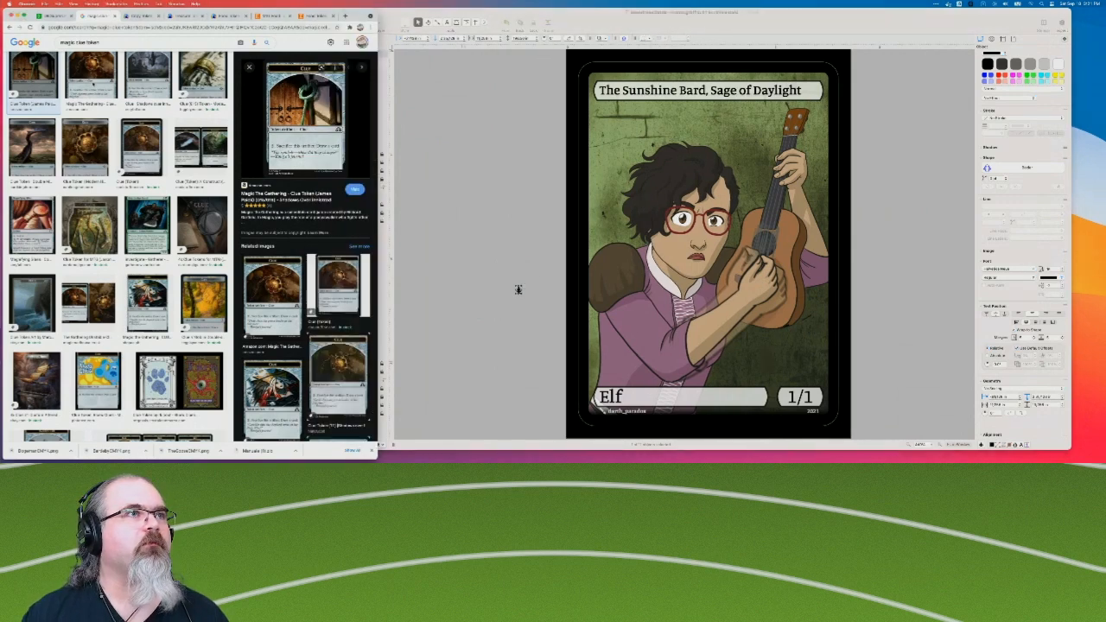
{"action": "key", "text": "Right"}
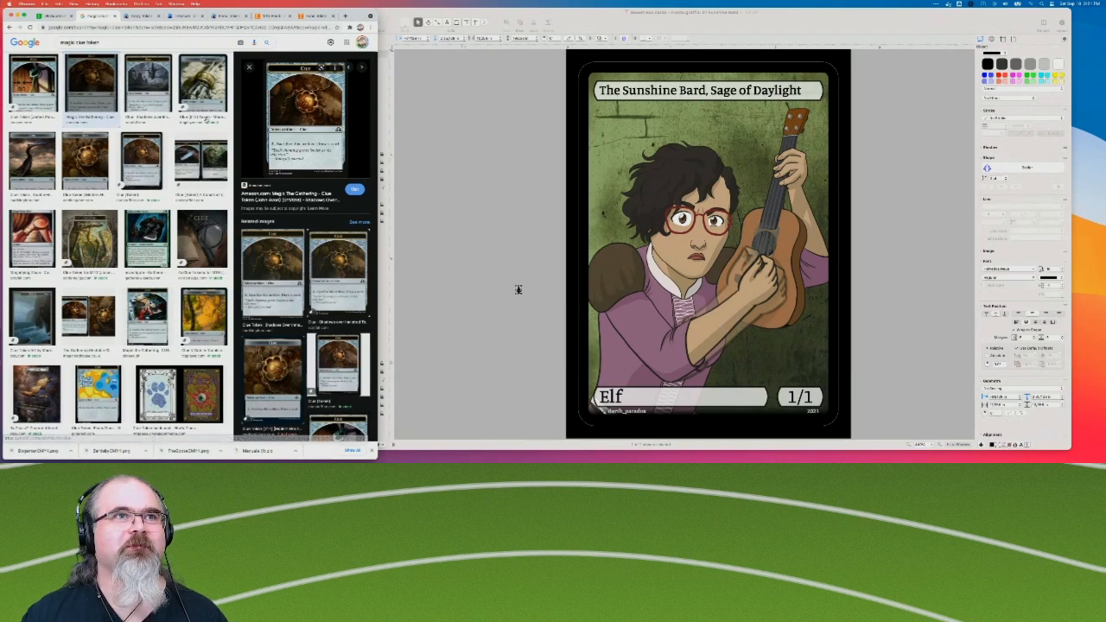
{"action": "left_click", "coordinate": [334, 132]}
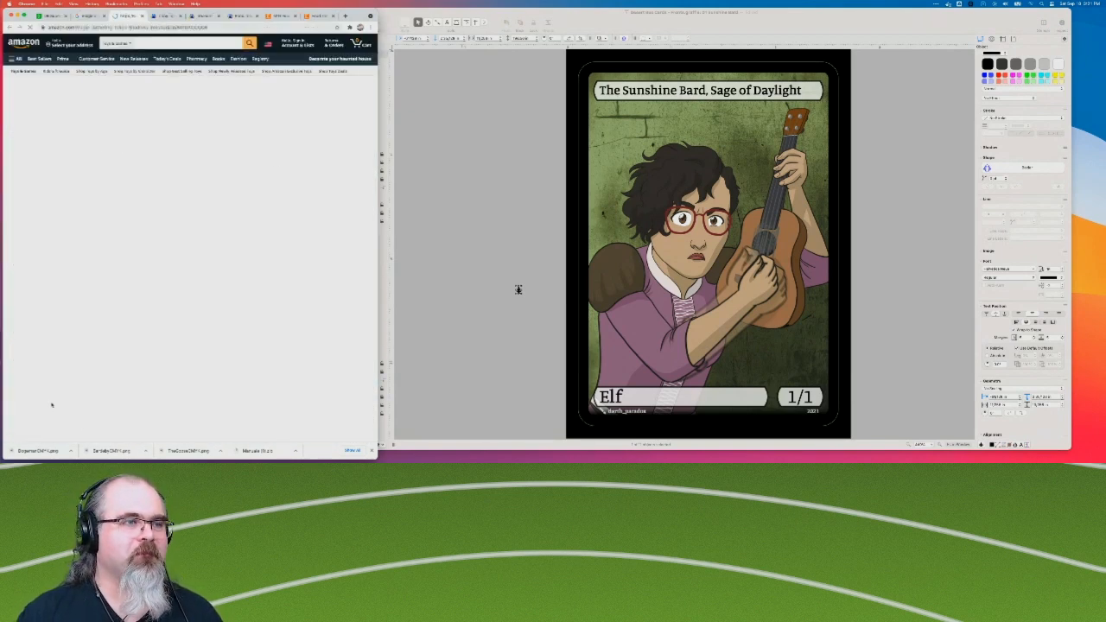
{"action": "left_click", "coordinate": [118, 288]}
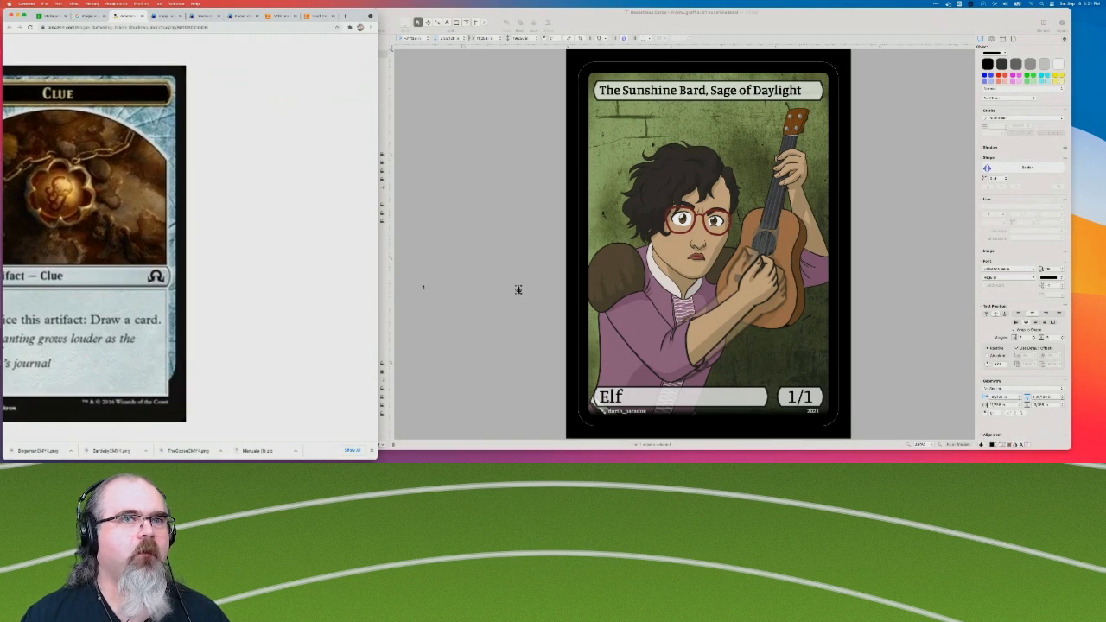
{"action": "scroll", "coordinate": [161, 288], "scroll_direction": "down", "scroll_amount": 5}
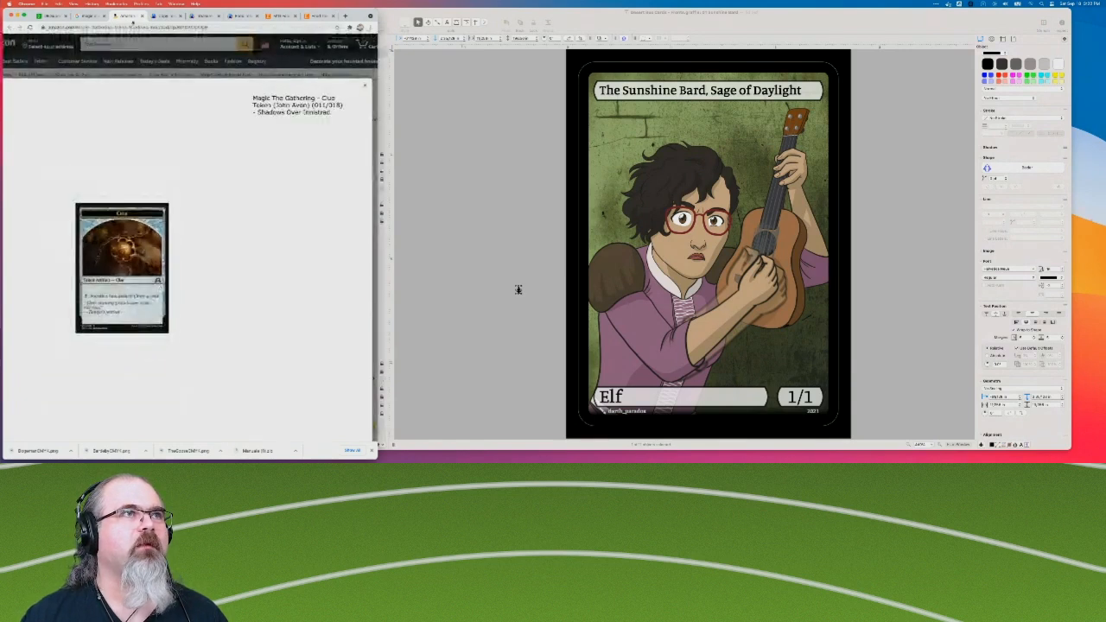
{"action": "key", "text": "super+w"}
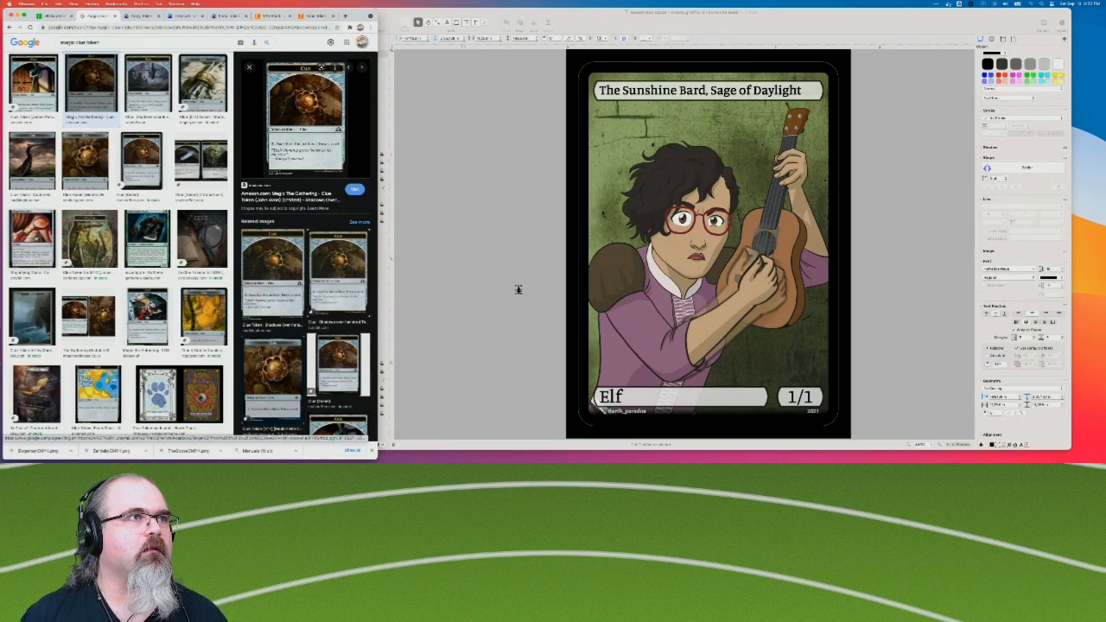
Examine several Clue token cards and related Magic cards among the Google image results for their layout and set symbols.
{"action": "left_click", "coordinate": [32, 240]}
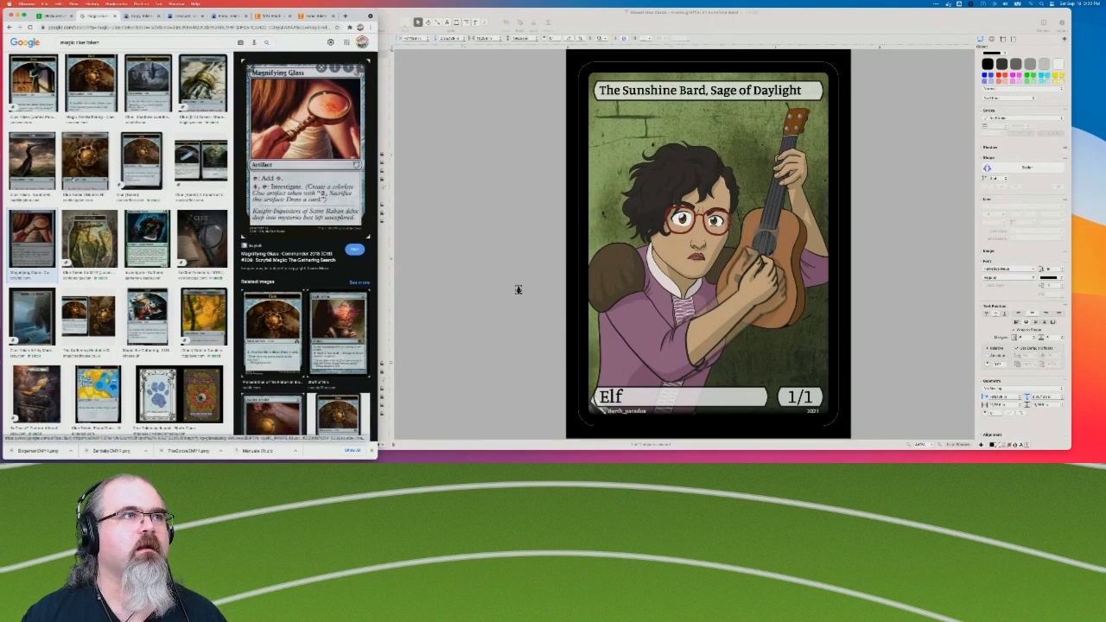
{"action": "left_click", "coordinate": [39, 170]}
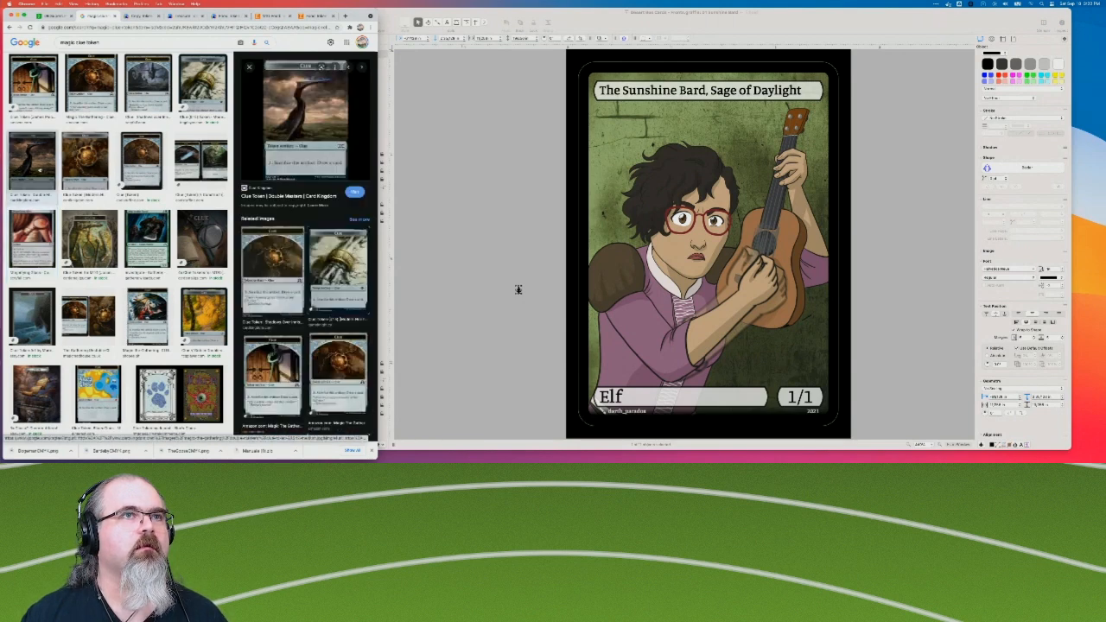
{"action": "left_click", "coordinate": [34, 84]}
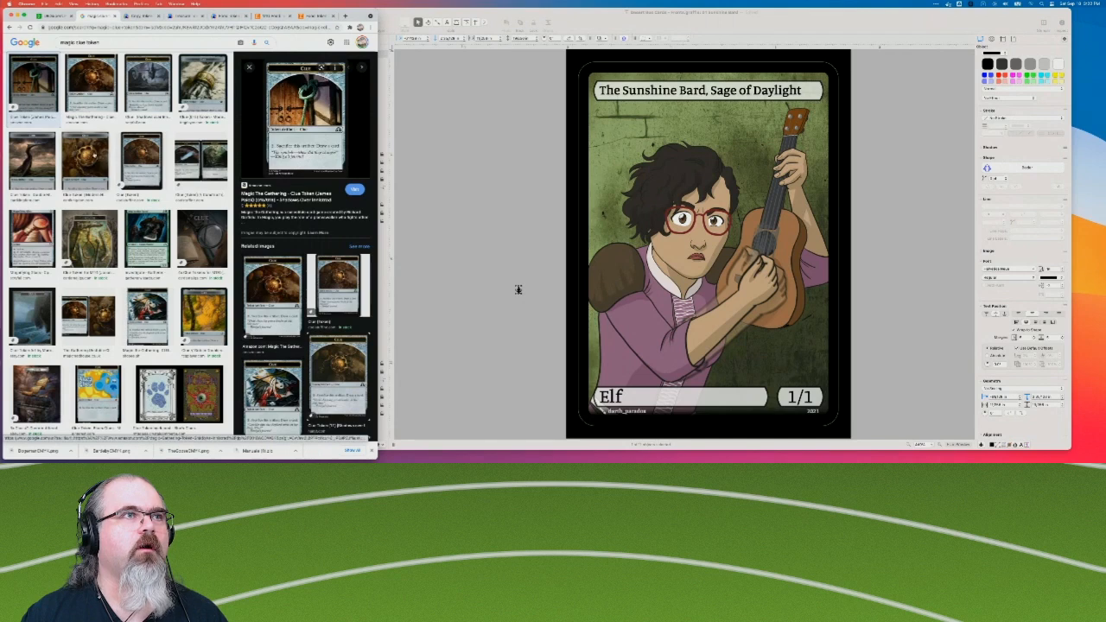
{"action": "left_click", "coordinate": [90, 84]}
{"action": "left_click", "coordinate": [147, 240]}
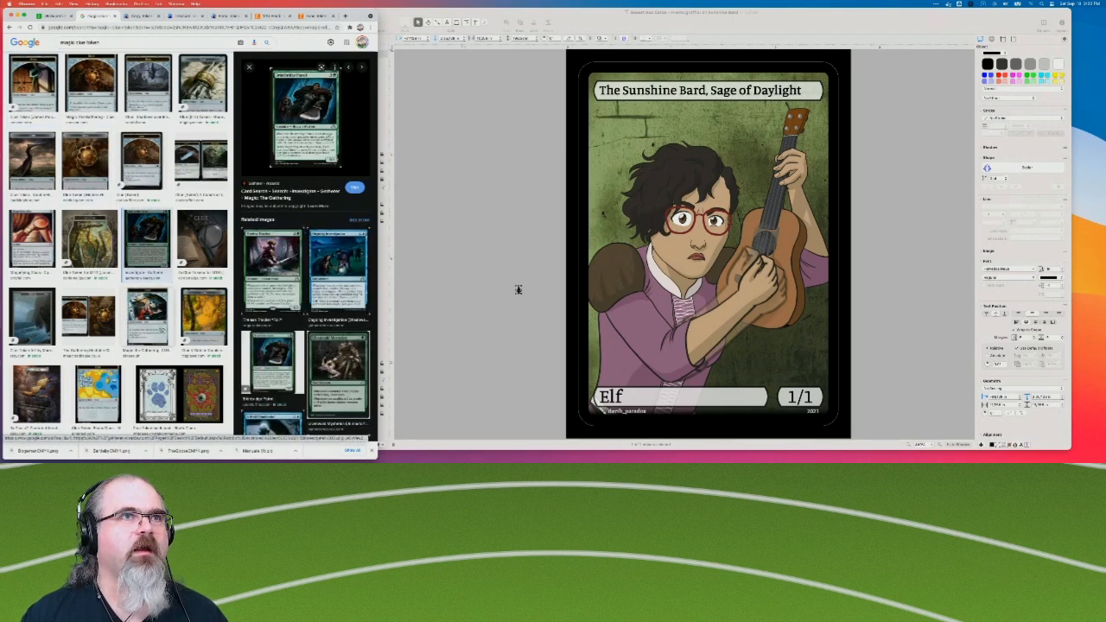
{"action": "left_click", "coordinate": [147, 315]}
{"action": "left_click", "coordinate": [203, 316]}
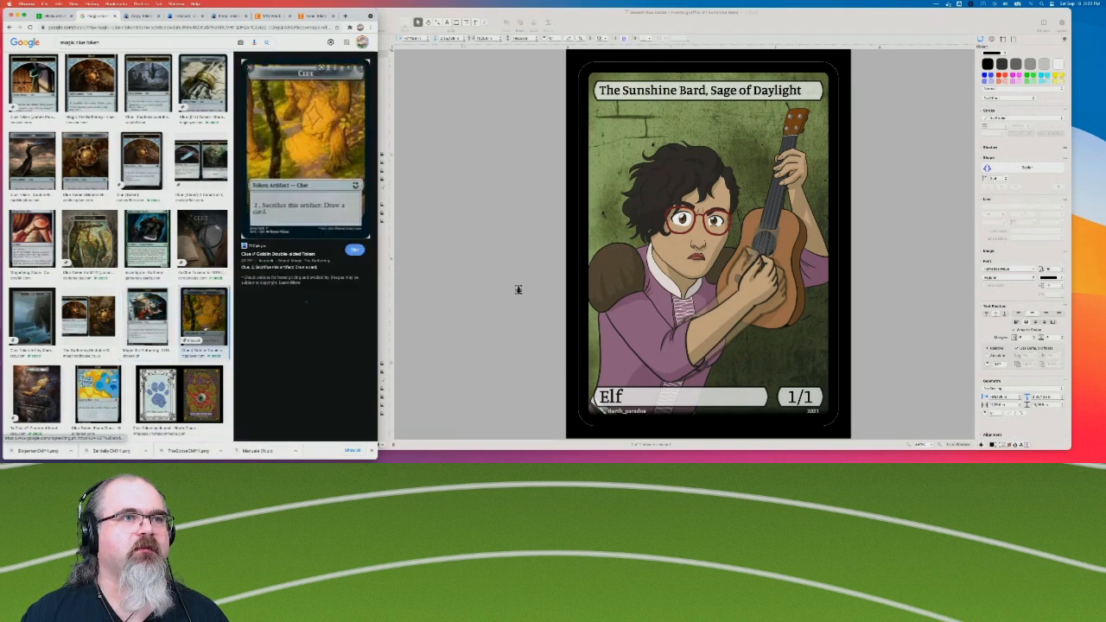
{"action": "left_click", "coordinate": [179, 393]}
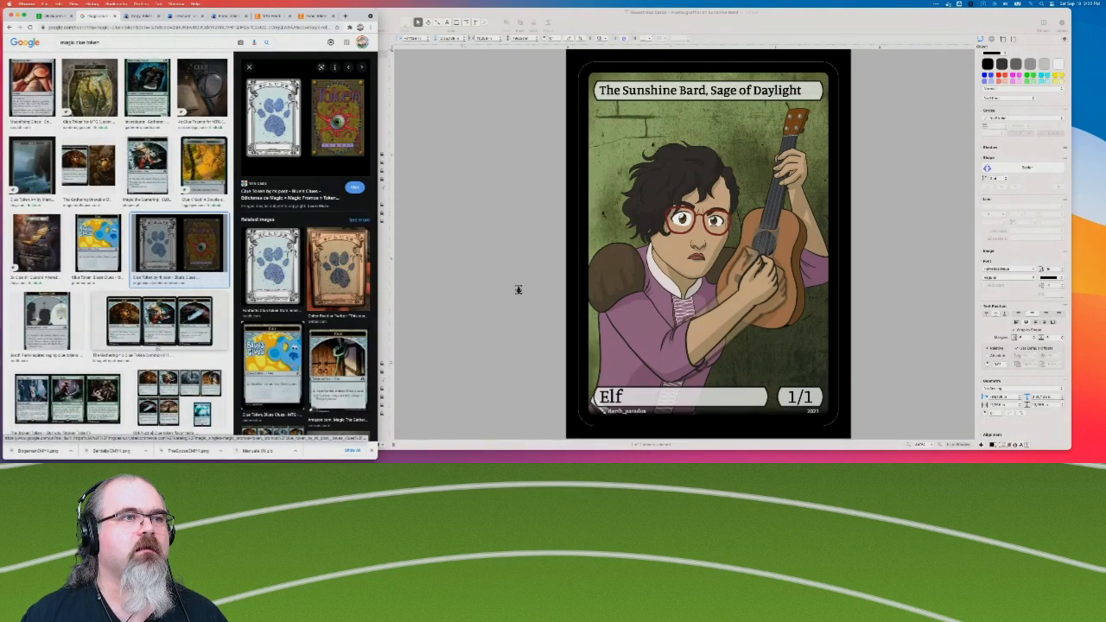
{"action": "left_click", "coordinate": [157, 351]}
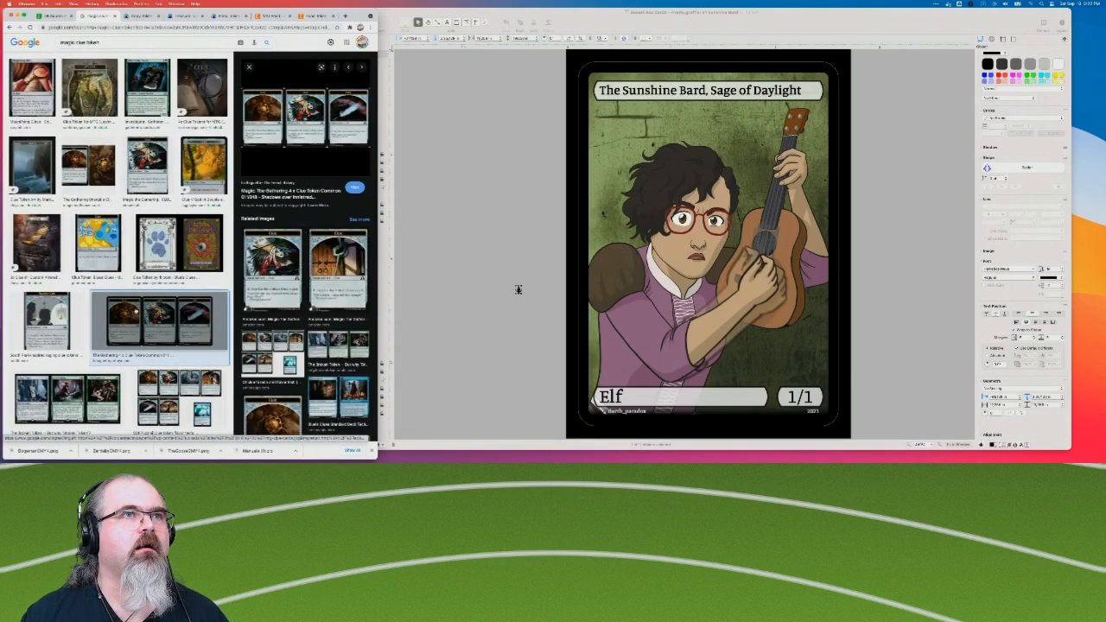
{"action": "left_click", "coordinate": [95, 370]}
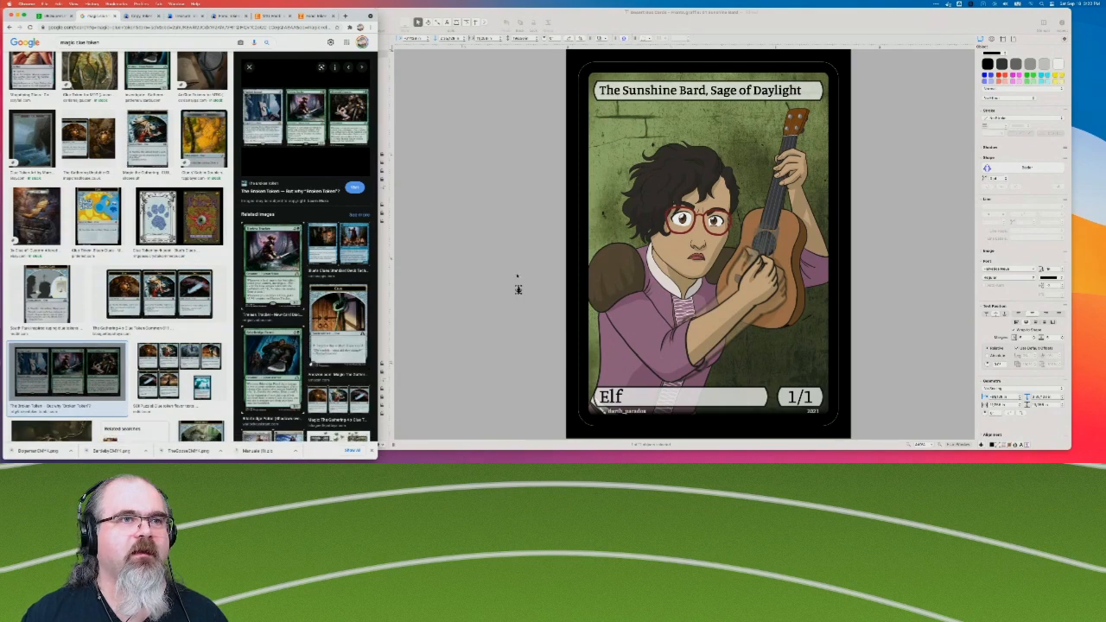
{"action": "key", "text": "super+alt+1"}
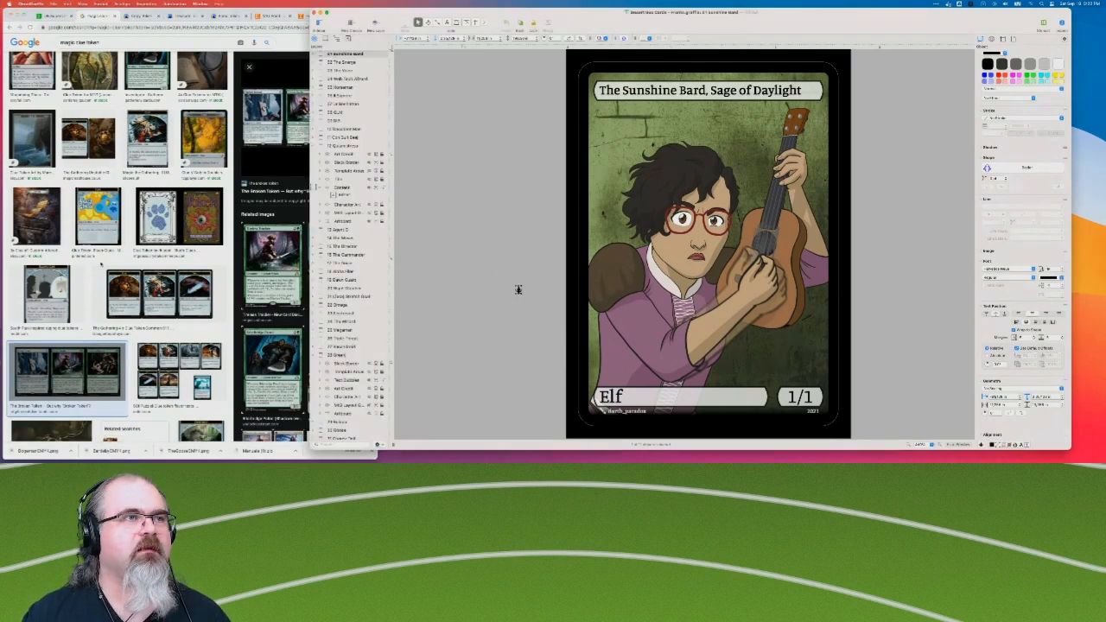
Search Google Images for "magic token set icon" and preview the Soldier token card.
{"action": "scroll", "coordinate": [101, 266], "scroll_direction": "up", "scroll_amount": 3}
{"action": "key", "text": "super+alt+1"}
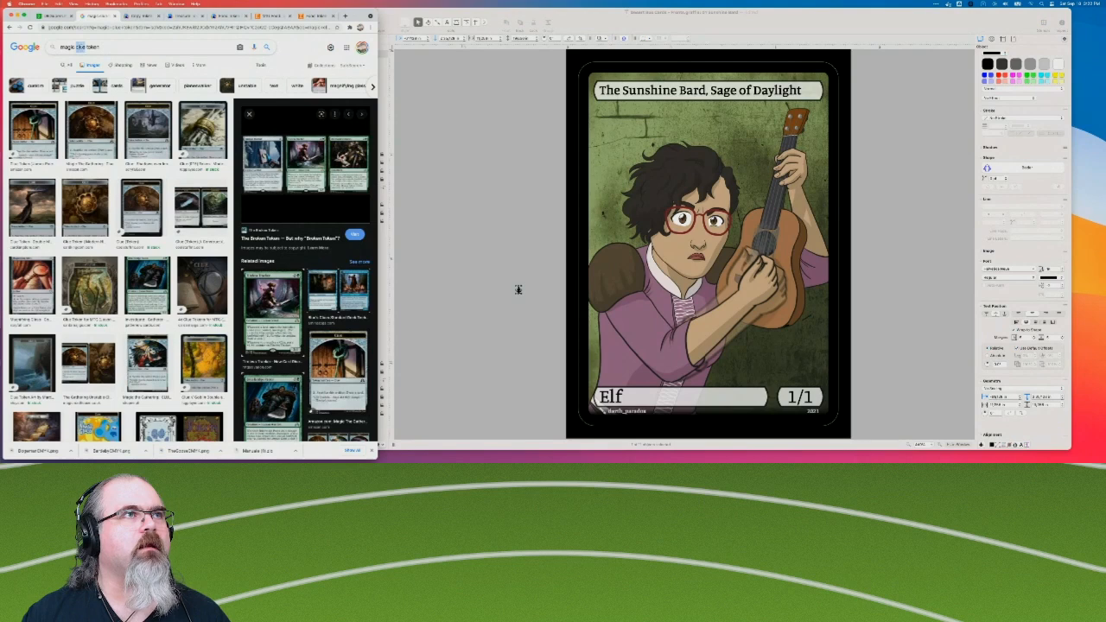
{"action": "key", "text": "BackSpace"}
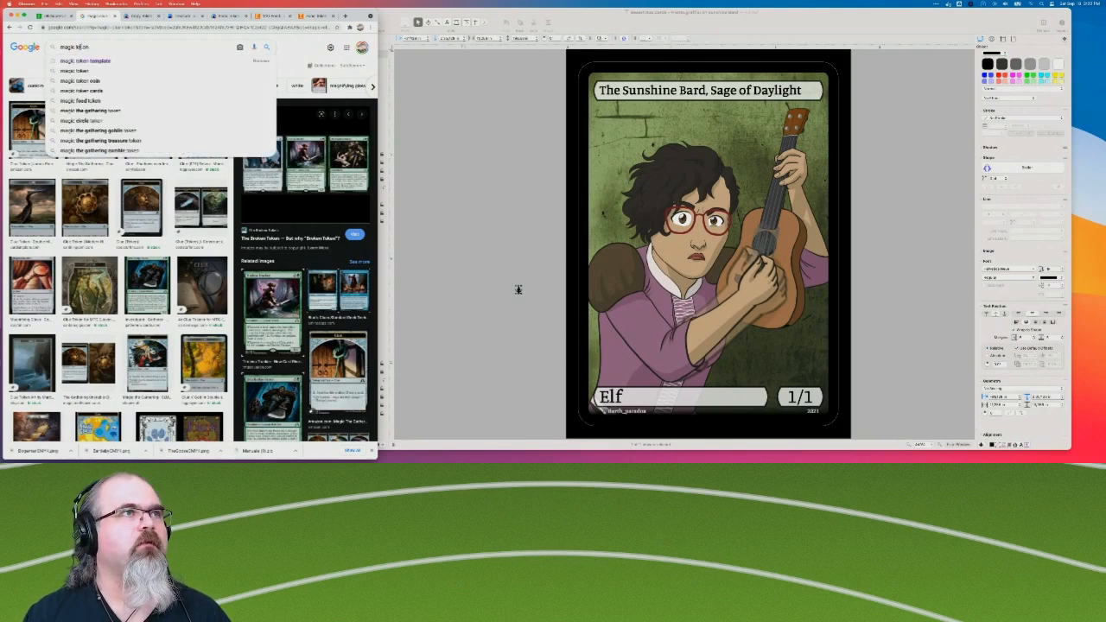
{"action": "type", "text": "set icon"}
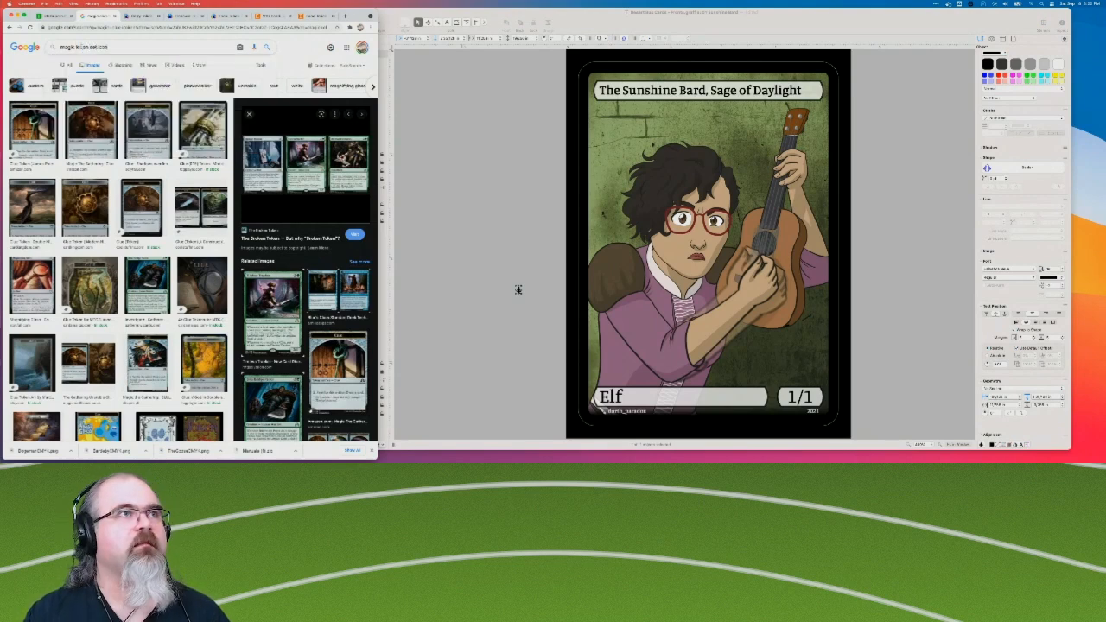
{"action": "key", "text": "Return"}
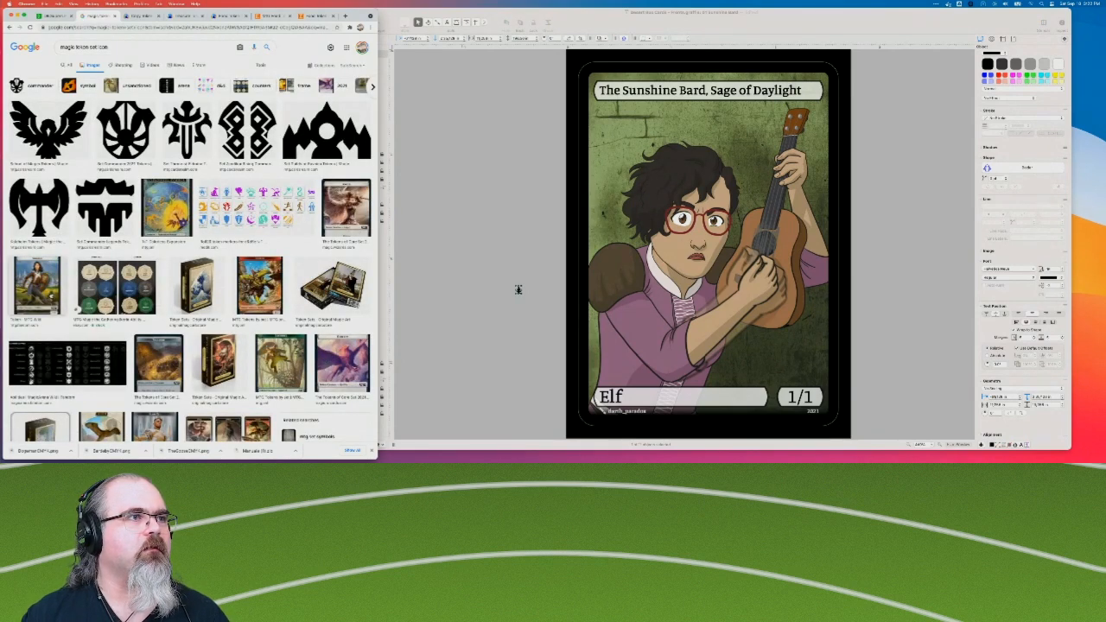
{"action": "left_click", "coordinate": [51, 296]}
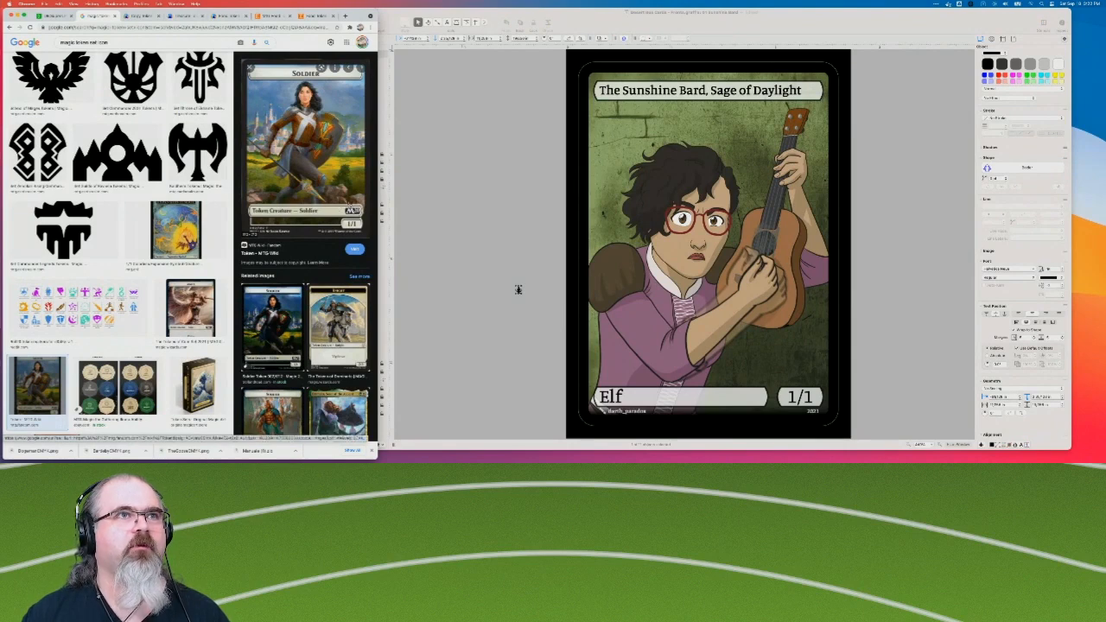
Switch back to the card fronts document and move the tree ornament slightly up in the empty area beside The Sunshine Bard card.
{"action": "left_click", "coordinate": [515, 349]}
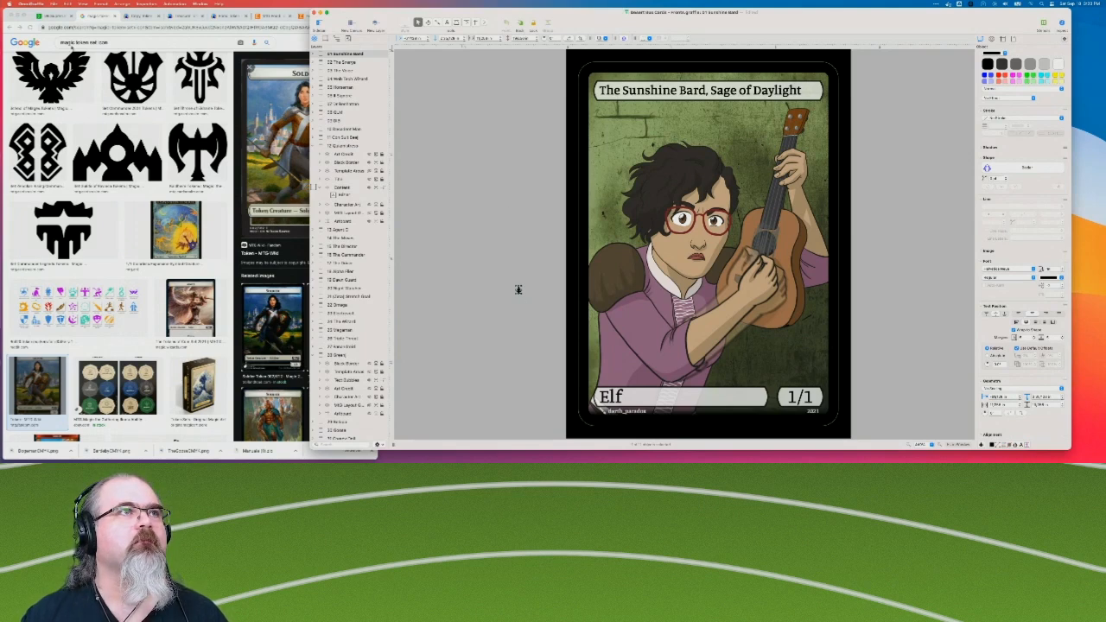
{"action": "left_click", "coordinate": [478, 348]}
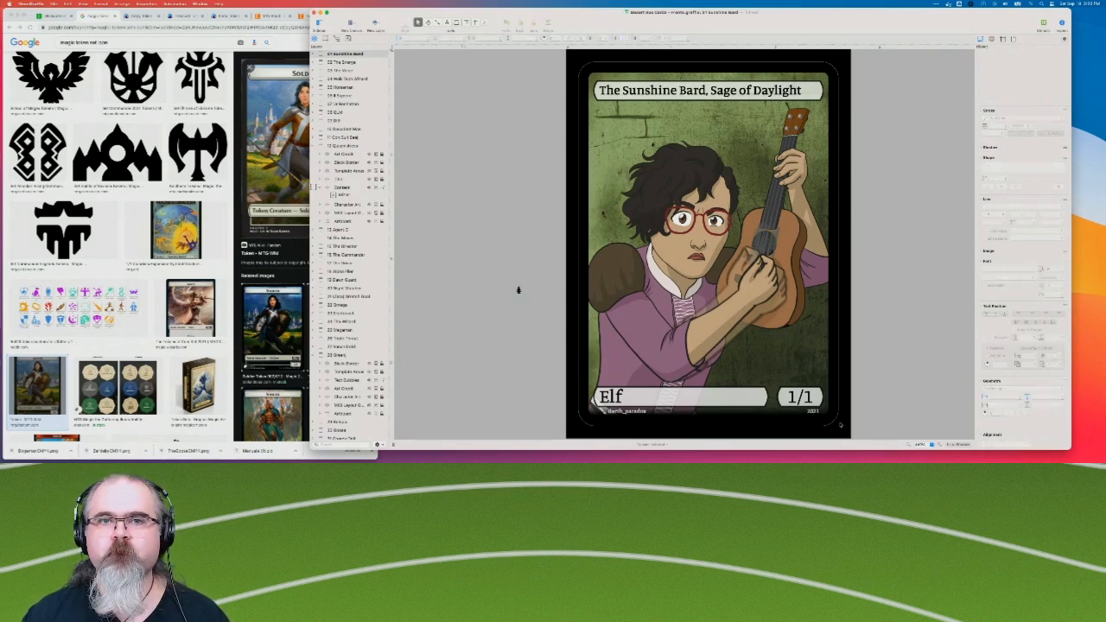
{"action": "left_click", "coordinate": [941, 446]}
{"action": "left_click", "coordinate": [940, 446]}
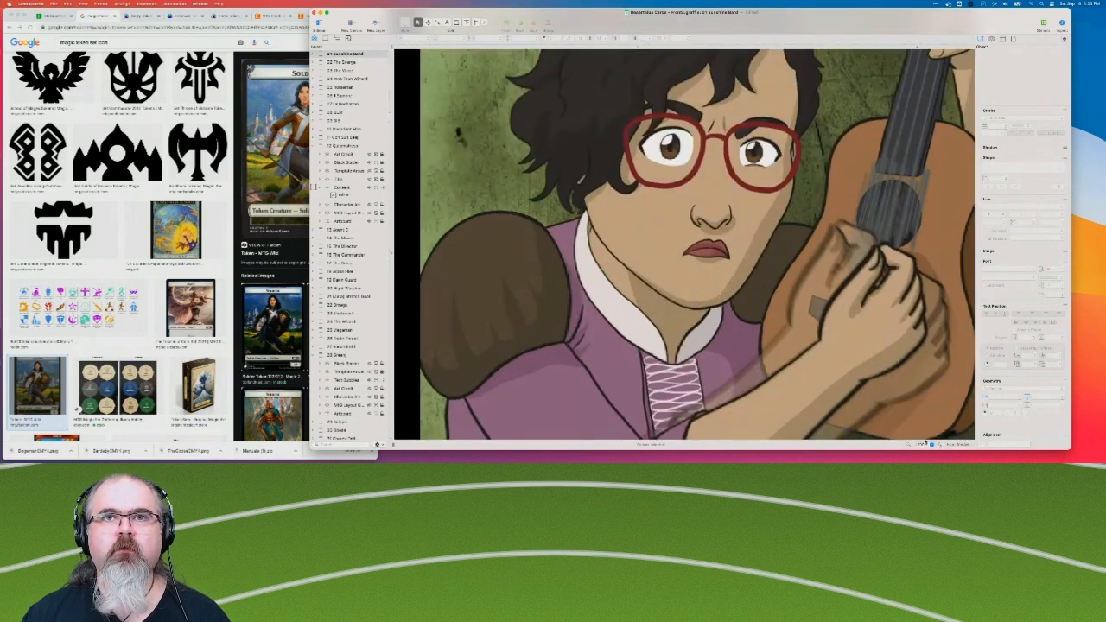
{"action": "left_click", "coordinate": [908, 446]}
{"action": "left_click", "coordinate": [909, 446]}
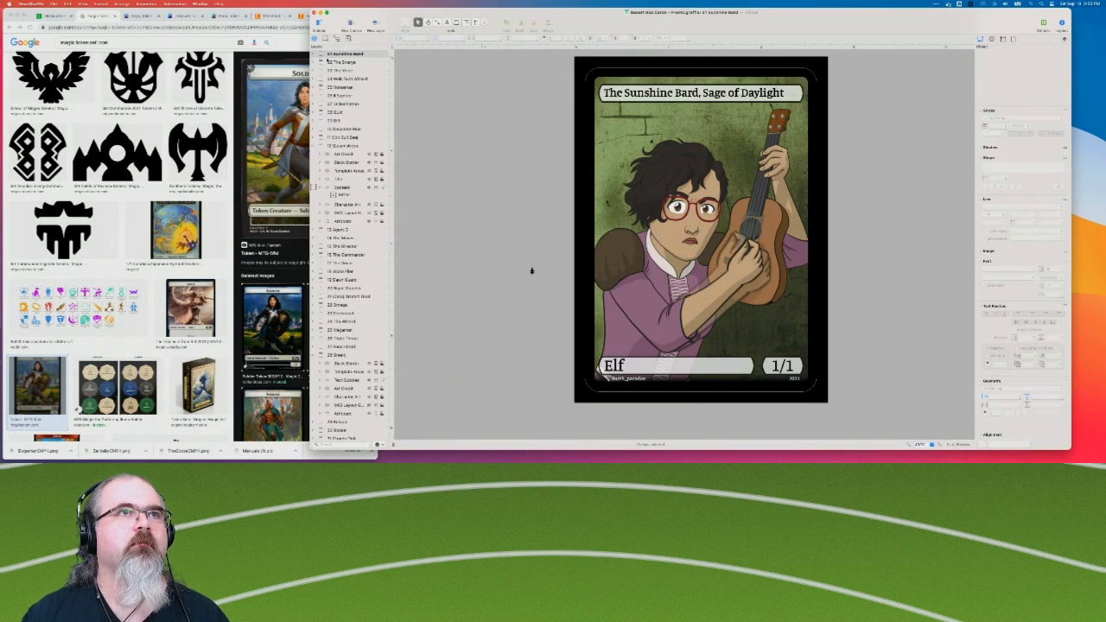
{"action": "left_click_drag", "start_coordinate": [533, 272], "coordinate": [519, 221]}
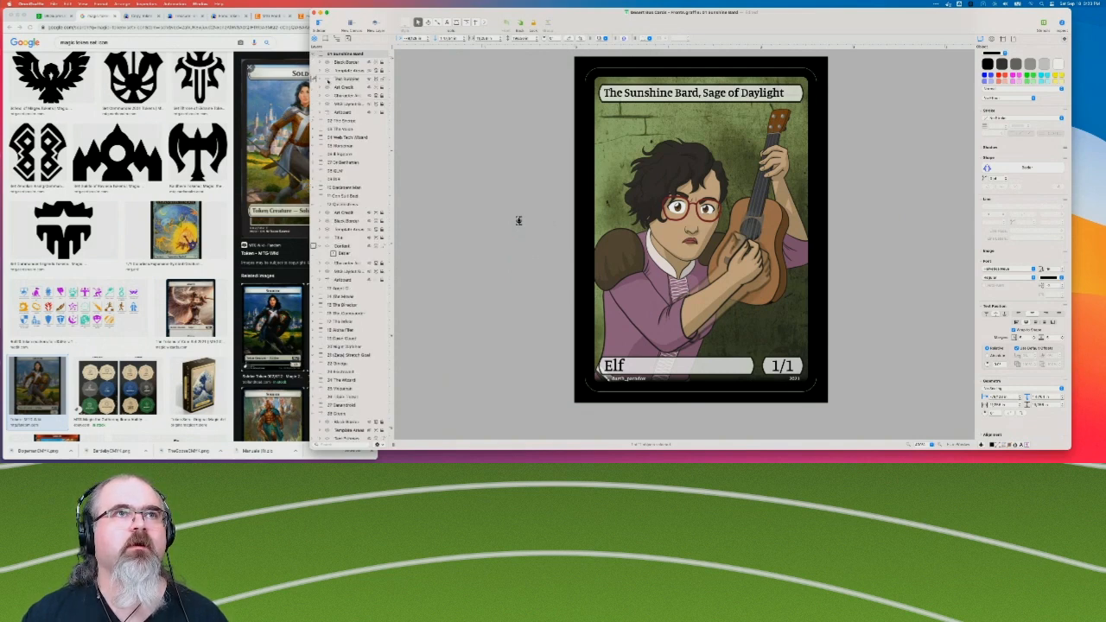
Move the ornament out of the text bubbles layer into a new layer of its own and name it Set Icon.
{"action": "right_click", "coordinate": [340, 86]}
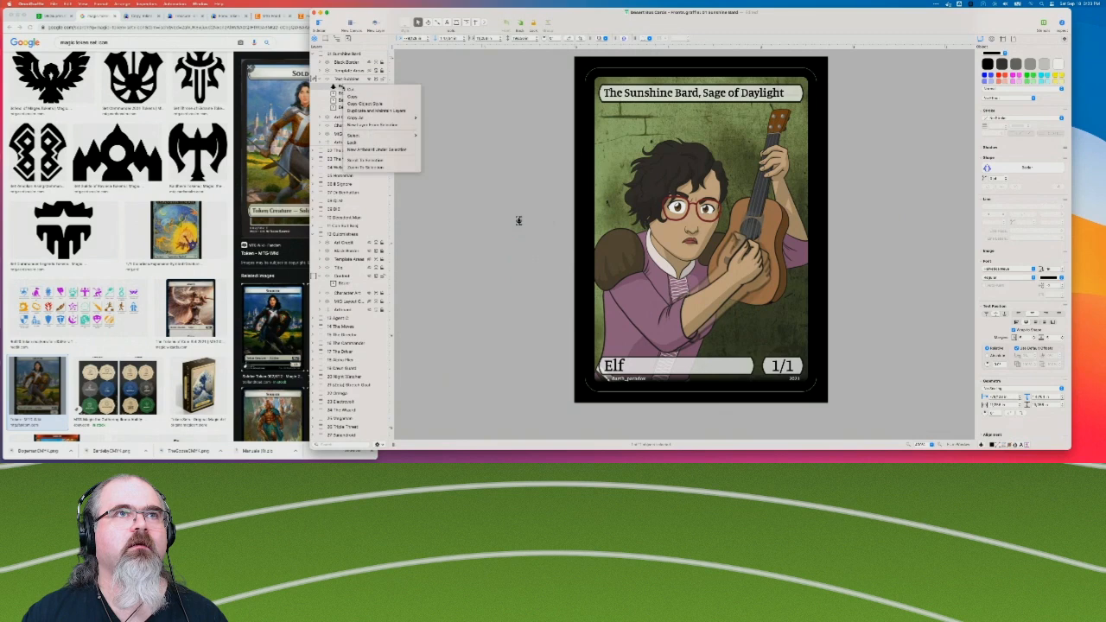
{"action": "left_click", "coordinate": [381, 110]}
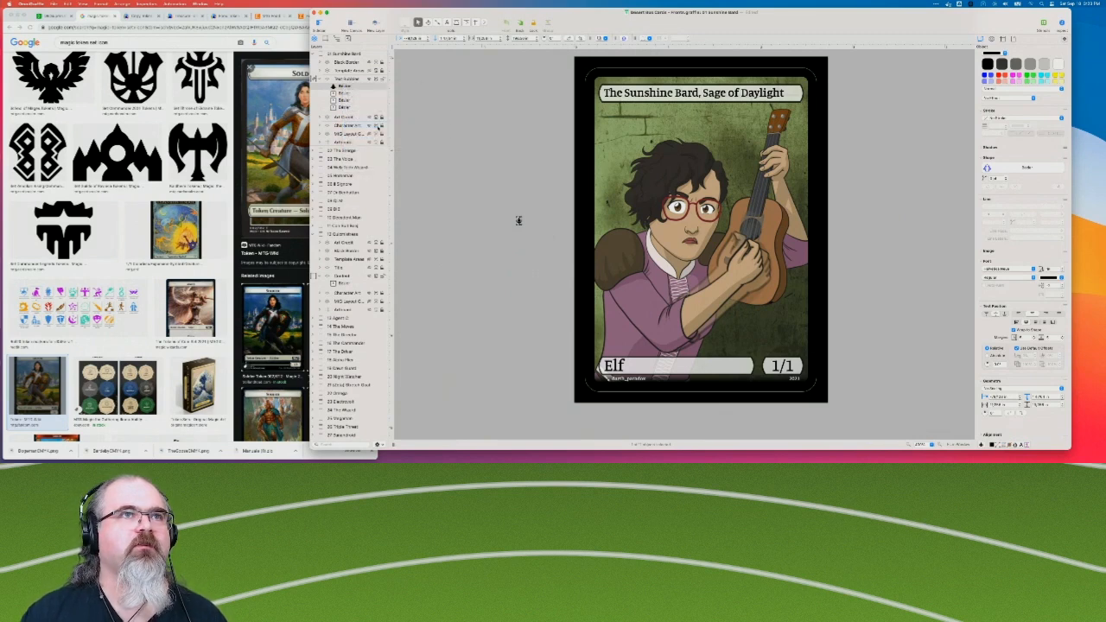
{"action": "double_click", "coordinate": [345, 62]}
{"action": "type", "text": "Set Icon"}
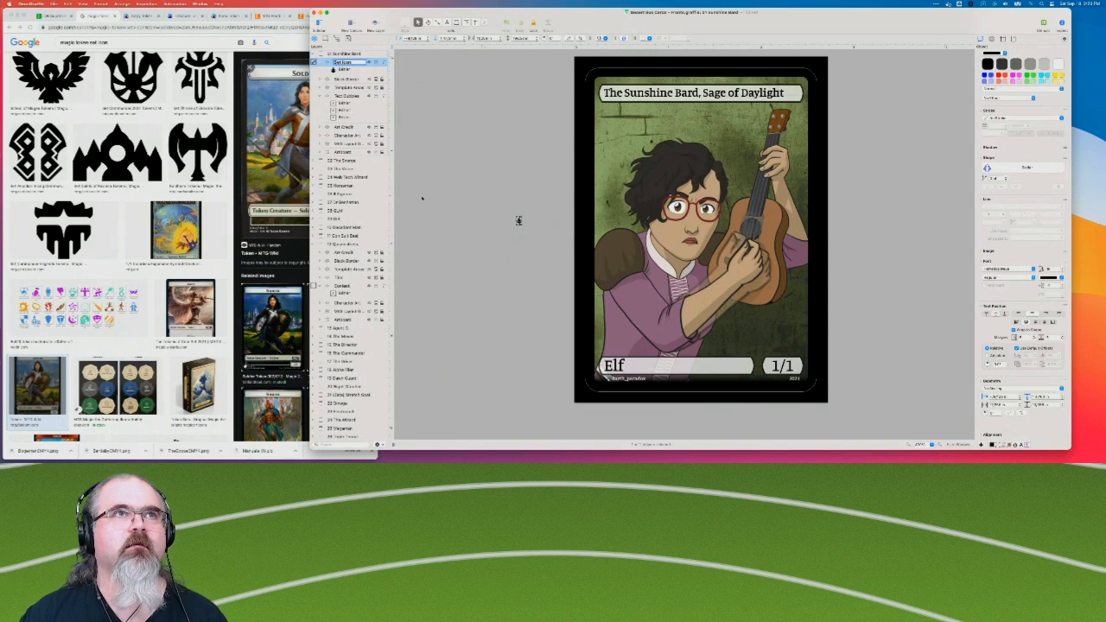
{"action": "left_click", "coordinate": [518, 222]}
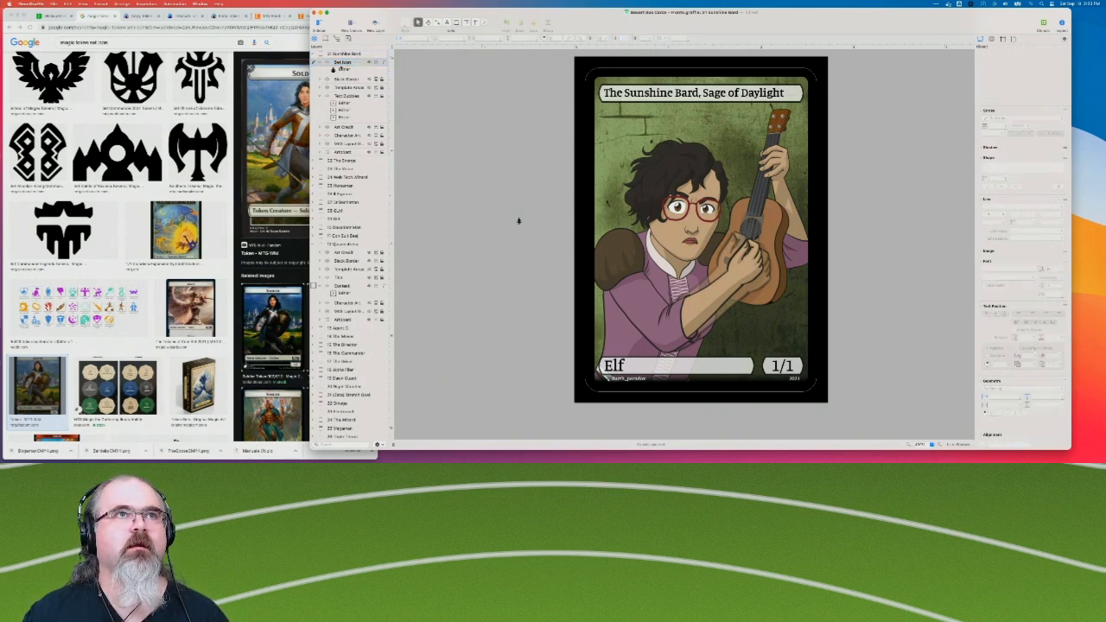
Make the tree ornament maintain its aspect ratio and place it inside the far end of the Elf type bar.
{"action": "left_click", "coordinate": [334, 73]}
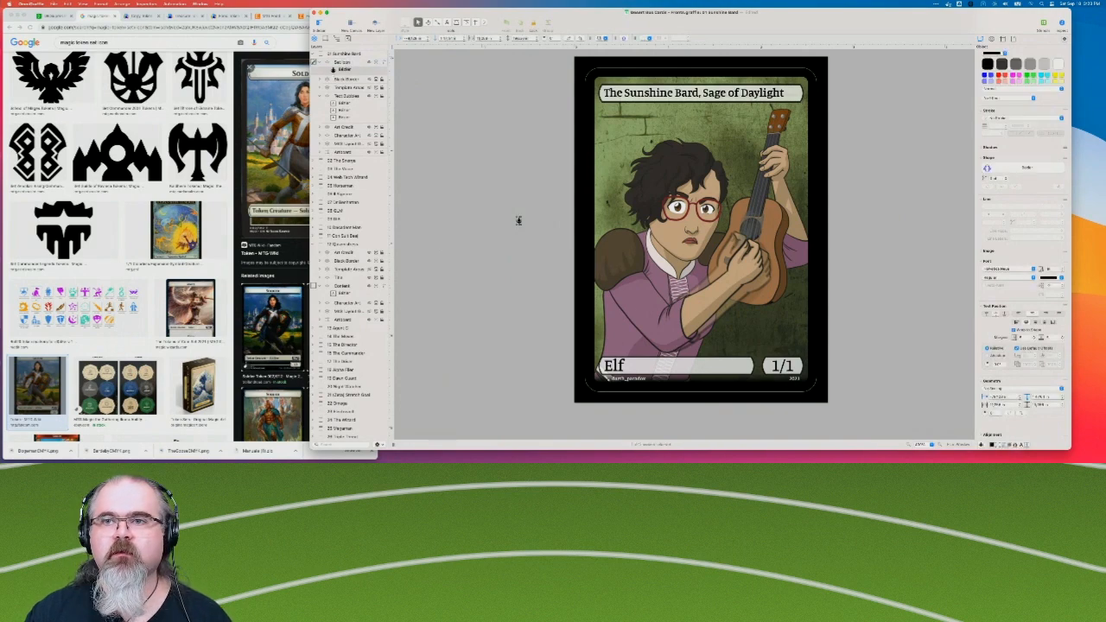
{"action": "left_click", "coordinate": [940, 444]}
{"action": "left_click", "coordinate": [940, 445]}
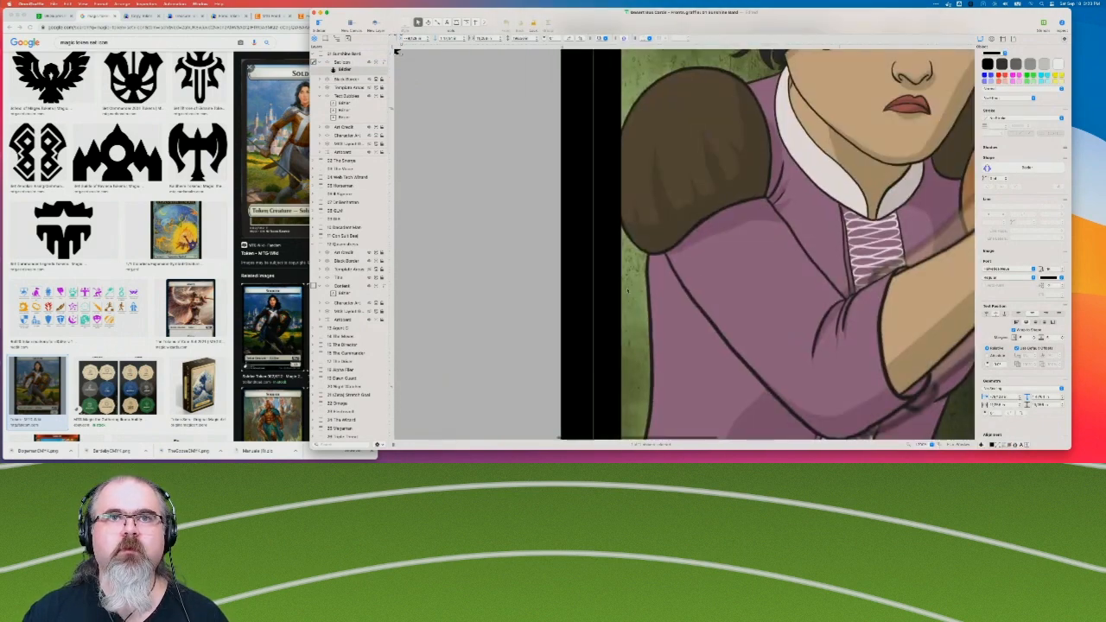
{"action": "scroll", "coordinate": [627, 291], "scroll_direction": "left", "scroll_amount": 5}
{"action": "scroll", "coordinate": [627, 291], "scroll_direction": "up", "scroll_amount": 3}
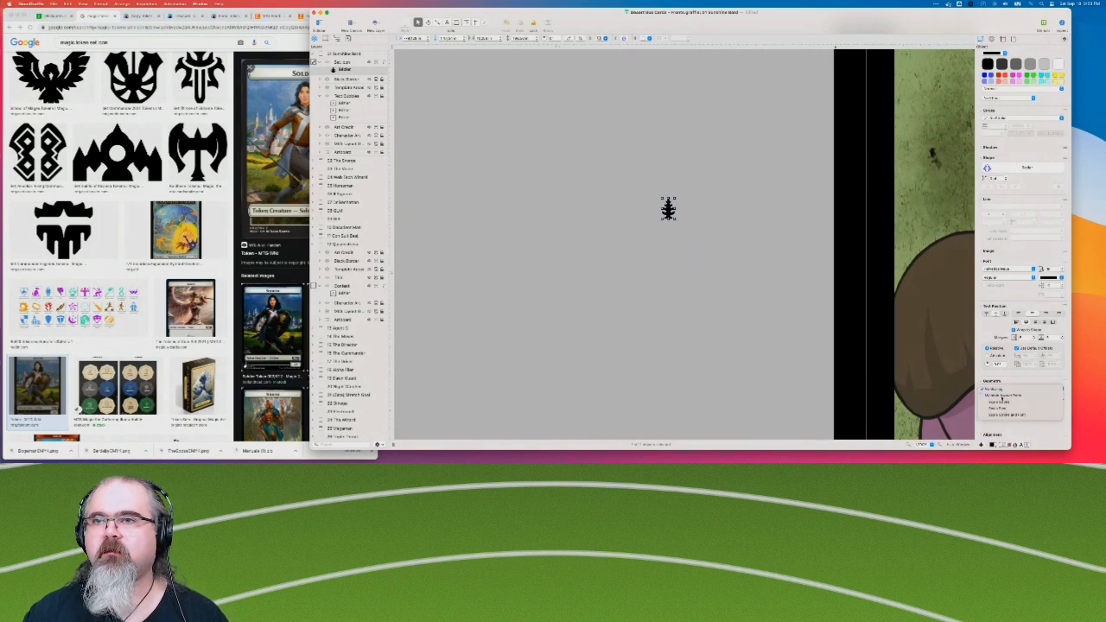
{"action": "scroll", "coordinate": [794, 335], "scroll_direction": "right", "scroll_amount": 3}
{"action": "scroll", "coordinate": [795, 335], "scroll_direction": "down", "scroll_amount": 2}
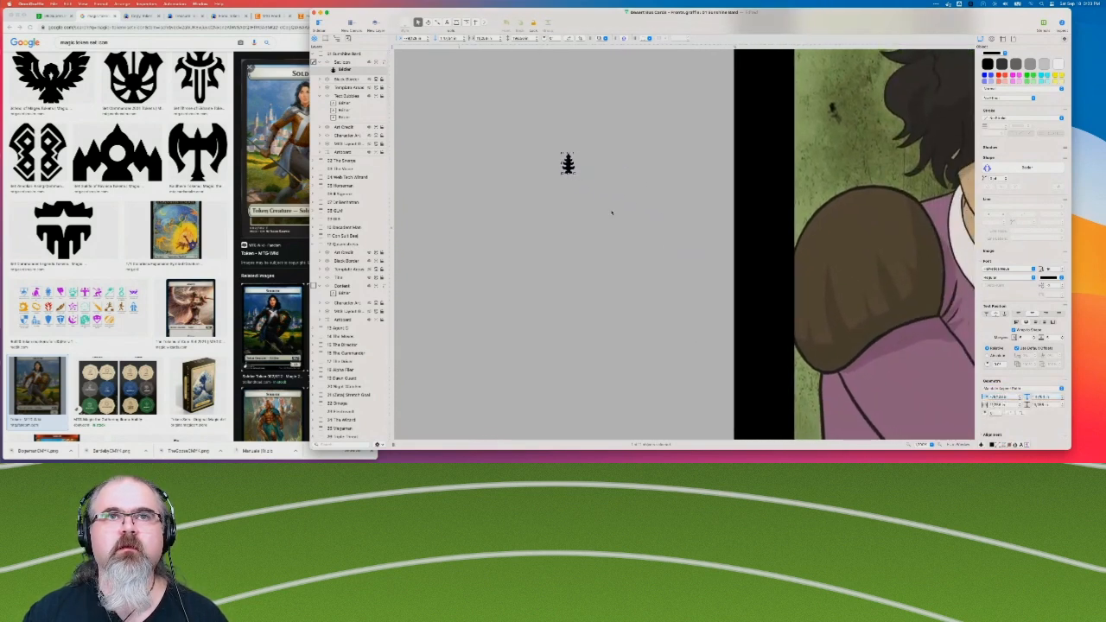
{"action": "left_click_drag", "start_coordinate": [570, 167], "coordinate": [856, 411]}
Enlarge the tree ornament proportionally to nearly fill the type bar's height and nudge it slightly toward the bar's rounded end.
{"action": "double_click", "coordinate": [1038, 405]}
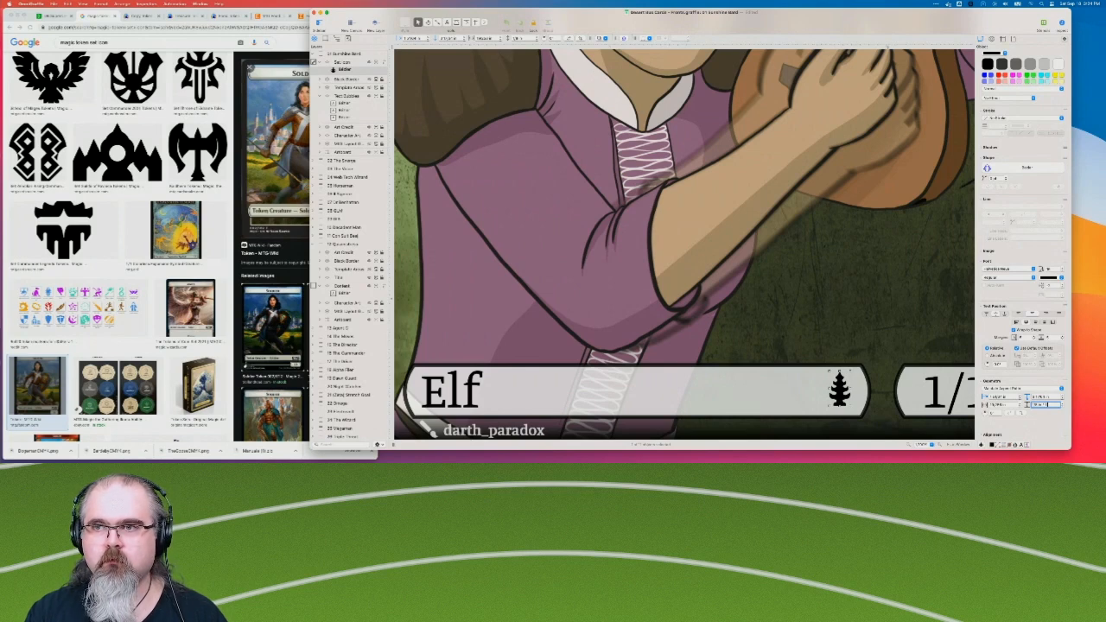
{"action": "key", "text": "Return"}
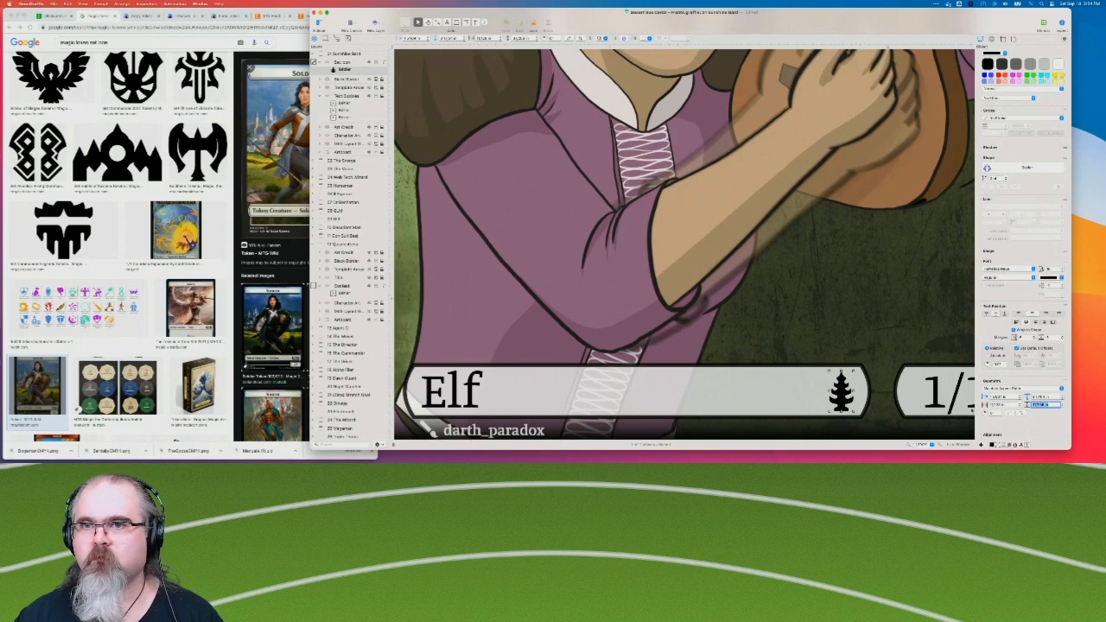
{"action": "left_click", "coordinate": [890, 365]}
{"action": "left_click", "coordinate": [842, 398]}
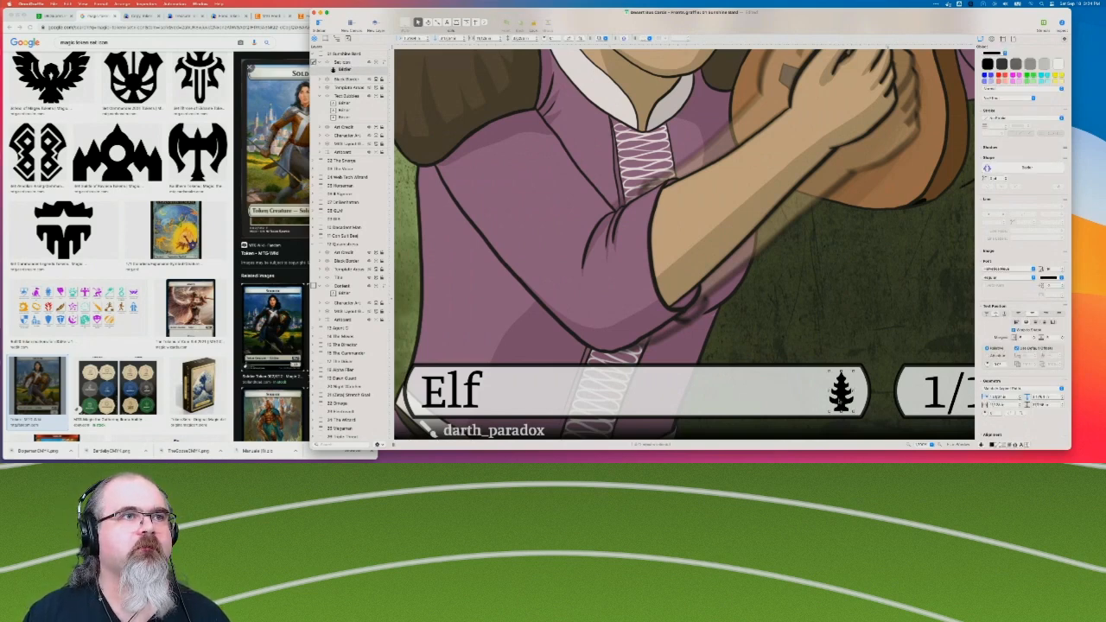
{"action": "key", "text": "Right"}
{"action": "key", "text": "Right"}
{"action": "key", "text": "Right"}
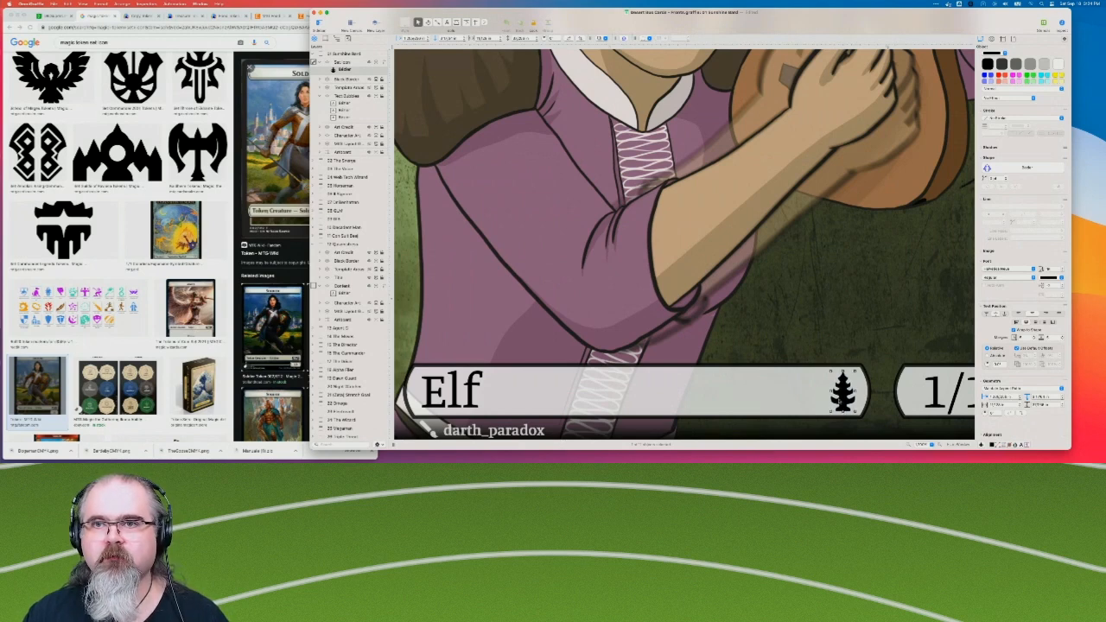
{"action": "key", "text": "Right"}
Give the tree ornament in the Elf type bar an outer stroke.
{"action": "scroll", "coordinate": [1018, 228], "scroll_direction": "down", "scroll_amount": 2}
{"action": "scroll", "coordinate": [1018, 228], "scroll_direction": "up", "scroll_amount": 4}
{"action": "scroll", "coordinate": [1037, 110], "scroll_direction": "down", "scroll_amount": 1}
{"action": "left_click", "coordinate": [1000, 139]}
{"action": "left_click", "coordinate": [1001, 138]}
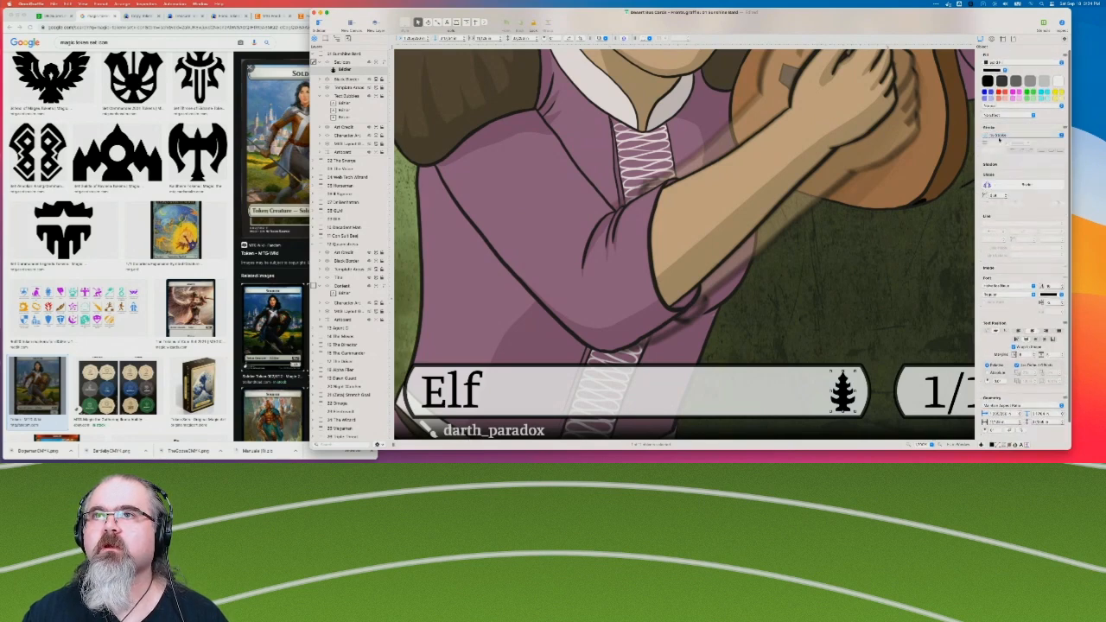
{"action": "left_click", "coordinate": [1000, 138]}
{"action": "left_click", "coordinate": [1000, 147]}
{"action": "left_click", "coordinate": [1002, 136]}
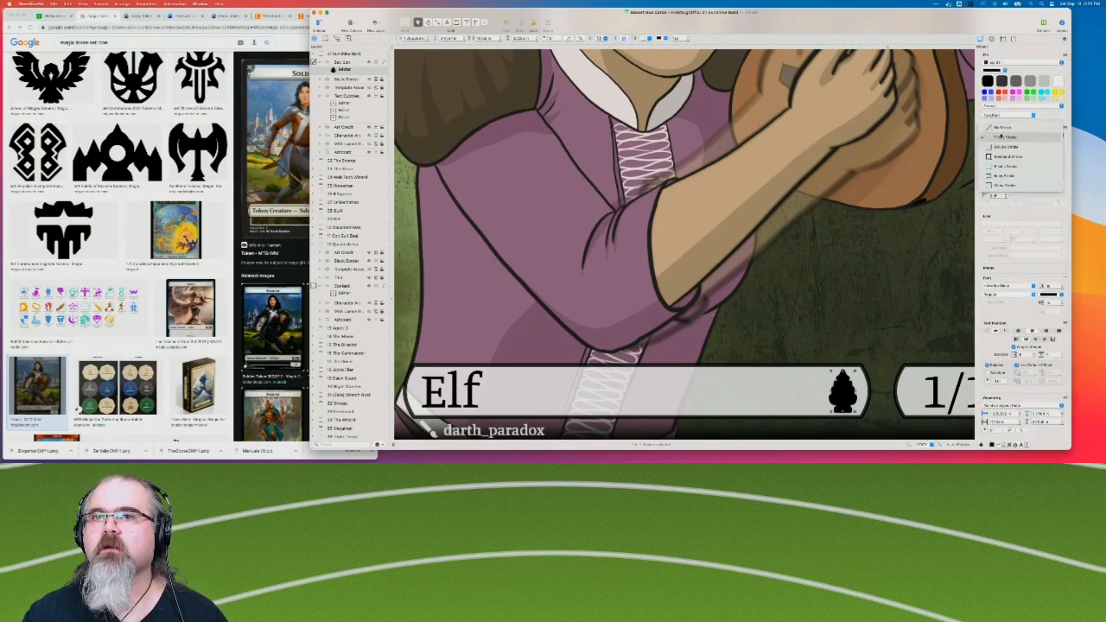
{"action": "left_click", "coordinate": [1003, 185]}
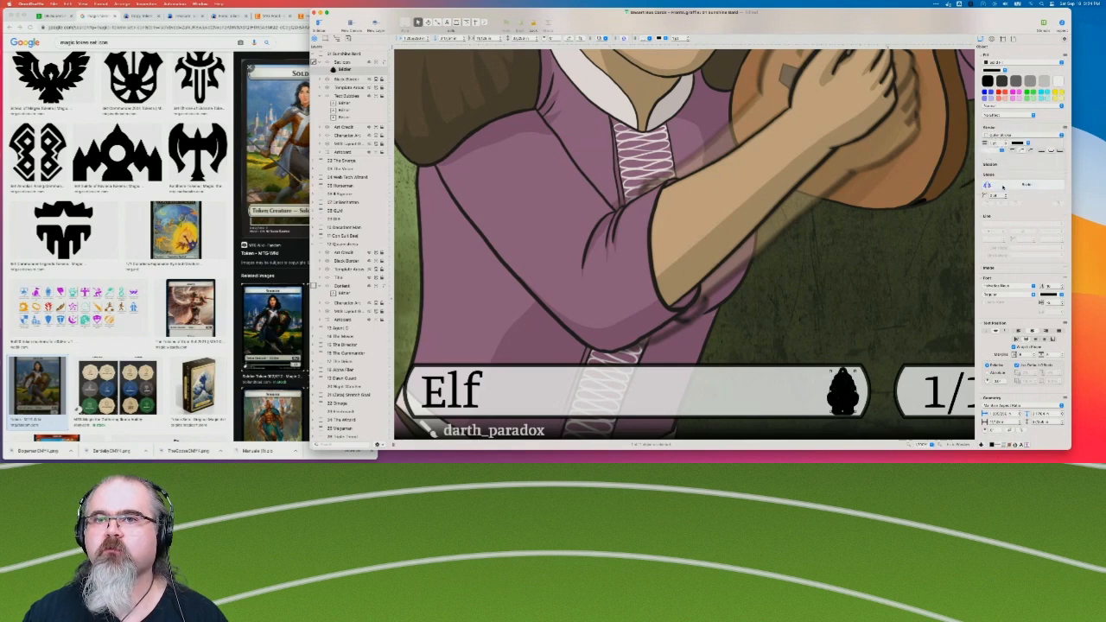
Thin the tree ornament's outer stroke, colour it Snow white and deselect the ornament.
{"action": "left_click", "coordinate": [1007, 145]}
{"action": "left_click", "coordinate": [1006, 145]}
{"action": "left_click", "coordinate": [1007, 146]}
{"action": "left_click", "coordinate": [1006, 145]}
{"action": "left_click", "coordinate": [1019, 143]}
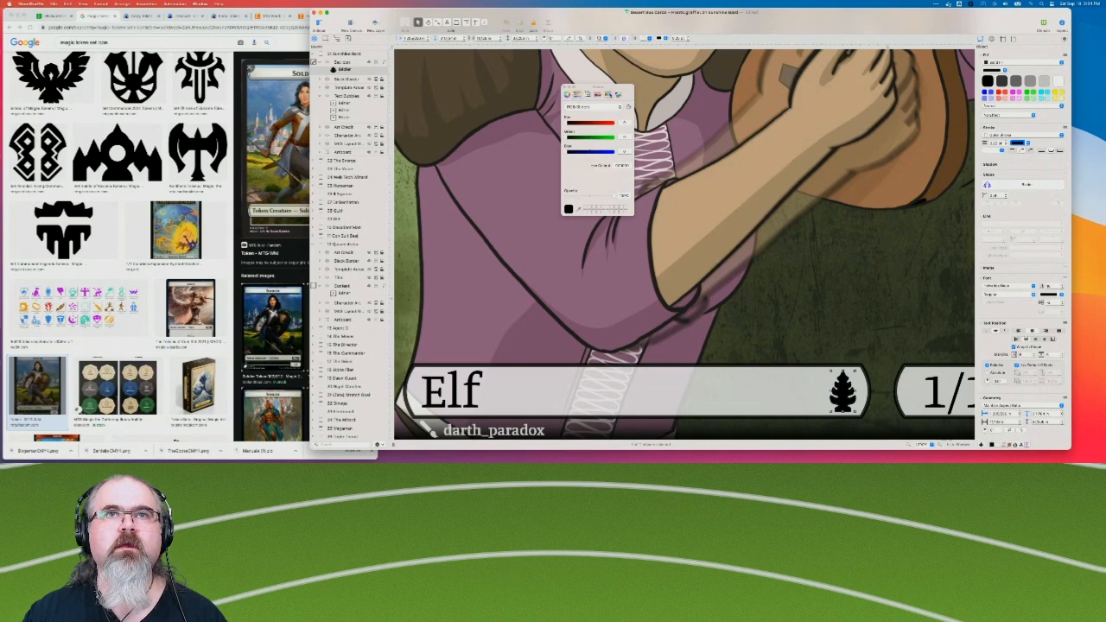
{"action": "left_click", "coordinate": [608, 95]}
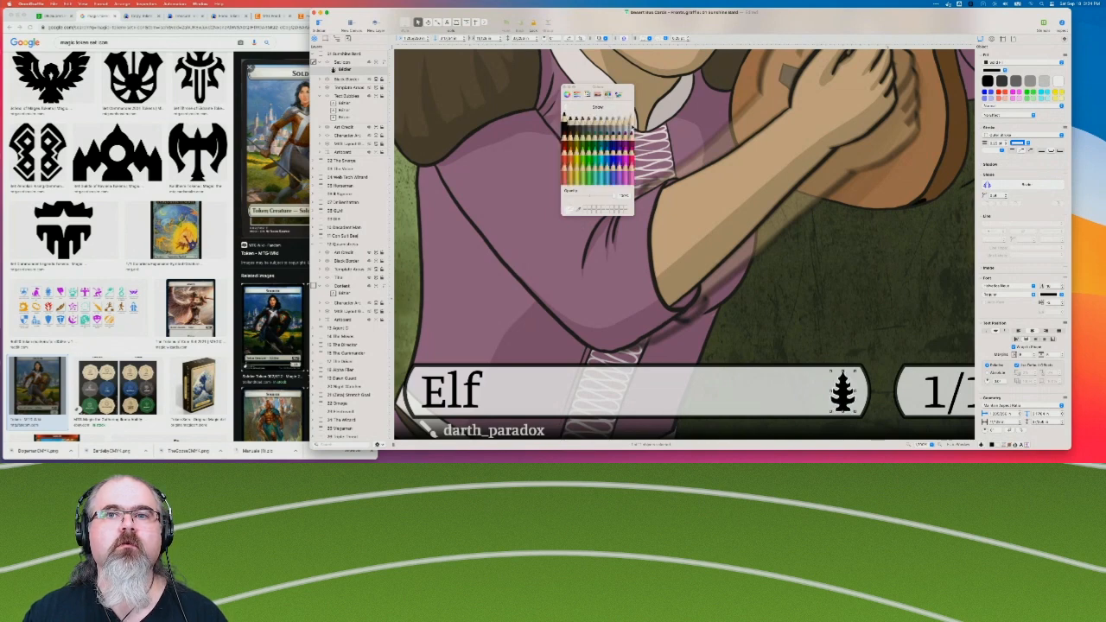
{"action": "left_click", "coordinate": [811, 298]}
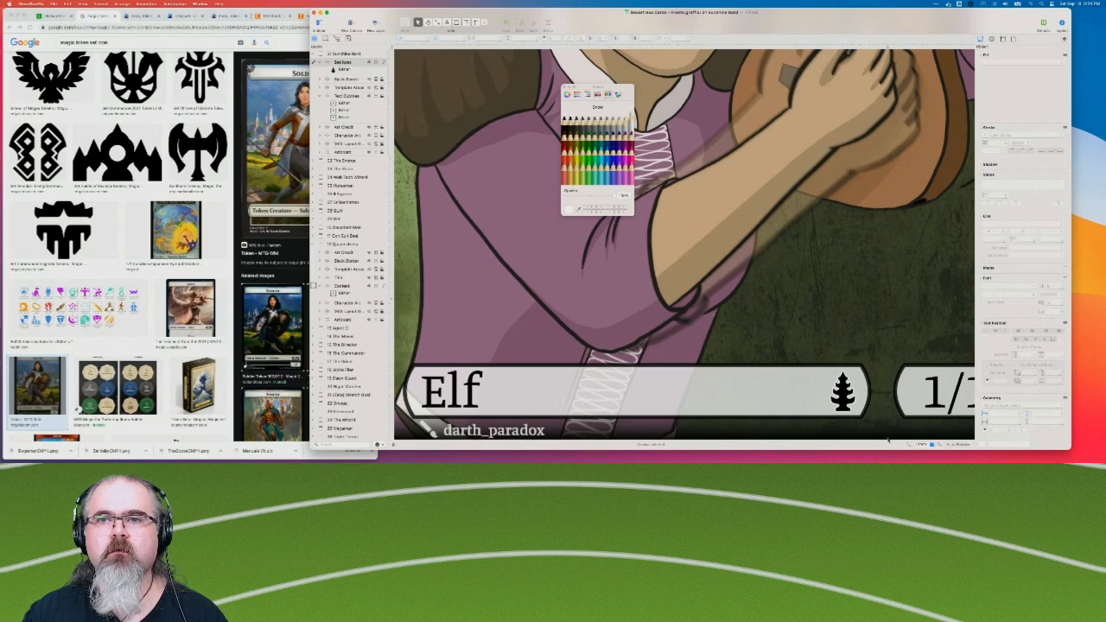
Lock the Set Icon layer of The Sunshine Bard card and copy the layer for reuse on the other cards.
{"action": "left_click", "coordinate": [843, 396]}
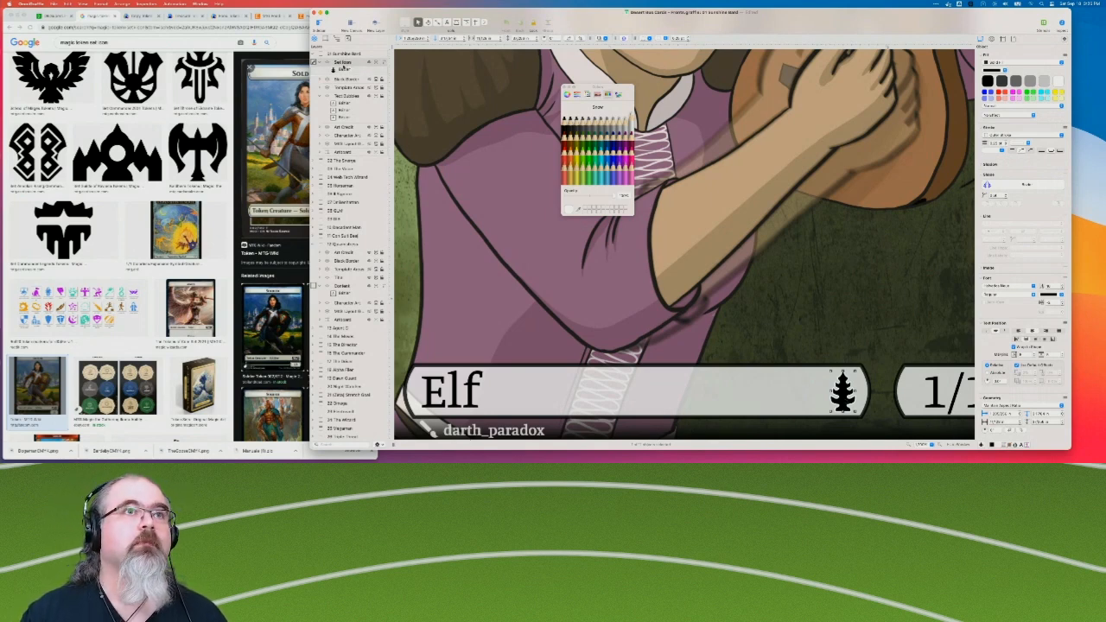
{"action": "right_click", "coordinate": [365, 63]}
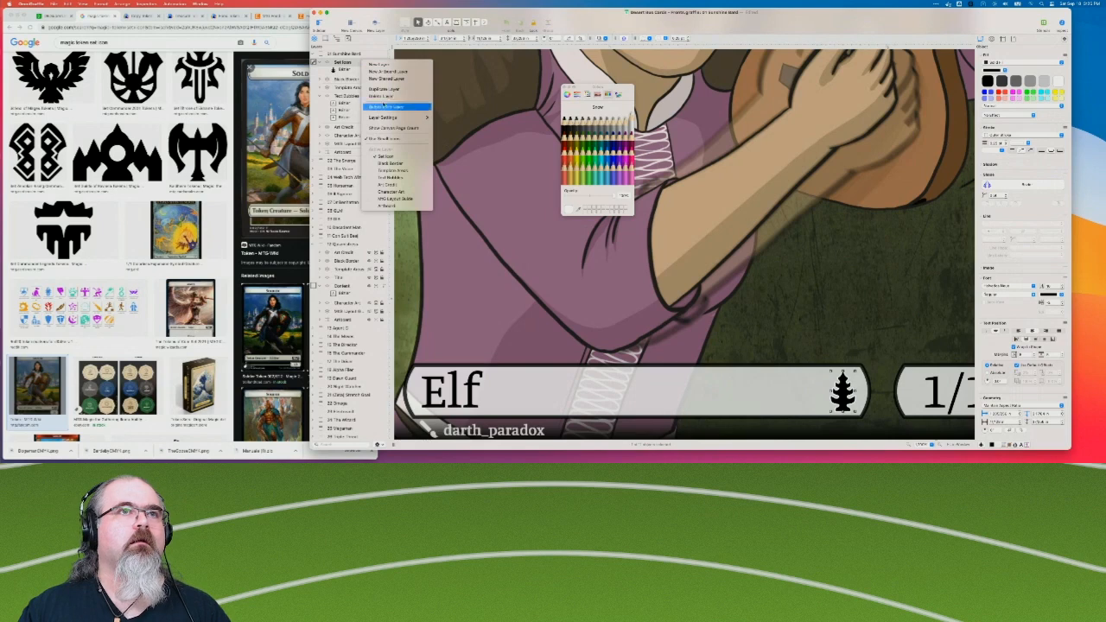
{"action": "left_click", "coordinate": [341, 63]}
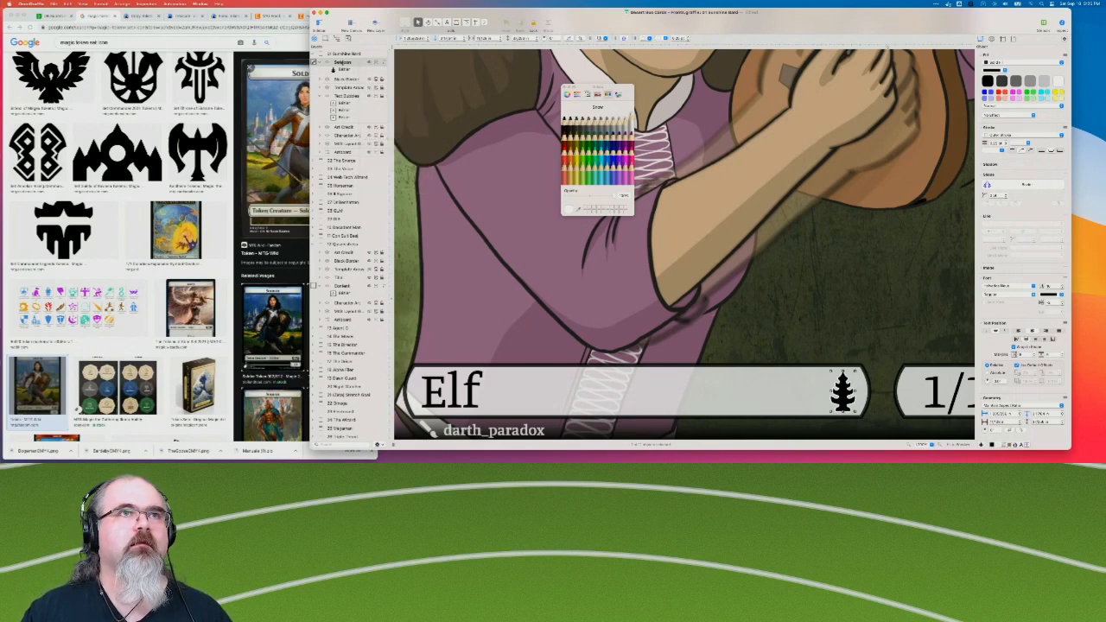
{"action": "right_click", "coordinate": [342, 63]}
{"action": "left_click", "coordinate": [339, 63]}
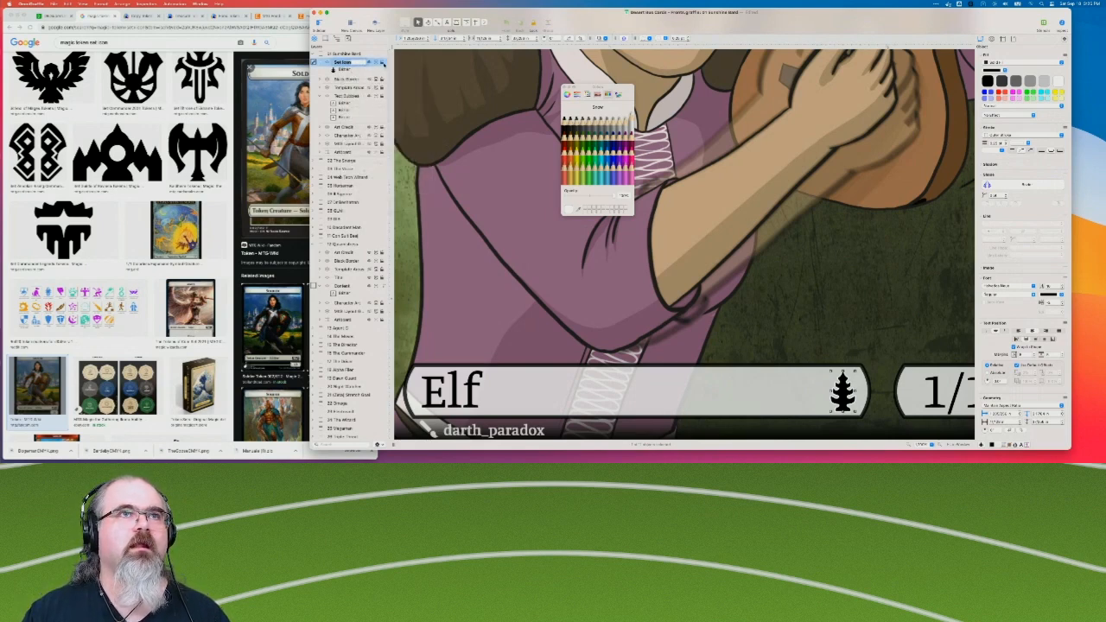
{"action": "left_click", "coordinate": [383, 64]}
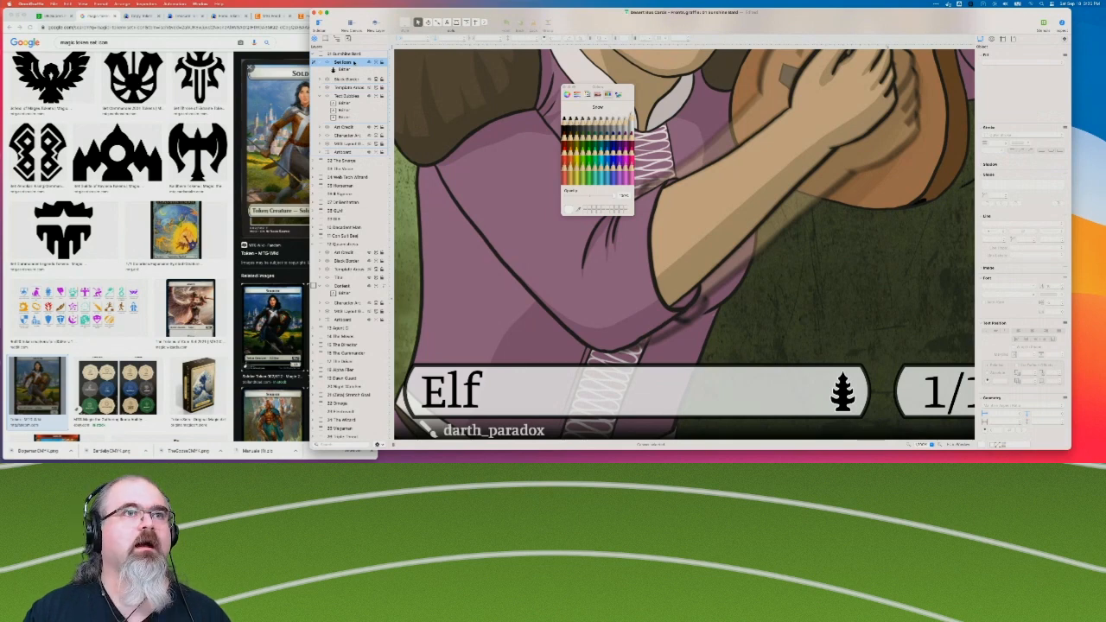
Paste the Set Icon layer into the 3/2 Reflection card and check its position in the card's layer stack.
{"action": "left_click", "coordinate": [342, 160]}
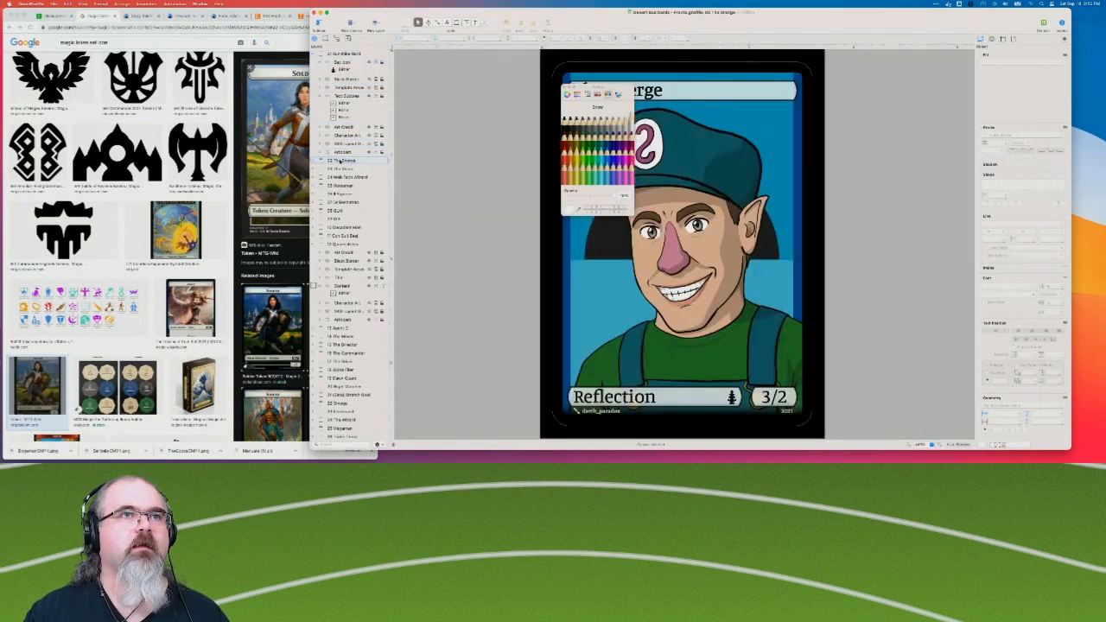
{"action": "left_click", "coordinate": [316, 162]}
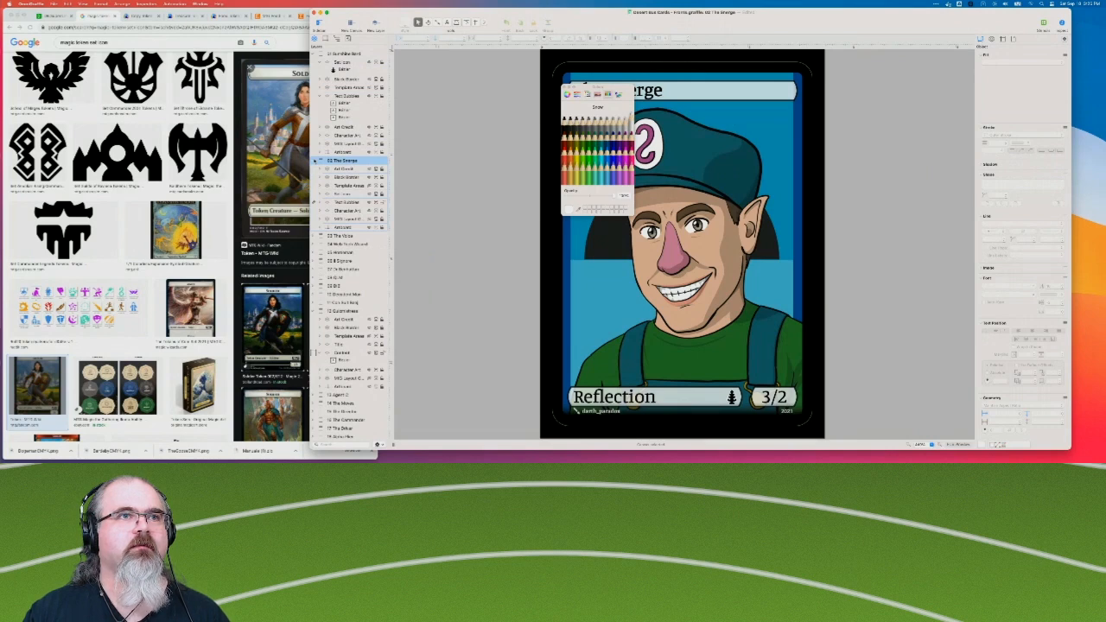
{"action": "left_click", "coordinate": [316, 162]}
Paste the Set Icon layer into The Voice card, move it above Text Bubbles, and close the colour picker.
{"action": "left_click", "coordinate": [339, 169]}
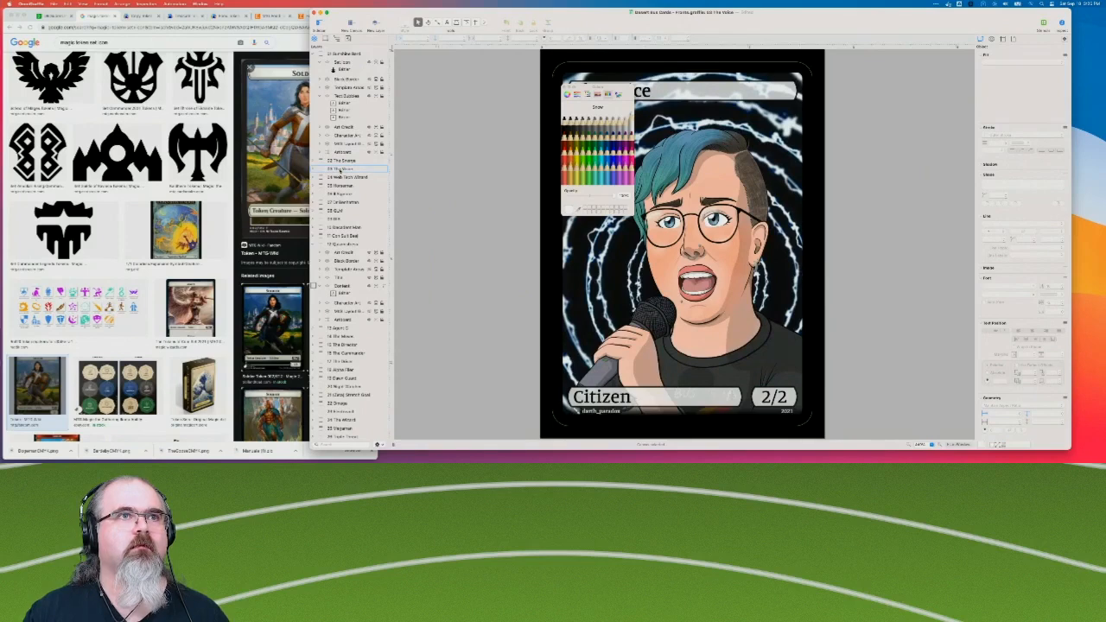
{"action": "left_click", "coordinate": [314, 171]}
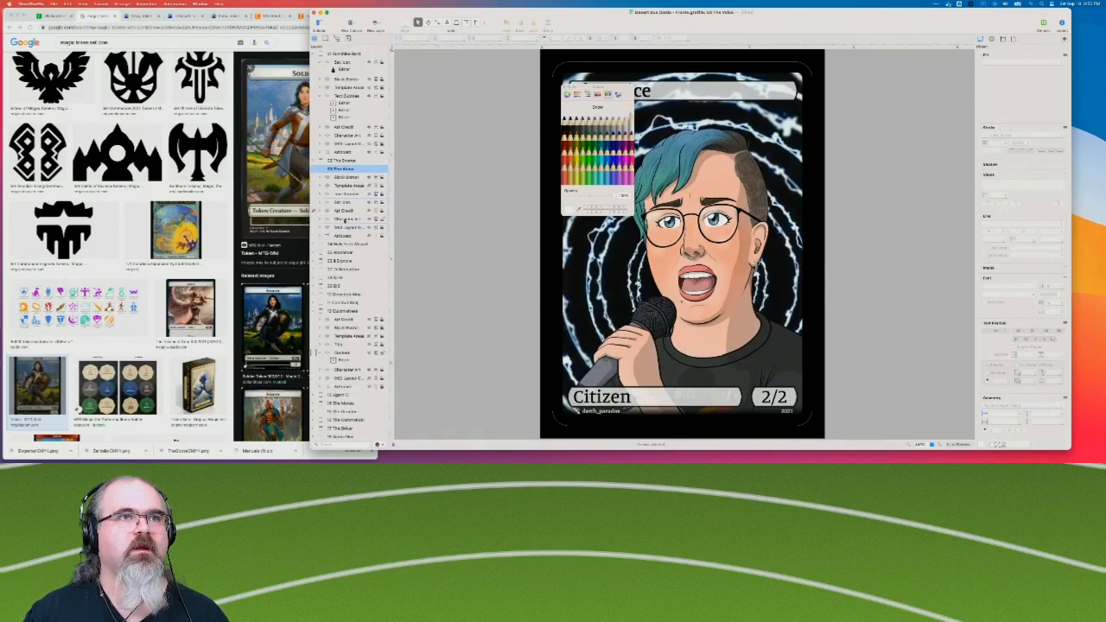
{"action": "left_click", "coordinate": [345, 202]}
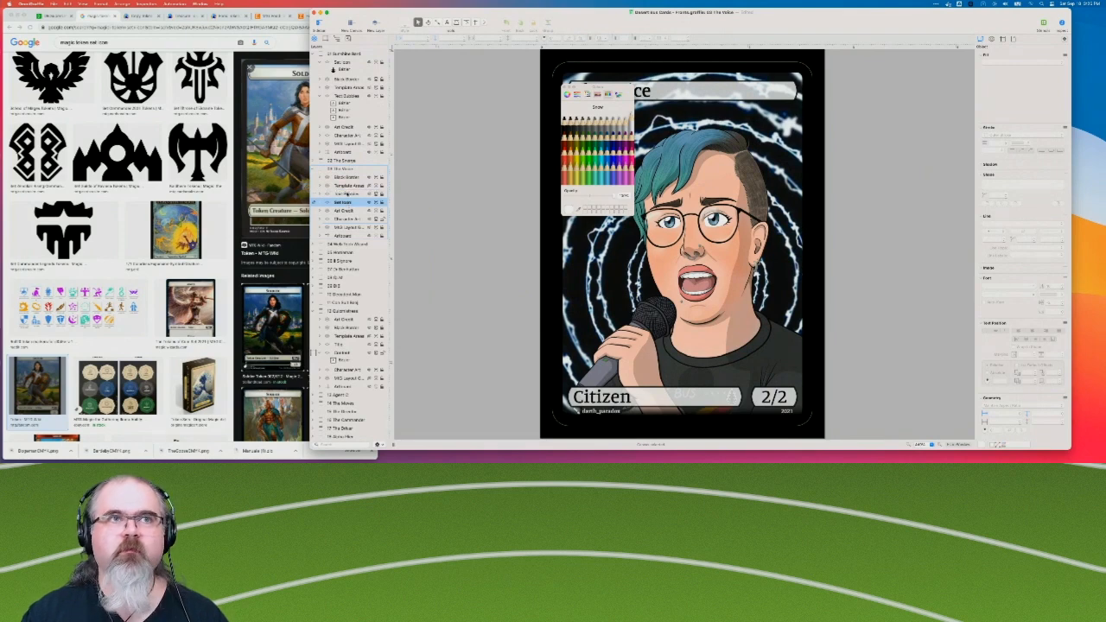
{"action": "left_click_drag", "start_coordinate": [344, 202], "coordinate": [350, 189]}
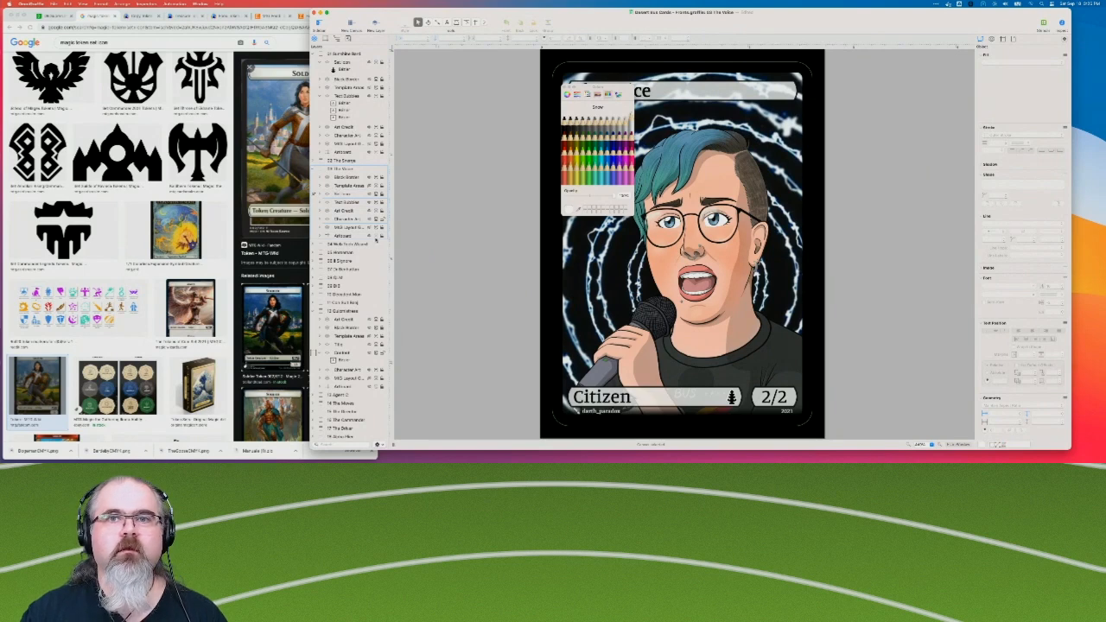
{"action": "left_click", "coordinate": [568, 90]}
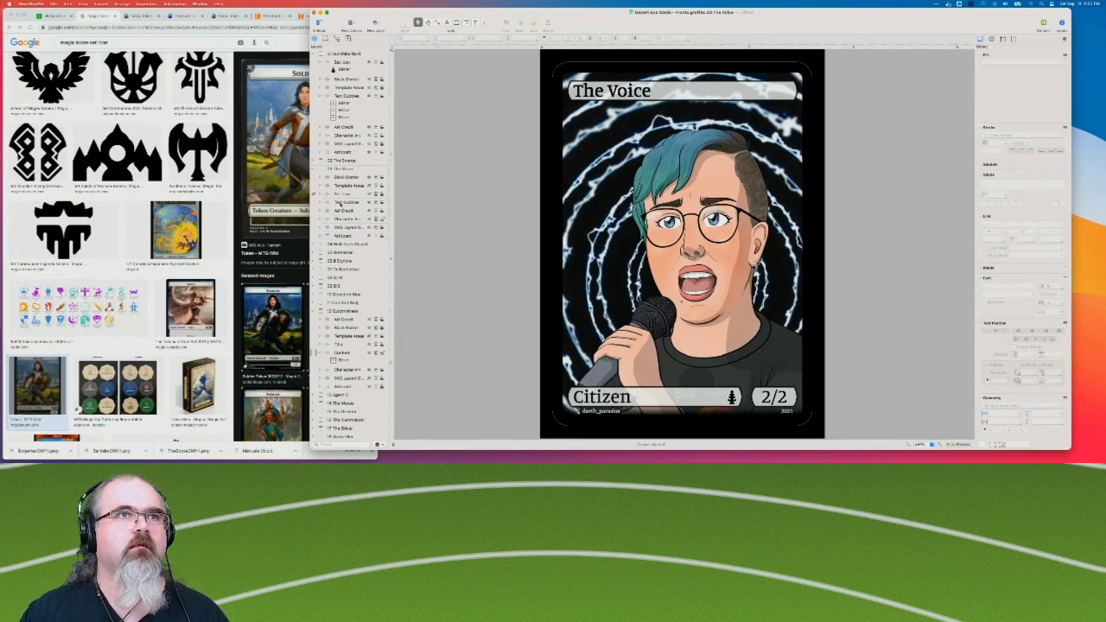
View The Web Tech Wizard card, and give The Horseman card the Set Icon layer, placed above its Text Bubbles layer.
{"action": "left_click", "coordinate": [343, 245]}
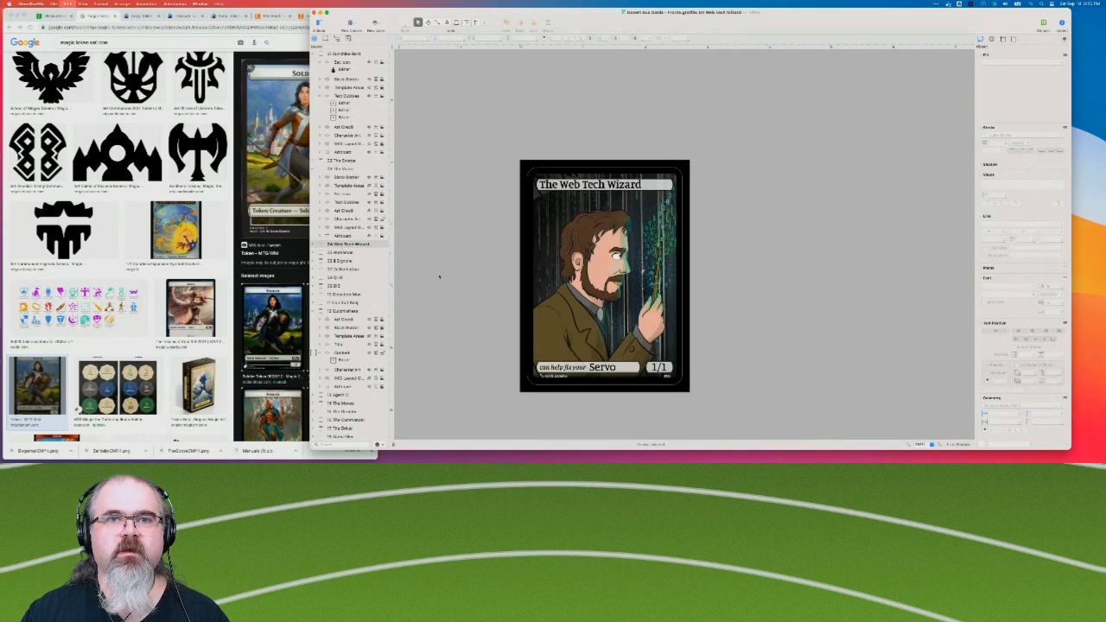
{"action": "left_click", "coordinate": [349, 253]}
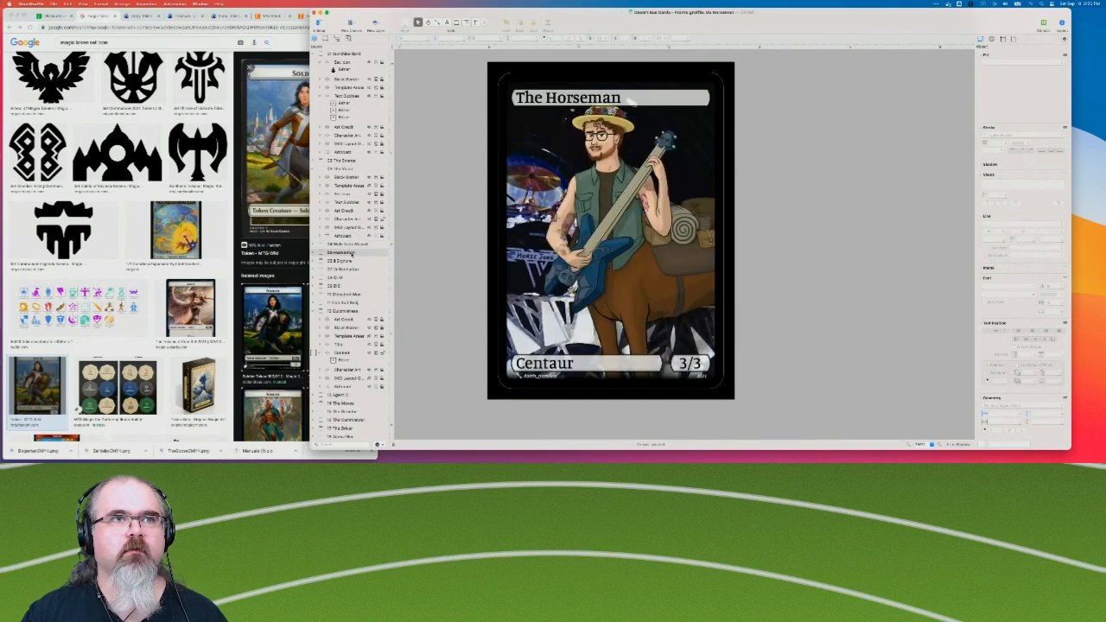
{"action": "left_click", "coordinate": [320, 252]}
{"action": "left_click", "coordinate": [344, 295]}
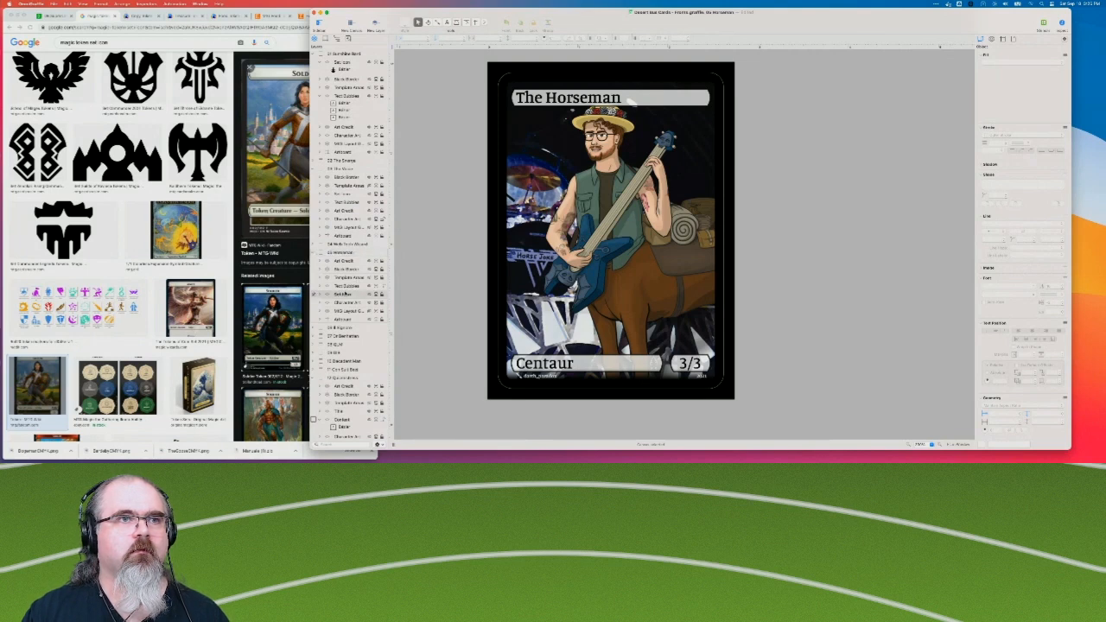
{"action": "left_click_drag", "start_coordinate": [347, 282], "coordinate": [347, 284]}
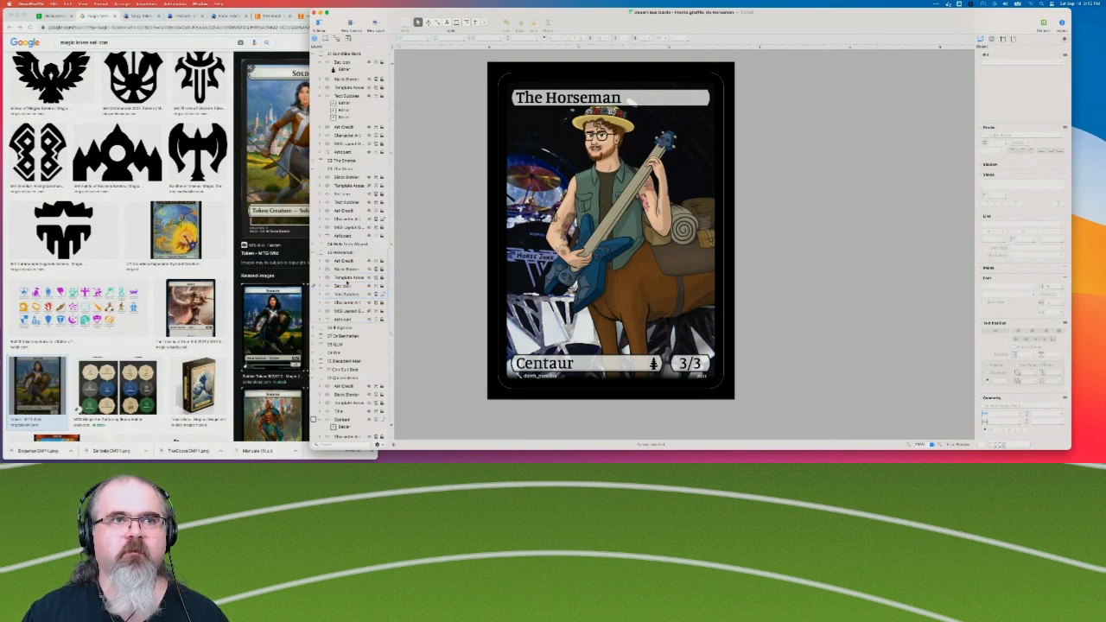
Paste the Set Icon layer into the Il Signore and Doctor Benhattan cards, raising it above Text Bubbles on the latter.
{"action": "left_click", "coordinate": [342, 329]}
{"action": "key", "text": "super+v"}
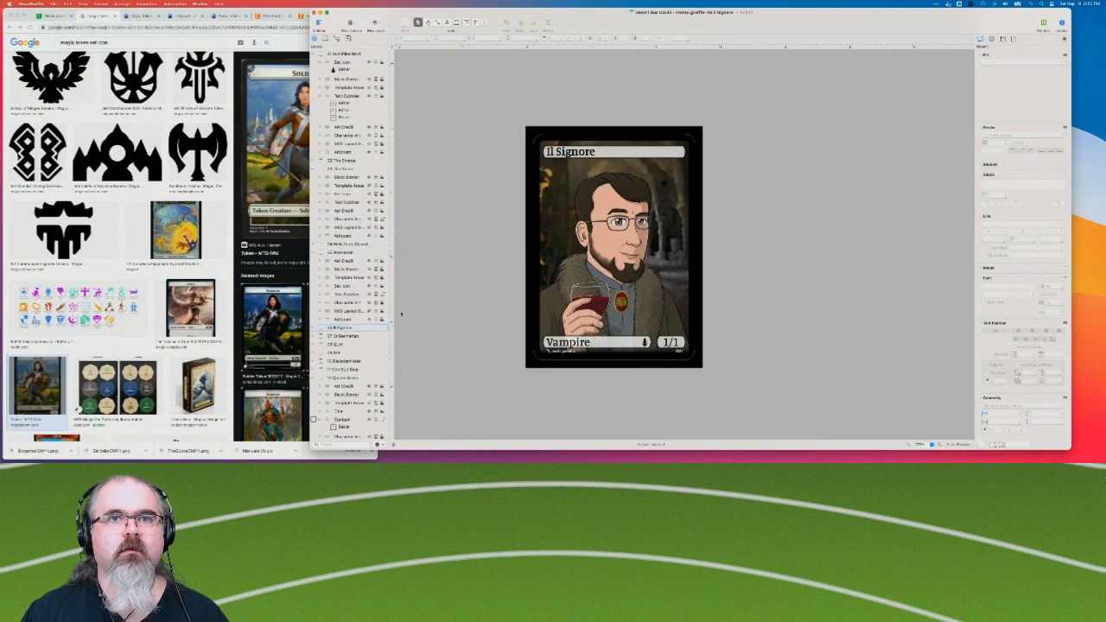
{"action": "left_click", "coordinate": [344, 336]}
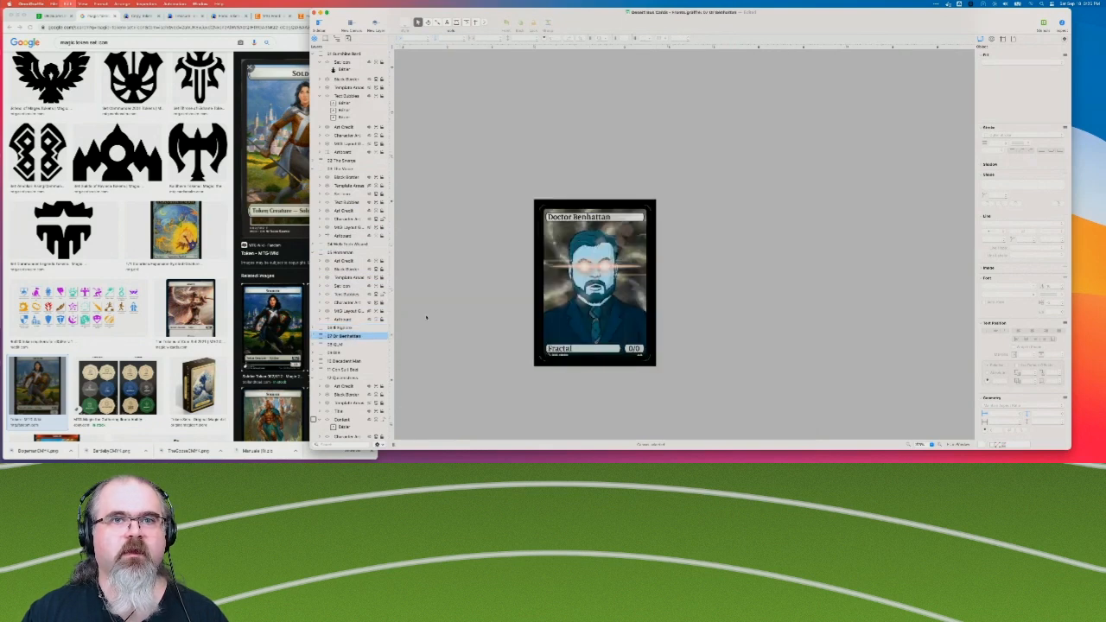
{"action": "left_click", "coordinate": [318, 337]}
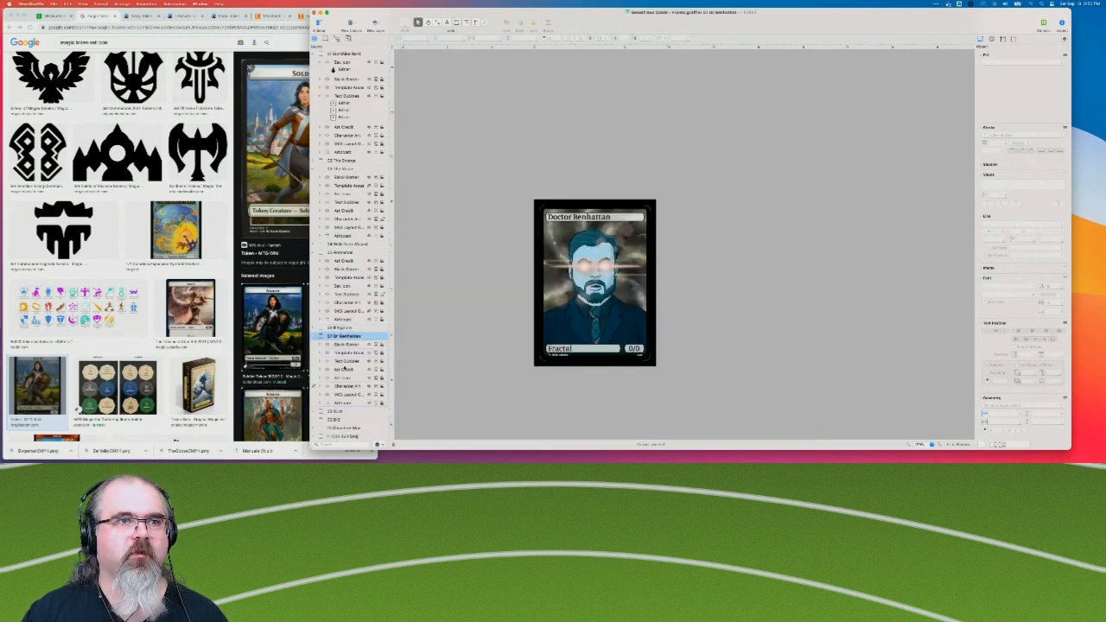
{"action": "left_click_drag", "start_coordinate": [344, 379], "coordinate": [349, 355]}
Move the Set Icon layer above Text Bubbles on the Questionably Legal Man card.
{"action": "scroll", "coordinate": [346, 336], "scroll_direction": "down", "scroll_amount": 3}
{"action": "left_click", "coordinate": [338, 354]}
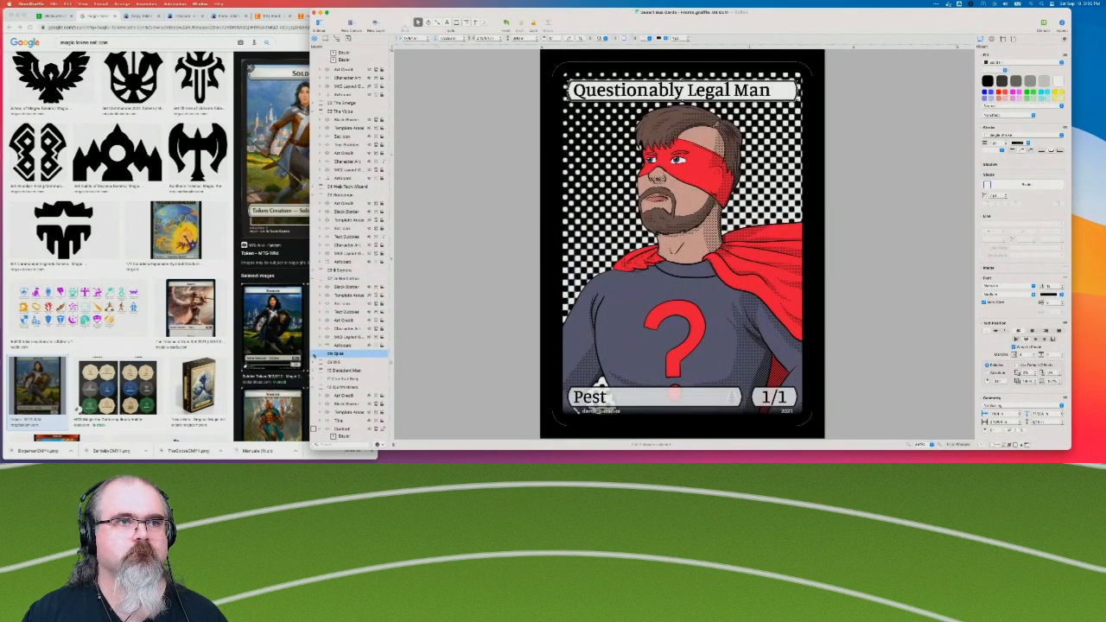
{"action": "left_click", "coordinate": [317, 355]}
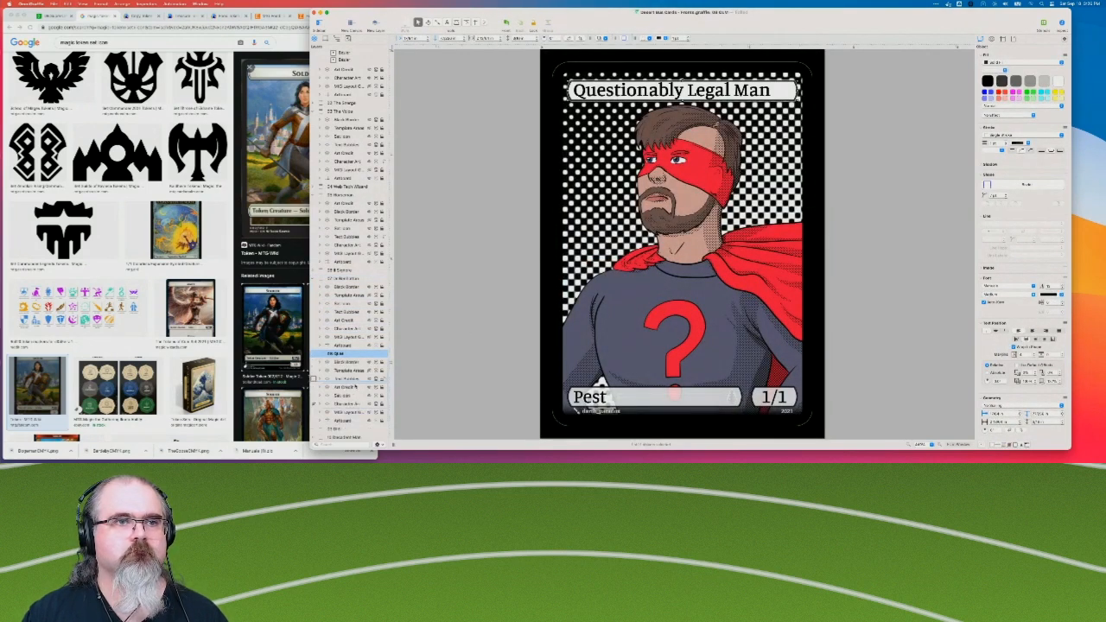
{"action": "left_click", "coordinate": [350, 395]}
{"action": "left_click", "coordinate": [352, 378]}
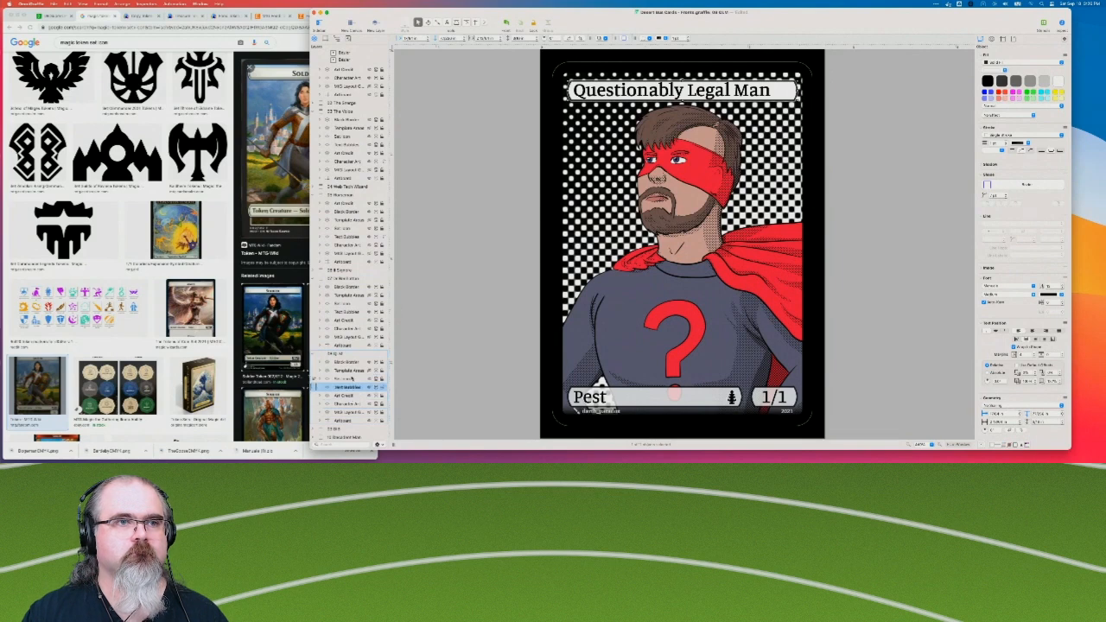
Place the Set Icon layer directly above Text Bubbles on the Definitely Illegal Boy card.
{"action": "scroll", "coordinate": [350, 294], "scroll_direction": "down", "scroll_amount": 4}
{"action": "left_click", "coordinate": [319, 308]}
{"action": "left_click", "coordinate": [350, 338]}
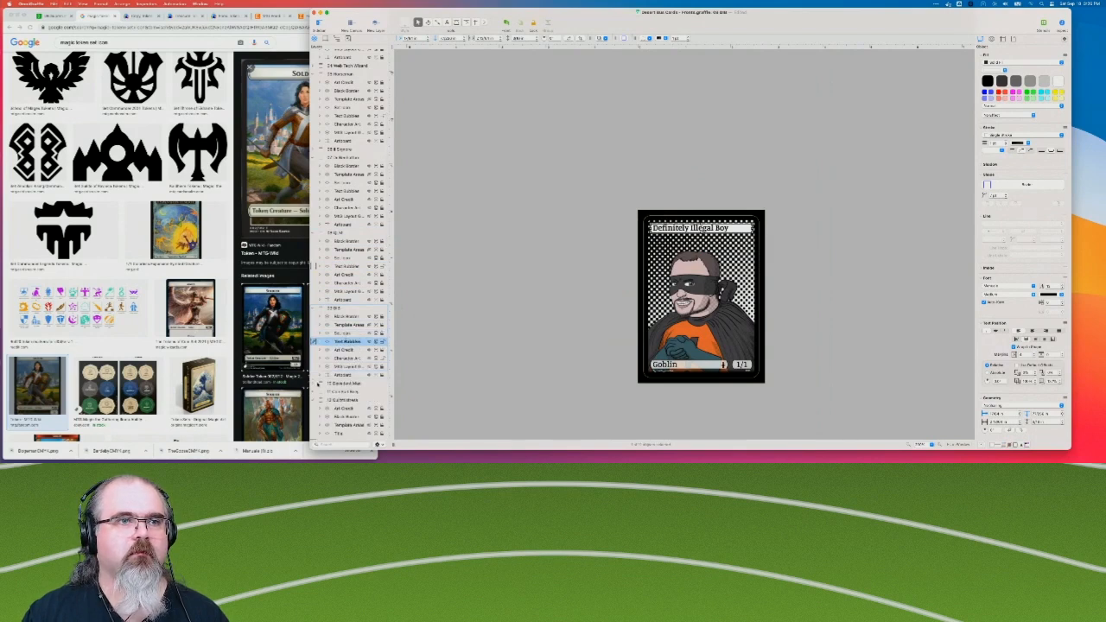
Paste the Set Icon layer into The Decadent Man card, directly above the Monarch layer.
{"action": "left_click", "coordinate": [317, 384]}
{"action": "scroll", "coordinate": [351, 399], "scroll_direction": "down", "scroll_amount": 5}
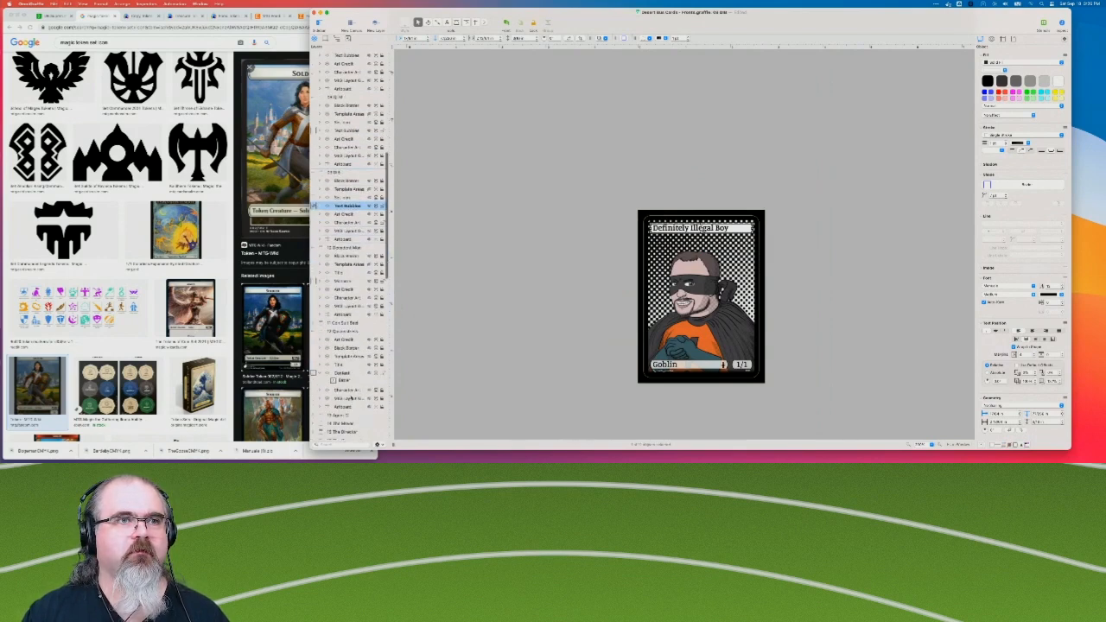
{"action": "left_click", "coordinate": [342, 273]}
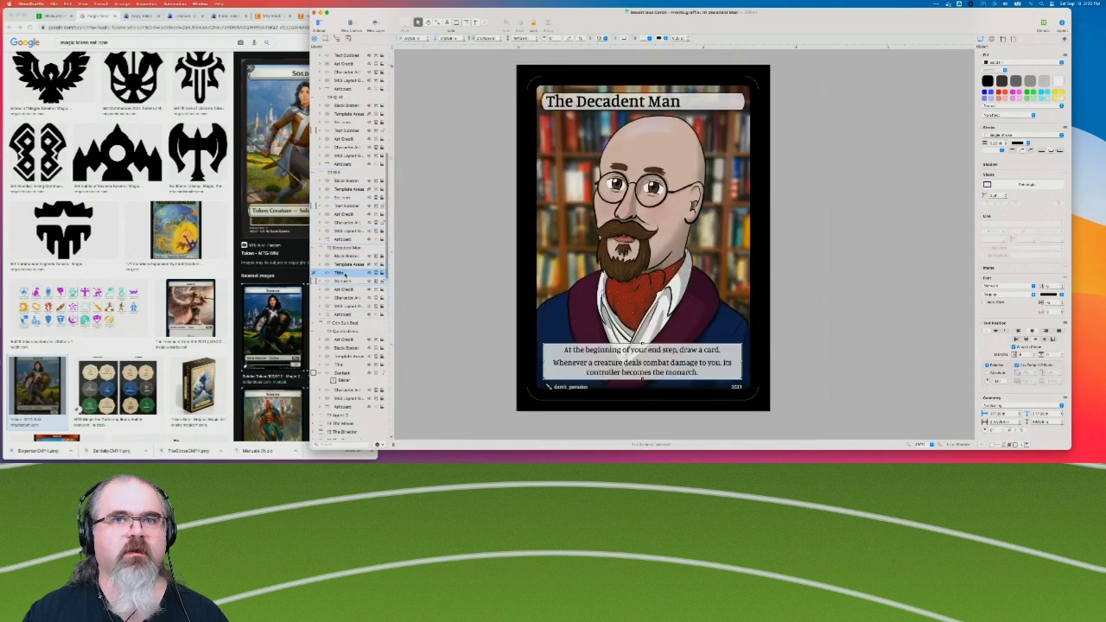
{"action": "left_click", "coordinate": [344, 281]}
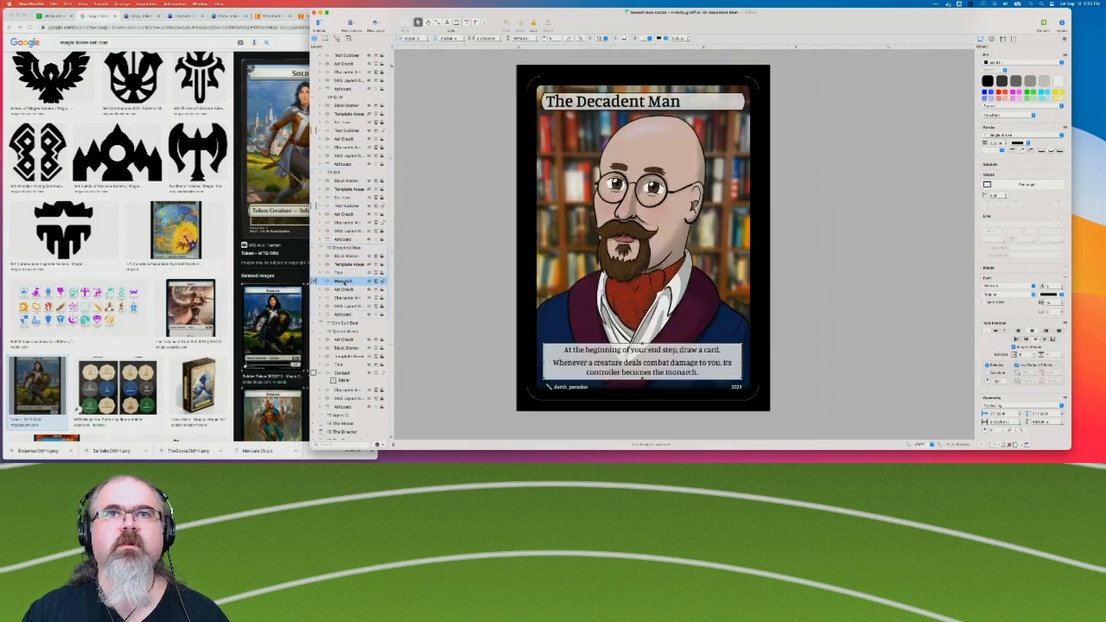
{"action": "key", "text": "super+v"}
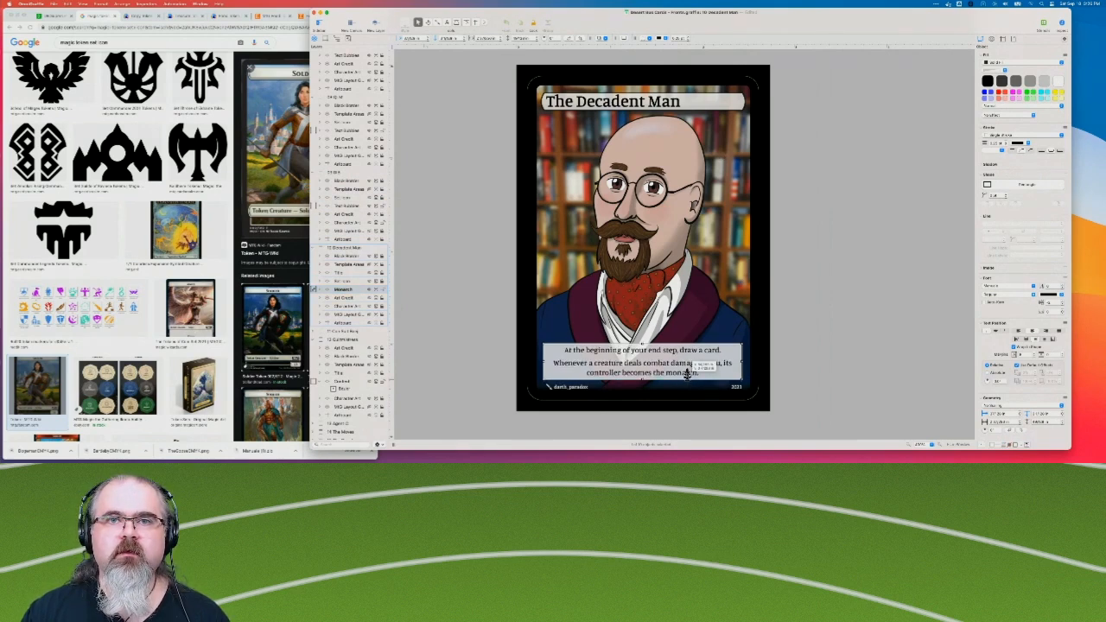
Unlock the pasted Set Icon layer, move the tree into the far end of the title bar, and raise the layer above Title.
{"action": "left_click", "coordinate": [383, 290]}
{"action": "left_click", "coordinate": [383, 283]}
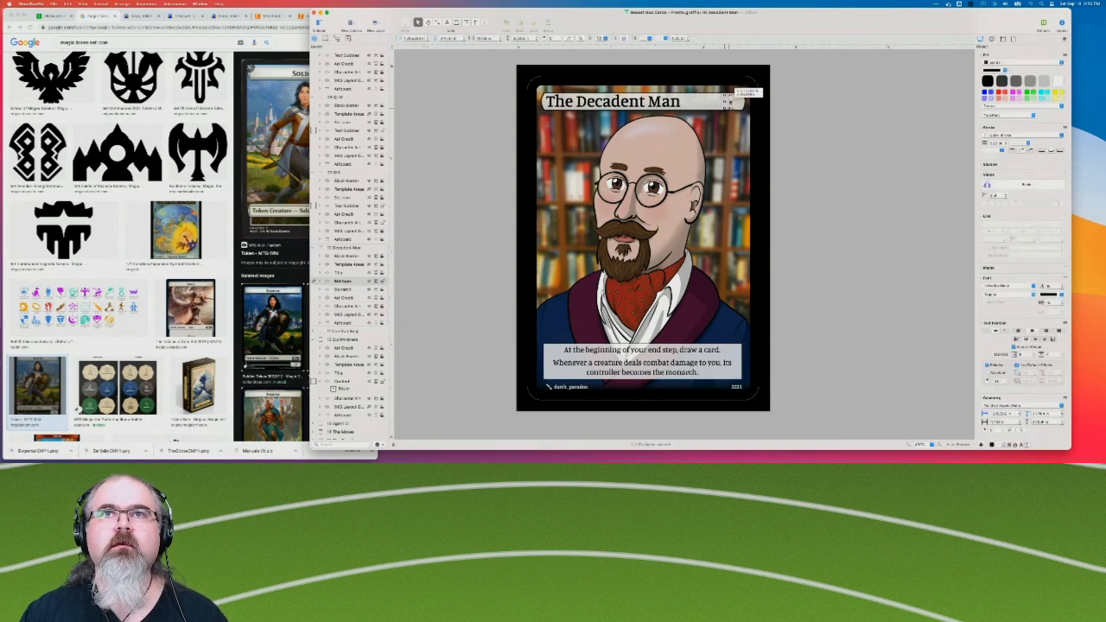
{"action": "left_click_drag", "start_coordinate": [739, 106], "coordinate": [738, 105]}
{"action": "left_click_drag", "start_coordinate": [358, 282], "coordinate": [358, 272]}
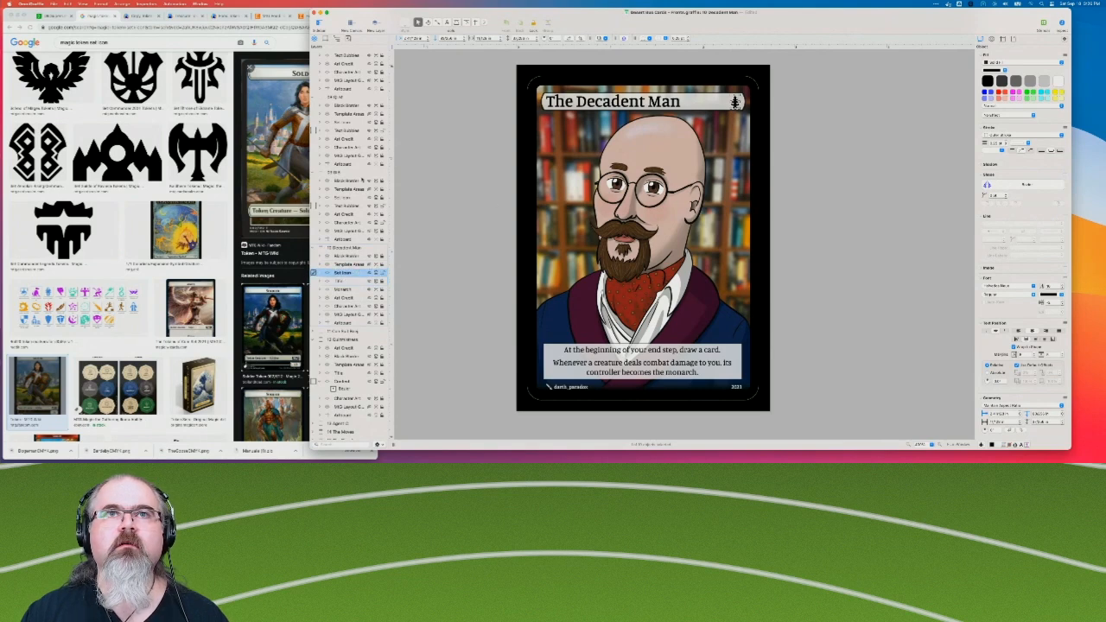
Fine-tune the tree icon's position at the end of The Decadent Man's title bar and deselect it.
{"action": "left_click", "coordinate": [440, 183]}
{"action": "left_click", "coordinate": [736, 102]}
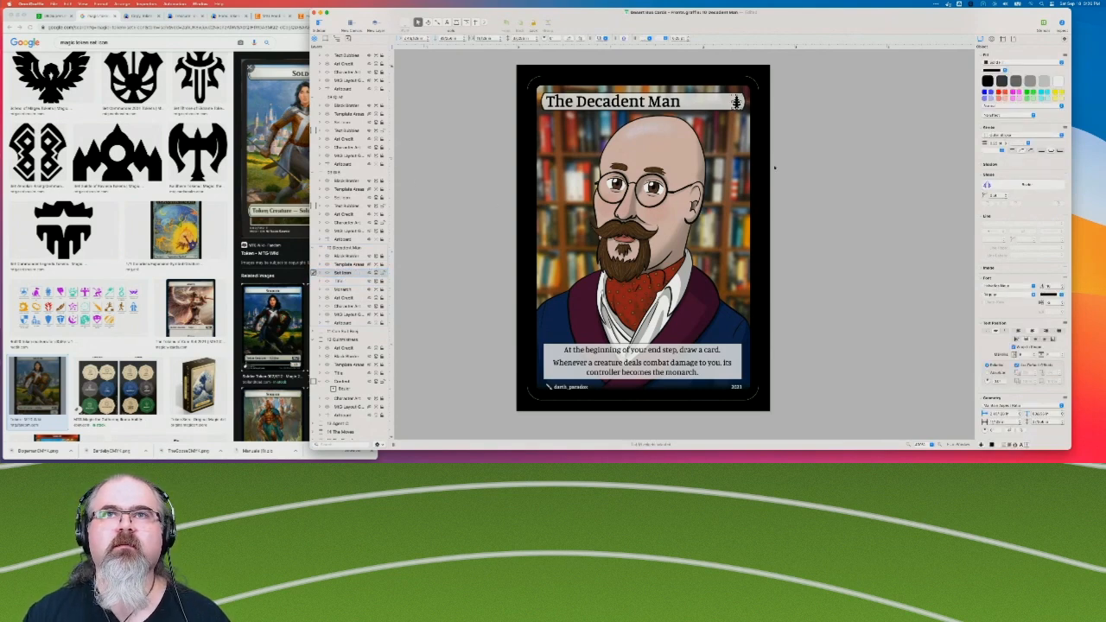
{"action": "left_click", "coordinate": [857, 196]}
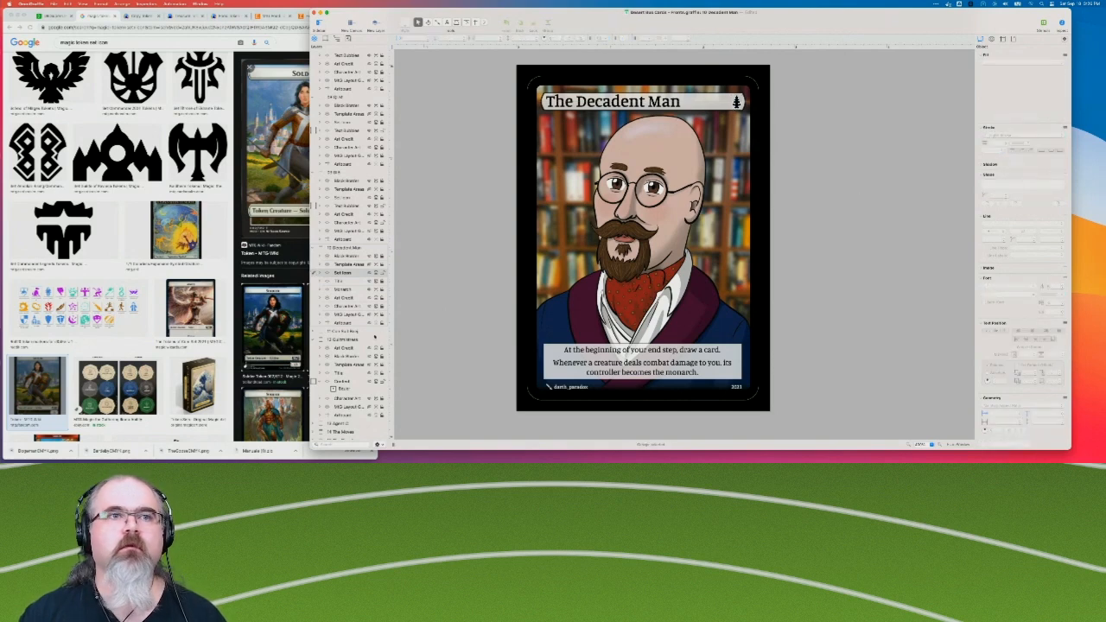
Paste the Set Icon layer directly above Text Bubbles on the 2/2 Knight card that follows The Decadent Man.
{"action": "left_click", "coordinate": [342, 331]}
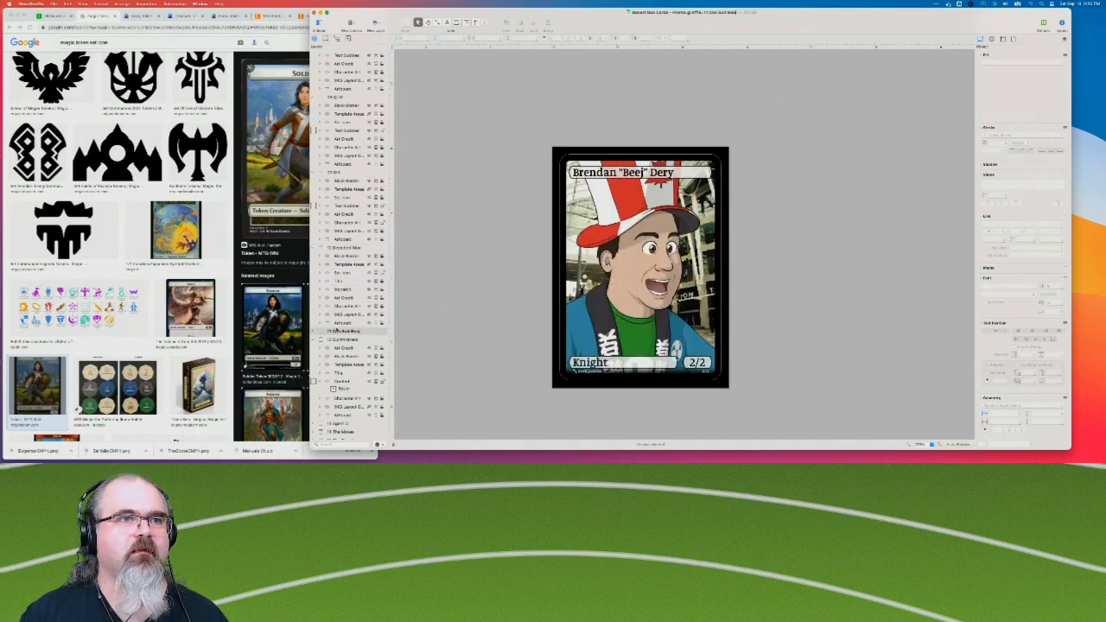
{"action": "left_click", "coordinate": [316, 331]}
{"action": "left_click", "coordinate": [353, 357]}
{"action": "key", "text": "super+v"}
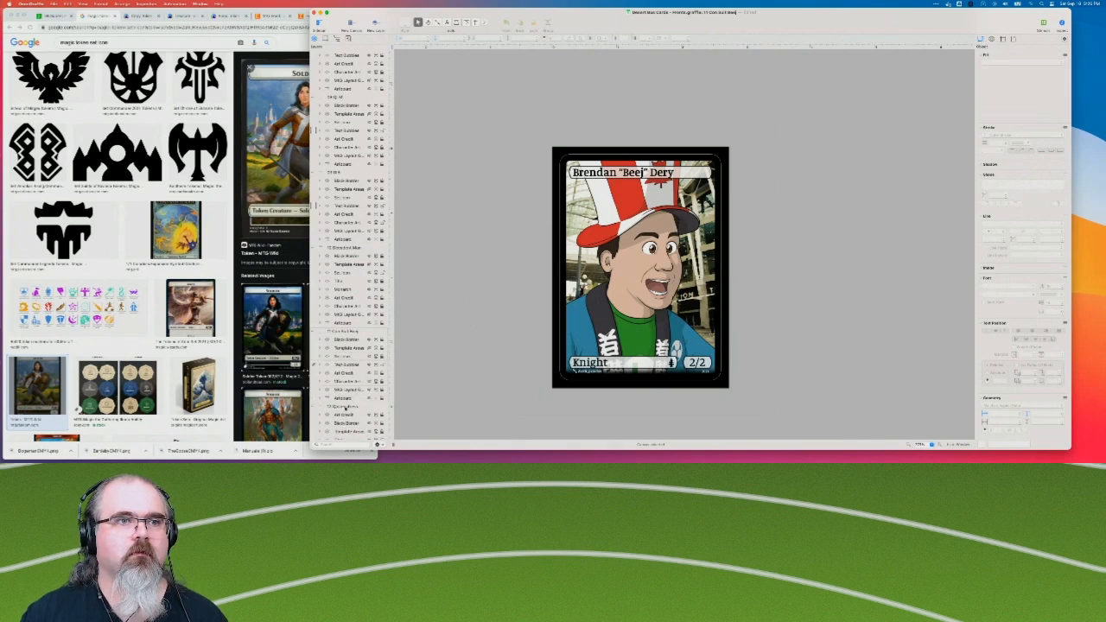
Collapse the layer lists of the 2/2 Knight card and the finished cards above The Decadent Man.
{"action": "left_click", "coordinate": [345, 406]}
{"action": "scroll", "coordinate": [424, 348], "scroll_direction": "down", "scroll_amount": 3}
{"action": "scroll", "coordinate": [449, 309], "scroll_direction": "up", "scroll_amount": 4}
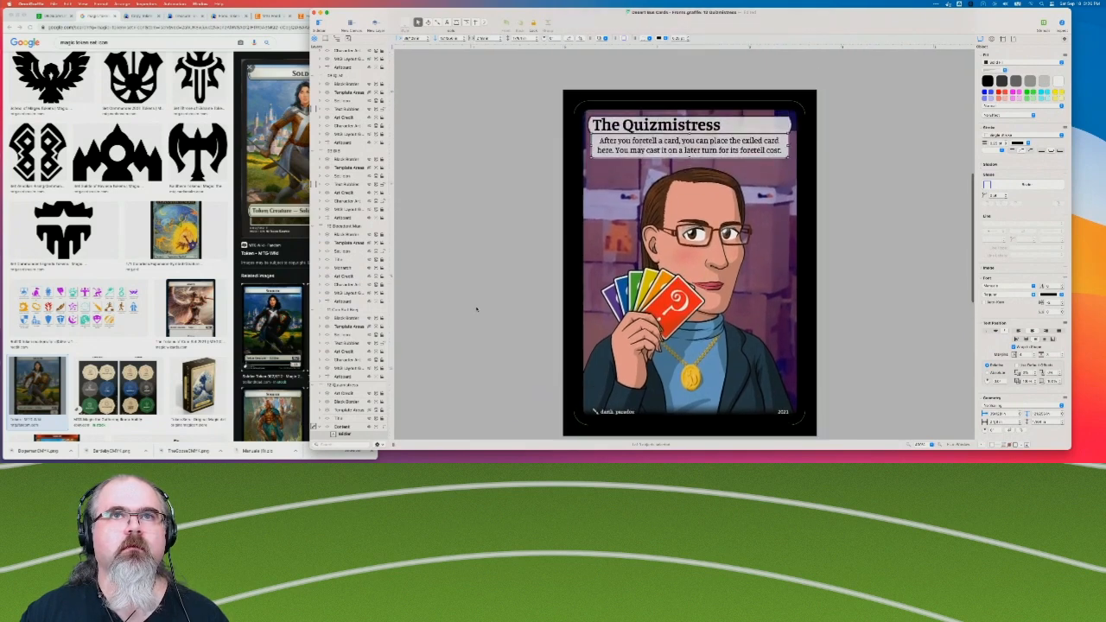
{"action": "scroll", "coordinate": [328, 345], "scroll_direction": "down", "scroll_amount": 5}
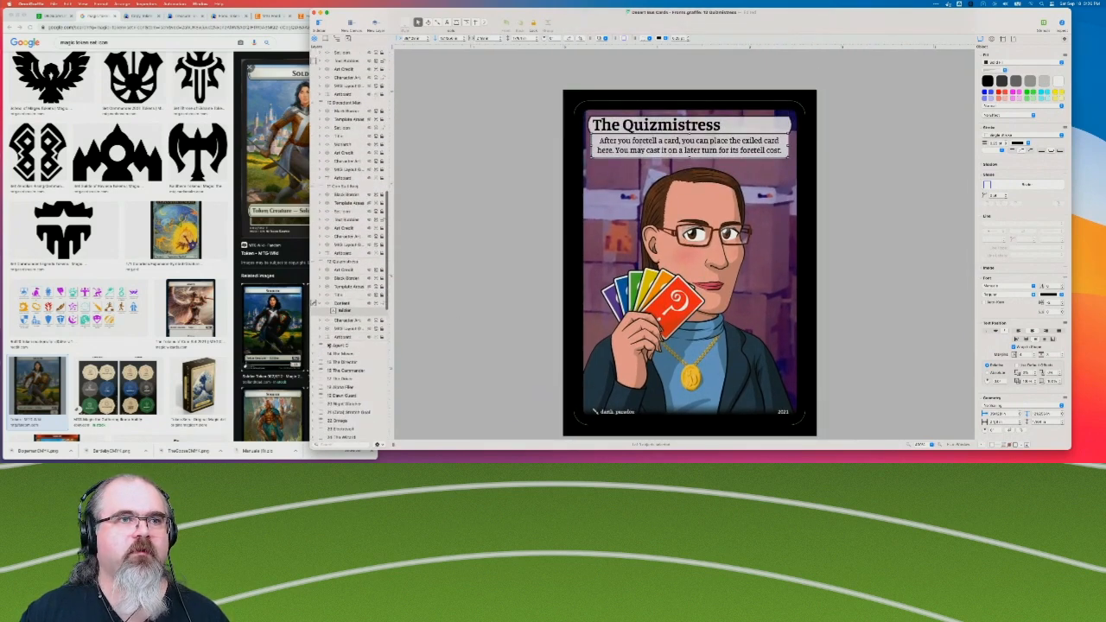
{"action": "left_click", "coordinate": [315, 185]}
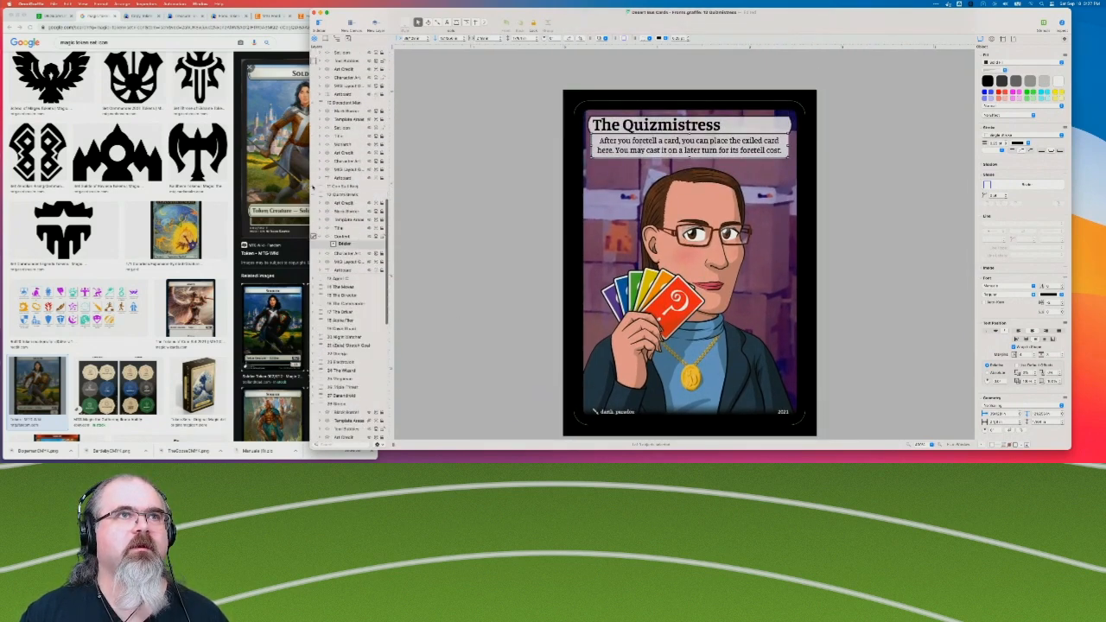
{"action": "scroll", "coordinate": [314, 182], "scroll_direction": "up", "scroll_amount": 4}
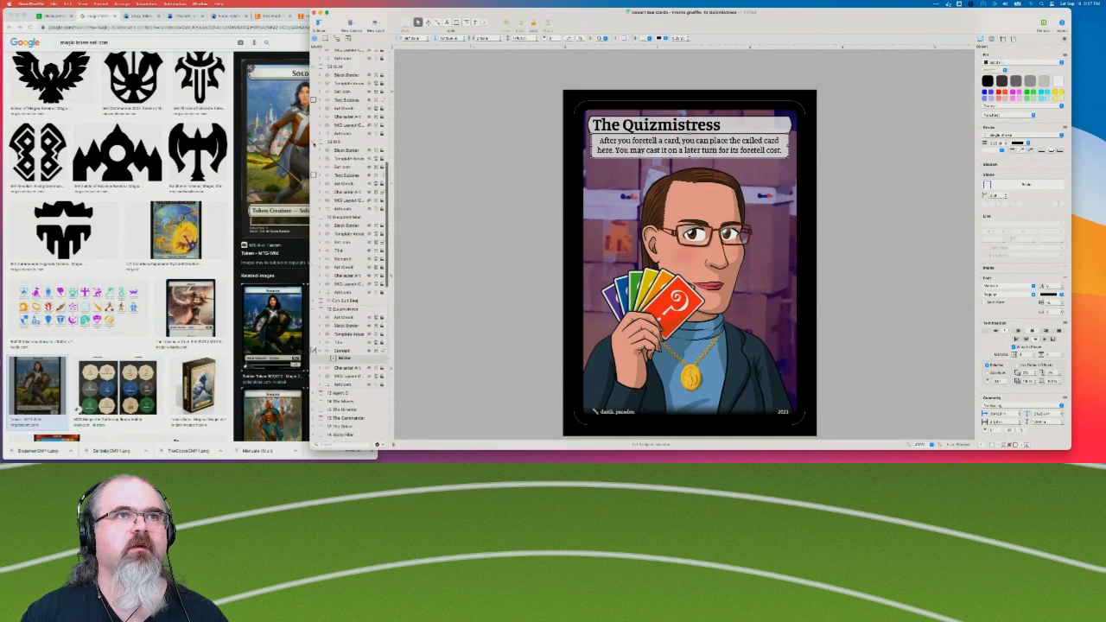
{"action": "scroll", "coordinate": [312, 143], "scroll_direction": "up", "scroll_amount": 2}
{"action": "scroll", "coordinate": [312, 165], "scroll_direction": "up", "scroll_amount": 2}
{"action": "scroll", "coordinate": [313, 182], "scroll_direction": "up", "scroll_amount": 4}
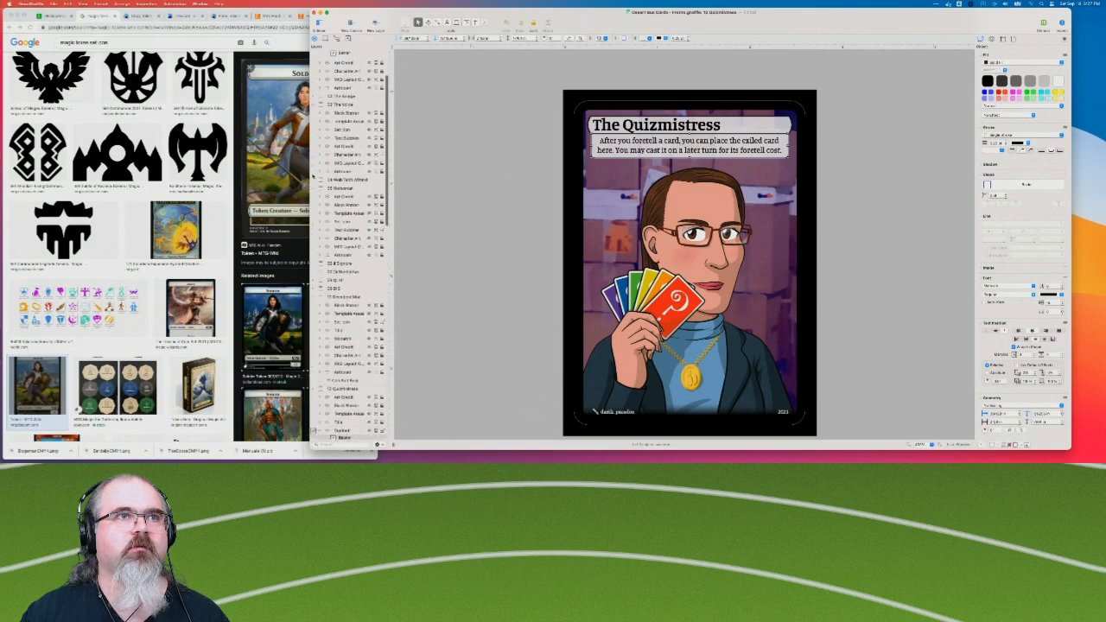
{"action": "scroll", "coordinate": [314, 204], "scroll_direction": "down", "scroll_amount": 4}
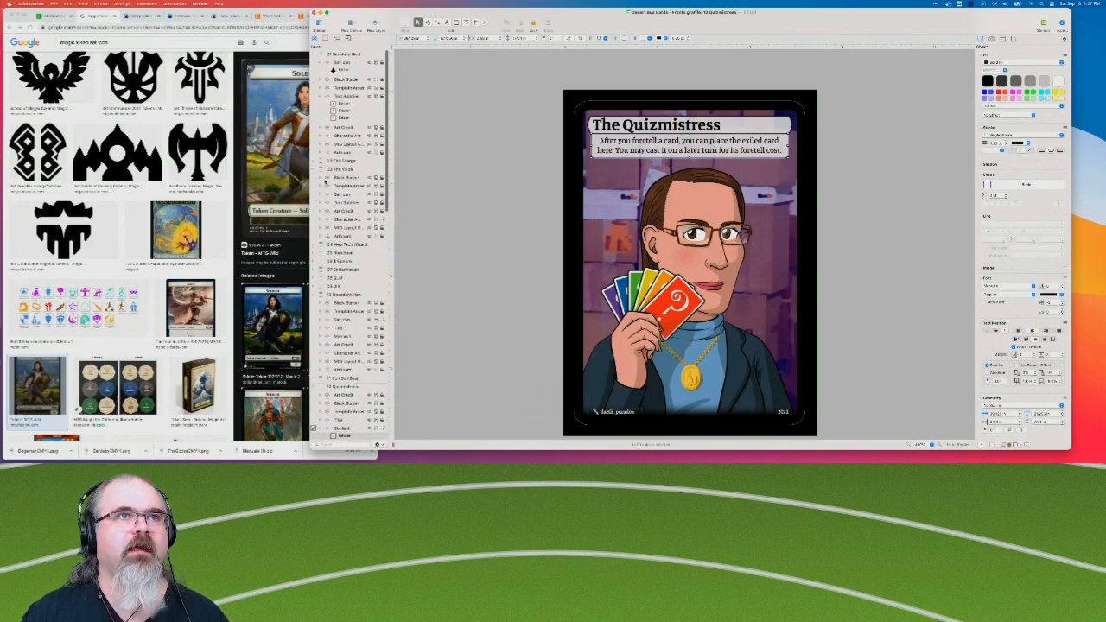
{"action": "scroll", "coordinate": [313, 369], "scroll_direction": "down", "scroll_amount": 10}
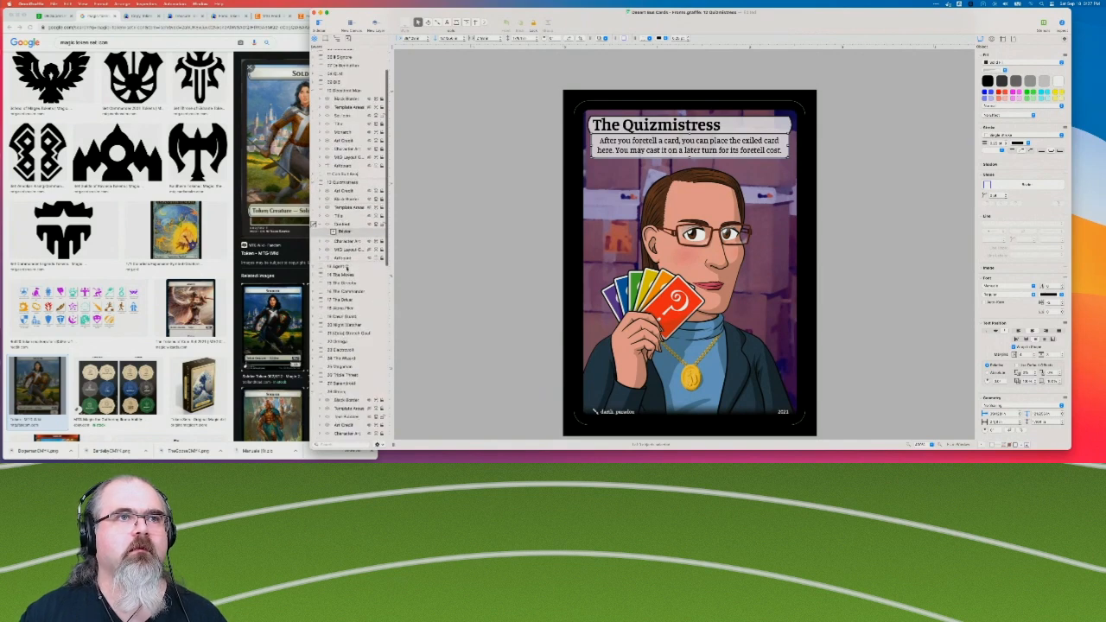
Paste the Set Icon layer directly above Text Bubbles on the Special Agent C card and collapse its layers.
{"action": "left_click", "coordinate": [344, 267]}
{"action": "left_click", "coordinate": [318, 267]}
{"action": "left_click", "coordinate": [345, 300]}
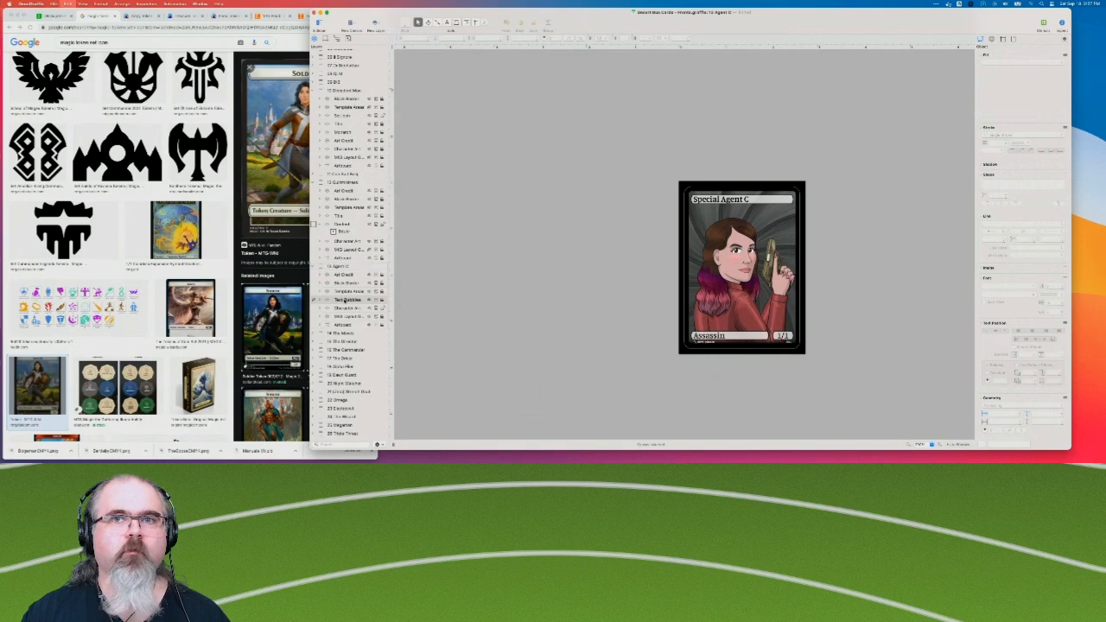
{"action": "key", "text": "super+v"}
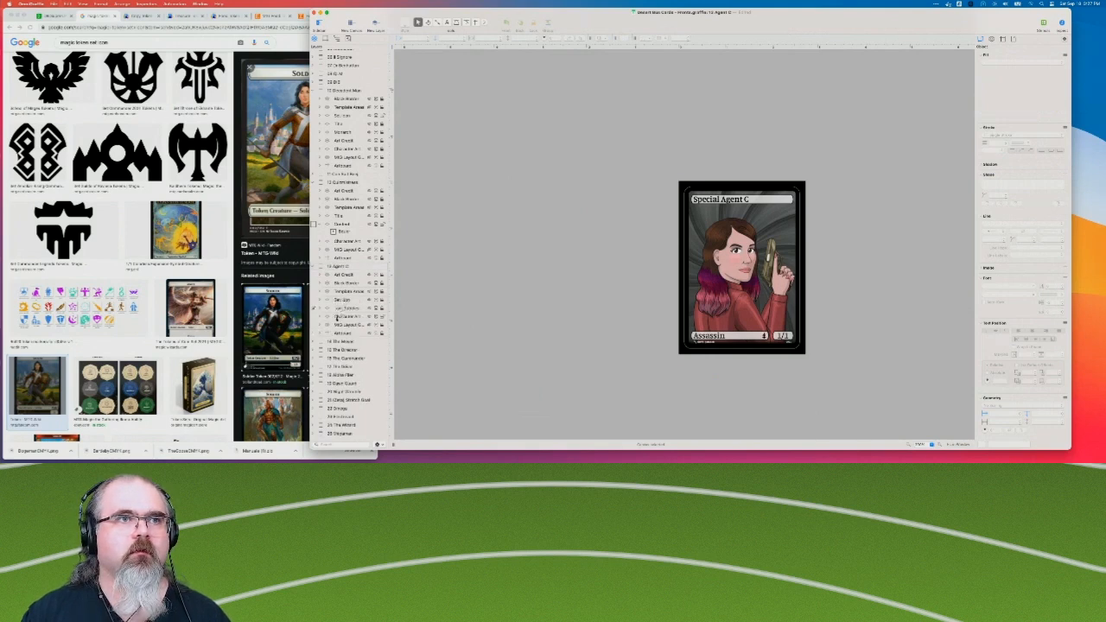
{"action": "left_click", "coordinate": [314, 267]}
Add the Set Icon layer above Text Bubbles on The Moves card and collapse its layers.
{"action": "left_click", "coordinate": [315, 275]}
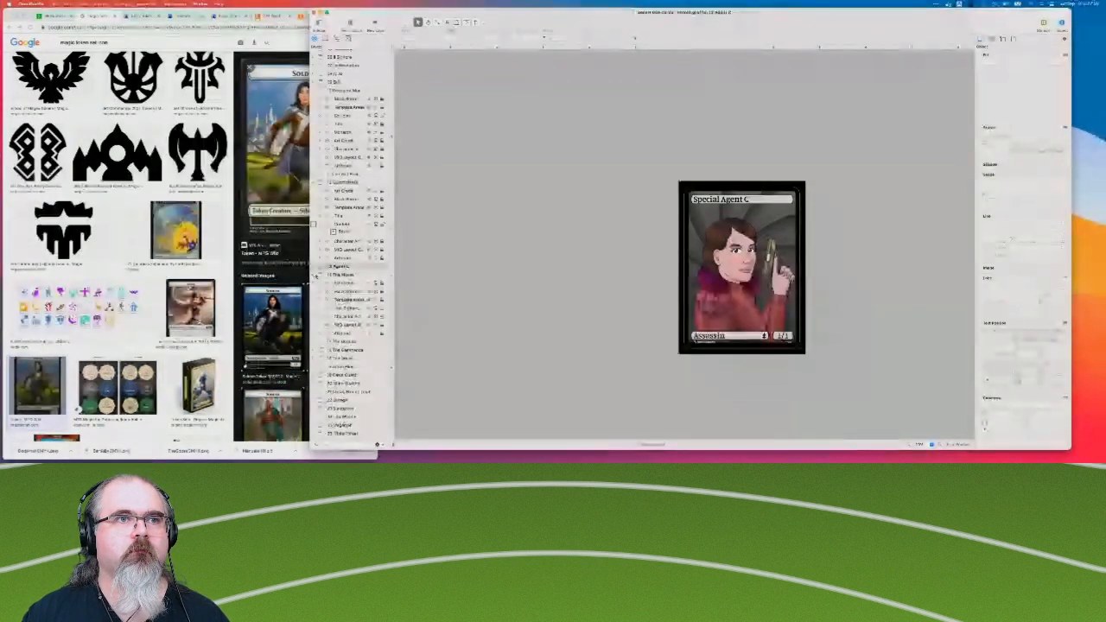
{"action": "left_click", "coordinate": [346, 309]}
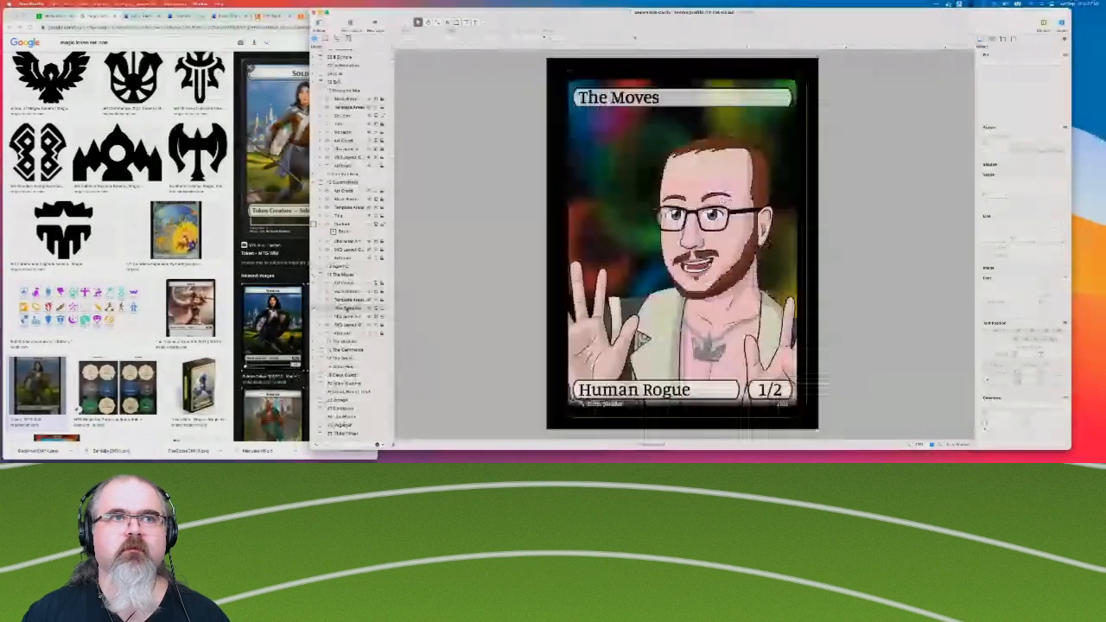
{"action": "left_click", "coordinate": [315, 275]}
Paste the Set Icon layer into The Director card, raise it above Text Bubbles, and collapse the card's layers.
{"action": "left_click", "coordinate": [316, 283]}
{"action": "left_click", "coordinate": [320, 284]}
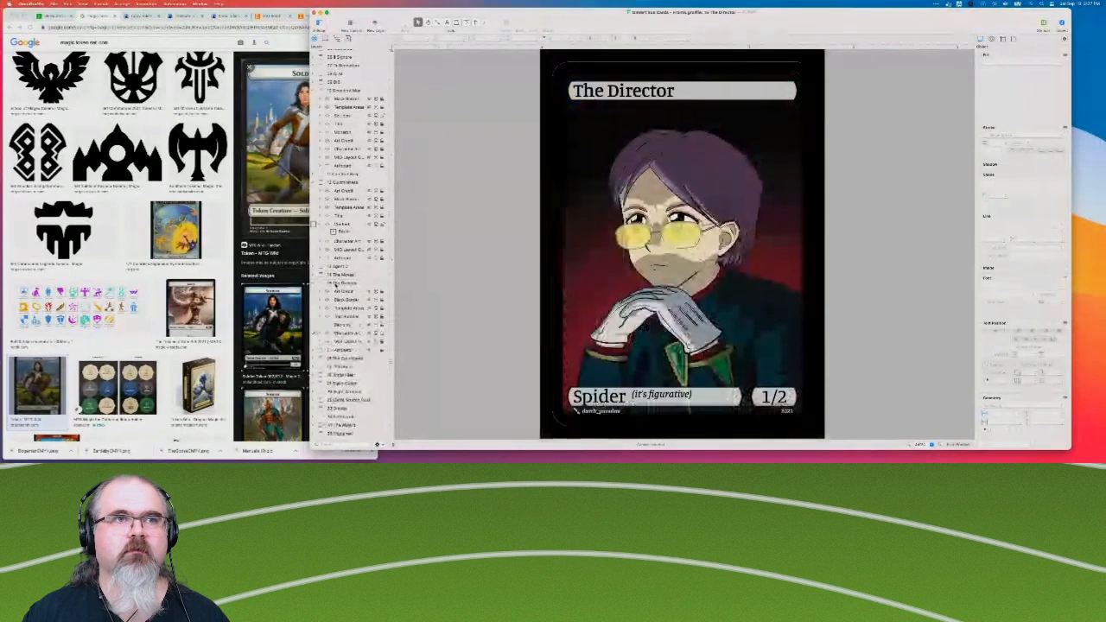
{"action": "left_click", "coordinate": [354, 327]}
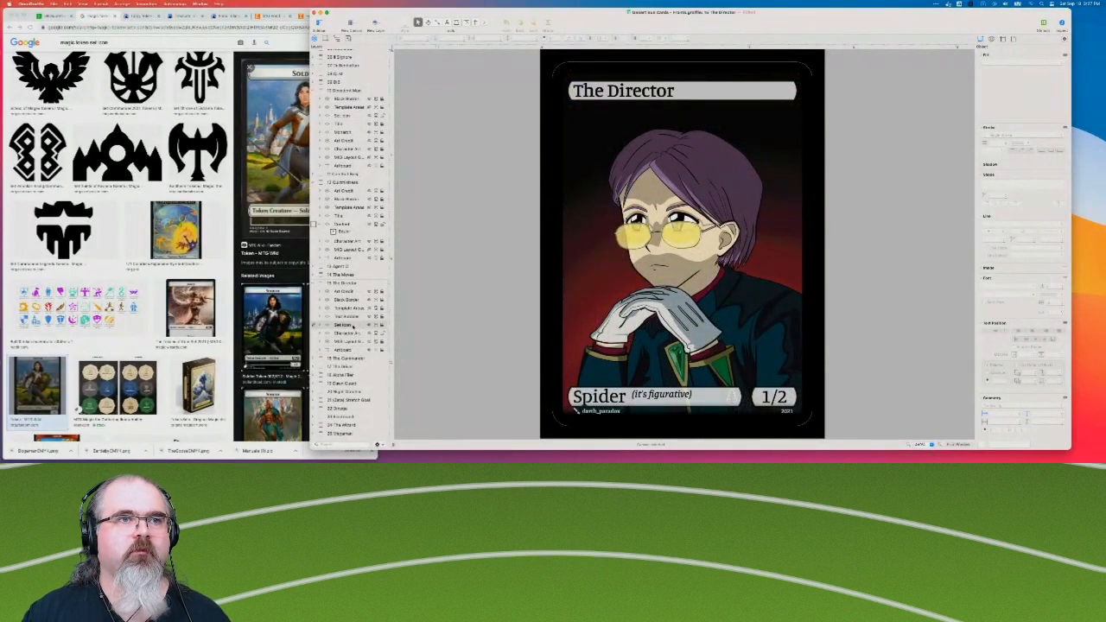
{"action": "left_click_drag", "start_coordinate": [350, 317], "coordinate": [349, 315]}
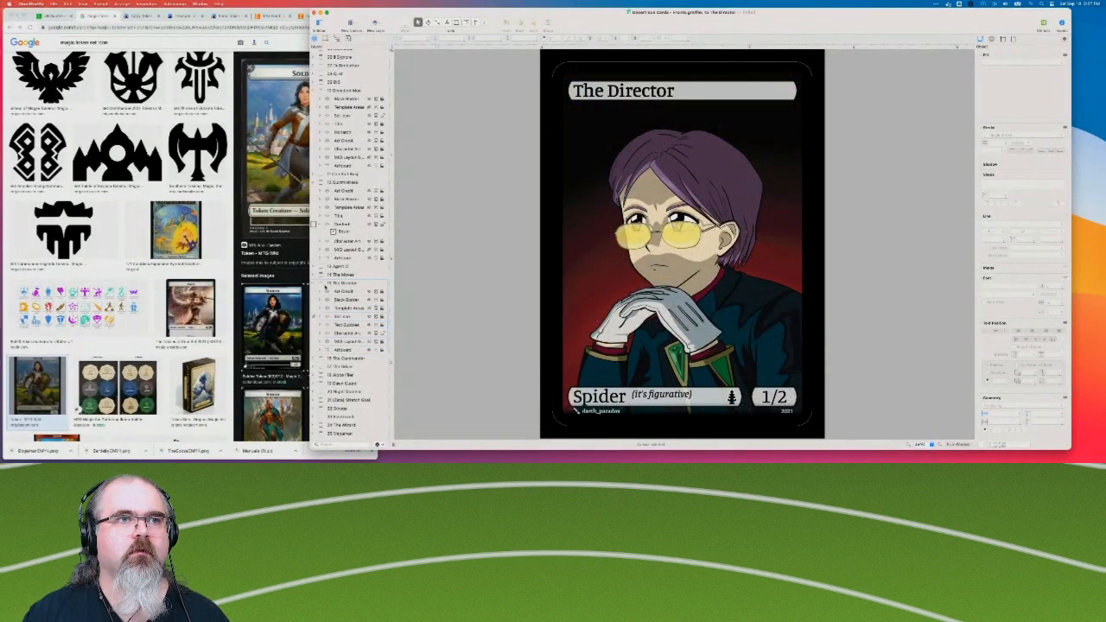
{"action": "left_click", "coordinate": [314, 284]}
Paste the Set Icon layer into The Commander card, raise it above Text Bubbles, and collapse the card's layers.
{"action": "left_click", "coordinate": [338, 294]}
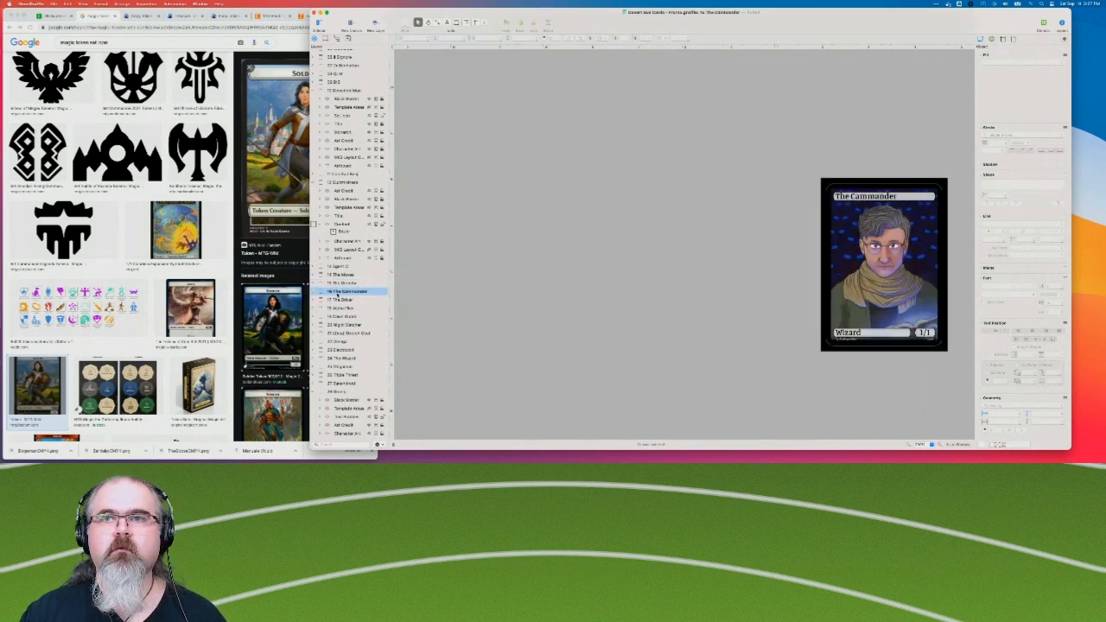
{"action": "left_click", "coordinate": [320, 291]}
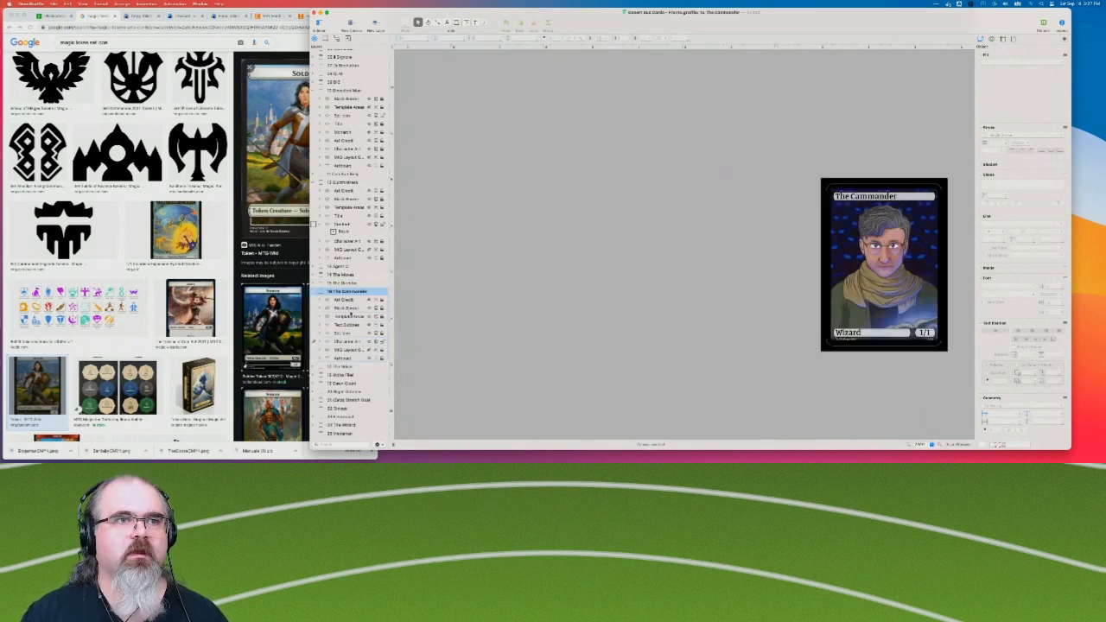
{"action": "left_click", "coordinate": [348, 342]}
{"action": "left_click", "coordinate": [349, 334]}
{"action": "left_click", "coordinate": [348, 325], "text": "shift"}
{"action": "left_click", "coordinate": [349, 332]}
{"action": "left_click_drag", "start_coordinate": [349, 334], "coordinate": [348, 322]}
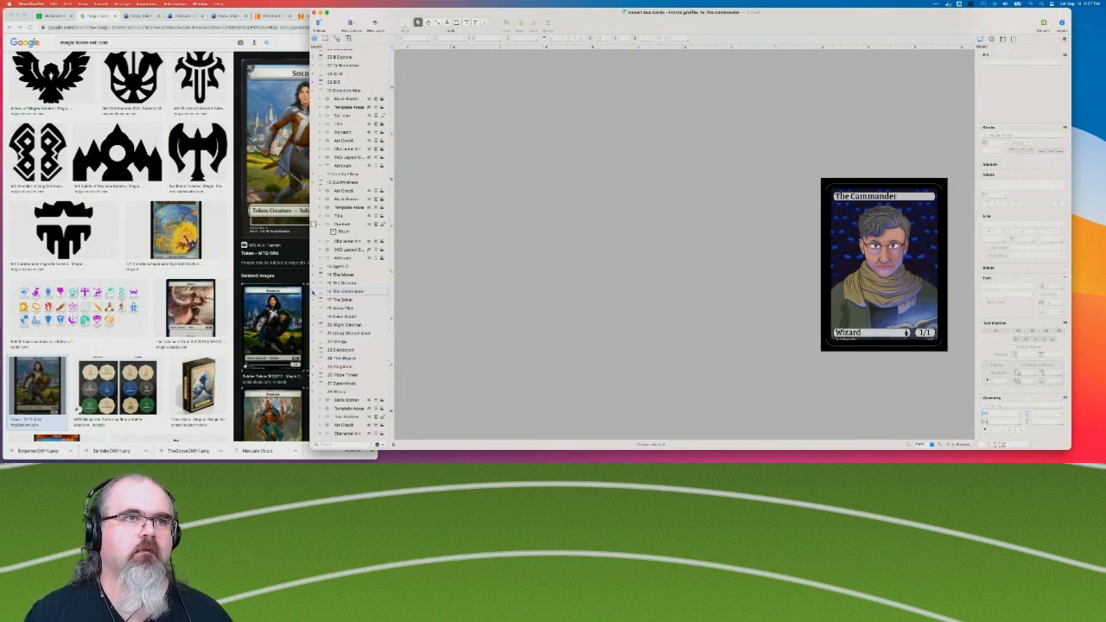
{"action": "left_click", "coordinate": [313, 293]}
Paste the Set Icon layer directly above Text Bubbles on The Driver card and collapse its layers.
{"action": "left_click", "coordinate": [351, 300]}
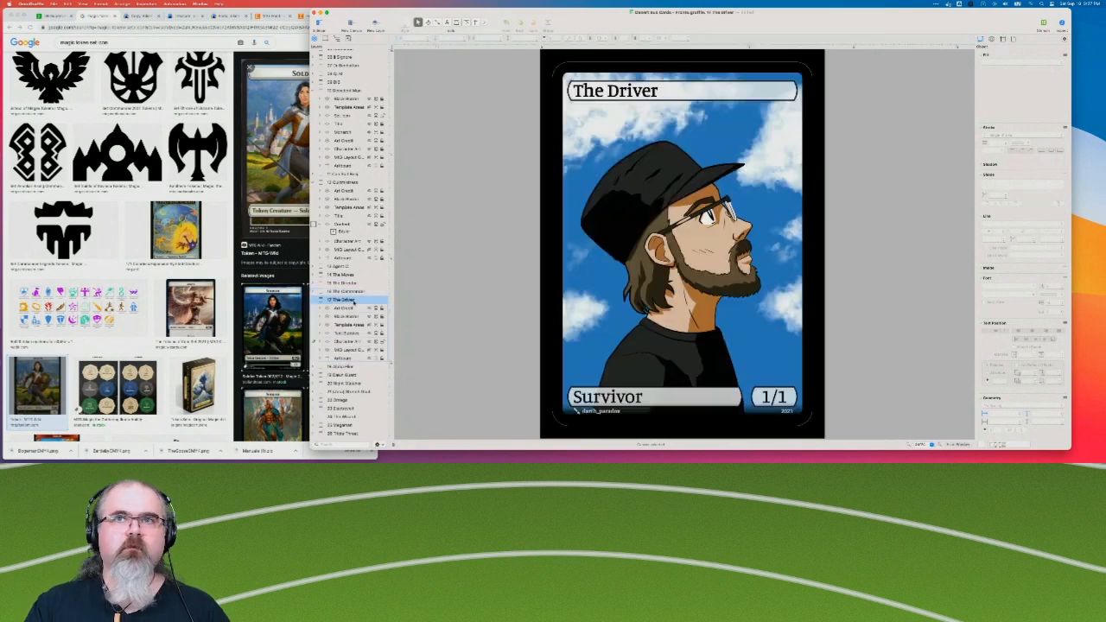
{"action": "left_click", "coordinate": [350, 326]}
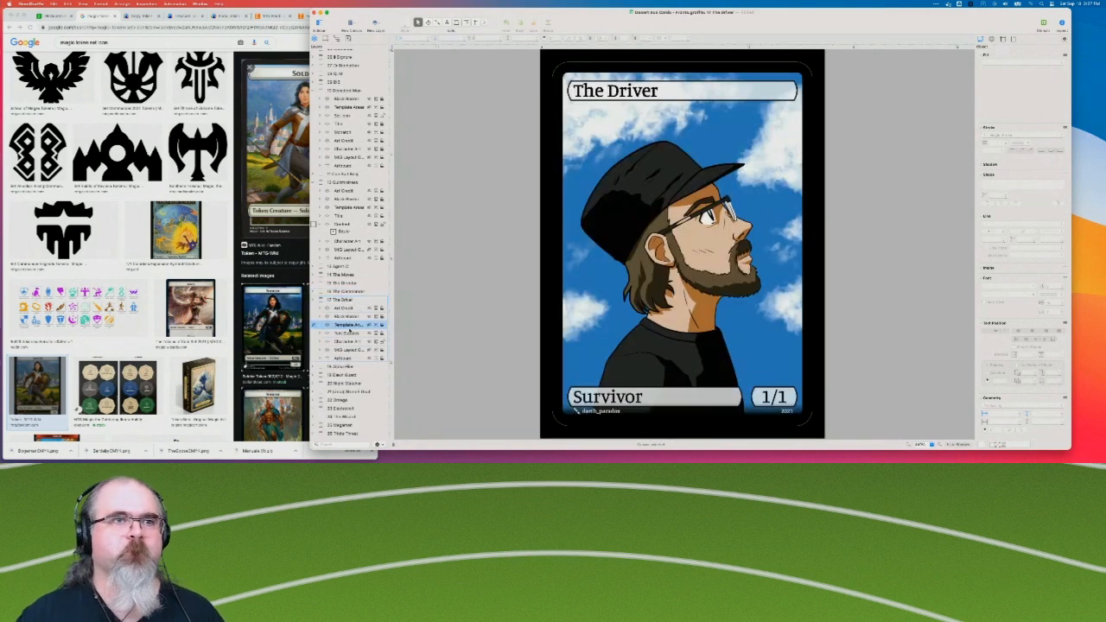
{"action": "left_click", "coordinate": [349, 334]}
{"action": "key", "text": "super+v"}
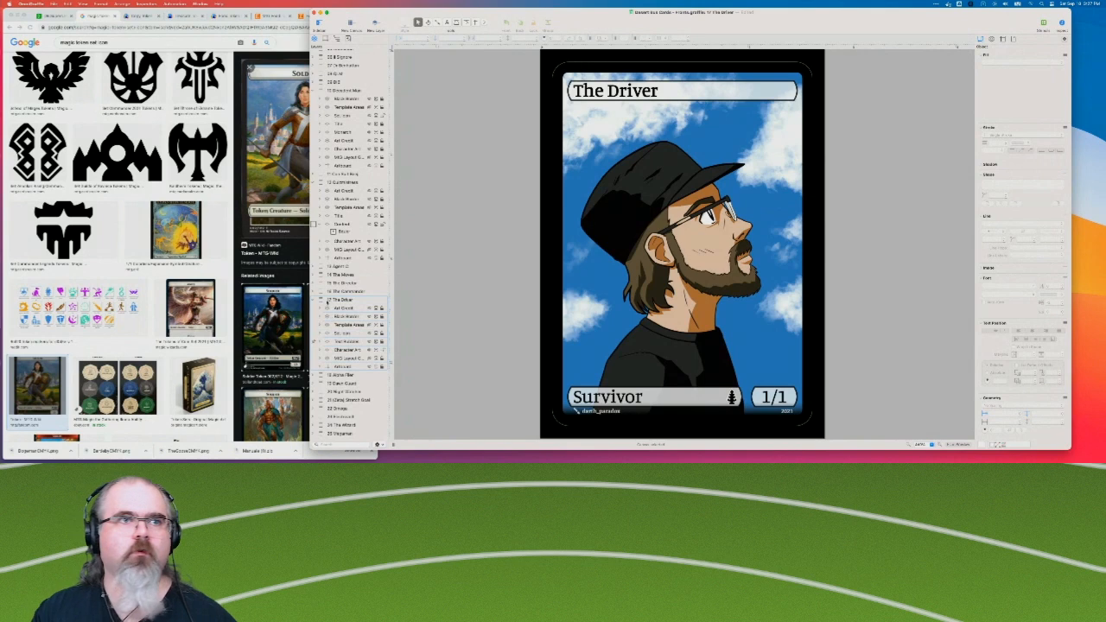
{"action": "left_click", "coordinate": [320, 300]}
Paste the Set Icon layer into the Legally Distinct Alpha Flier card and collapse its layers.
{"action": "left_click", "coordinate": [342, 308]}
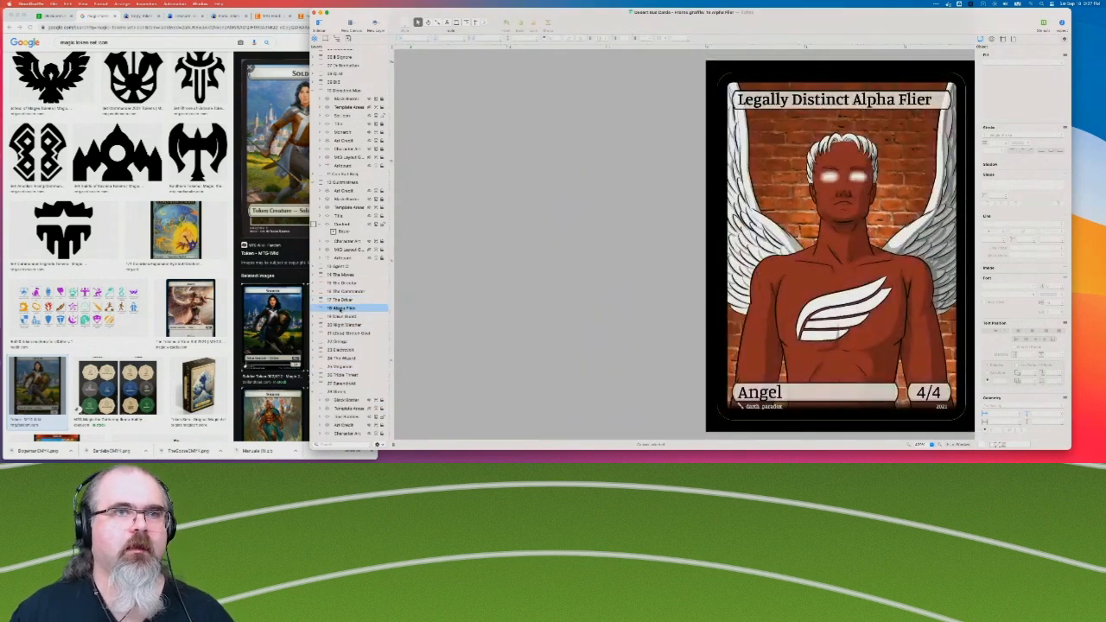
{"action": "left_click", "coordinate": [318, 309]}
{"action": "left_click", "coordinate": [345, 341]}
{"action": "key", "text": "super+v"}
{"action": "left_click", "coordinate": [318, 308]}
Paste the Set Icon layer above Text Bubbles on The Dawn Guardian card and collapse its layers.
{"action": "left_click", "coordinate": [342, 316]}
{"action": "left_click", "coordinate": [316, 317]}
{"action": "left_click", "coordinate": [344, 351]}
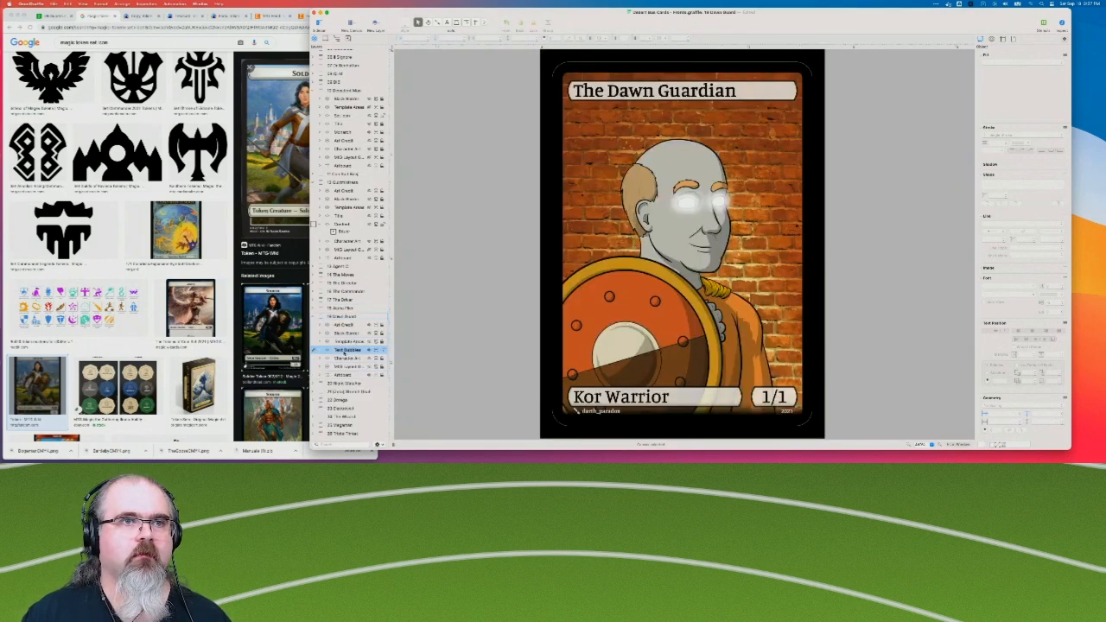
{"action": "key", "text": "super+v"}
{"action": "left_click", "coordinate": [316, 317]}
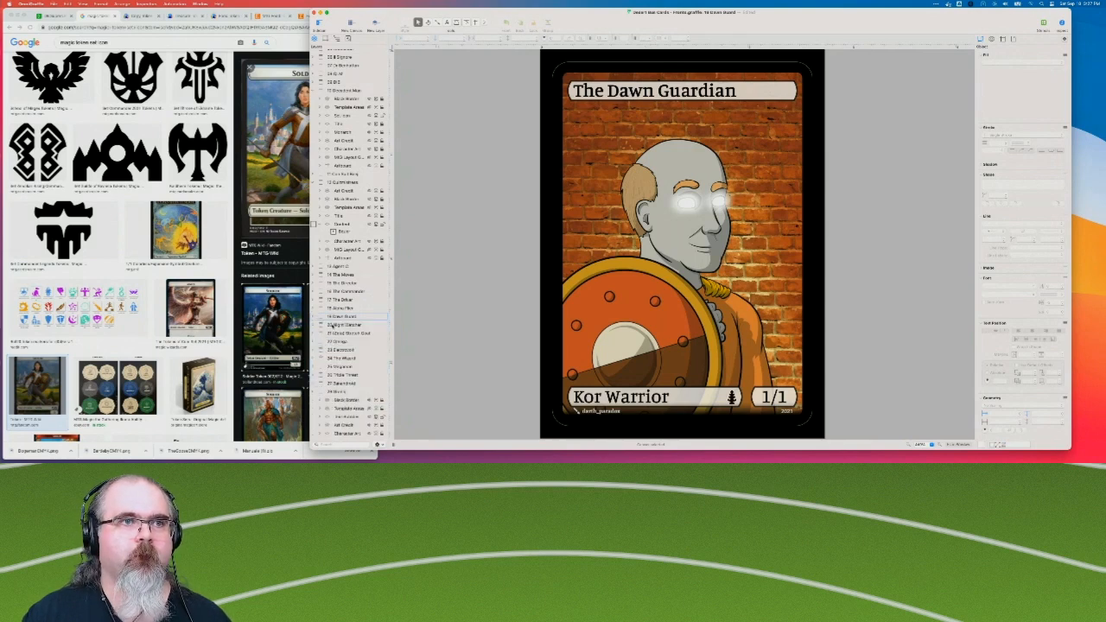
{"action": "left_click", "coordinate": [317, 318]}
Paste the Set Icon layer above Text Bubbles on The Night Watcher and The Stretch Goal cards, collapsing each card's layers.
{"action": "left_click", "coordinate": [349, 326]}
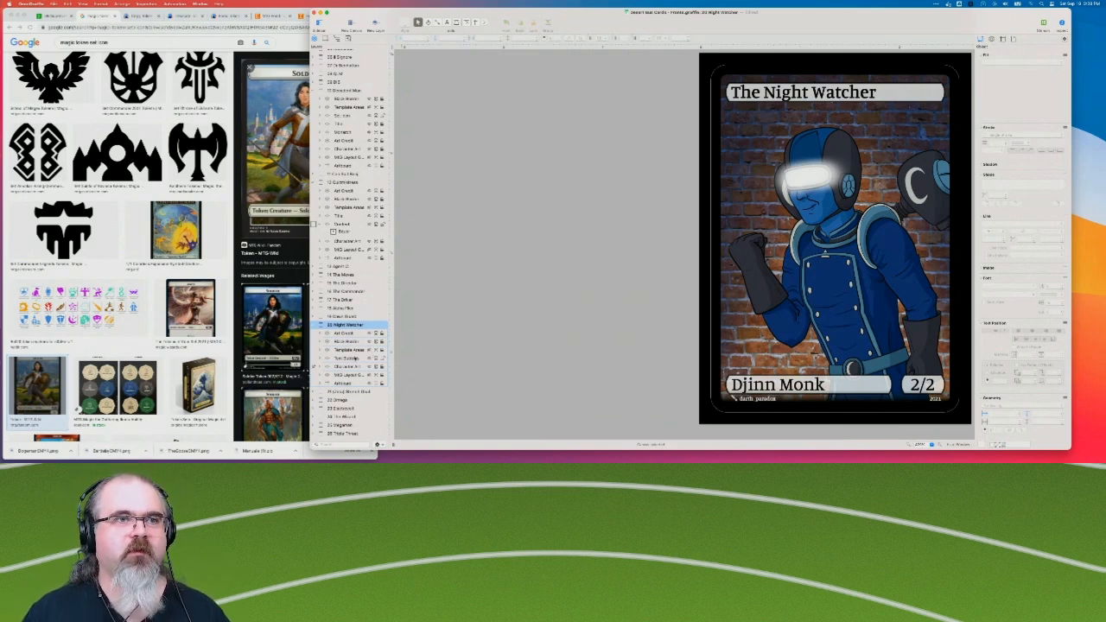
{"action": "left_click", "coordinate": [355, 358]}
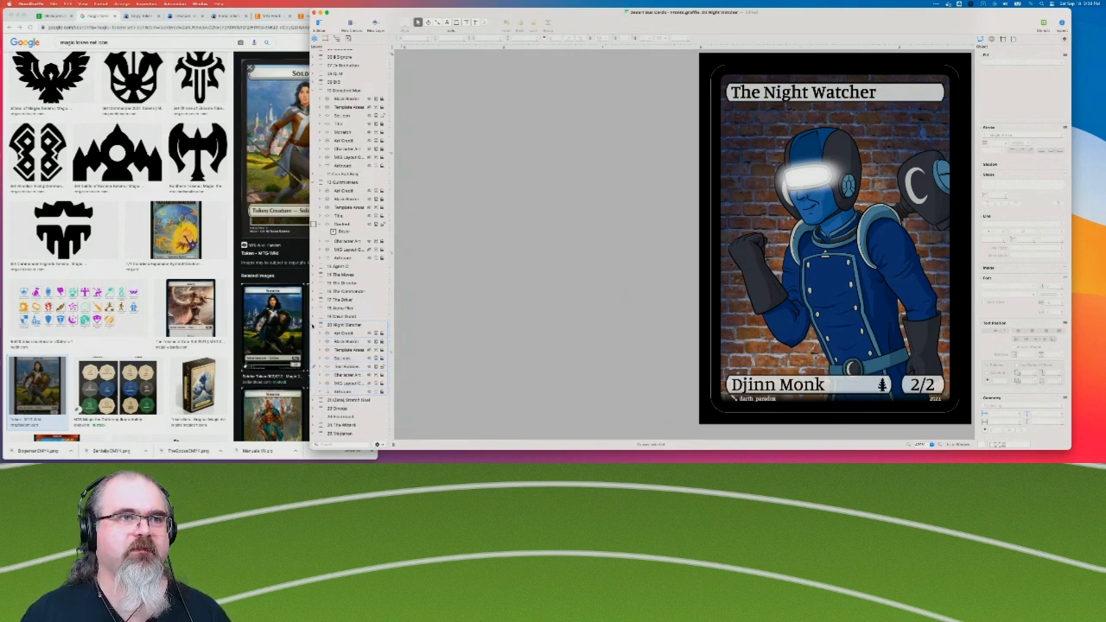
{"action": "left_click", "coordinate": [339, 334]}
{"action": "left_click", "coordinate": [316, 334]}
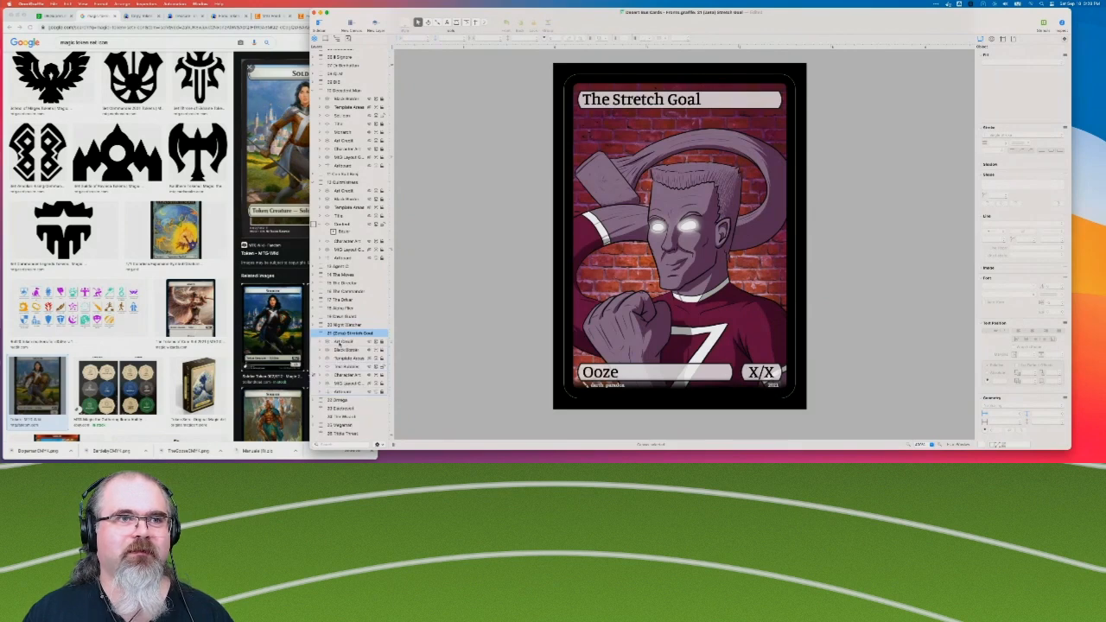
{"action": "left_click", "coordinate": [348, 367]}
{"action": "key", "text": "super+v"}
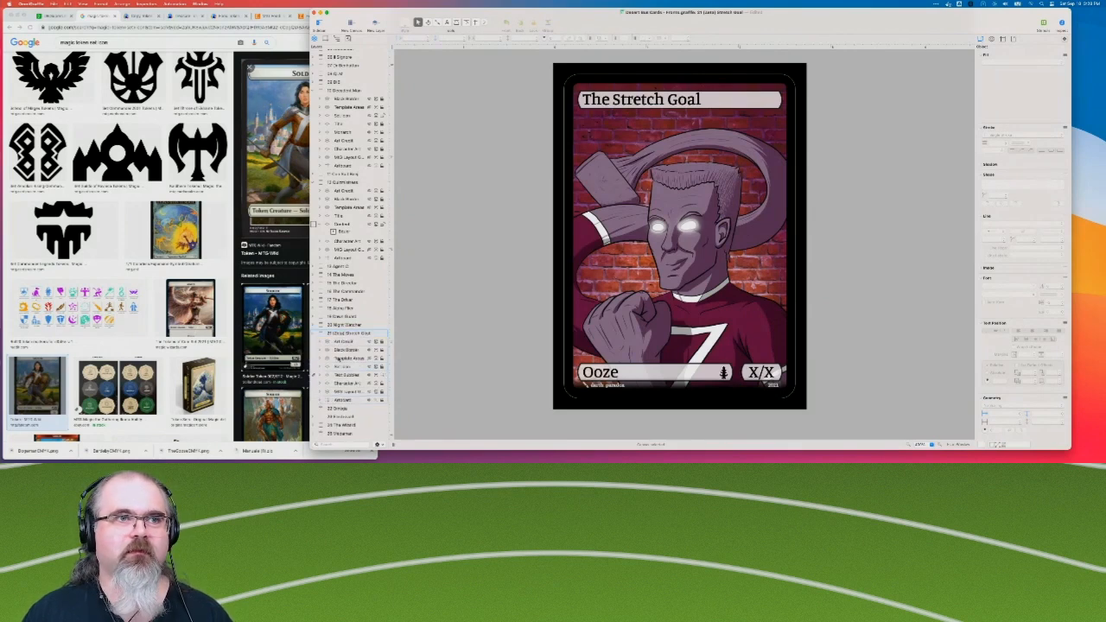
{"action": "left_click", "coordinate": [313, 334]}
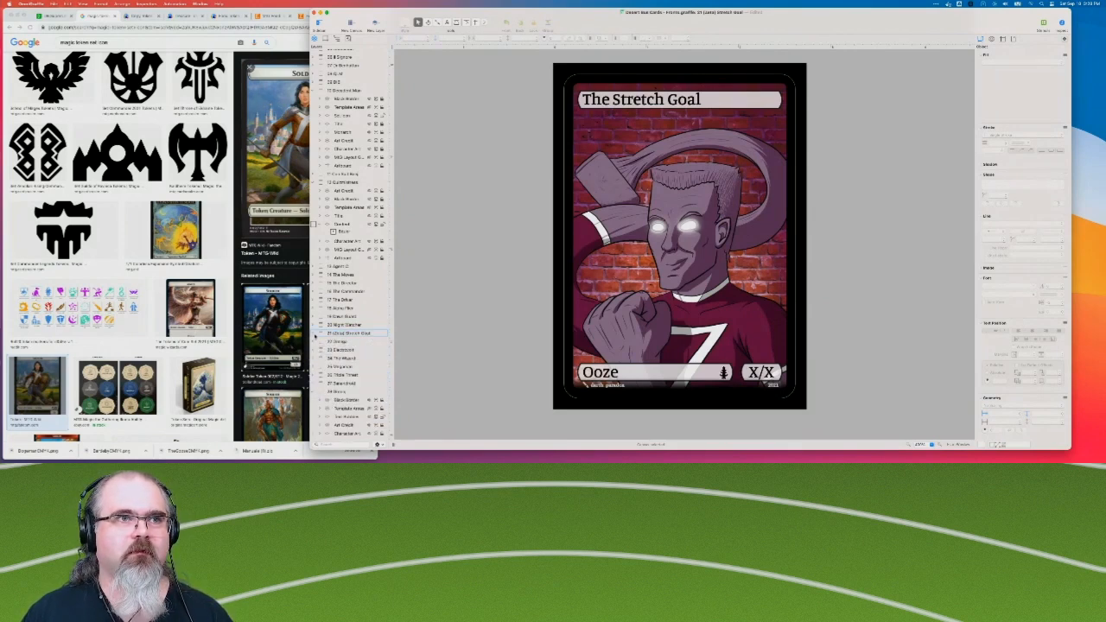
Paste the Set Icon layer into the Harbinger of Omega card and move it directly above Text Bubbles.
{"action": "left_click", "coordinate": [328, 341]}
{"action": "left_click", "coordinate": [314, 341]}
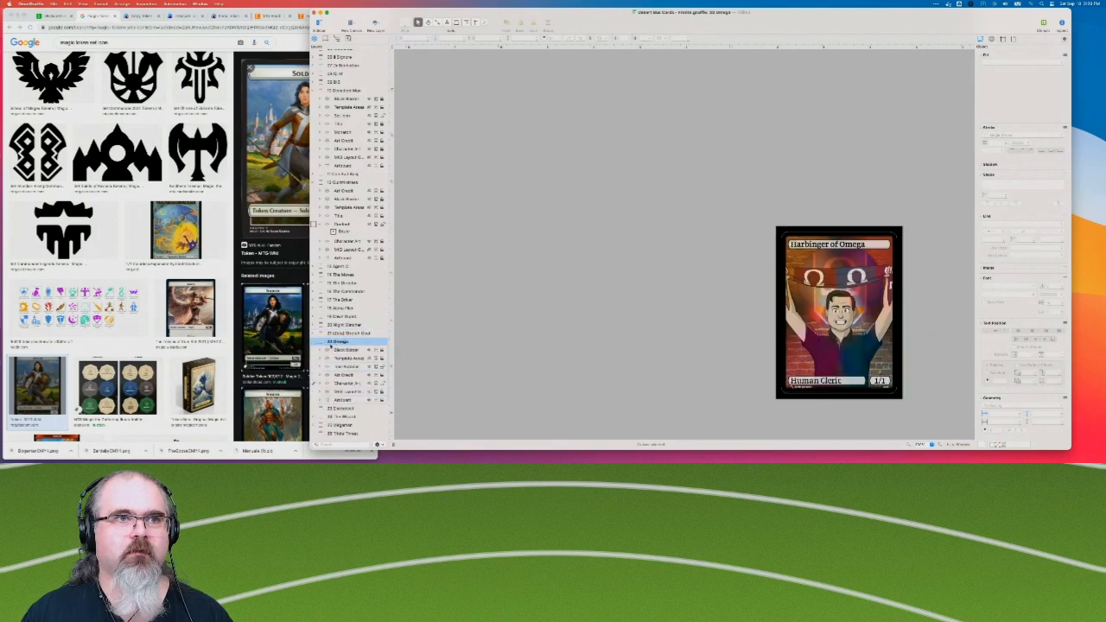
{"action": "key", "text": "super+v"}
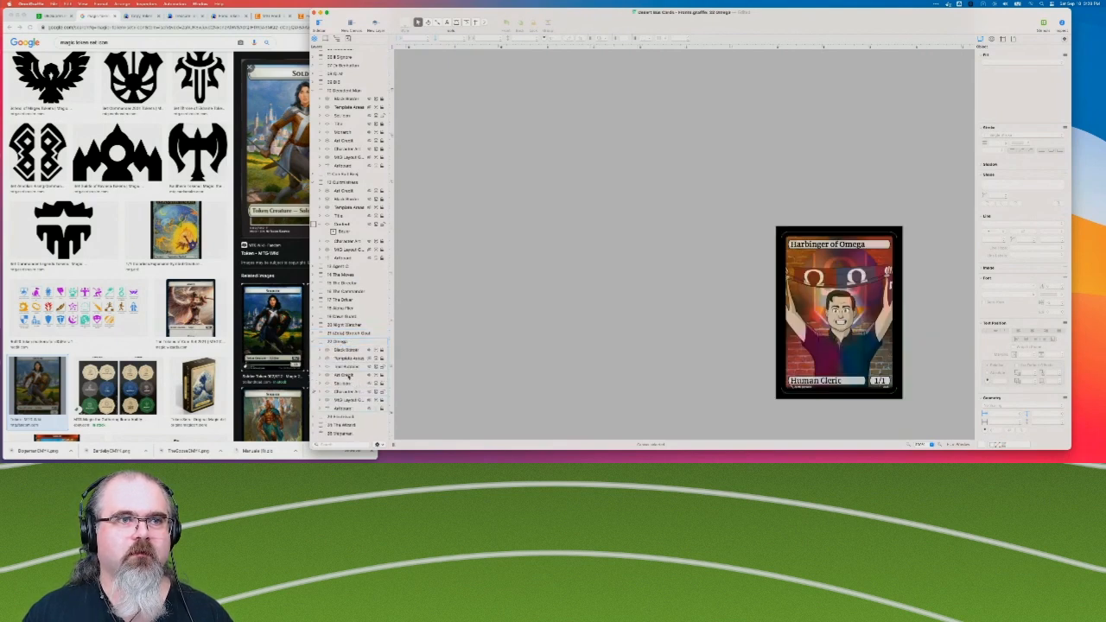
{"action": "left_click", "coordinate": [355, 386]}
{"action": "left_click_drag", "start_coordinate": [352, 385], "coordinate": [353, 367]}
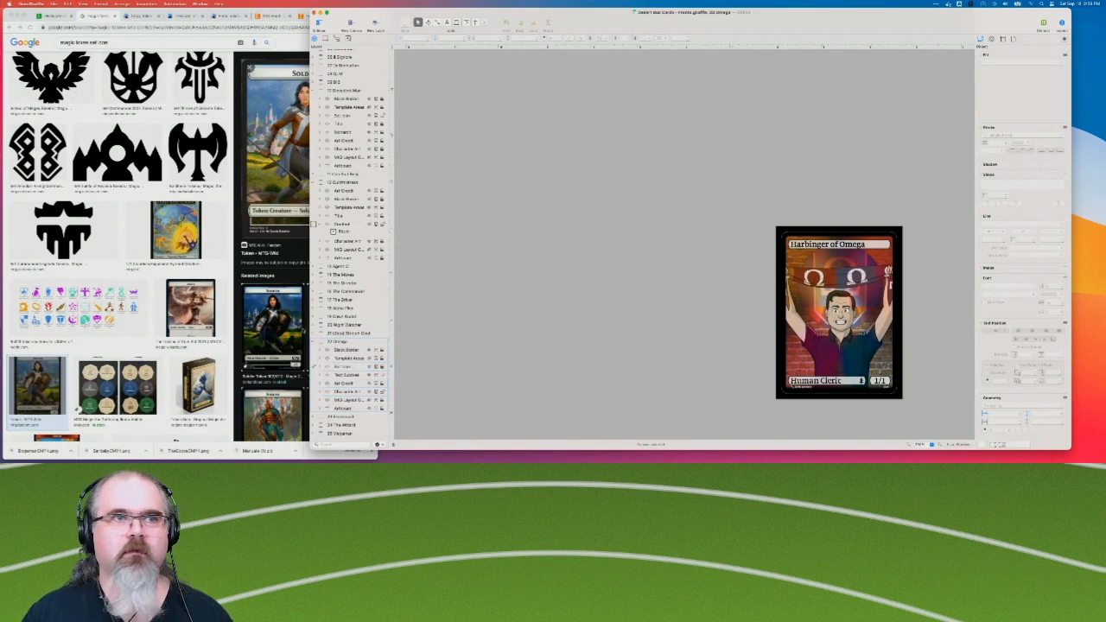
Collapse the Harbinger of Omega layers, and paste the Set Icon layer above Text Bubbles on the Electrovolt card, collapsing it too.
{"action": "left_click", "coordinate": [316, 343]}
{"action": "scroll", "coordinate": [341, 351], "scroll_direction": "down", "scroll_amount": 3}
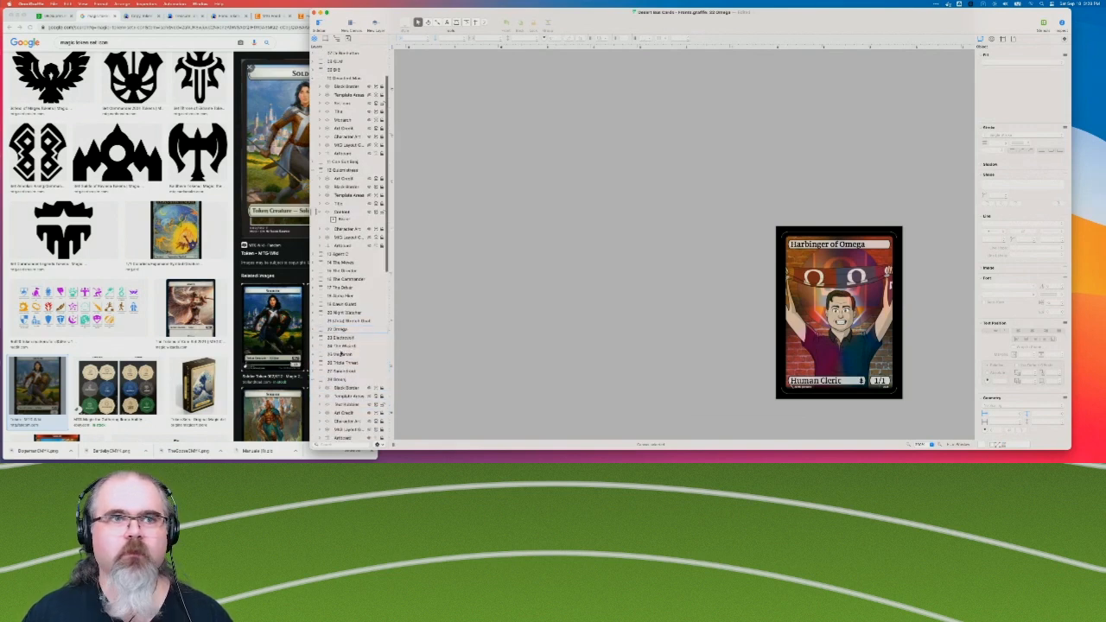
{"action": "left_click", "coordinate": [345, 313]}
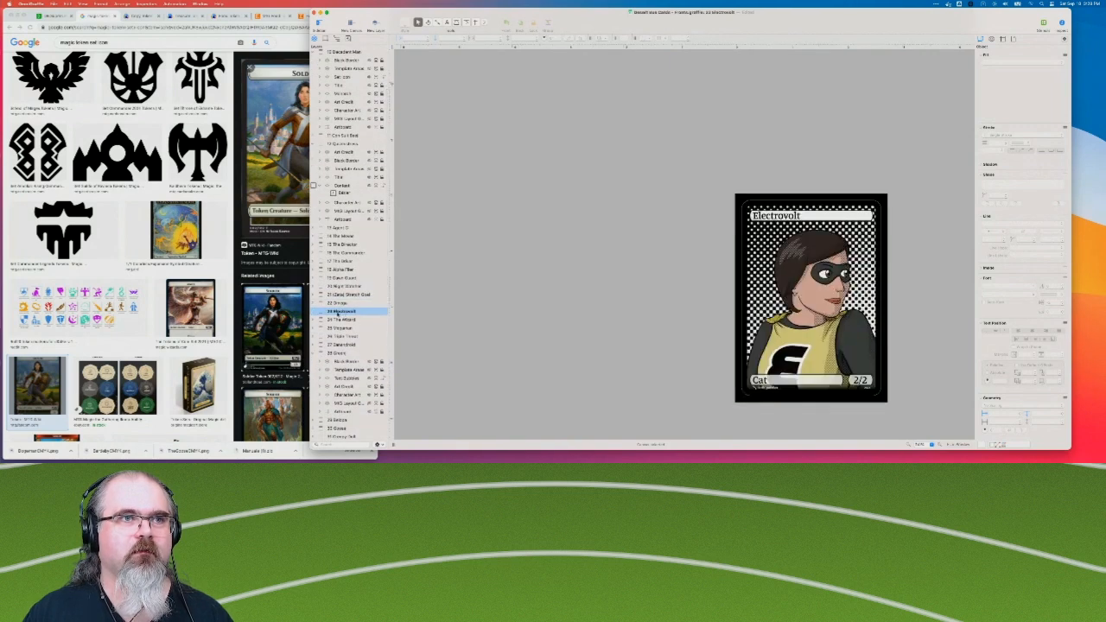
{"action": "left_click", "coordinate": [315, 311]}
{"action": "left_click", "coordinate": [350, 336]}
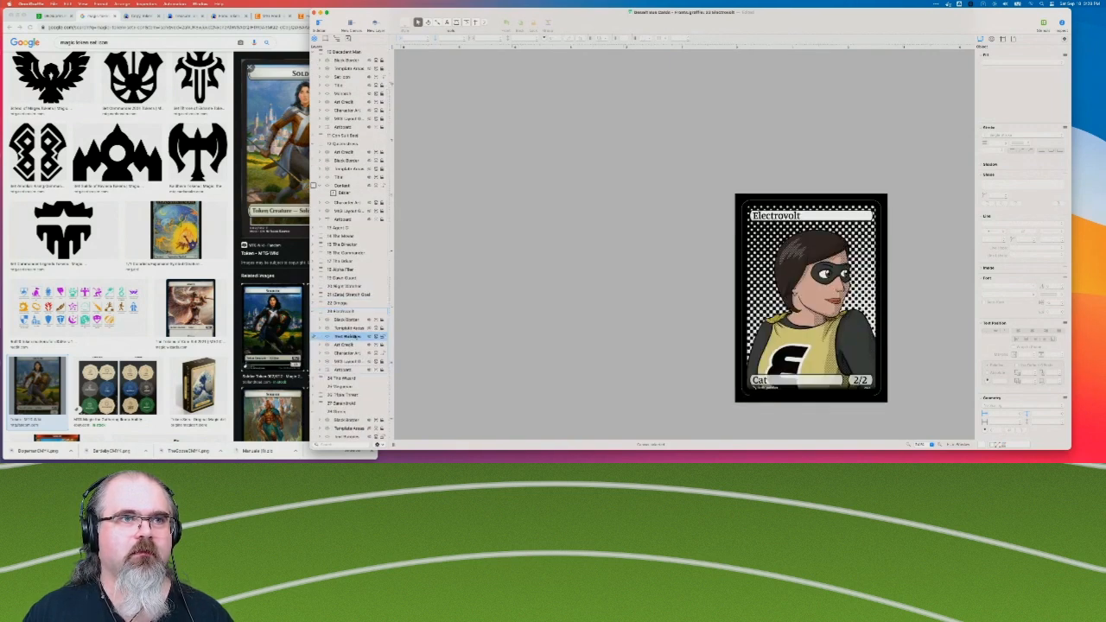
{"action": "key", "text": "super+v"}
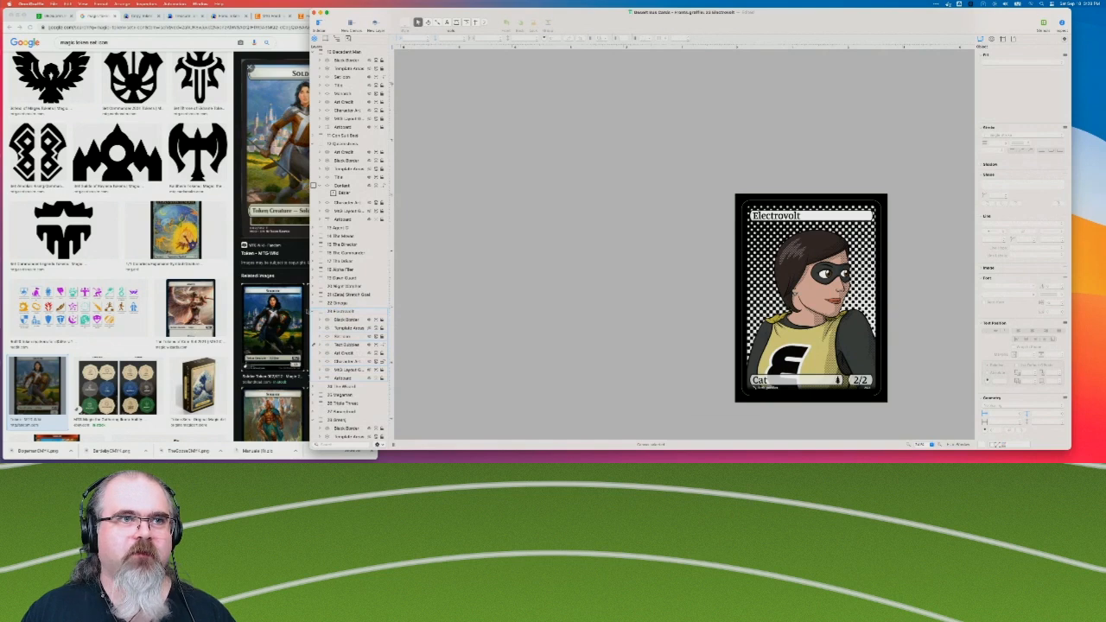
{"action": "left_click", "coordinate": [315, 312]}
Paste the Set Icon layer above Text Bubbles on The Wizard card and collapse its layers.
{"action": "left_click", "coordinate": [315, 320]}
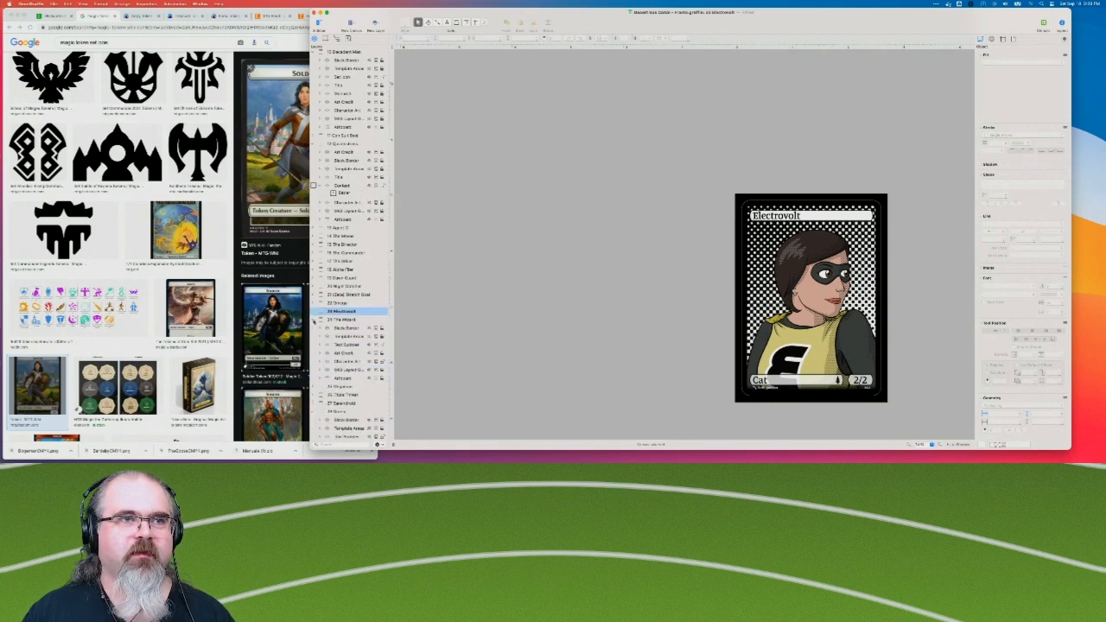
{"action": "left_click", "coordinate": [348, 344]}
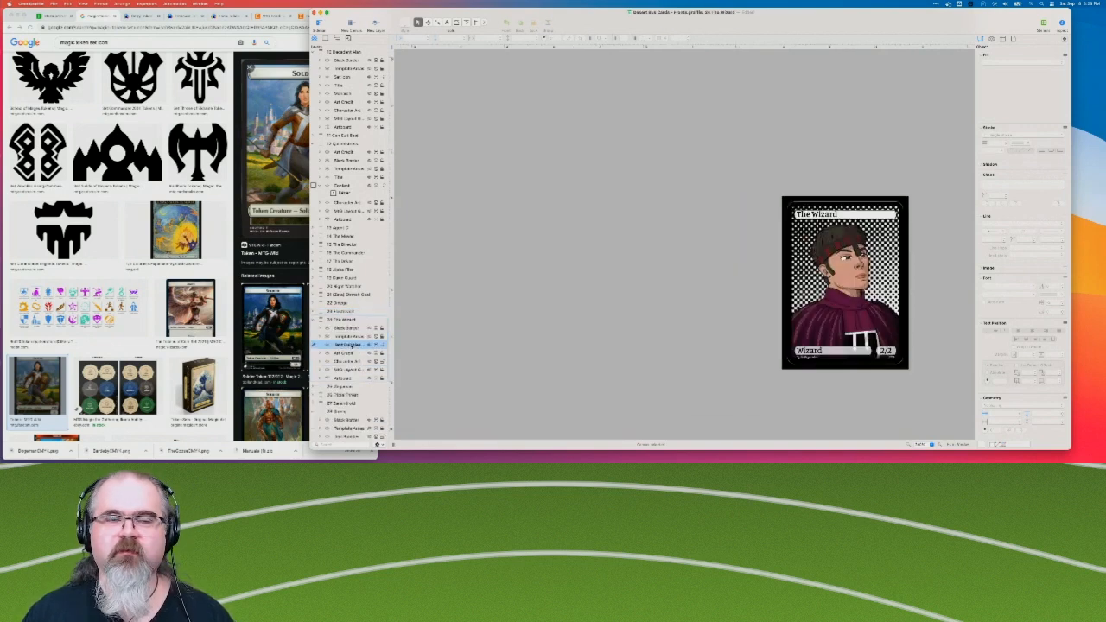
{"action": "key", "text": "super+v"}
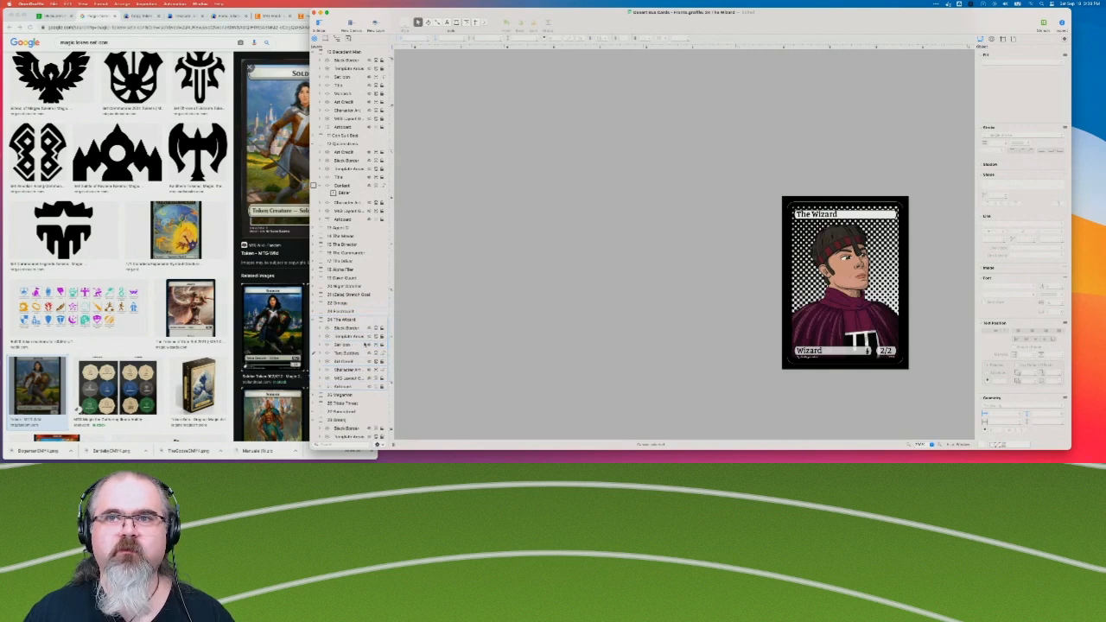
{"action": "left_click", "coordinate": [316, 320]}
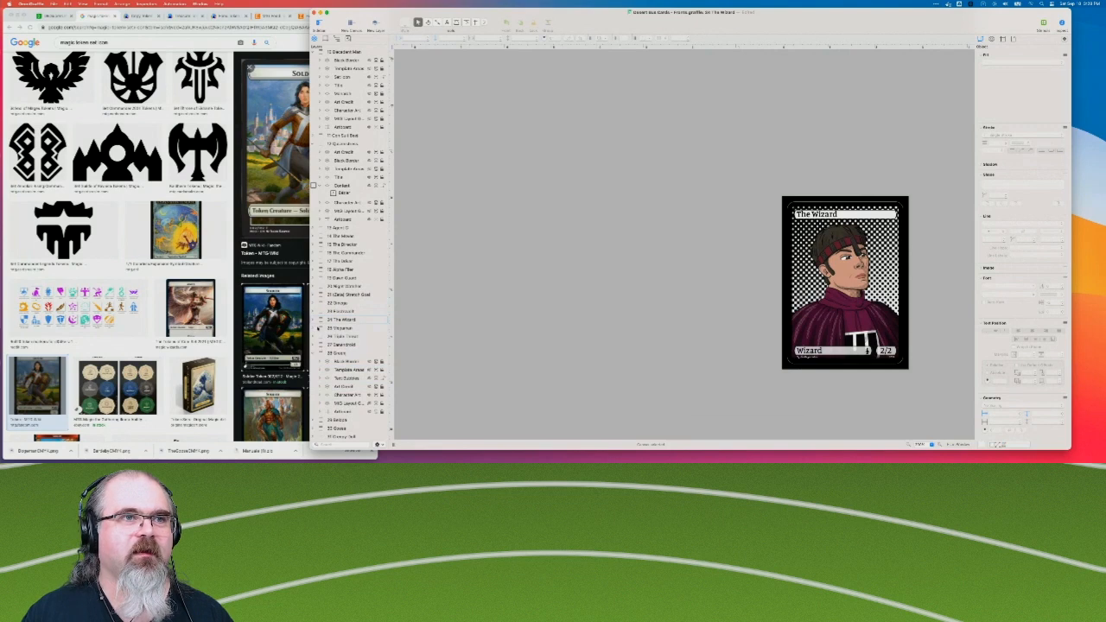
Paste the Set Icon layer above Text Bubbles on the Megaman card and collapse its layers.
{"action": "left_click", "coordinate": [339, 329]}
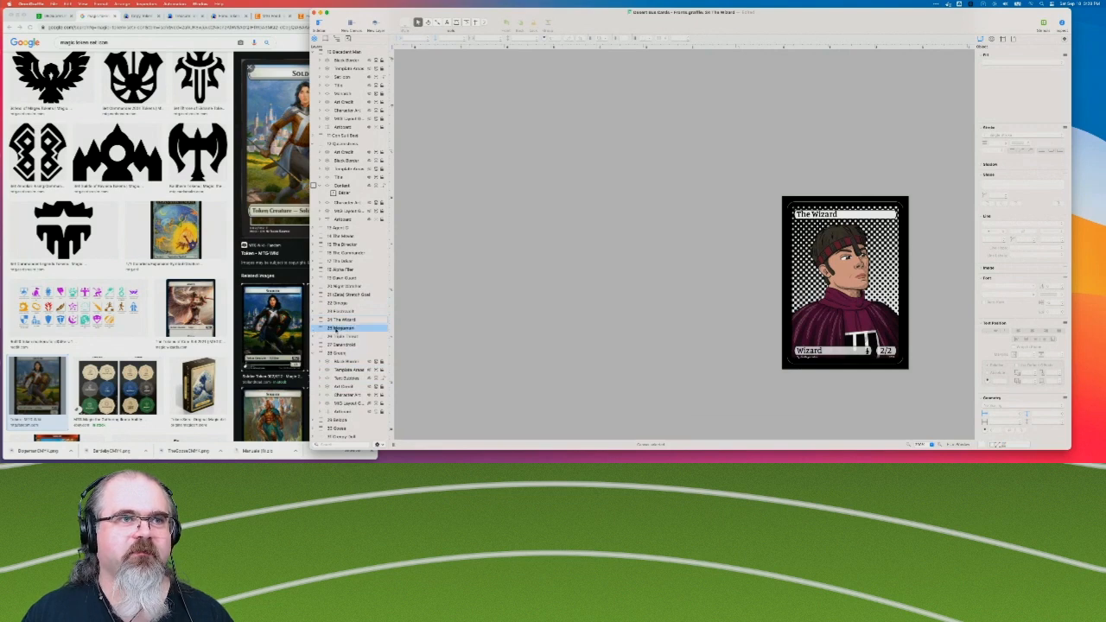
{"action": "left_click", "coordinate": [316, 329]}
{"action": "left_click", "coordinate": [350, 354]}
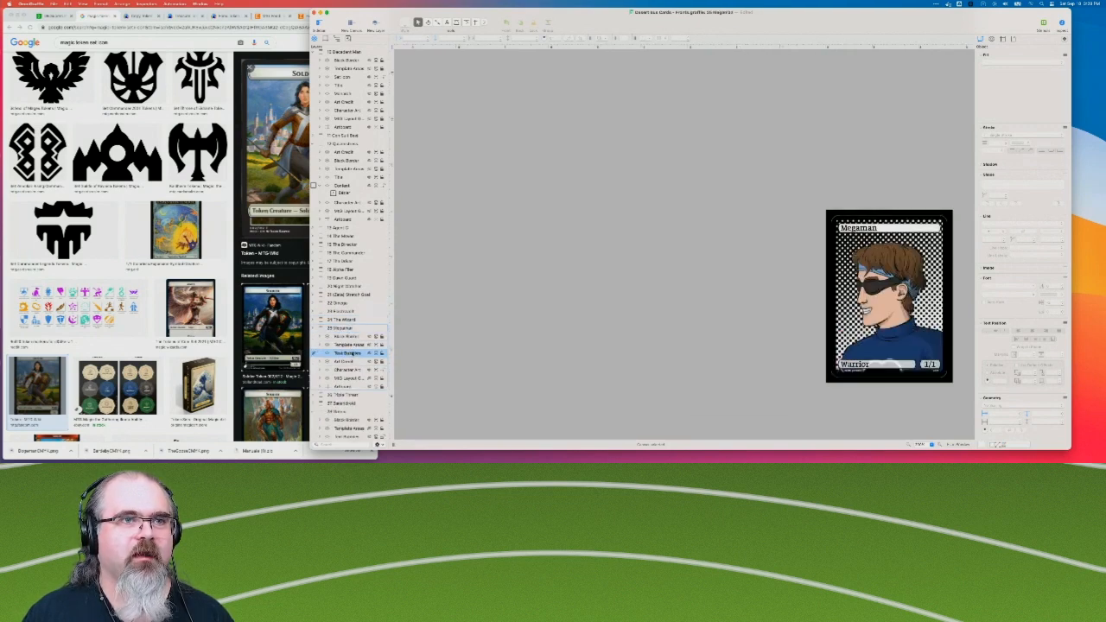
{"action": "key", "text": "super+v"}
{"action": "left_click", "coordinate": [316, 329]}
Paste the Set Icon layer above Text Bubbles on the Triple Threat card and collapse its layers.
{"action": "left_click", "coordinate": [318, 337]}
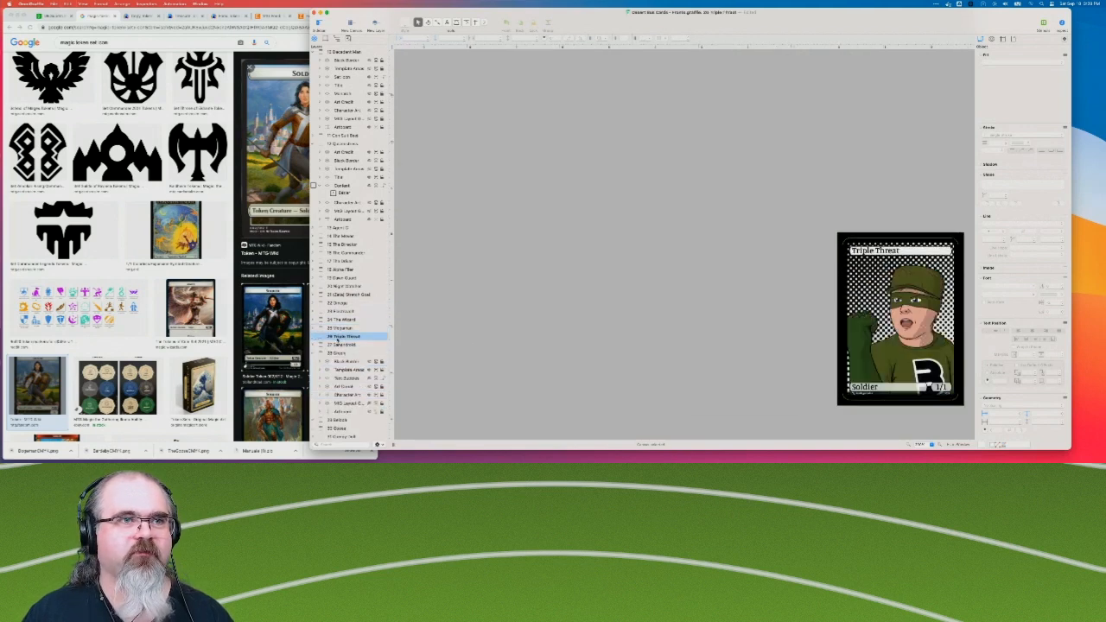
{"action": "left_click", "coordinate": [317, 336]}
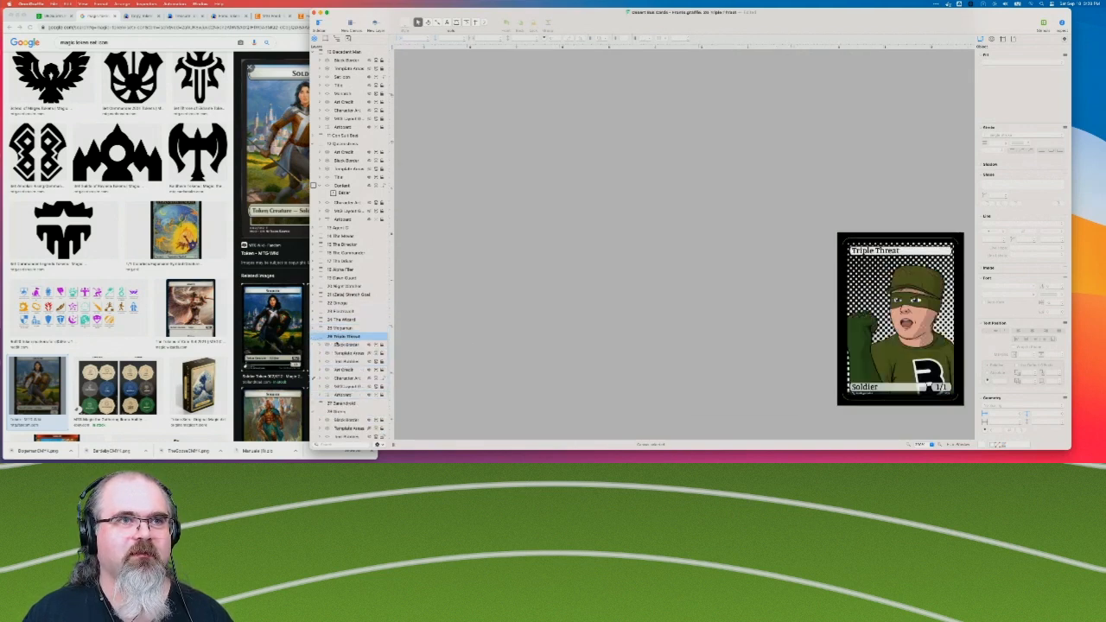
{"action": "left_click", "coordinate": [348, 362]}
{"action": "key", "text": "super+v"}
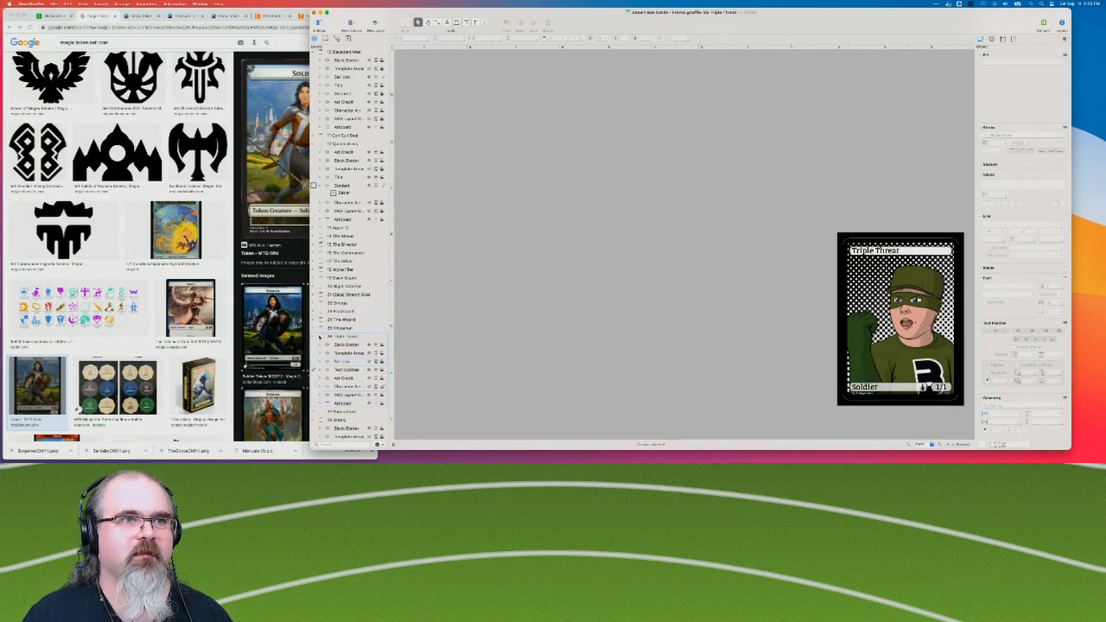
{"action": "left_click", "coordinate": [314, 337]}
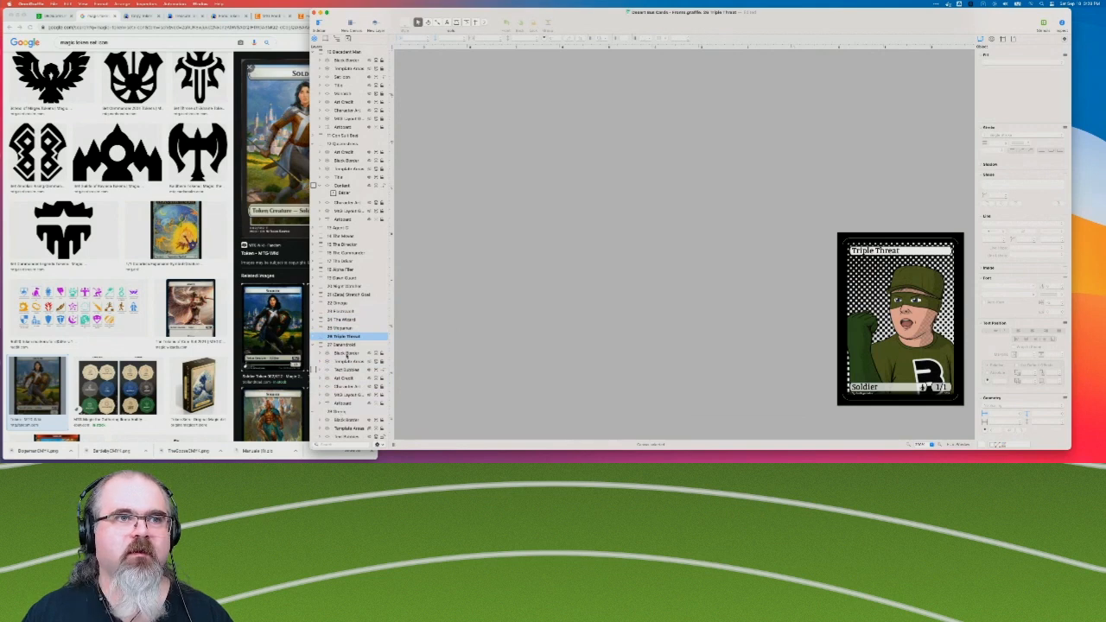
Skip the Banandroid and Green Screen cards, and paste the Set Icon layer above Text Bubbles on card 29, collapsing its layers.
{"action": "left_click", "coordinate": [346, 345]}
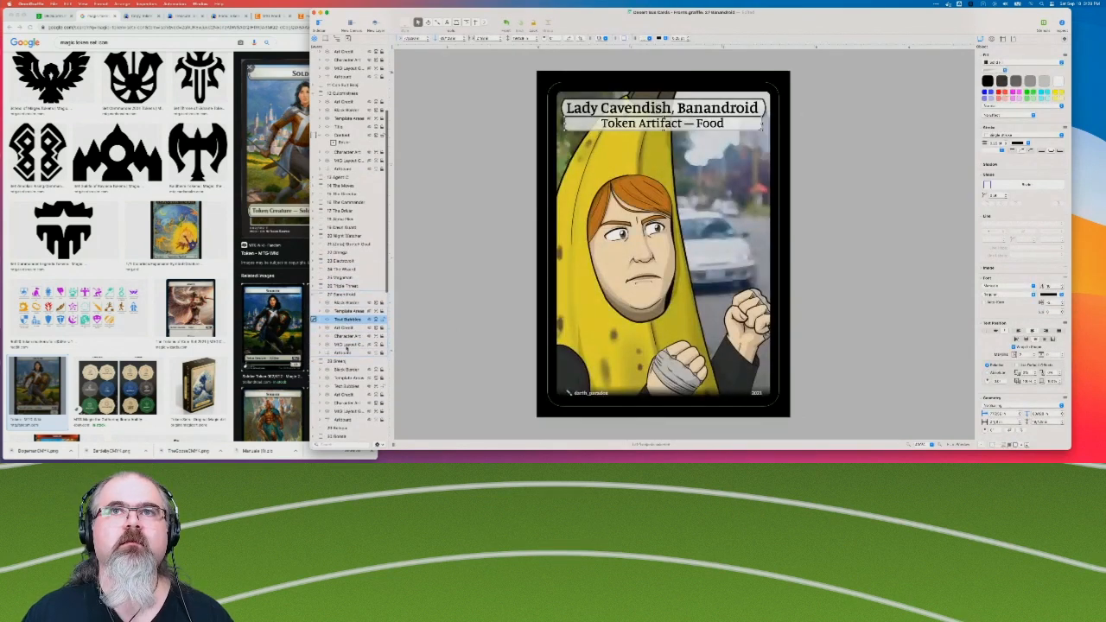
{"action": "left_click", "coordinate": [343, 362]}
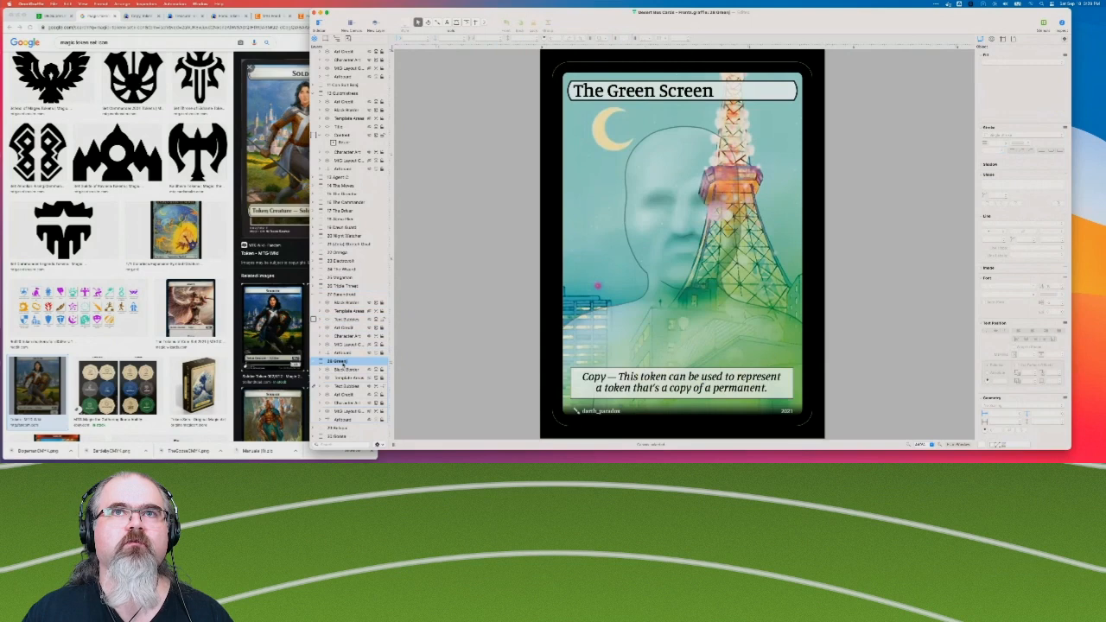
{"action": "scroll", "coordinate": [348, 377], "scroll_direction": "down", "scroll_amount": 2}
{"action": "left_click", "coordinate": [340, 381]}
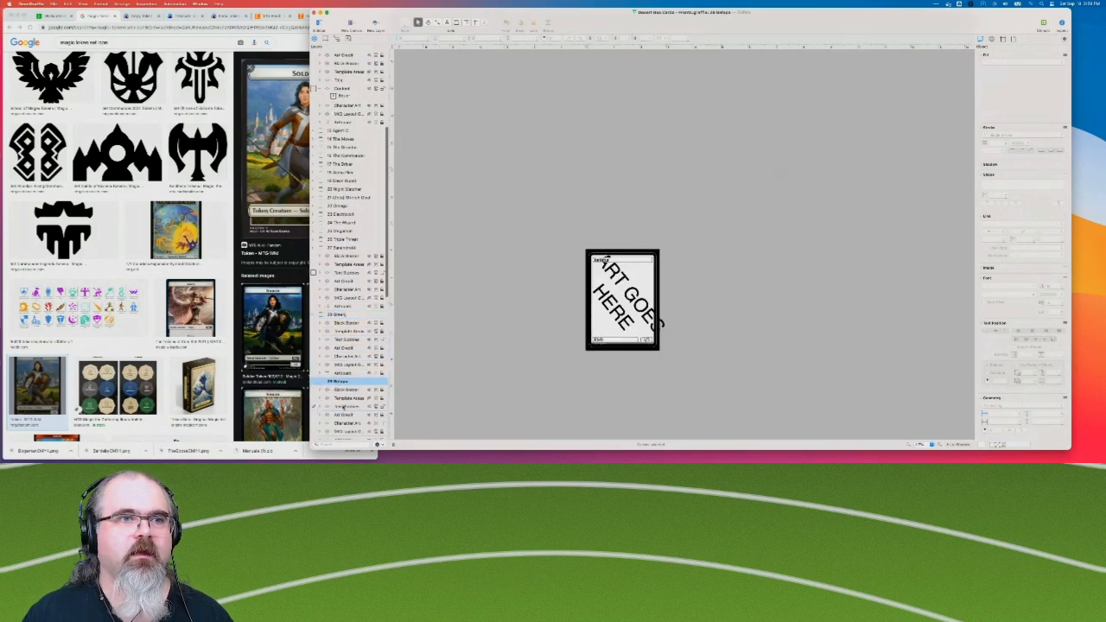
{"action": "left_click", "coordinate": [344, 407]}
{"action": "key", "text": "super+v"}
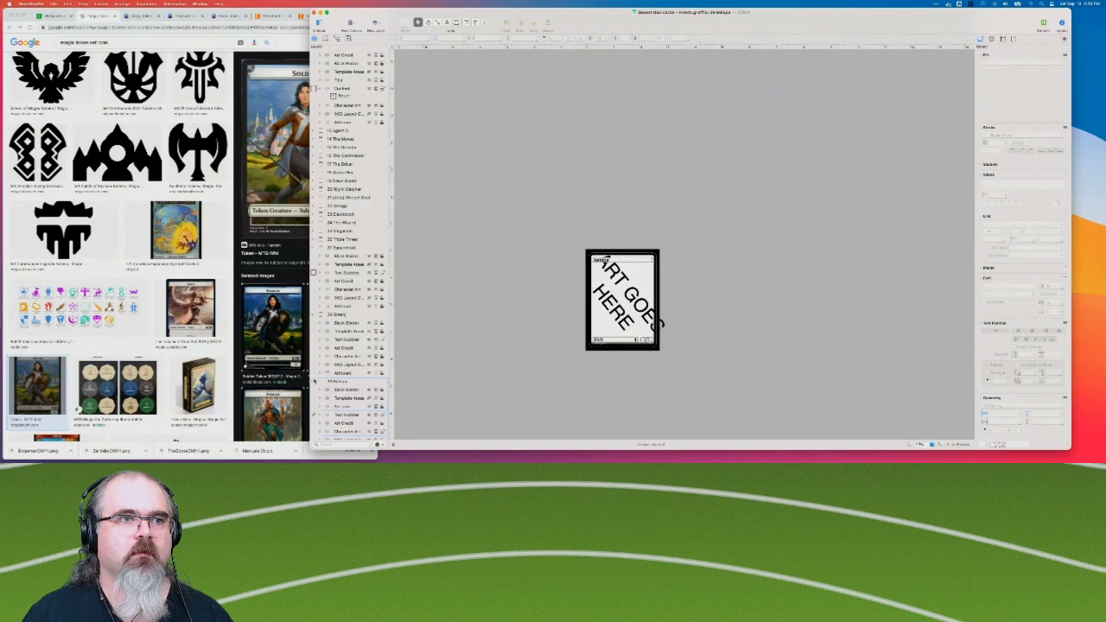
{"action": "left_click", "coordinate": [315, 382]}
Paste the Set Icon layer into the Terrible Goose card and move it directly above Text Bubbles.
{"action": "scroll", "coordinate": [329, 381], "scroll_direction": "down", "scroll_amount": 1}
{"action": "left_click", "coordinate": [336, 373]}
{"action": "left_click", "coordinate": [335, 382]}
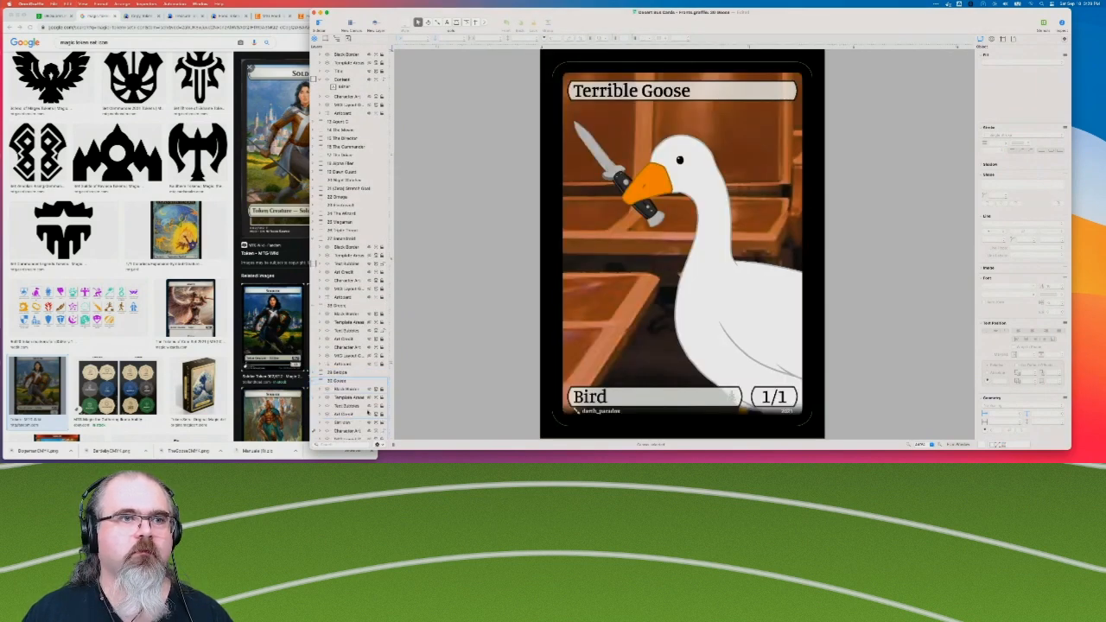
{"action": "scroll", "coordinate": [362, 403], "scroll_direction": "down", "scroll_amount": 1}
{"action": "left_click_drag", "start_coordinate": [351, 408], "coordinate": [352, 389]}
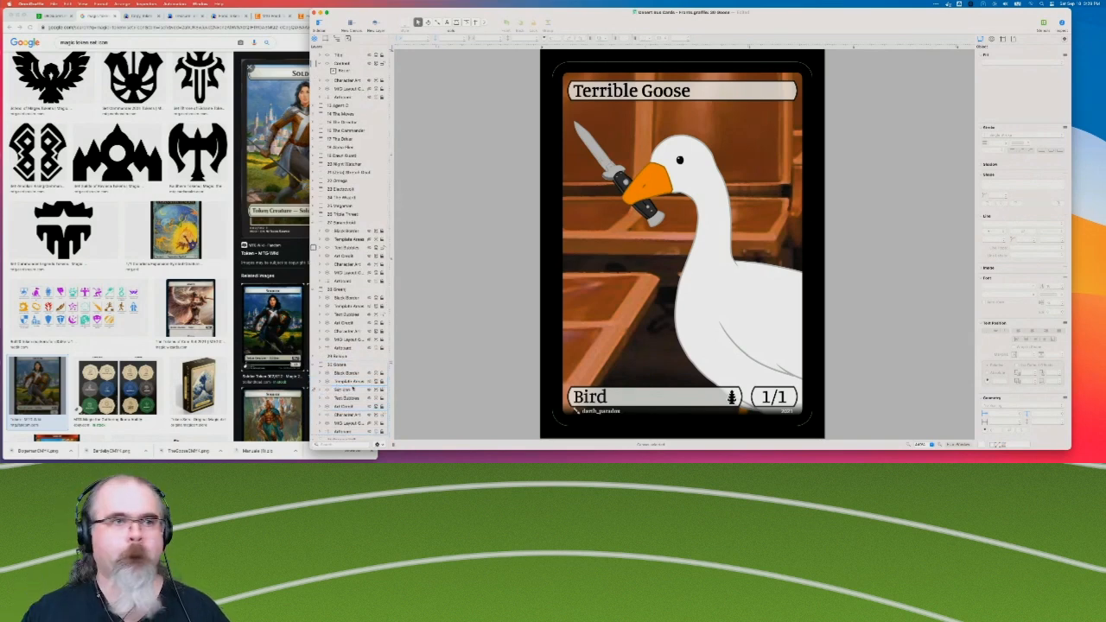
Paste the Set Icon layer above Text Bubbles on the Harry, the Creepy Doll card and collapse its layers.
{"action": "scroll", "coordinate": [347, 380], "scroll_direction": "down", "scroll_amount": 3}
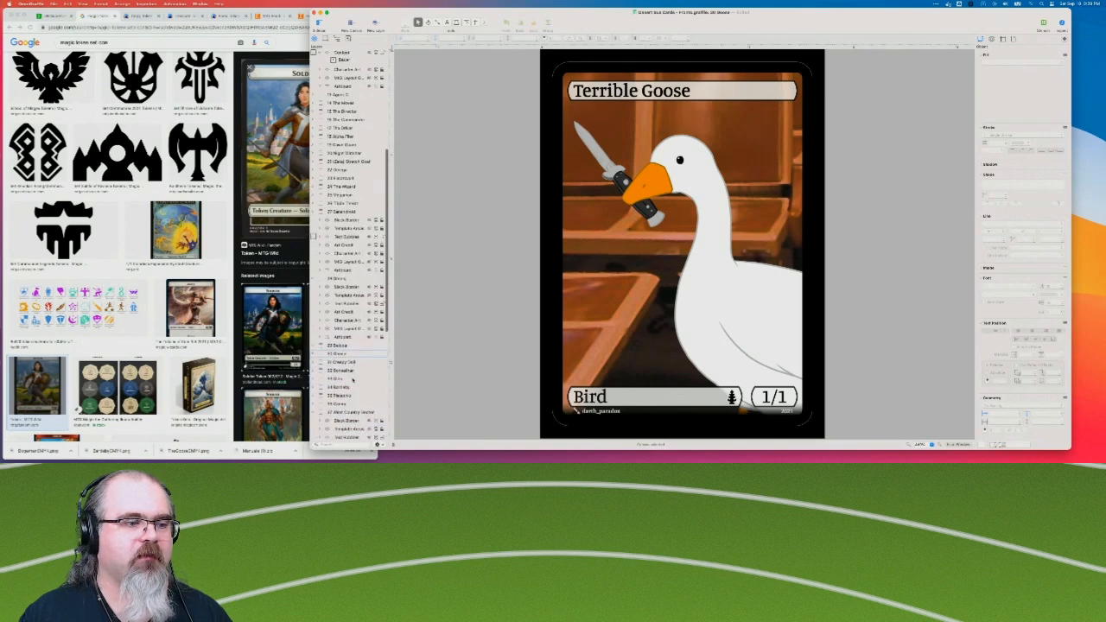
{"action": "scroll", "coordinate": [348, 380], "scroll_direction": "down", "scroll_amount": 2}
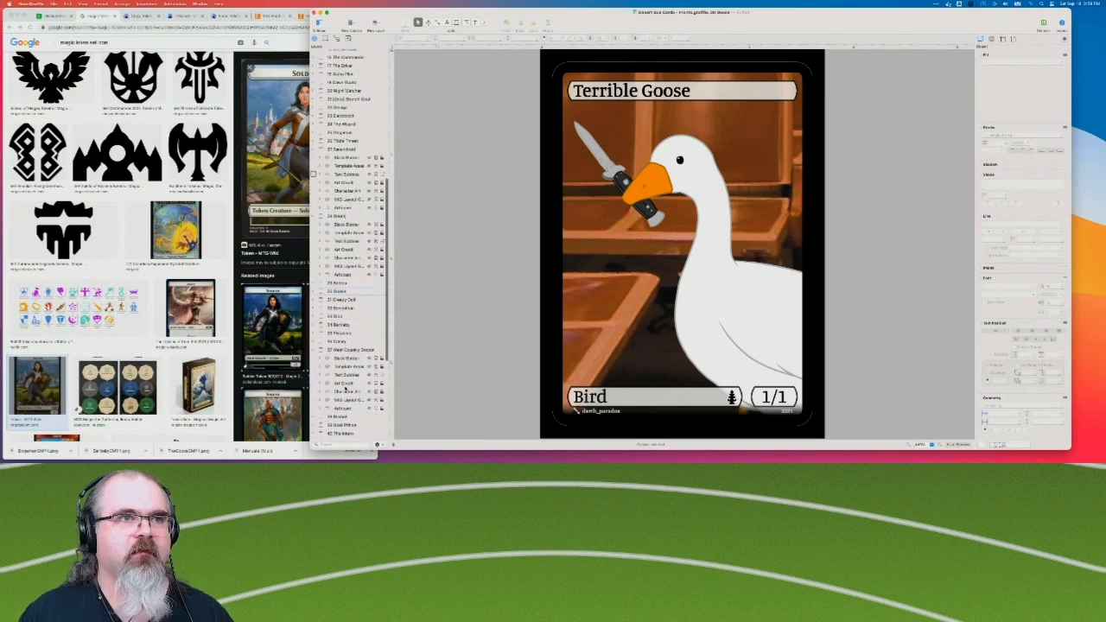
{"action": "left_click", "coordinate": [344, 299]}
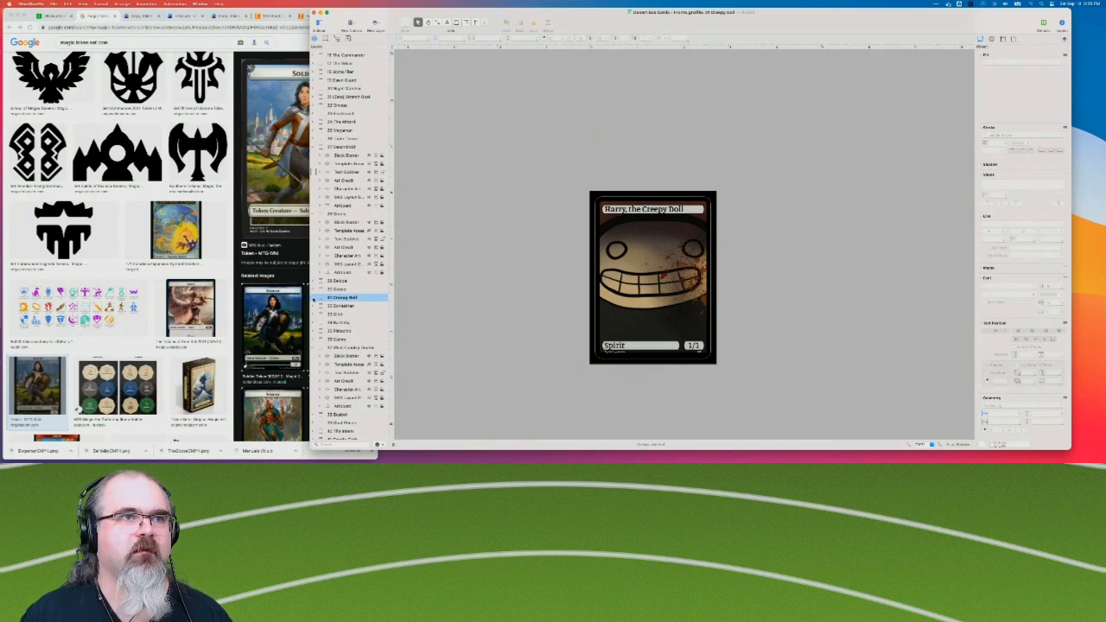
{"action": "left_click", "coordinate": [316, 297]}
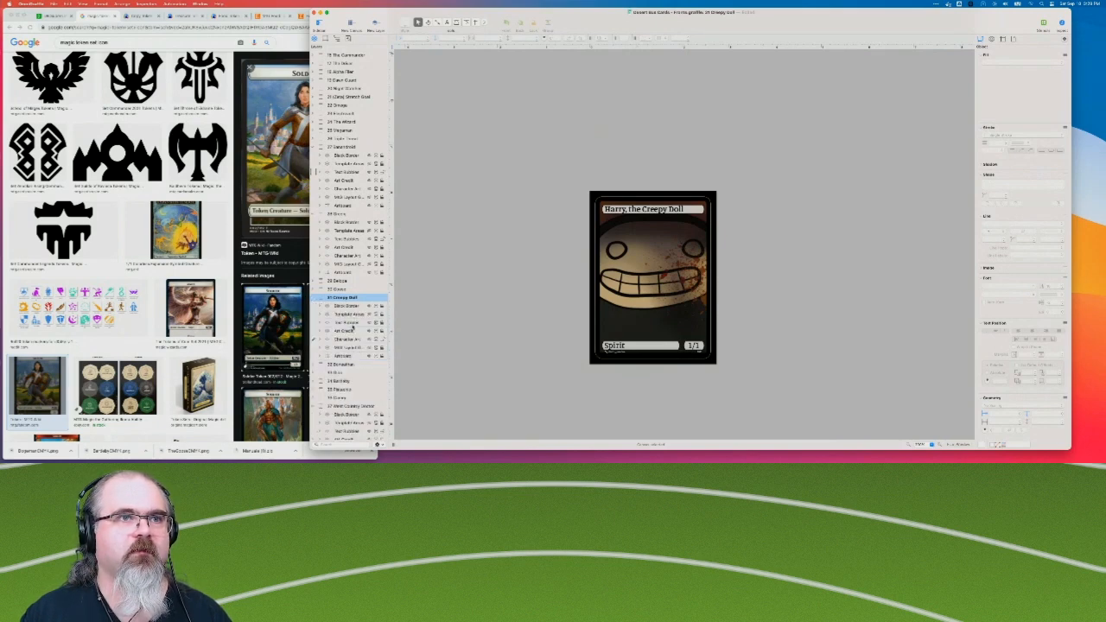
{"action": "left_click", "coordinate": [354, 323]}
{"action": "key", "text": "super+v"}
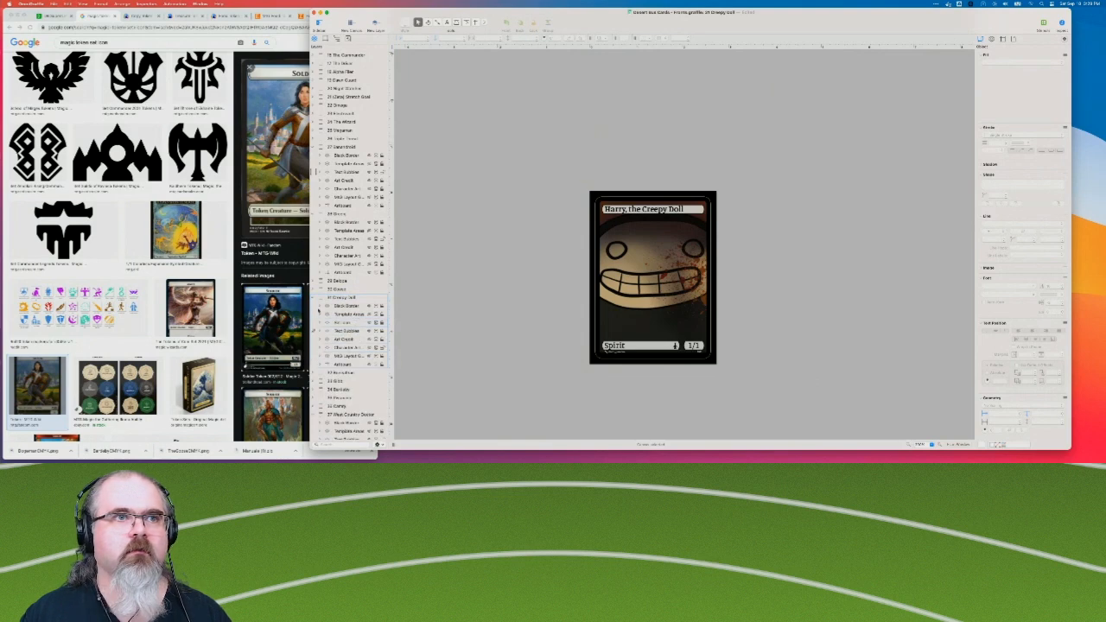
{"action": "left_click", "coordinate": [317, 299]}
Paste the Set Icon layer above Text Bubbles on the Boneathan card and collapse its layers.
{"action": "scroll", "coordinate": [335, 321], "scroll_direction": "down", "scroll_amount": 2}
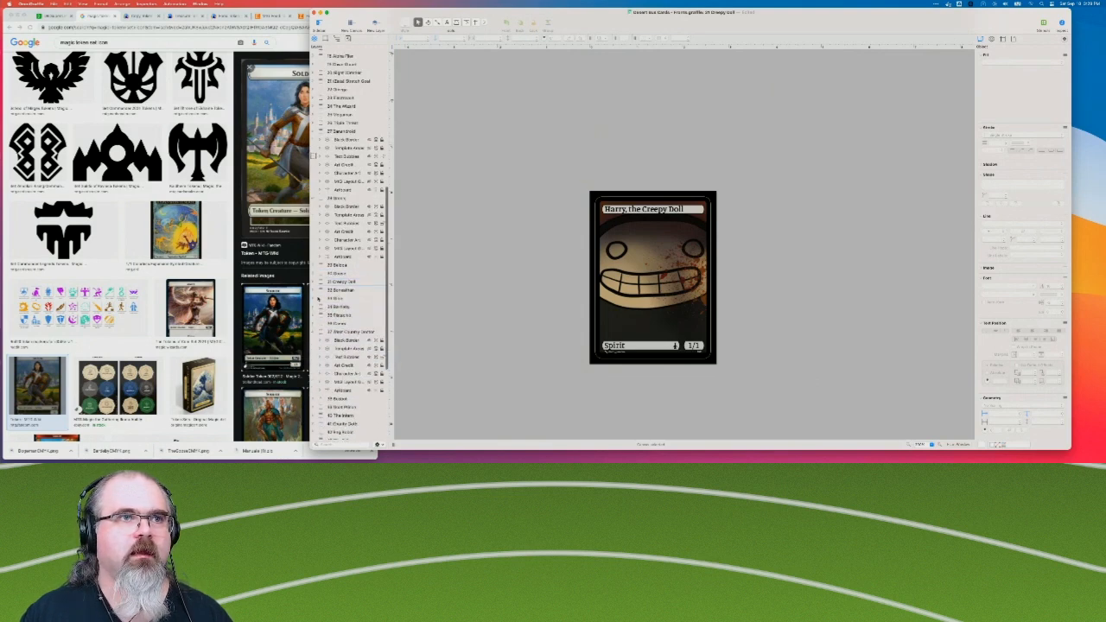
{"action": "left_click", "coordinate": [317, 292]}
{"action": "left_click", "coordinate": [346, 291]}
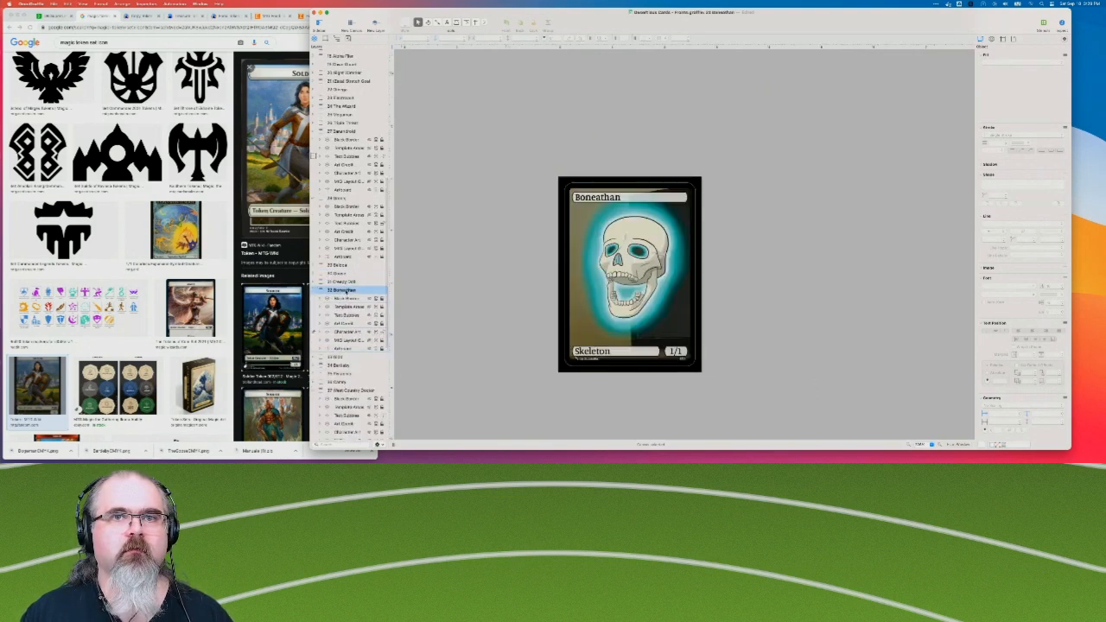
{"action": "left_click", "coordinate": [346, 312]}
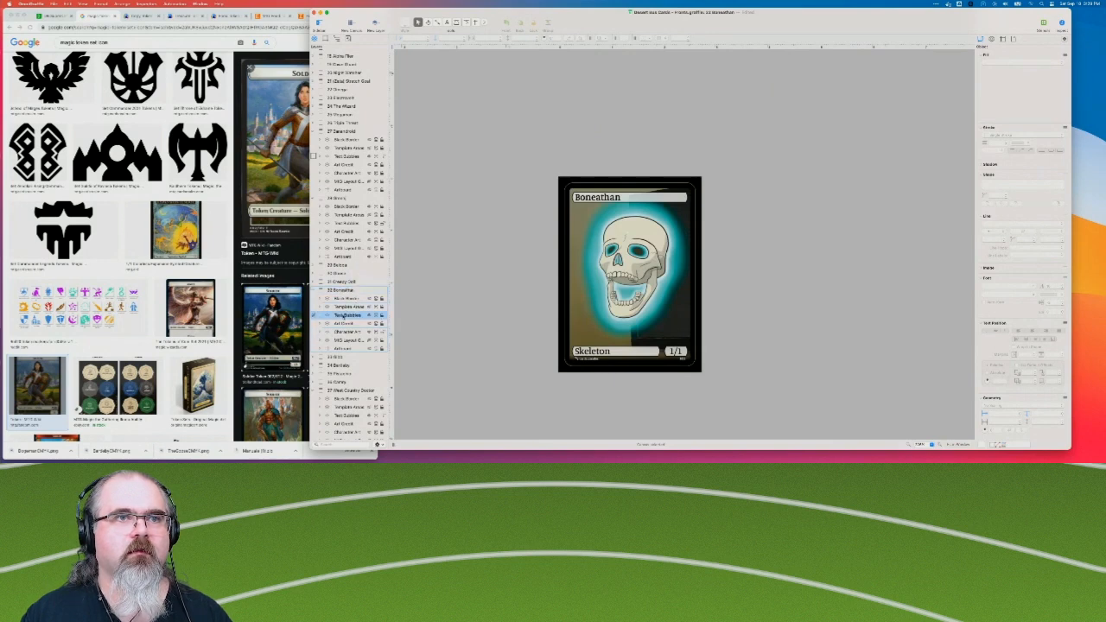
{"action": "left_click", "coordinate": [317, 292]}
Paste the Set Icon layer above Text Bubbles on the Gibb card and collapse its layers.
{"action": "left_click", "coordinate": [316, 299]}
{"action": "left_click", "coordinate": [347, 325]}
{"action": "key", "text": "super+v"}
{"action": "left_click", "coordinate": [315, 300]}
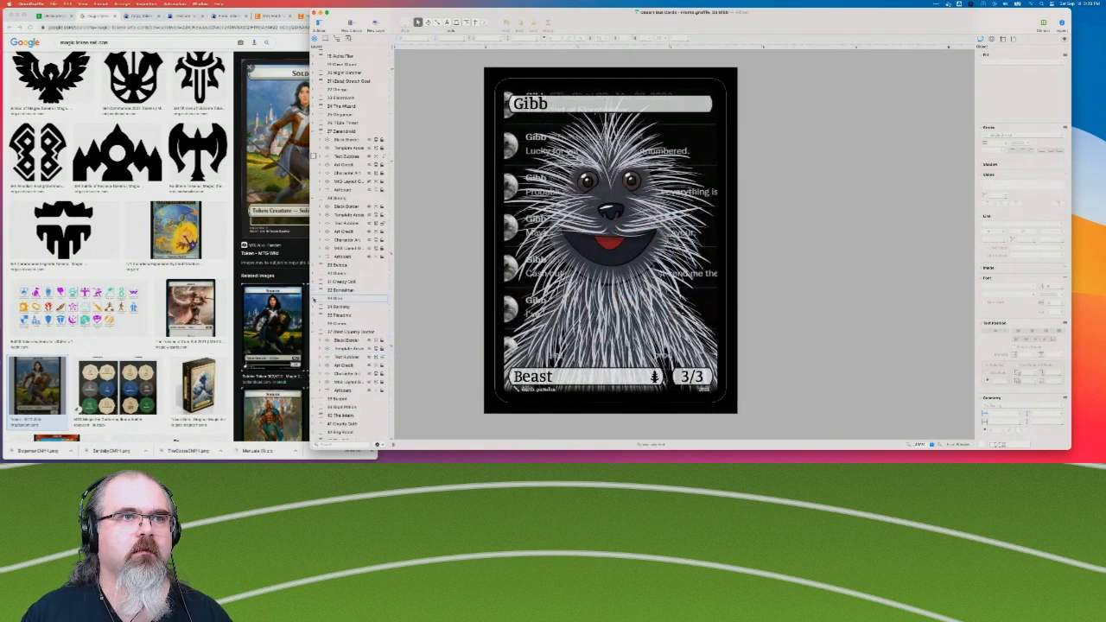
Paste the Set Icon layer above Text Bubbles on the Bartleby card and collapse its layers.
{"action": "left_click", "coordinate": [316, 308]}
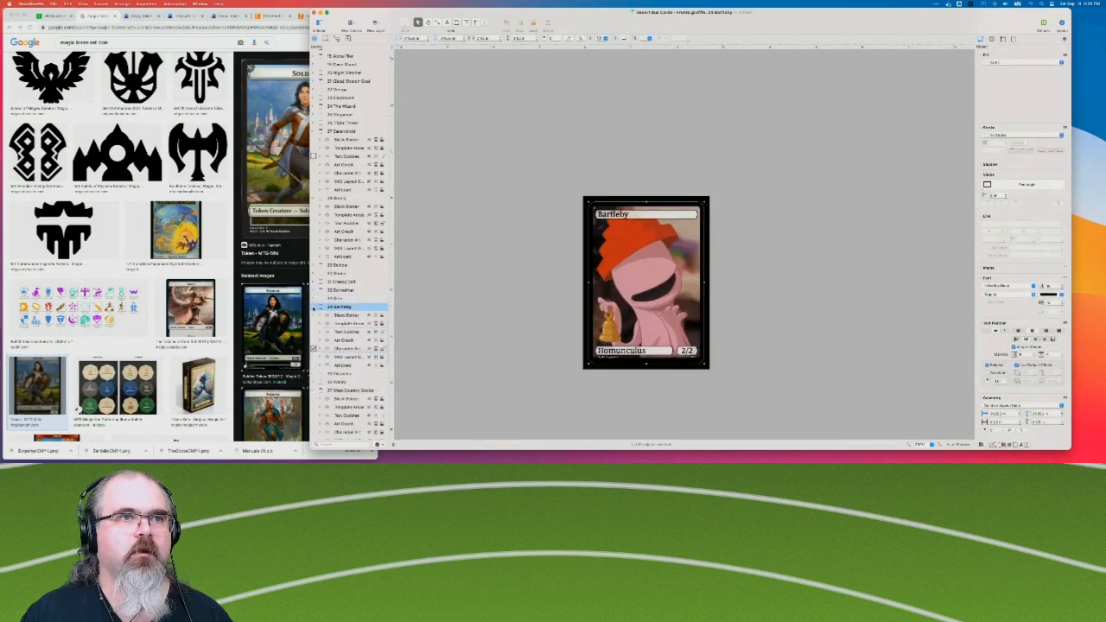
{"action": "left_click", "coordinate": [347, 324]}
{"action": "left_click", "coordinate": [347, 332]}
{"action": "key", "text": "super+v"}
{"action": "left_click", "coordinate": [315, 308]}
Paste the Set Icon layer into the Pistachio card, move it below Template Areas, and collapse the card's layers.
{"action": "scroll", "coordinate": [315, 307], "scroll_direction": "down", "scroll_amount": 1}
{"action": "left_click", "coordinate": [314, 295]}
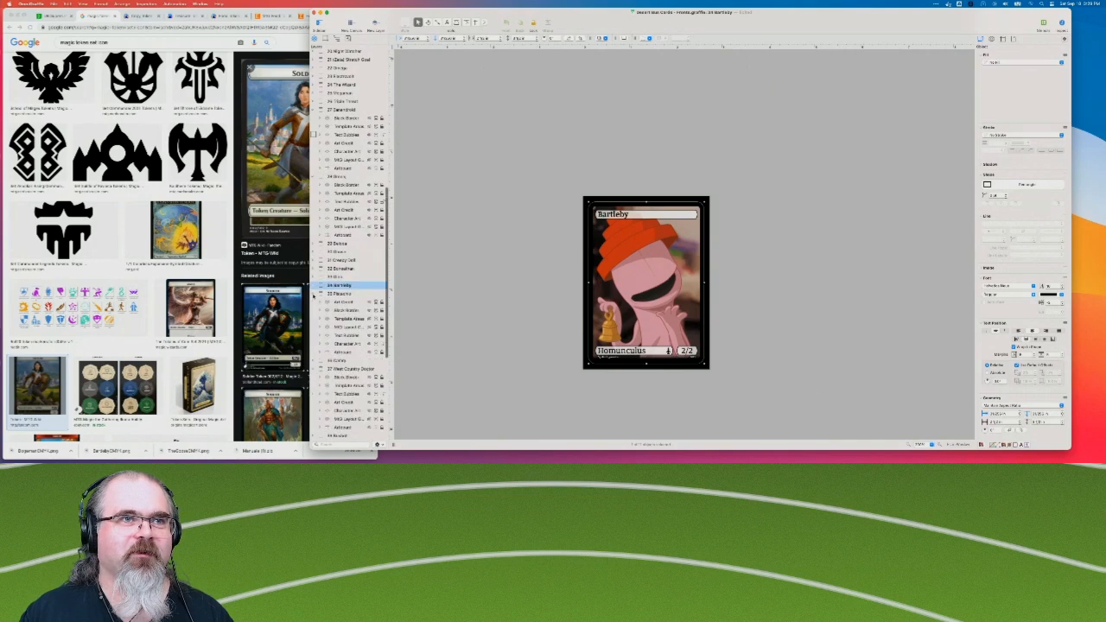
{"action": "left_click", "coordinate": [346, 319]}
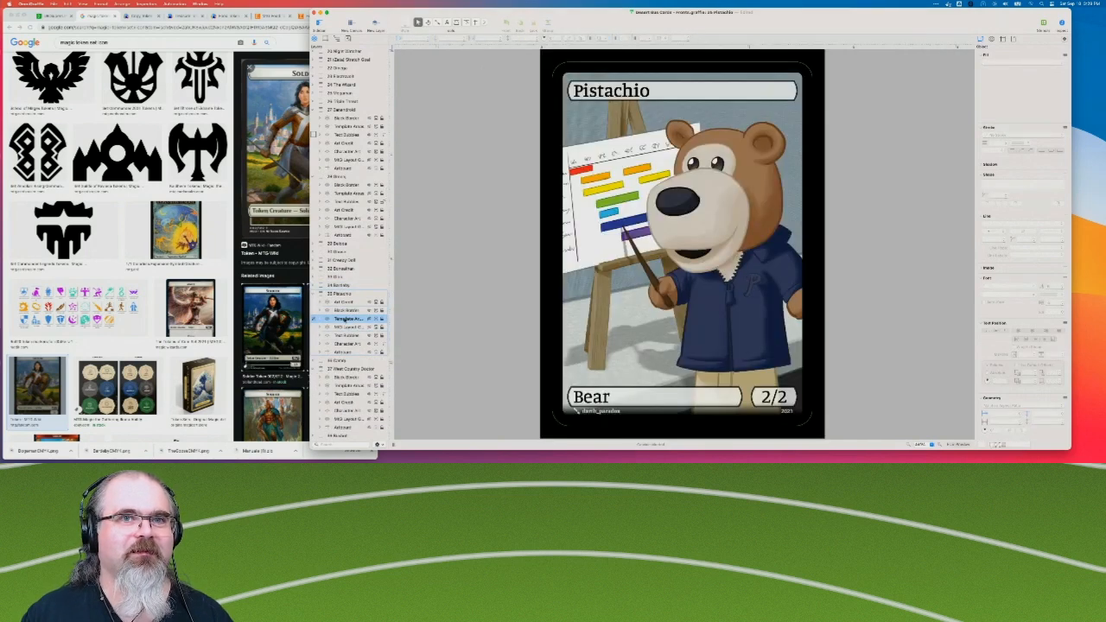
{"action": "key", "text": "super+v"}
{"action": "left_click_drag", "start_coordinate": [346, 319], "coordinate": [346, 329]}
{"action": "left_click", "coordinate": [314, 296]}
Paste the Set Icon layer above Text Bubbles on the 20XX Toyota Camry card and collapse its layers.
{"action": "left_click", "coordinate": [316, 302]}
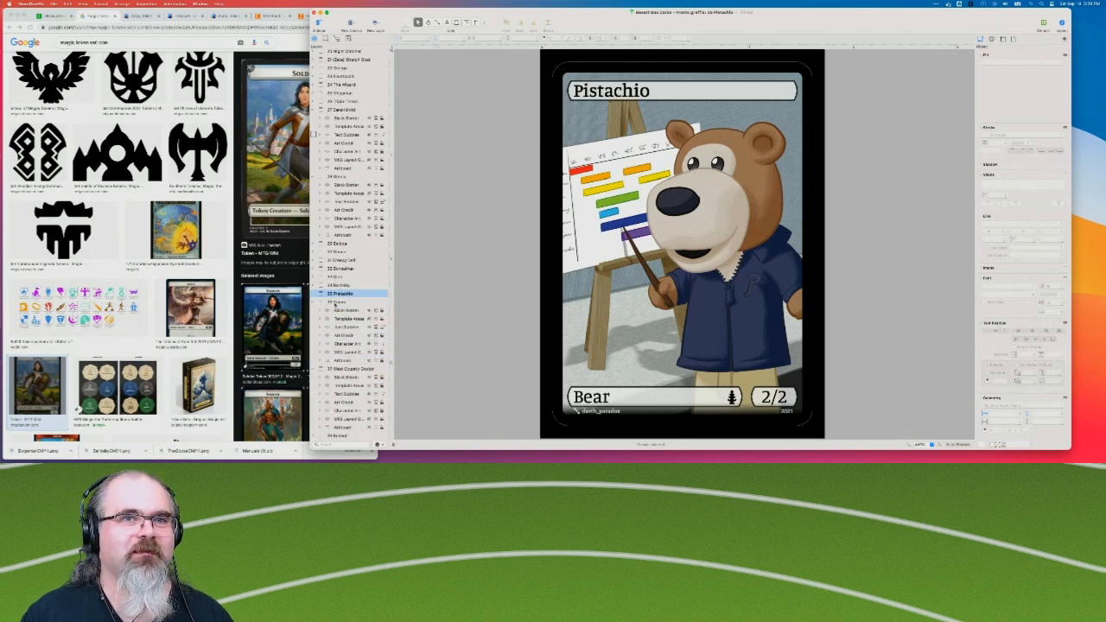
{"action": "left_click", "coordinate": [337, 303]}
{"action": "key", "text": "super+v"}
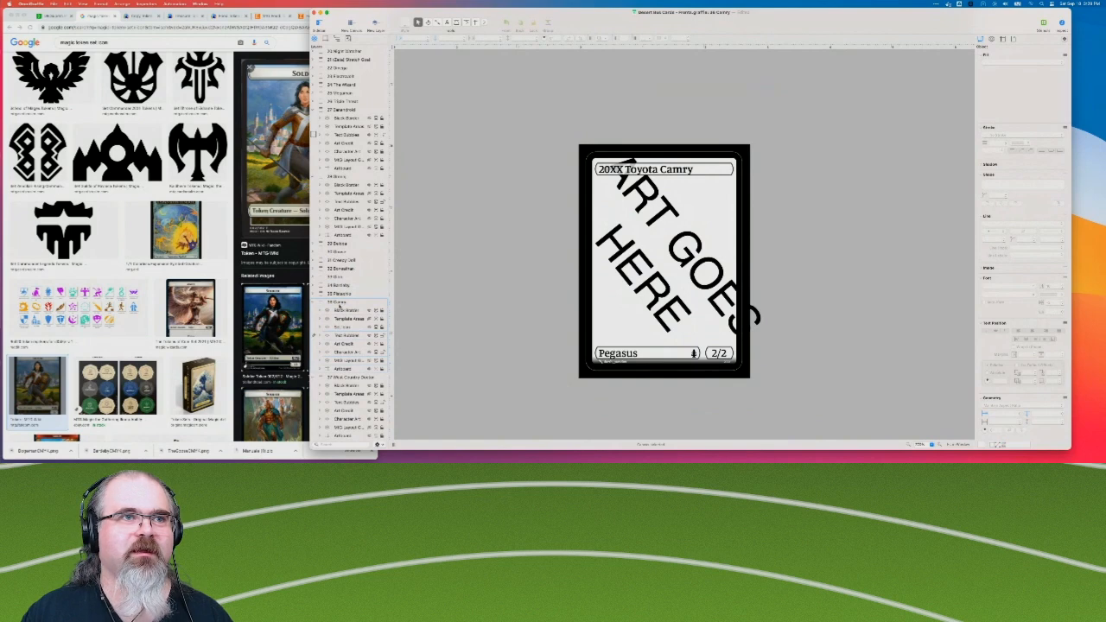
{"action": "left_click", "coordinate": [314, 302]}
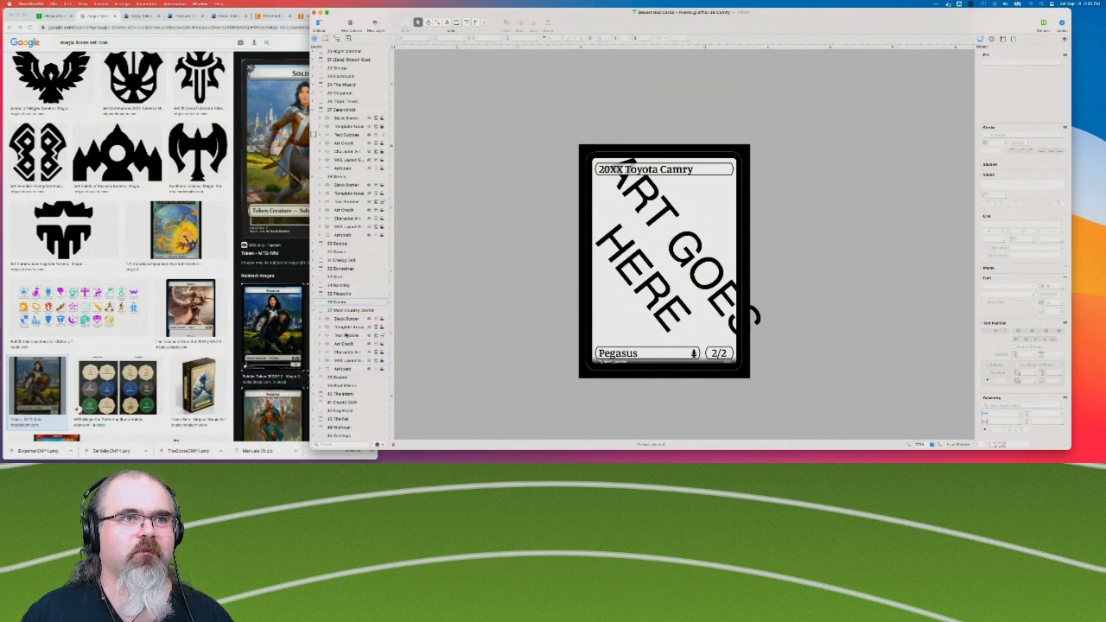
Skip The West Country Doctor, paste the Set Icon layer above Text Bubbles on The Desert Bus card, and collapse its layers.
{"action": "left_click", "coordinate": [346, 335]}
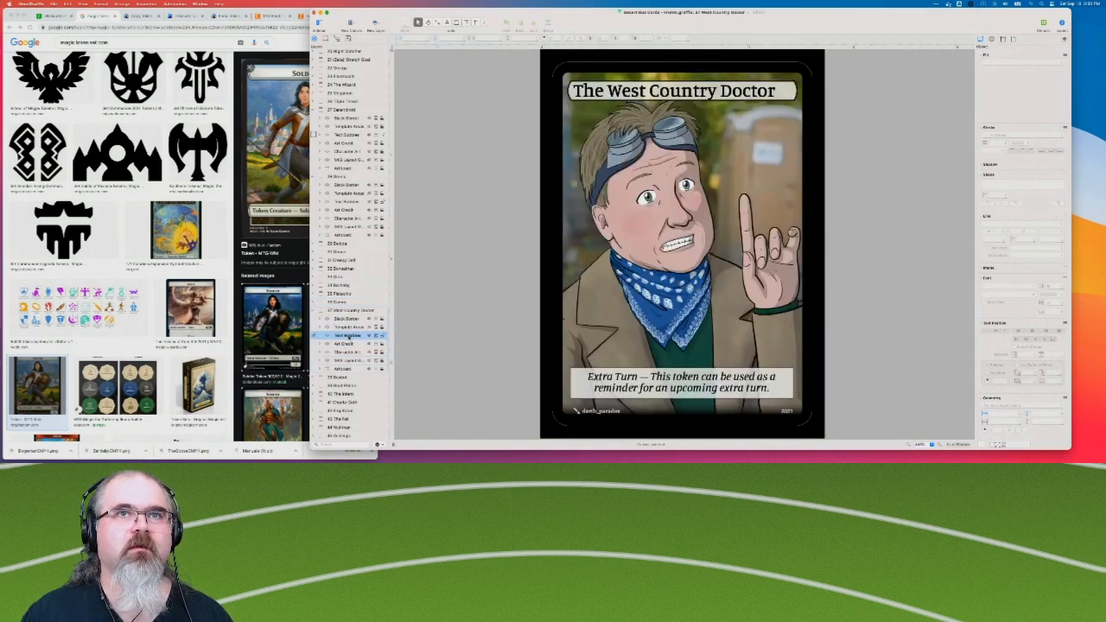
{"action": "scroll", "coordinate": [344, 337], "scroll_direction": "down", "scroll_amount": 3}
{"action": "left_click", "coordinate": [335, 314]}
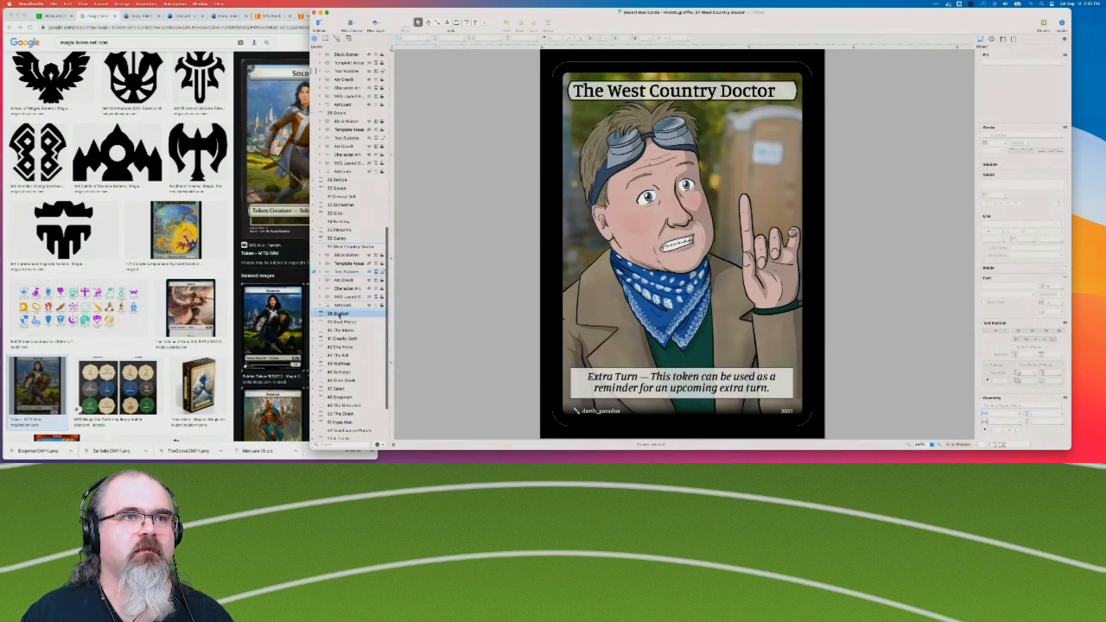
{"action": "left_click", "coordinate": [315, 314]}
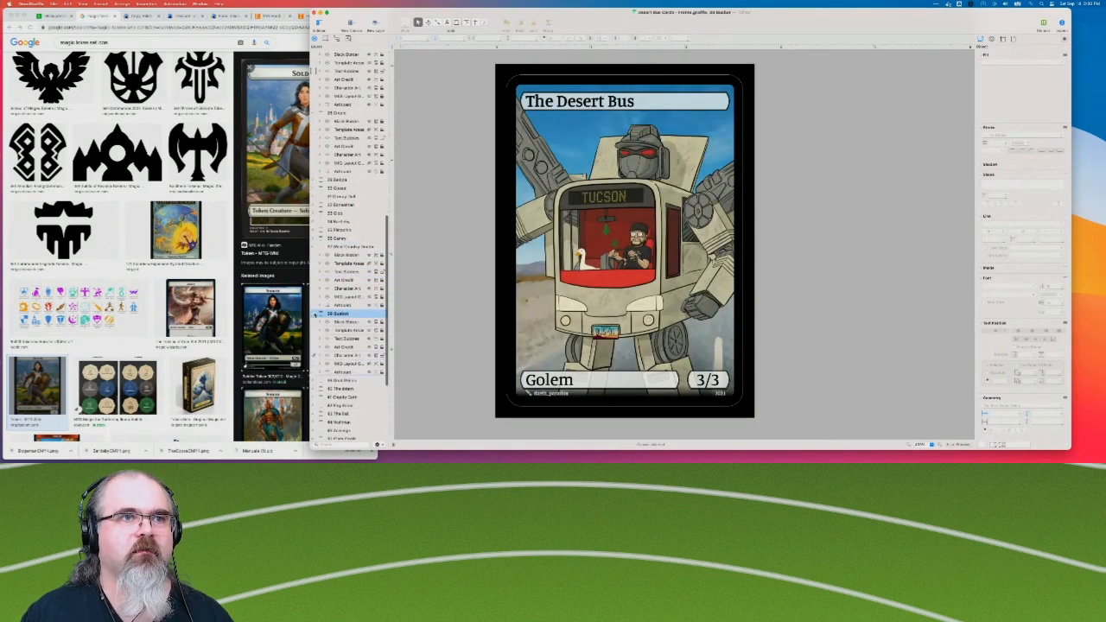
{"action": "left_click", "coordinate": [346, 339]}
{"action": "key", "text": "super+v"}
{"action": "left_click", "coordinate": [318, 315]}
Paste the Set Icon layer above Text Bubbles on The Goat Prince card and collapse its layers.
{"action": "left_click", "coordinate": [319, 315]}
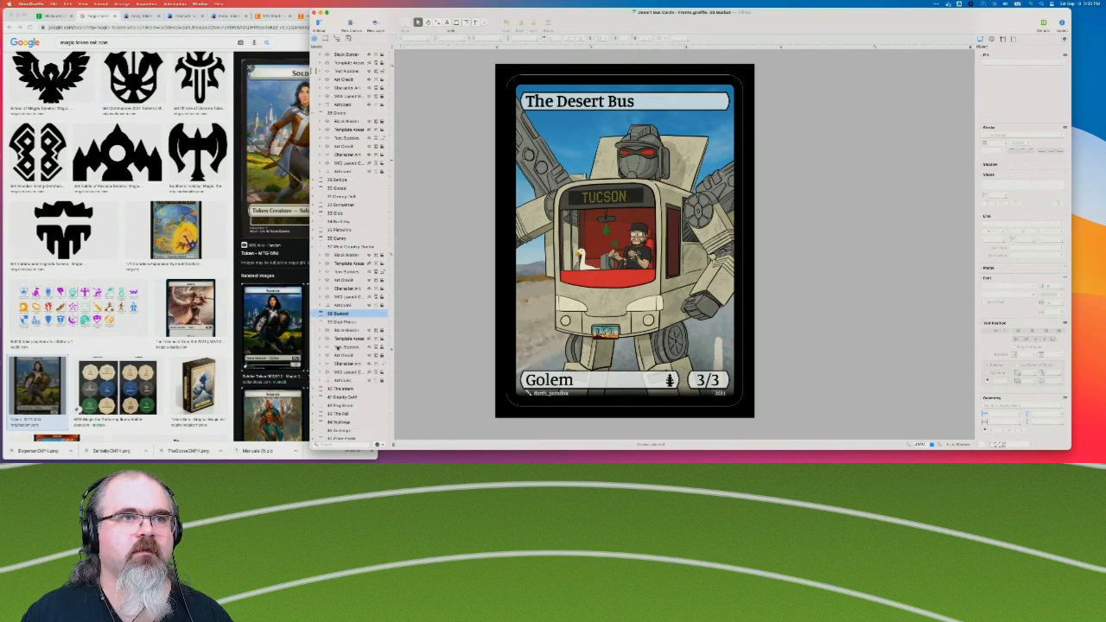
{"action": "left_click", "coordinate": [338, 347]}
{"action": "key", "text": "super+v"}
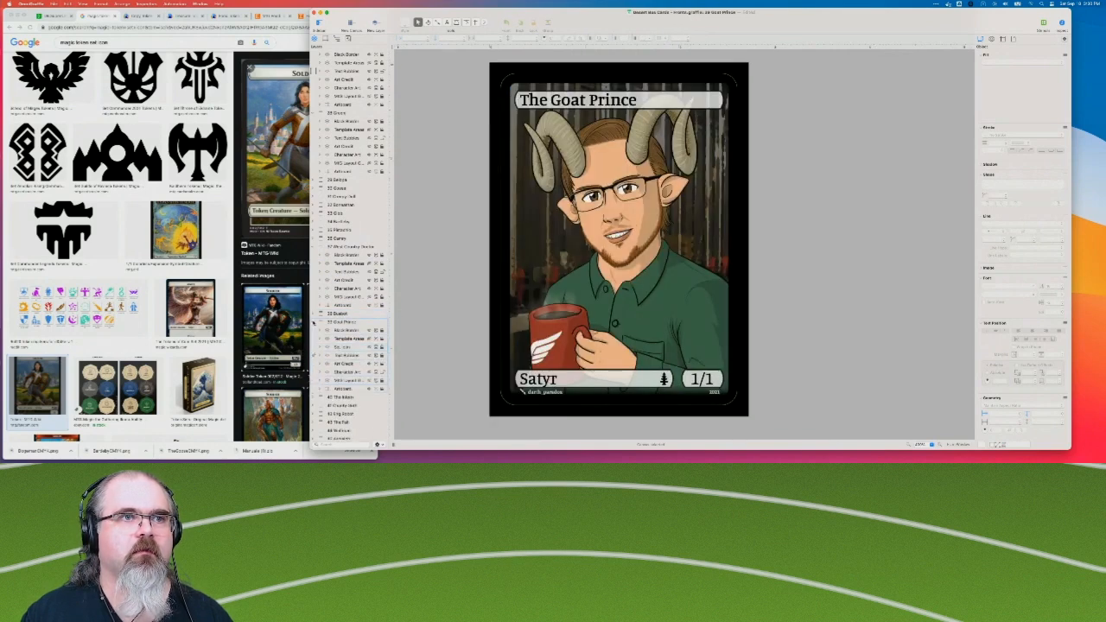
{"action": "left_click", "coordinate": [315, 322]}
Paste the Set Icon layer above Text Bubbles on The Intern card and collapse its layers.
{"action": "left_click", "coordinate": [316, 330]}
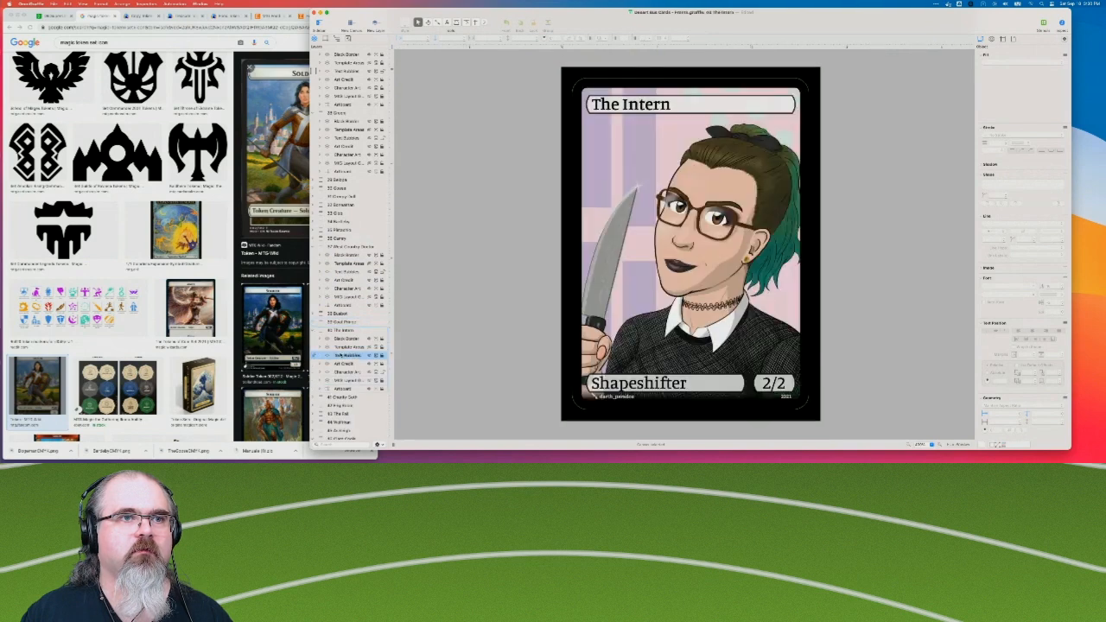
{"action": "key", "text": "super+v"}
{"action": "left_click", "coordinate": [315, 331]}
Paste the Set Icon layer into card 41 and collapse its layers.
{"action": "left_click", "coordinate": [317, 330]}
{"action": "key", "text": "super+v"}
{"action": "left_click", "coordinate": [313, 331]}
Paste the Set Icon layer above Text Bubbles on the J0-3 and P.U.P.P.E.R. card and collapse its layers.
{"action": "left_click", "coordinate": [343, 365]}
{"action": "key", "text": "super+v"}
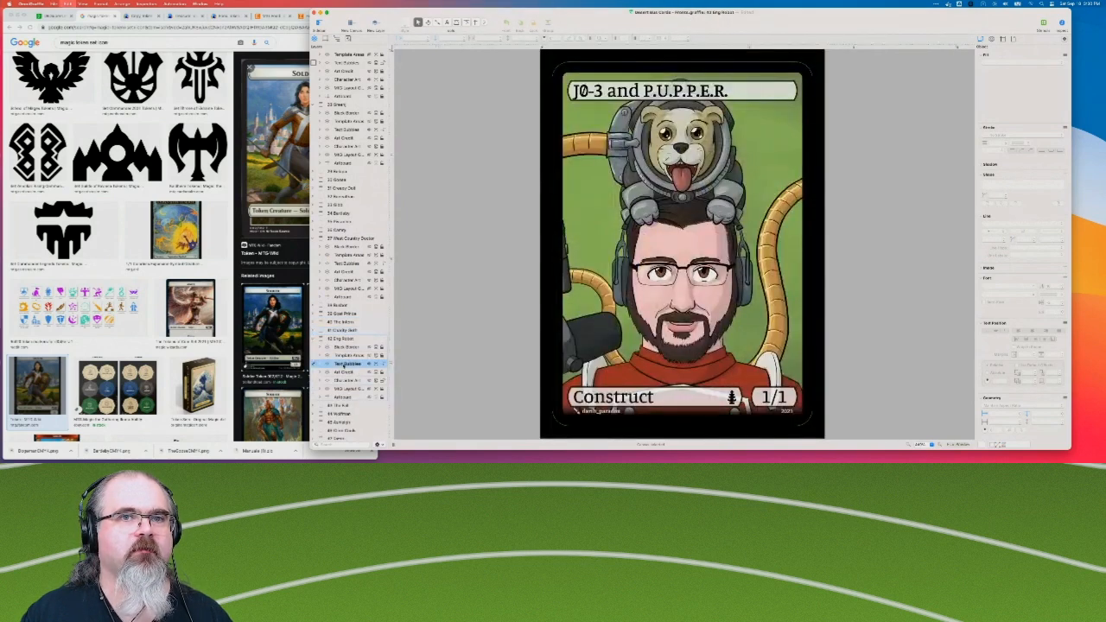
{"action": "left_click", "coordinate": [314, 339]}
Paste the Set Icon layer above Text Bubbles on The Fall card and collapse its layers.
{"action": "left_click", "coordinate": [345, 371]}
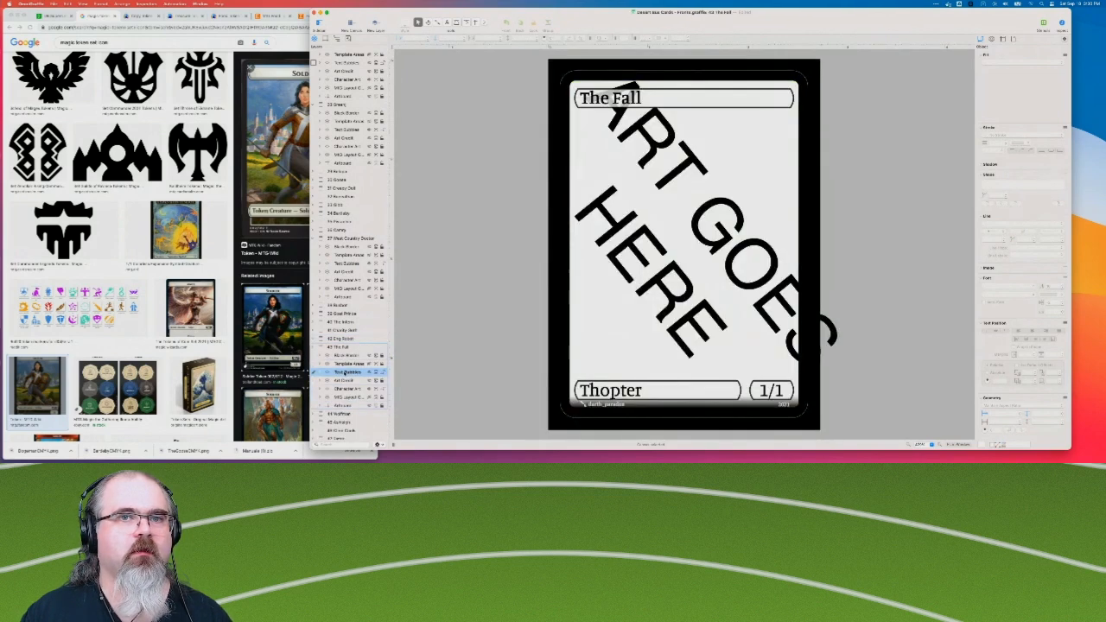
{"action": "key", "text": "super+v"}
{"action": "left_click", "coordinate": [314, 348]}
Paste the Set Icon layer above Text Bubbles on the Borkjamin card and collapse its layers.
{"action": "left_click", "coordinate": [314, 356]}
{"action": "scroll", "coordinate": [316, 355], "scroll_direction": "down", "scroll_amount": 2}
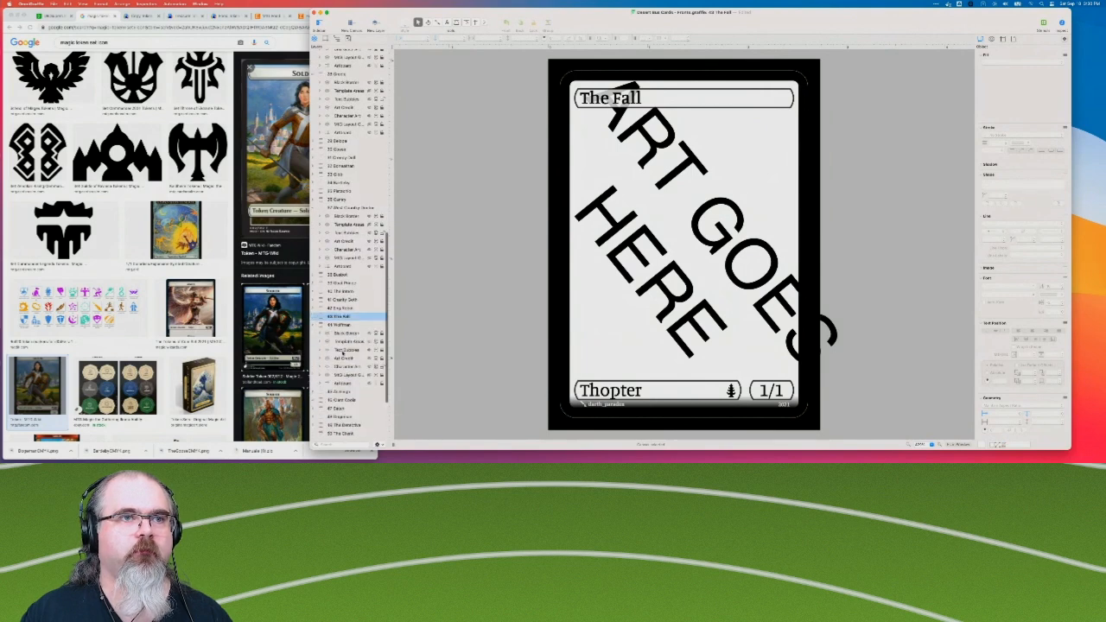
{"action": "left_click", "coordinate": [343, 352]}
{"action": "left_click", "coordinate": [317, 327]}
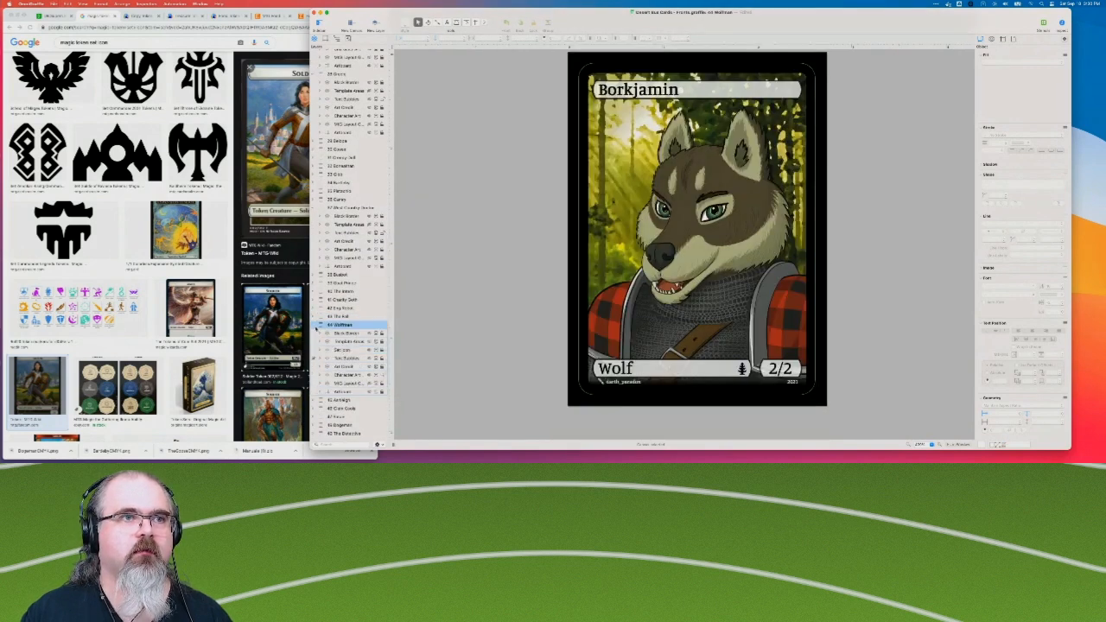
{"action": "left_click", "coordinate": [314, 326]}
Paste the Set Icon layer into the Ashleigh card, move it above Text Bubbles, and collapse the card's layers.
{"action": "left_click", "coordinate": [336, 333]}
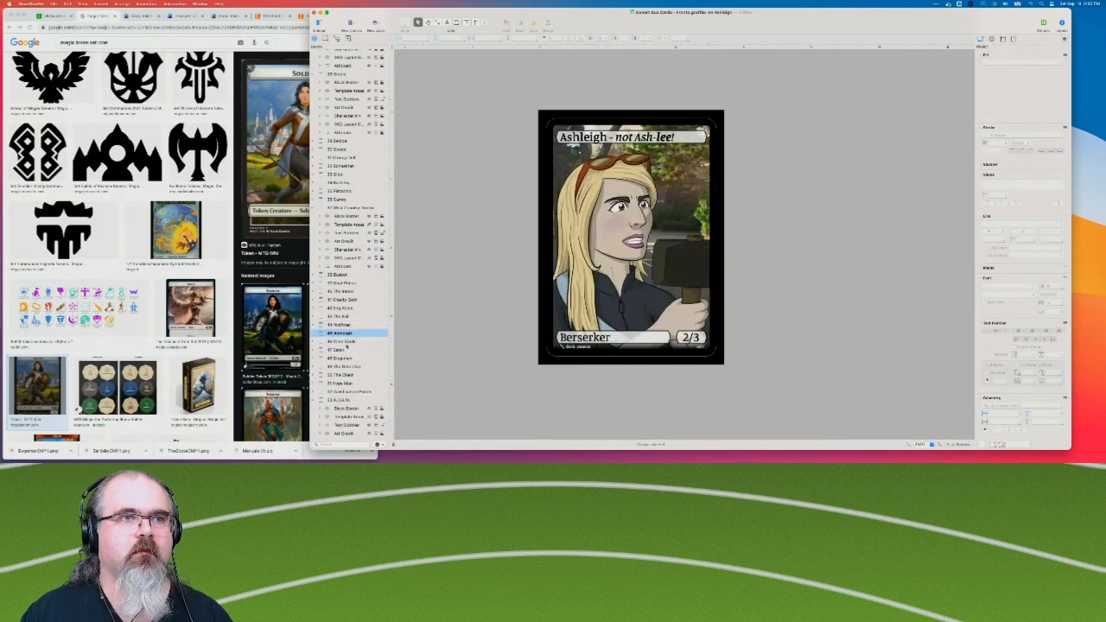
{"action": "left_click", "coordinate": [314, 333]}
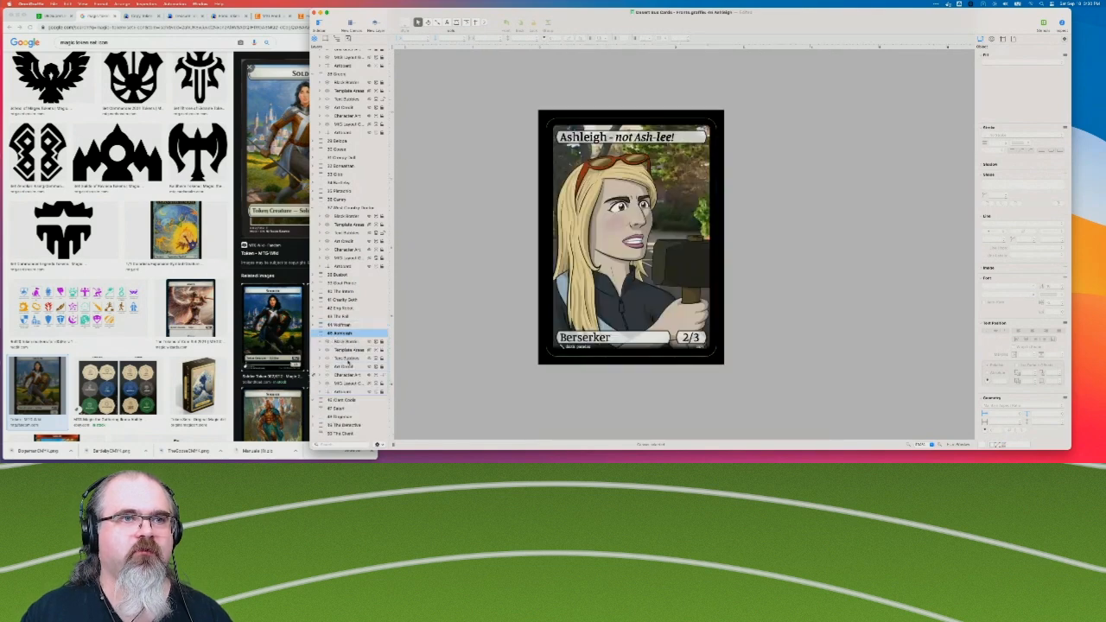
{"action": "left_click", "coordinate": [346, 375]}
{"action": "key", "text": "super+v"}
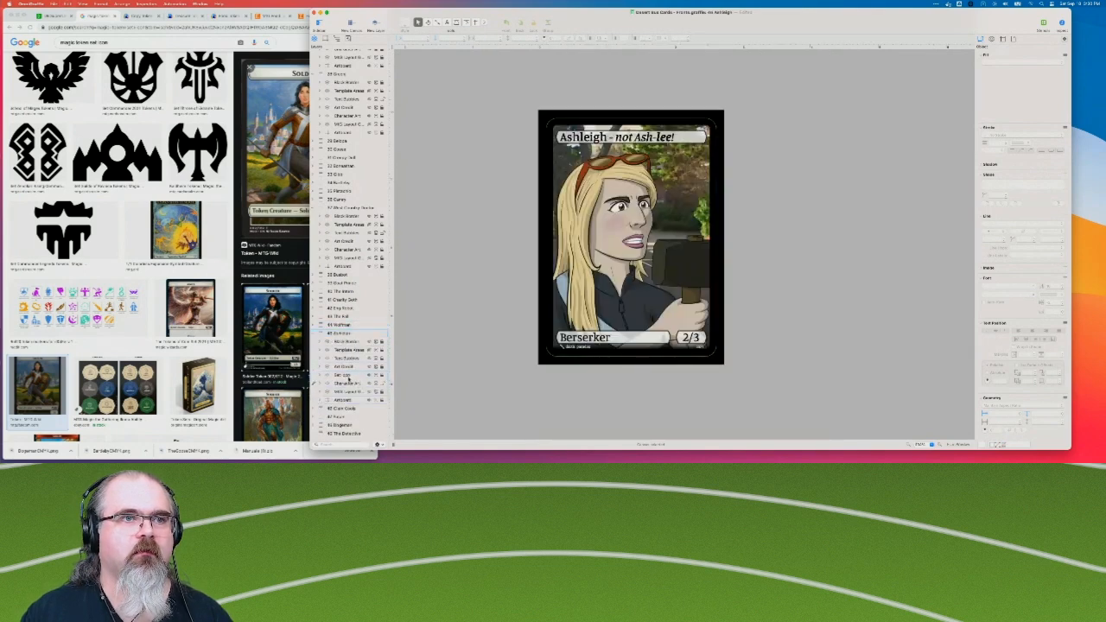
{"action": "left_click_drag", "start_coordinate": [347, 375], "coordinate": [348, 356]}
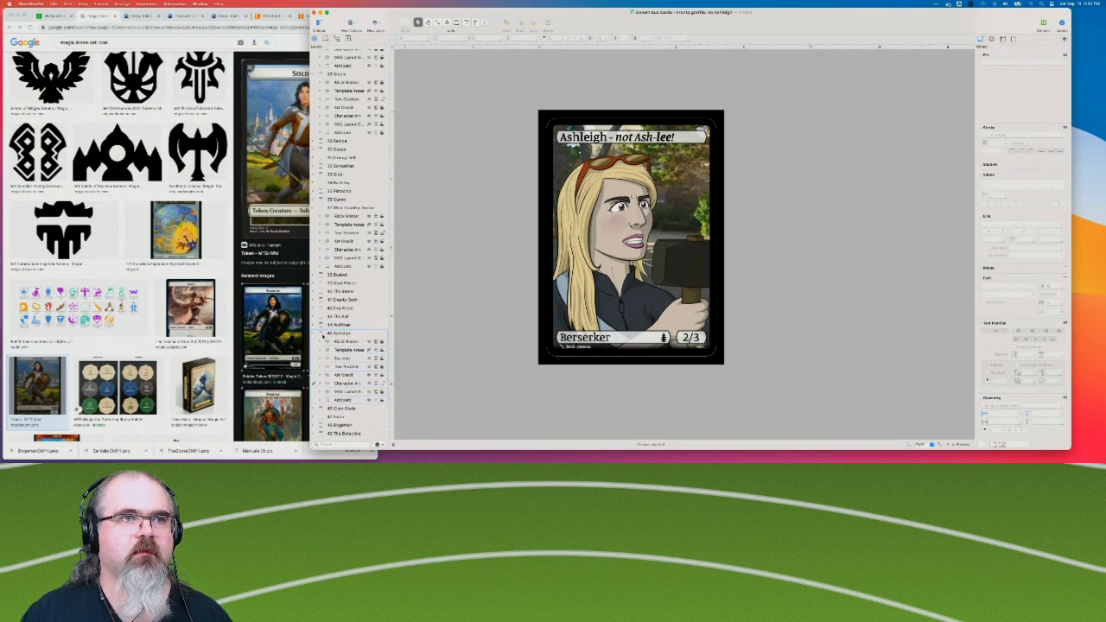
{"action": "left_click", "coordinate": [314, 334]}
Paste the Set Icon layer above Text Bubbles on card 46 and collapse its layers.
{"action": "left_click", "coordinate": [314, 342]}
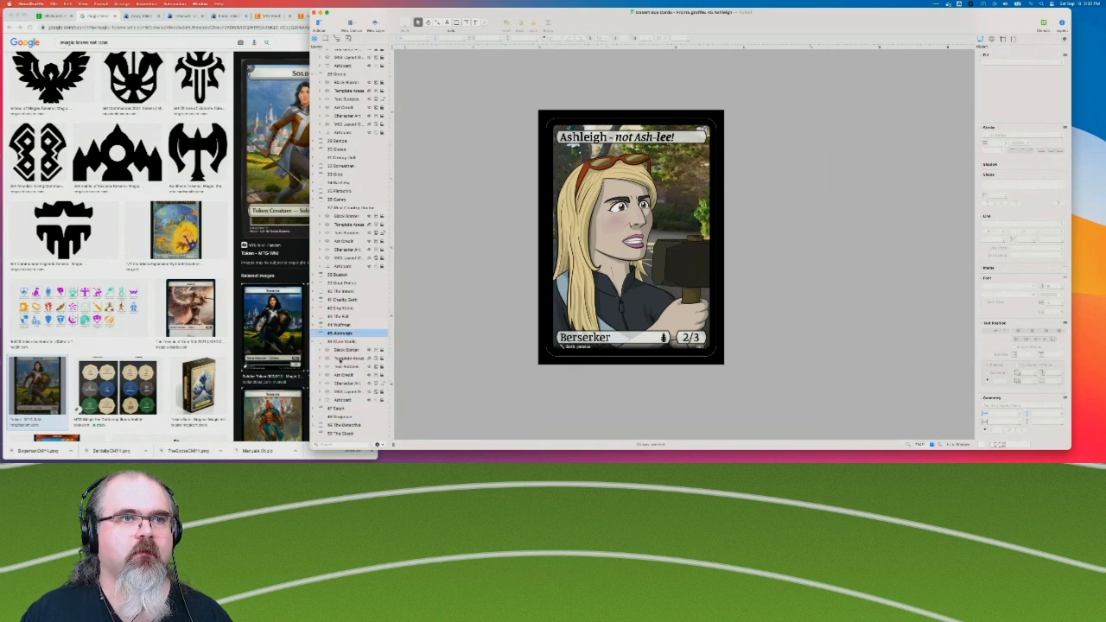
{"action": "left_click", "coordinate": [338, 367]}
{"action": "key", "text": "super+v"}
{"action": "left_click", "coordinate": [315, 341]}
Paste the Set Icon layer above Text Bubbles on the Satan card and collapse its layers.
{"action": "left_click", "coordinate": [336, 350]}
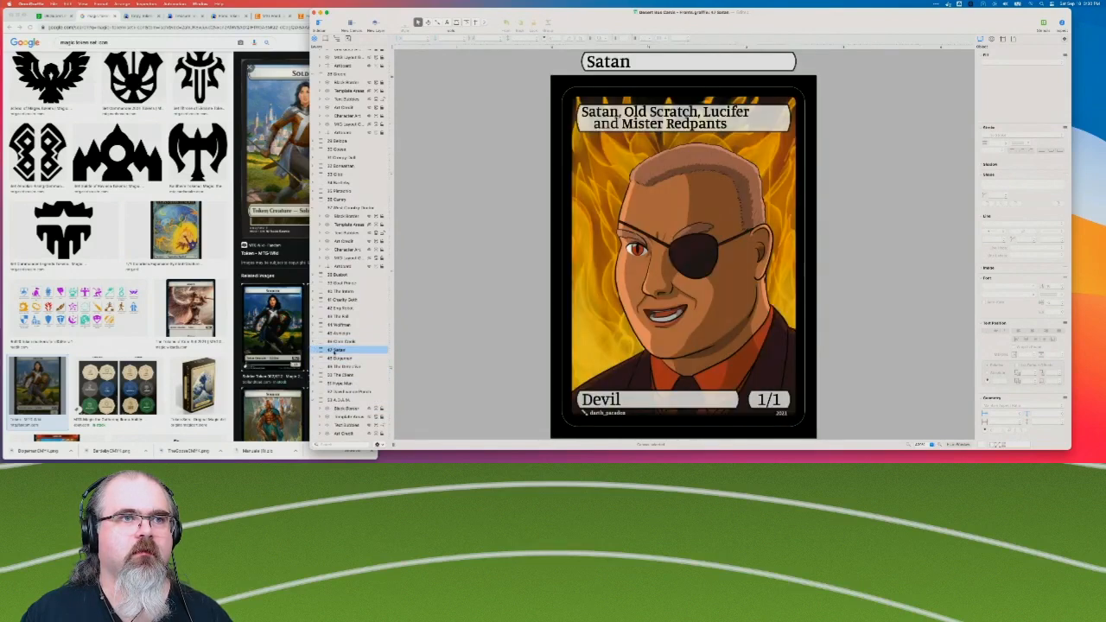
{"action": "left_click", "coordinate": [317, 349]}
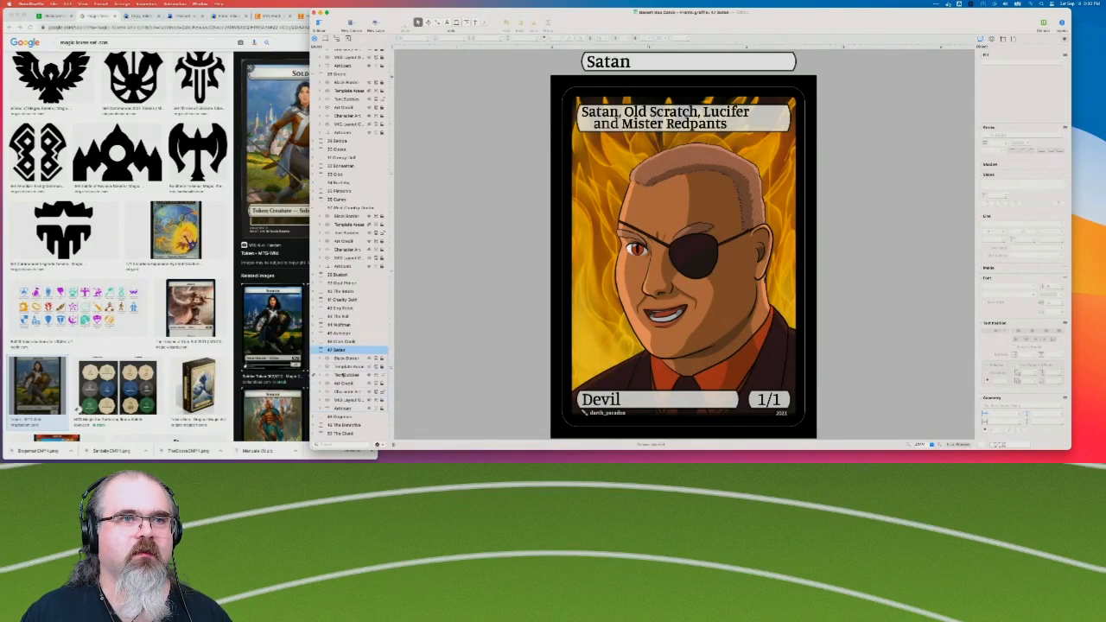
{"action": "left_click", "coordinate": [344, 376]}
{"action": "key", "text": "super+v"}
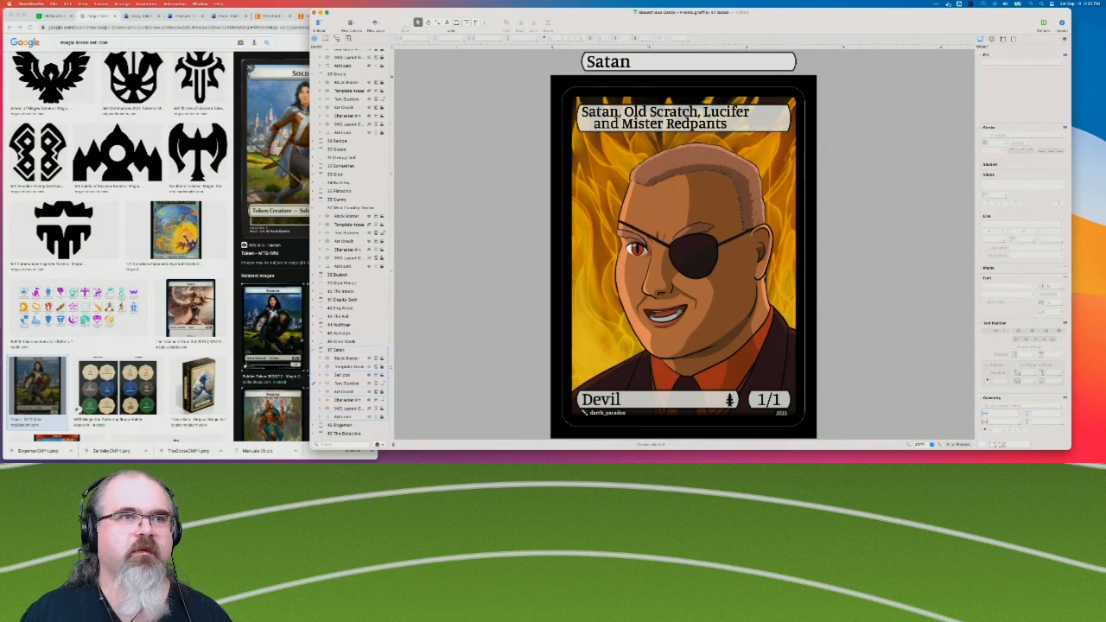
{"action": "left_click", "coordinate": [314, 349]}
Examine the Dogeman and Detective cards and expand the layers of Dogeman, The Detective and The Ghost.
{"action": "scroll", "coordinate": [342, 353], "scroll_direction": "down", "scroll_amount": 1}
{"action": "left_click", "coordinate": [346, 351]}
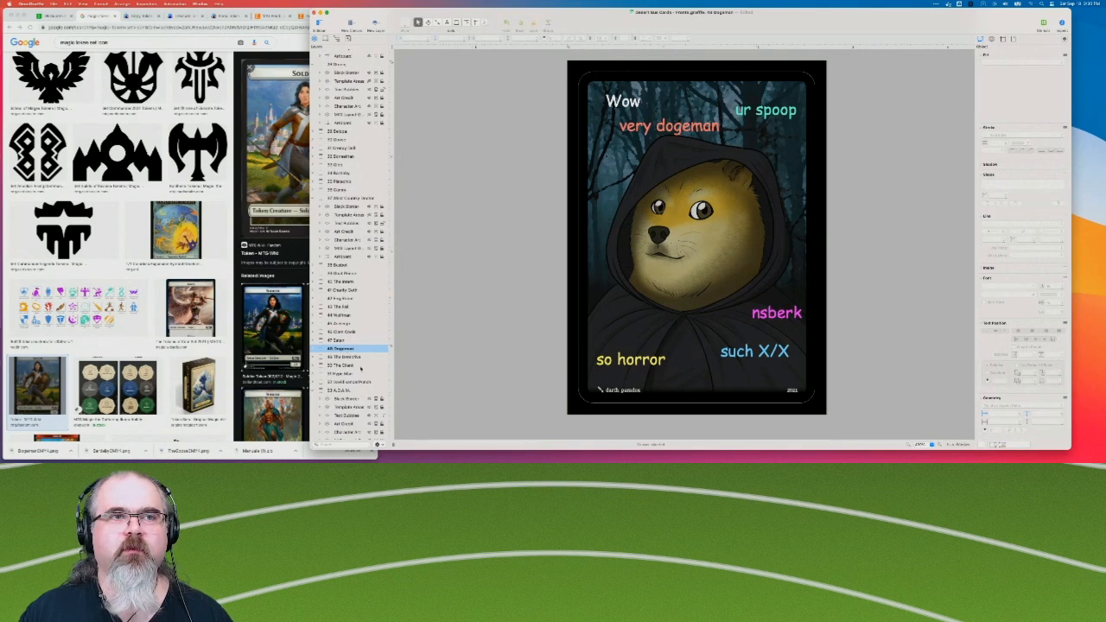
{"action": "left_click", "coordinate": [314, 349]}
{"action": "scroll", "coordinate": [337, 347], "scroll_direction": "down", "scroll_amount": 3}
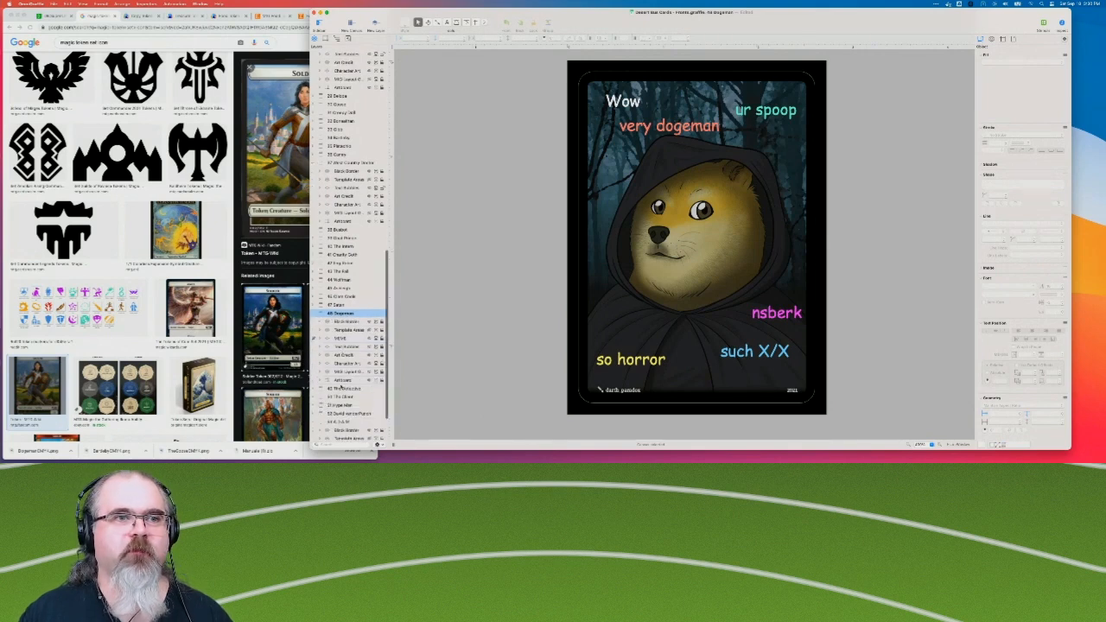
{"action": "left_click", "coordinate": [345, 358]}
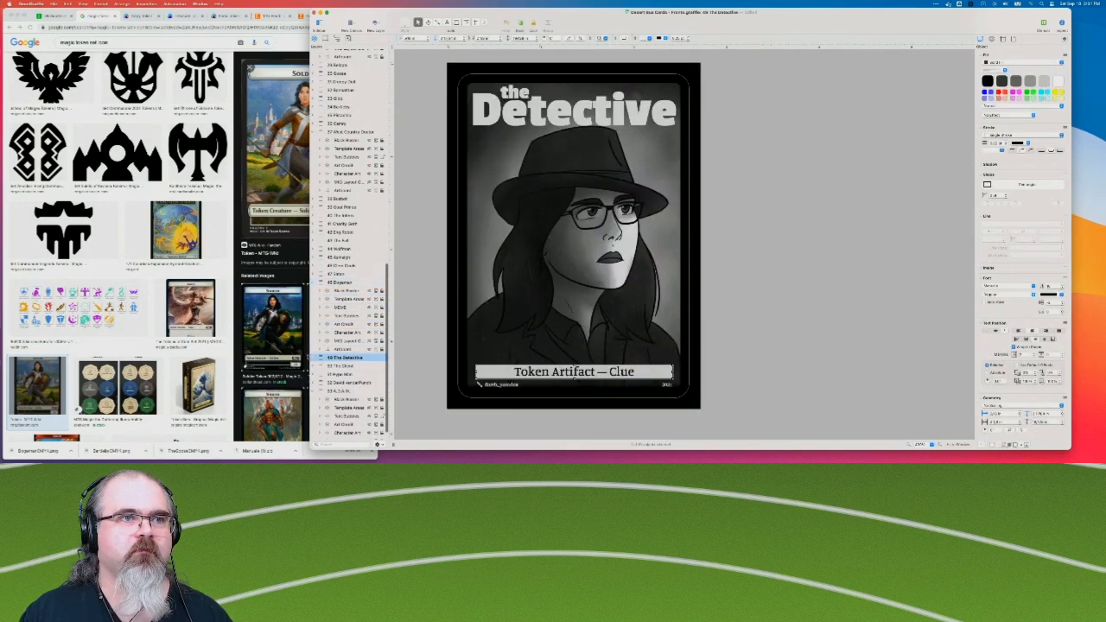
{"action": "left_click", "coordinate": [315, 358]}
{"action": "scroll", "coordinate": [356, 347], "scroll_direction": "down", "scroll_amount": 3}
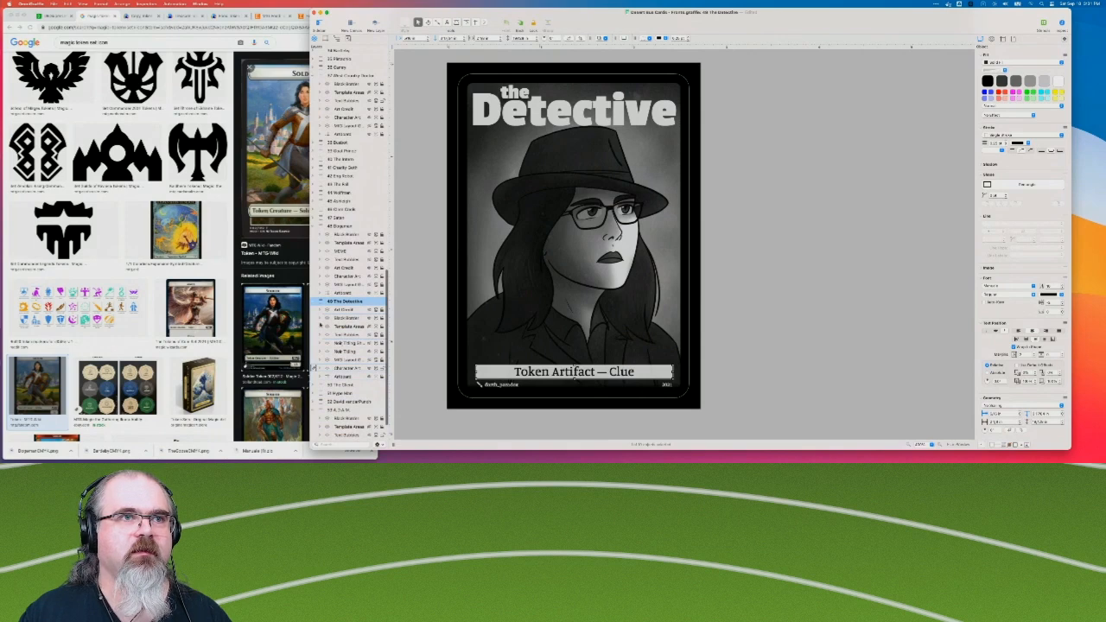
{"action": "left_click", "coordinate": [315, 384]}
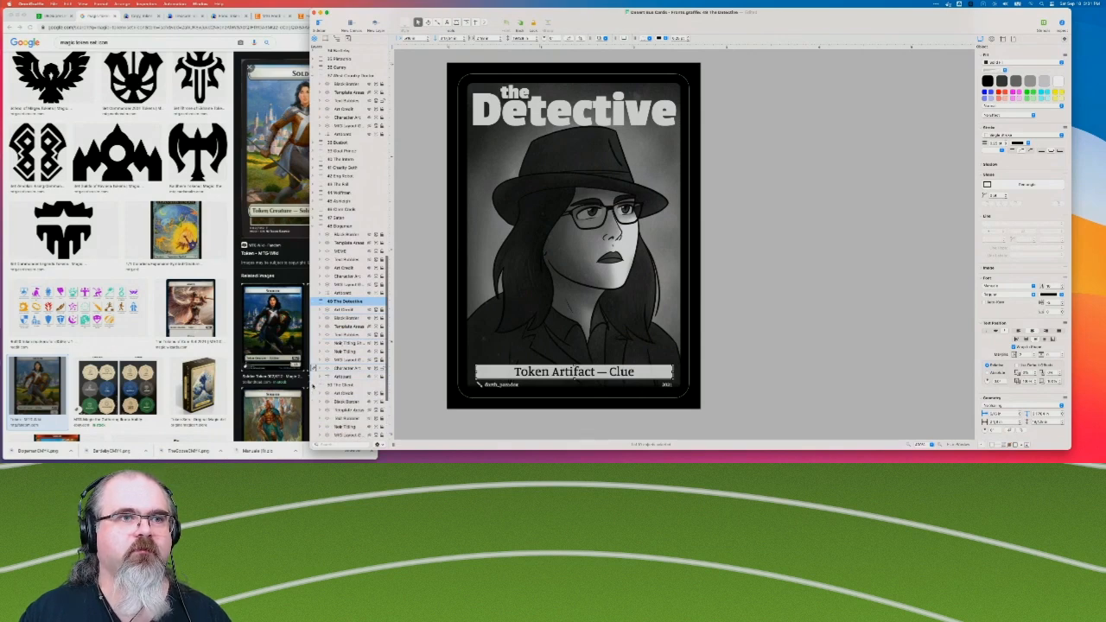
Paste the Set Icon layer above Template Areas on The Hype Man card.
{"action": "scroll", "coordinate": [333, 388], "scroll_direction": "down", "scroll_amount": 4}
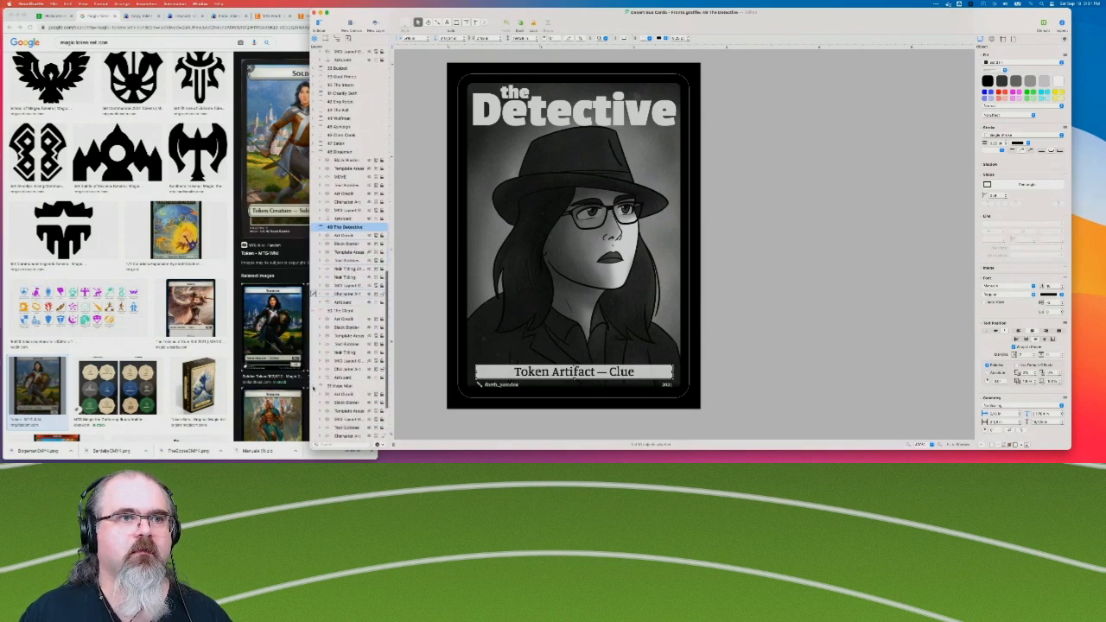
{"action": "left_click", "coordinate": [336, 412]}
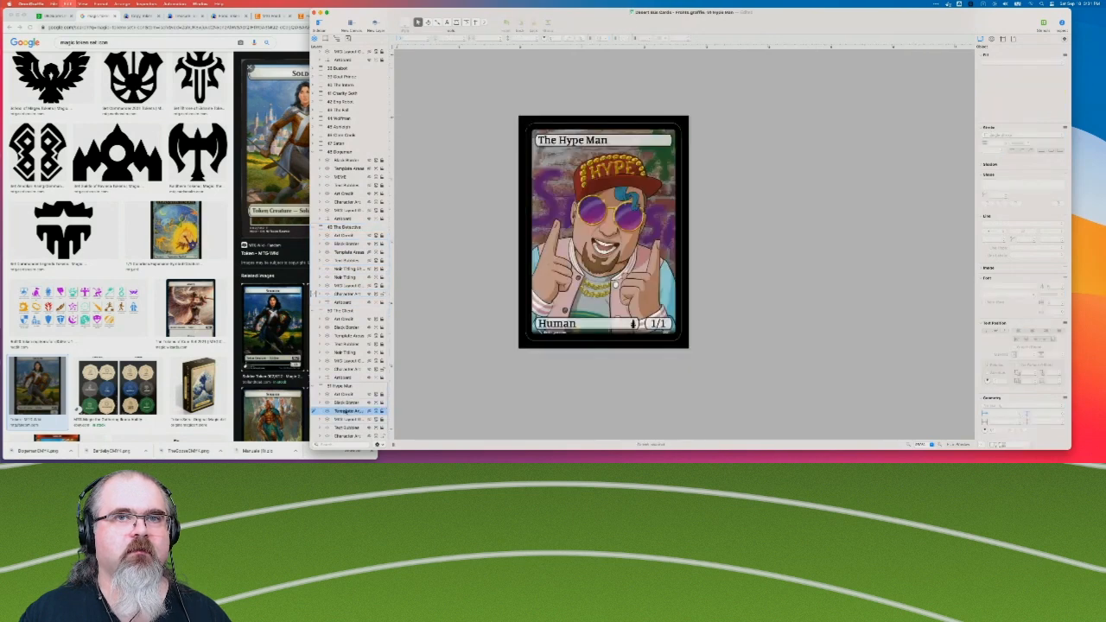
{"action": "scroll", "coordinate": [335, 407], "scroll_direction": "down", "scroll_amount": 5}
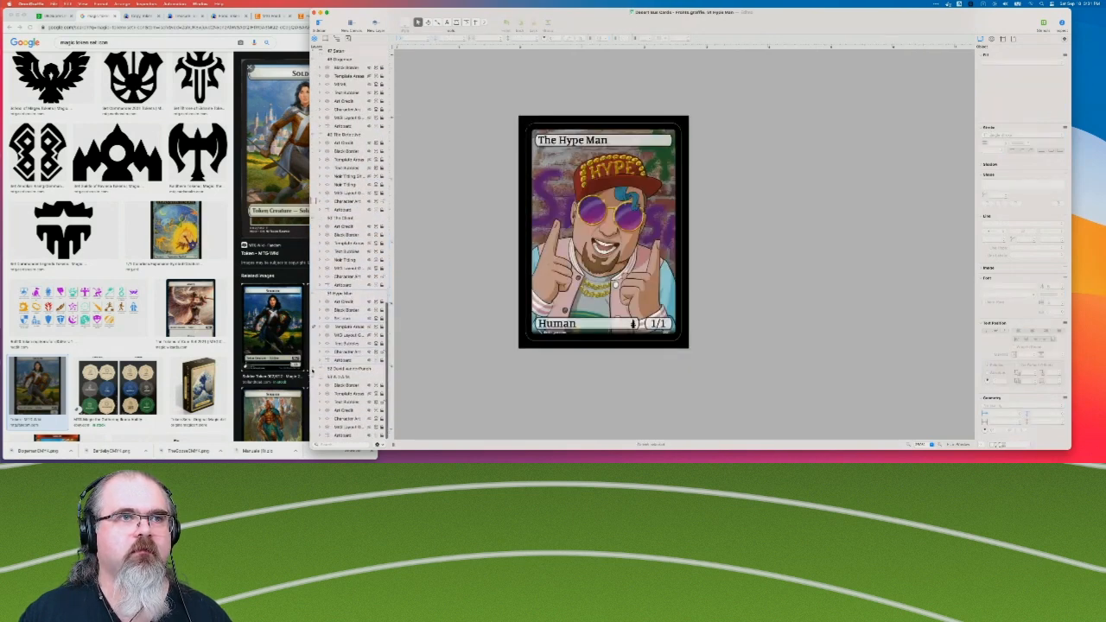
Paste the Set Icon layer into the David vanderPunch card, move it above Text Bubbles, and collapse this card and The Hype Man.
{"action": "left_click", "coordinate": [348, 369]}
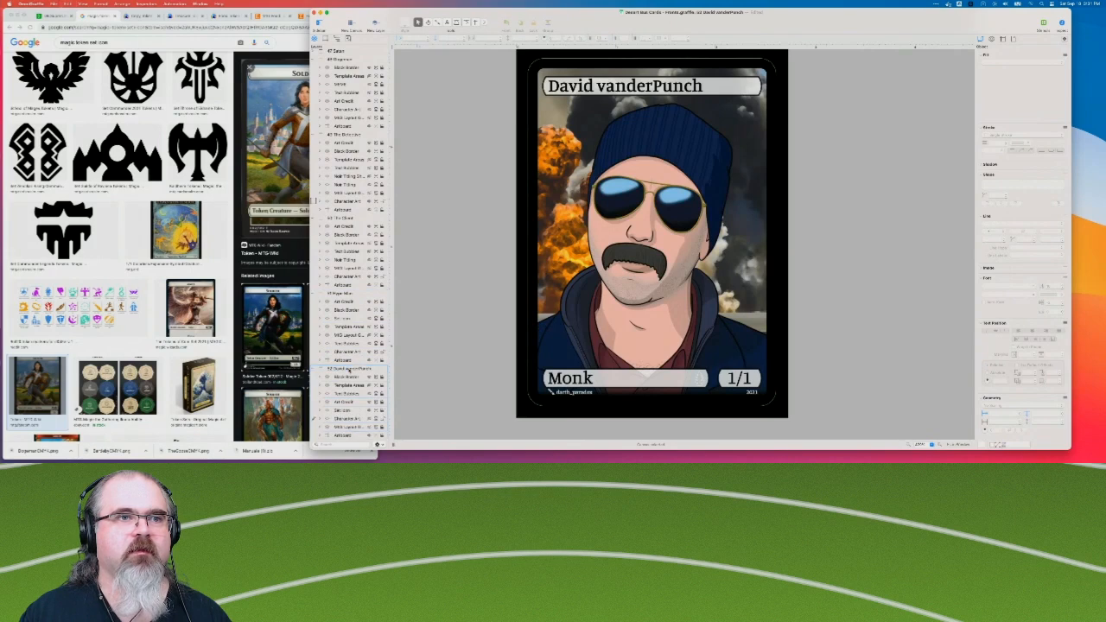
{"action": "left_click", "coordinate": [344, 412]}
{"action": "left_click_drag", "start_coordinate": [353, 411], "coordinate": [354, 391]}
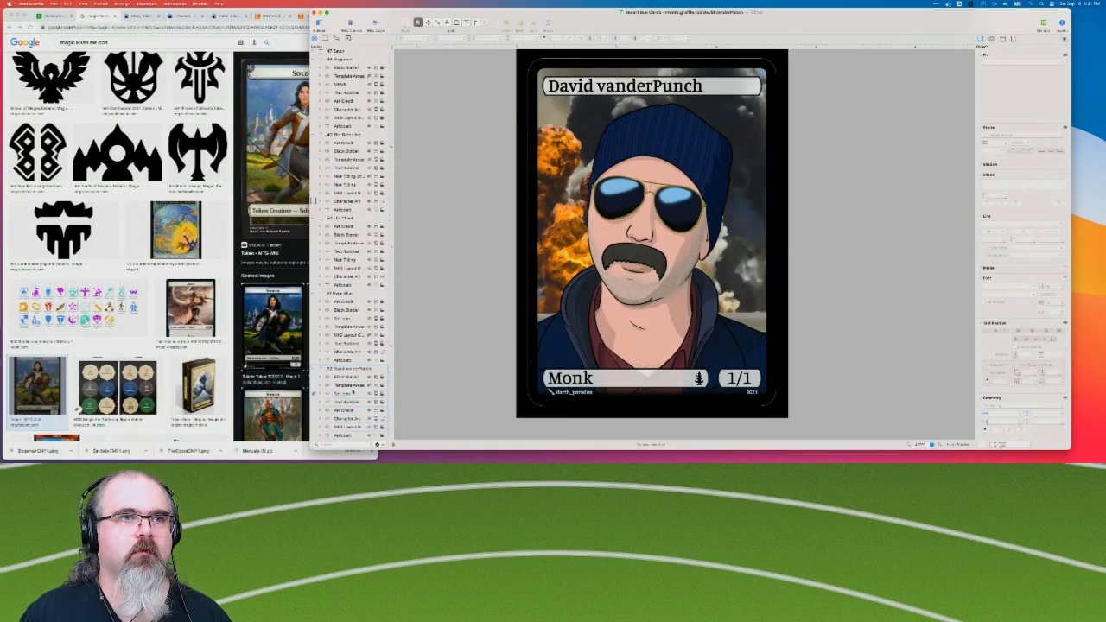
{"action": "scroll", "coordinate": [327, 381], "scroll_direction": "down", "scroll_amount": 4}
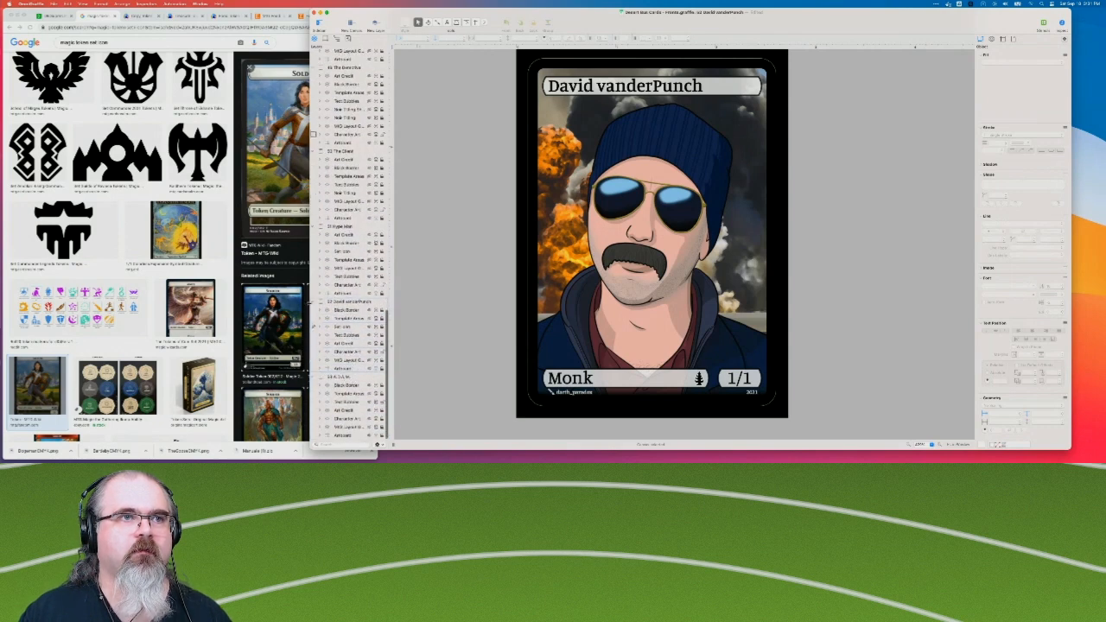
{"action": "left_click", "coordinate": [313, 302]}
{"action": "scroll", "coordinate": [314, 302], "scroll_direction": "up", "scroll_amount": 3}
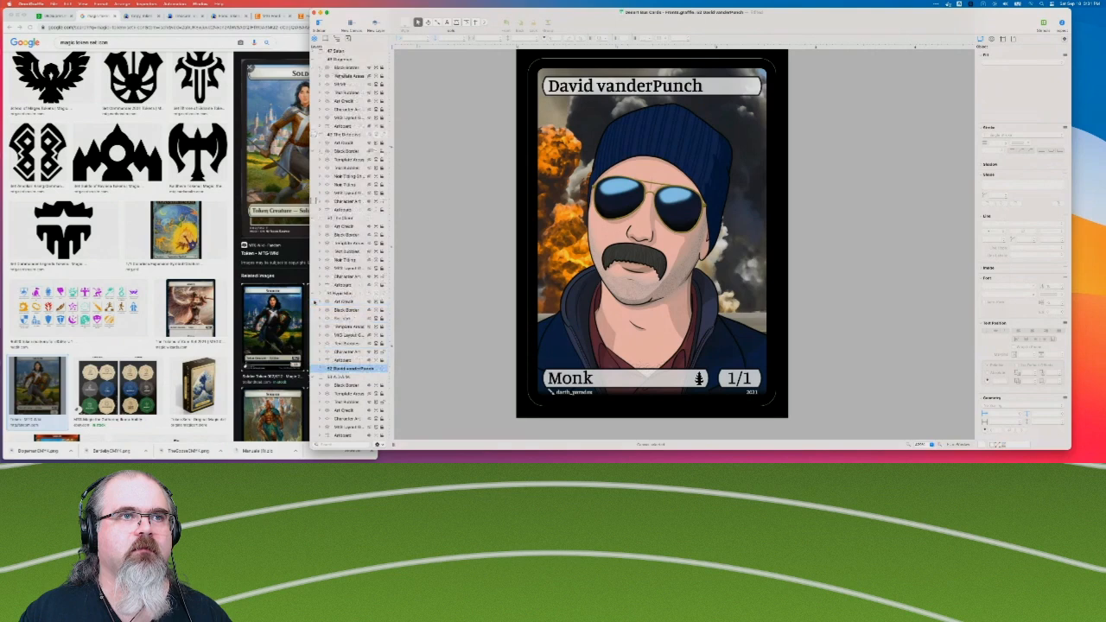
{"action": "left_click", "coordinate": [321, 294]}
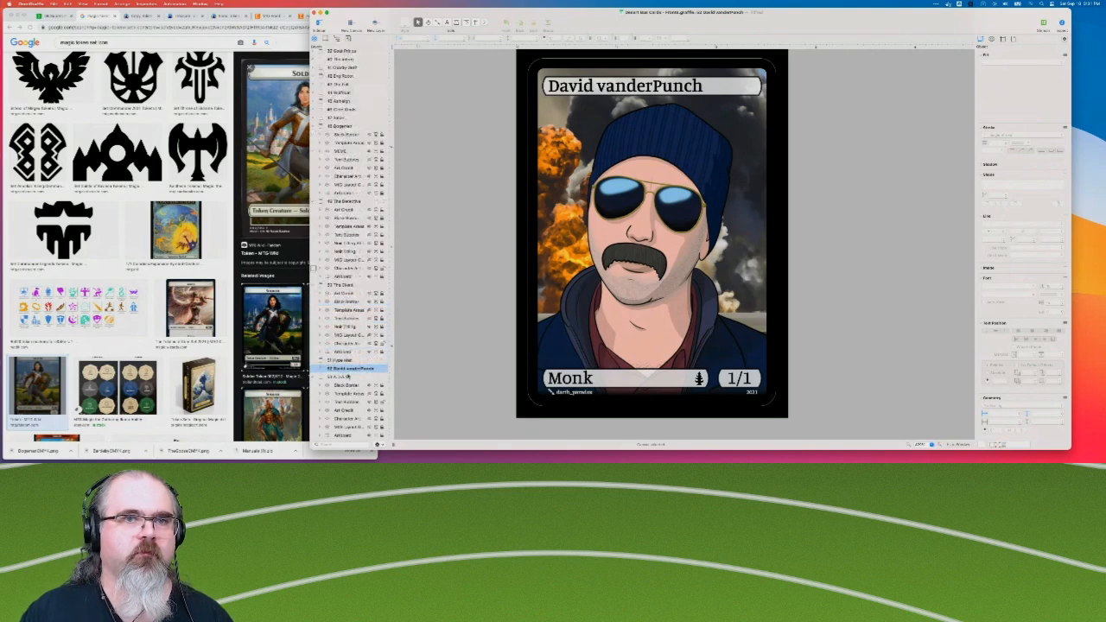
Copy the Set Icon layer from The Decadent Man card and collapse that card's layers.
{"action": "left_click", "coordinate": [341, 377]}
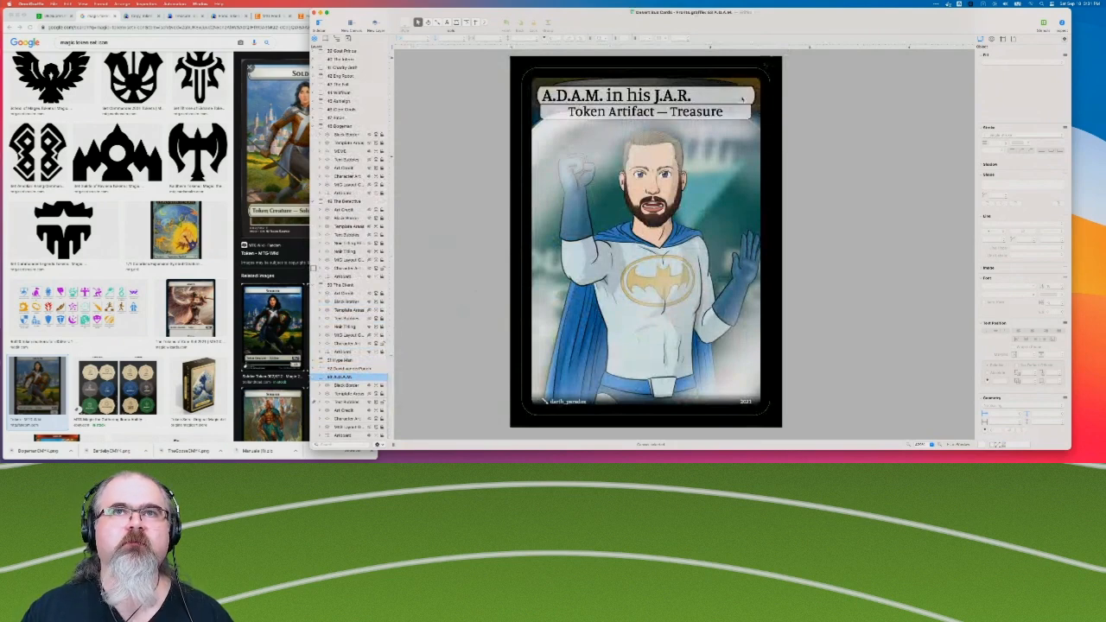
{"action": "scroll", "coordinate": [369, 186], "scroll_direction": "up", "scroll_amount": 10}
{"action": "scroll", "coordinate": [369, 186], "scroll_direction": "up", "scroll_amount": 5}
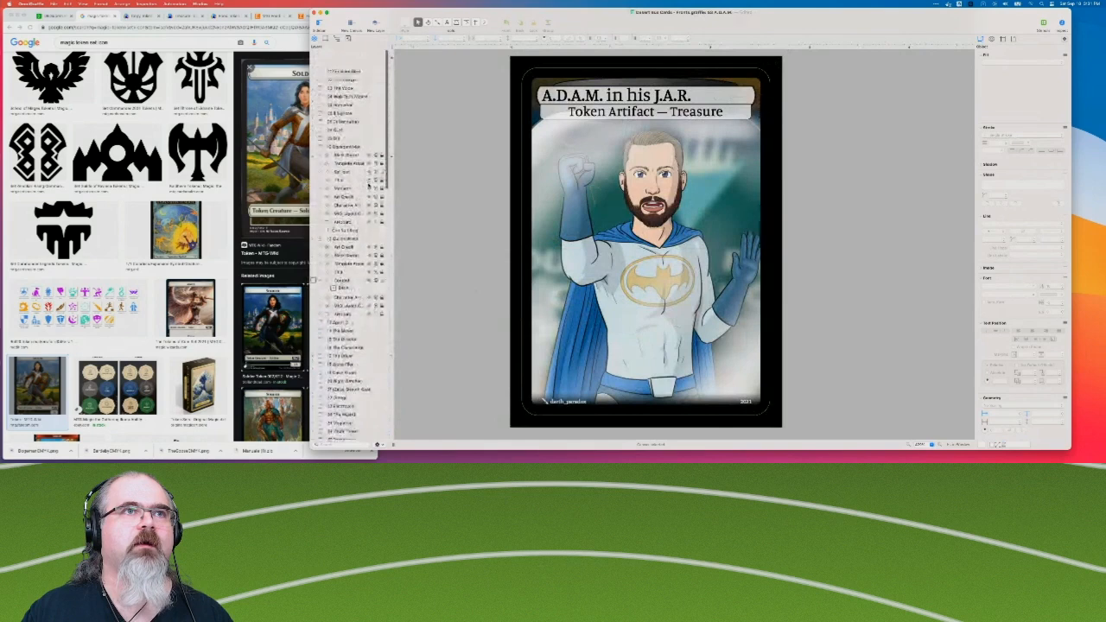
{"action": "left_click", "coordinate": [361, 131]}
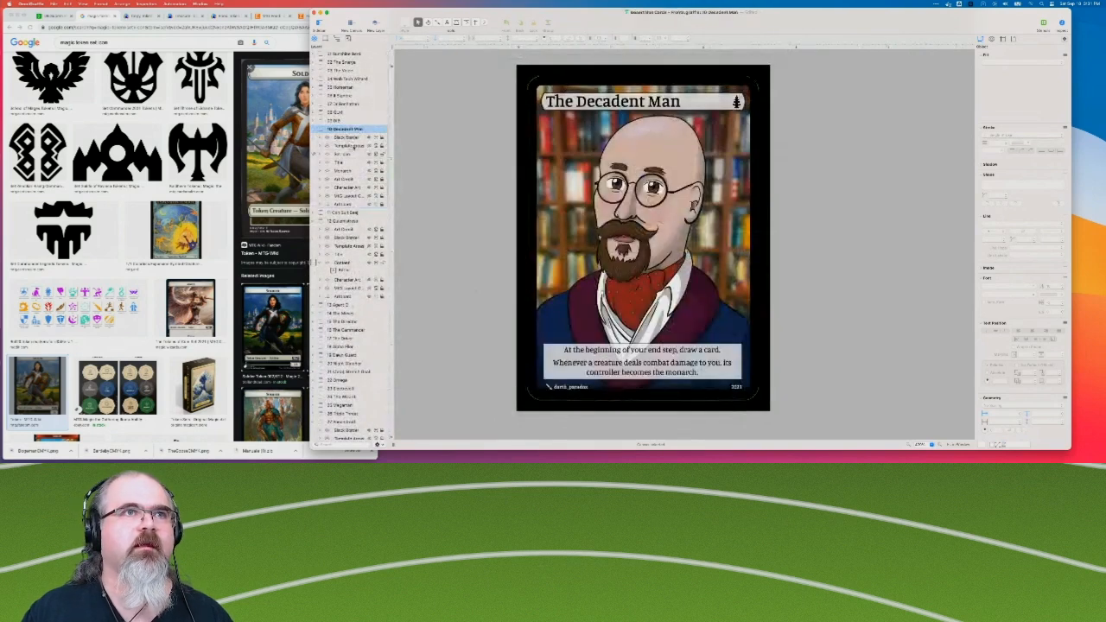
{"action": "left_click", "coordinate": [349, 154]}
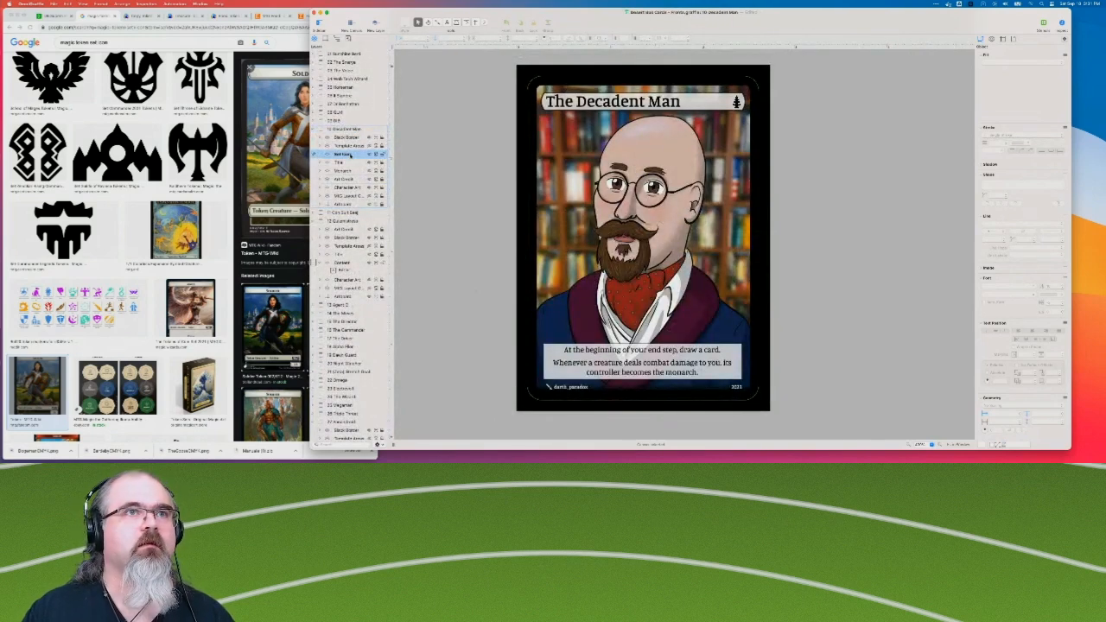
{"action": "left_click", "coordinate": [315, 128]}
Paste the Set Icon layer into The Quizmistress card and move it above the Title layer.
{"action": "left_click", "coordinate": [343, 146]}
{"action": "key", "text": "super+v"}
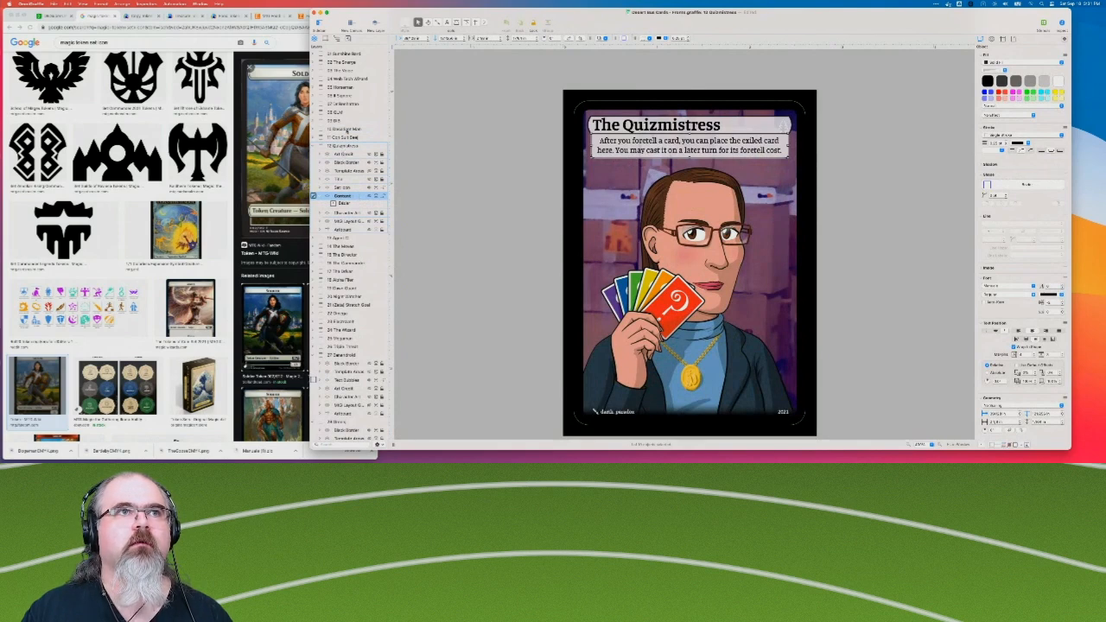
{"action": "left_click", "coordinate": [344, 129]}
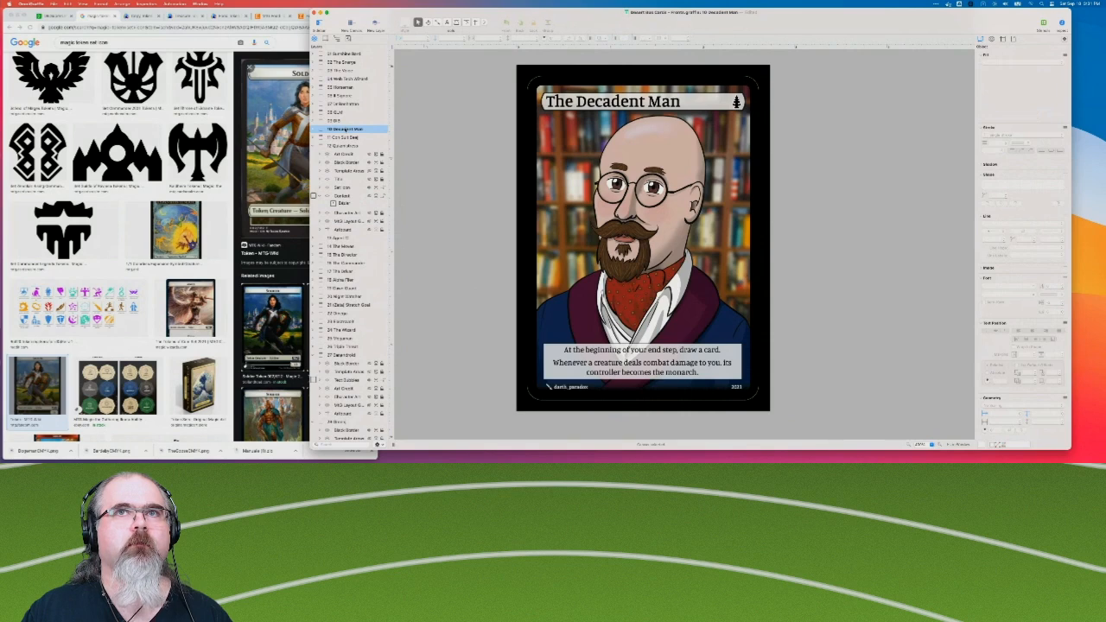
{"action": "left_click", "coordinate": [344, 145]}
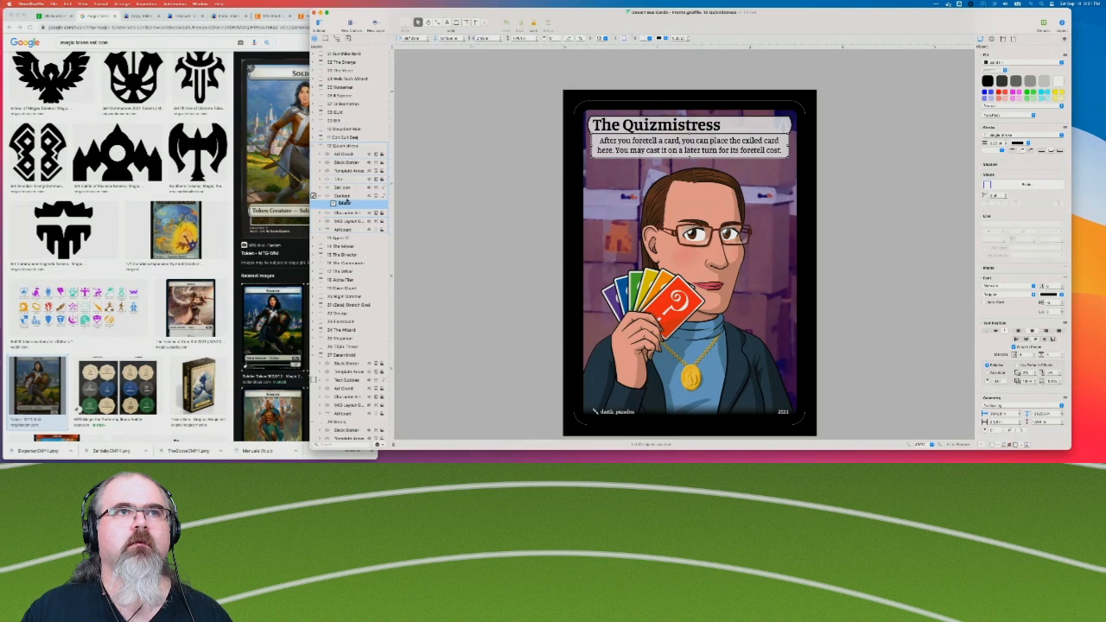
{"action": "left_click_drag", "start_coordinate": [352, 187], "coordinate": [352, 176]}
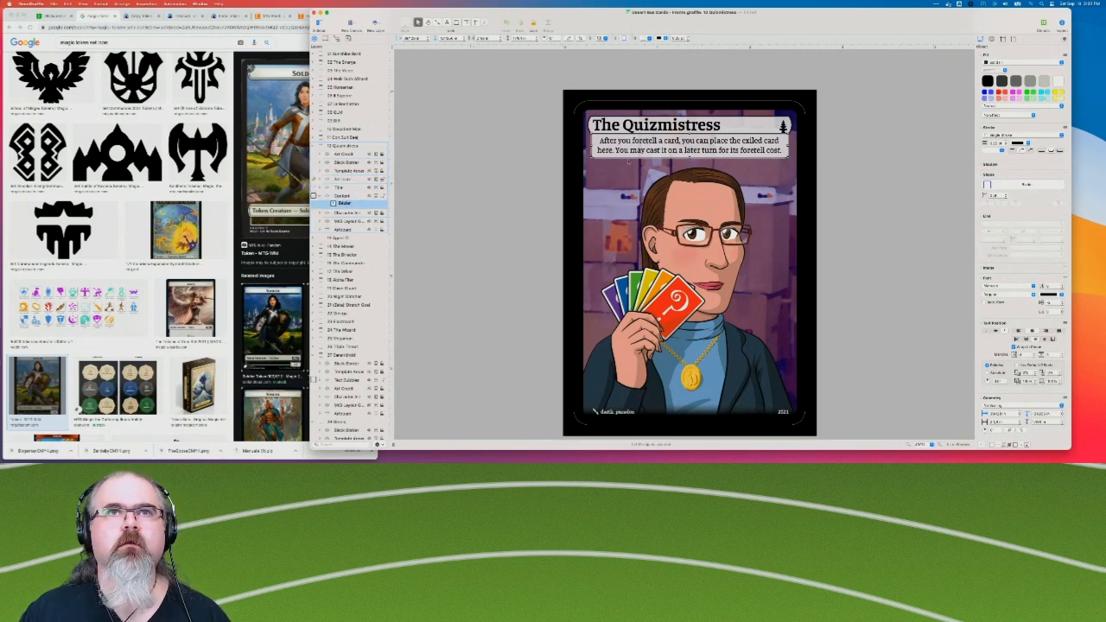
Compare the title bars of the Knight and Quizmistress cards and inspect the geometry of the Knight card's title.
{"action": "left_click", "coordinate": [346, 138]}
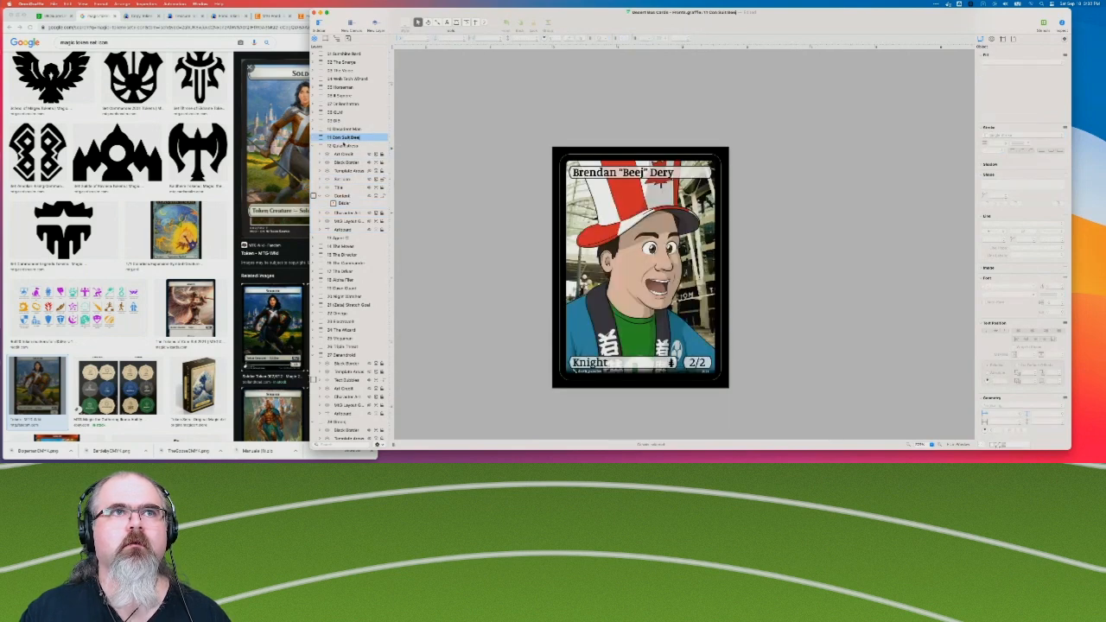
{"action": "left_click", "coordinate": [345, 145]}
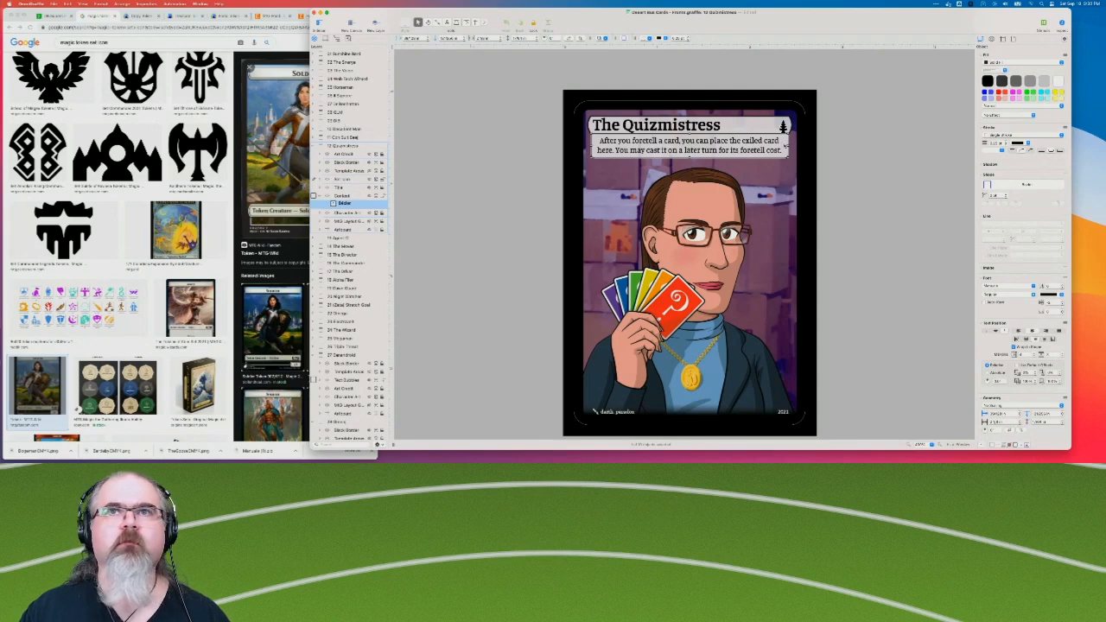
{"action": "left_click", "coordinate": [346, 137]}
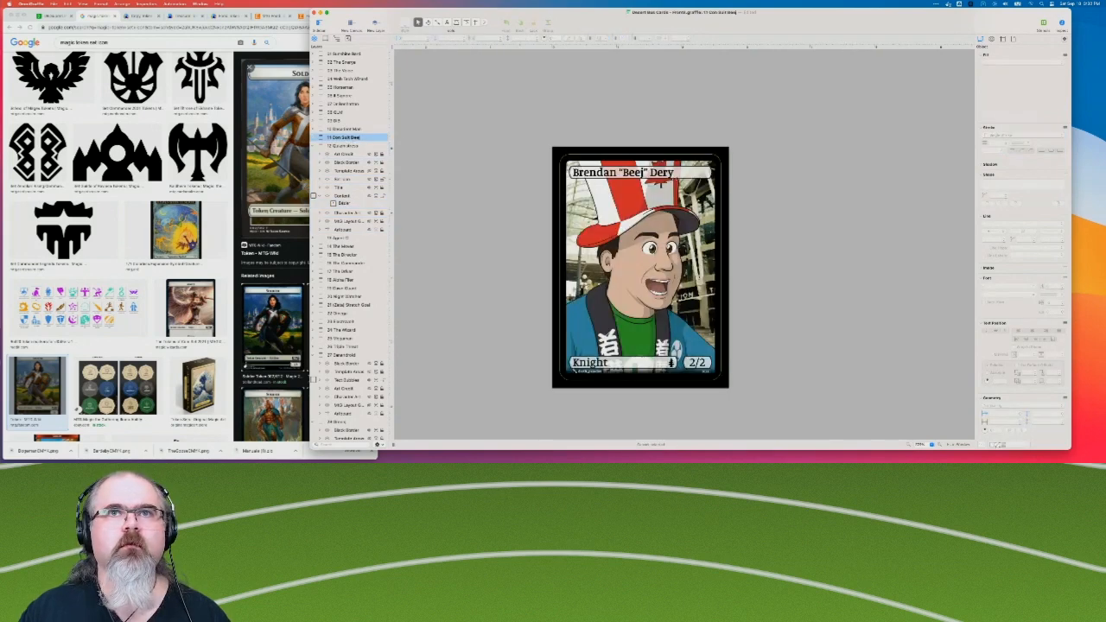
{"action": "left_click", "coordinate": [693, 173]}
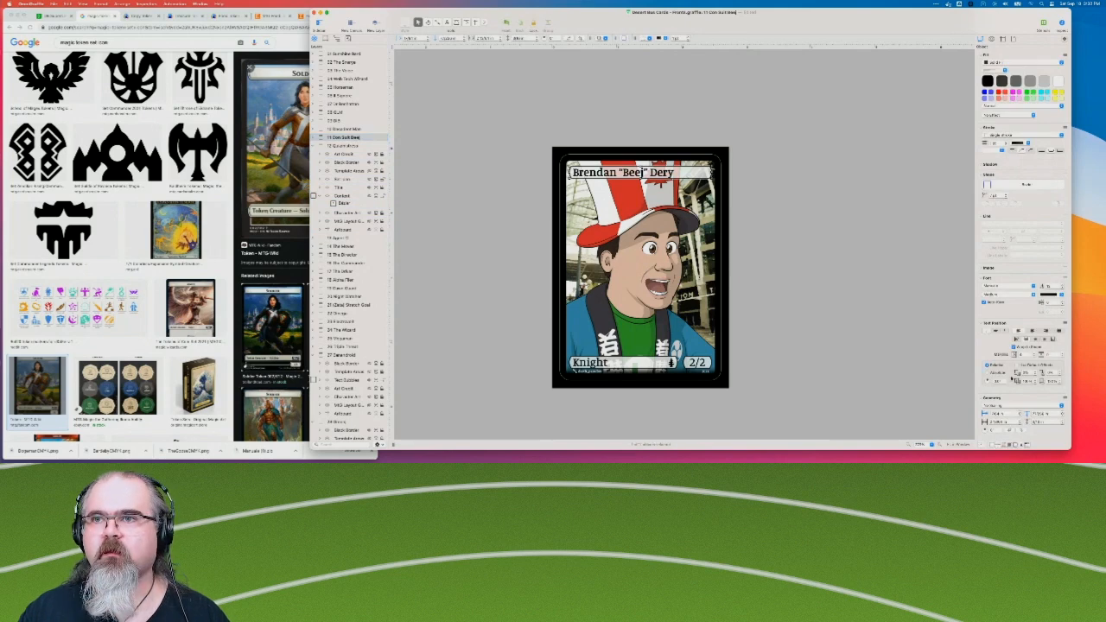
{"action": "scroll", "coordinate": [1007, 381], "scroll_direction": "down", "scroll_amount": 2}
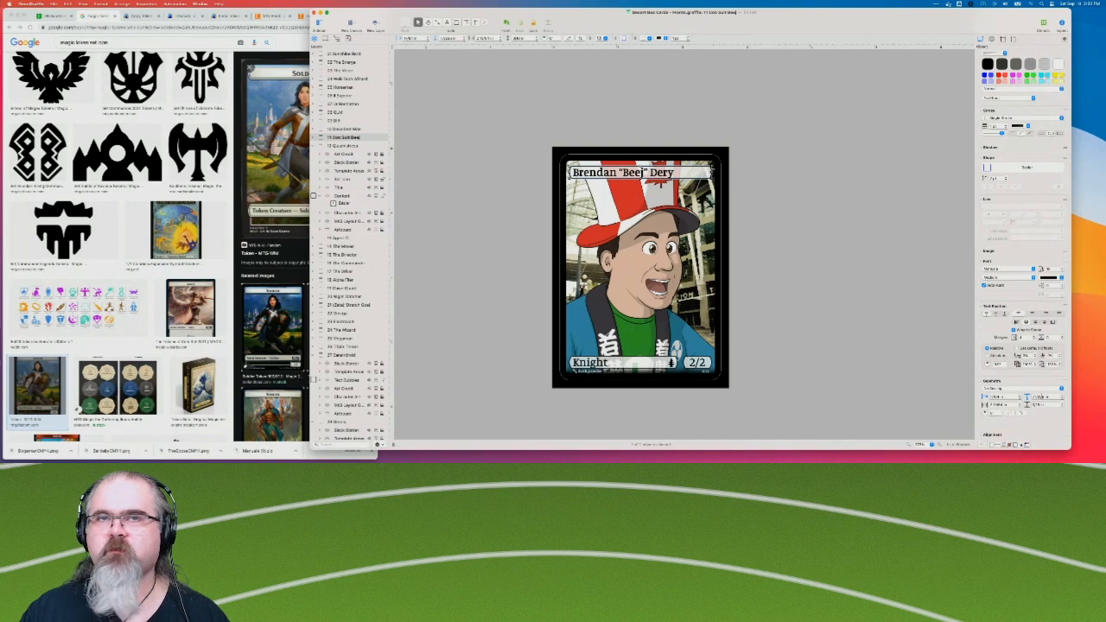
Open The Decadent Man card for comparison and expand its layers.
{"action": "left_click", "coordinate": [343, 130]}
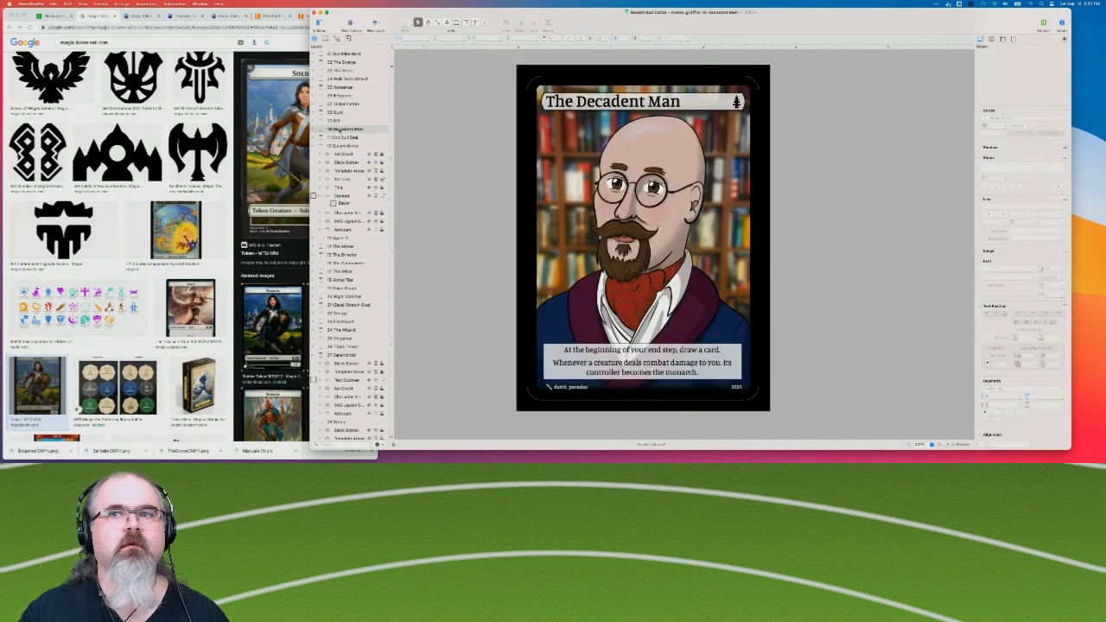
{"action": "scroll", "coordinate": [1029, 275], "scroll_direction": "down", "scroll_amount": 1}
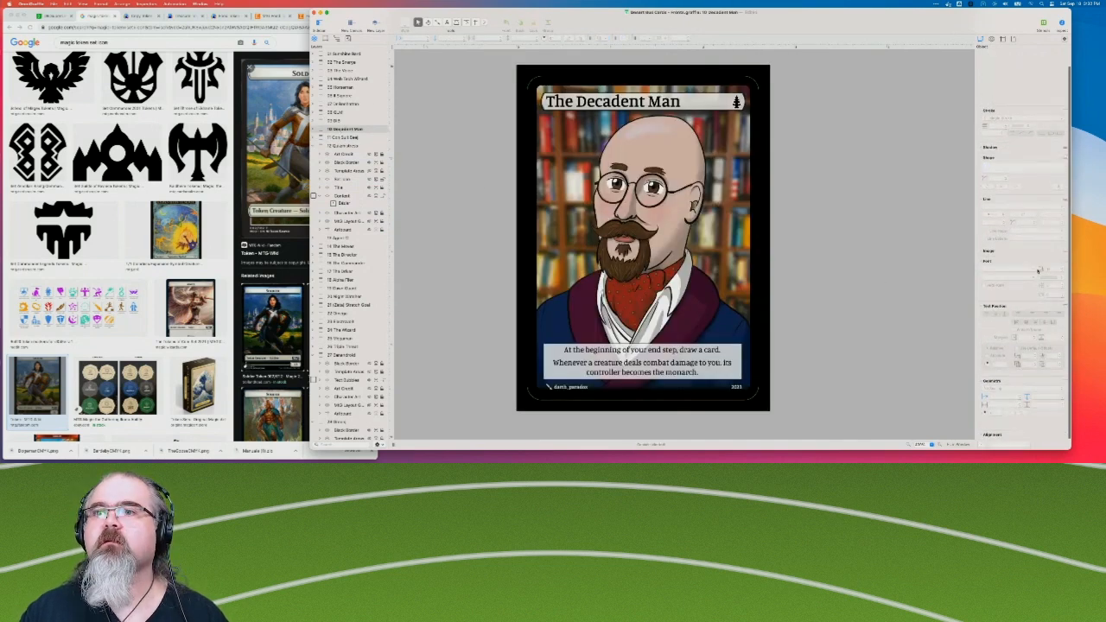
{"action": "left_click", "coordinate": [314, 129]}
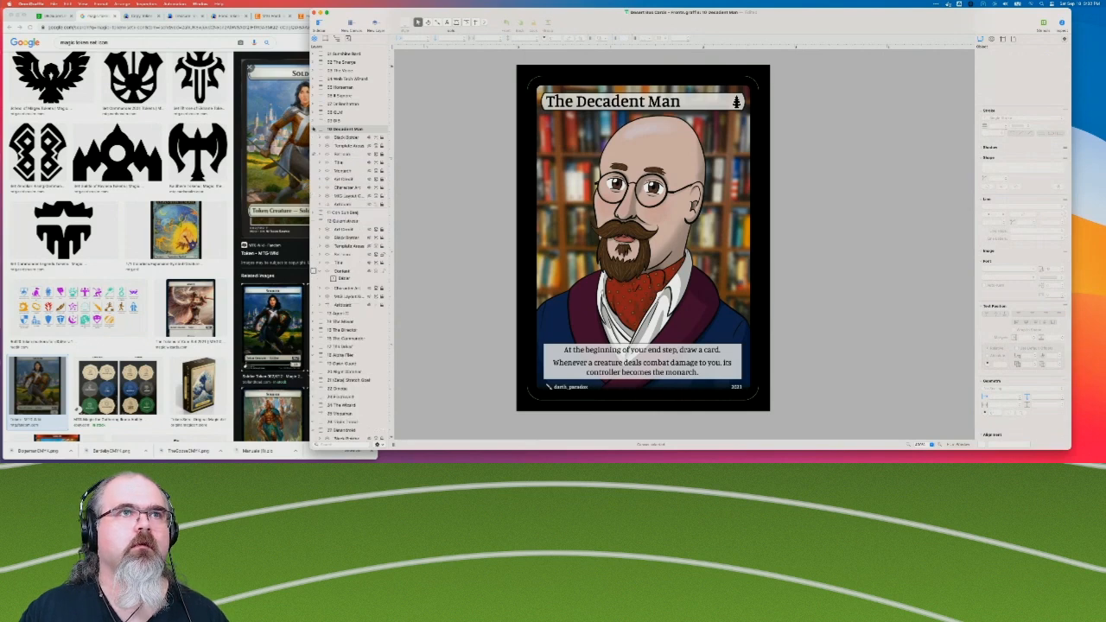